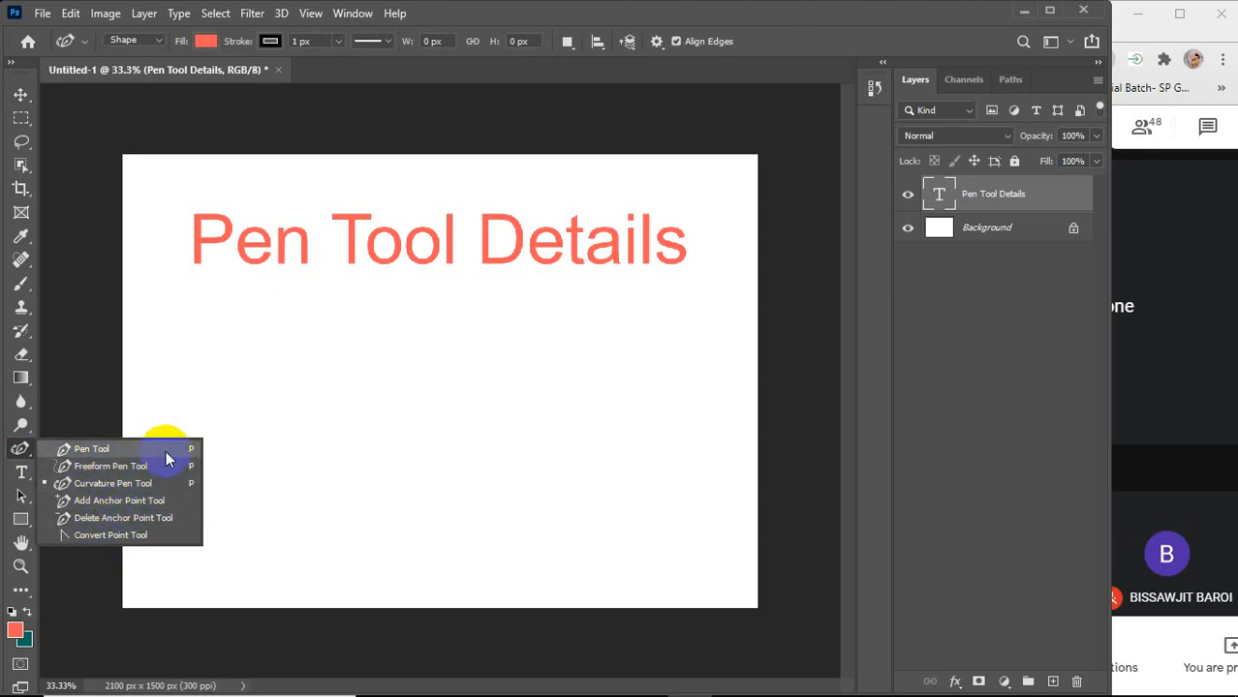
# Set the pen's drawing mode to Path and deselect the text layer with the Move Tool
pyautogui.click(96, 447)
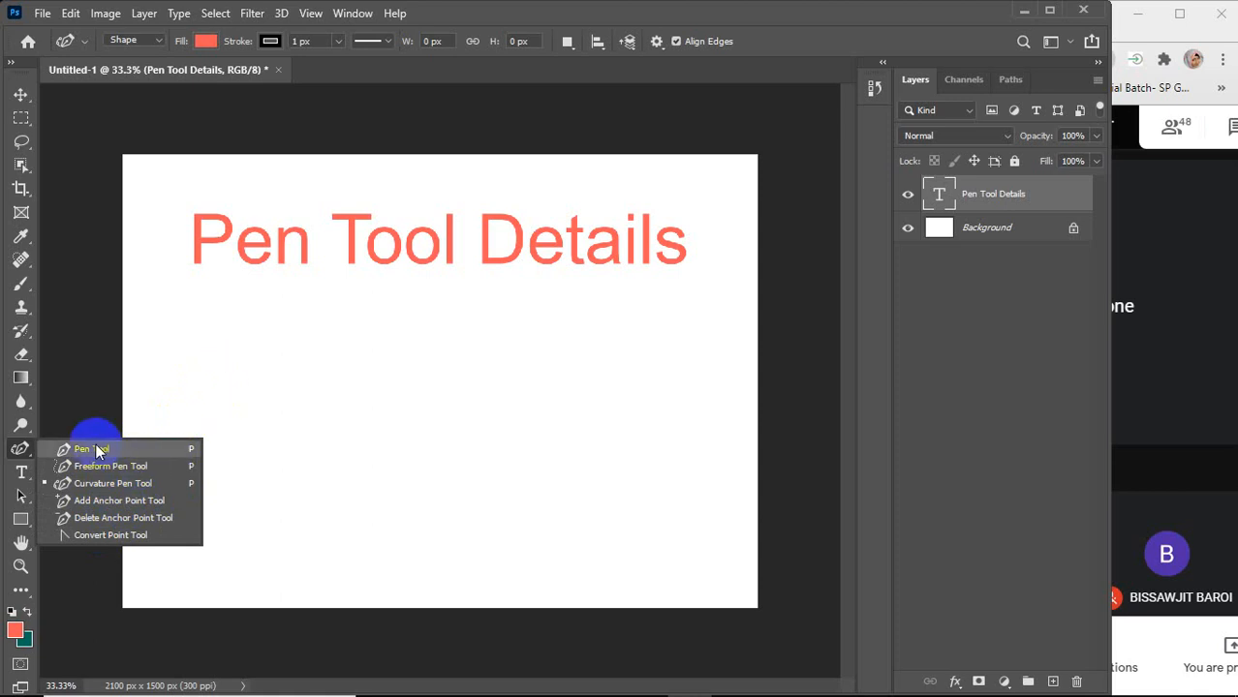
pyautogui.click(159, 40)
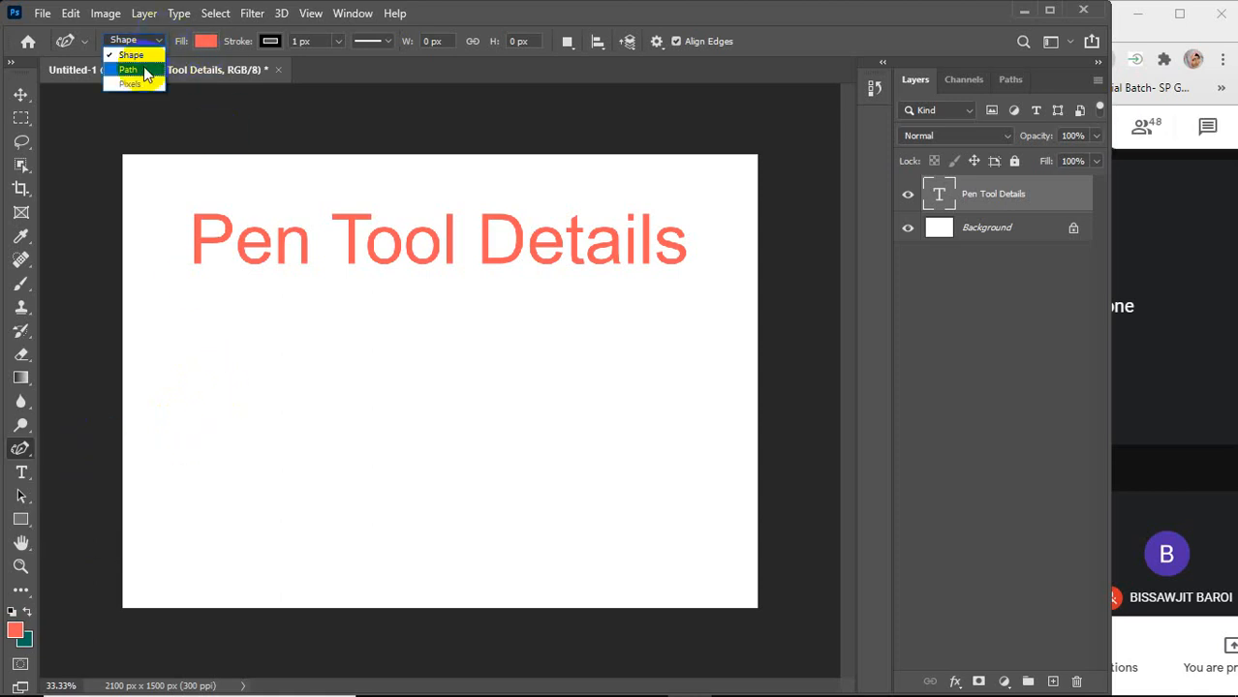
pyautogui.click(135, 70)
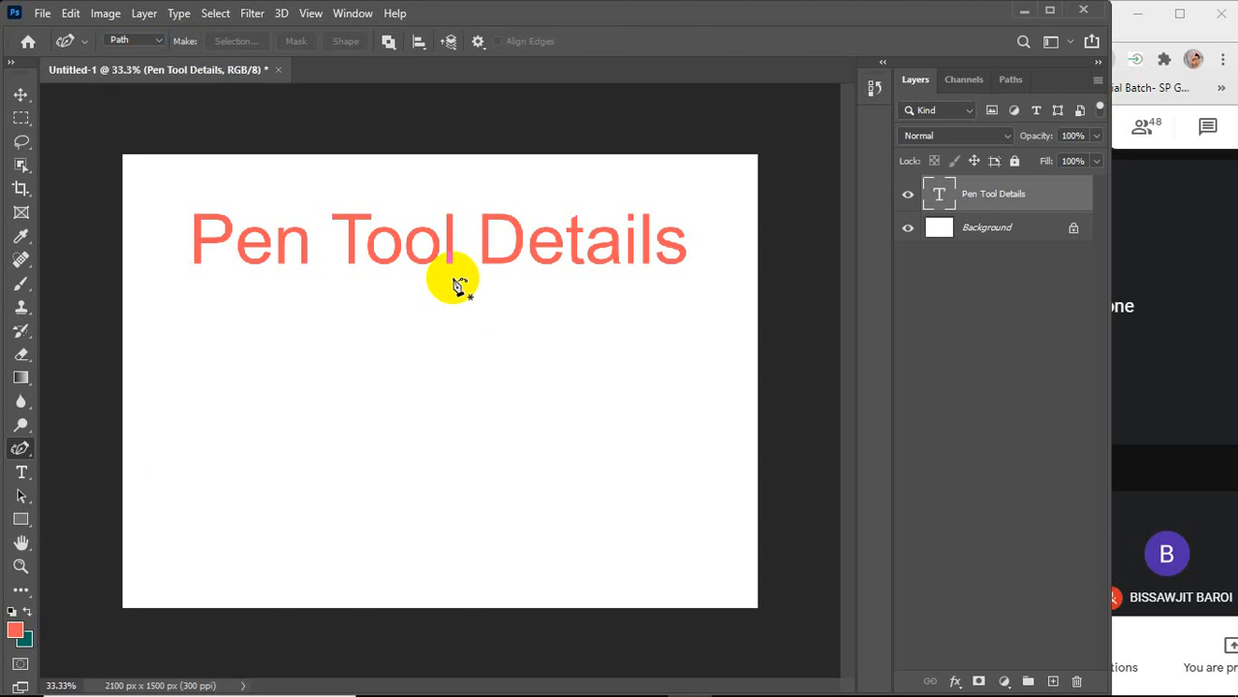
pyautogui.click(21, 95)
pyautogui.click(417, 341)
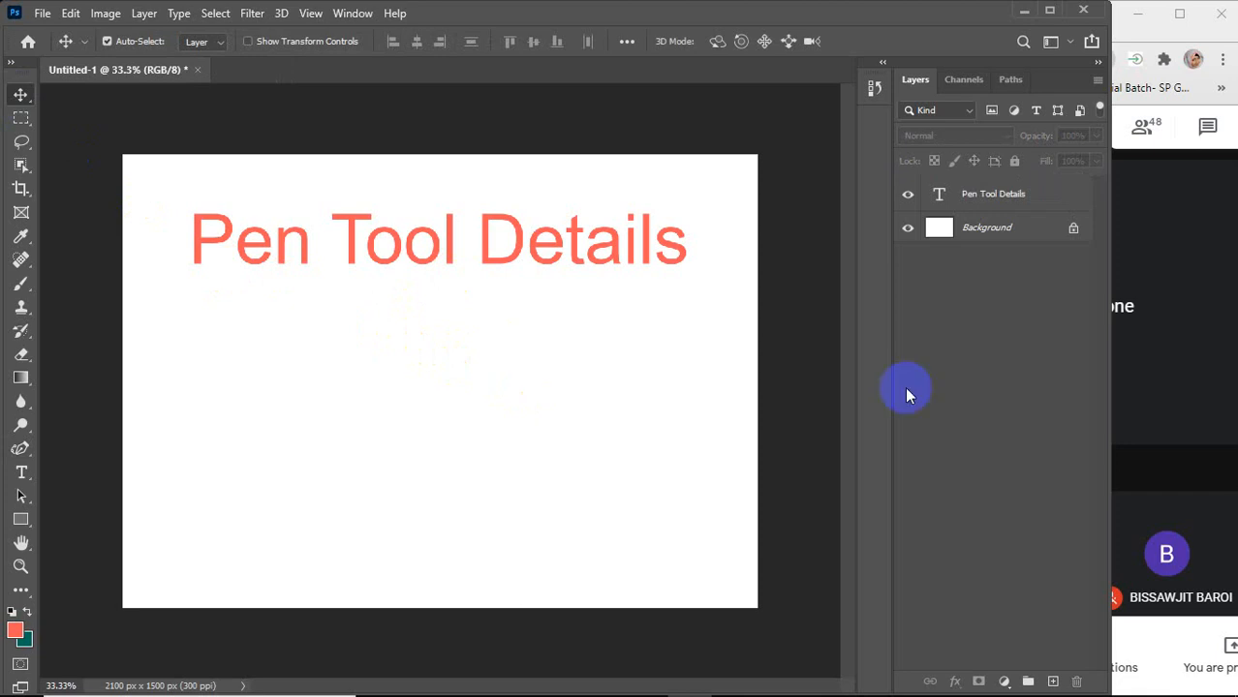
# Switch to the Google Meet window, look through the participant list and the chat messages, and return to Photoshop
pyautogui.click(1208, 388)
pyautogui.click(1143, 131)
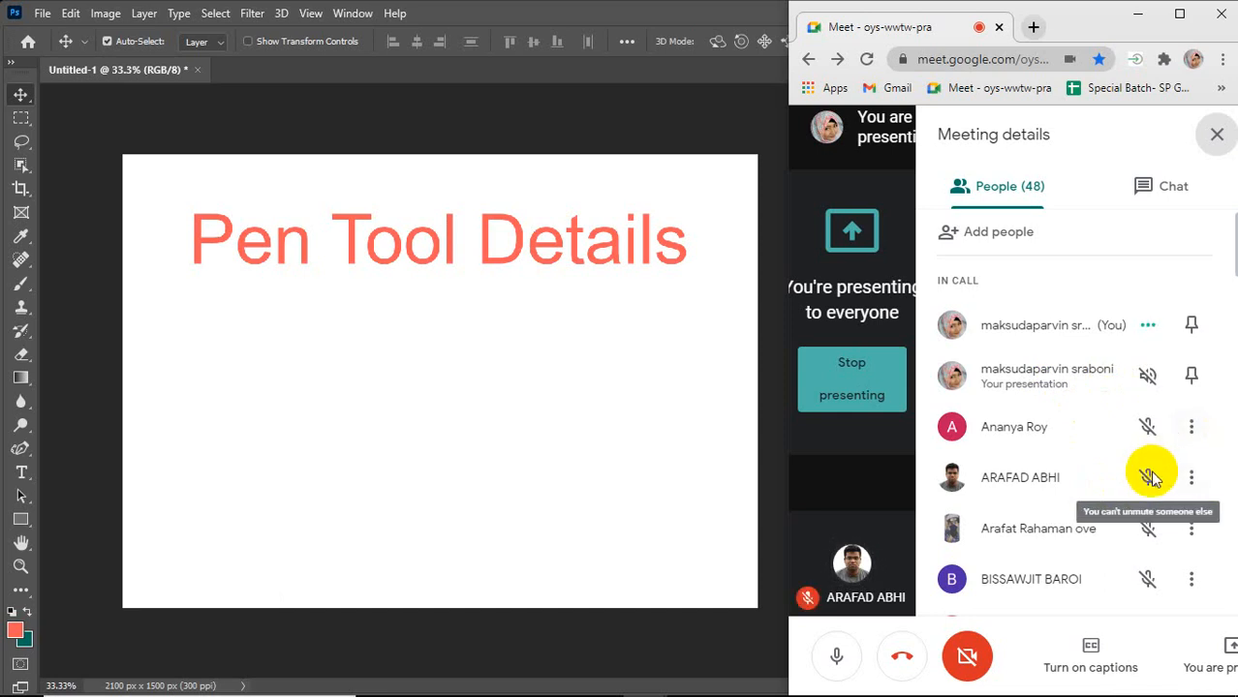
pyautogui.scroll(-10, 1151, 477)
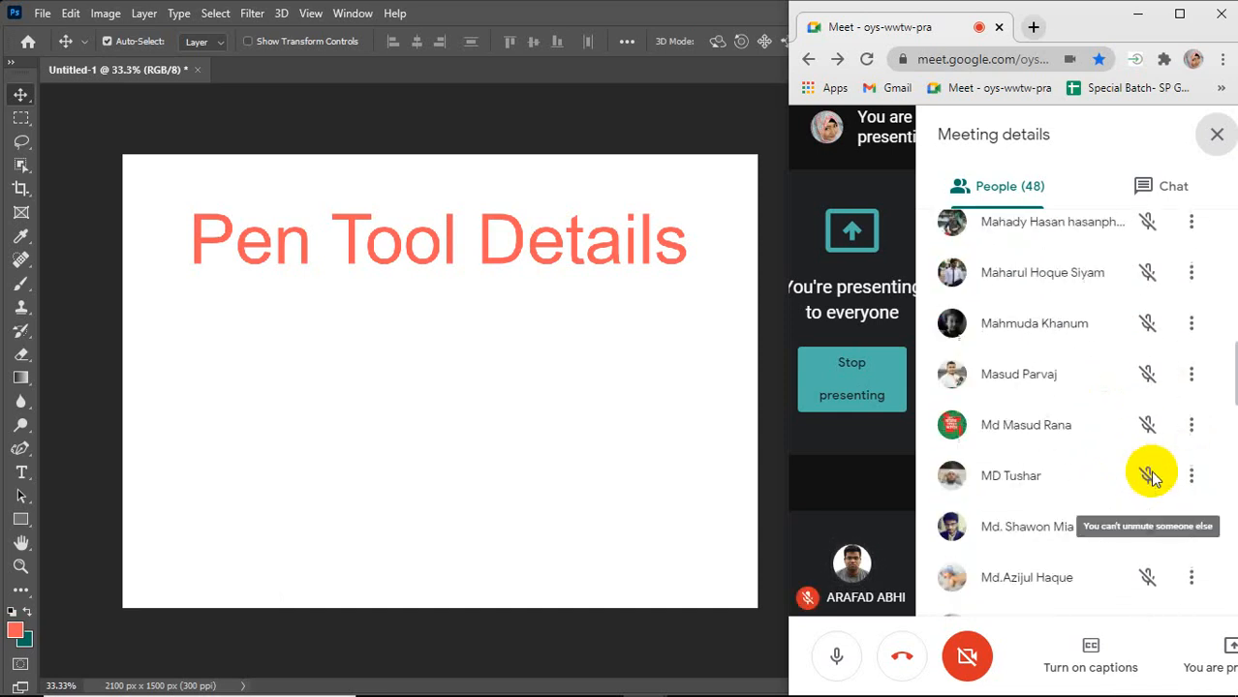
pyautogui.scroll(-5, 1150, 471)
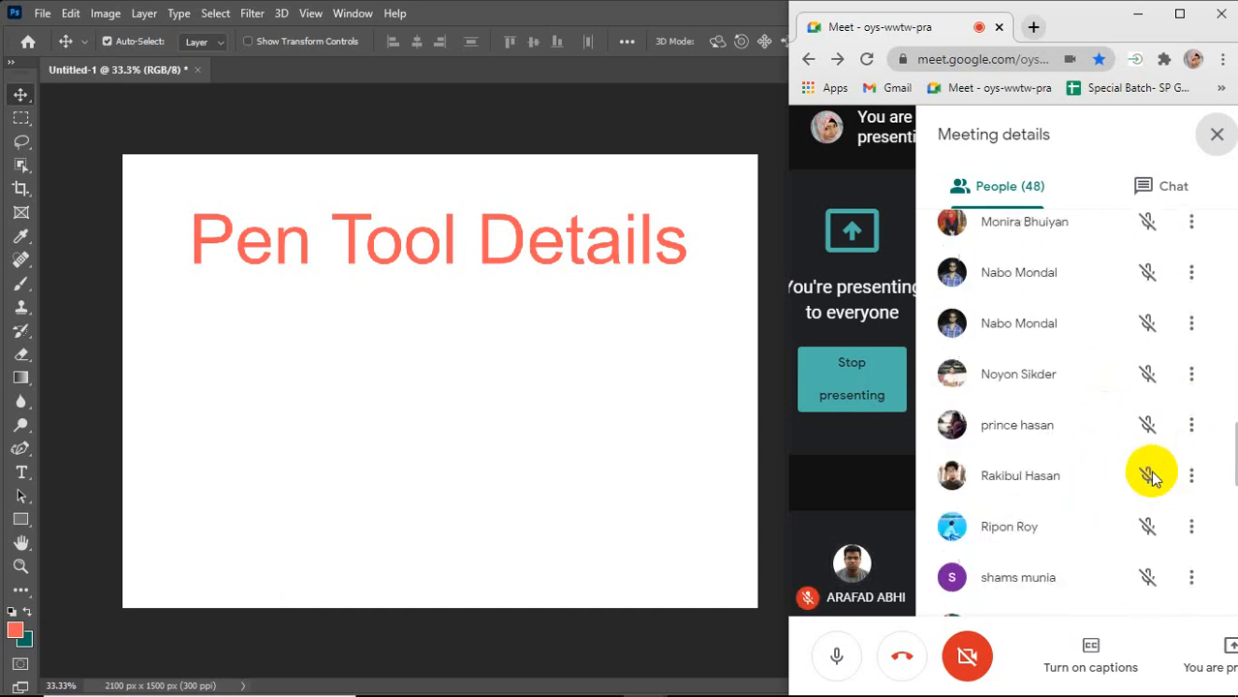
pyautogui.click(1172, 186)
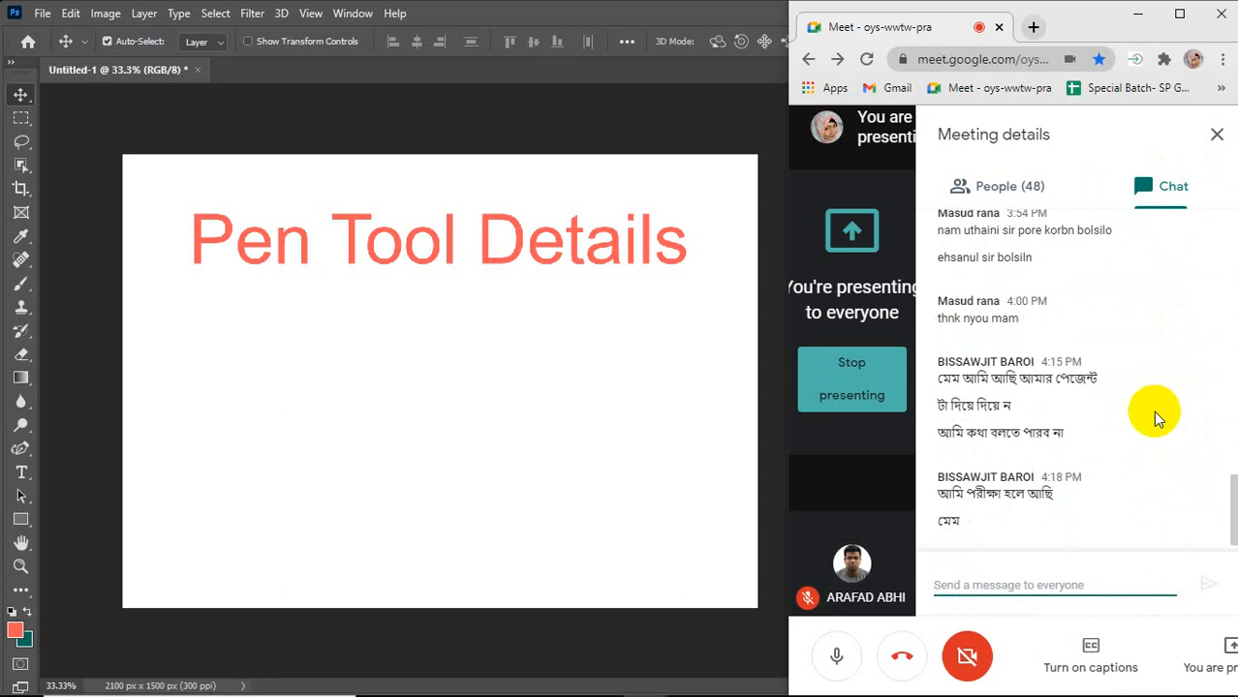
pyautogui.click(1012, 187)
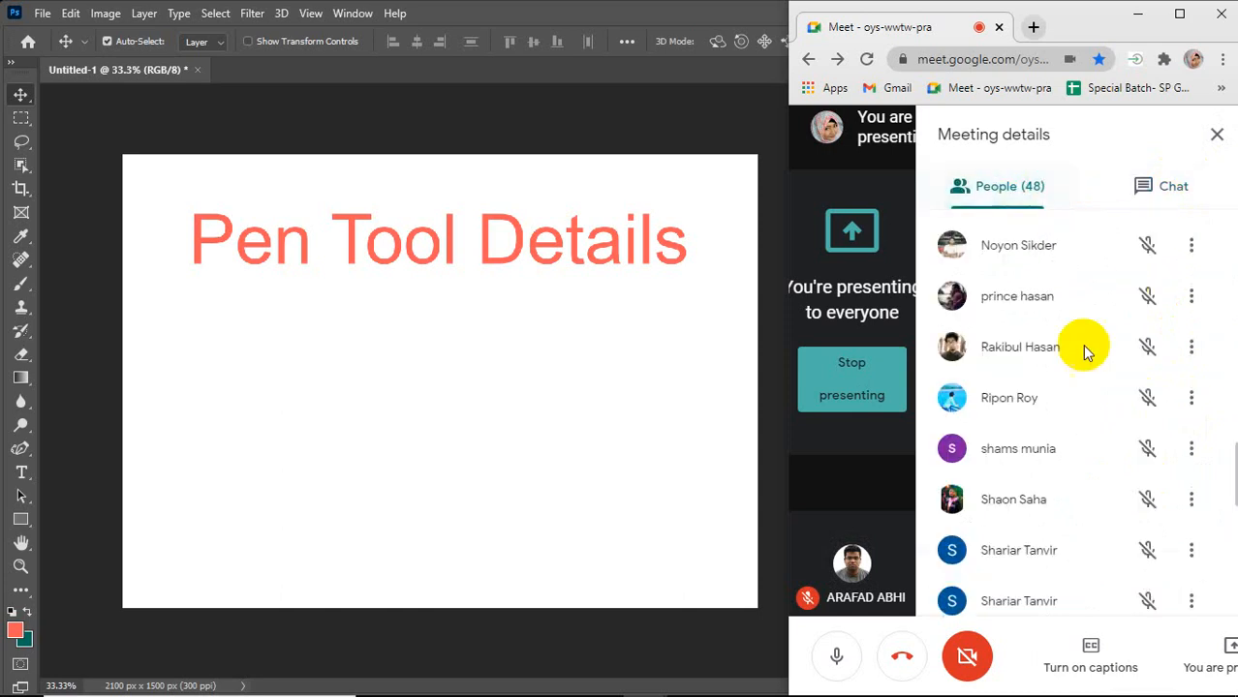
pyautogui.scroll(15, 1068, 374)
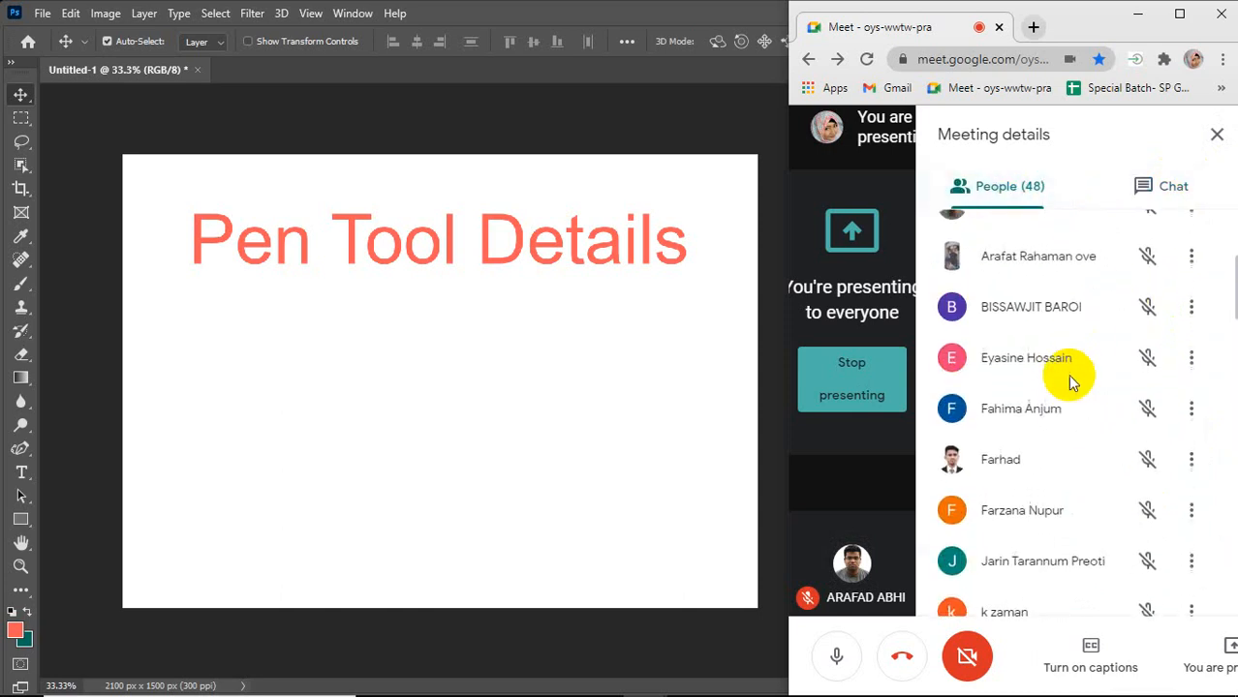
pyautogui.click(1217, 135)
pyautogui.click(662, 371)
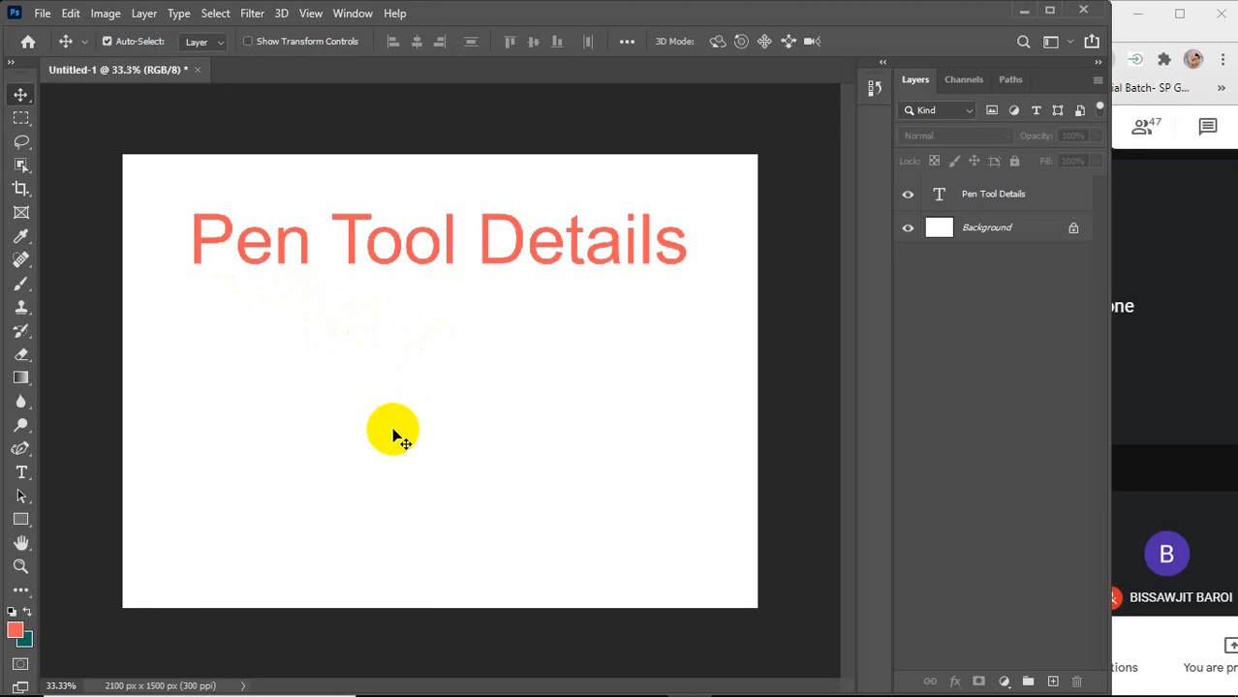
# Find and open Notepad through the Windows search and write "Asar prayer" in a blank note
pyautogui.moveTo(194, 685)
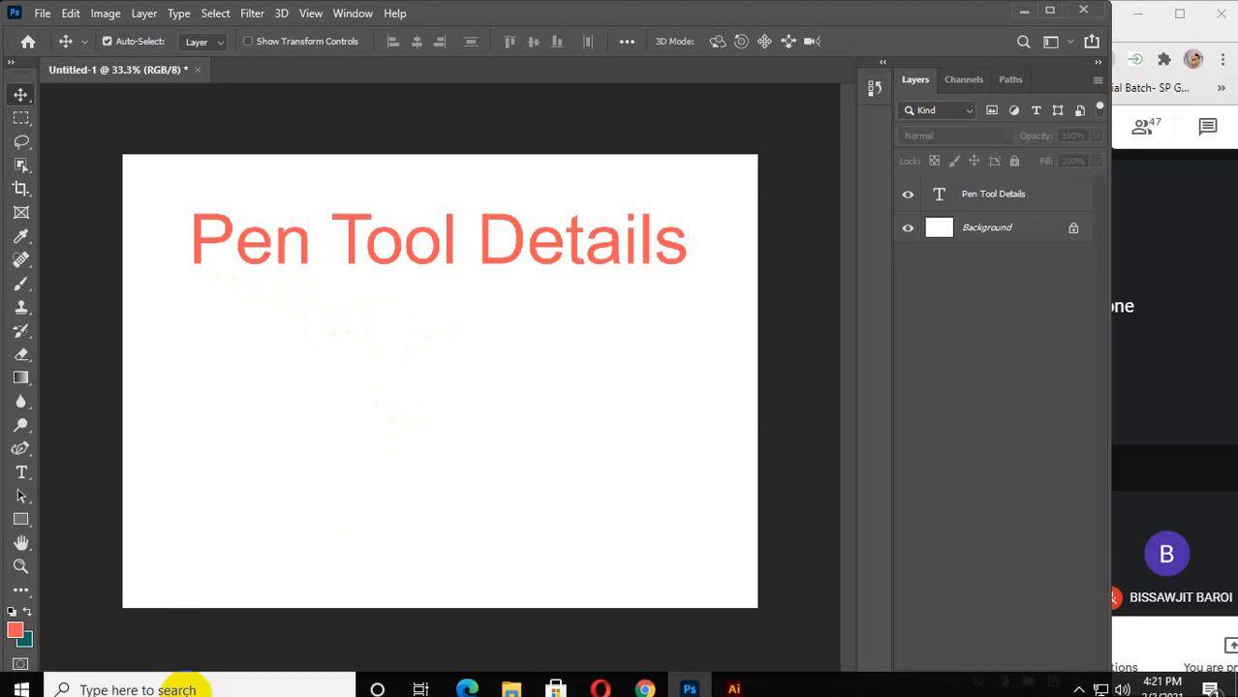
pyautogui.click(21, 681)
pyautogui.moveTo(23, 640)
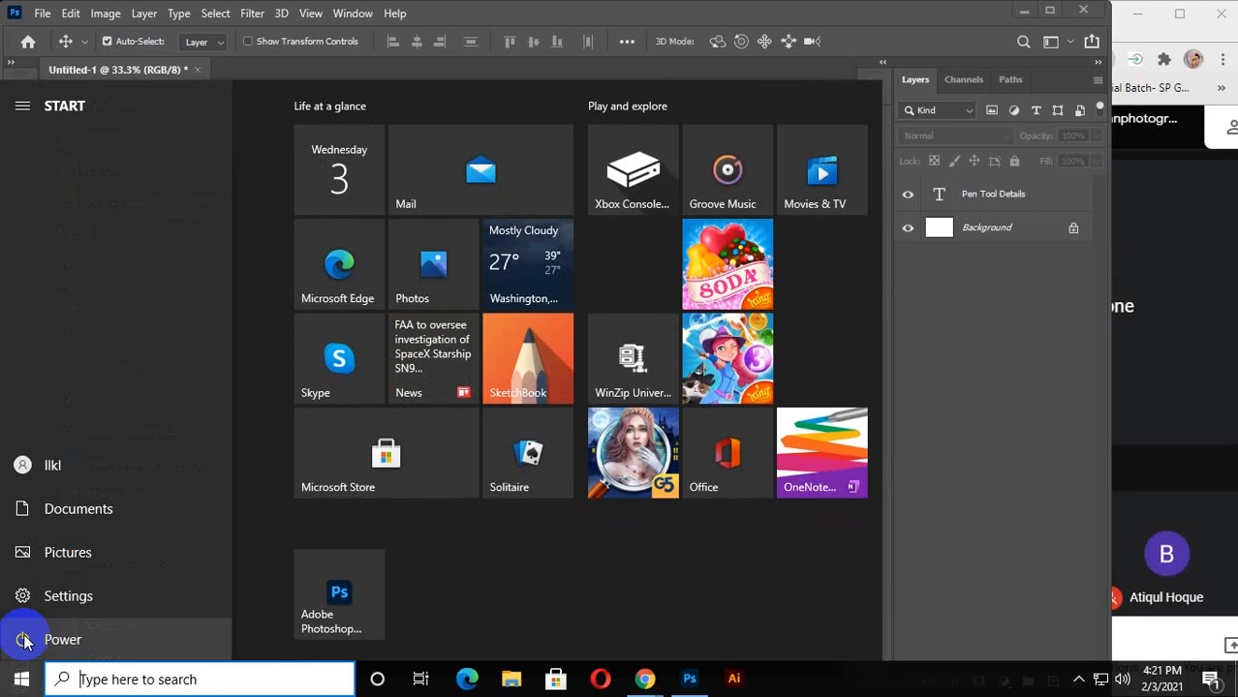
pyautogui.write('no')
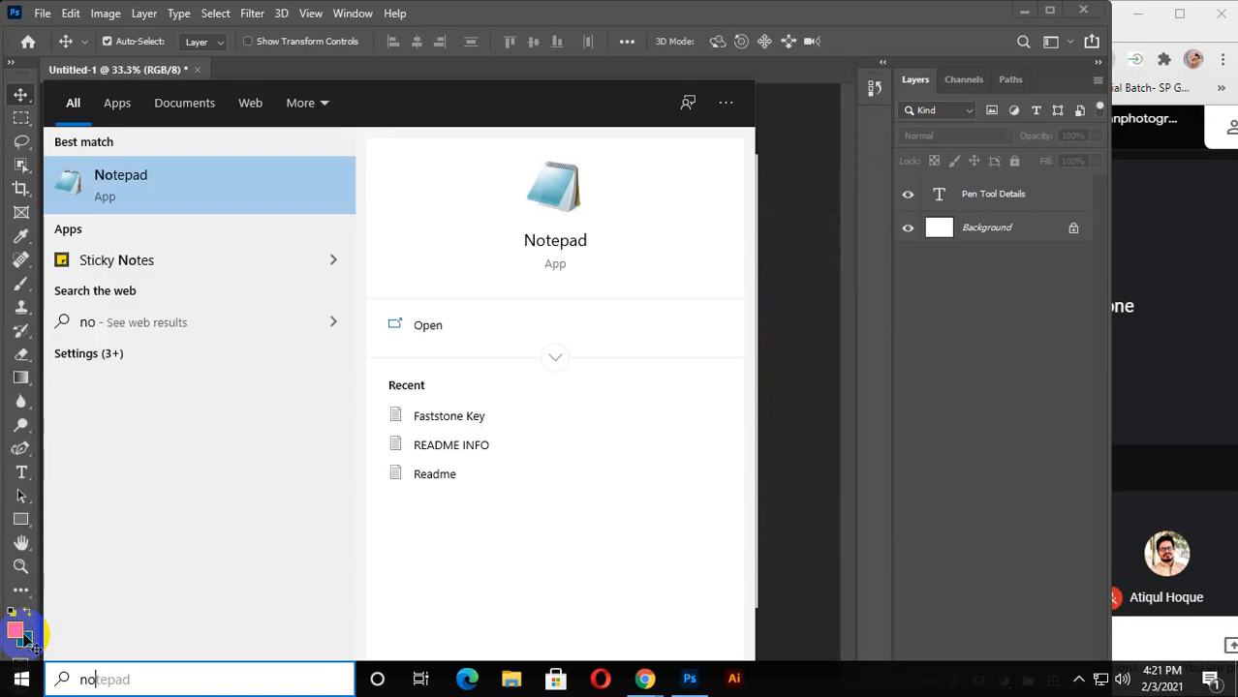
pyautogui.click(242, 187)
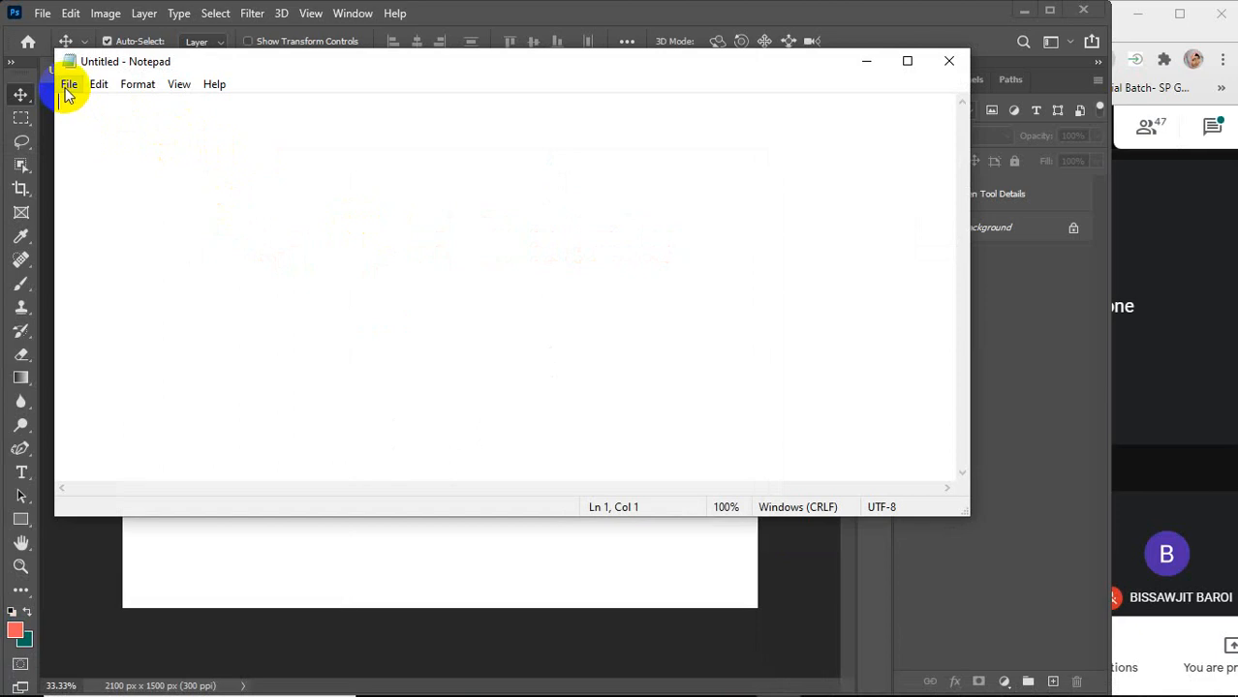
pyautogui.write('A')
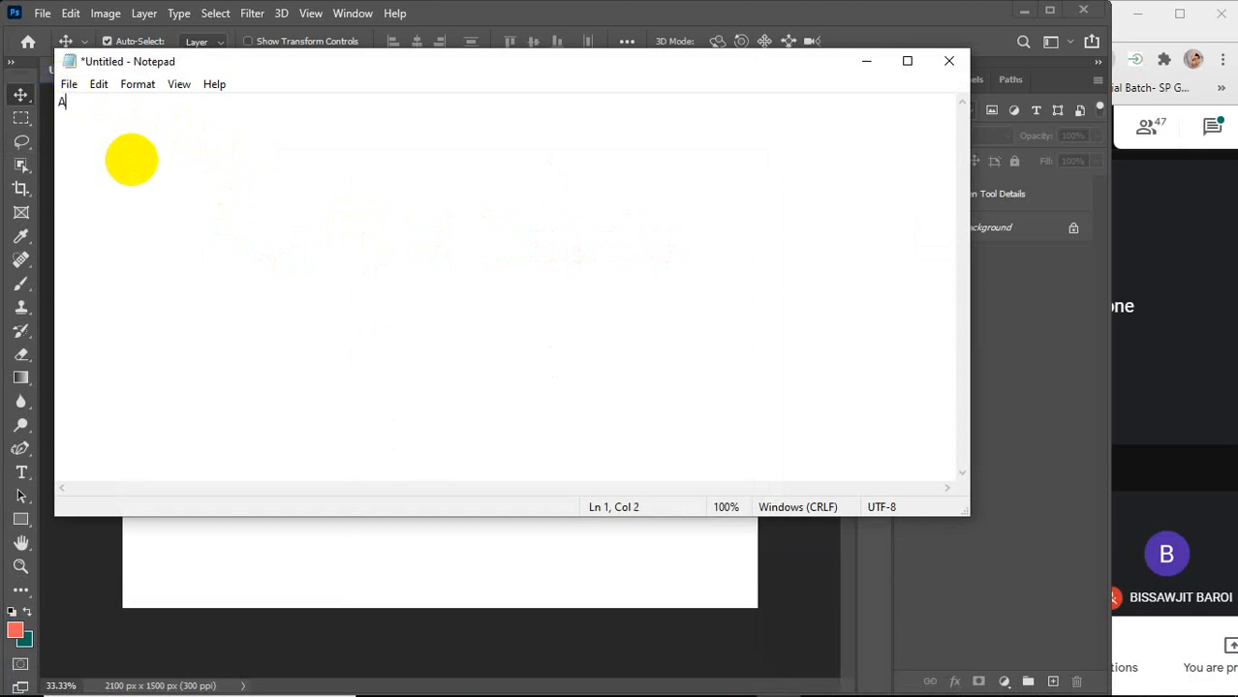
pyautogui.write('sar prayer')
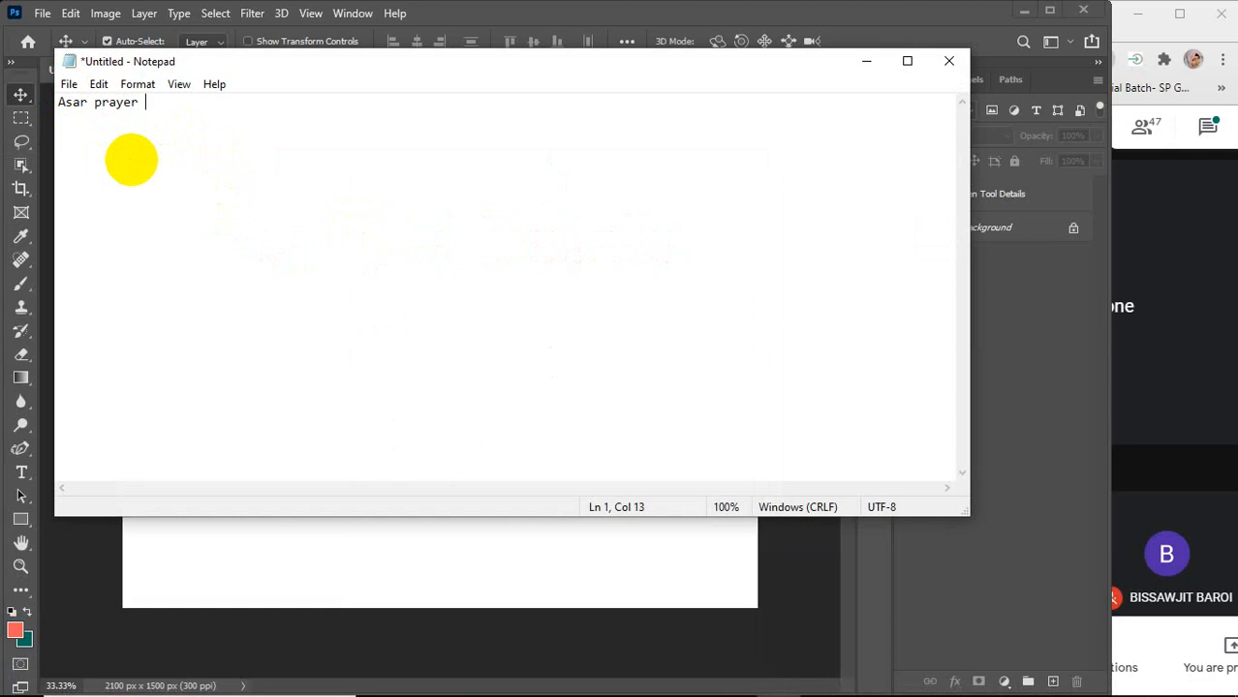
pyautogui.click(1079, 680)
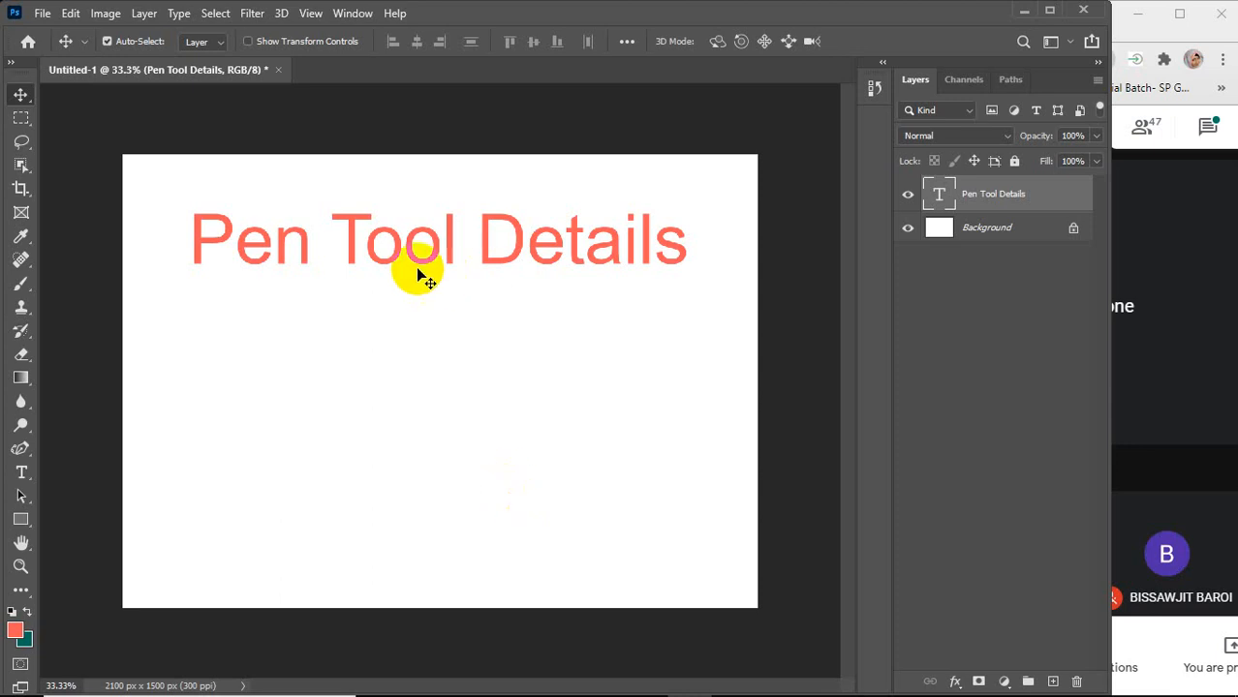
# Delete the "Pen Tool Details" text layer and activate the Pen Tool in Path mode
pyautogui.press('Delete')
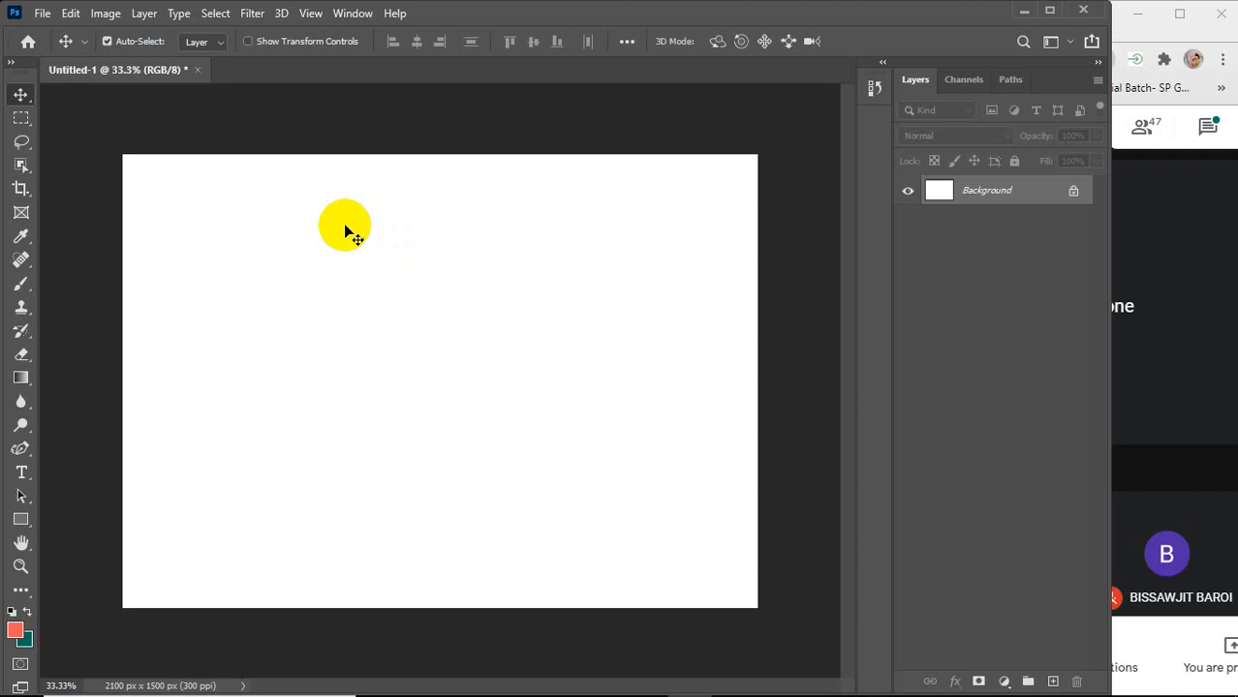
pyautogui.click(19, 451)
pyautogui.rightClick(14, 453)
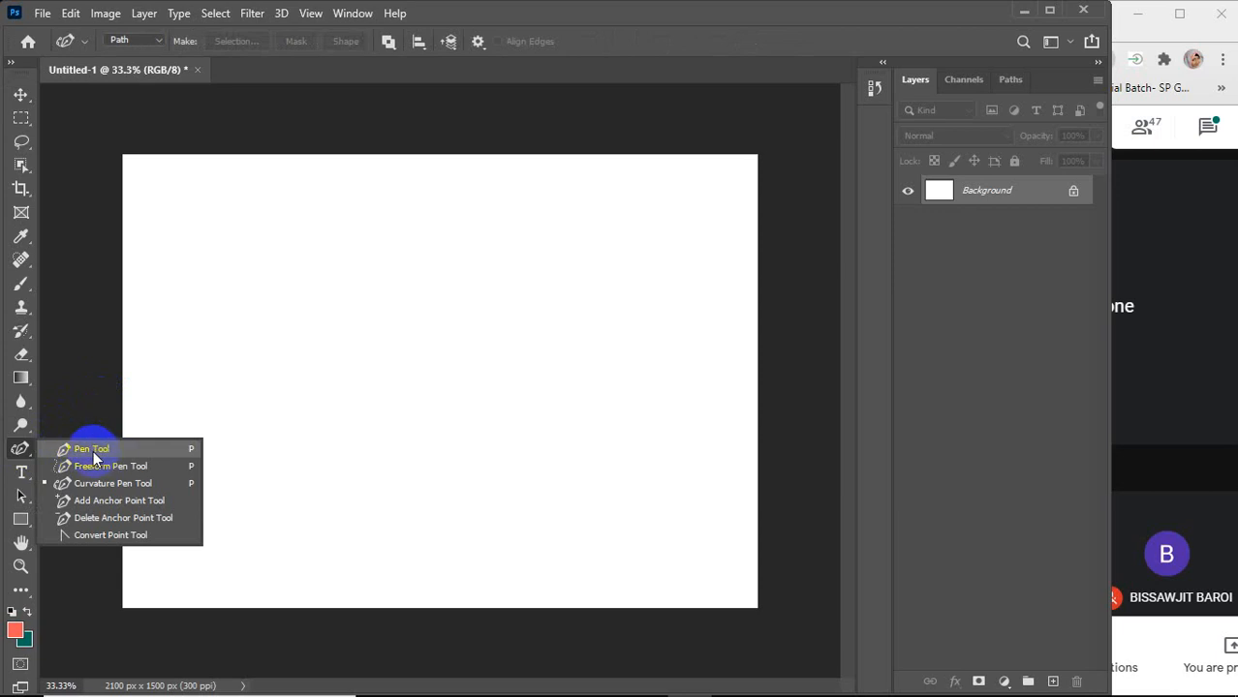
pyautogui.click(121, 447)
pyautogui.rightClick(20, 449)
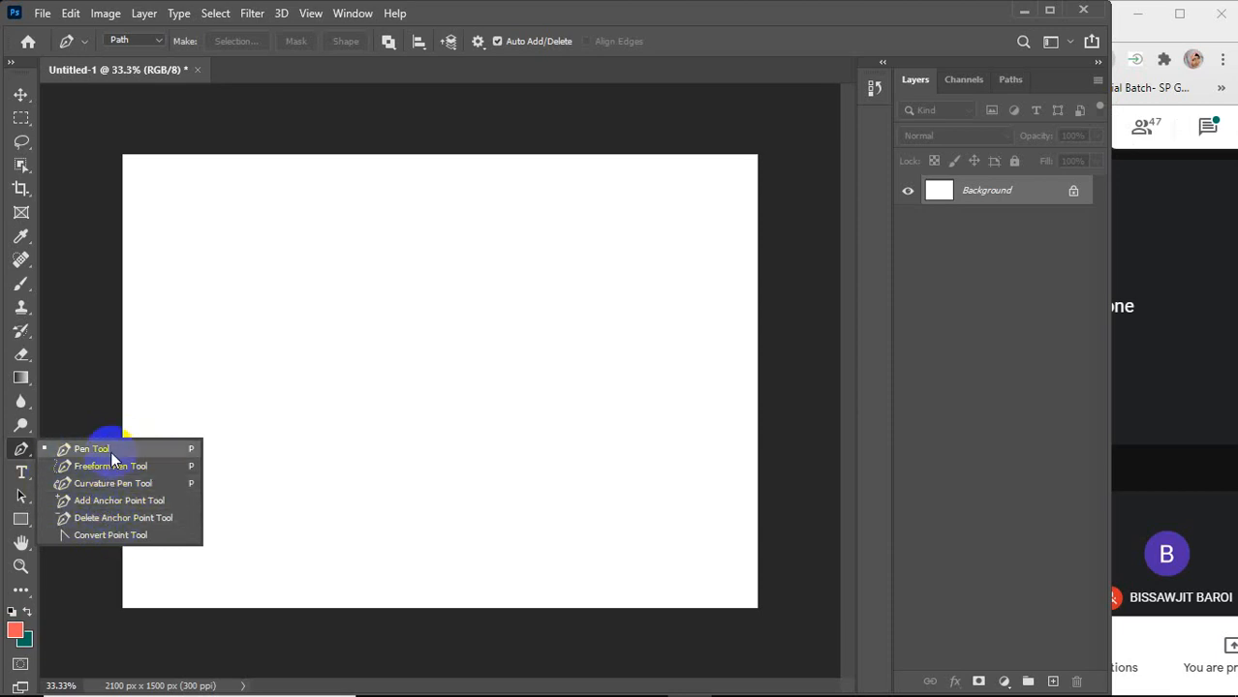
pyautogui.click(80, 450)
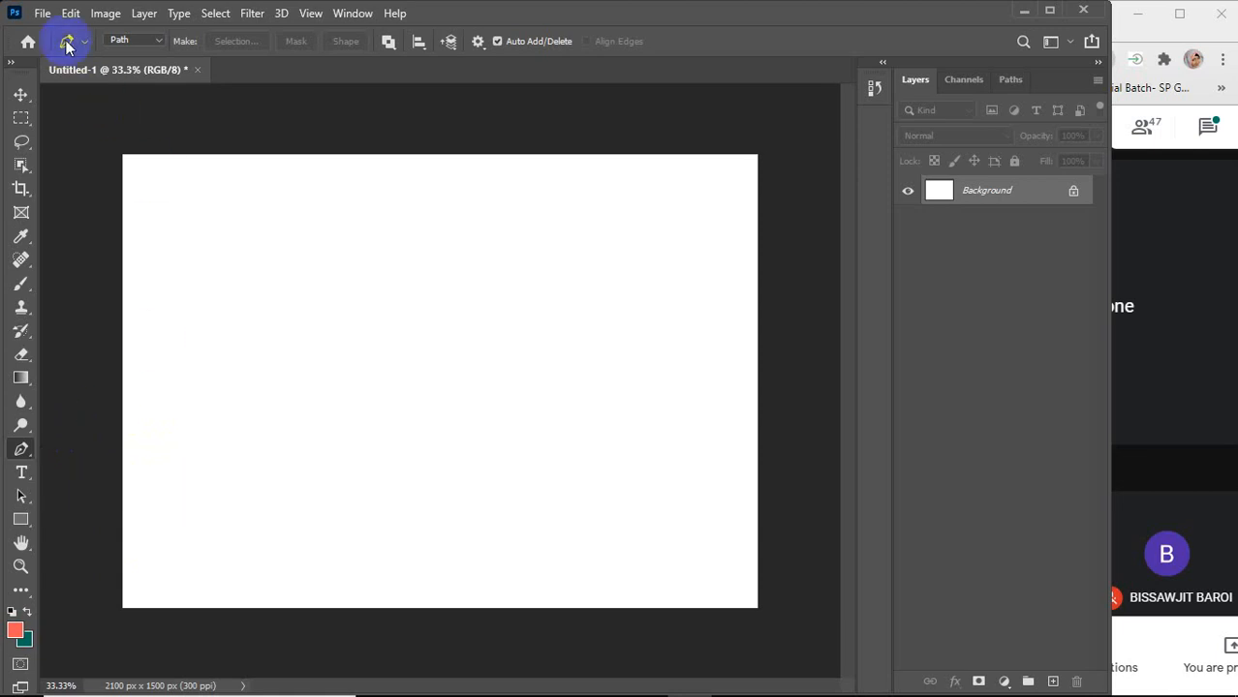
pyautogui.click(152, 44)
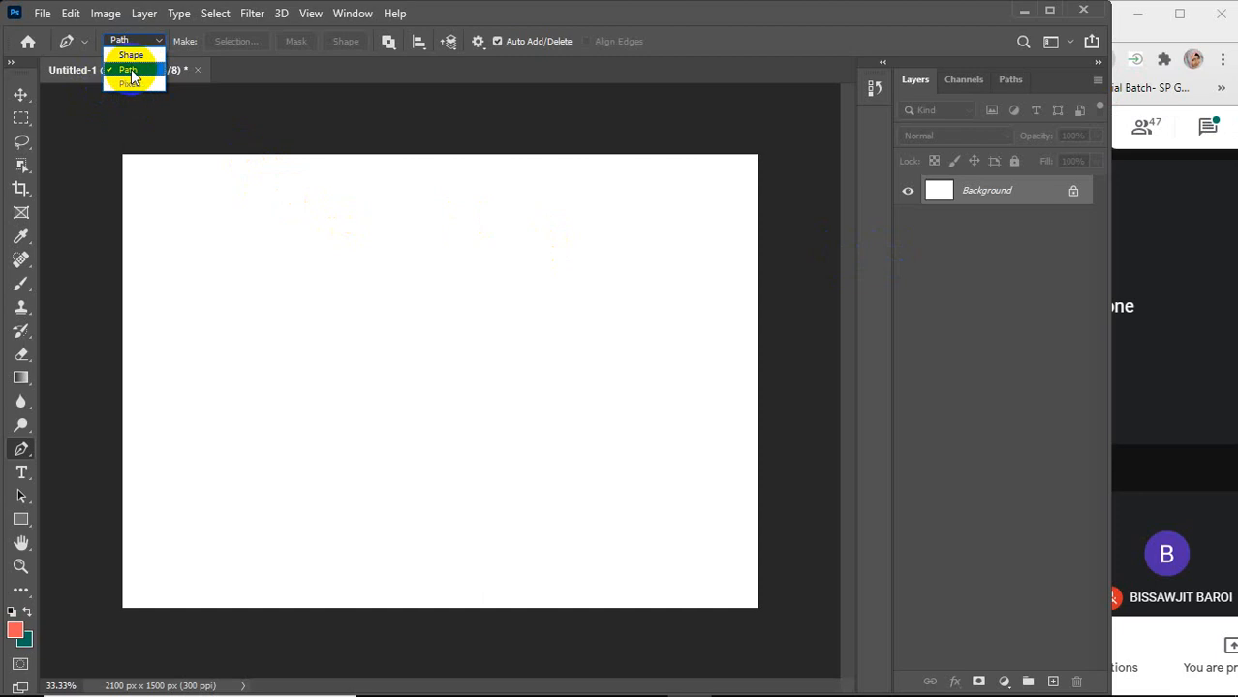
pyautogui.click(130, 72)
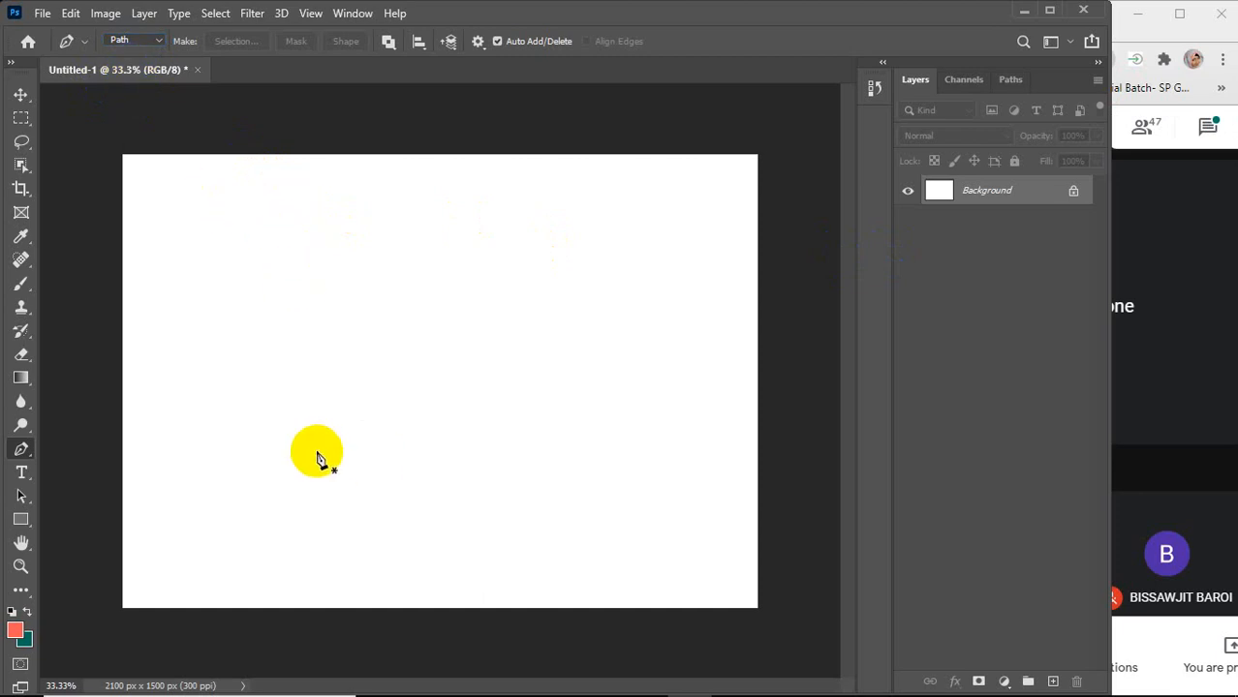
# Place the path's first anchor in the canvas's lower-left area and switch the Rubber Band path option off and back on
pyautogui.click(233, 465)
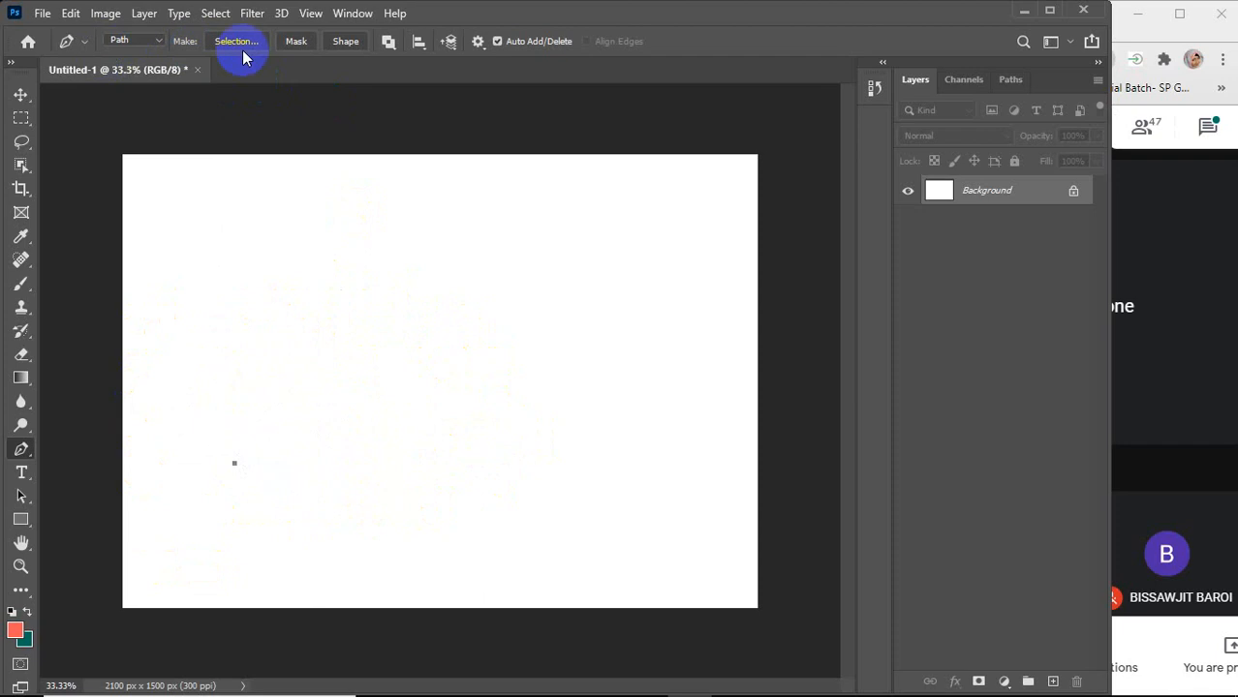
pyautogui.click(479, 43)
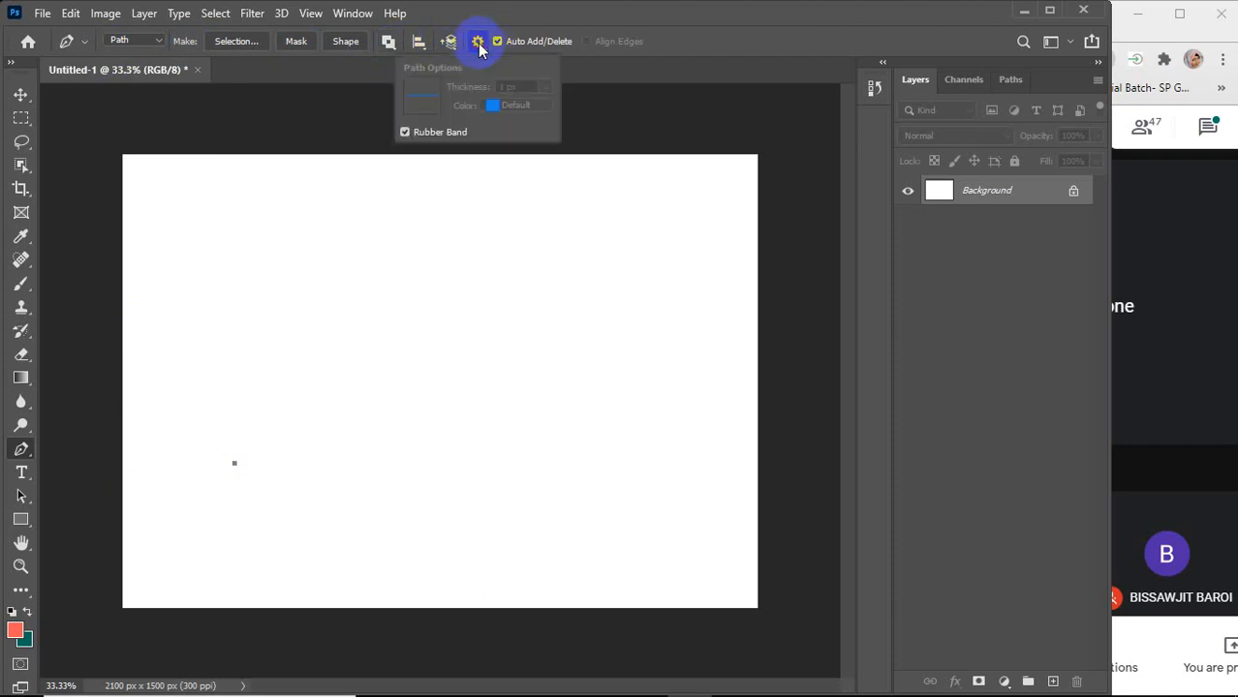
pyautogui.click(429, 134)
pyautogui.click(429, 134)
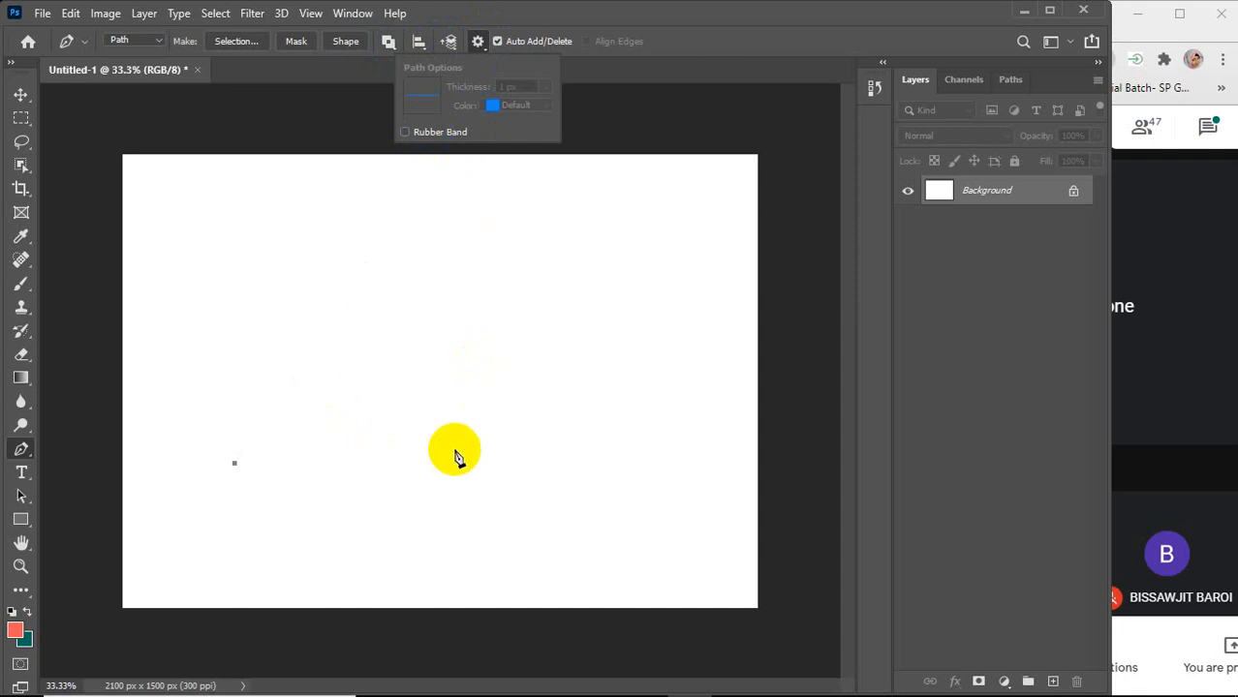
pyautogui.click(438, 133)
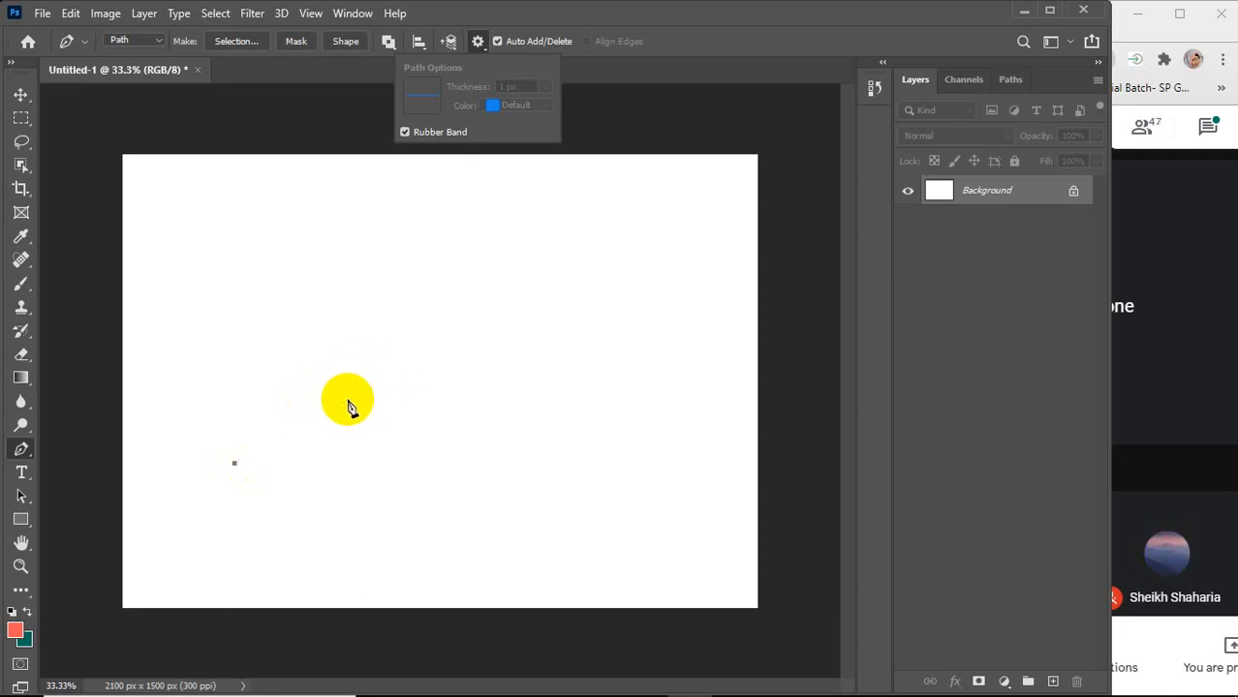
# Draw five connected straight path segments zigzagging upward from the first anchor
pyautogui.click(351, 440)
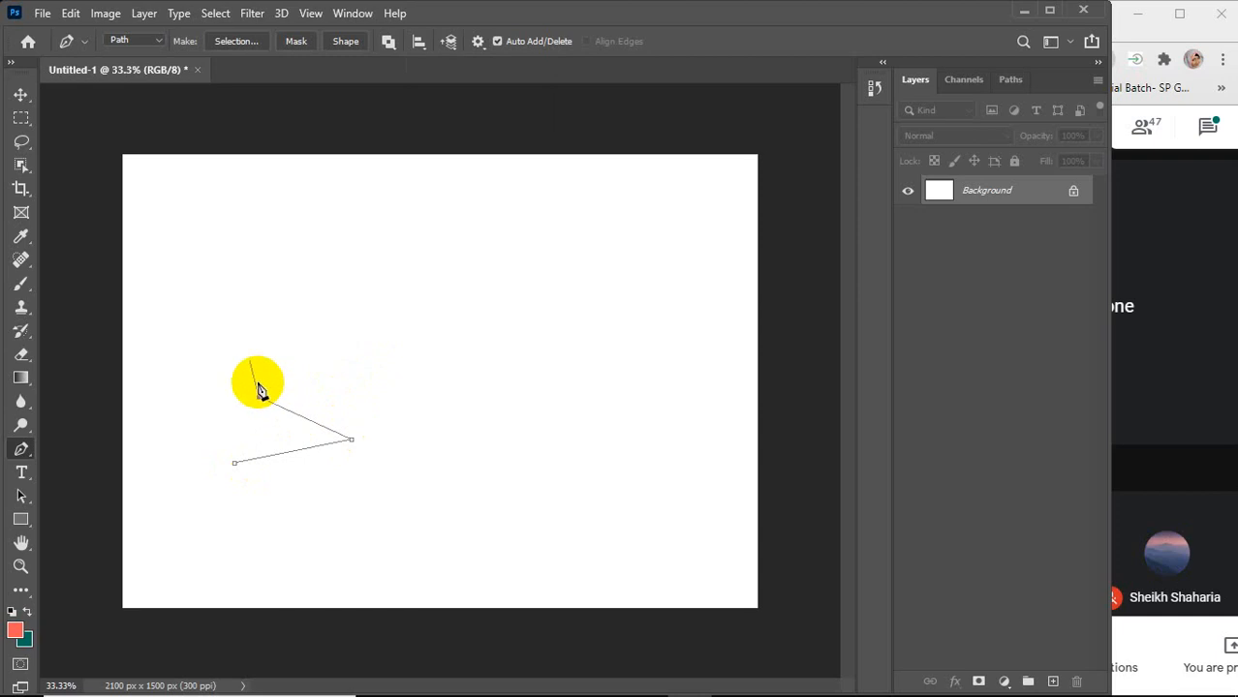
pyautogui.click(259, 397)
pyautogui.click(278, 321)
pyautogui.click(331, 308)
pyautogui.click(343, 355)
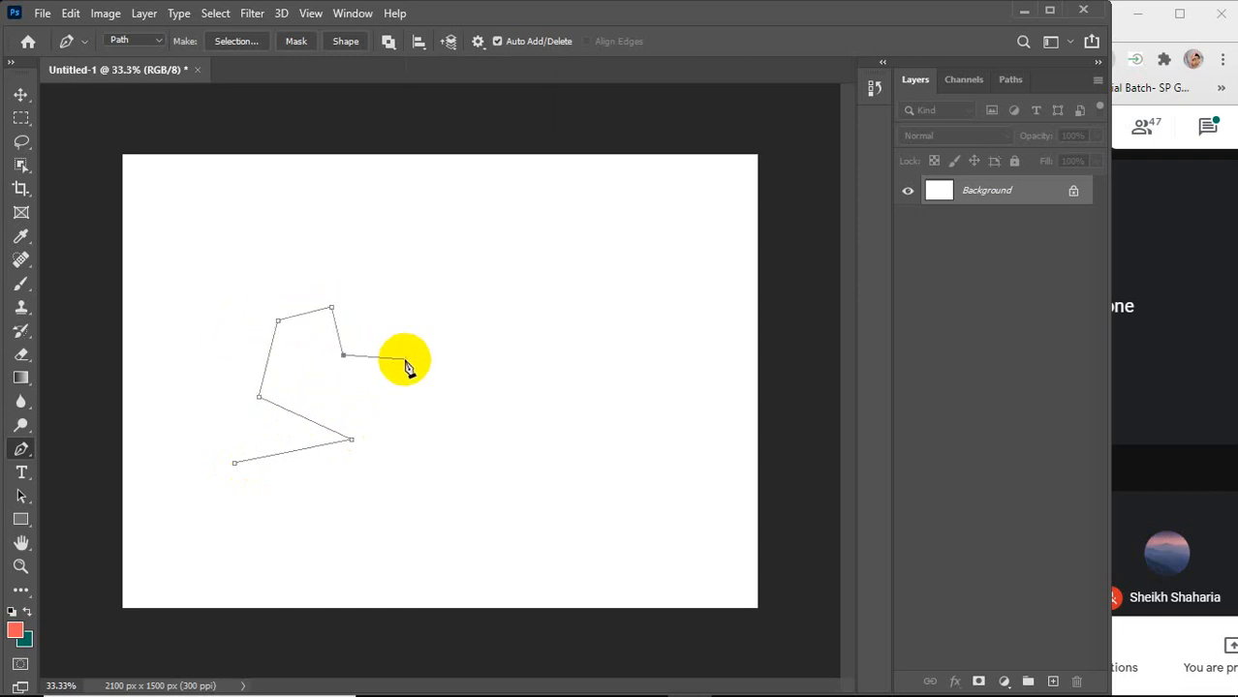
# Undo the five zigzag segments, keeping only the first anchor
pyautogui.hotkey('ctrl', 'z')
pyautogui.hotkey('ctrl', 'z')
pyautogui.hotkey('ctrl', 'z')
pyautogui.hotkey('ctrl', 'z')
pyautogui.hotkey('ctrl', 'z')
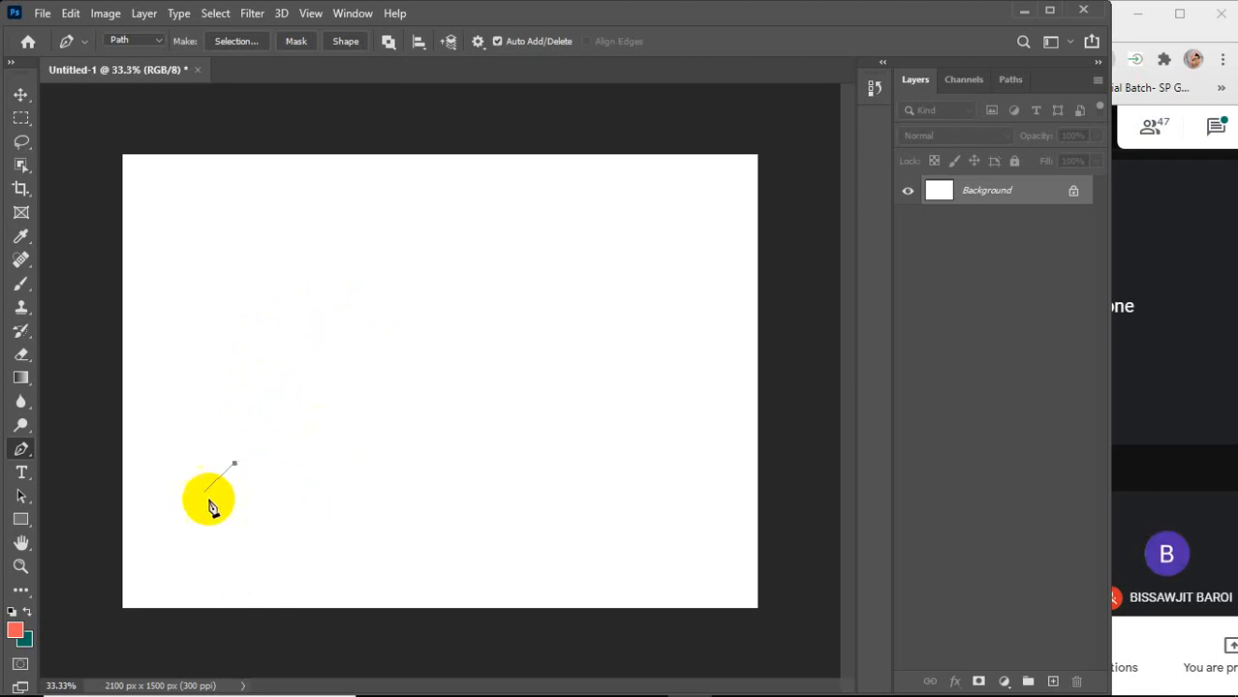
# Draw three straight segments from the first anchor, arching up toward the middle of the canvas
pyautogui.click(213, 397)
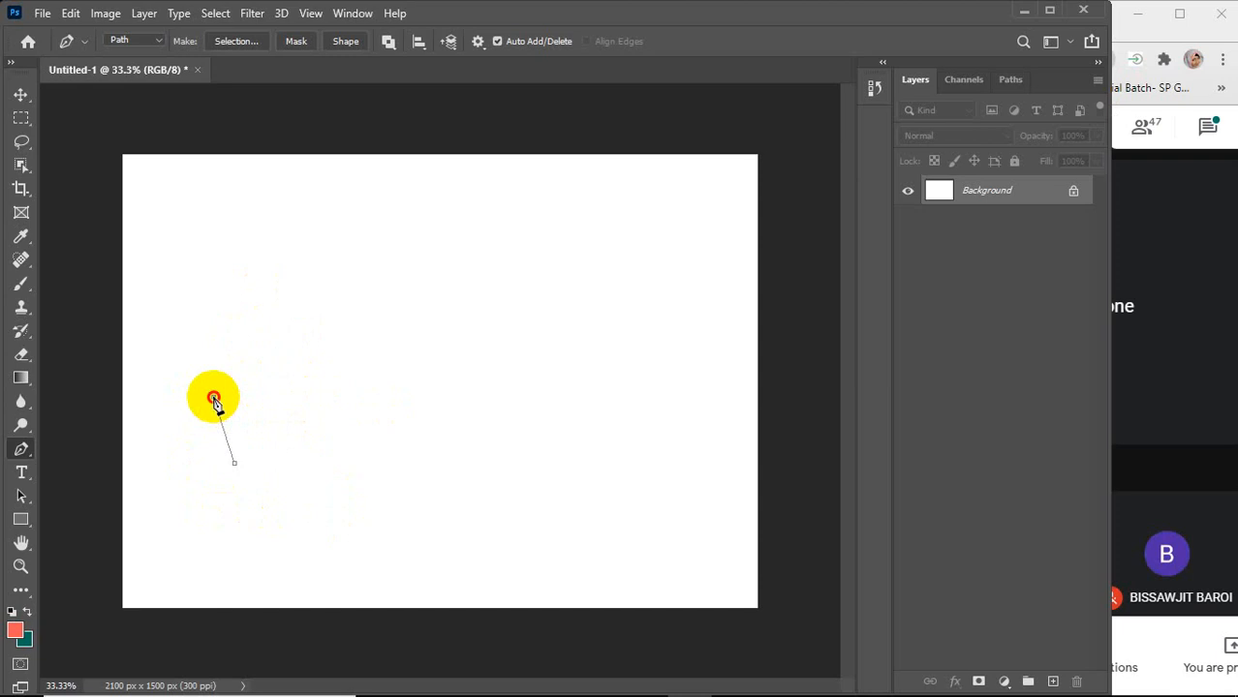
pyautogui.click(258, 349)
pyautogui.click(340, 312)
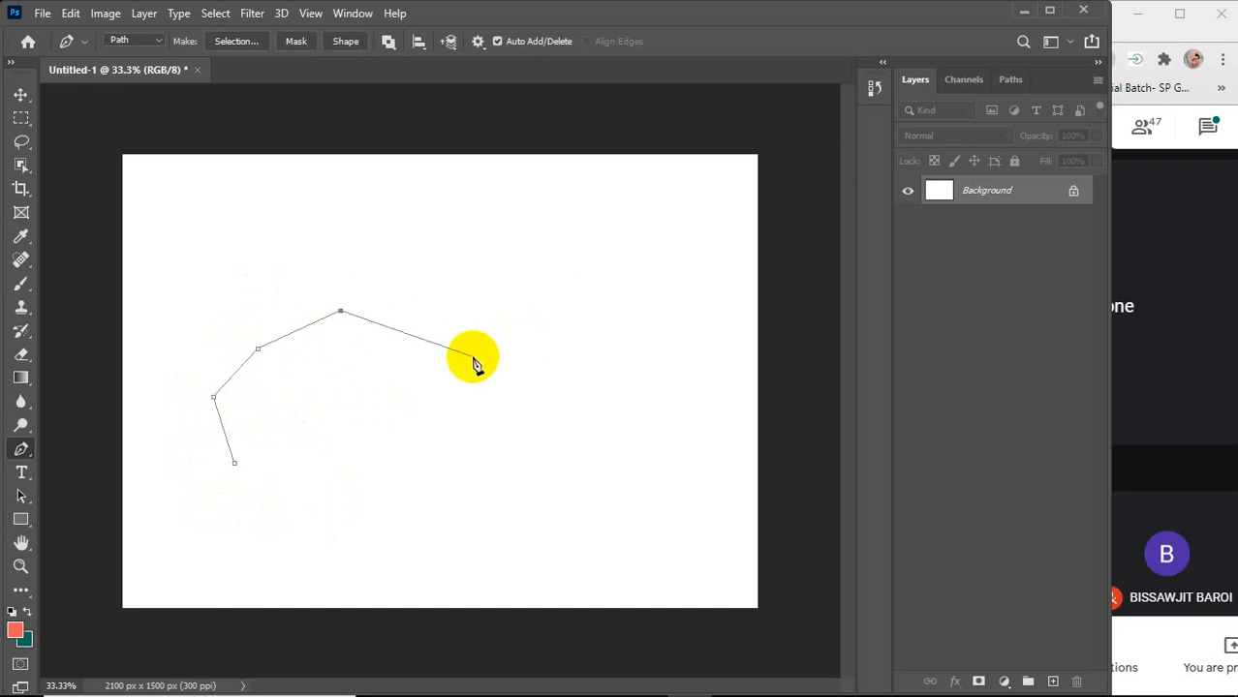
# Undo the three arching segments back to the first anchor
pyautogui.hotkey('ctrl', 'z')
pyautogui.hotkey('ctrl', 'z')
pyautogui.hotkey('ctrl', 'z')
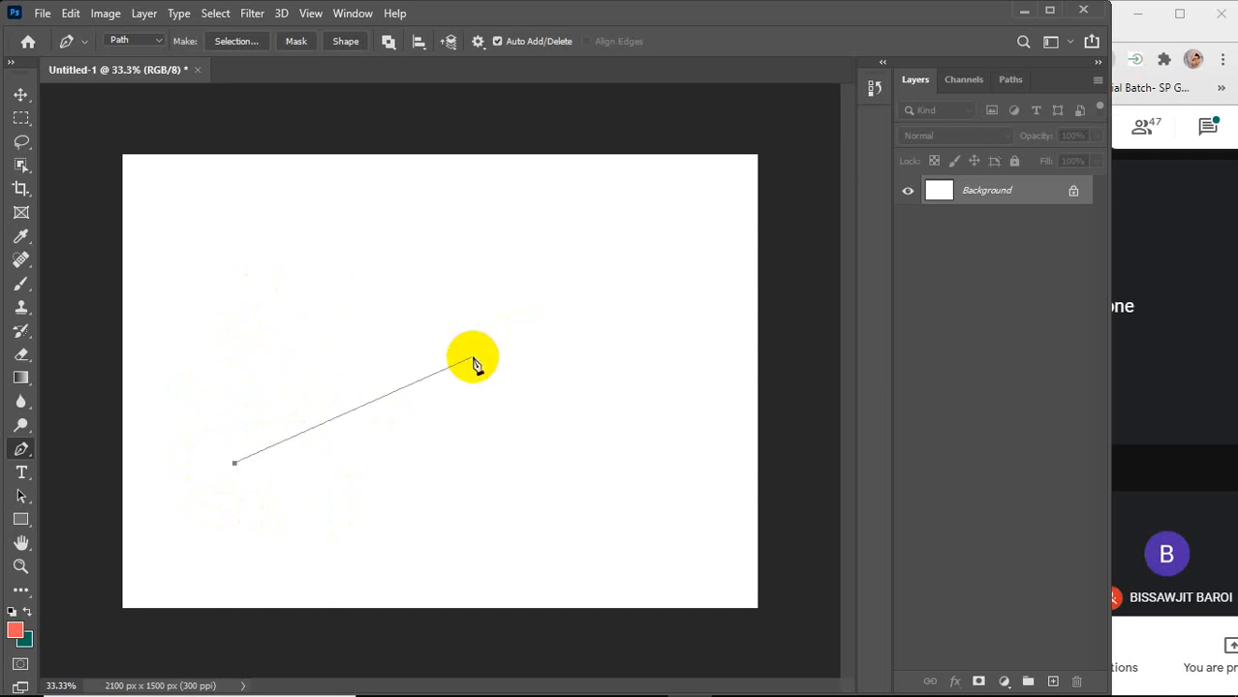
pyautogui.hotkey('ctrl', 'z')
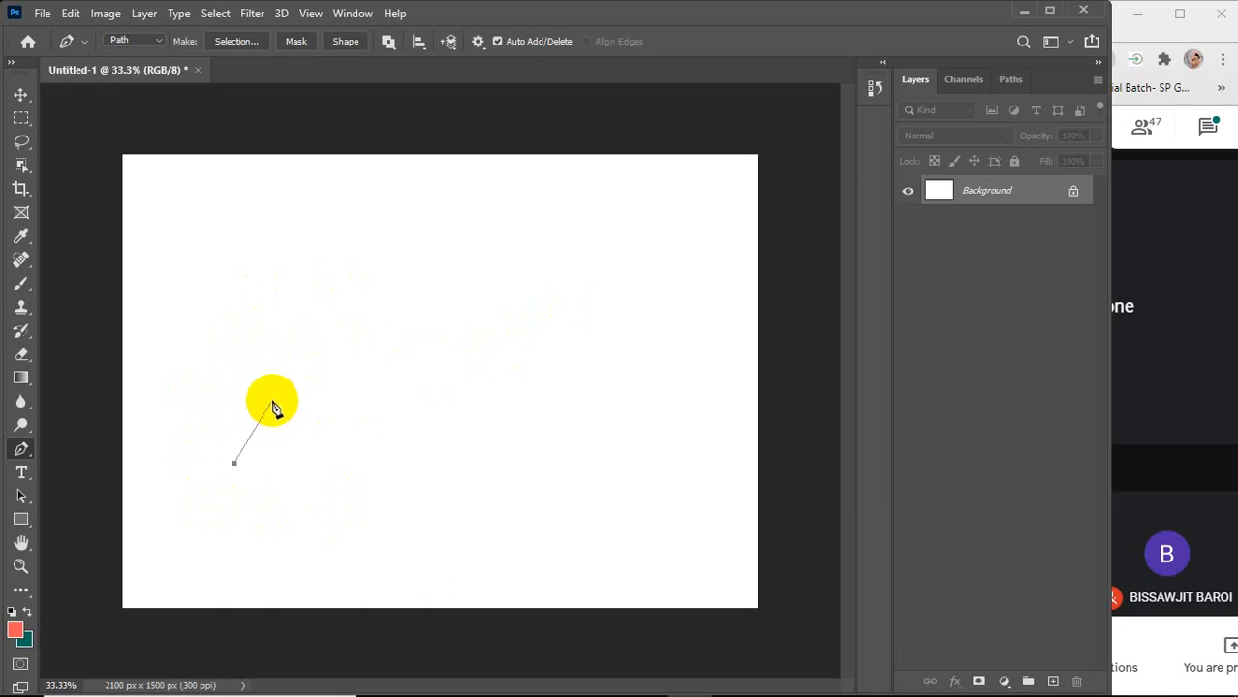
# Draw three connected curved segments from the first anchor, waving upward toward the canvas's upper right
pyautogui.click(342, 408)
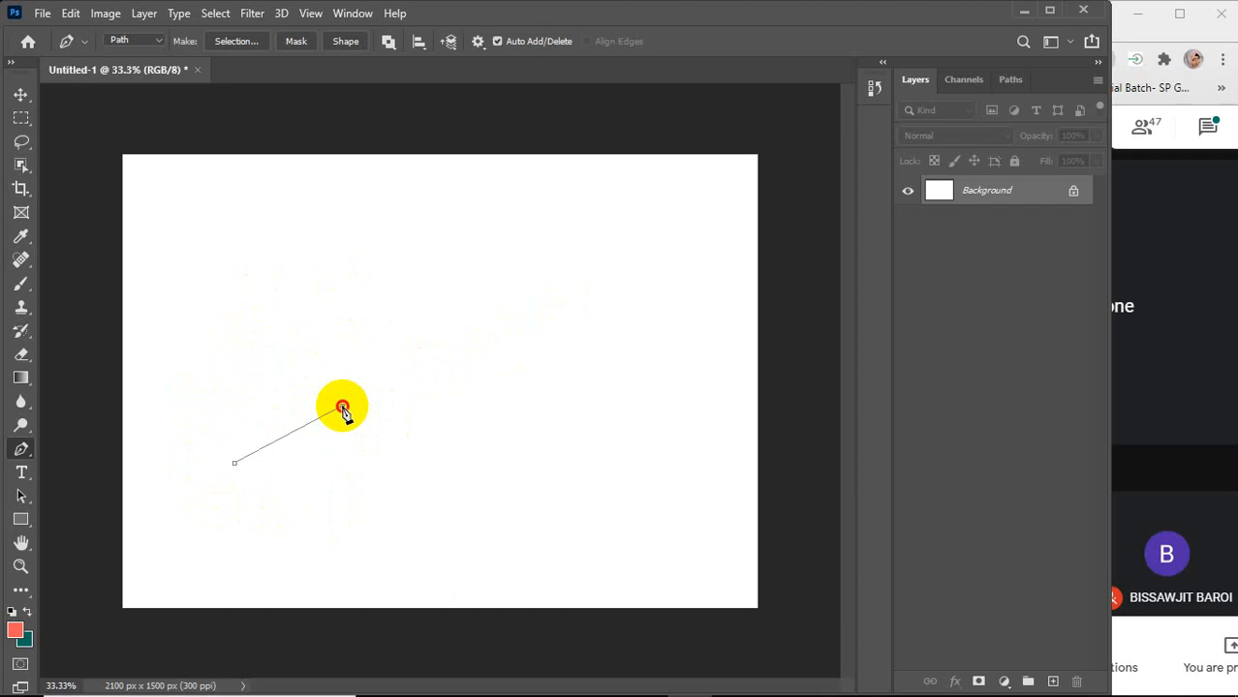
pyautogui.moveTo(342, 407); pyautogui.dragTo(438, 469)
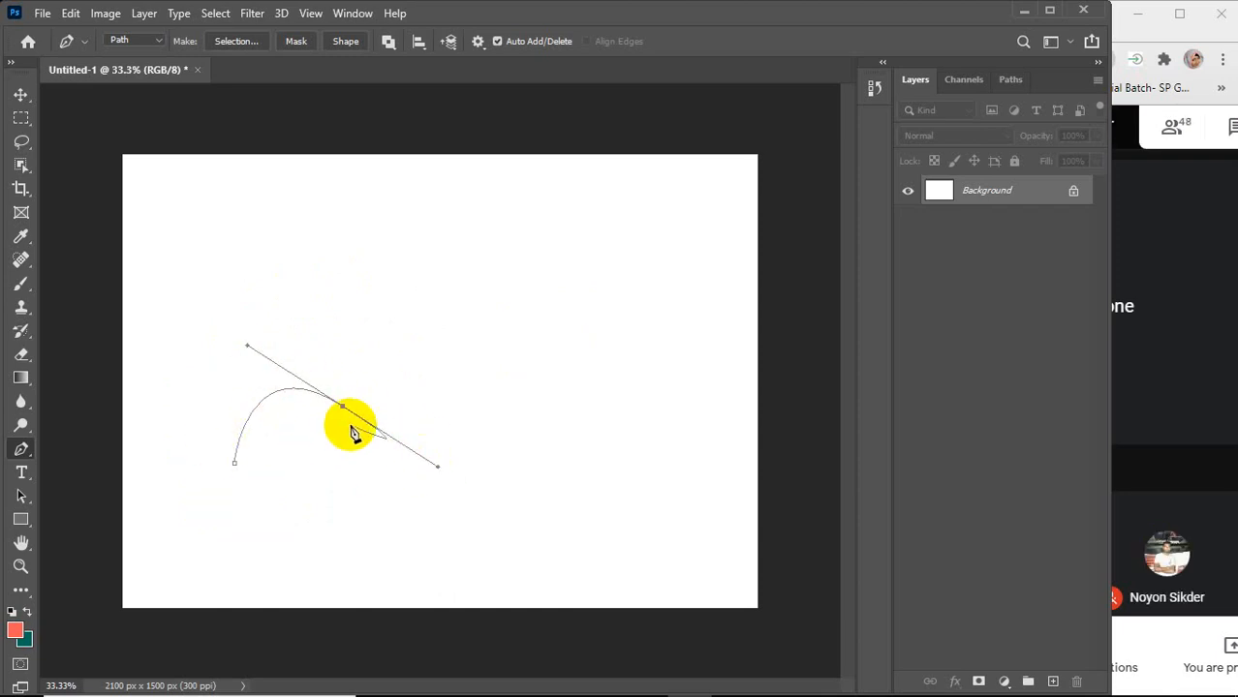
pyautogui.moveTo(498, 364); pyautogui.dragTo(526, 281)
pyautogui.moveTo(612, 282); pyautogui.dragTo(678, 306)
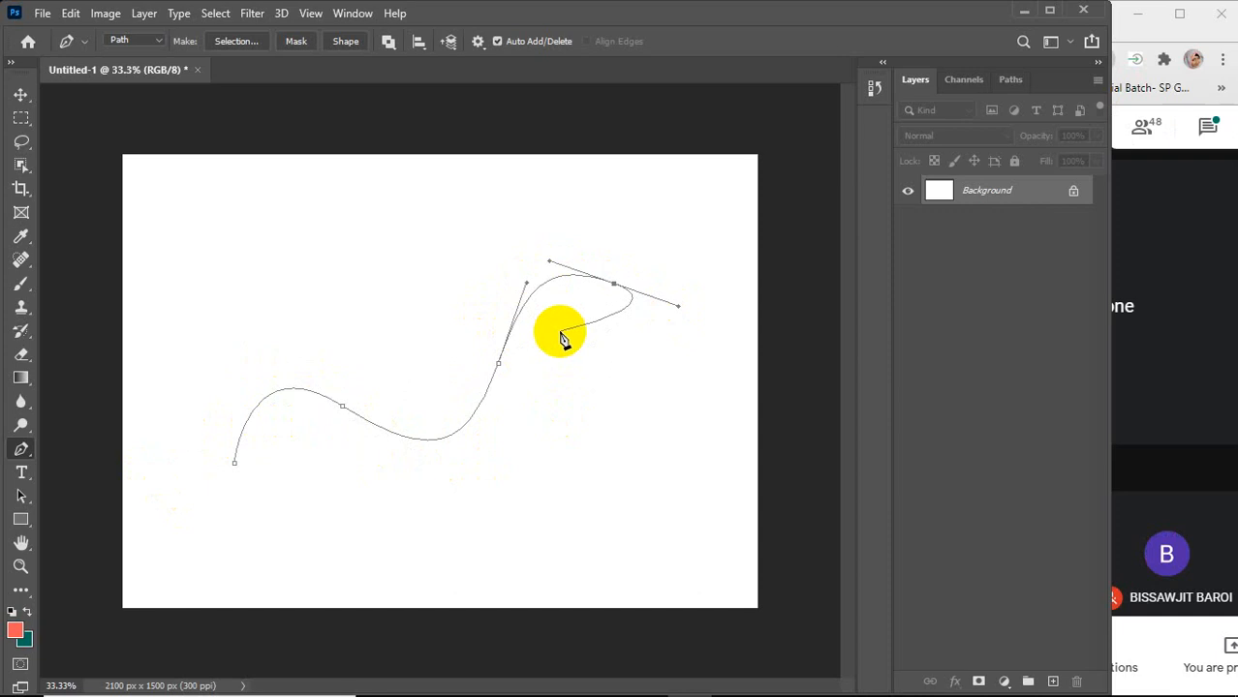
# Remove the three curved segments, keeping only the first anchor
pyautogui.press('BackSpace')
pyautogui.press('BackSpace')
pyautogui.press('BackSpace')
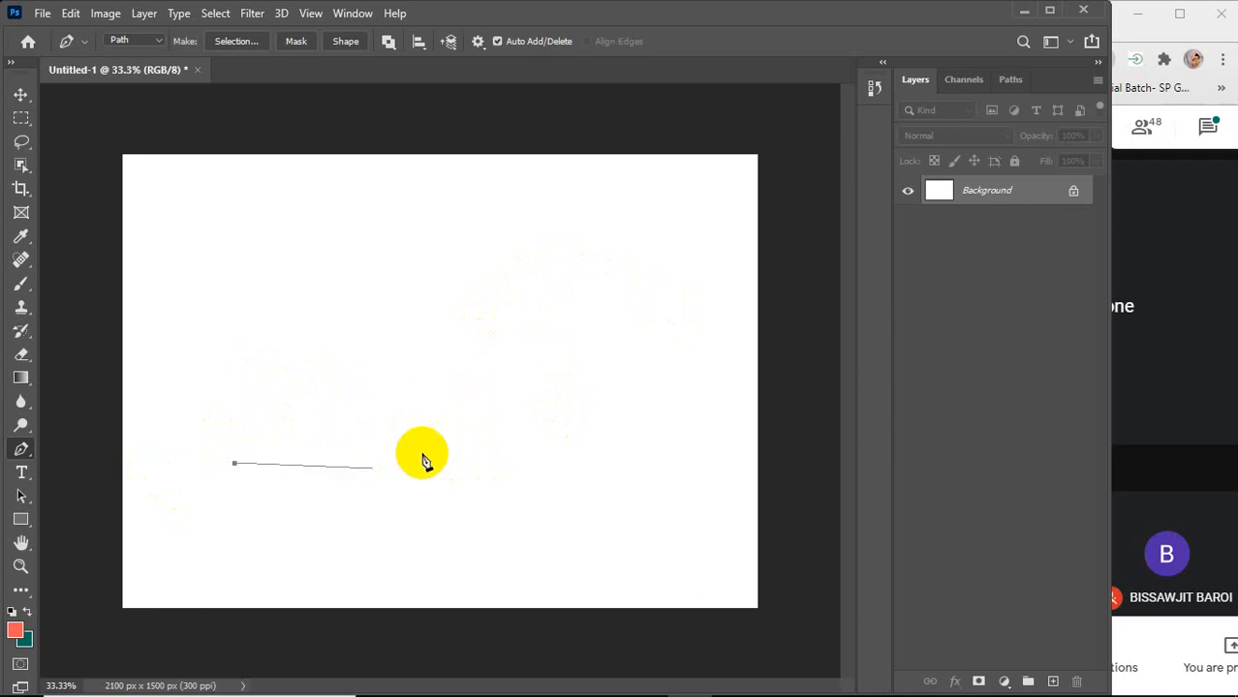
# Draw one arched segment from the first anchor, swing its direction handle, and undo the segment
pyautogui.click(344, 403)
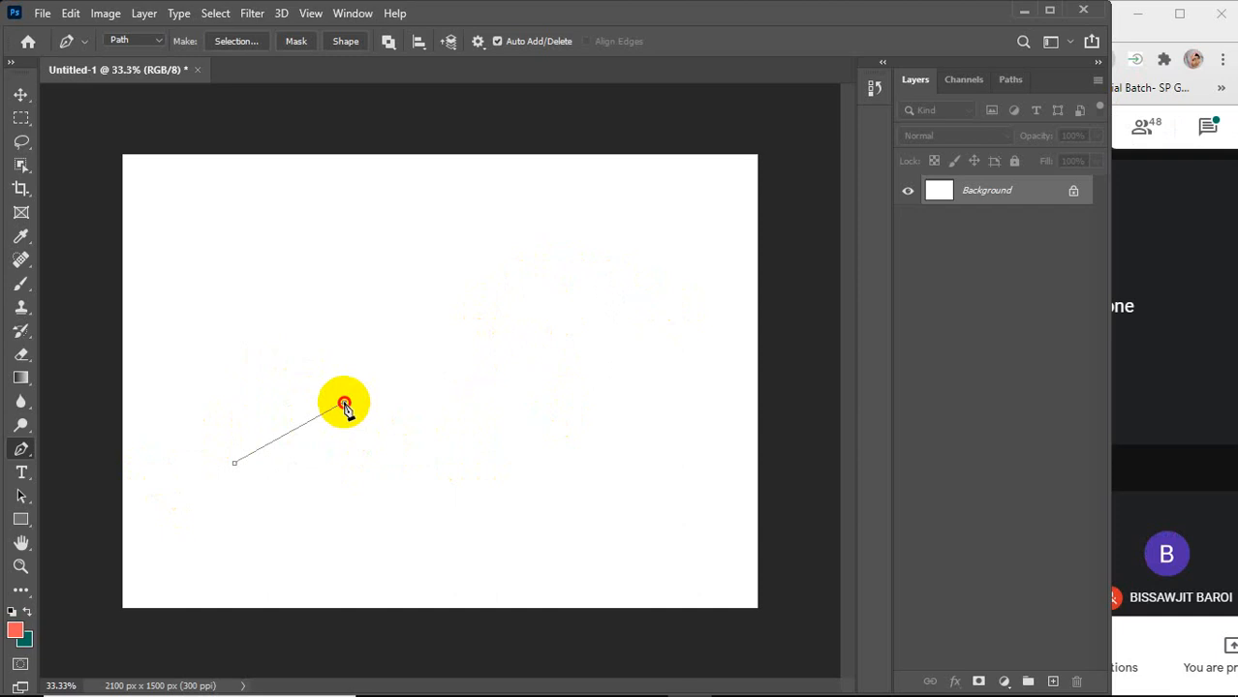
pyautogui.moveTo(344, 403); pyautogui.dragTo(483, 442)
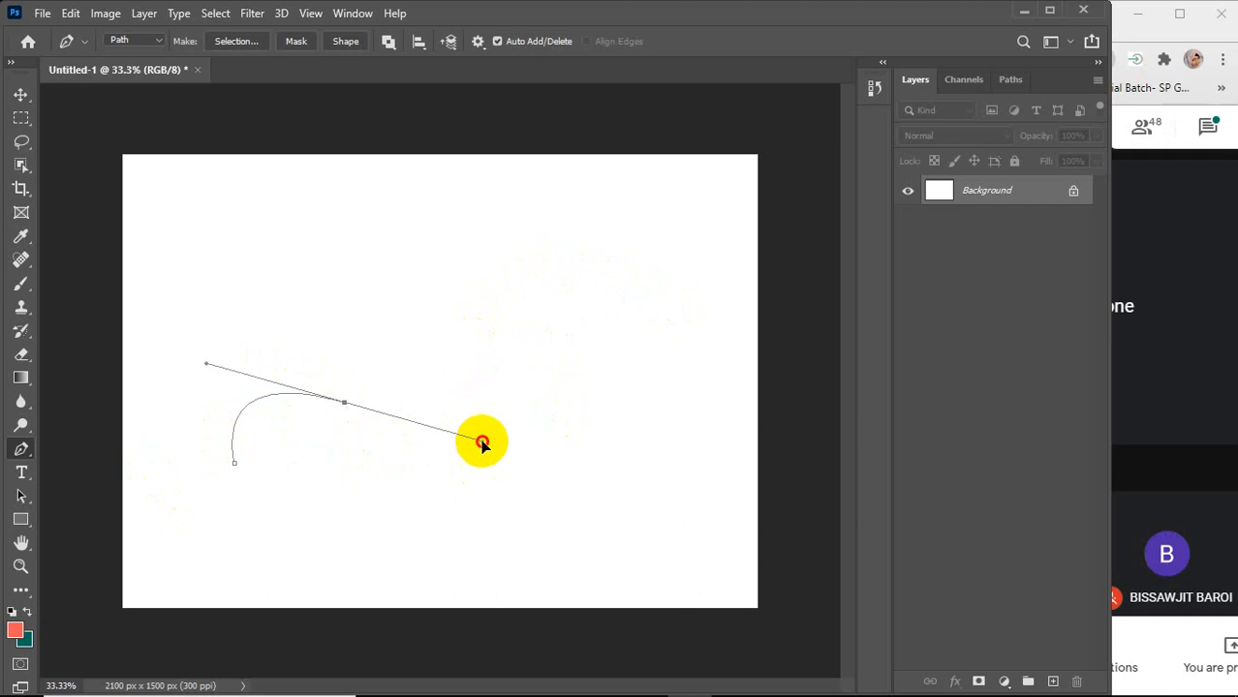
pyautogui.moveTo(483, 443); pyautogui.dragTo(477, 482)
pyautogui.hotkey('ctrl', 'z')
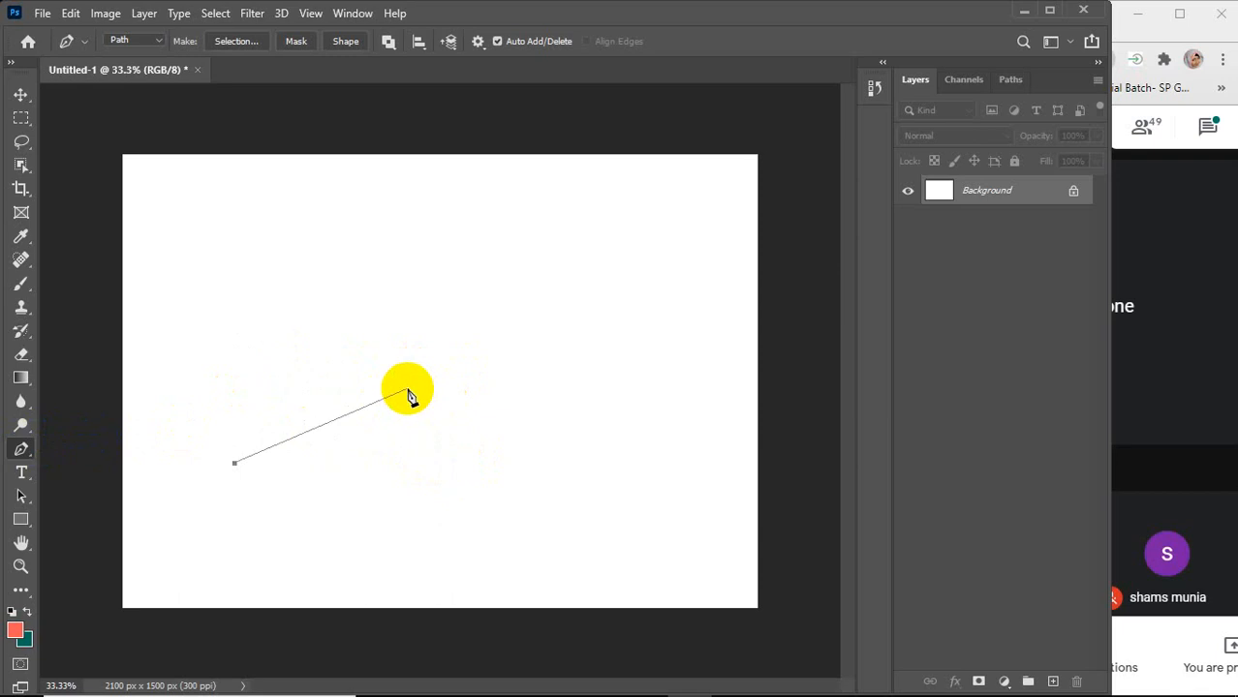
# Draw an arched segment toward the canvas centre, vary its handle's length and angle, and undo the segment
pyautogui.moveTo(407, 390); pyautogui.dragTo(478, 432)
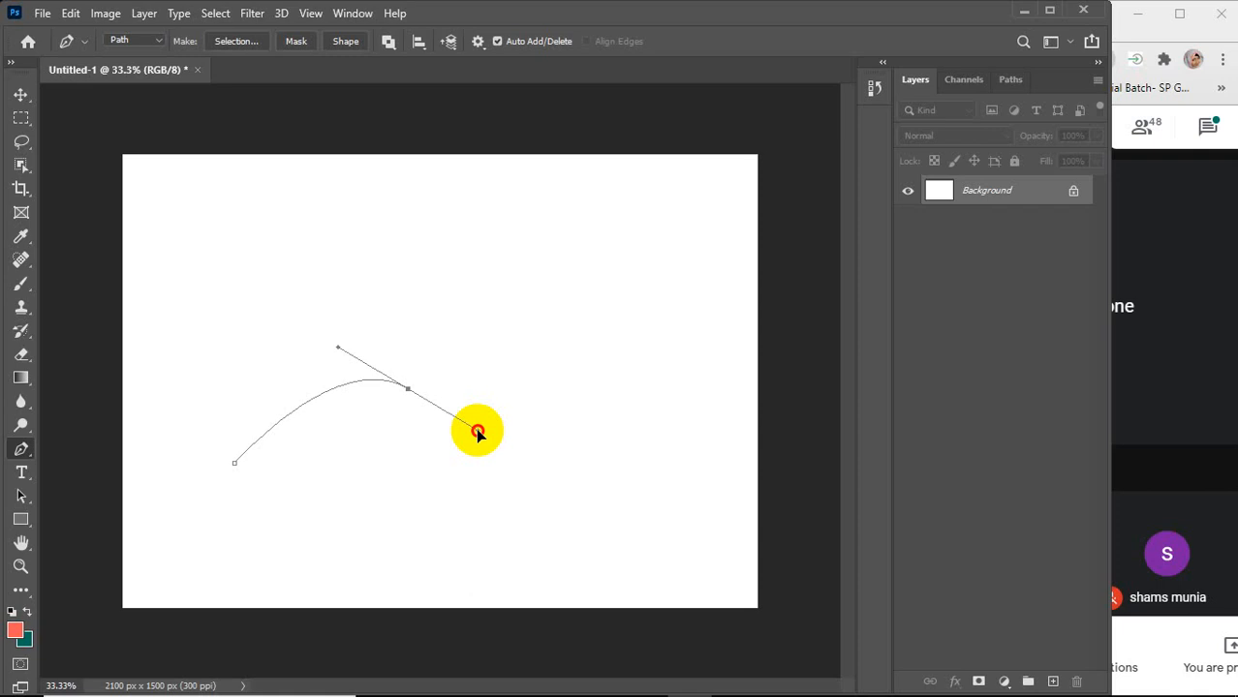
pyautogui.moveTo(478, 432); pyautogui.dragTo(480, 439)
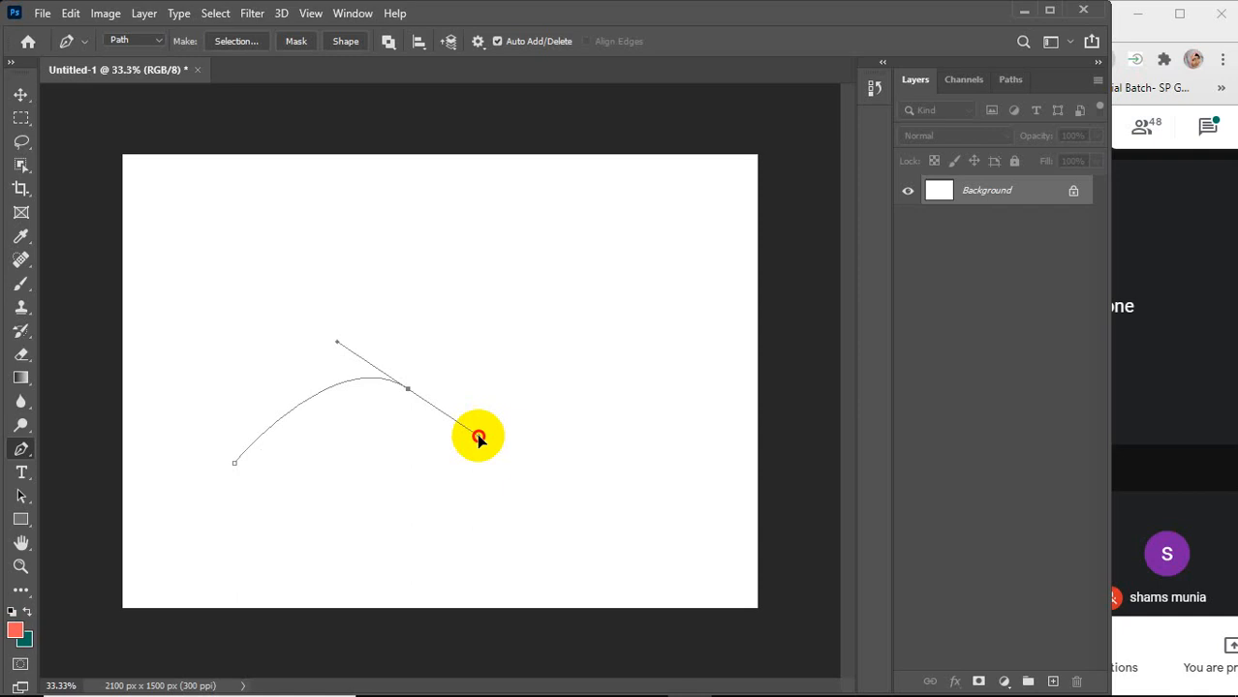
pyautogui.moveTo(479, 437); pyautogui.dragTo(483, 444)
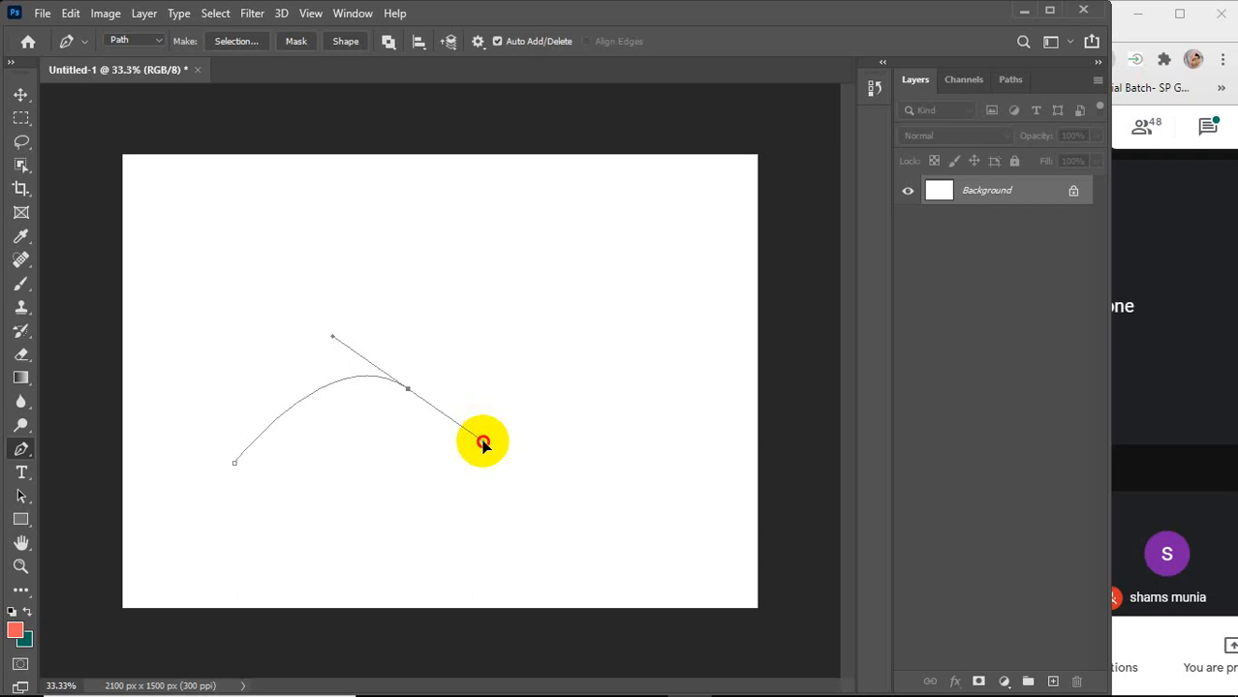
pyautogui.moveTo(484, 443); pyautogui.dragTo(555, 467)
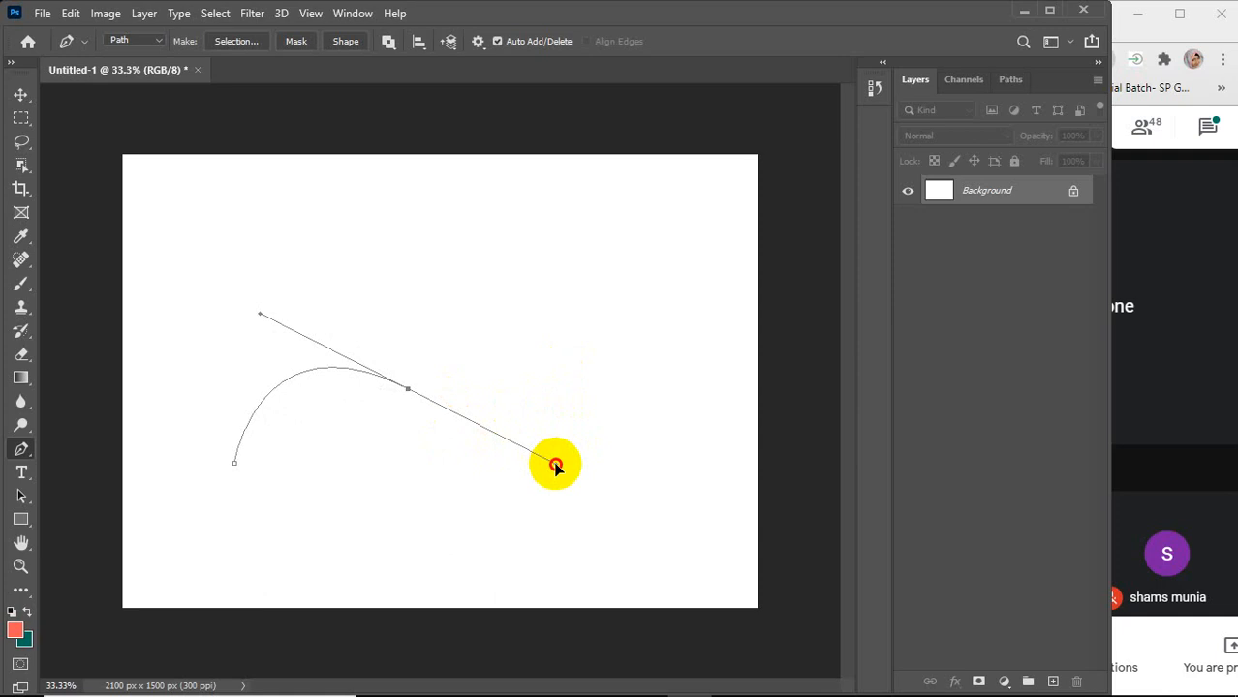
pyautogui.moveTo(555, 467)
pyautogui.mouseDown()
pyautogui.moveTo(538, 487)
pyautogui.moveTo(489, 464)
pyautogui.moveTo(506, 441)
pyautogui.moveTo(546, 452)
pyautogui.mouseUp()
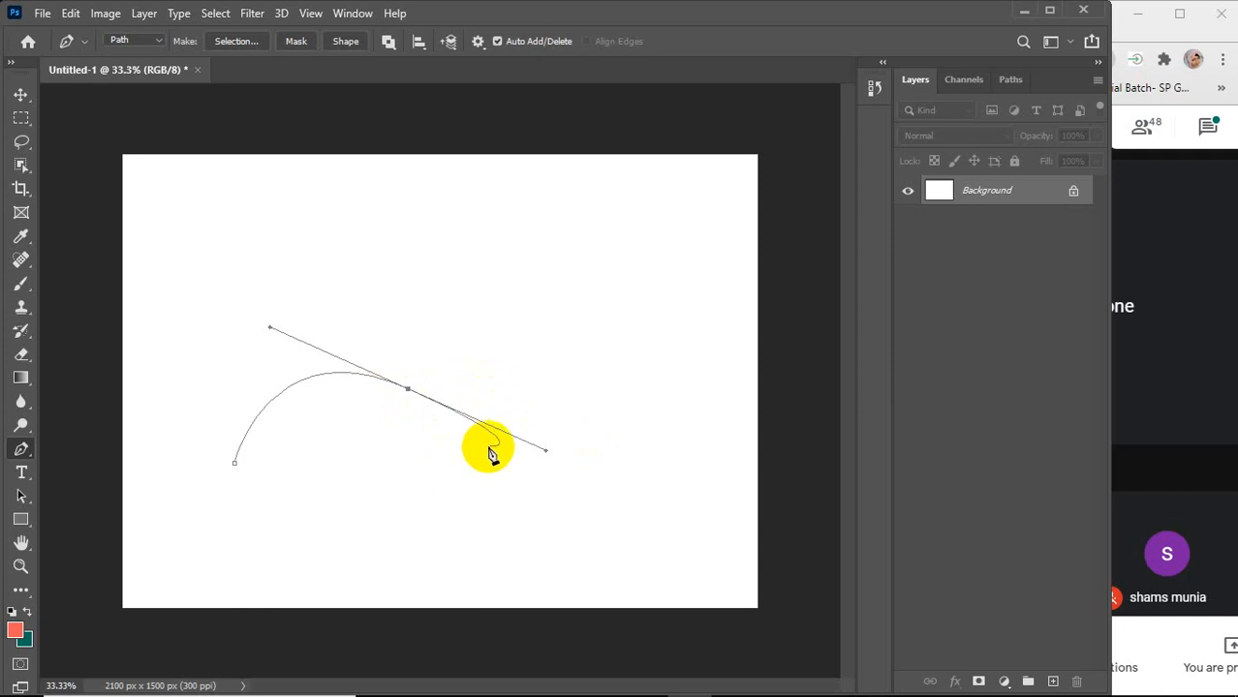
pyautogui.hotkey('ctrl', 'z')
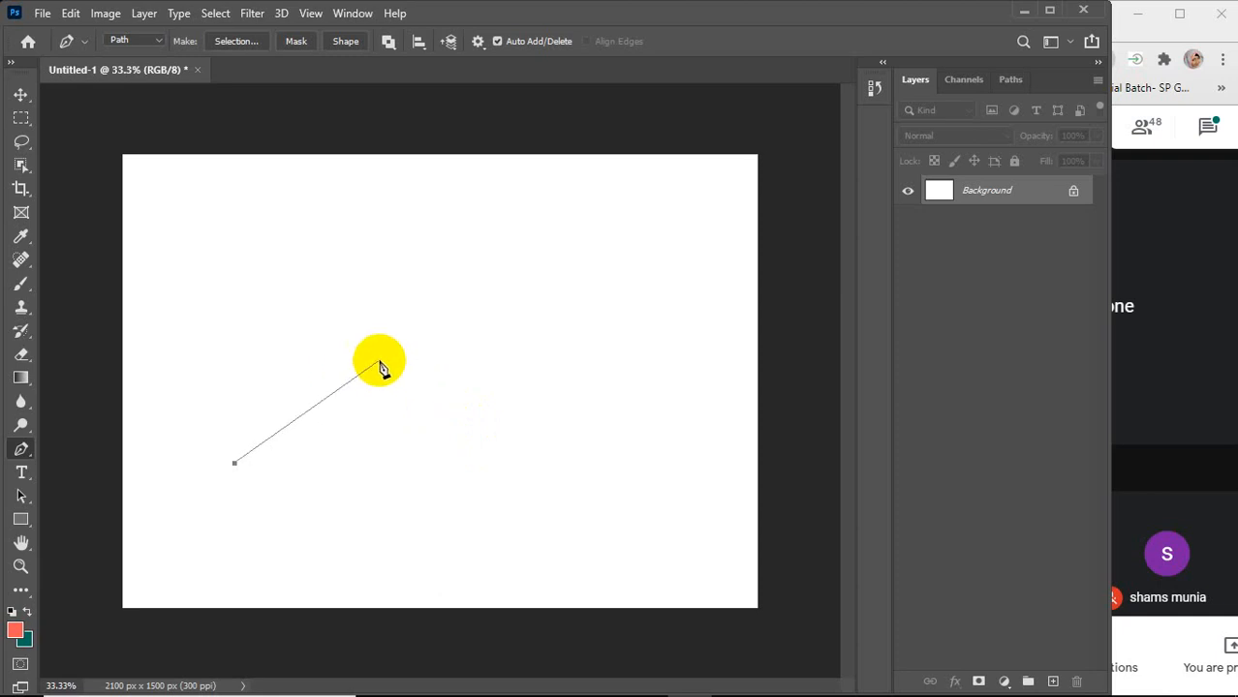
# Draw a strongly arched segment with long direction handles from the first anchor, and undo it
pyautogui.moveTo(372, 389); pyautogui.dragTo(548, 481)
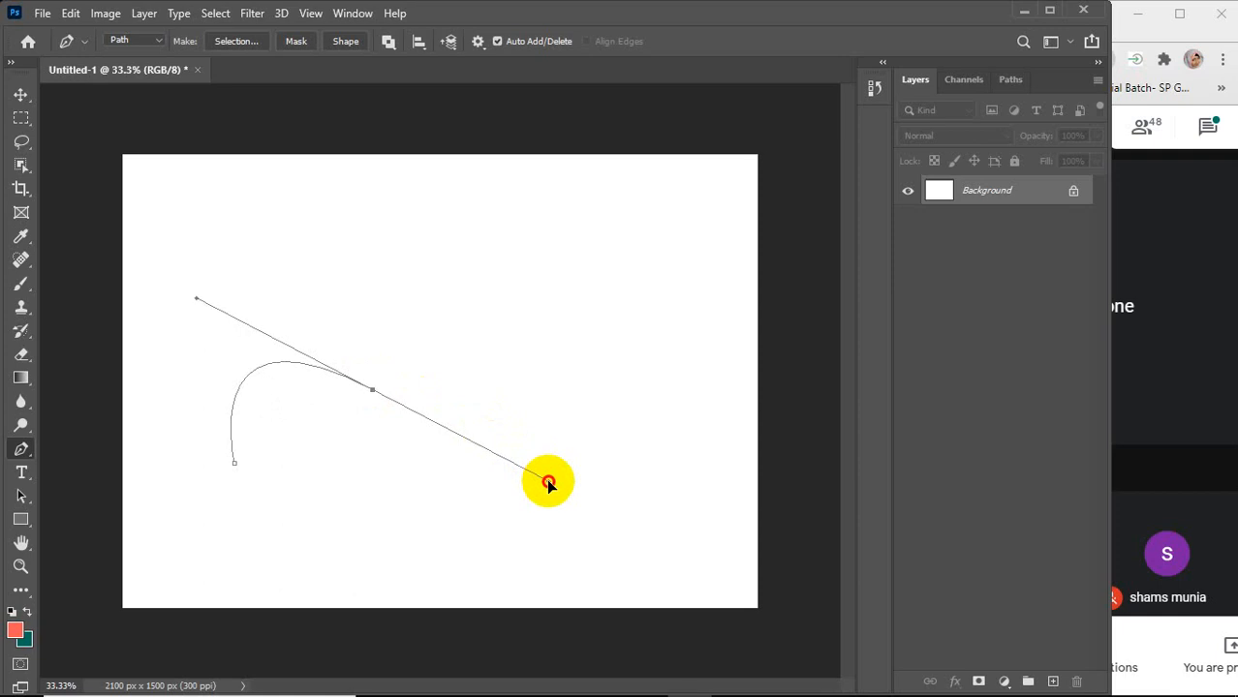
pyautogui.moveTo(549, 481)
pyautogui.mouseDown()
pyautogui.moveTo(525, 465)
pyautogui.moveTo(521, 478)
pyautogui.moveTo(509, 462)
pyautogui.moveTo(538, 474)
pyautogui.mouseUp()
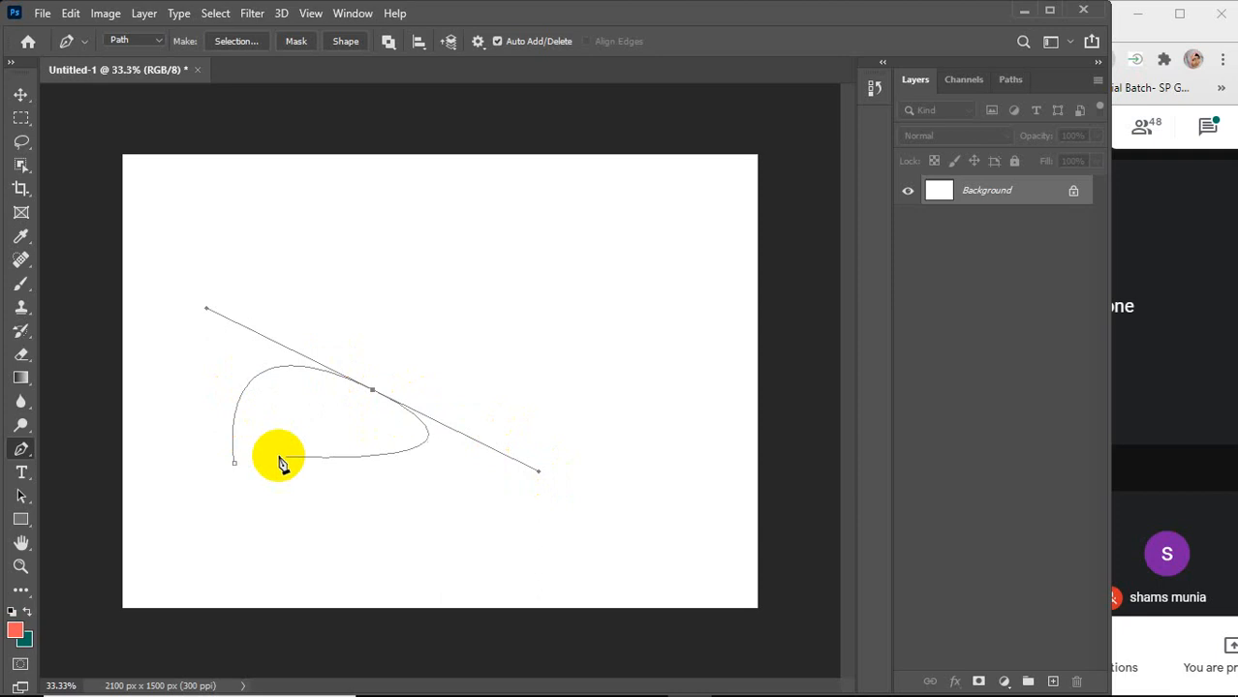
pyautogui.click(233, 462)
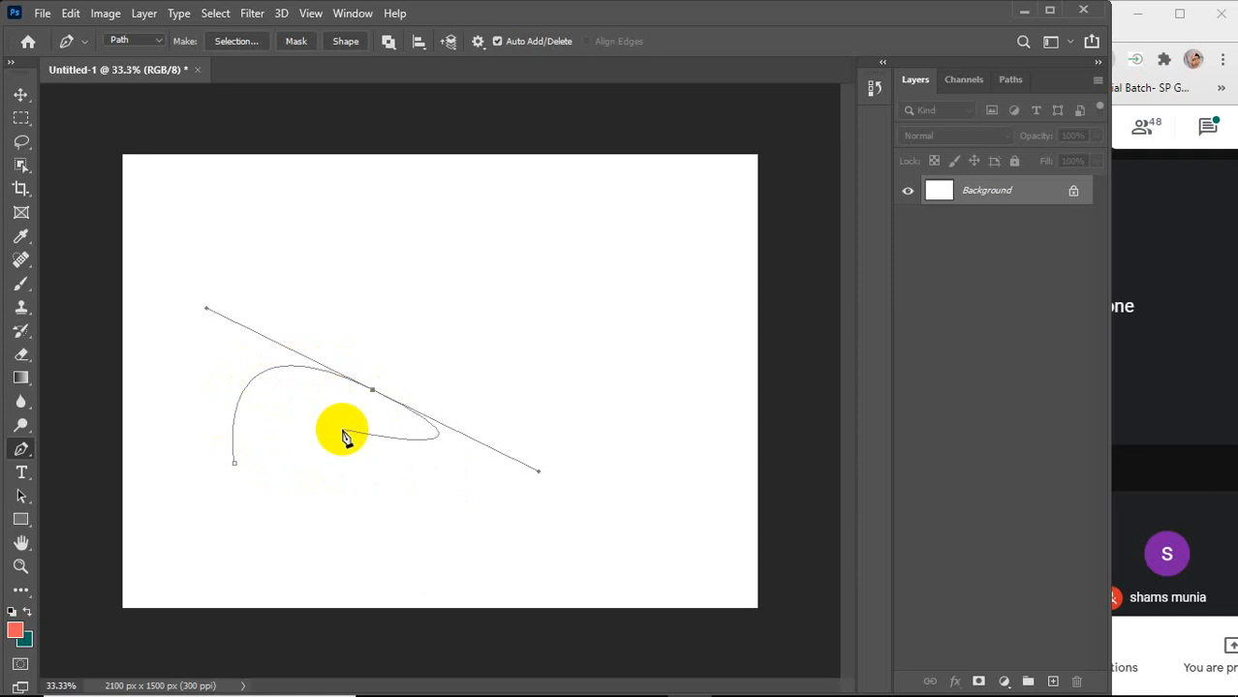
pyautogui.press('ctrl')
pyautogui.hotkey('ctrl', 'z')
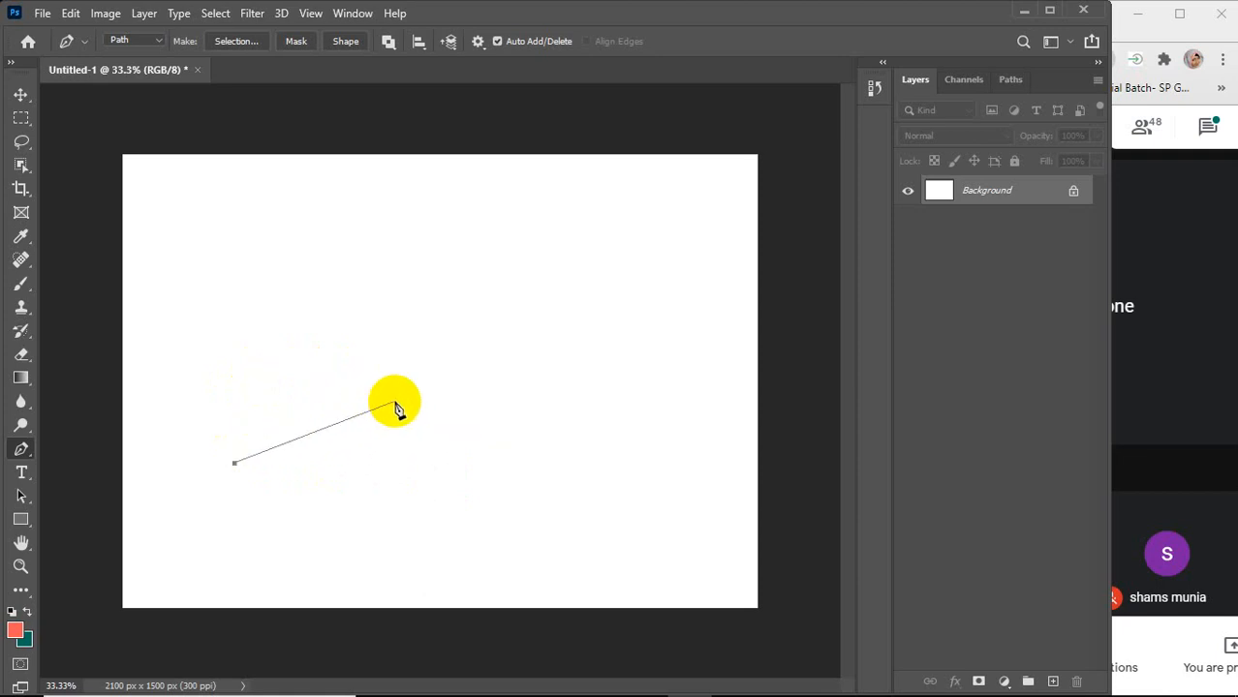
# Draw a curved segment with very long handles, shorten them to flatten the arch, and undo the segment
pyautogui.moveTo(399, 399)
pyautogui.mouseDown()
pyautogui.moveTo(539, 490)
pyautogui.moveTo(574, 435)
pyautogui.moveTo(534, 482)
pyautogui.moveTo(573, 435)
pyautogui.moveTo(566, 481)
pyautogui.moveTo(556, 489)
pyautogui.moveTo(573, 462)
pyautogui.moveTo(558, 483)
pyautogui.moveTo(566, 461)
pyautogui.moveTo(548, 479)
pyautogui.moveTo(397, 398)
pyautogui.mouseUp()
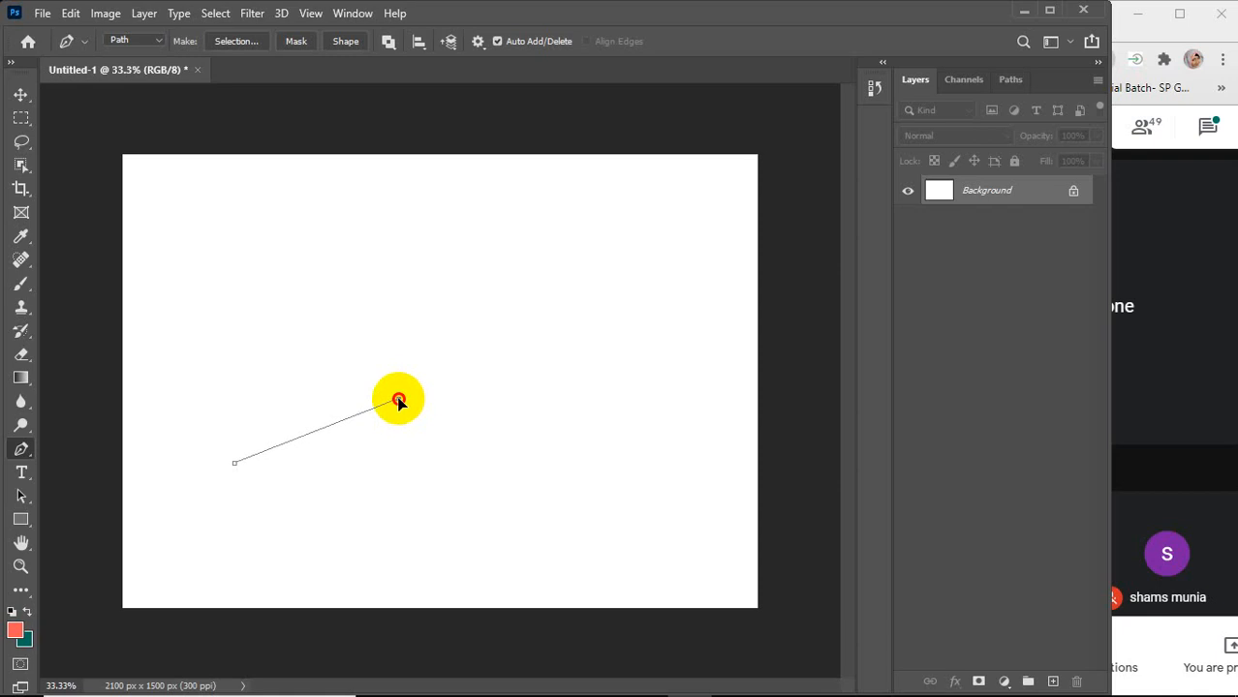
pyautogui.moveTo(398, 400); pyautogui.dragTo(639, 525)
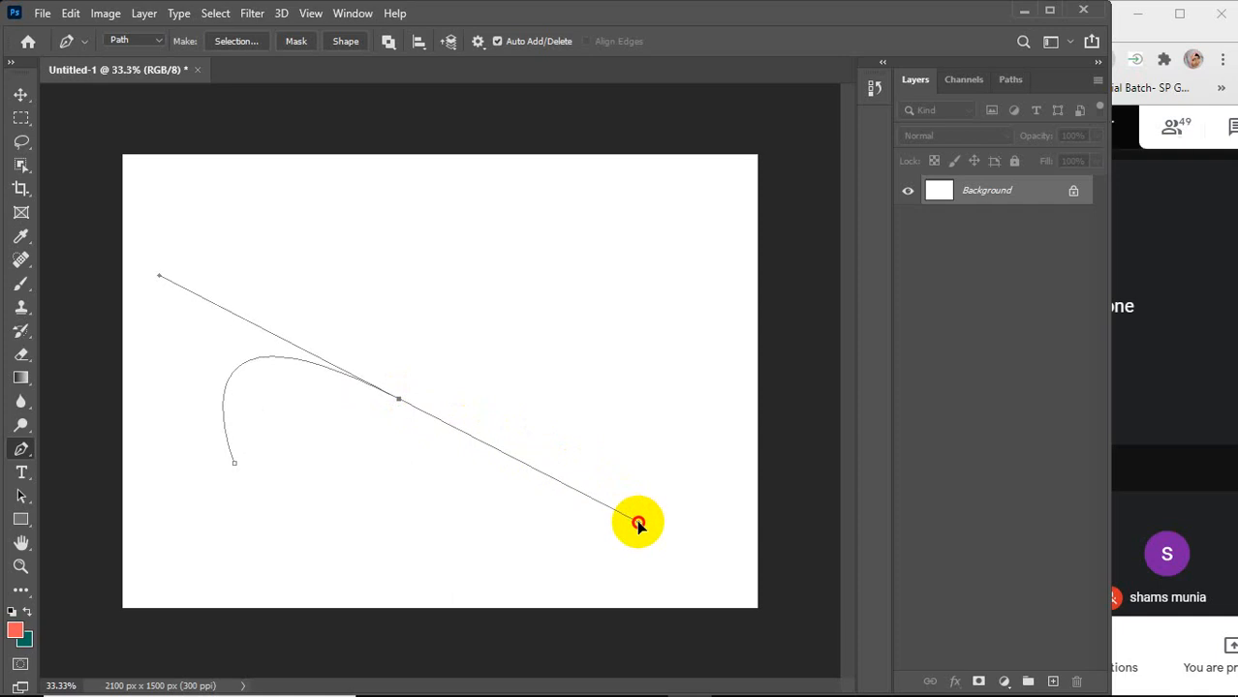
pyautogui.moveTo(638, 524); pyautogui.dragTo(531, 461)
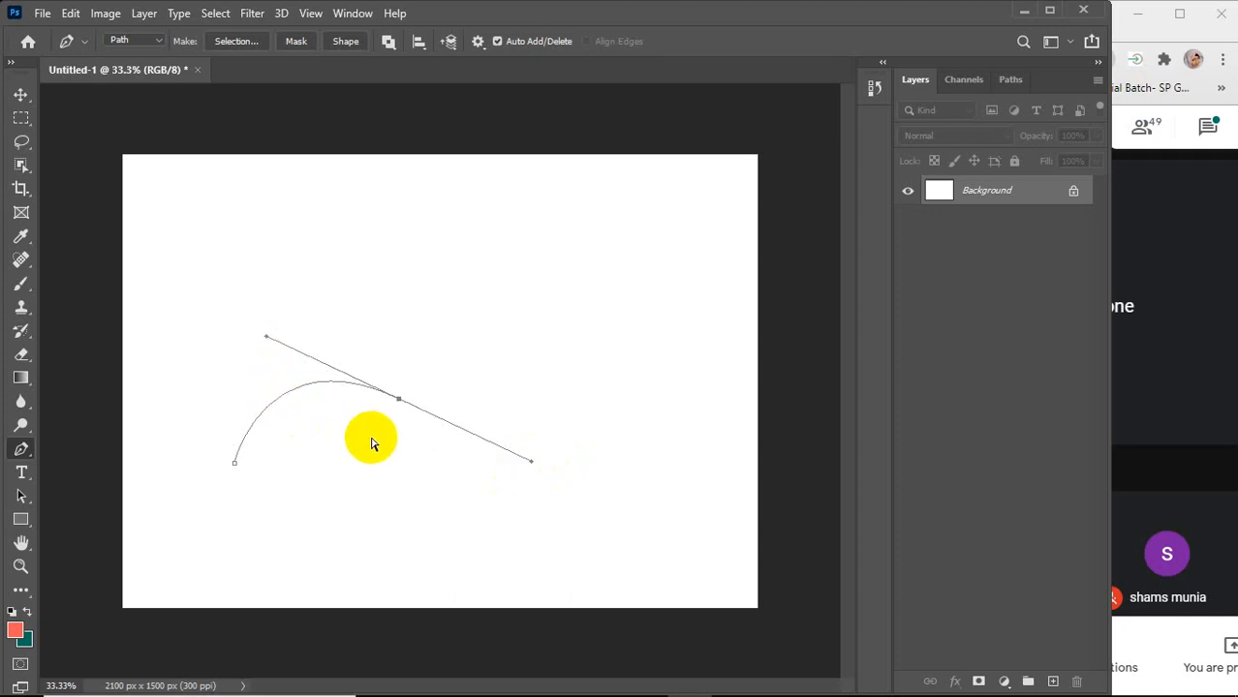
pyautogui.hotkey('ctrl', 'z')
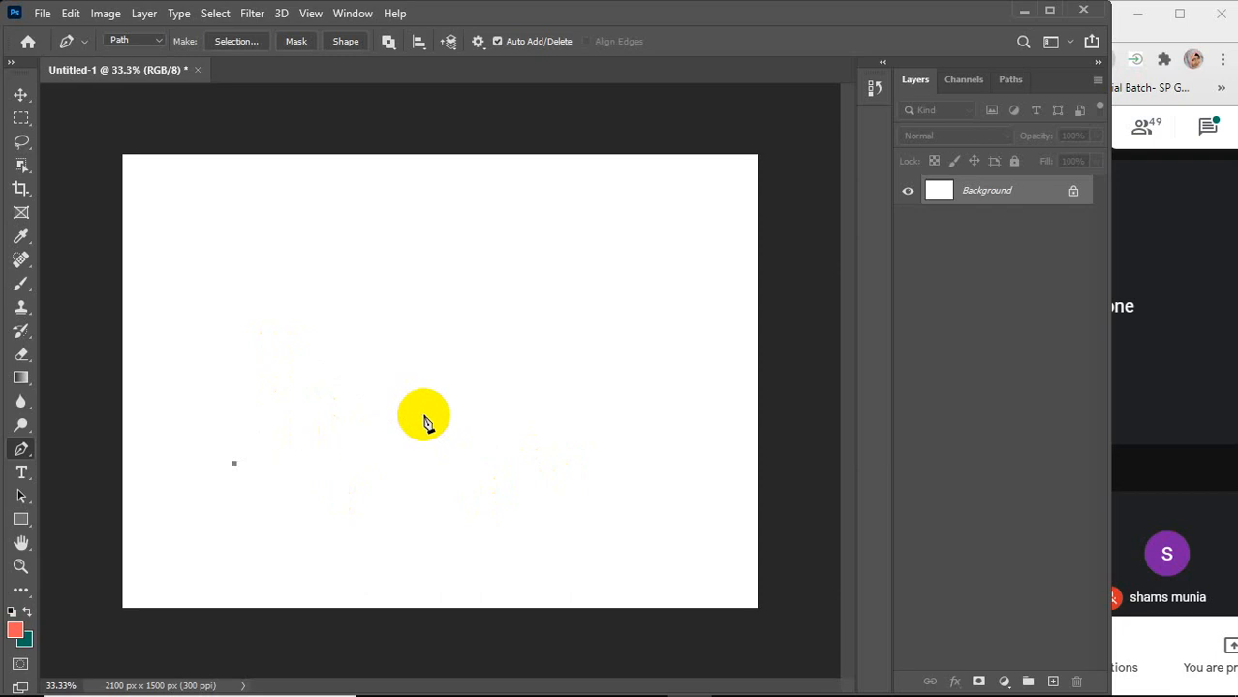
# Draw an arched segment from the first anchor to the canvas centre, angling its outgoing direction handle down to the right
pyautogui.click(424, 417)
pyautogui.moveTo(424, 418)
pyautogui.mouseDown()
pyautogui.moveTo(569, 571)
pyautogui.moveTo(633, 557)
pyautogui.moveTo(570, 537)
pyautogui.moveTo(570, 514)
pyautogui.moveTo(425, 420)
pyautogui.mouseUp()
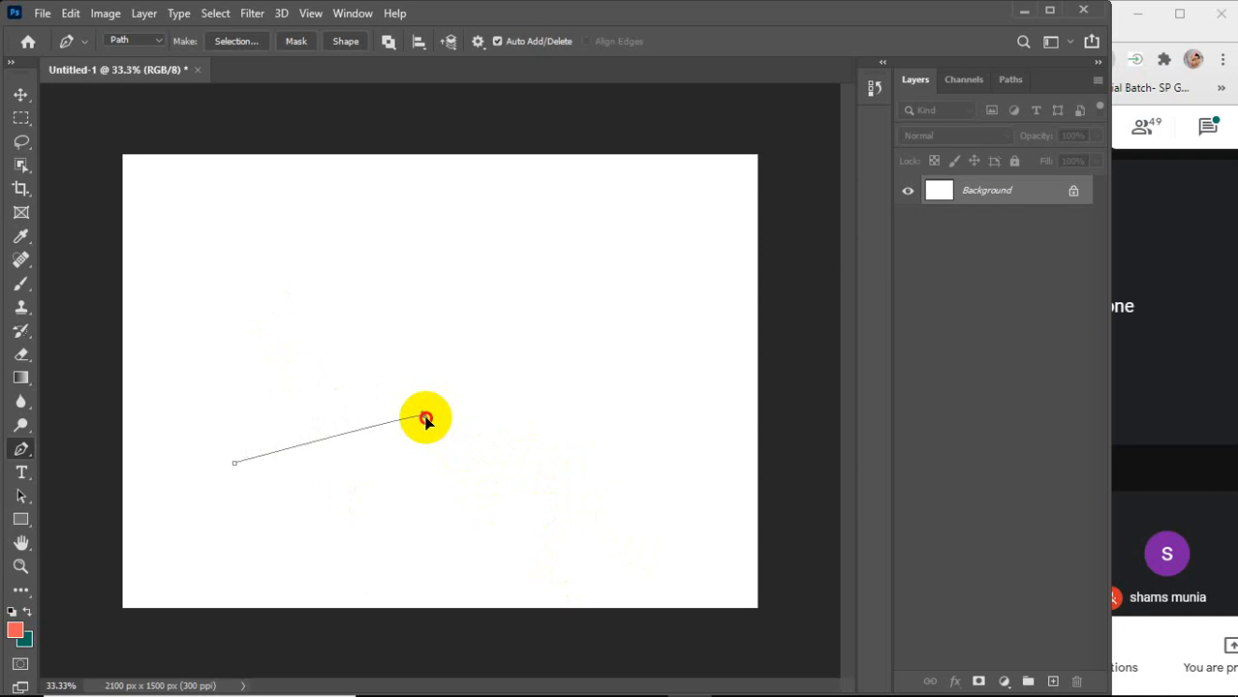
pyautogui.moveTo(426, 419); pyautogui.dragTo(635, 554)
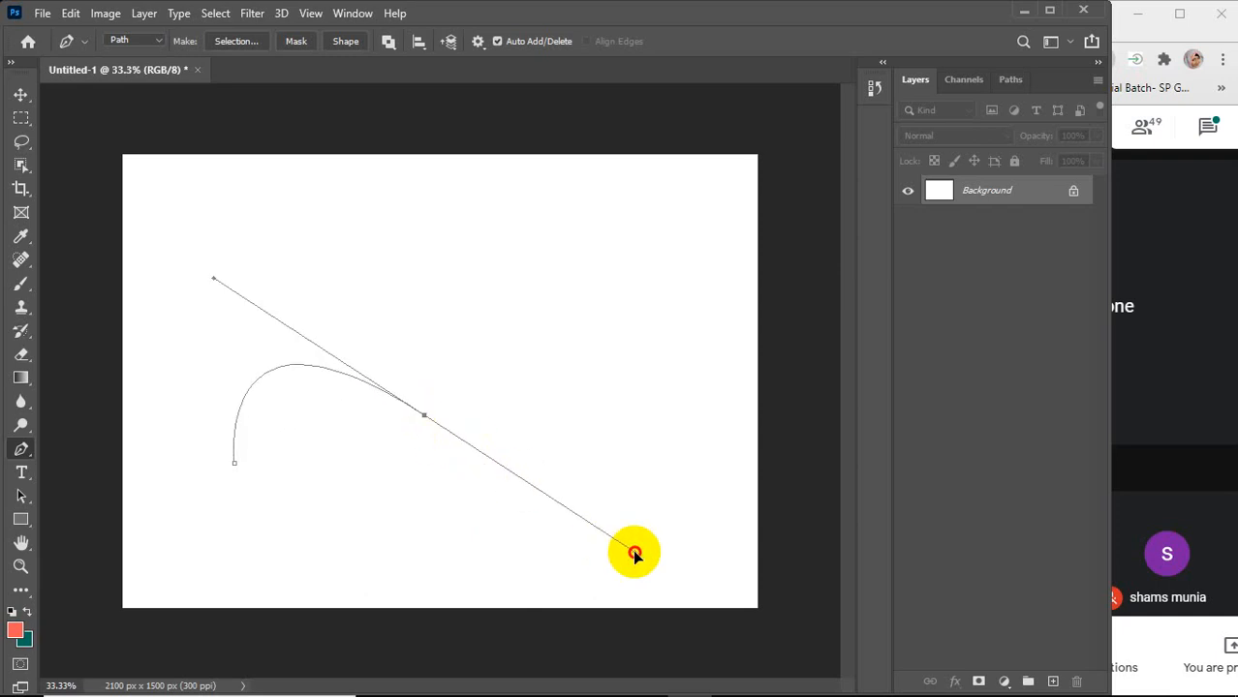
pyautogui.moveTo(635, 555); pyautogui.dragTo(605, 561)
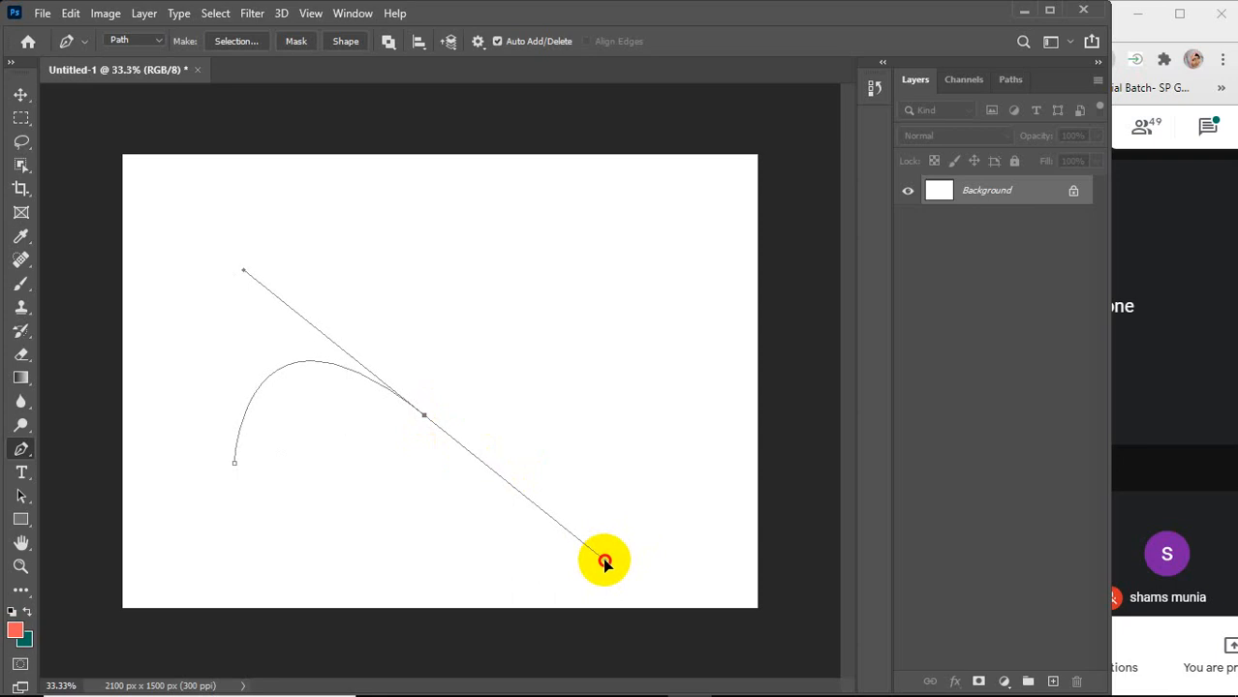
pyautogui.moveTo(603, 560)
pyautogui.mouseDown()
pyautogui.moveTo(589, 561)
pyautogui.moveTo(601, 570)
pyautogui.moveTo(608, 543)
pyautogui.moveTo(599, 556)
pyautogui.mouseUp()
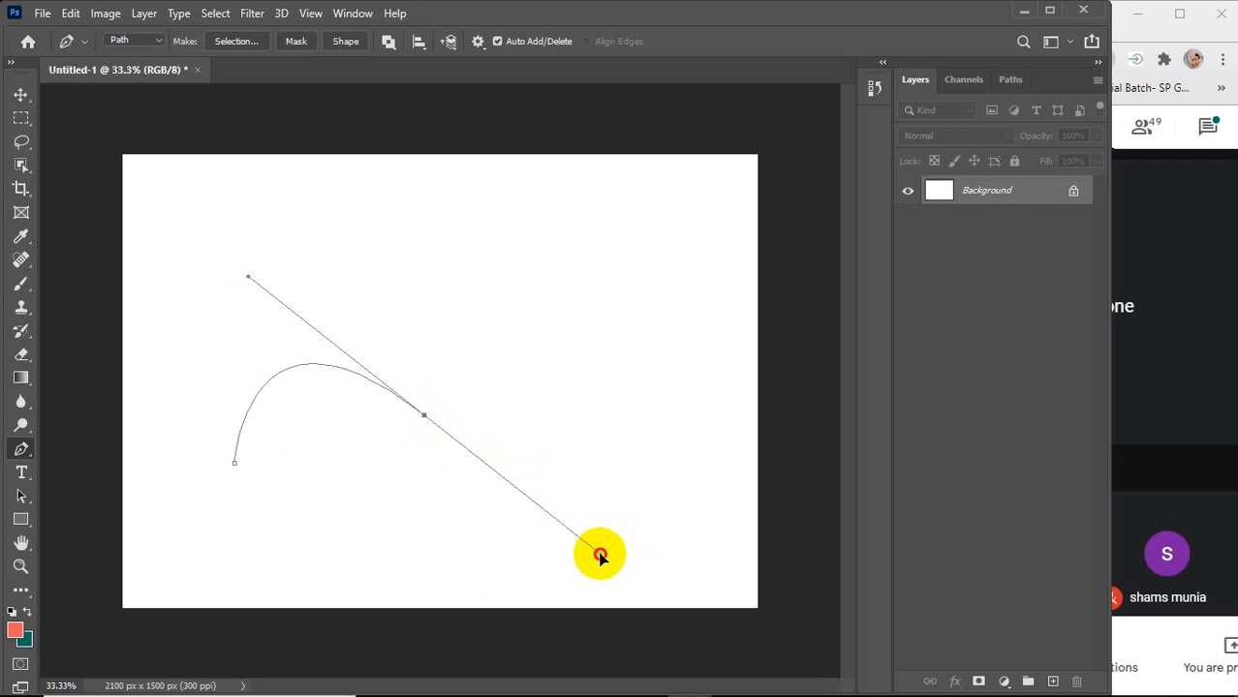
pyautogui.moveTo(600, 556); pyautogui.dragTo(565, 531)
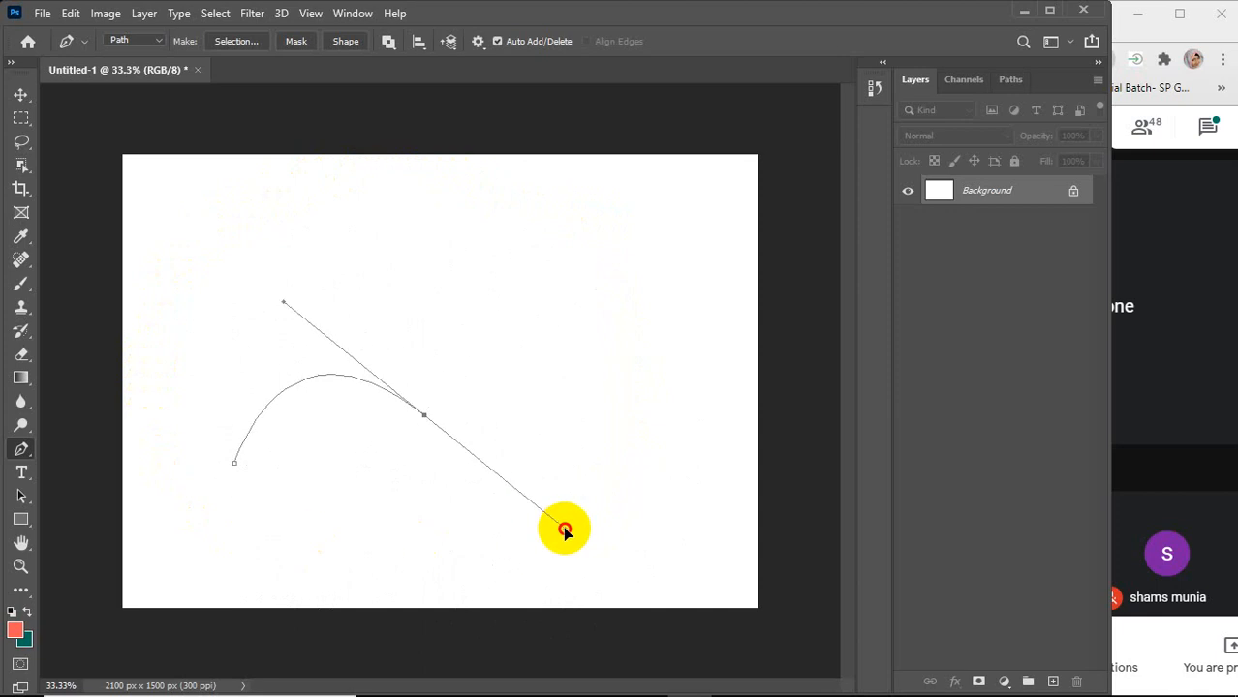
pyautogui.moveTo(565, 530); pyautogui.dragTo(548, 451)
pyautogui.moveTo(515, 453); pyautogui.dragTo(541, 445)
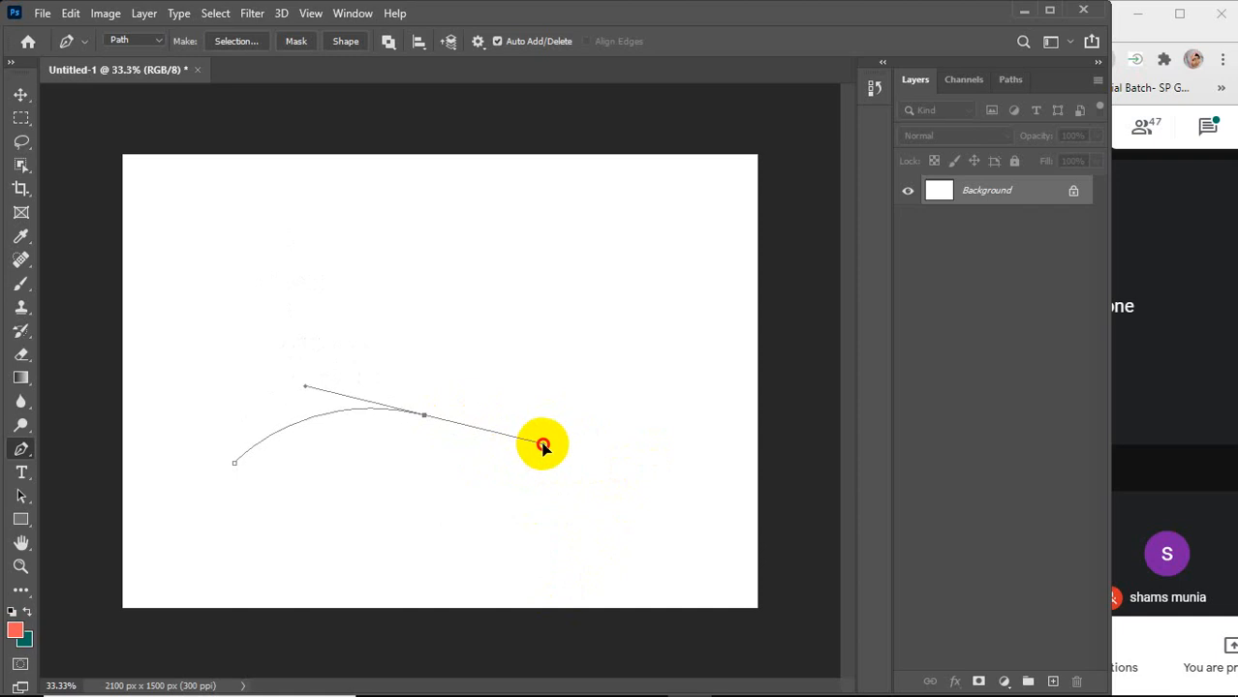
pyautogui.moveTo(544, 445); pyautogui.dragTo(574, 531)
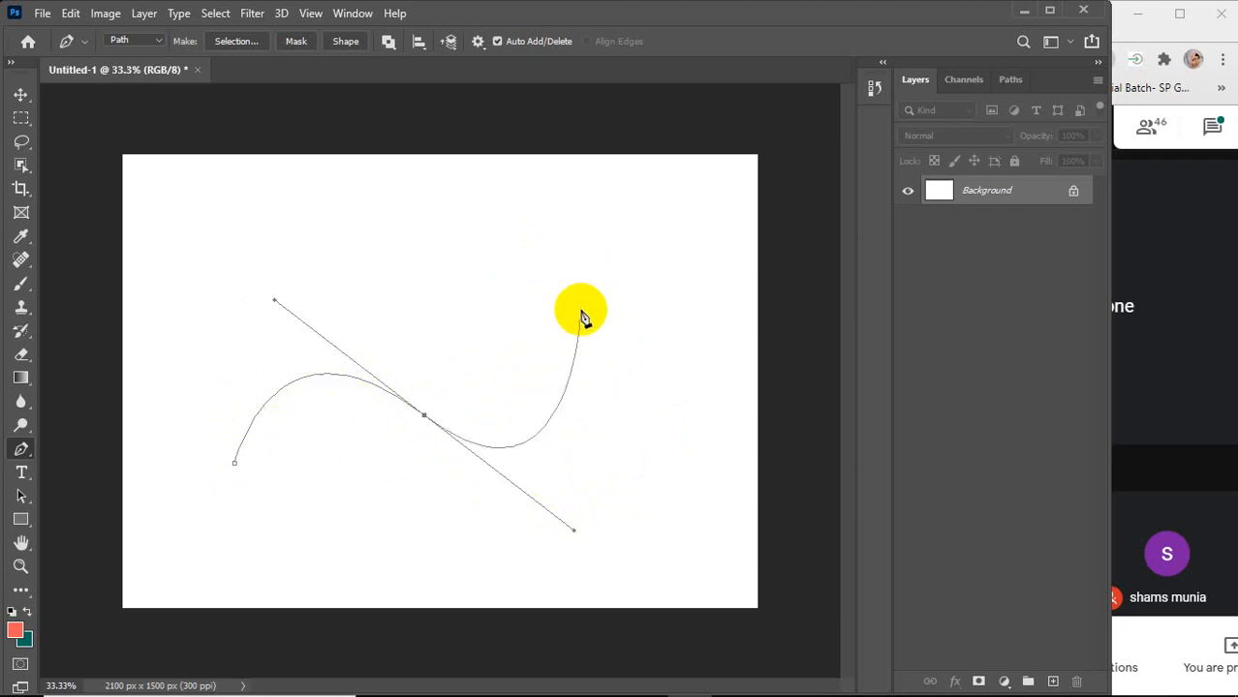
# Remove the centre anchor's outgoing handle and extend the path with a curve dipping and rising to the right, using long vertical handles
pyautogui.moveTo(581, 295); pyautogui.dragTo(574, 249)
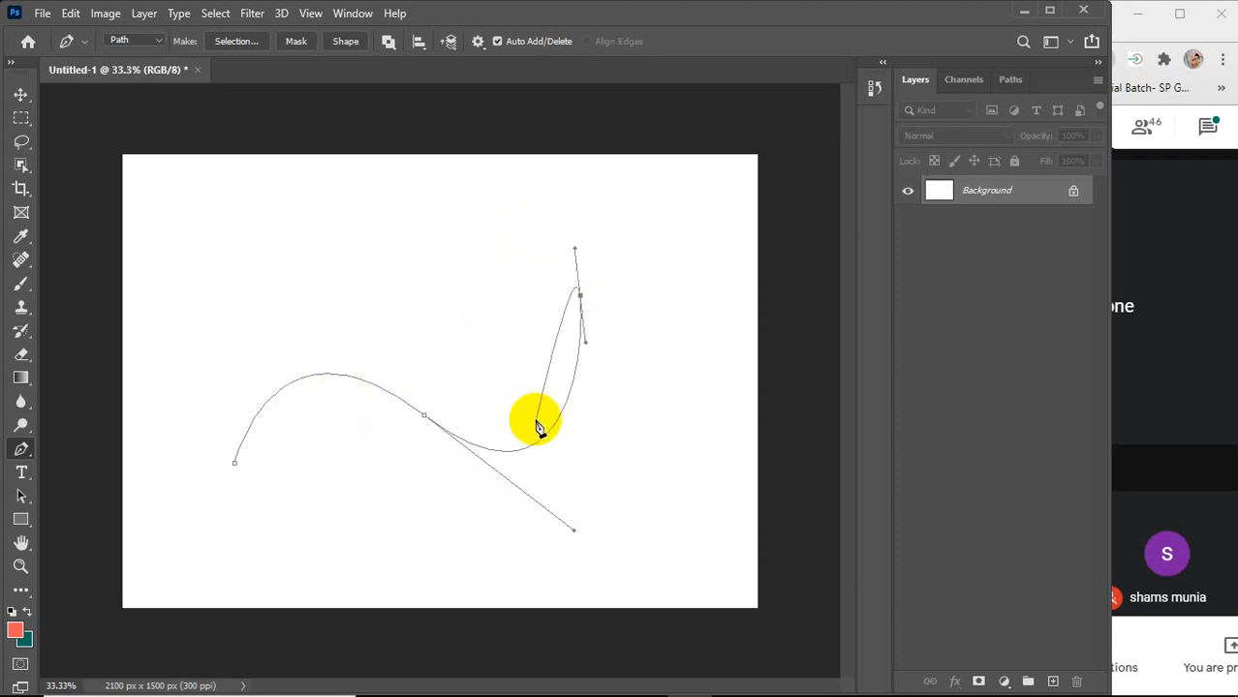
pyautogui.hotkey('ctrl', 'z')
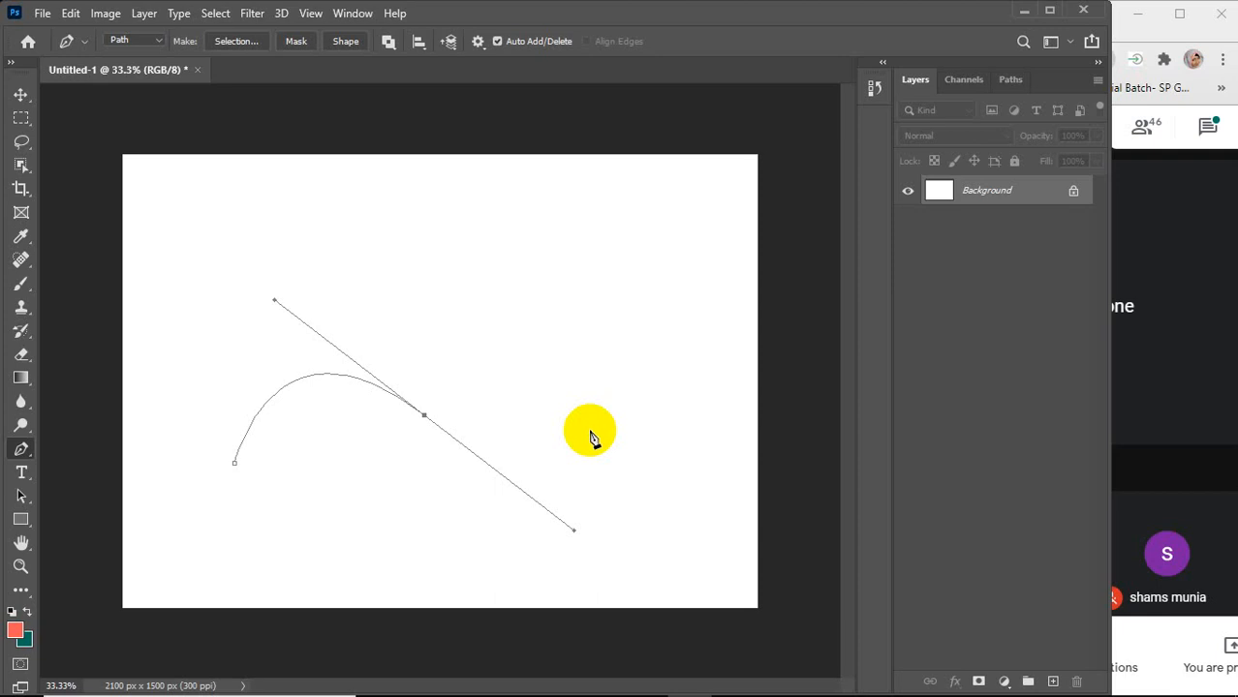
pyautogui.keyDown('alt'); pyautogui.click(424, 416); pyautogui.keyUp('alt')
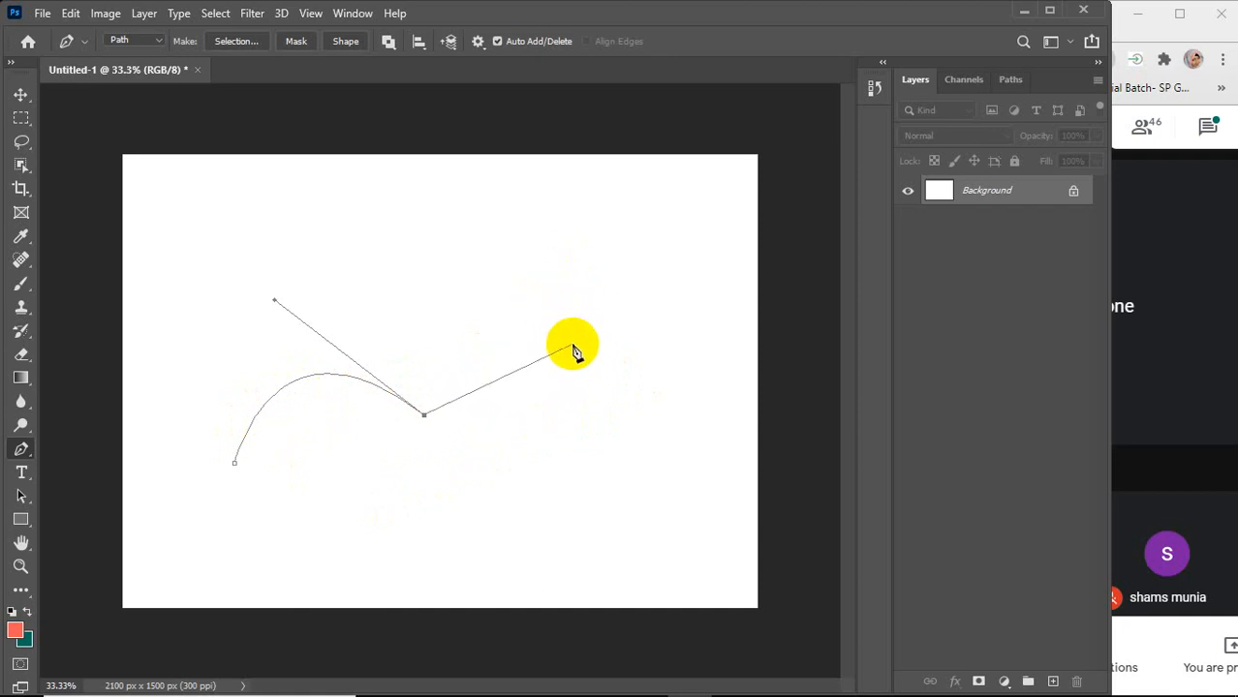
pyautogui.moveTo(583, 336); pyautogui.dragTo(594, 153)
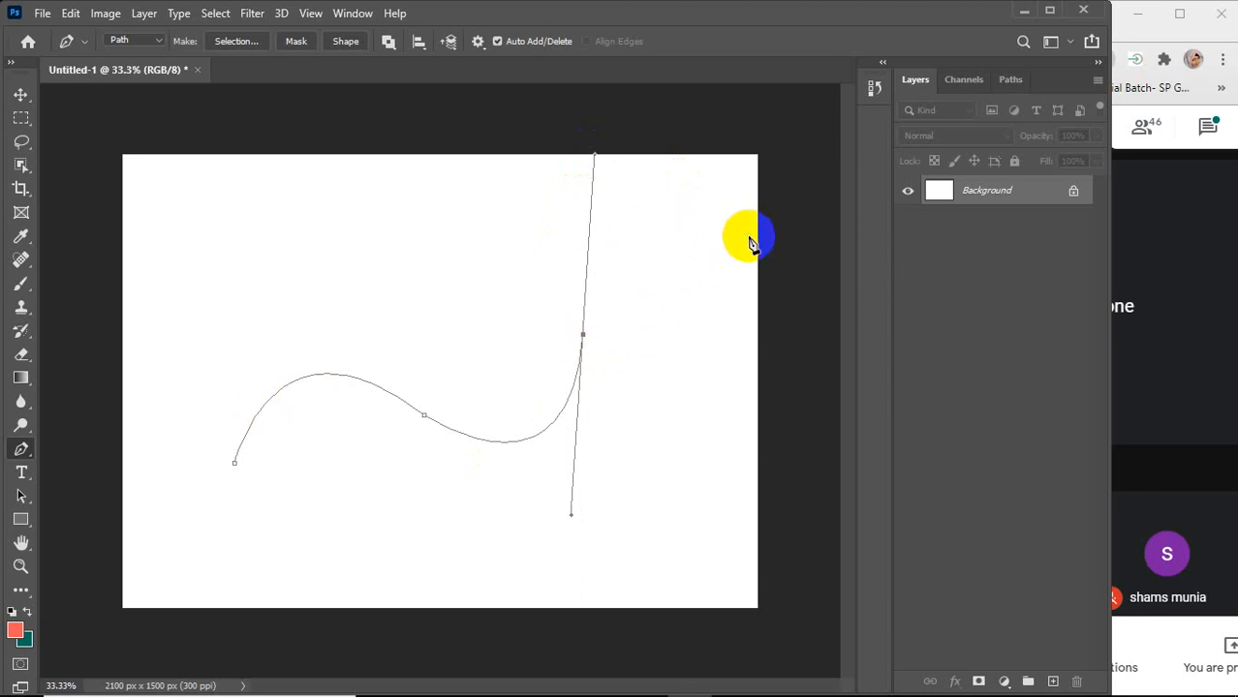
# Try extending the path with another curved segment from the last anchor, and undo it
pyautogui.click(751, 237)
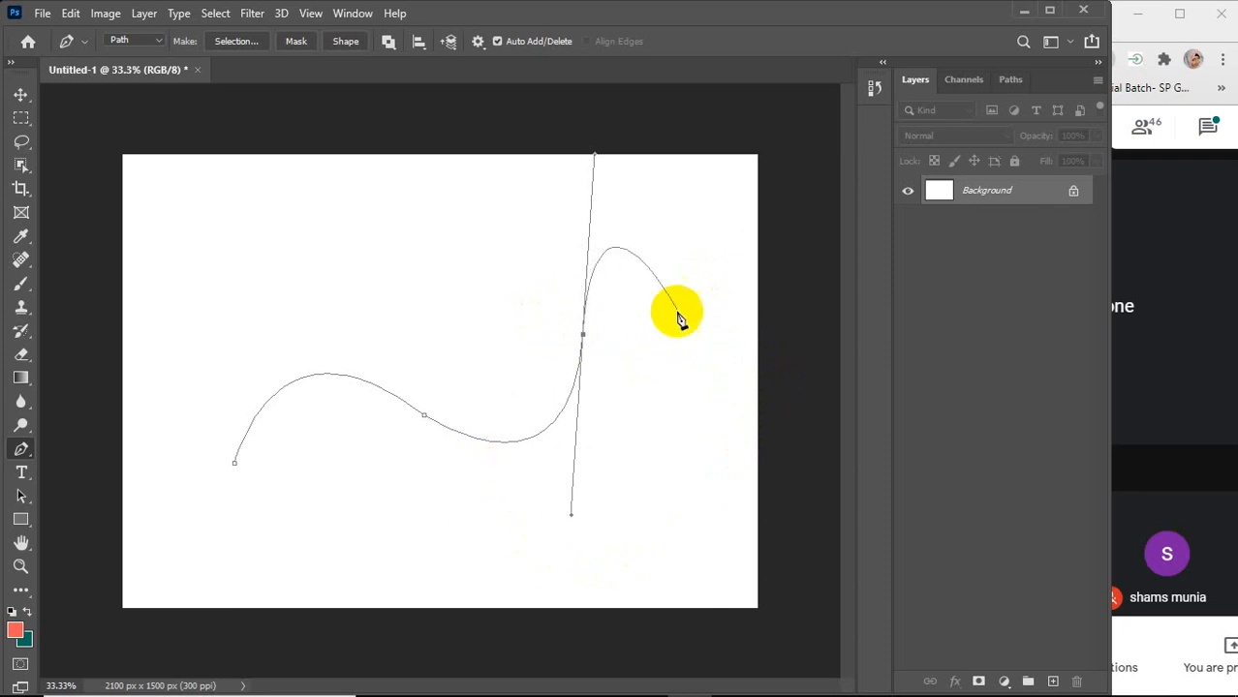
pyautogui.moveTo(549, 516); pyautogui.dragTo(156, 533)
pyautogui.hotkey('ctrl', 'z')
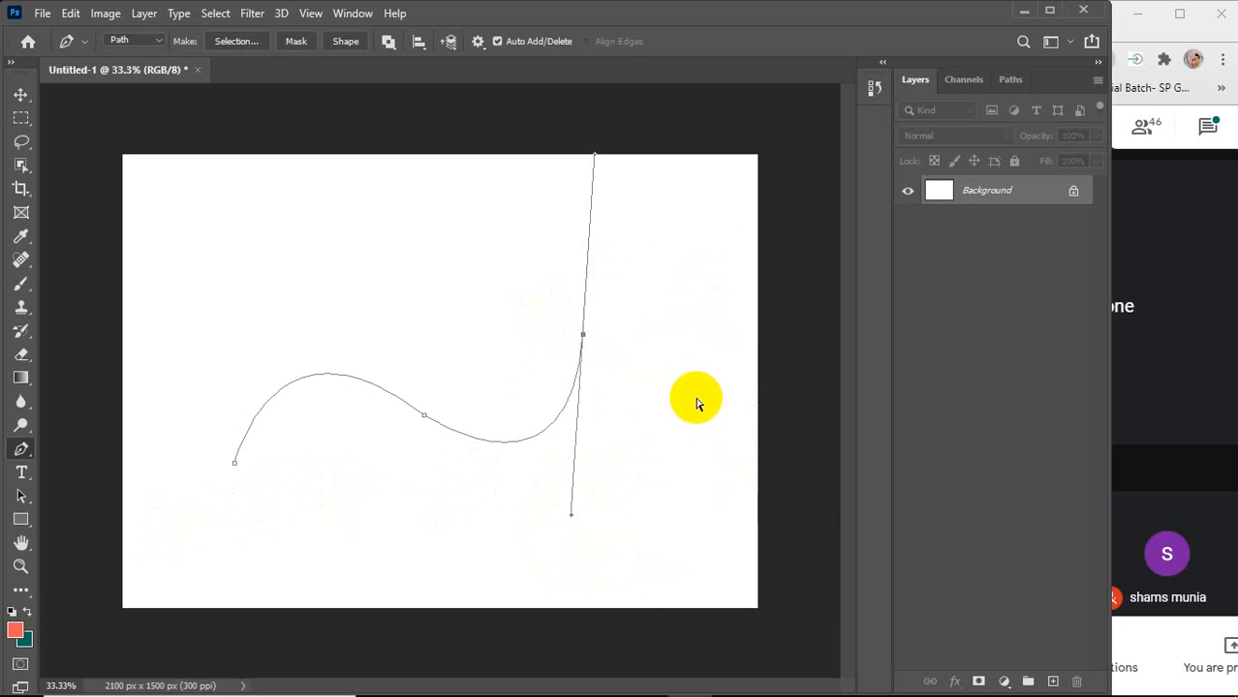
# Remove the outgoing direction handle from the path's last anchor
pyautogui.click(585, 337)
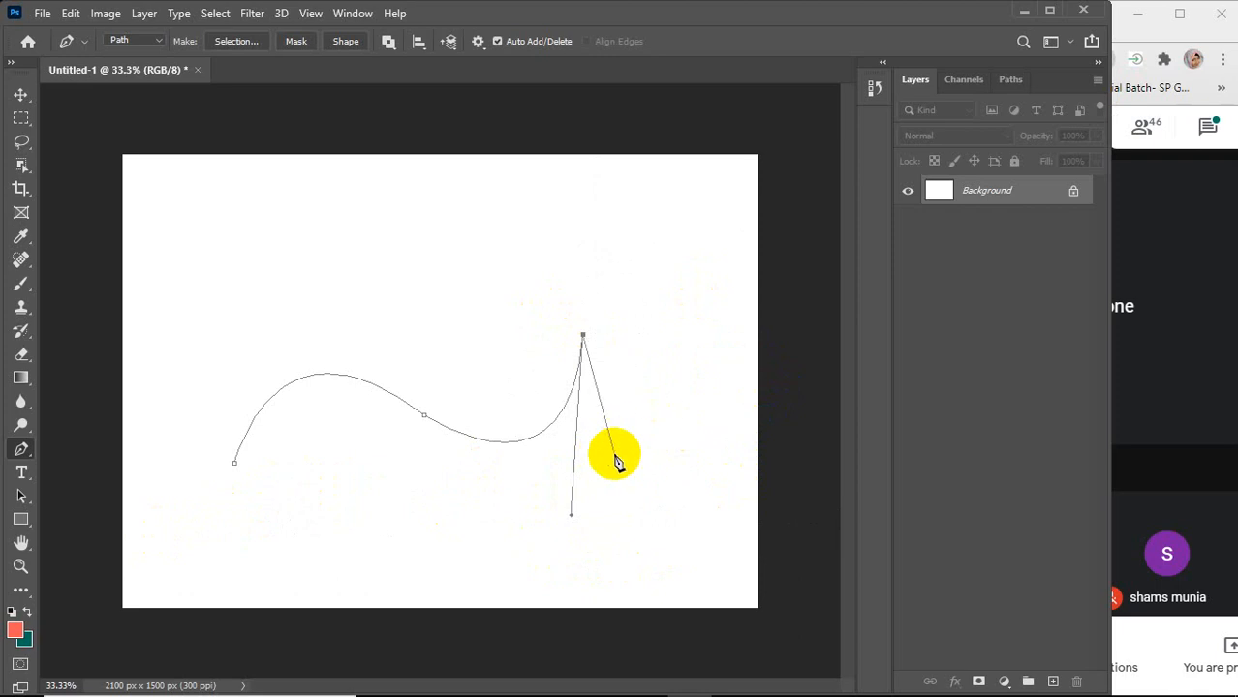
# Extend the path from the last anchor with an arched segment near the canvas's right edge, angling its outgoing direction handle down to the right
pyautogui.moveTo(698, 342); pyautogui.dragTo(743, 421)
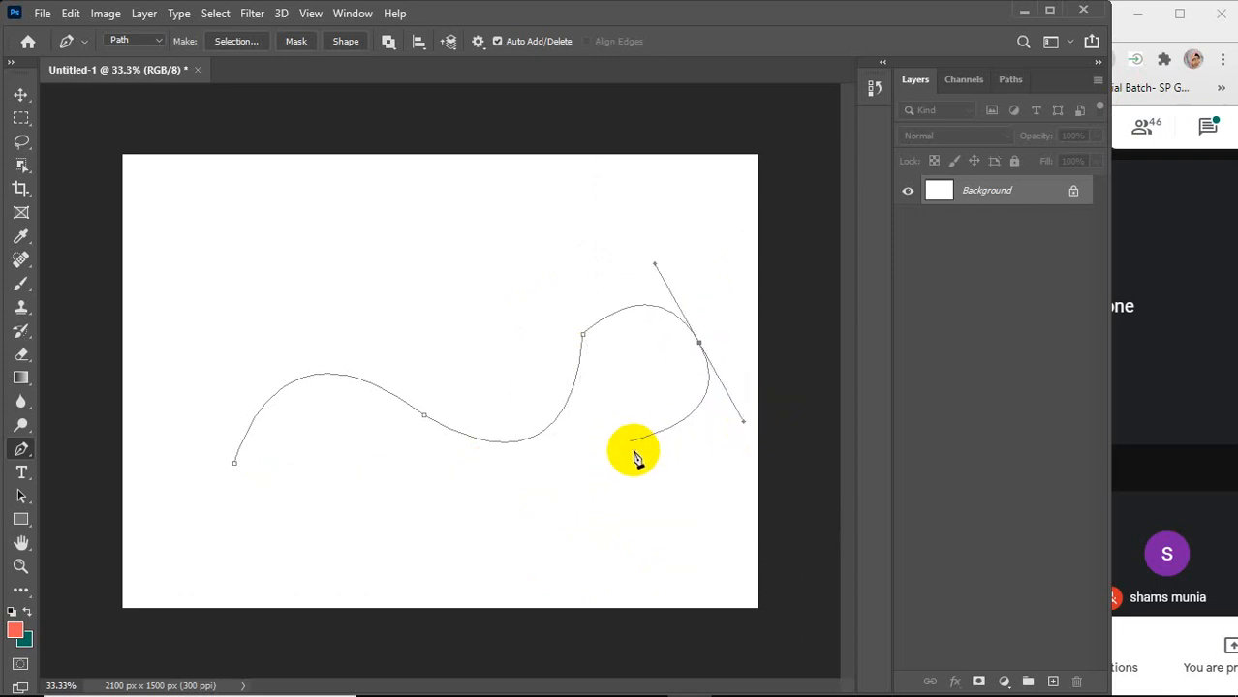
# Try extending the path back under itself to the left with three more anchors, and undo those segments
pyautogui.moveTo(624, 434); pyautogui.dragTo(596, 434)
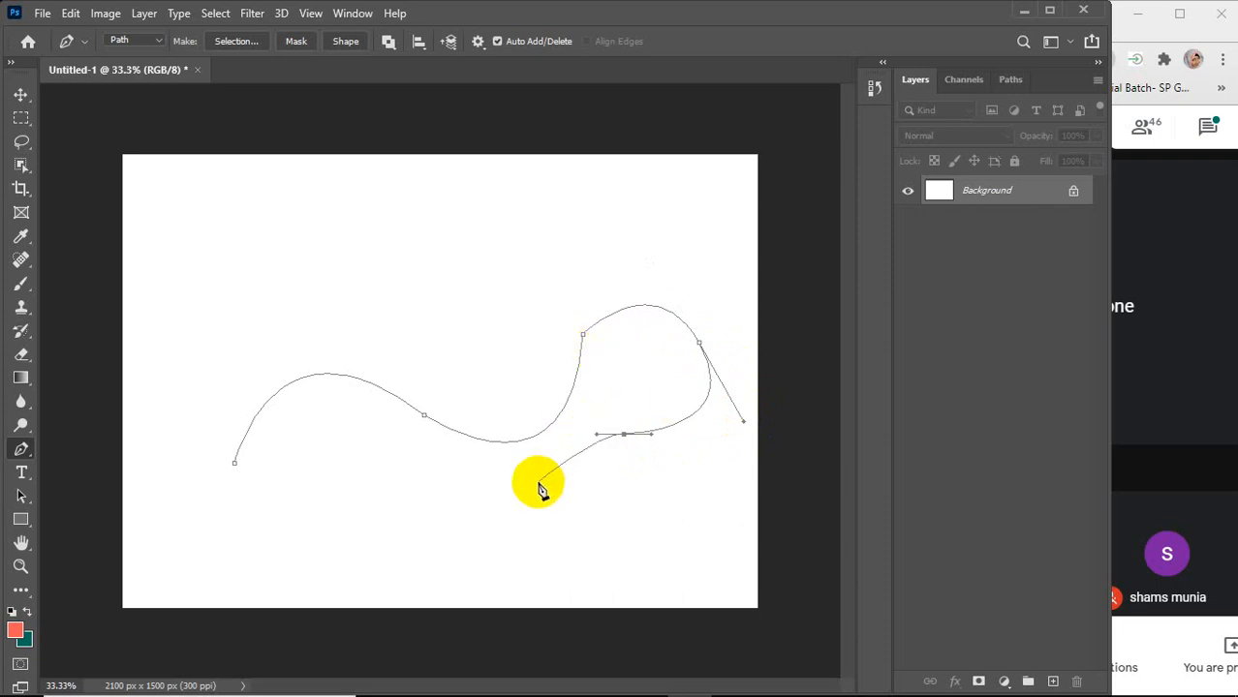
pyautogui.click(584, 403)
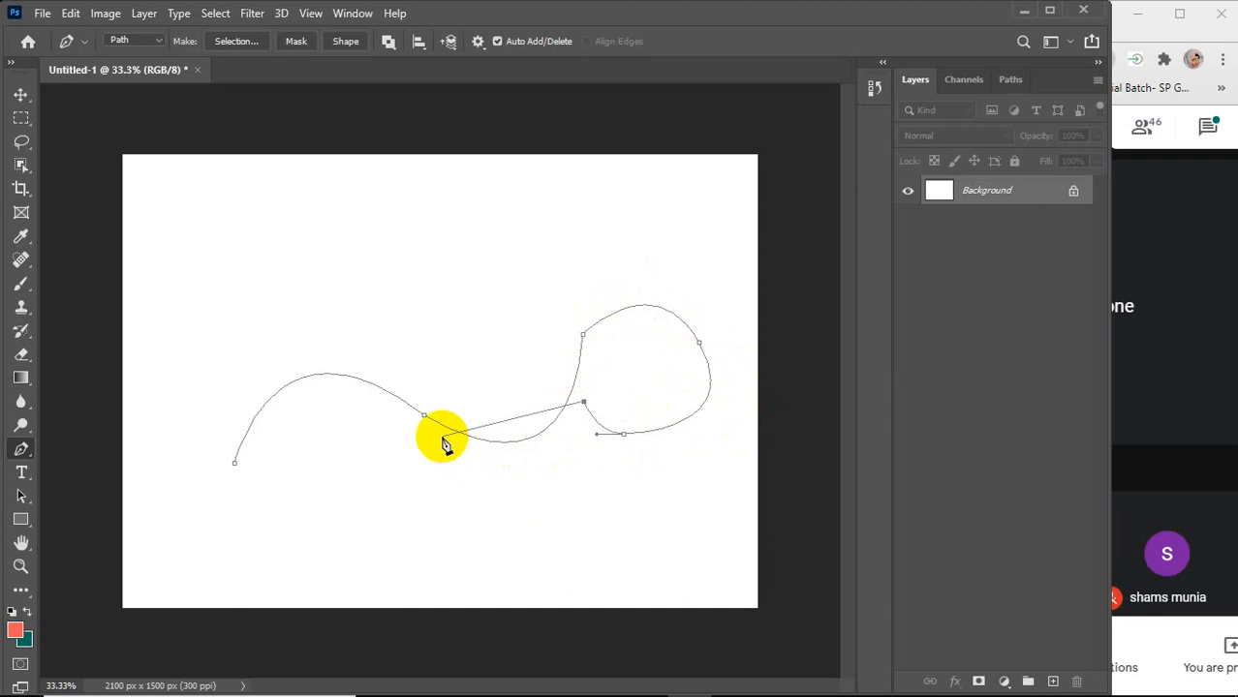
pyautogui.moveTo(427, 429); pyautogui.dragTo(315, 349)
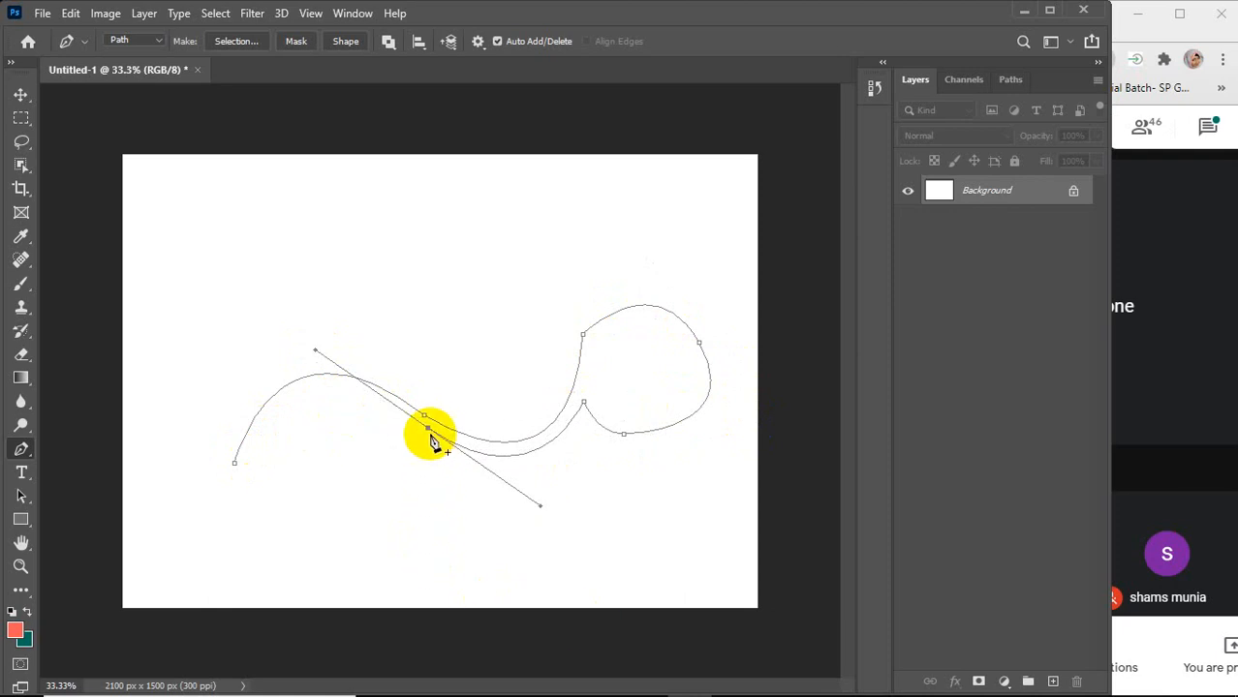
pyautogui.moveTo(426, 429); pyautogui.dragTo(478, 476)
pyautogui.hotkey('ctrl', 'z')
pyautogui.hotkey('ctrl', 'z')
pyautogui.hotkey('ctrl', 'z')
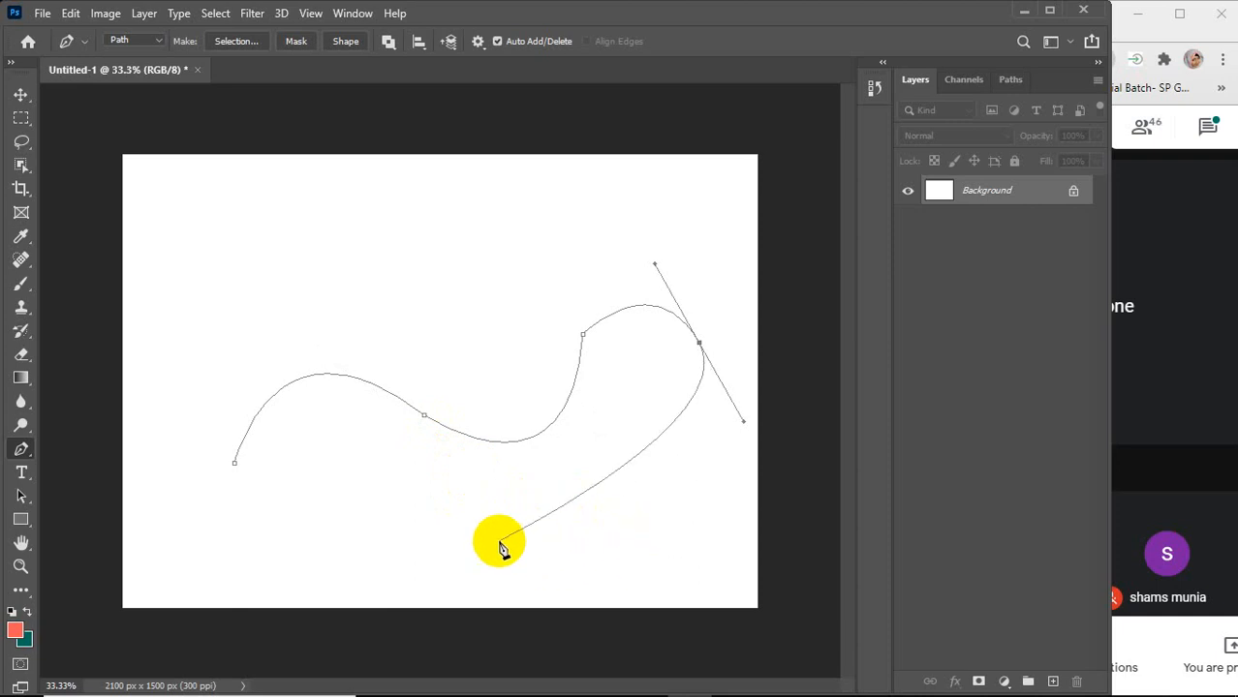
# Add a broad curve to a new anchor near the bottom centre and close the path with a curve at the first anchor
pyautogui.moveTo(500, 541); pyautogui.dragTo(291, 463)
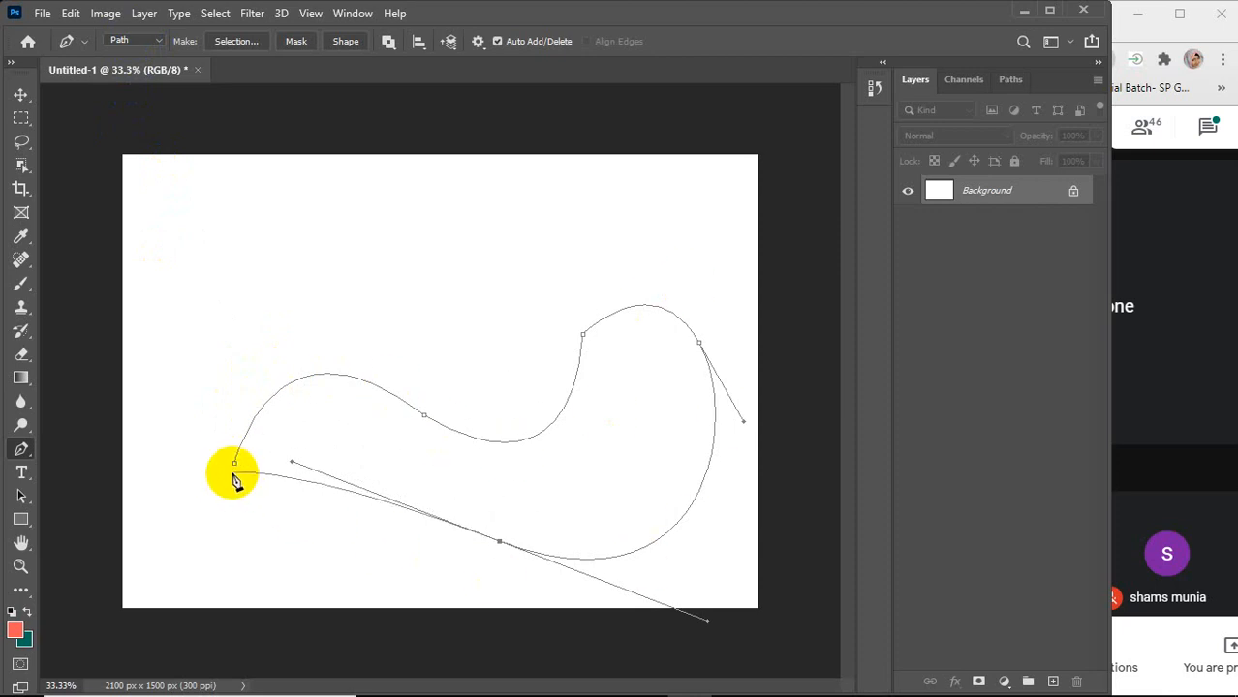
pyautogui.moveTo(234, 463); pyautogui.dragTo(135, 481)
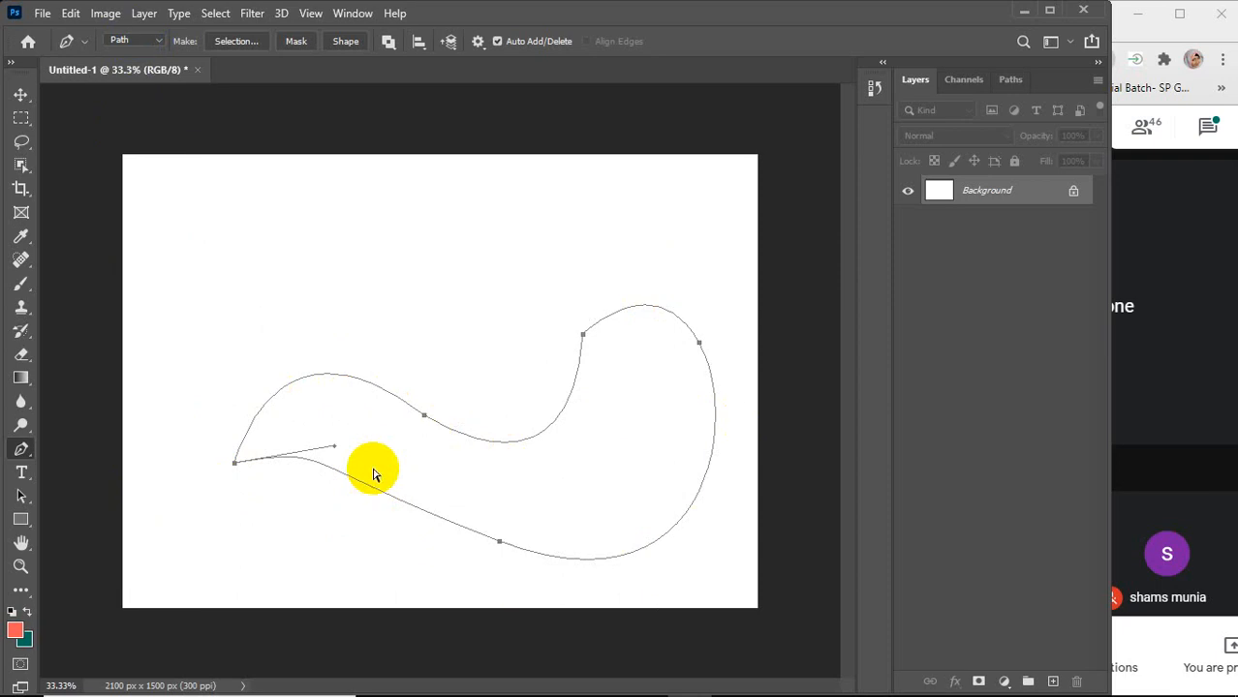
# Convert the closed path to a selection and fill it with the coral foreground colour on a new layer
pyautogui.hotkey('ctrl', 'Return')
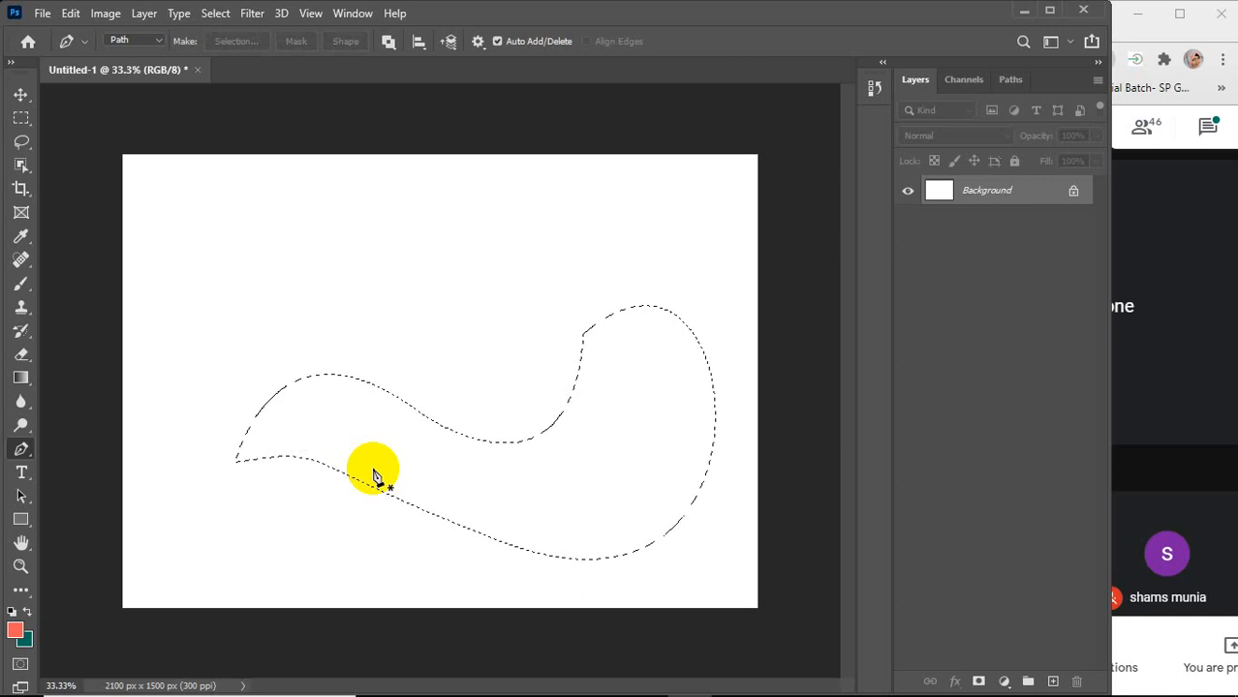
pyautogui.click(1053, 681)
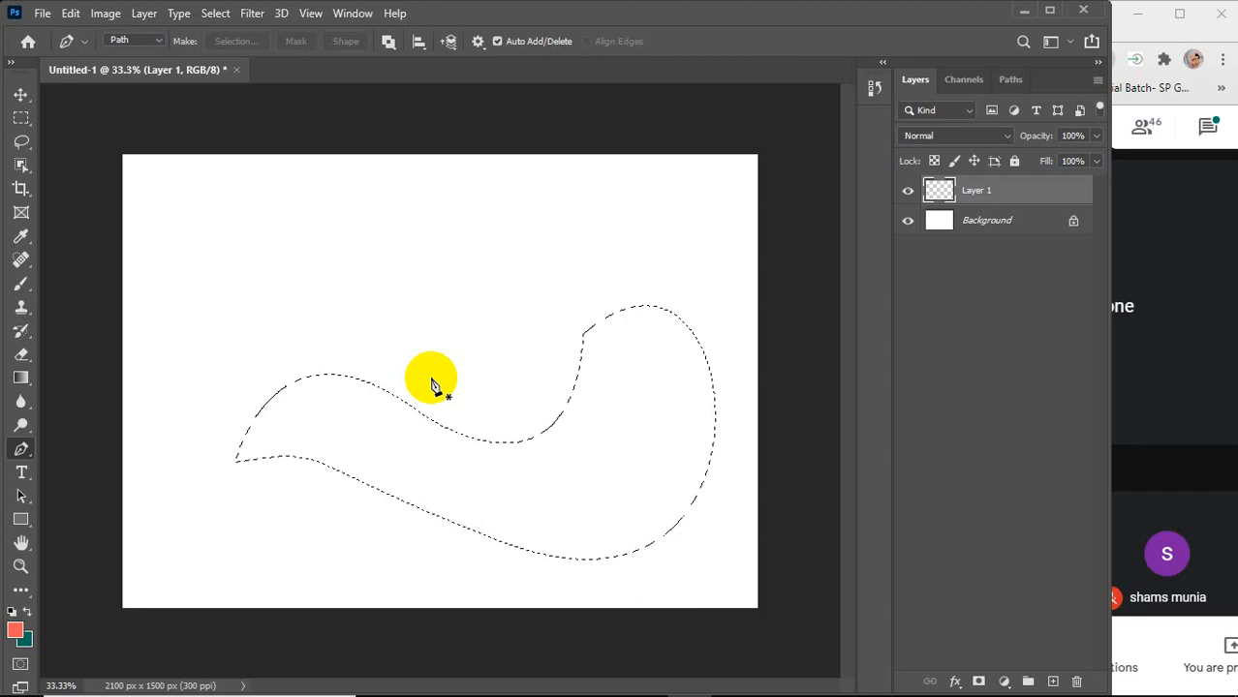
pyautogui.hotkey('alt', 'BackSpace')
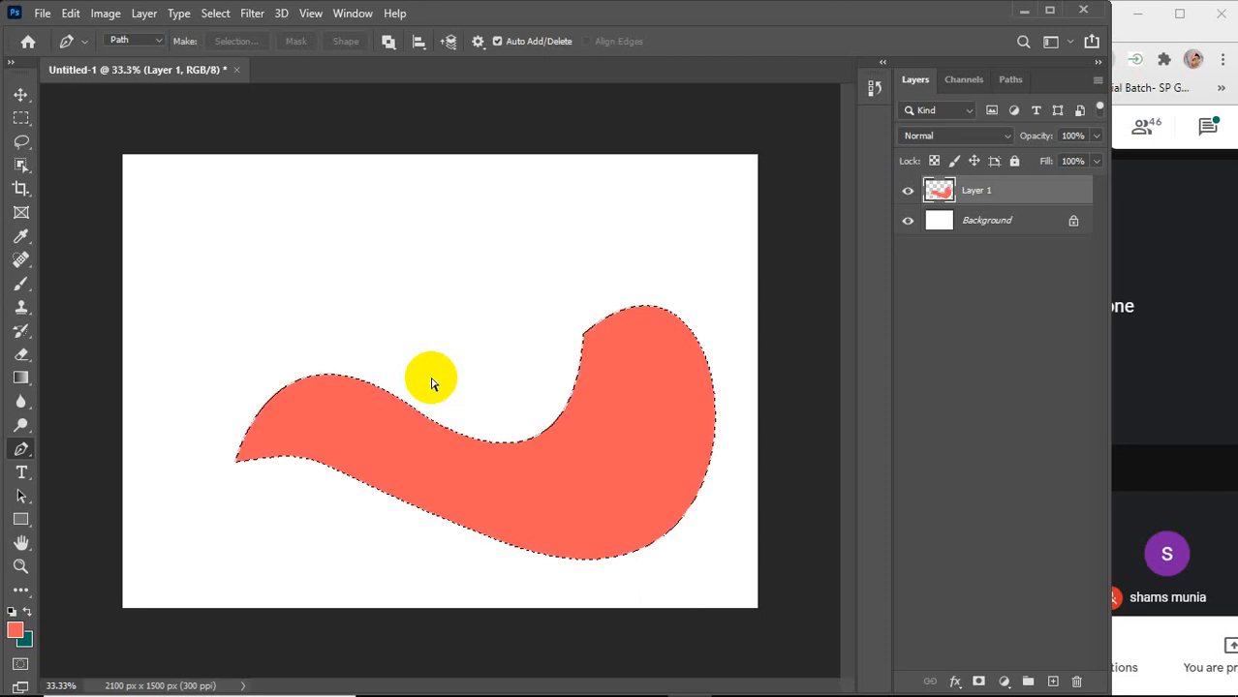
# Refill the selection with the teal background colour and deselect it
pyautogui.hotkey('ctrl', 'BackSpace')
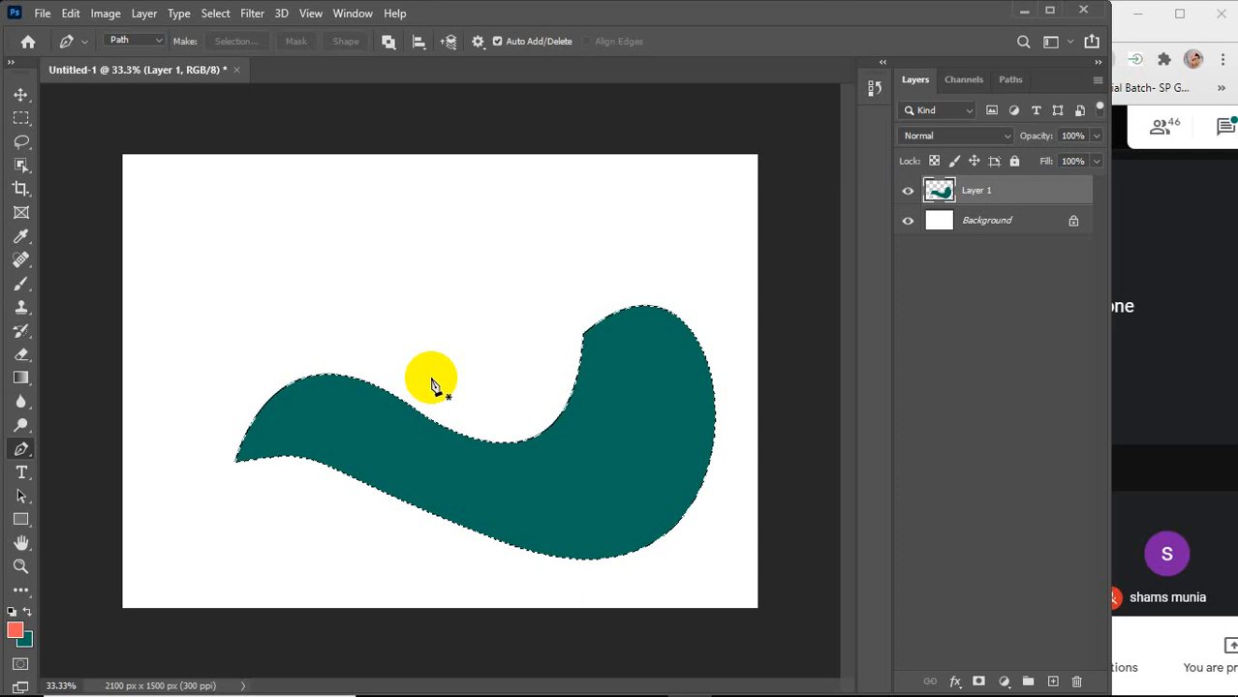
pyautogui.hotkey('ctrl', 'd')
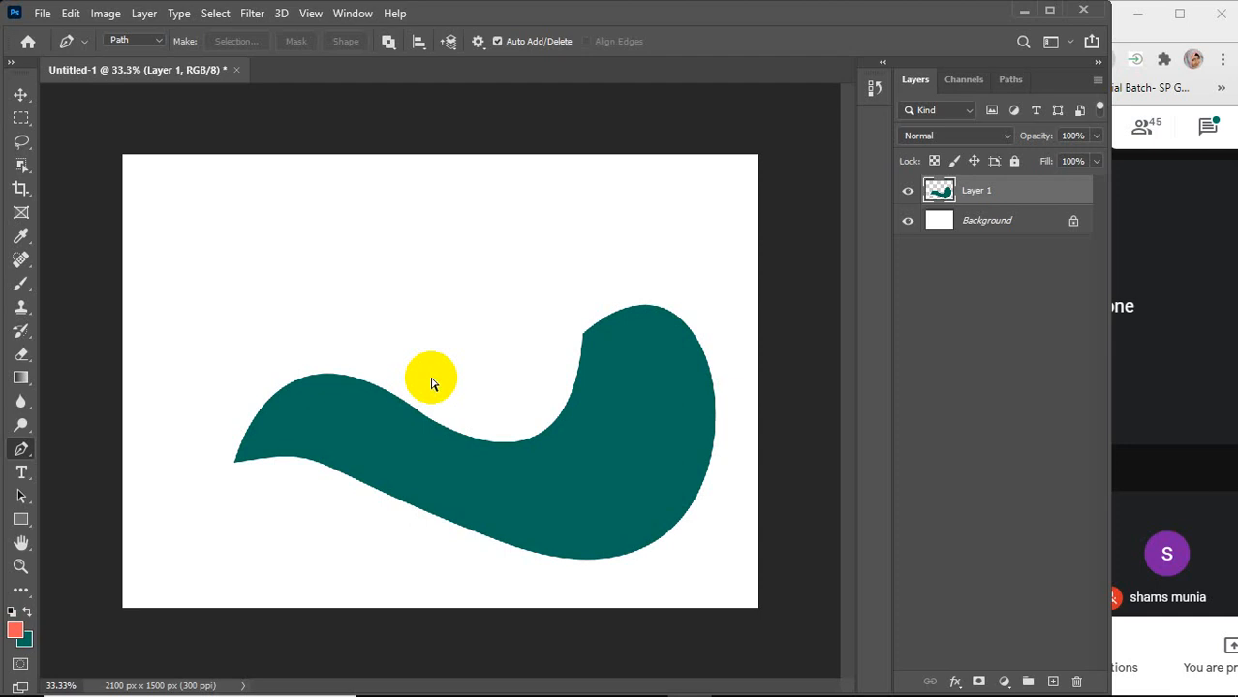
# Undo the fills, the new layer, the selection and the path's closing segment
pyautogui.hotkey('ctrl', 'Return')
pyautogui.hotkey('alt', 'BackSpace')
pyautogui.press('Delete')
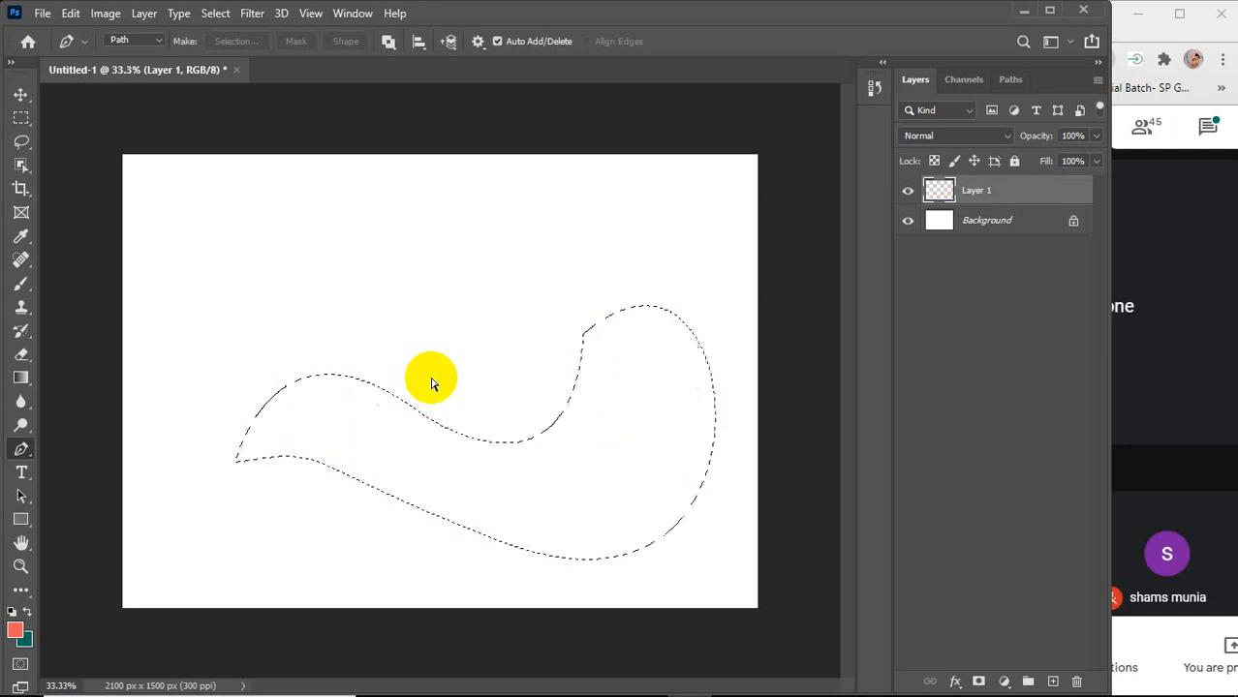
pyautogui.hotkey('ctrl', 'z')
pyautogui.hotkey('ctrl', 'z')
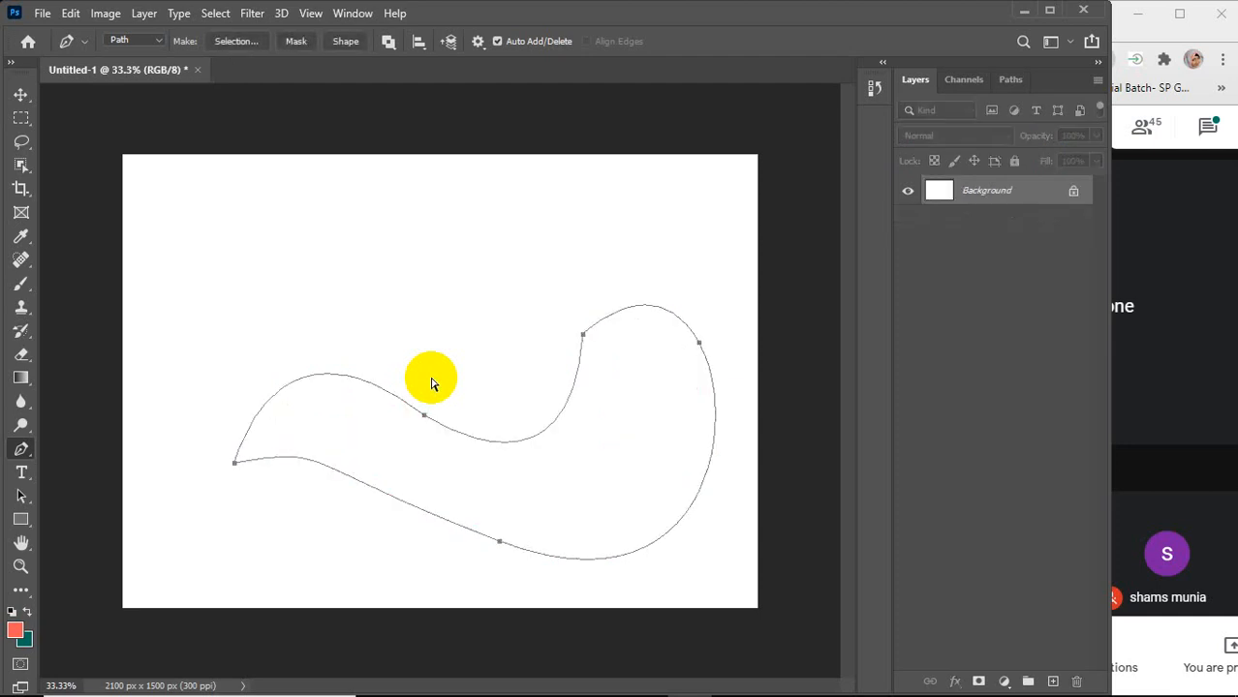
pyautogui.hotkey('ctrl', 'z')
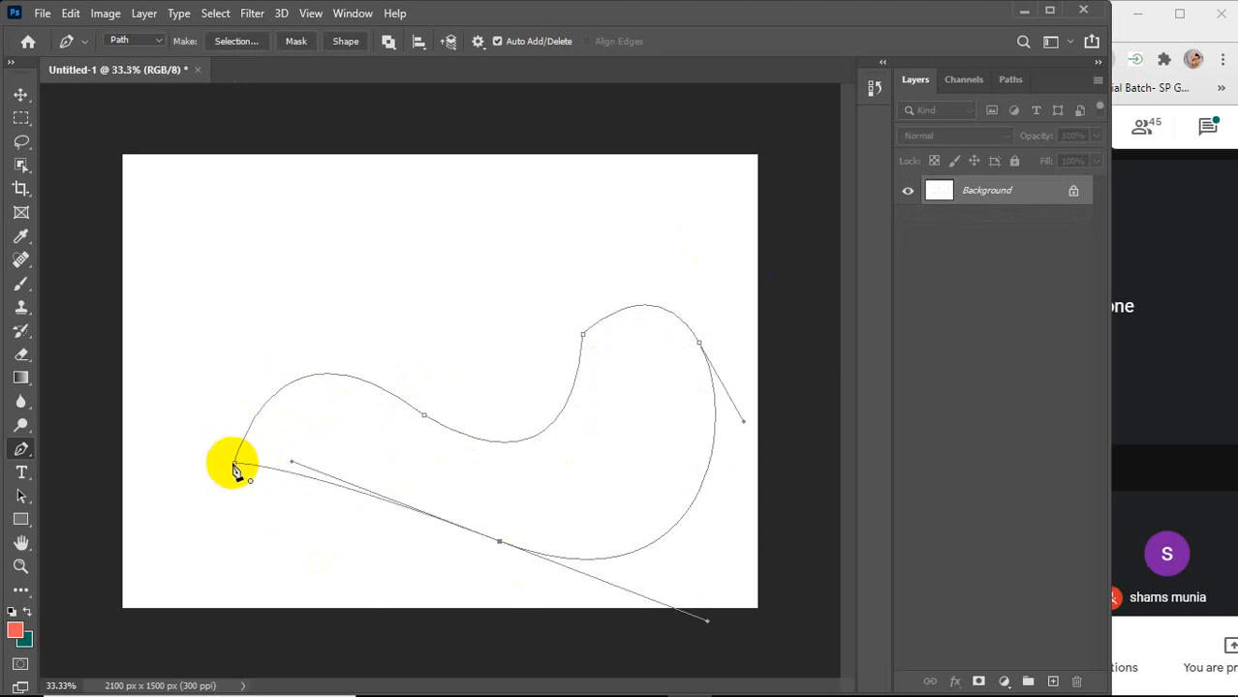
# Try closing the path with a more sharply angled curve, undo it, and convert the open path to a selection
pyautogui.moveTo(234, 469); pyautogui.dragTo(156, 527)
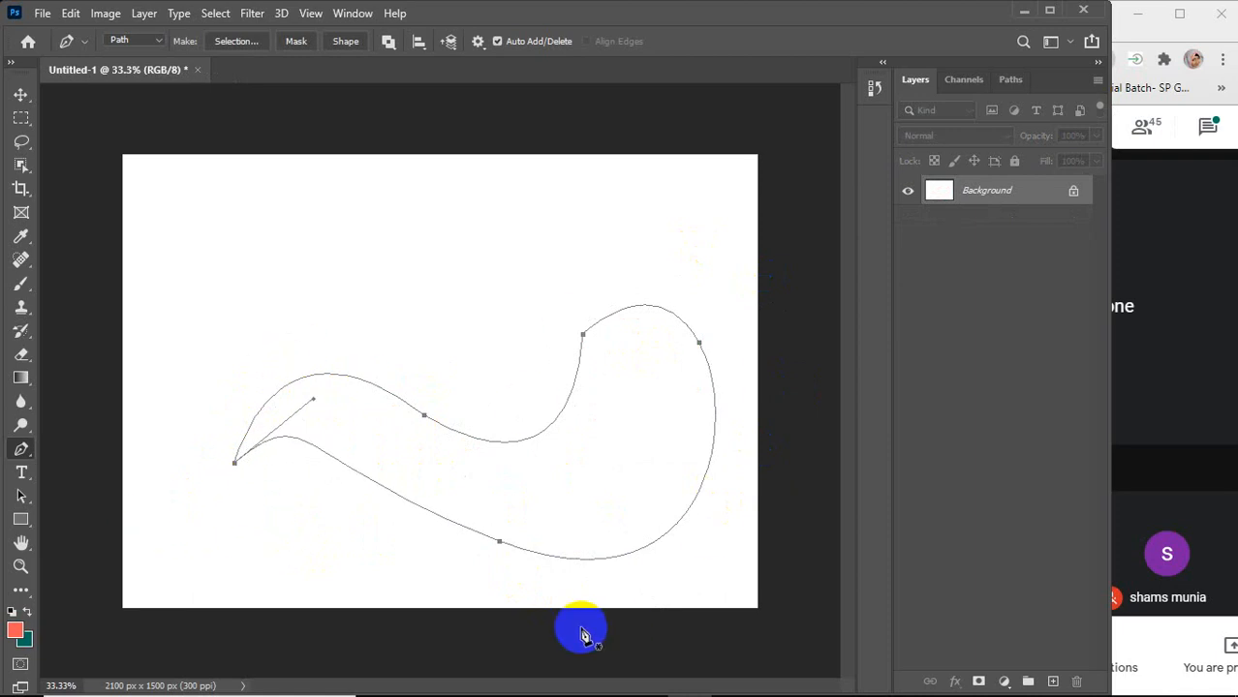
pyautogui.moveTo(578, 625); pyautogui.dragTo(310, 472)
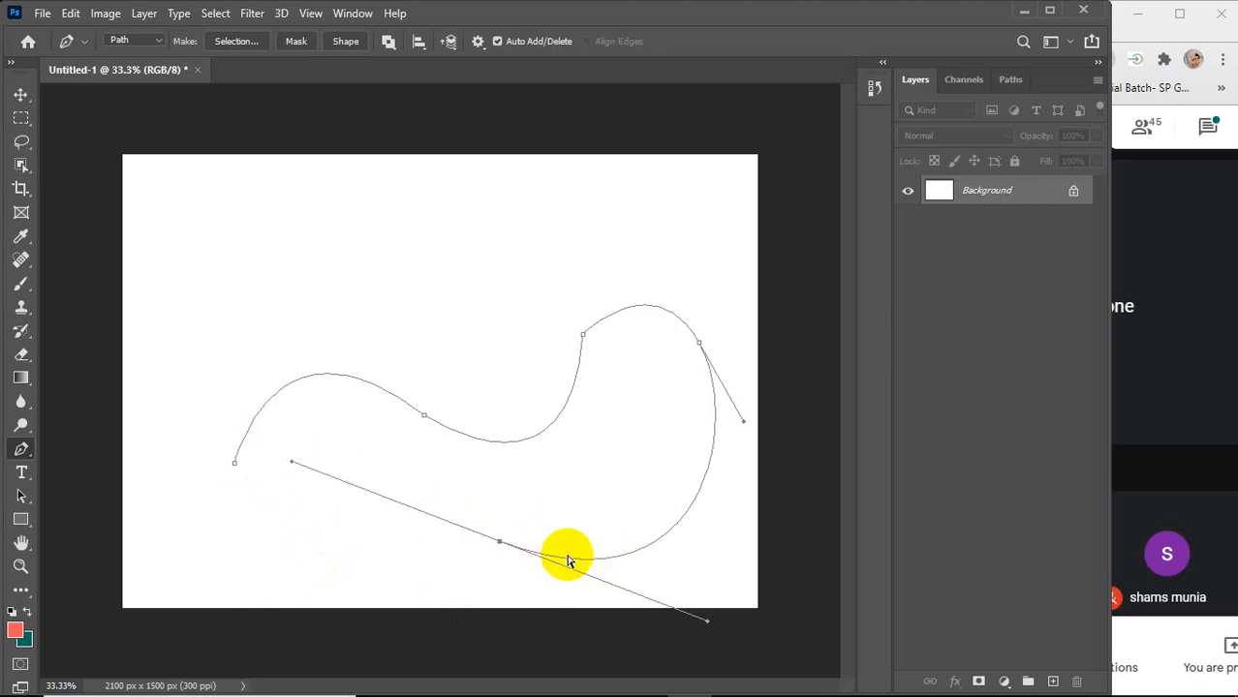
pyautogui.hotkey('ctrl', 'Return')
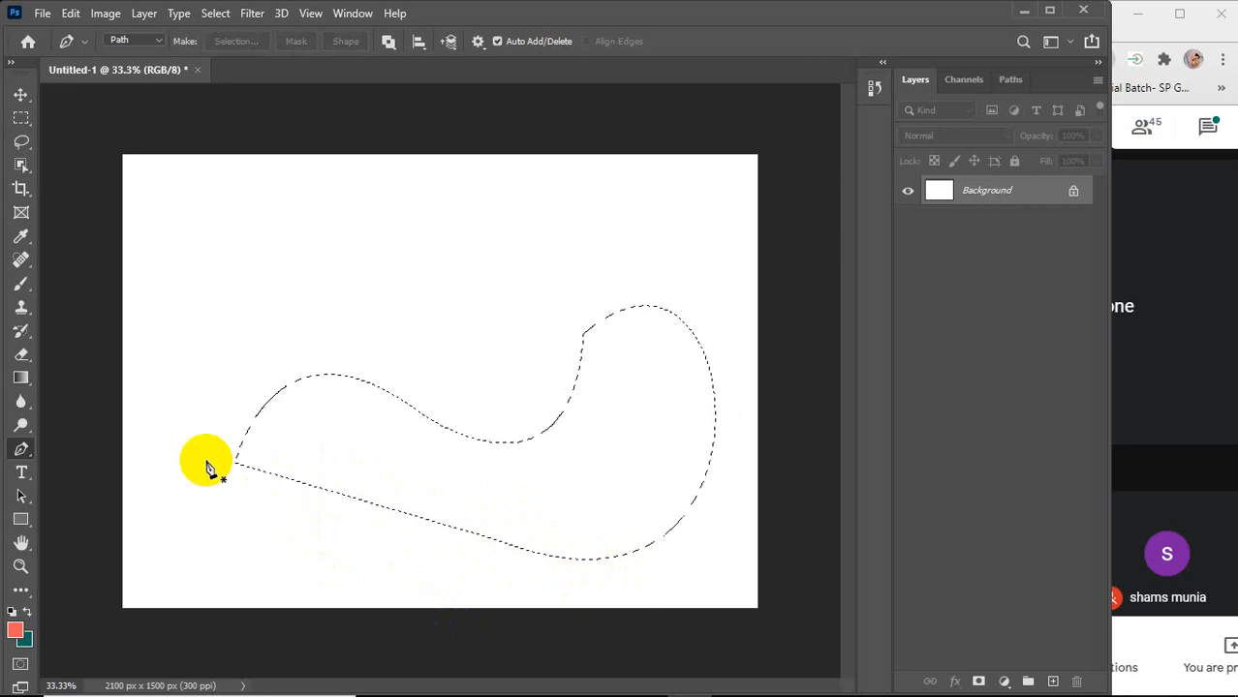
# Restore the open path, remove the bottom anchor's outgoing handle, add a curve up to the left, and convert the path to a selection
pyautogui.moveTo(432, 555); pyautogui.dragTo(501, 549)
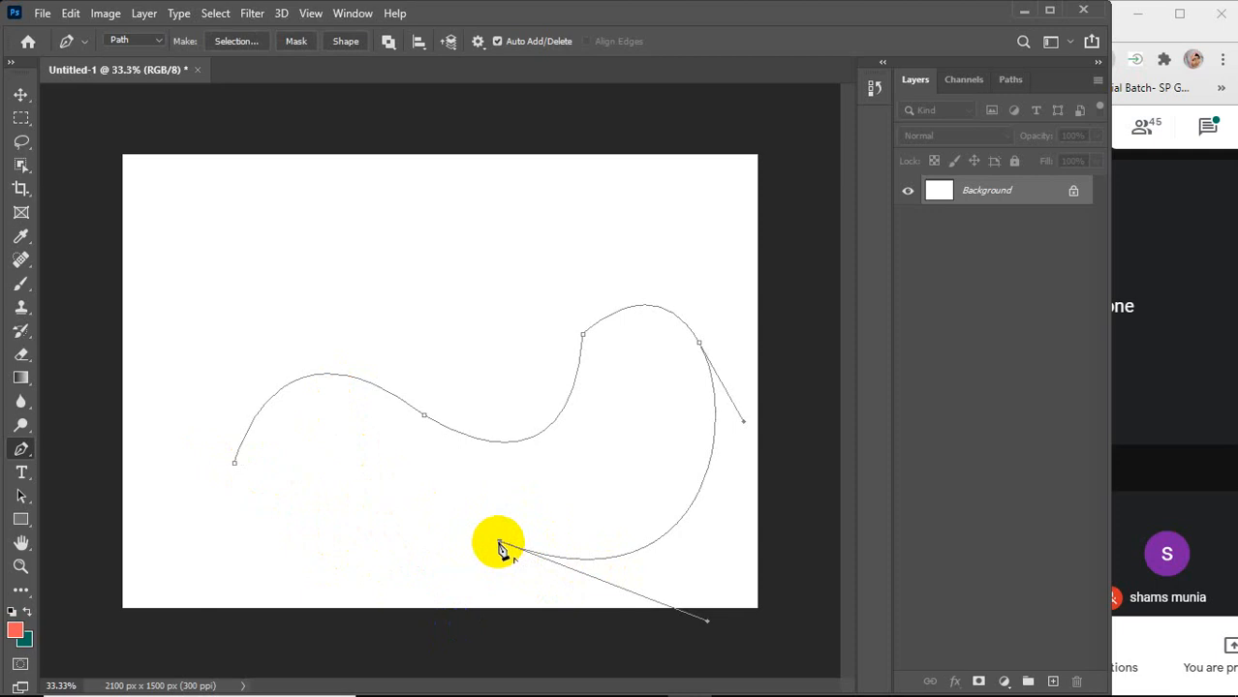
pyautogui.moveTo(353, 427); pyautogui.dragTo(234, 402)
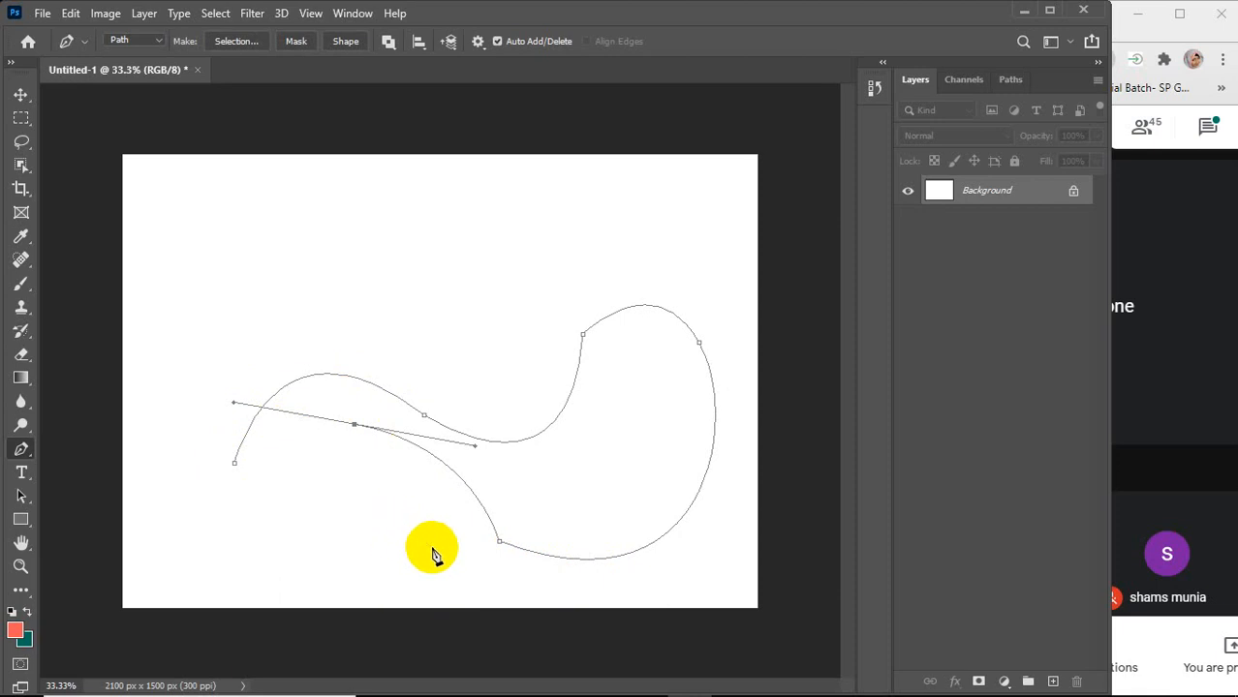
pyautogui.hotkey('ctrl', 'Return')
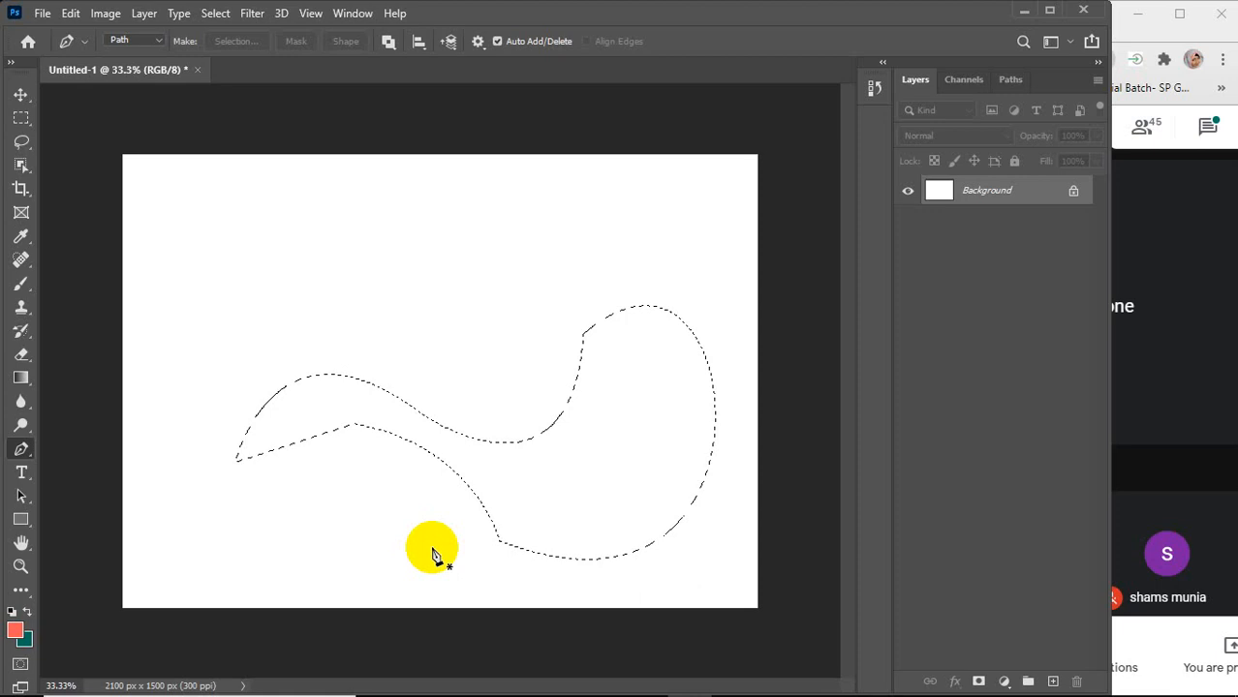
# Draw two freehand Lasso selections in the canvas's upper area, one replacing the other, and deselect
pyautogui.click(20, 143)
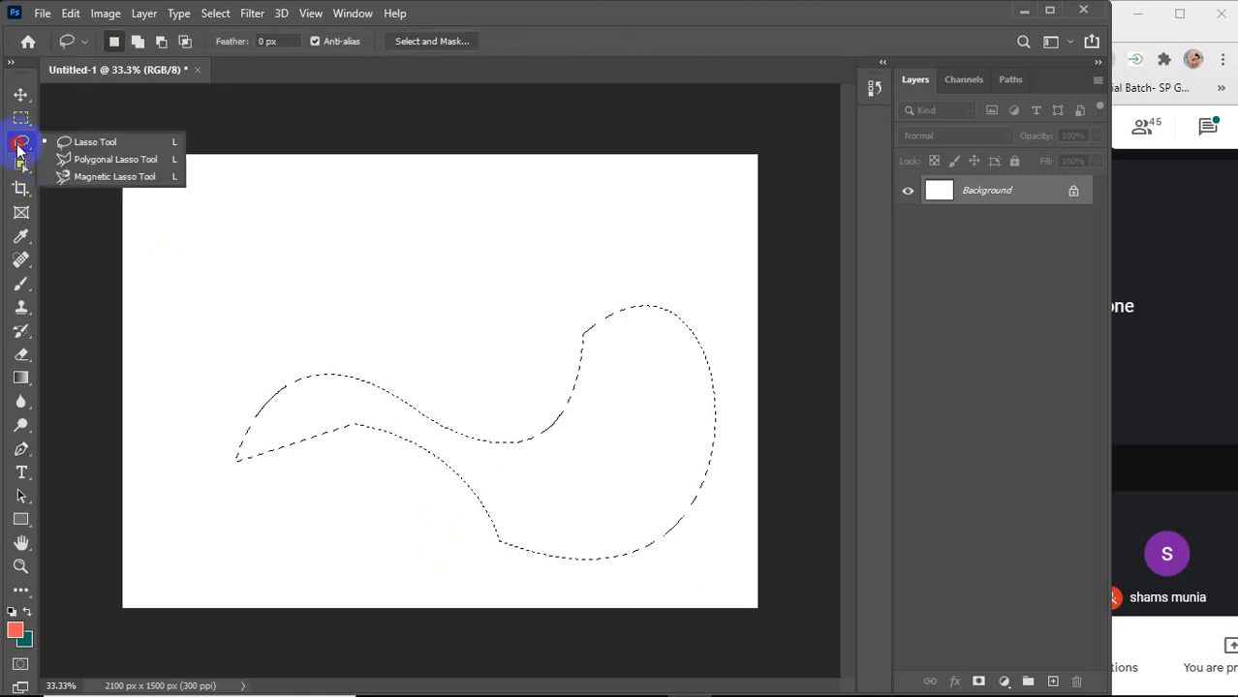
pyautogui.moveTo(18, 148); pyautogui.dragTo(90, 142)
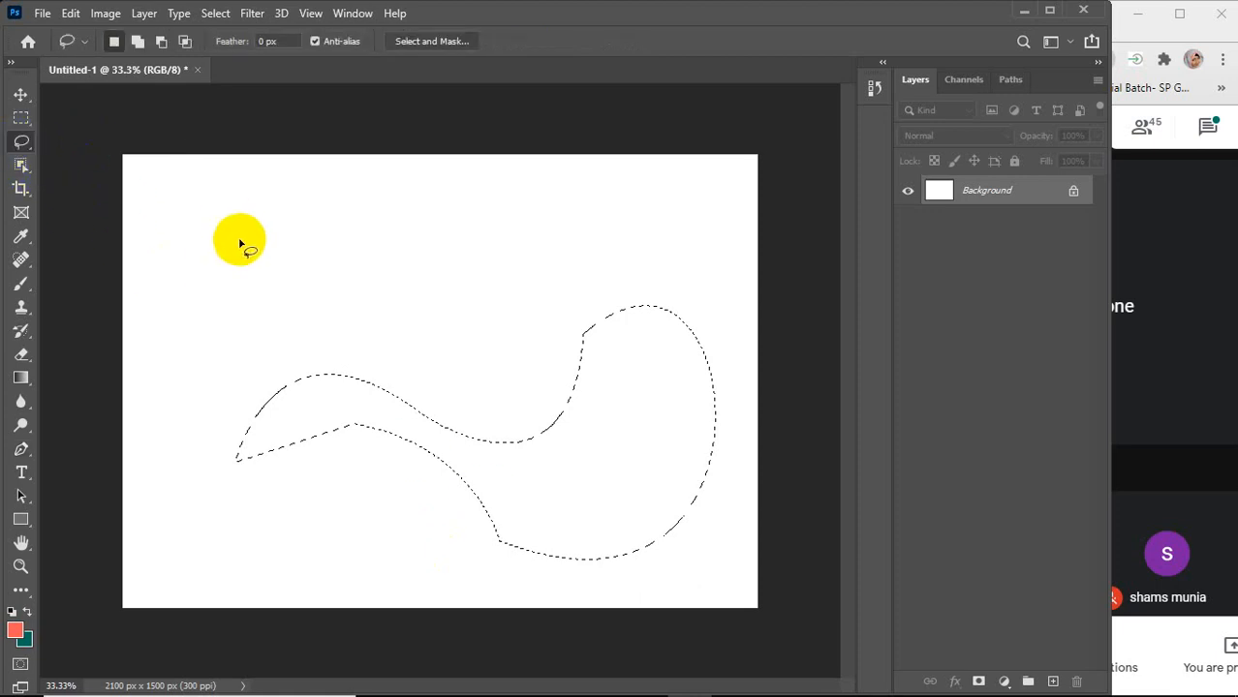
pyautogui.moveTo(239, 243)
pyautogui.mouseDown()
pyautogui.moveTo(329, 194)
pyautogui.moveTo(442, 287)
pyautogui.moveTo(384, 428)
pyautogui.moveTo(214, 484)
pyautogui.mouseUp()
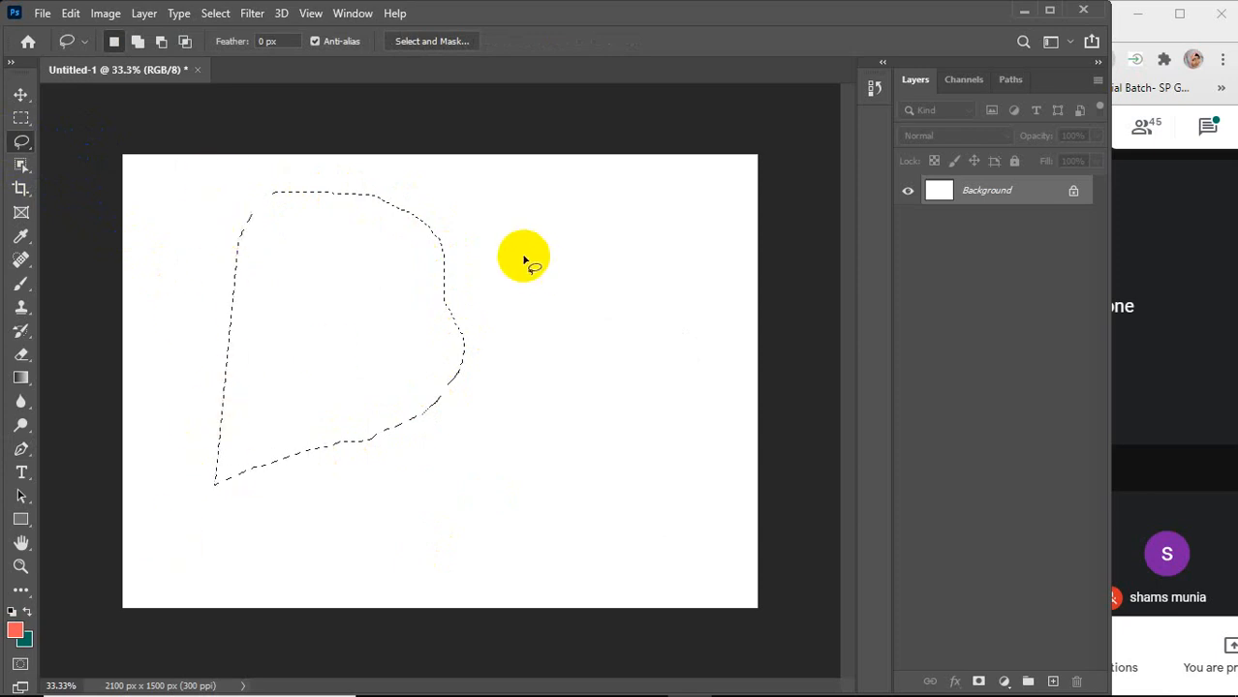
pyautogui.moveTo(478, 242)
pyautogui.mouseDown()
pyautogui.moveTo(512, 194)
pyautogui.moveTo(561, 291)
pyautogui.moveTo(404, 276)
pyautogui.moveTo(401, 243)
pyautogui.moveTo(478, 242)
pyautogui.mouseUp()
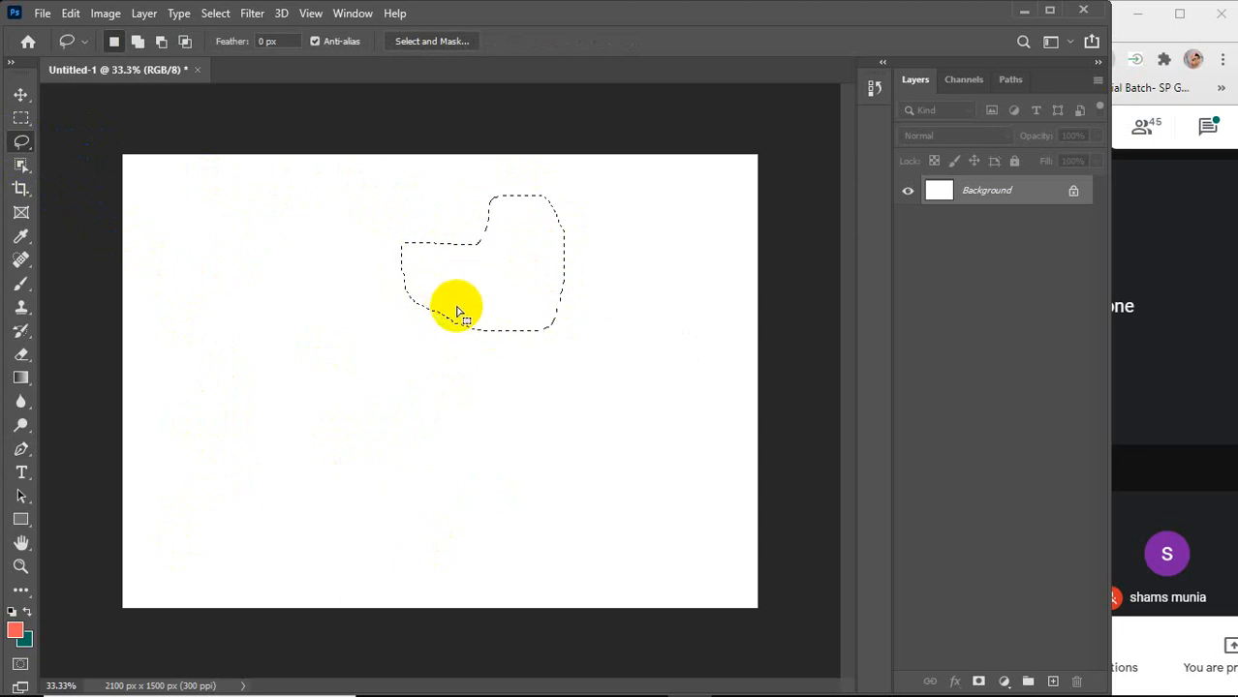
pyautogui.click(20, 95)
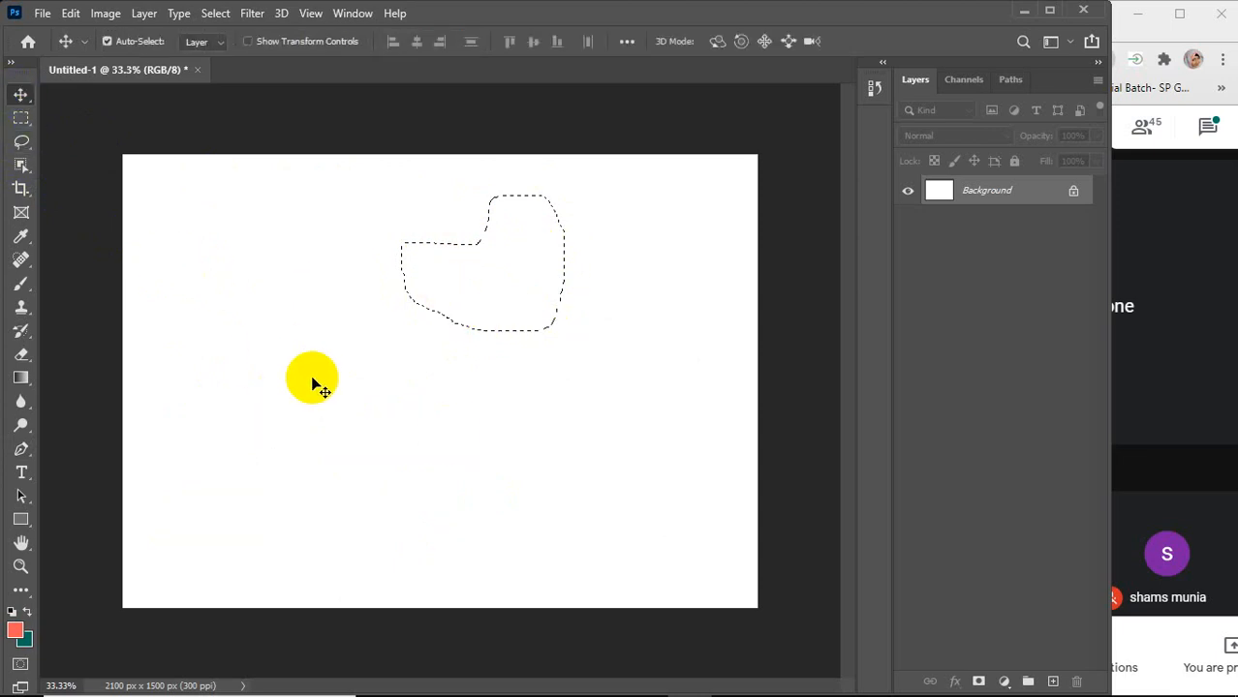
pyautogui.press('ctrl')
pyautogui.hotkey('ctrl', 'd')
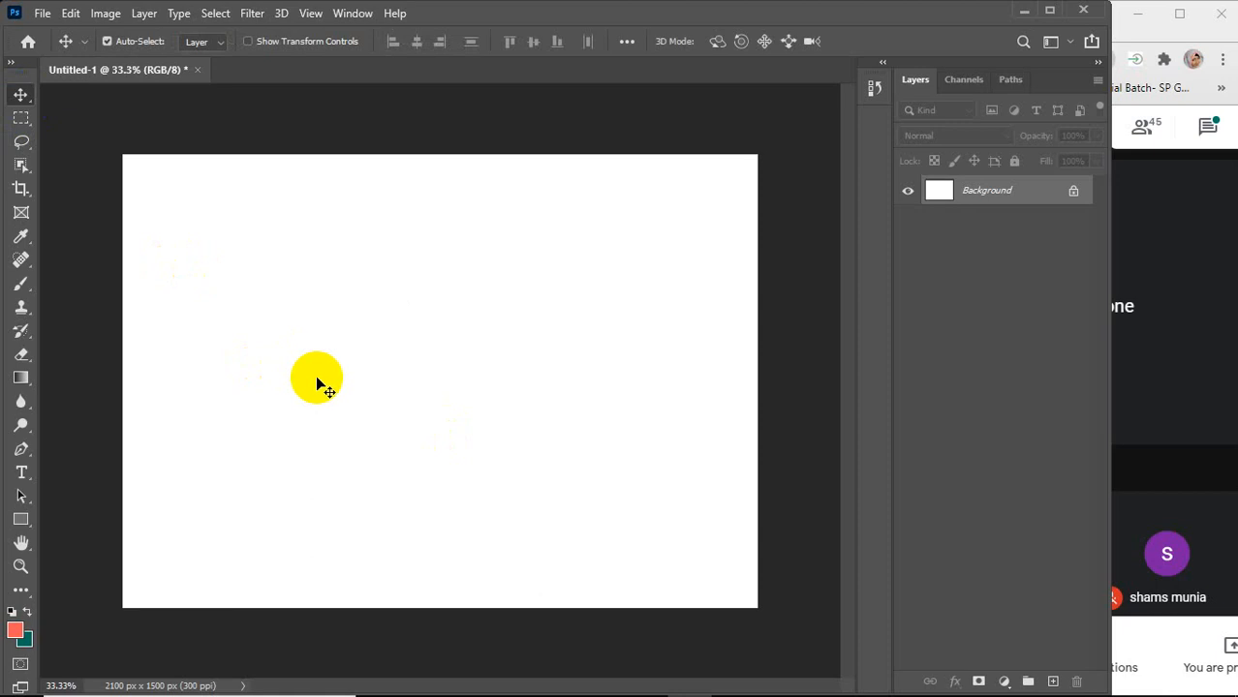
# Draw a large, roughly circular Lasso selection around the canvas centre and deselect it
pyautogui.click(21, 142)
pyautogui.moveTo(291, 322)
pyautogui.mouseDown()
pyautogui.moveTo(300, 266)
pyautogui.moveTo(328, 237)
pyautogui.moveTo(424, 216)
pyautogui.moveTo(479, 233)
pyautogui.moveTo(552, 306)
pyautogui.moveTo(557, 457)
pyautogui.moveTo(414, 504)
pyautogui.moveTo(323, 516)
pyautogui.moveTo(247, 398)
pyautogui.moveTo(258, 346)
pyautogui.moveTo(290, 324)
pyautogui.mouseUp()
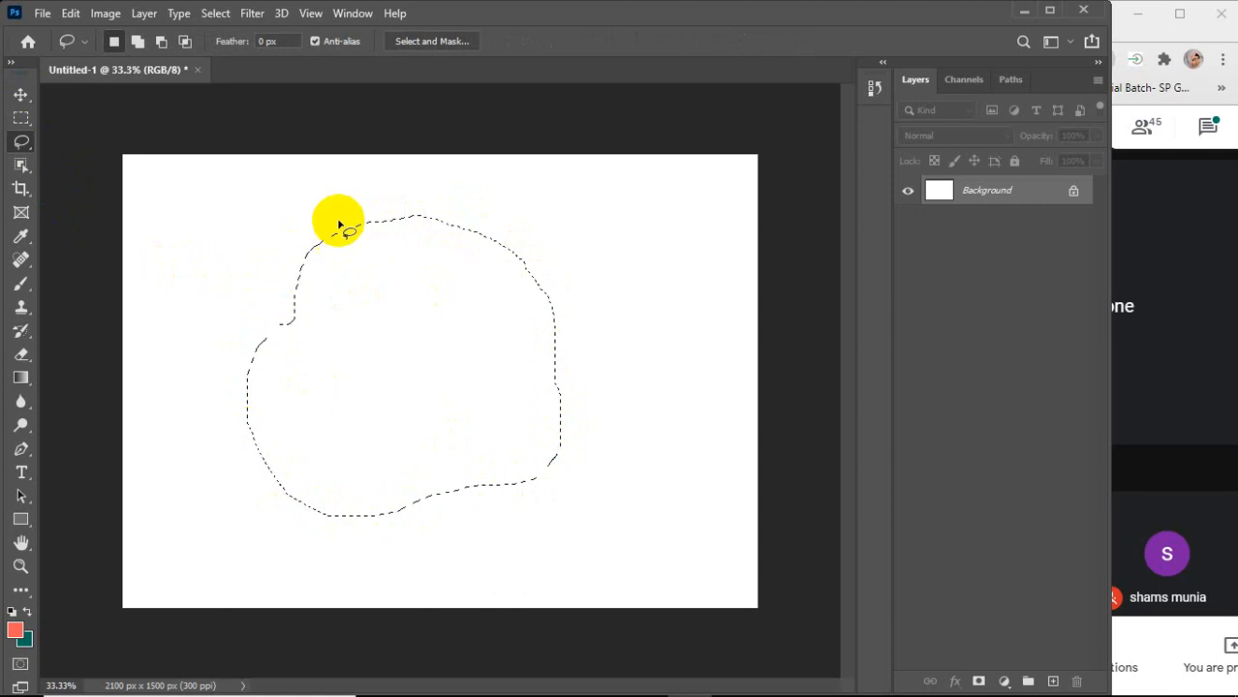
pyautogui.click(373, 442)
# Draw a new Pen path with smooth anchors rising on the left, running across the upper canvas, and rounding down at its right end
pyautogui.click(18, 451)
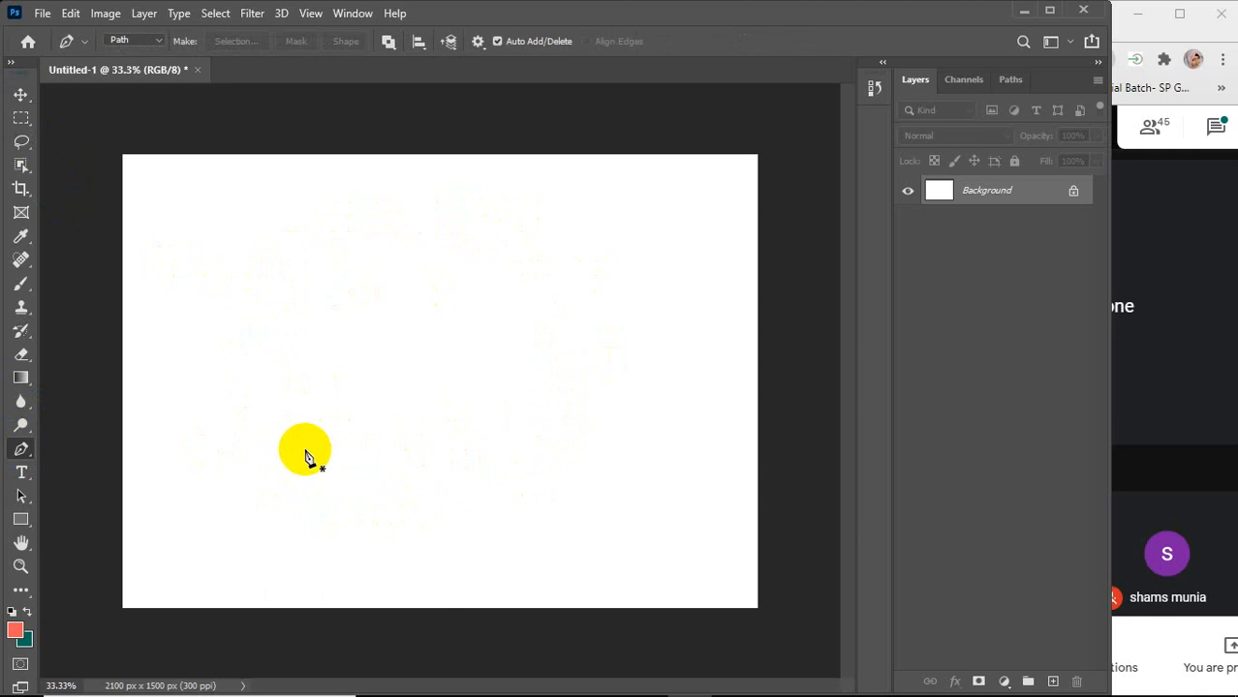
pyautogui.click(302, 450)
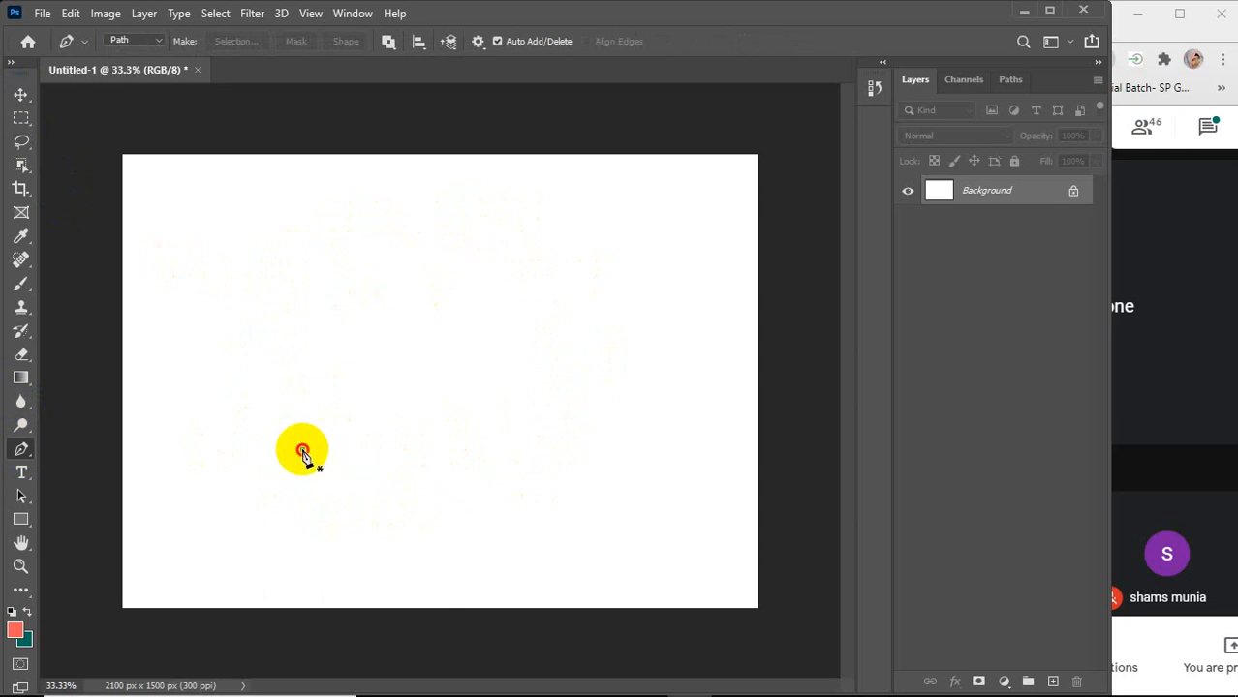
pyautogui.moveTo(291, 397); pyautogui.dragTo(299, 365)
pyautogui.moveTo(300, 321); pyautogui.dragTo(357, 244)
pyautogui.moveTo(377, 245); pyautogui.dragTo(405, 244)
pyautogui.moveTo(452, 244); pyautogui.dragTo(464, 244)
pyautogui.moveTo(560, 251); pyautogui.dragTo(572, 241)
pyautogui.moveTo(624, 285); pyautogui.dragTo(624, 341)
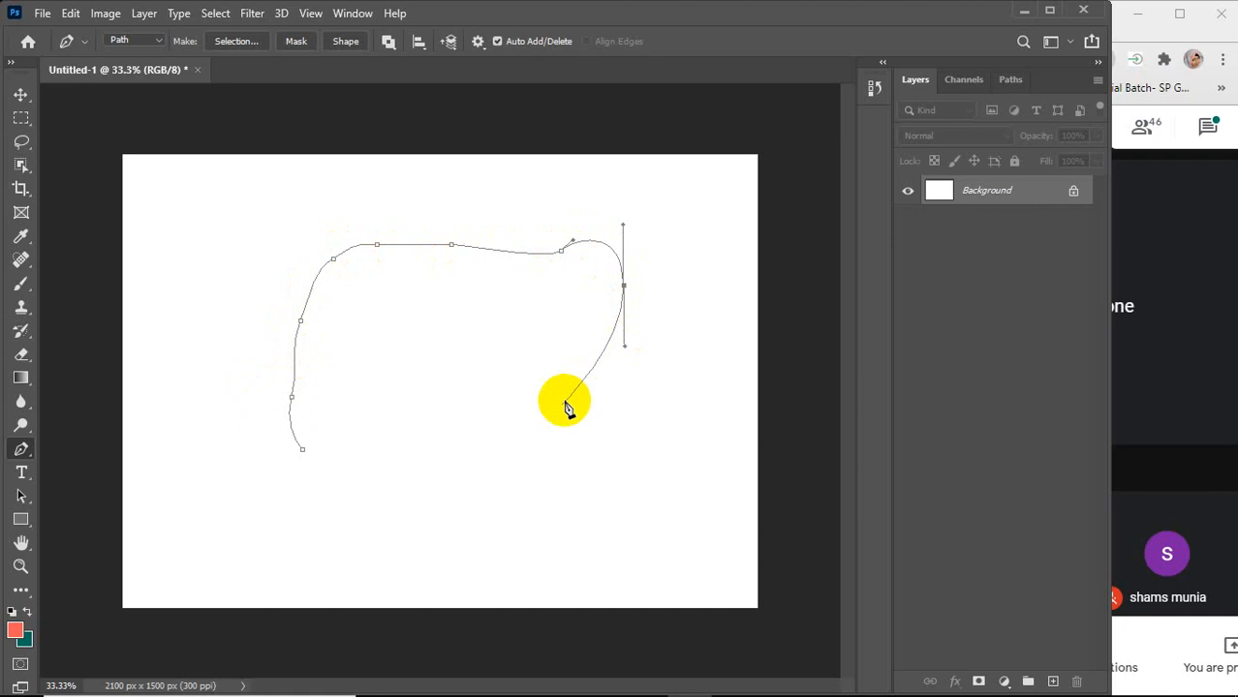
# Continue the path with S-shaped curves through the canvas centre and along the bottom, closing it at the starting anchor
pyautogui.moveTo(453, 348); pyautogui.dragTo(353, 368)
pyautogui.moveTo(394, 446); pyautogui.dragTo(472, 463)
pyautogui.moveTo(465, 530); pyautogui.dragTo(433, 549)
pyautogui.moveTo(309, 532); pyautogui.dragTo(304, 475)
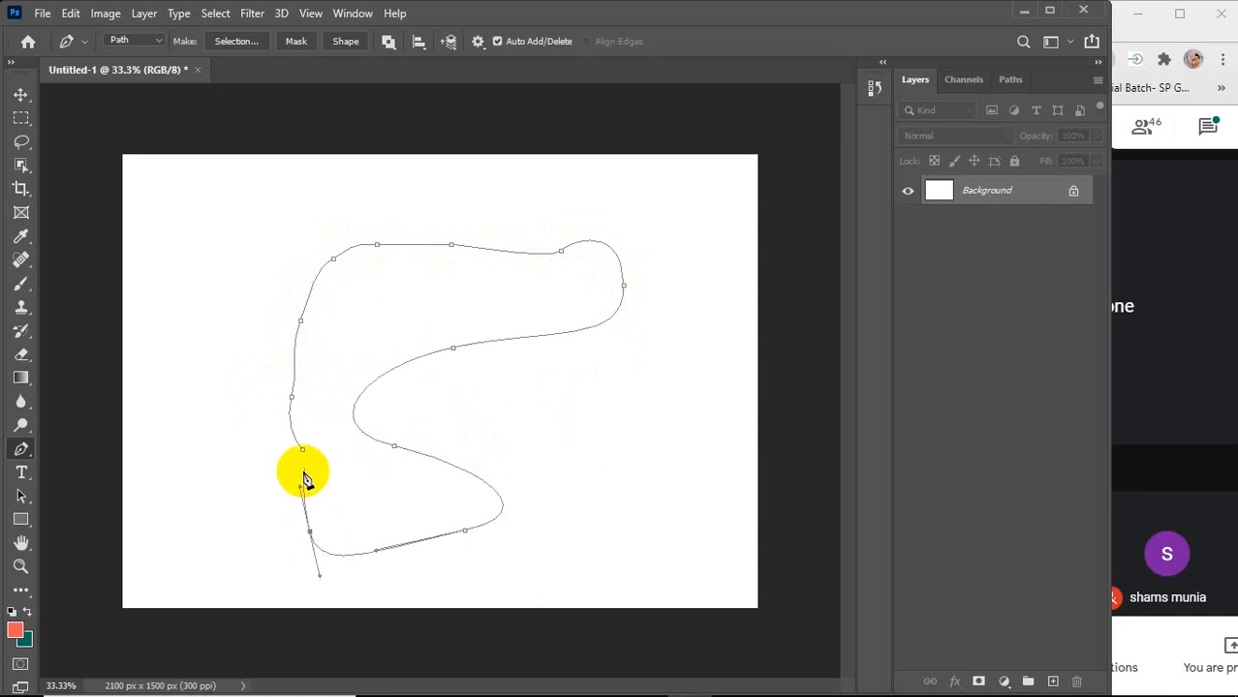
pyautogui.click(302, 449)
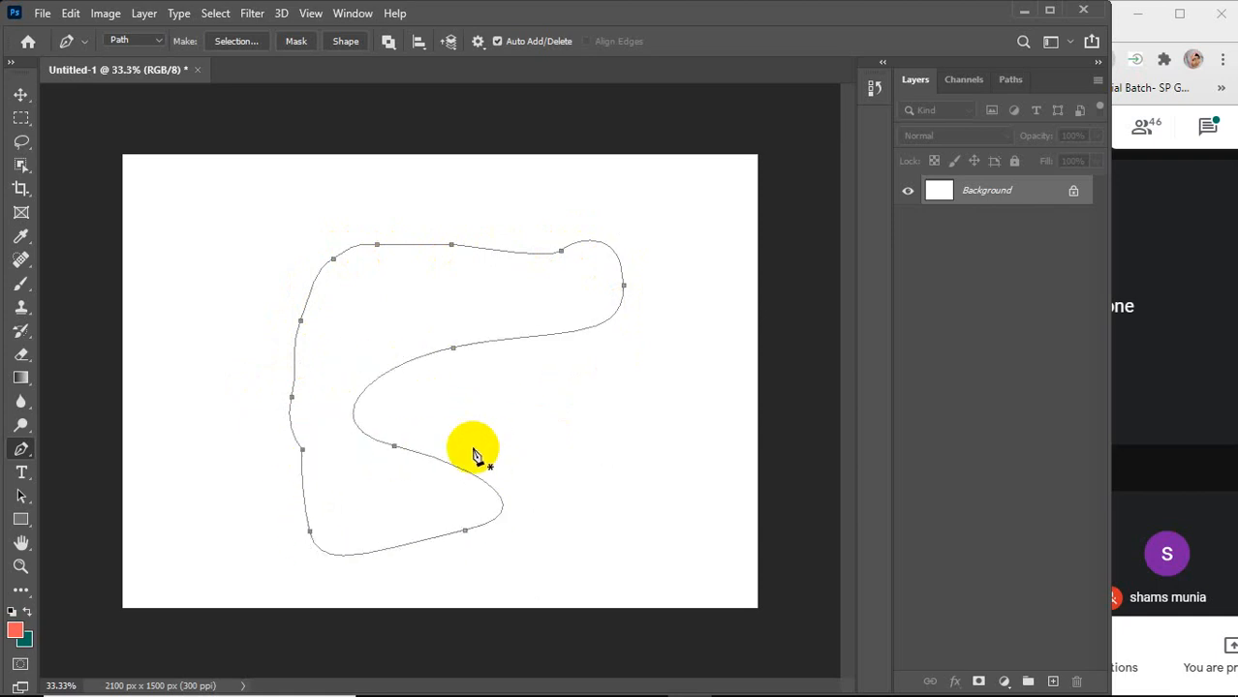
# Convert the closed multi-anchor path to a selection and deselect it
pyautogui.hotkey('ctrl', 'Return')
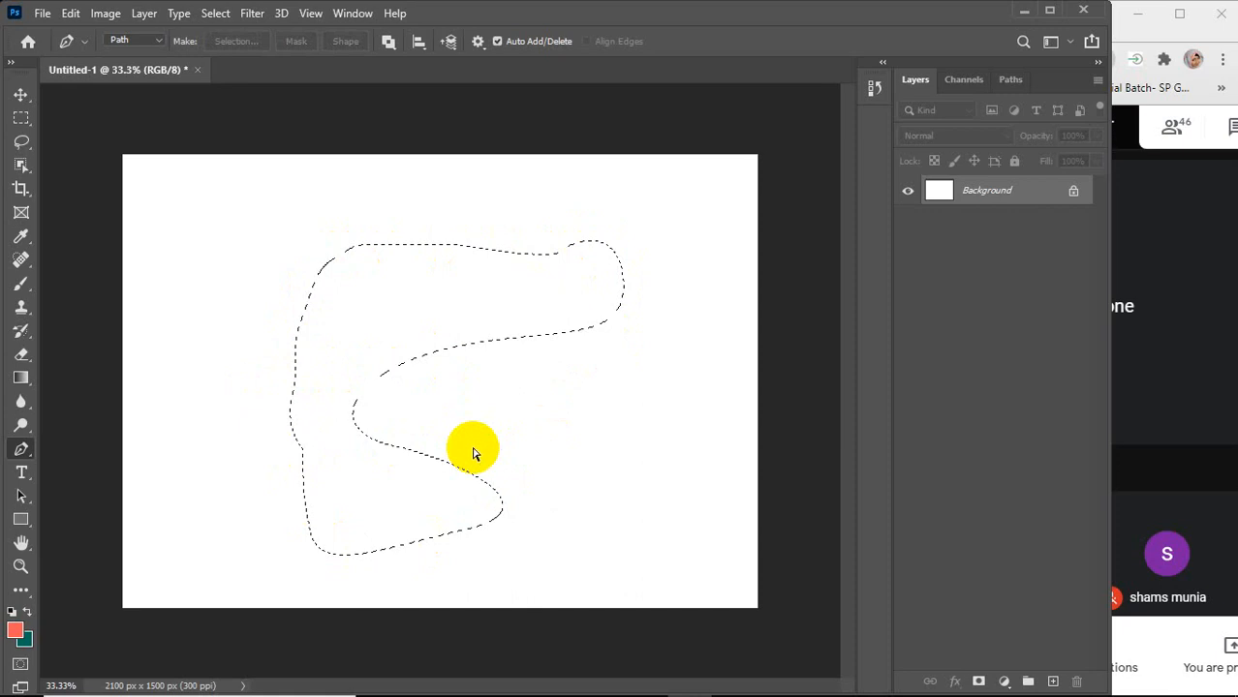
pyautogui.hotkey('ctrl', 'd')
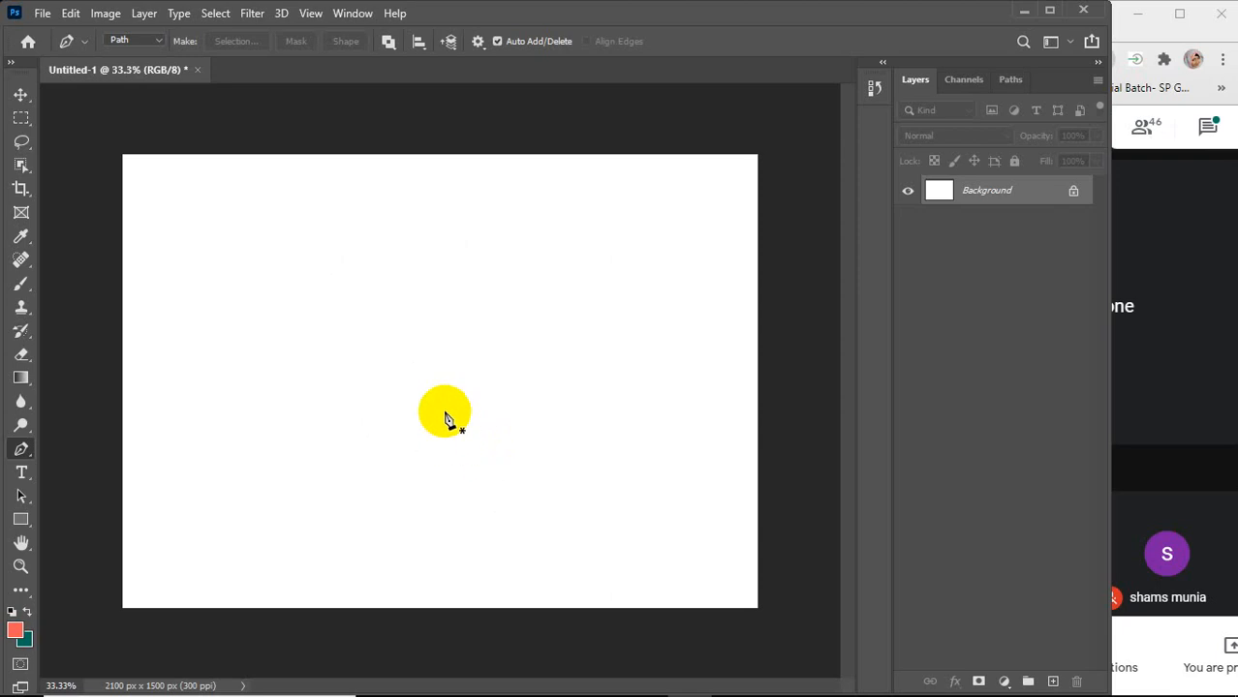
# Examine the Pen Tool variants and its Path, Shape and Pixels modes, plus the lasso, object selection, path selection and shape tool groups
pyautogui.moveTo(24, 450); pyautogui.dragTo(89, 451)
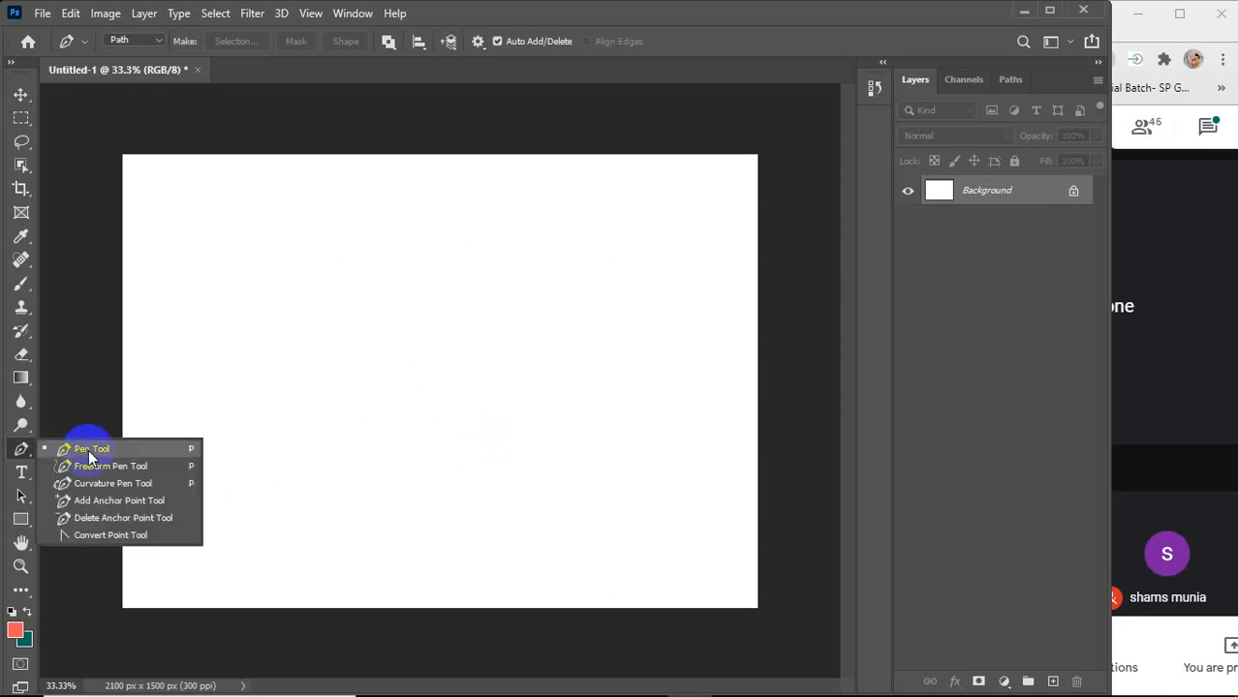
pyautogui.click(142, 44)
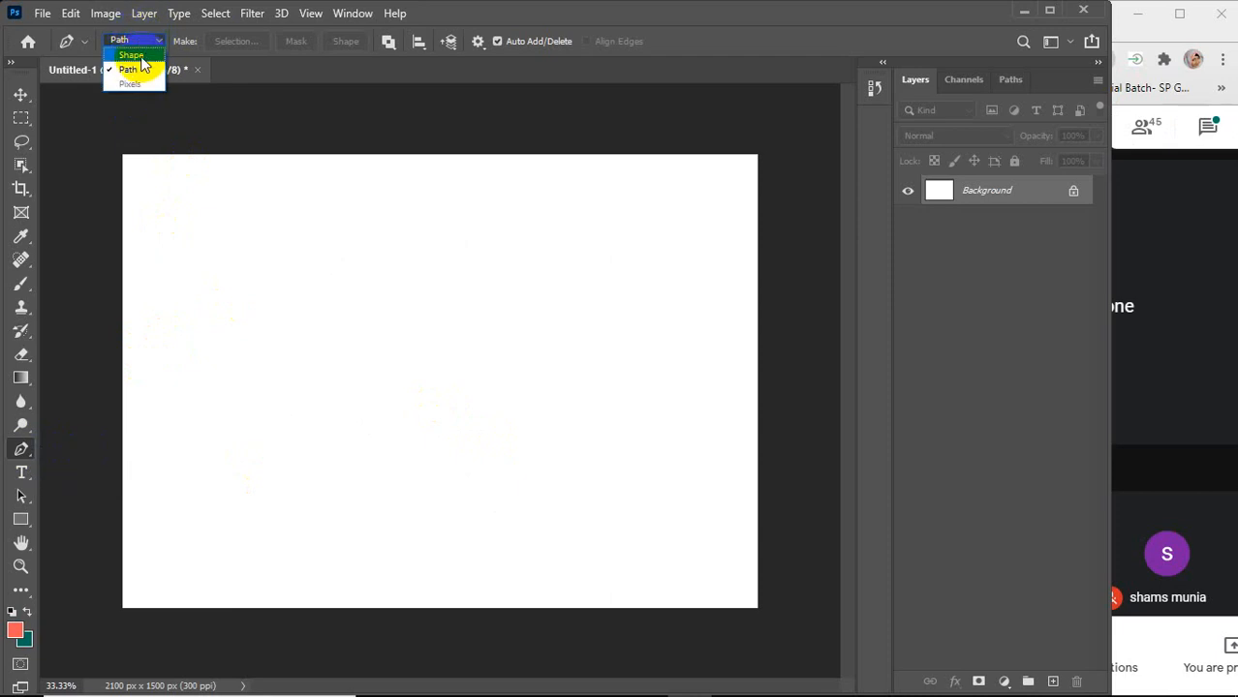
pyautogui.click(21, 126)
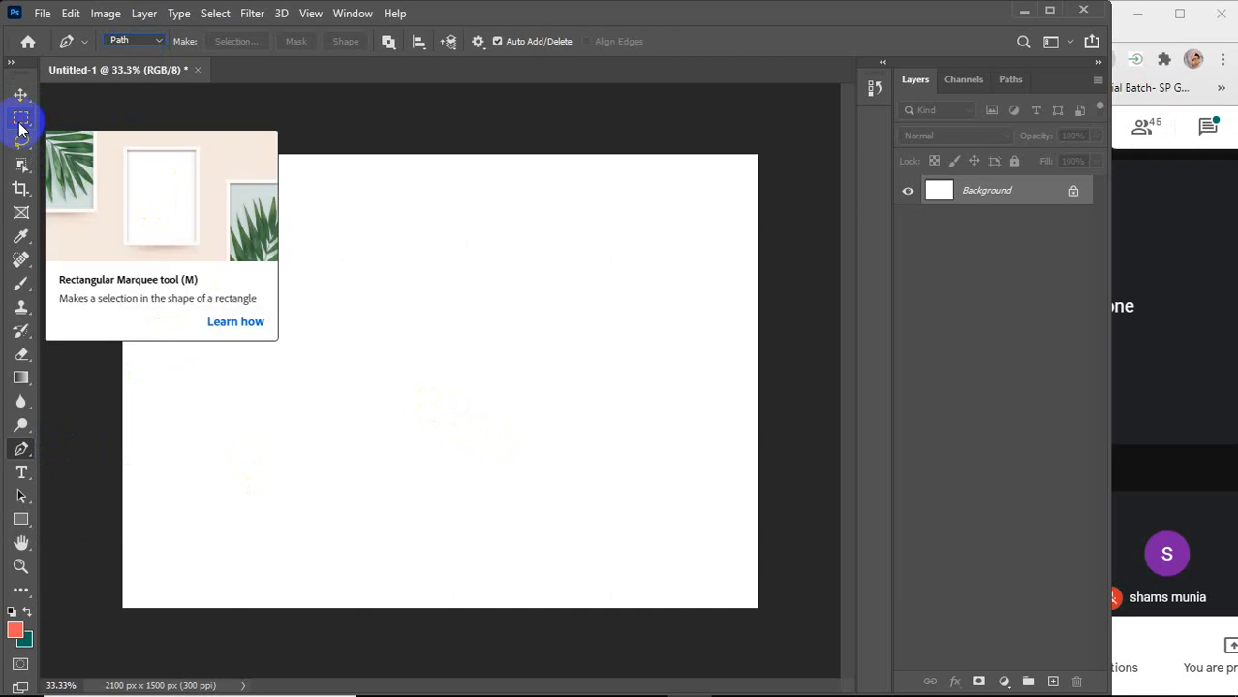
pyautogui.click(19, 143)
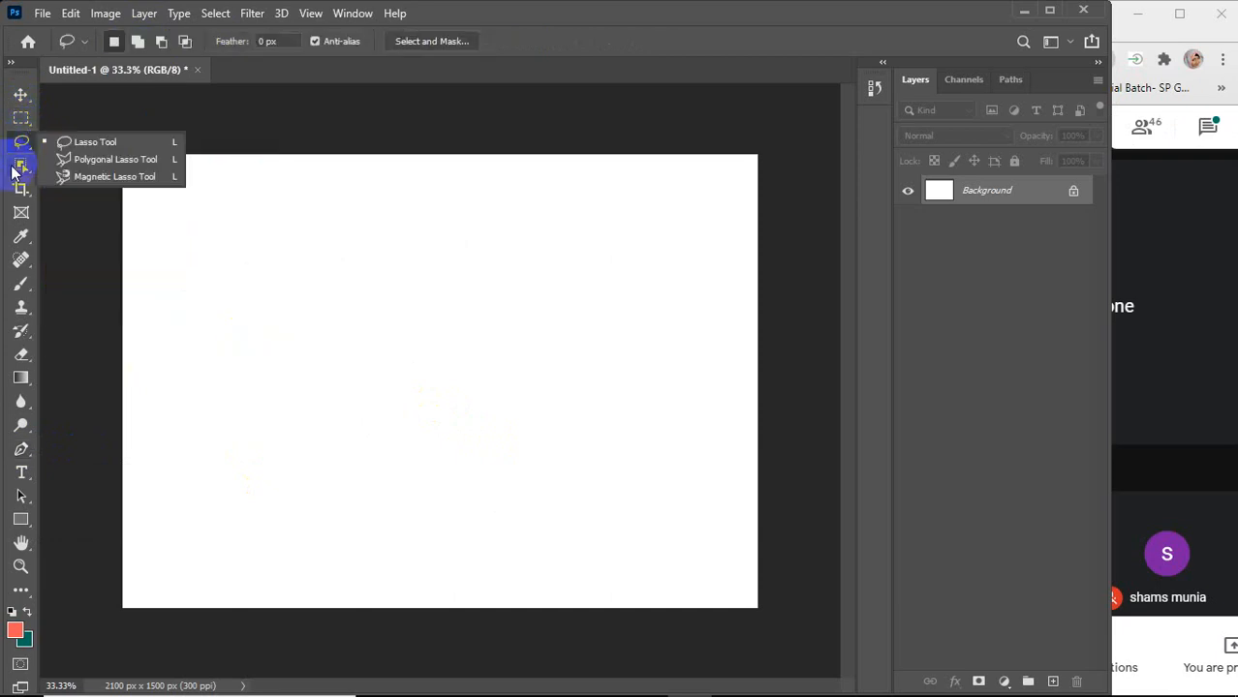
pyautogui.click(22, 165)
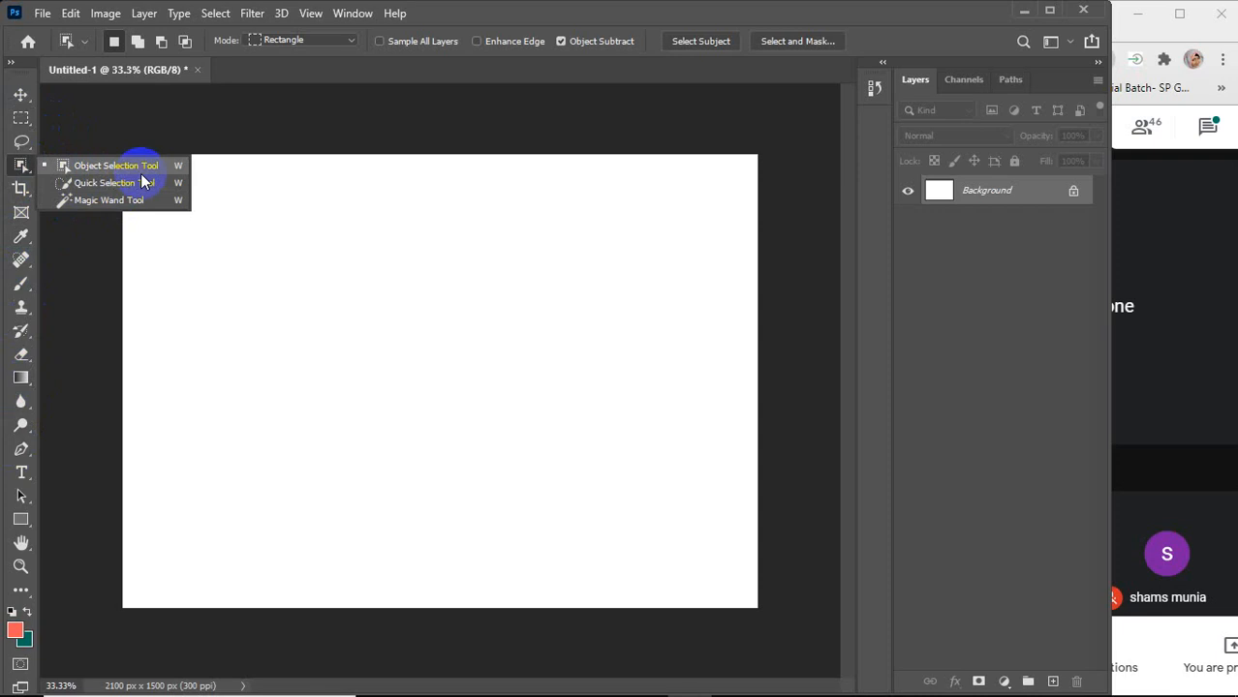
pyautogui.click(19, 453)
pyautogui.rightClick(19, 454)
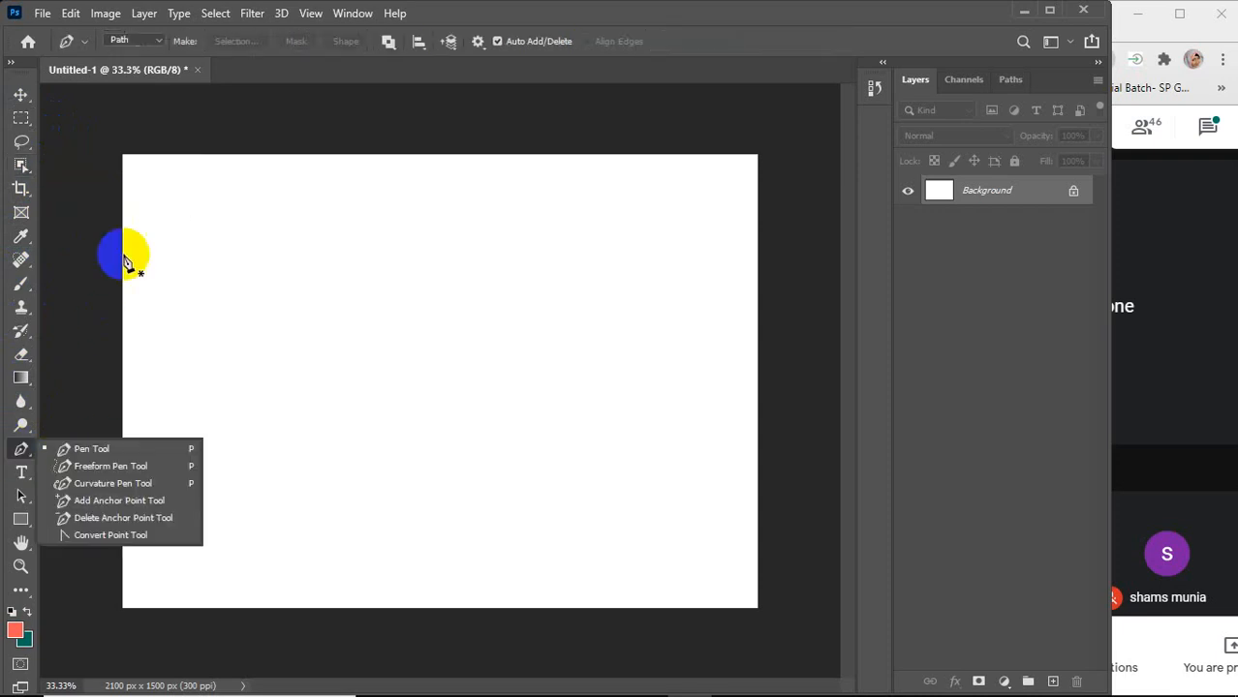
pyautogui.click(140, 41)
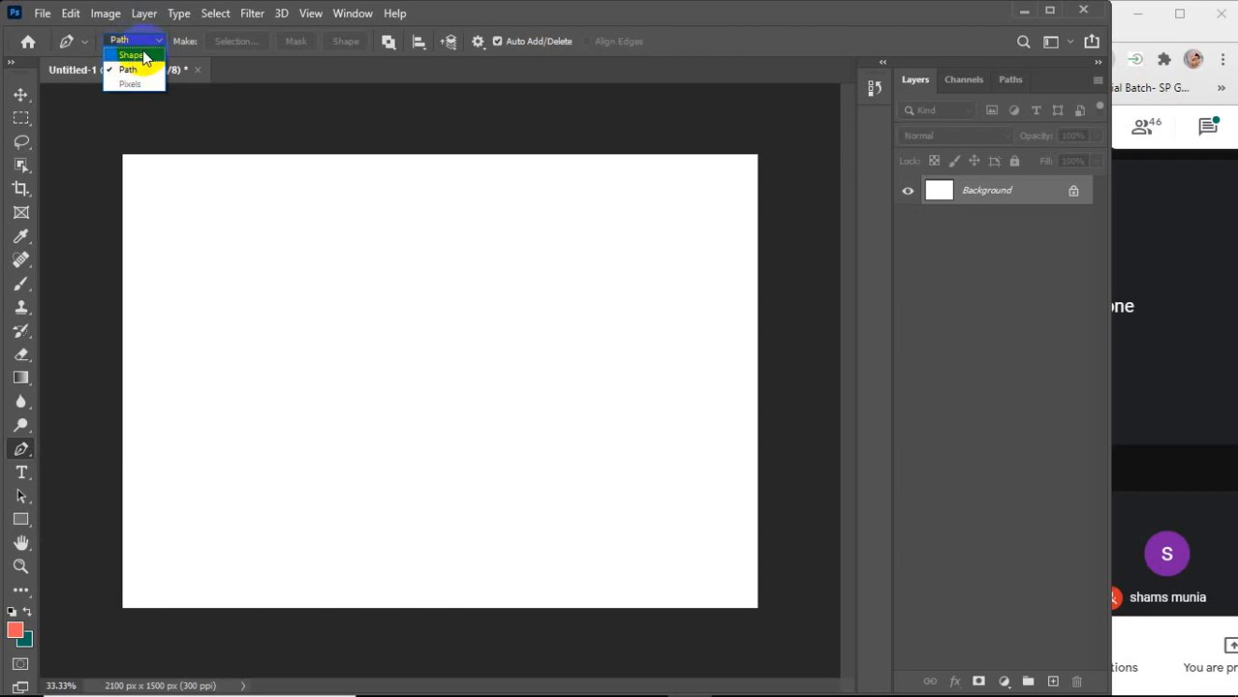
pyautogui.click(19, 472)
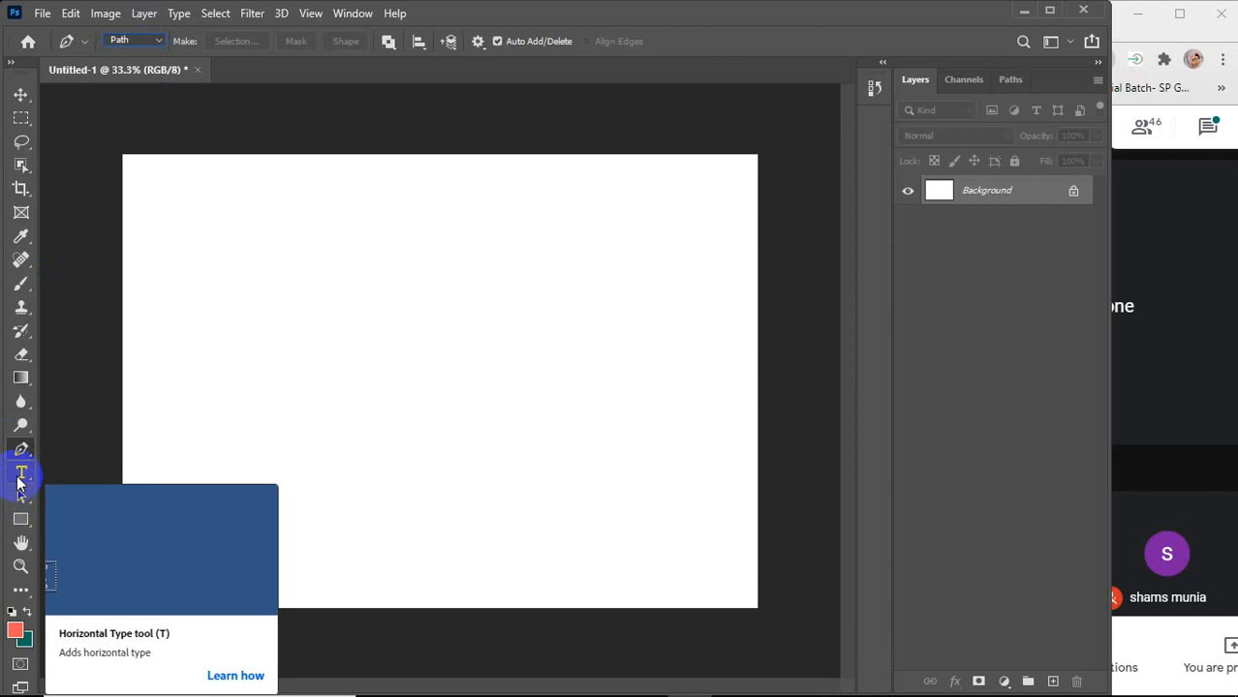
pyautogui.click(21, 498)
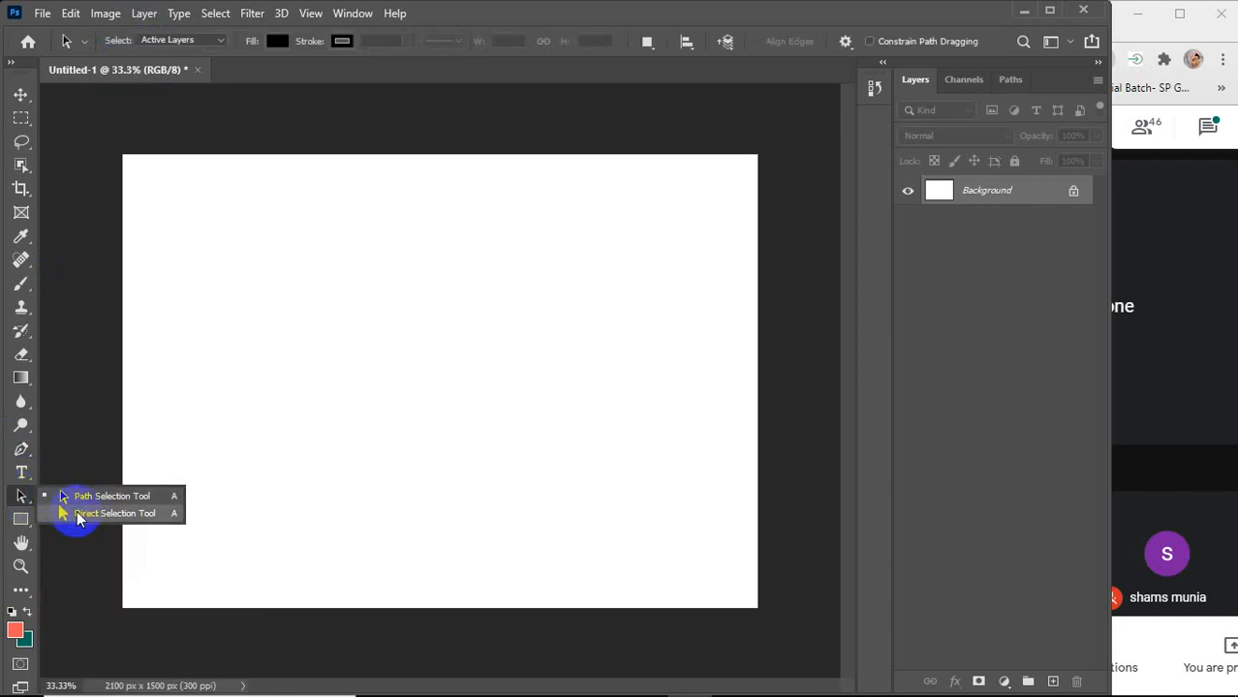
pyautogui.click(21, 521)
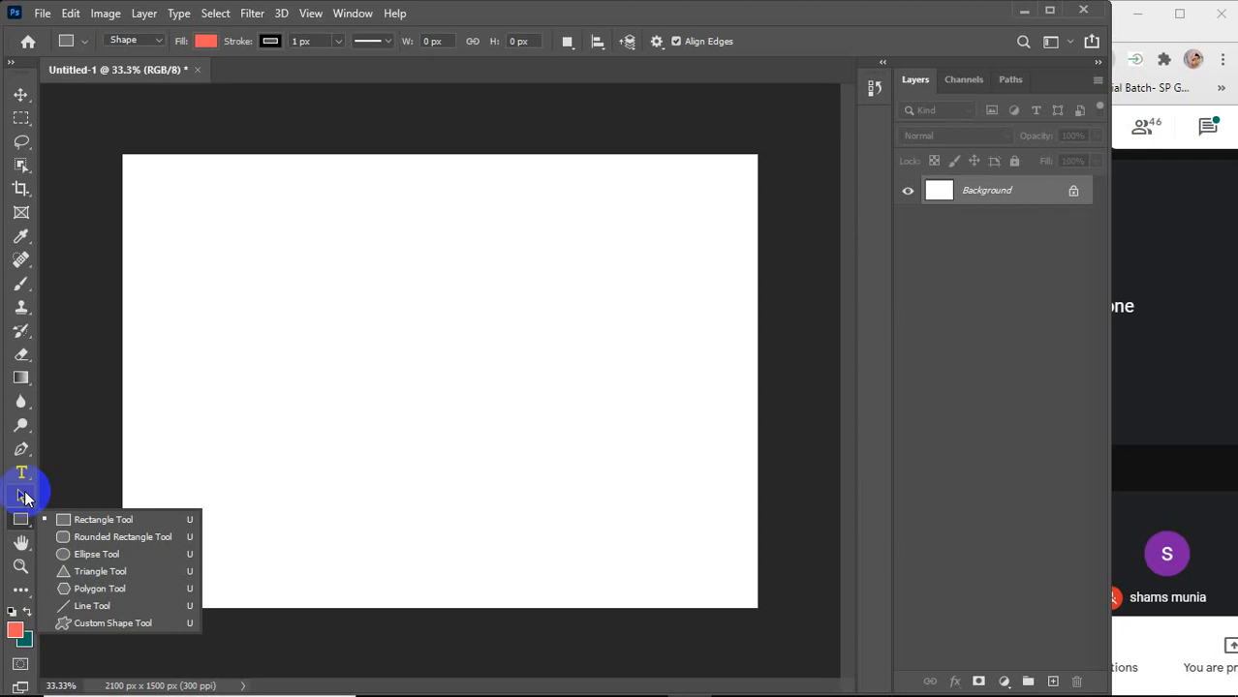
pyautogui.click(22, 450)
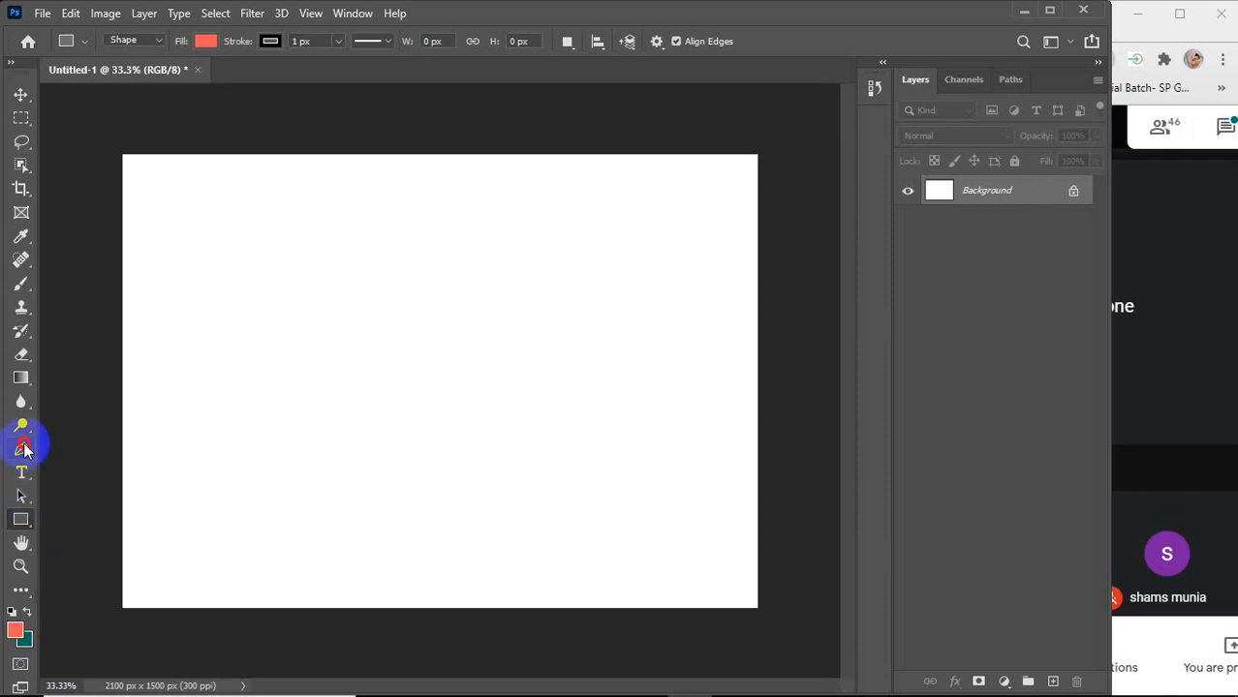
pyautogui.click(152, 41)
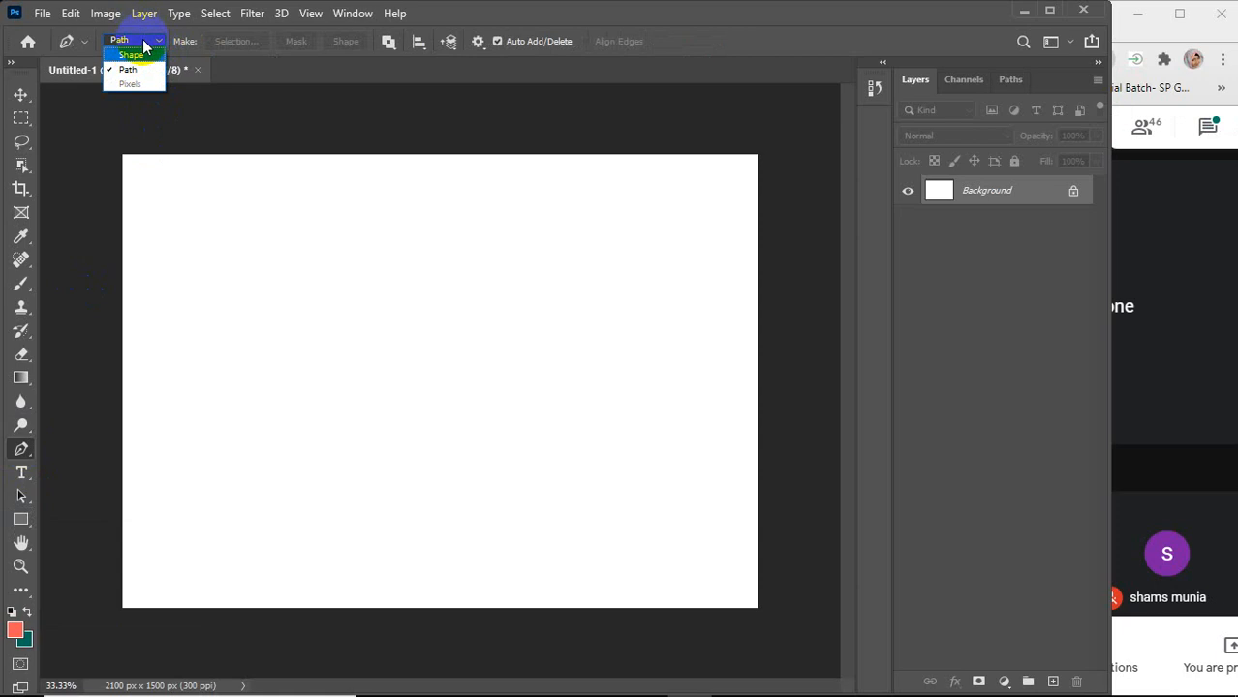
pyautogui.click(146, 43)
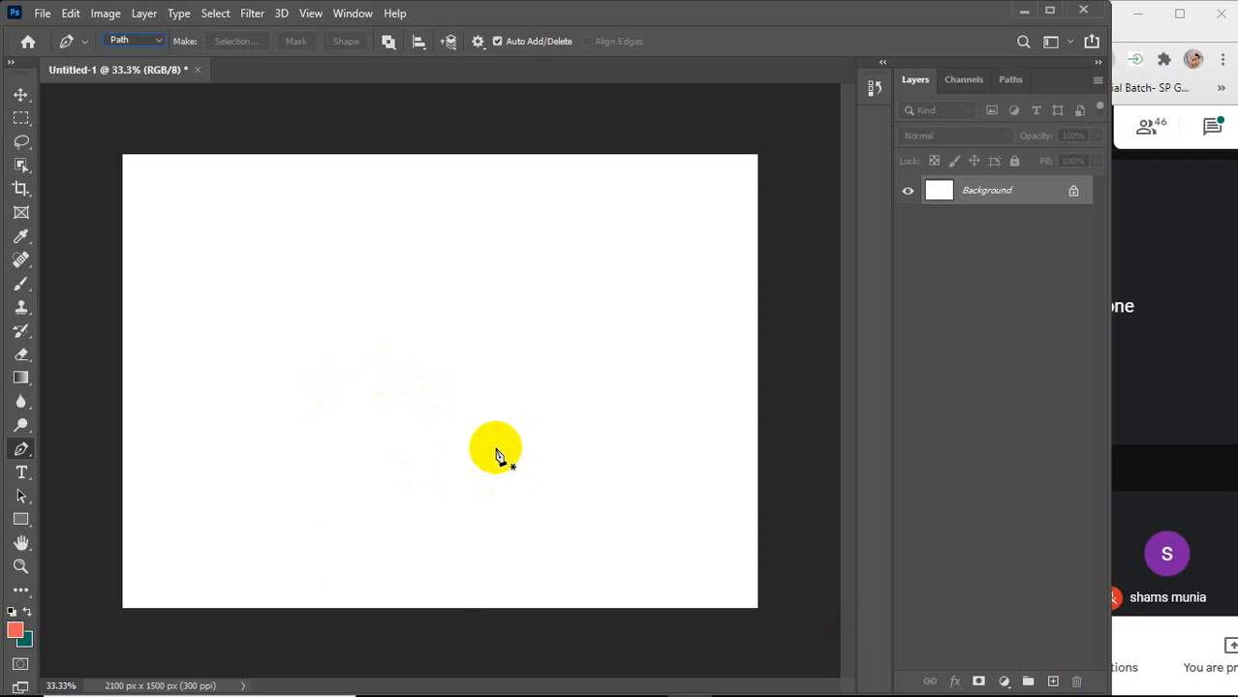
# Draw a closed Pen path shaped like a rounded triangle with three smooth-curved segments in the canvas's lower-left half
pyautogui.click(269, 460)
pyautogui.moveTo(332, 362); pyautogui.dragTo(502, 304)
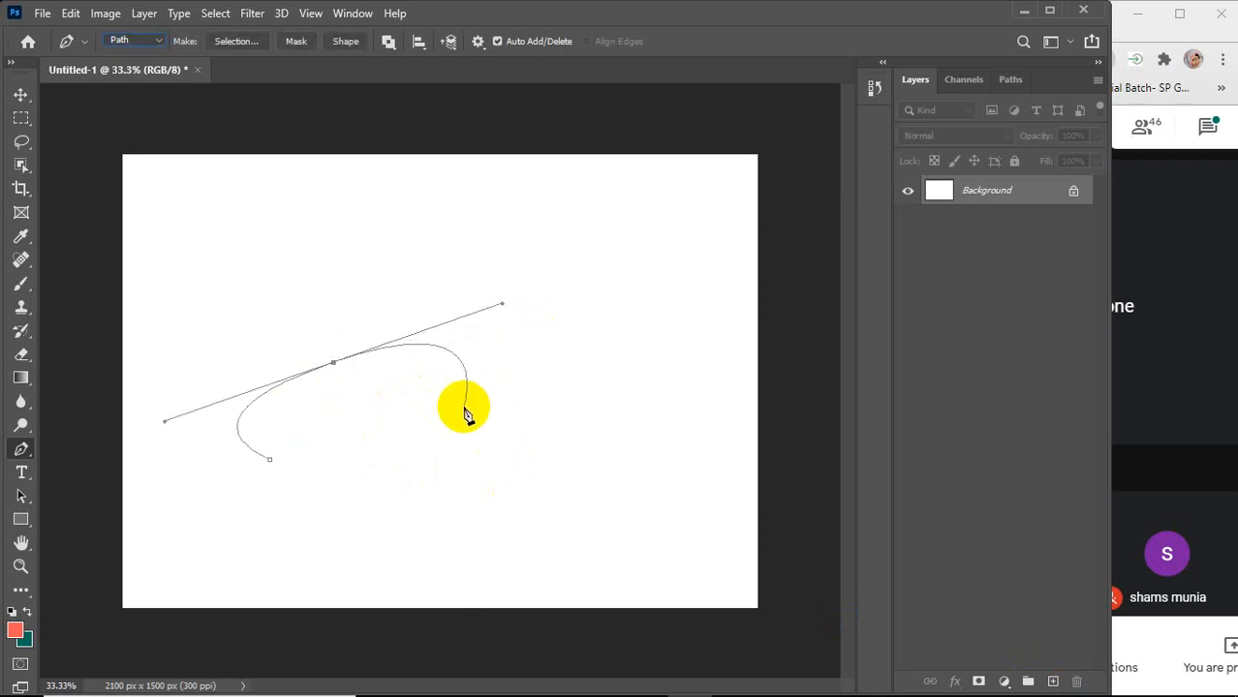
pyautogui.moveTo(464, 407); pyautogui.dragTo(441, 445)
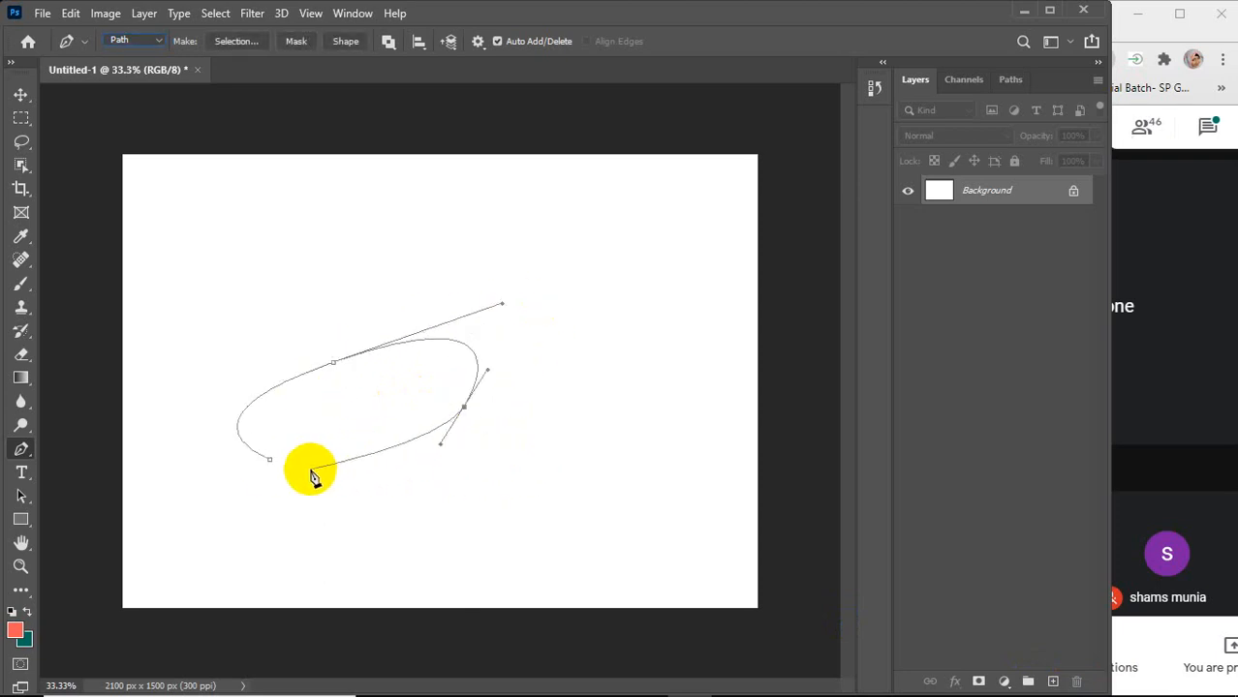
pyautogui.click(272, 461)
pyautogui.moveTo(272, 463); pyautogui.dragTo(101, 295)
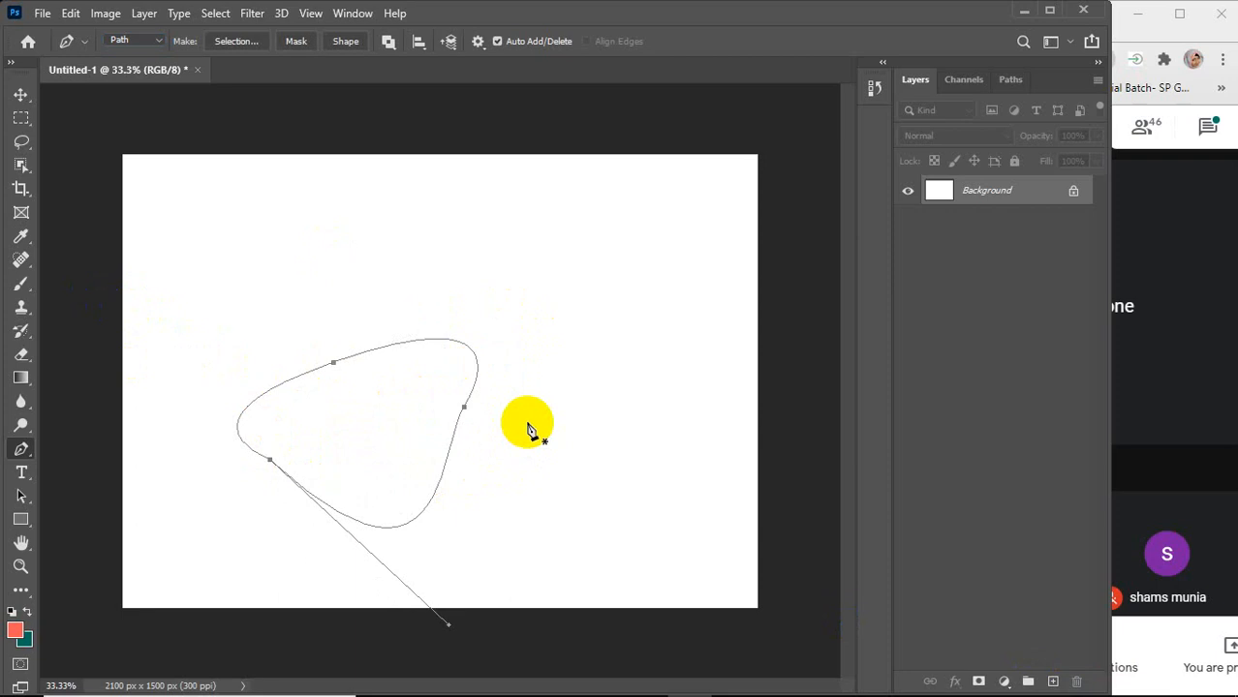
# Convert the closed path to a selection and try a foreground-colour fill on the Background layer, undoing only the fill
pyautogui.hotkey('ctrl', 'Return')
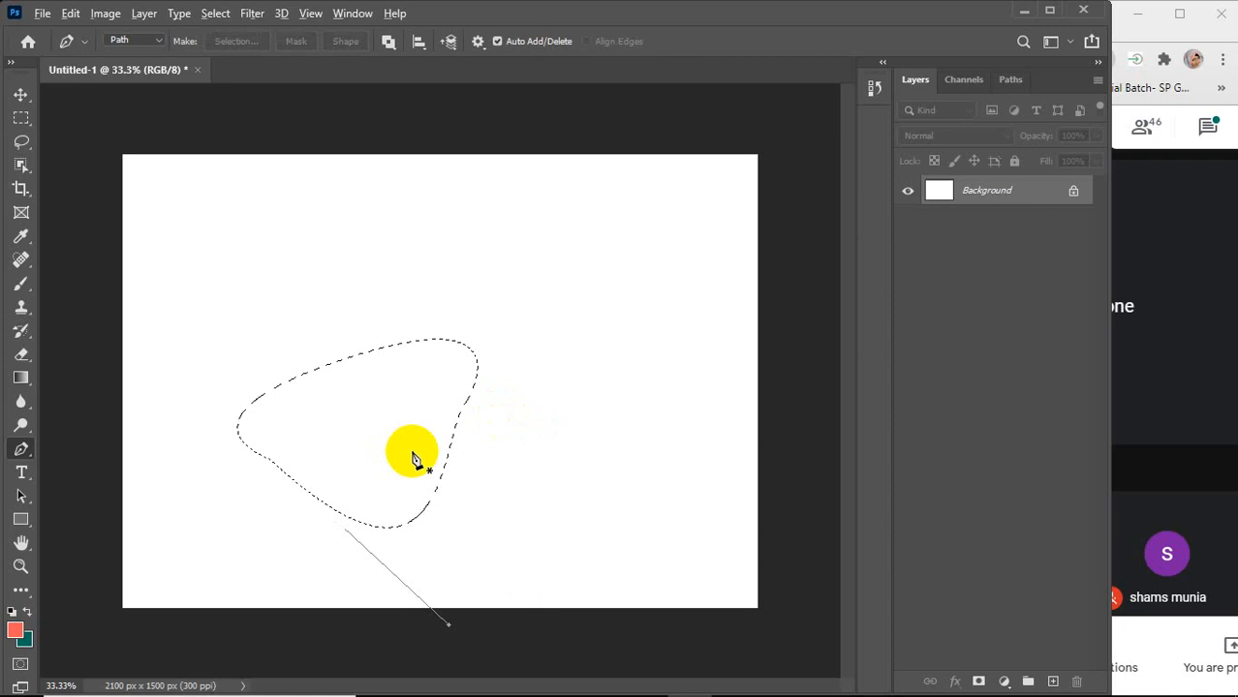
pyautogui.hotkey('alt', 'BackSpace')
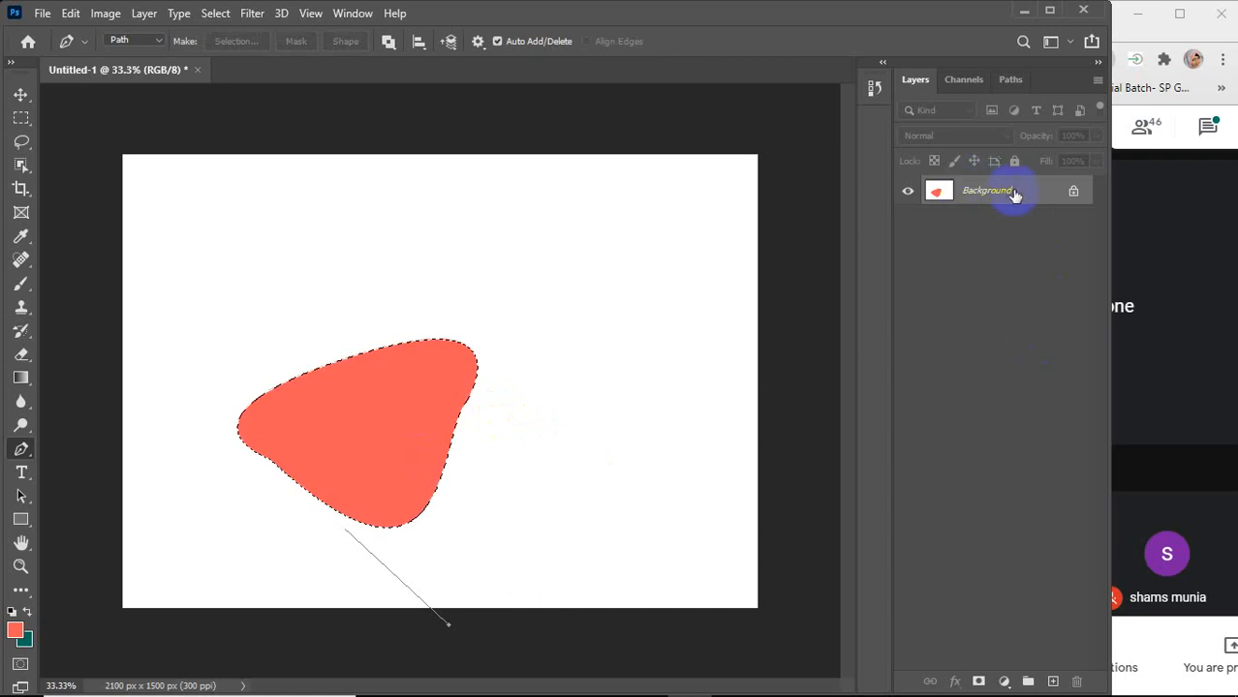
pyautogui.hotkey('ctrl', 'z')
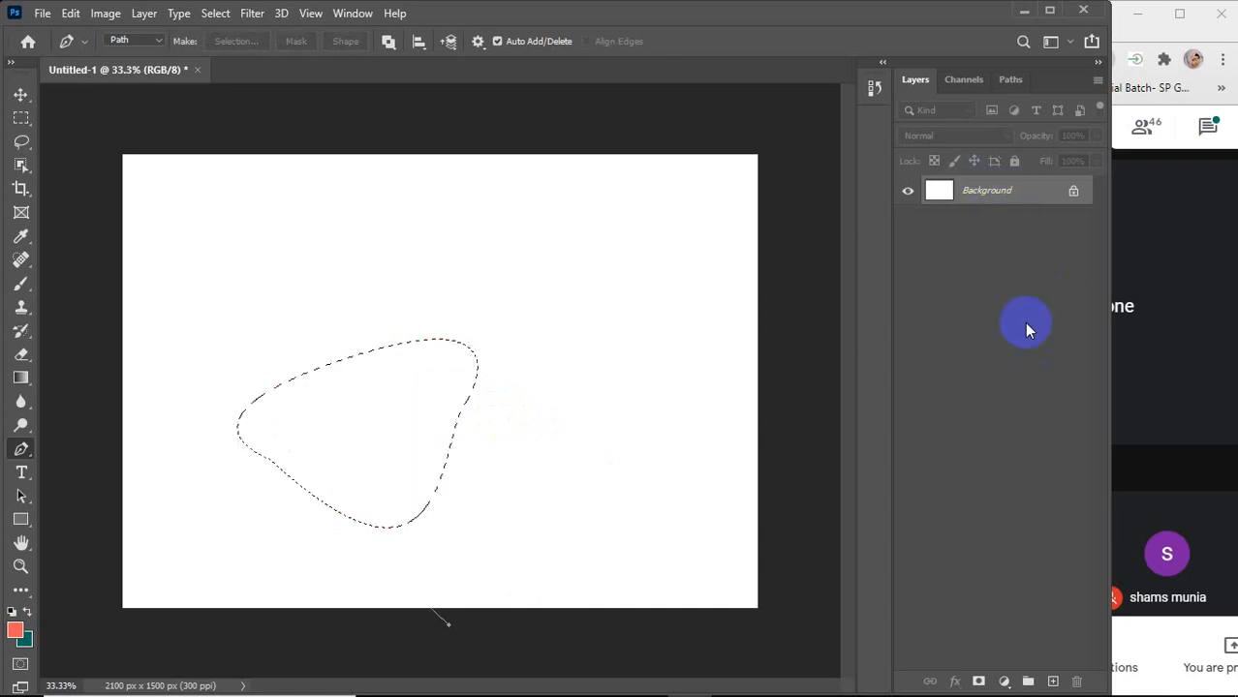
# Add a new layer, fill the selection on it with the teal background colour, and deselect
pyautogui.click(1053, 681)
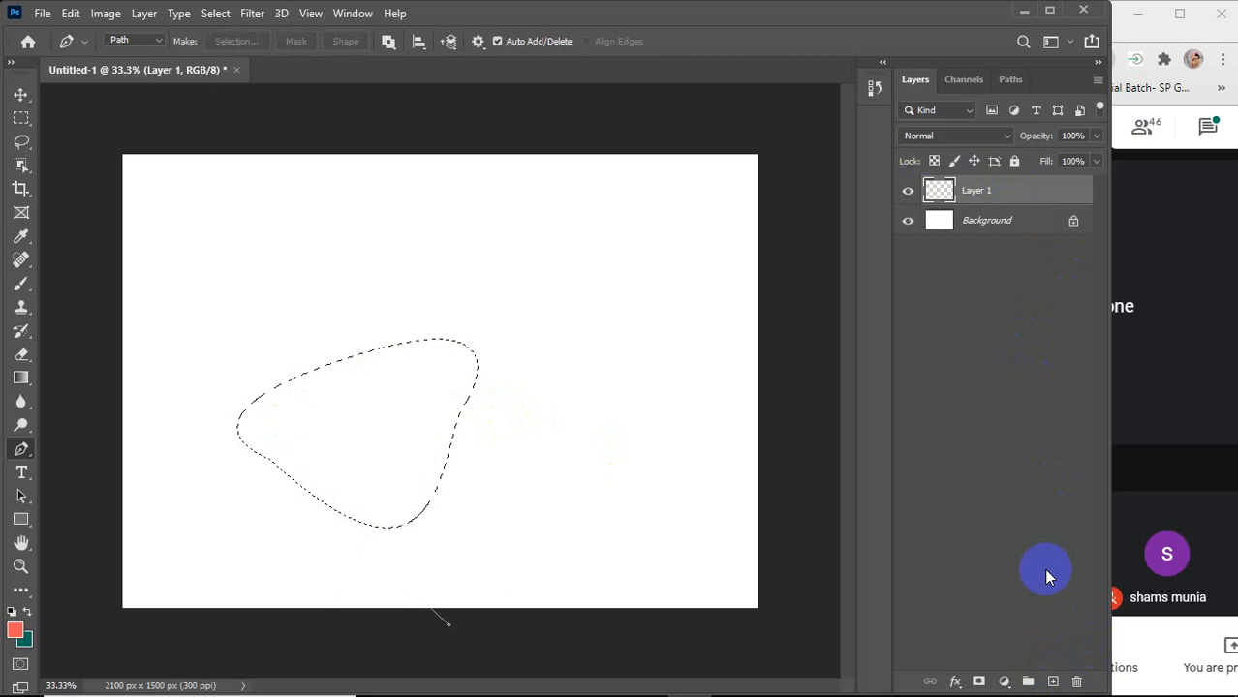
pyautogui.hotkey('ctrl', 'BackSpace')
pyautogui.hotkey('ctrl', 'd')
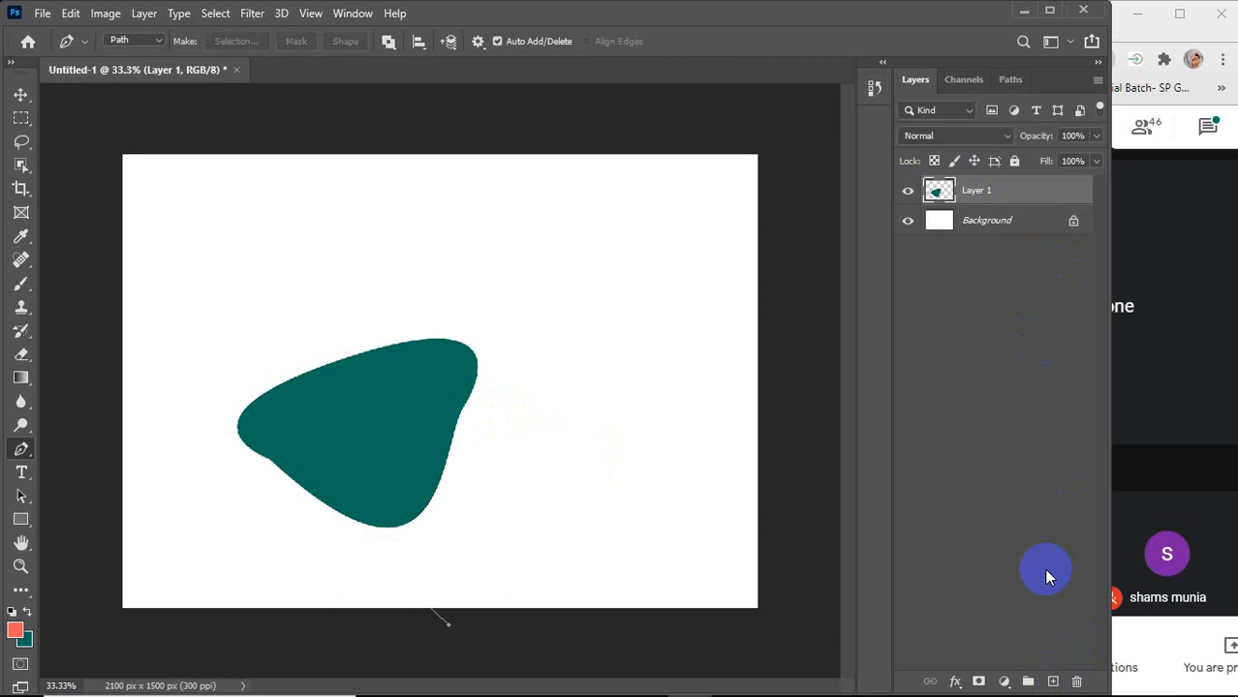
# Move the teal shape on the canvas with the Move Tool and delete its layer
pyautogui.press('v')
pyautogui.moveTo(436, 474); pyautogui.dragTo(489, 419)
pyautogui.press('Delete')
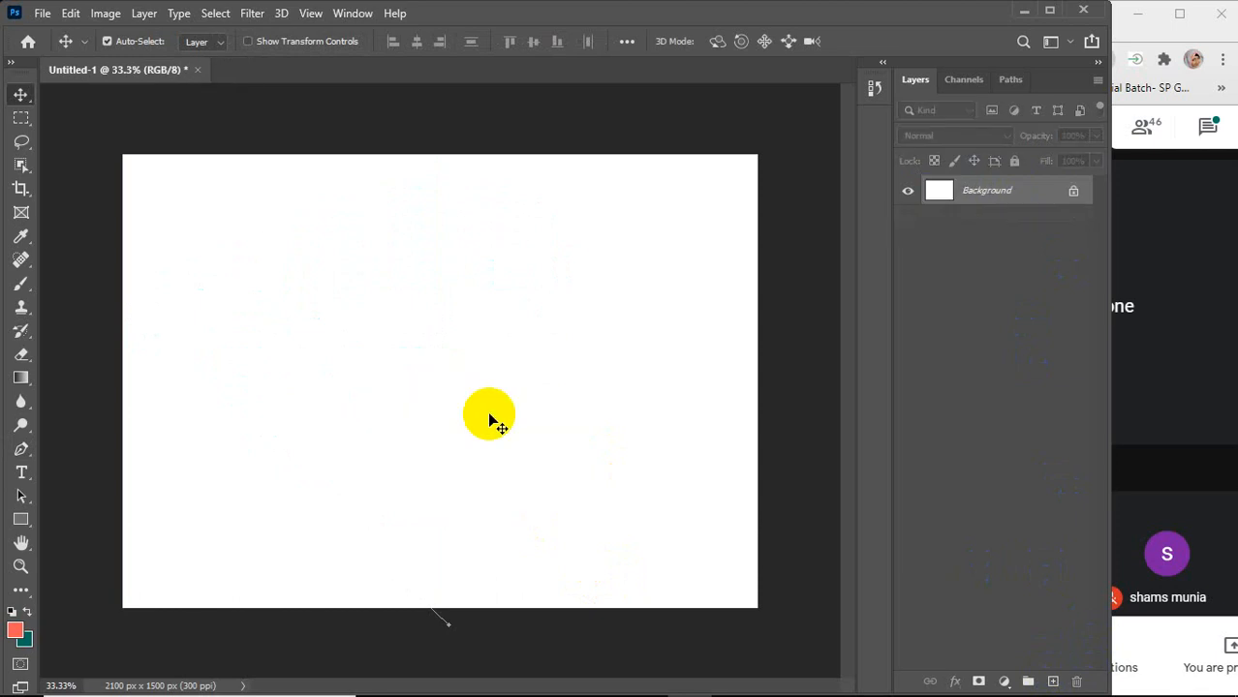
# Activate the Pen Tool and change its mode from Path to Shape
pyautogui.click(21, 450)
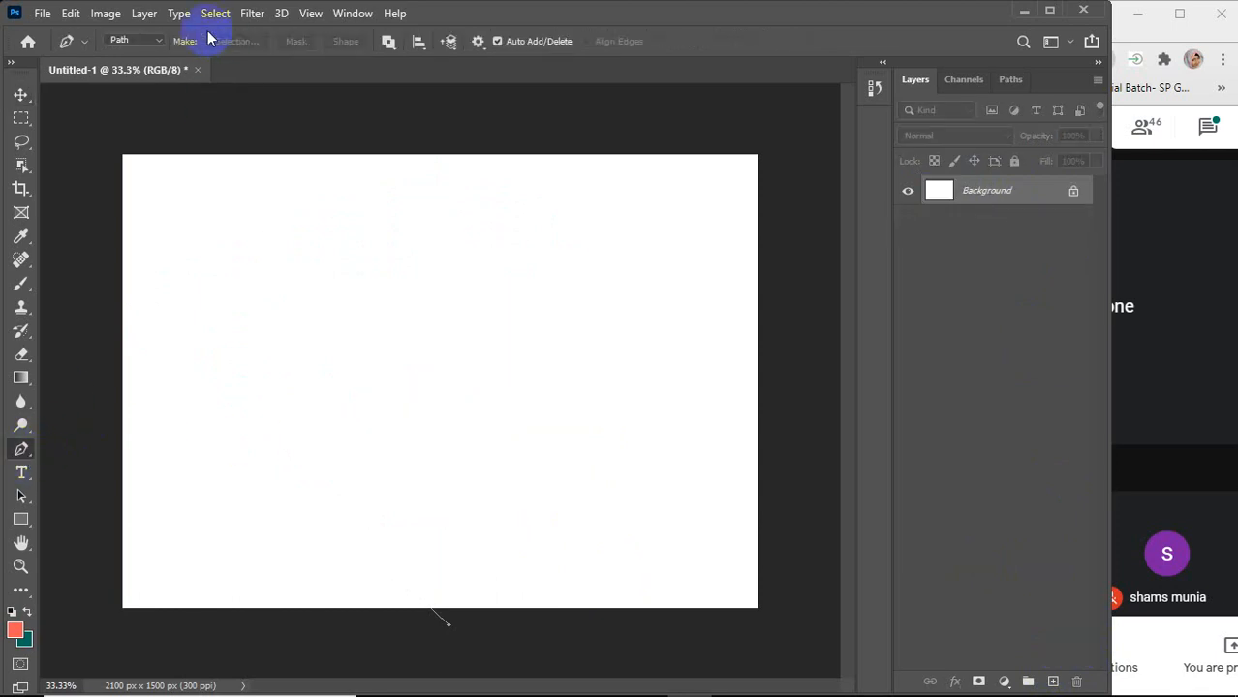
pyautogui.click(150, 40)
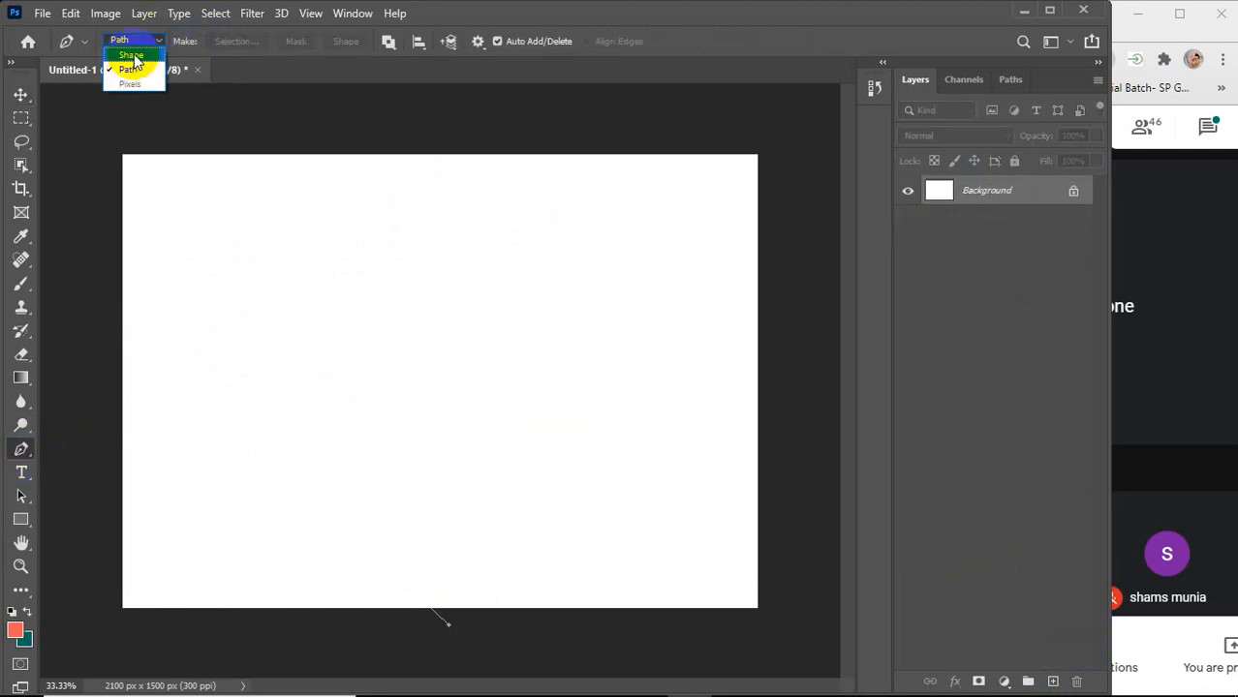
pyautogui.click(131, 56)
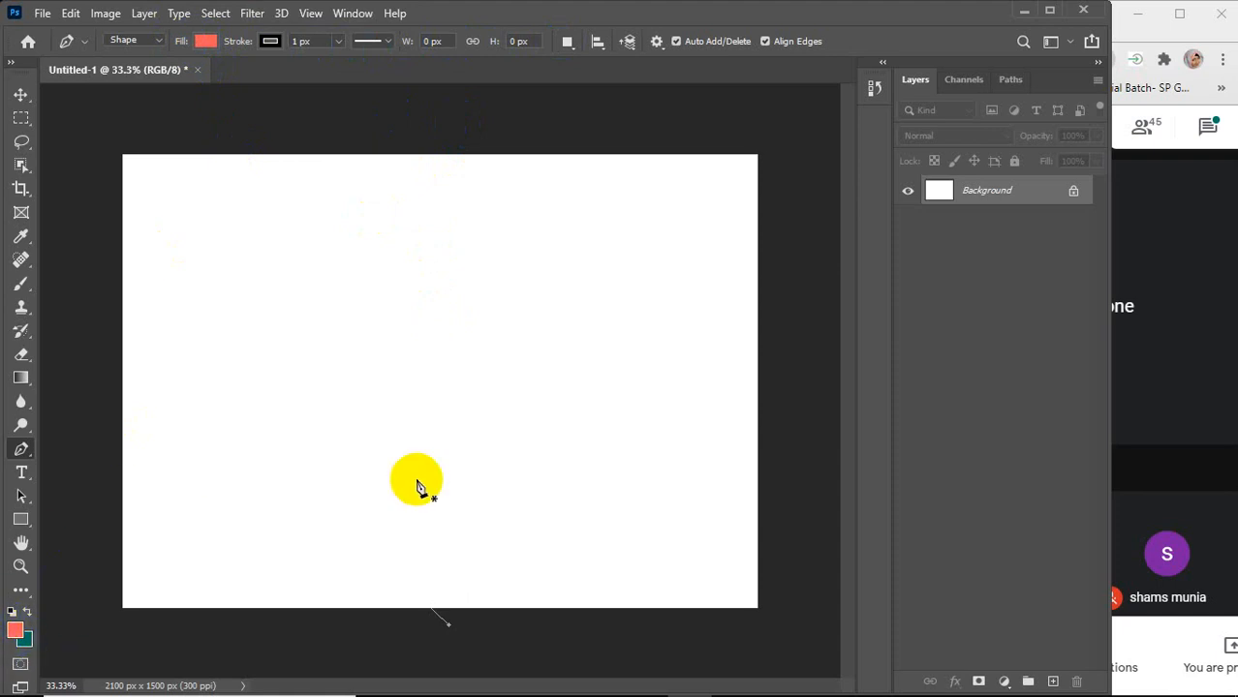
# Switch to Google Meet to check the meeting chat, close the chat, and return to Photoshop
pyautogui.click(1205, 128)
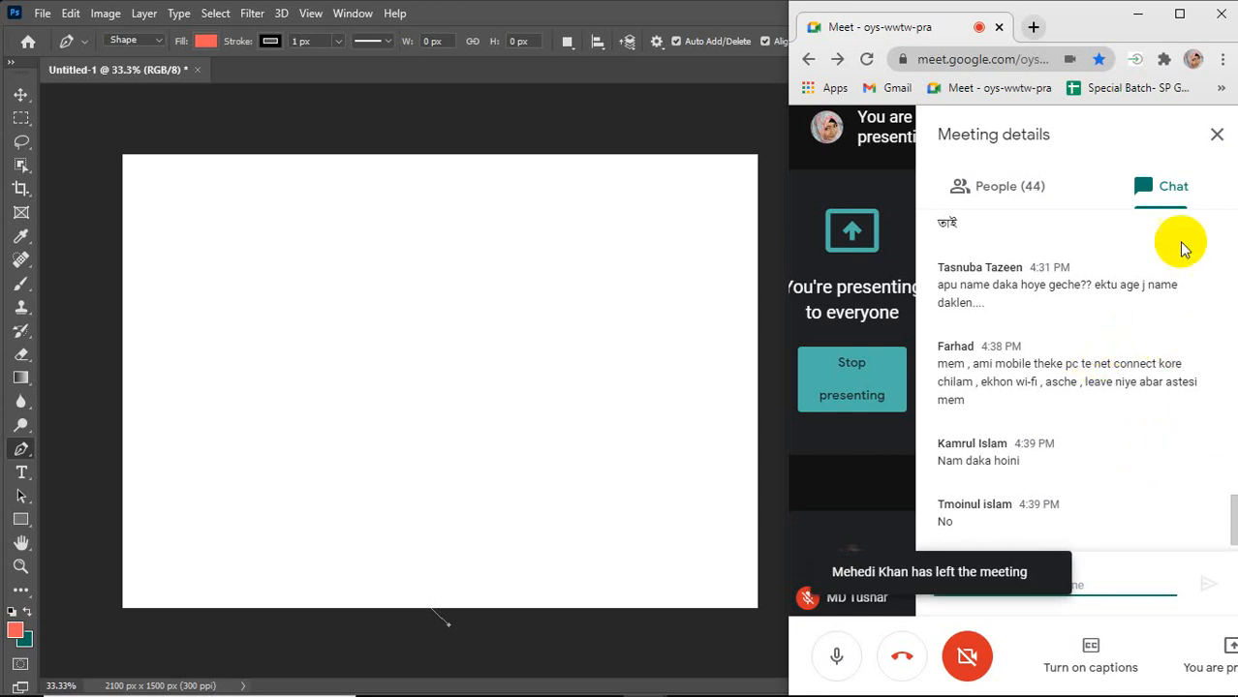
pyautogui.click(1218, 136)
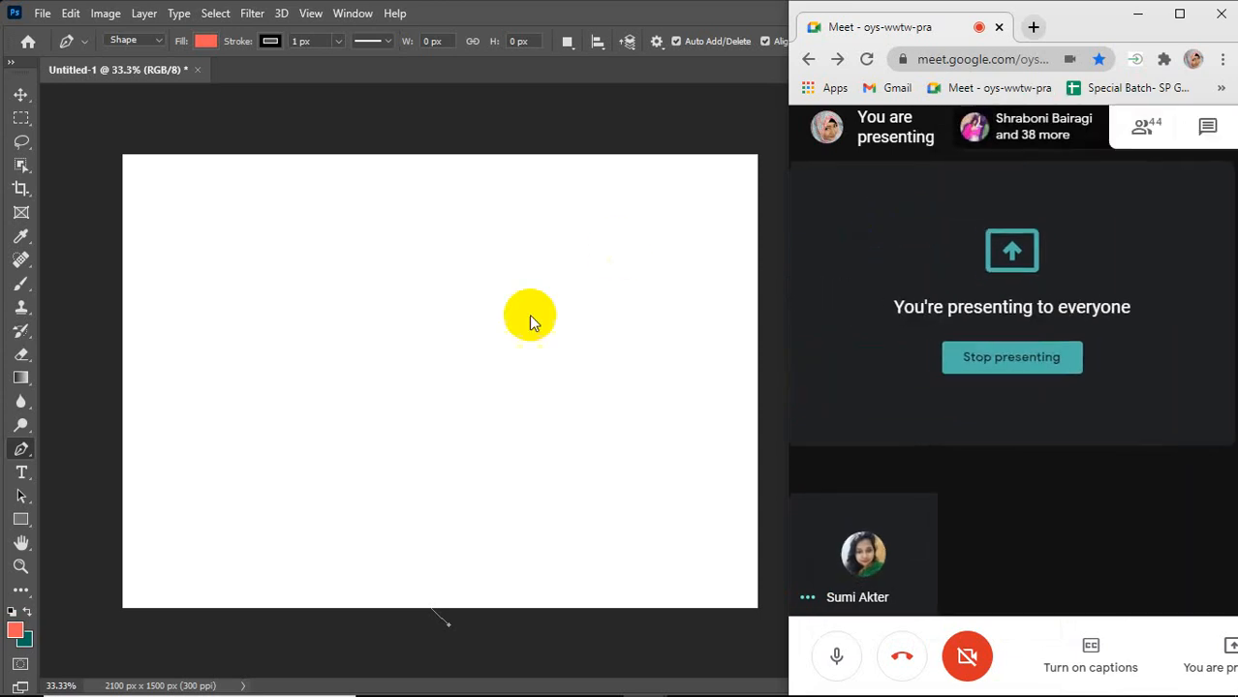
pyautogui.click(529, 314)
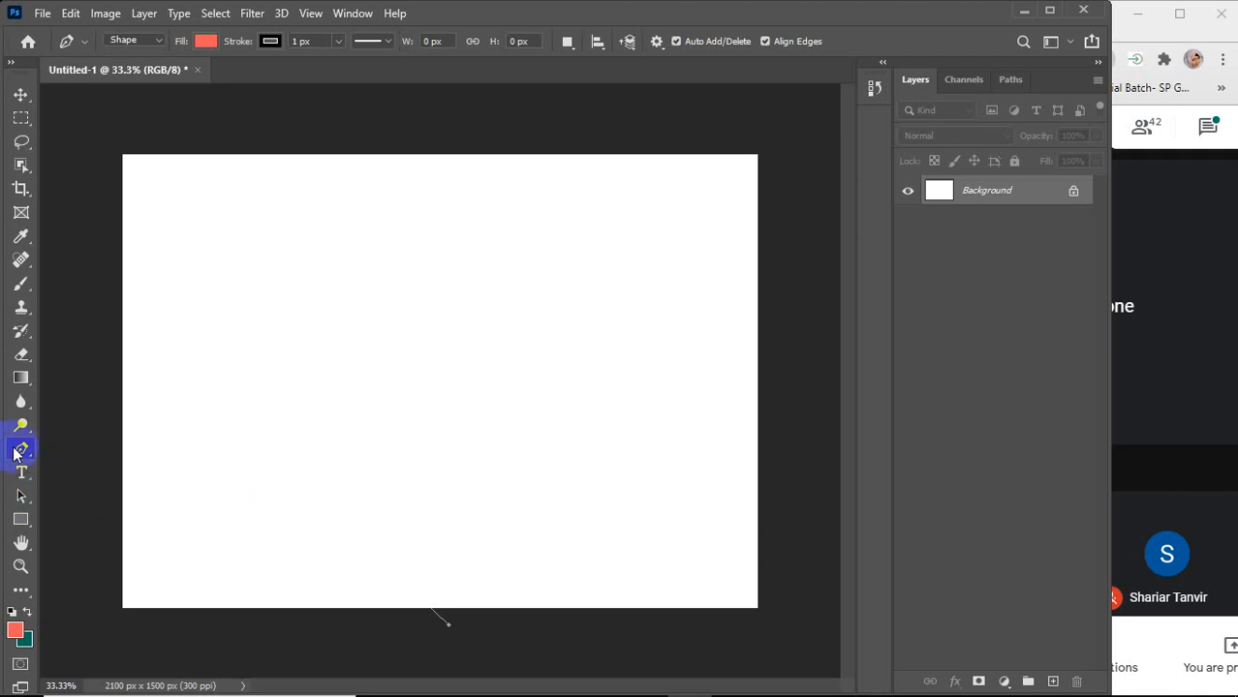
# Set the Pen Tool's shape fill to the stronger yellow from the recently used colours and open the stroke colour options
pyautogui.click(310, 408)
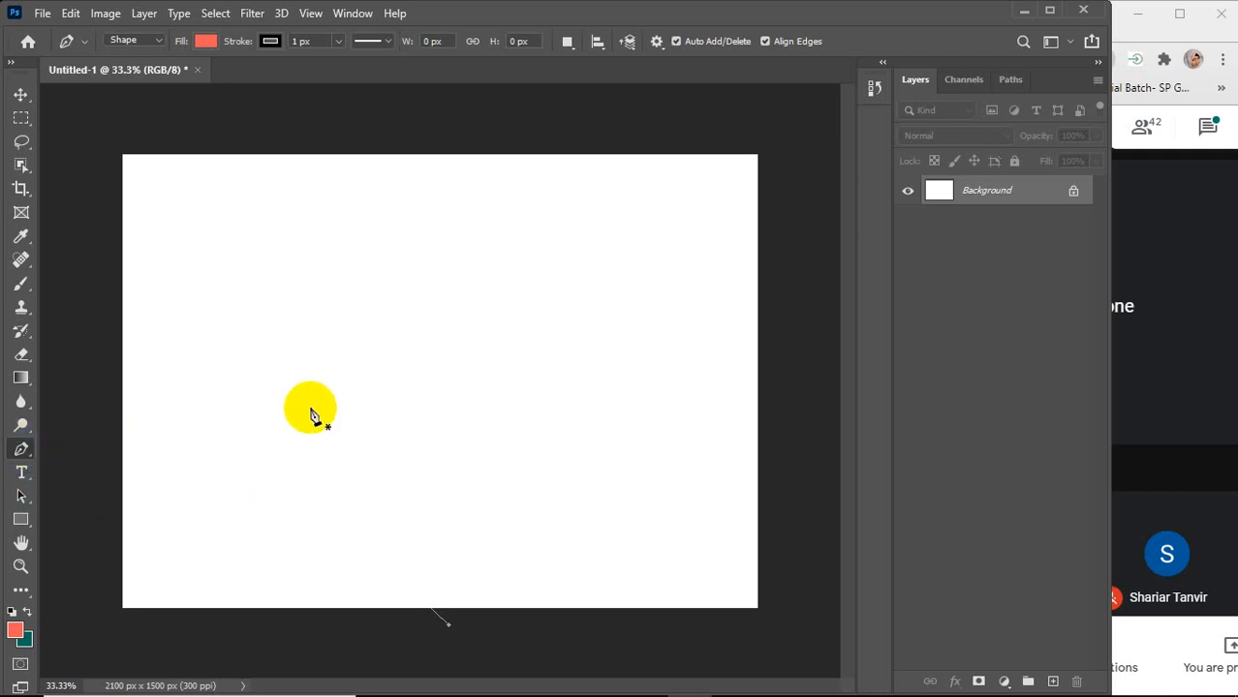
pyautogui.click(206, 42)
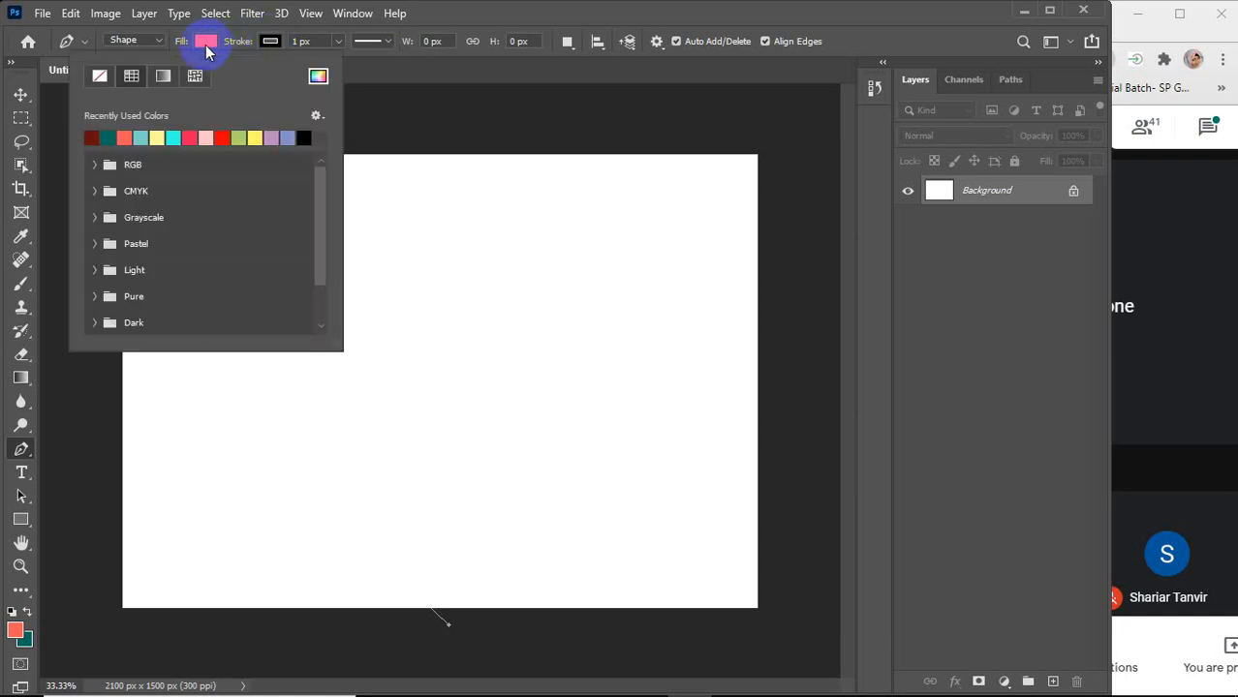
pyautogui.click(157, 138)
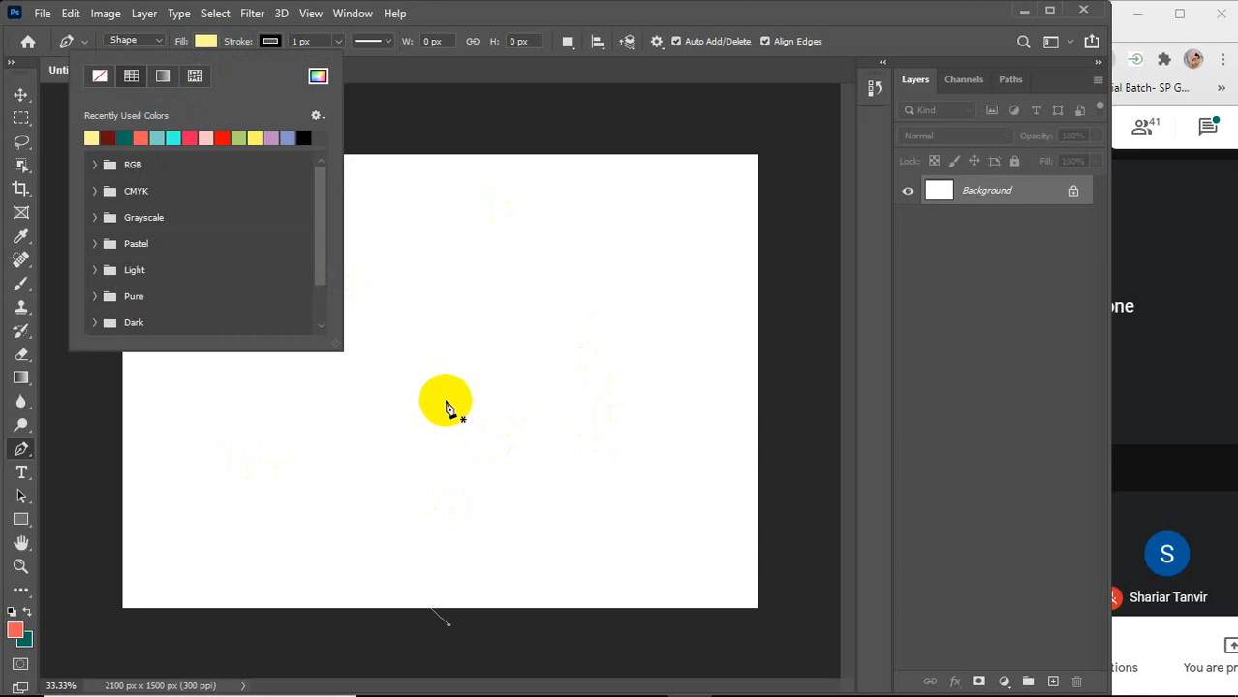
pyautogui.click(256, 138)
pyautogui.click(269, 42)
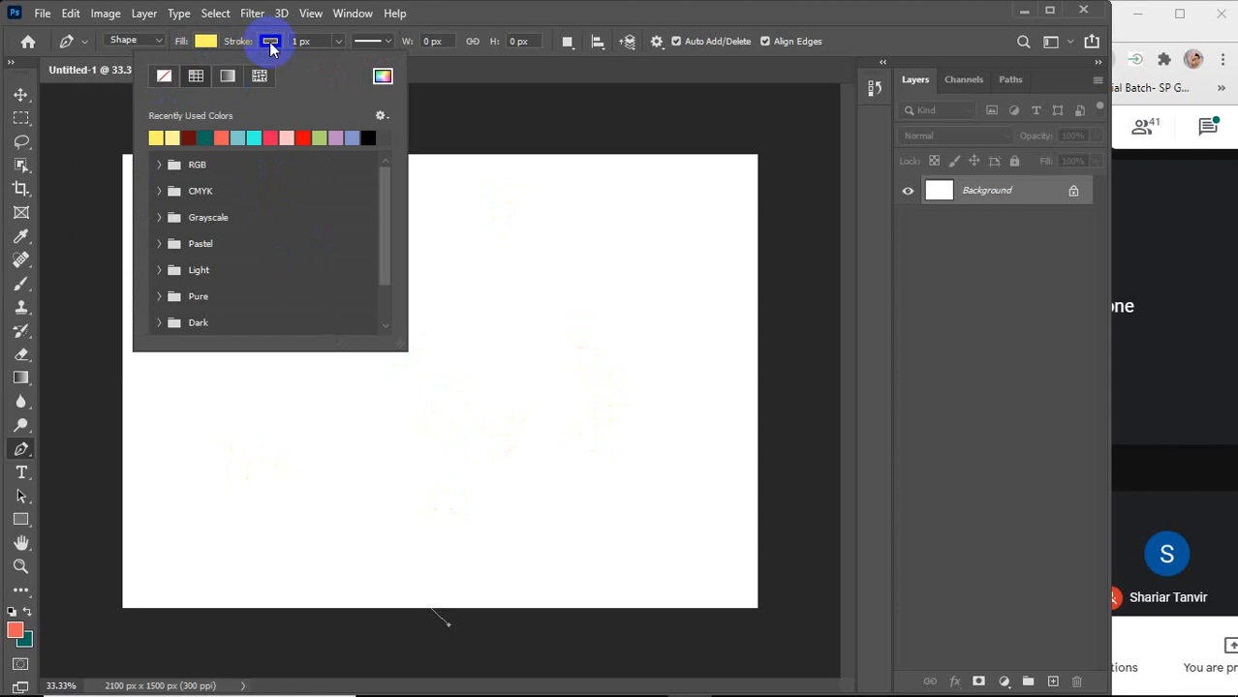
# Try the No Color option for the shape fill and restore the solid yellow fill
pyautogui.click(202, 41)
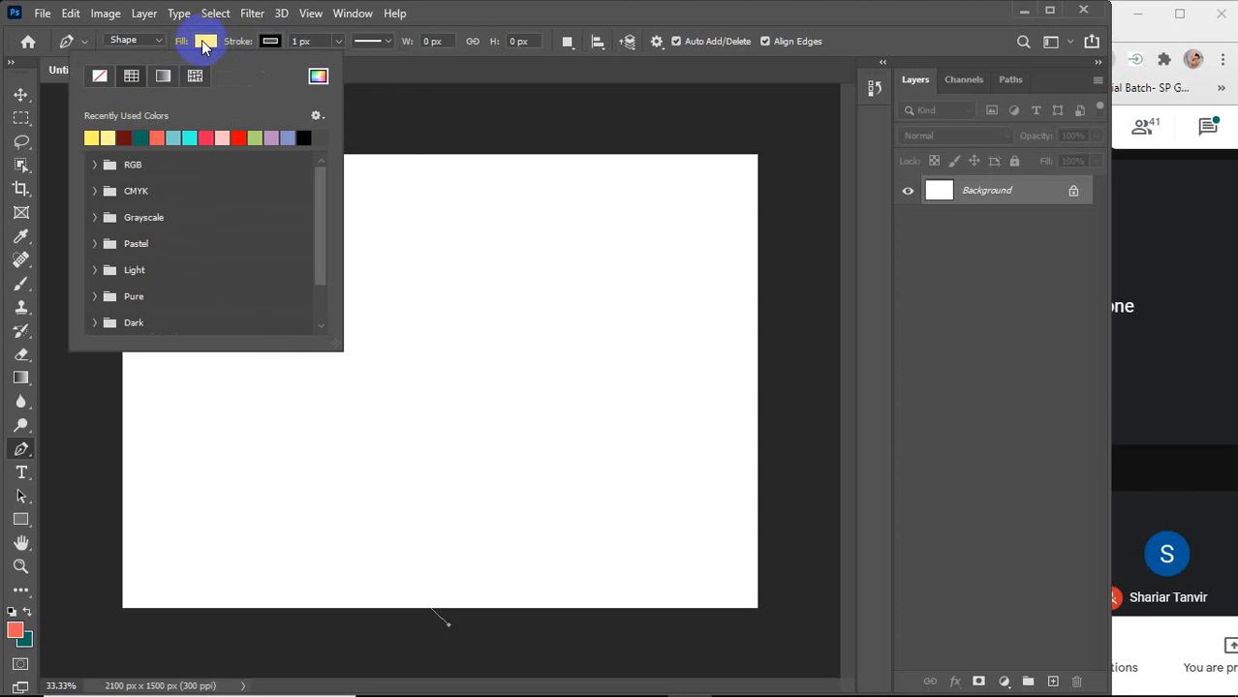
pyautogui.click(100, 80)
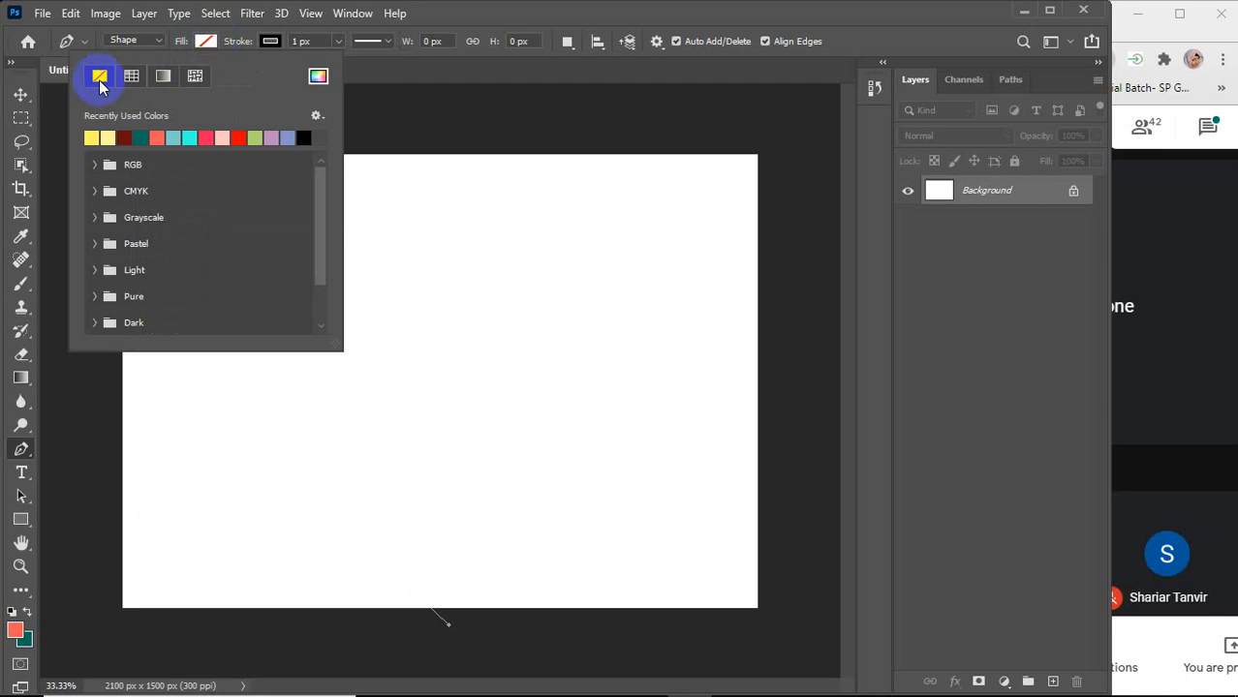
pyautogui.click(98, 75)
pyautogui.click(130, 78)
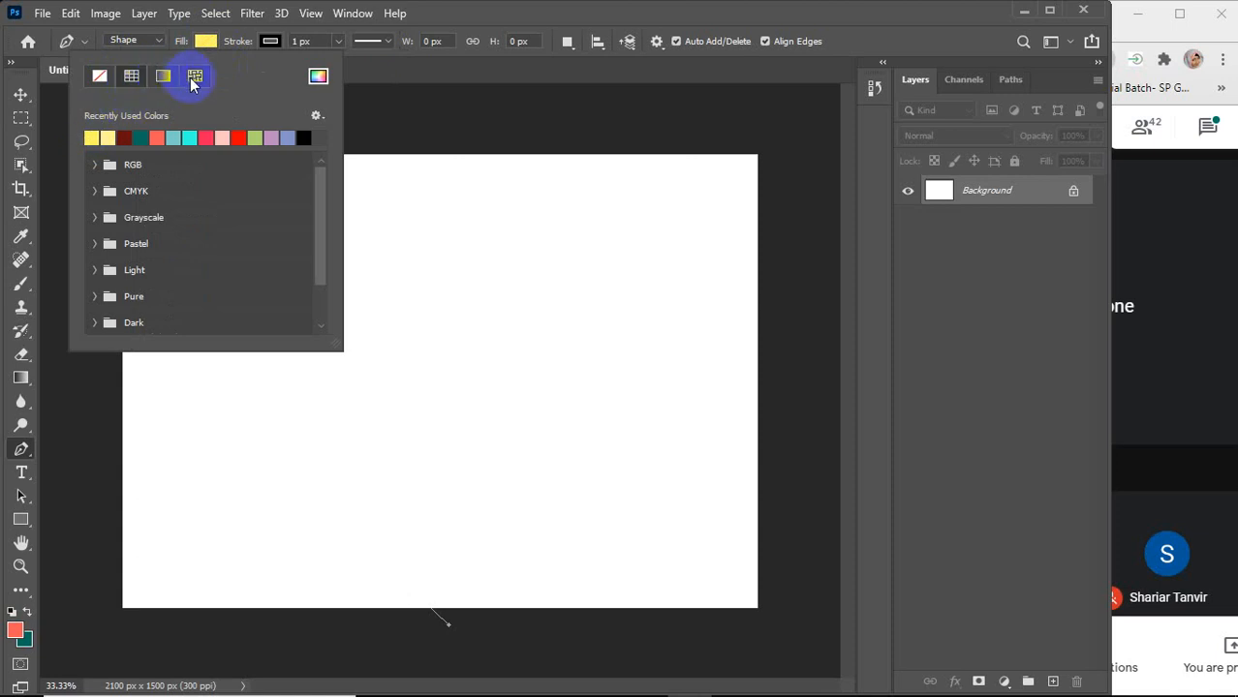
# Try the pattern and No Color fill types, reapply yellow from the recently used colours, and view the stroke colour options
pyautogui.click(192, 84)
pyautogui.click(100, 83)
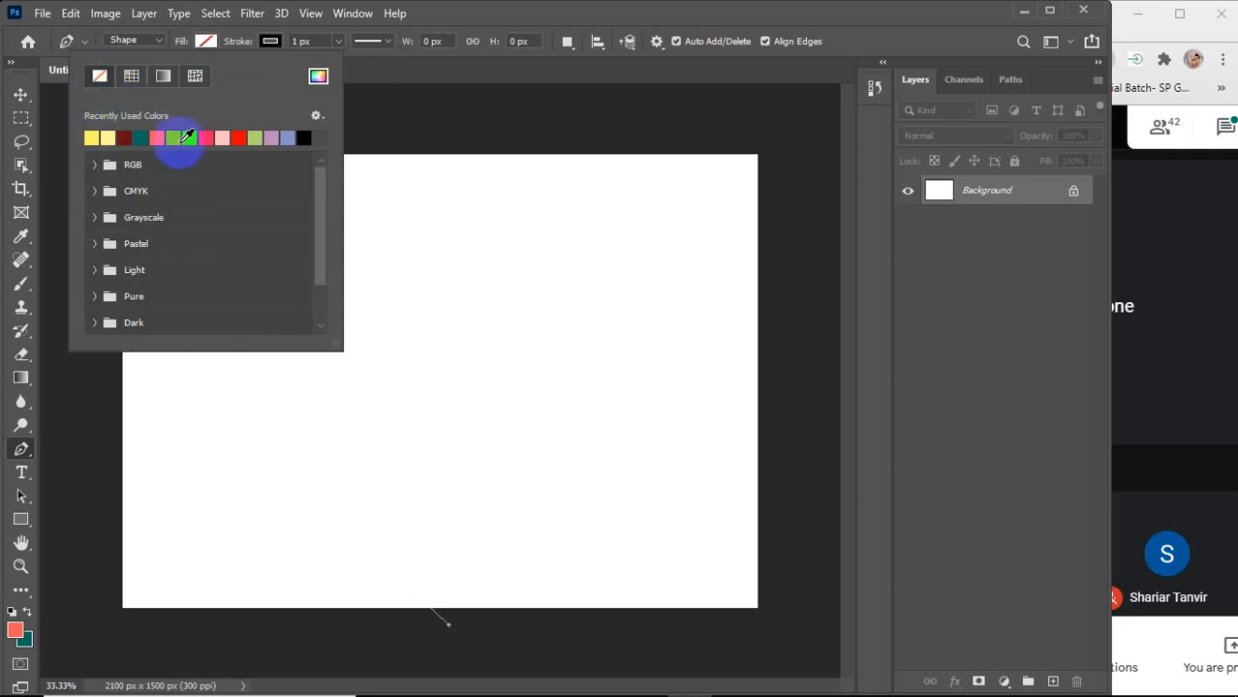
pyautogui.click(101, 137)
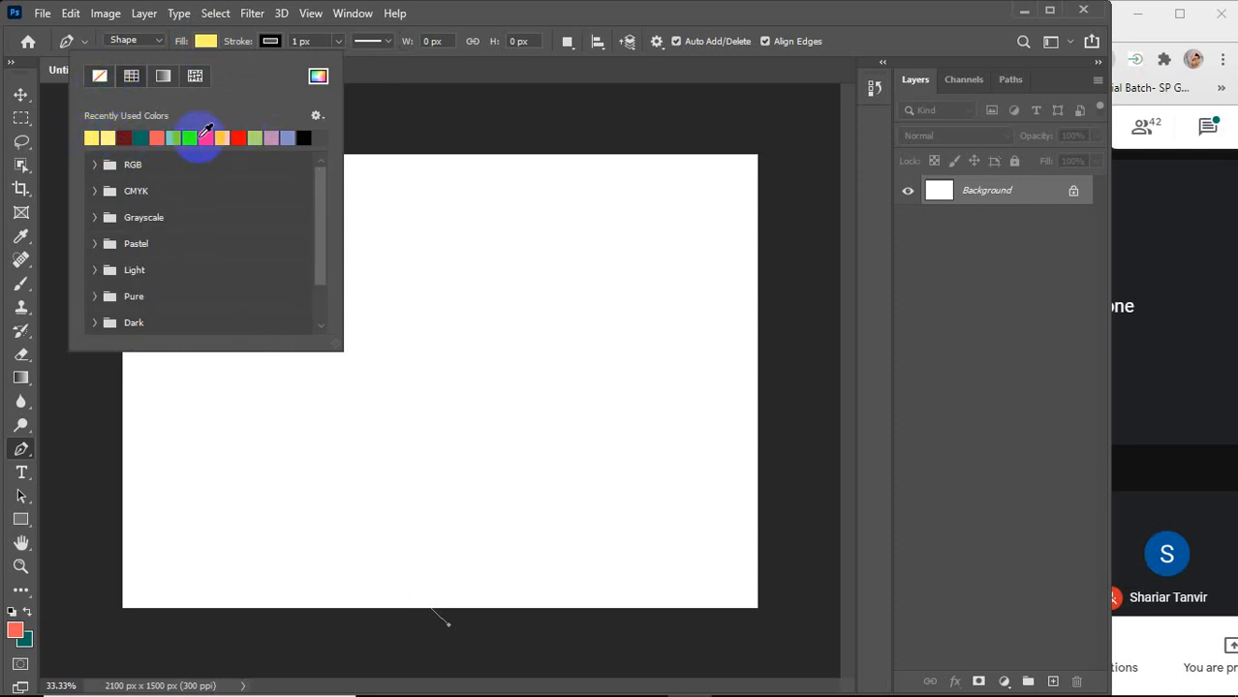
pyautogui.click(261, 44)
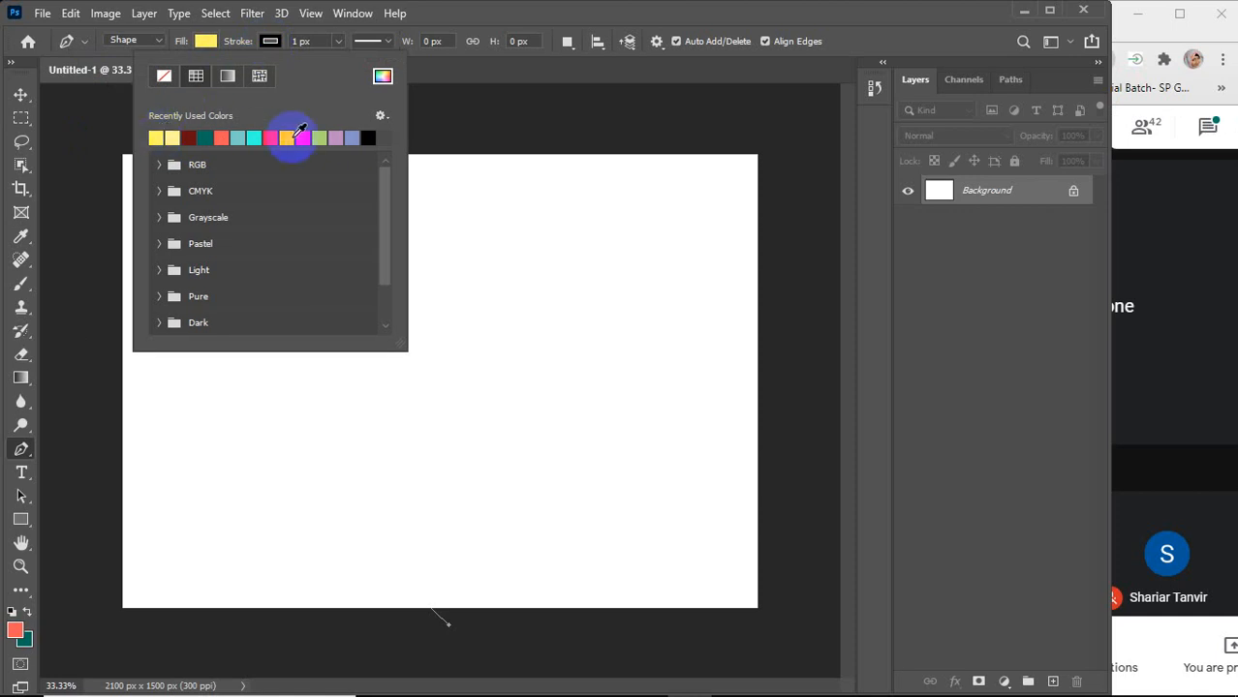
pyautogui.click(145, 44)
pyautogui.click(143, 49)
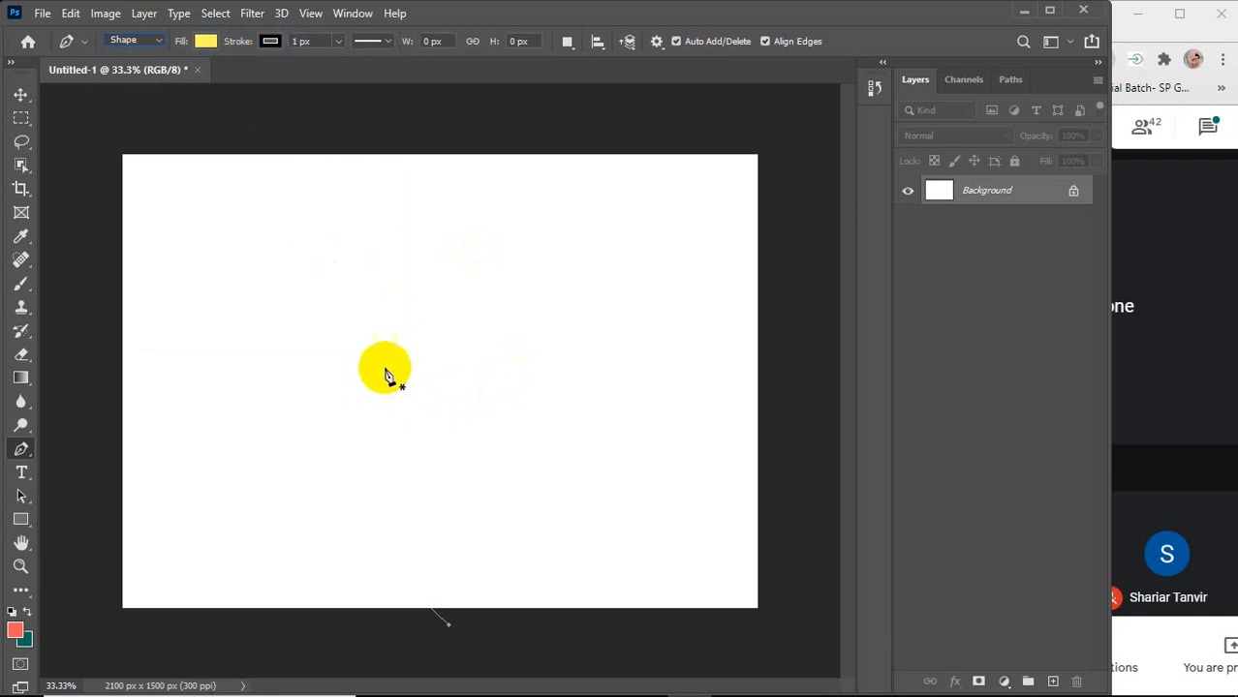
# Draw a three-lobed yellow shape of curved segments, about 1007 by 779 px, in the middle of the canvas with the Pen Tool
pyautogui.click(373, 381)
pyautogui.moveTo(355, 287); pyautogui.dragTo(436, 244)
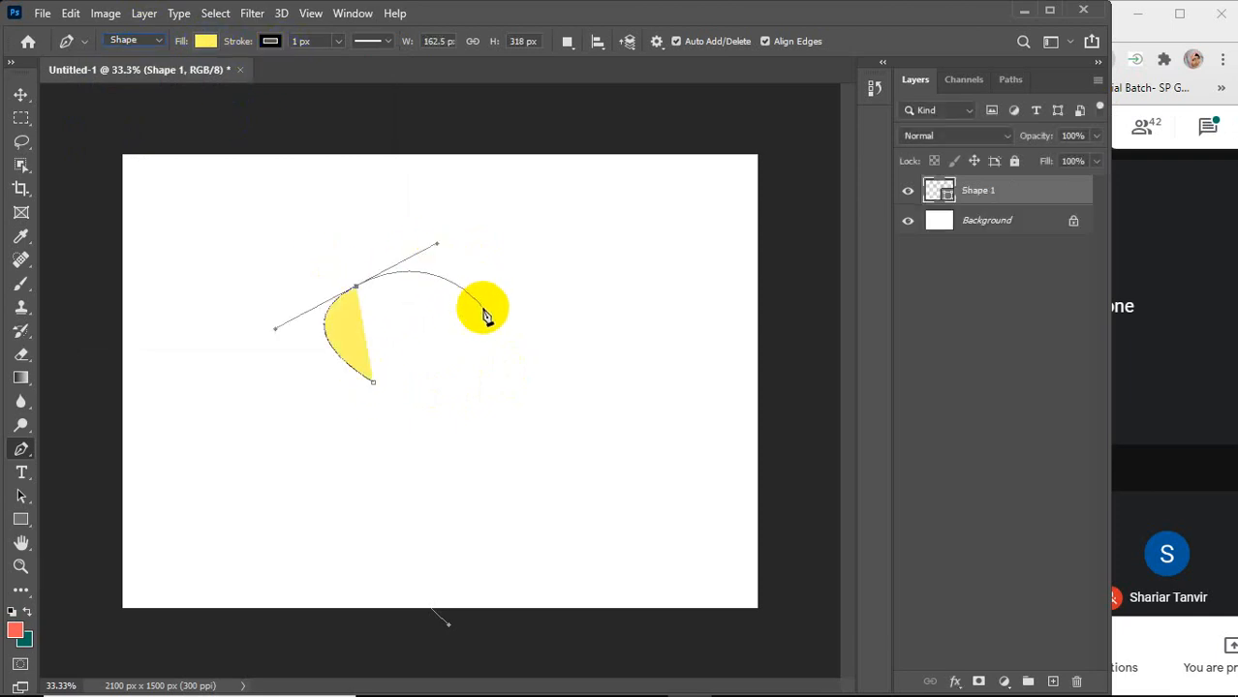
pyautogui.moveTo(483, 308); pyautogui.dragTo(442, 388)
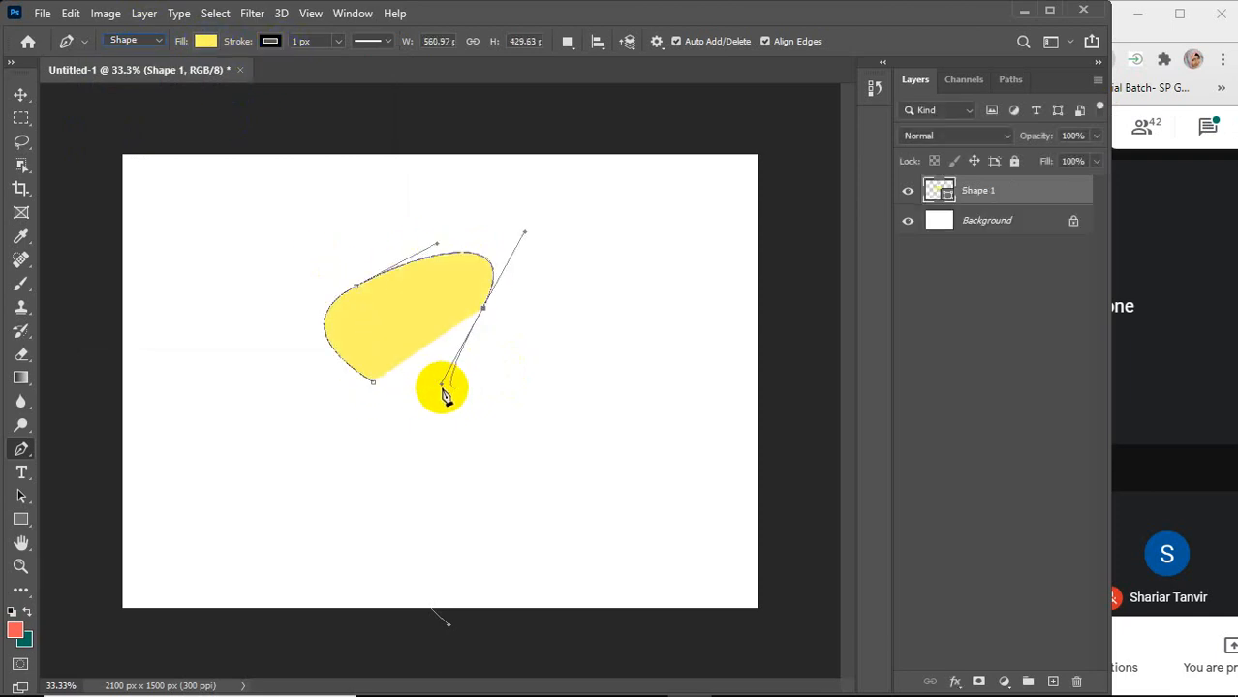
pyautogui.click(451, 386)
pyautogui.moveTo(586, 344); pyautogui.dragTo(700, 386)
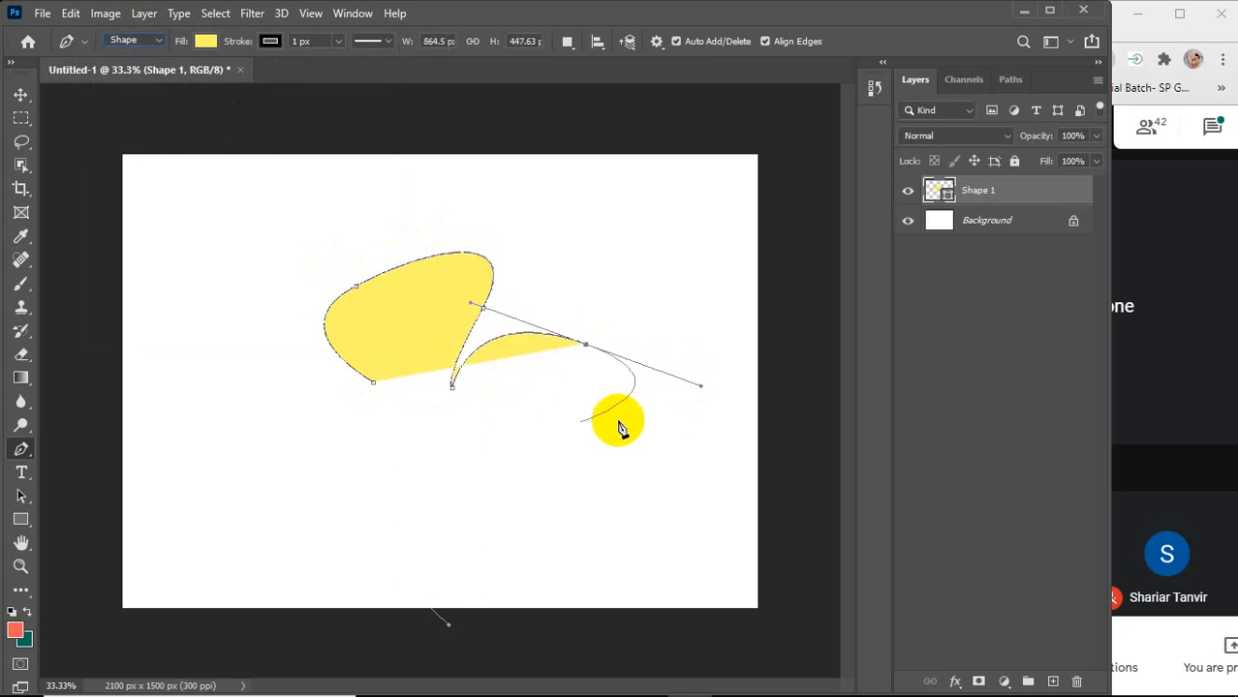
pyautogui.moveTo(465, 424); pyautogui.dragTo(372, 398)
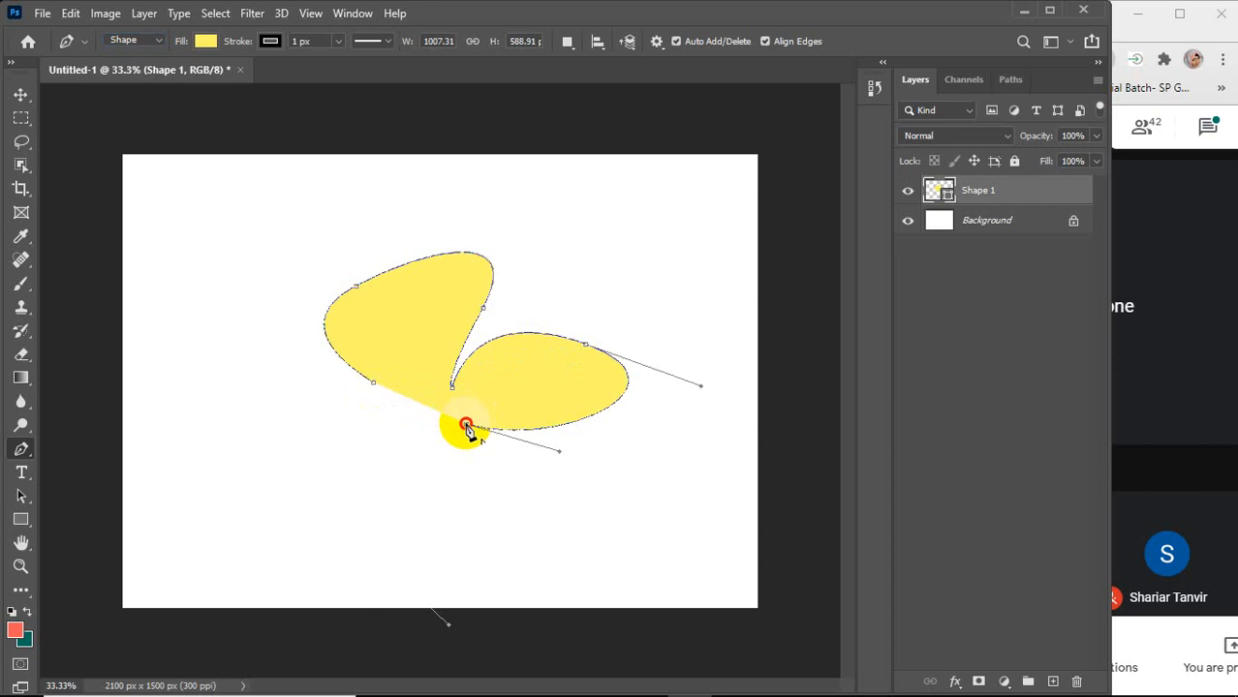
pyautogui.moveTo(484, 483); pyautogui.dragTo(385, 492)
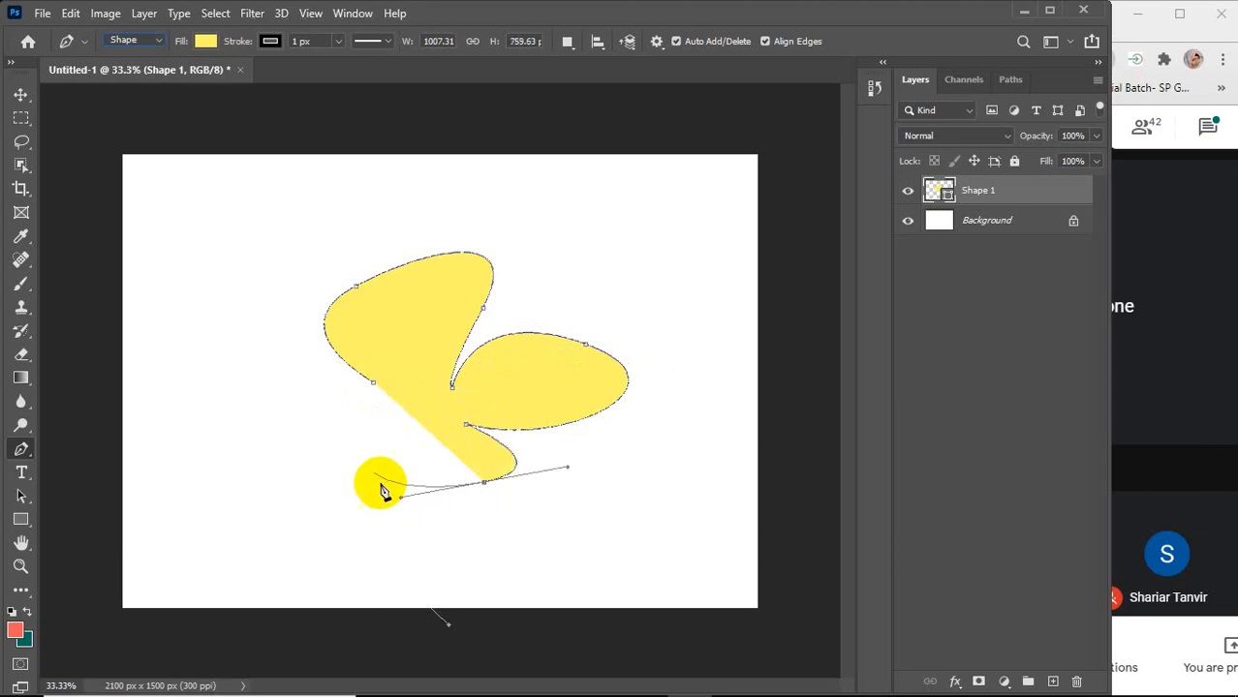
pyautogui.moveTo(395, 402); pyautogui.dragTo(484, 318)
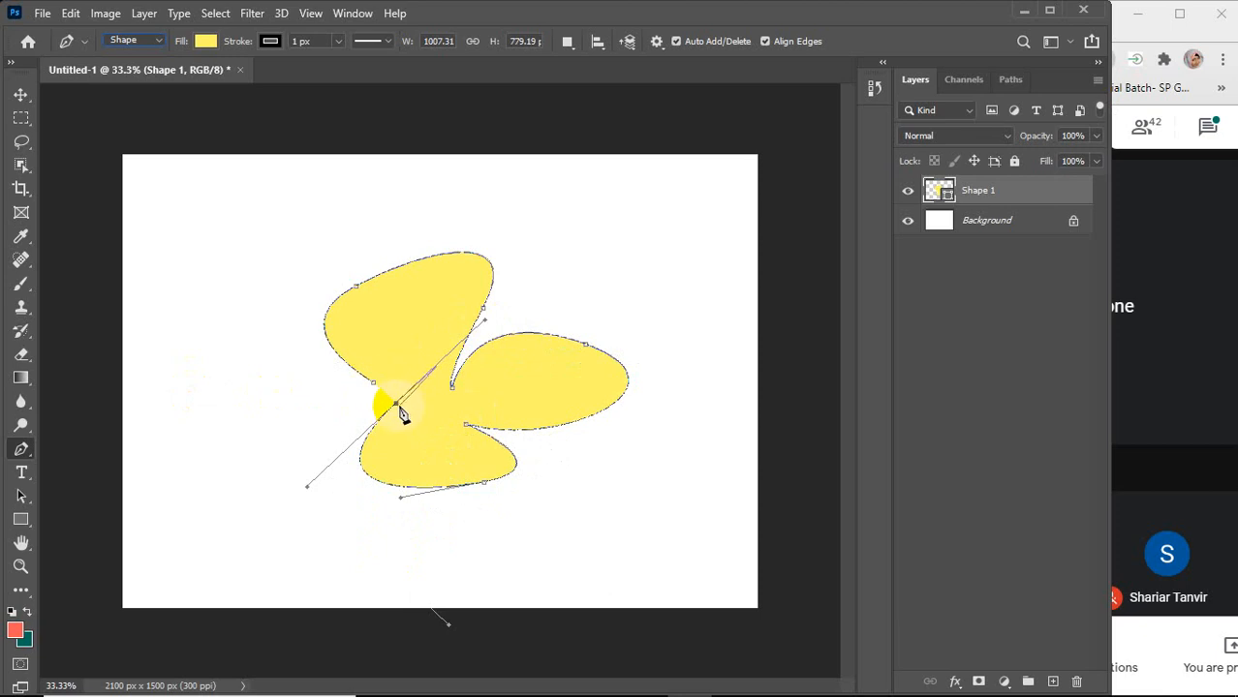
pyautogui.click(395, 403)
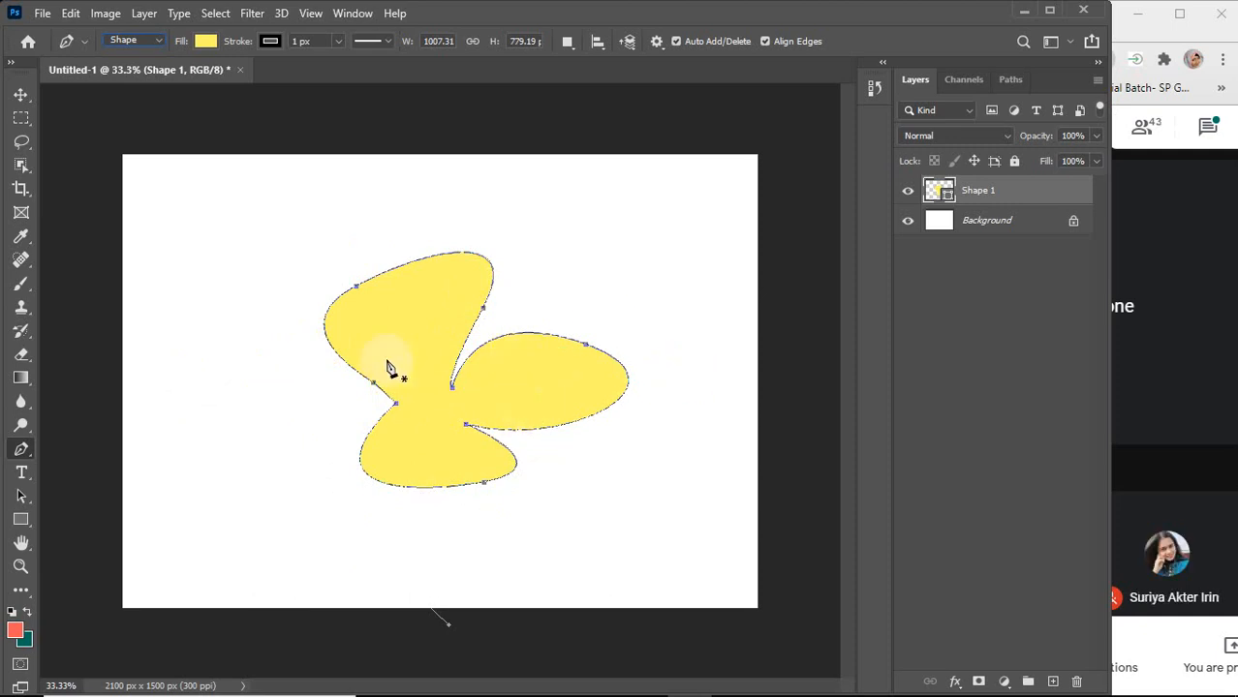
# Move the three-lobed yellow shape to the left half of the canvas, about midway down
pyautogui.click(20, 94)
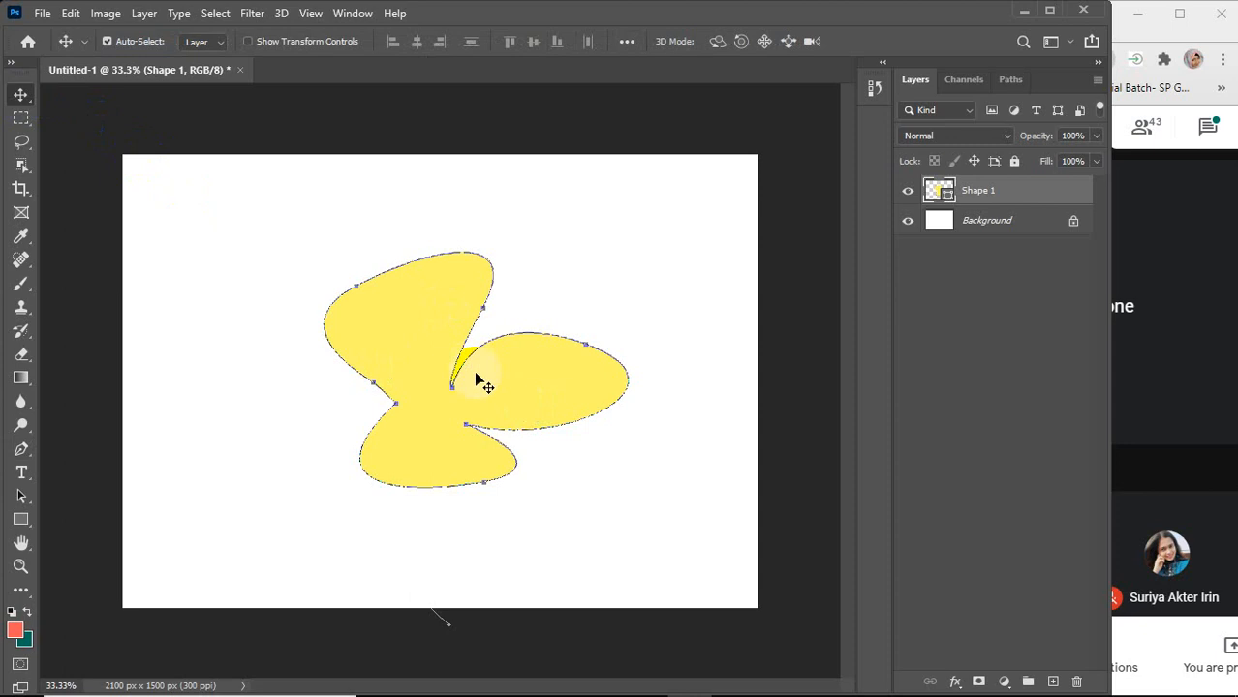
pyautogui.moveTo(475, 380); pyautogui.dragTo(318, 312)
pyautogui.click(491, 438)
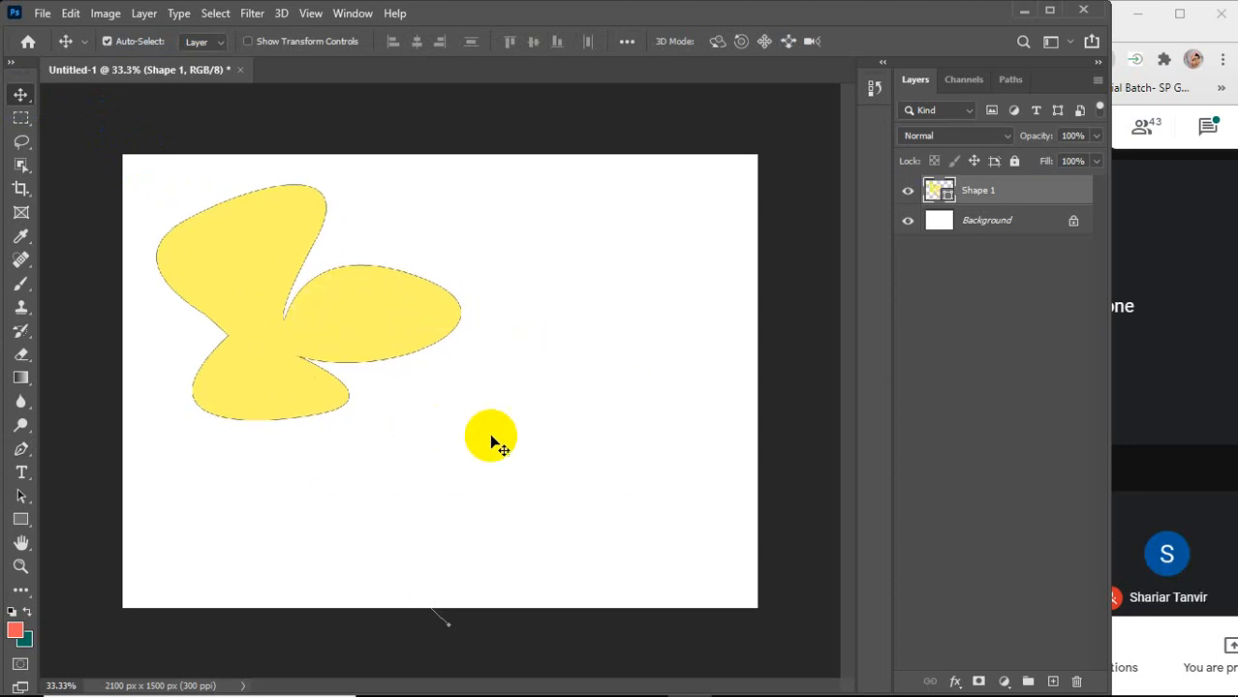
pyautogui.click(959, 192)
pyautogui.moveTo(305, 351); pyautogui.dragTo(261, 424)
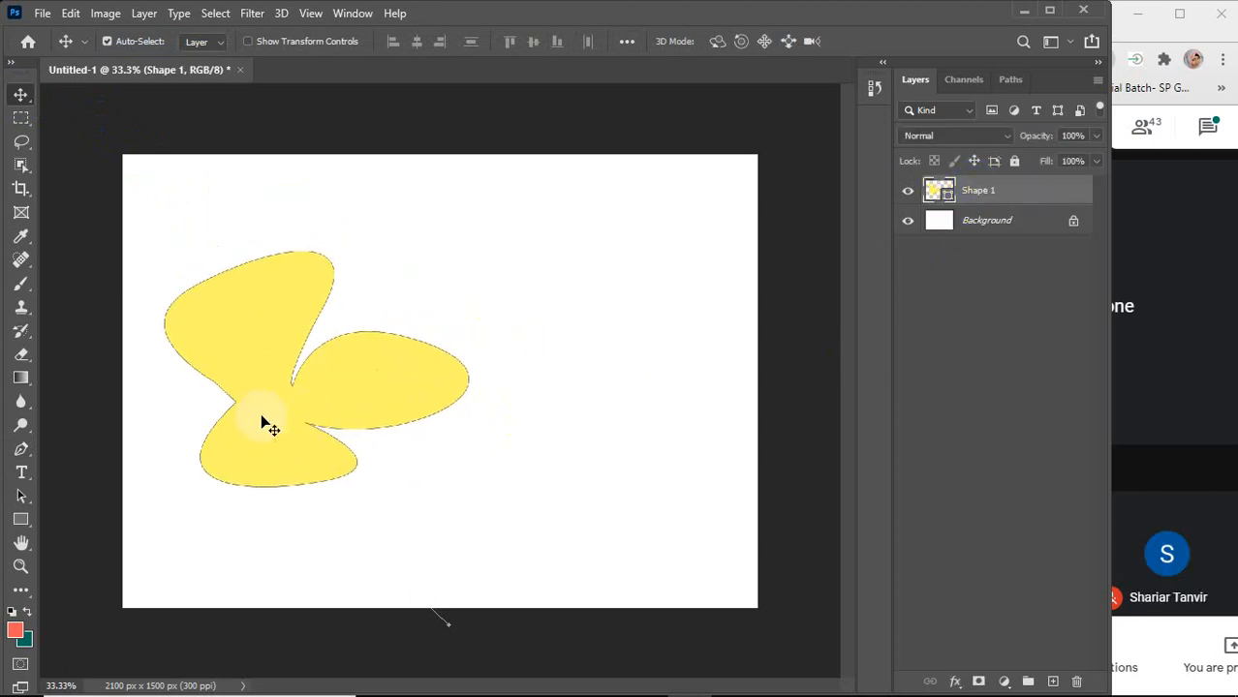
# Draw a second, open three-lobed shape of curved segments, about 868 by 713 px, to the right of the first with the Pen Tool
pyautogui.press('p')
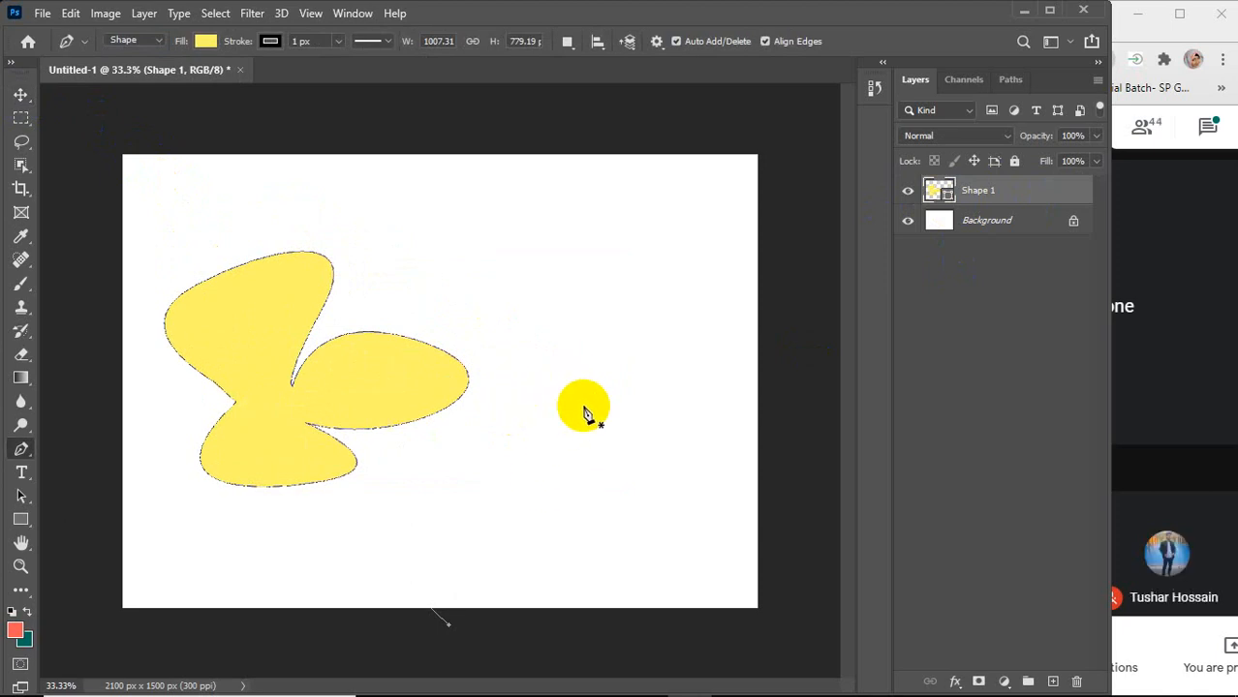
pyautogui.moveTo(562, 385); pyautogui.dragTo(577, 407)
pyautogui.moveTo(521, 294); pyautogui.dragTo(567, 261)
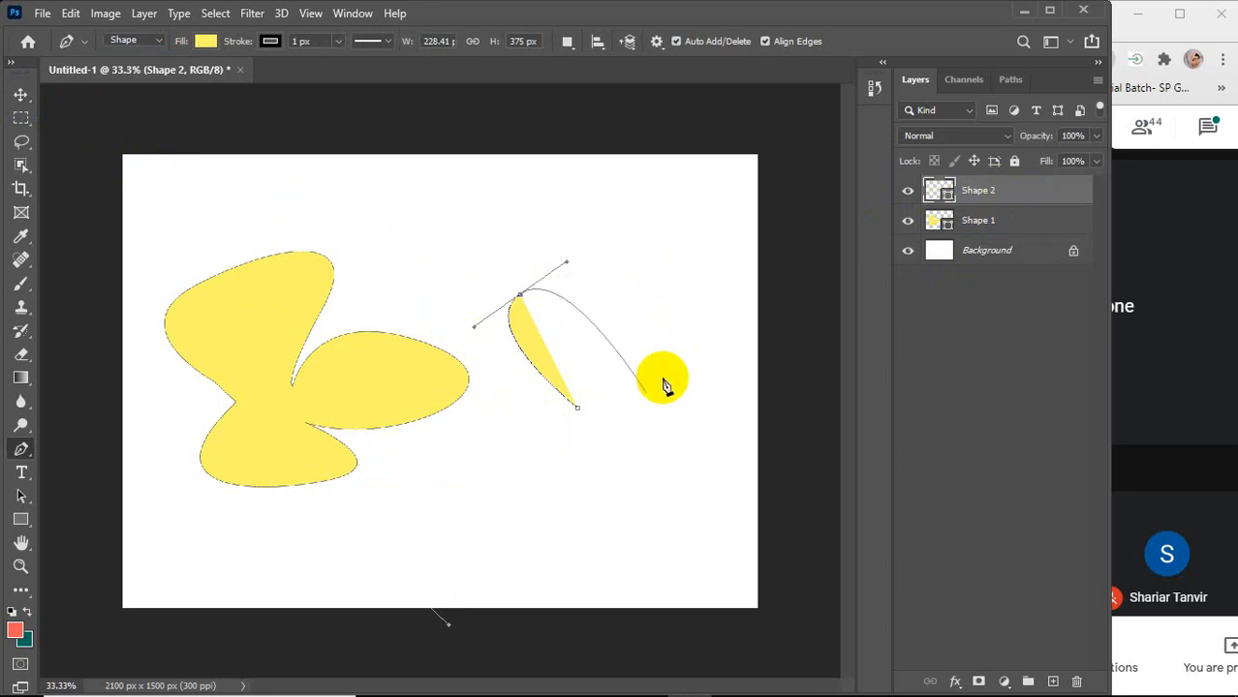
pyautogui.moveTo(635, 398); pyautogui.dragTo(539, 547)
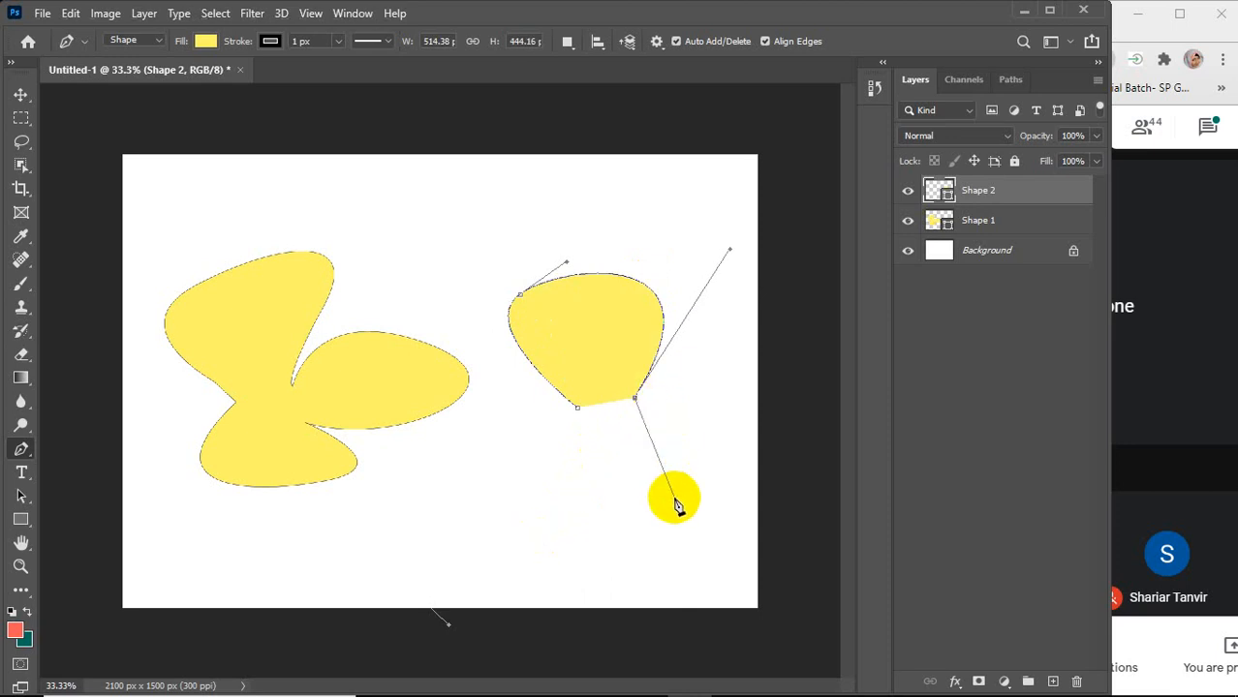
pyautogui.moveTo(682, 487); pyautogui.dragTo(540, 487)
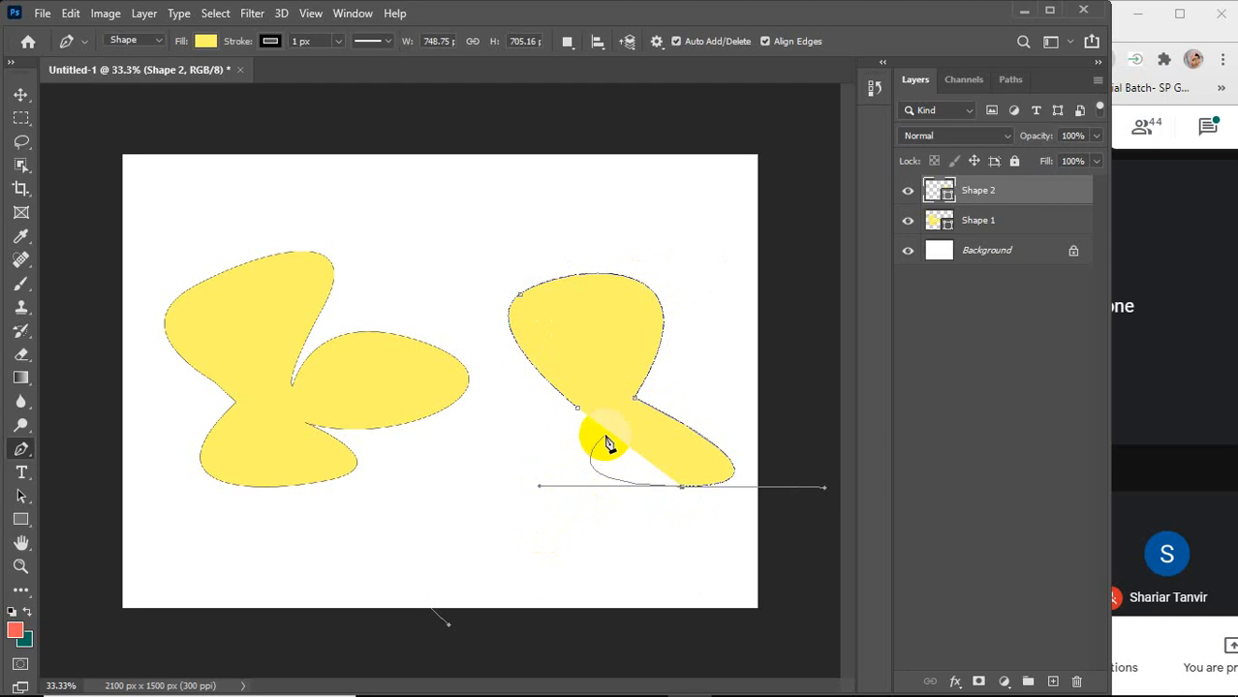
pyautogui.moveTo(605, 434)
pyautogui.mouseDown()
pyautogui.moveTo(625, 423)
pyautogui.moveTo(613, 446)
pyautogui.mouseUp()
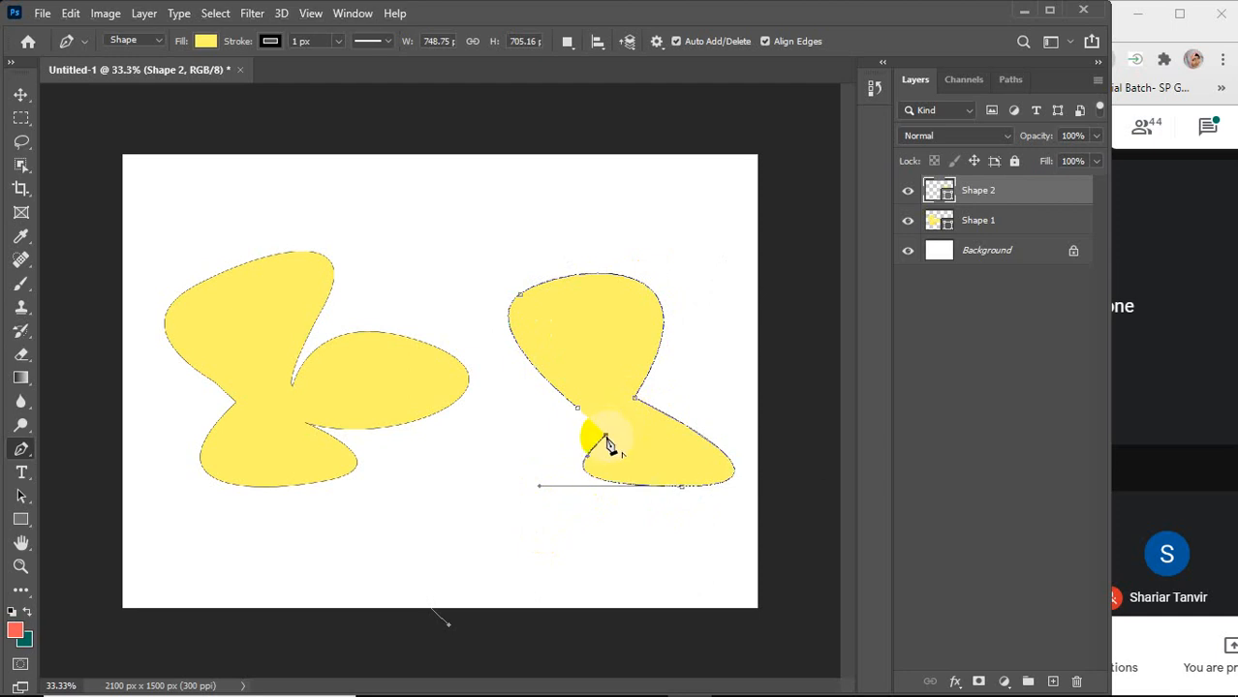
pyautogui.moveTo(472, 457); pyautogui.dragTo(484, 373)
pyautogui.press('v')
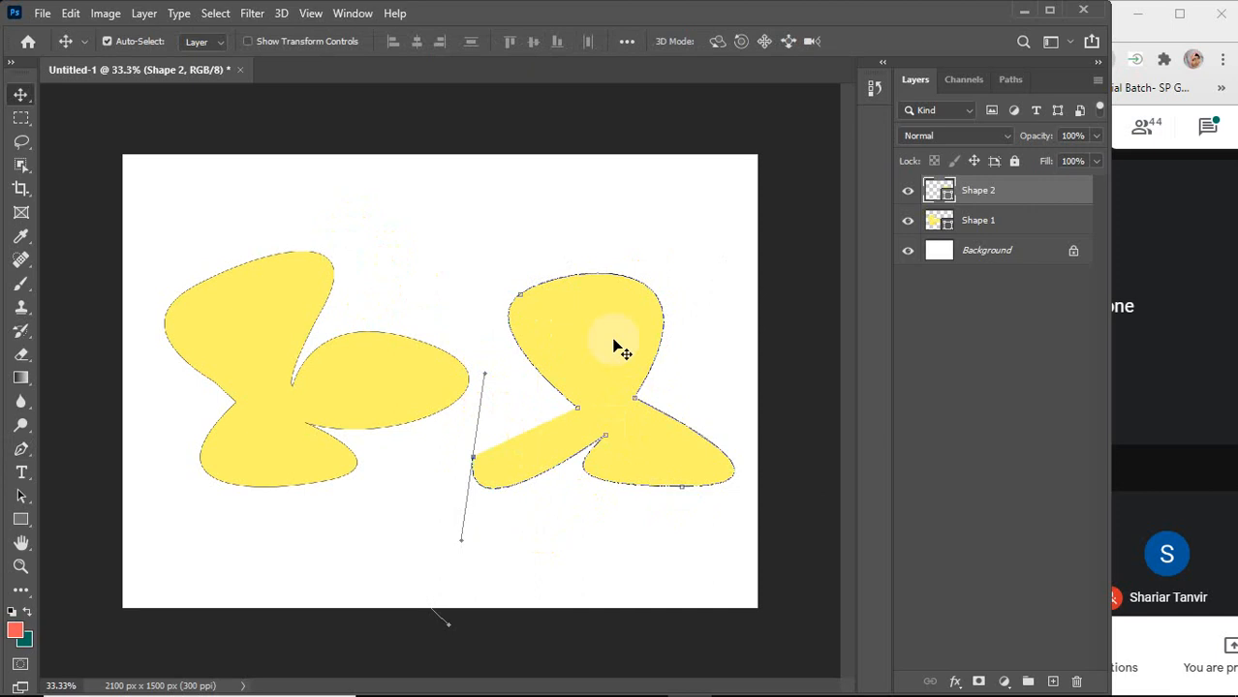
# Set the second shape's fill to No Color so only its black stroke remains, and deselect it
pyautogui.click(21, 448)
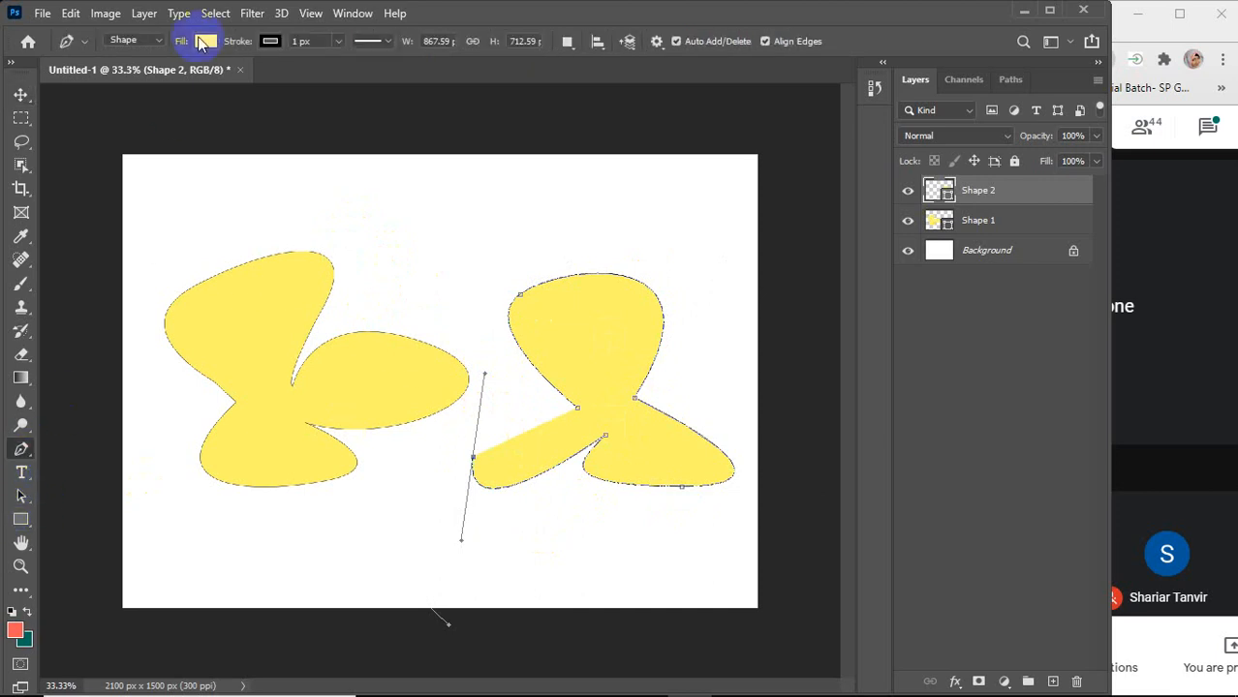
pyautogui.click(270, 41)
pyautogui.click(206, 41)
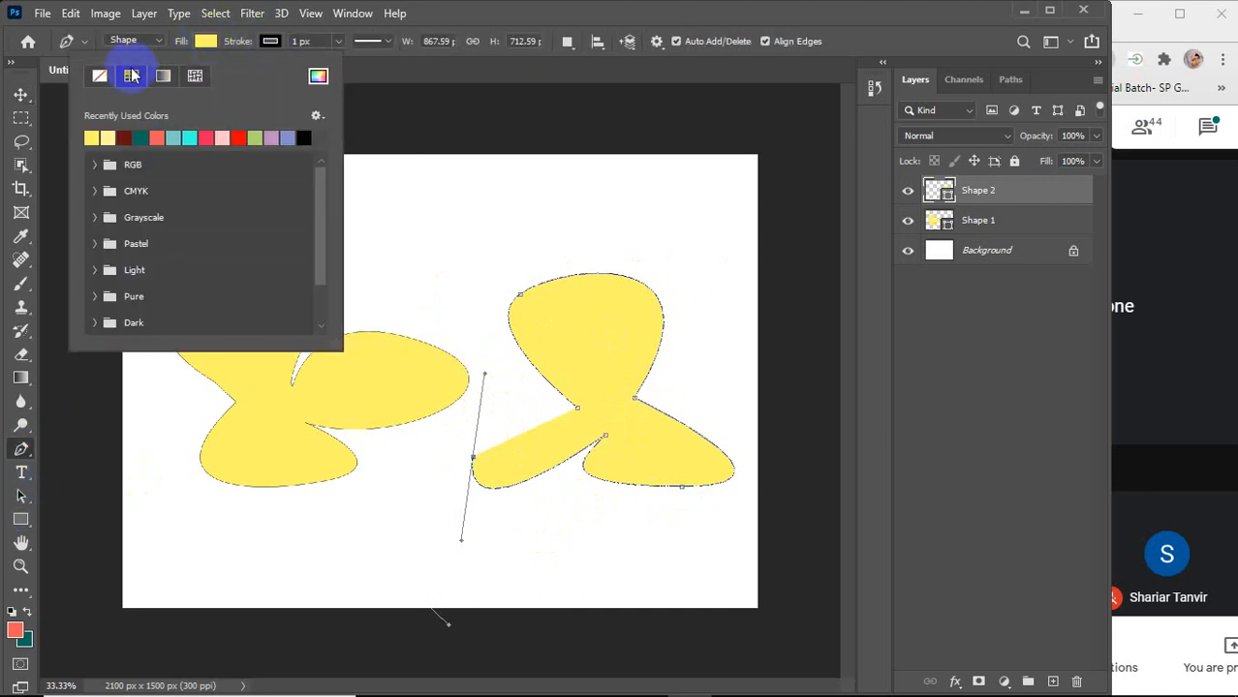
pyautogui.click(101, 77)
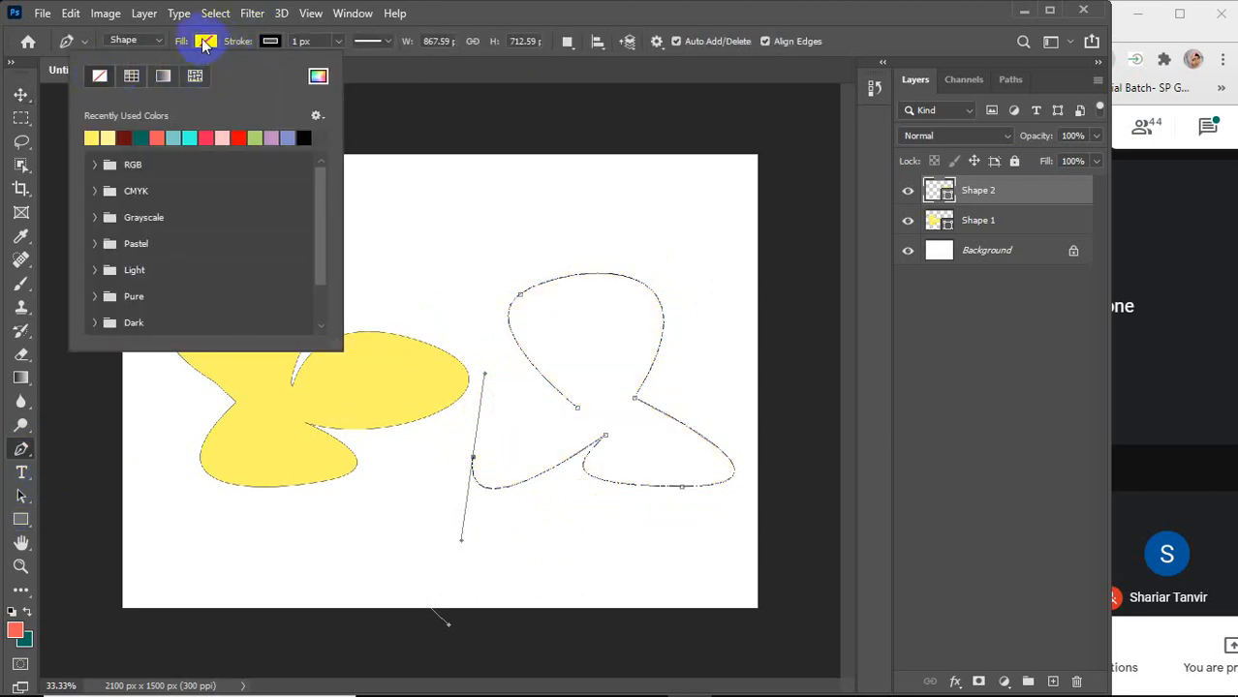
pyautogui.click(22, 93)
pyautogui.click(616, 209)
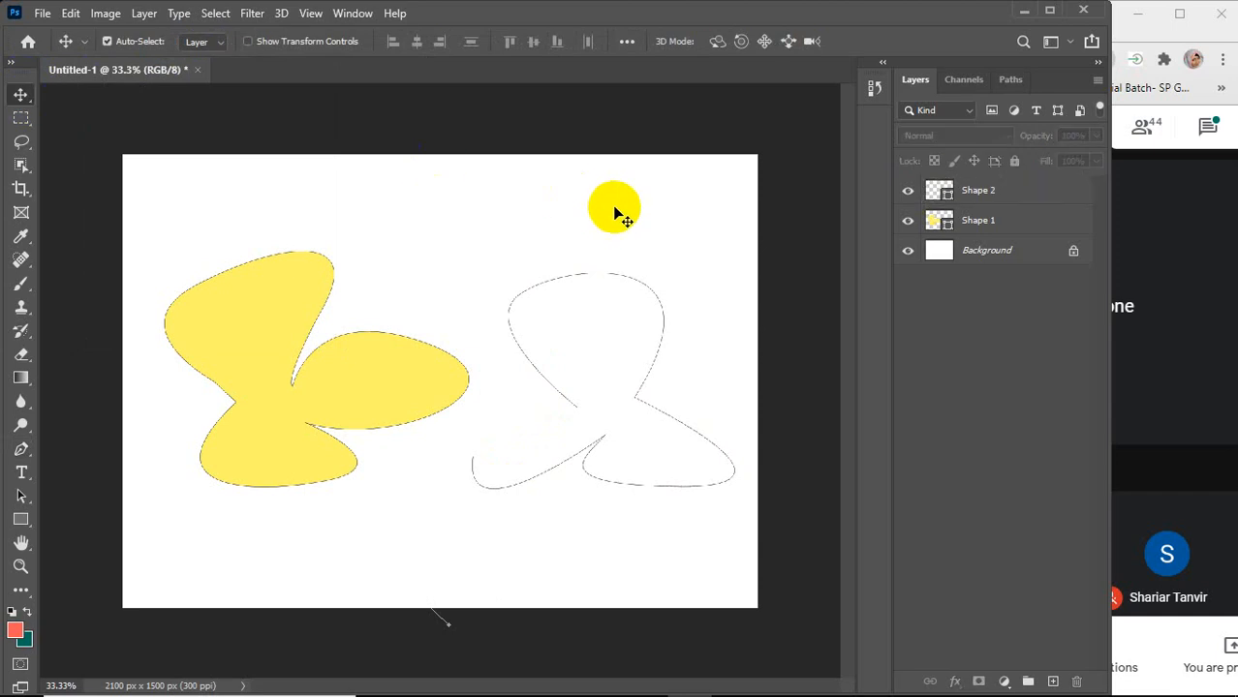
# Examine the second shape's thin outline up close, especially the inner corners and the gaps between its open ends
pyautogui.moveTo(644, 291); pyautogui.dragTo(668, 346)
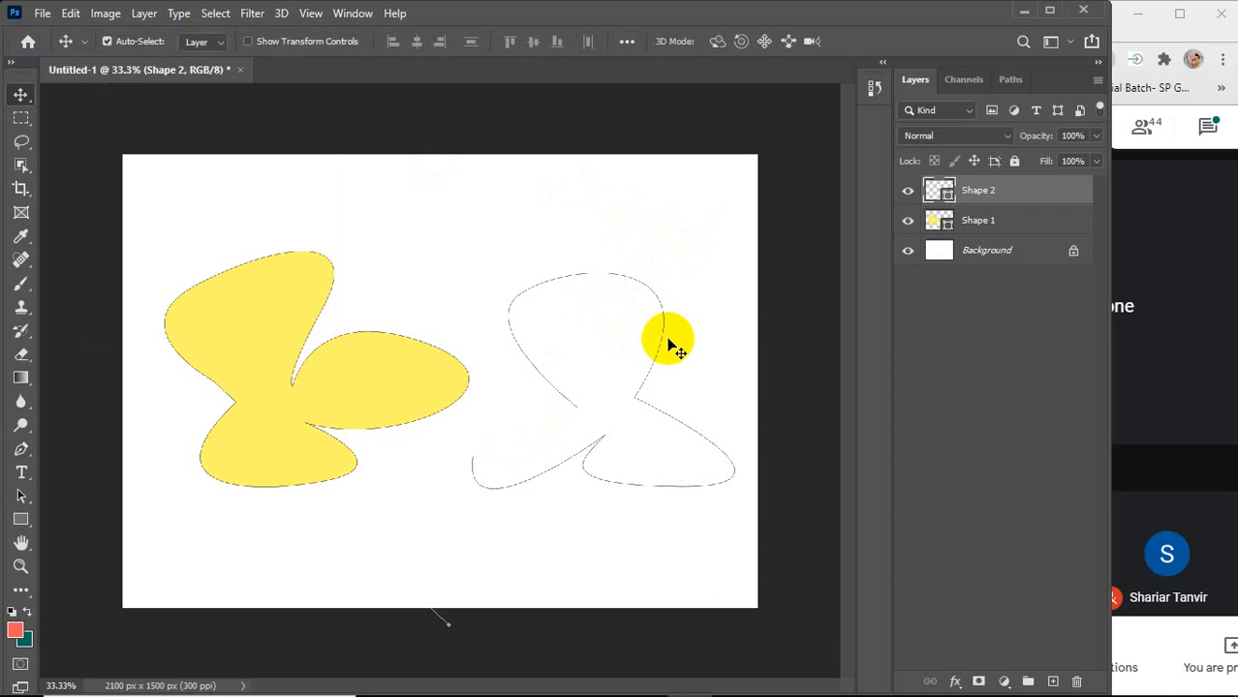
pyautogui.scroll(2, 669, 346)
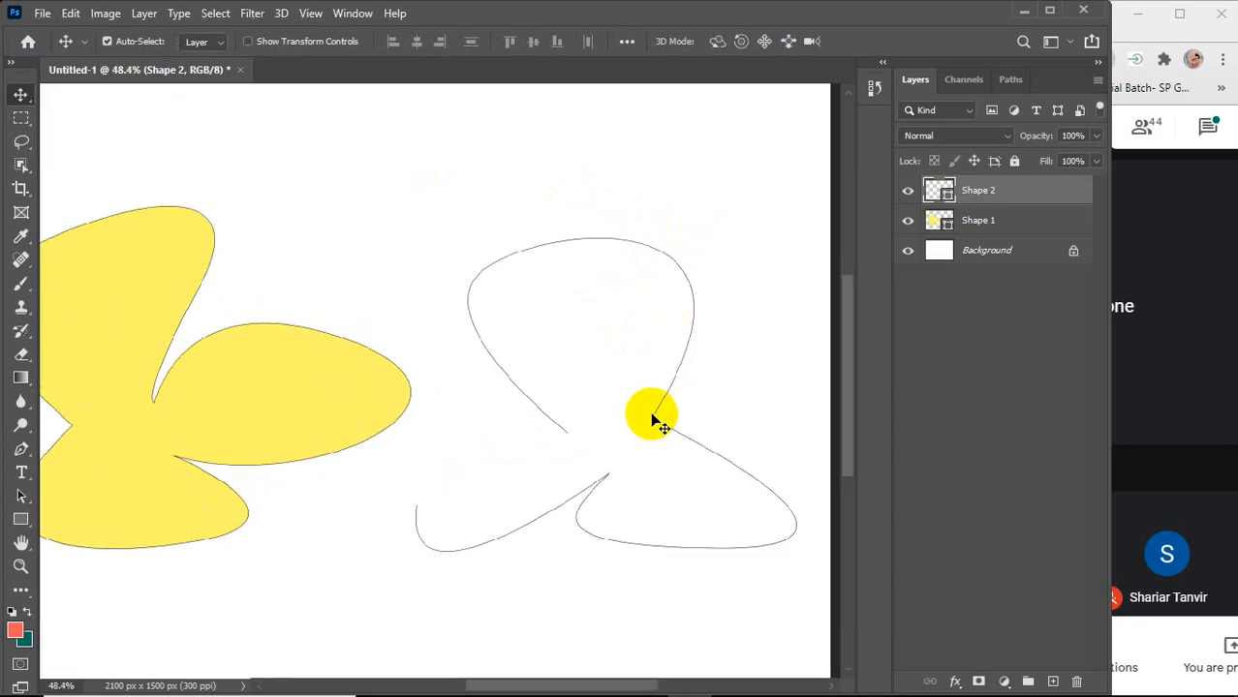
pyautogui.moveTo(653, 419); pyautogui.dragTo(619, 489)
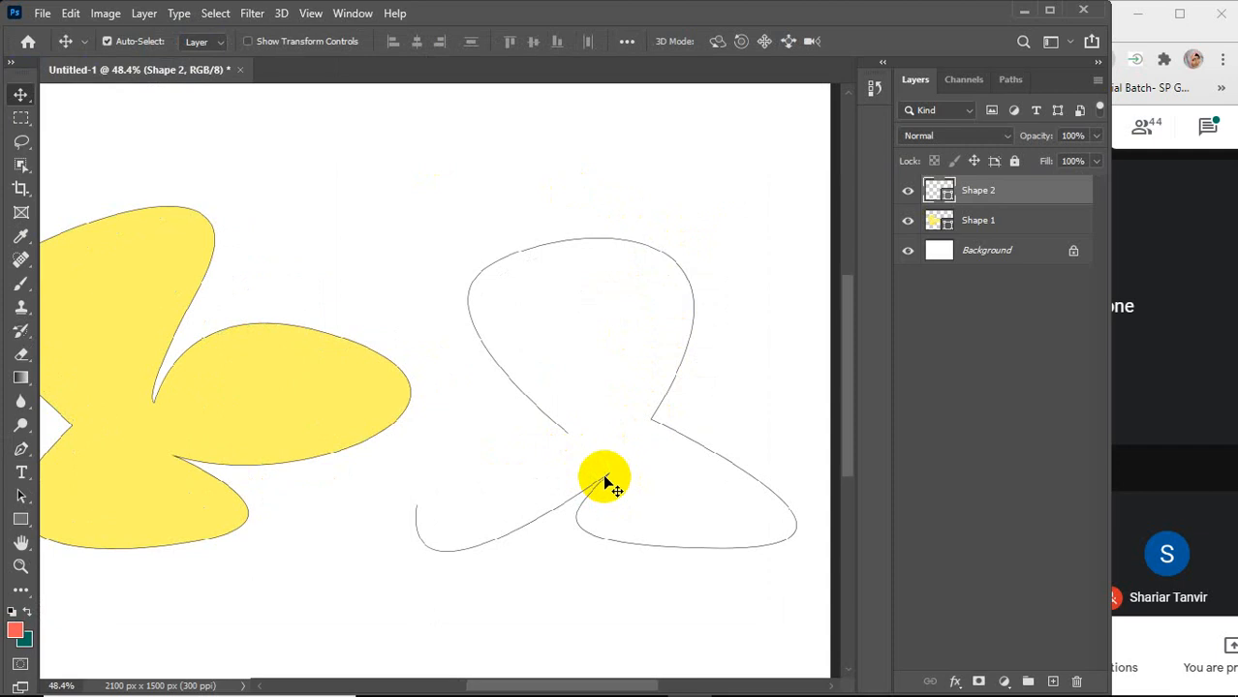
pyautogui.moveTo(605, 482)
pyautogui.mouseDown()
pyautogui.moveTo(616, 464)
pyautogui.moveTo(609, 485)
pyautogui.mouseUp()
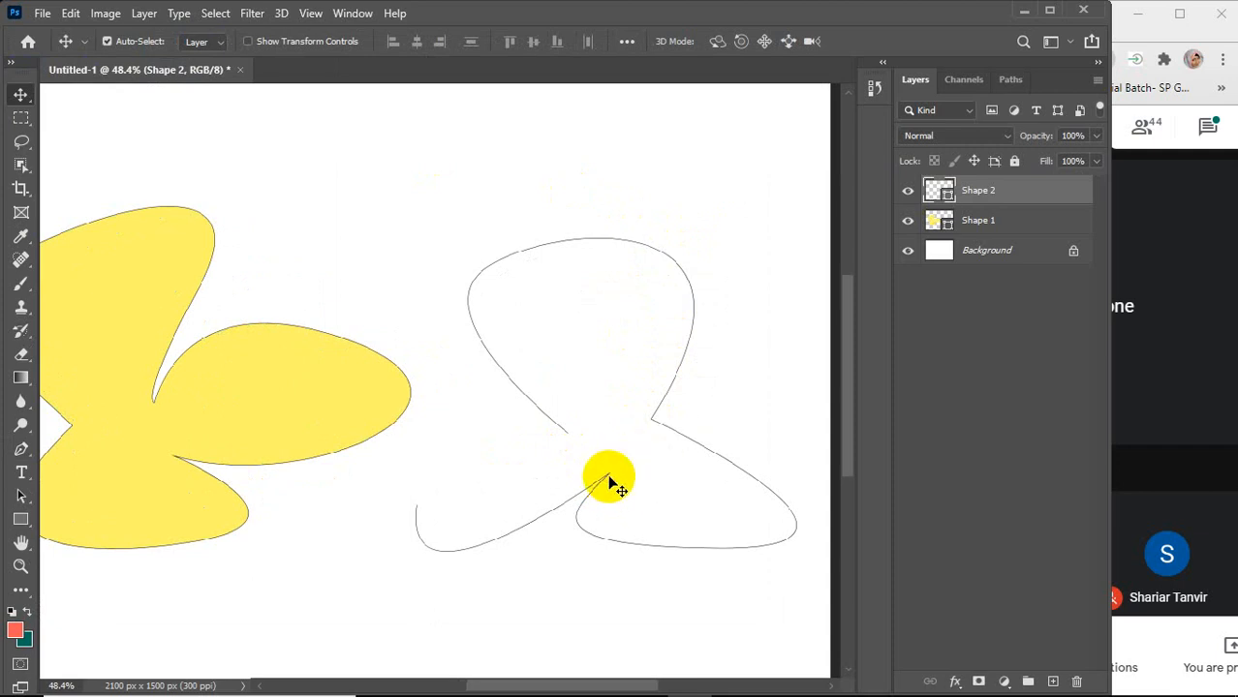
pyautogui.scroll(3, 609, 484)
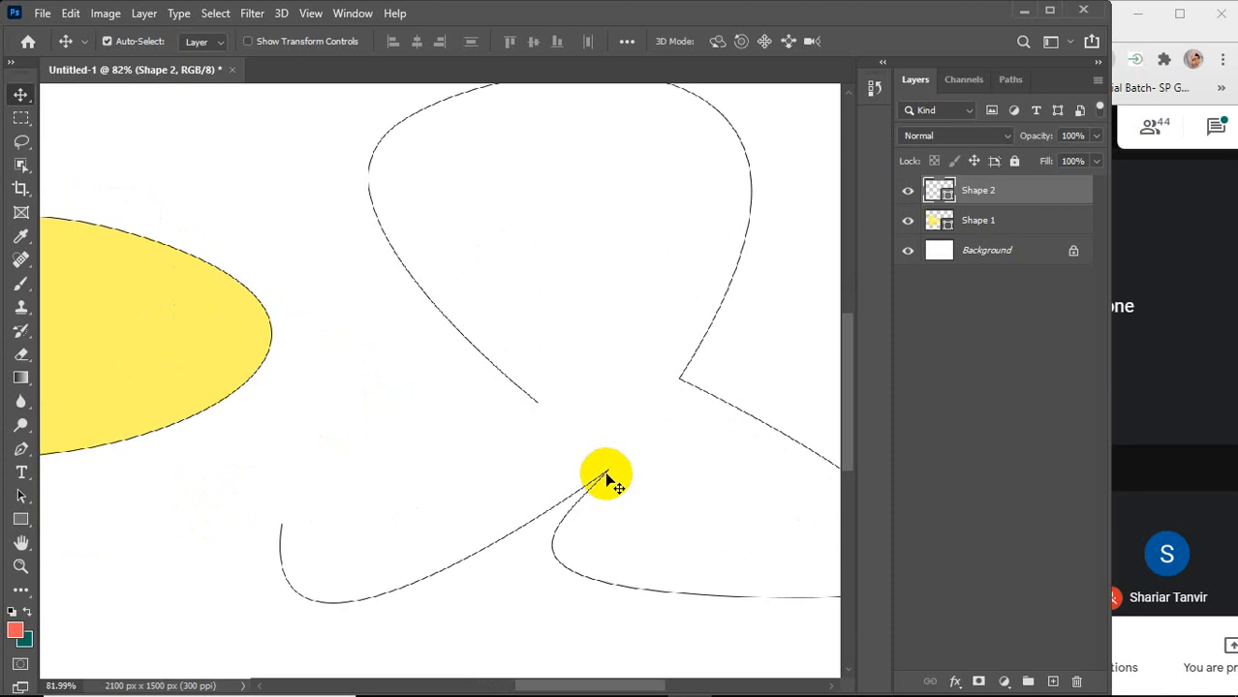
pyautogui.moveTo(608, 481); pyautogui.dragTo(533, 496)
pyautogui.scroll(-2, 533, 496)
pyautogui.scroll(-3, 534, 496)
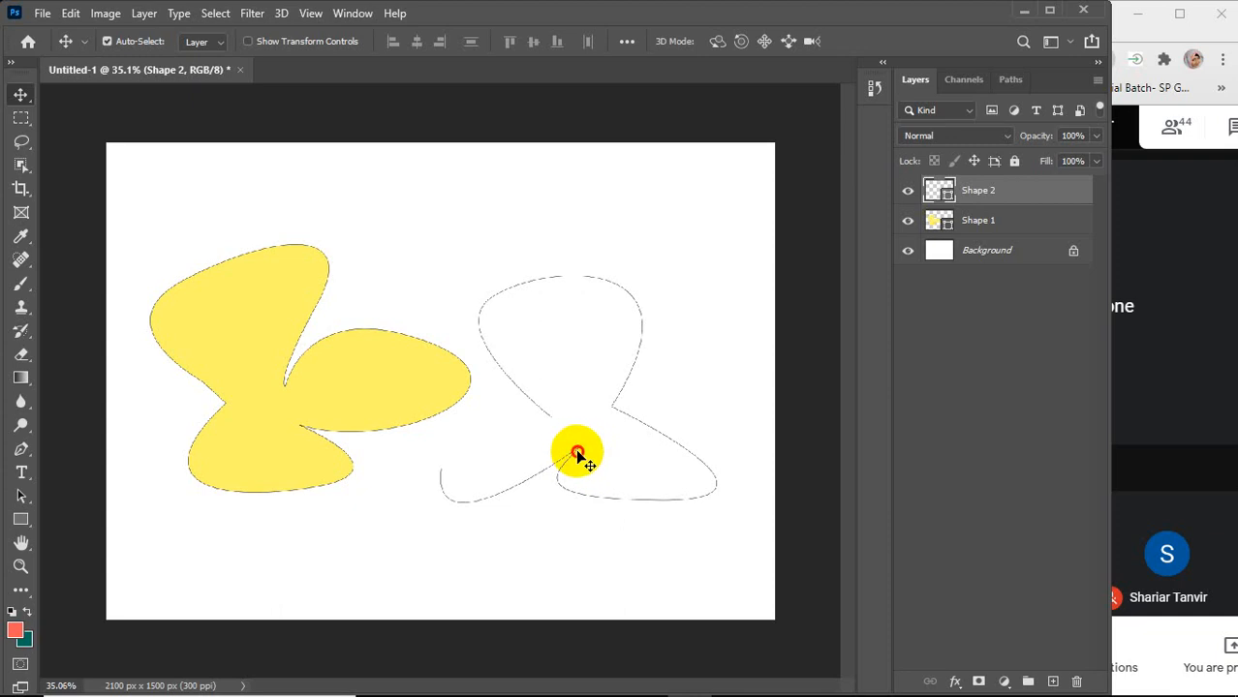
pyautogui.moveTo(577, 452)
pyautogui.mouseDown()
pyautogui.moveTo(605, 432)
pyautogui.moveTo(584, 452)
pyautogui.mouseUp()
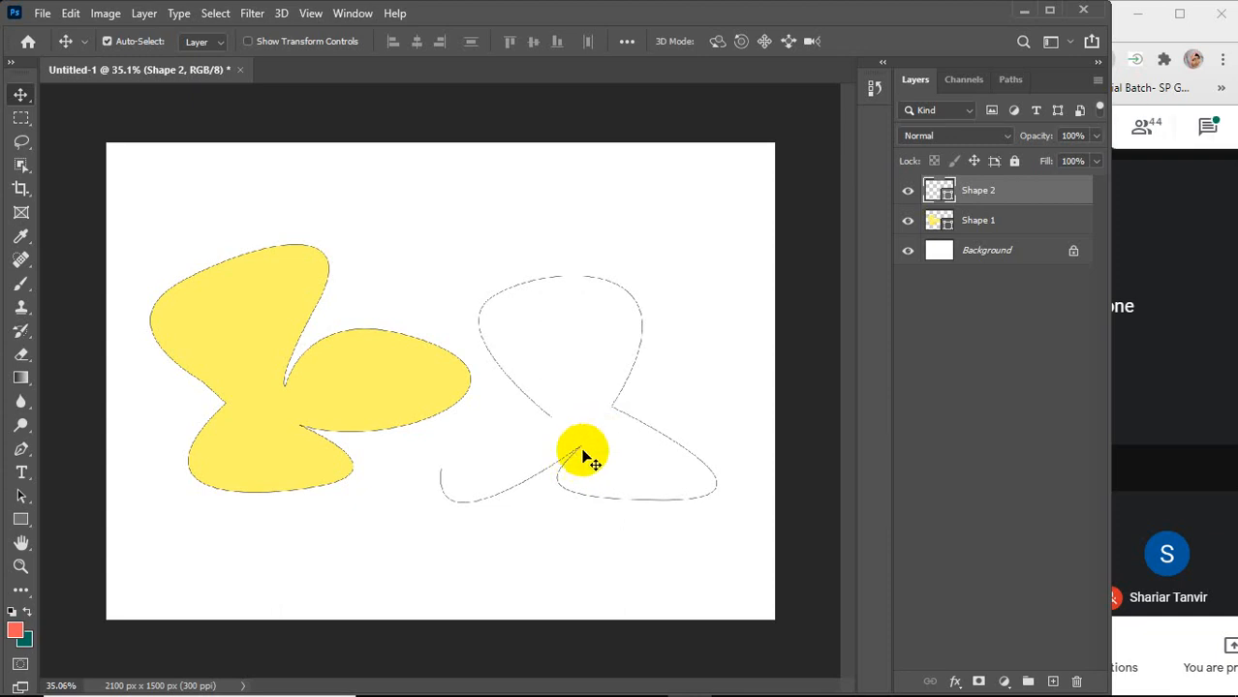
# Thicken the second shape's black stroke, trying a very heavy width before reducing it to 32 px
pyautogui.click(21, 448)
pyautogui.click(302, 40)
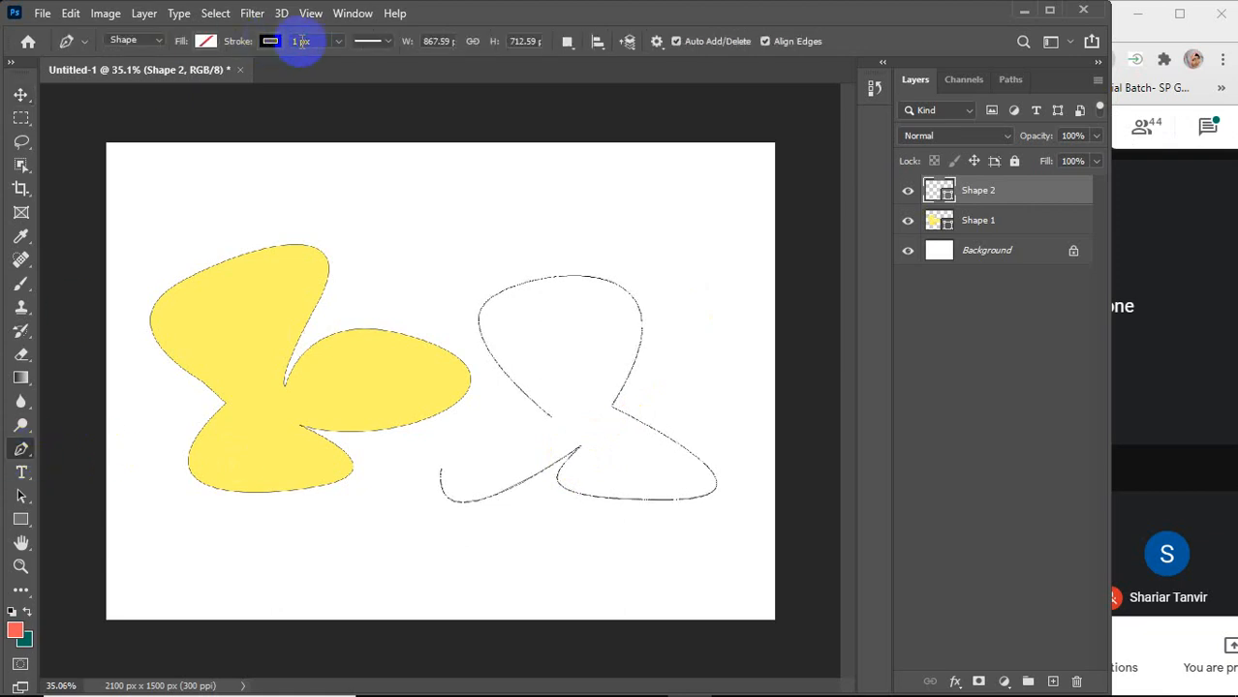
pyautogui.scroll(8, 302, 42)
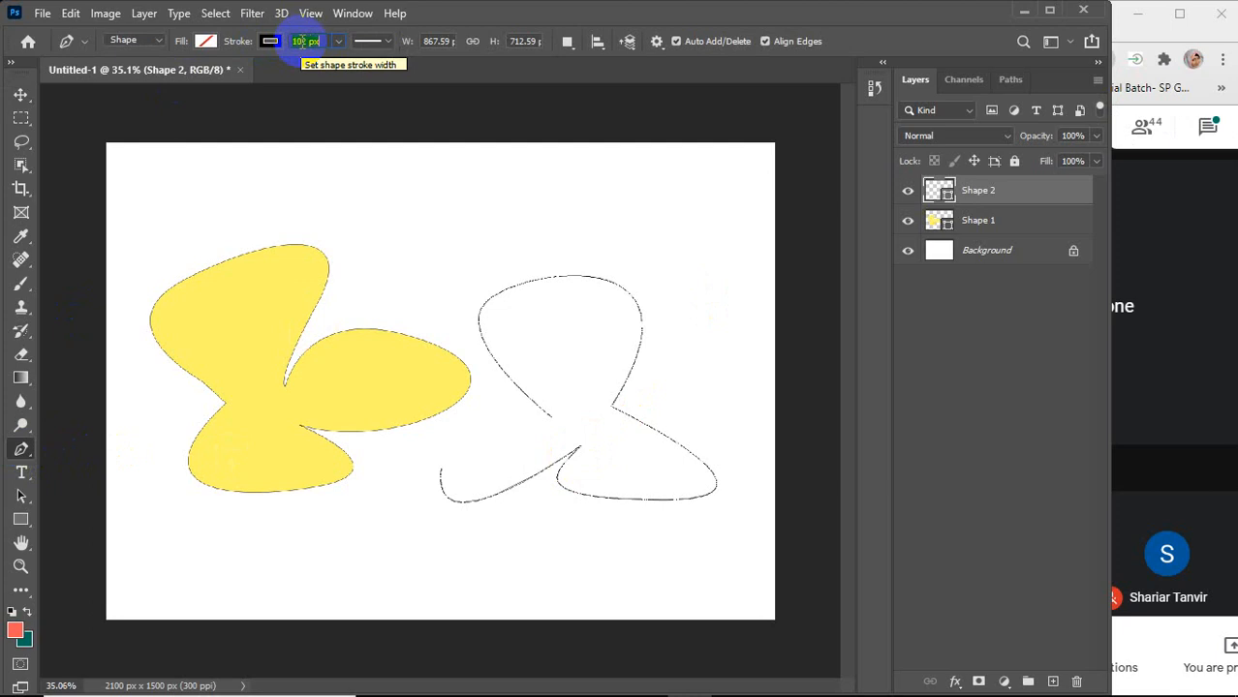
pyautogui.press('Return')
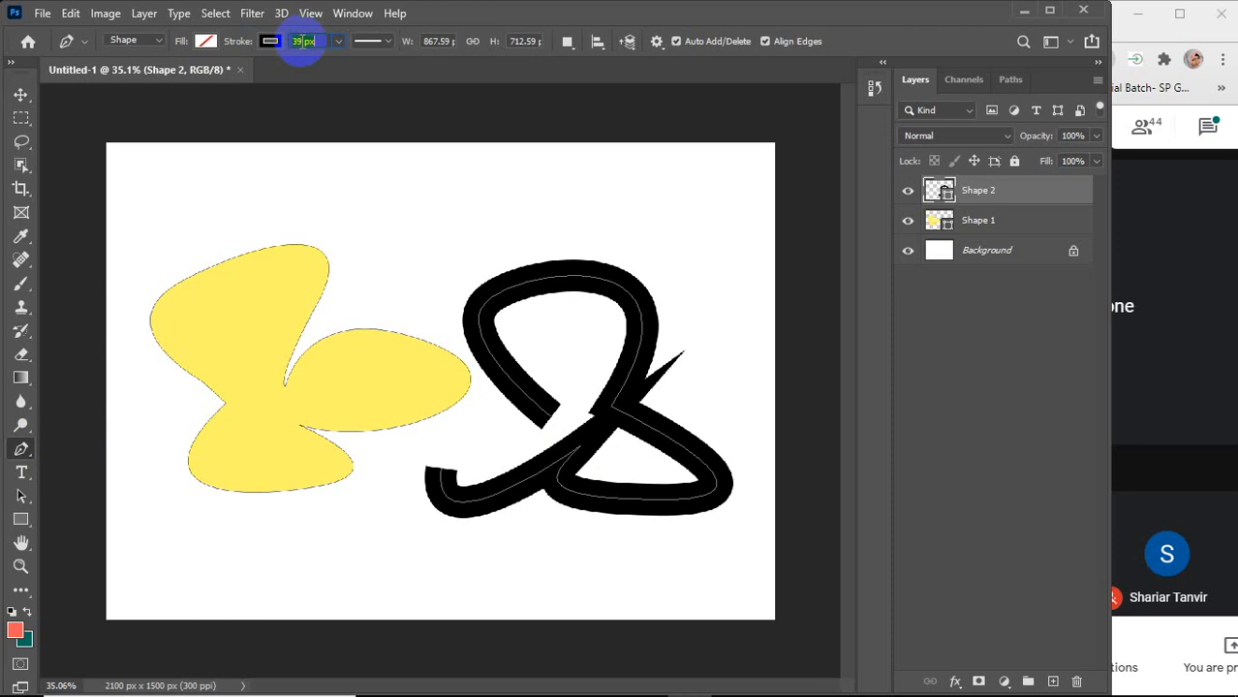
pyautogui.press('Return')
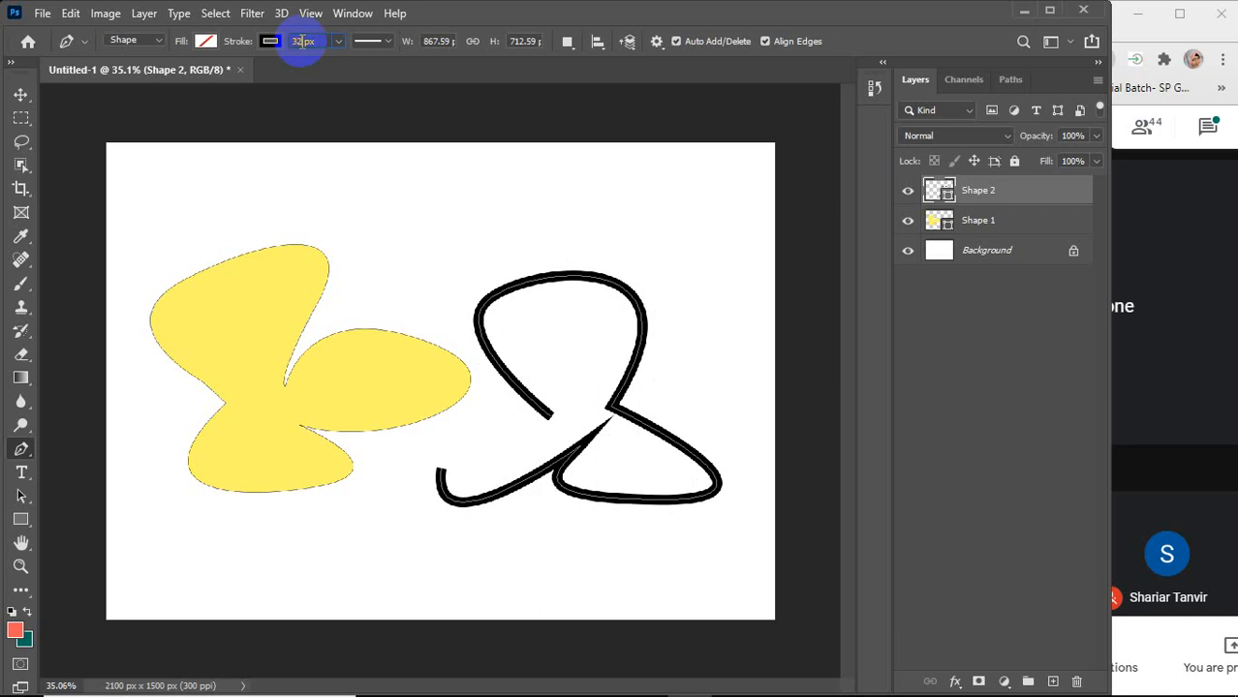
# Reduce the outlined shape's black stroke to 11 px and move the shape up and to the right on the canvas
pyautogui.press('Return')
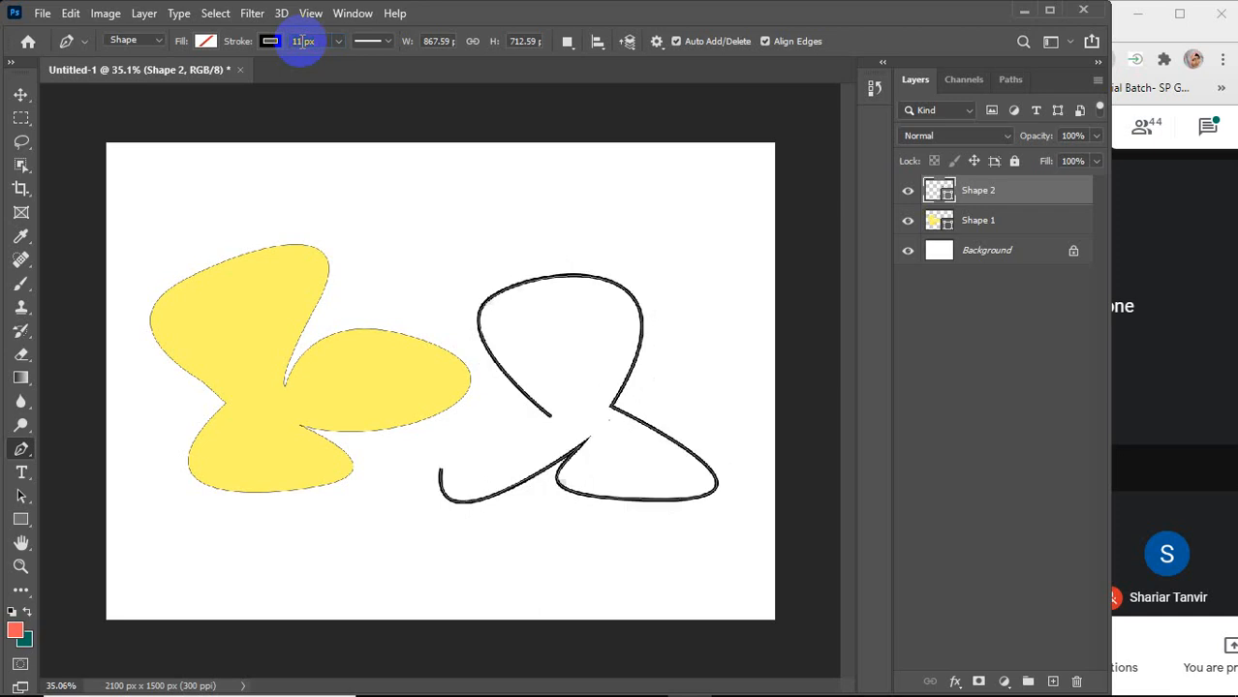
pyautogui.click(20, 94)
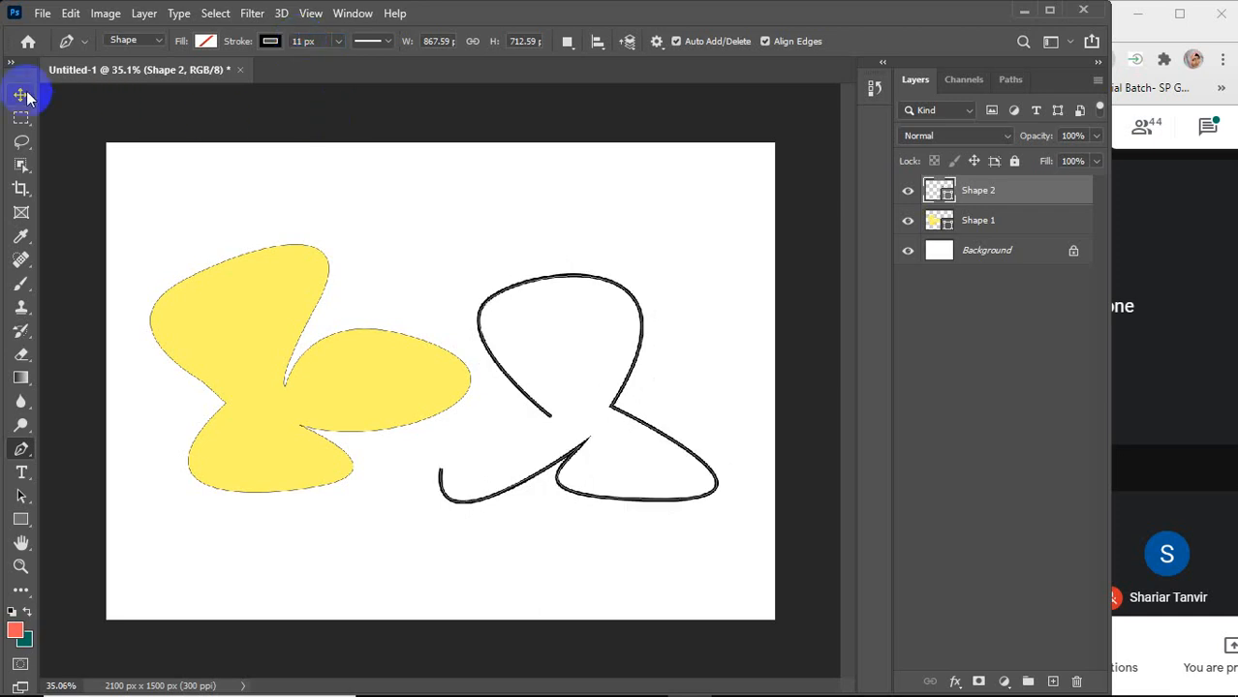
pyautogui.moveTo(622, 408); pyautogui.dragTo(643, 338)
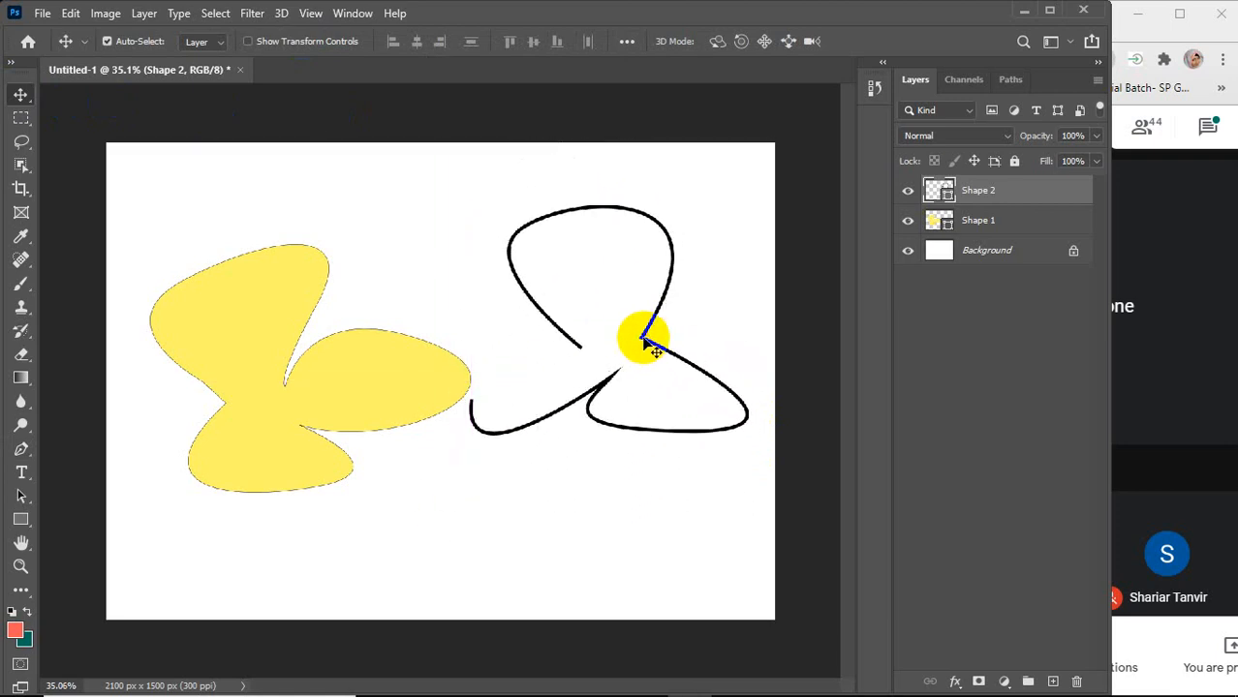
# Delete both the outlined shape and the yellow three-lobed shape, leaving only the white background
pyautogui.press('Delete')
pyautogui.click(383, 382)
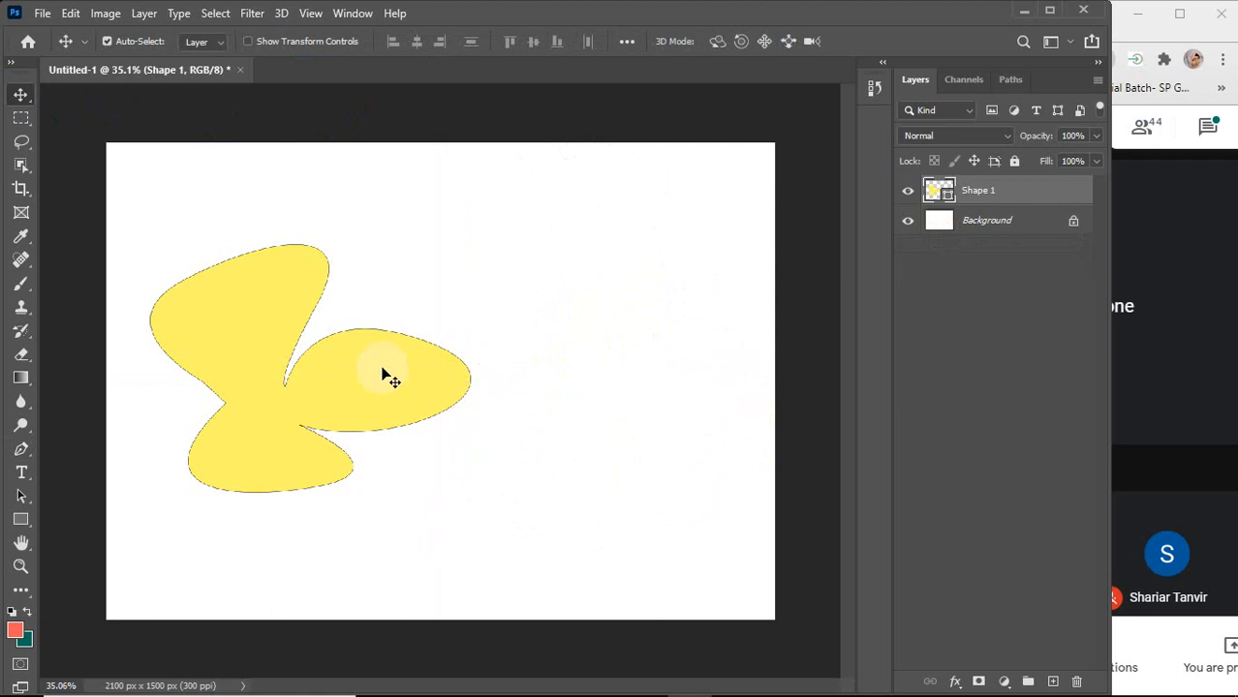
pyautogui.press('Delete')
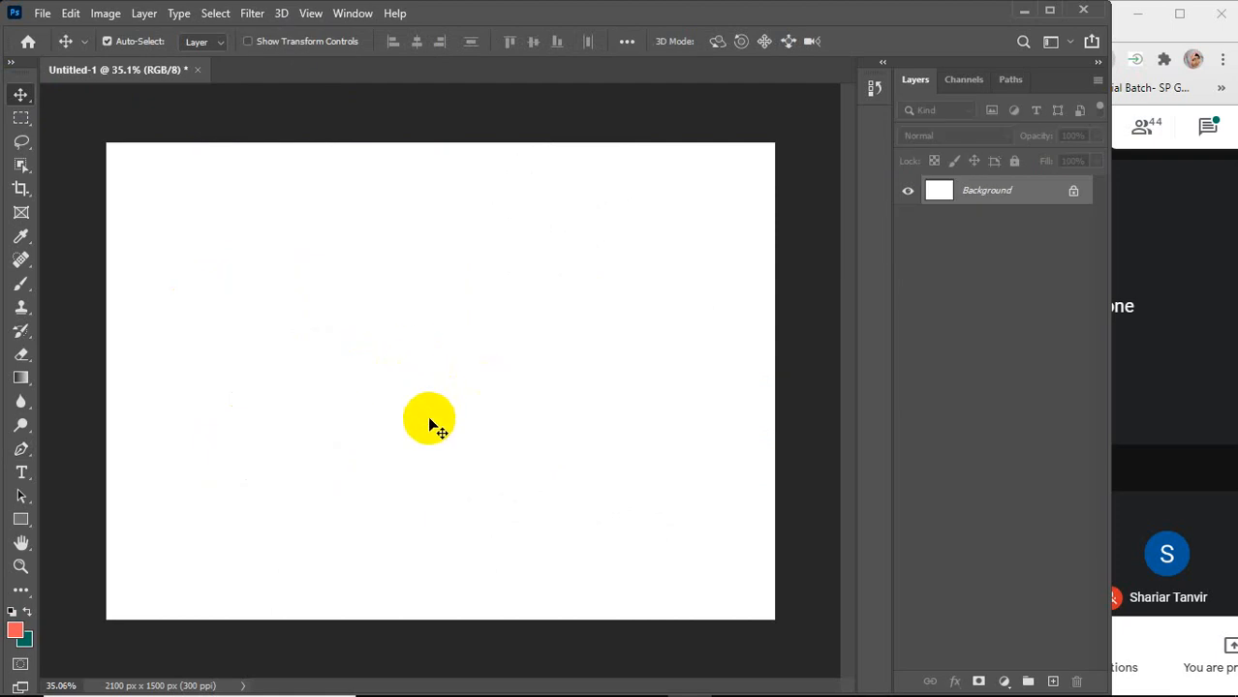
# Draw a closed, rounded triangular yellow face, about 1003 by 1029 px, in the canvas centre with the Pen Tool
pyautogui.click(21, 451)
pyautogui.click(473, 243)
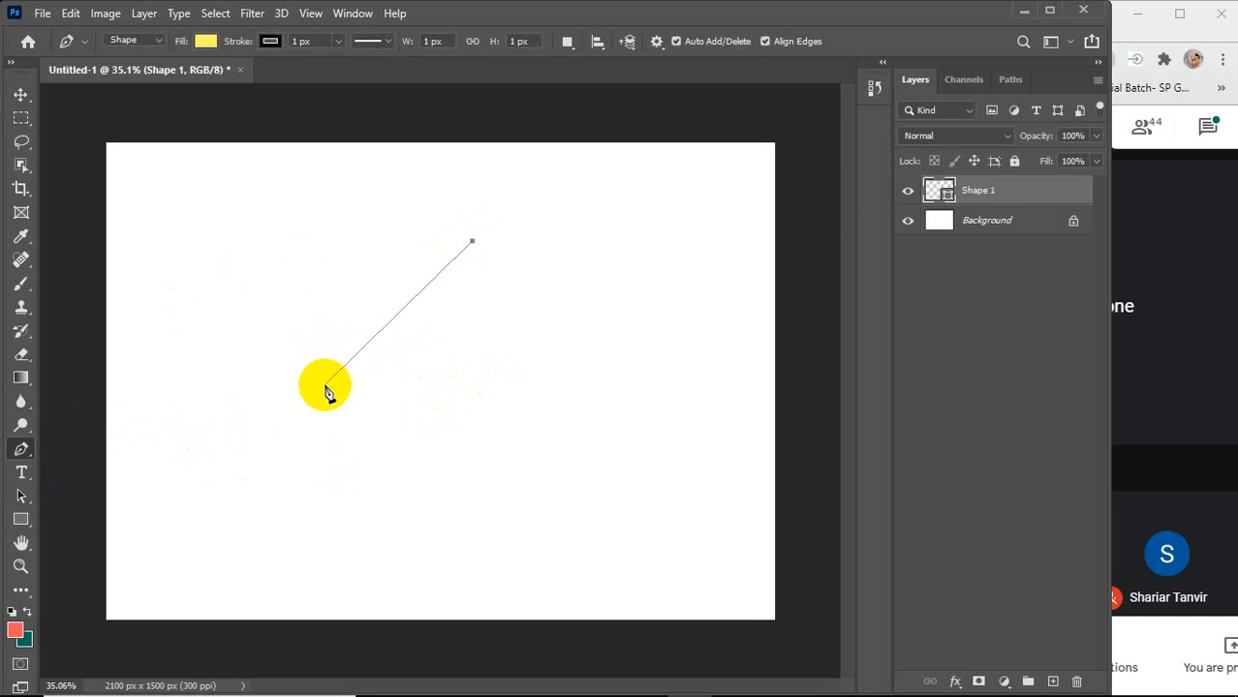
pyautogui.moveTo(326, 385); pyautogui.dragTo(395, 533)
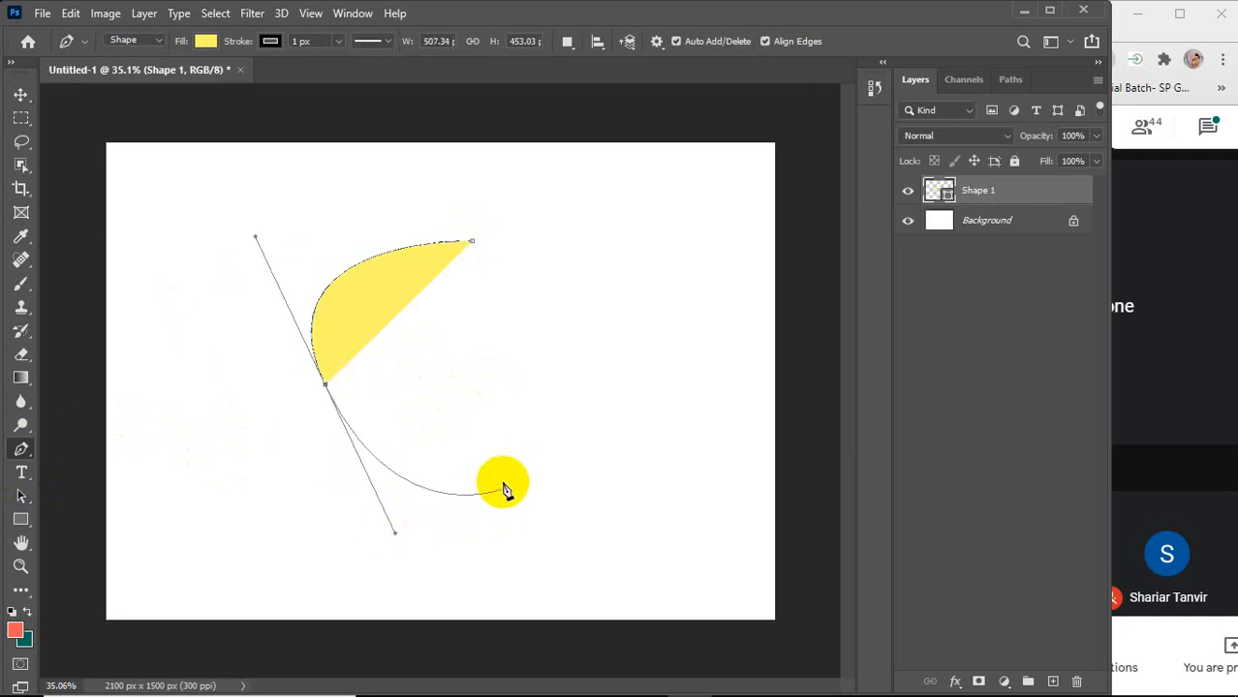
pyautogui.moveTo(496, 543); pyautogui.dragTo(553, 469)
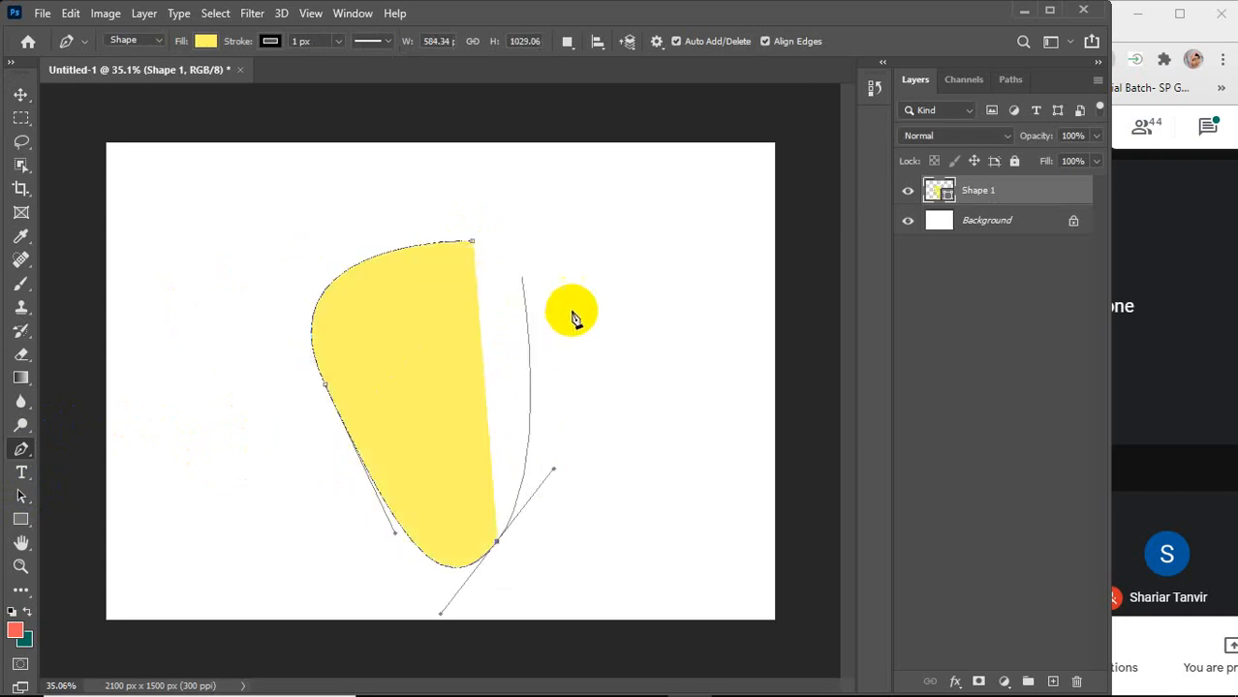
pyautogui.moveTo(472, 243); pyautogui.dragTo(168, 180)
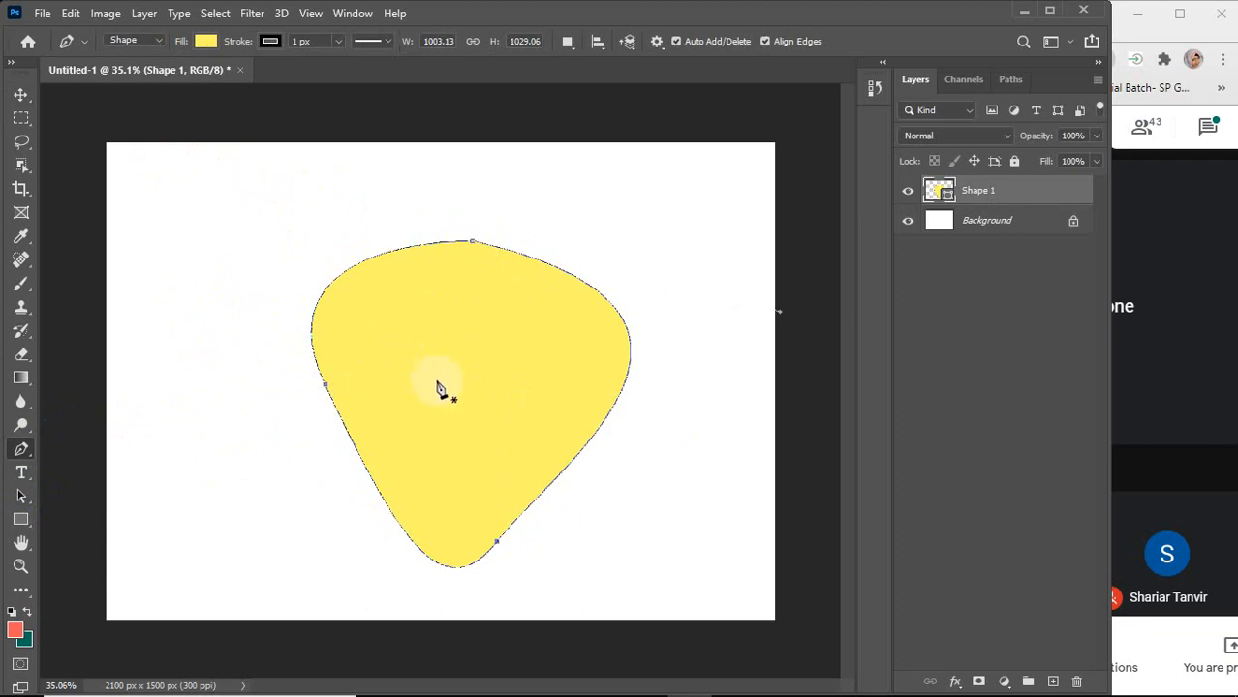
# Draw an open arched eyebrow curve, about 319 by 124 px, on the face's upper right and set its fill to No Color
pyautogui.click(462, 326)
pyautogui.moveTo(561, 352); pyautogui.dragTo(597, 411)
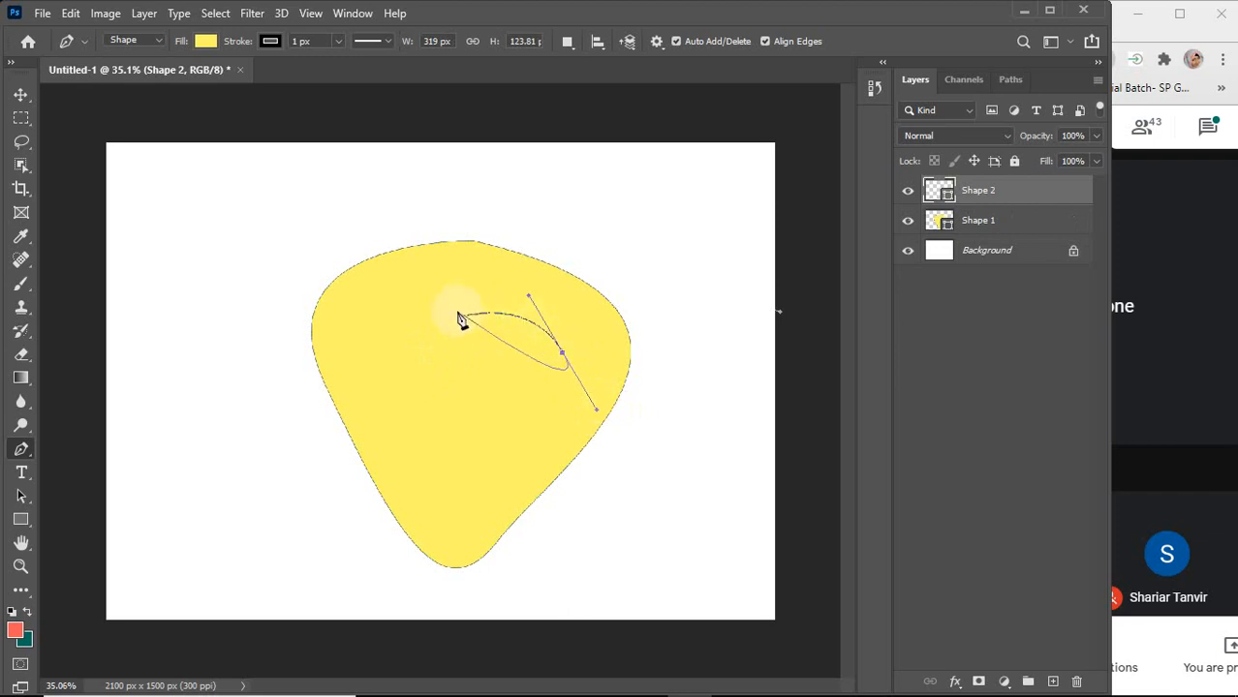
pyautogui.click(203, 41)
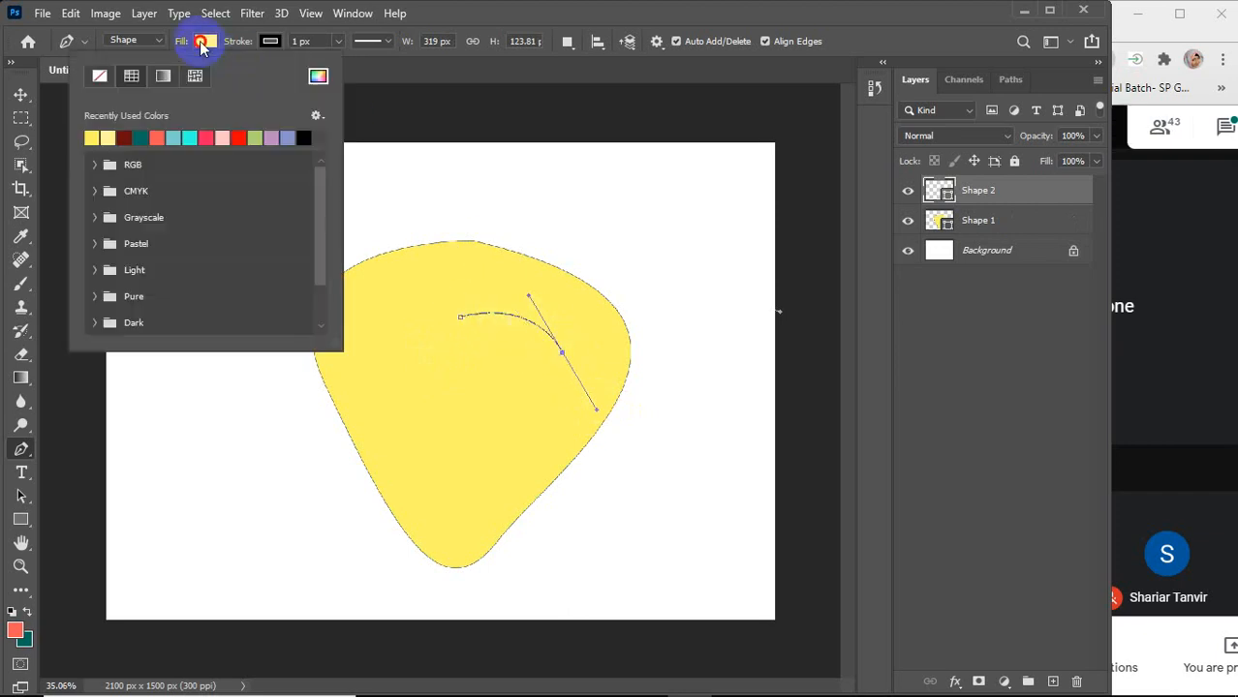
pyautogui.click(99, 75)
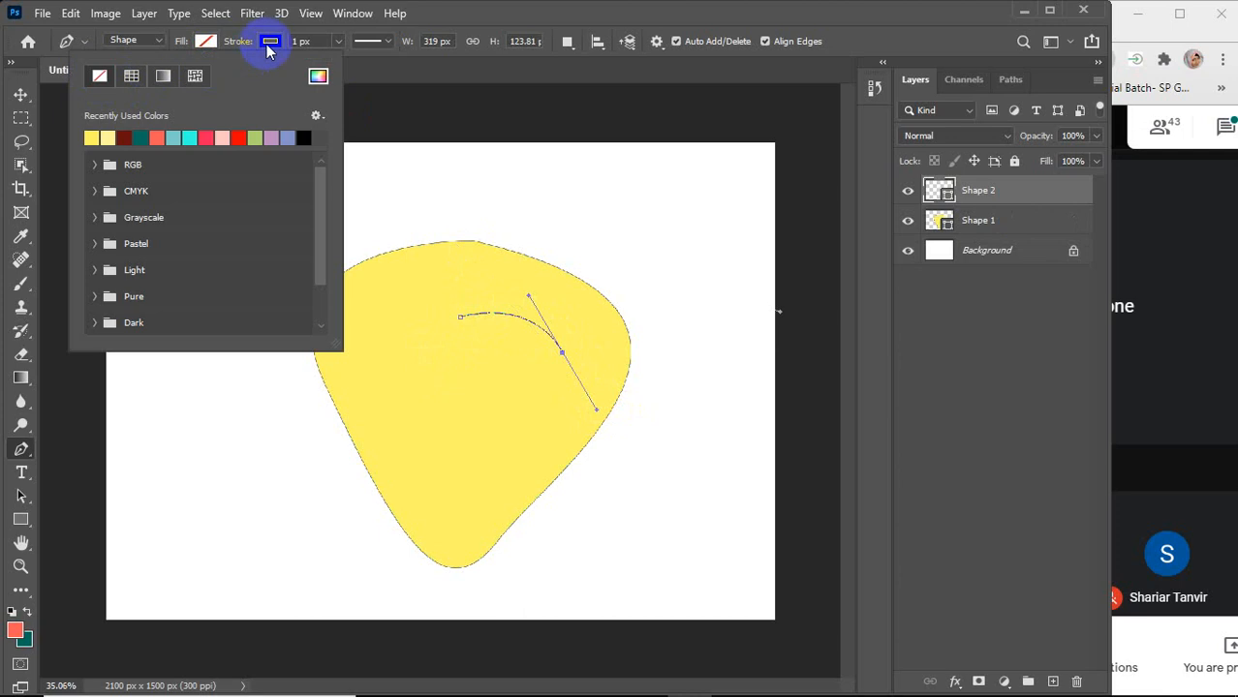
# Set the eyebrow curve's stroke width to 5 px and end the path by deselecting it
pyautogui.click(306, 41)
pyautogui.press('Up')
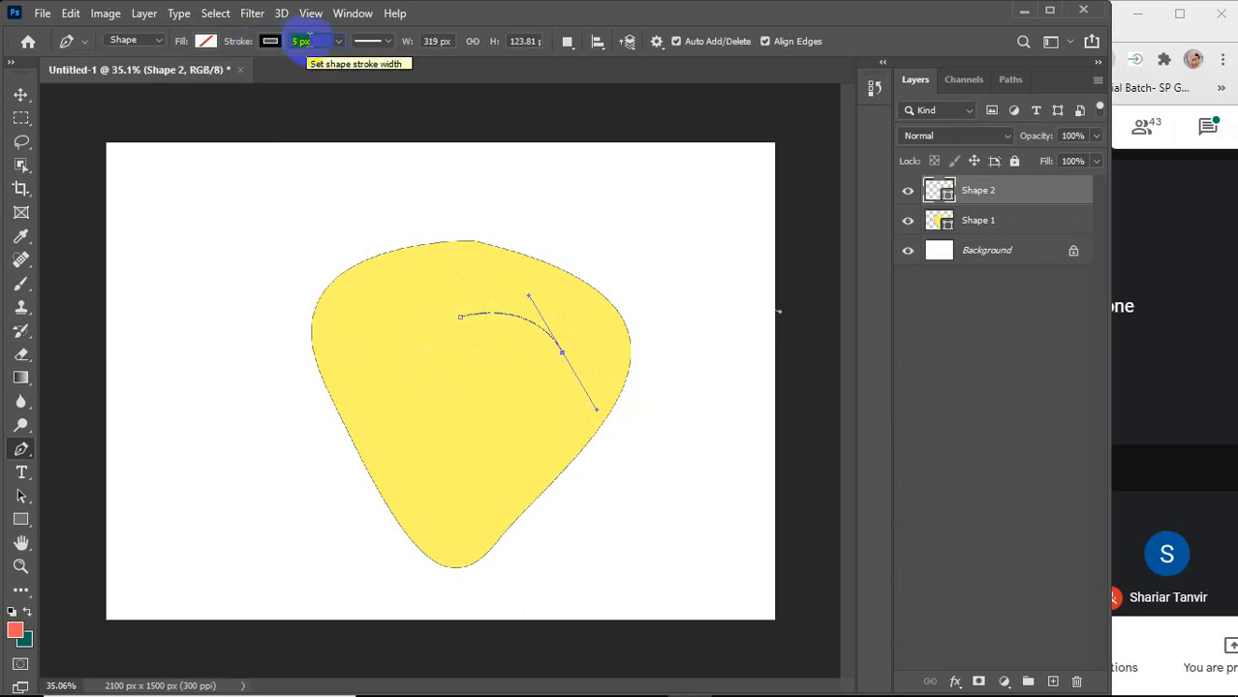
pyautogui.click(308, 41)
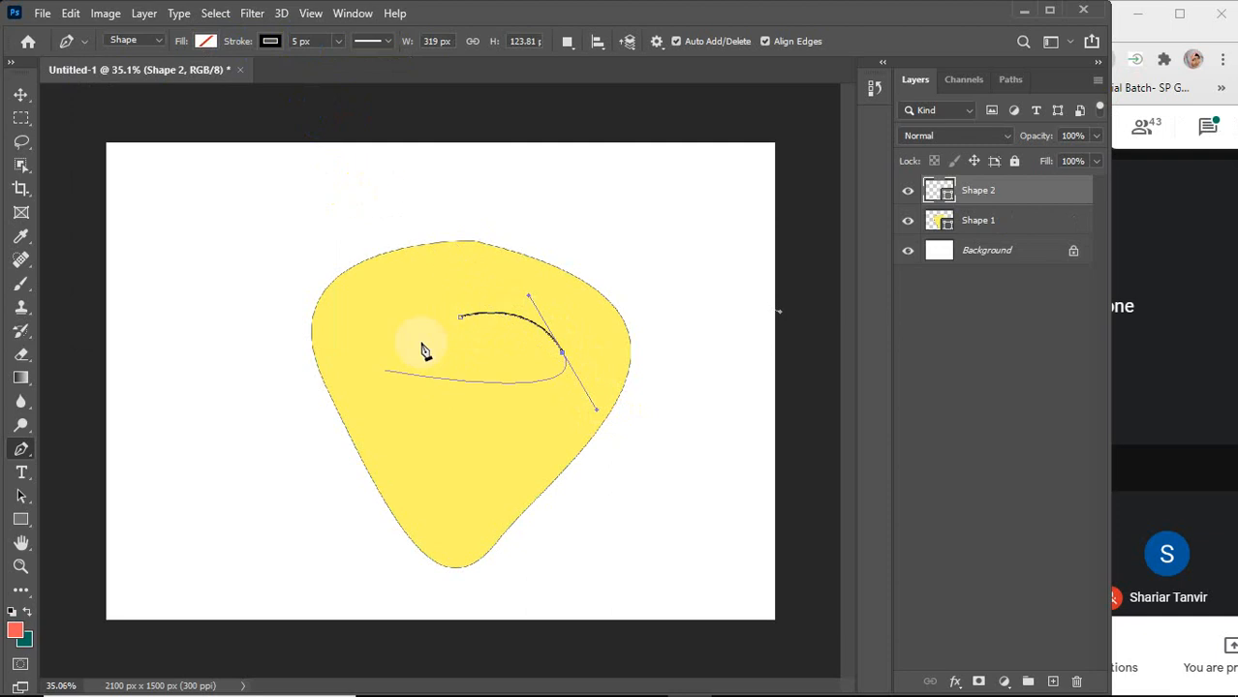
pyautogui.click(21, 94)
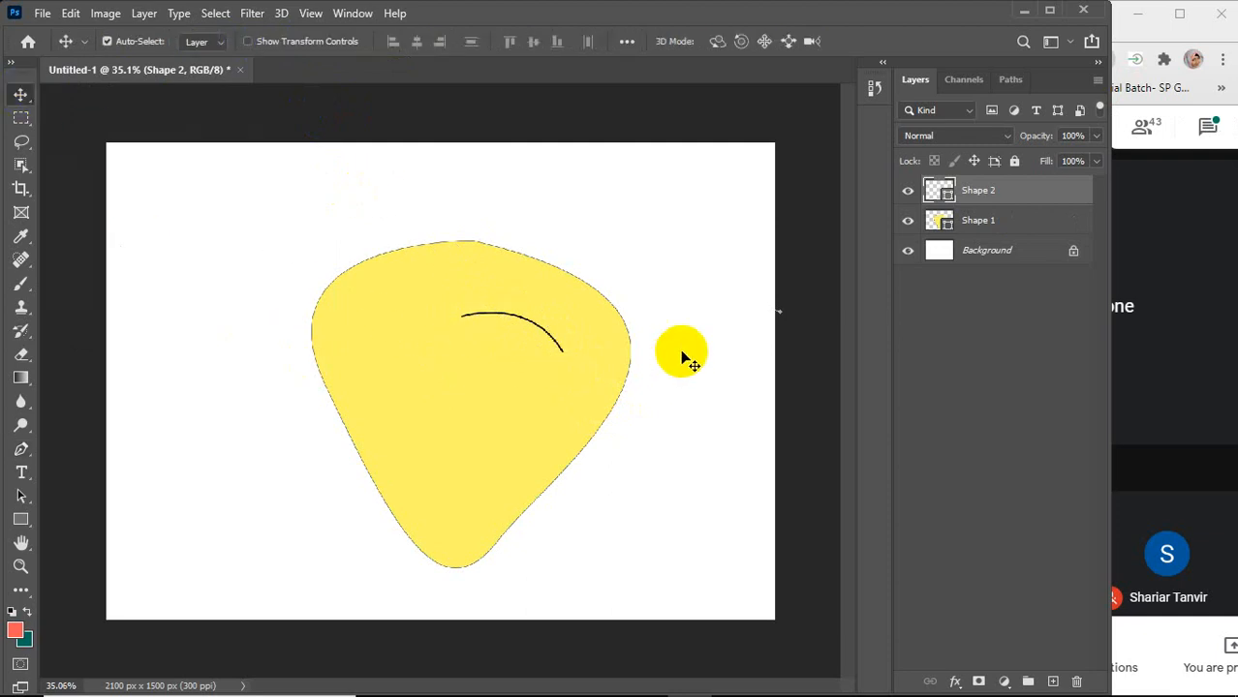
pyautogui.click(683, 354)
# Lock the yellow face's layer against accidental moves and shift the arched eyebrow slightly up and to the right
pyautogui.click(519, 322)
pyautogui.moveTo(519, 322); pyautogui.dragTo(566, 330)
pyautogui.click(1014, 161)
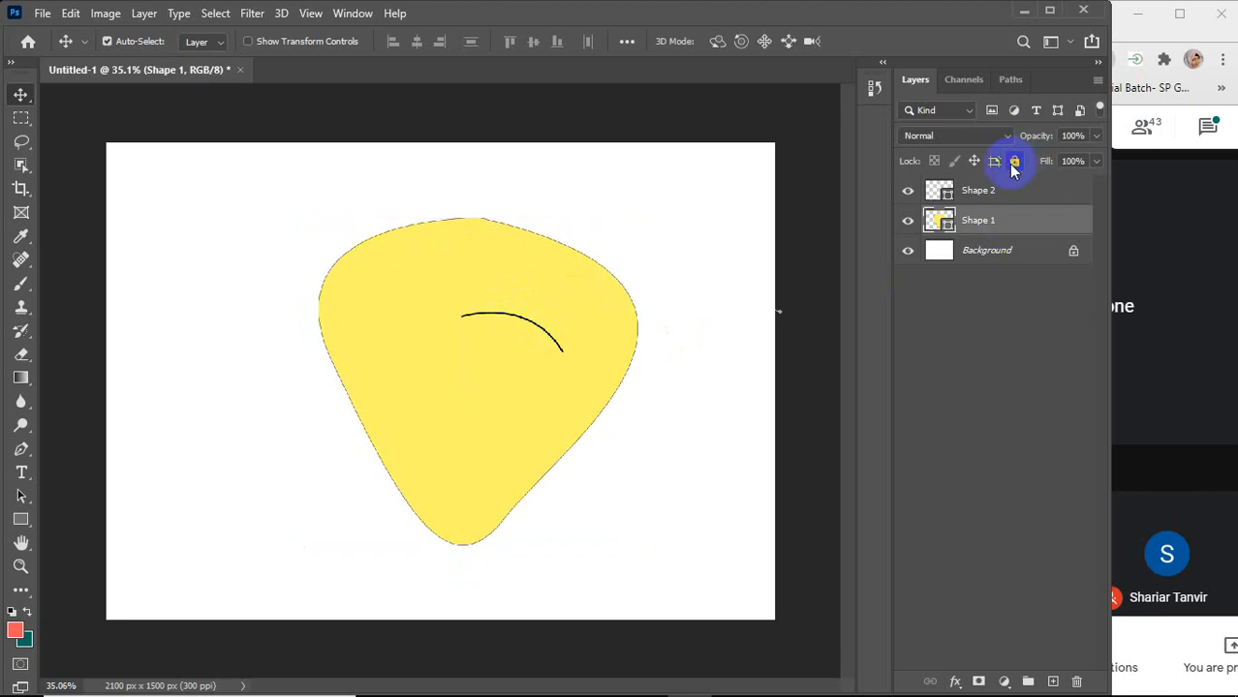
pyautogui.moveTo(520, 322)
pyautogui.mouseDown()
pyautogui.moveTo(551, 301)
pyautogui.moveTo(514, 331)
pyautogui.moveTo(528, 305)
pyautogui.mouseUp()
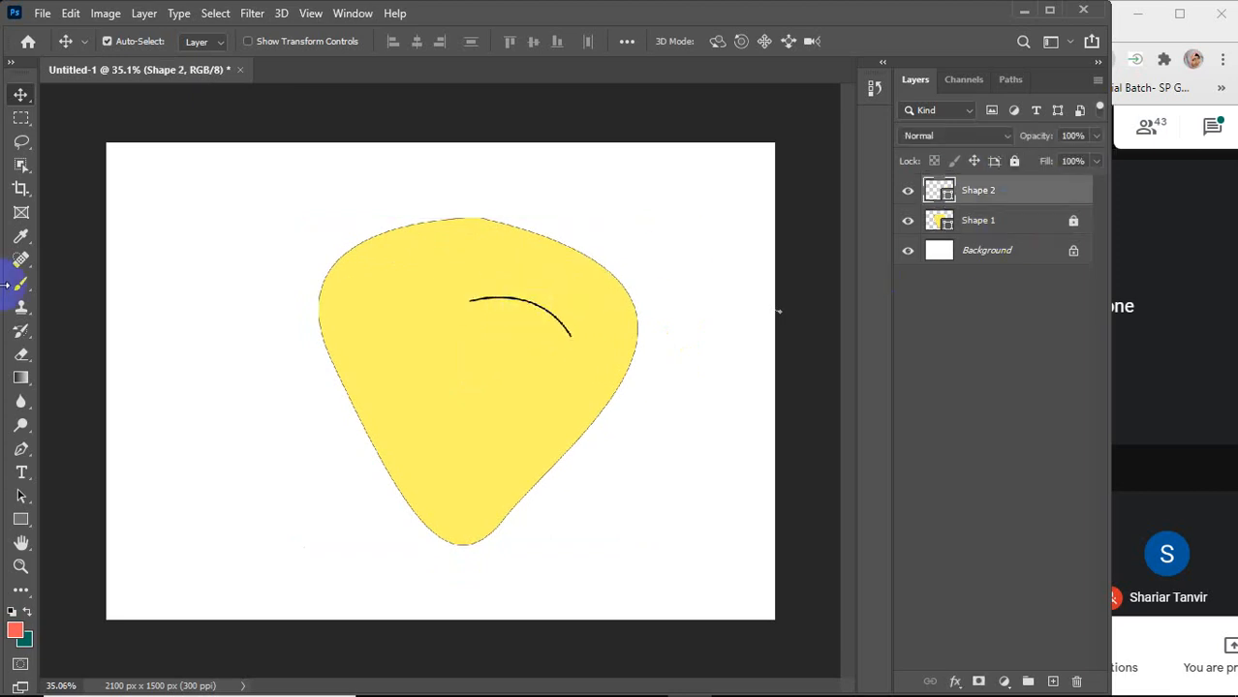
# Draw a second, S-curved eyebrow about 291 by 217 px on the face's upper left and nudge it slightly downward
pyautogui.click(21, 448)
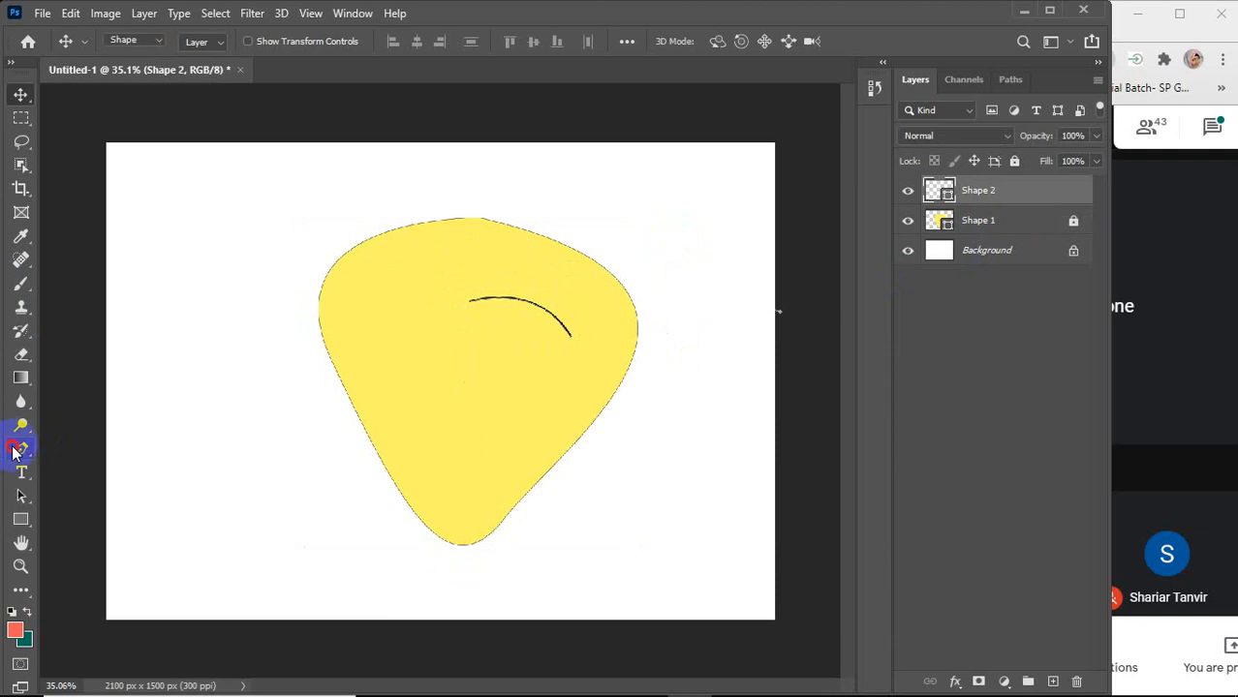
pyautogui.click(449, 276)
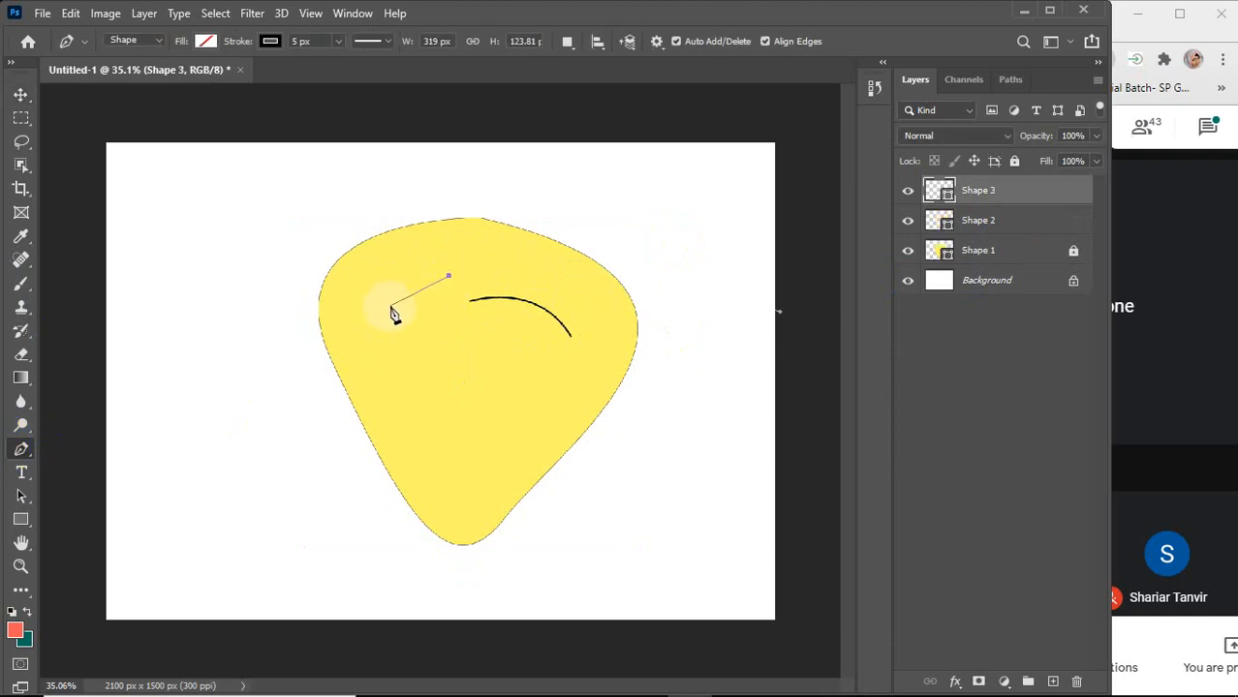
pyautogui.moveTo(384, 323); pyautogui.dragTo(346, 331)
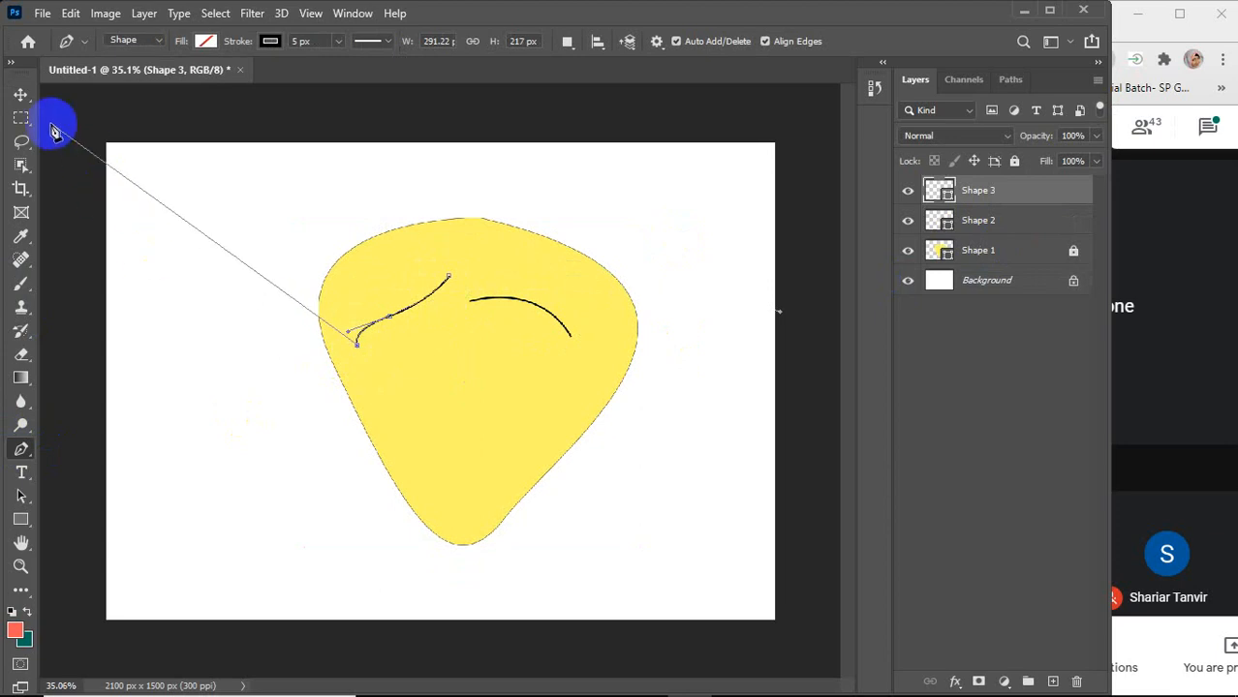
pyautogui.click(21, 94)
pyautogui.click(268, 263)
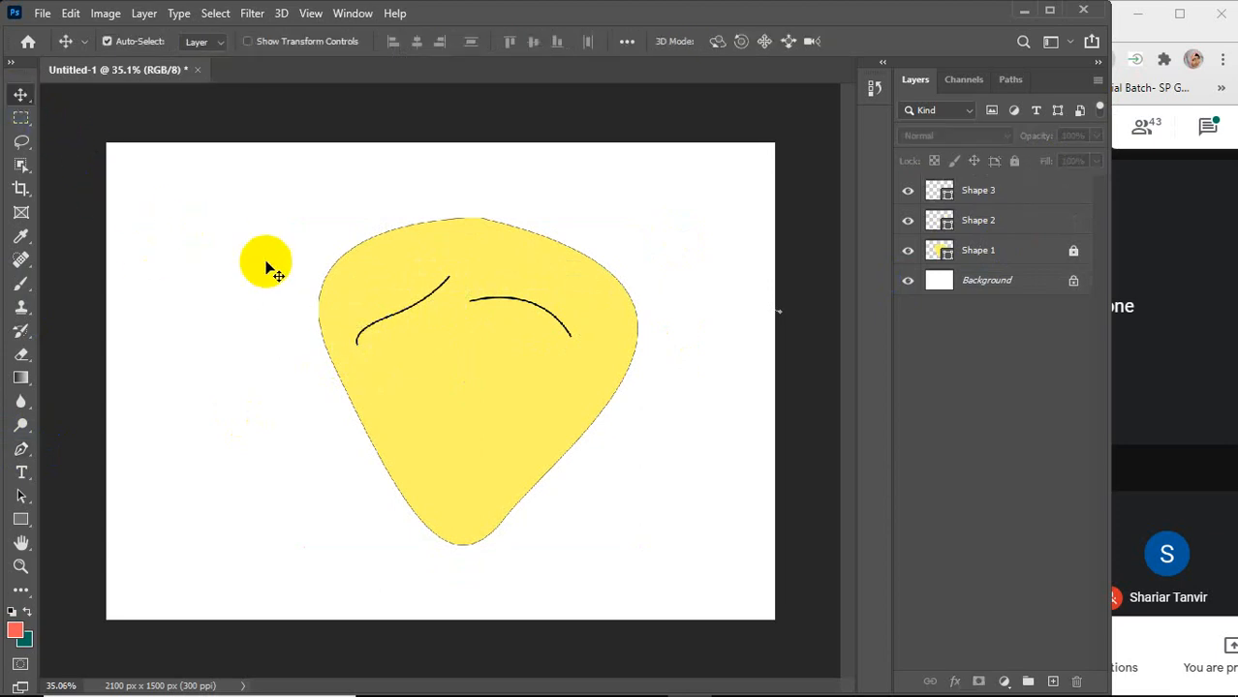
pyautogui.click(420, 305)
pyautogui.moveTo(409, 304)
pyautogui.mouseDown()
pyautogui.moveTo(421, 277)
pyautogui.moveTo(408, 310)
pyautogui.moveTo(433, 296)
pyautogui.moveTo(419, 310)
pyautogui.mouseUp()
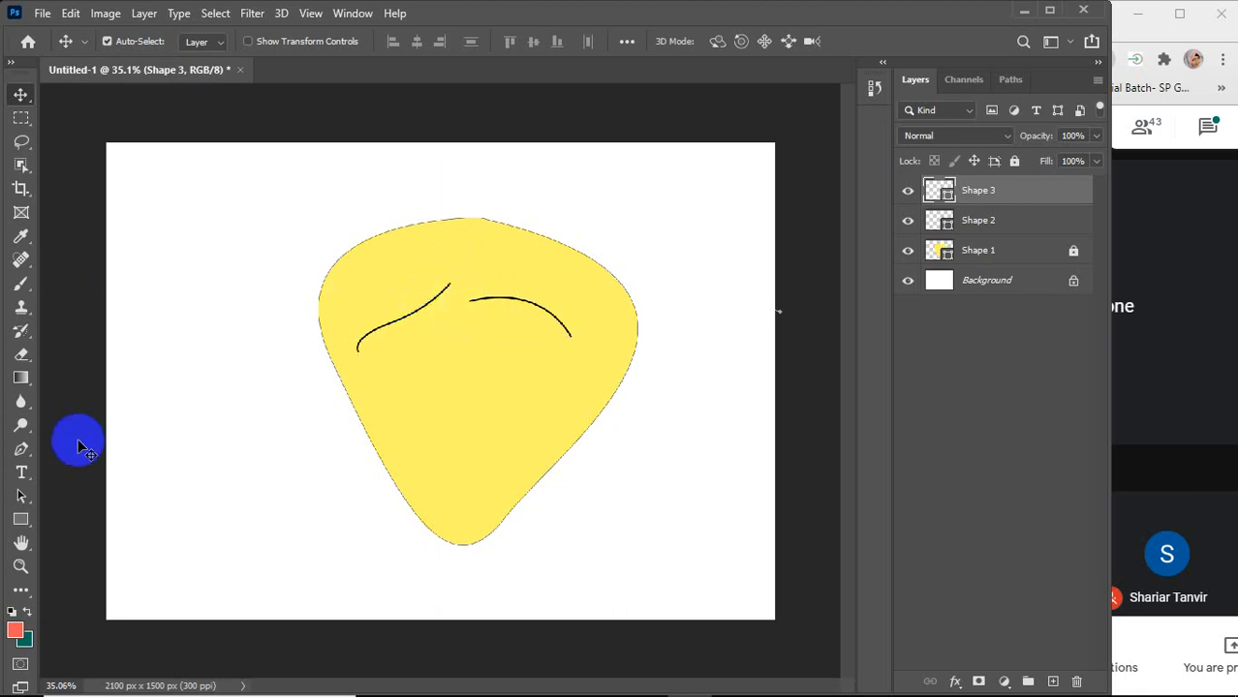
# Draw a closed oval eye outline, about 160 by 228 px, beneath the right eyebrow, undoing and redrawing its first curve
pyautogui.click(22, 453)
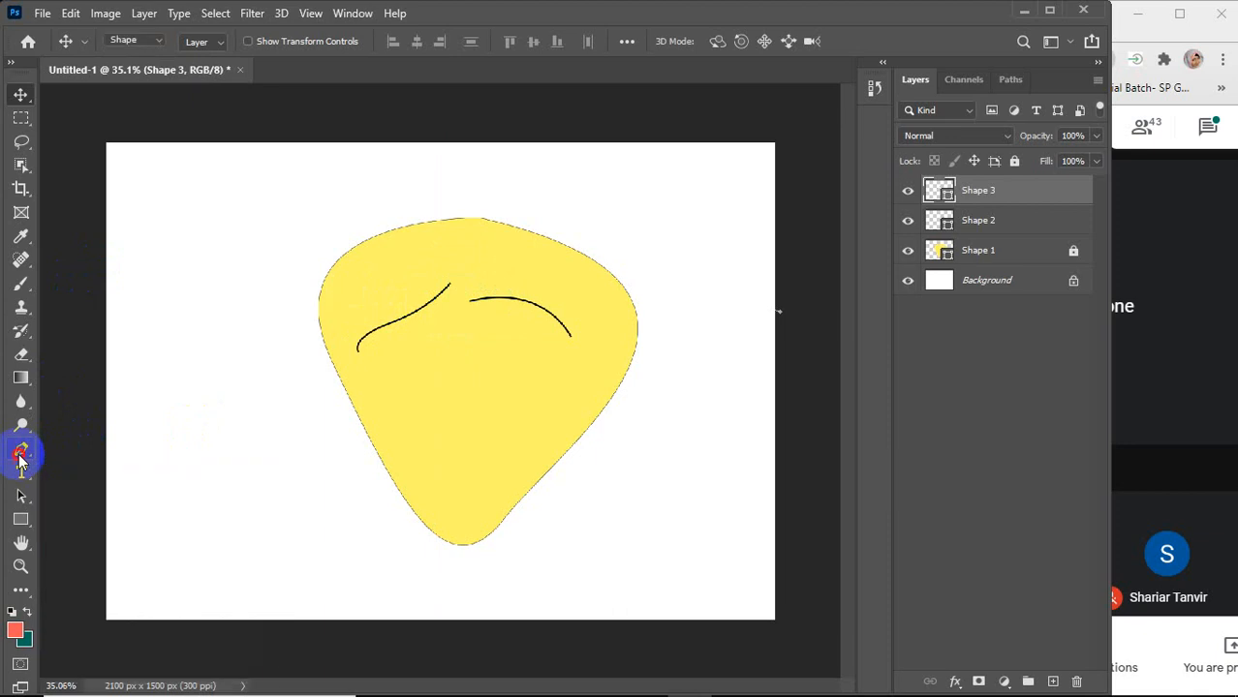
pyautogui.click(501, 334)
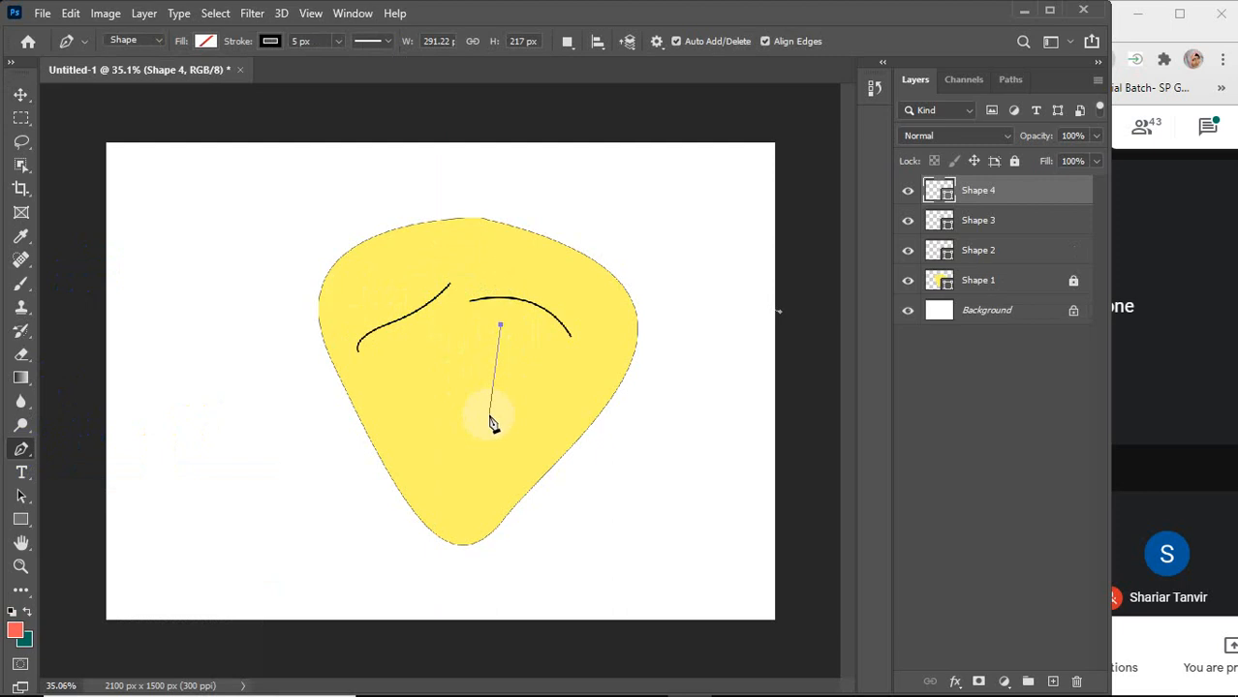
pyautogui.moveTo(489, 414); pyautogui.dragTo(544, 395)
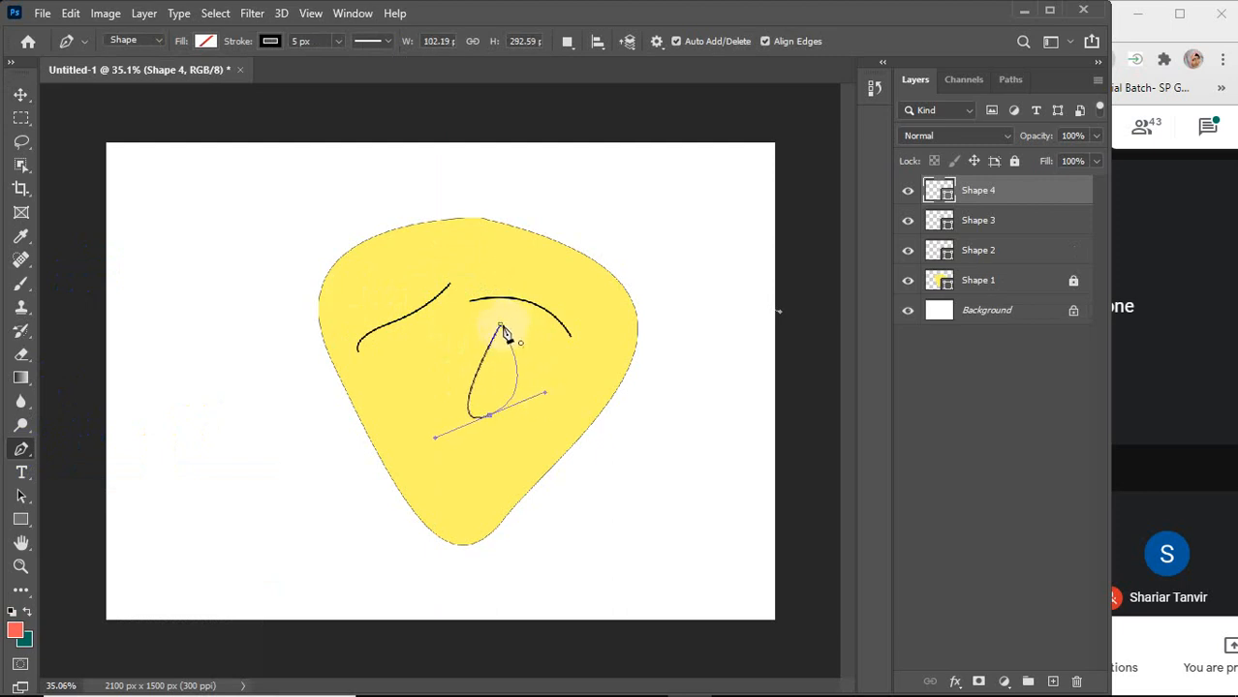
pyautogui.hotkey('ctrl', 'z')
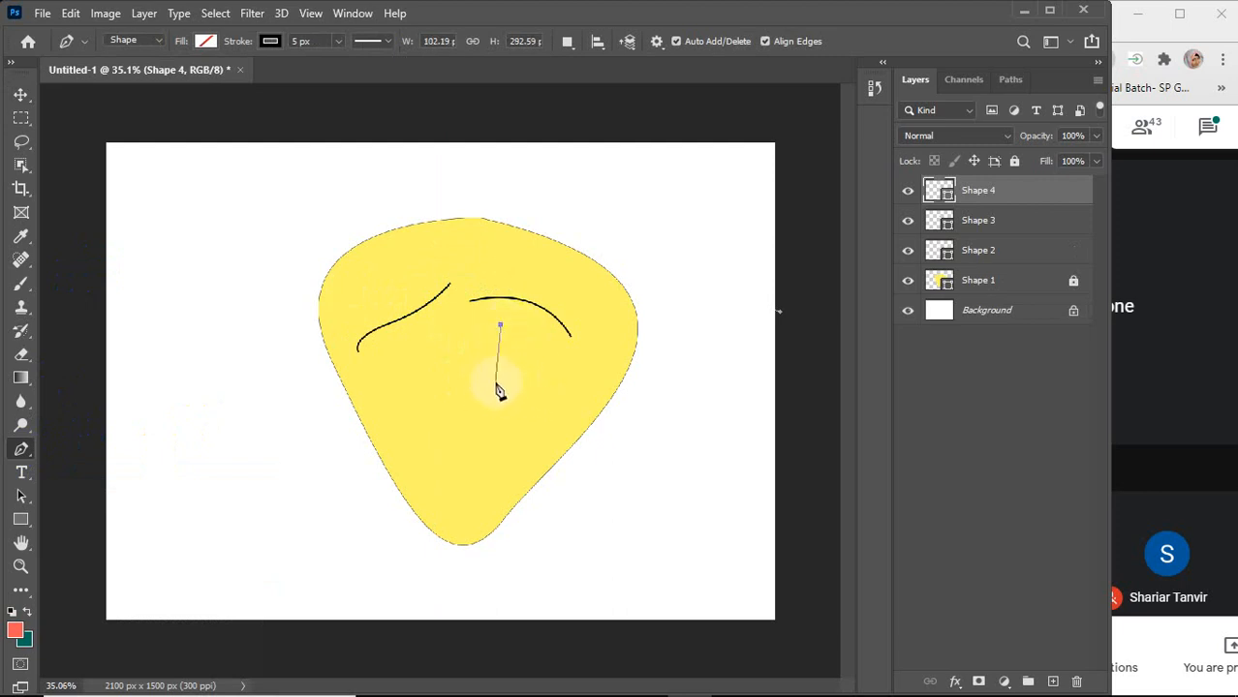
pyautogui.moveTo(494, 384); pyautogui.dragTo(511, 410)
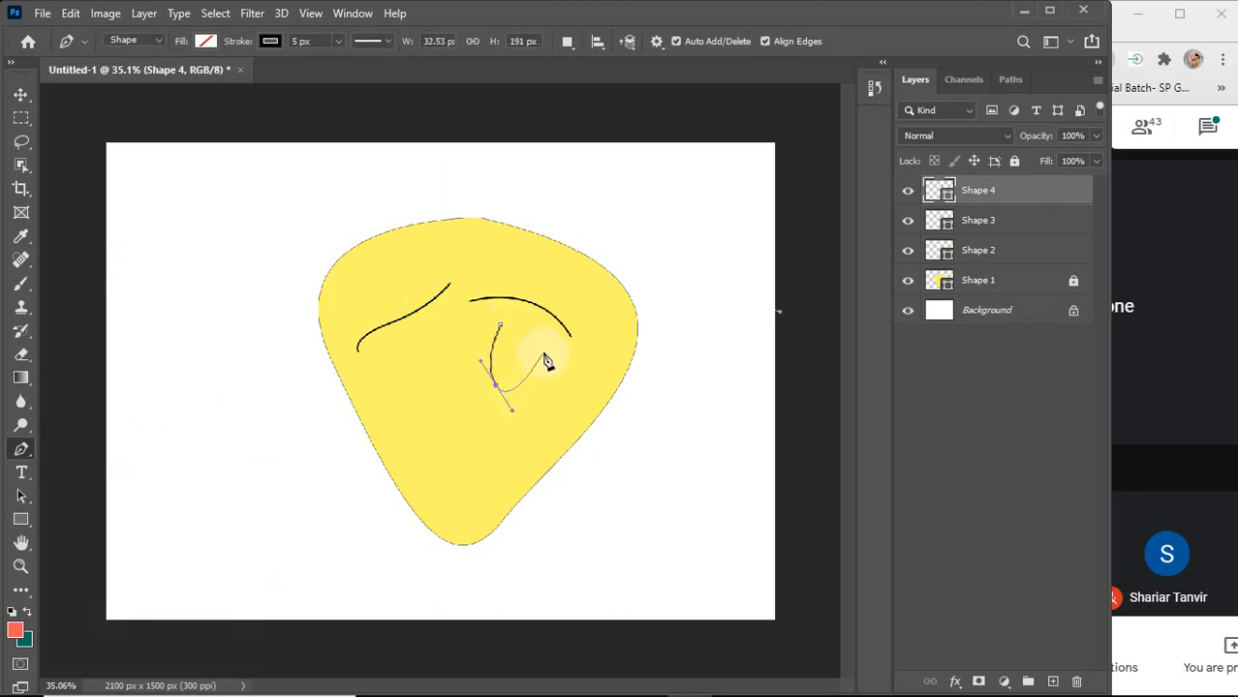
pyautogui.moveTo(539, 347); pyautogui.dragTo(498, 327)
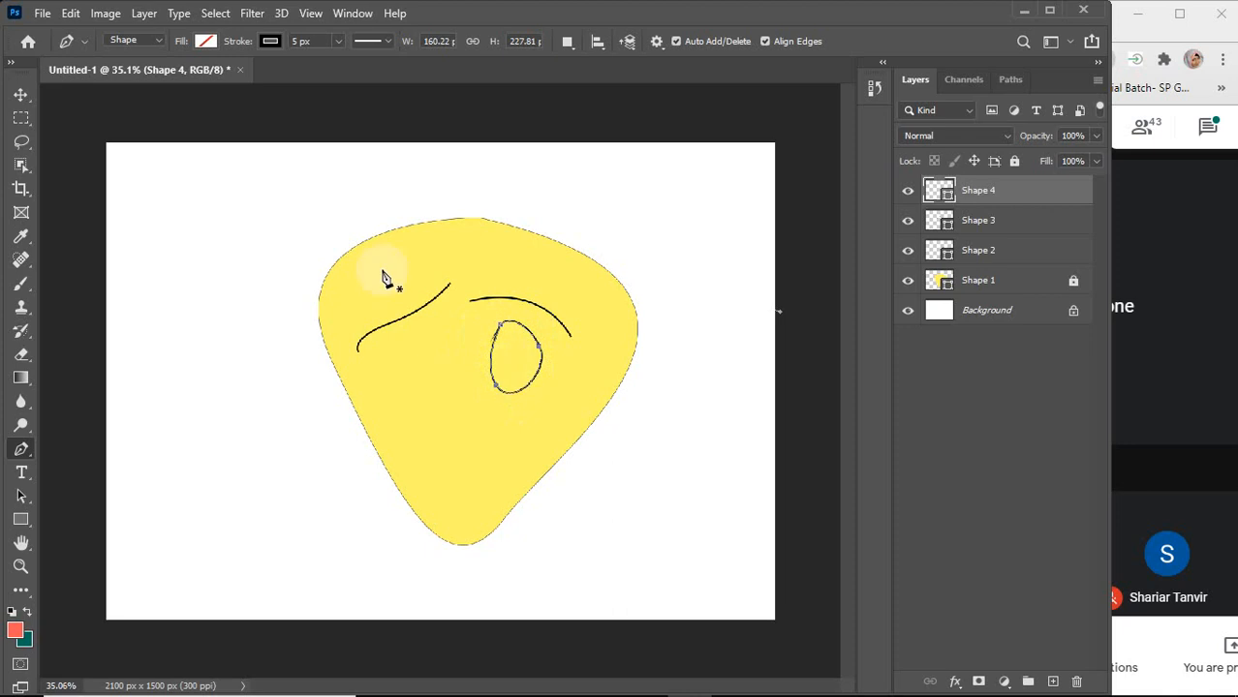
# Fill the oval eye with black and nudge it slightly upward beneath its eyebrow
pyautogui.click(205, 41)
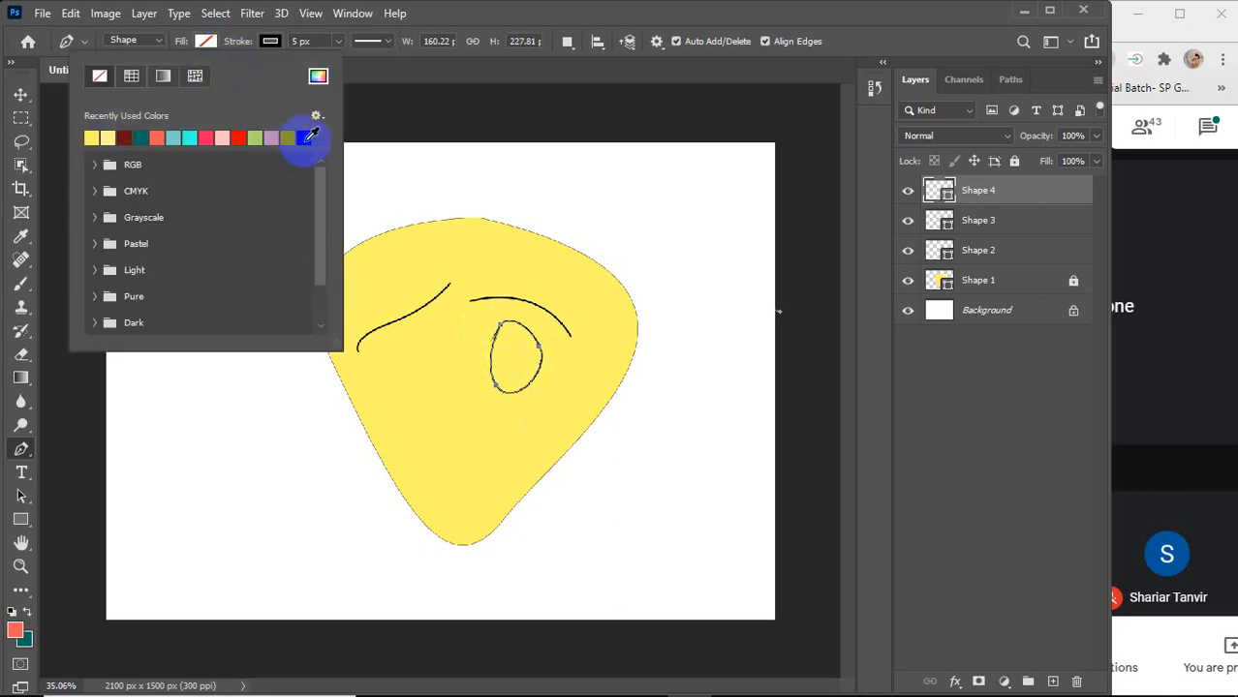
pyautogui.click(308, 138)
pyautogui.click(270, 41)
pyautogui.click(270, 41)
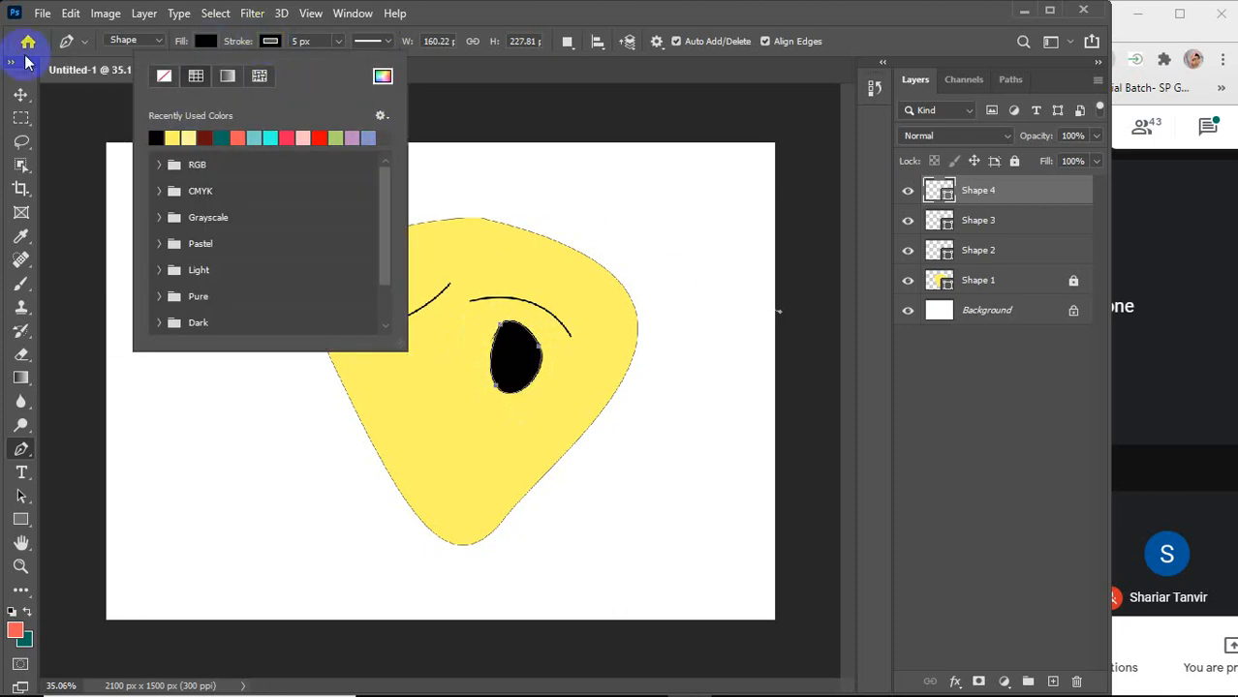
pyautogui.click(21, 95)
pyautogui.click(204, 311)
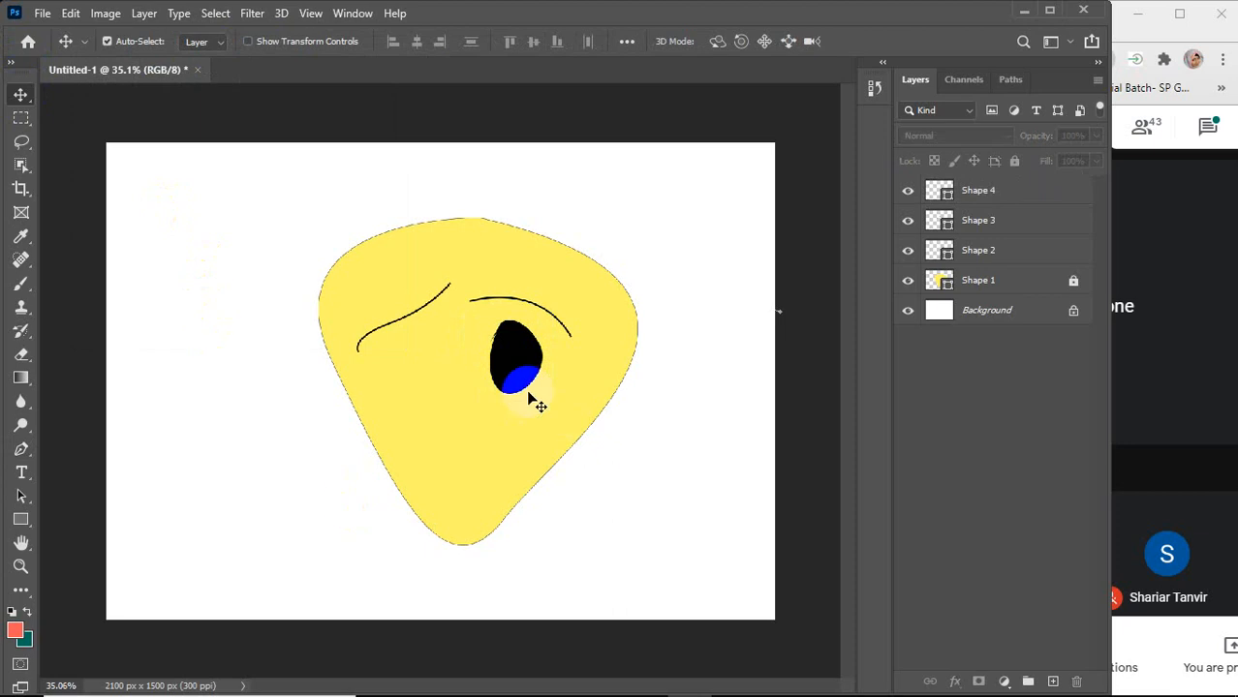
pyautogui.moveTo(522, 356)
pyautogui.mouseDown()
pyautogui.moveTo(507, 350)
pyautogui.moveTo(521, 351)
pyautogui.mouseUp()
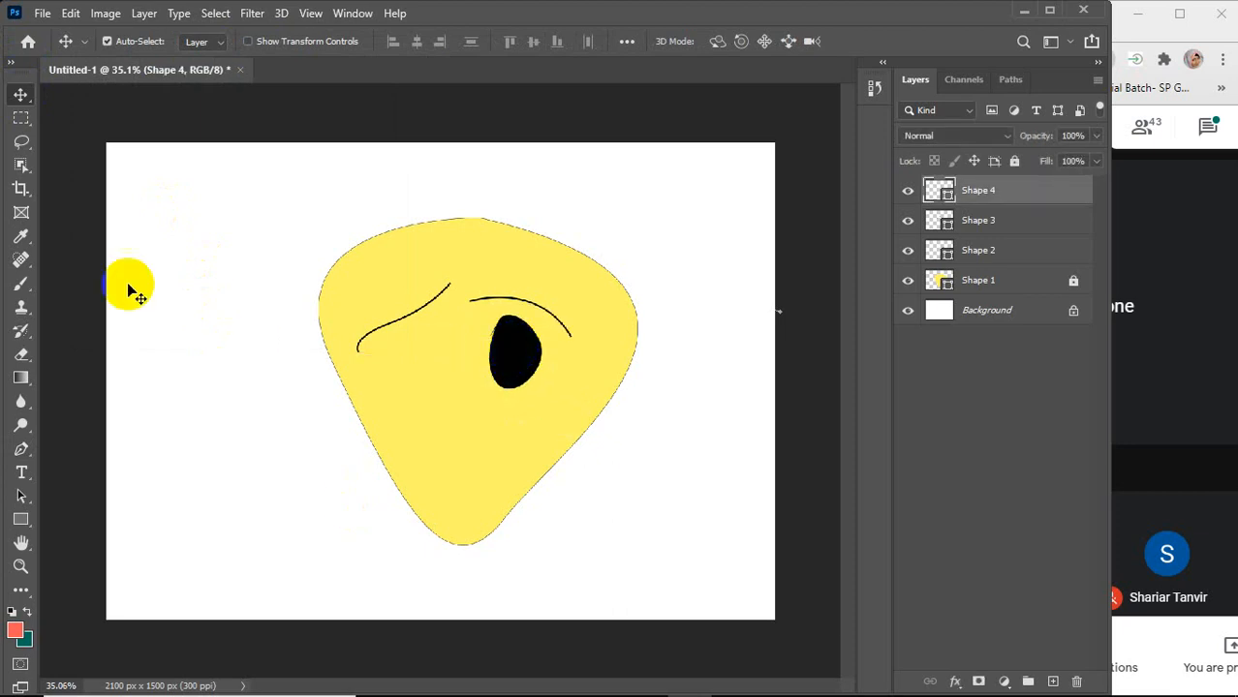
# Draw a narrow, pointed, closed black eye with curved sides beneath the left eyebrow using the Pen Tool
pyautogui.click(21, 448)
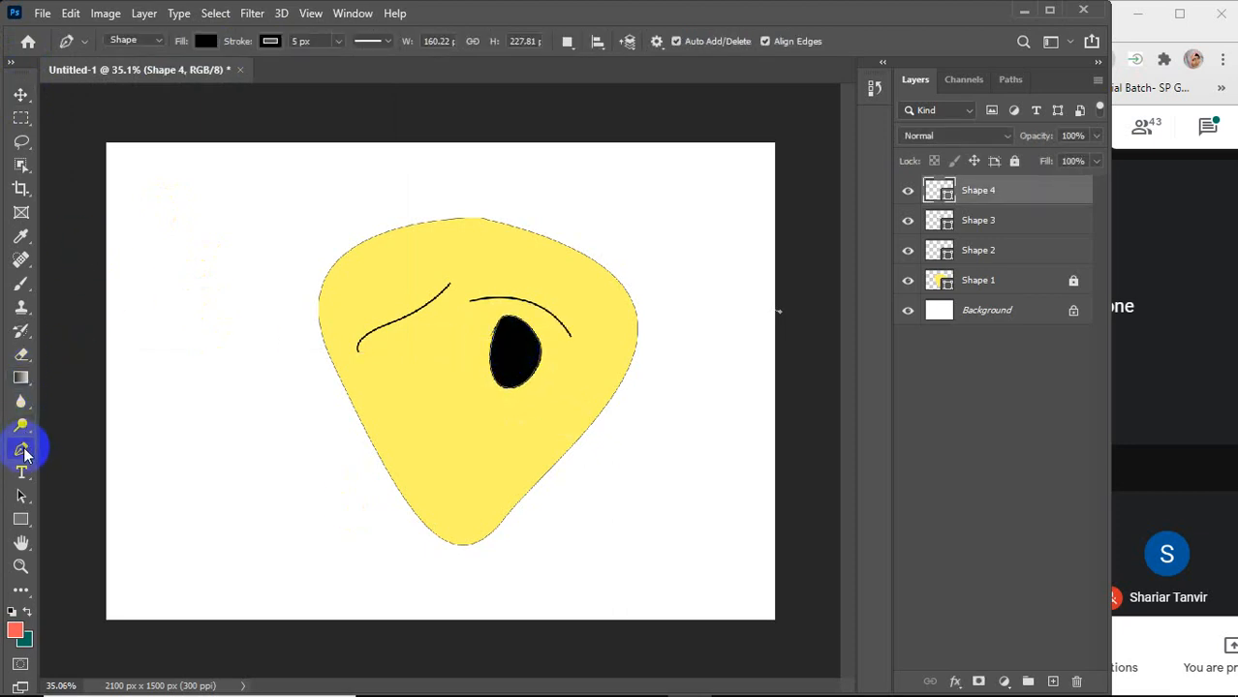
pyautogui.click(420, 330)
pyautogui.moveTo(407, 369); pyautogui.dragTo(437, 381)
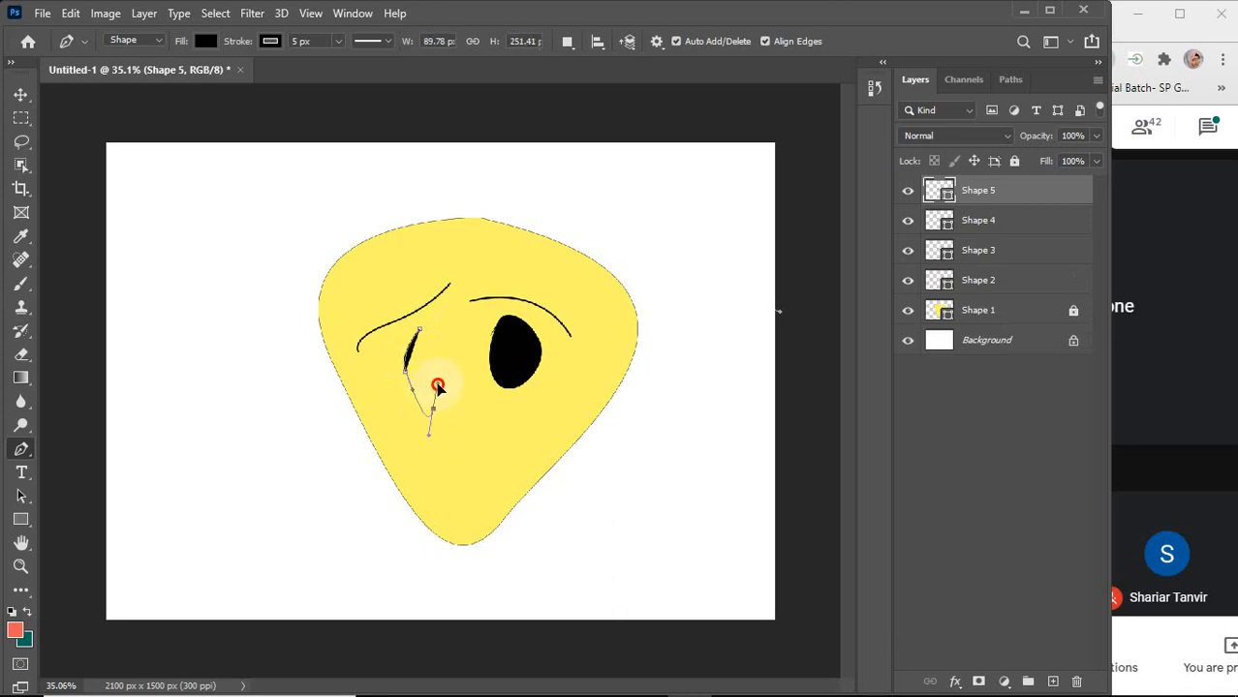
pyautogui.click(419, 330)
pyautogui.moveTo(420, 330); pyautogui.dragTo(401, 282)
pyautogui.click(20, 94)
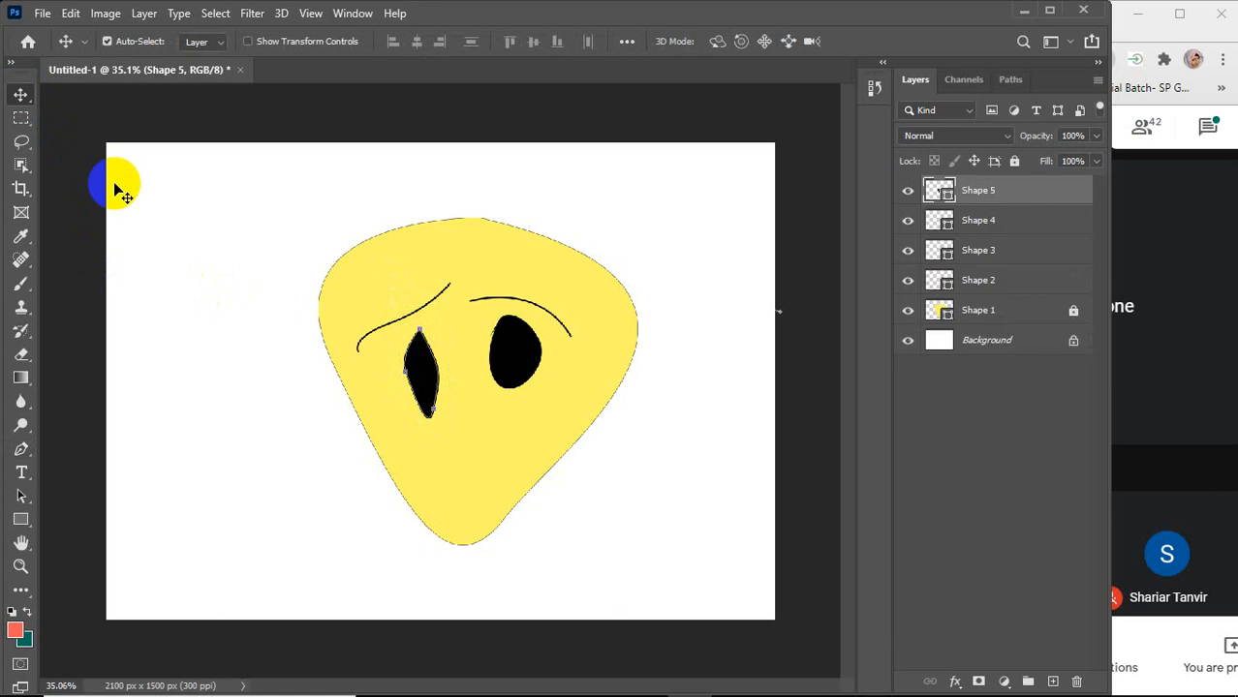
# Draw a hooked open nose curve, about 107 by 270 px, between and below the eyes with the Pen Tool
pyautogui.click(234, 304)
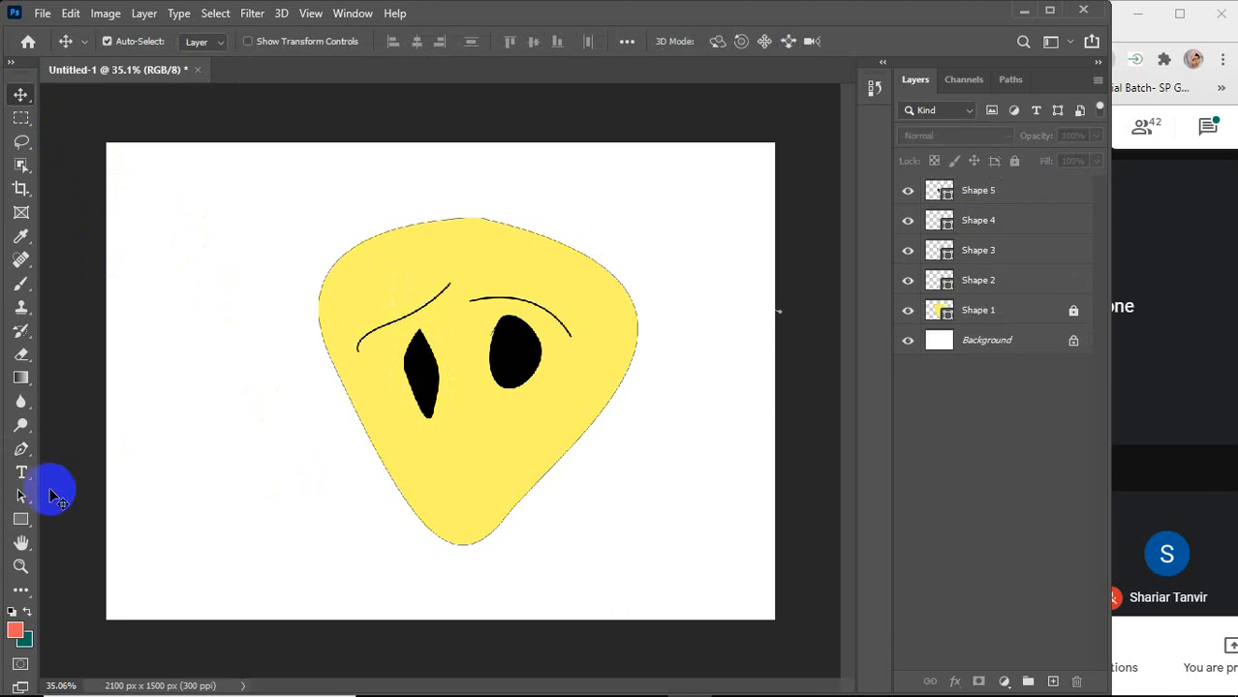
pyautogui.click(21, 448)
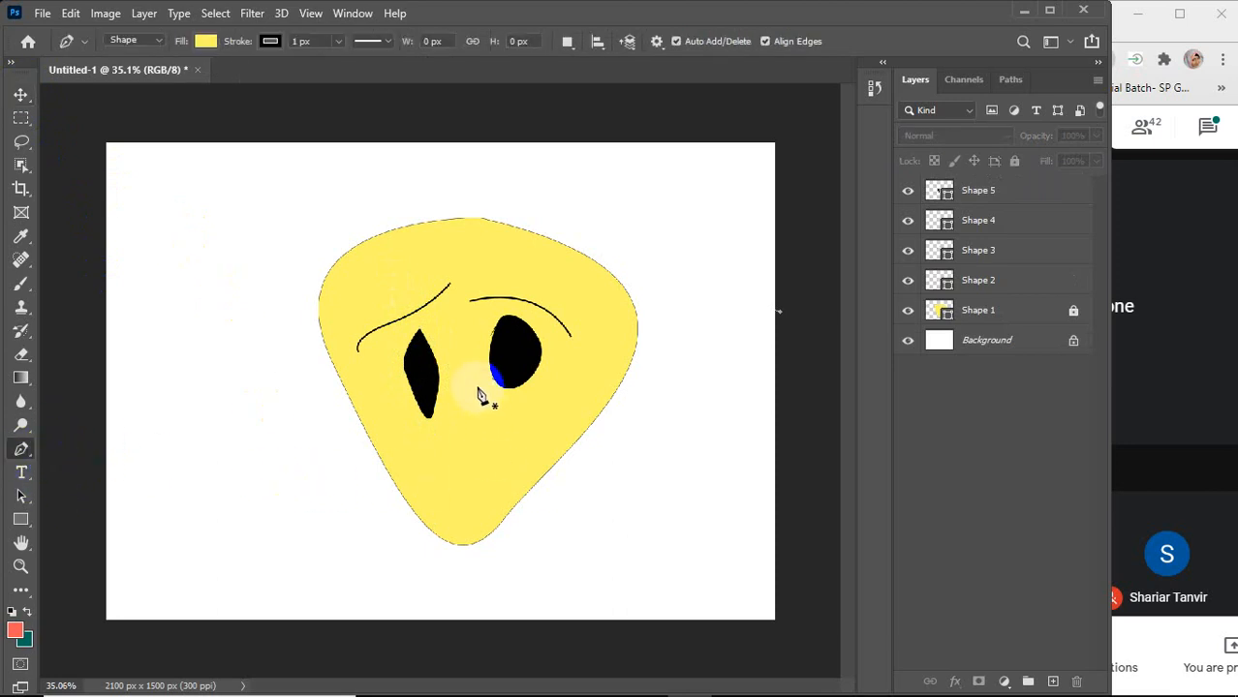
pyautogui.click(459, 363)
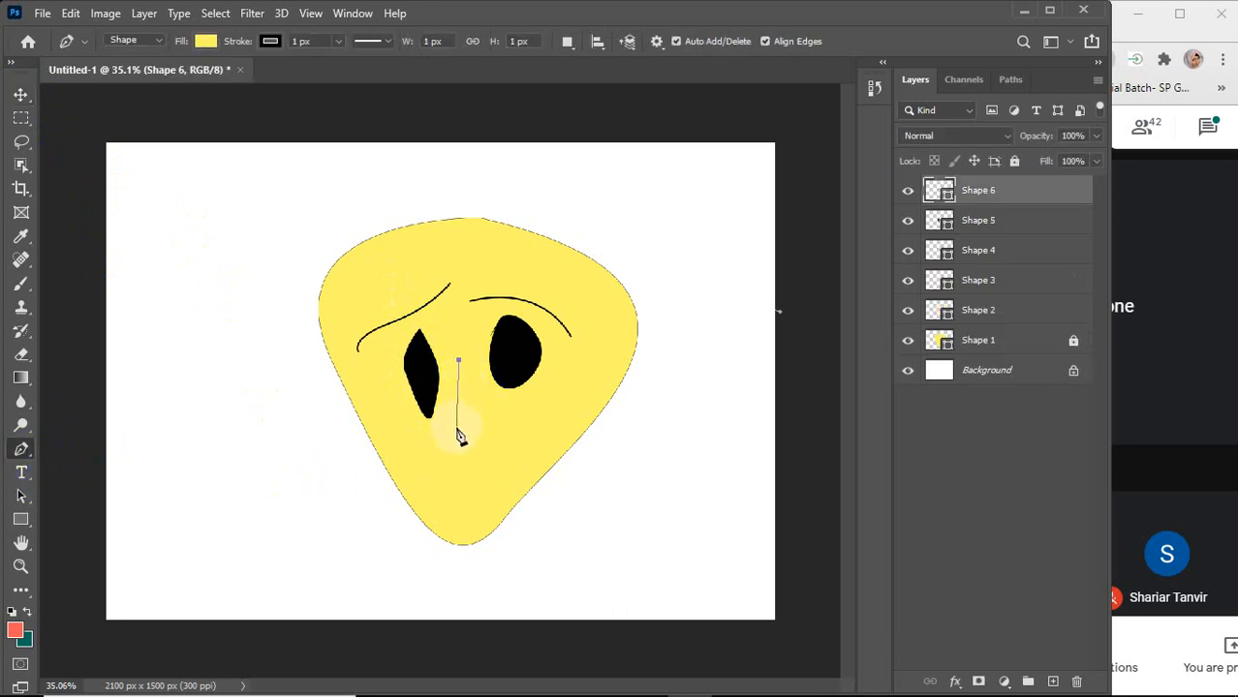
pyautogui.moveTo(447, 433); pyautogui.dragTo(379, 382)
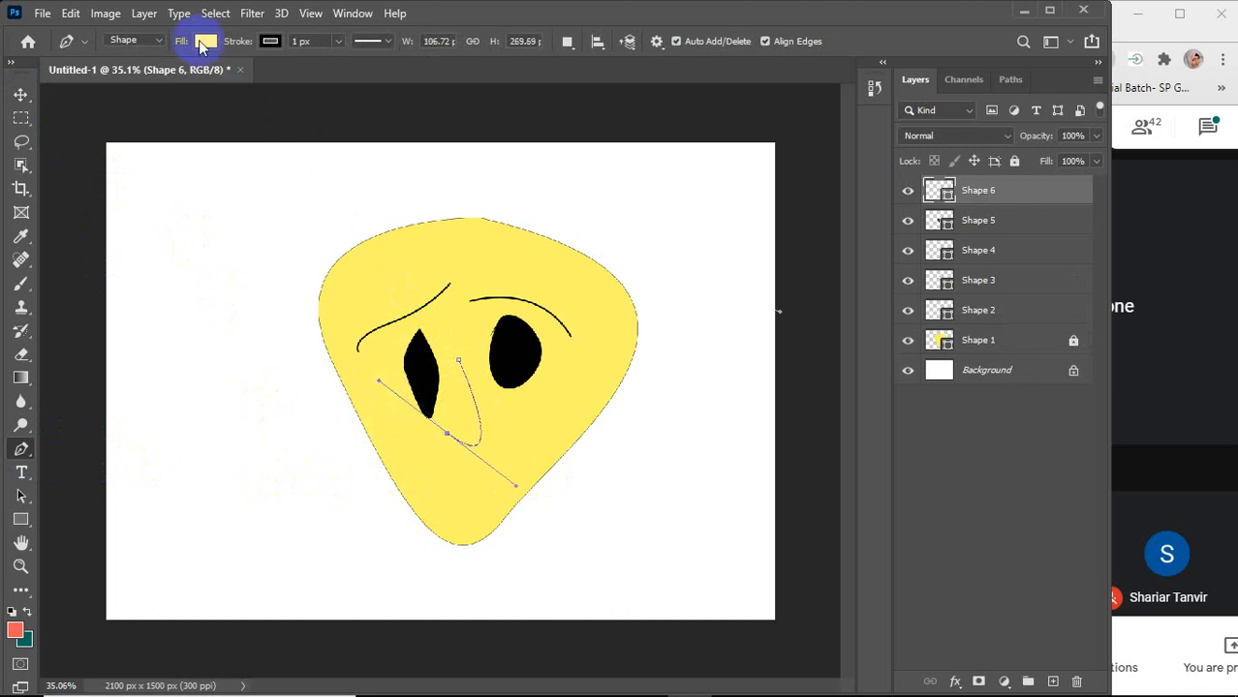
# Remove the nose curve's fill and set its stroke width to 7 px
pyautogui.click(202, 46)
pyautogui.click(99, 76)
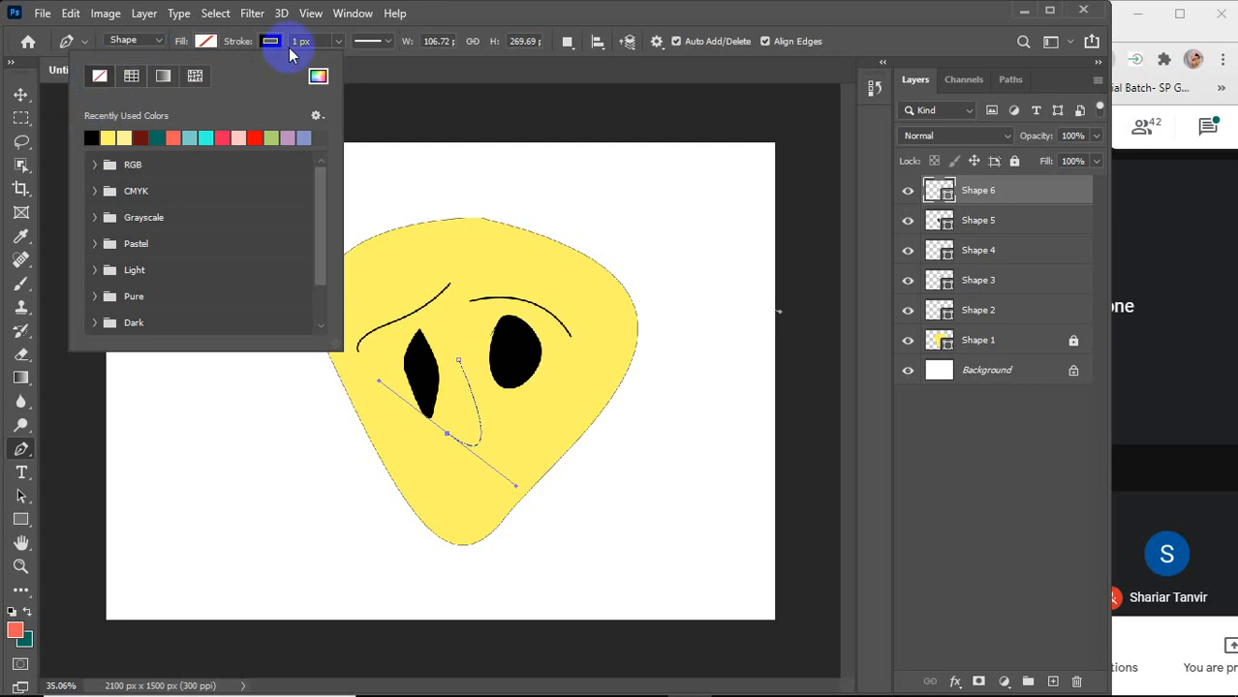
pyautogui.click(312, 43)
pyautogui.scroll(3, 313, 44)
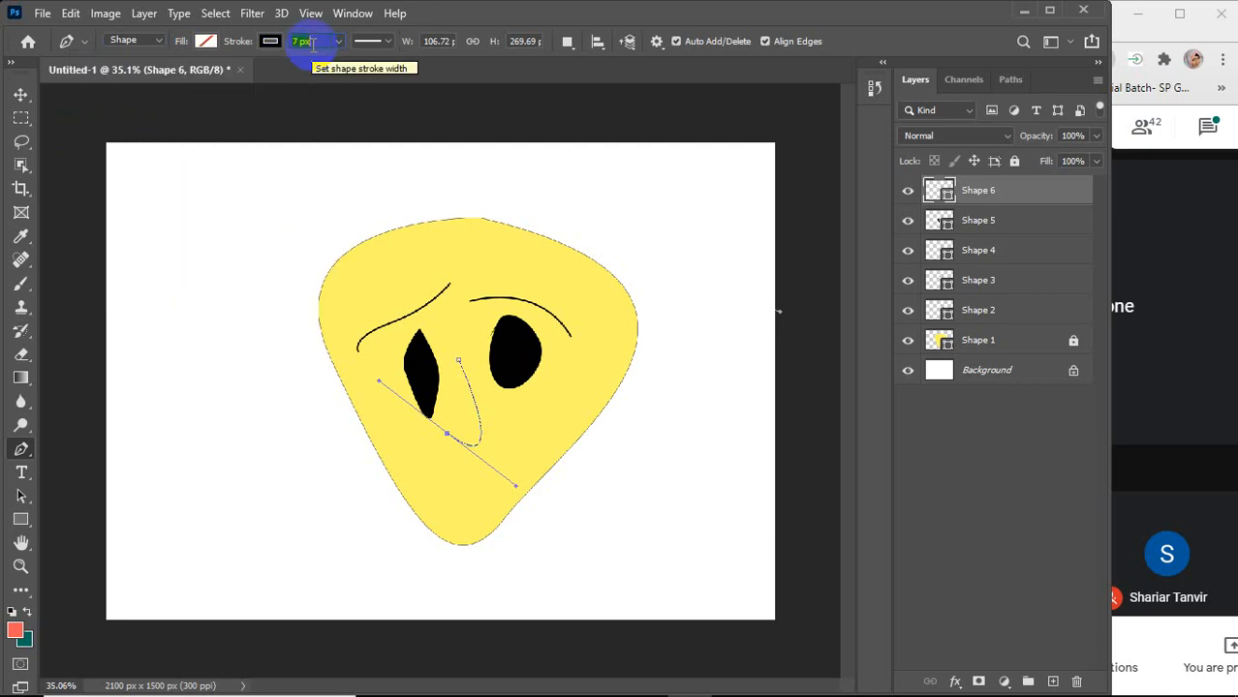
pyautogui.press('Return')
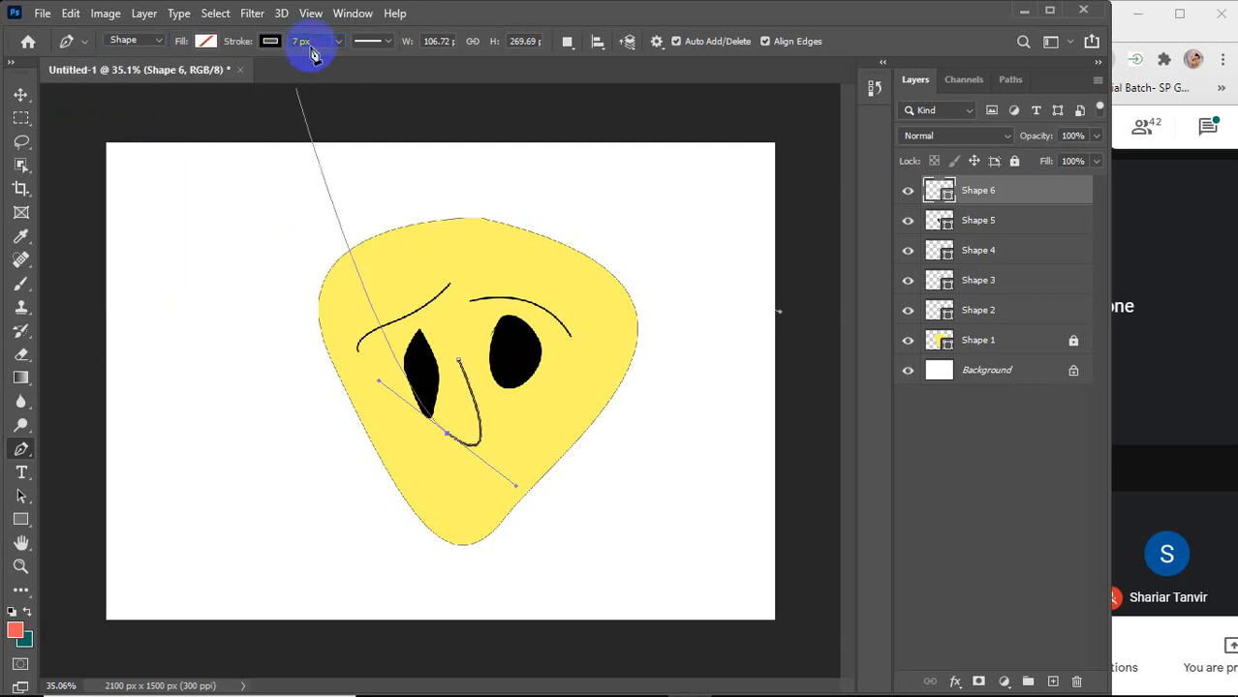
pyautogui.click(17, 95)
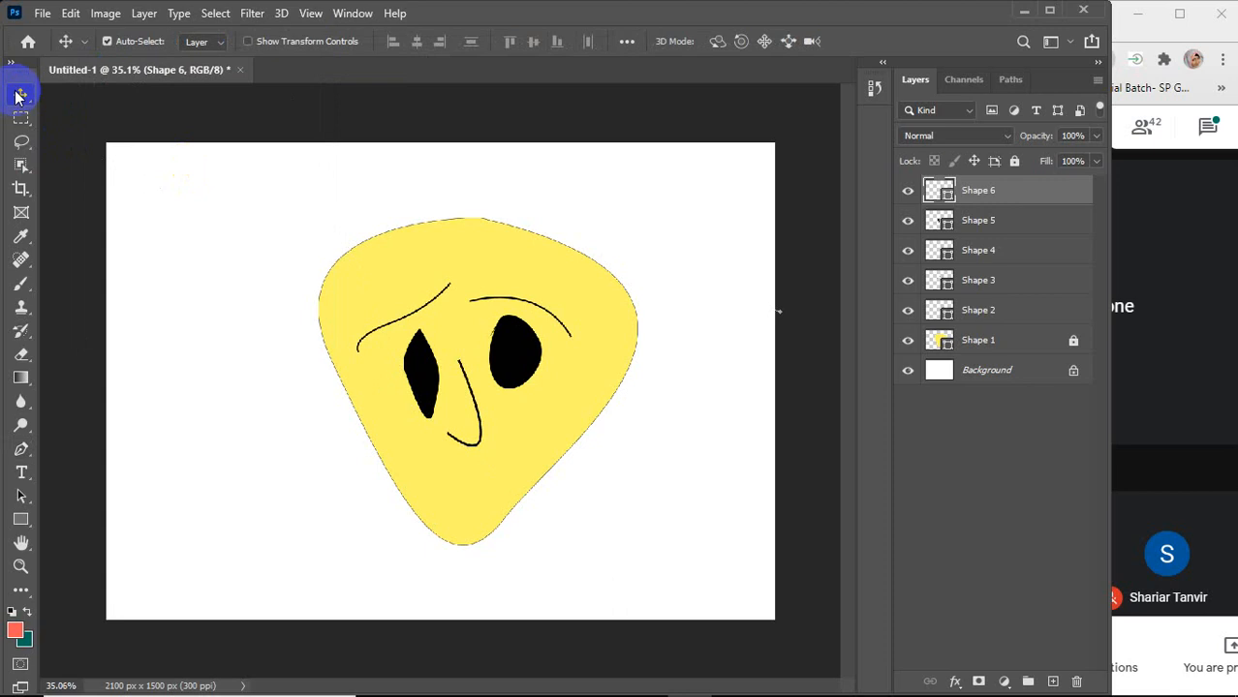
# Lock the nose layer and draw a separate curved frown, about 151 by 47 px, beneath the nose
pyautogui.click(21, 450)
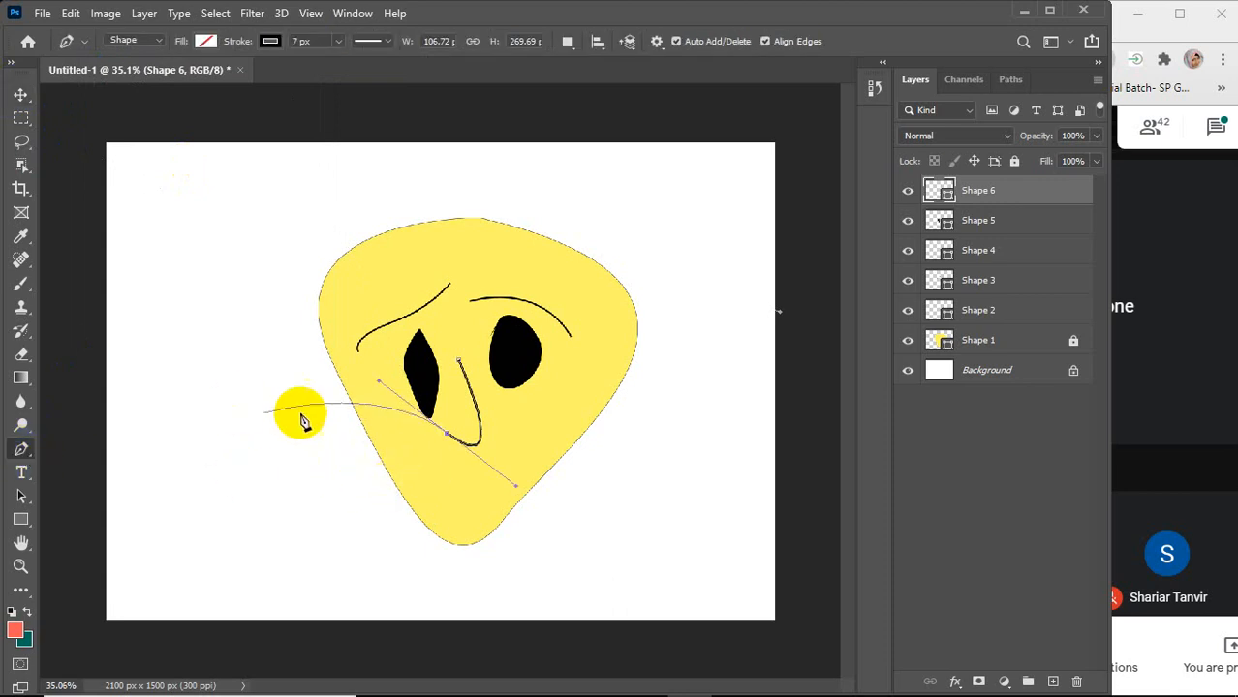
pyautogui.click(1015, 162)
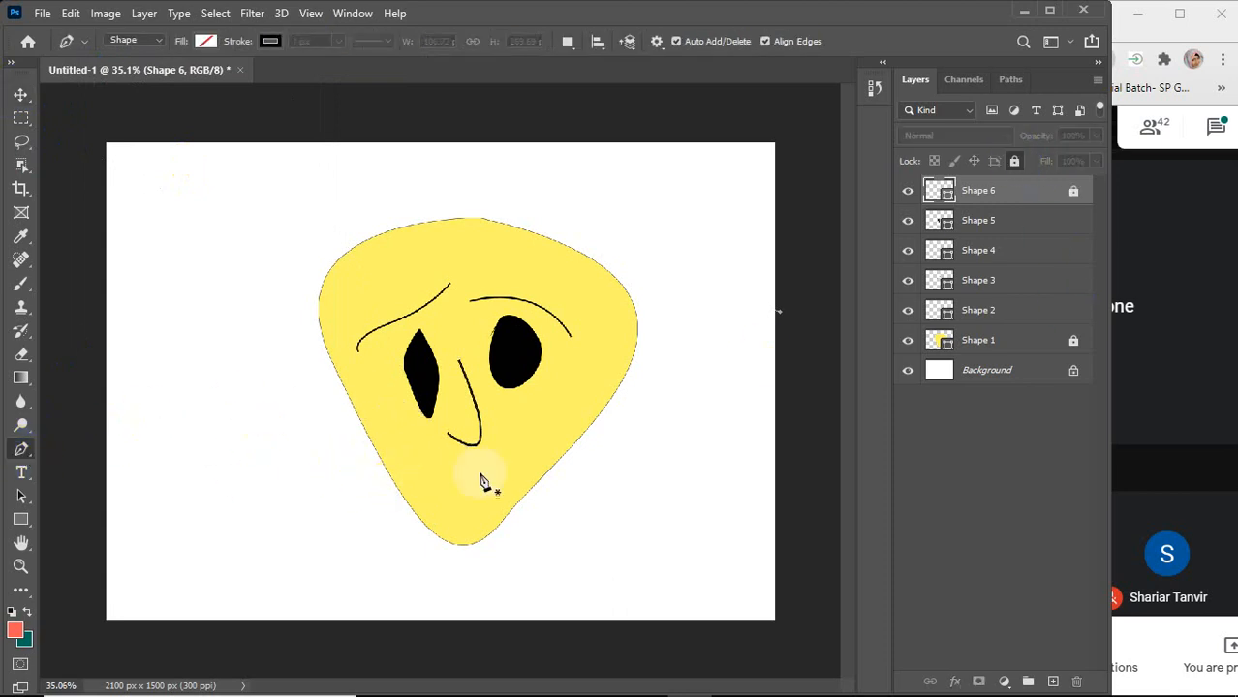
pyautogui.click(447, 476)
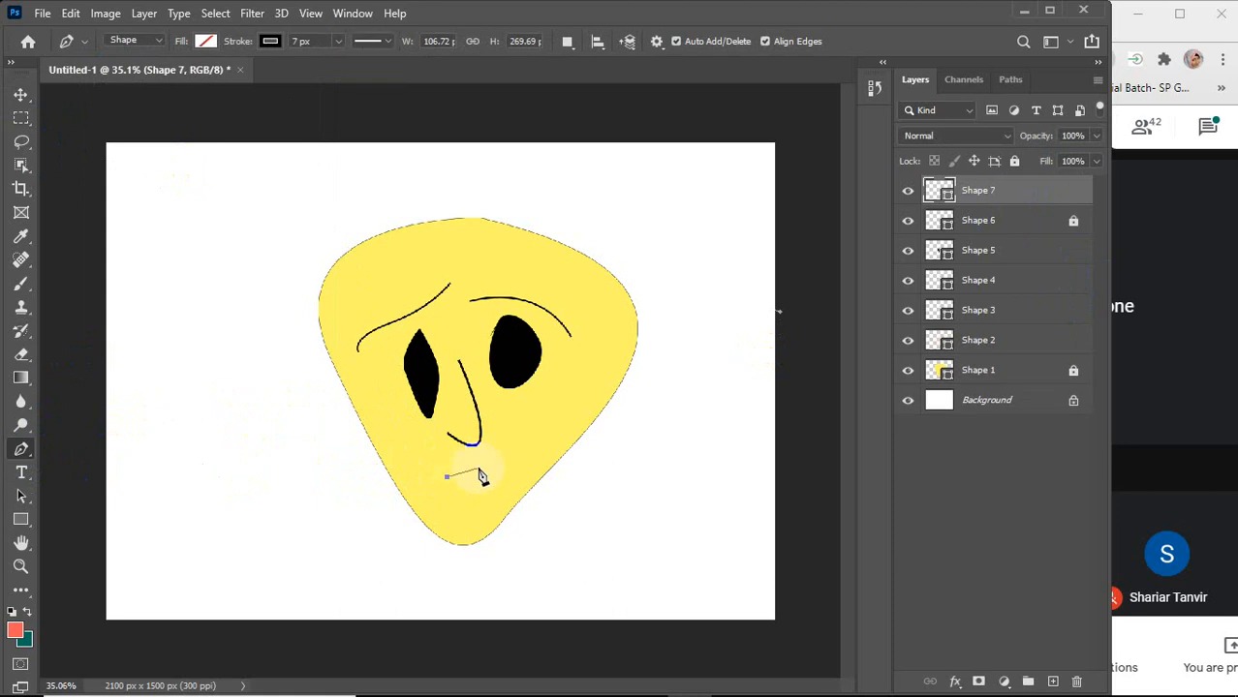
pyautogui.moveTo(494, 466); pyautogui.dragTo(532, 488)
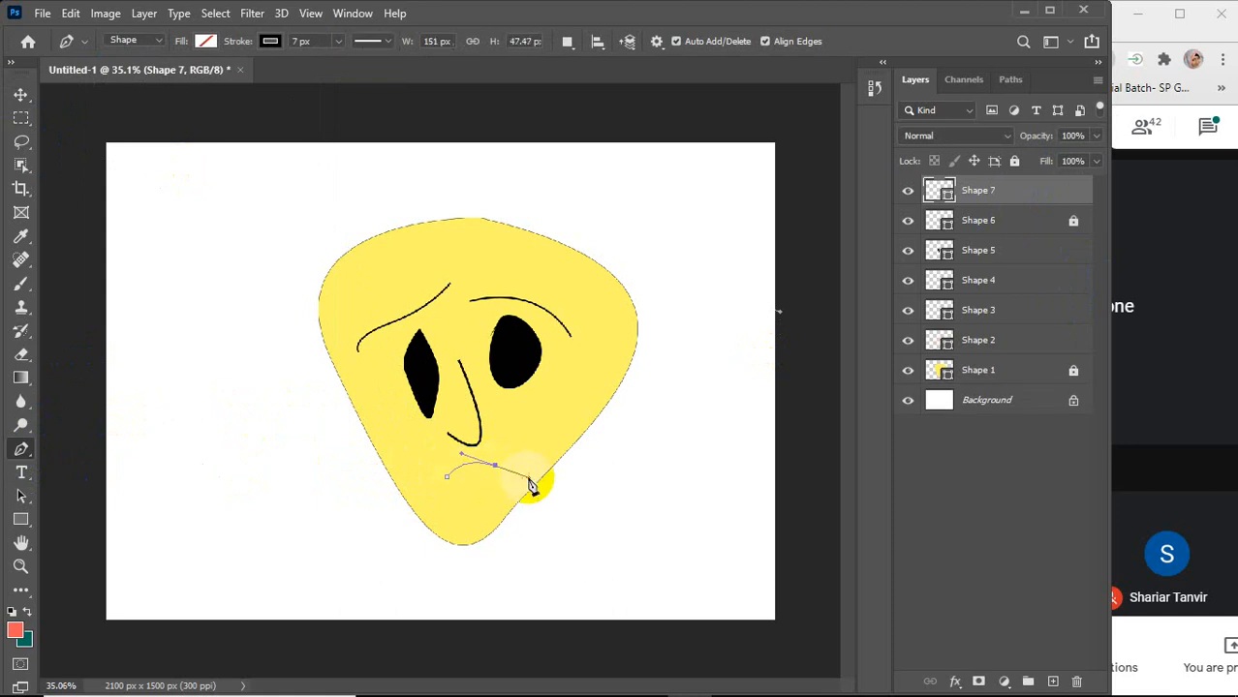
pyautogui.click(20, 94)
pyautogui.click(232, 312)
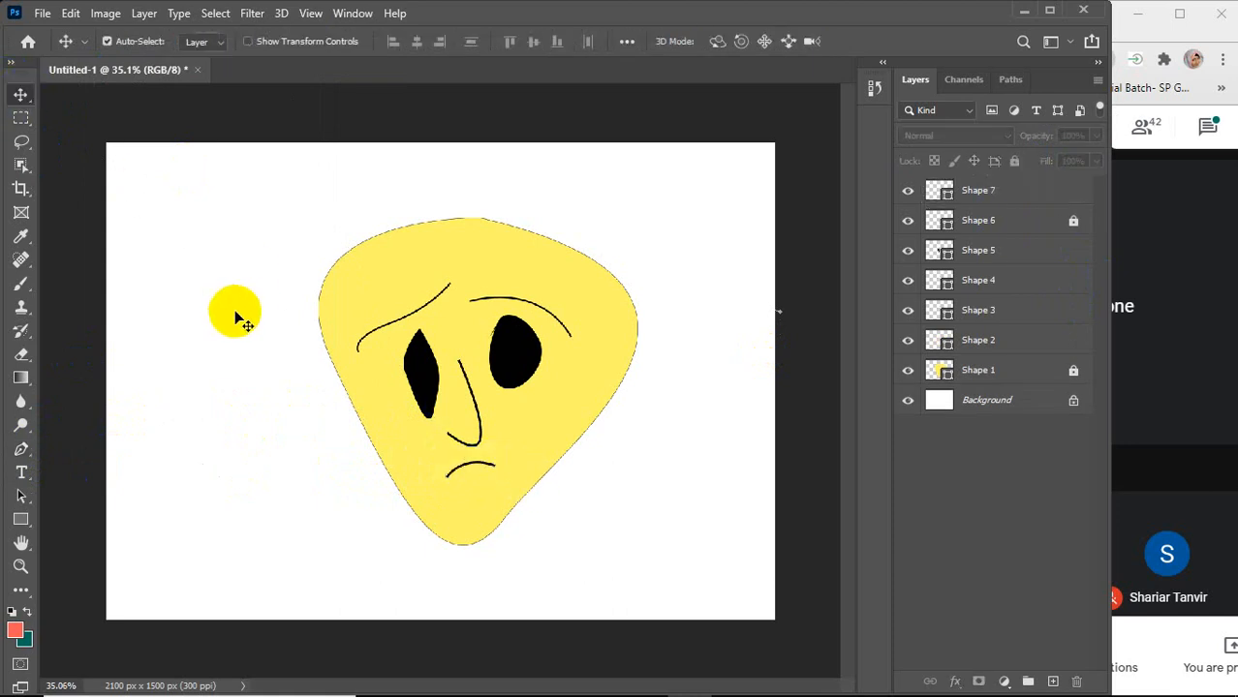
# Unlock the nose and face layers and switch the Pen Tool from Shape to Path mode
pyautogui.click(1073, 221)
pyautogui.click(1072, 370)
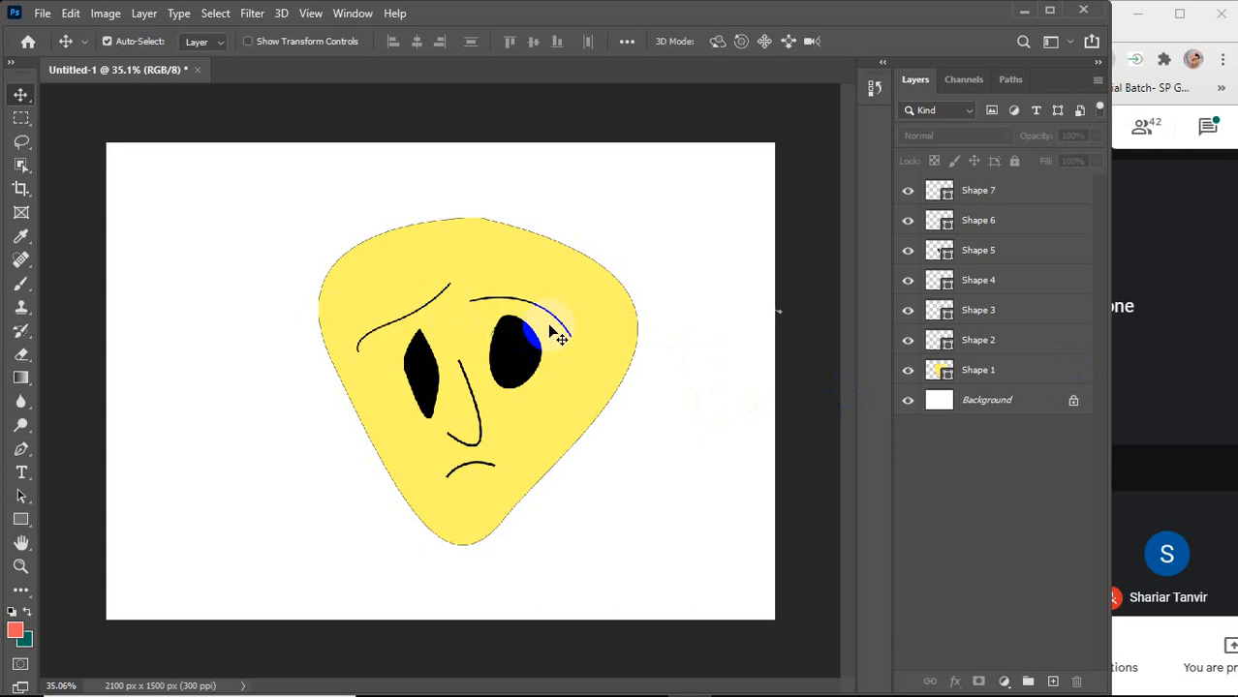
pyautogui.click(21, 449)
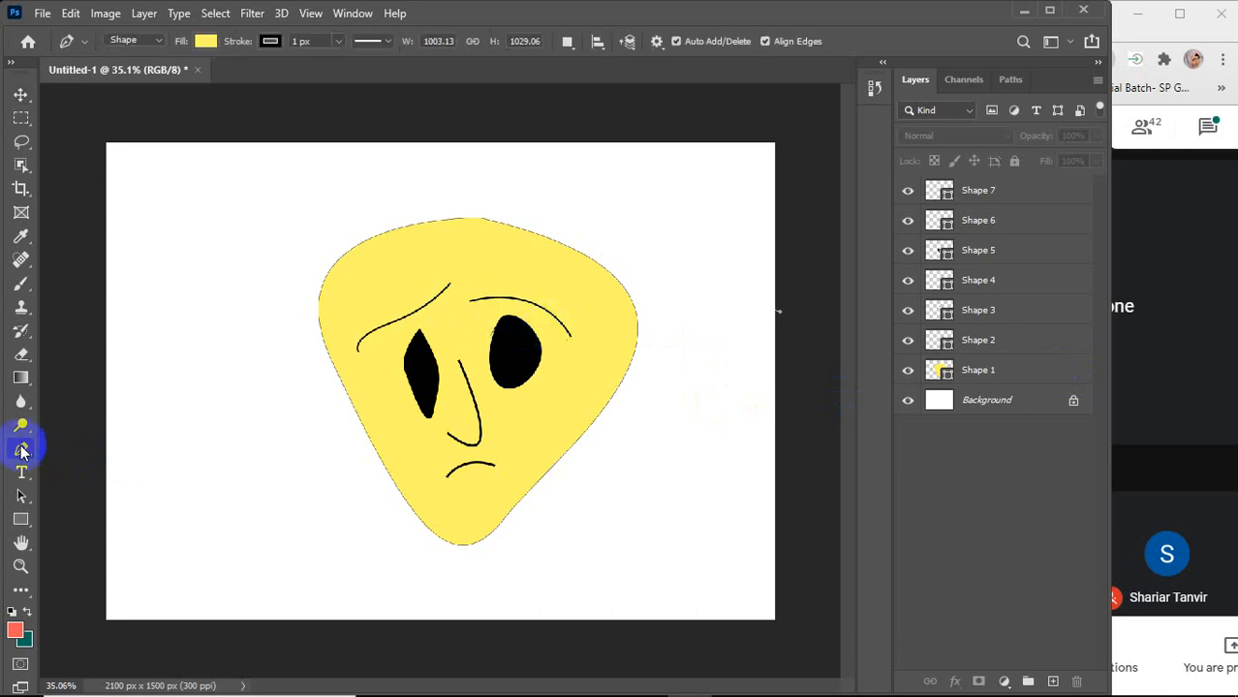
pyautogui.click(135, 41)
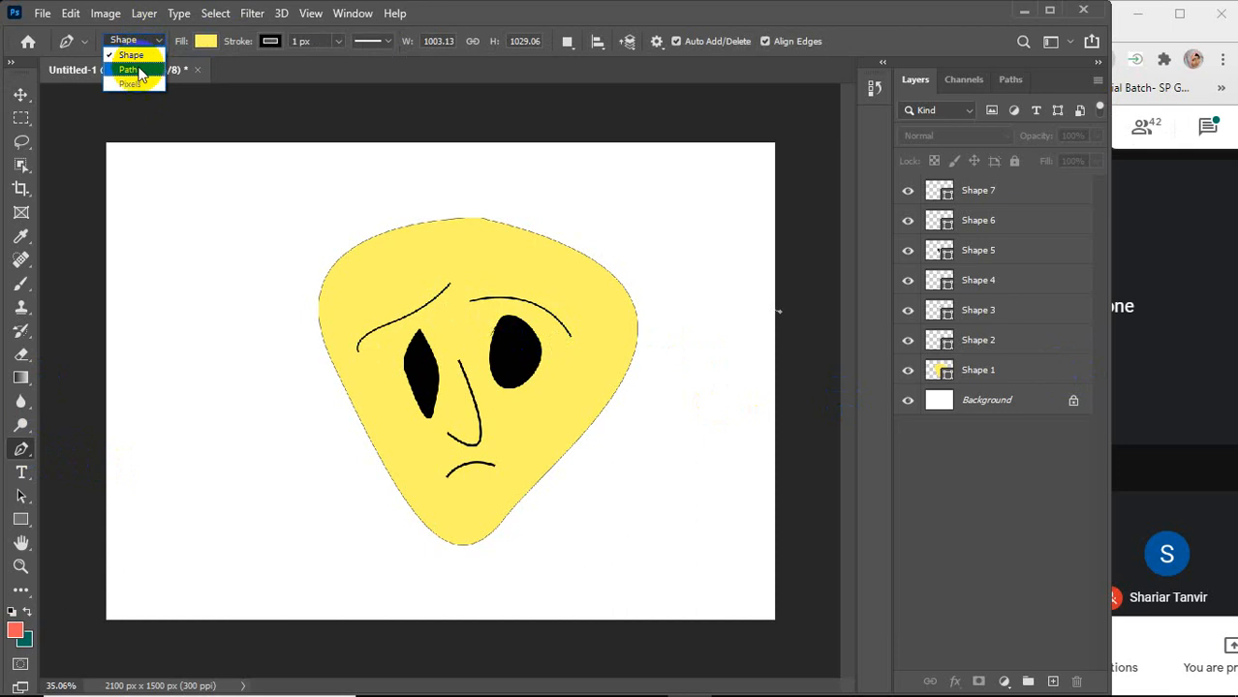
pyautogui.click(142, 71)
# Draw an arched path segment in the white area left of the face, ending it in a corner point
pyautogui.scroll(3, 238, 497)
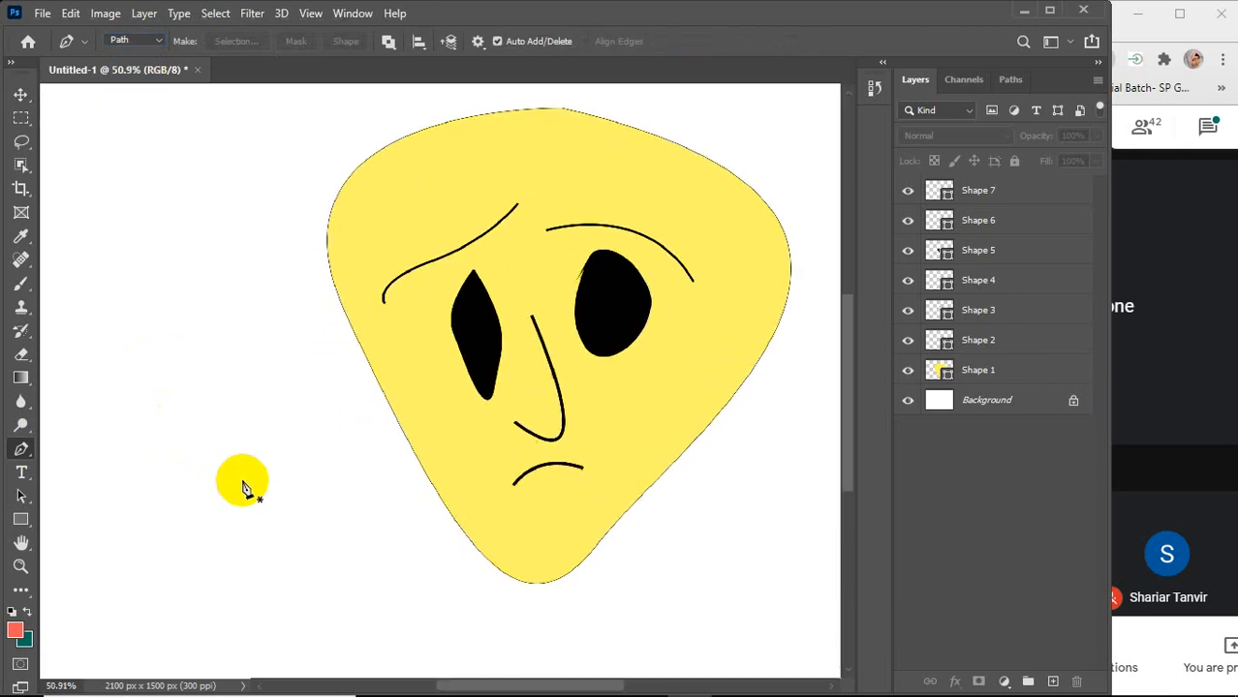
pyautogui.click(113, 366)
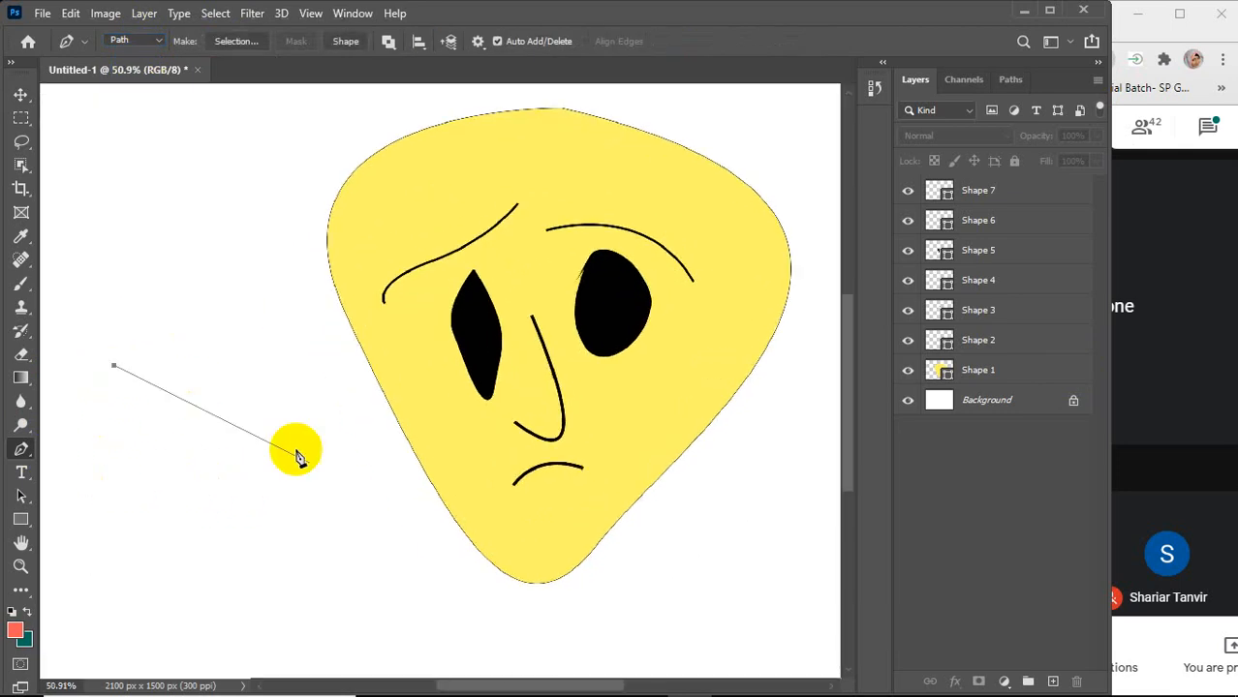
pyautogui.moveTo(342, 476); pyautogui.dragTo(426, 620)
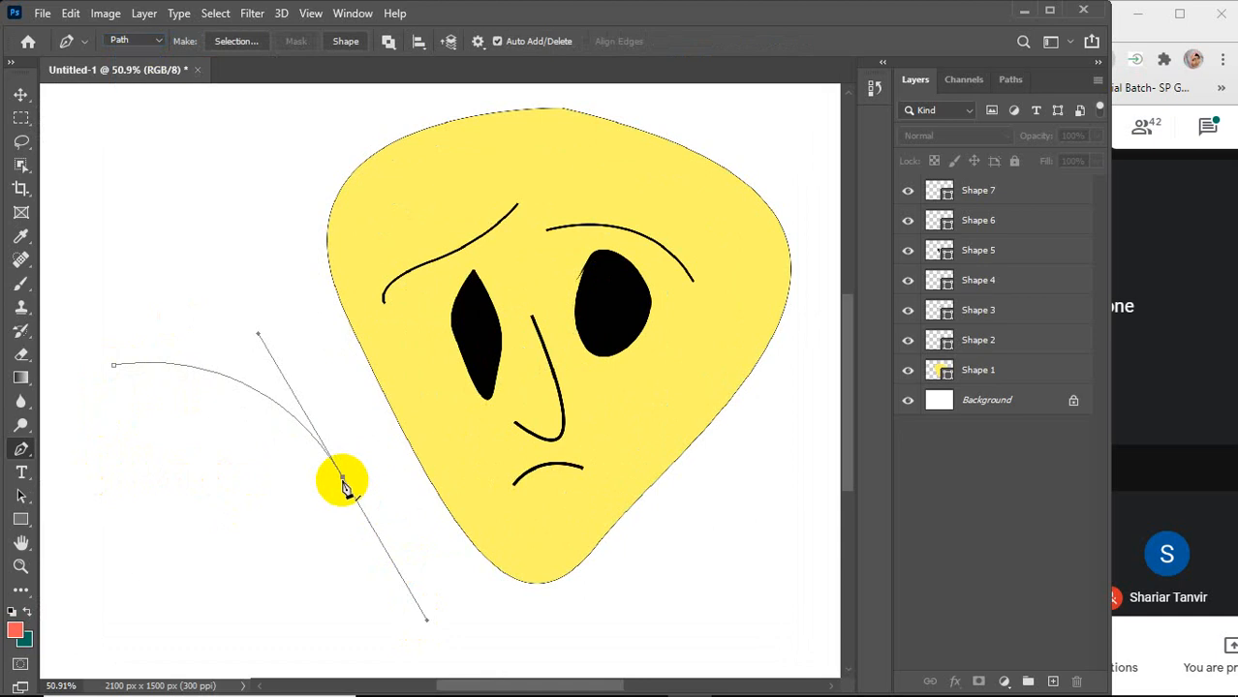
pyautogui.click(343, 479)
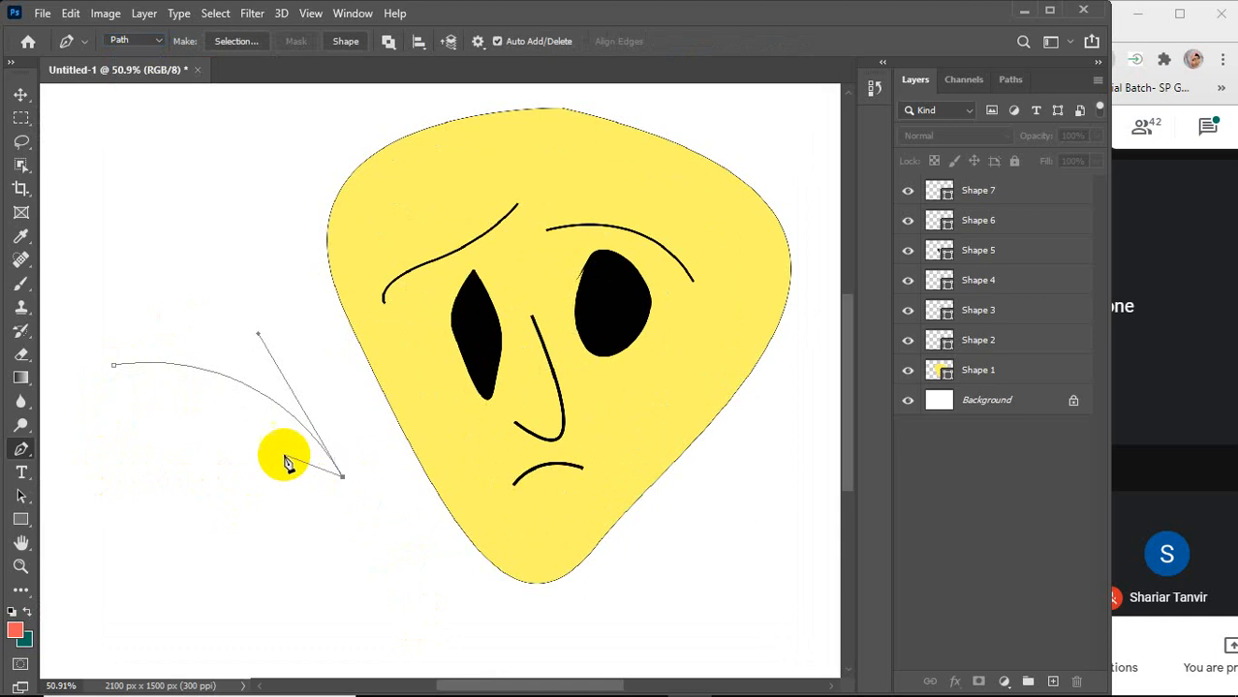
pyautogui.moveTo(100, 366)
pyautogui.mouseDown()
pyautogui.moveTo(10, 368)
pyautogui.moveTo(113, 373)
pyautogui.moveTo(193, 409)
pyautogui.moveTo(182, 374)
pyautogui.moveTo(110, 346)
pyautogui.moveTo(64, 347)
pyautogui.moveTo(51, 362)
pyautogui.mouseUp()
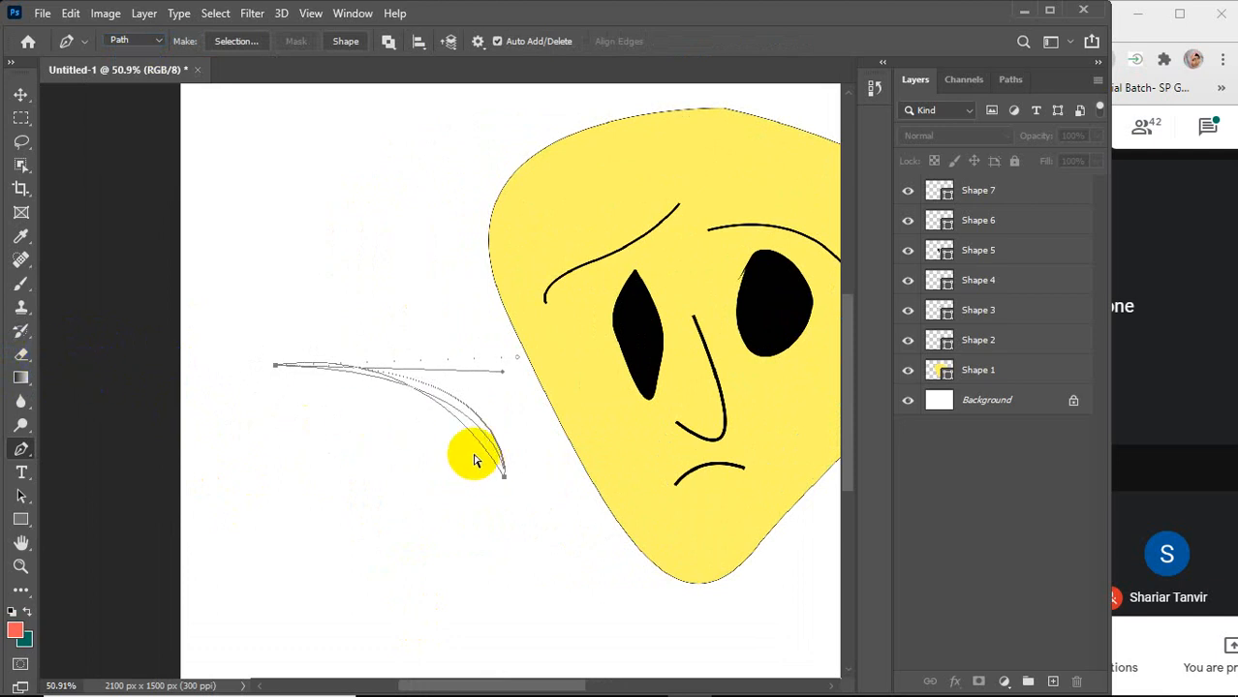
pyautogui.hotkey('ctrl', 'Return')
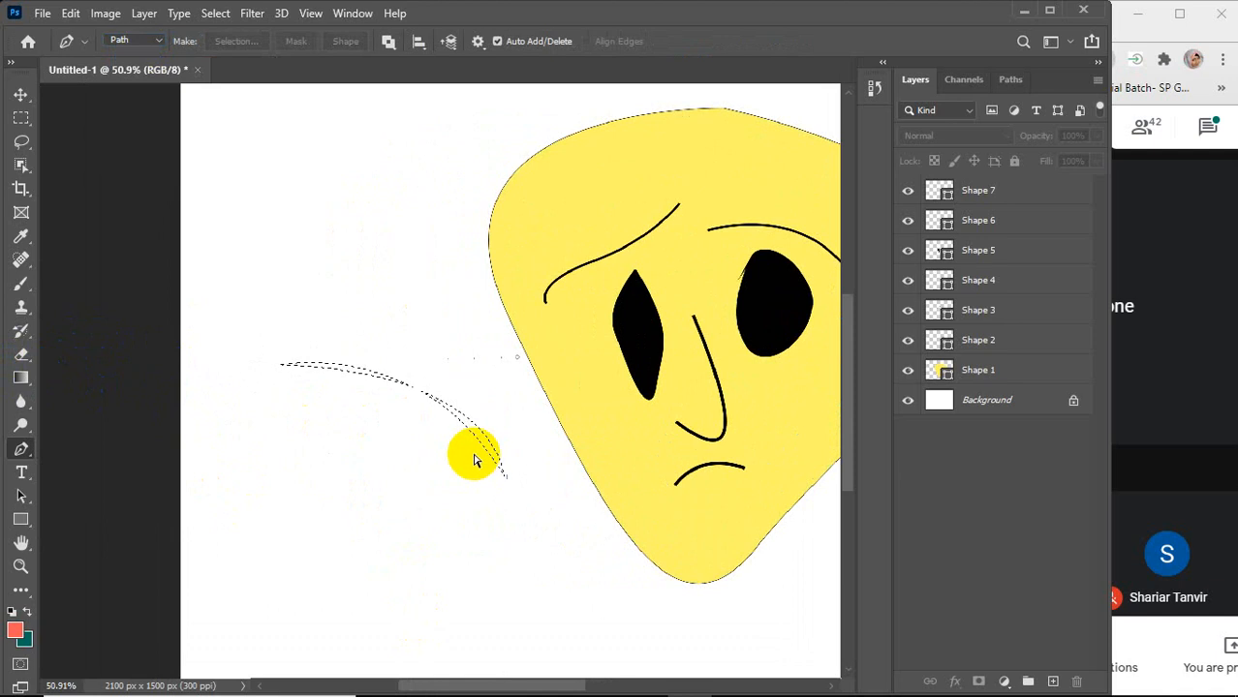
pyautogui.hotkey('ctrl', 'z')
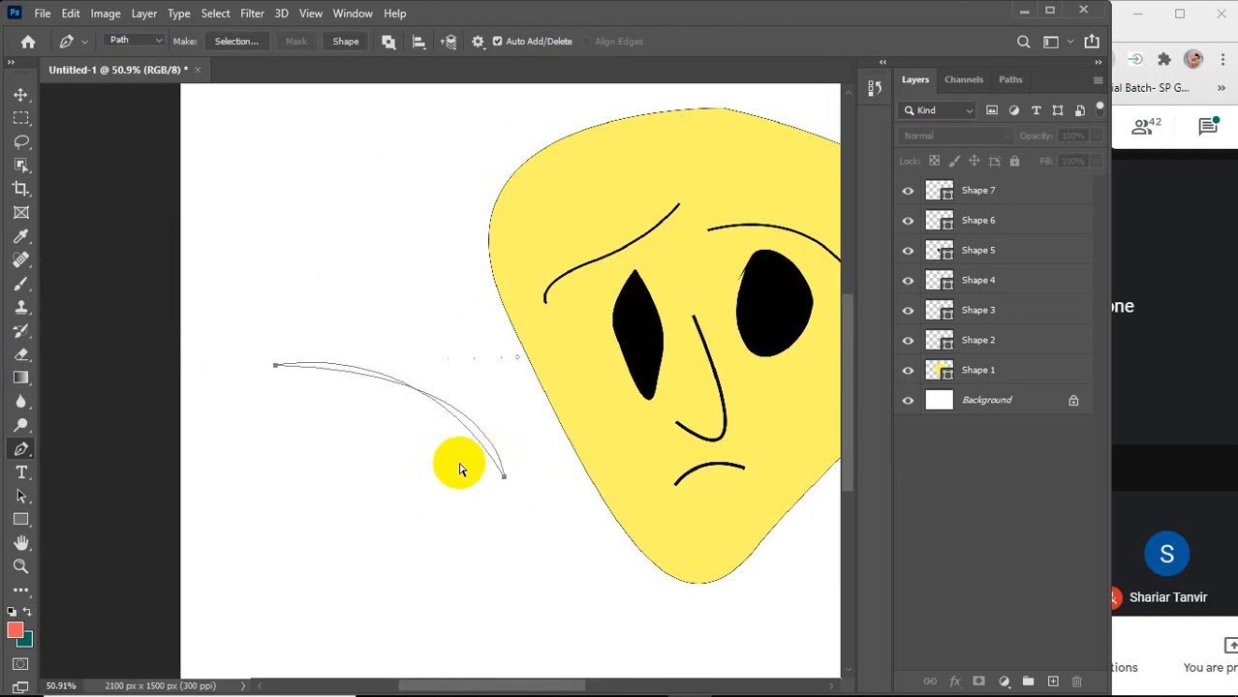
pyautogui.hotkey('ctrl', 'z')
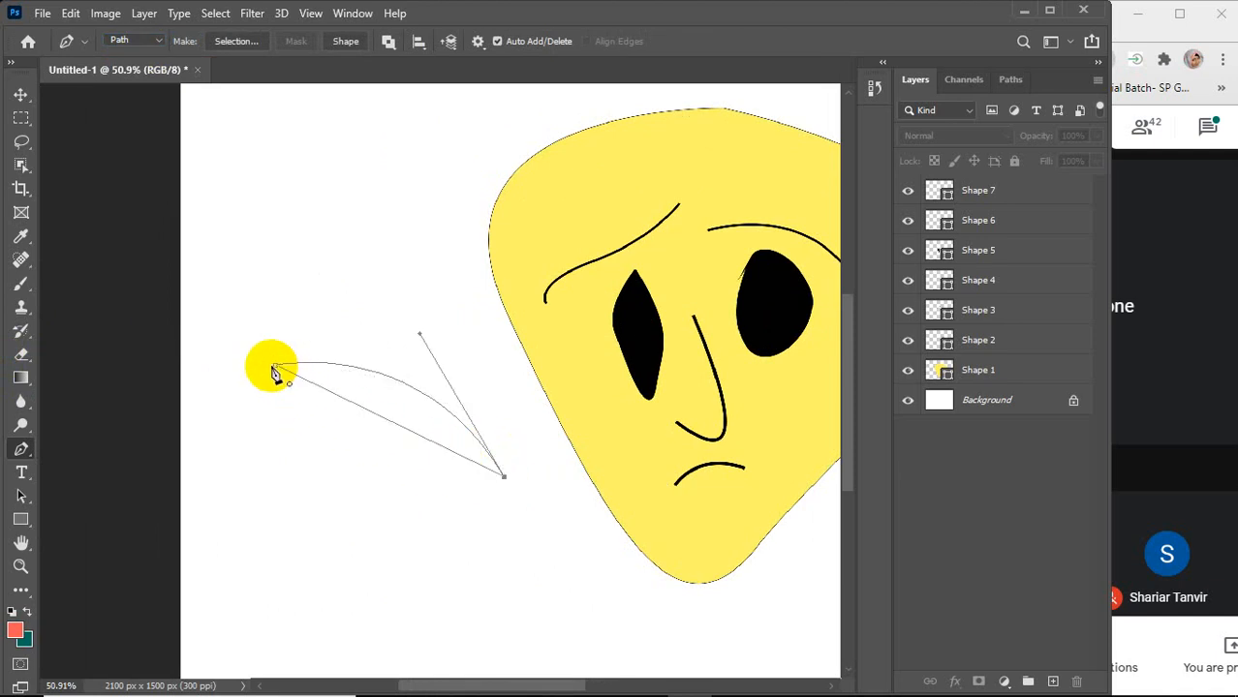
# Close the path into a thin tapered arc with a second curve and convert it to a selection on a new layer
pyautogui.moveTo(275, 373); pyautogui.dragTo(115, 386)
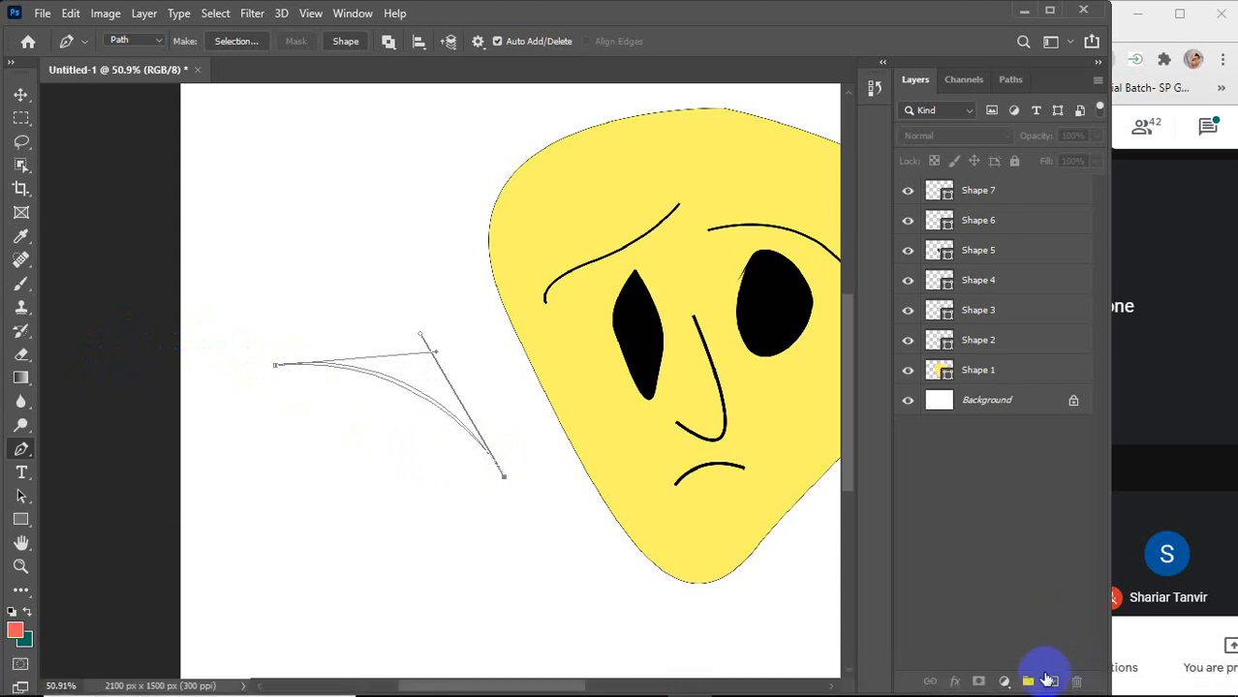
pyautogui.click(1052, 680)
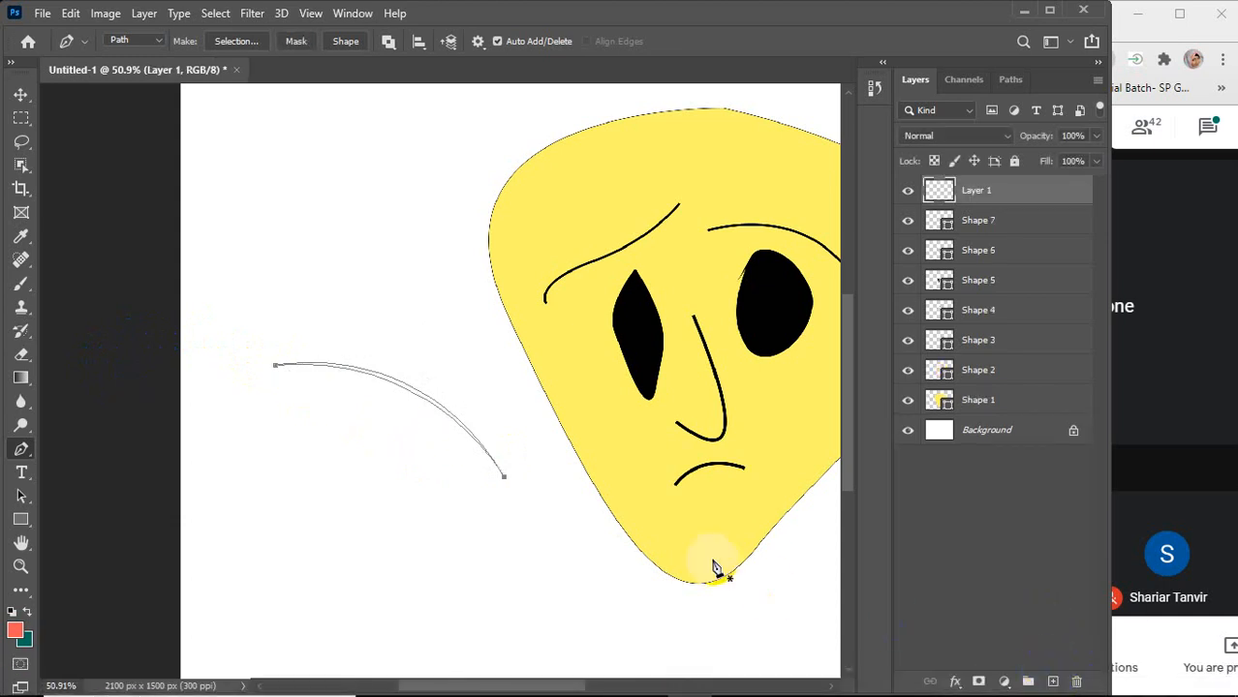
pyautogui.hotkey('ctrl', 'Return')
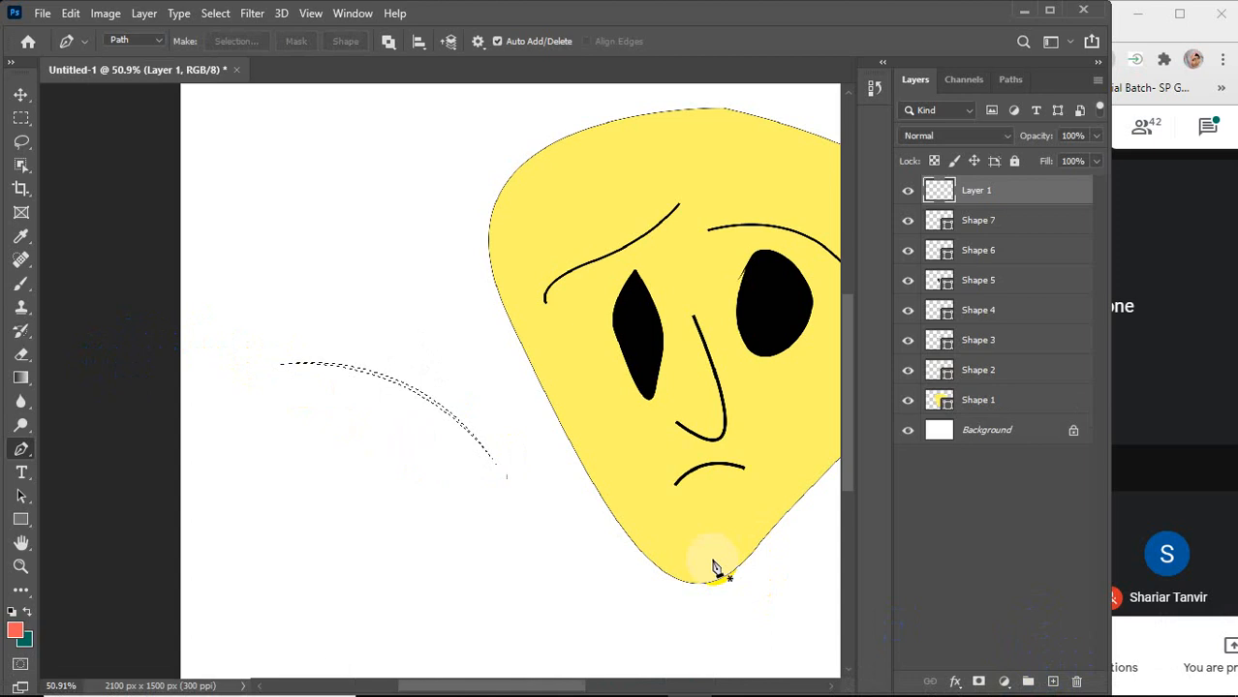
# Set the foreground color to black, fill the thin arc selection with it and deselect
pyautogui.click(20, 630)
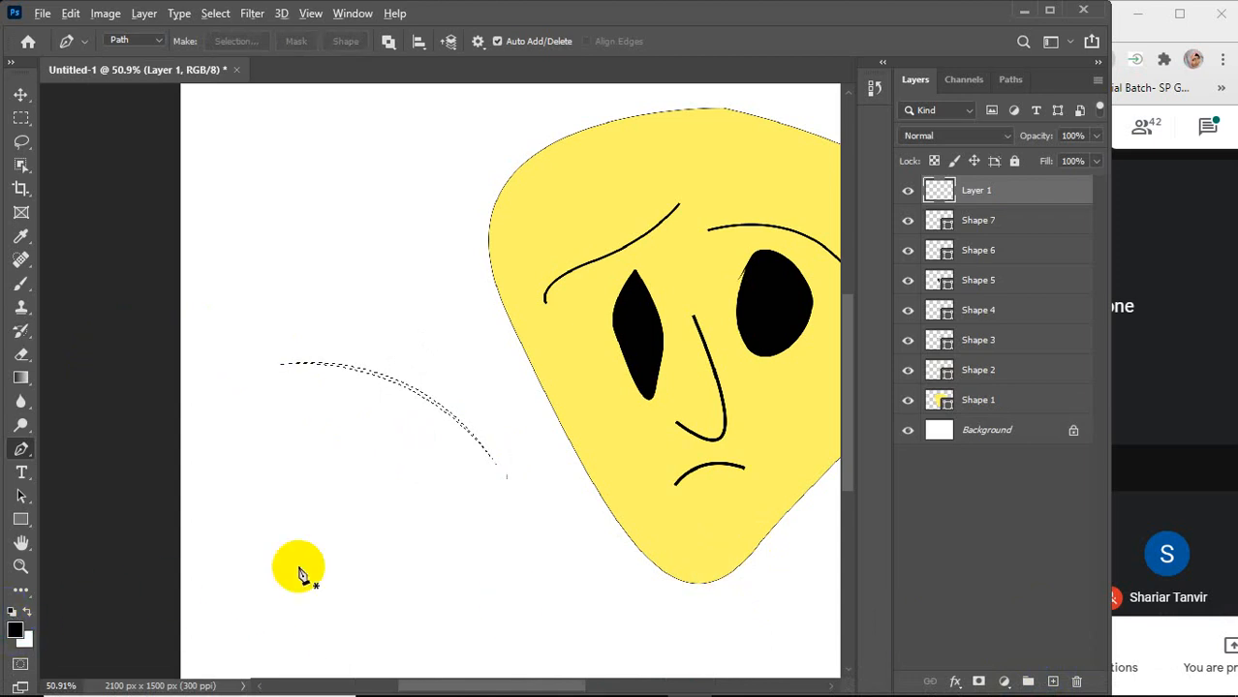
pyautogui.hotkey('alt', 'BackSpace')
pyautogui.hotkey('ctrl', 'd')
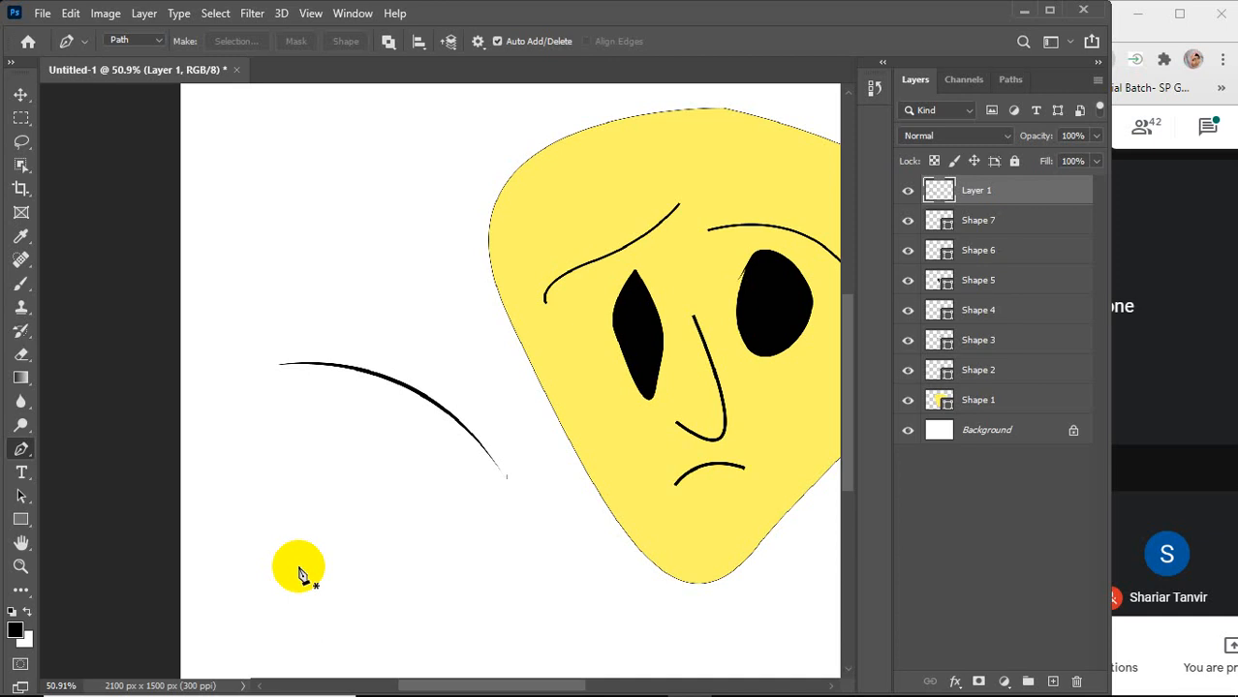
# Switch the Pen Tool back to Shape mode and draw a similar curve, about 507 by 241 px, beneath the black arc
pyautogui.click(124, 41)
pyautogui.click(130, 54)
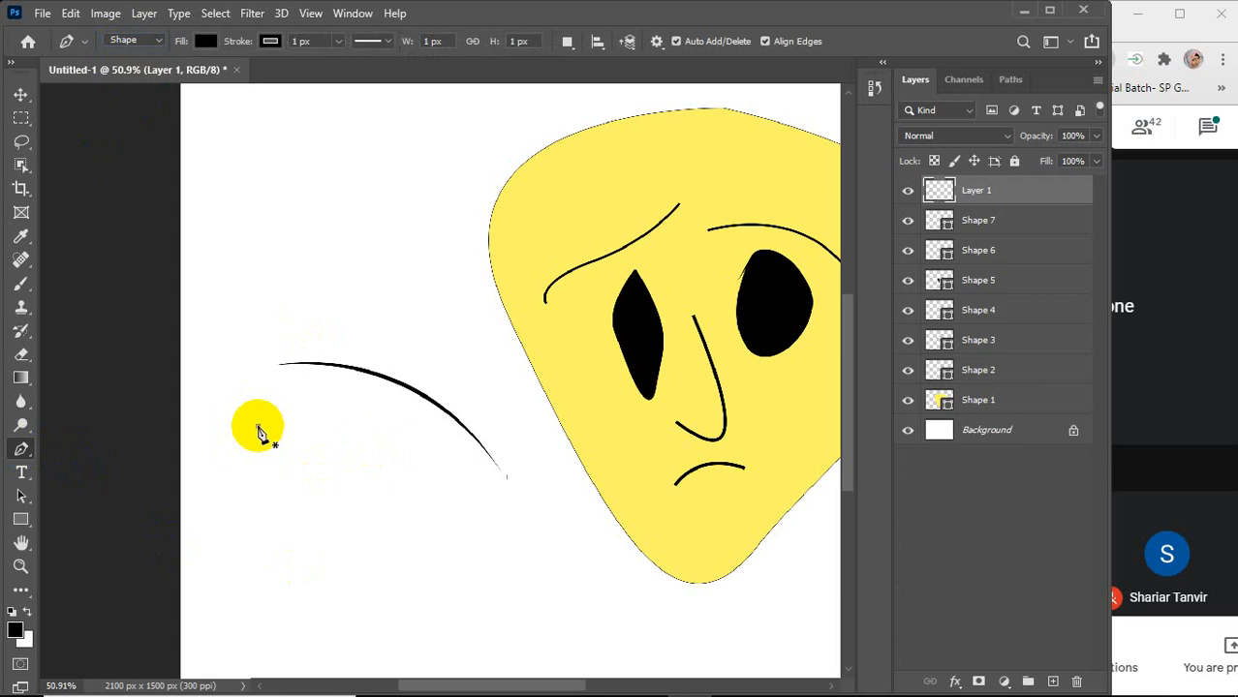
pyautogui.click(258, 426)
pyautogui.moveTo(492, 536); pyautogui.dragTo(591, 668)
# Remove the lower curve's fill, set its stroke width to 5 px and deselect its layer
pyautogui.click(206, 42)
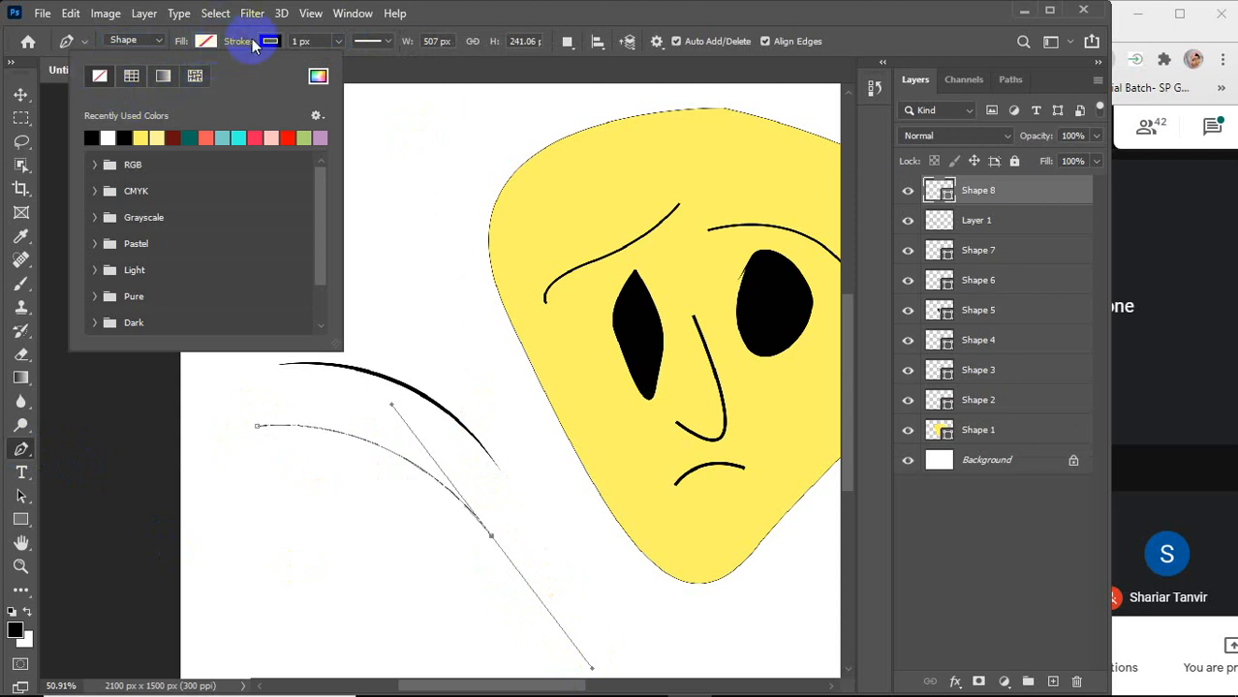
pyautogui.click(304, 38)
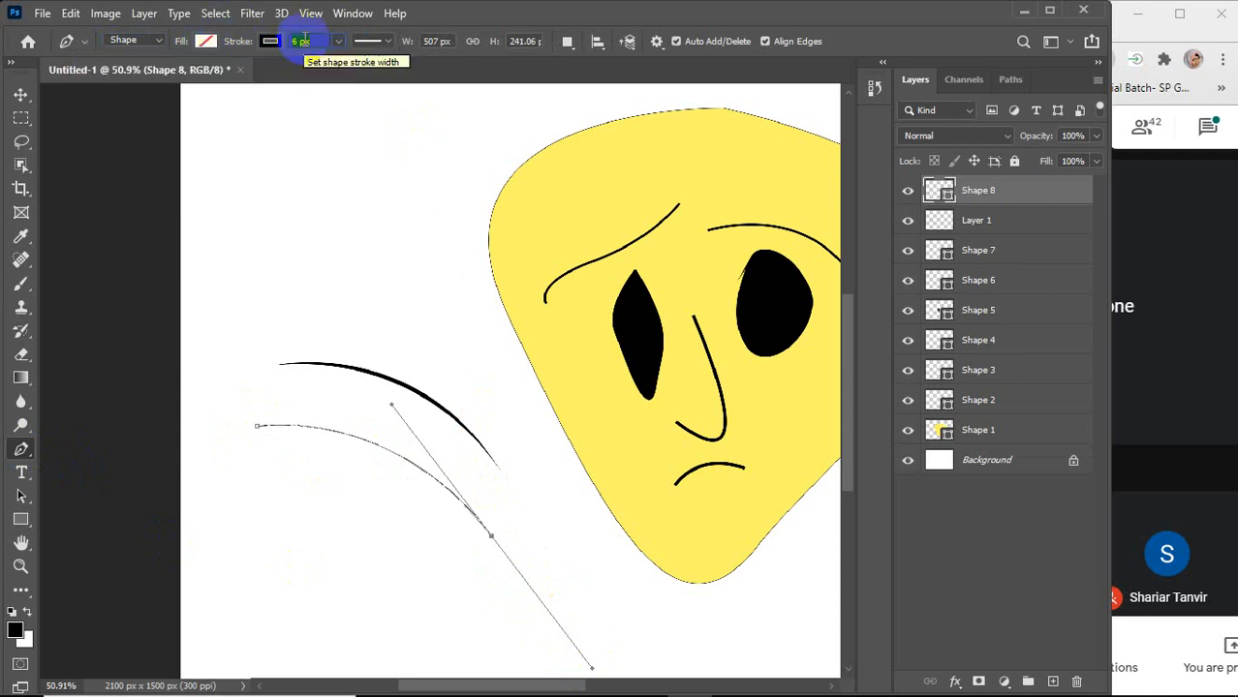
pyautogui.press('Return')
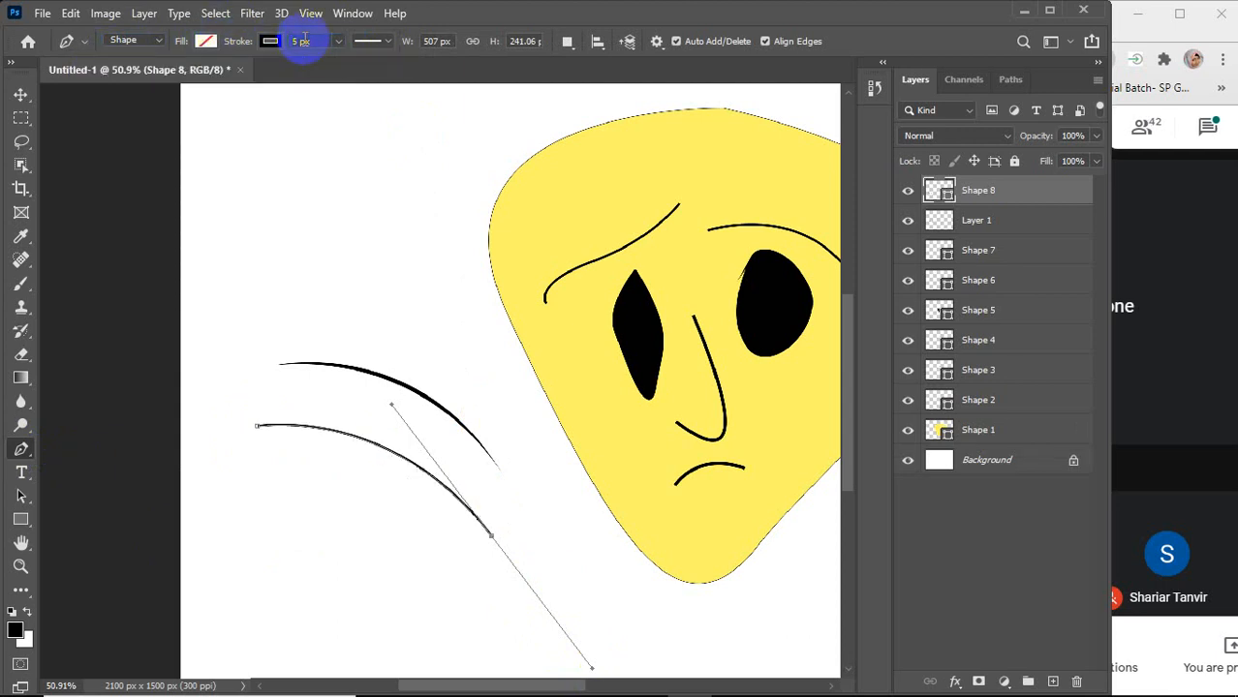
pyautogui.press('v')
pyautogui.click(327, 243)
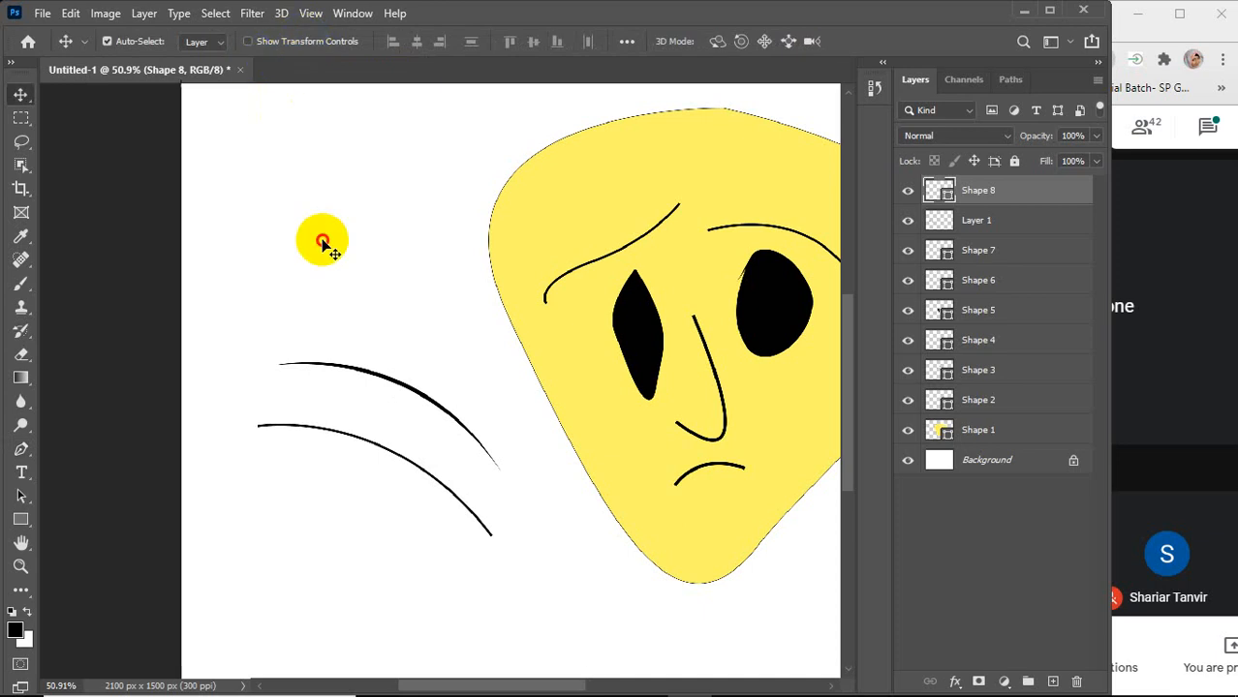
pyautogui.scroll(-2, 325, 243)
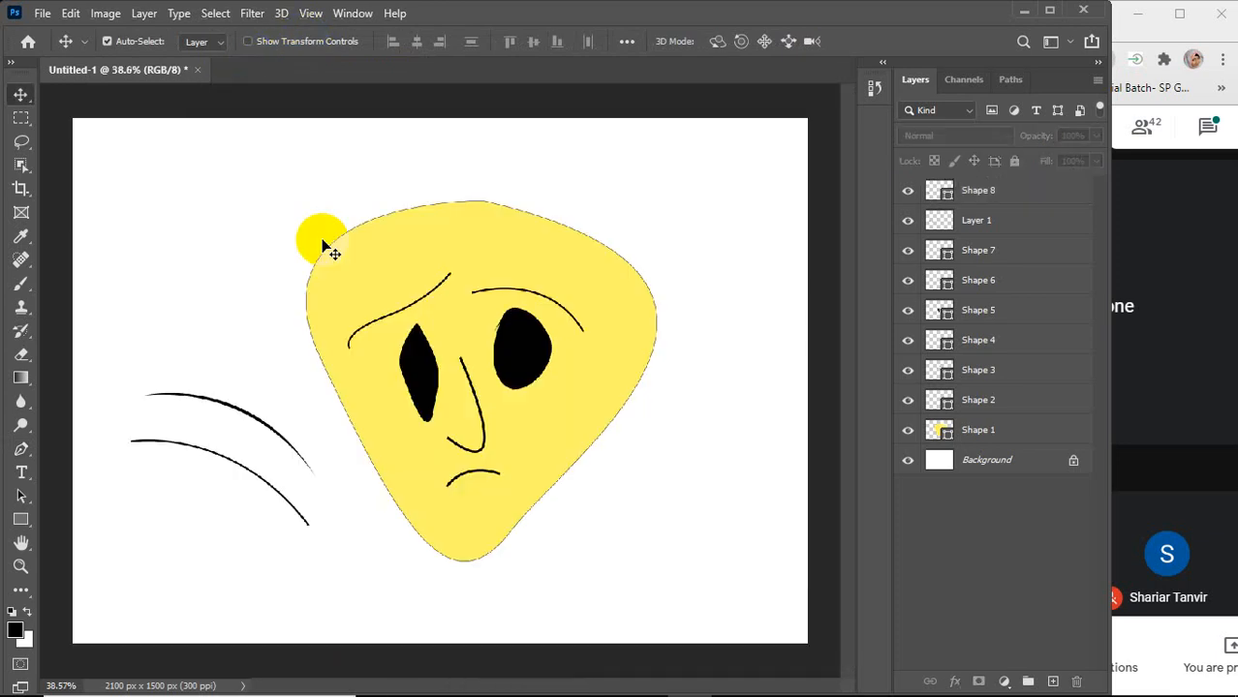
# Select all the face shapes and both sample curves on the canvas and delete them
pyautogui.moveTo(233, 218); pyautogui.dragTo(651, 548)
pyautogui.press('Delete')
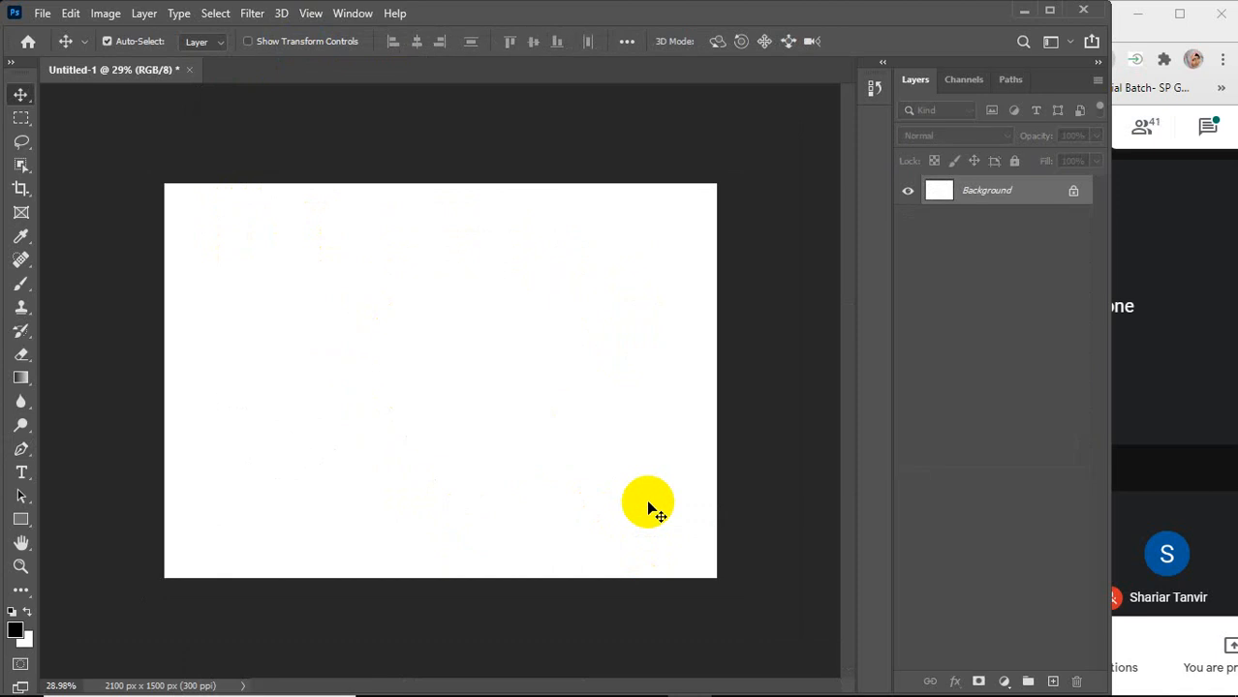
# Check the Google Meet chat, close it and return to the Photoshop document
pyautogui.click(1208, 129)
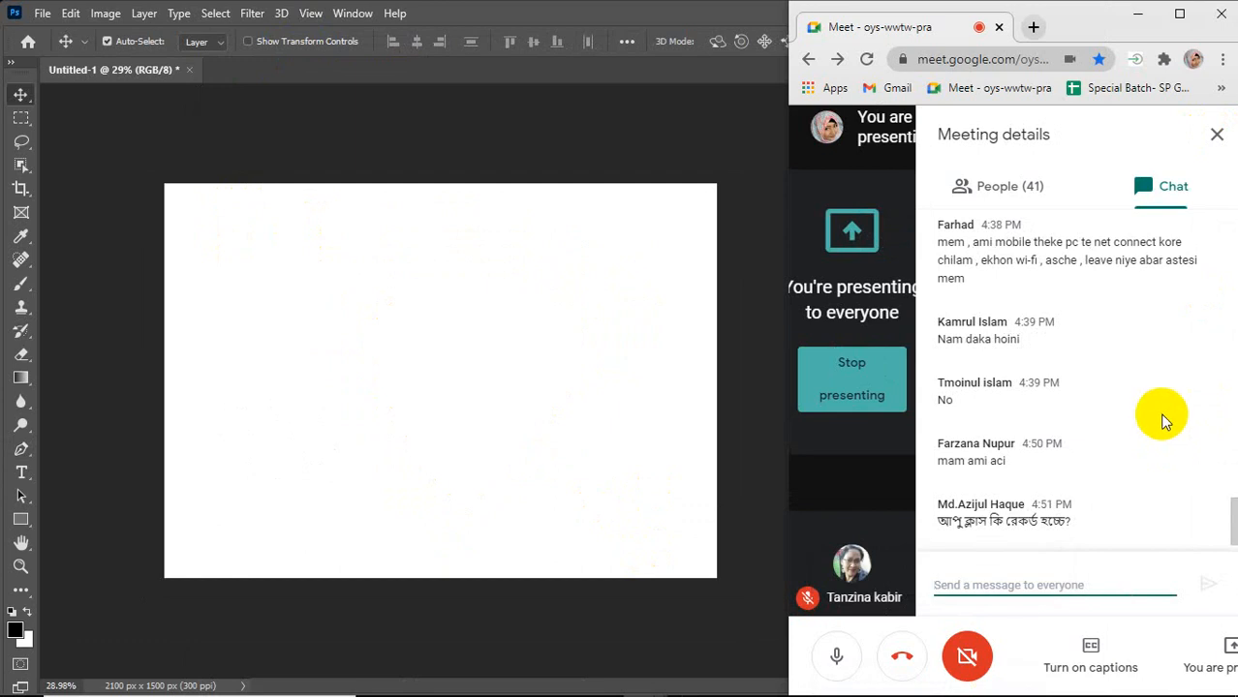
pyautogui.click(1217, 133)
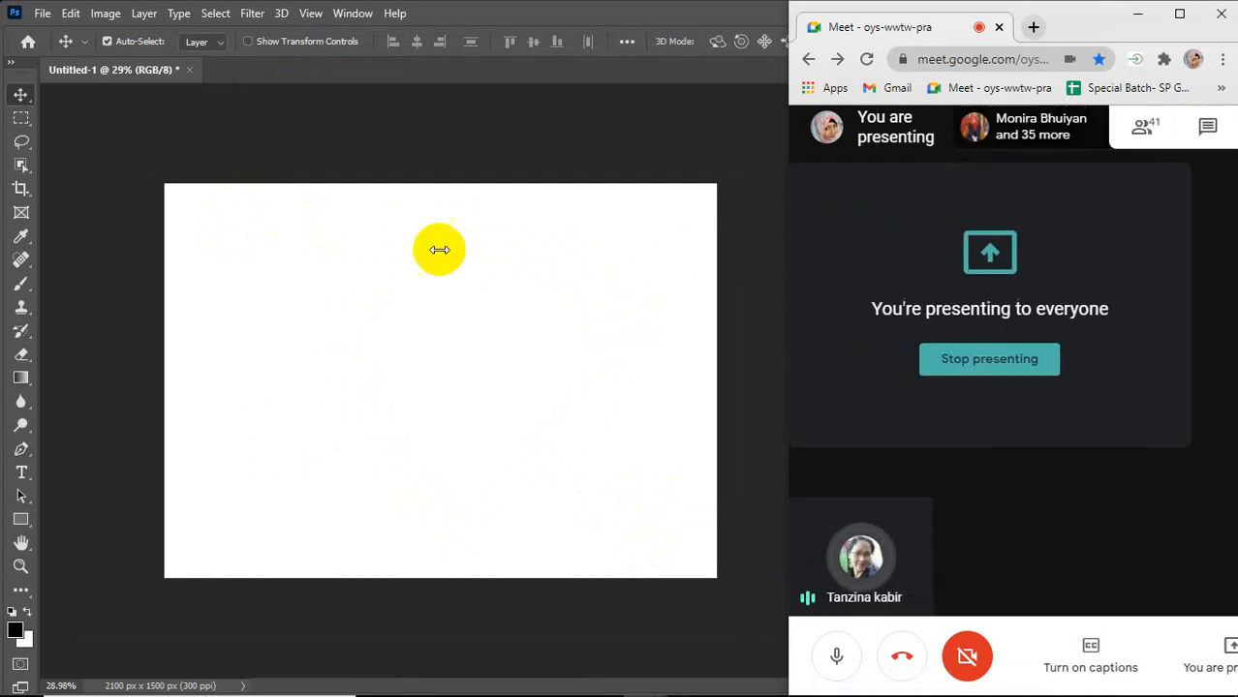
pyautogui.click(344, 274)
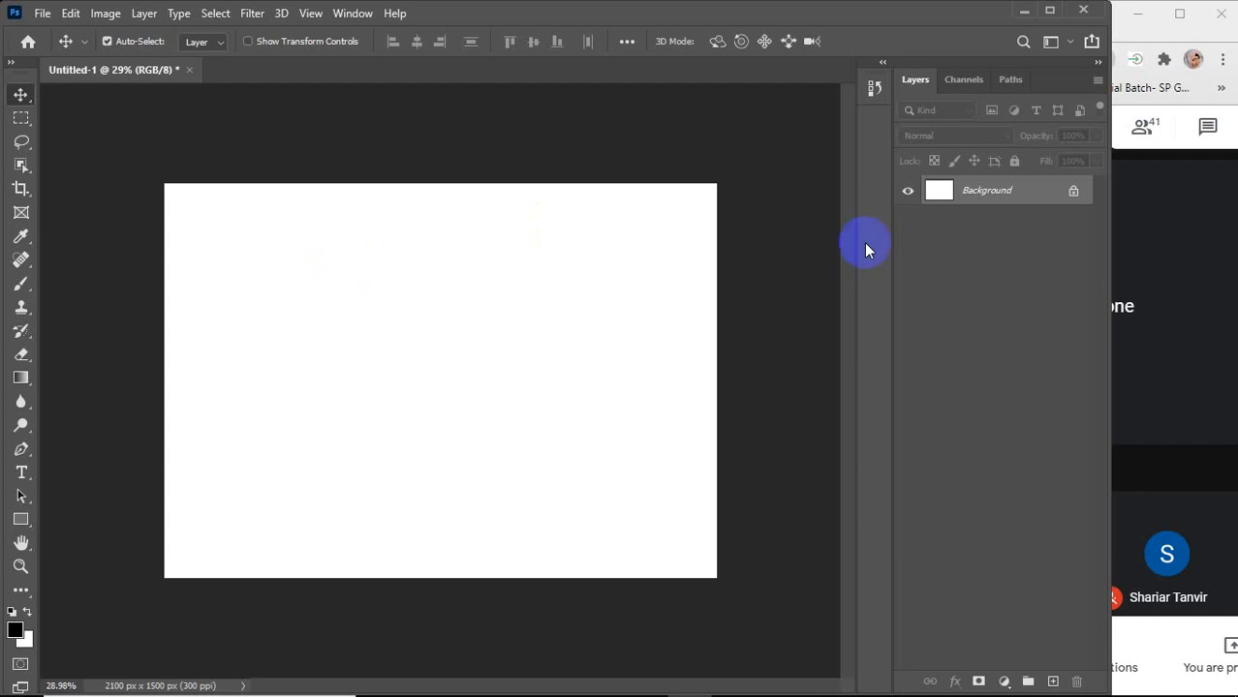
pyautogui.click(1201, 329)
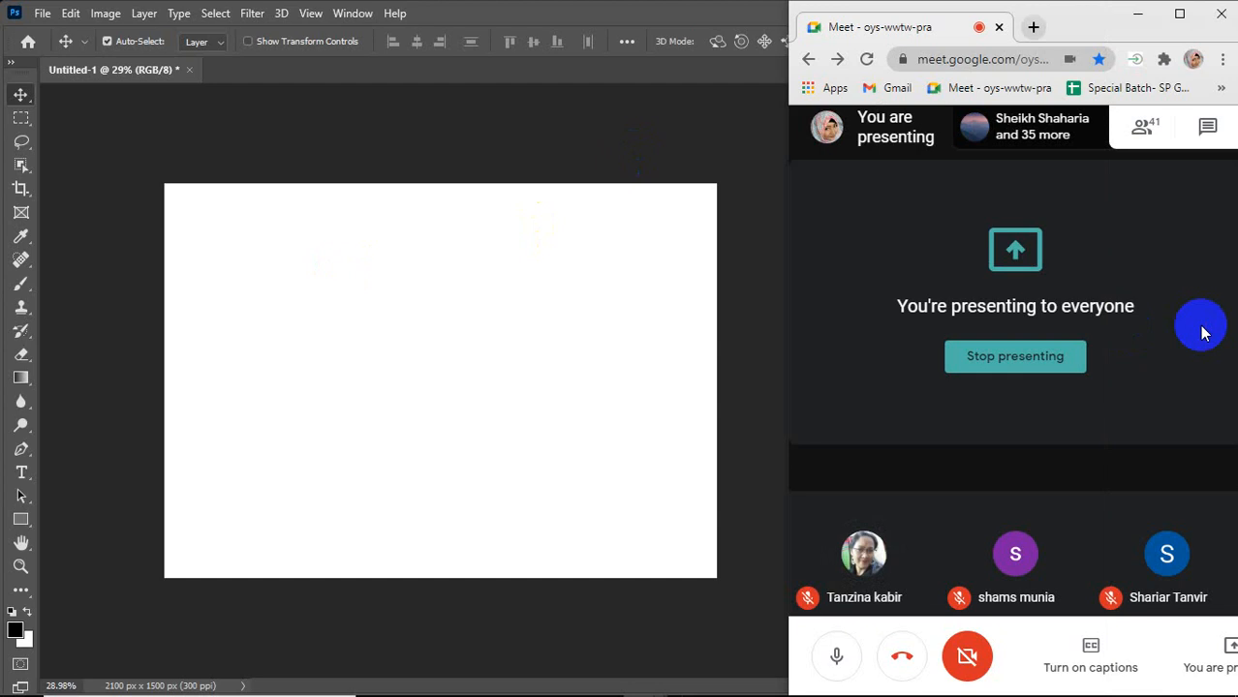
pyautogui.click(603, 339)
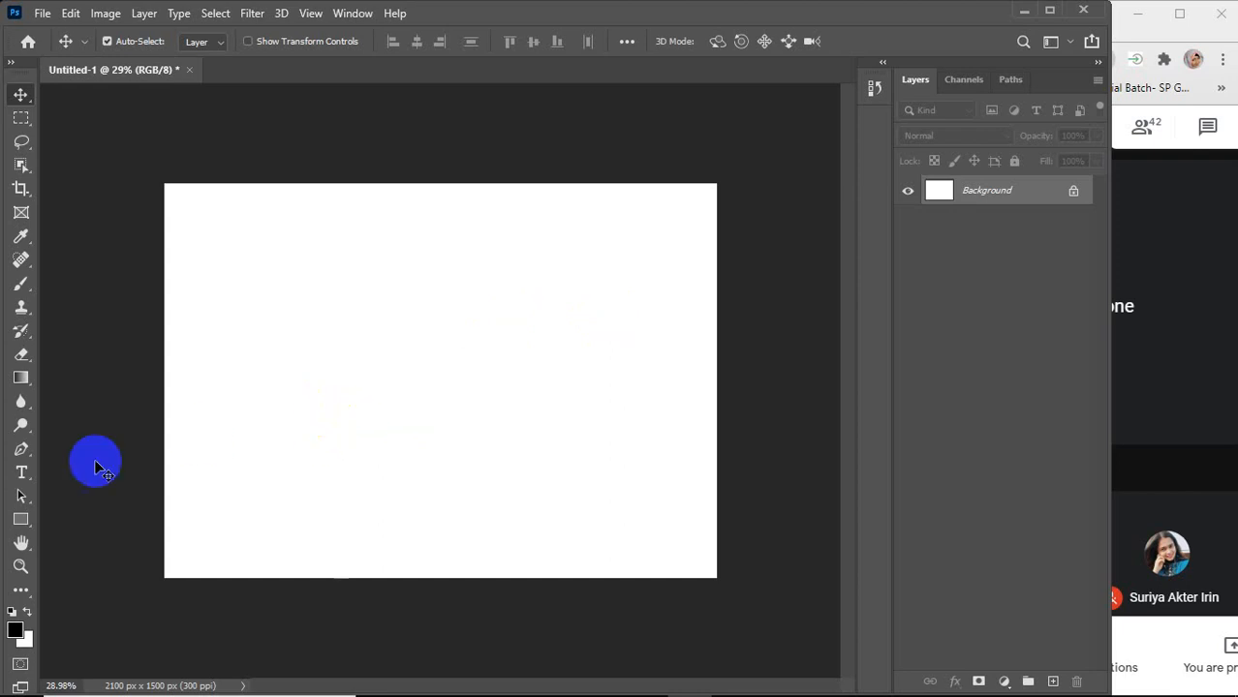
# Activate the Pen Tool and set its mode to Path
pyautogui.click(22, 449)
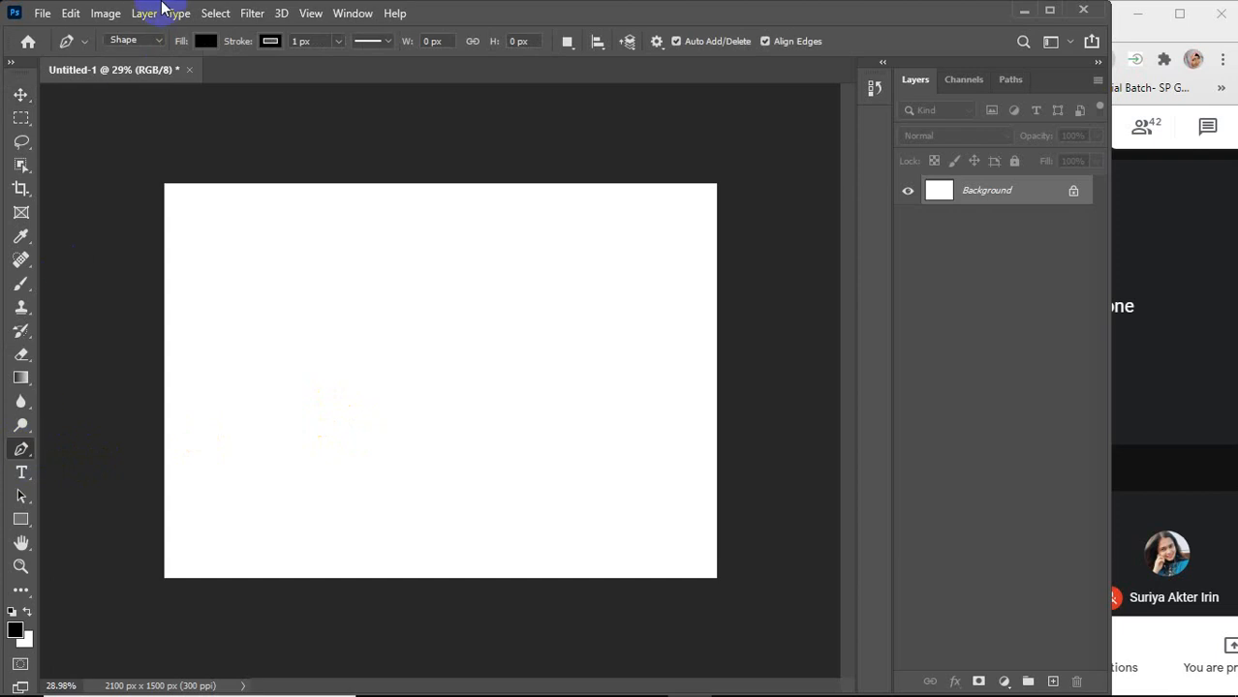
pyautogui.click(158, 45)
pyautogui.click(143, 64)
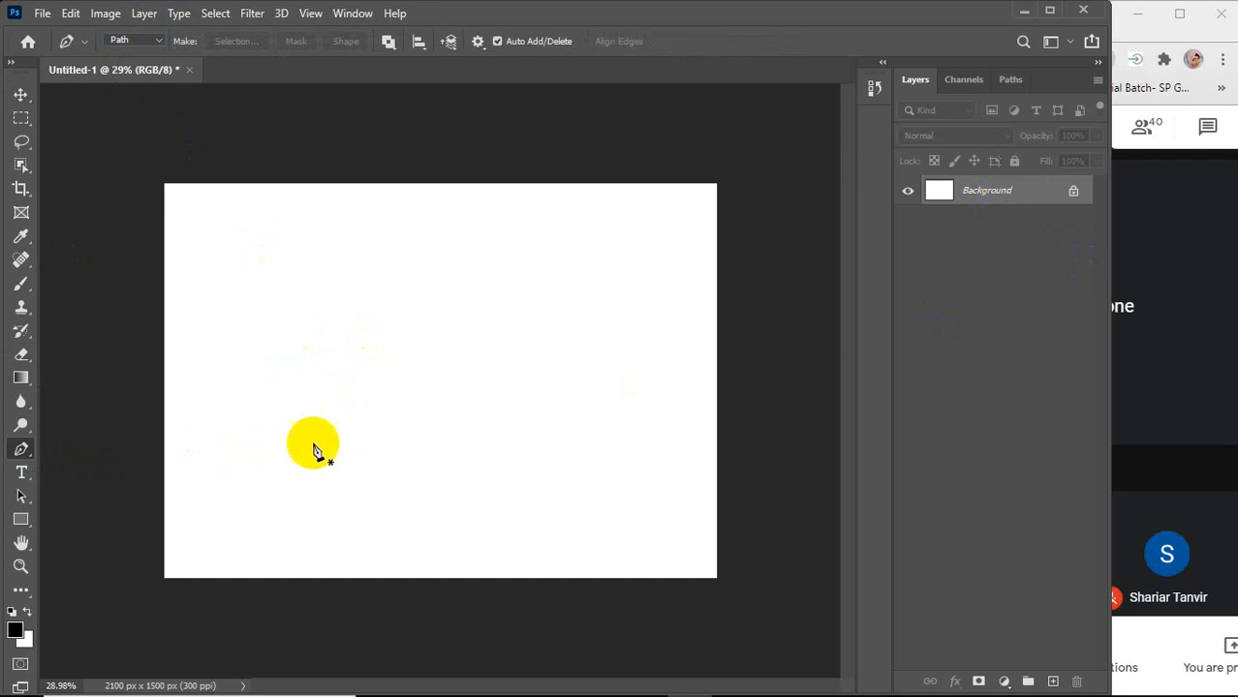
pyautogui.click(1193, 395)
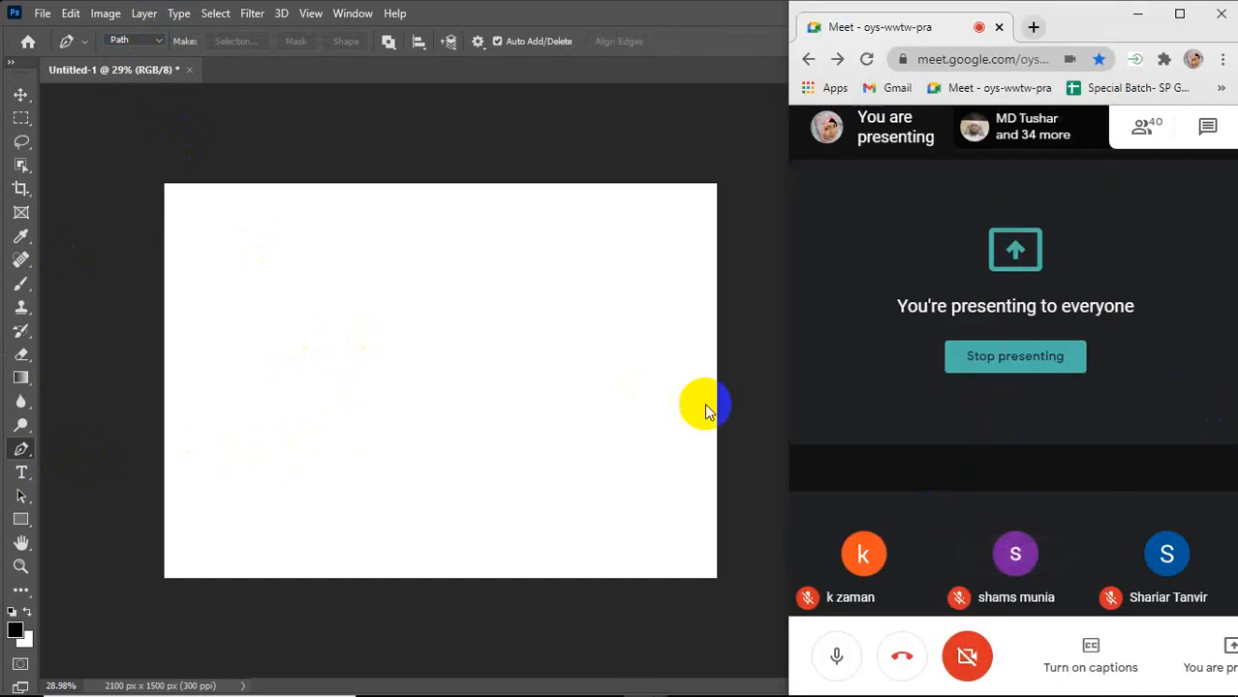
pyautogui.click(502, 370)
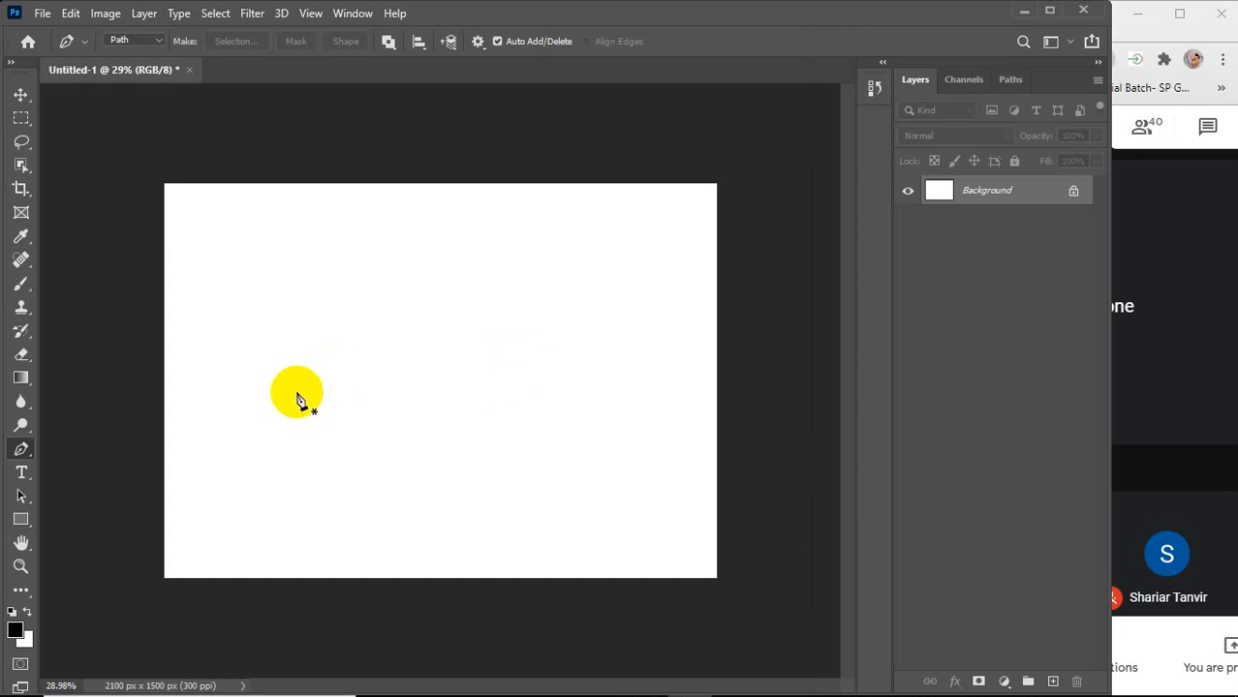
pyautogui.click(151, 45)
pyautogui.click(150, 44)
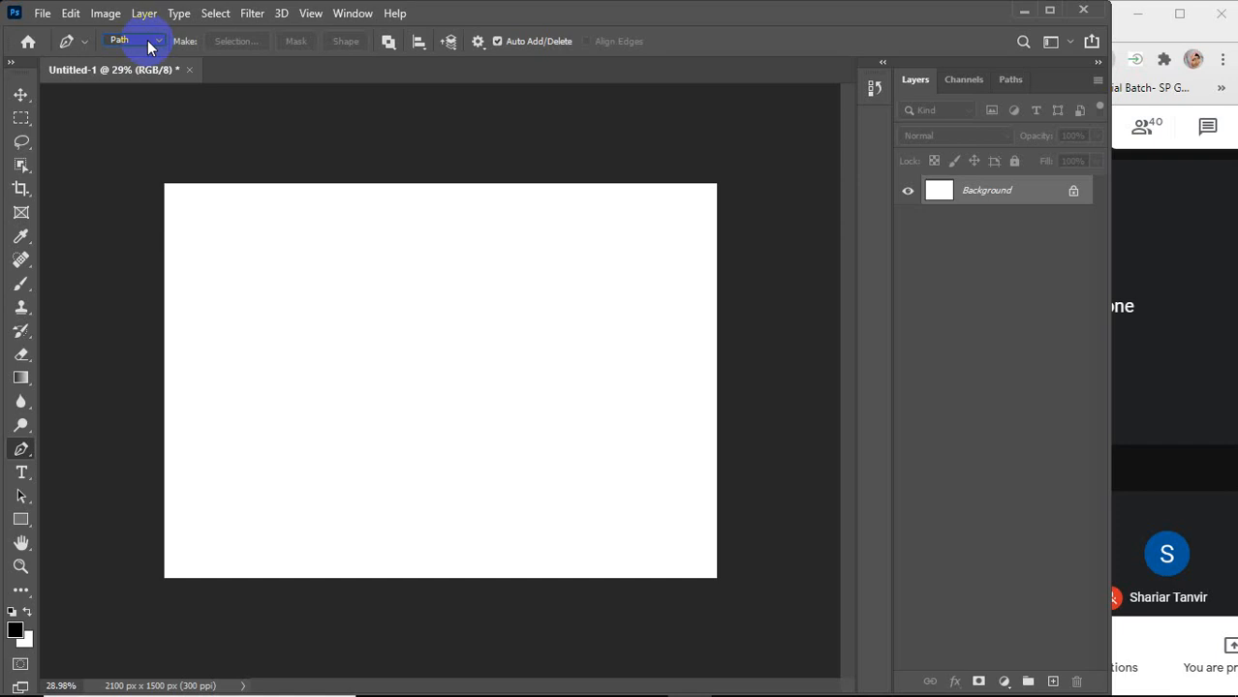
# Add the text "a" in 55 pt Arial Regular on the left half of the blank canvas
pyautogui.click(22, 472)
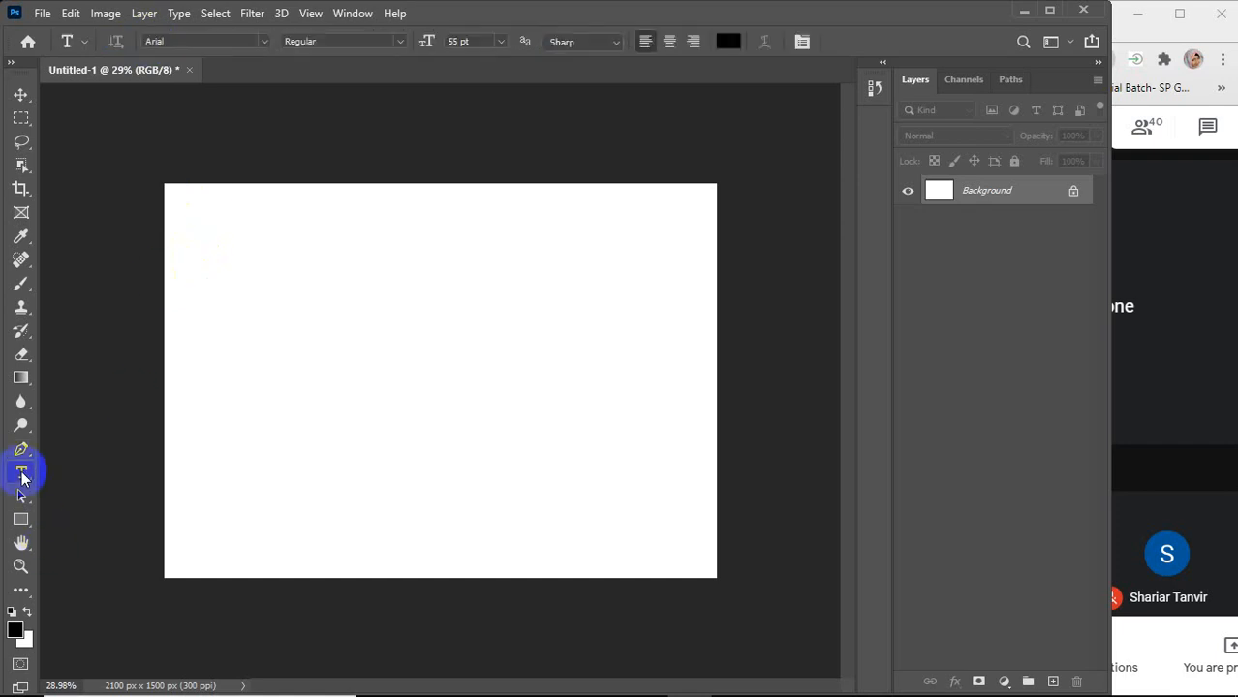
pyautogui.click(250, 378)
pyautogui.write('a')
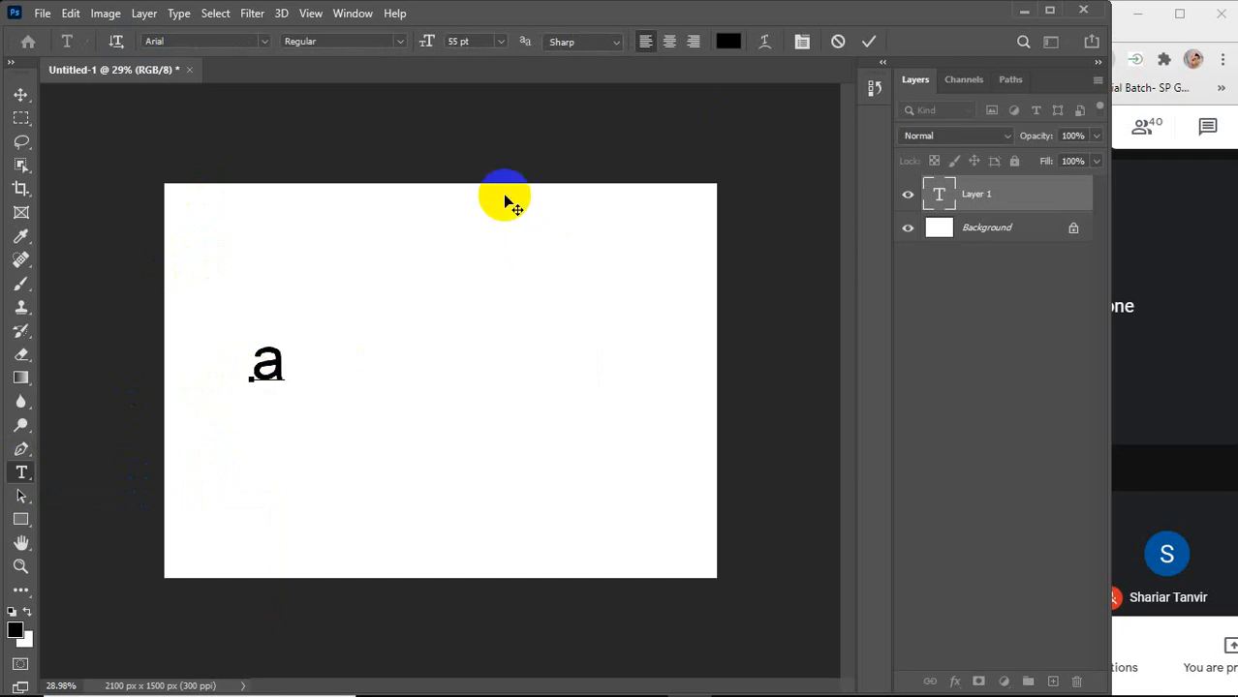
# Select the letter "a" and set its text color to a bright orange with a hue of 38°
pyautogui.moveTo(281, 365); pyautogui.dragTo(236, 364)
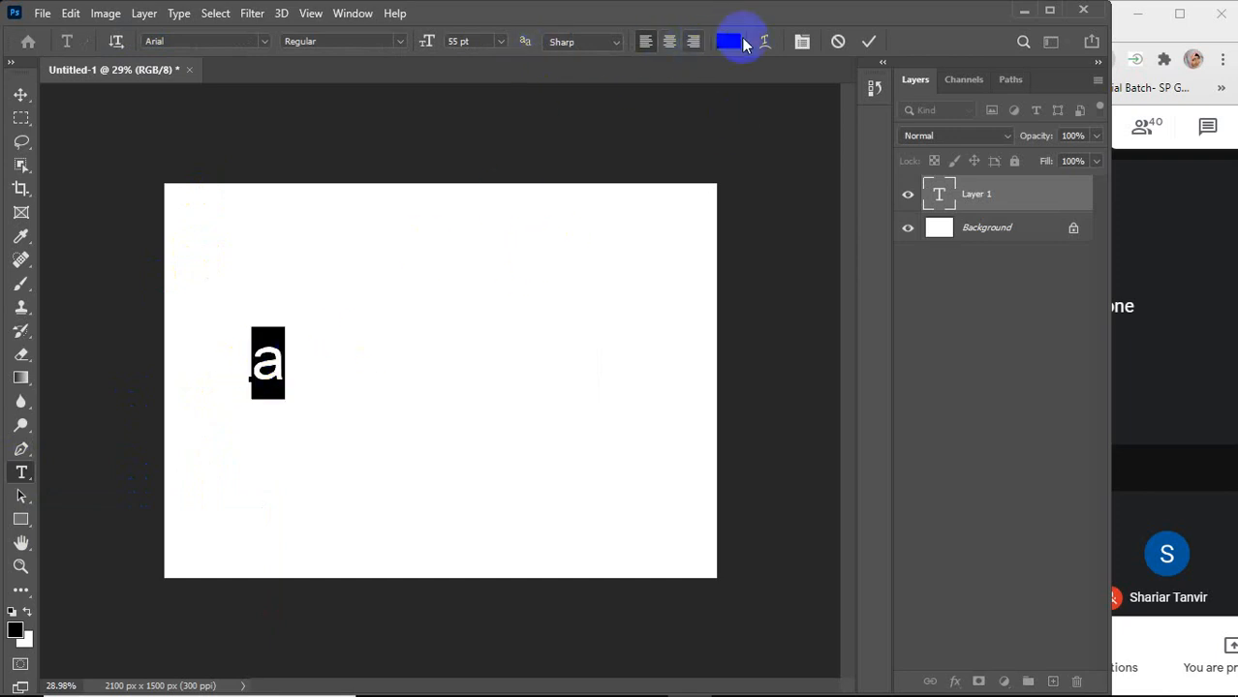
pyautogui.click(729, 42)
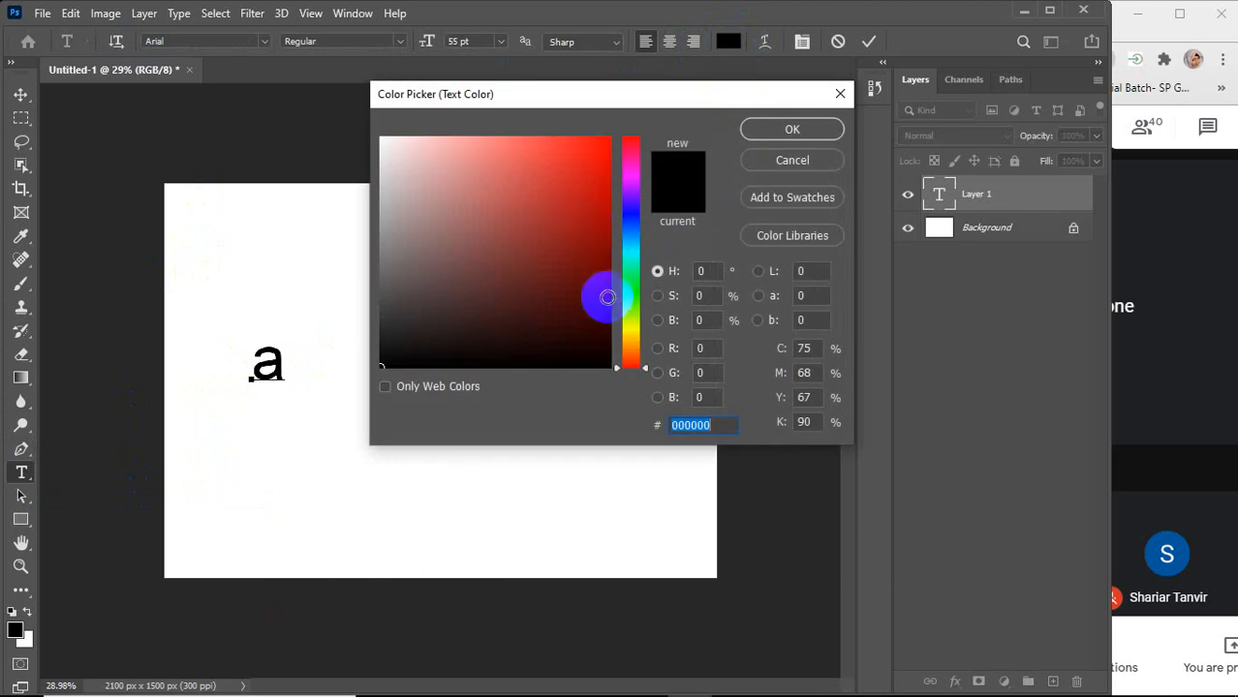
pyautogui.click(628, 335)
pyautogui.moveTo(632, 343); pyautogui.dragTo(632, 346)
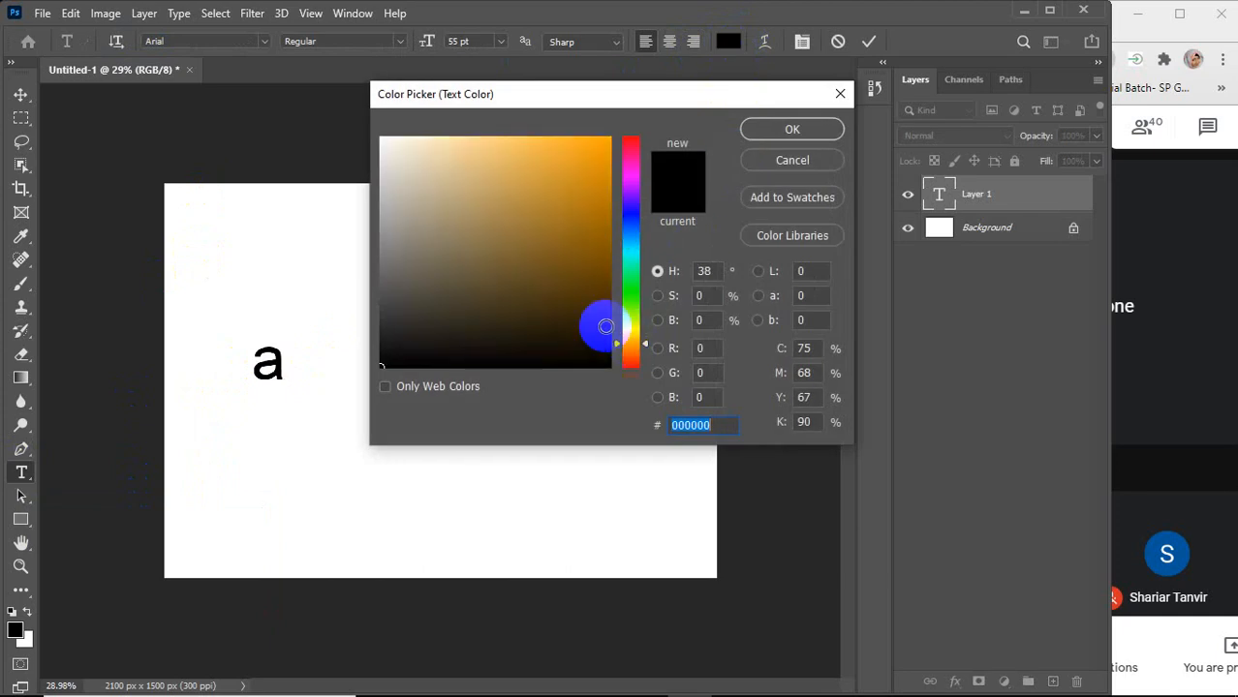
pyautogui.moveTo(581, 267); pyautogui.dragTo(646, 131)
pyautogui.click(790, 127)
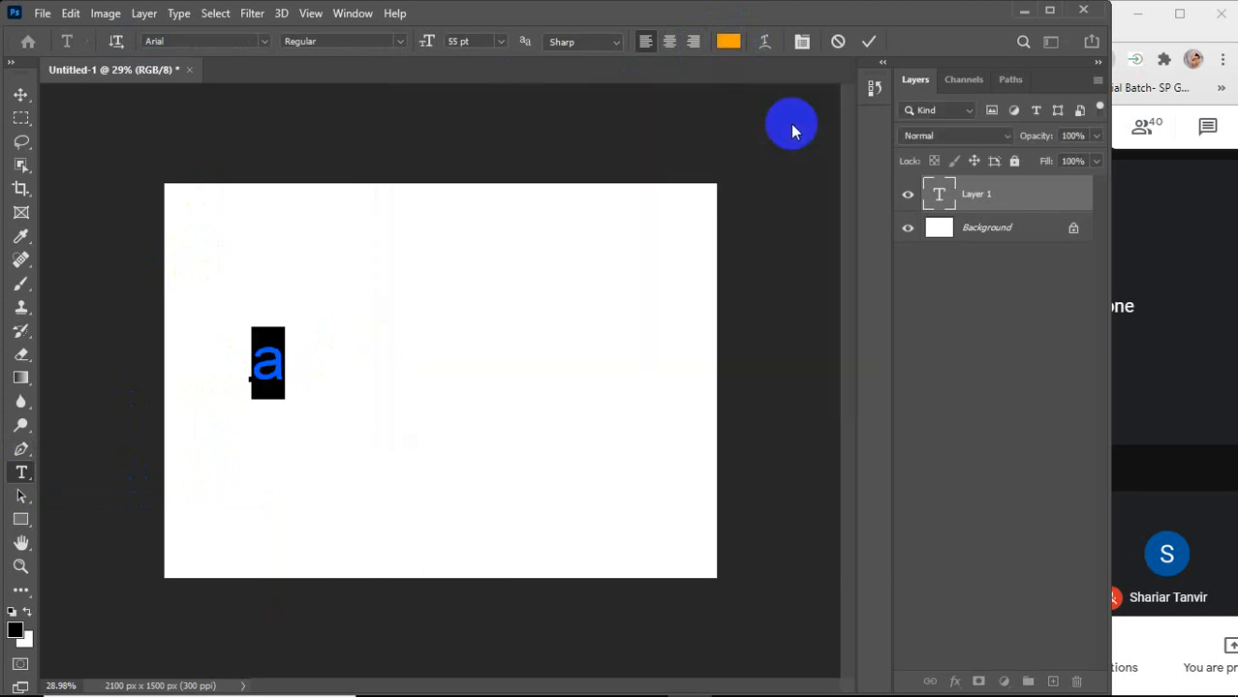
# Increase the letter's font size to 250 pt and commit the text
pyautogui.press('Up')
pyautogui.press('Up')
pyautogui.press('Up')
pyautogui.press('Up')
pyautogui.press('Up')
pyautogui.press('Up')
pyautogui.press('Up')
pyautogui.press('Up')
pyautogui.press('Up')
pyautogui.press('Up')
pyautogui.press('Up')
pyautogui.press('Up')
pyautogui.press('Up')
pyautogui.press('Up')
pyautogui.press('Up')
pyautogui.press('Up')
pyautogui.press('Up')
pyautogui.press('Up')
pyautogui.press('Up')
pyautogui.press('Up')
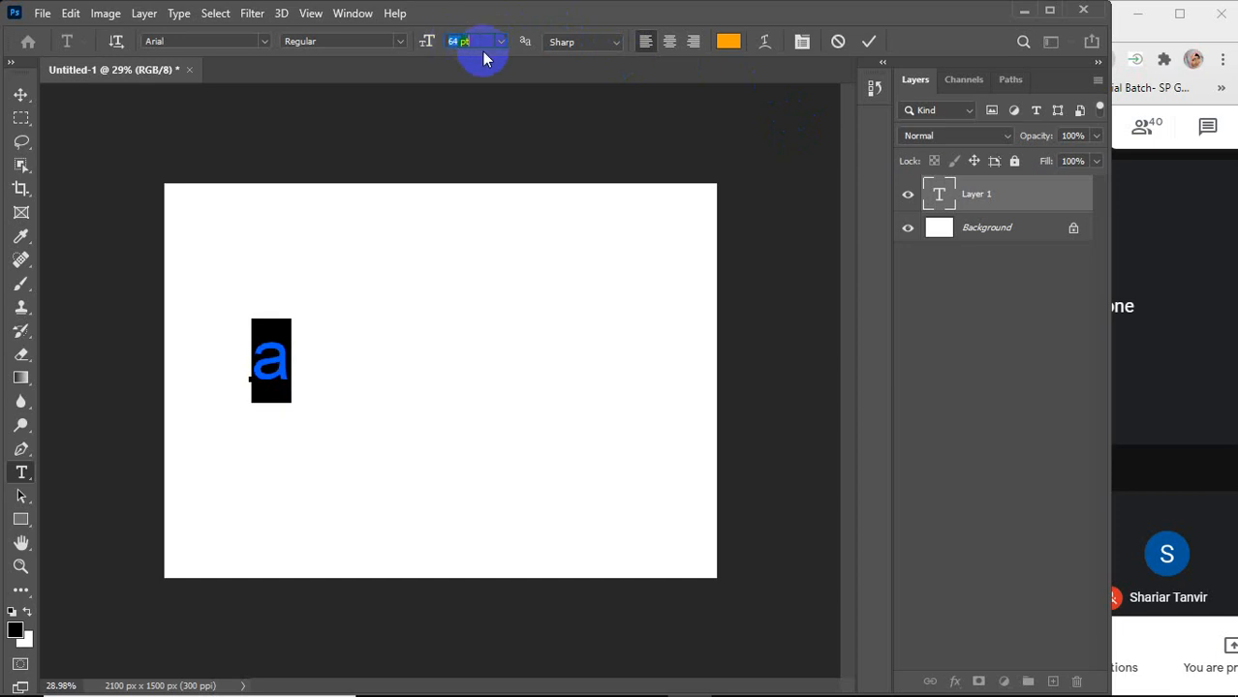
pyautogui.press('Up')
pyautogui.press('Up')
pyautogui.press('Up')
pyautogui.press('Up')
pyautogui.press('Up')
pyautogui.press('Up')
pyautogui.press('Up')
pyautogui.press('Up')
pyautogui.press('Up')
pyautogui.press('Up')
pyautogui.press('Up')
pyautogui.press('Up')
pyautogui.press('Up')
pyautogui.press('Up')
pyautogui.press('Up')
pyautogui.press('Up')
pyautogui.press('Up')
pyautogui.press('Up')
pyautogui.press('Up')
pyautogui.press('Up')
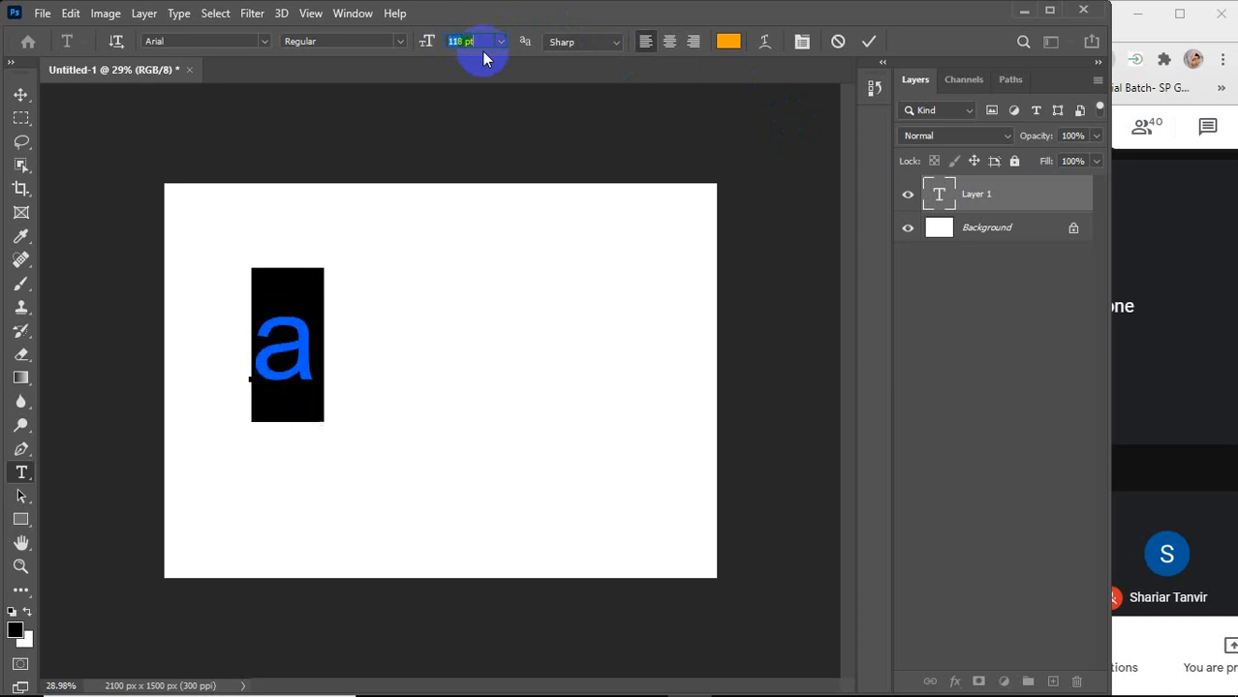
pyautogui.press('Up')
pyautogui.press('Up')
pyautogui.press('Up')
pyautogui.press('Up')
pyautogui.press('Up')
pyautogui.press('Up')
pyautogui.press('Up')
pyautogui.press('Up')
pyautogui.press('Up')
pyautogui.press('Up')
pyautogui.press('Up')
pyautogui.press('Up')
pyautogui.press('Up')
pyautogui.press('Up')
pyautogui.press('Up')
pyautogui.press('Up')
pyautogui.press('Up')
pyautogui.press('Up')
pyautogui.press('Up')
pyautogui.press('Up')
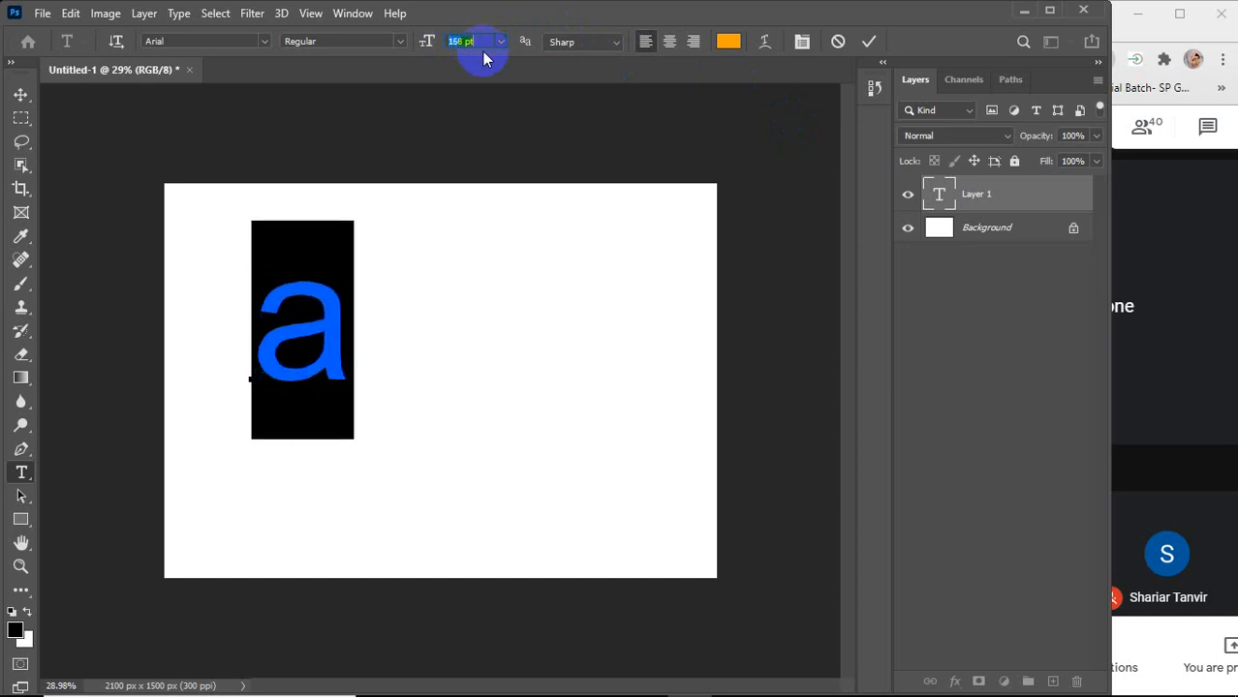
pyautogui.press('Up')
pyautogui.press('Up')
pyautogui.press('Up')
pyautogui.press('Up')
pyautogui.press('Up')
pyautogui.press('Up')
pyautogui.press('Up')
pyautogui.press('Up')
pyautogui.press('Up')
pyautogui.press('Up')
pyautogui.press('Up')
pyautogui.press('Up')
pyautogui.press('Up')
pyautogui.press('Up')
pyautogui.press('Up')
pyautogui.press('Up')
pyautogui.press('Up')
pyautogui.press('Up')
pyautogui.press('Up')
pyautogui.press('Up')
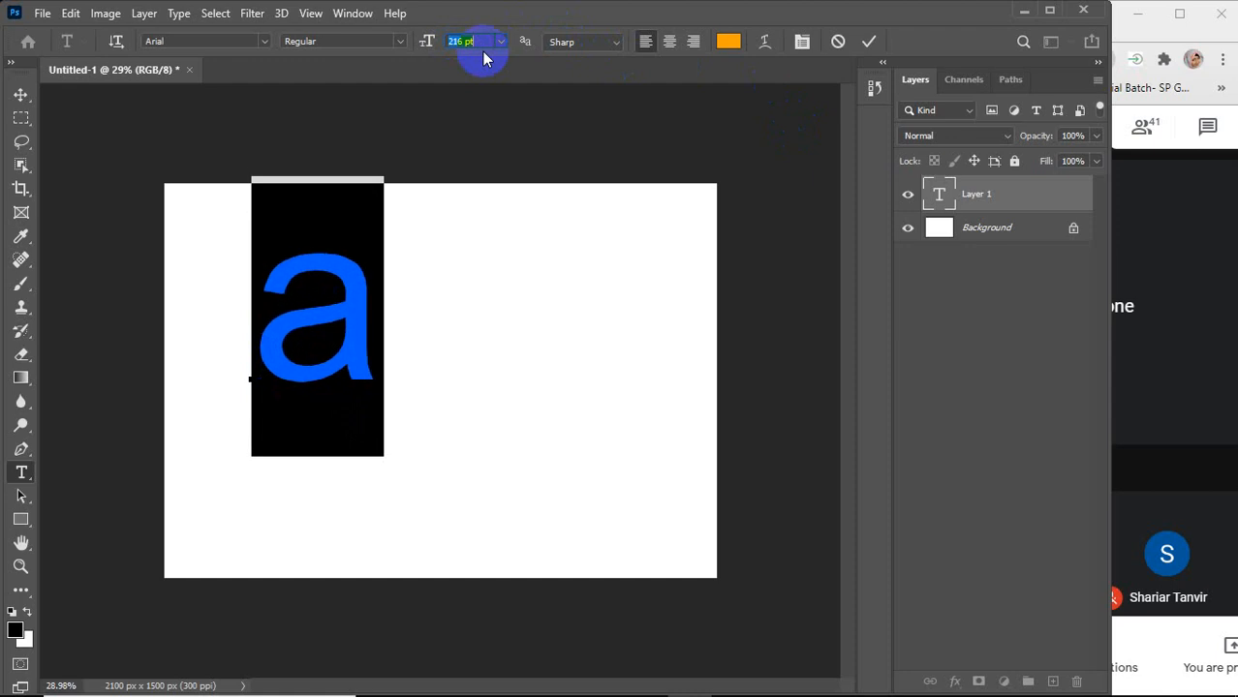
pyautogui.press('Up')
pyautogui.press('Up')
pyautogui.press('Up')
pyautogui.press('Up')
pyautogui.press('Up')
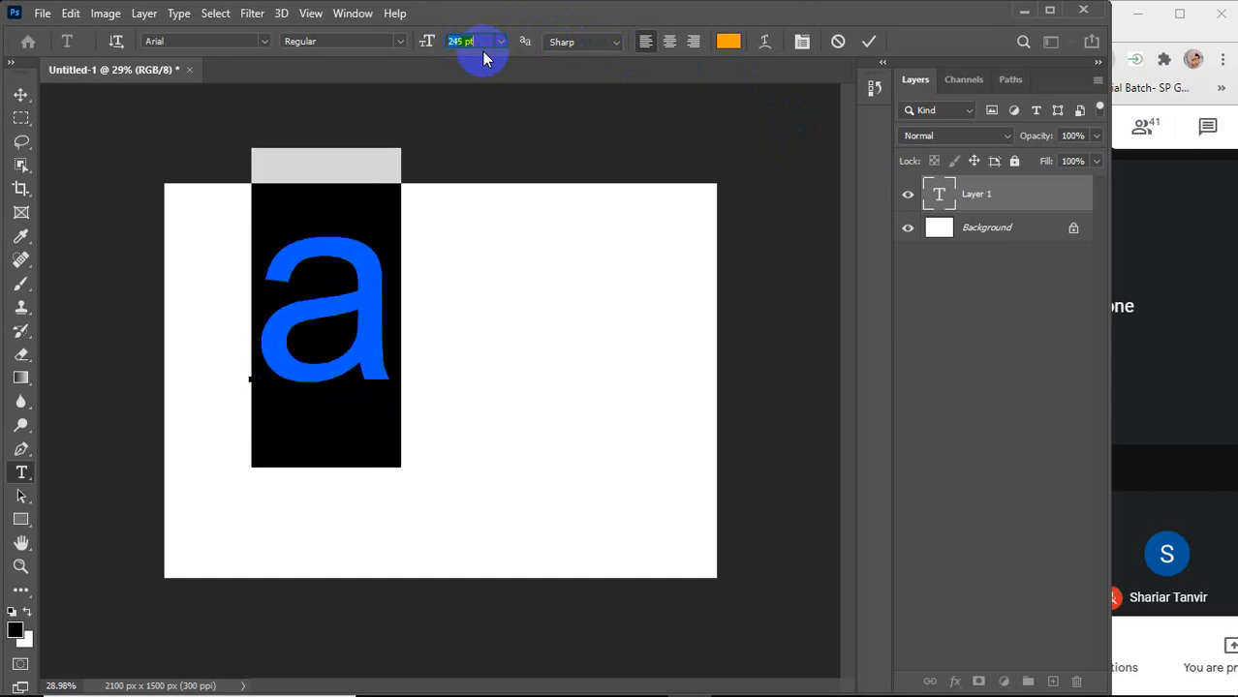
pyautogui.press('Up')
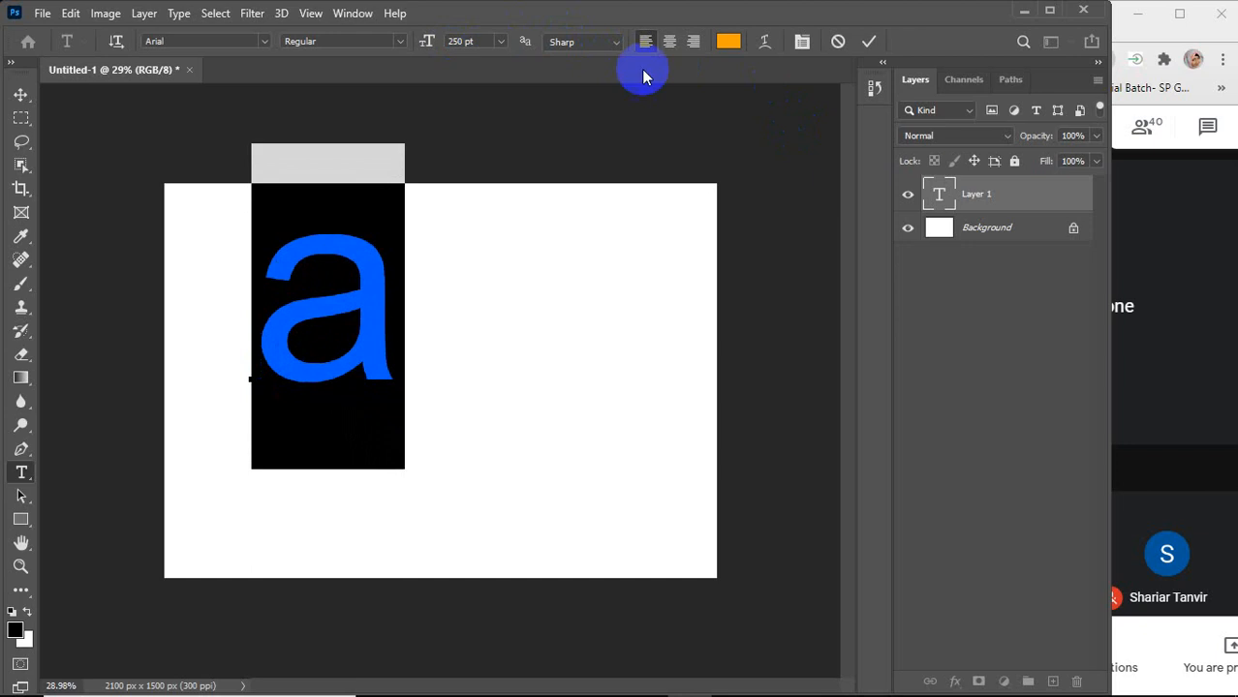
pyautogui.click(865, 41)
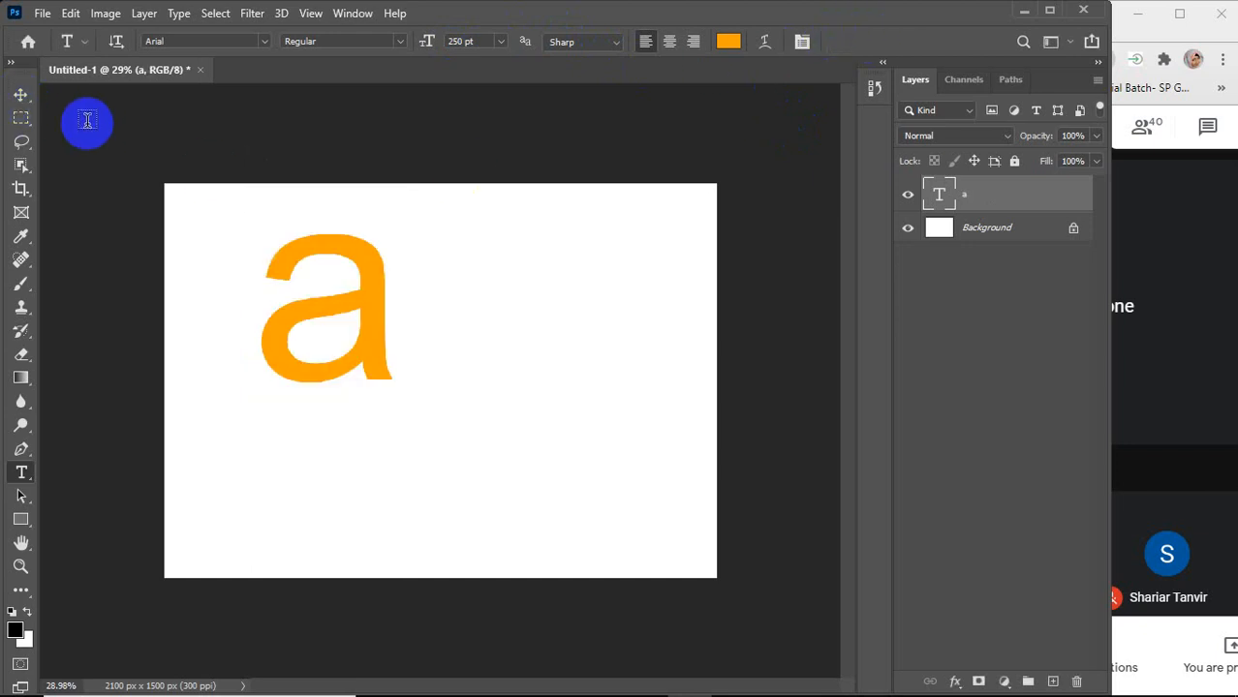
# Move the orange letter down and toward the canvas's left edge with the Move Tool
pyautogui.click(20, 94)
pyautogui.moveTo(380, 308); pyautogui.dragTo(326, 377)
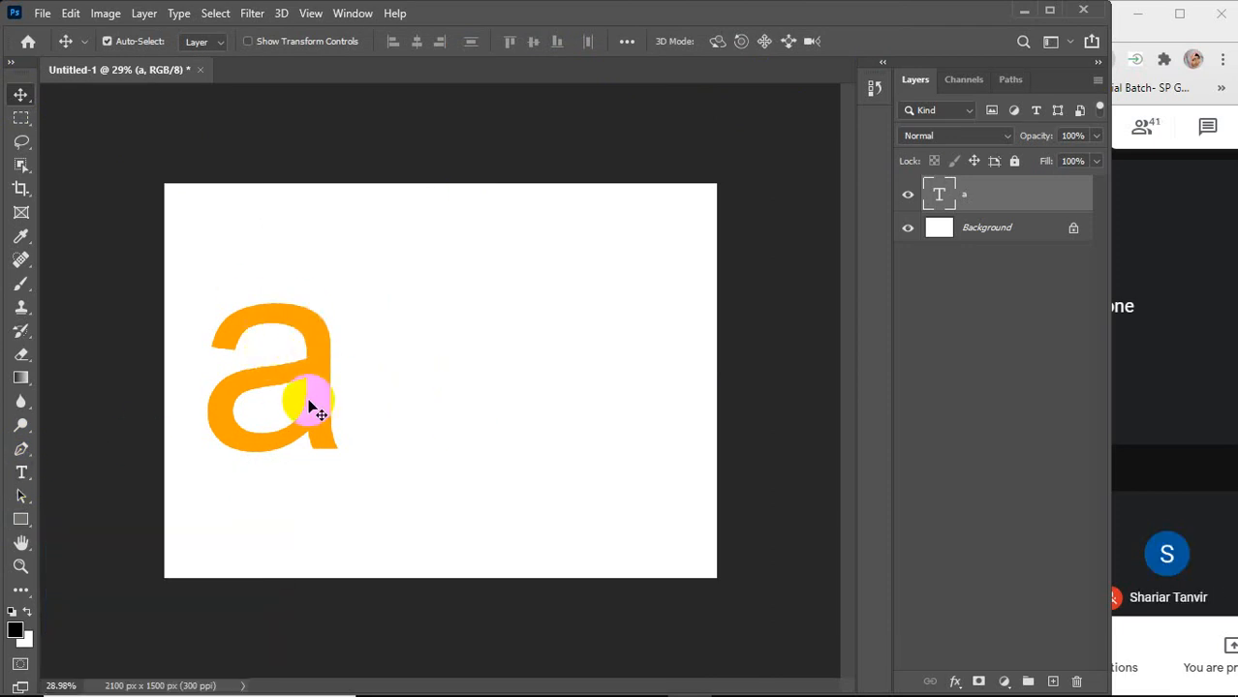
# Enlarge the view of the letter to about 82% and try to pan across it with the Hand tool
pyautogui.scroll(3, 319, 356)
pyautogui.scroll(5, 319, 356)
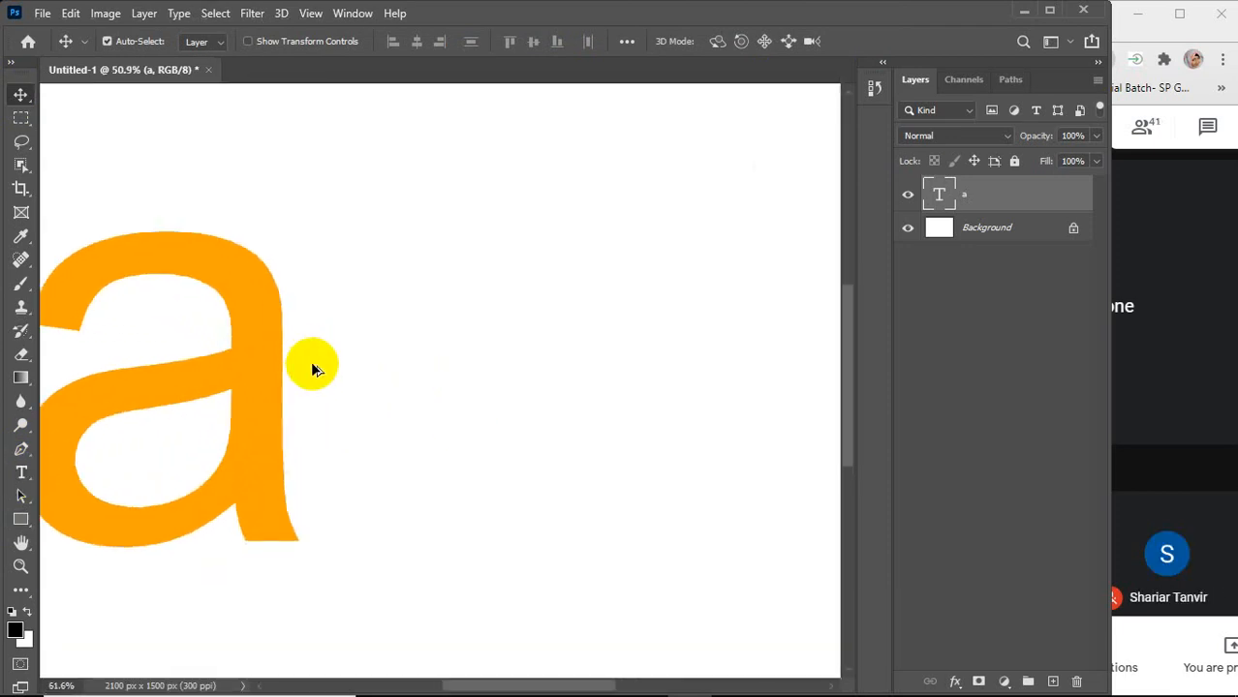
pyautogui.scroll(1, 312, 364)
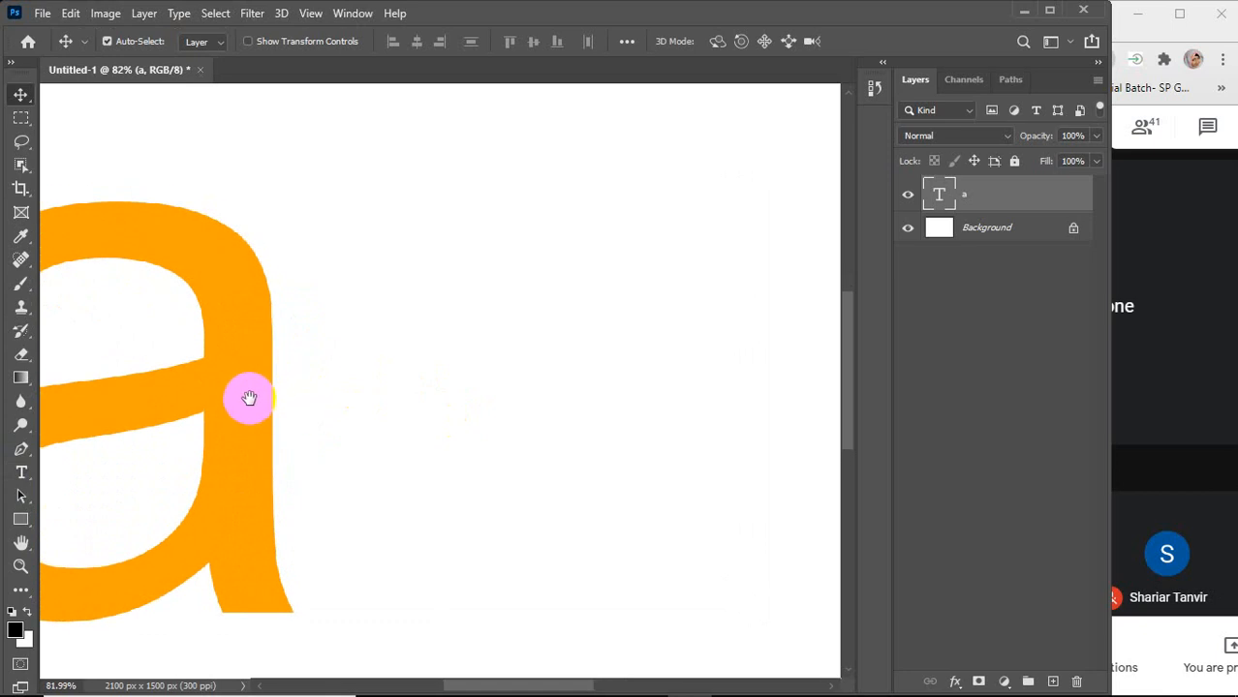
pyautogui.click(249, 398)
pyautogui.click(492, 298)
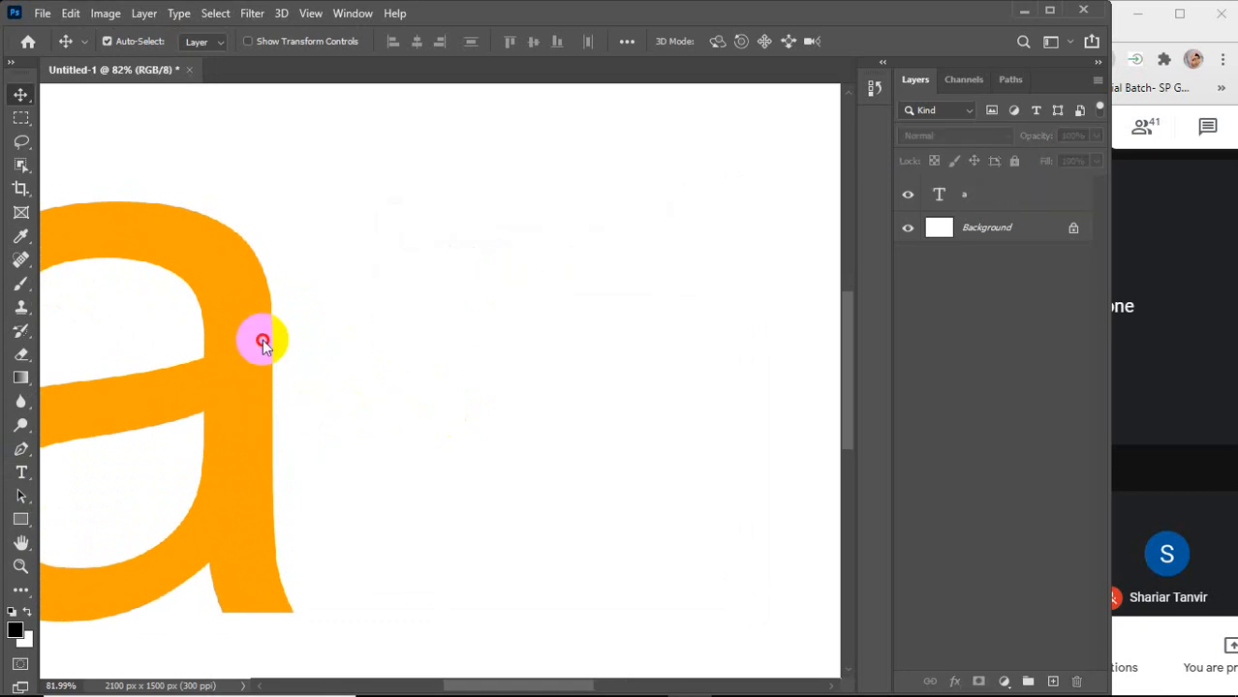
pyautogui.click(262, 342)
pyautogui.click(517, 281)
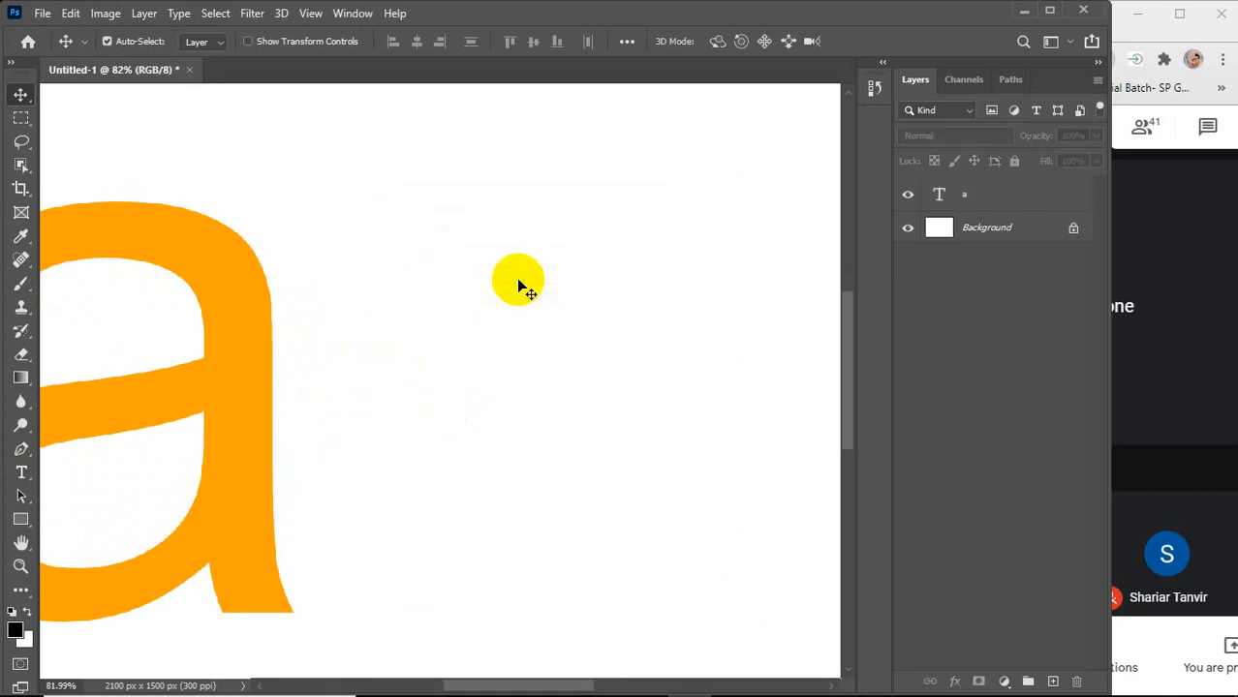
# Review the Performance and Scratch Disks preferences, accept them and return to the Move Tool
pyautogui.click(71, 12)
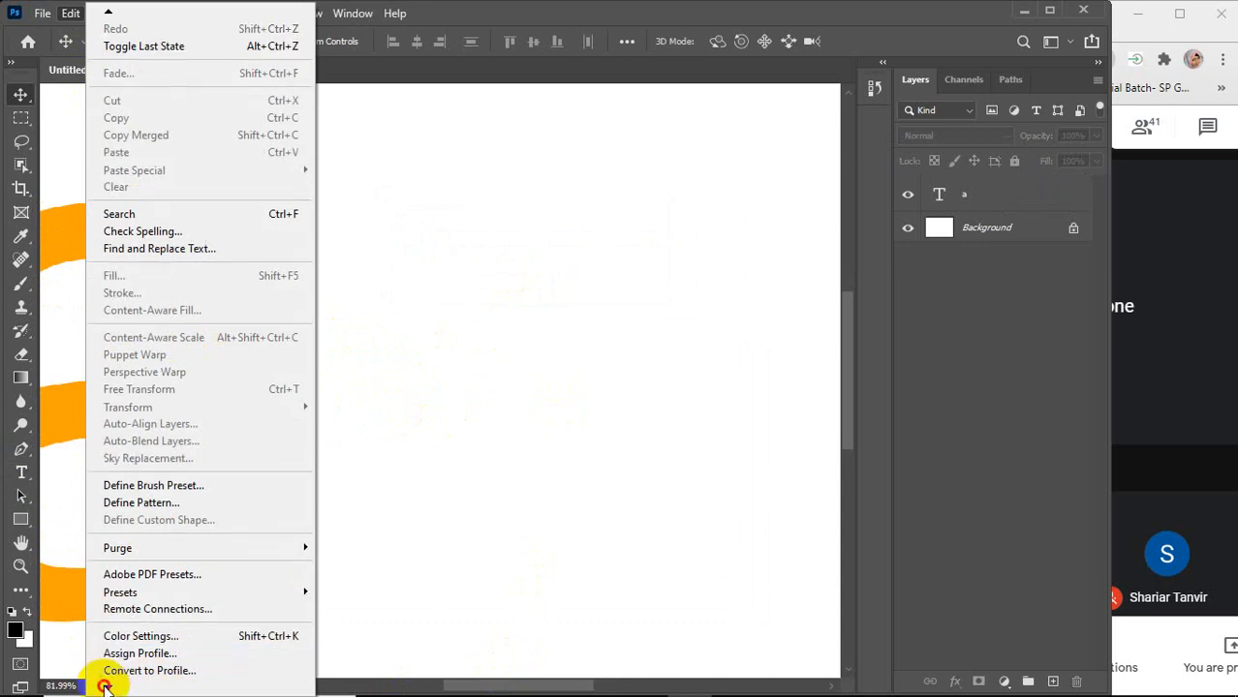
pyautogui.moveTo(166, 660)
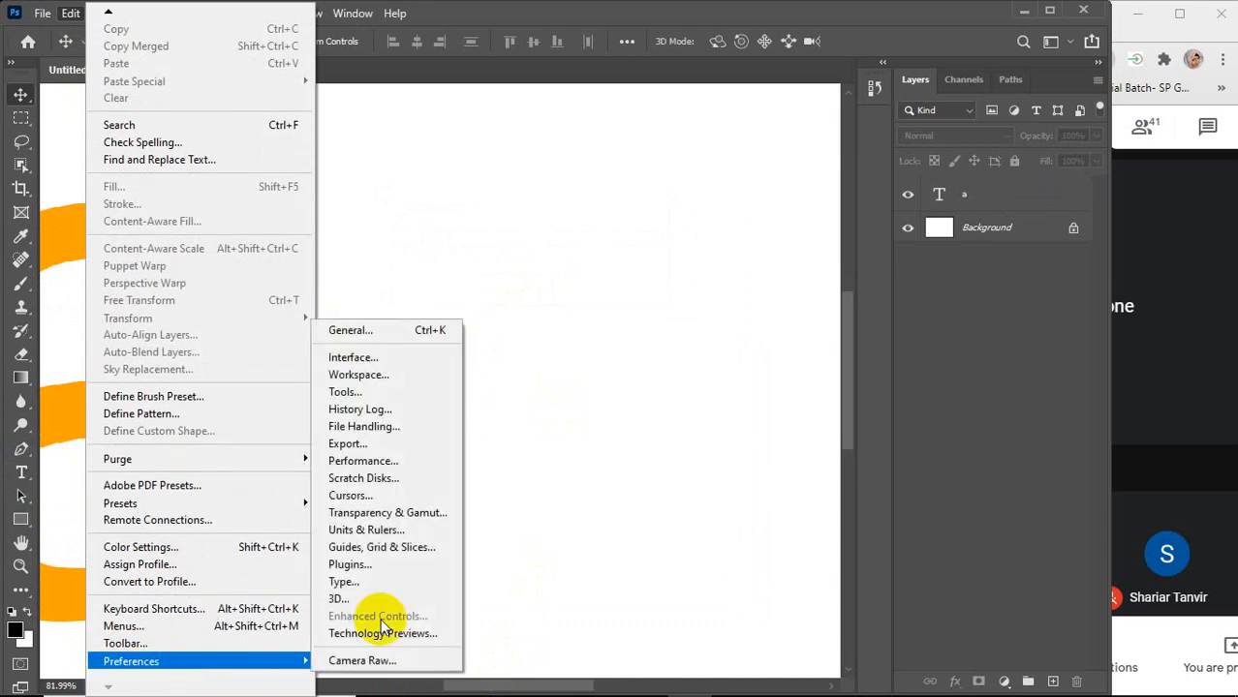
pyautogui.click(360, 461)
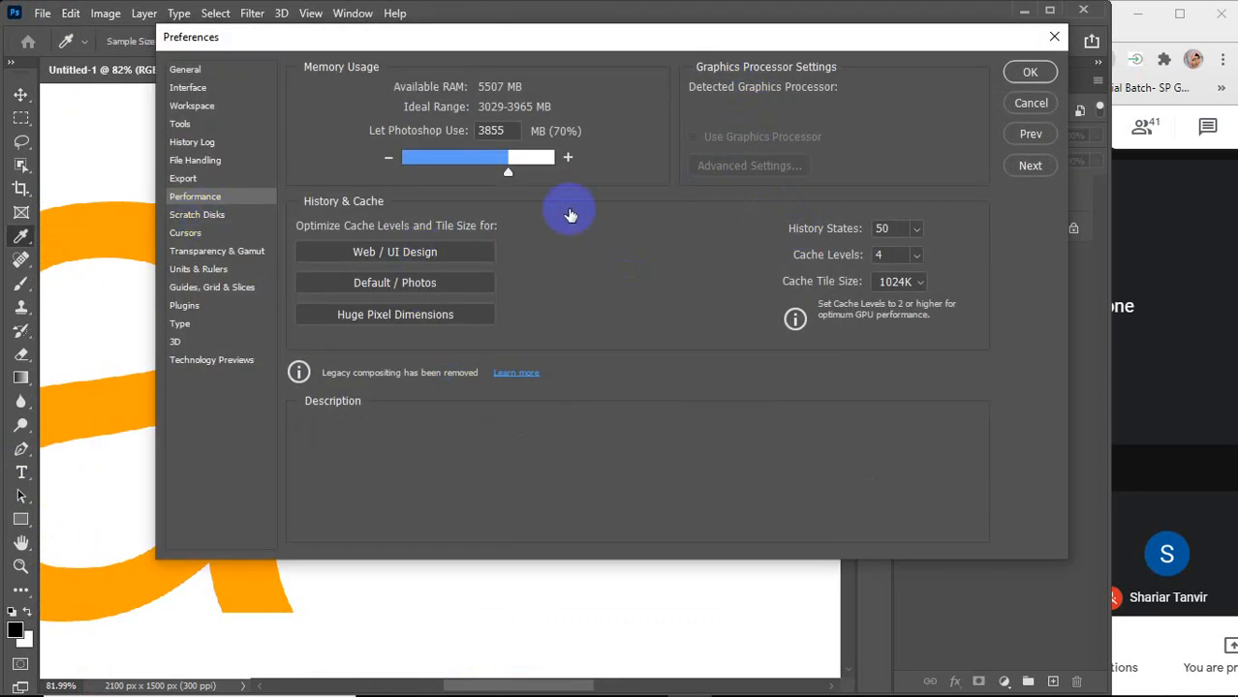
pyautogui.click(178, 219)
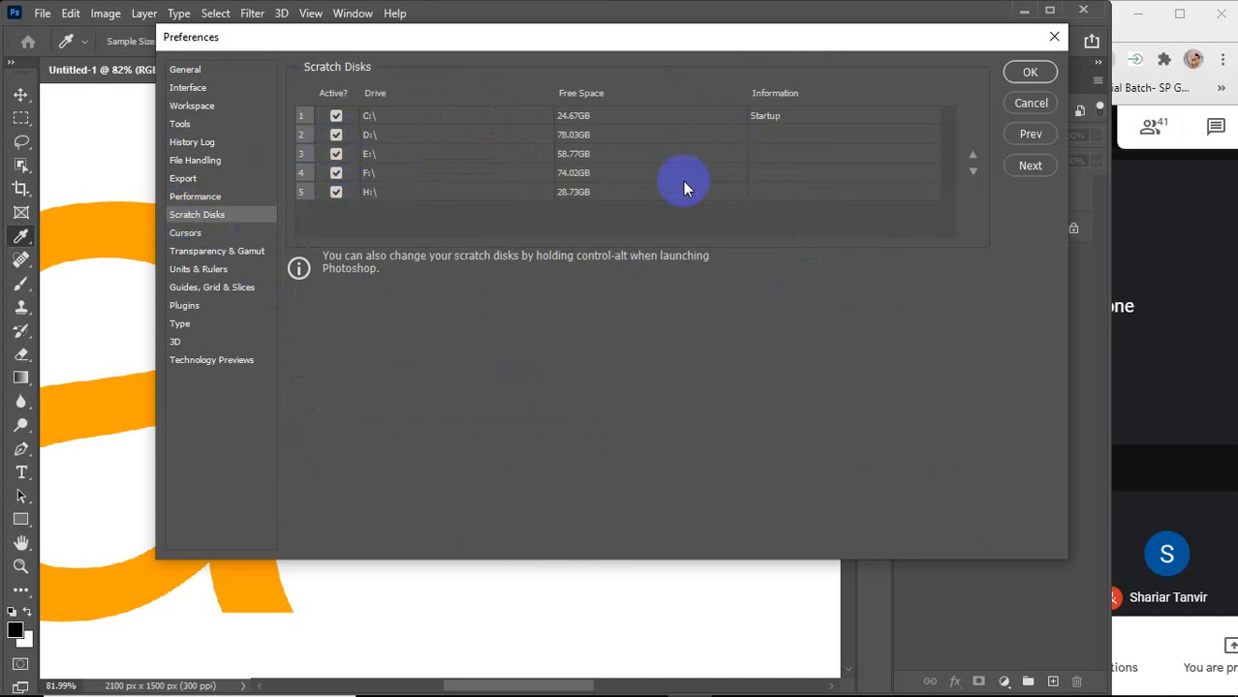
pyautogui.click(1030, 74)
pyautogui.press('v')
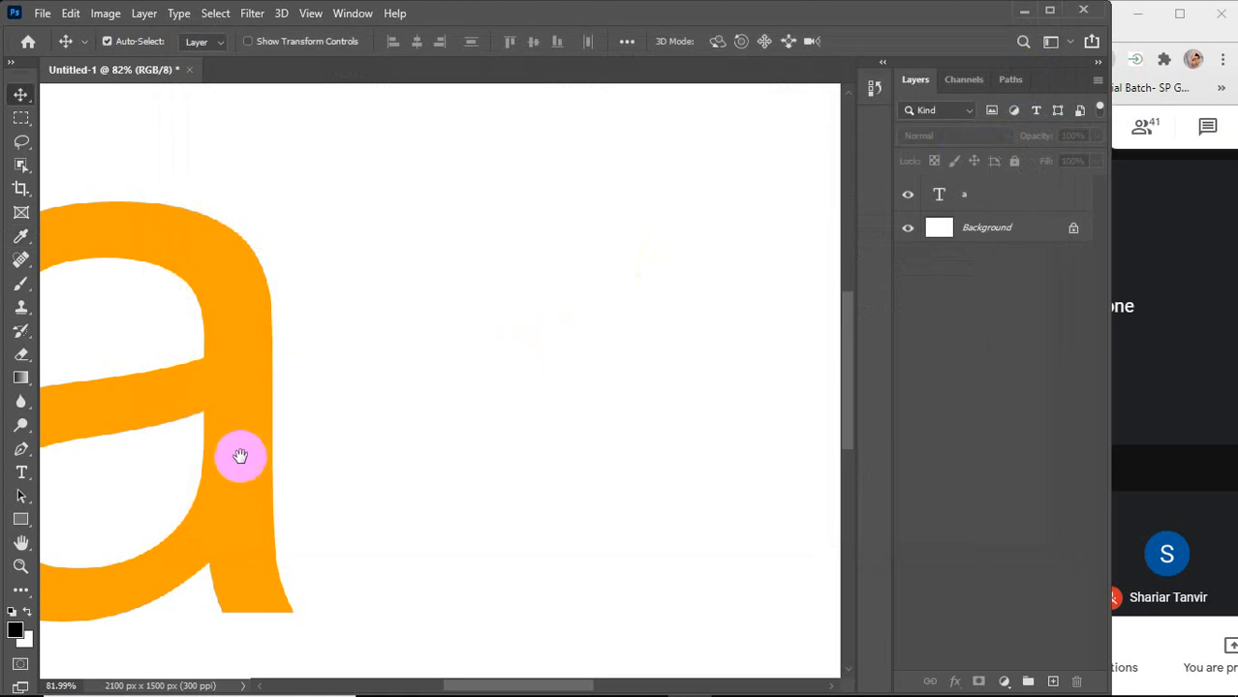
# Try to pan across the enlarged letter with the Hand tool and dismiss the error dialog
pyautogui.click(558, 437)
pyautogui.click(529, 279)
pyautogui.click(476, 329)
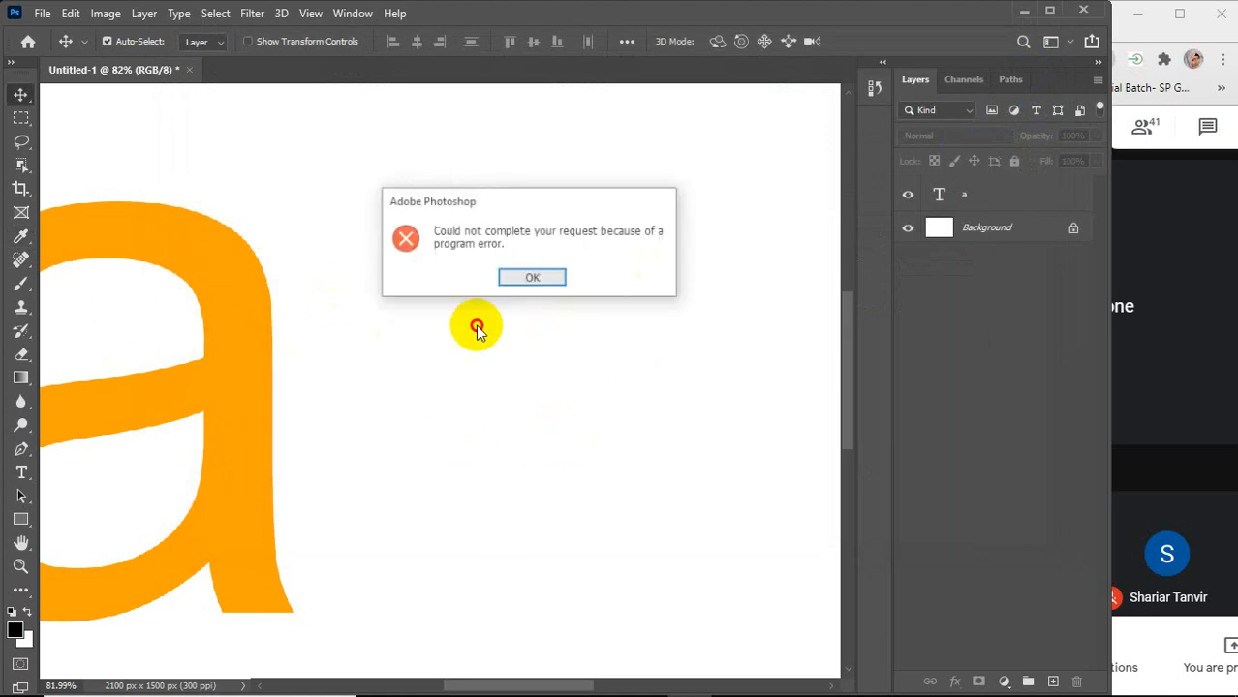
pyautogui.click(532, 277)
# Check which drives are active in the Scratch Disks preferences and accept the settings
pyautogui.click(70, 14)
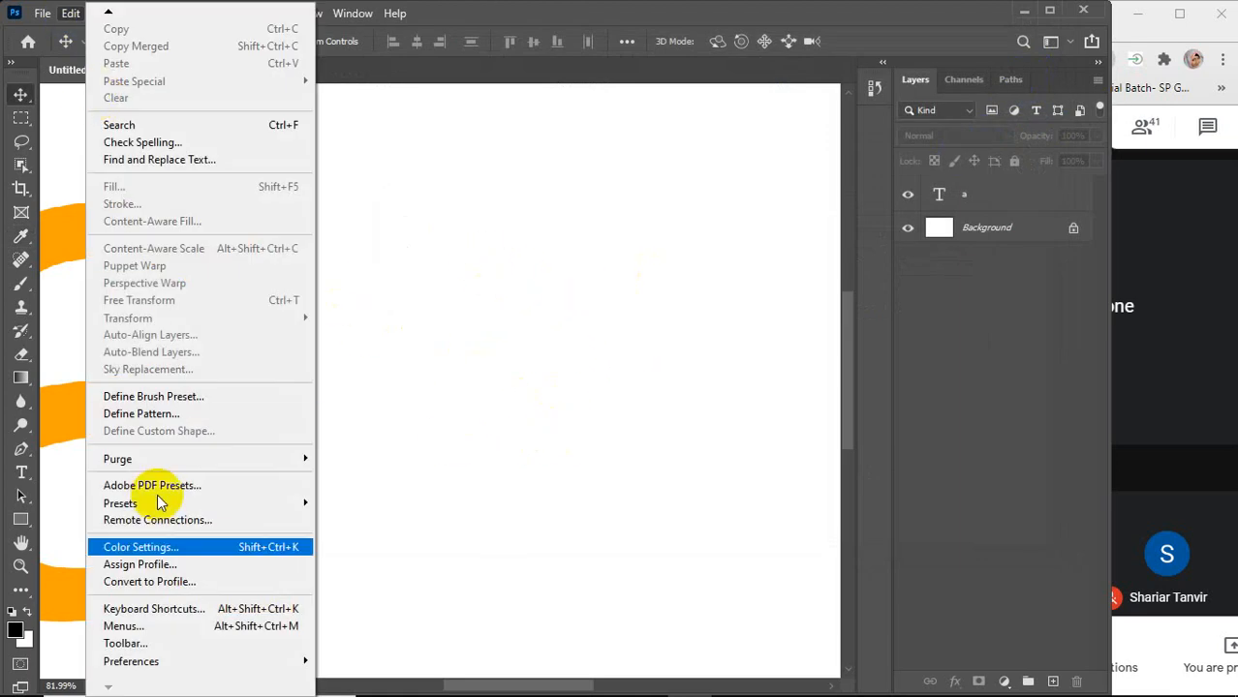
pyautogui.moveTo(151, 662)
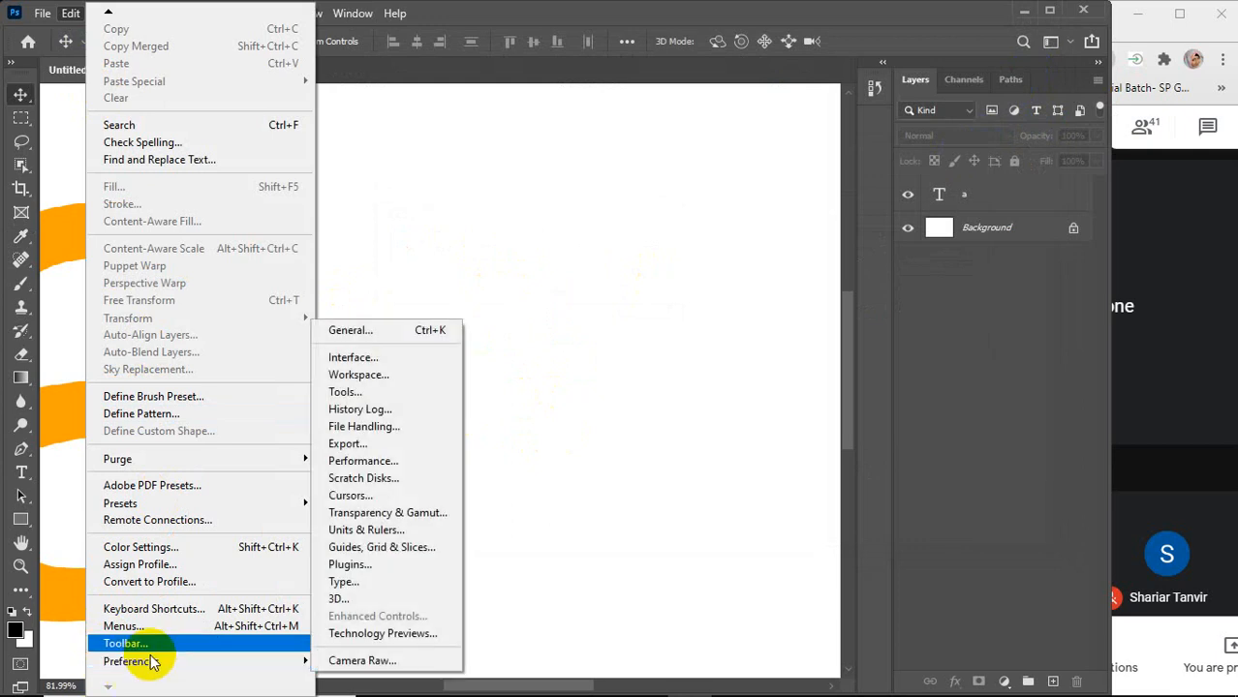
pyautogui.click(360, 478)
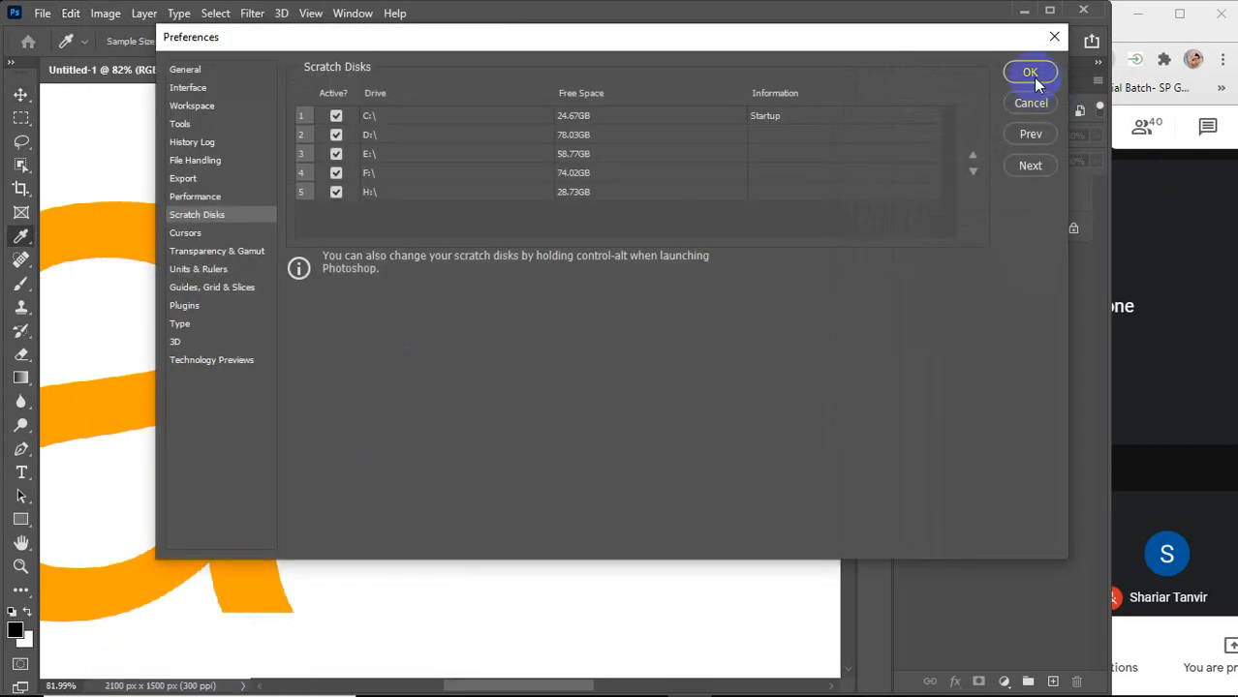
pyautogui.click(1031, 74)
# Try again to pan the canvas view after checking the preferences, closing each error dialog
pyautogui.click(539, 347)
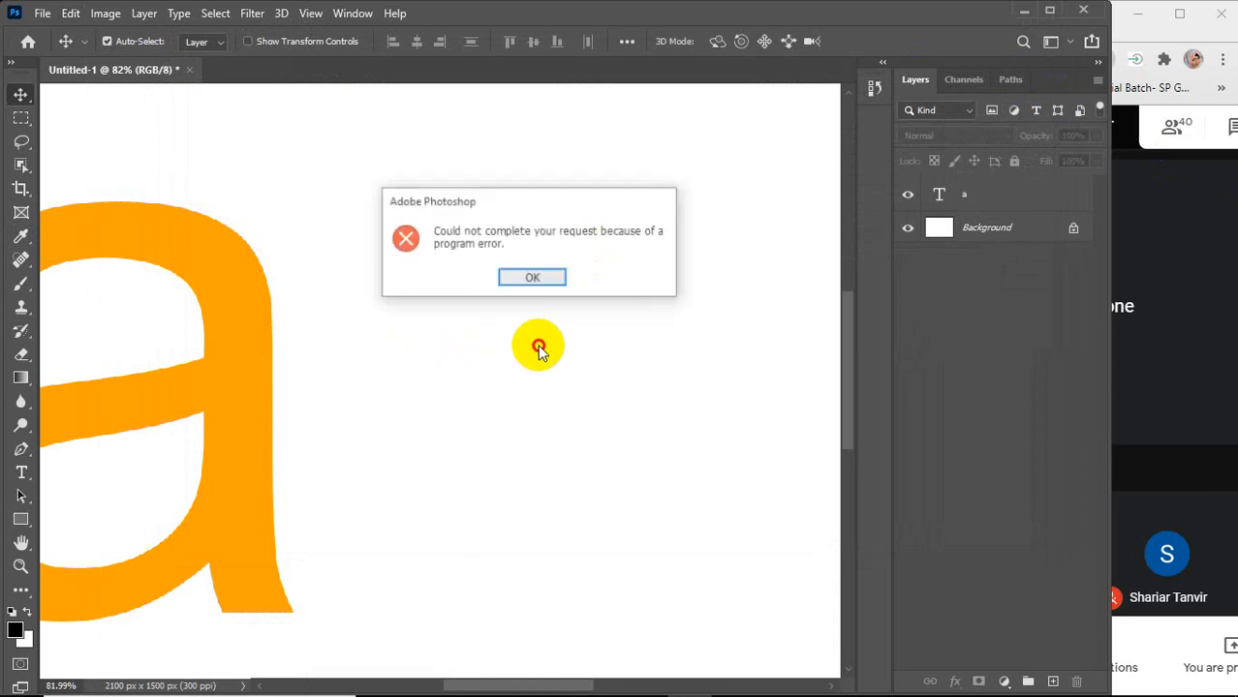
pyautogui.click(548, 280)
pyautogui.click(525, 290)
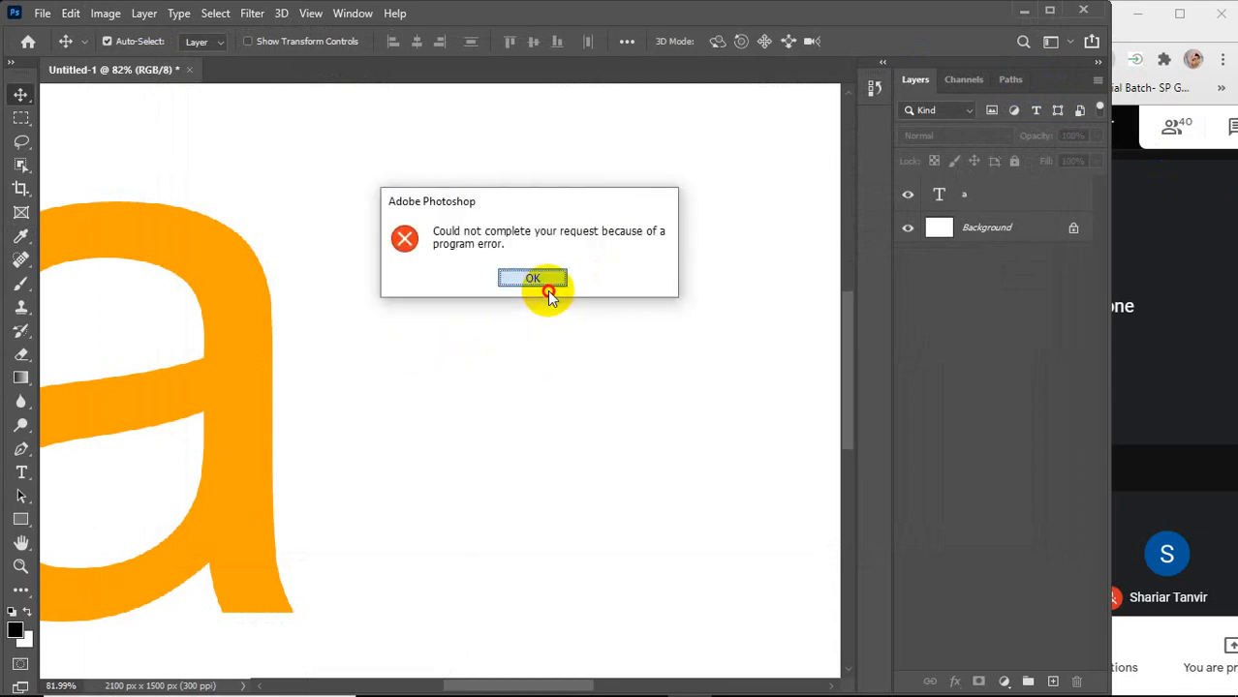
pyautogui.click(546, 287)
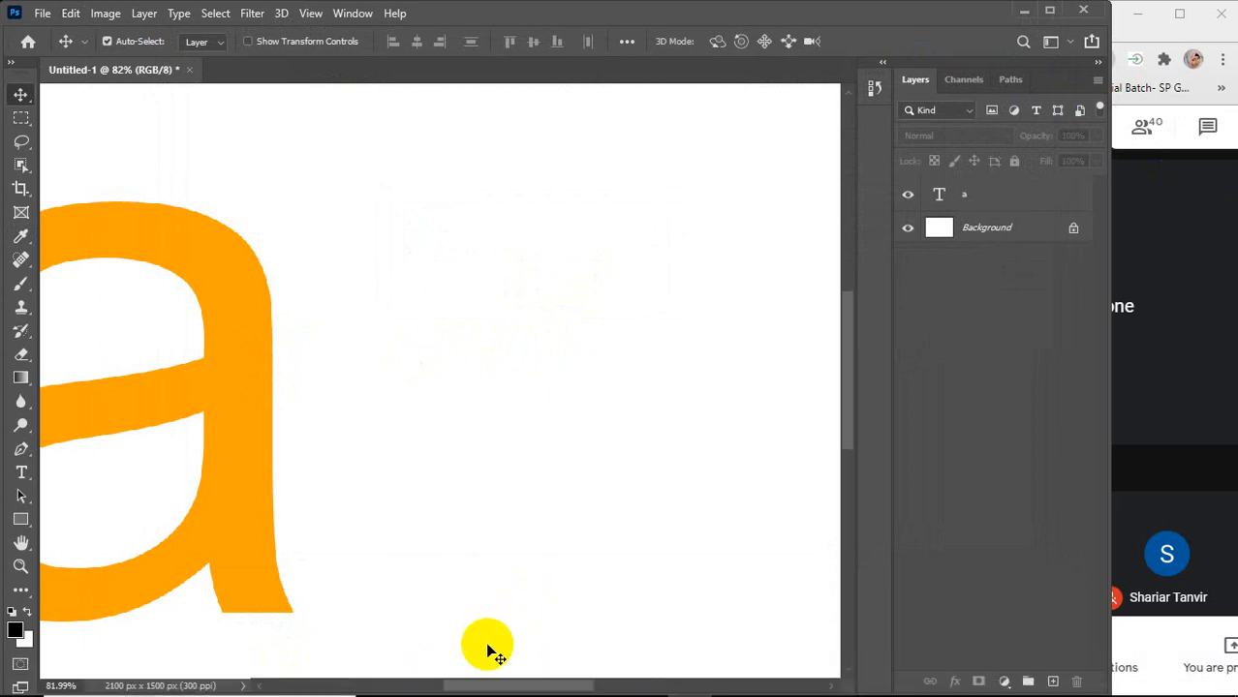
# Select the orange letter "a" and duplicate it with the Move Tool, placing the copy level with the original on its right side
pyautogui.moveTo(487, 686); pyautogui.dragTo(412, 686)
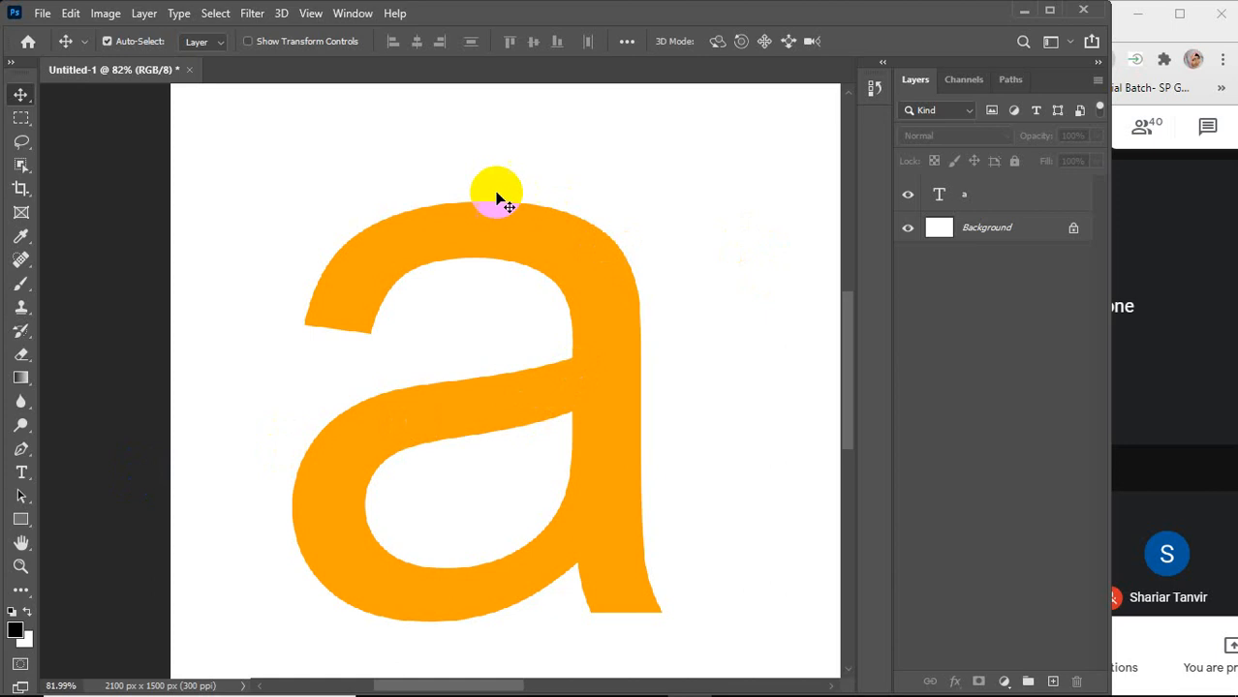
pyautogui.moveTo(278, 173); pyautogui.dragTo(680, 603)
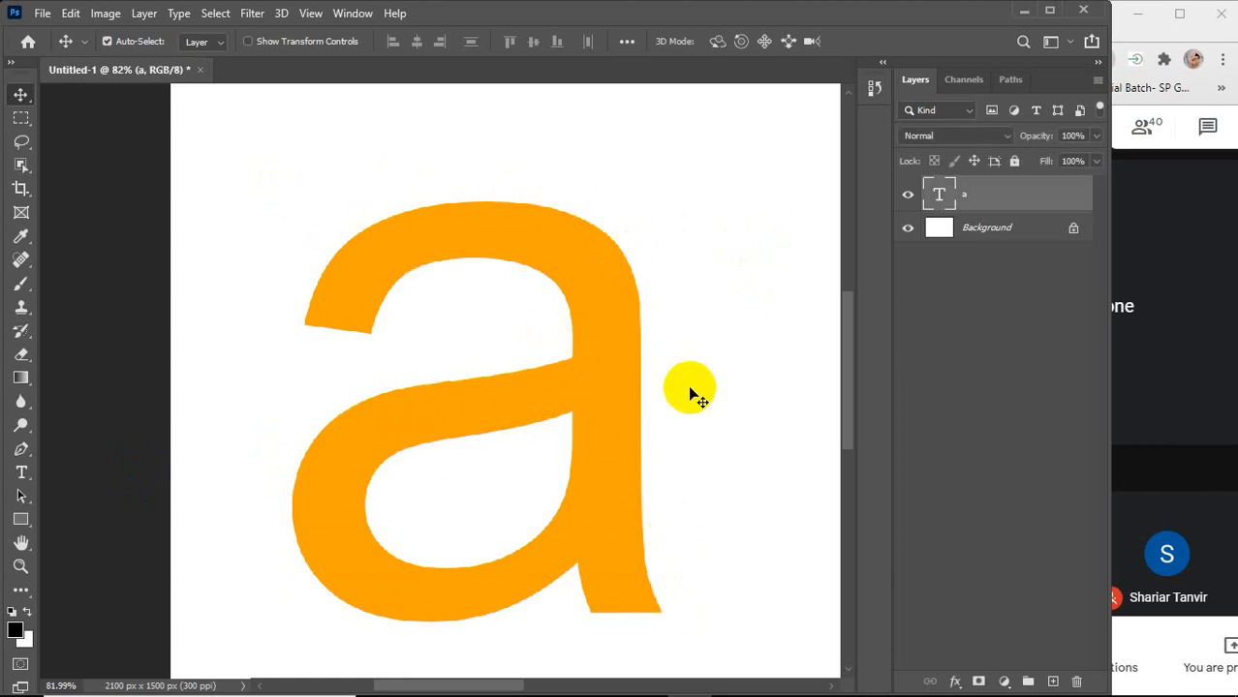
pyautogui.scroll(-1, 690, 393)
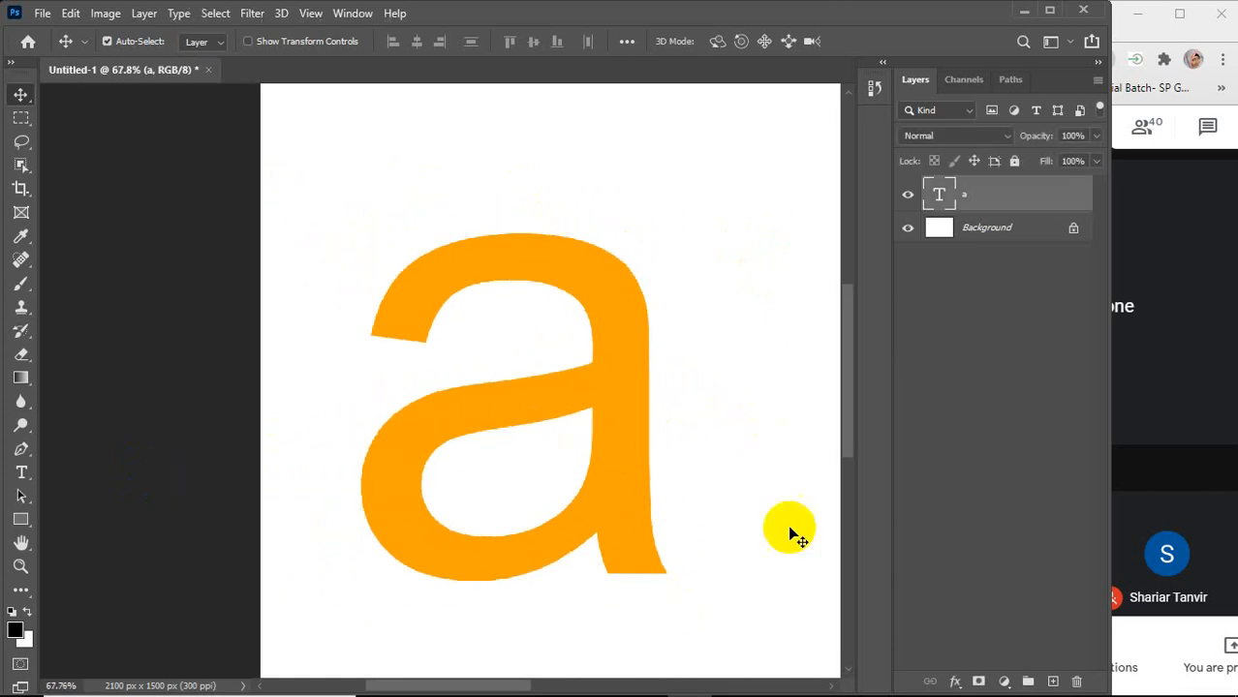
pyautogui.hscroll(10, 832, 686)
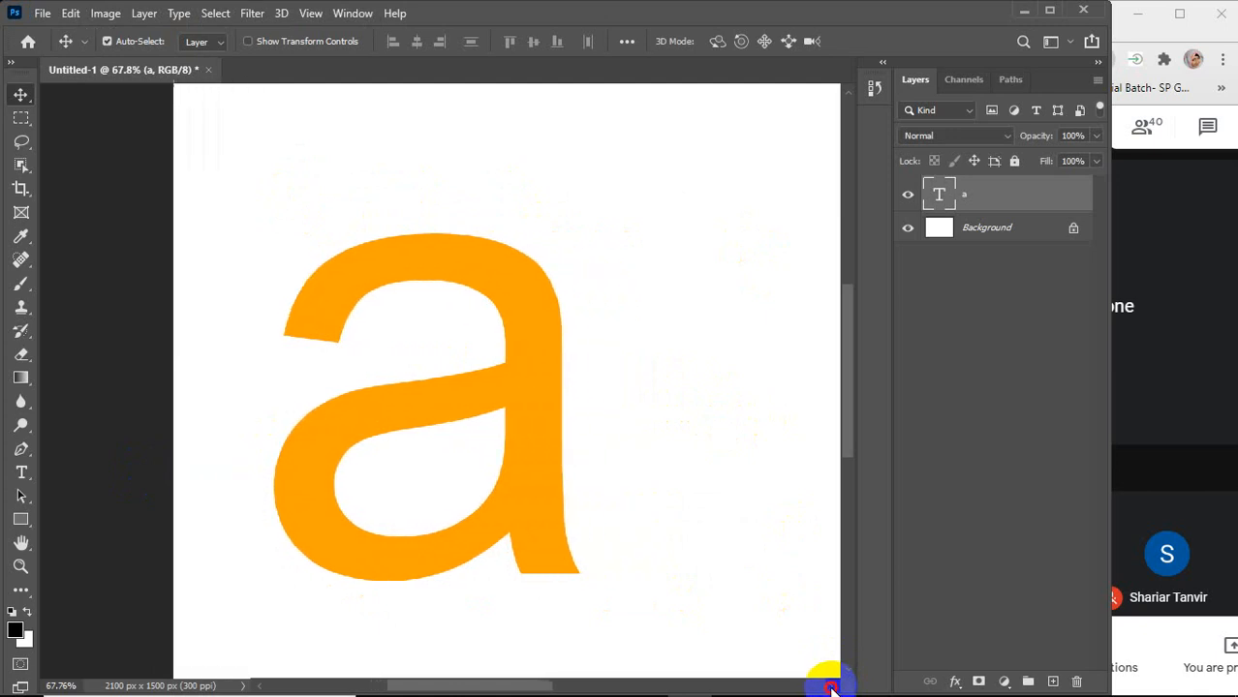
pyautogui.click(311, 413)
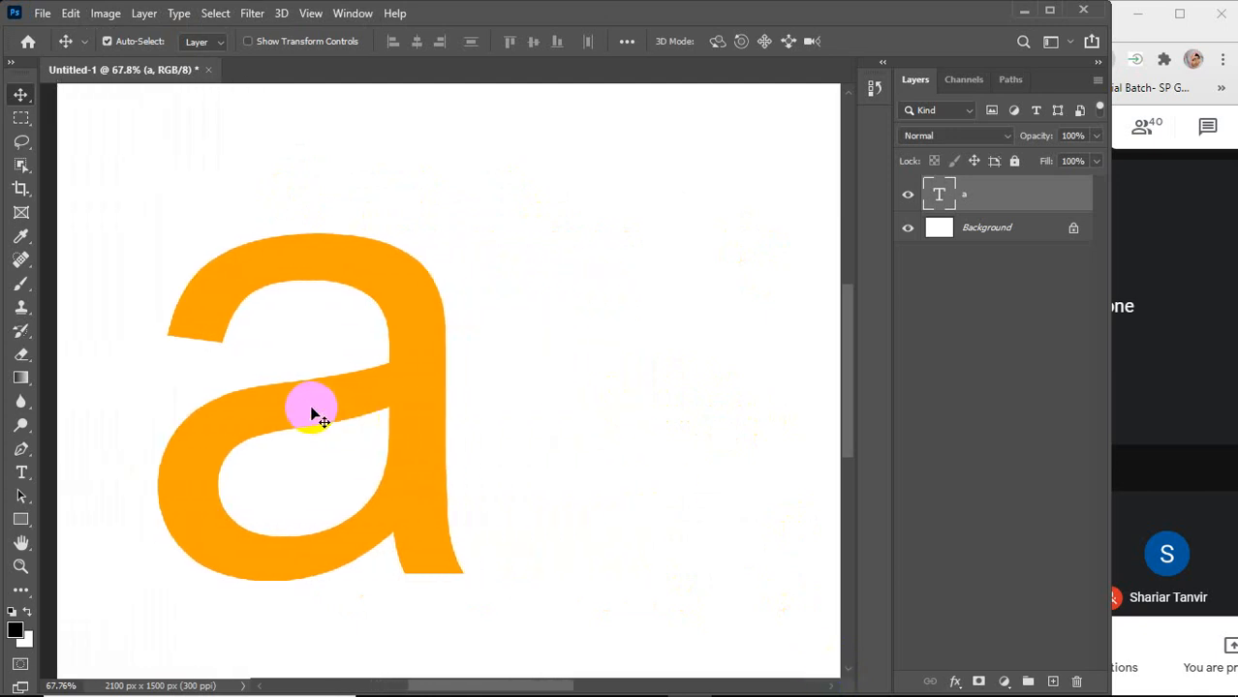
pyautogui.moveTo(305, 412); pyautogui.dragTo(635, 412)
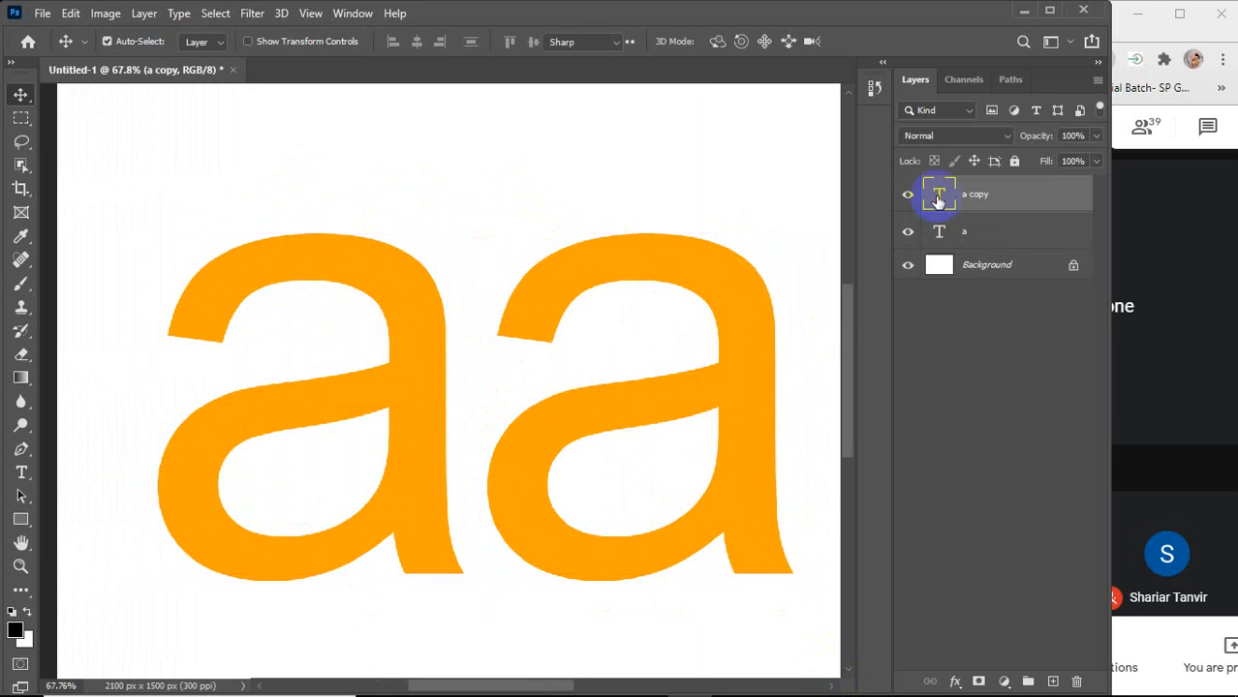
# Change the text color of the duplicated letter to bright green (#48ff00) and commit the text edit
pyautogui.doubleClick(937, 197)
pyautogui.click(730, 40)
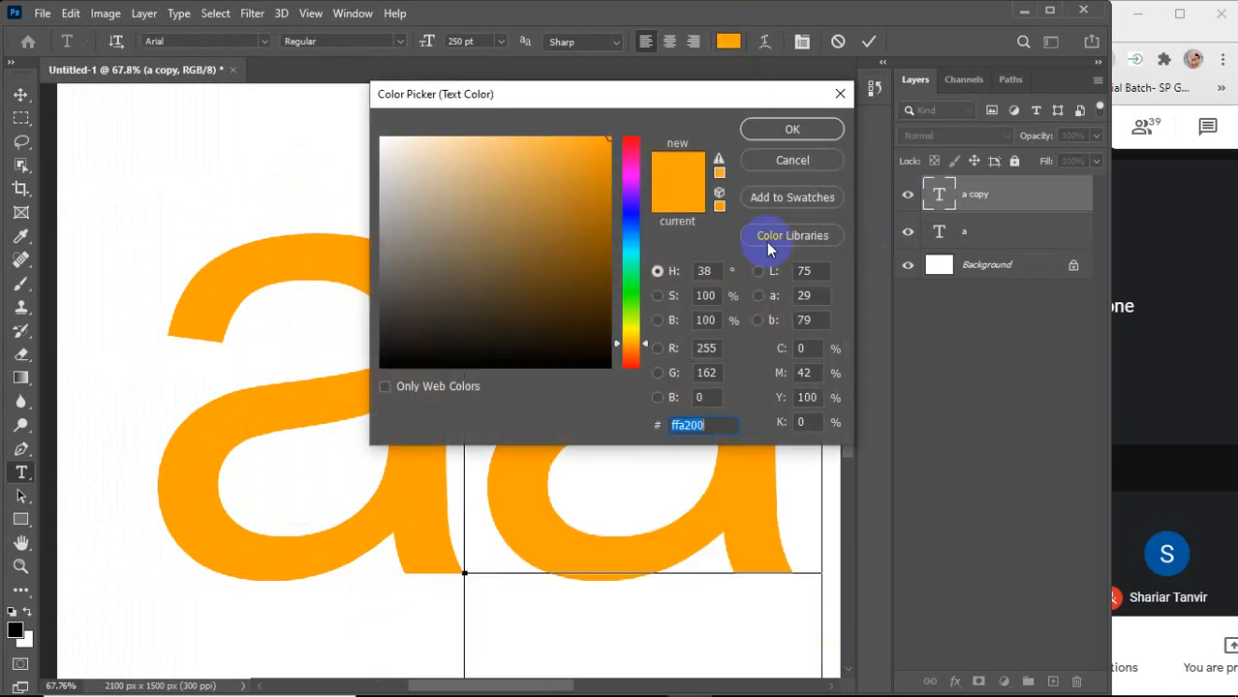
pyautogui.click(634, 301)
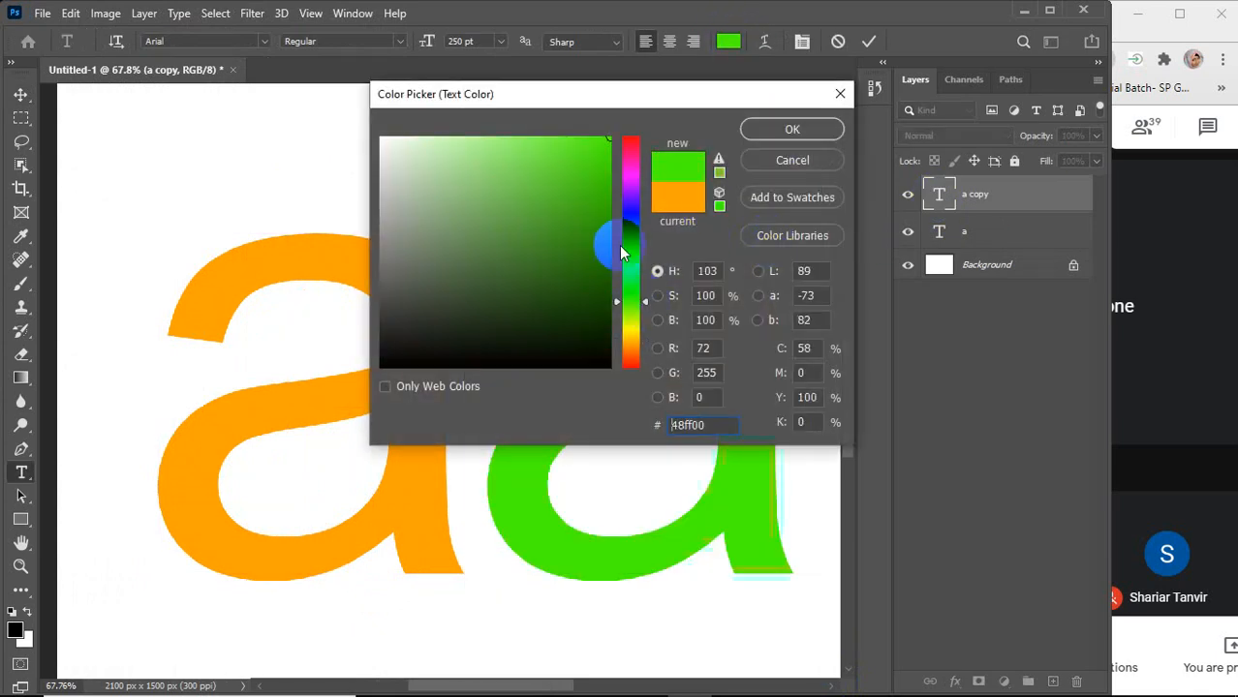
pyautogui.click(775, 128)
pyautogui.click(868, 42)
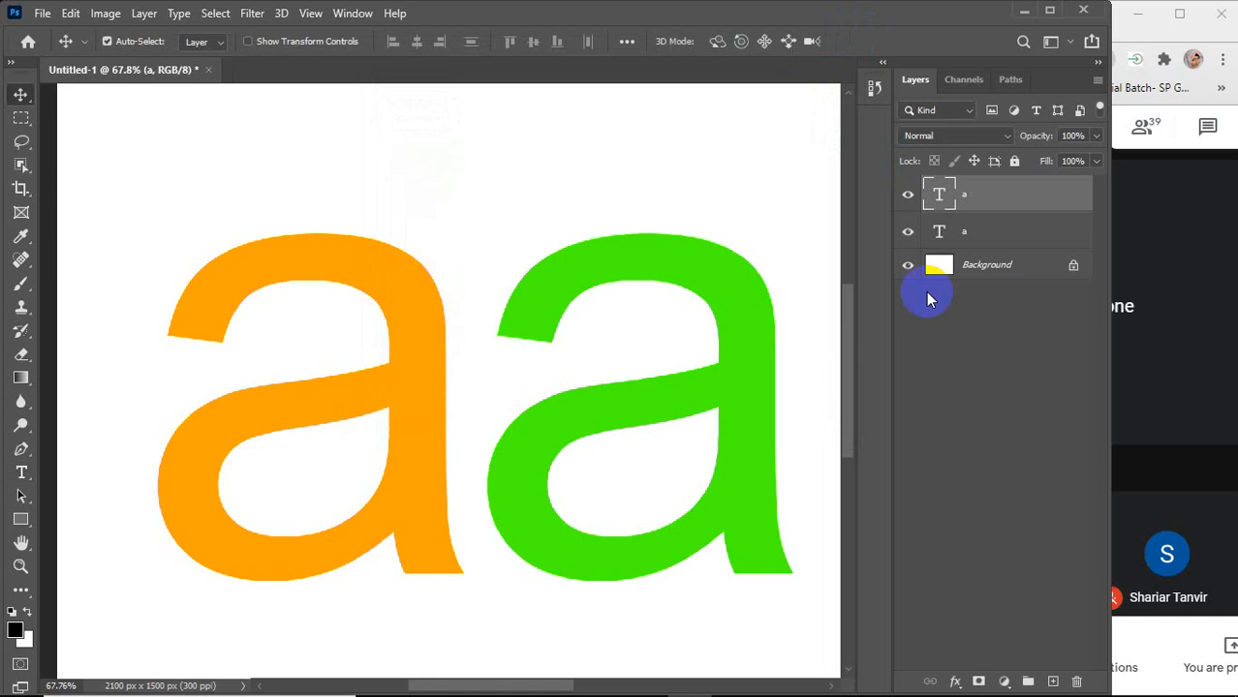
# Delete the upper text layer holding the green letter a
pyautogui.click(955, 384)
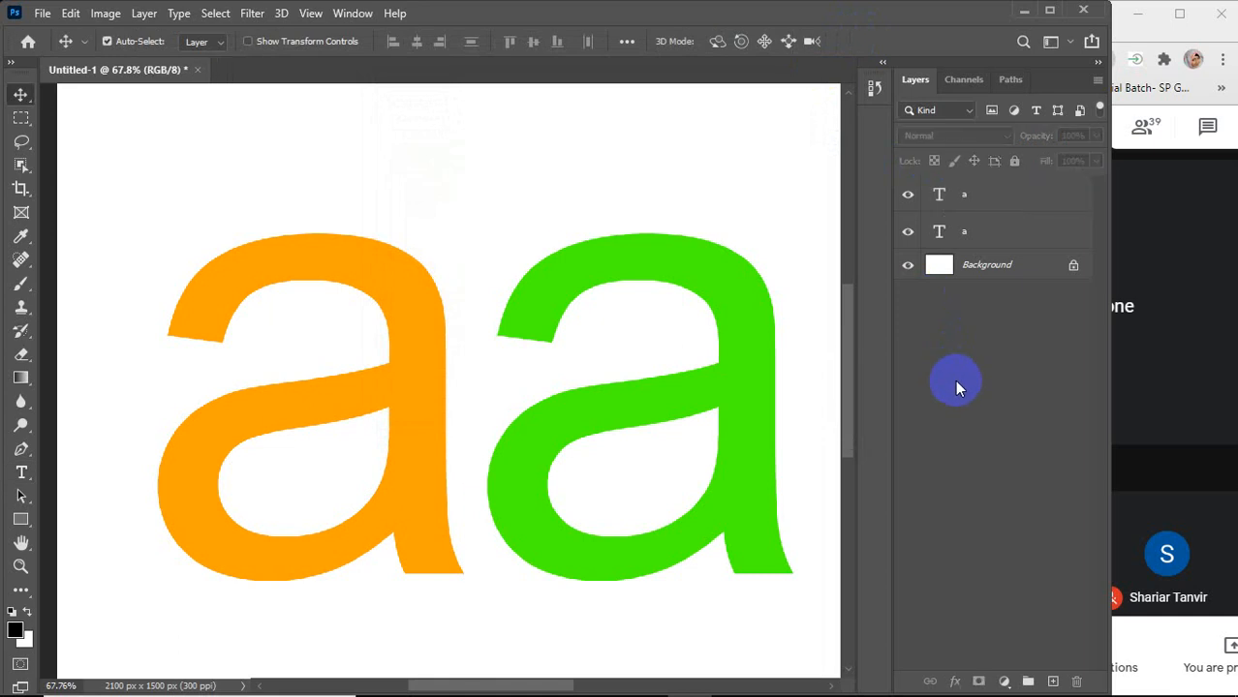
pyautogui.click(971, 236)
pyautogui.click(963, 197)
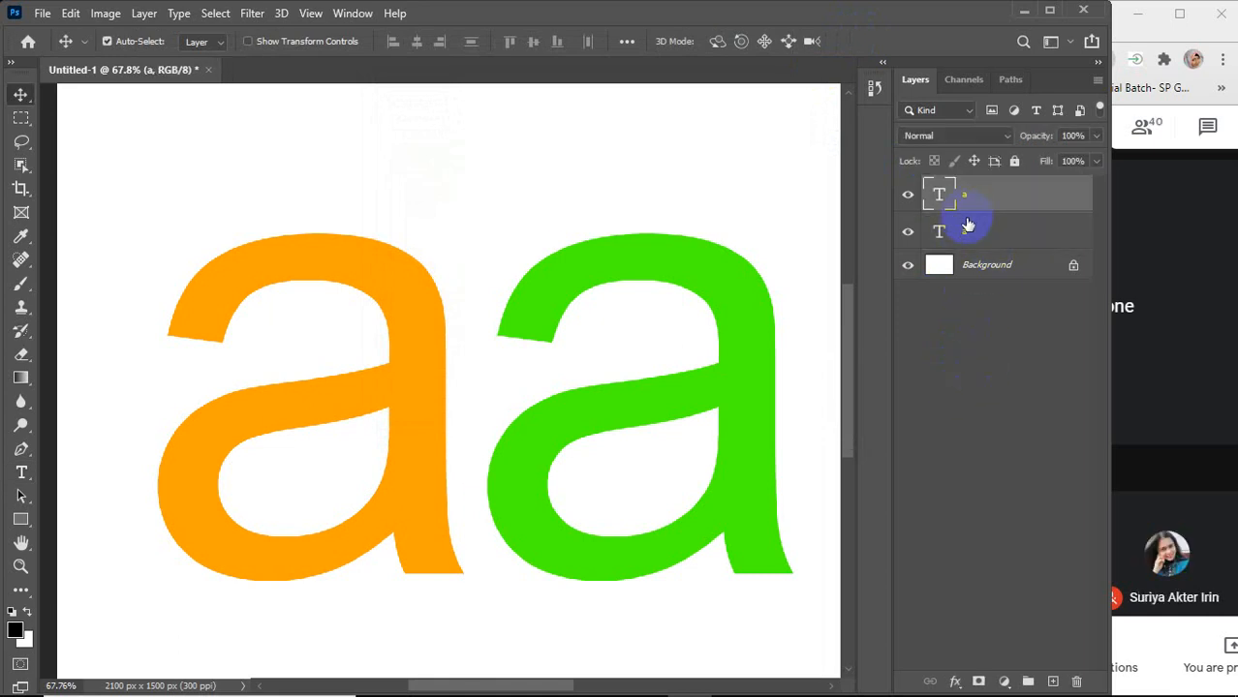
pyautogui.click(970, 228)
pyautogui.click(987, 197)
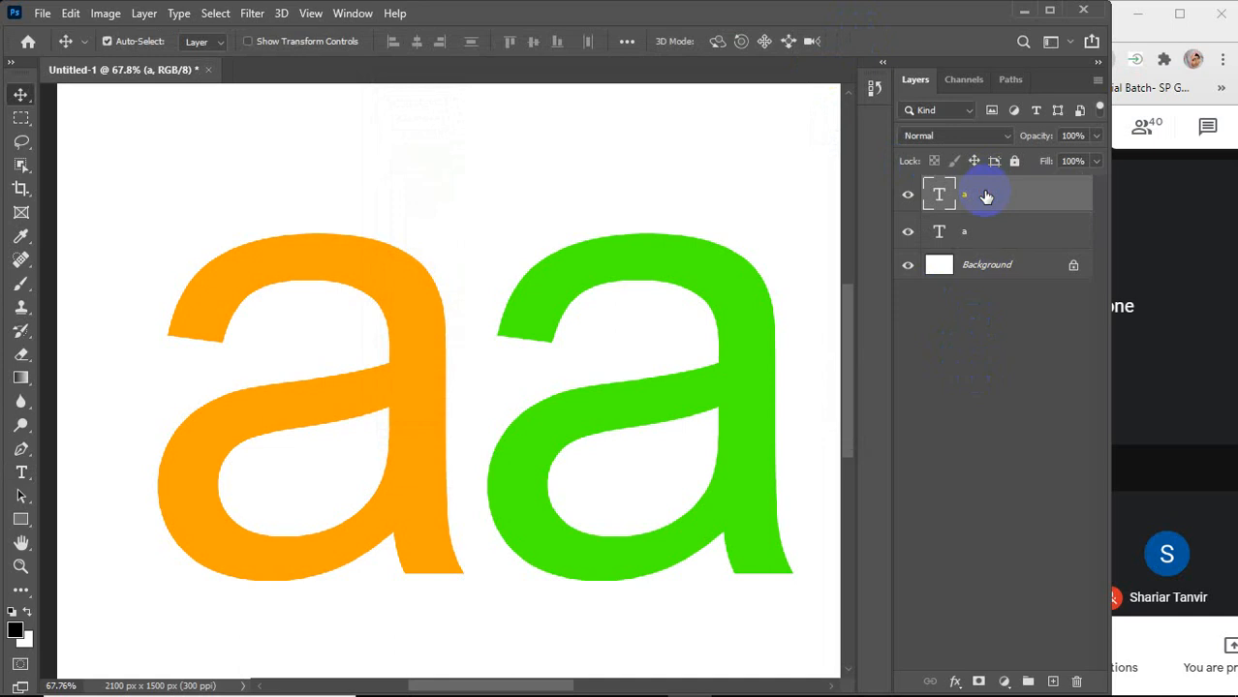
pyautogui.press('Delete')
# Activate the Pen tool and review its drawing modes, keeping it set to Path
pyautogui.scroll(4, 246, 323)
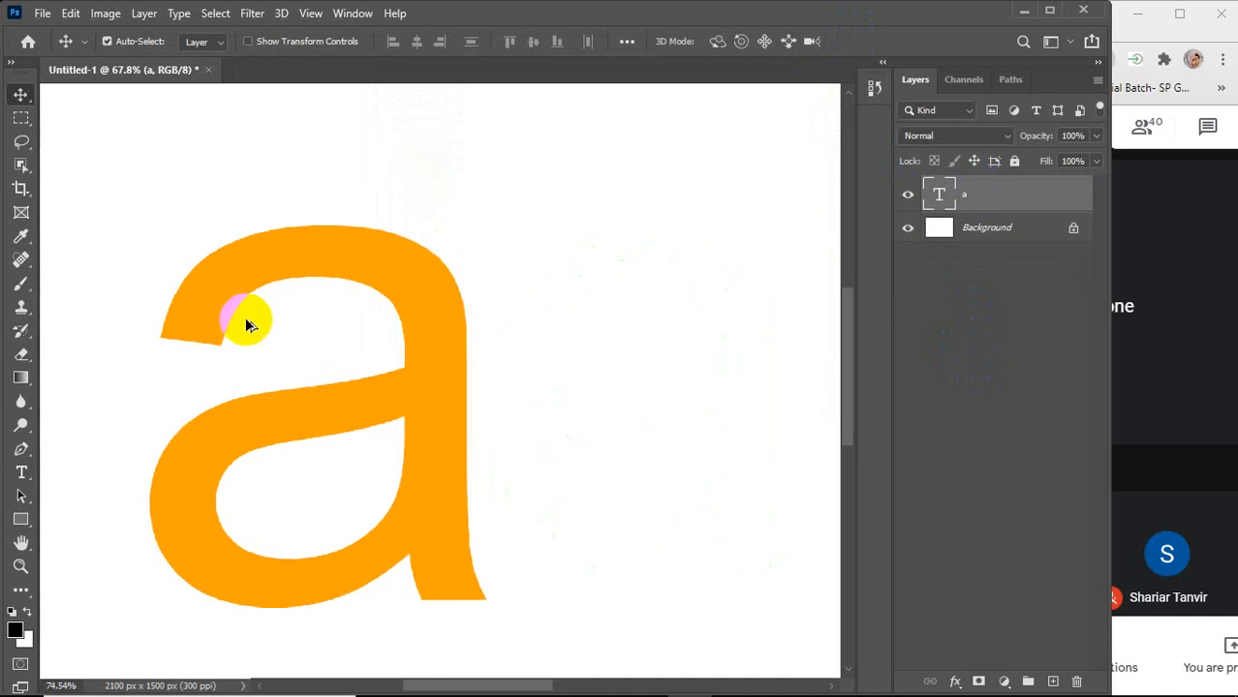
pyautogui.scroll(-3, 247, 324)
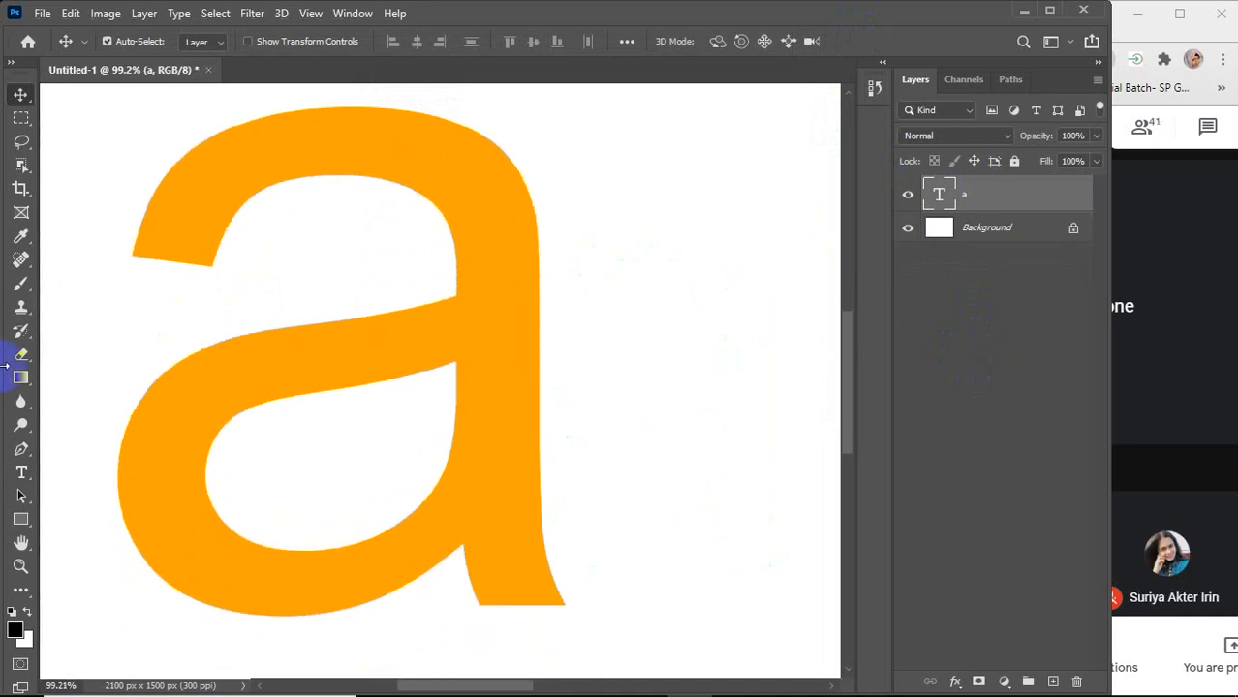
pyautogui.click(23, 453)
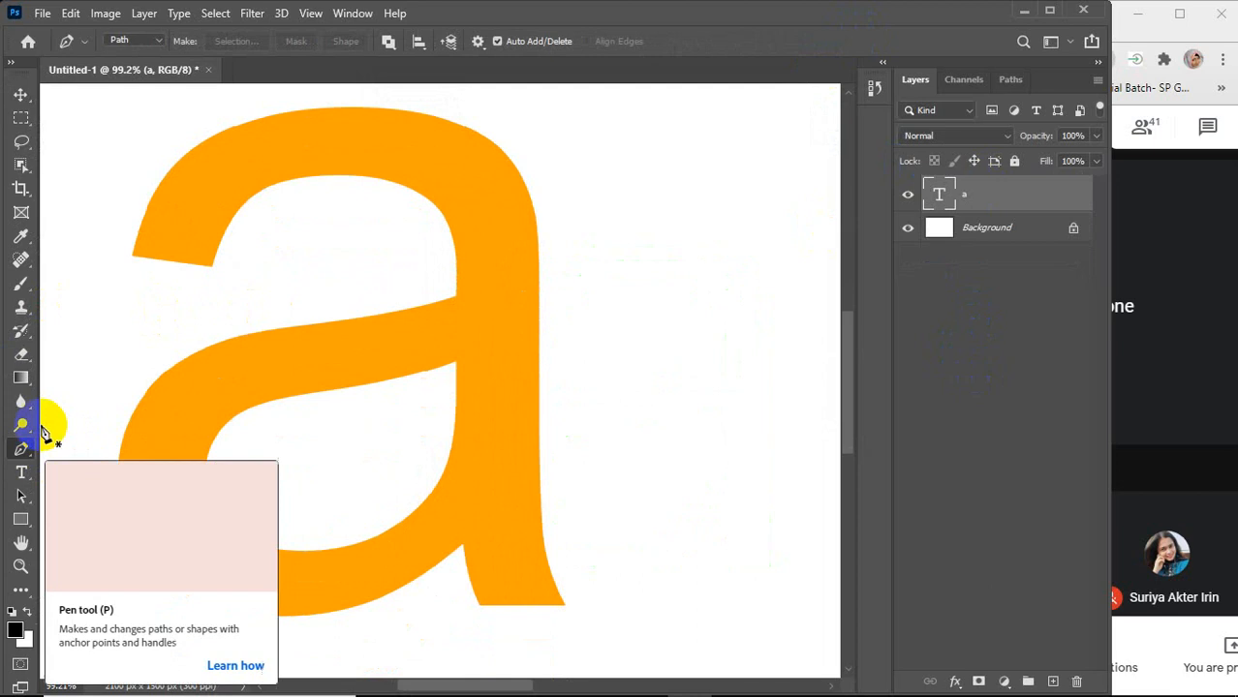
pyautogui.click(159, 42)
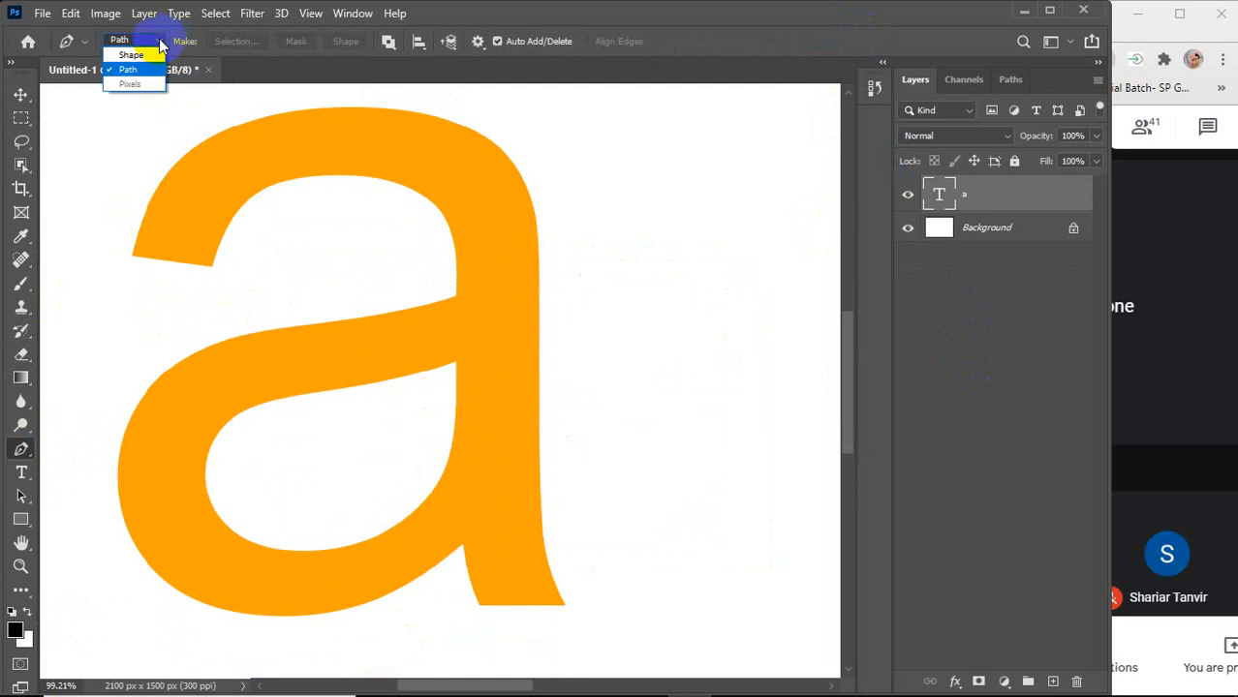
pyautogui.click(161, 44)
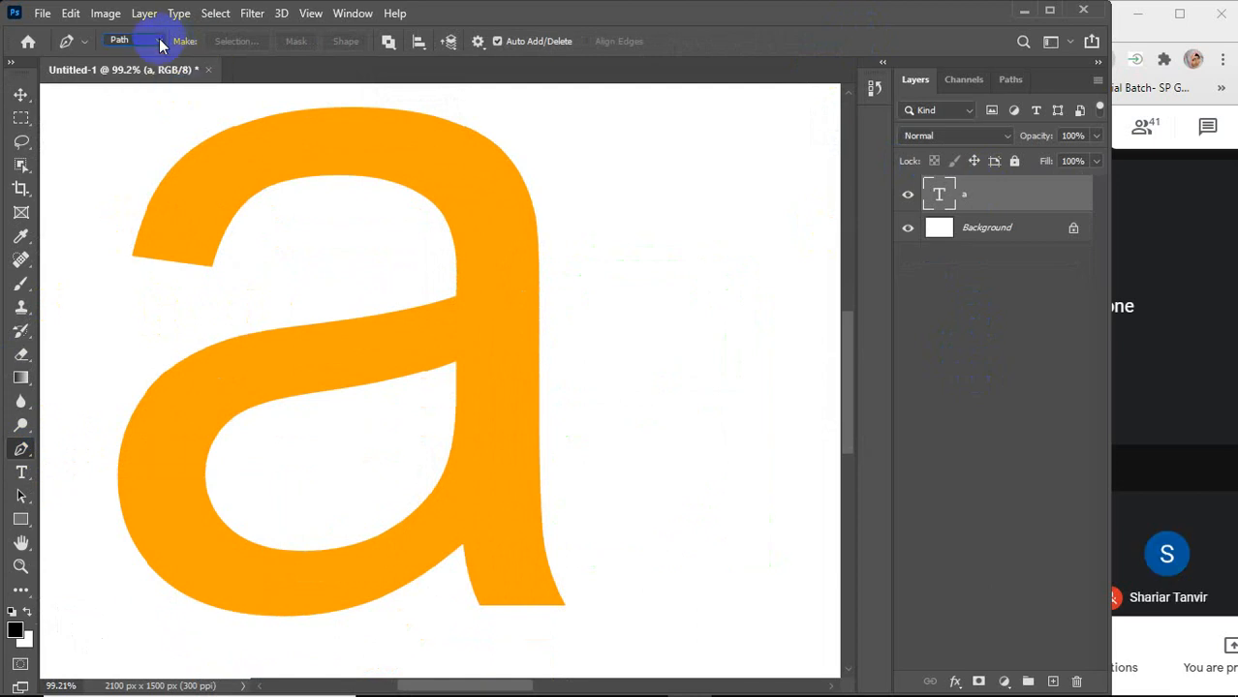
pyautogui.click(150, 44)
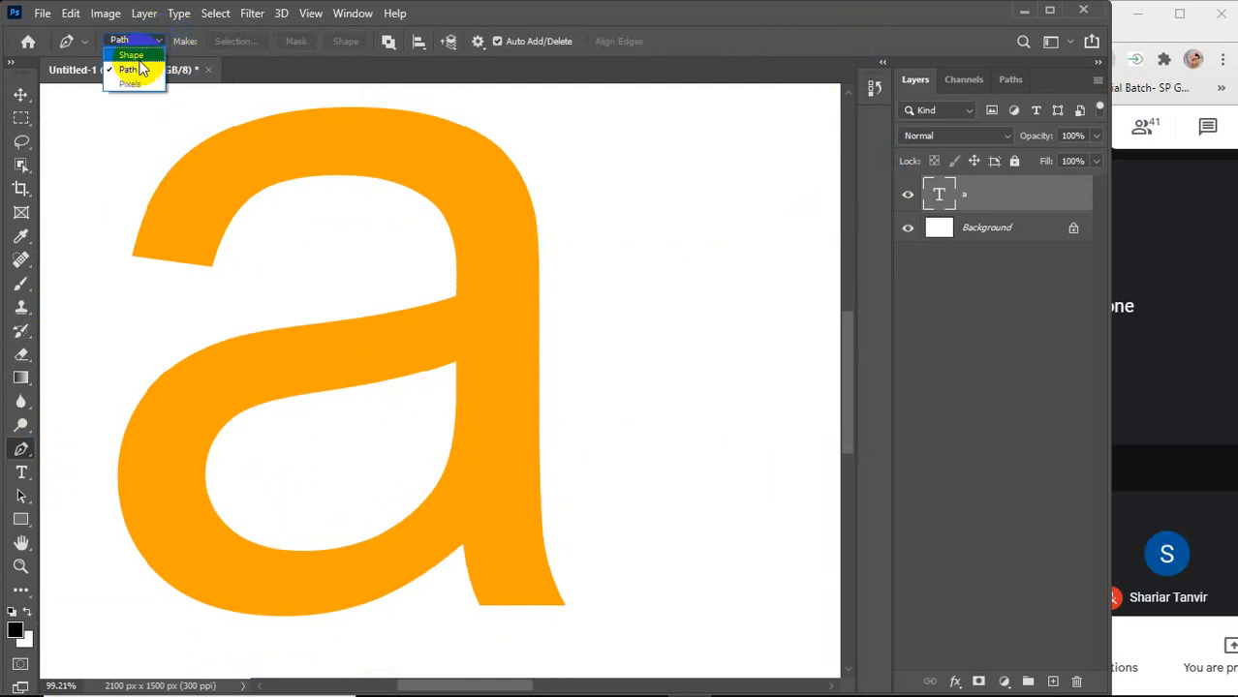
pyautogui.click(131, 43)
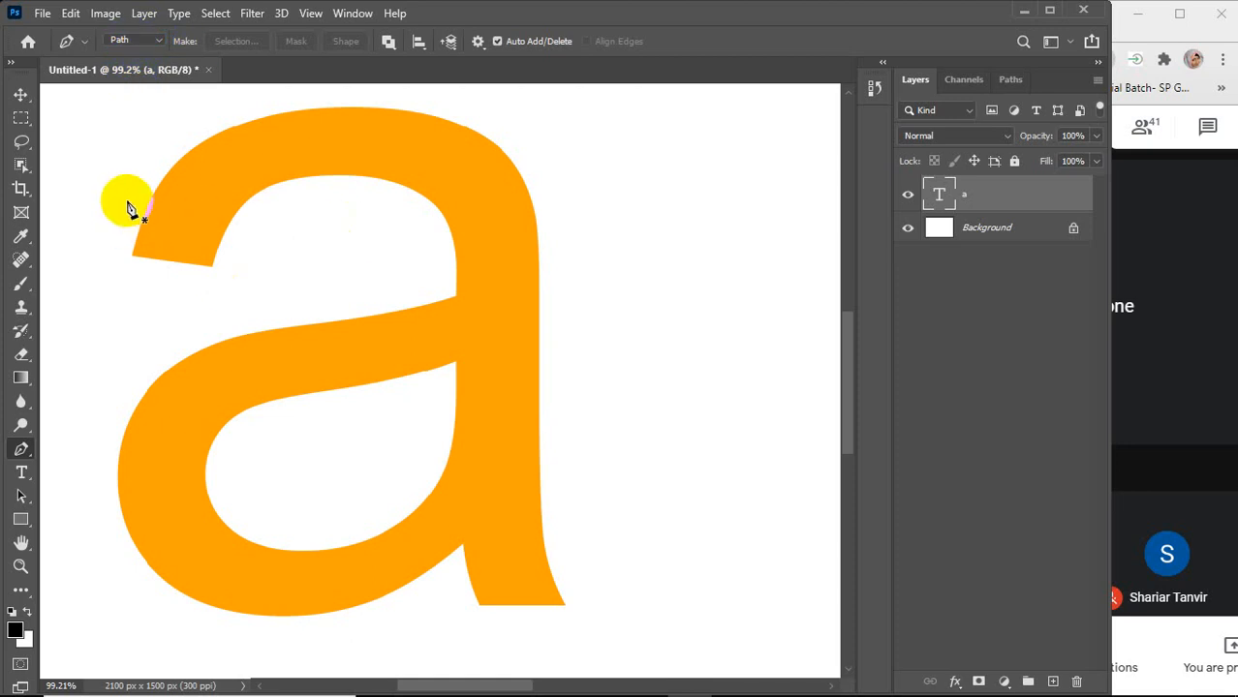
# Try to draw a rough curved path around the outside of the orange letter a with the Pen tool
pyautogui.scroll(4, 130, 221)
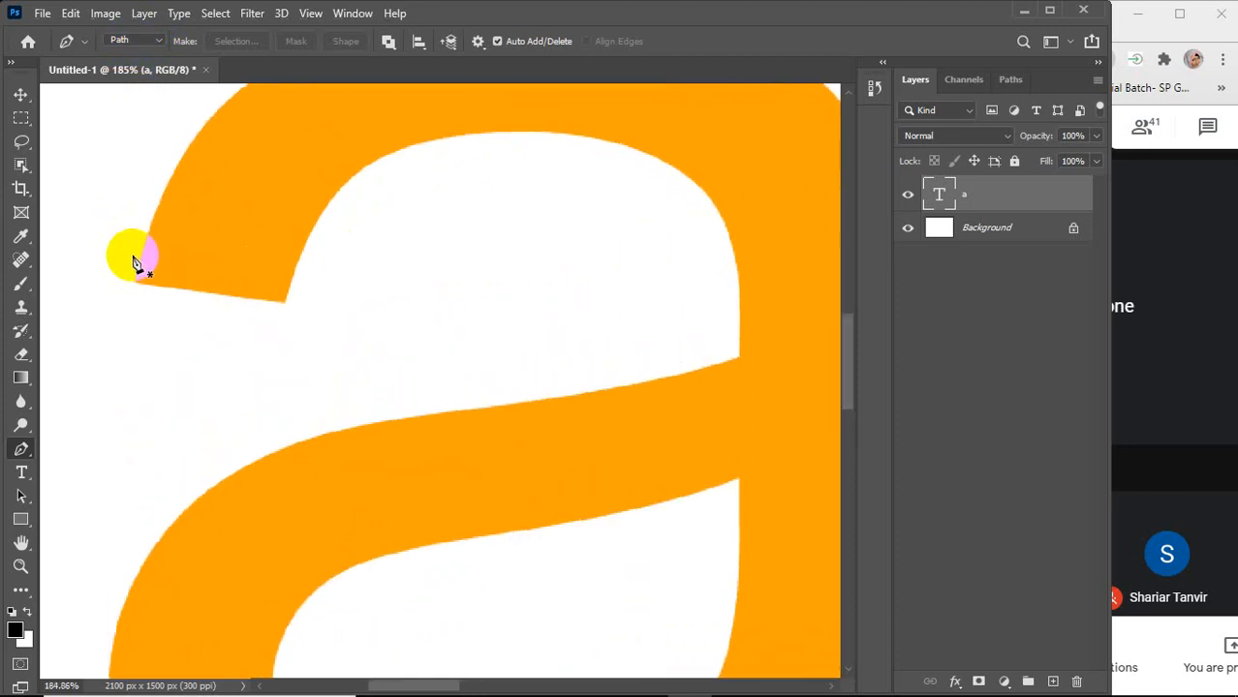
pyautogui.scroll(1, 147, 279)
pyautogui.scroll(3, 147, 281)
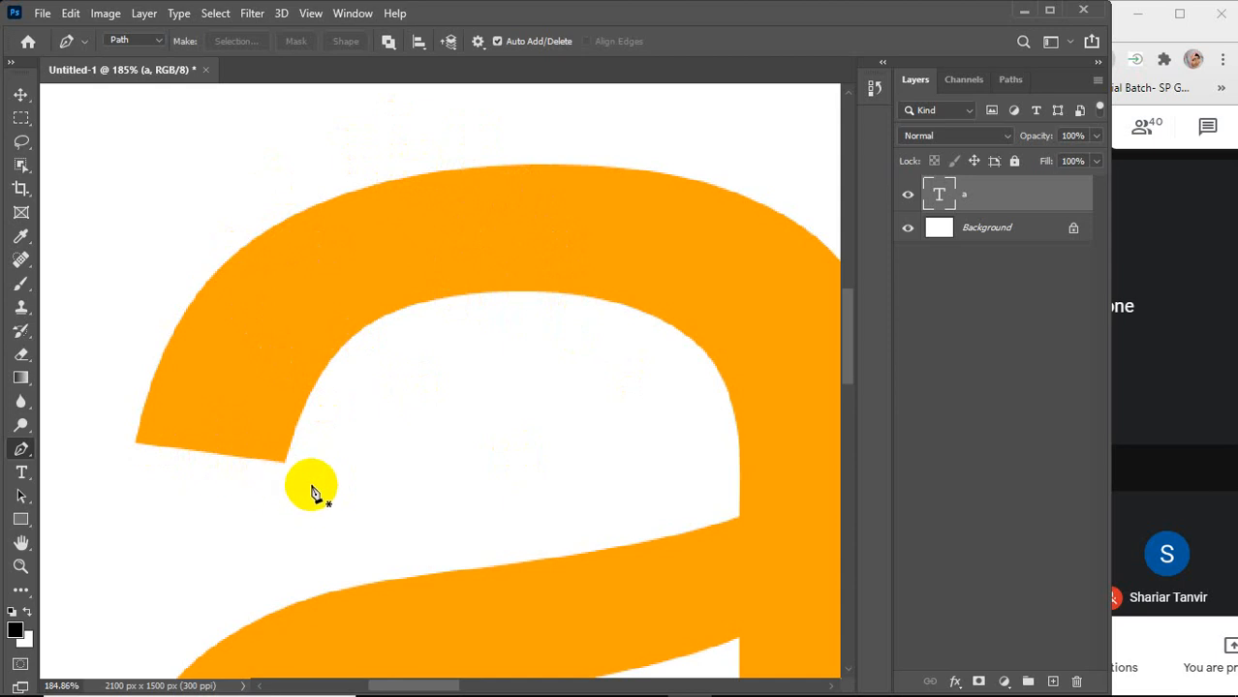
pyautogui.scroll(-6, 311, 486)
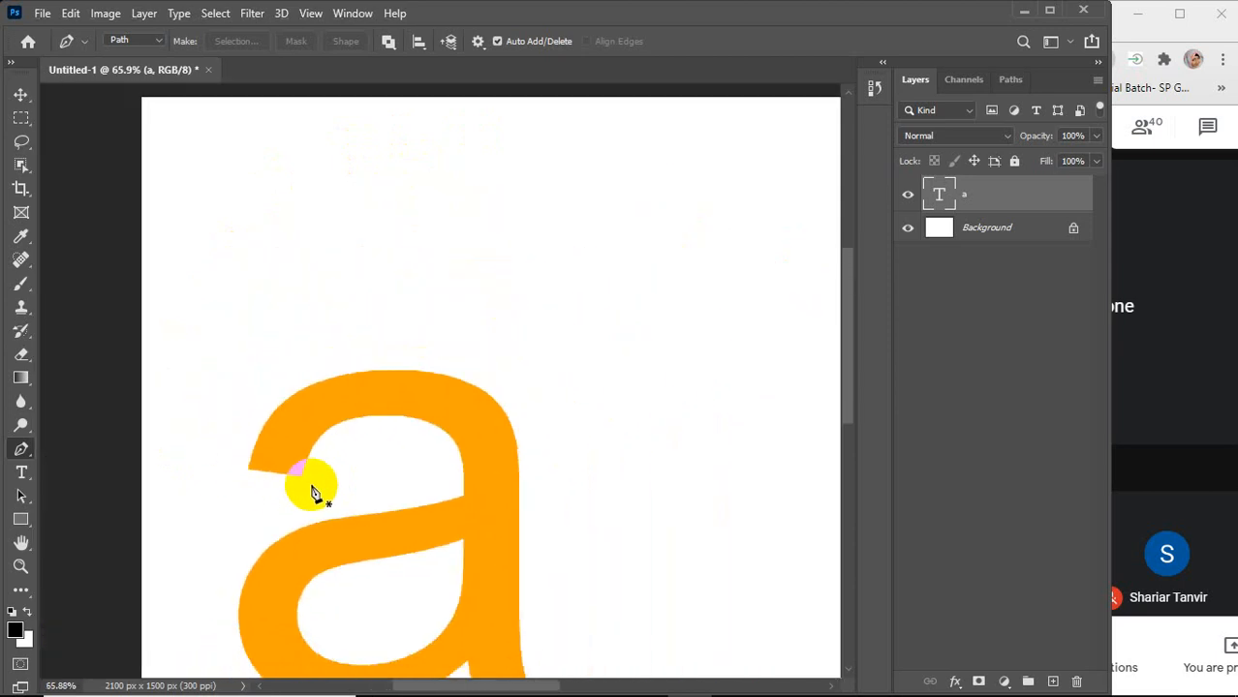
pyautogui.scroll(-3, 311, 486)
pyautogui.scroll(-1, 311, 486)
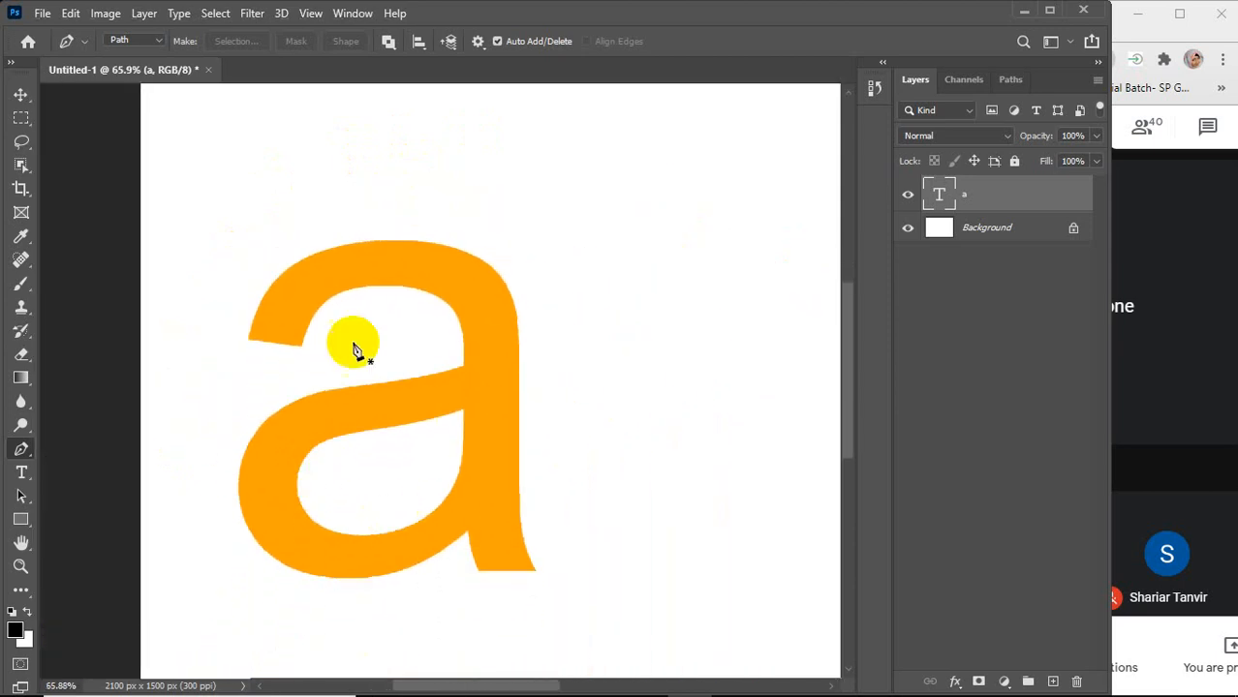
pyautogui.click(259, 337)
pyautogui.moveTo(301, 259); pyautogui.dragTo(373, 243)
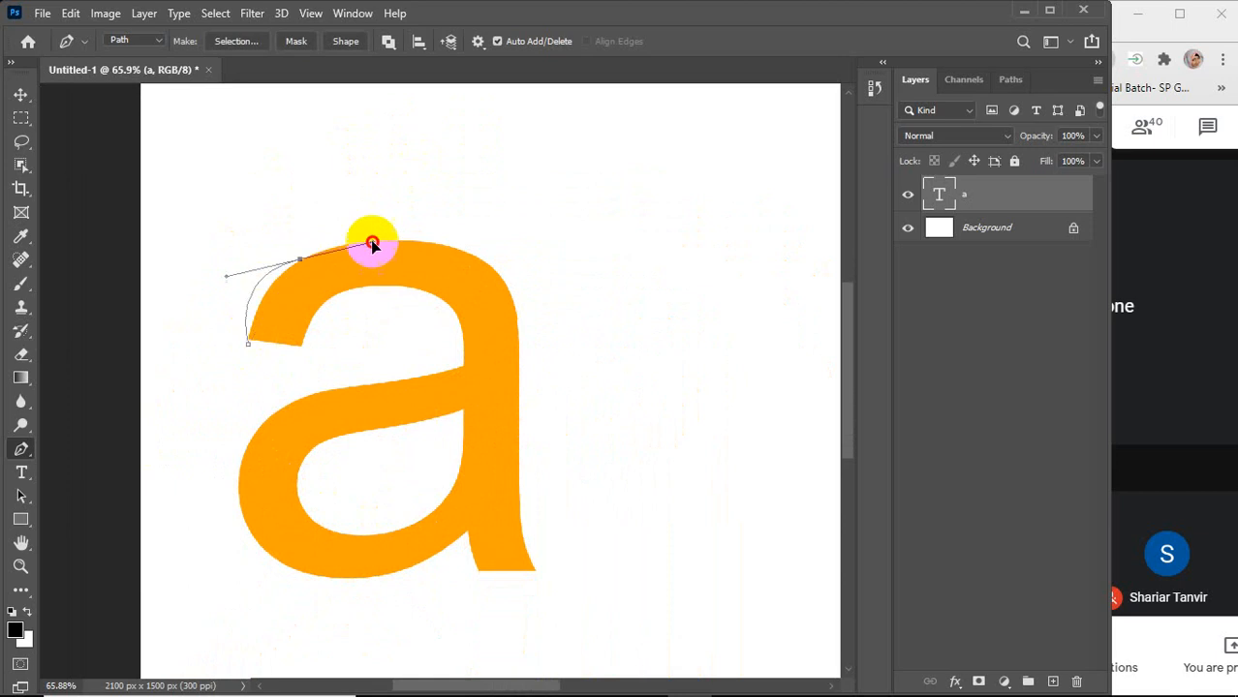
pyautogui.moveTo(458, 228); pyautogui.dragTo(547, 291)
pyautogui.moveTo(605, 372); pyautogui.dragTo(610, 409)
pyautogui.moveTo(578, 492); pyautogui.dragTo(559, 542)
pyautogui.moveTo(425, 583); pyautogui.dragTo(416, 583)
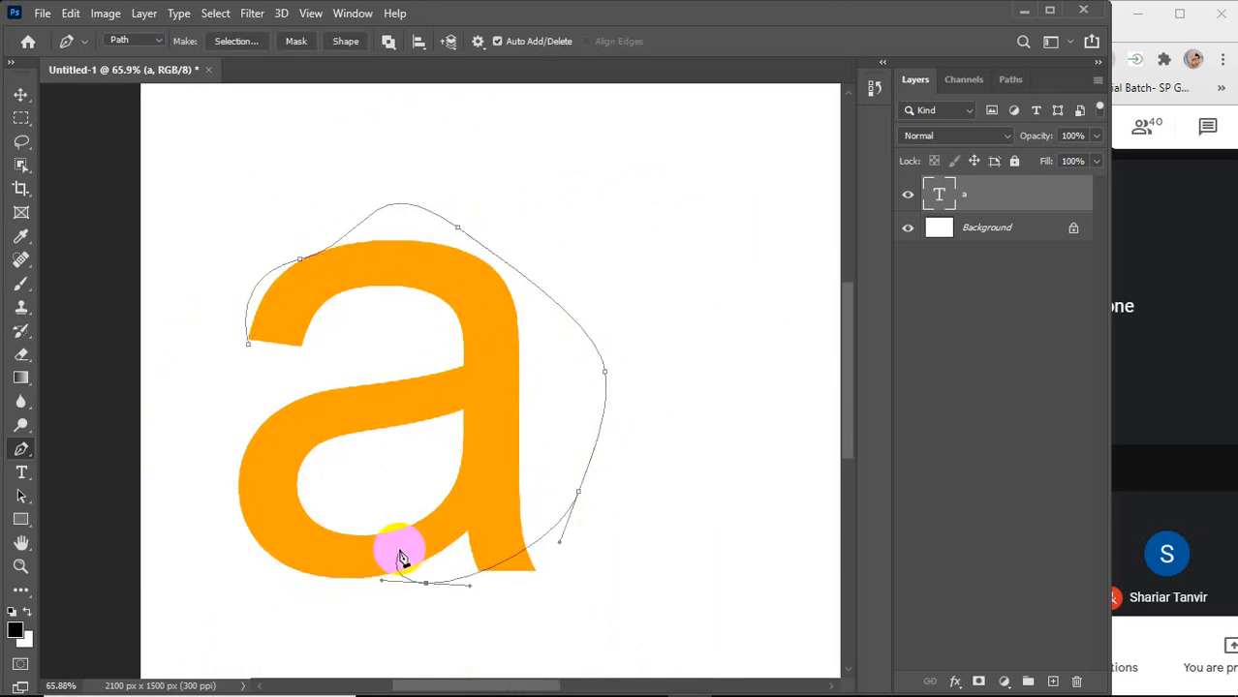
# Undo every anchor point of the rough path around the letter
pyautogui.hotkey('ctrl', 'z')
pyautogui.hotkey('ctrl', 'z')
pyautogui.hotkey('ctrl', 'z')
pyautogui.hotkey('ctrl', 'z')
pyautogui.hotkey('ctrl', 'z')
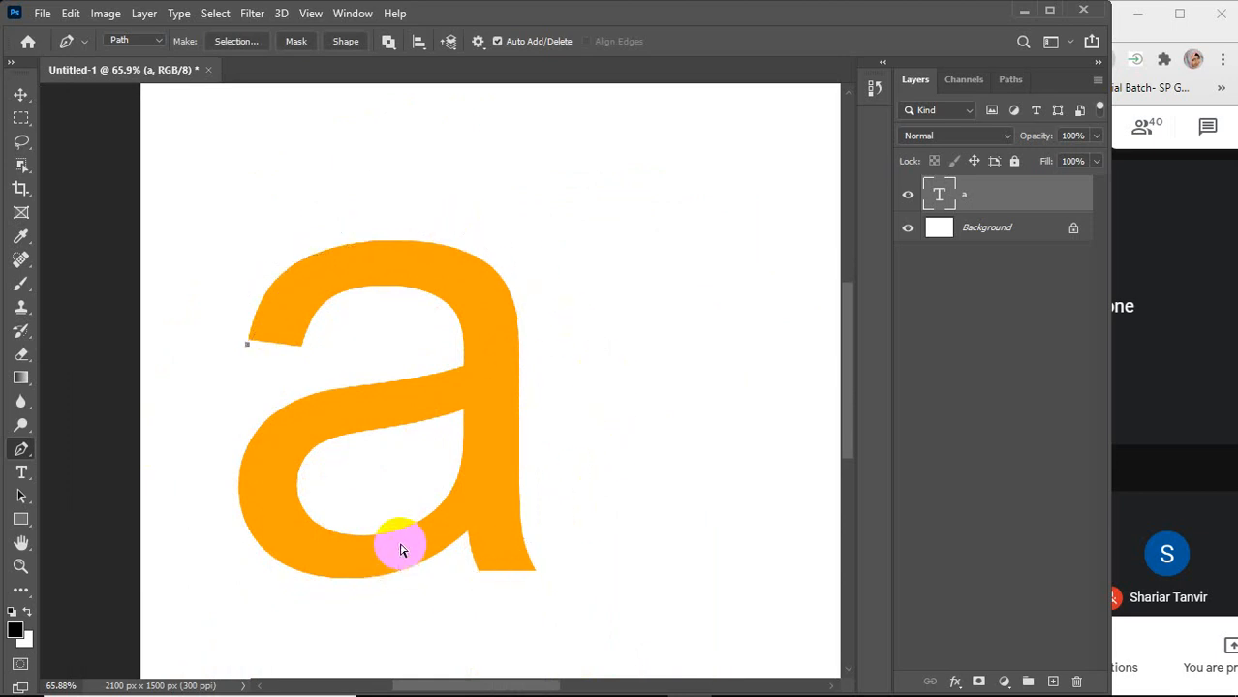
pyautogui.hotkey('ctrl', 'z')
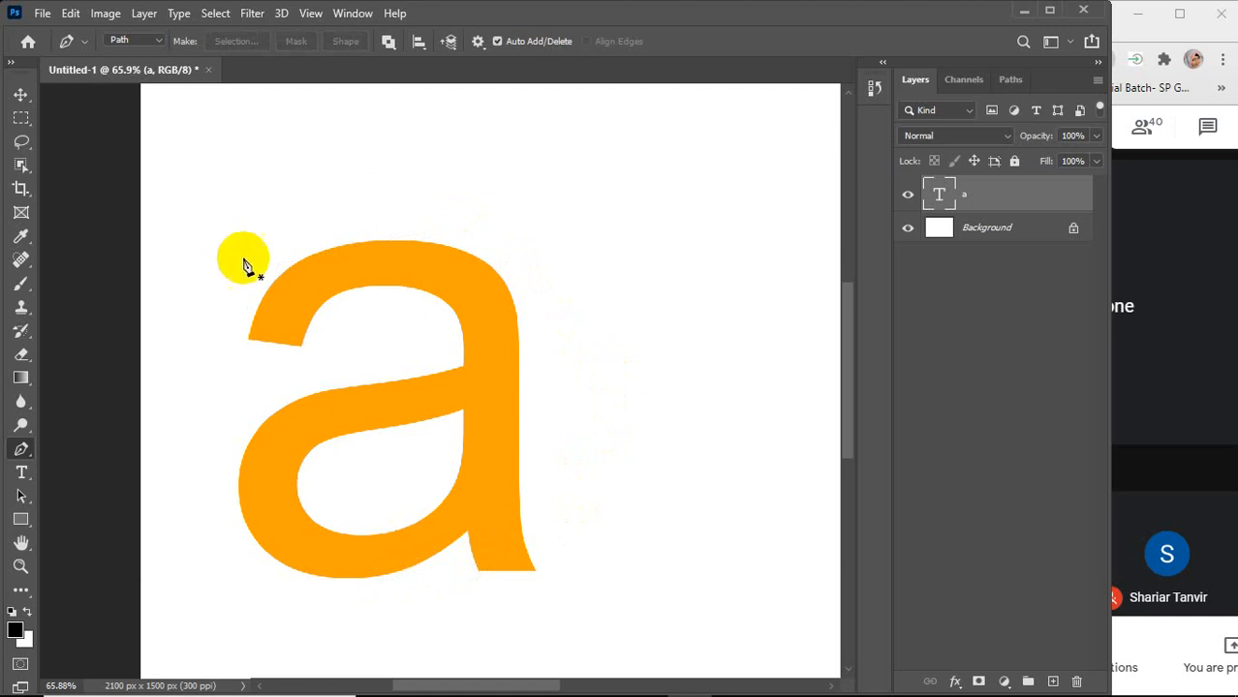
# Place a starting path anchor point at the outer corner where the letter's upper arm ends
pyautogui.scroll(2, 277, 283)
pyautogui.scroll(3, 274, 289)
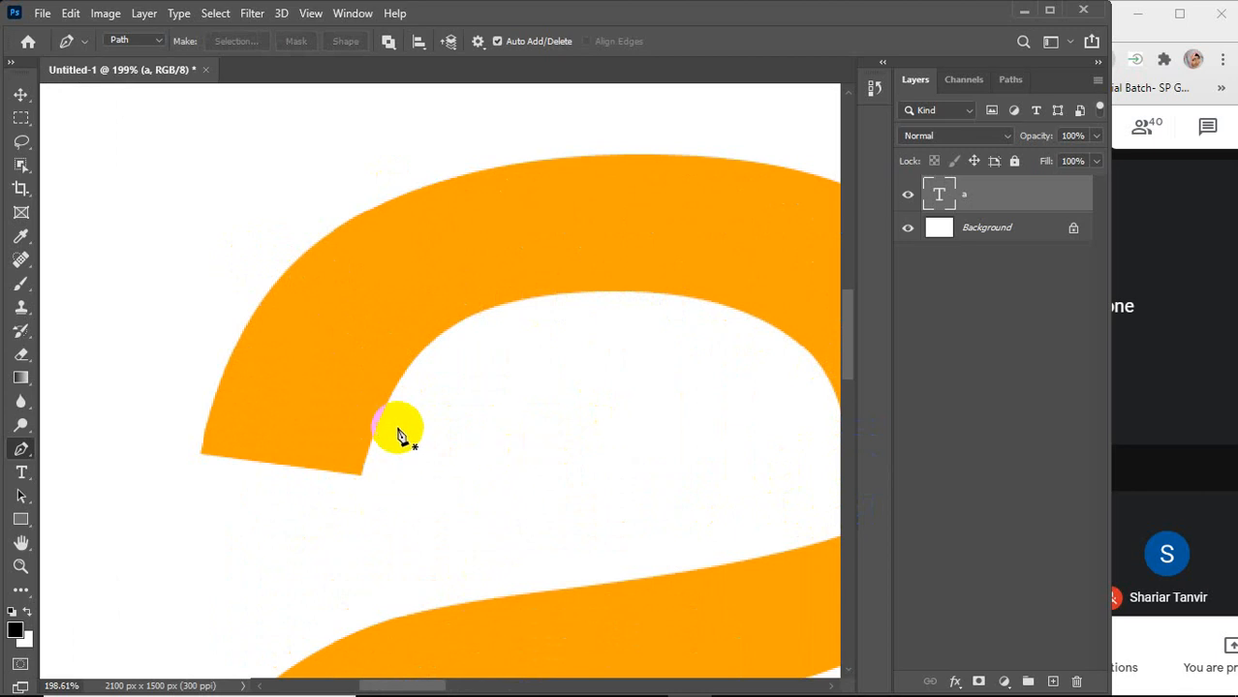
pyautogui.click(207, 466)
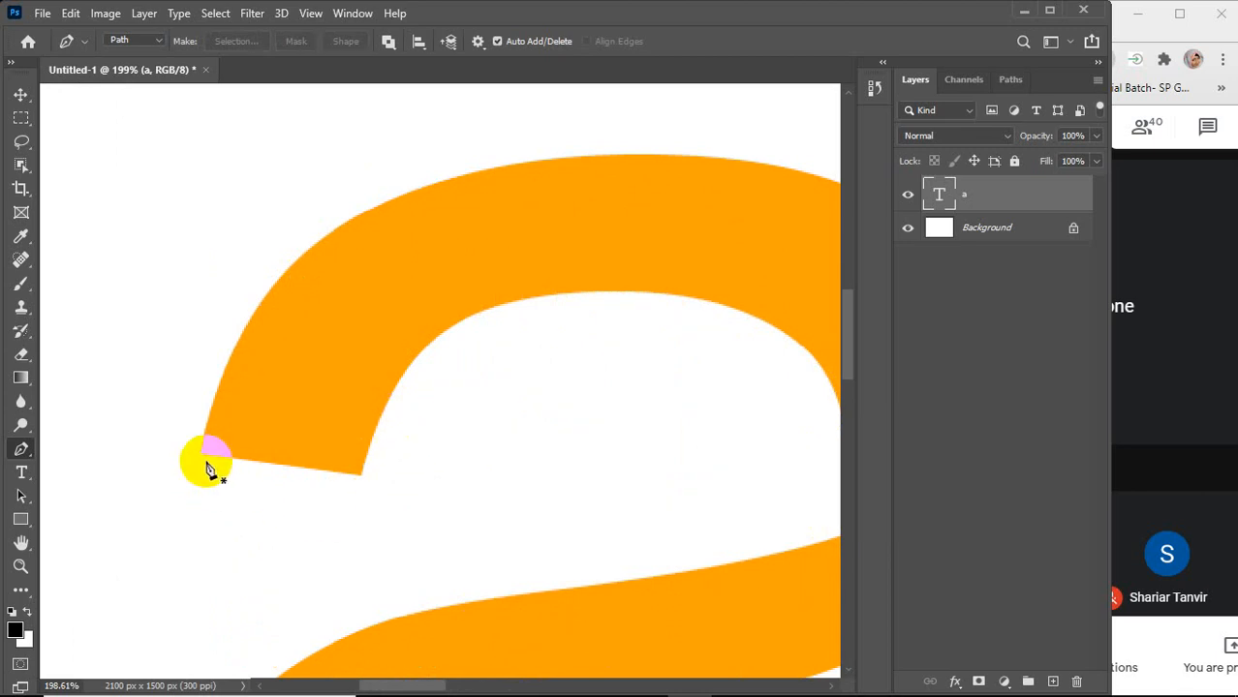
pyautogui.scroll(2, 207, 466)
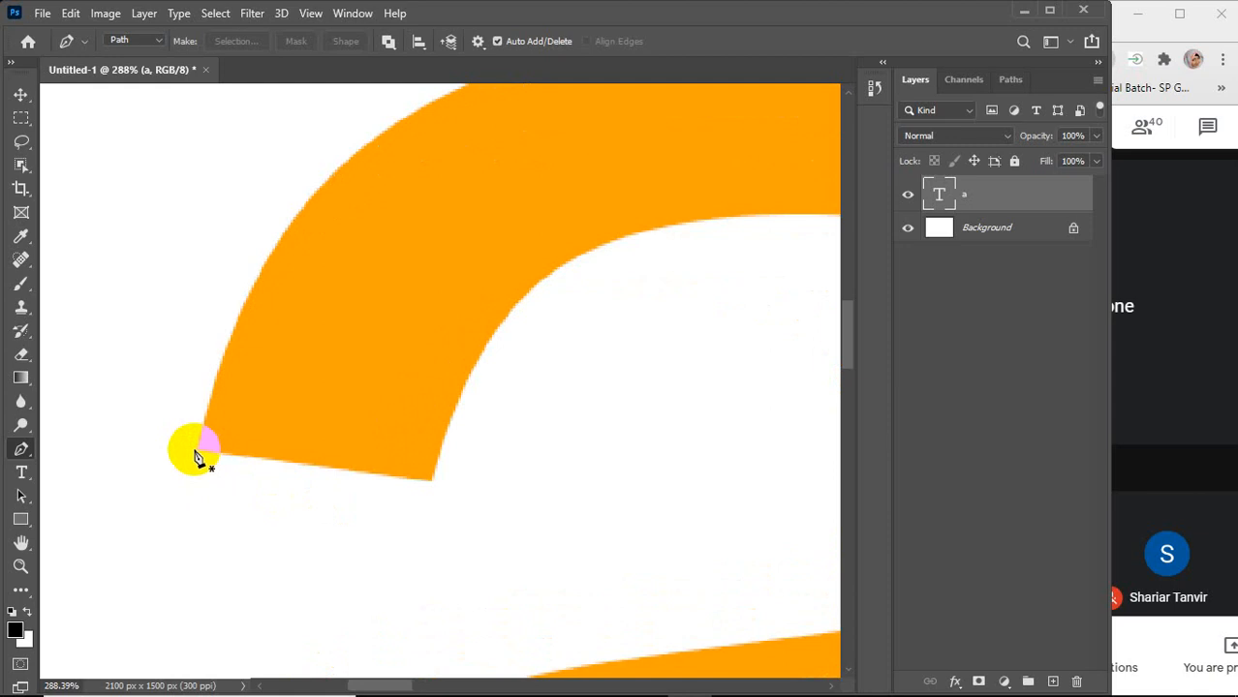
pyautogui.click(197, 457)
pyautogui.scroll(4, 197, 458)
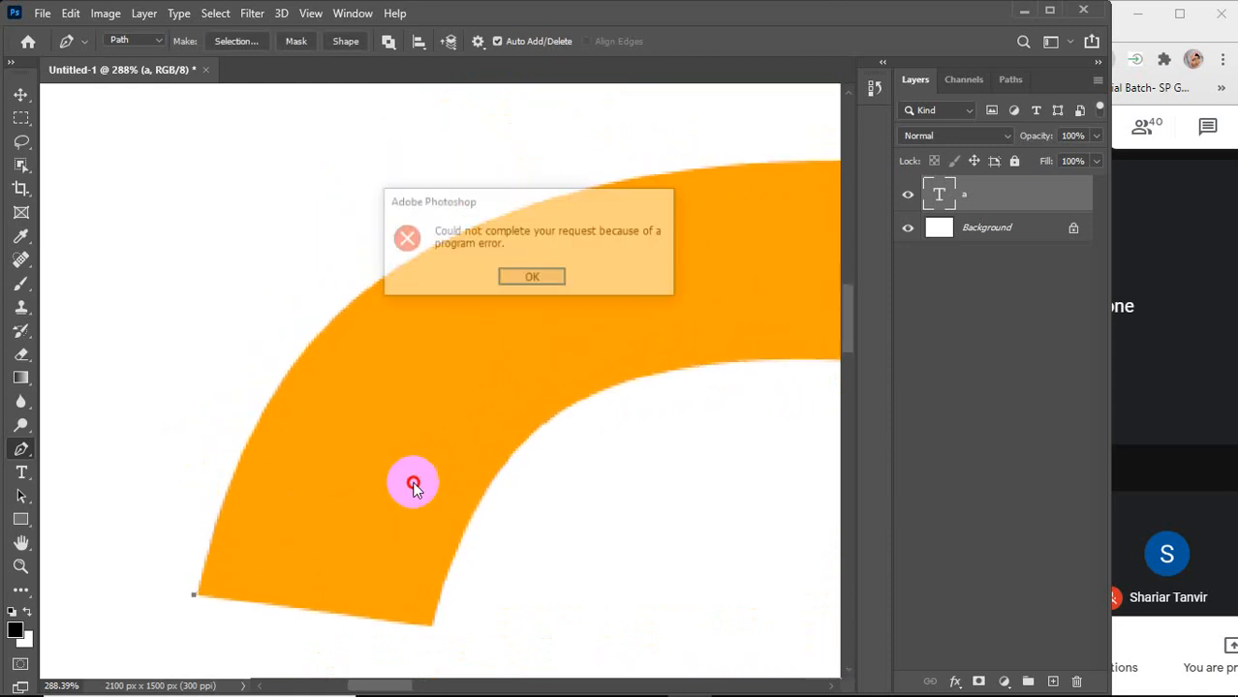
pyautogui.click(531, 276)
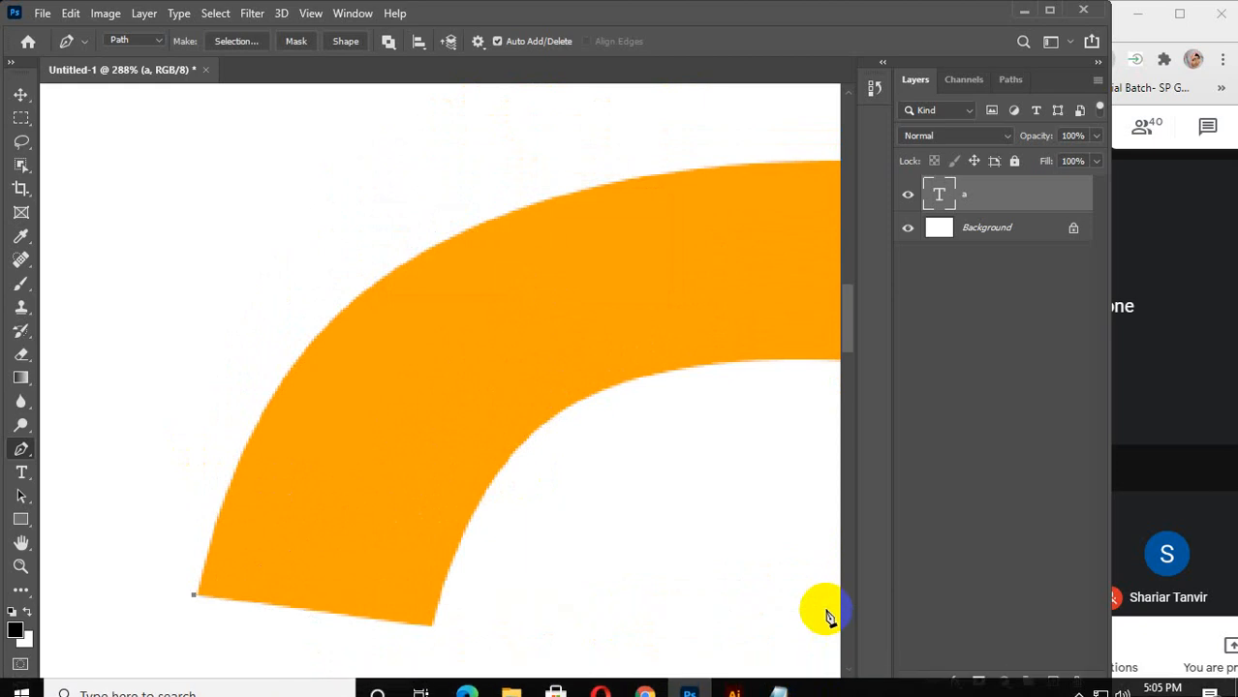
pyautogui.click(831, 686)
pyautogui.click(831, 686)
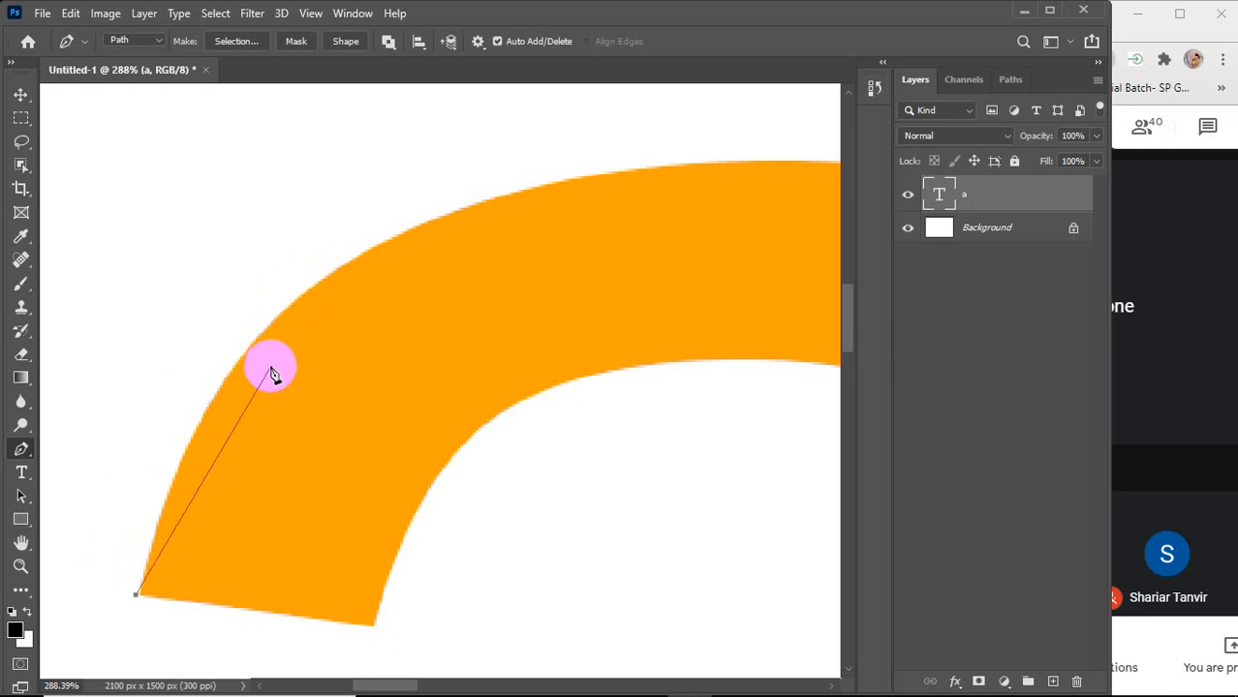
# Try fitting a curved path segment to the upper arm's outer edge by adjusting its direction handles, and undo the path
pyautogui.click(325, 280)
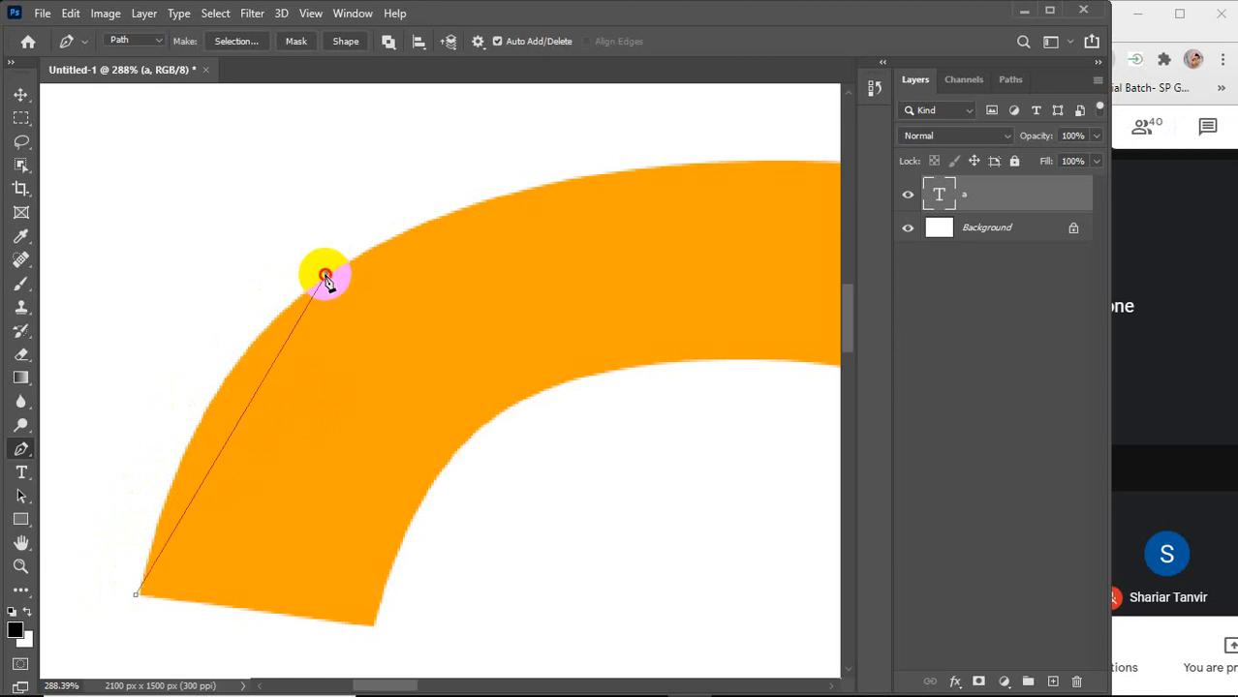
pyautogui.moveTo(325, 278); pyautogui.dragTo(546, 181)
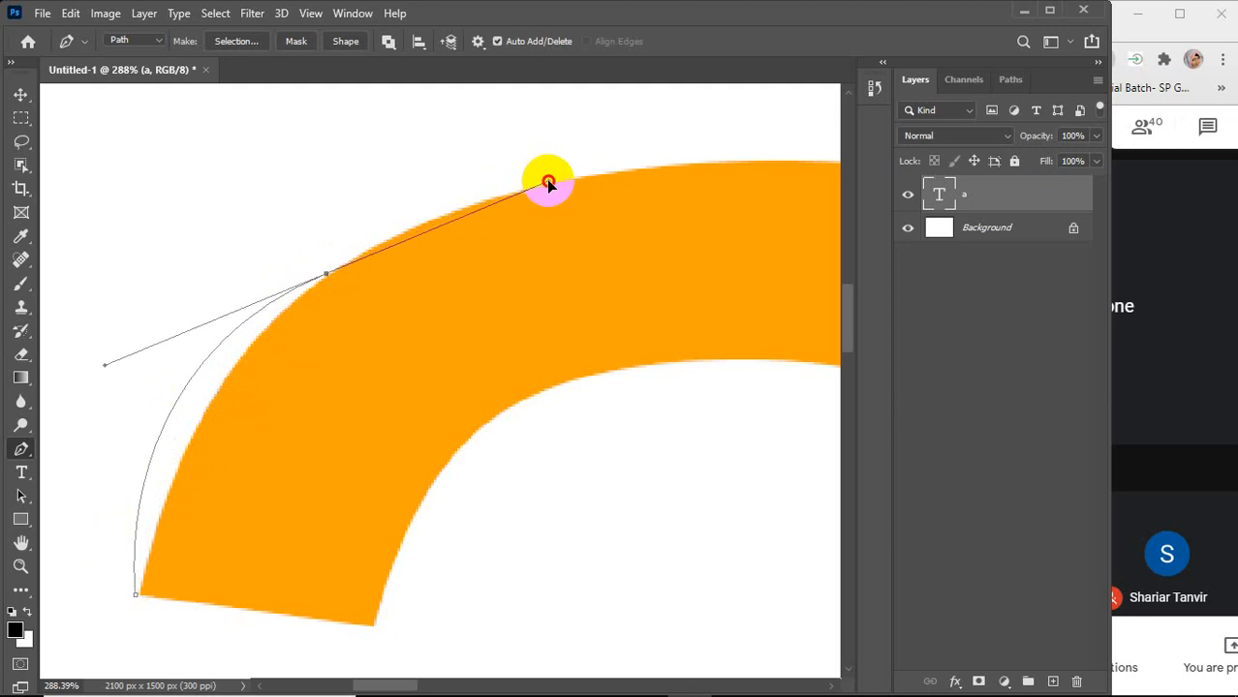
pyautogui.moveTo(546, 181)
pyautogui.mouseDown()
pyautogui.moveTo(499, 188)
pyautogui.moveTo(546, 171)
pyautogui.mouseUp()
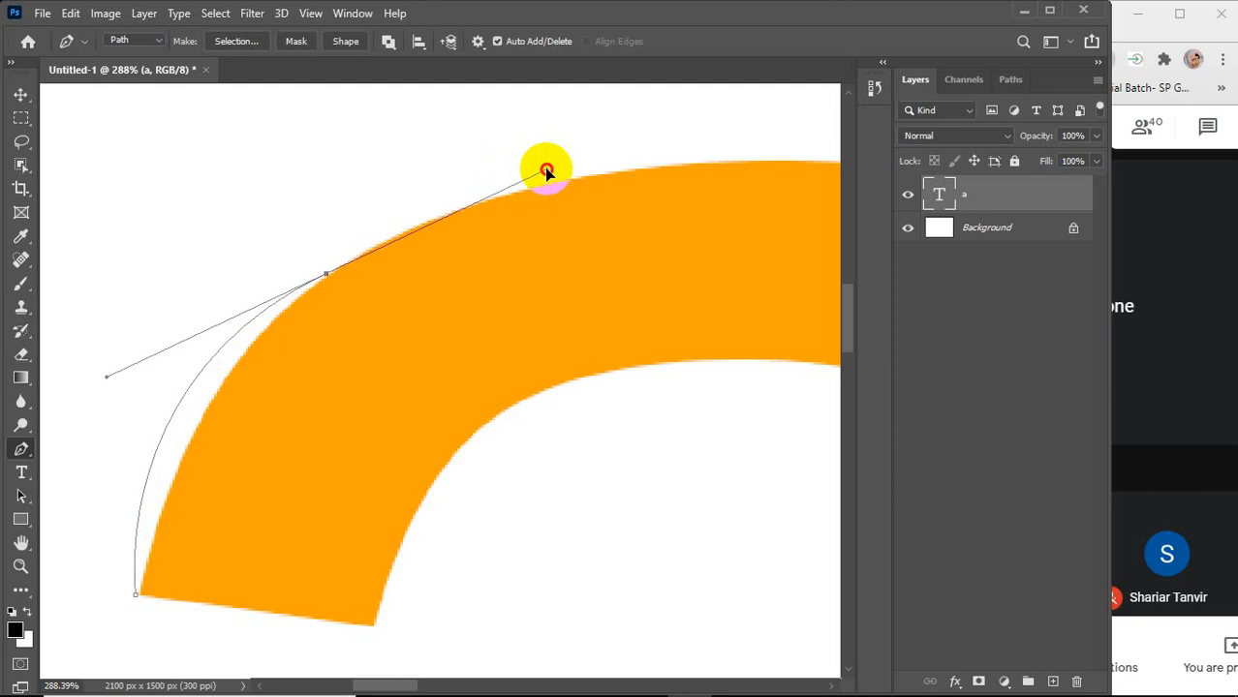
pyautogui.moveTo(546, 172); pyautogui.dragTo(180, 221)
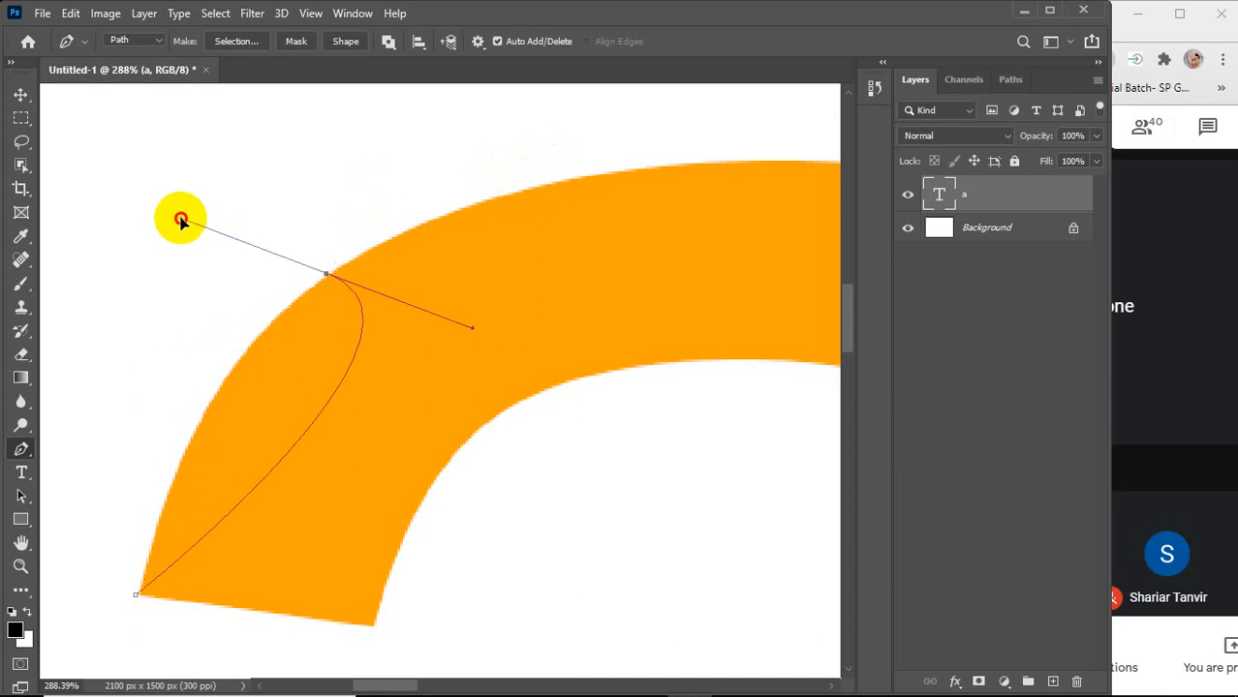
pyautogui.moveTo(180, 221); pyautogui.dragTo(481, 182)
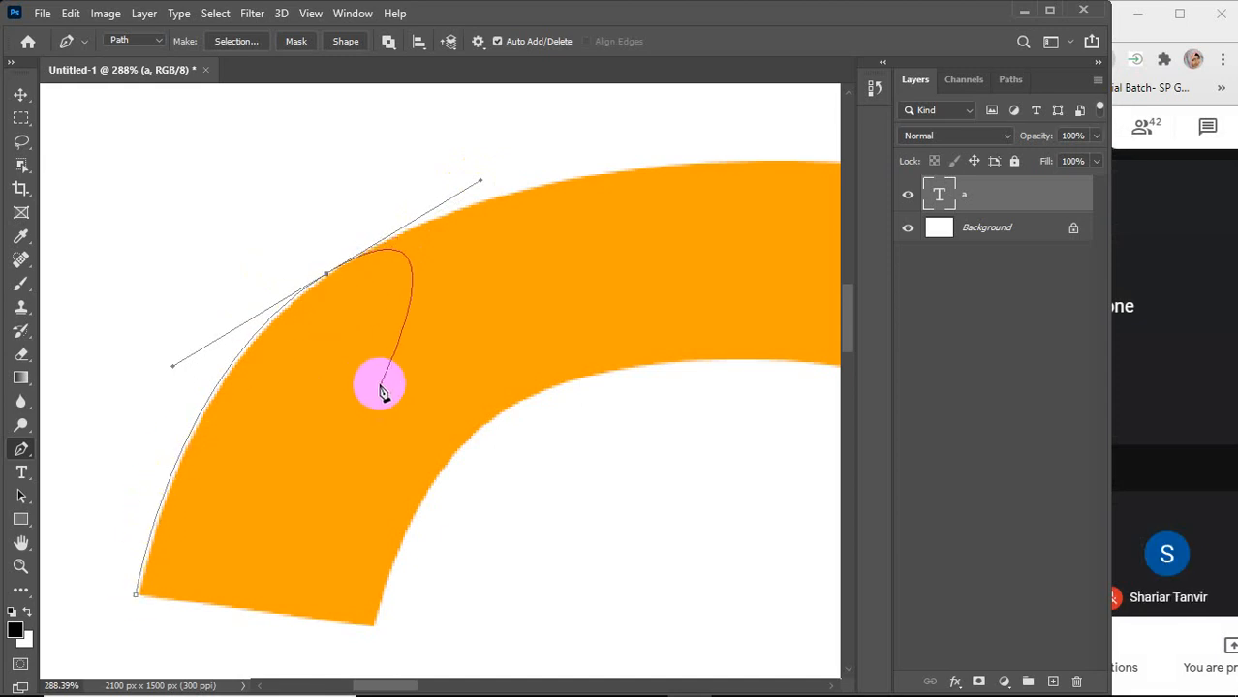
pyautogui.hotkey('ctrl', 'z')
pyautogui.hotkey('ctrl', 'z')
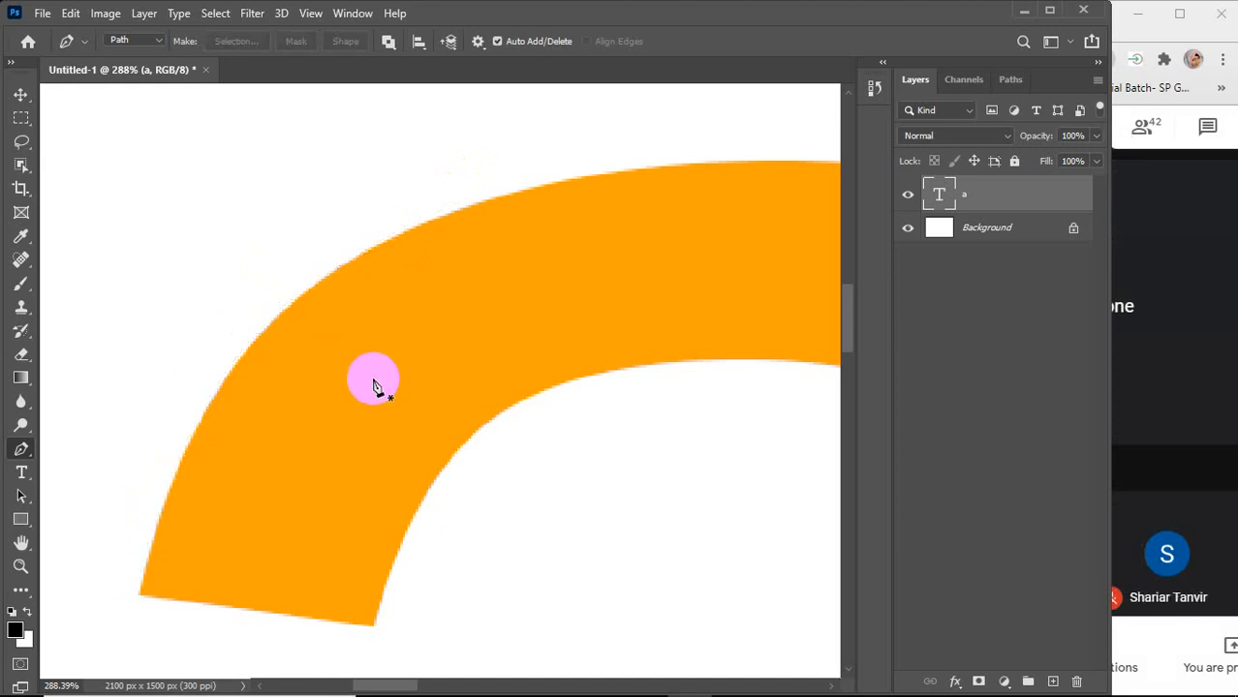
# Start a new path with one anchor point at the outer corner of the upper arm's end
pyautogui.click(139, 593)
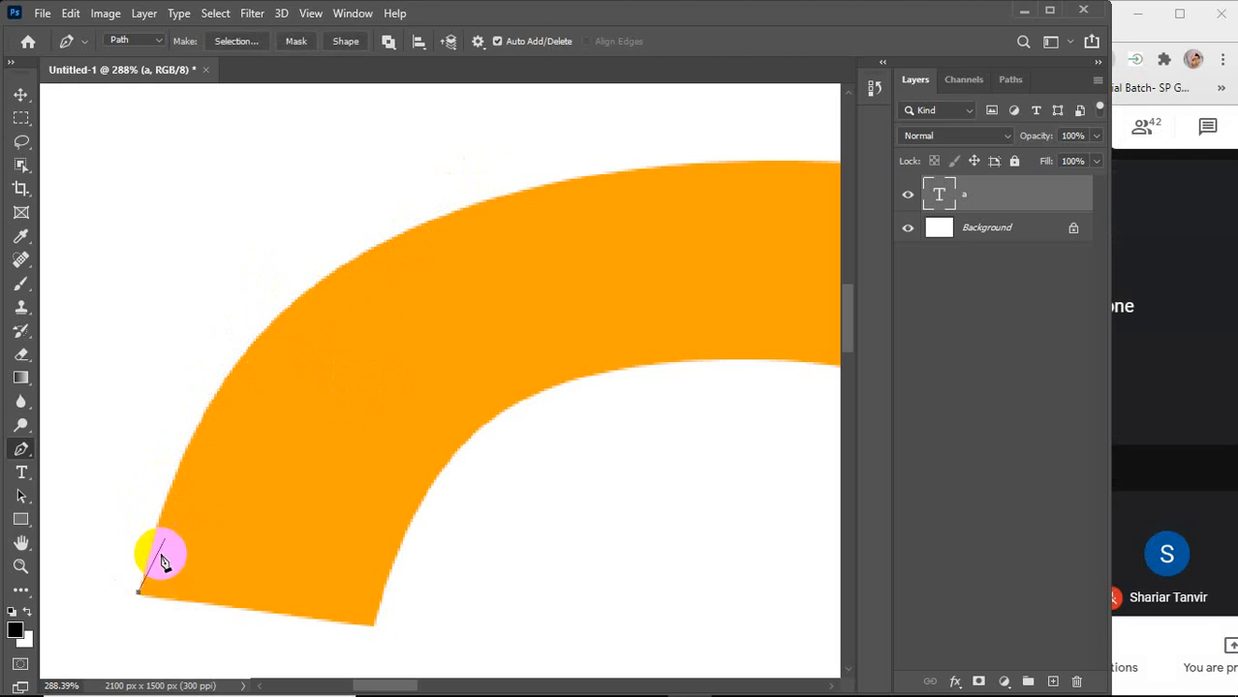
pyautogui.click(320, 283)
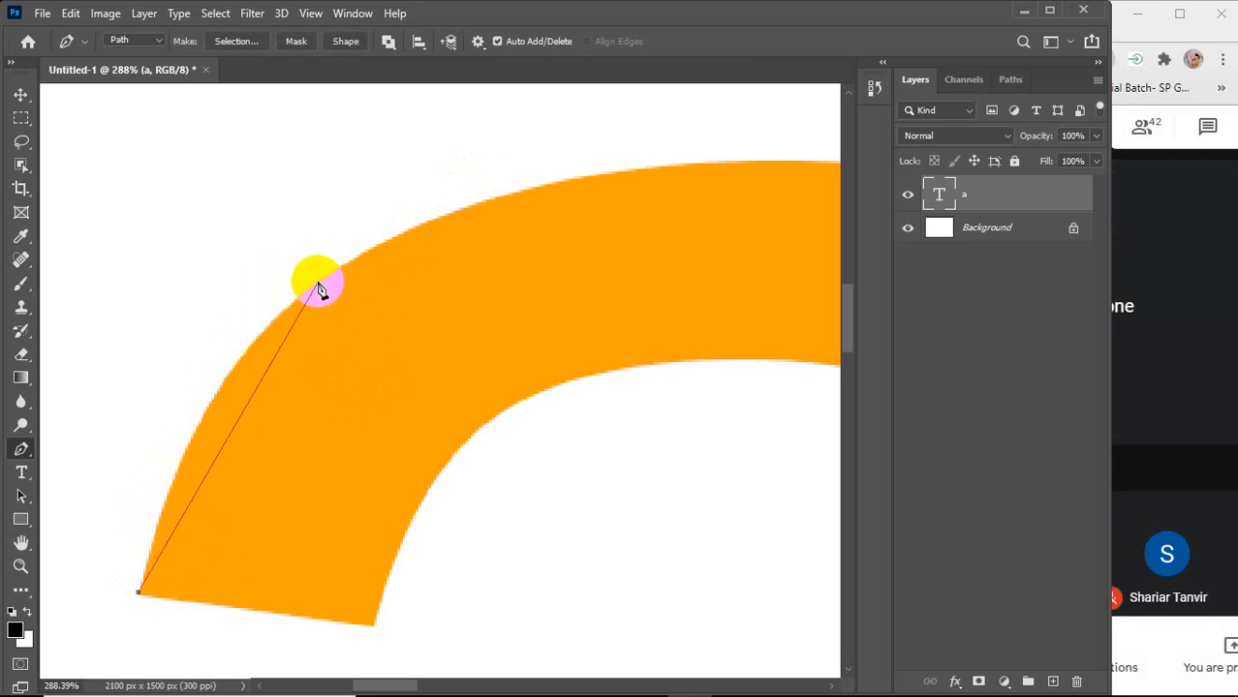
pyautogui.hotkey('ctrl', 'z')
# Switch to the Google Meet call, open its participant list and mute your own microphone
pyautogui.click(1141, 127)
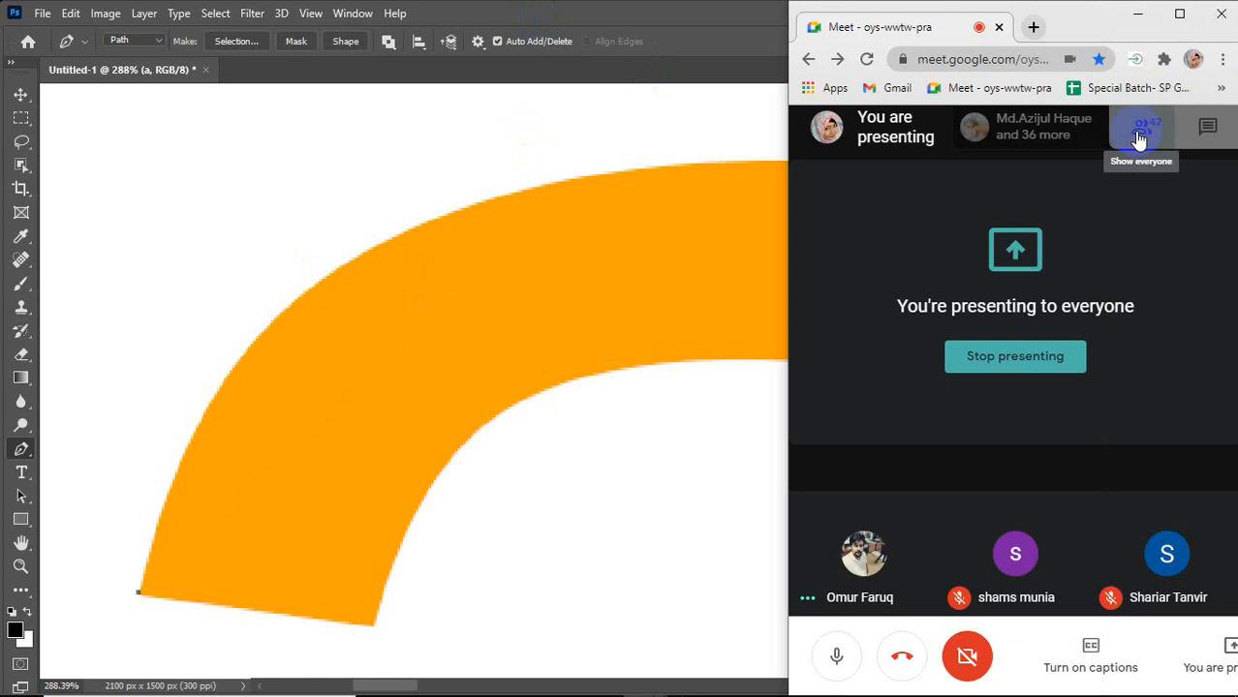
pyautogui.scroll(-5, 1066, 504)
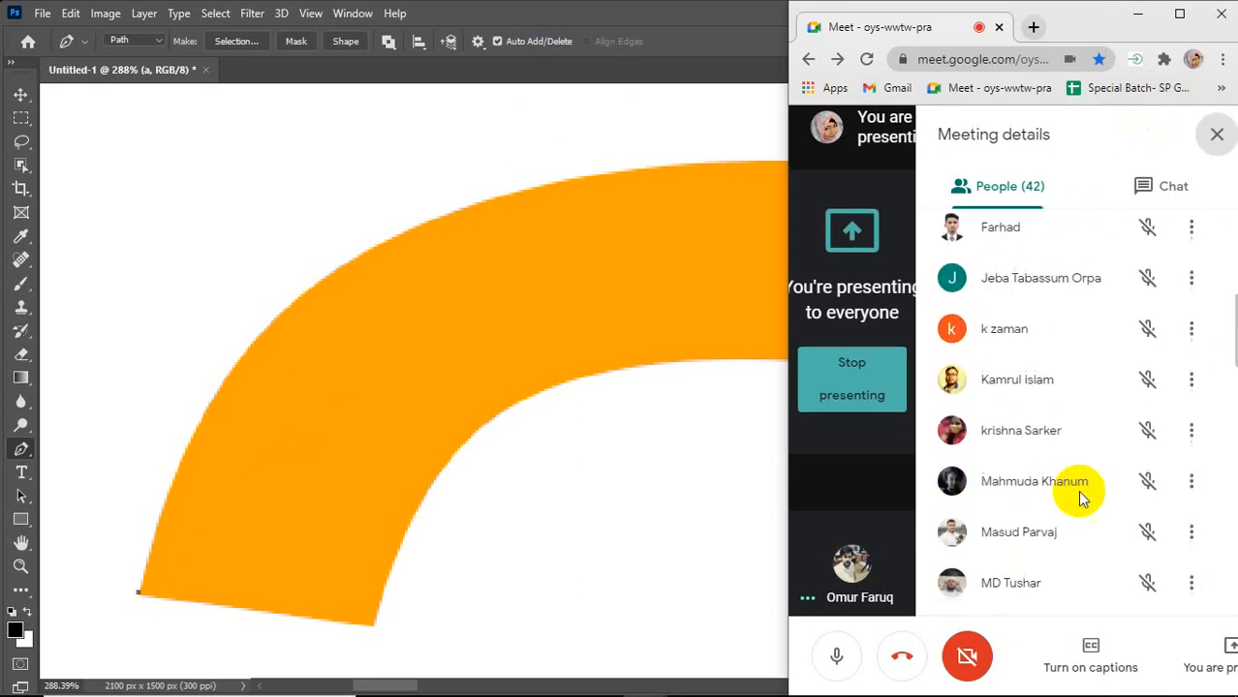
pyautogui.scroll(-5, 1111, 489)
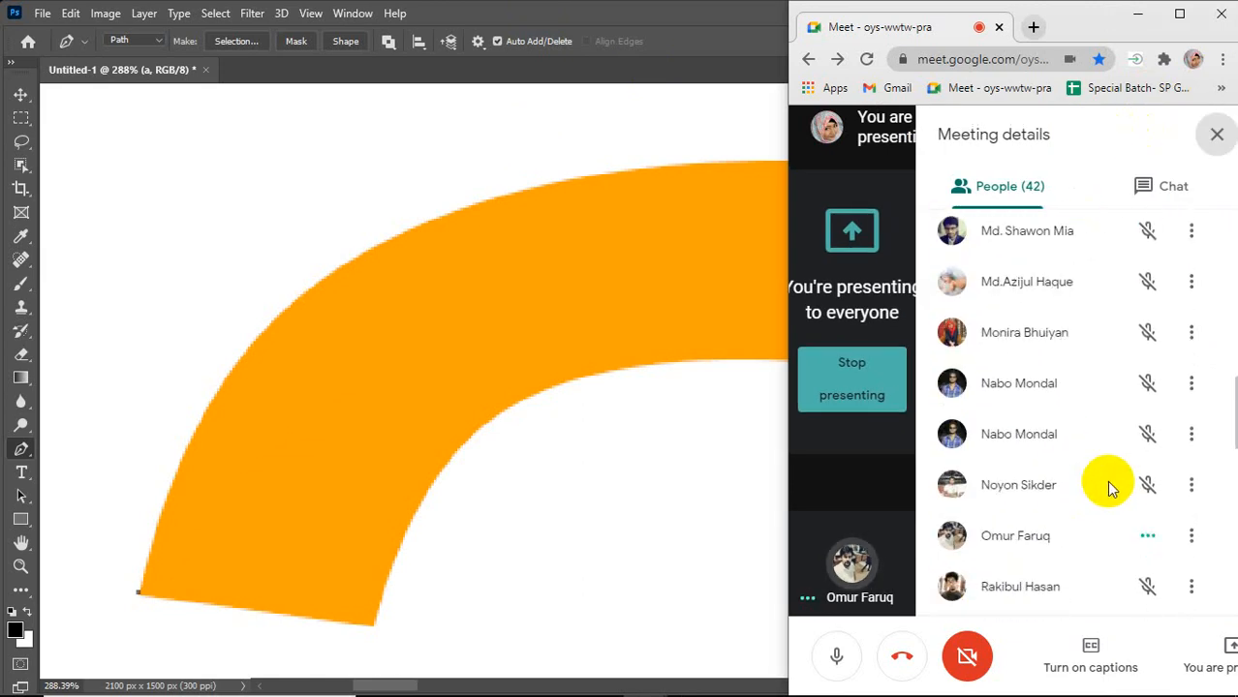
pyautogui.scroll(-2, 1111, 489)
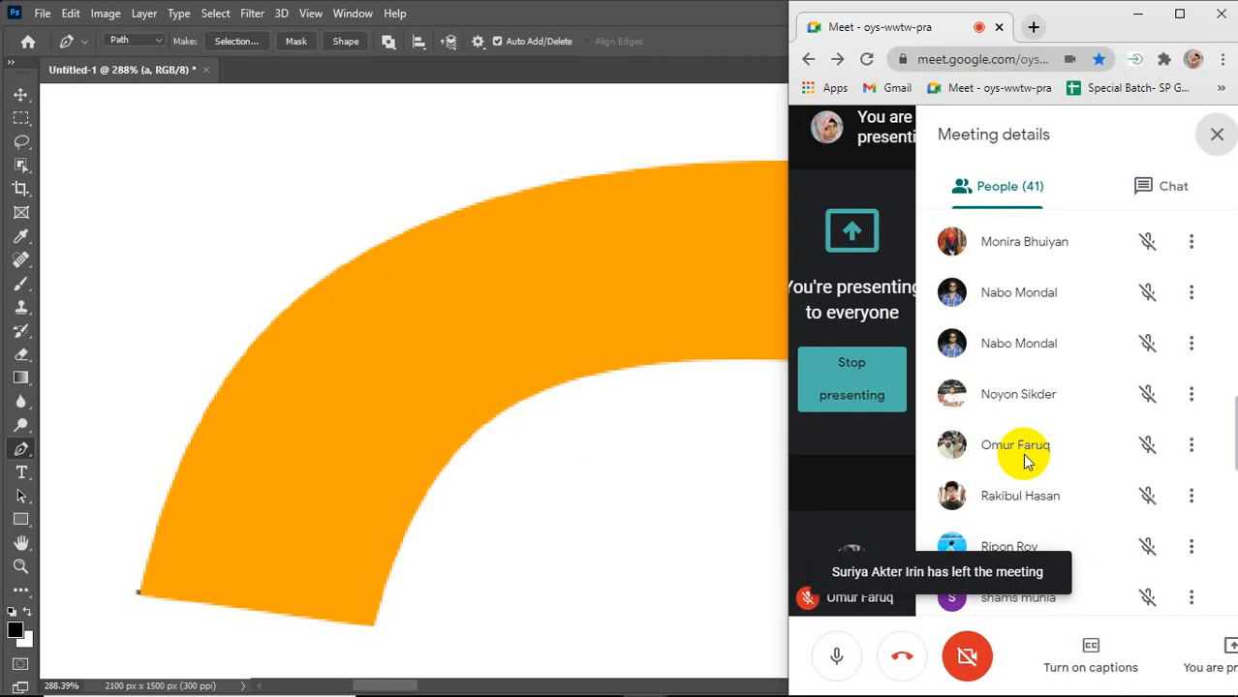
pyautogui.click(837, 656)
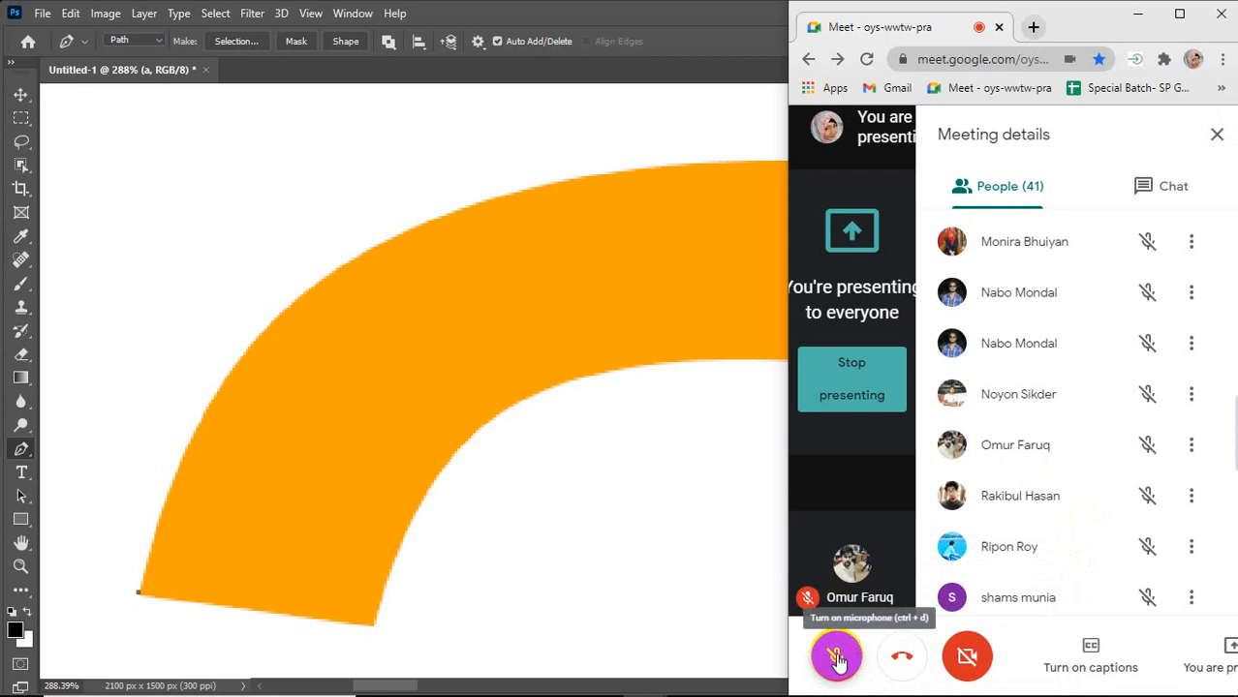
# Look through the whole Google Meet participant list to check the attendees and their microphone states
pyautogui.scroll(4, 1072, 510)
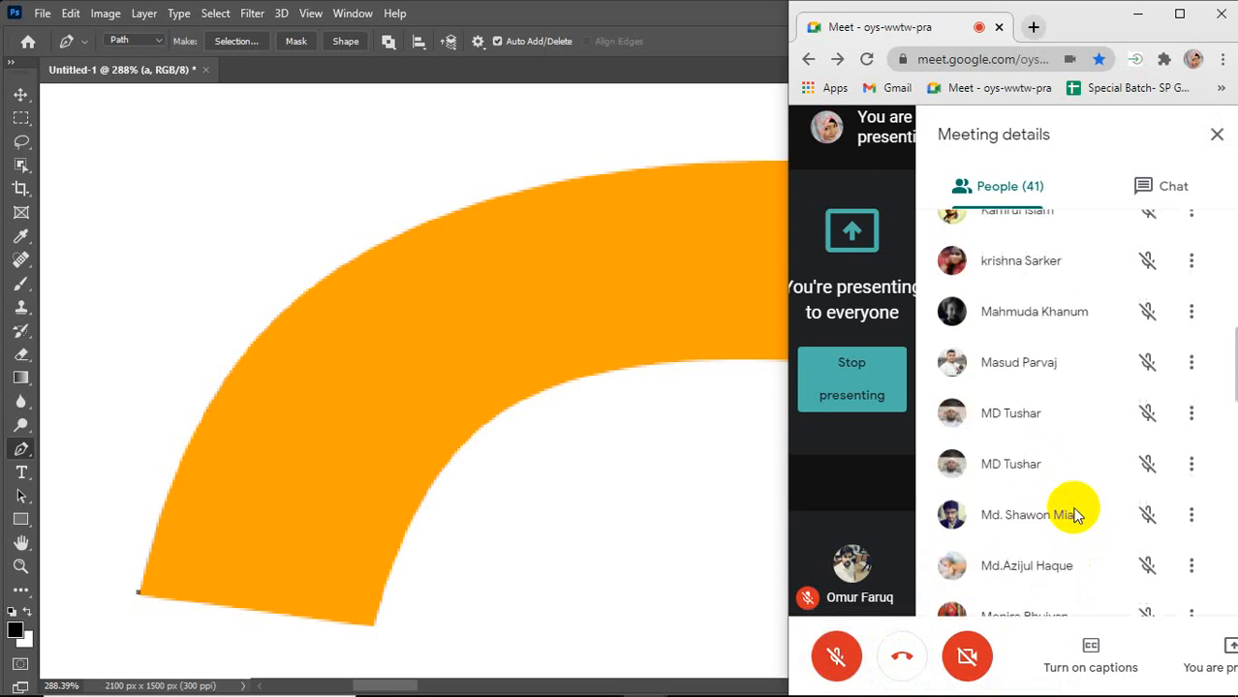
pyautogui.scroll(7, 1072, 513)
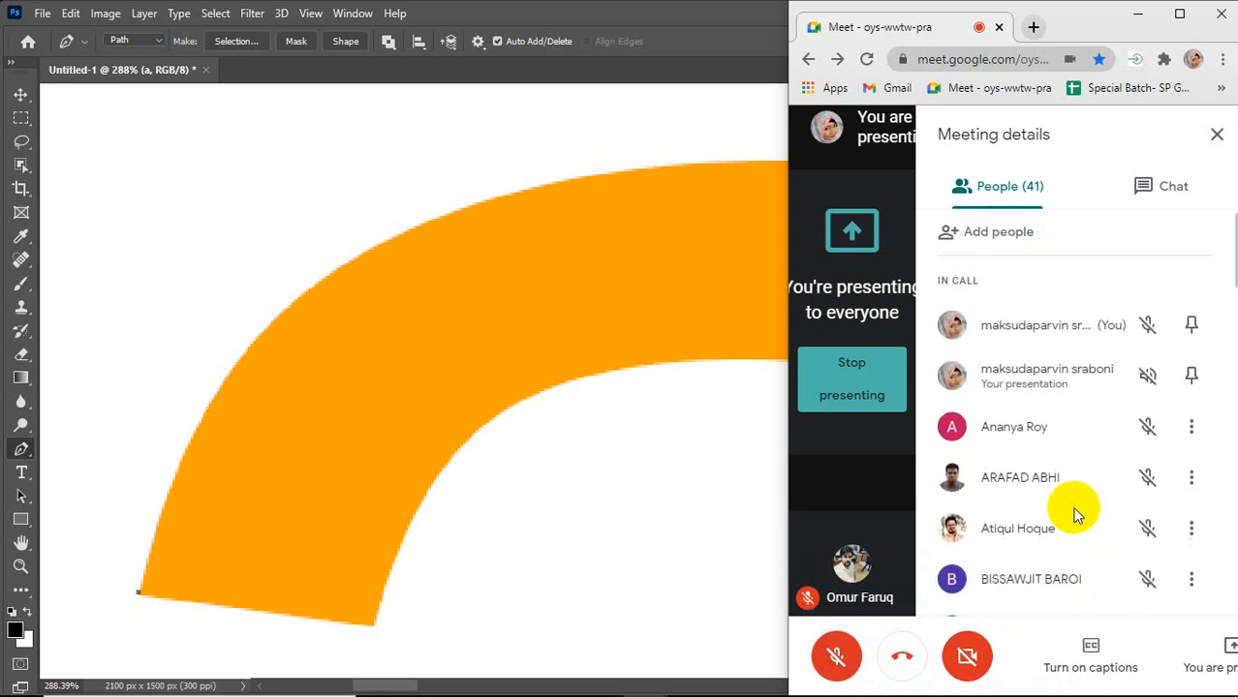
pyautogui.scroll(-5, 1075, 514)
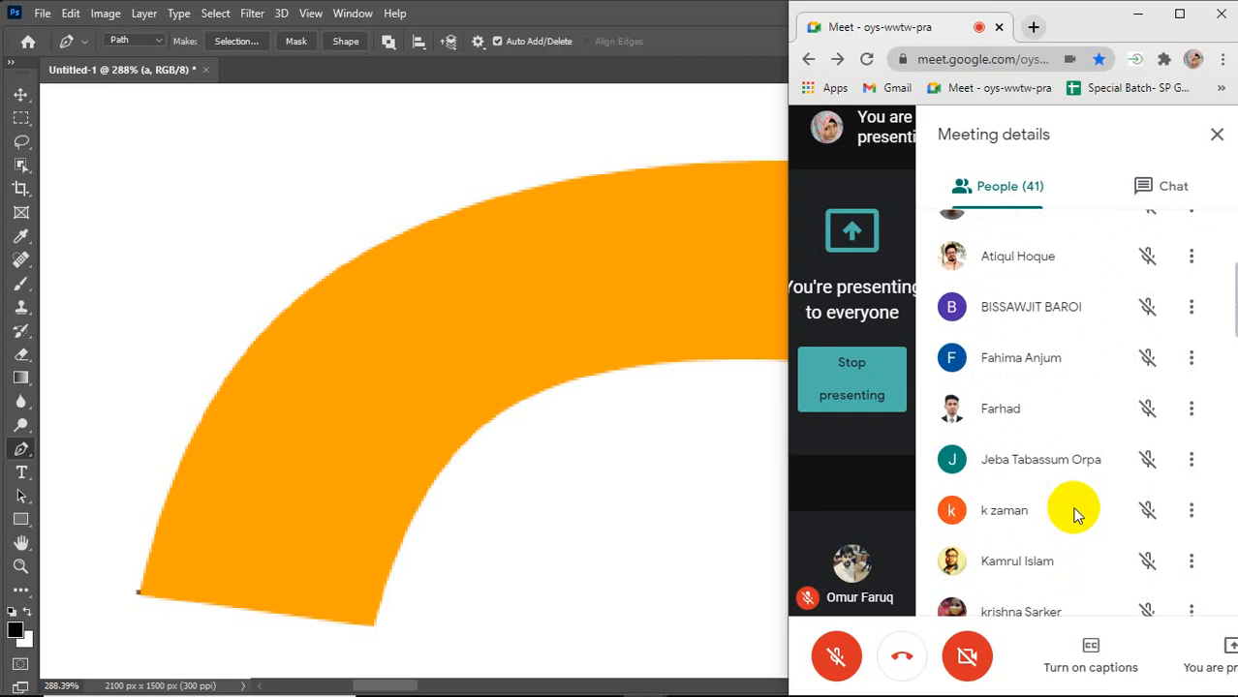
pyautogui.scroll(-5, 1073, 513)
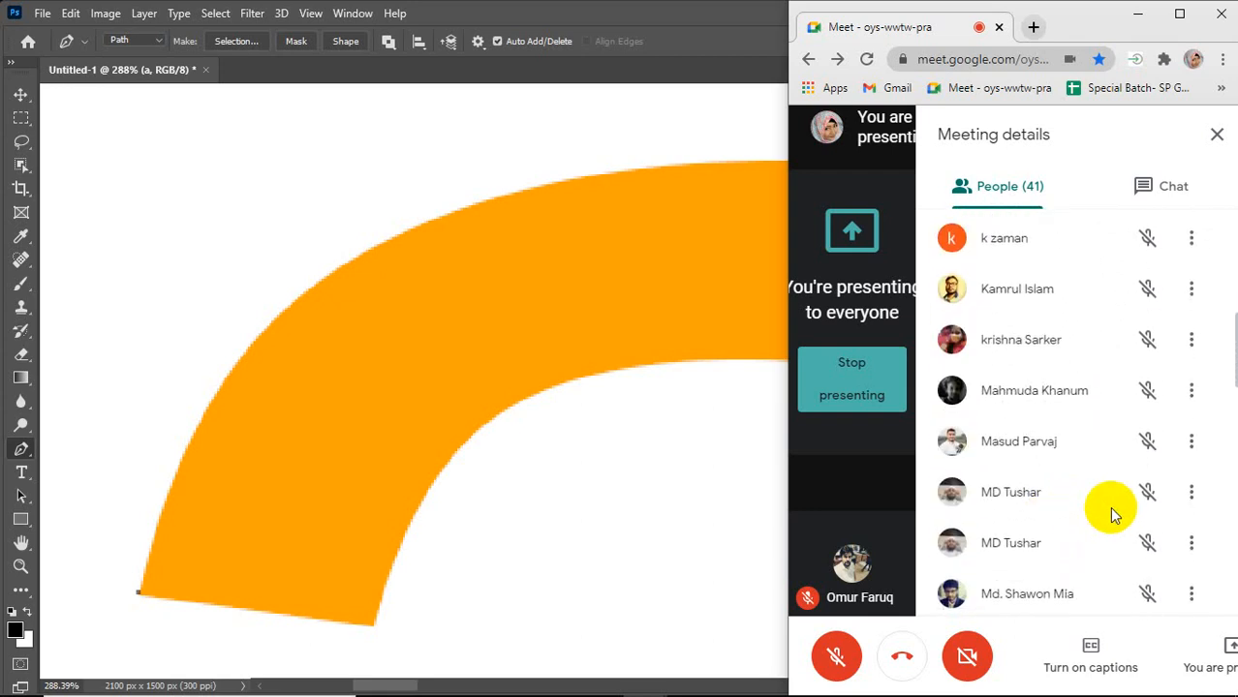
pyautogui.scroll(-2, 1112, 514)
pyautogui.scroll(-4, 1112, 514)
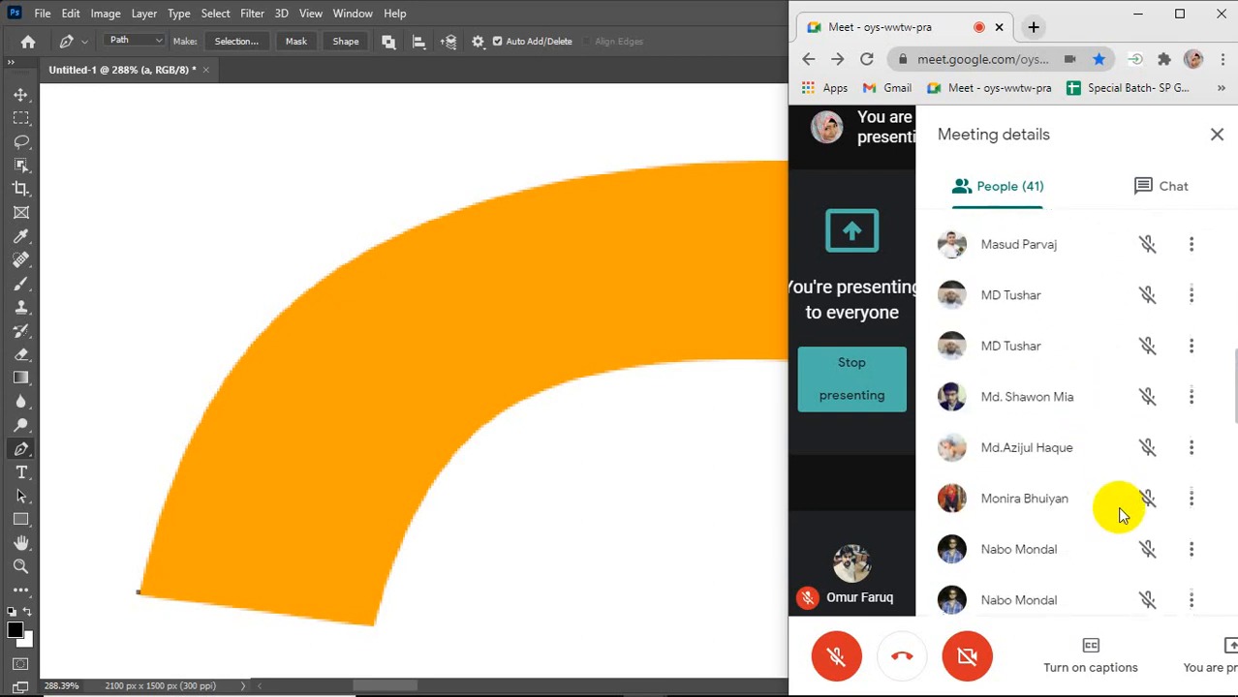
pyautogui.scroll(-2, 1117, 514)
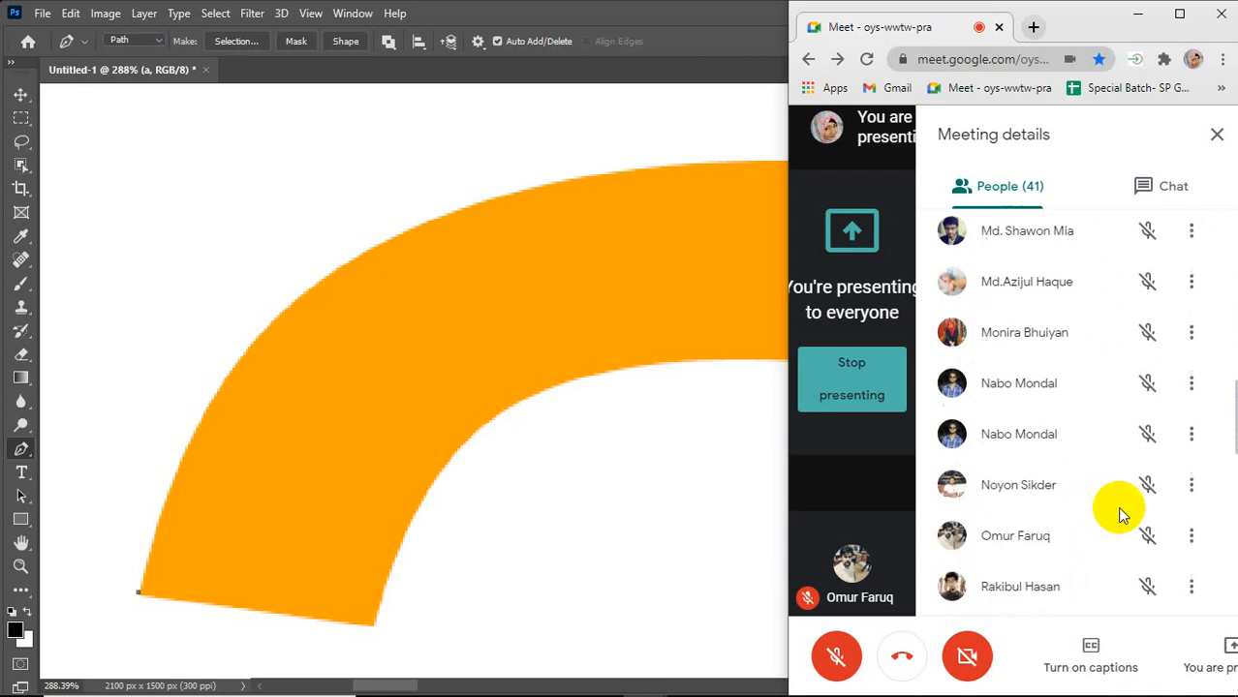
pyautogui.scroll(-10, 1119, 514)
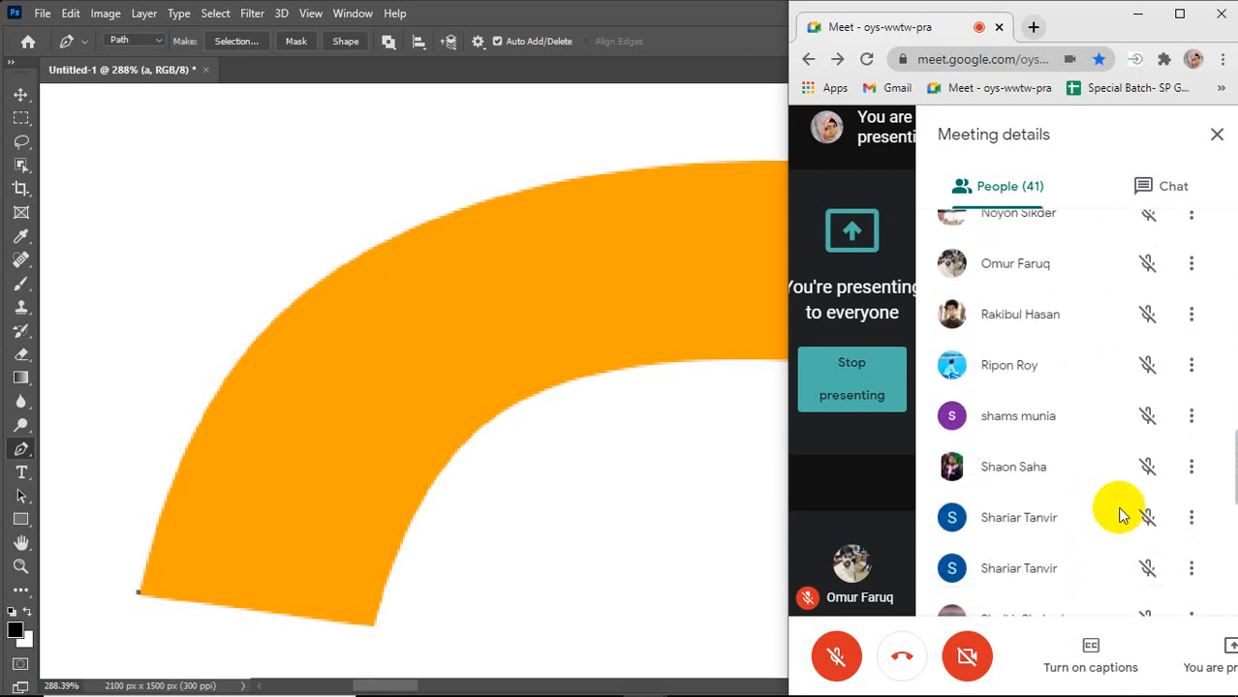
pyautogui.scroll(-4, 1119, 515)
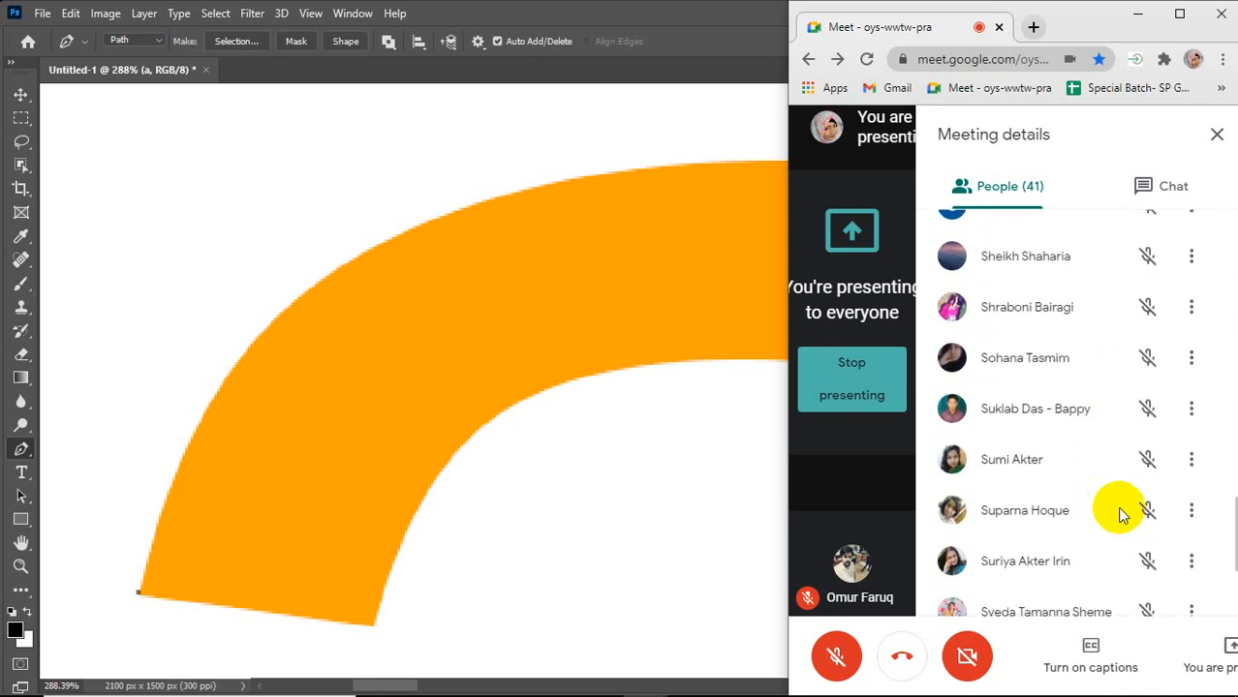
pyautogui.scroll(-2, 1119, 514)
pyautogui.scroll(-3, 1118, 509)
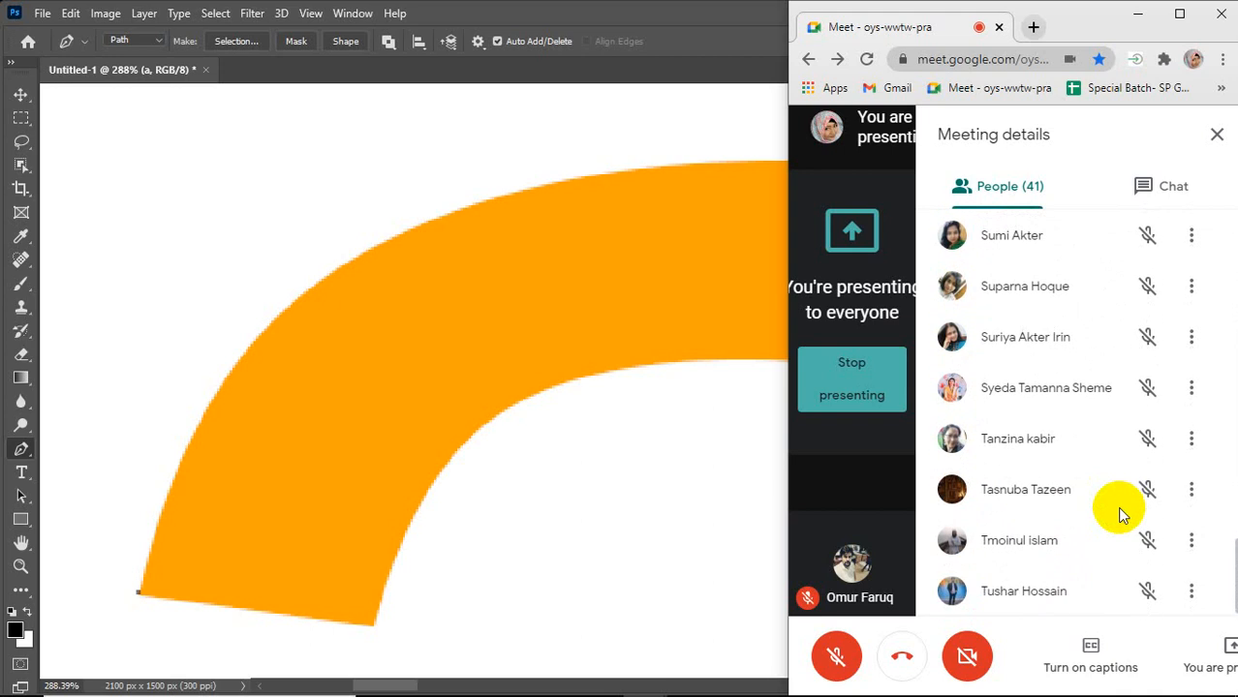
# Close the meeting's participant list and turn your own microphone back on
pyautogui.click(1215, 135)
pyautogui.click(831, 651)
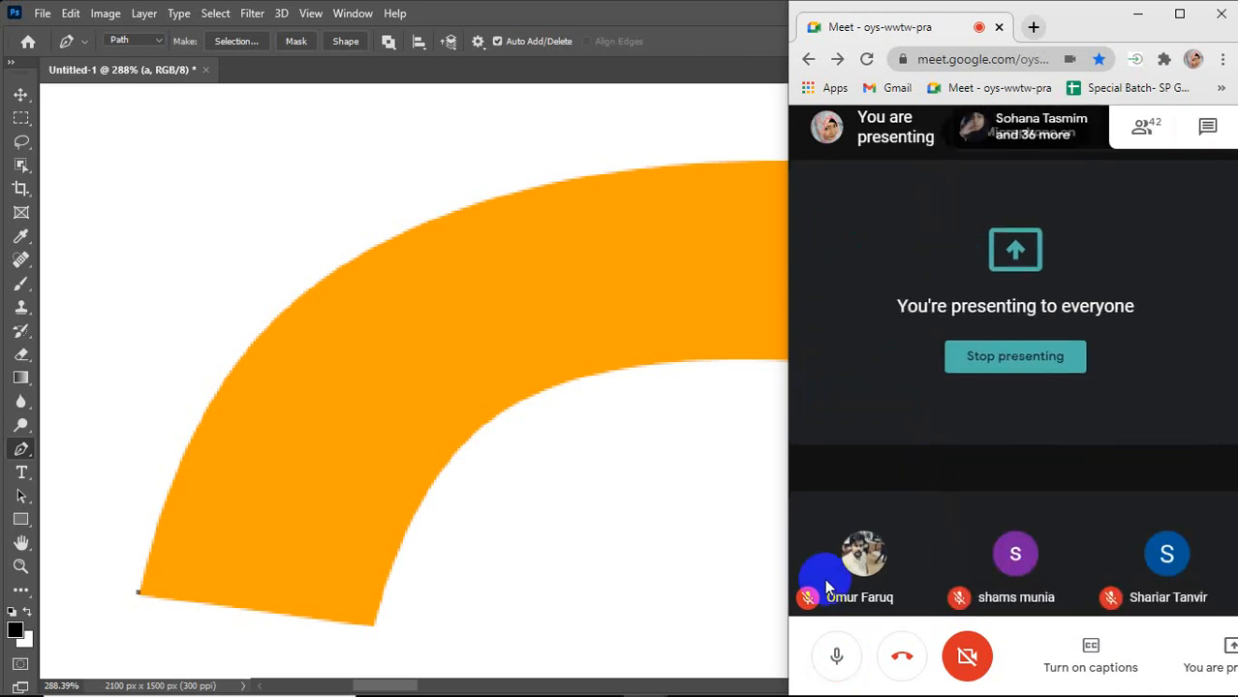
pyautogui.moveTo(825, 576)
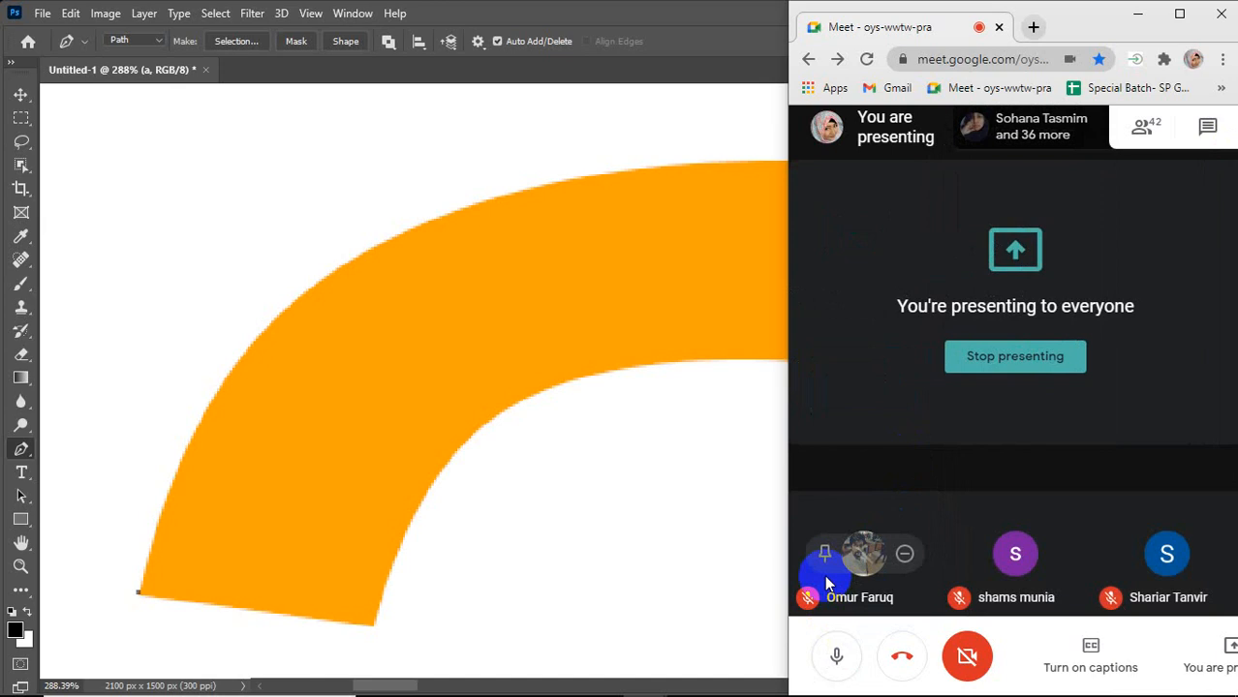
# Return to Photoshop and add a curved anchor point on the upper arm's outer edge, adjusting its direction handles to fit the segment
pyautogui.click(561, 391)
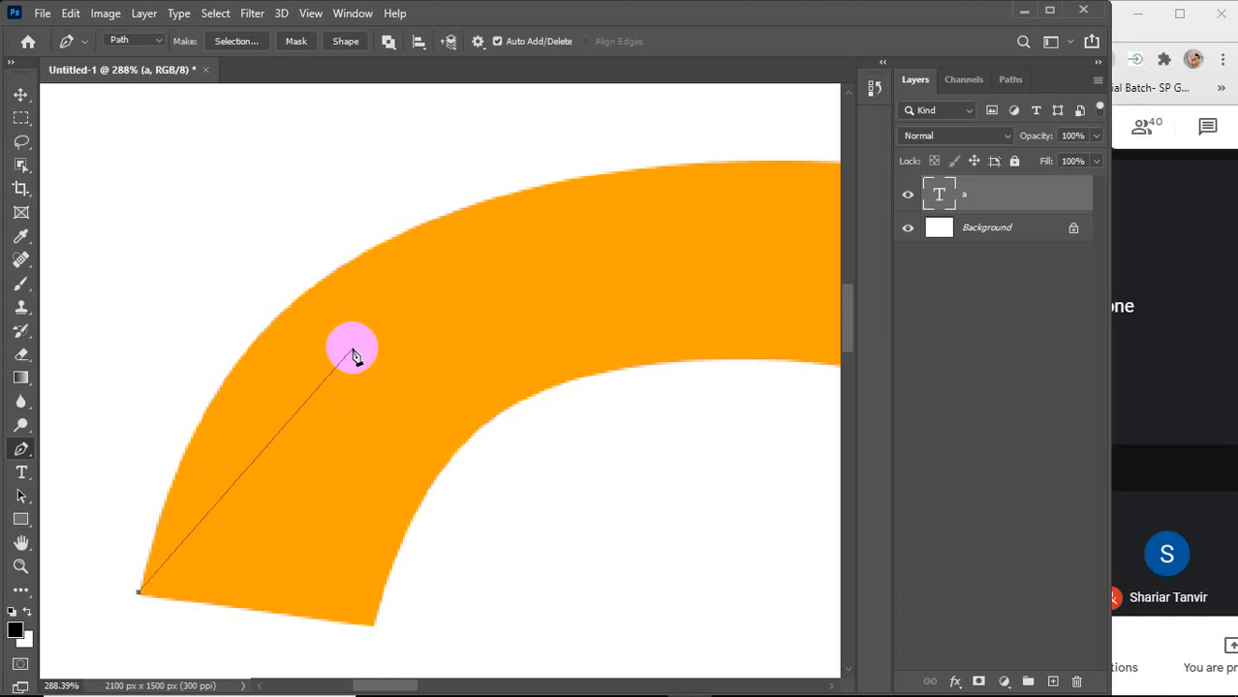
pyautogui.click(310, 306)
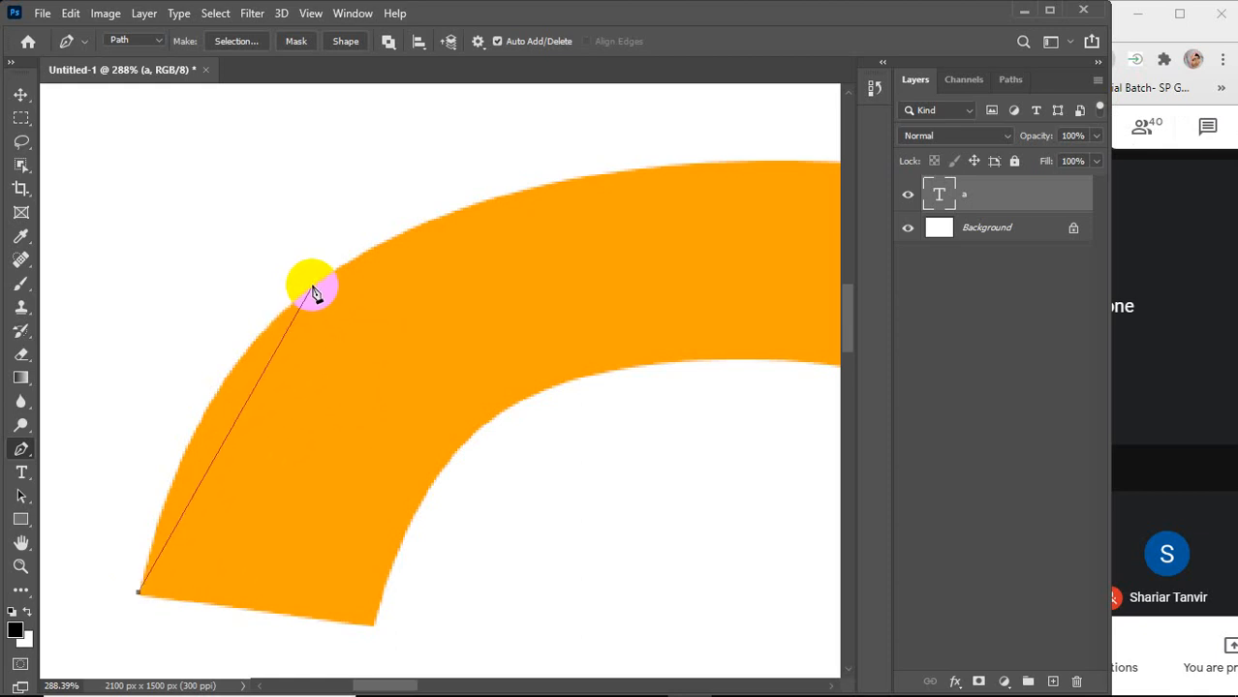
pyautogui.moveTo(314, 287); pyautogui.dragTo(480, 228)
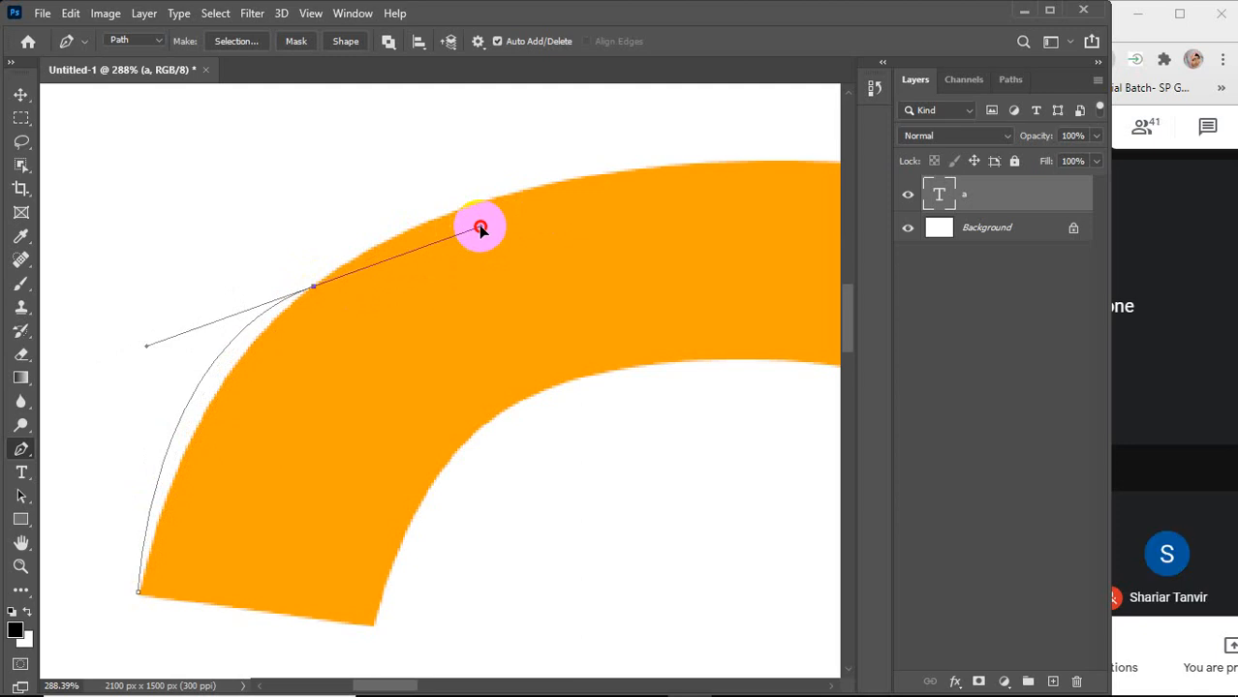
pyautogui.moveTo(480, 227); pyautogui.dragTo(503, 177)
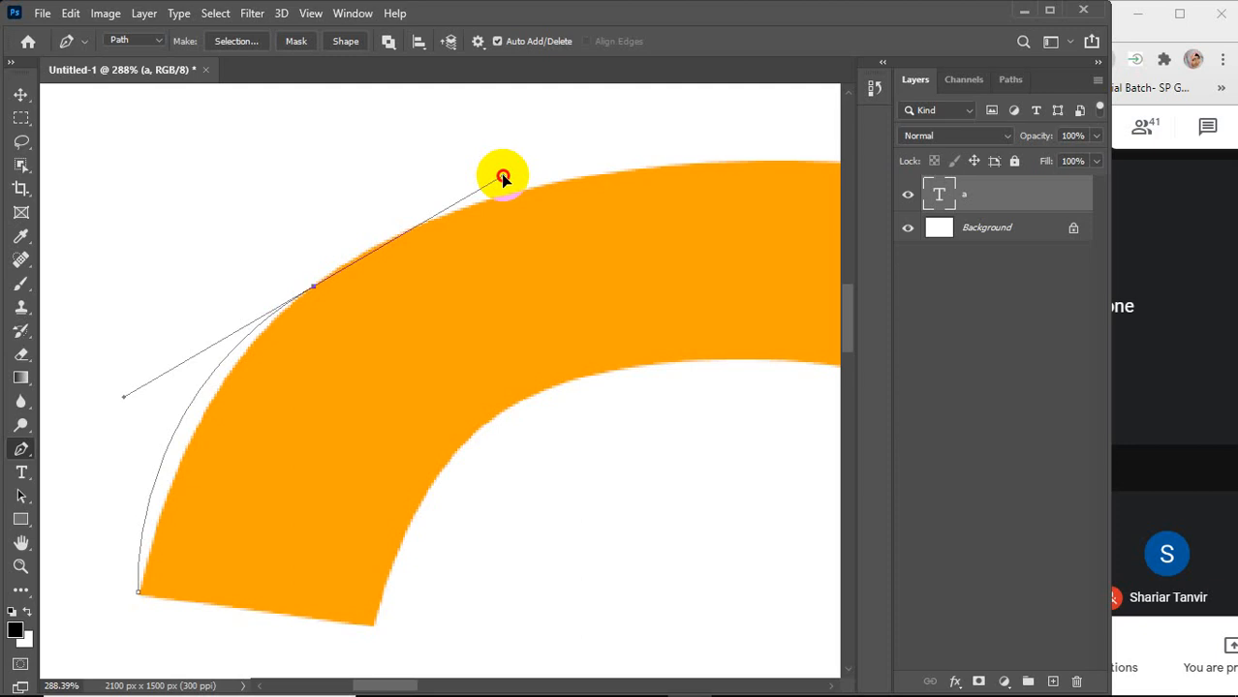
pyautogui.moveTo(503, 177); pyautogui.dragTo(445, 201)
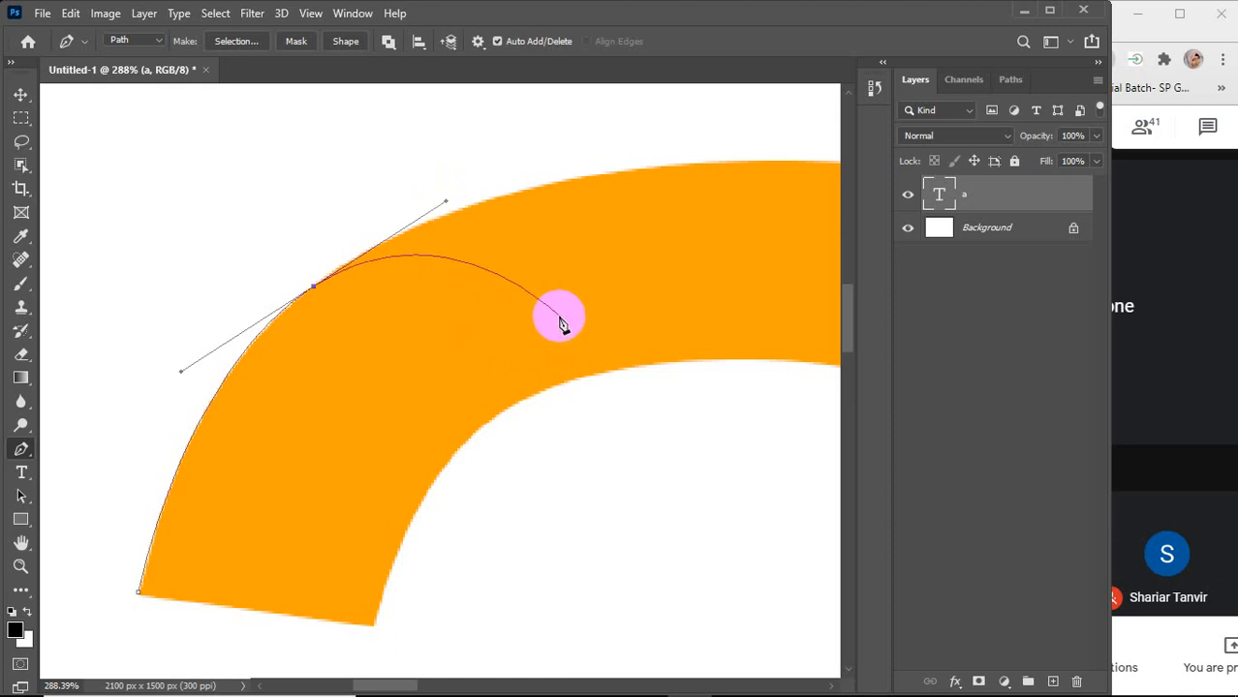
# Try extending the path with a curved anchor point at the top of the letter's arch, and undo it
pyautogui.scroll(-1, 559, 343)
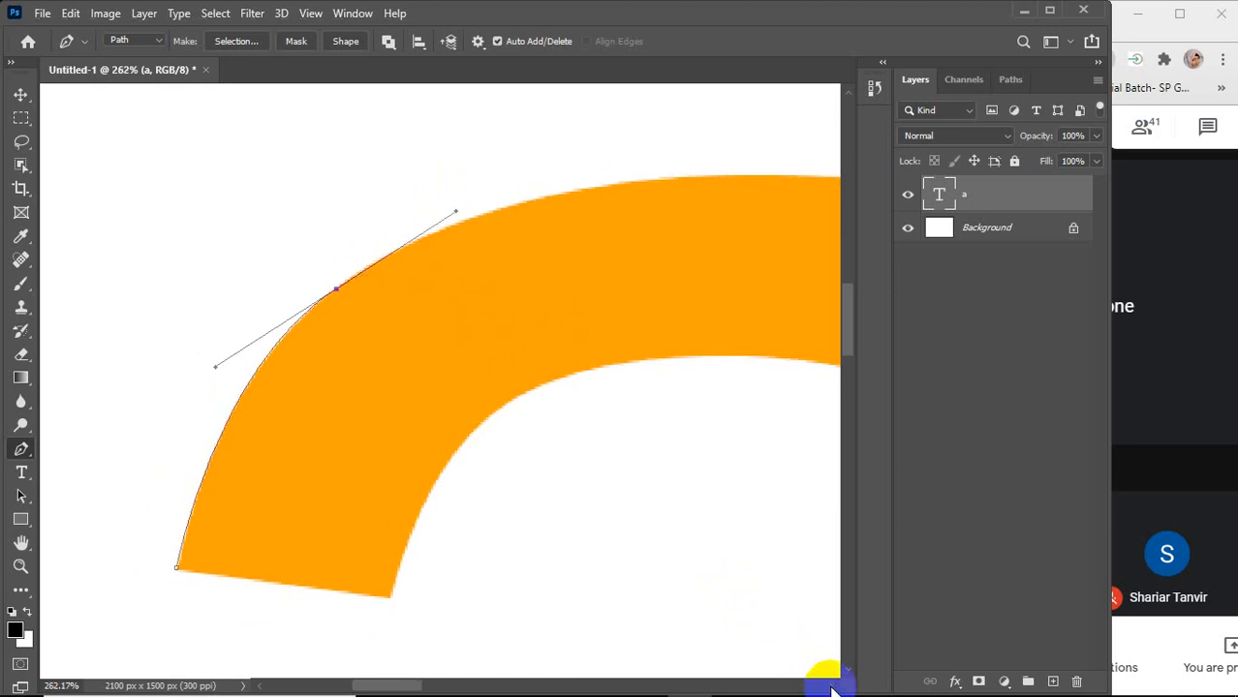
pyautogui.hscroll(3, 824, 671)
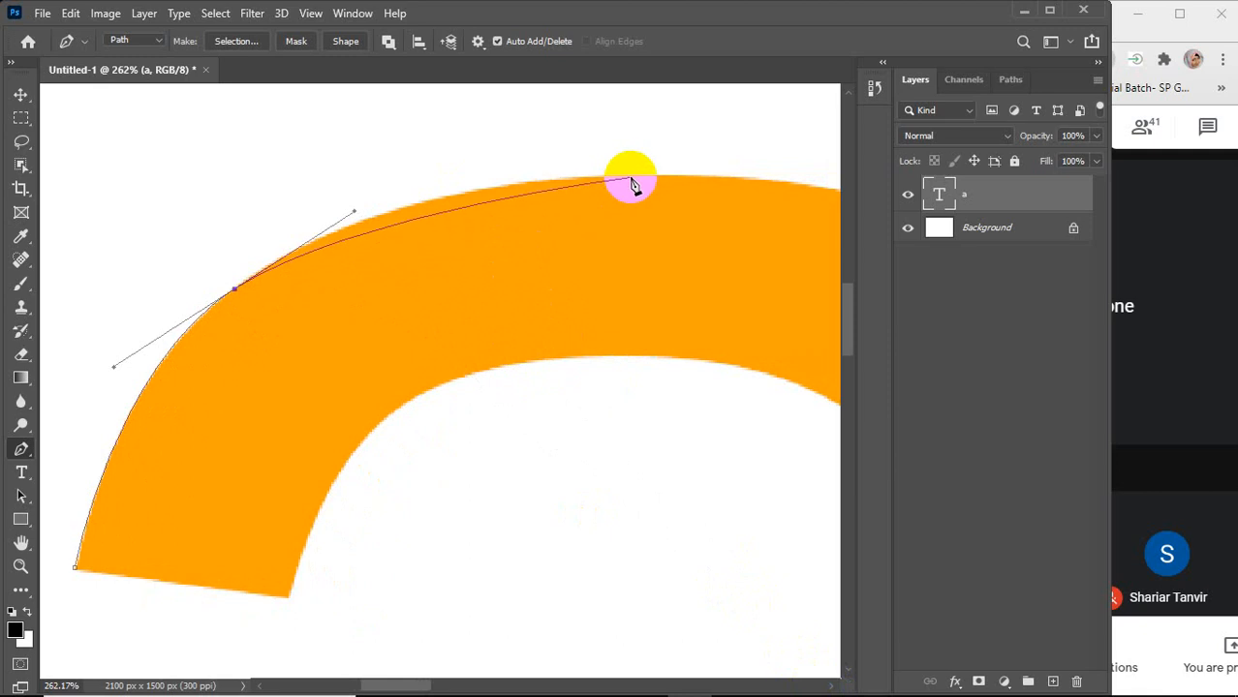
pyautogui.click(468, 197)
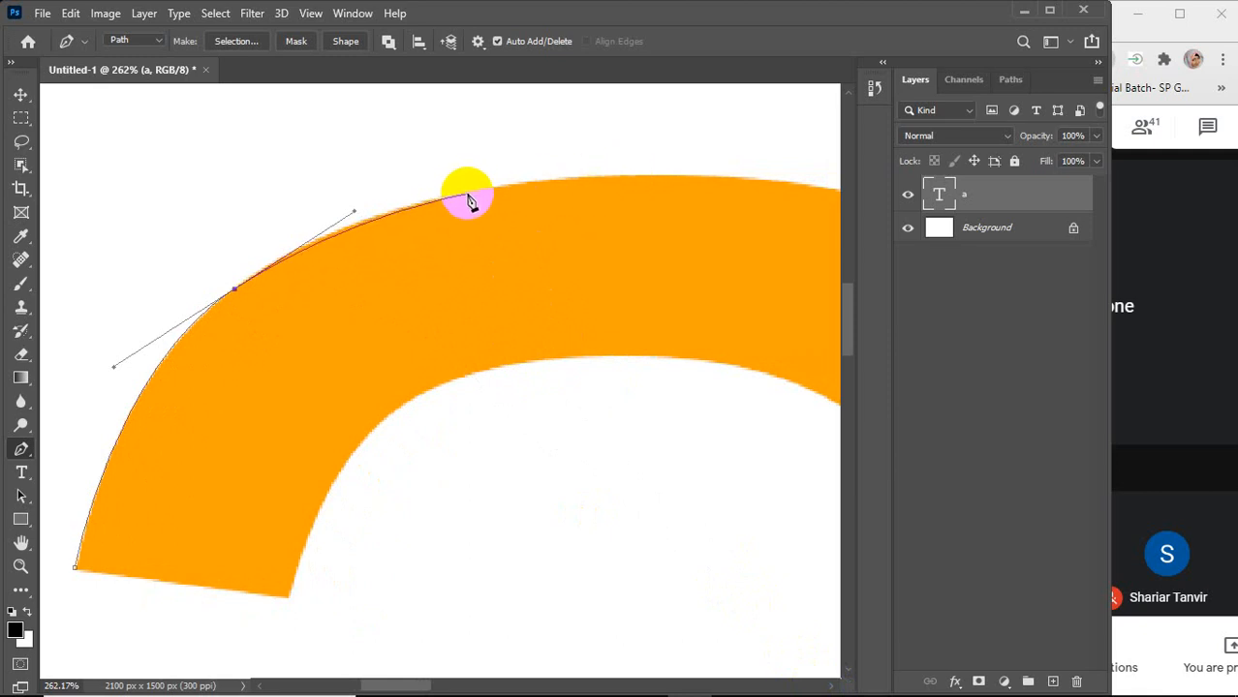
pyautogui.moveTo(488, 189); pyautogui.dragTo(564, 175)
pyautogui.hotkey('ctrl', 'z')
pyautogui.moveTo(640, 176); pyautogui.dragTo(818, 179)
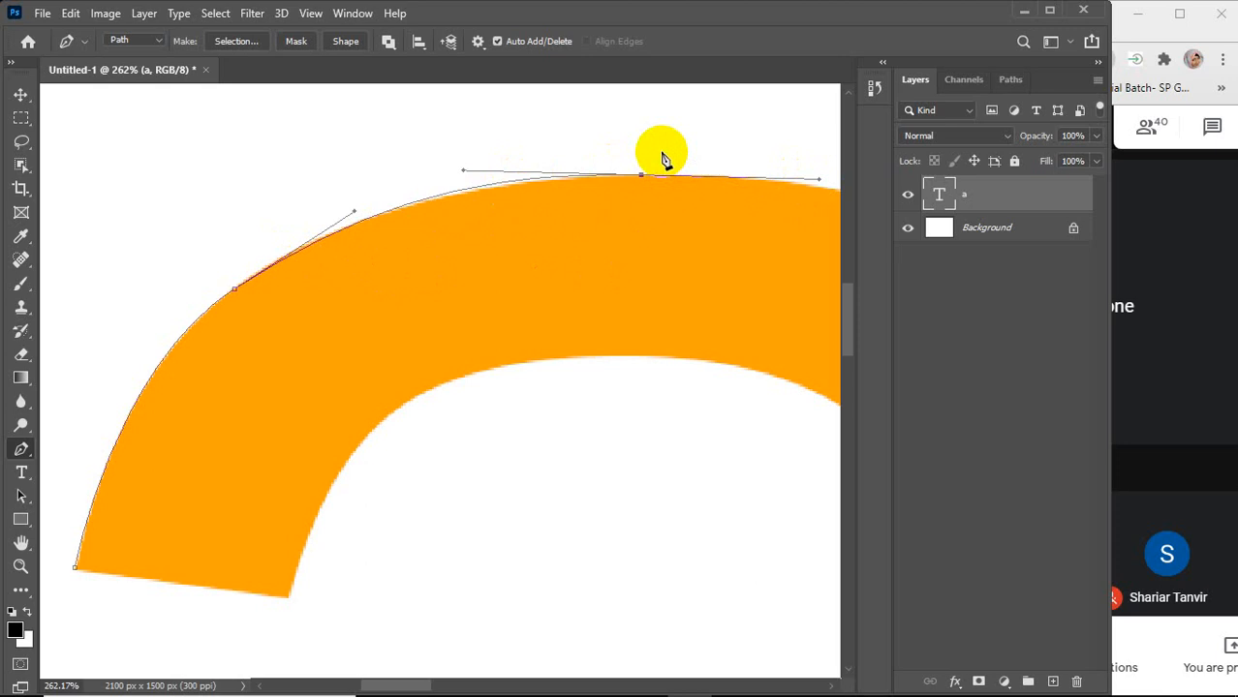
pyautogui.hotkey('ctrl', 'z')
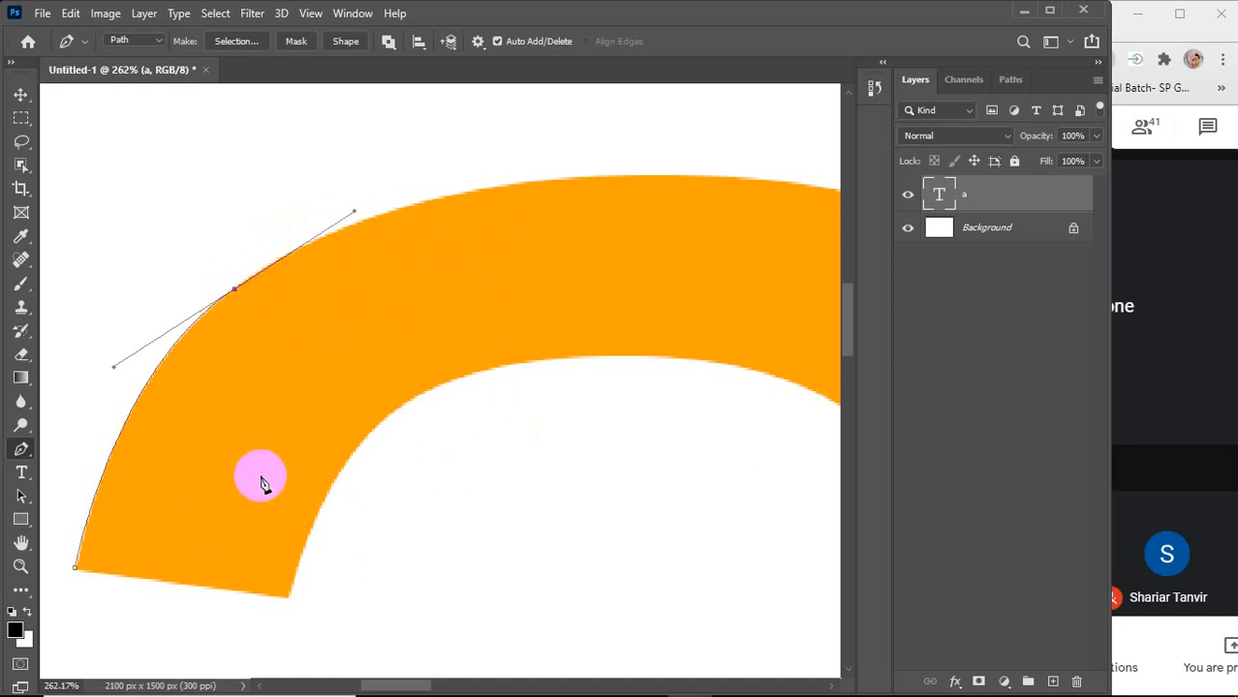
# Remove the last anchor's forward direction handle and add a curved anchor point on the outer edge just before the arch's peak
pyautogui.click(235, 289)
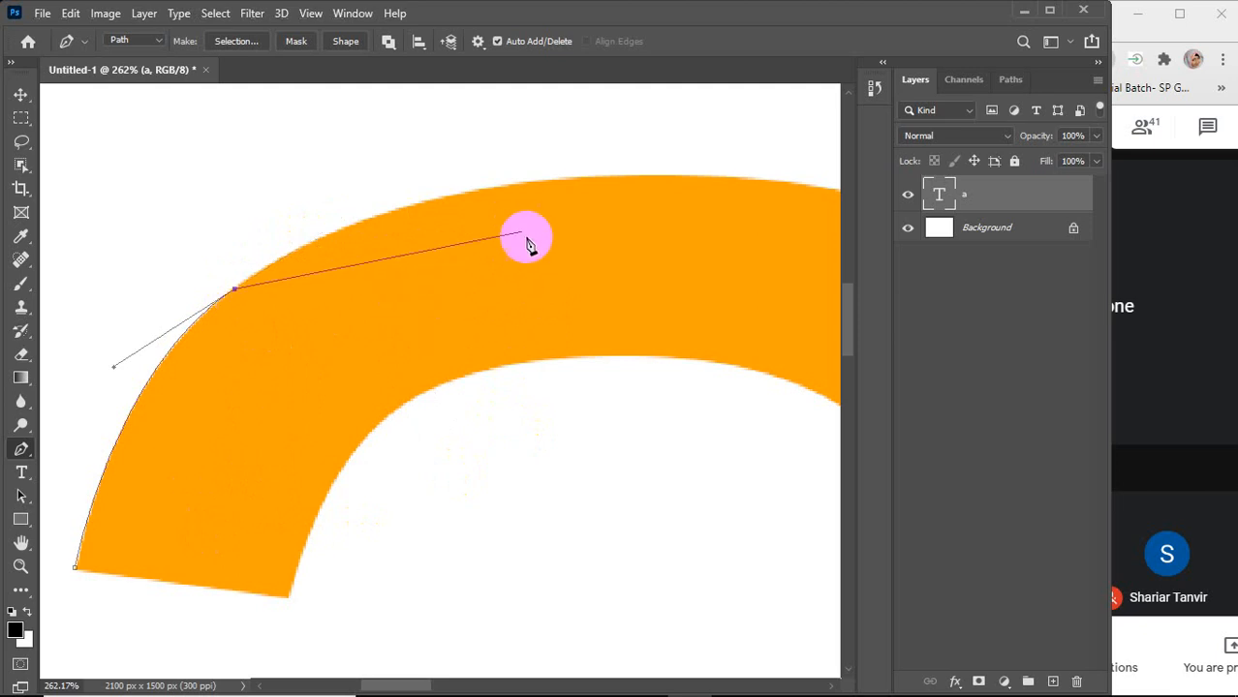
pyautogui.click(515, 188)
pyautogui.moveTo(520, 184); pyautogui.dragTo(698, 168)
pyautogui.press('space')
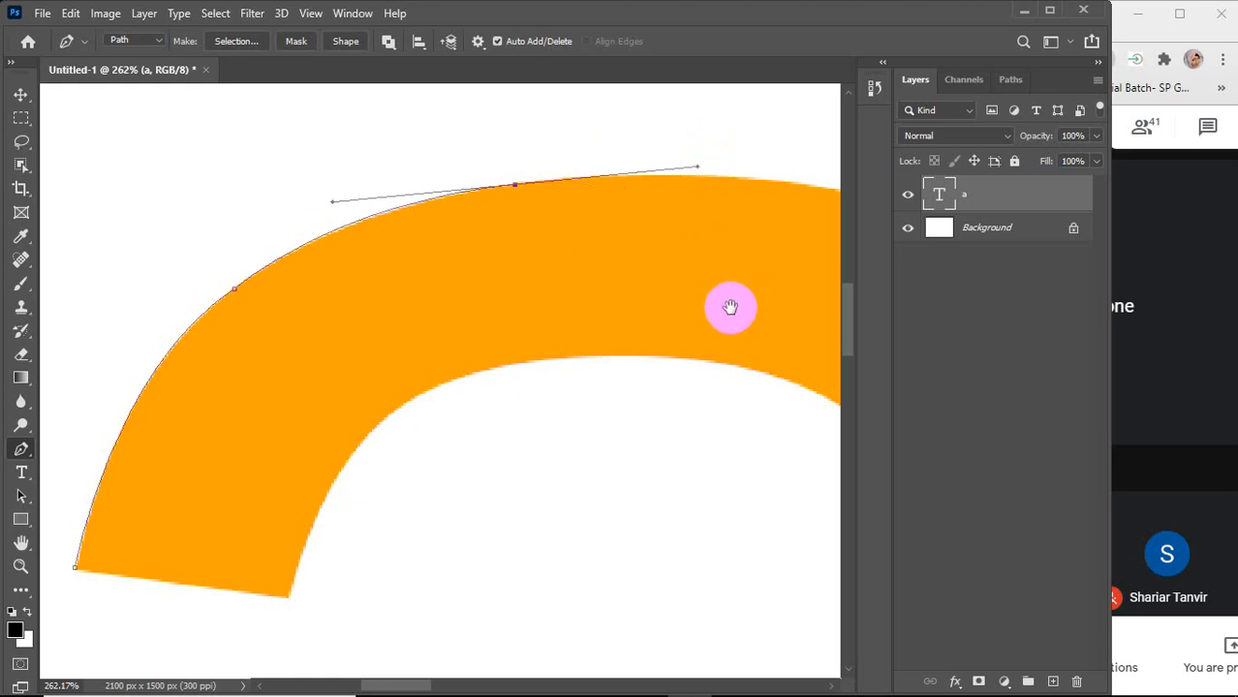
pyautogui.moveTo(729, 307); pyautogui.dragTo(339, 275)
pyautogui.click(531, 278)
pyautogui.click(523, 280)
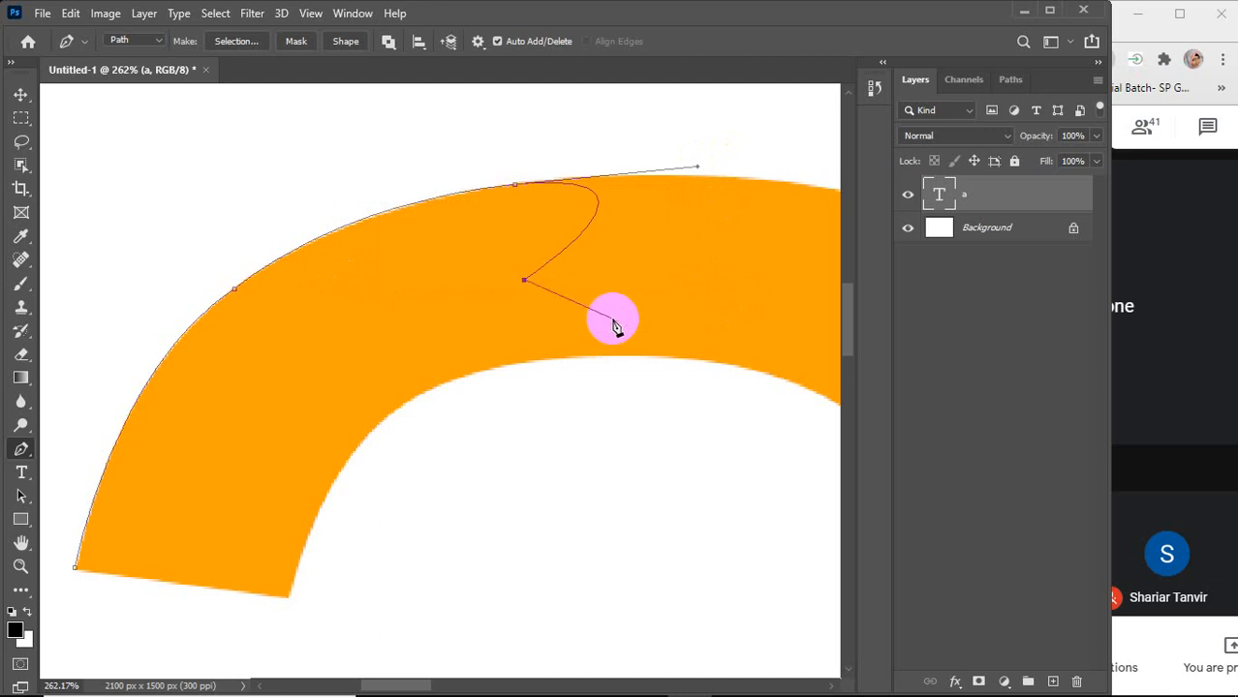
pyautogui.hotkey('ctrl', 'z')
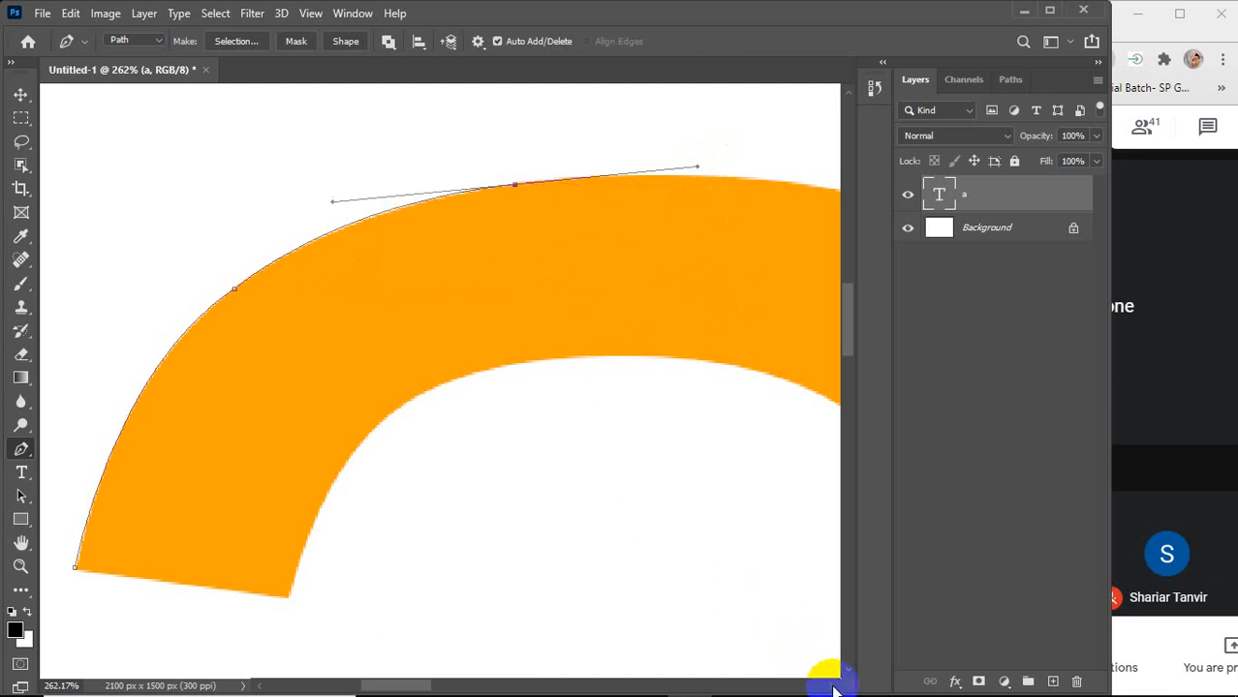
# Try adding a curved anchor point past the arch's peak with the previous forward handle still in place, and undo it
pyautogui.moveTo(828, 689); pyautogui.dragTo(828, 689)
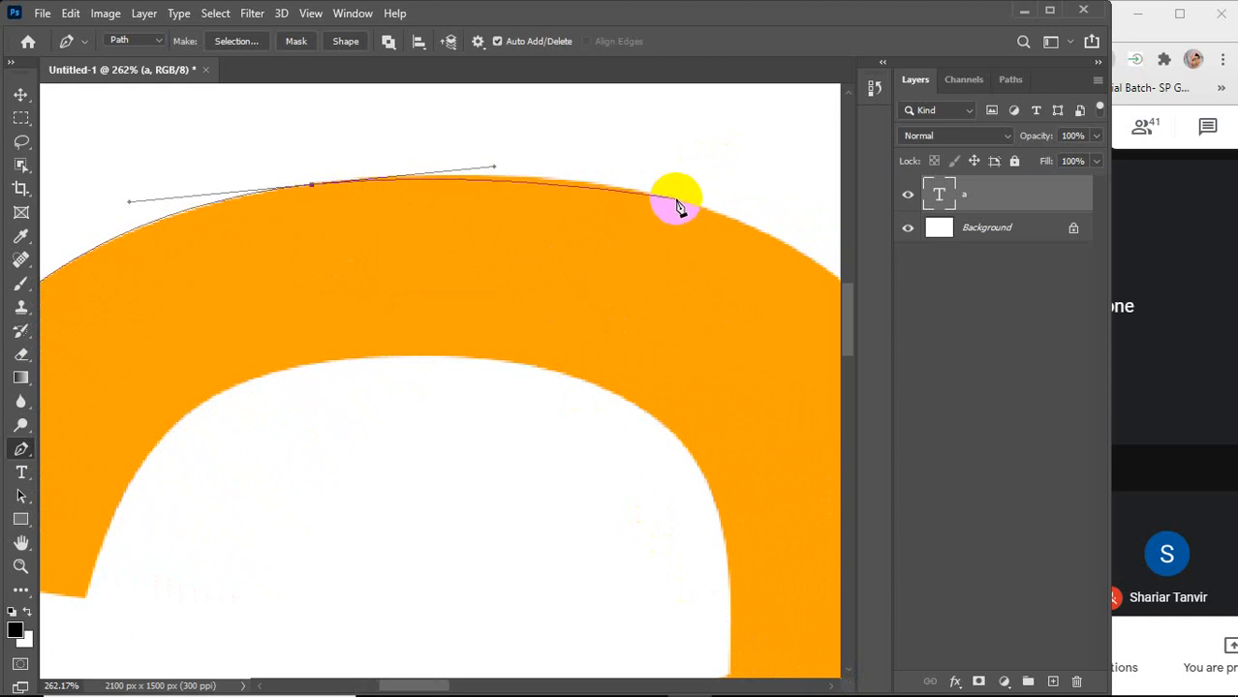
pyautogui.moveTo(675, 198); pyautogui.dragTo(773, 217)
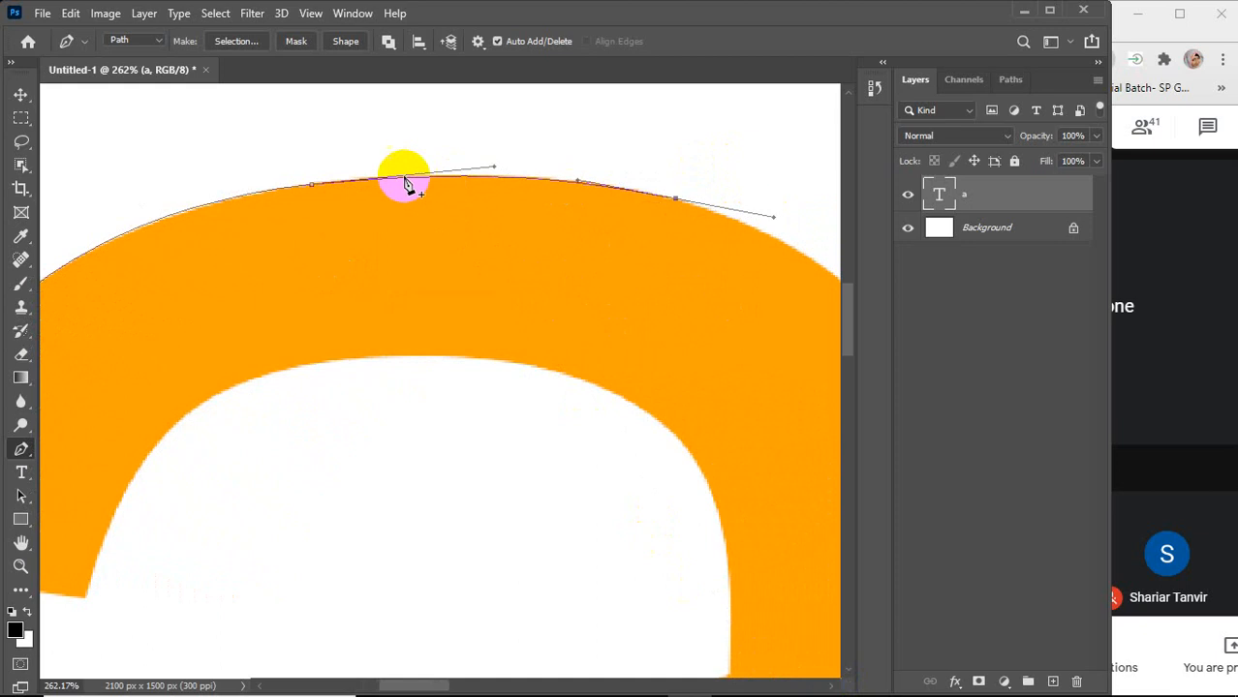
pyautogui.hotkey('ctrl', 'z')
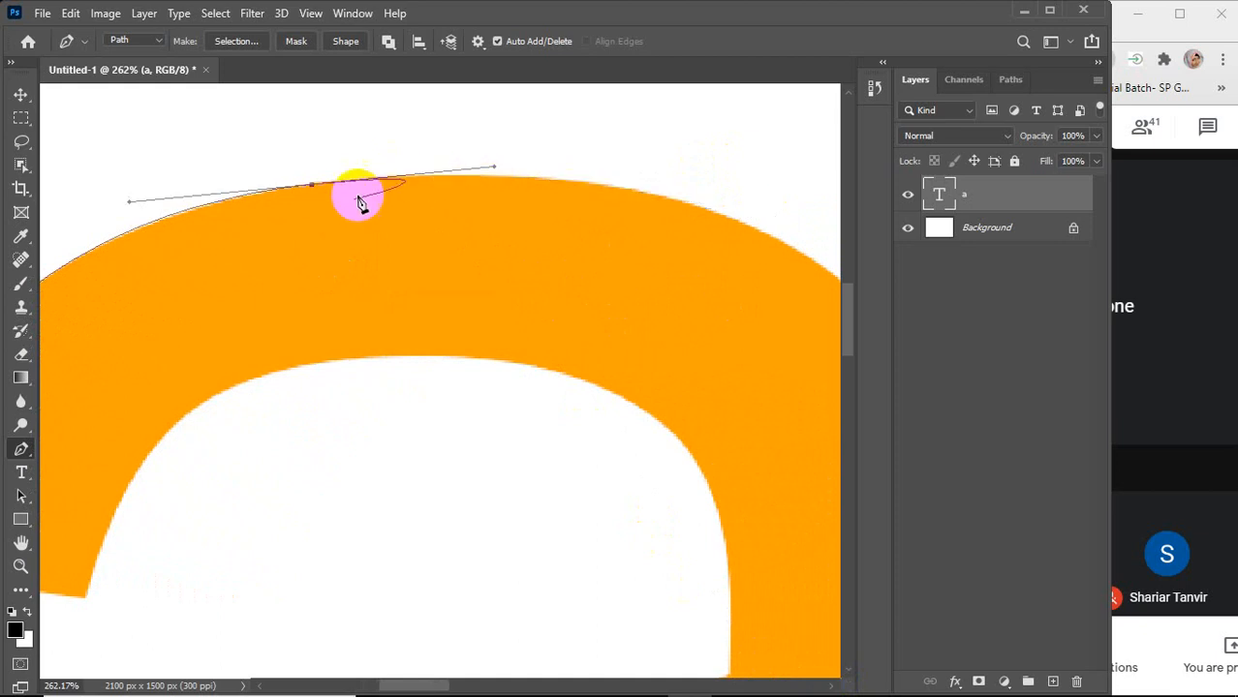
# Remove the forward handle of the anchor before the peak and add a curved anchor point past the peak, following the outer edge
pyautogui.keyDown('alt'); pyautogui.click(312, 185); pyautogui.keyUp('alt')
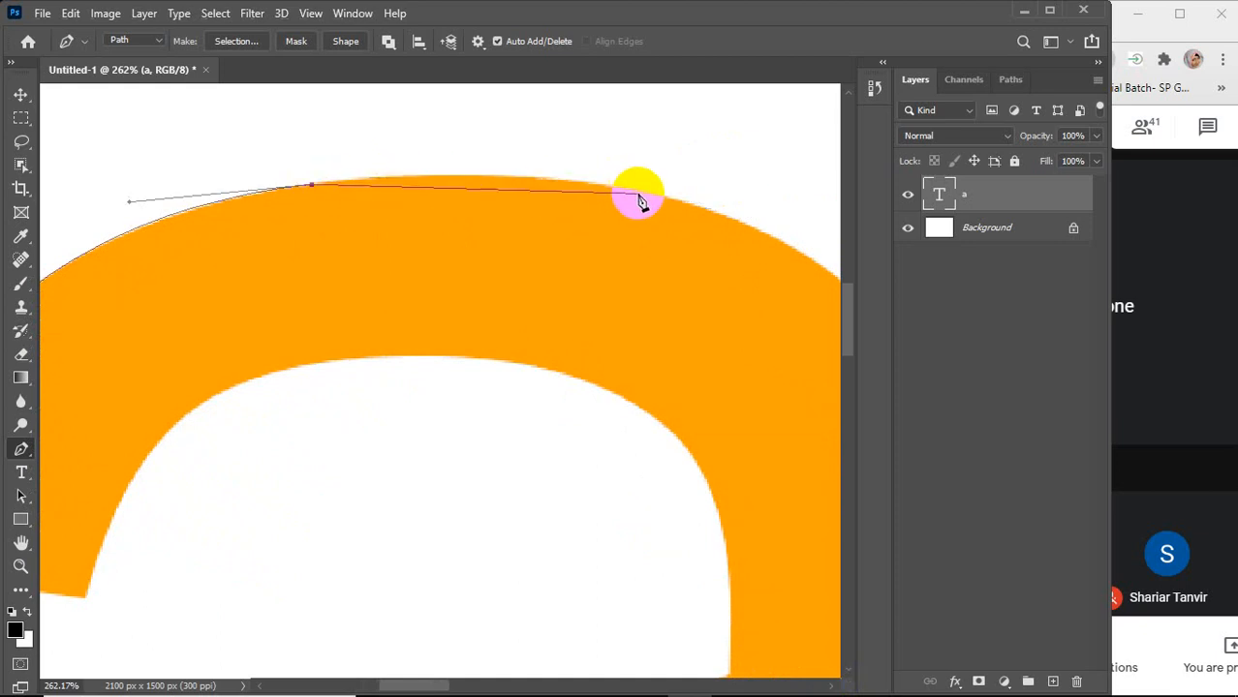
pyautogui.moveTo(639, 193); pyautogui.dragTo(797, 229)
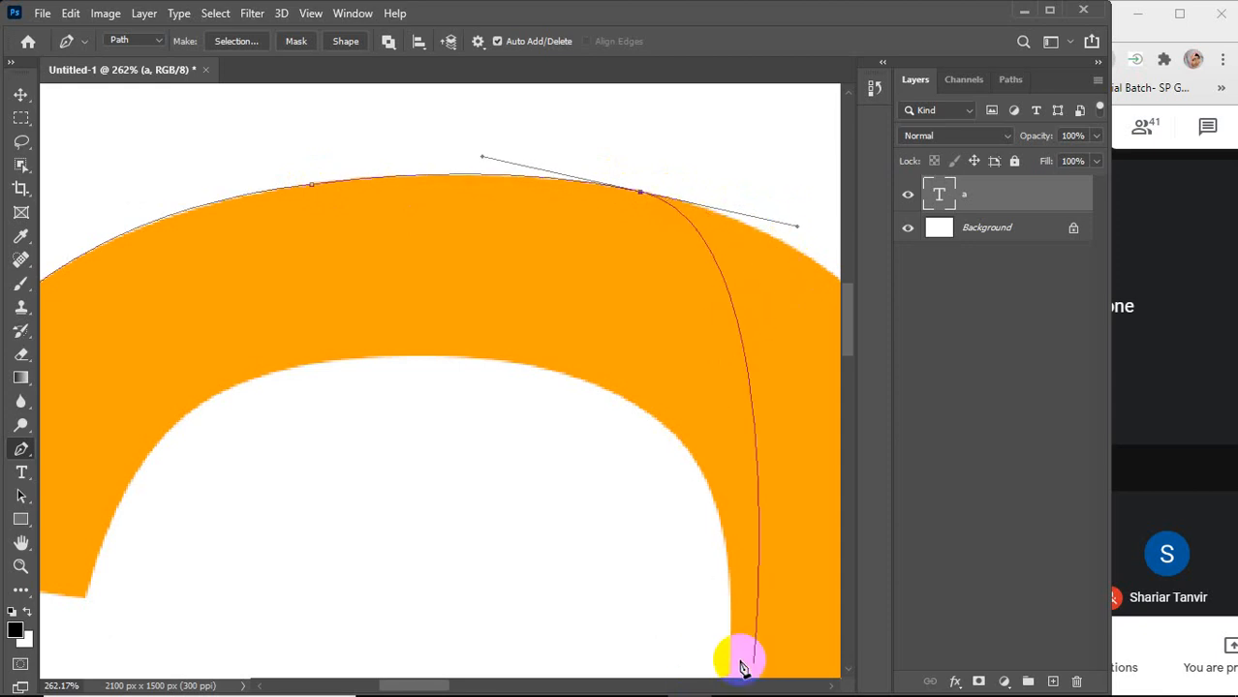
# Extend the path with a curved anchor point at the end of the arch's outer shoulder, where the straight stem begins
pyautogui.click(833, 687)
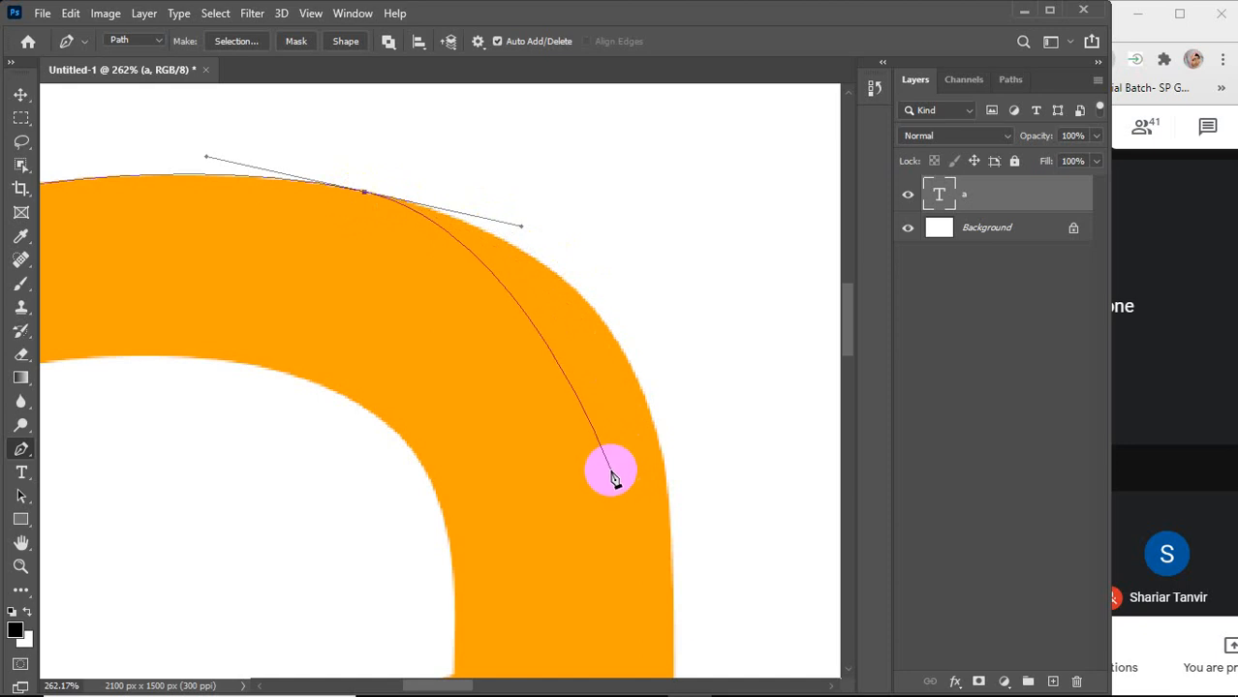
pyautogui.moveTo(640, 383); pyautogui.dragTo(687, 481)
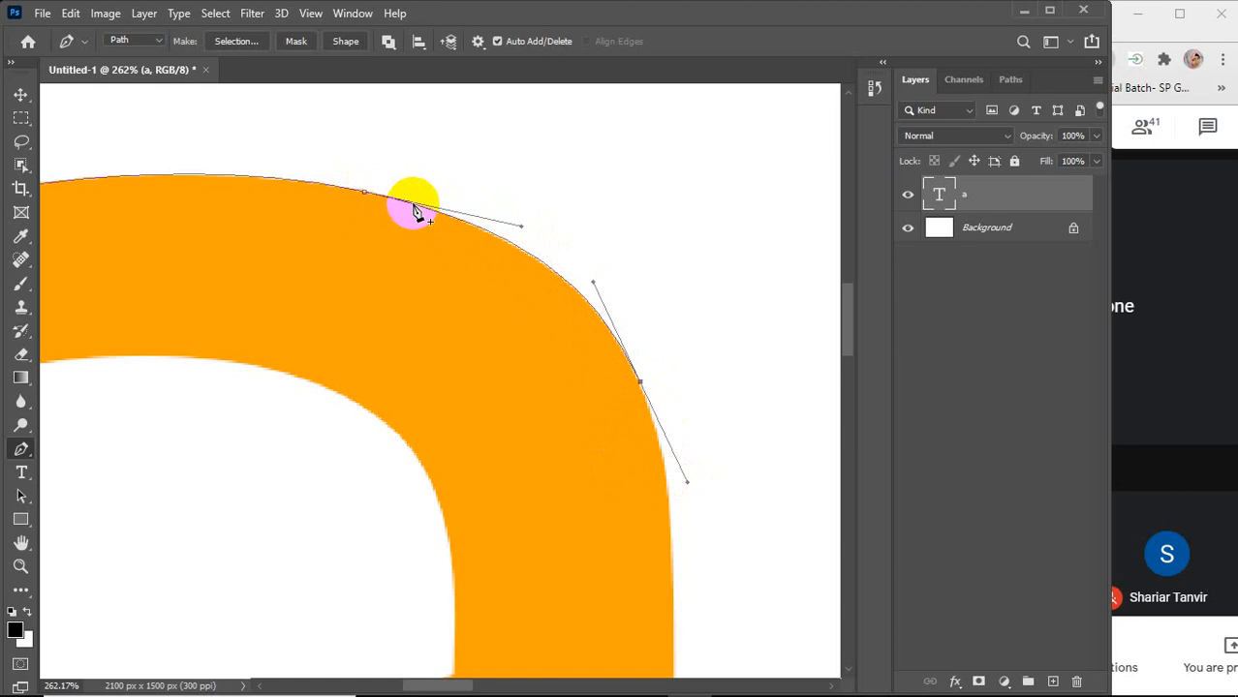
pyautogui.click(641, 407)
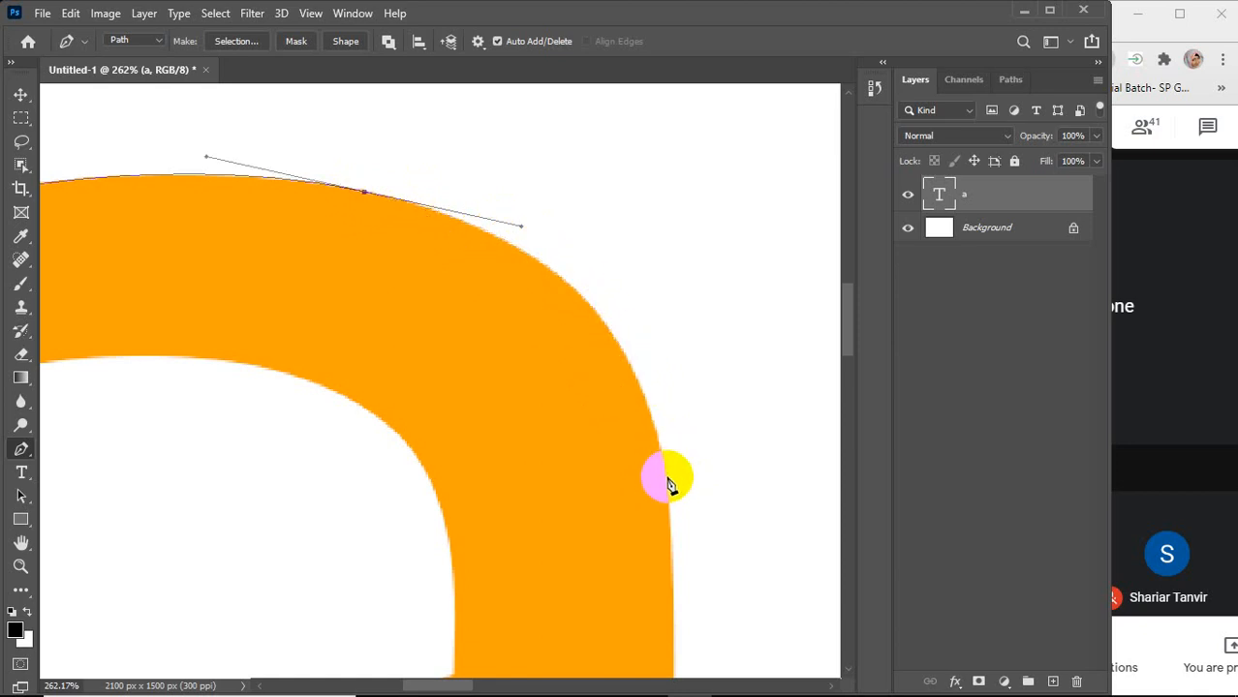
pyautogui.moveTo(666, 478); pyautogui.dragTo(697, 666)
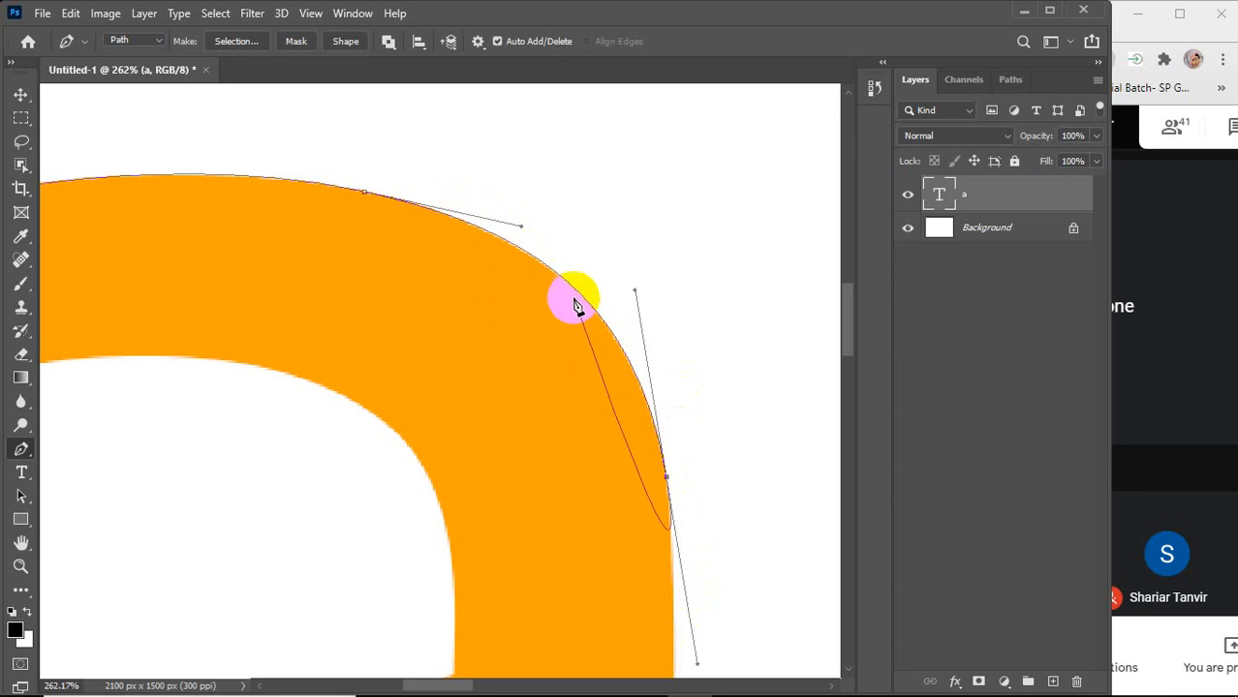
# Try adding a curved anchor point halfway down the stem's outer edge with the previous forward handle in place, and undo it
pyautogui.scroll(-6, 714, 387)
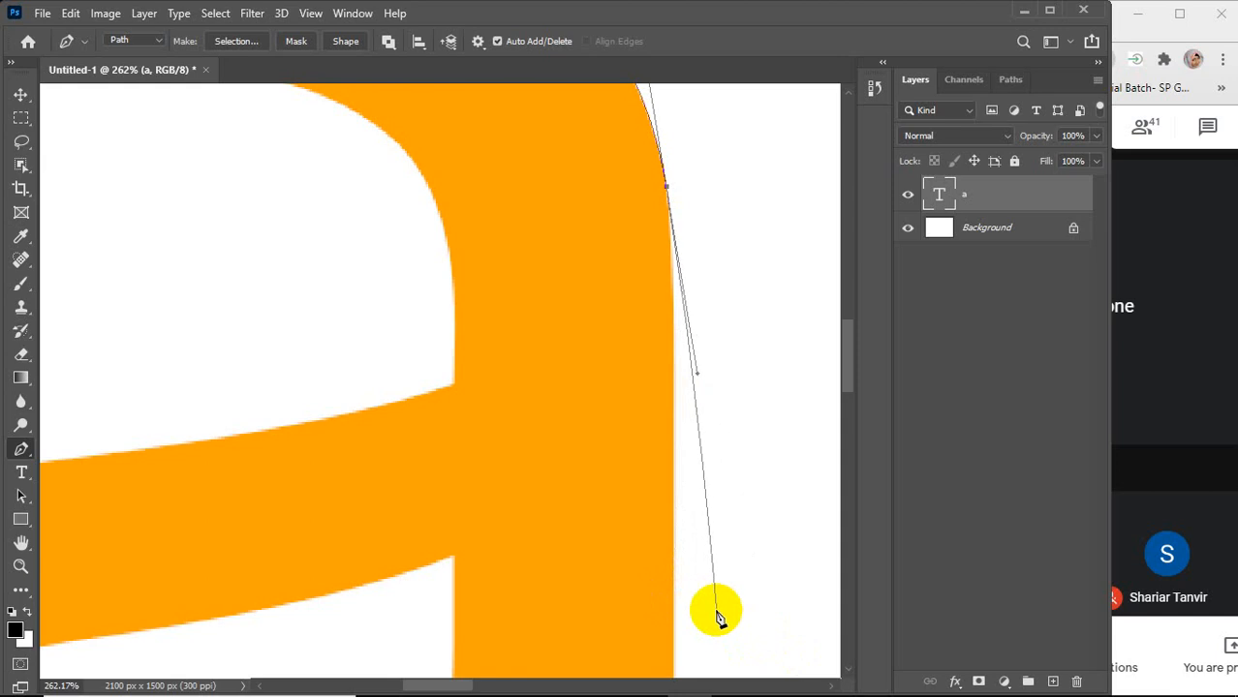
pyautogui.scroll(-2, 717, 605)
pyautogui.scroll(-1, 714, 599)
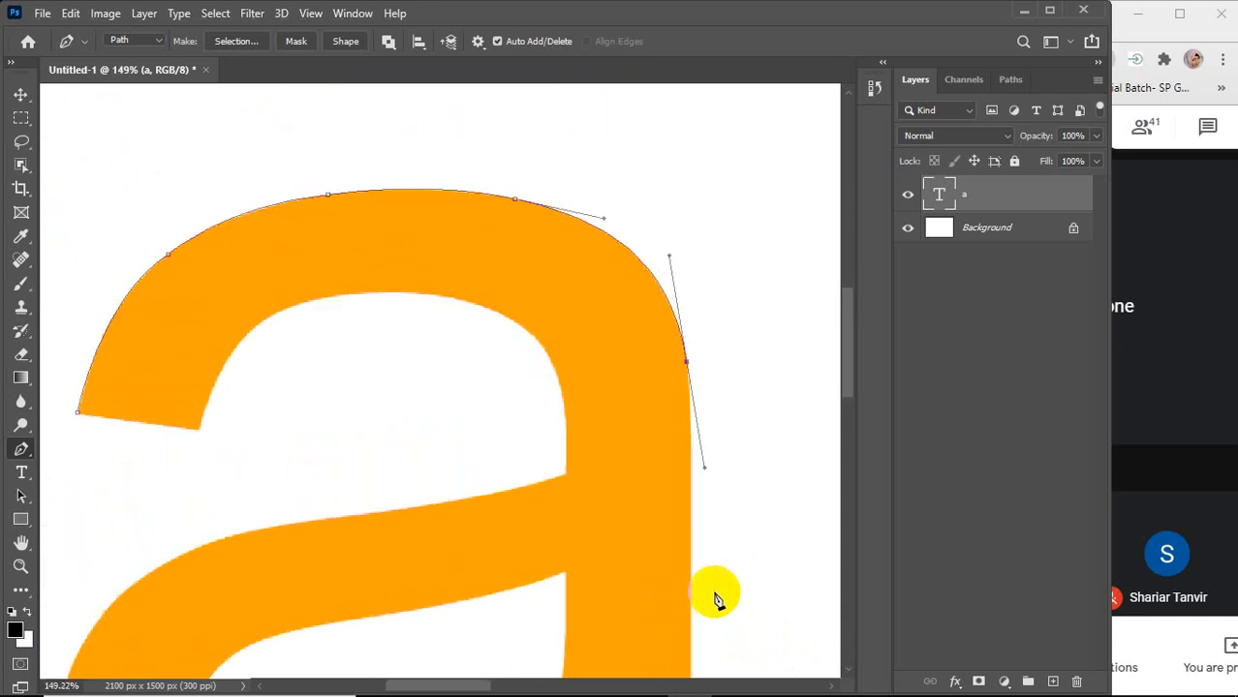
pyautogui.scroll(-2, 784, 570)
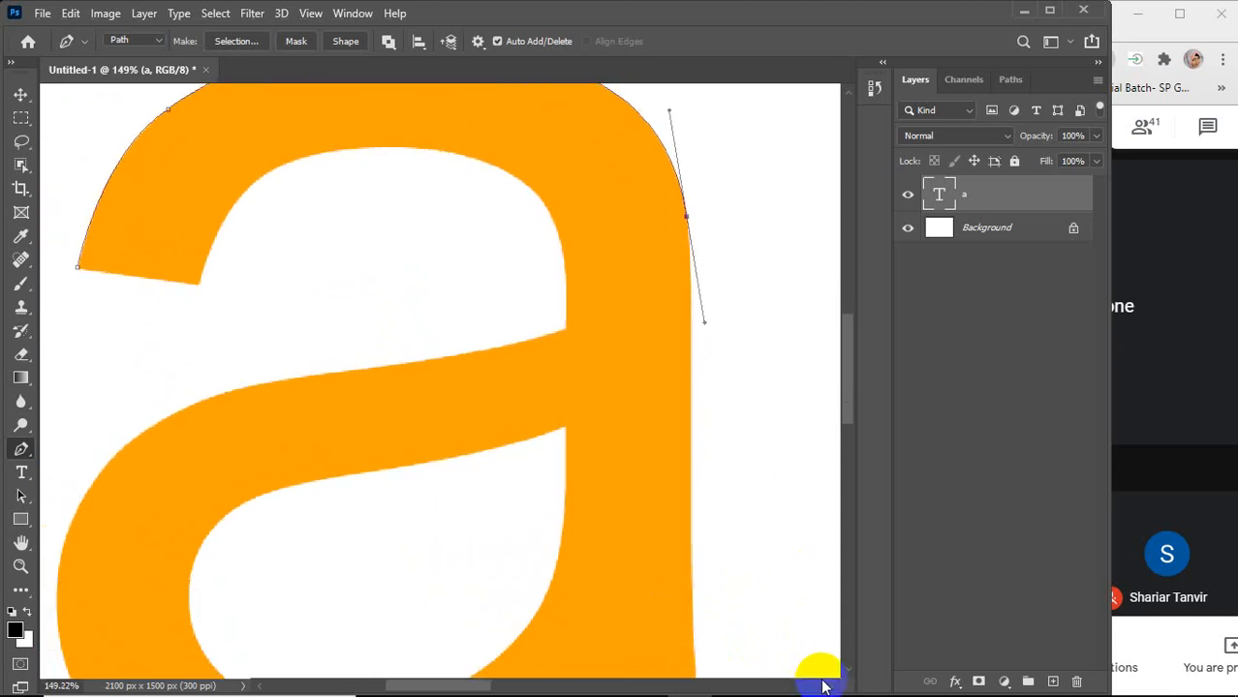
pyautogui.hscroll(4, 820, 667)
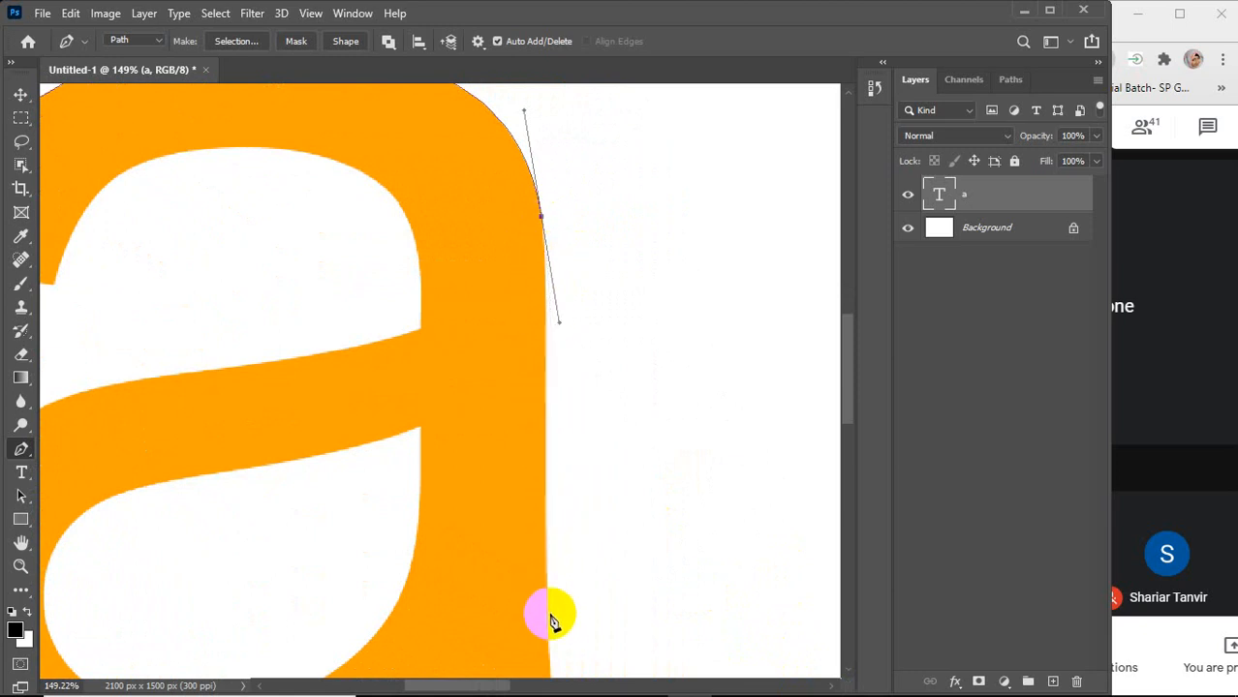
pyautogui.scroll(-2, 550, 620)
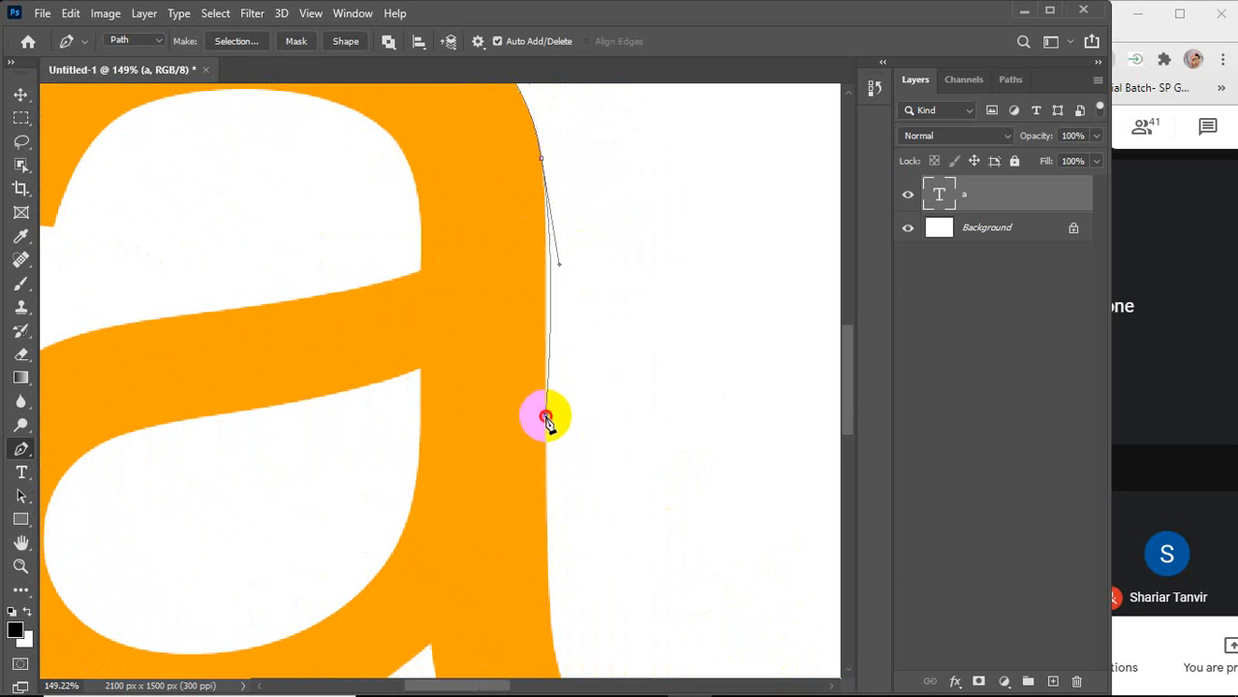
pyautogui.moveTo(546, 416); pyautogui.dragTo(565, 579)
pyautogui.hotkey('ctrl', 'z')
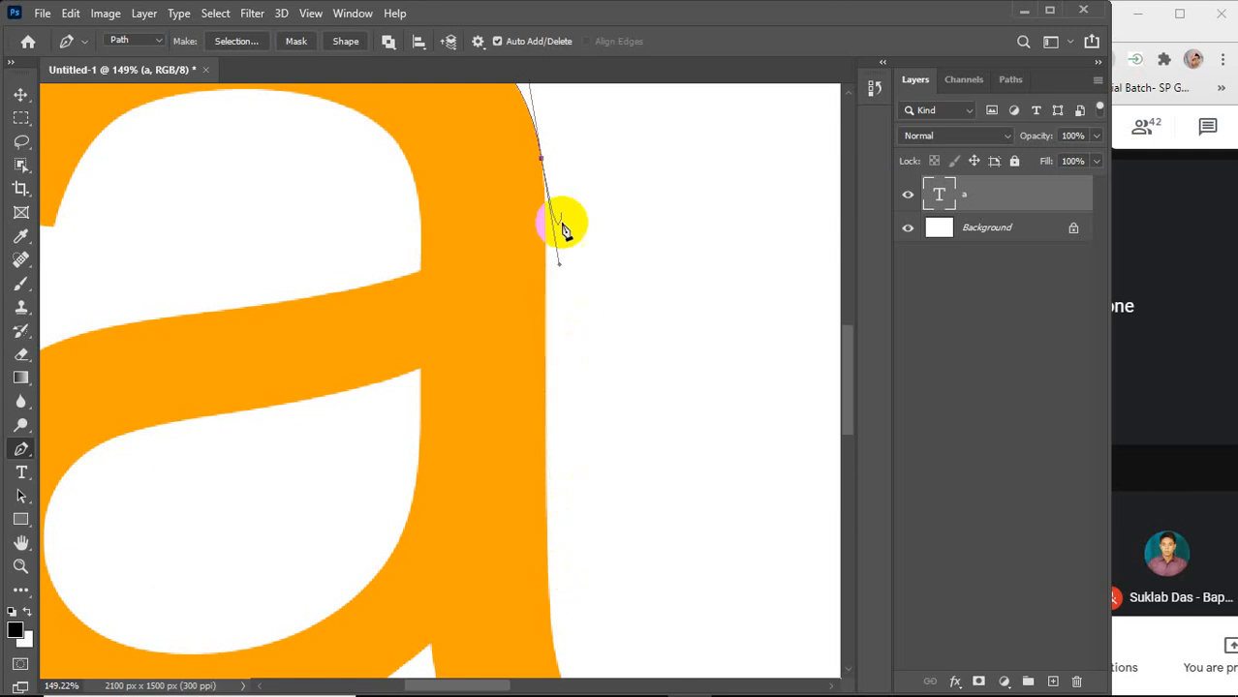
# Remove the shoulder anchor's forward direction handle and add a curved anchor point partway down the stem's outer edge
pyautogui.keyDown('alt'); pyautogui.click(541, 159); pyautogui.keyUp('alt')
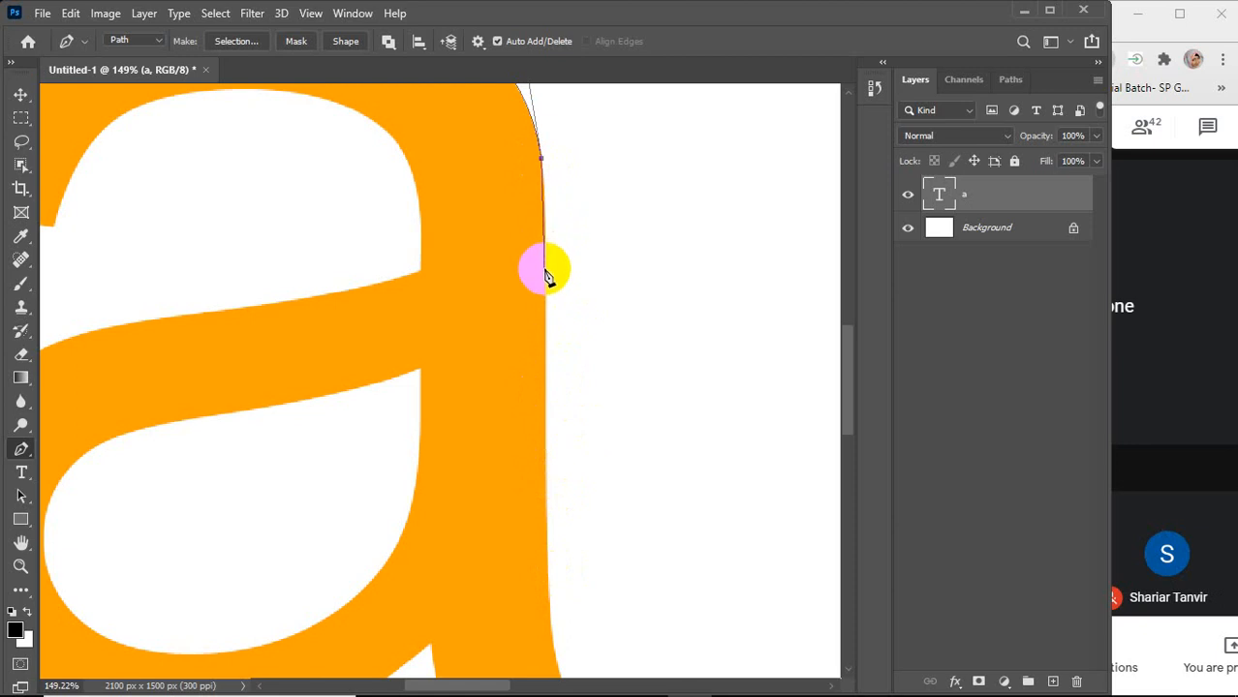
pyautogui.moveTo(543, 282); pyautogui.dragTo(542, 321)
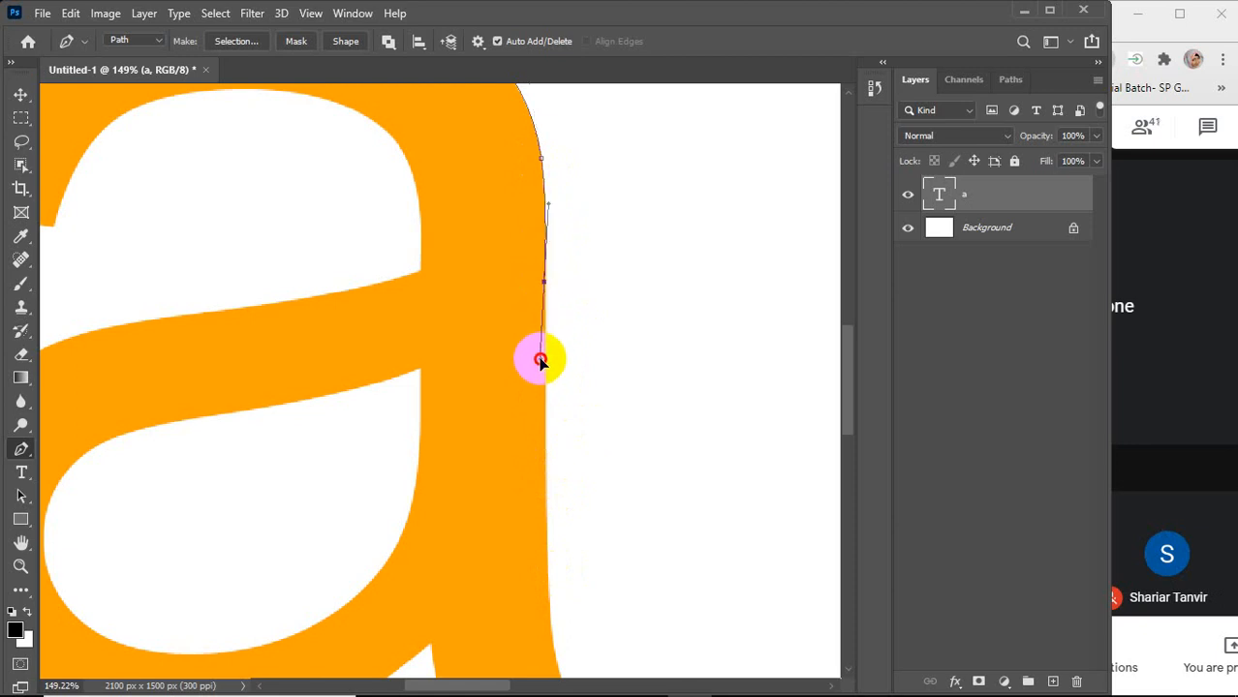
pyautogui.scroll(2, 550, 310)
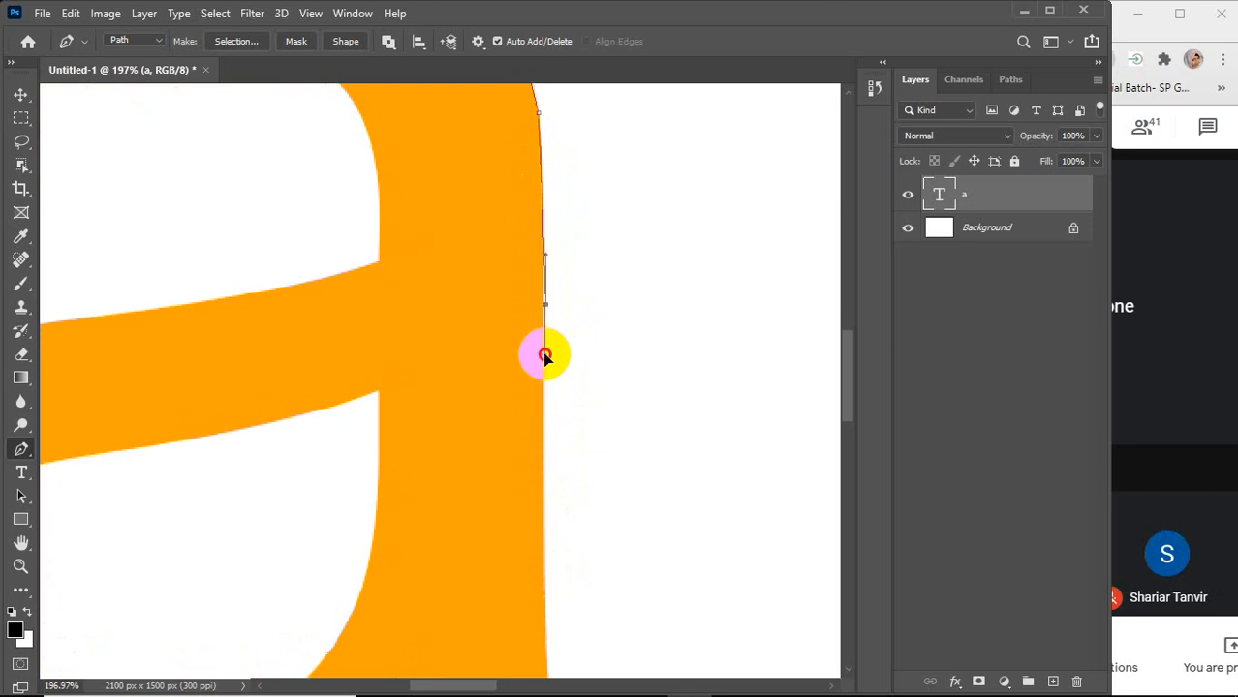
pyautogui.moveTo(544, 356); pyautogui.dragTo(540, 438)
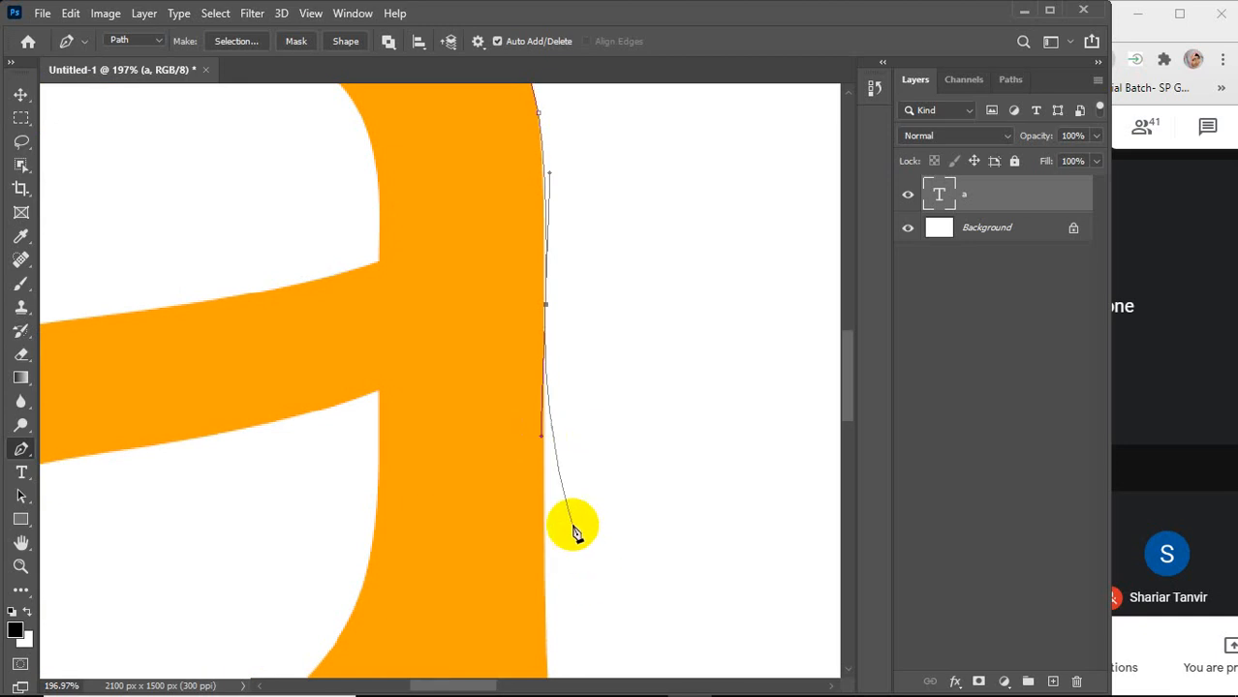
# Add a curved anchor point on the stem's outer edge where the foot starts to flare outward
pyautogui.scroll(-4, 572, 526)
pyautogui.scroll(-5, 574, 526)
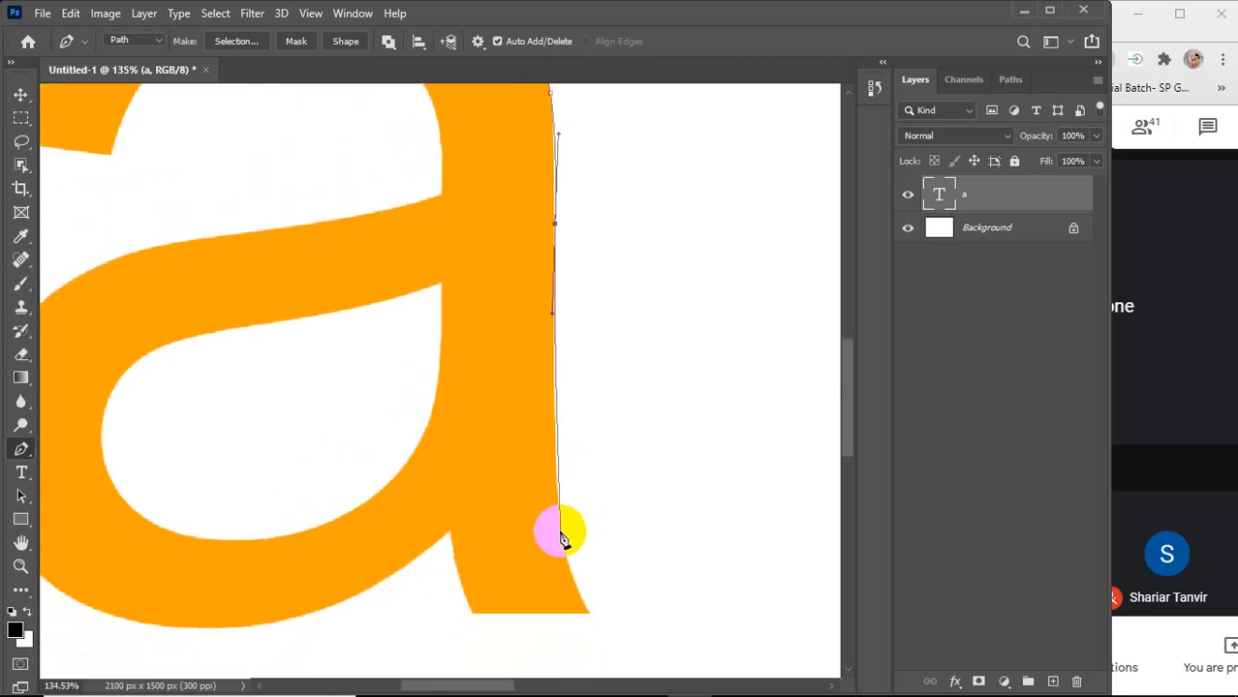
pyautogui.moveTo(560, 532); pyautogui.dragTo(561, 545)
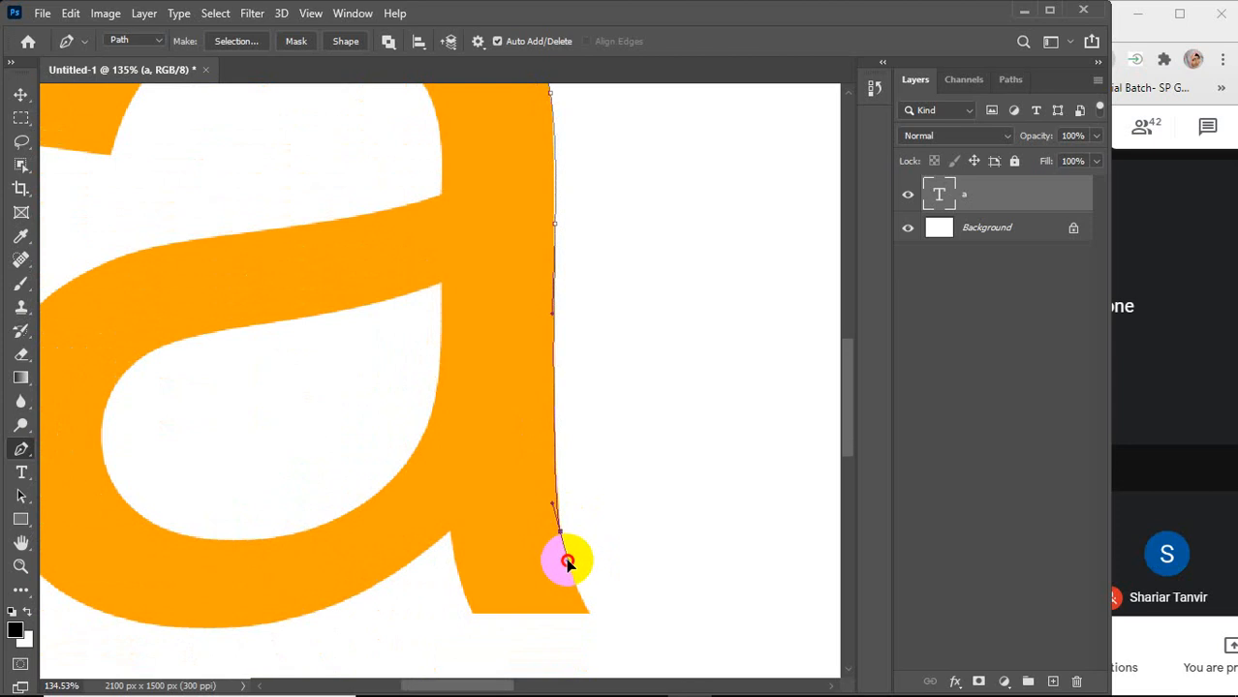
pyautogui.moveTo(567, 563); pyautogui.dragTo(567, 563)
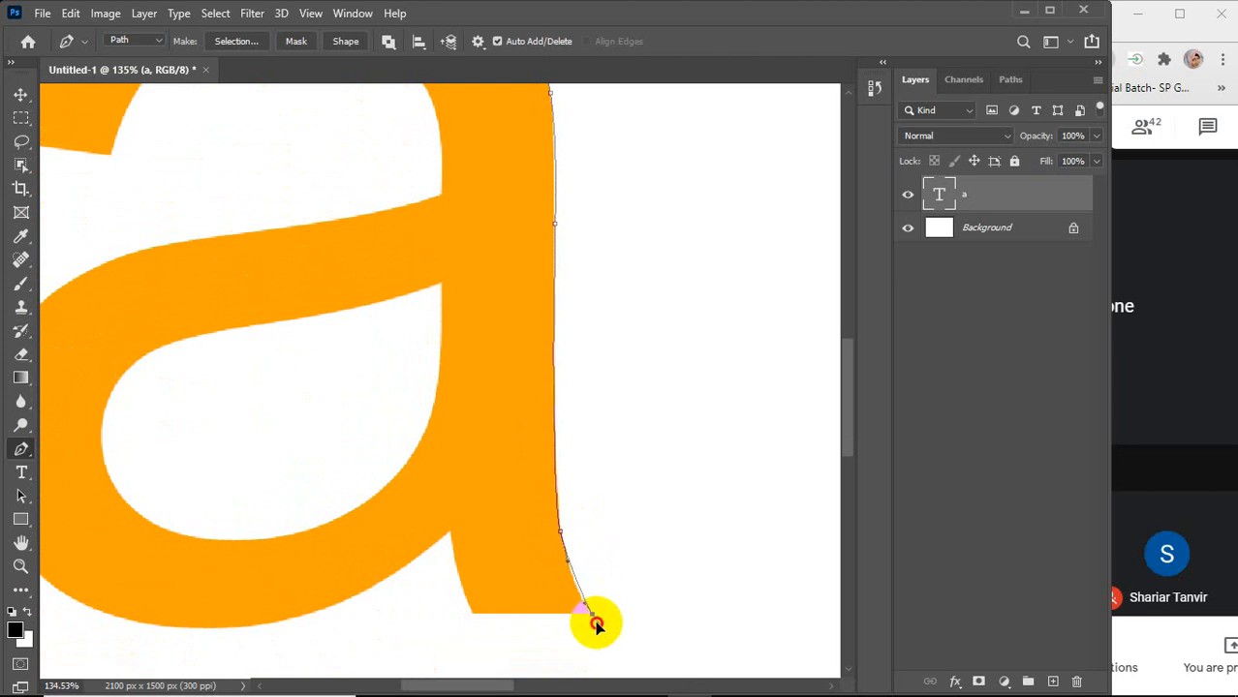
# Place an anchor without a forward handle at the foot's outer tip and trace the flat base straight to its inner corner
pyautogui.moveTo(597, 626); pyautogui.dragTo(608, 630)
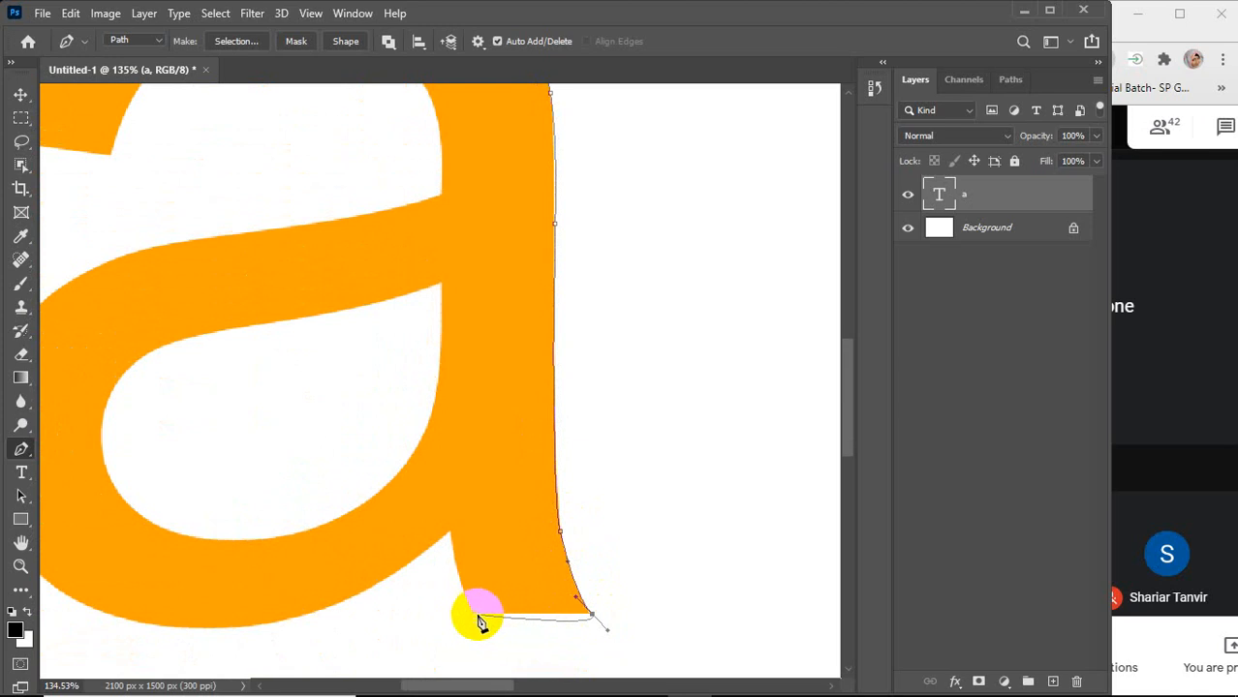
pyautogui.click(592, 614)
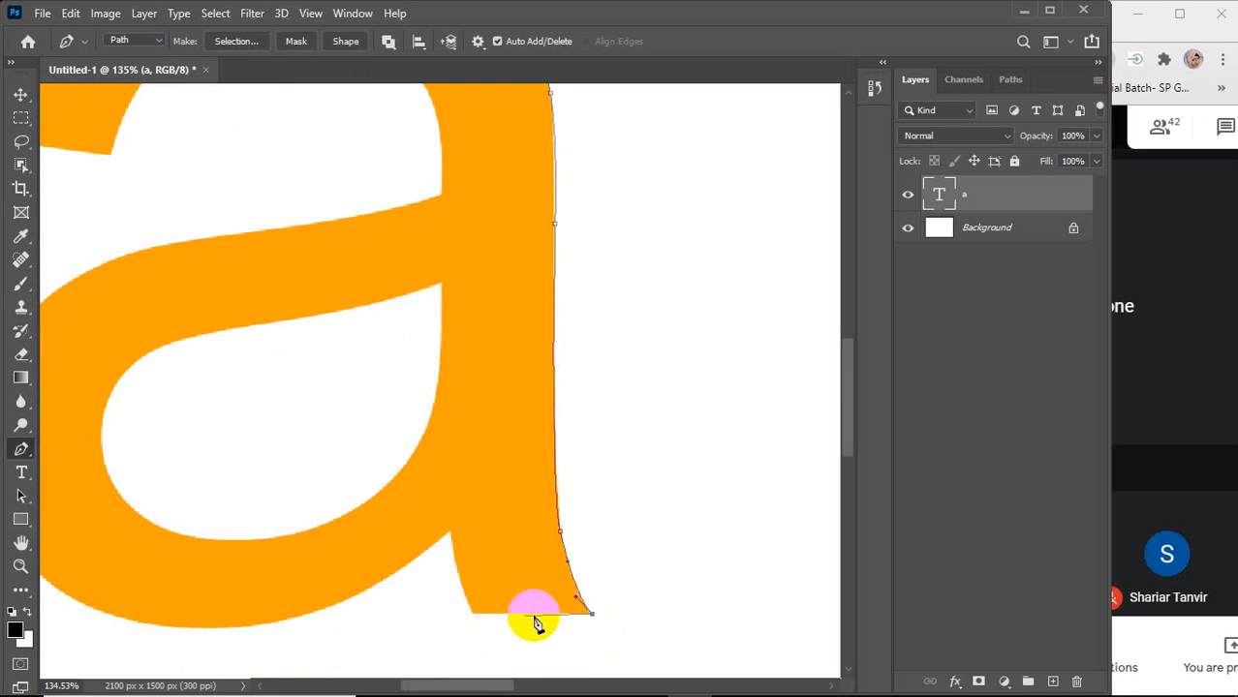
pyautogui.click(475, 614)
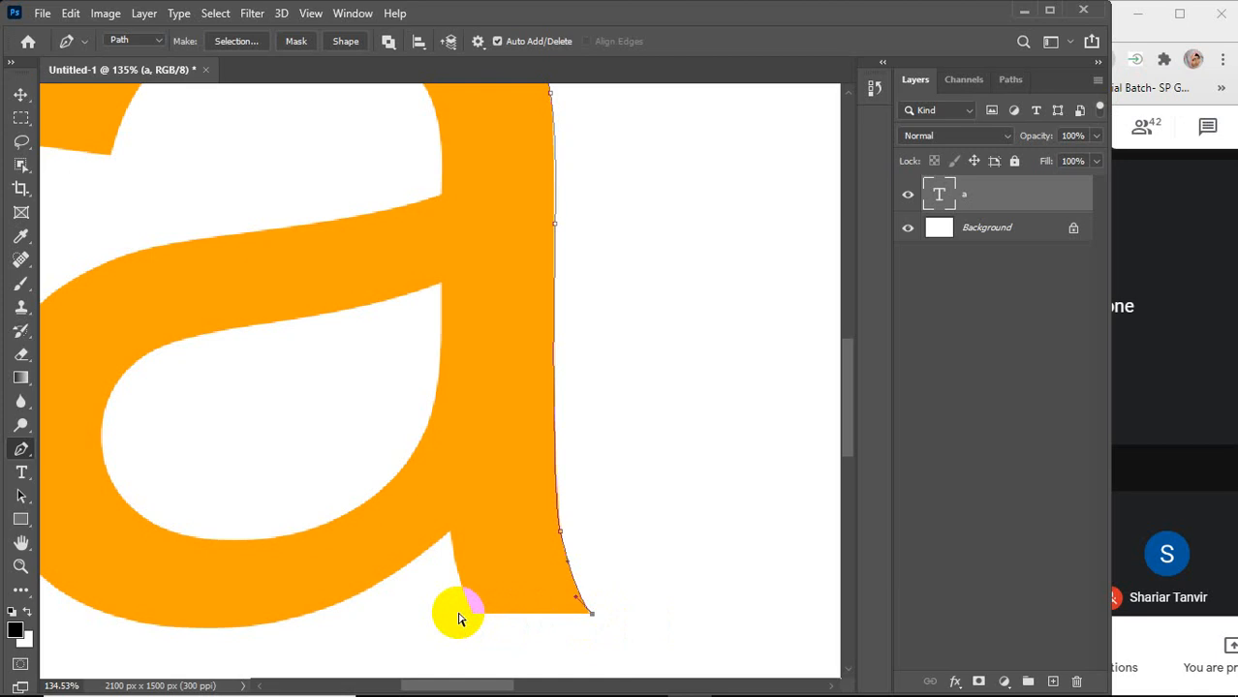
pyautogui.scroll(5, 460, 620)
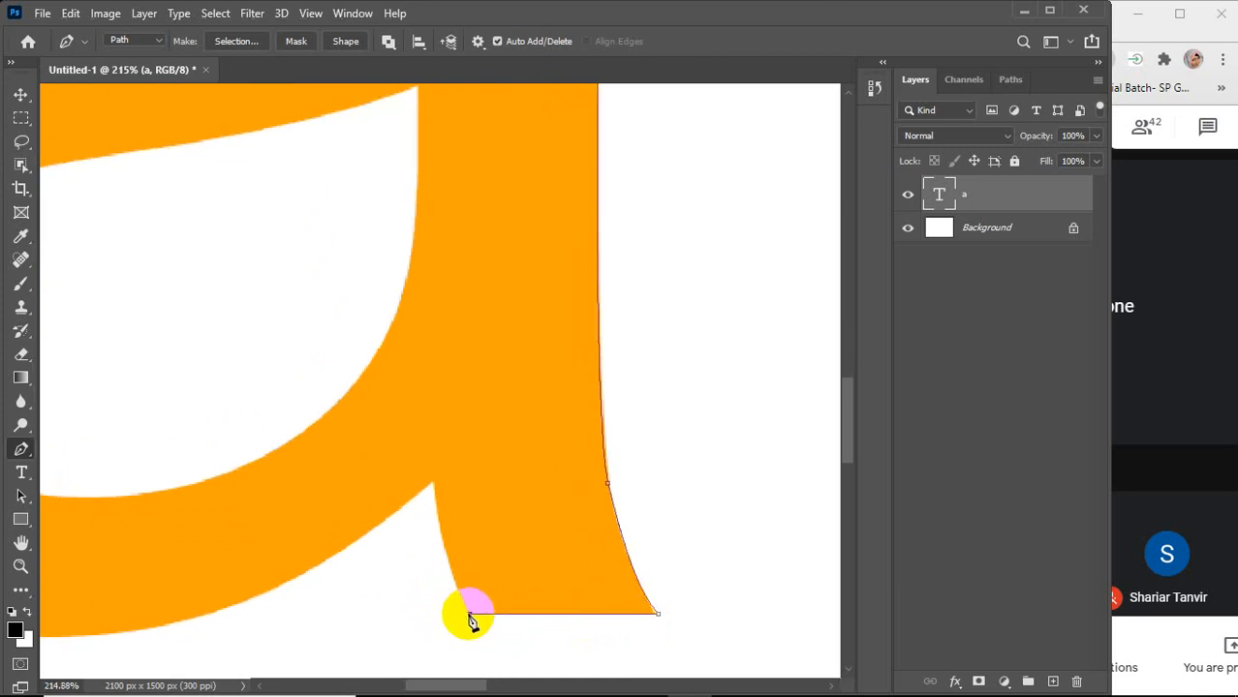
# Add a curved anchor point in the notch where the bowl meets the stem and remove its forward direction handle
pyautogui.click(435, 486)
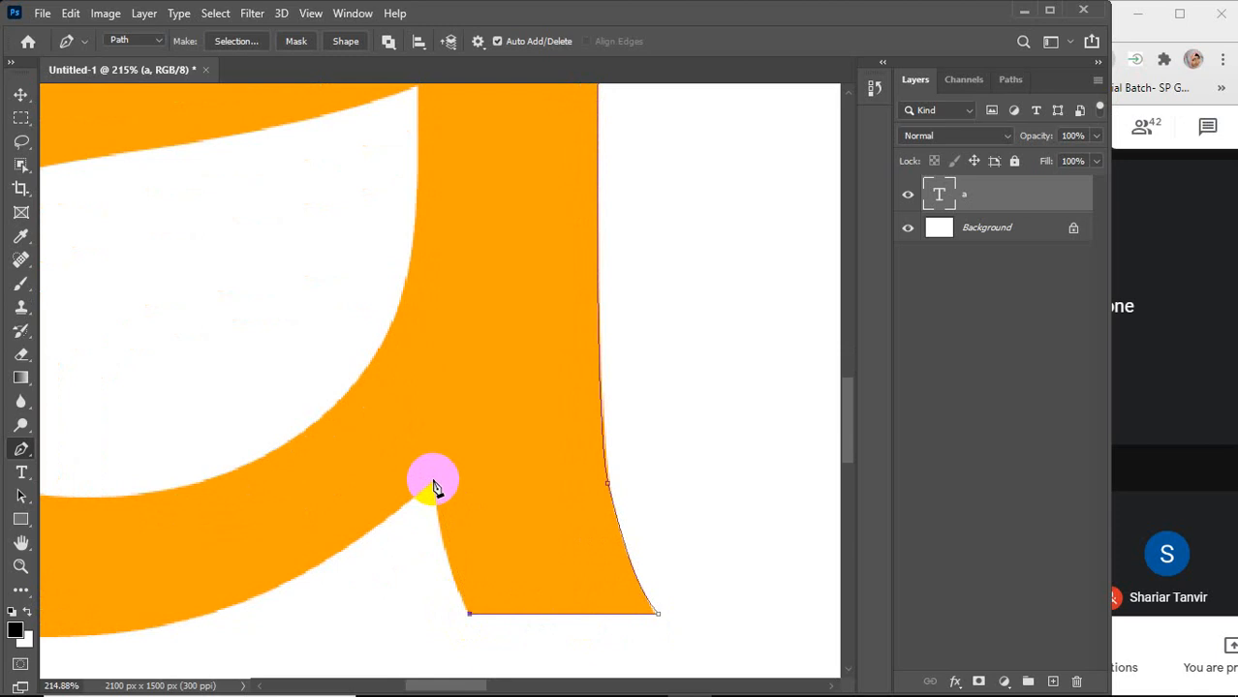
pyautogui.moveTo(433, 484); pyautogui.dragTo(430, 398)
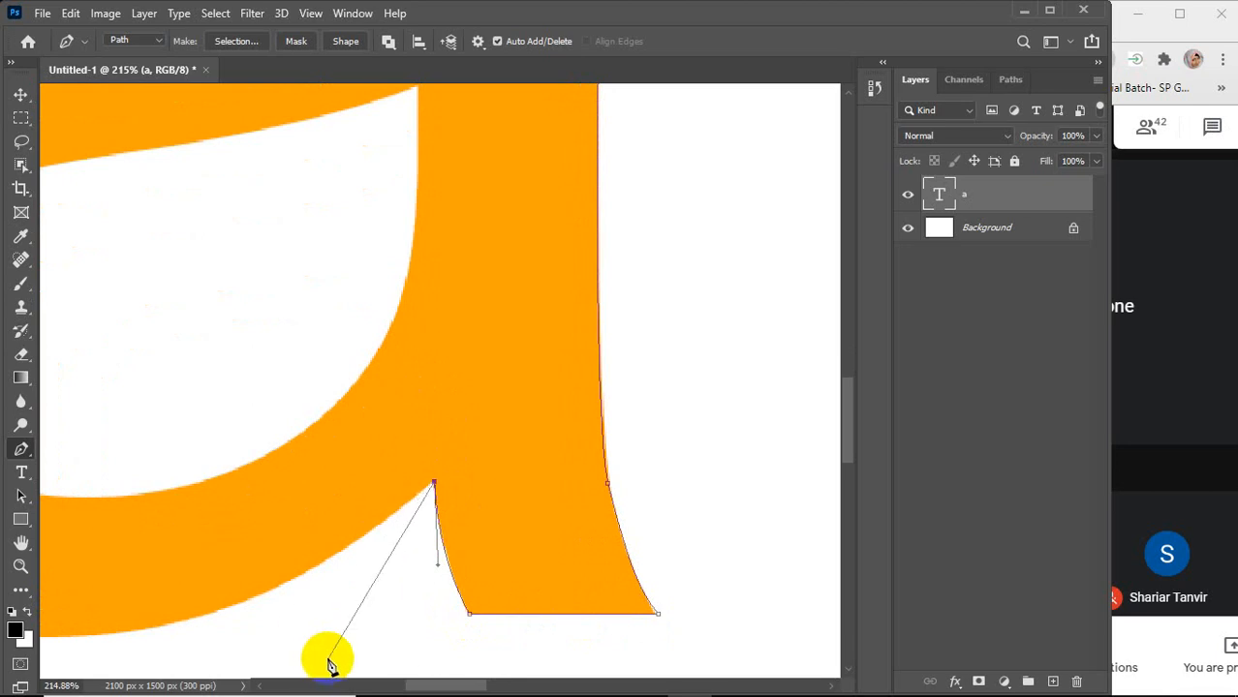
pyautogui.click(260, 687)
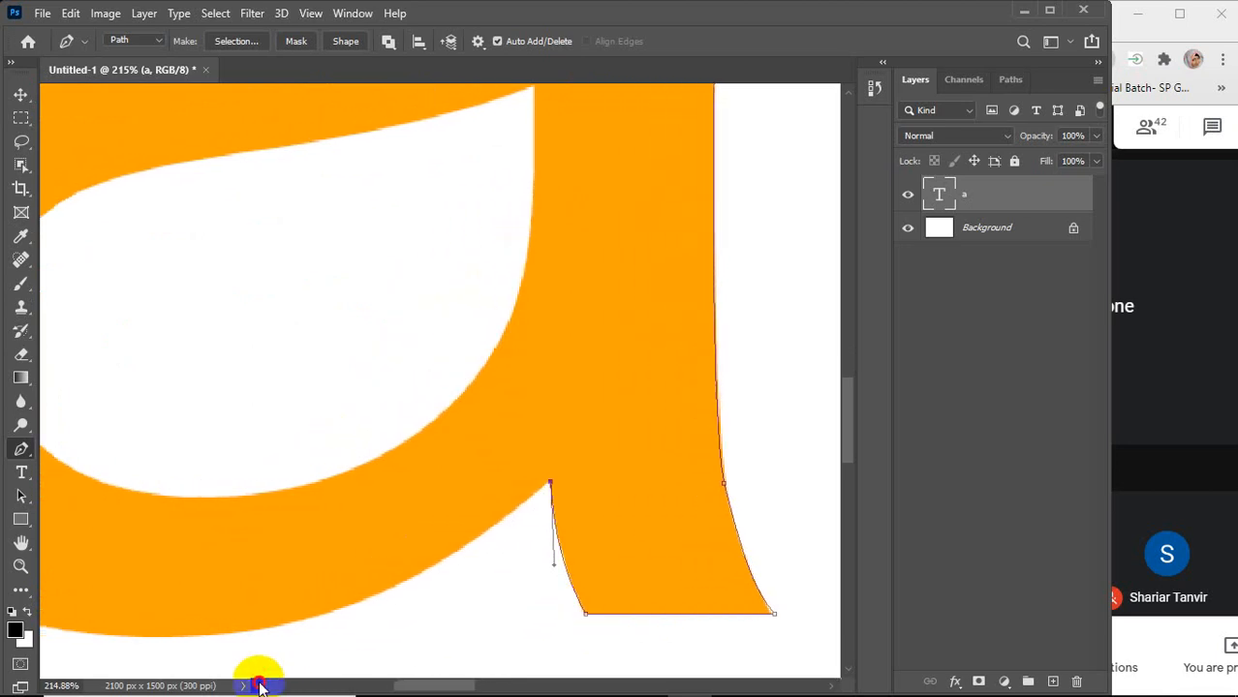
pyautogui.scroll(-3, 359, 503)
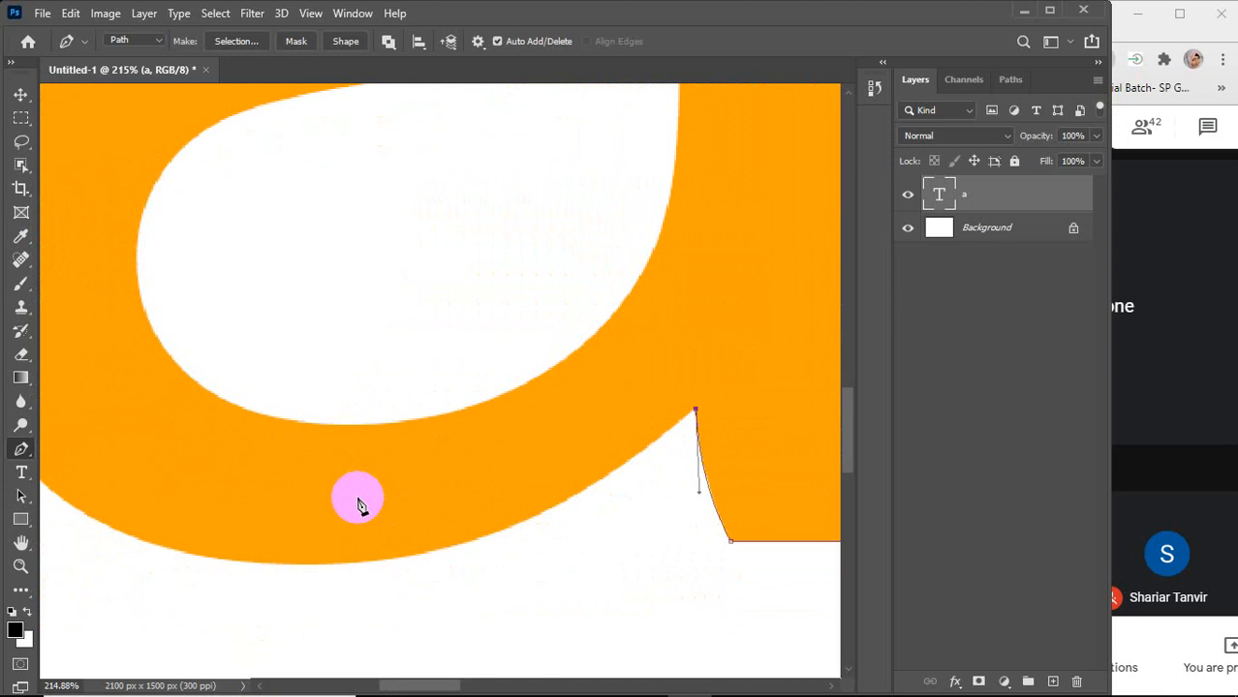
pyautogui.click(694, 412)
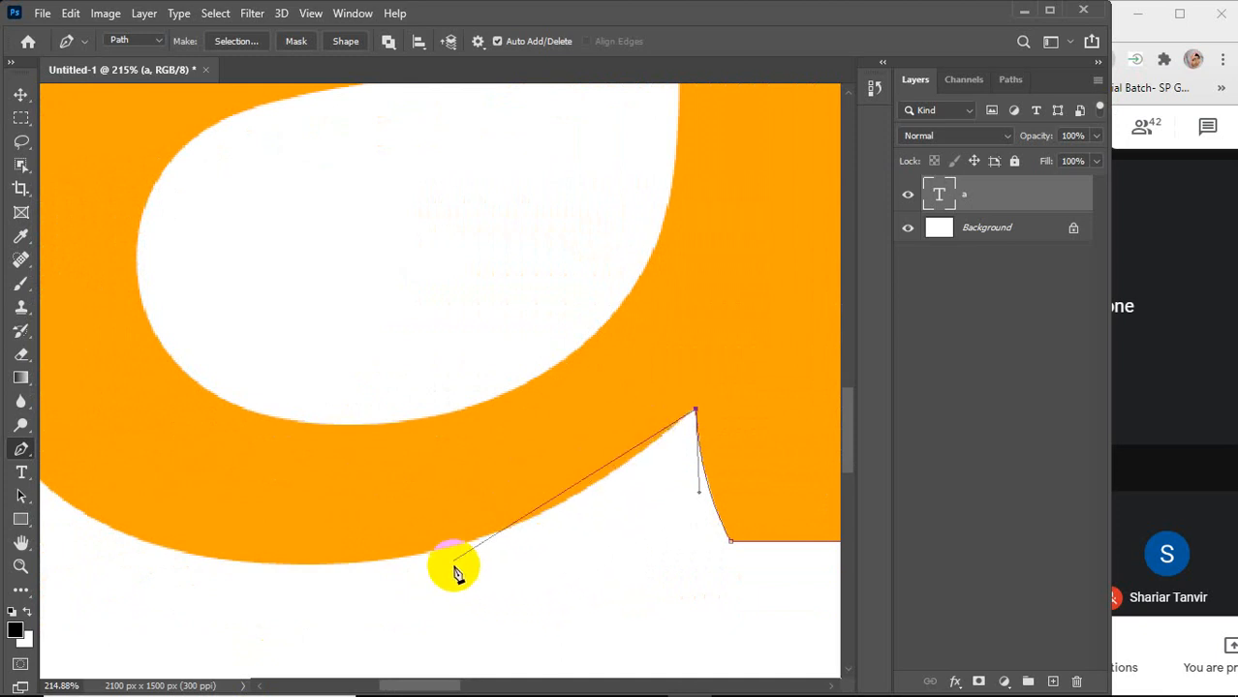
# Extend the path from the notch with a curved anchor point on the underside of the bowl, following its outer edge
pyautogui.click(415, 566)
pyautogui.moveTo(414, 566)
pyautogui.mouseDown()
pyautogui.moveTo(233, 572)
pyautogui.moveTo(243, 583)
pyautogui.moveTo(257, 579)
pyautogui.moveTo(227, 572)
pyautogui.moveTo(252, 580)
pyautogui.mouseUp()
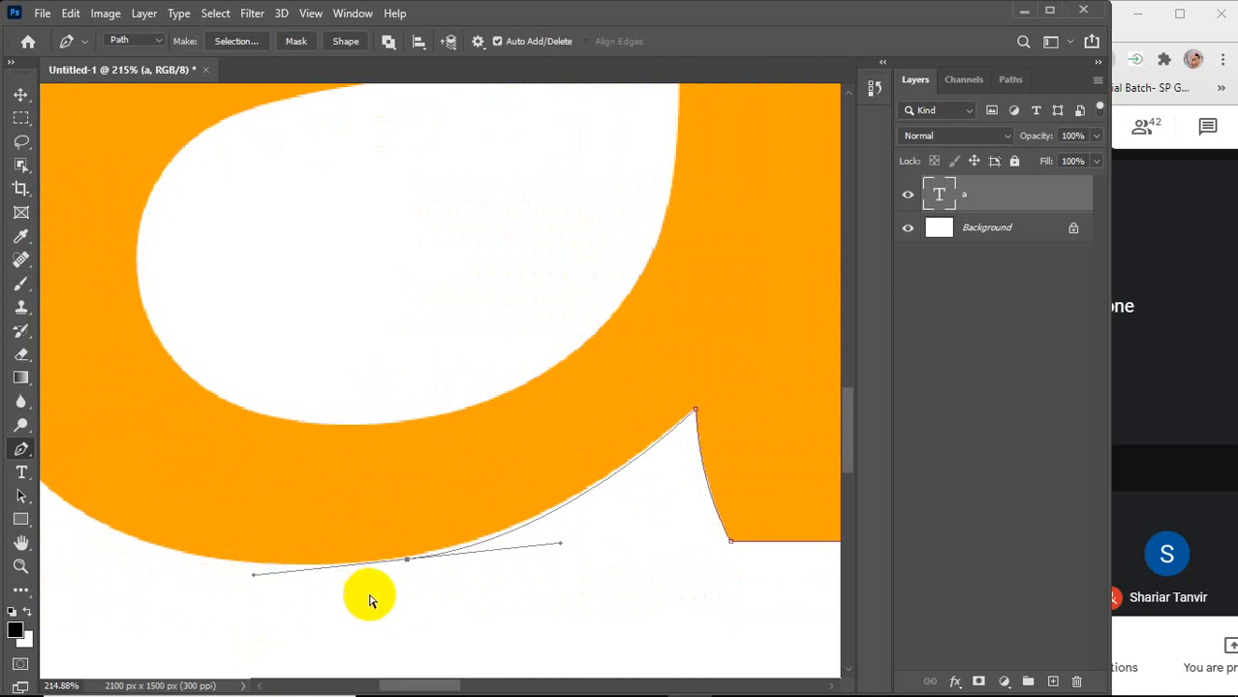
pyautogui.hotkey('ctrl', 'z')
pyautogui.moveTo(391, 560); pyautogui.dragTo(208, 579)
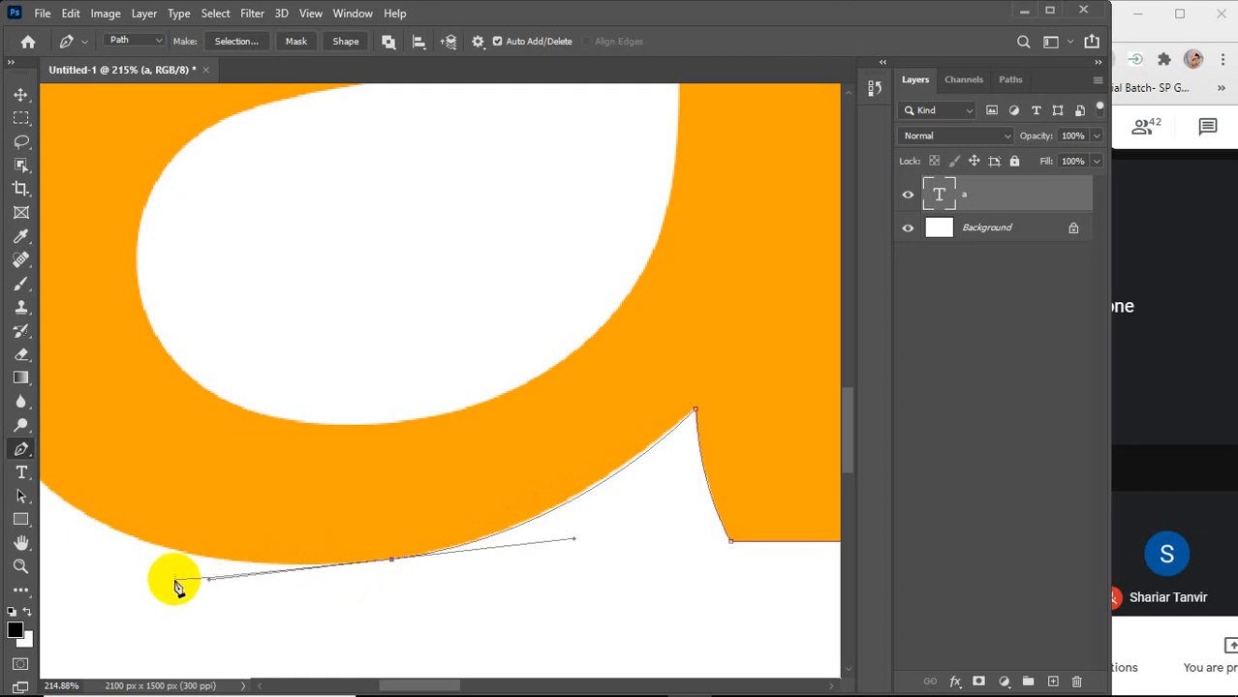
# Add a curved anchor point on the bowl's lower-left outer edge and remove its forward direction handle
pyautogui.click(252, 687)
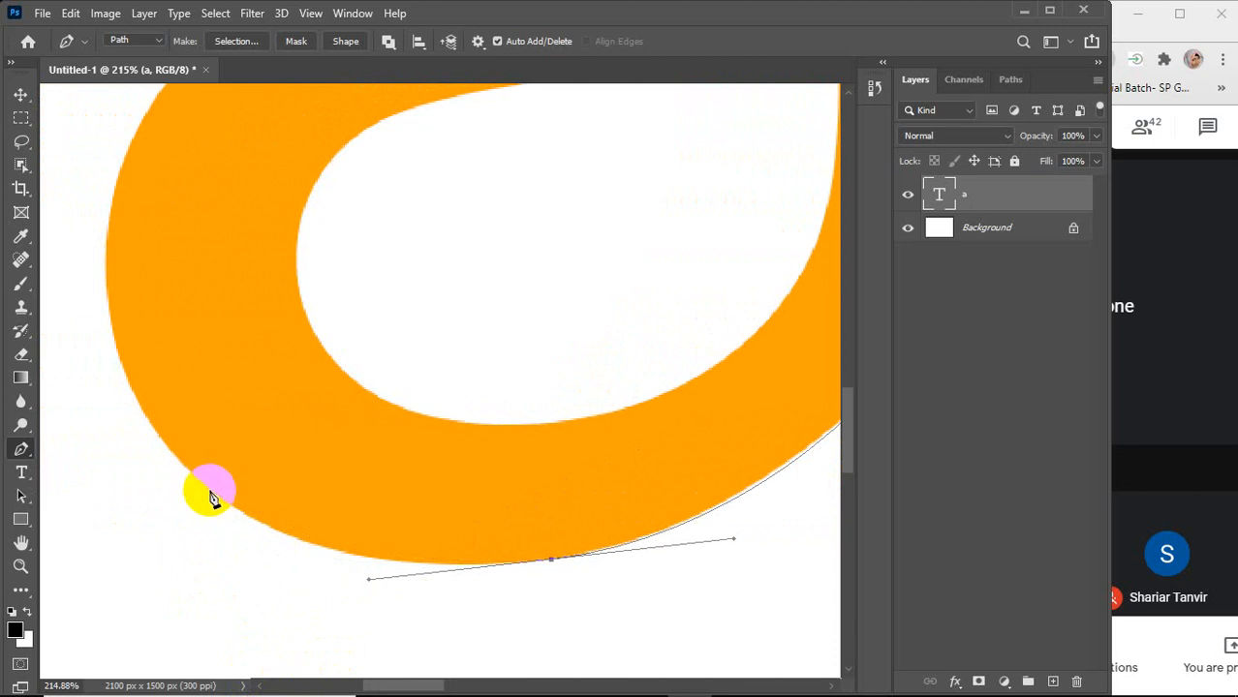
pyautogui.moveTo(210, 492); pyautogui.dragTo(146, 442)
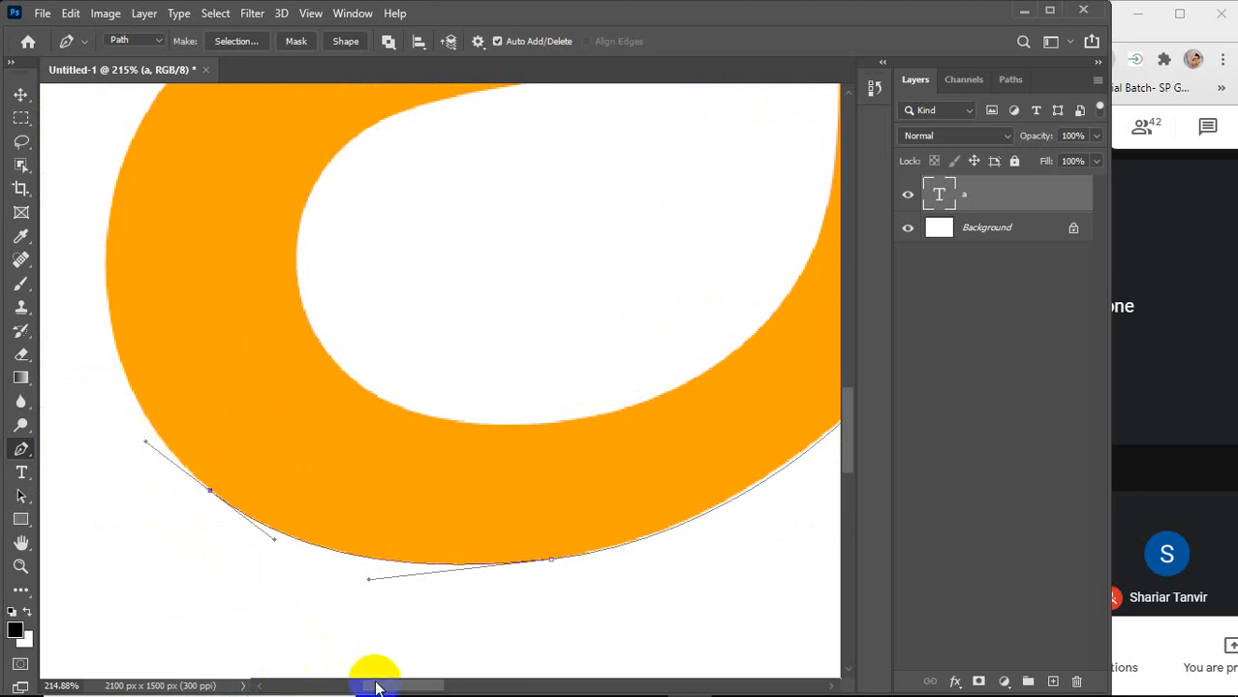
pyautogui.moveTo(376, 687); pyautogui.dragTo(354, 686)
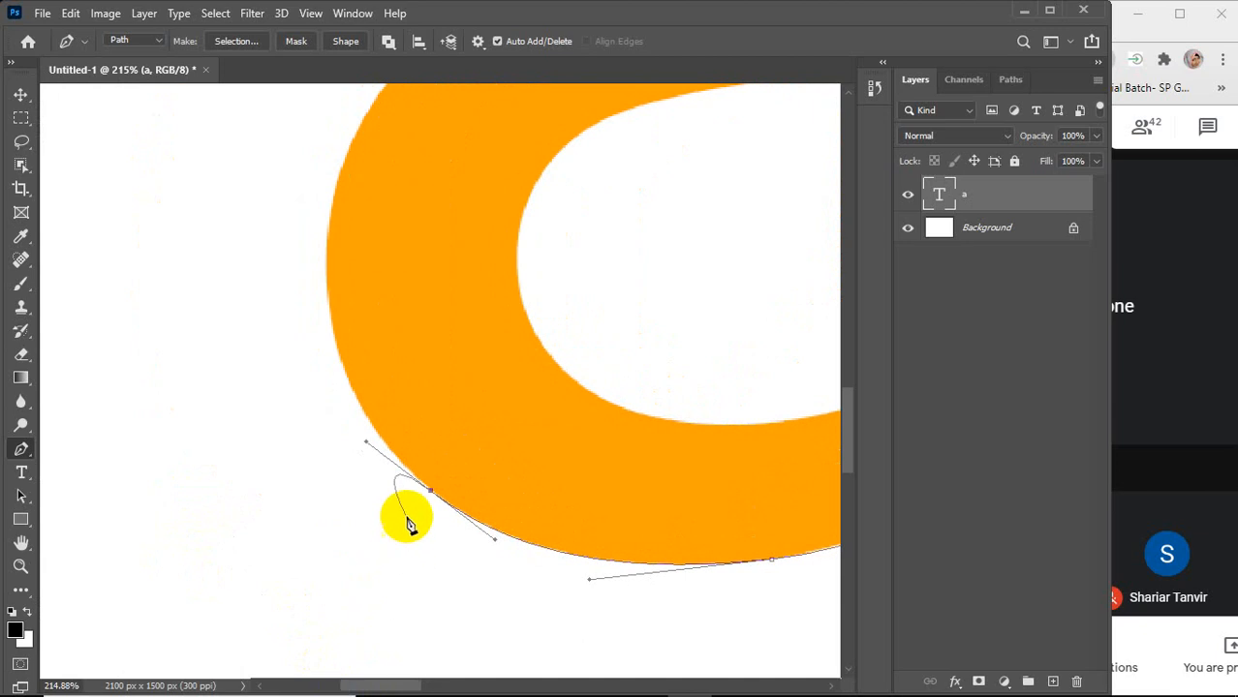
pyautogui.scroll(6, 417, 484)
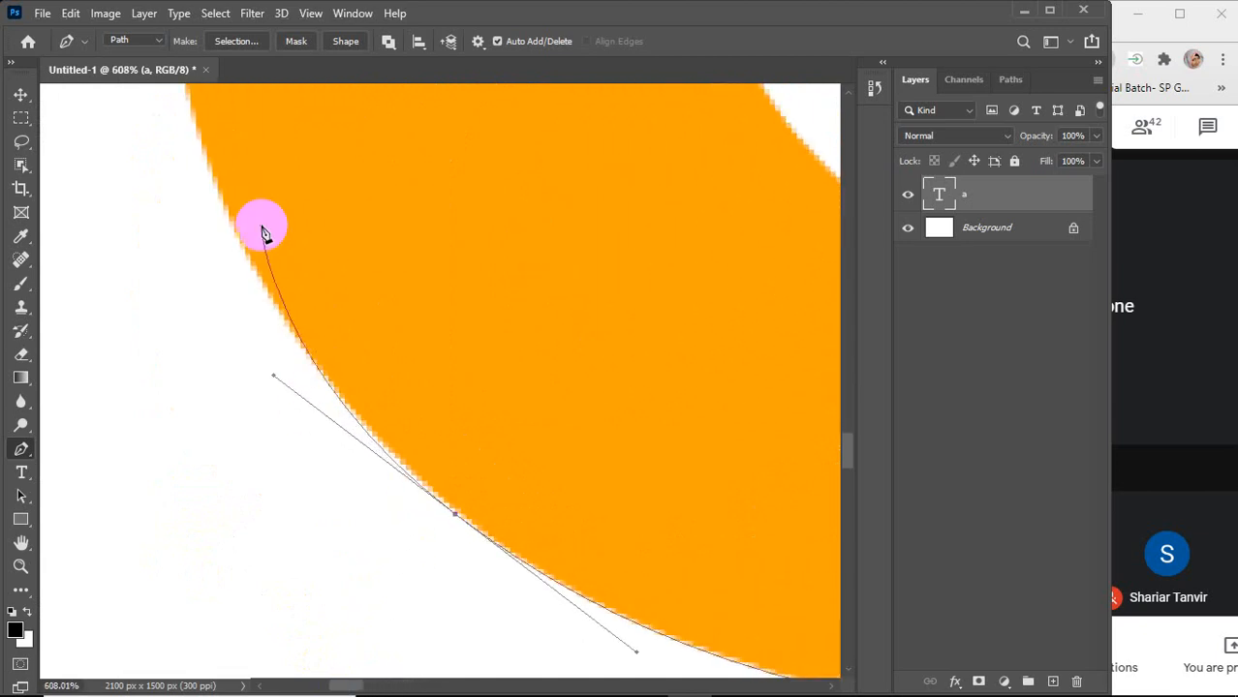
pyautogui.click(460, 525)
pyautogui.keyDown('alt'); pyautogui.click(456, 516); pyautogui.keyUp('alt')
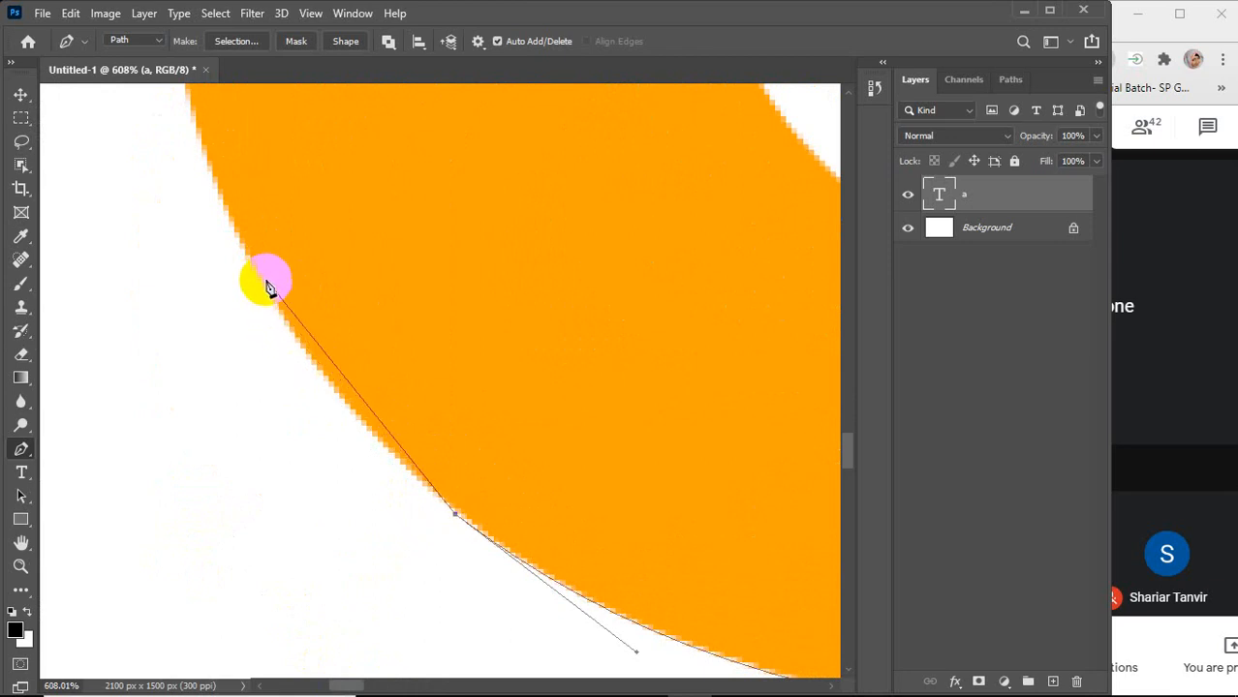
# Try adding a curved anchor point slightly farther up the bowl's left outer edge, and undo it
pyautogui.moveTo(260, 278); pyautogui.dragTo(189, 143)
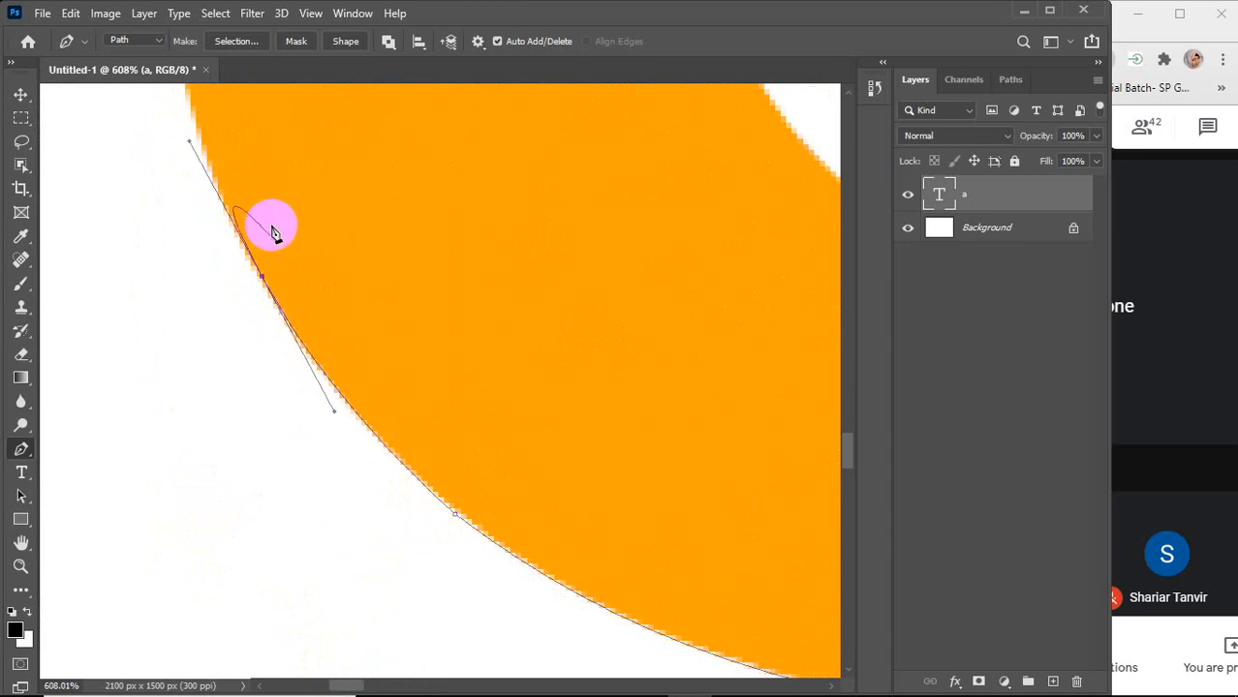
pyautogui.hotkey('ctrl', 'z')
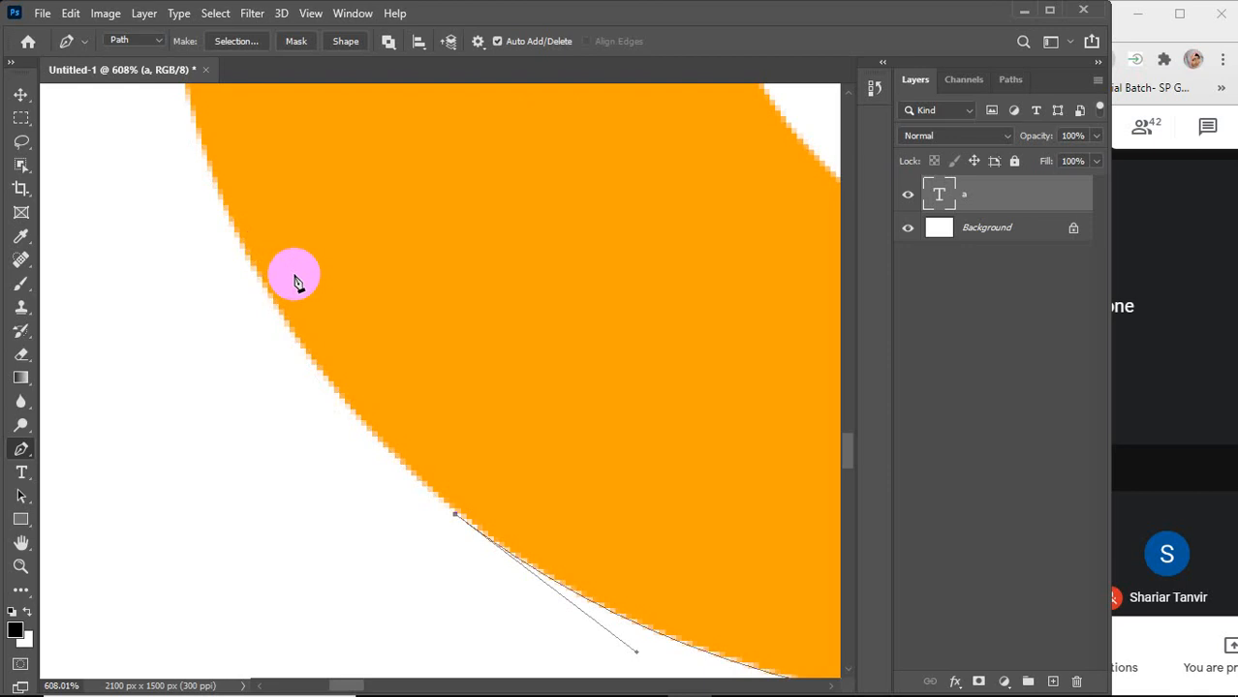
# Add a curved anchor point farther up the bowl's lower-left outer edge, fit its handles to the curve, and remove its forward direction handle
pyautogui.scroll(3, 281, 310)
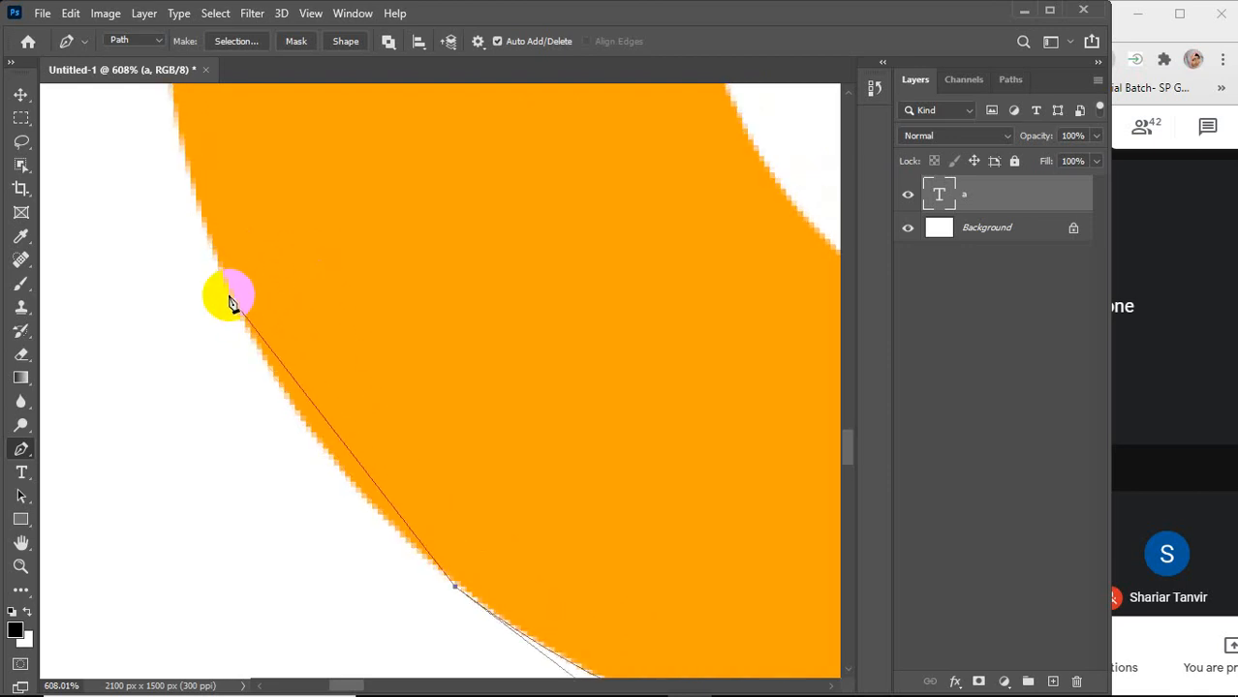
pyautogui.moveTo(227, 294); pyautogui.dragTo(150, 134)
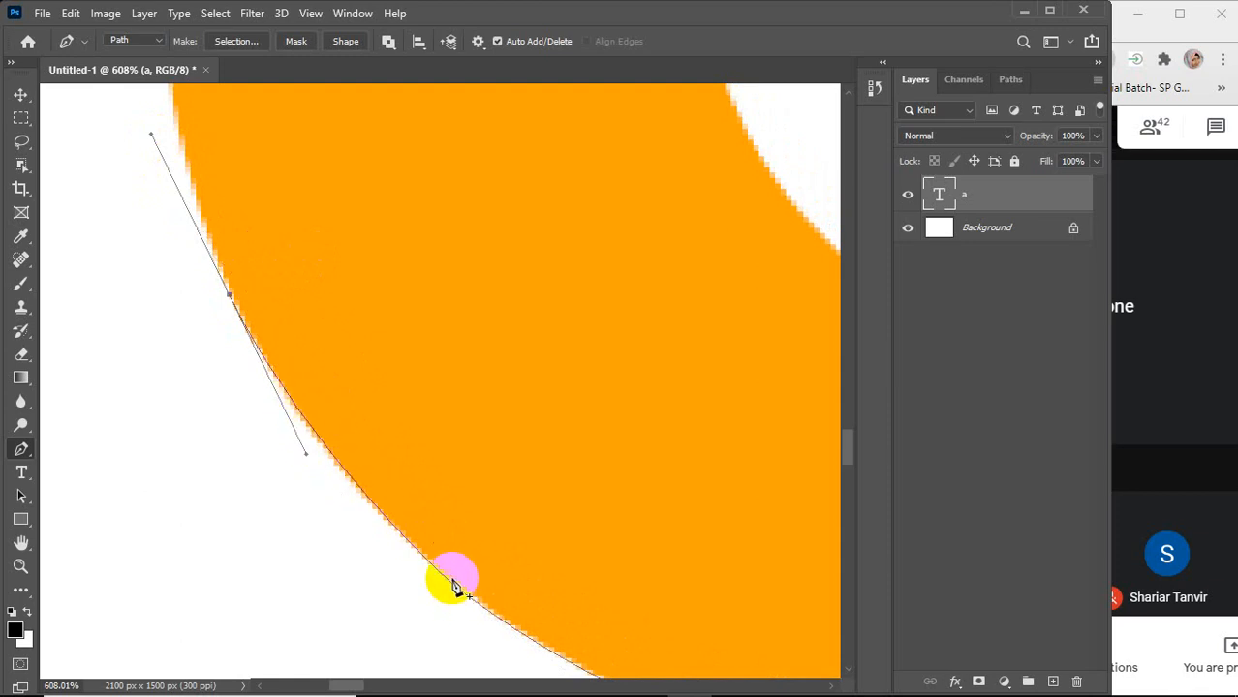
pyautogui.hotkey('ctrl', 'z')
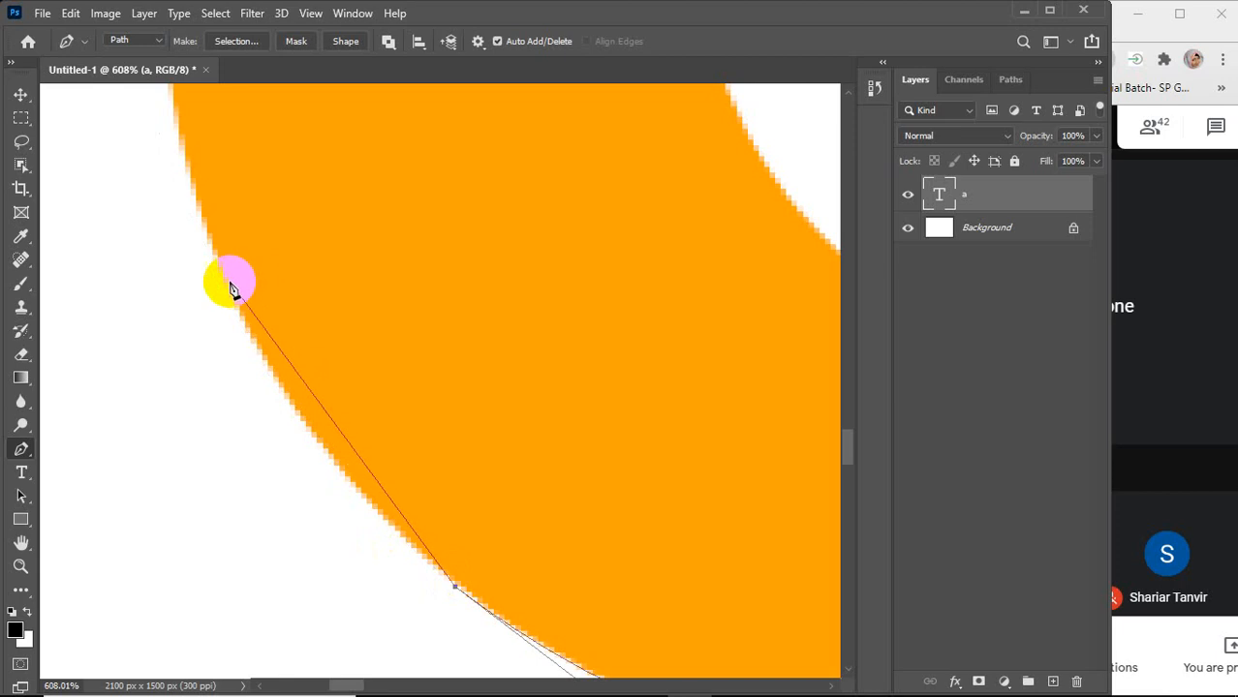
pyautogui.moveTo(224, 283); pyautogui.dragTo(166, 150)
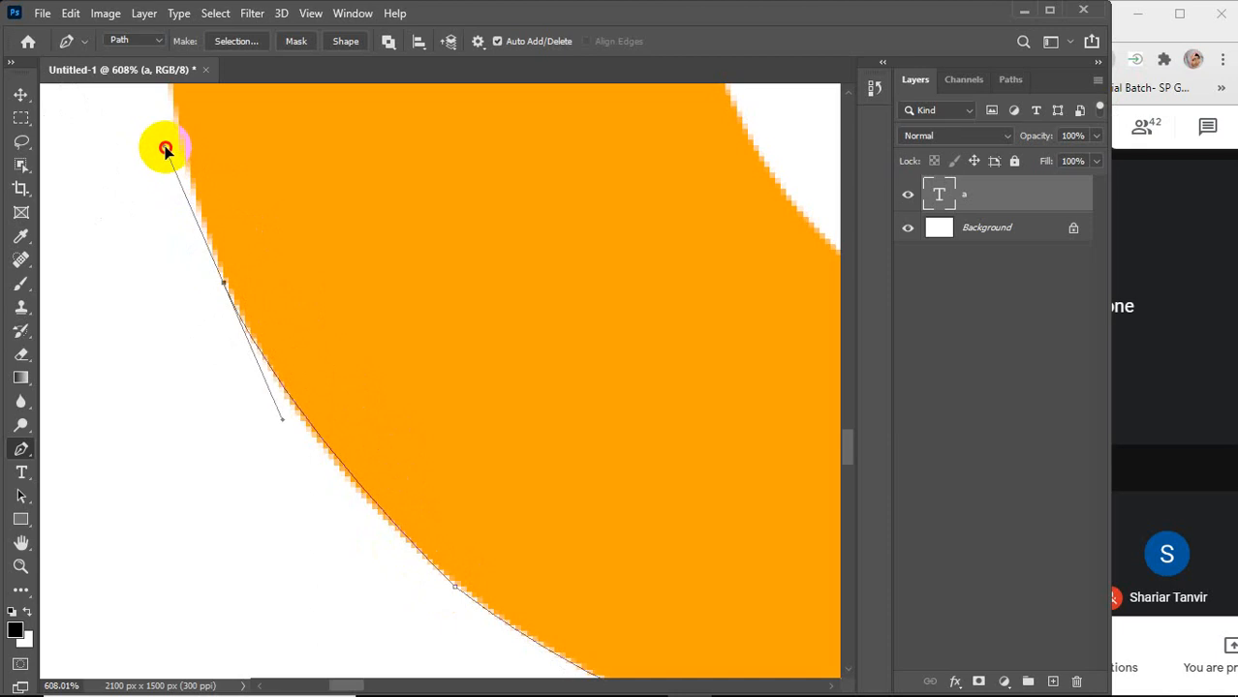
pyautogui.moveTo(150, 108); pyautogui.dragTo(141, 150)
pyautogui.scroll(-3, 155, 191)
pyautogui.moveTo(155, 191); pyautogui.dragTo(128, 144)
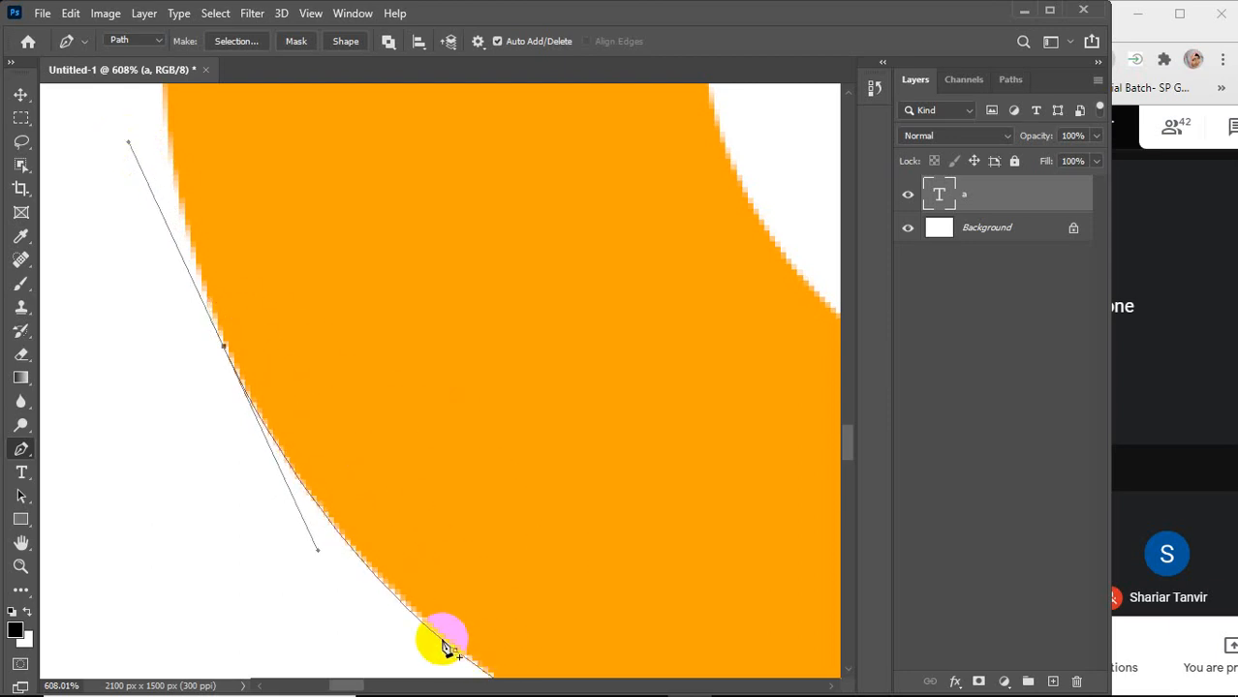
pyautogui.scroll(6, 365, 499)
pyautogui.scroll(12, 365, 499)
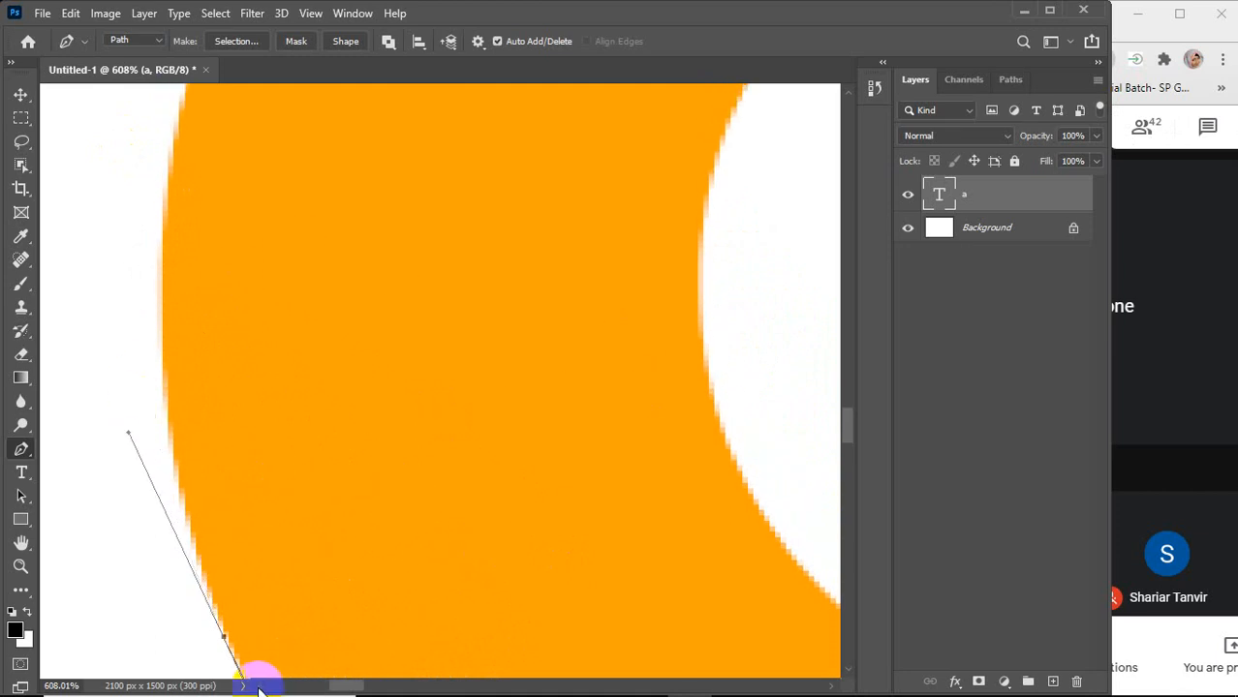
pyautogui.hscroll(-5, 256, 679)
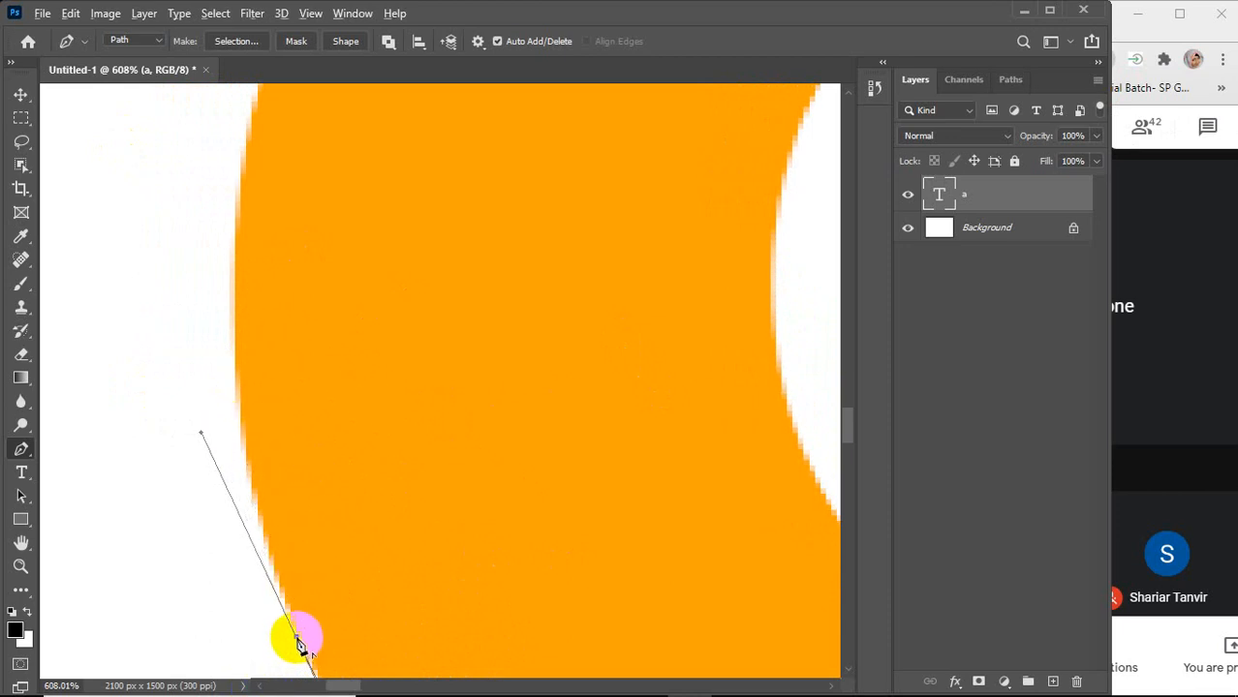
pyautogui.click(297, 640)
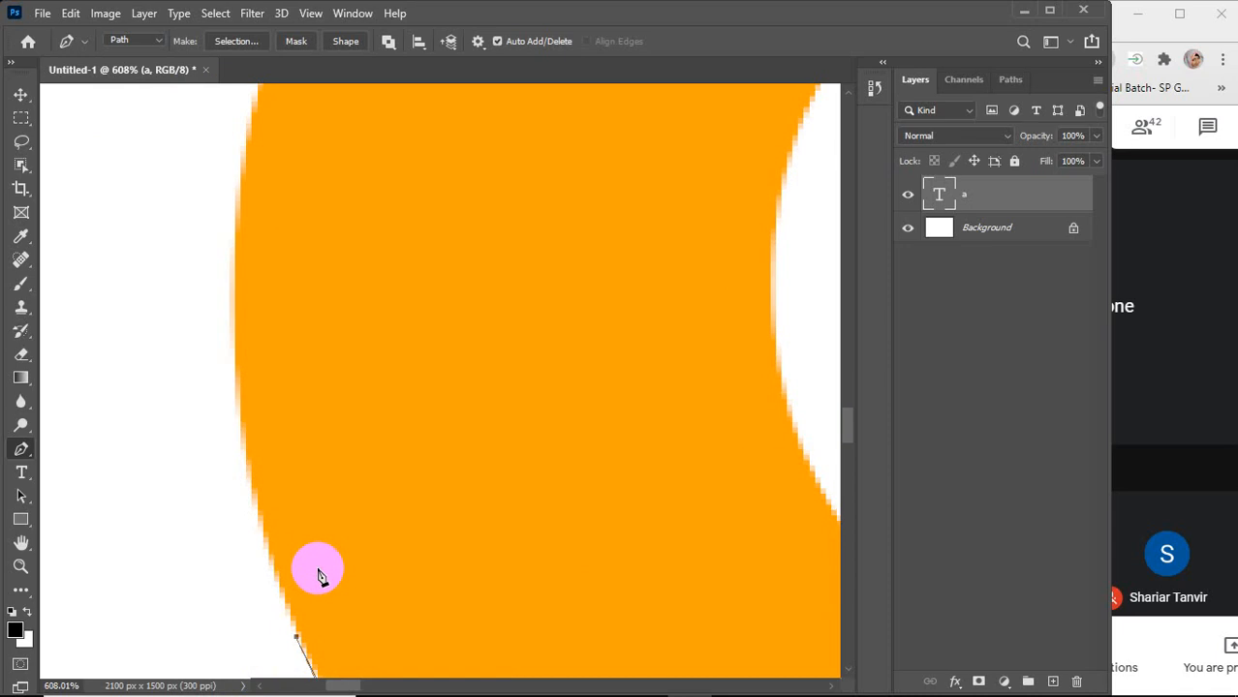
# Add a curved anchor point with vertical direction handles at the leftmost extreme of the bowl's outer edge
pyautogui.click(237, 312)
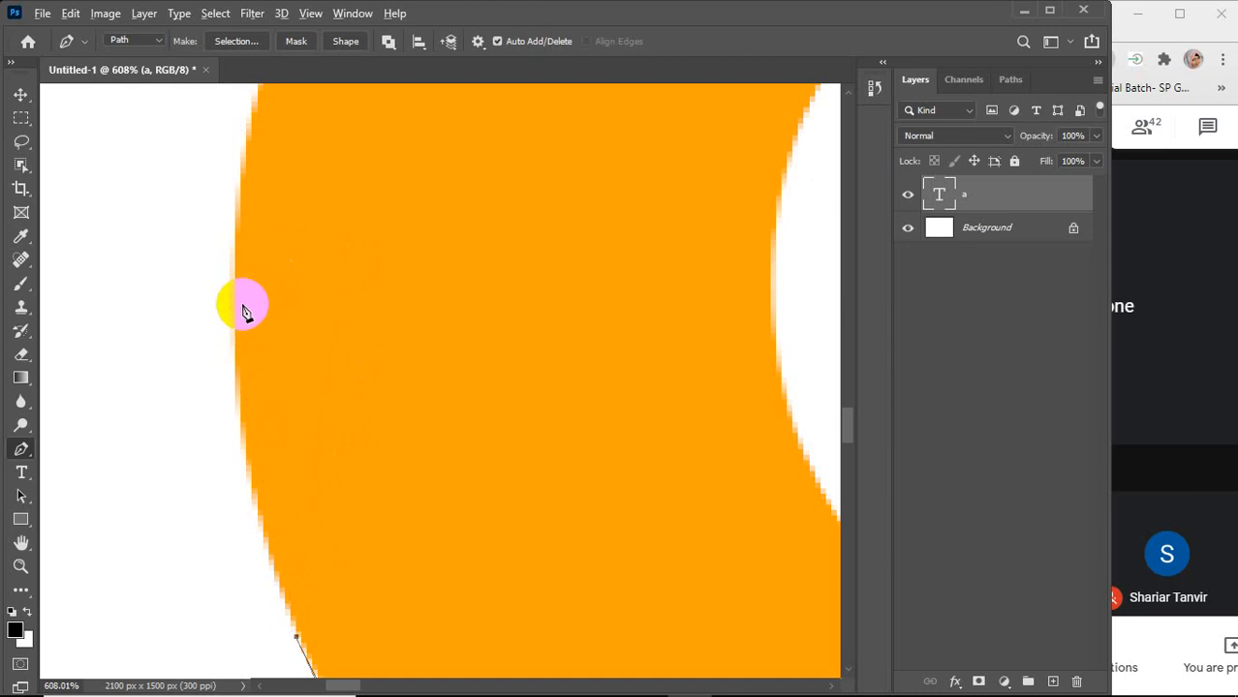
pyautogui.scroll(12, 244, 306)
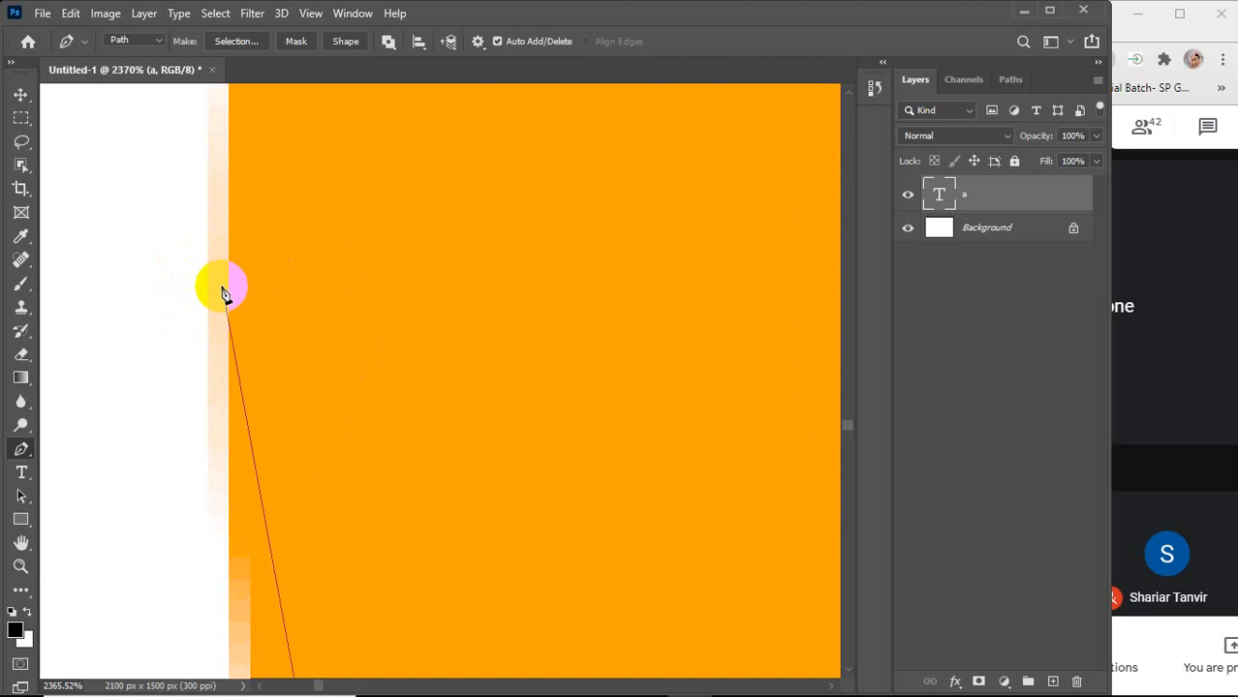
pyautogui.scroll(-9, 222, 292)
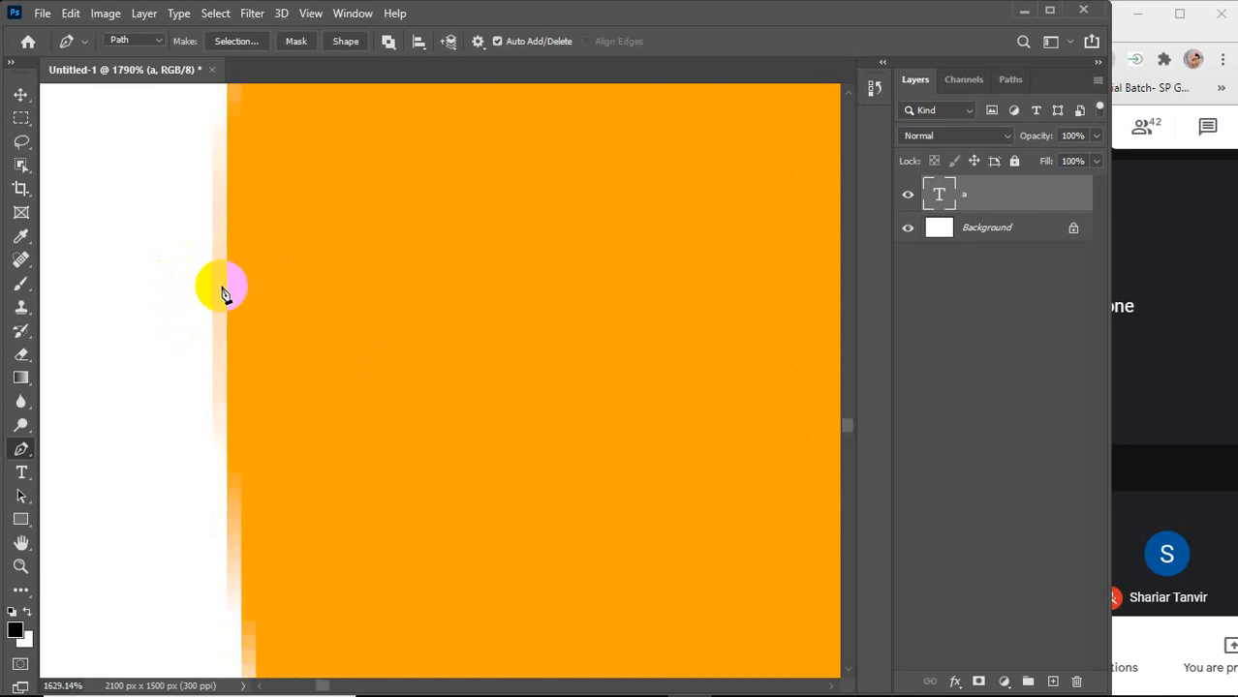
pyautogui.scroll(-3, 222, 293)
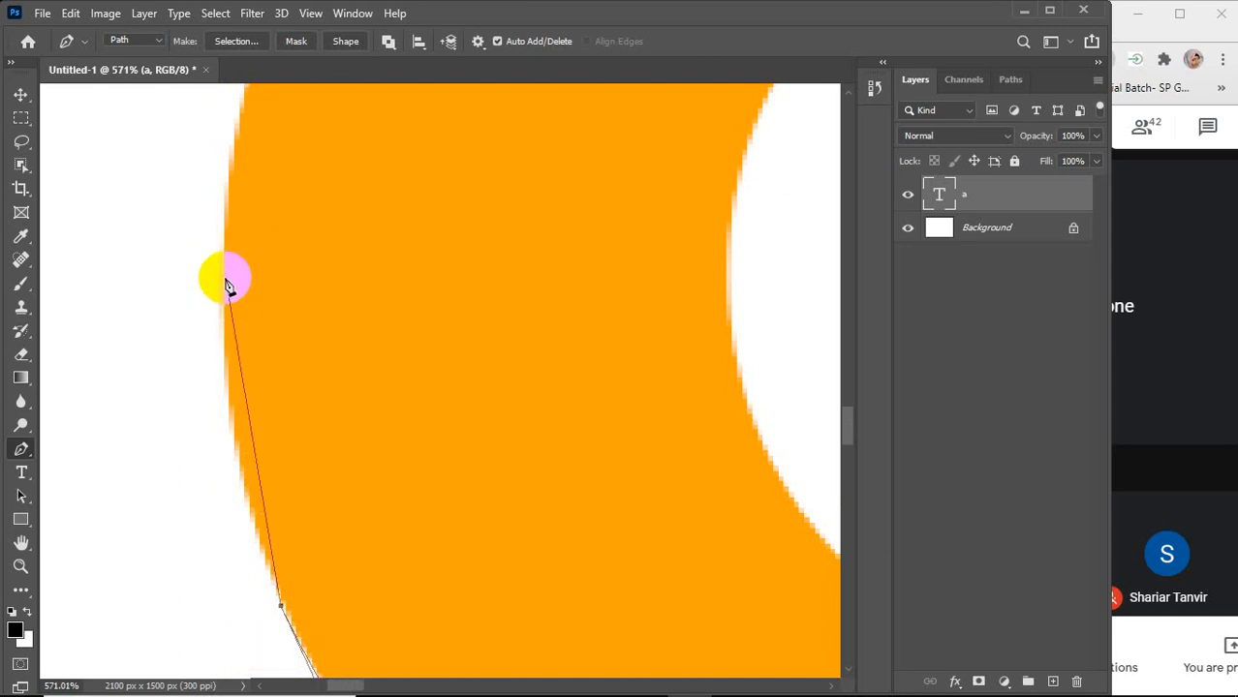
pyautogui.scroll(3, 229, 291)
pyautogui.scroll(4, 229, 287)
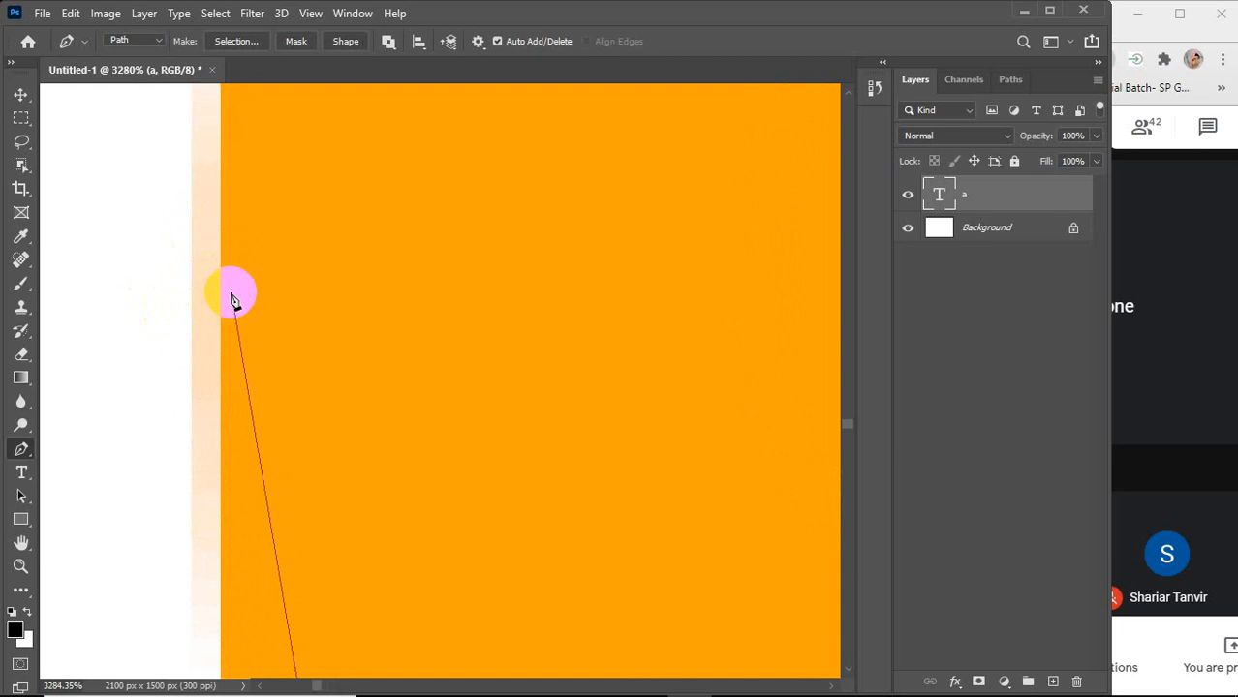
pyautogui.scroll(-8, 231, 301)
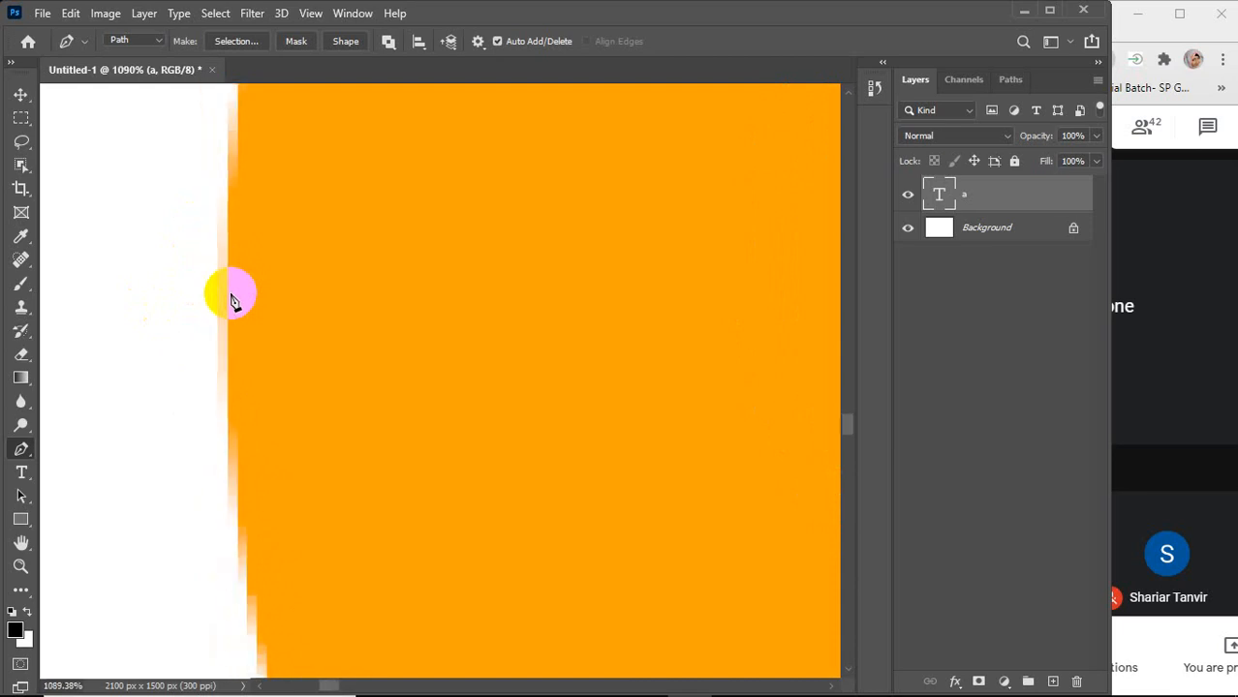
pyautogui.scroll(-1, 230, 300)
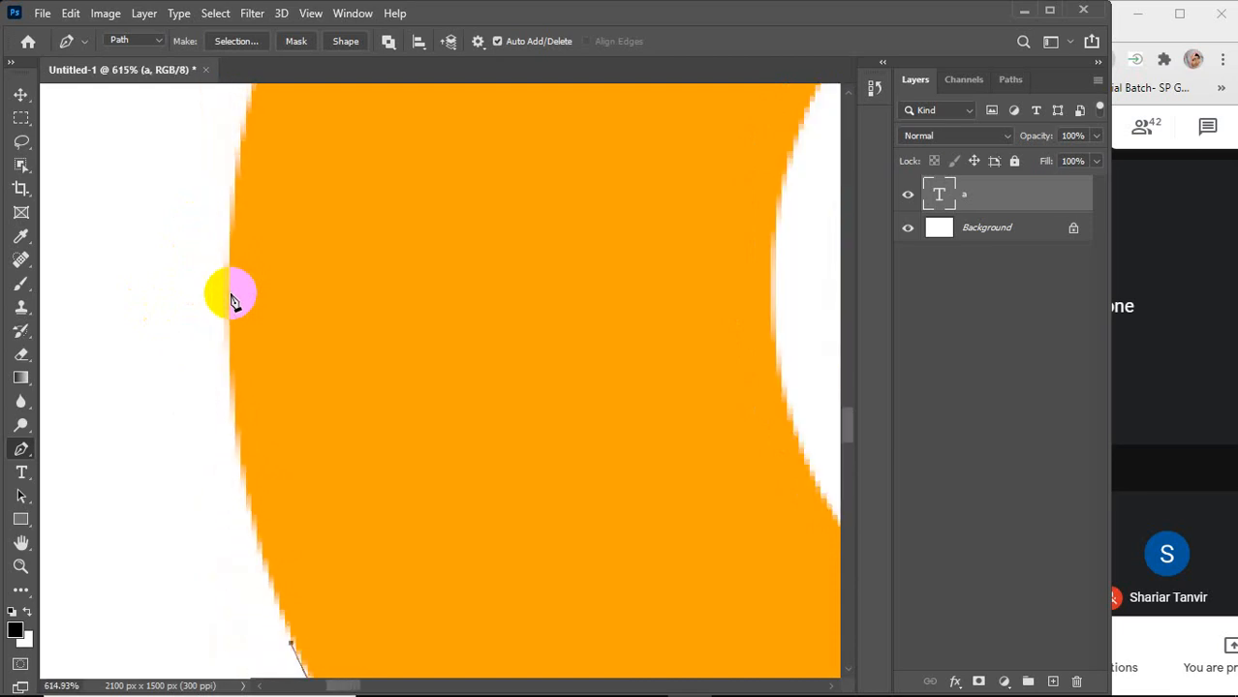
pyautogui.scroll(-1, 231, 301)
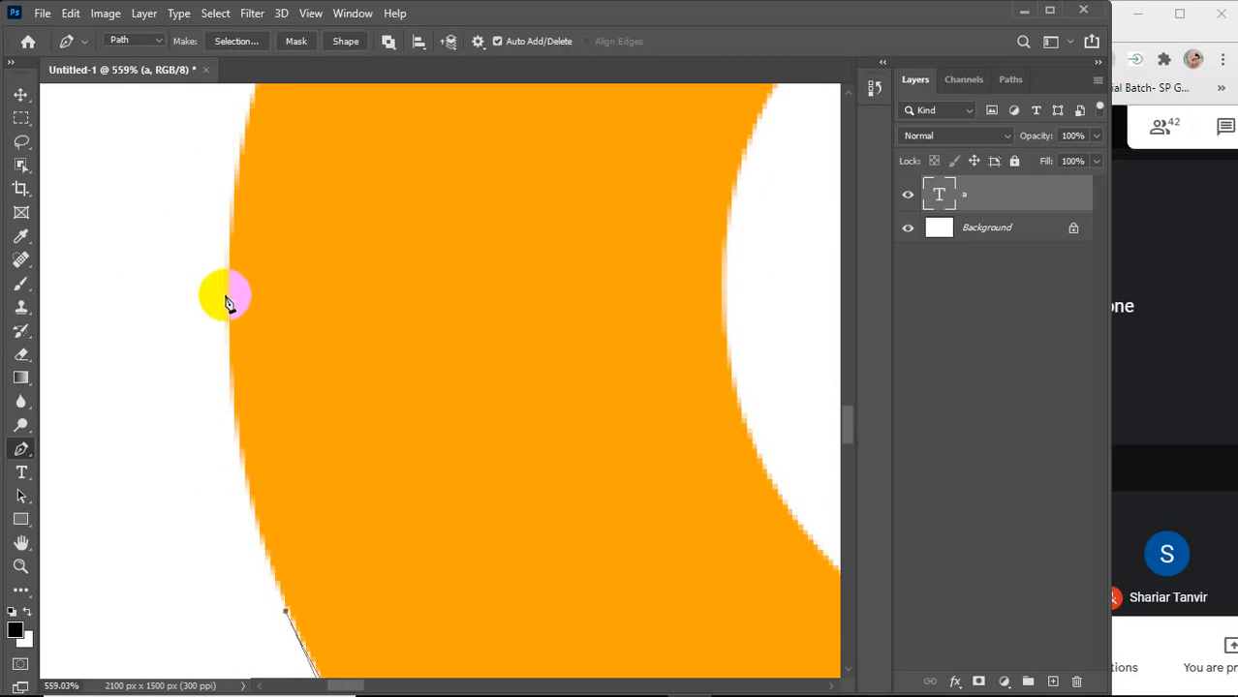
pyautogui.moveTo(225, 297); pyautogui.dragTo(223, 121)
# Add a curved anchor point on the bowl's upper-left shoulder and remove its forward direction handle
pyautogui.scroll(-5, 272, 236)
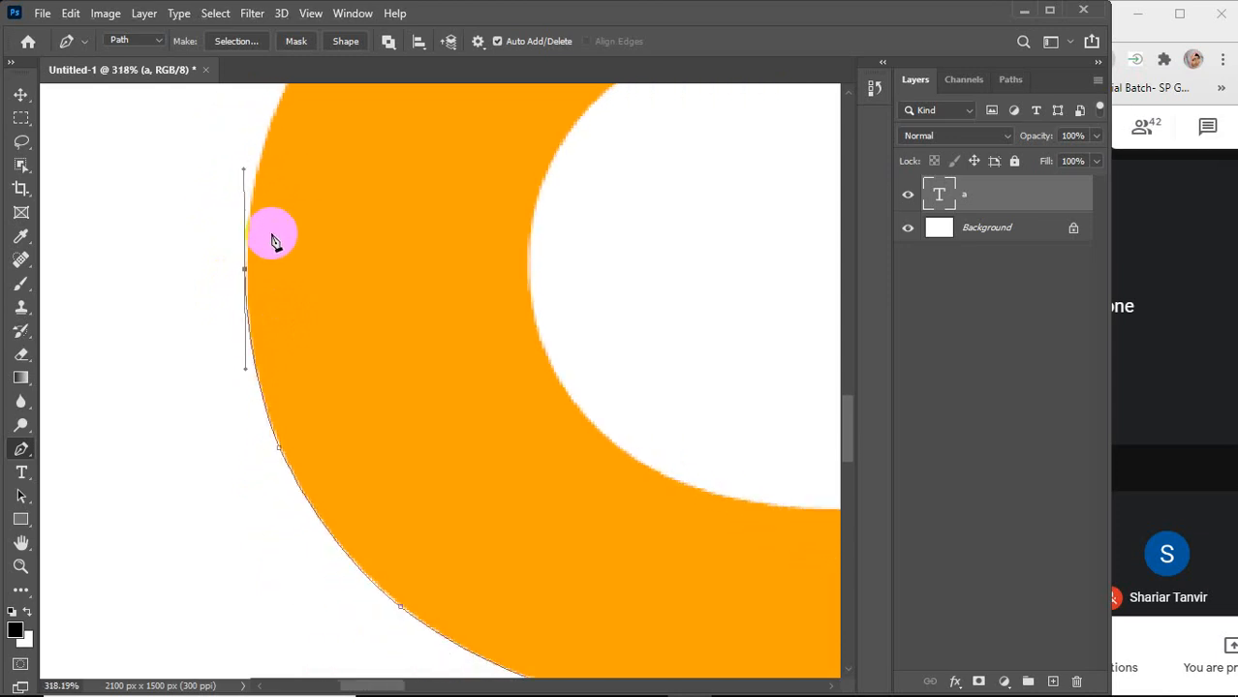
pyautogui.scroll(-3, 272, 236)
pyautogui.scroll(2, 378, 262)
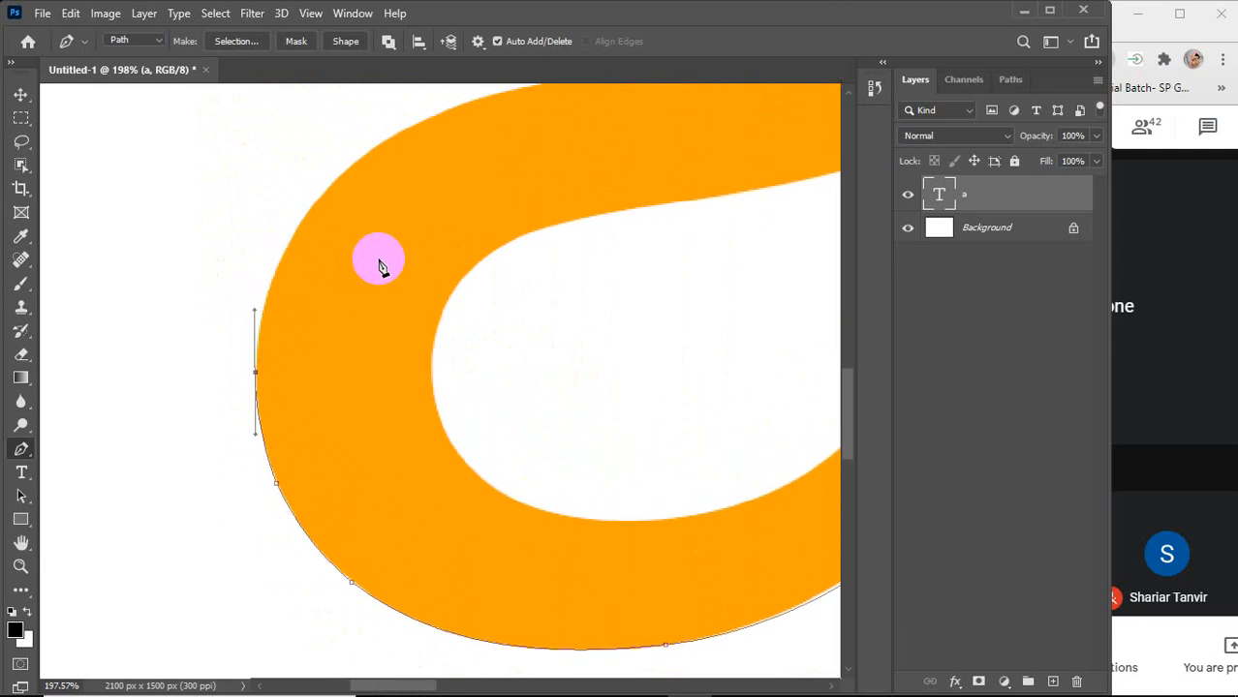
pyautogui.scroll(2, 379, 262)
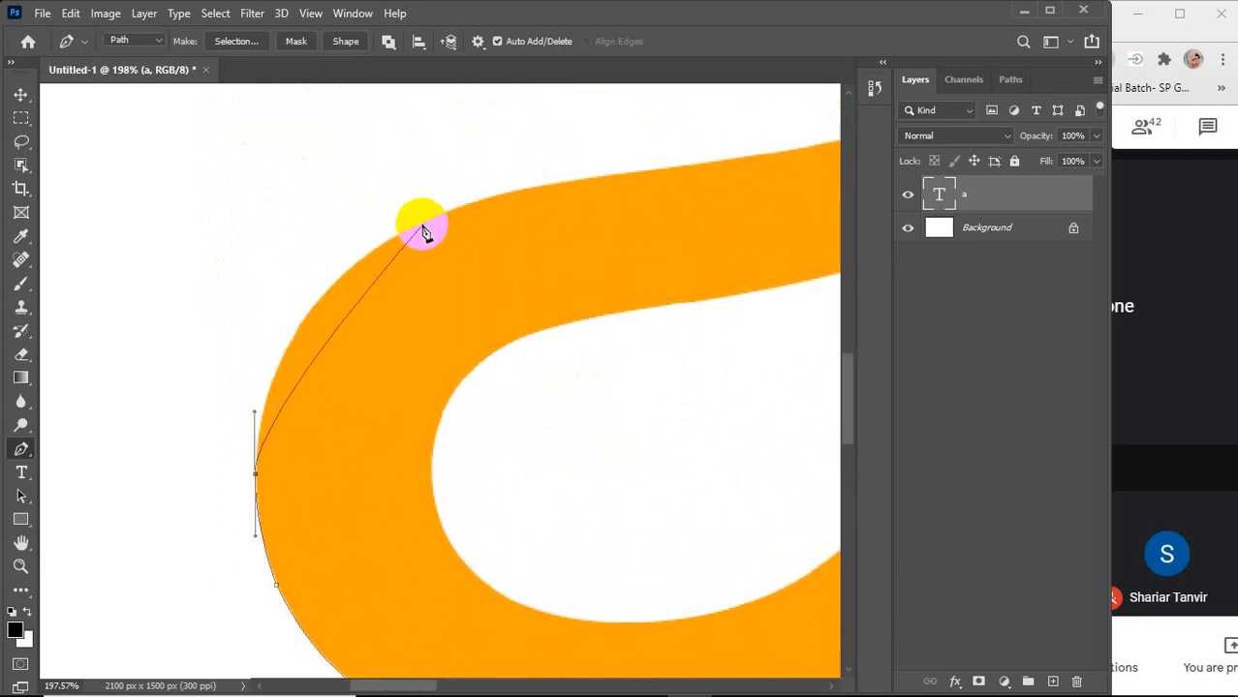
pyautogui.moveTo(418, 224); pyautogui.dragTo(557, 157)
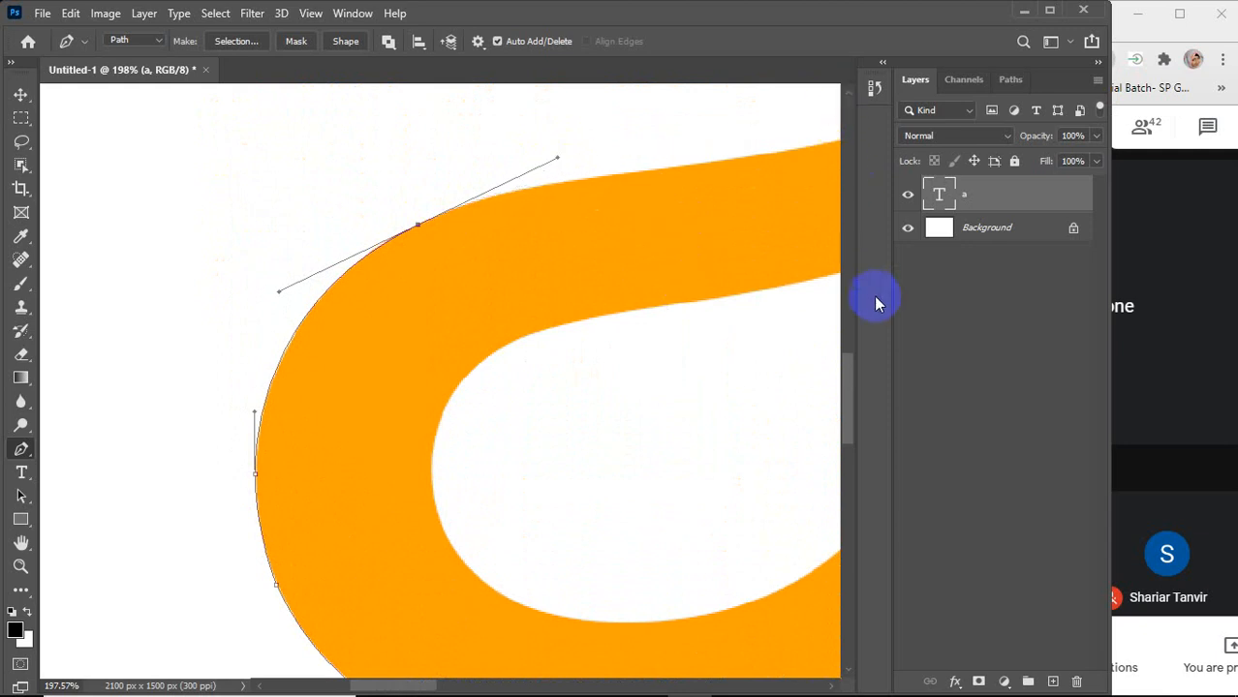
pyautogui.moveTo(849, 387); pyautogui.dragTo(849, 366)
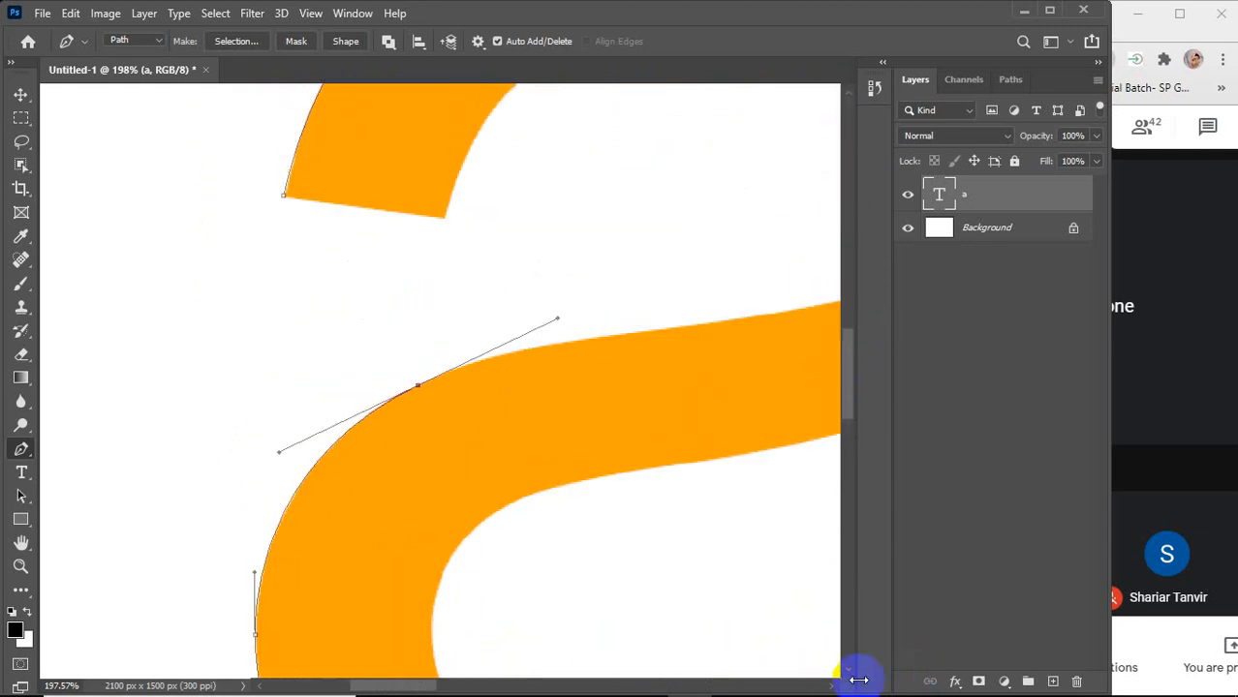
pyautogui.click(828, 686)
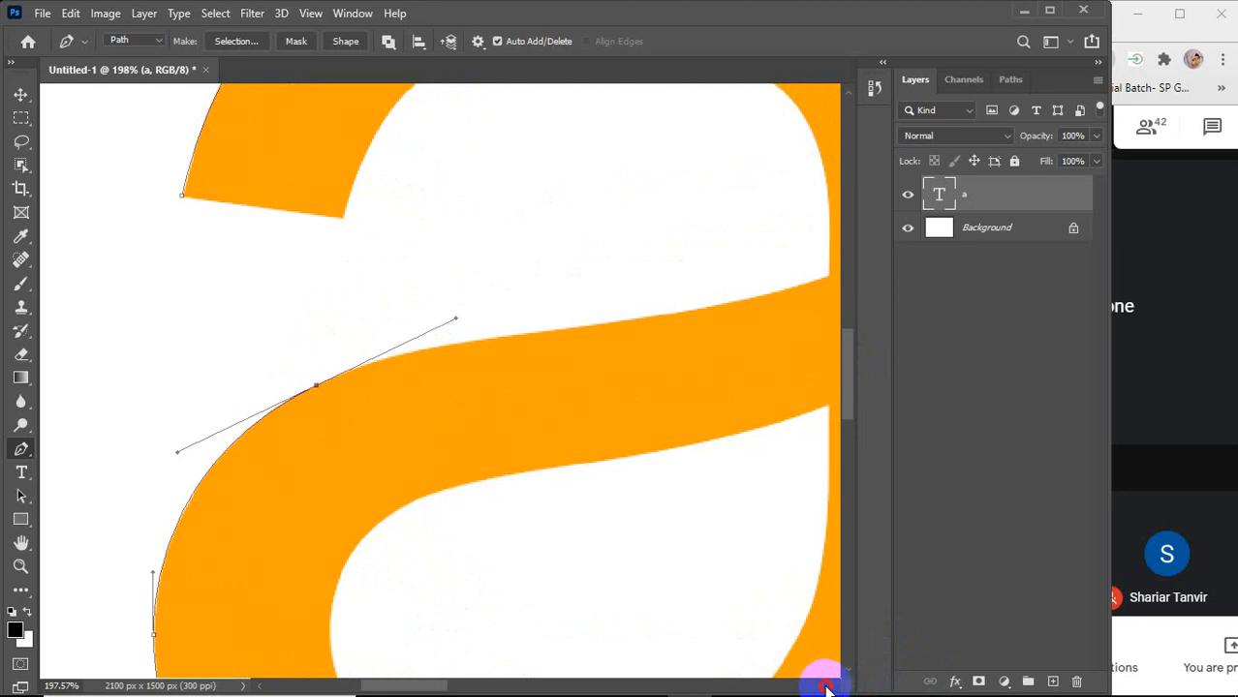
pyautogui.moveTo(828, 685); pyautogui.dragTo(828, 686)
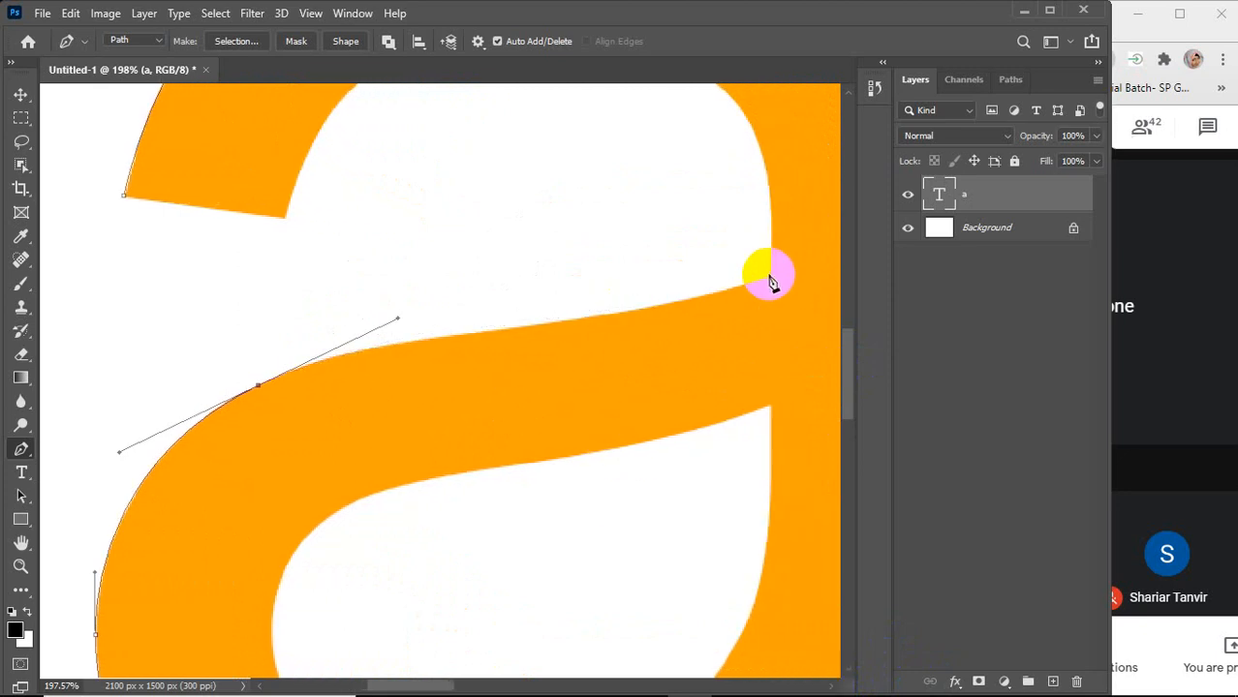
pyautogui.click(259, 389)
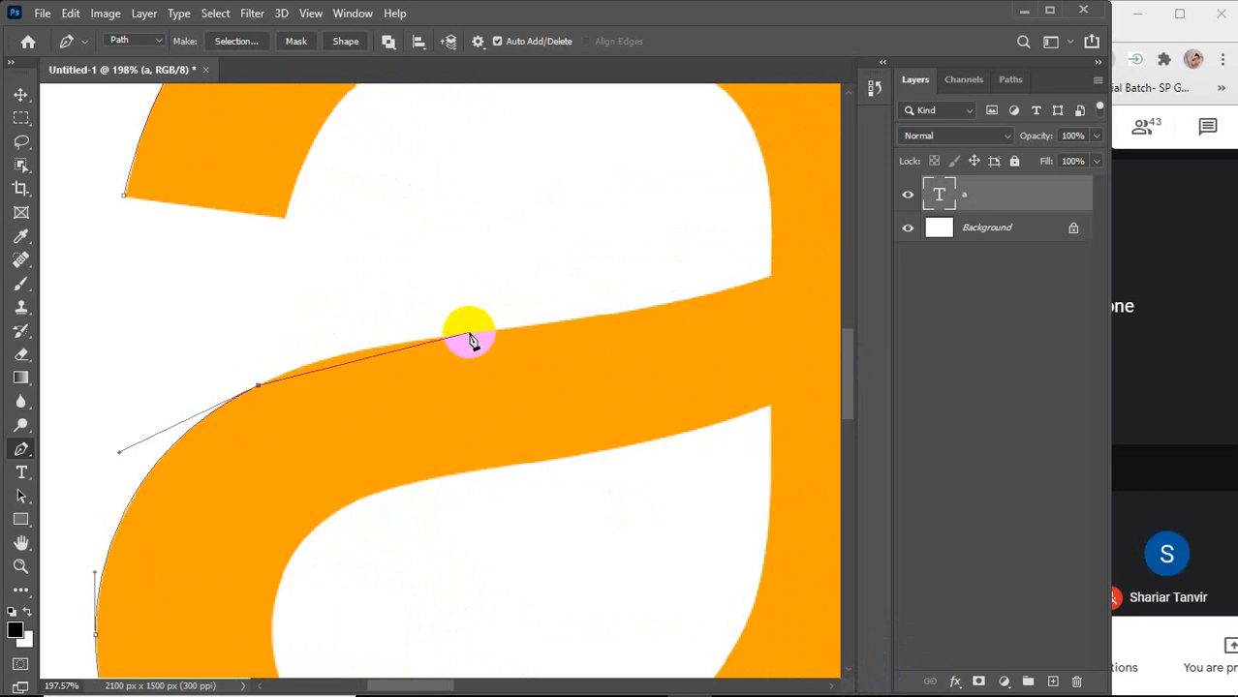
# Extend the path with curved points along the bowl's top edge to the stem junction, plus a straight segment up the stem's inner edge
pyautogui.moveTo(469, 335); pyautogui.dragTo(628, 317)
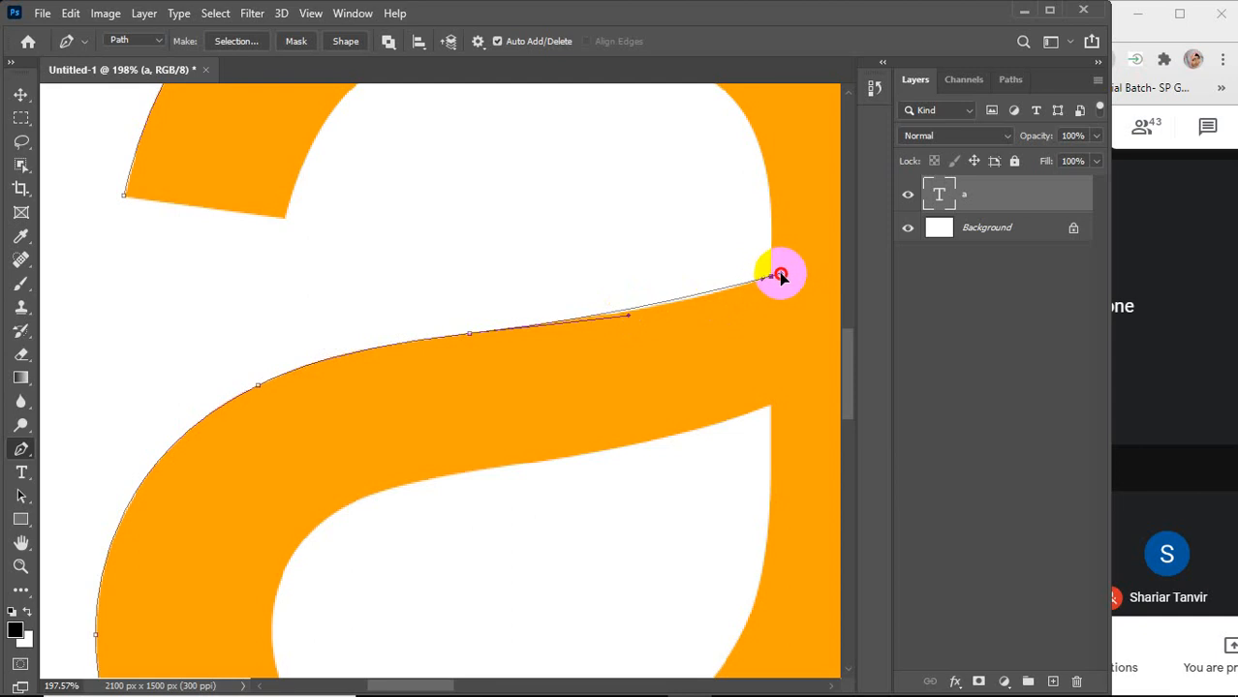
pyautogui.moveTo(788, 267); pyautogui.dragTo(789, 265)
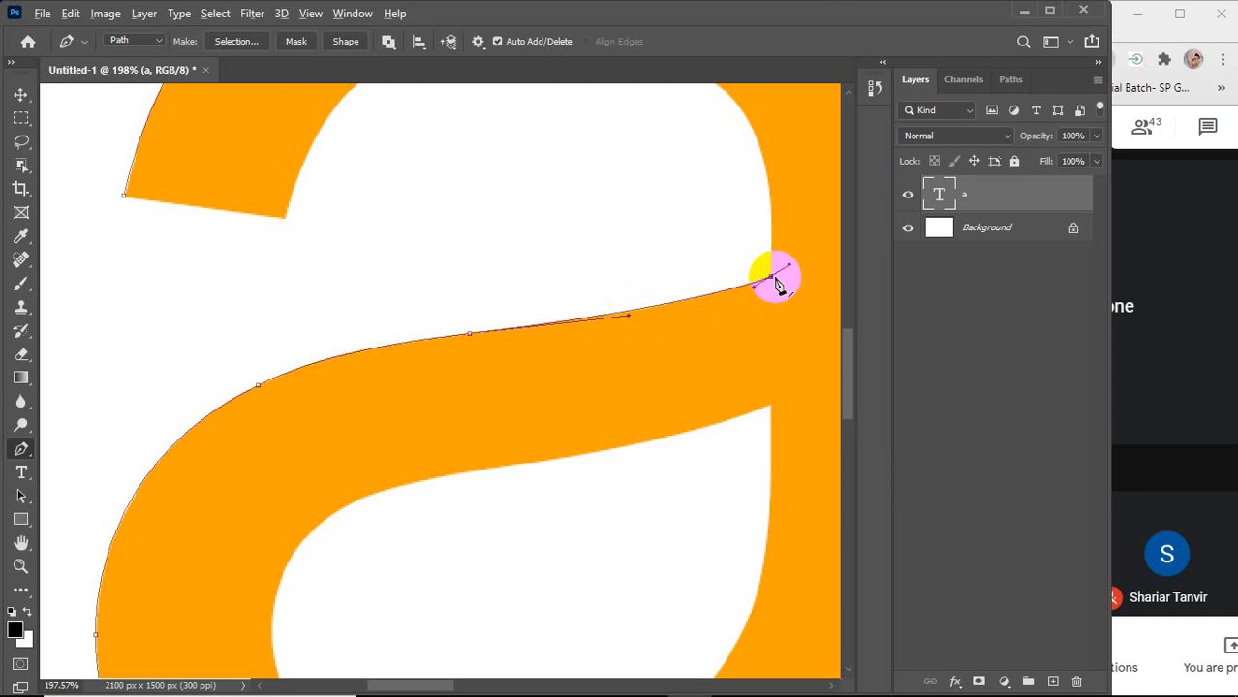
pyautogui.scroll(3, 775, 271)
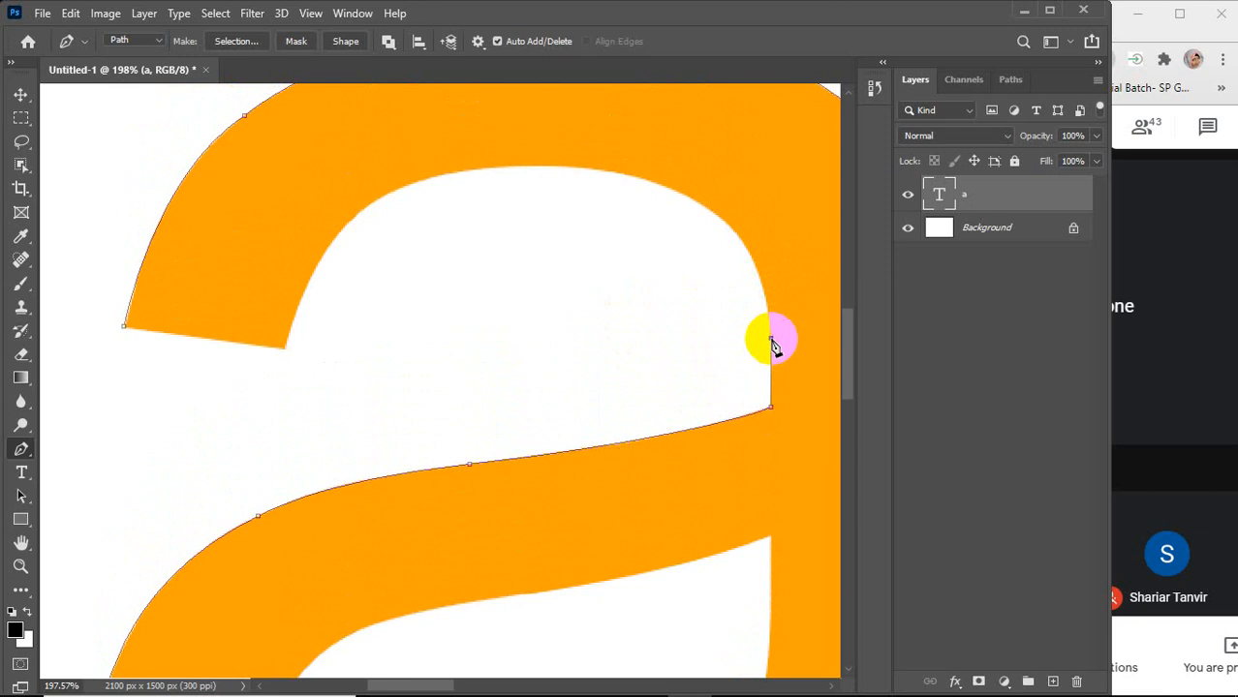
pyautogui.click(771, 339)
# Trace the upper arch's inner edge with curved anchor points down to the terminal's inner corner, and close the path at its starting point
pyautogui.moveTo(653, 184); pyautogui.dragTo(525, 146)
pyautogui.moveTo(357, 215); pyautogui.dragTo(329, 255)
pyautogui.moveTo(286, 347); pyautogui.dragTo(276, 428)
pyautogui.hotkey('ctrl', 'z')
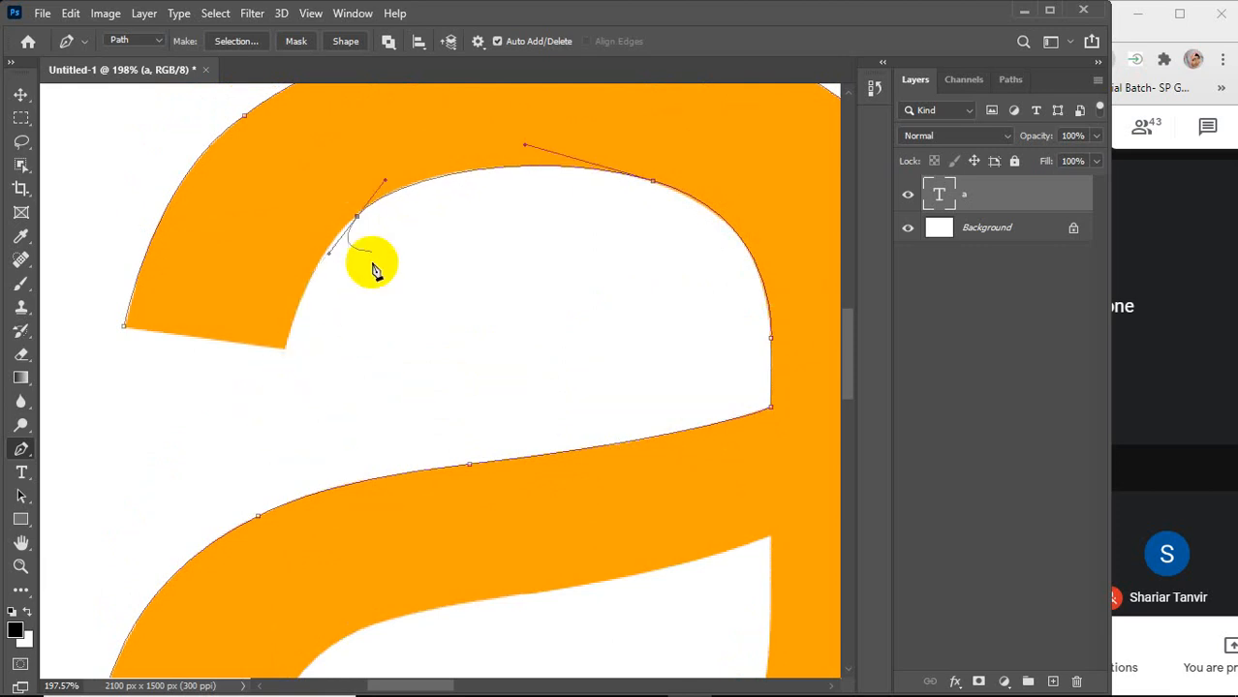
pyautogui.moveTo(354, 216); pyautogui.dragTo(319, 260)
pyautogui.moveTo(282, 340); pyautogui.dragTo(273, 429)
pyautogui.click(354, 220)
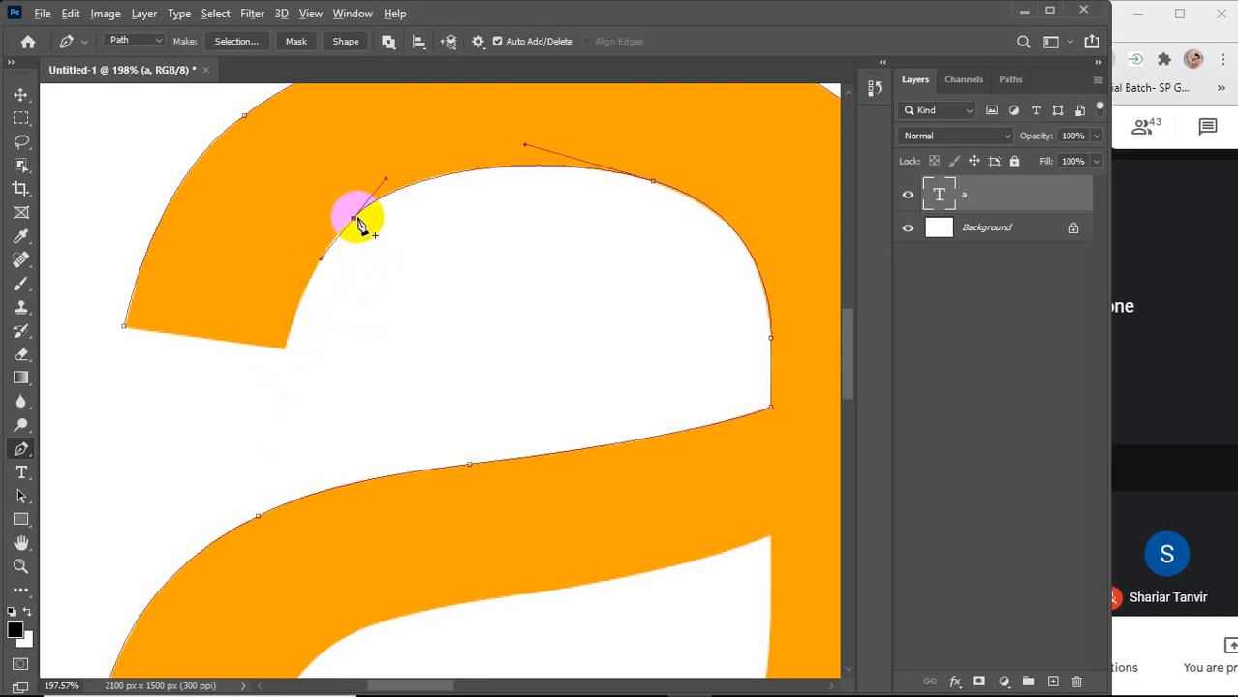
pyautogui.moveTo(284, 349); pyautogui.dragTo(261, 450)
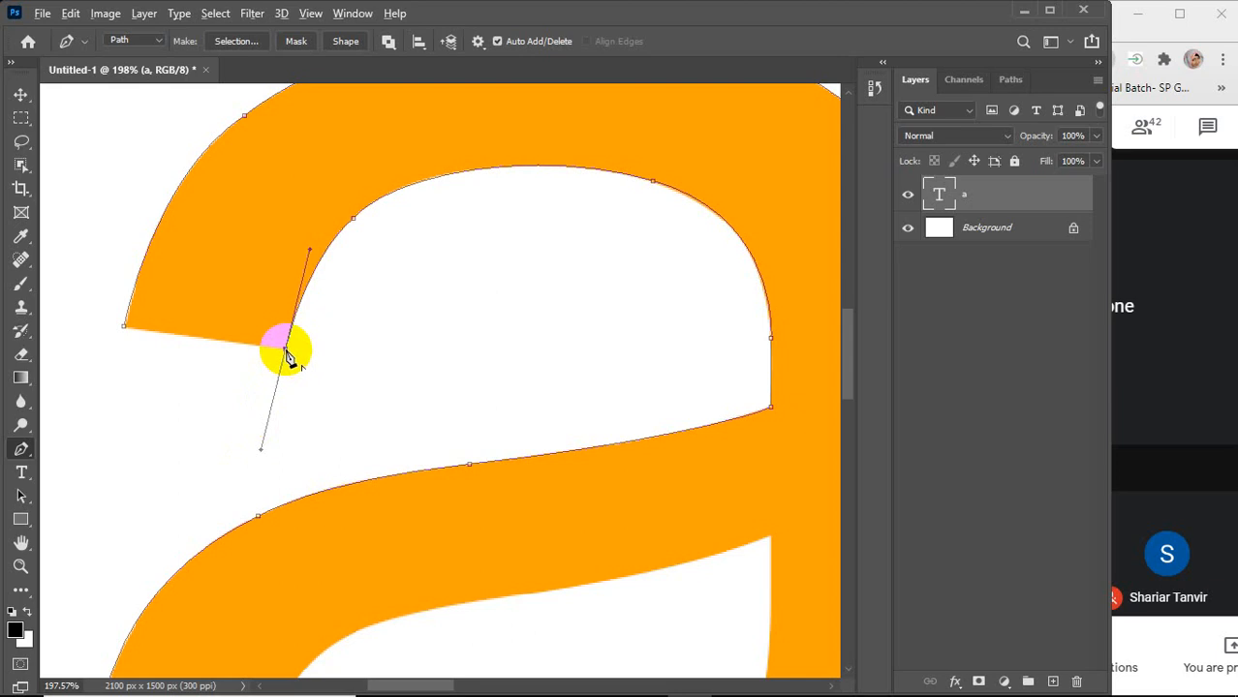
pyautogui.click(124, 326)
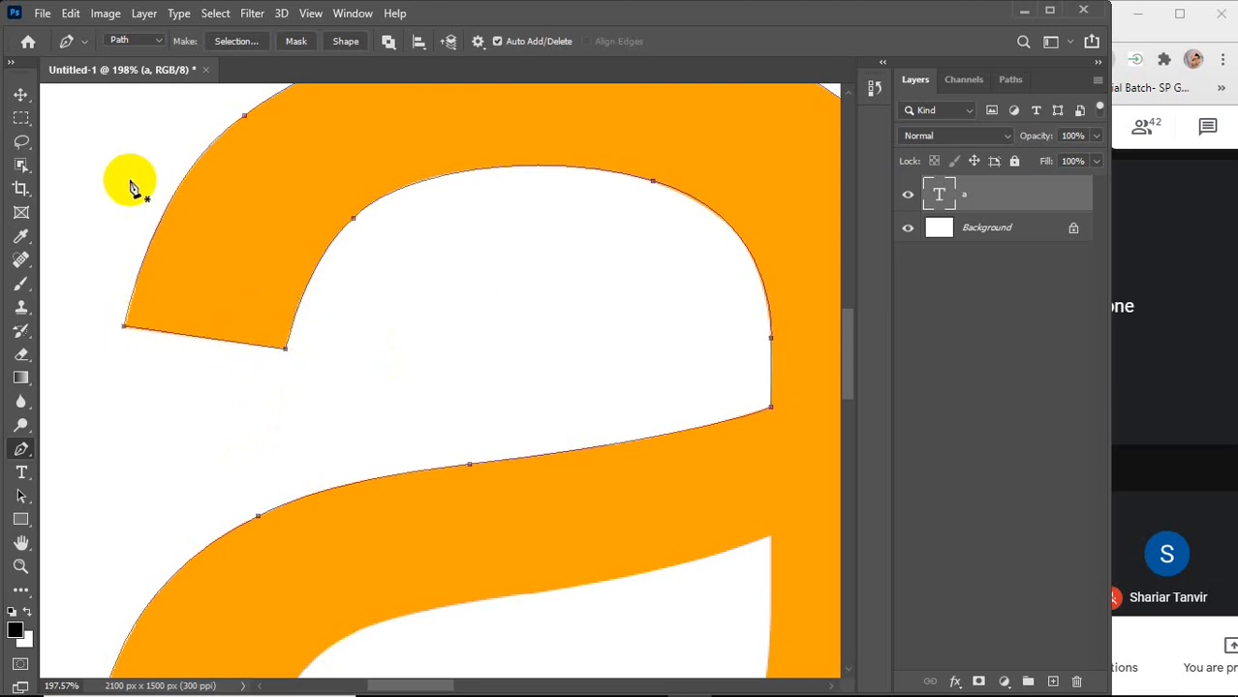
# Start a new path at the upper-right tip of the letter's enclosed counter and add a curved anchor point on its lower-right edge
pyautogui.scroll(-1, 239, 244)
pyautogui.scroll(-5, 243, 250)
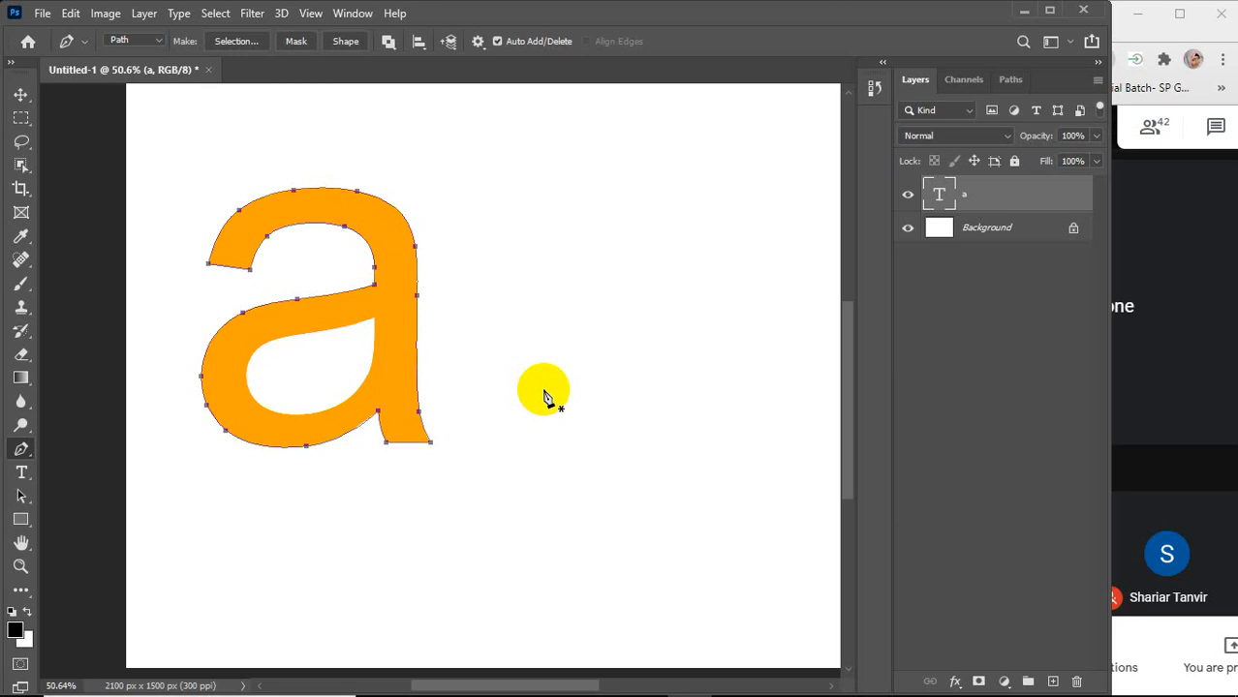
pyautogui.scroll(4, 319, 327)
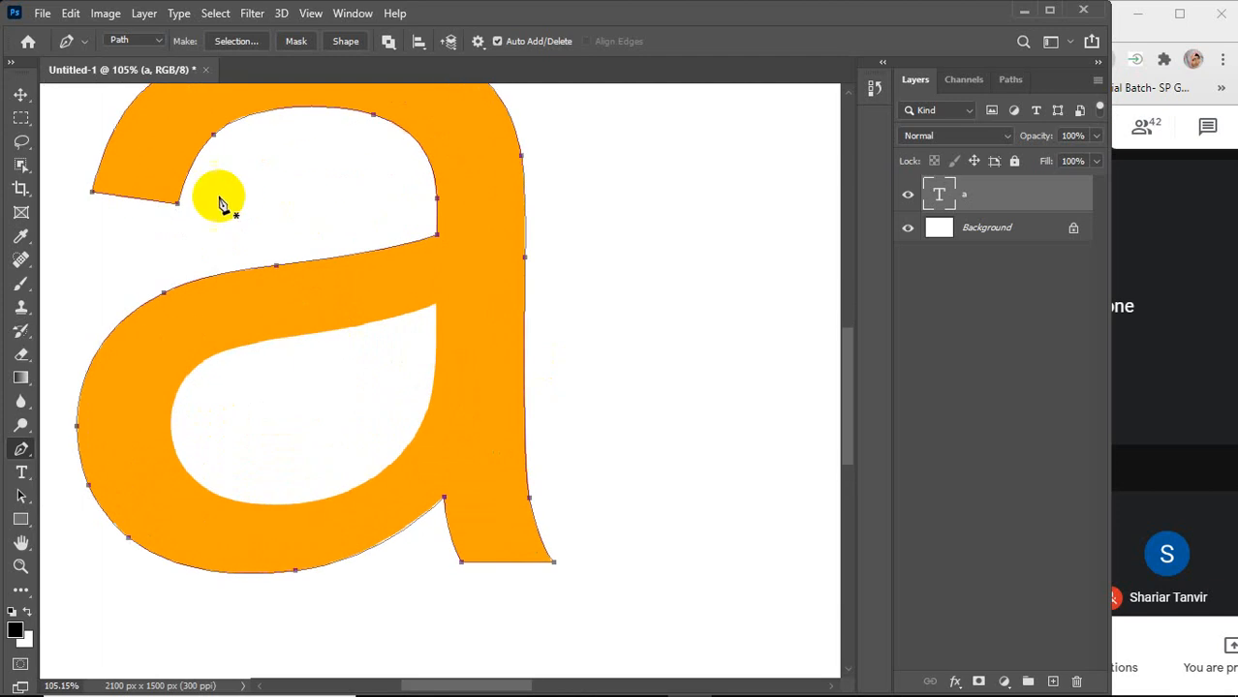
pyautogui.click(436, 308)
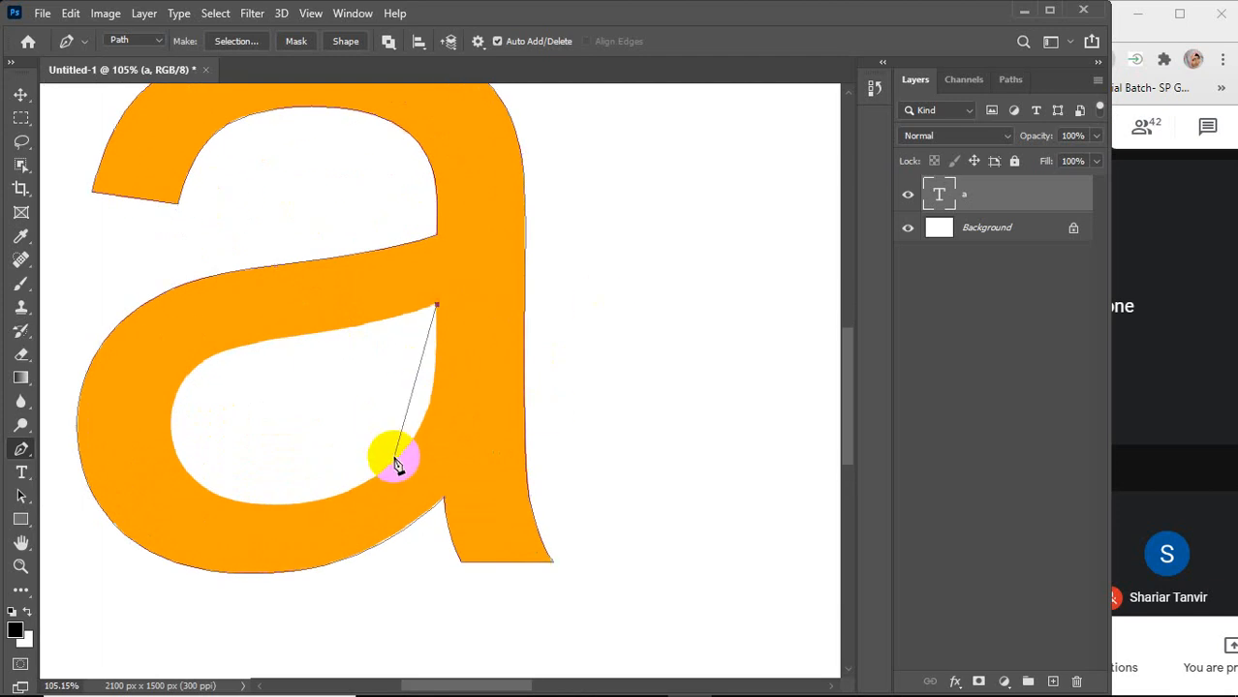
pyautogui.moveTo(384, 469); pyautogui.dragTo(321, 502)
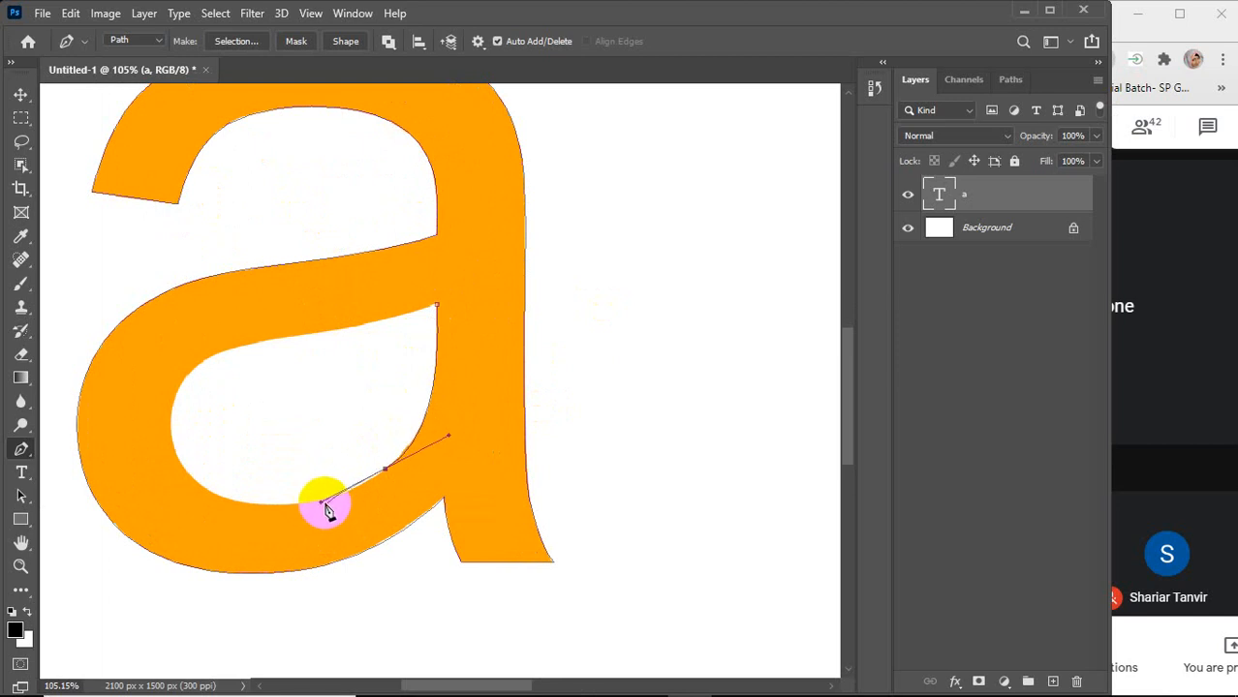
# Undo the counter's lower-right point and retrace with curved anchor points on its right edge, bottom and upper-left shoulder
pyautogui.hotkey('ctrl', 'z')
pyautogui.hotkey('ctrl', 'z')
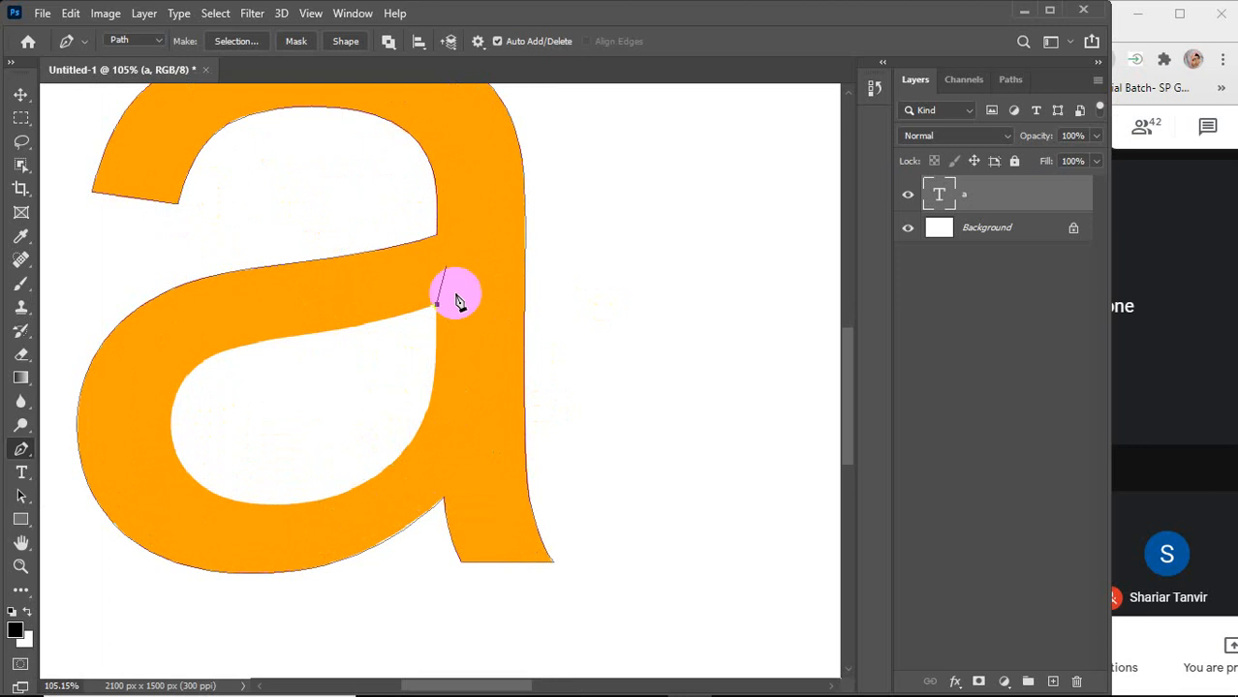
pyautogui.scroll(2, 432, 407)
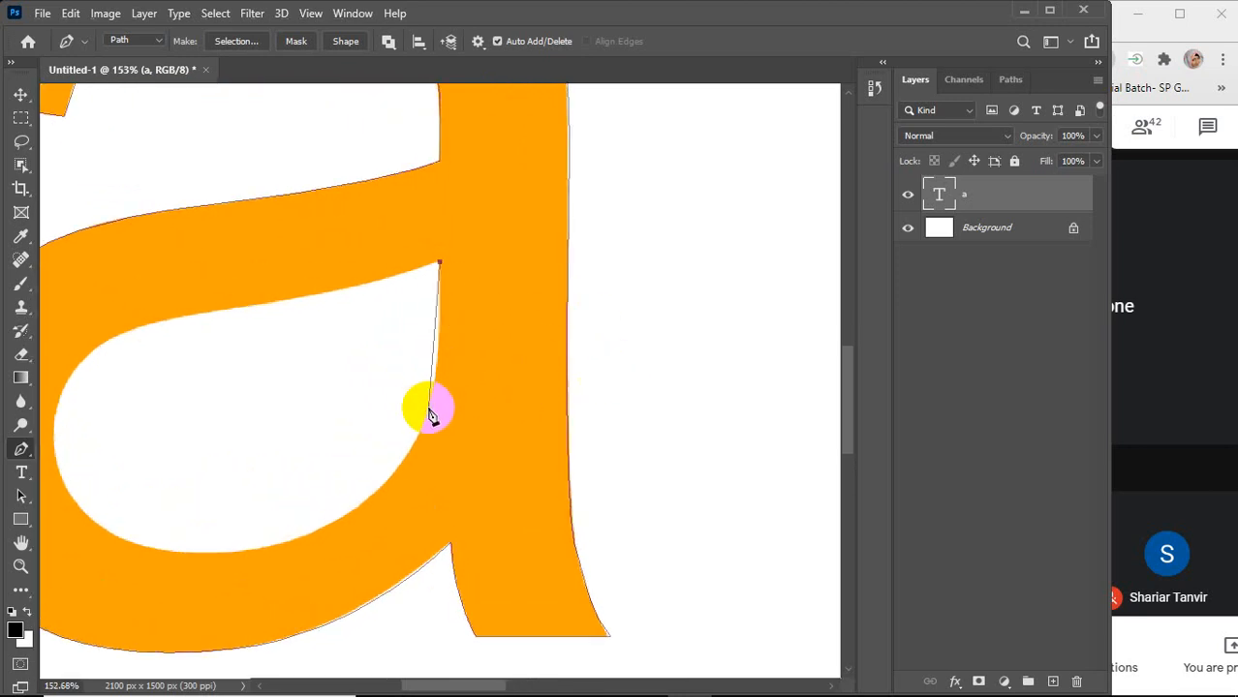
pyautogui.moveTo(429, 408); pyautogui.dragTo(415, 440)
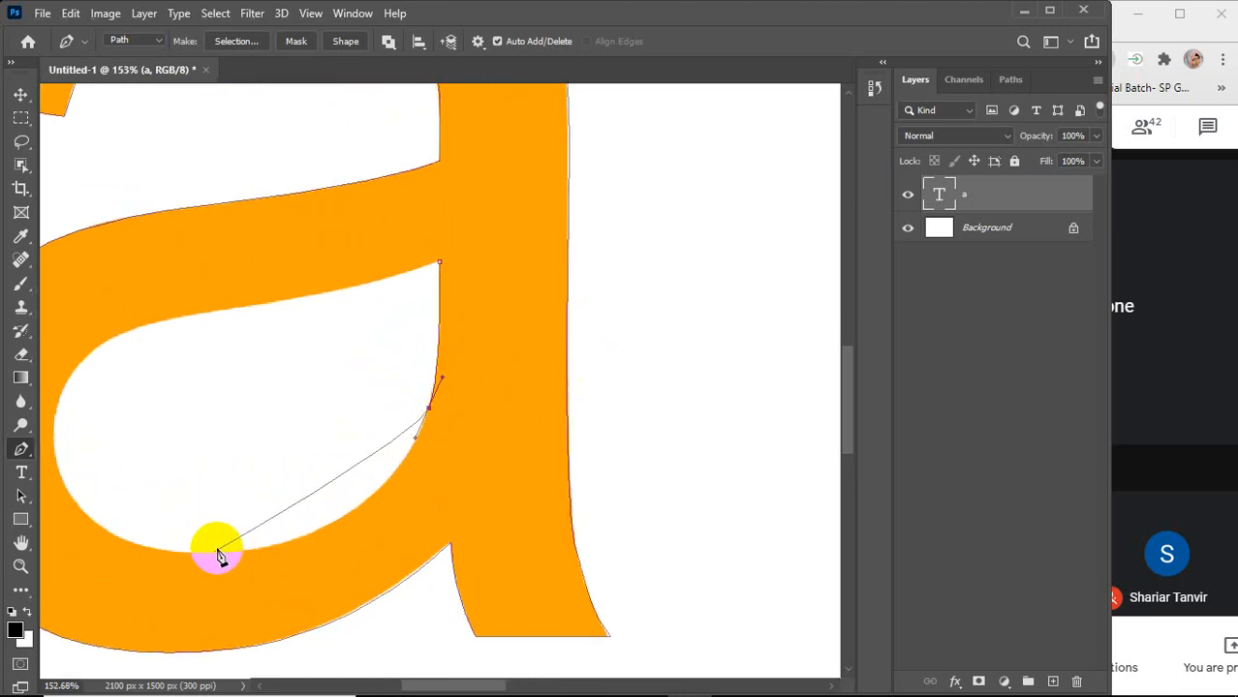
pyautogui.moveTo(207, 555); pyautogui.dragTo(49, 558)
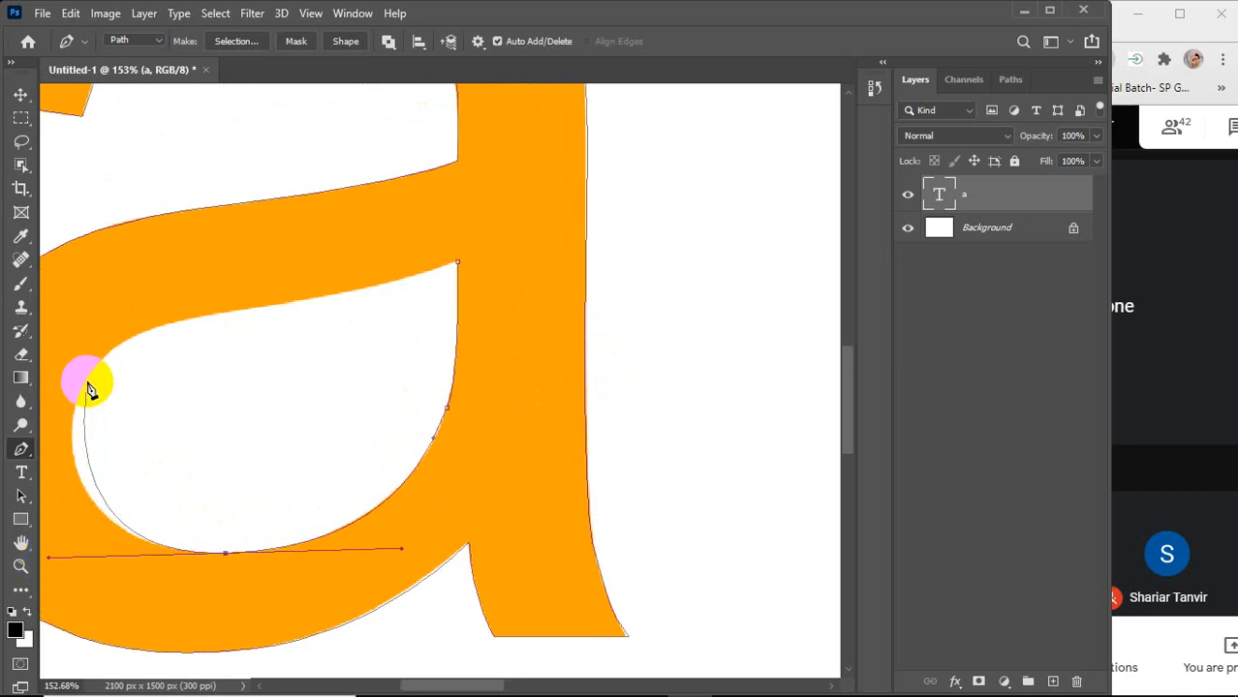
pyautogui.moveTo(88, 380); pyautogui.dragTo(115, 348)
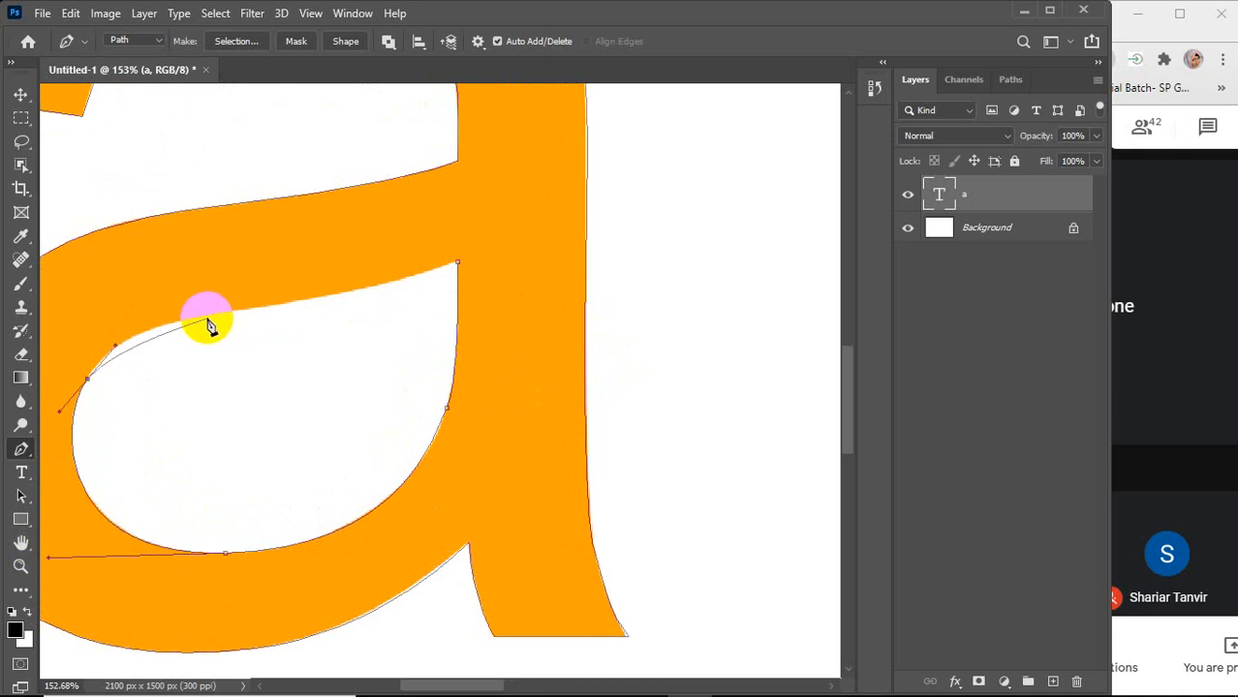
# Undo the trial point on the counter's top edge and remove the forward direction handle from the upper-left anchor point
pyautogui.click(165, 327)
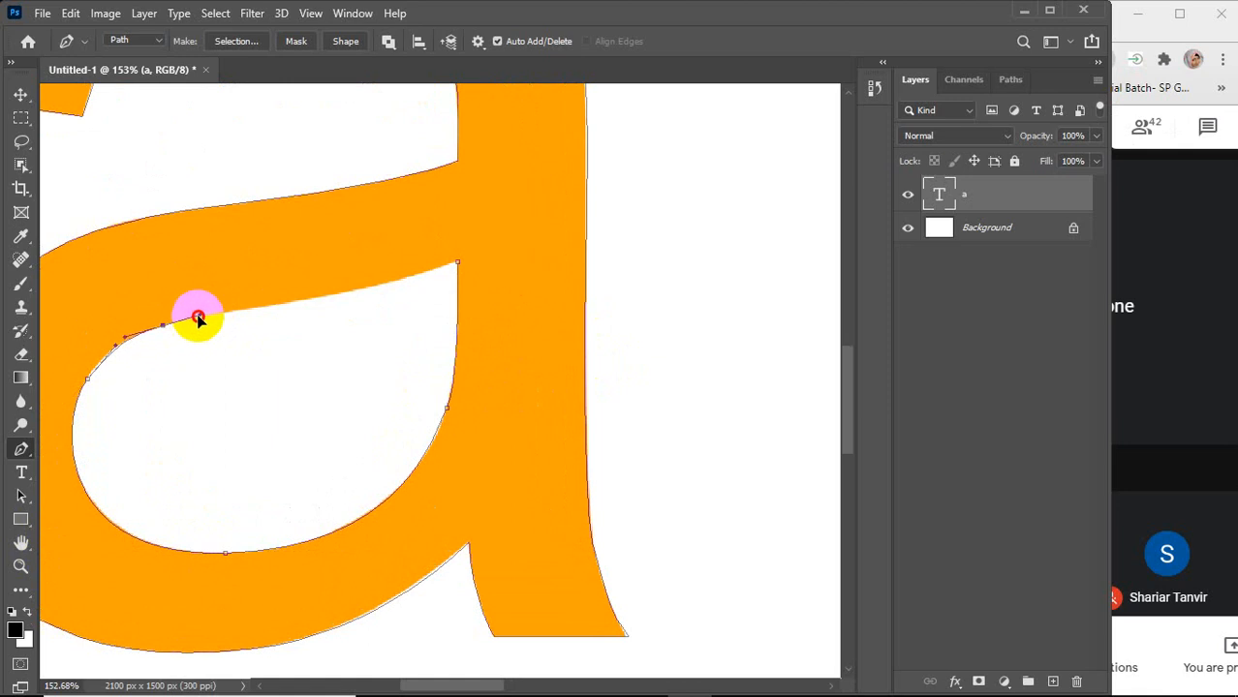
pyautogui.moveTo(211, 307); pyautogui.dragTo(217, 303)
pyautogui.hotkey('ctrl', 'z')
pyautogui.keyDown('alt'); pyautogui.click(87, 378); pyautogui.keyUp('alt')
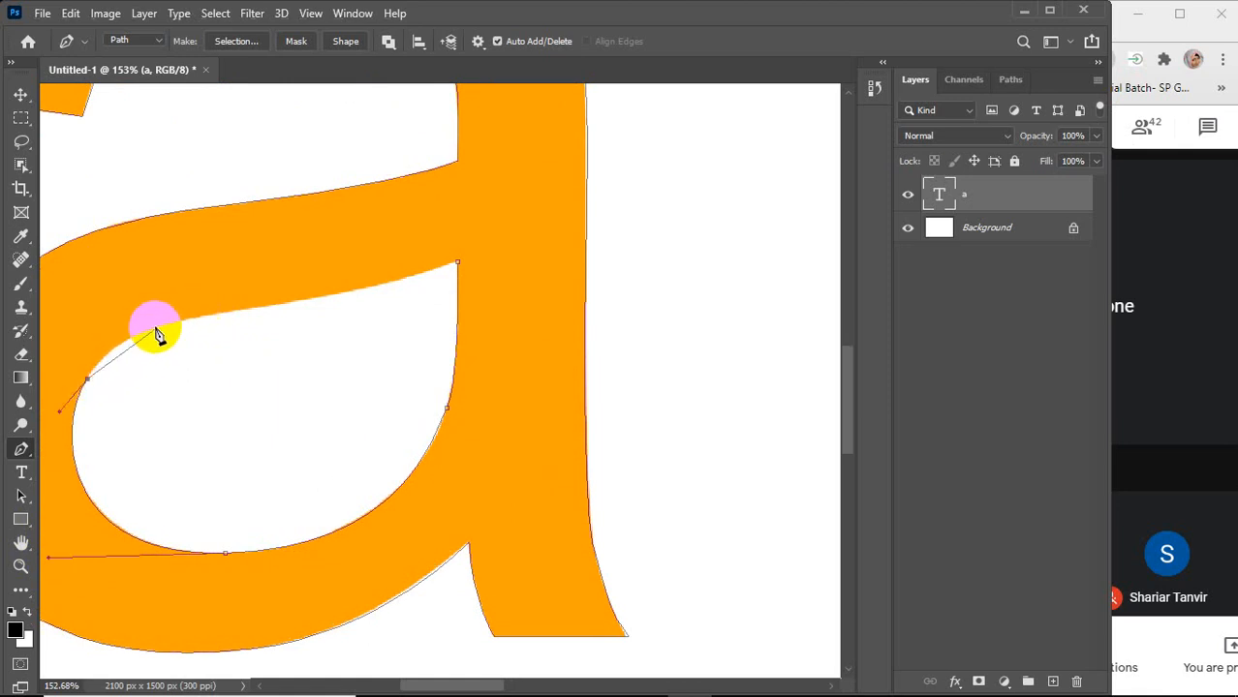
pyautogui.moveTo(162, 329); pyautogui.dragTo(213, 316)
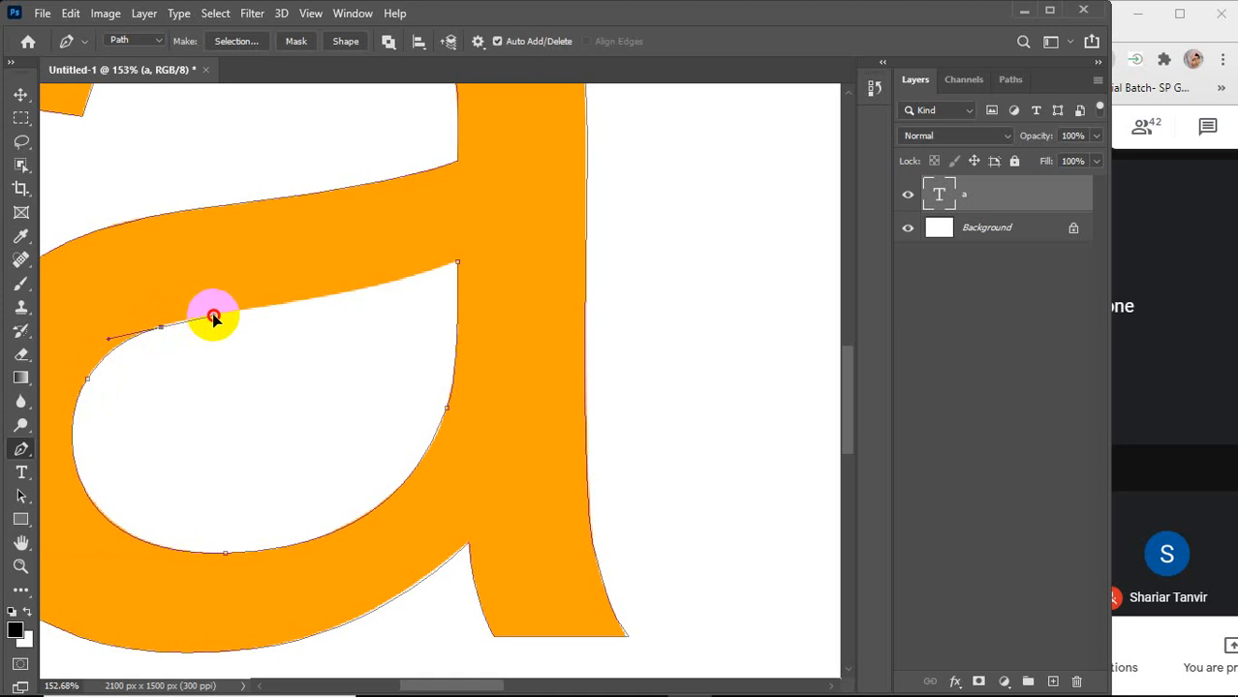
pyautogui.moveTo(455, 263); pyautogui.dragTo(504, 230)
pyautogui.hotkey('ctrl', 'z')
pyautogui.hotkey('ctrl', 'z')
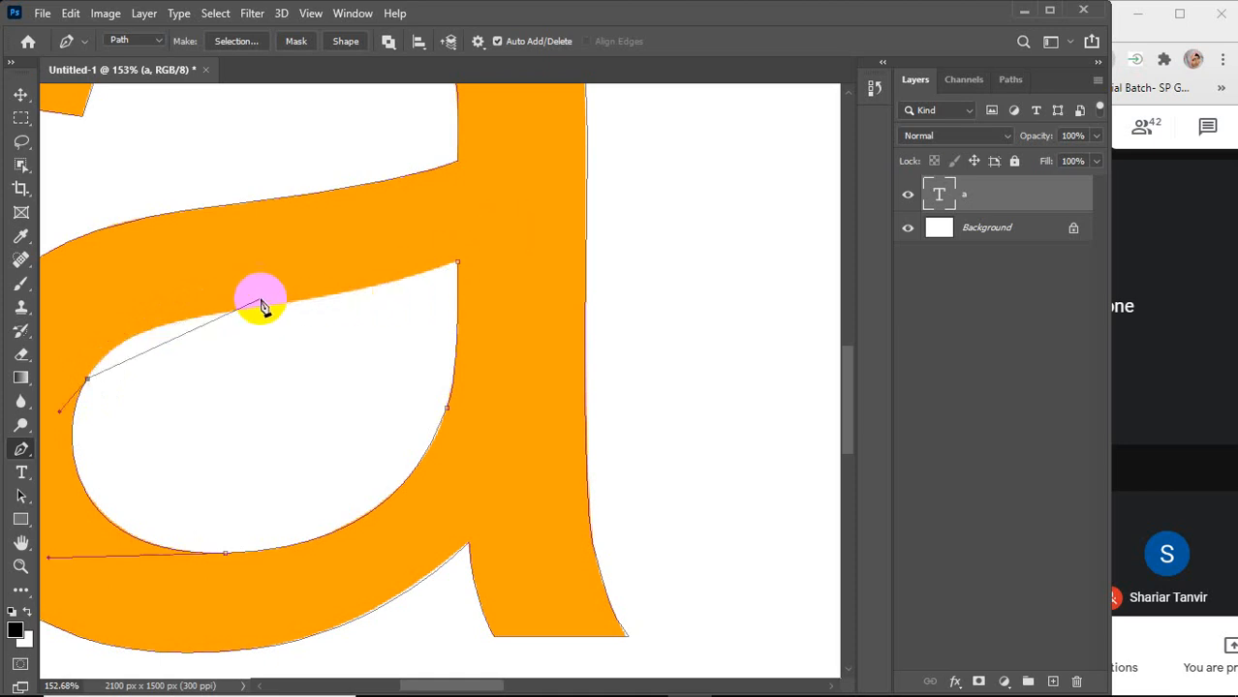
# Add a curved anchor point along the counter's top edge and close the path at its upper-right tip
pyautogui.moveTo(217, 312); pyautogui.dragTo(324, 303)
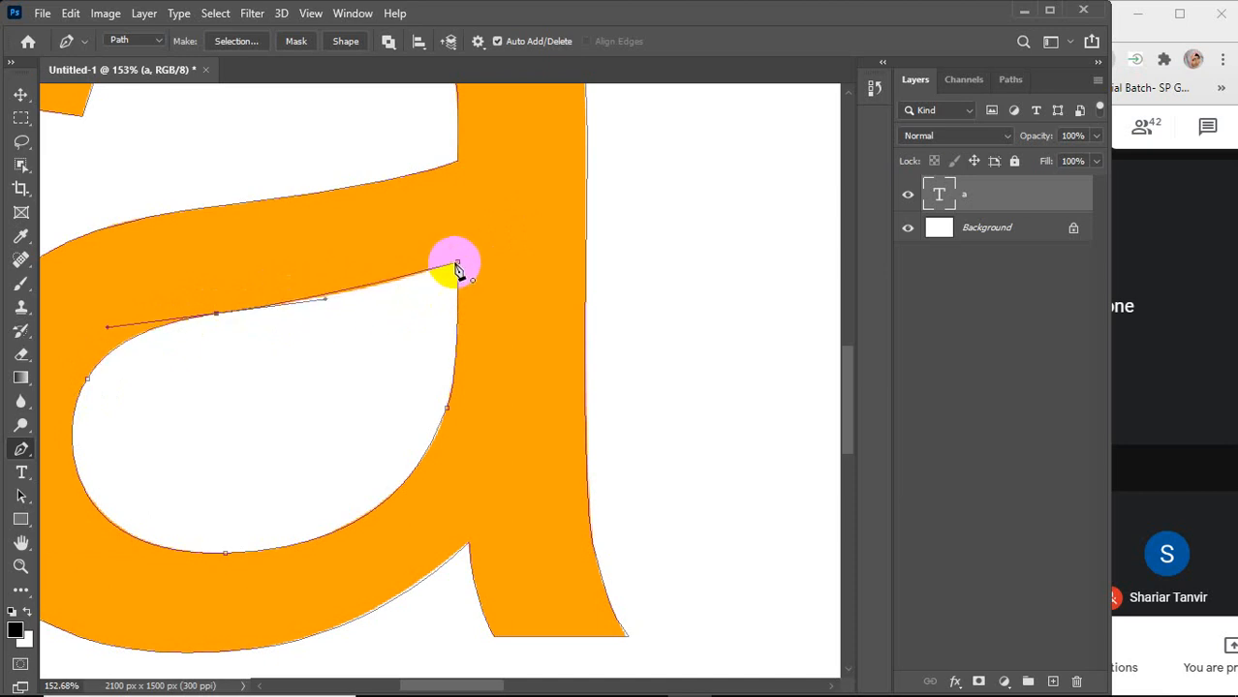
pyautogui.moveTo(457, 264); pyautogui.dragTo(503, 247)
pyautogui.scroll(-8, 480, 312)
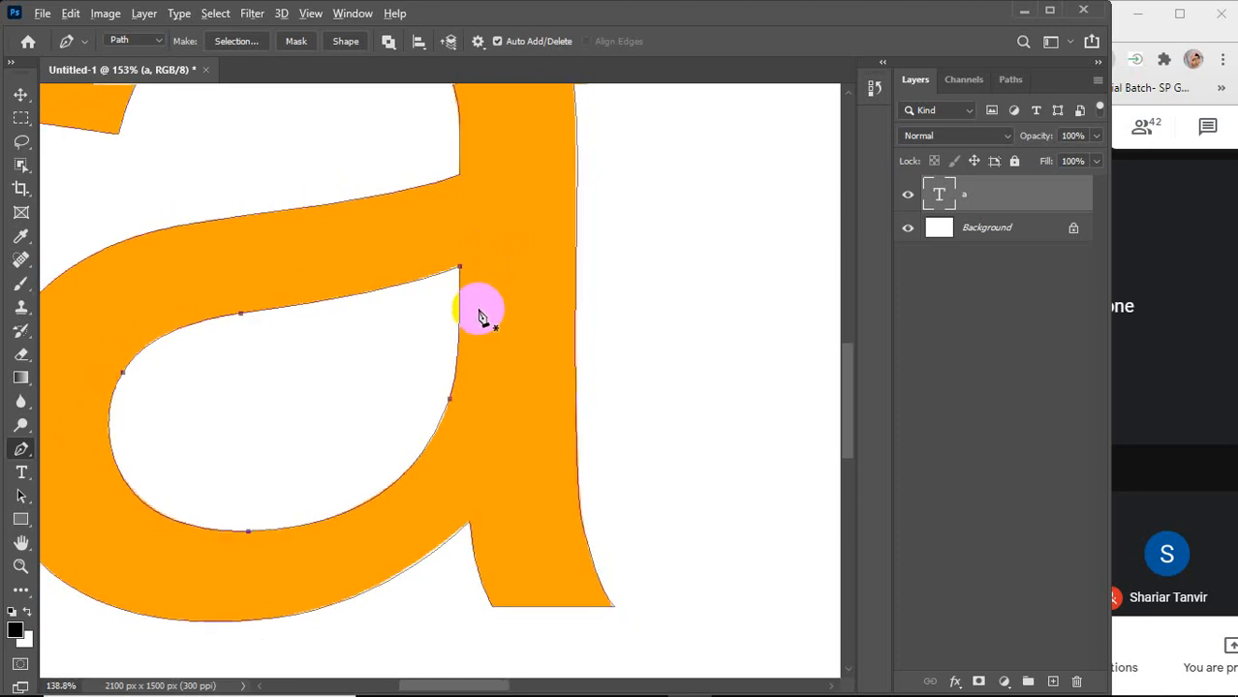
pyautogui.scroll(-2, 480, 312)
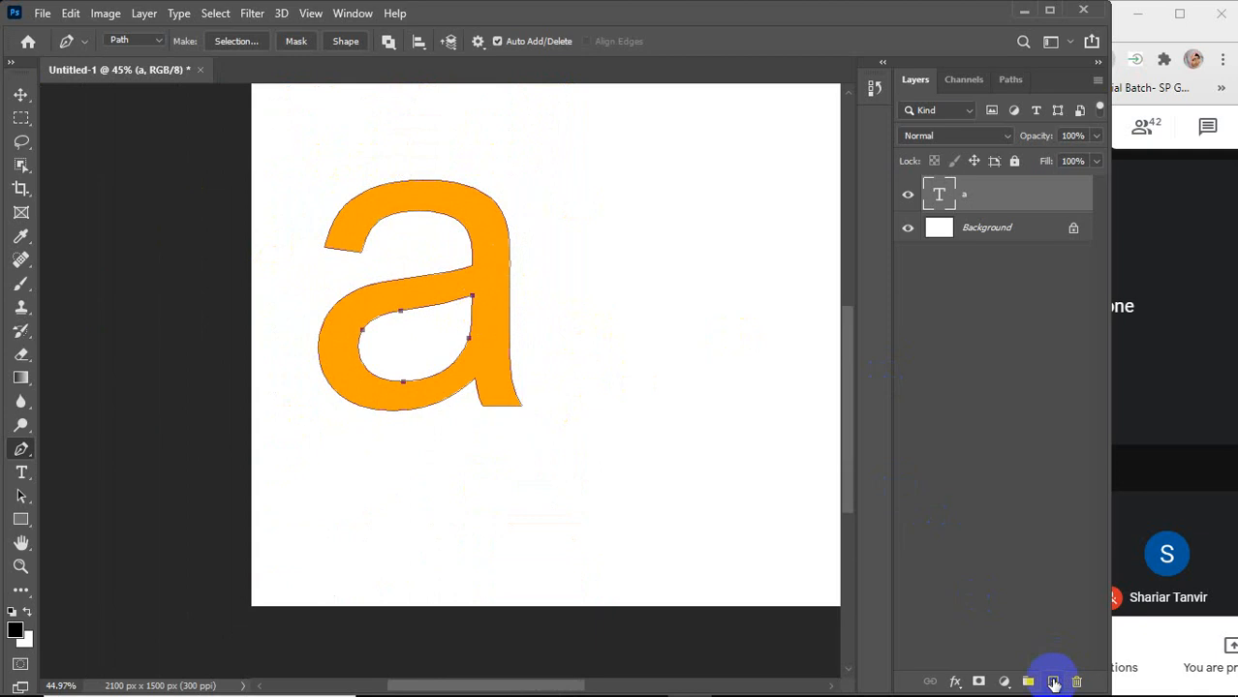
# Convert the traced paths into a selection and fill it with black on a new layer
pyautogui.hotkey('ctrl', 'Return')
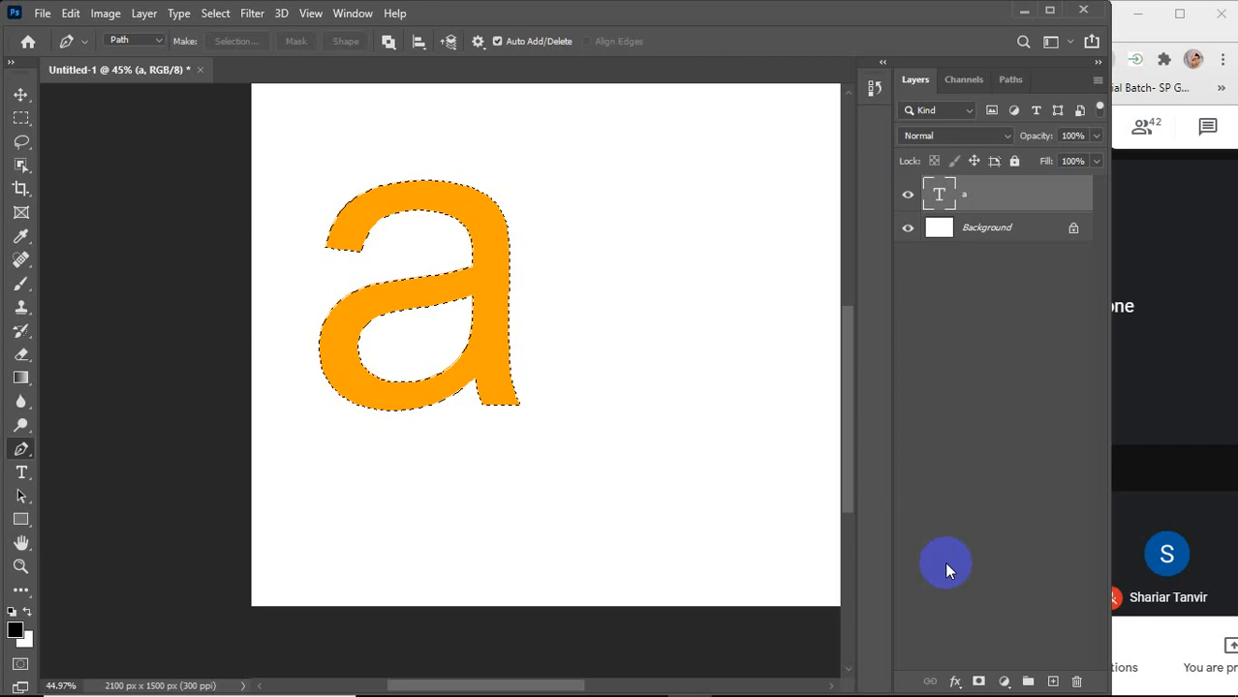
pyautogui.click(1053, 682)
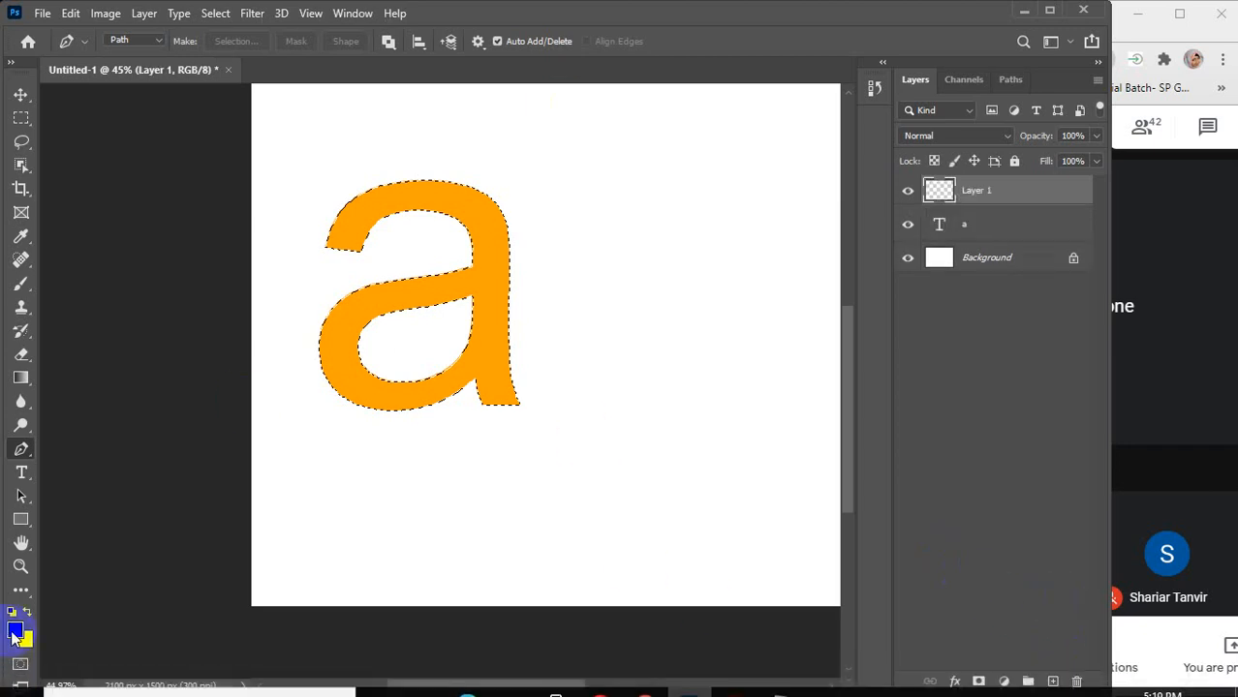
pyautogui.hotkey('alt', 'BackSpace')
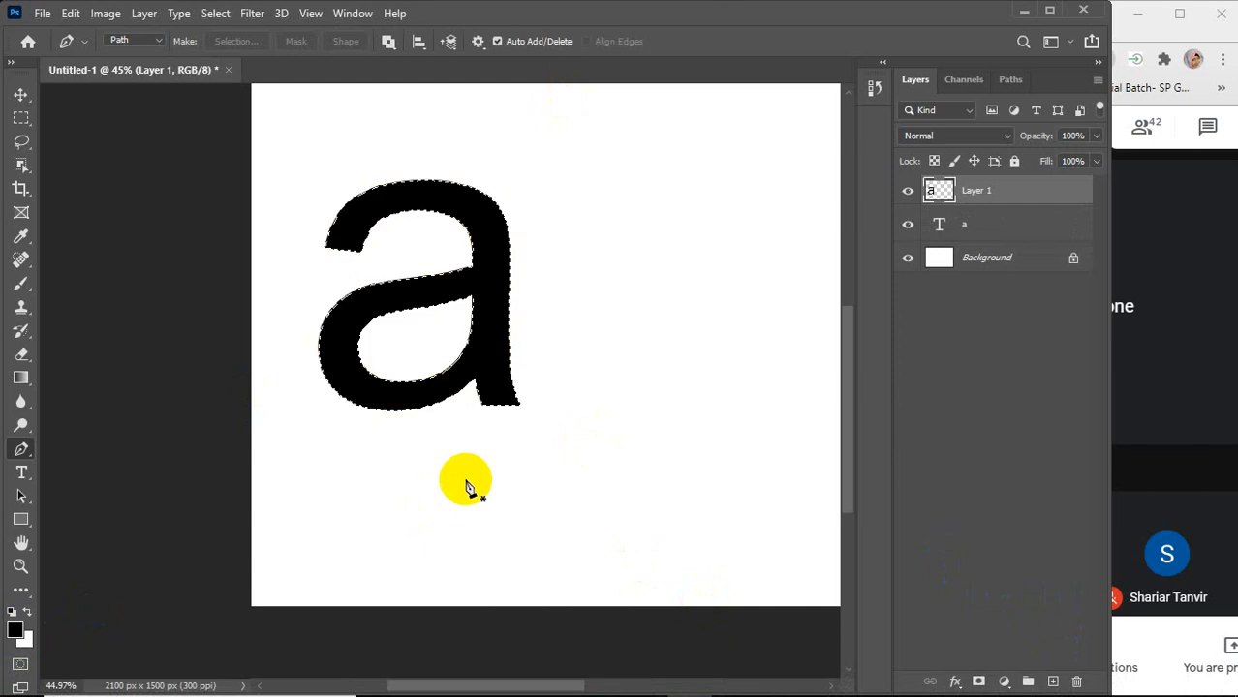
# Move the black letter beside the orange one, to its right, and deselect it
pyautogui.press('v')
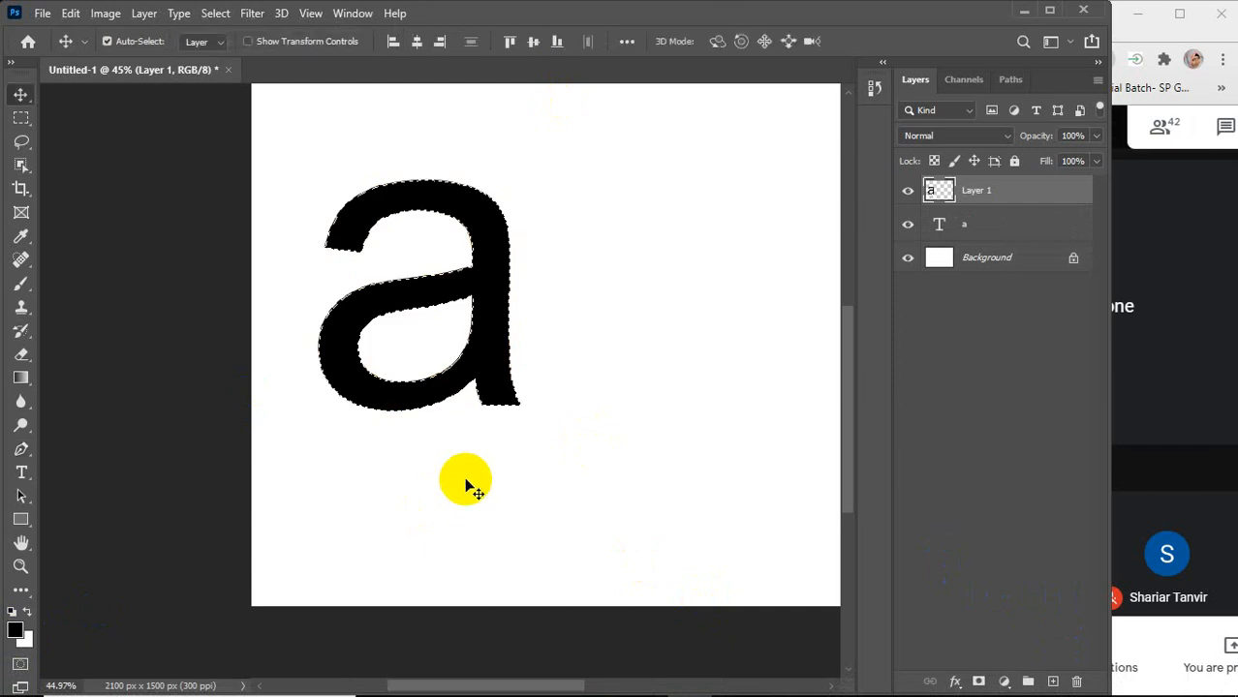
pyautogui.moveTo(339, 335); pyautogui.dragTo(554, 341)
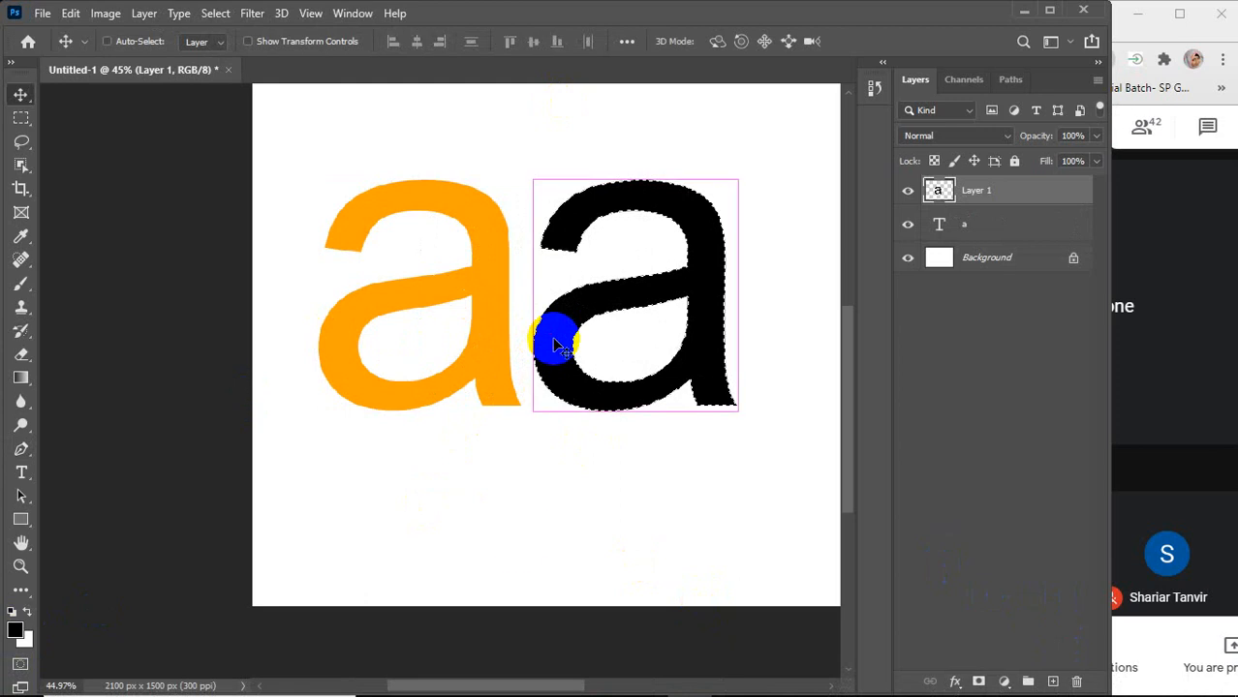
pyautogui.hotkey('ctrl', 'd')
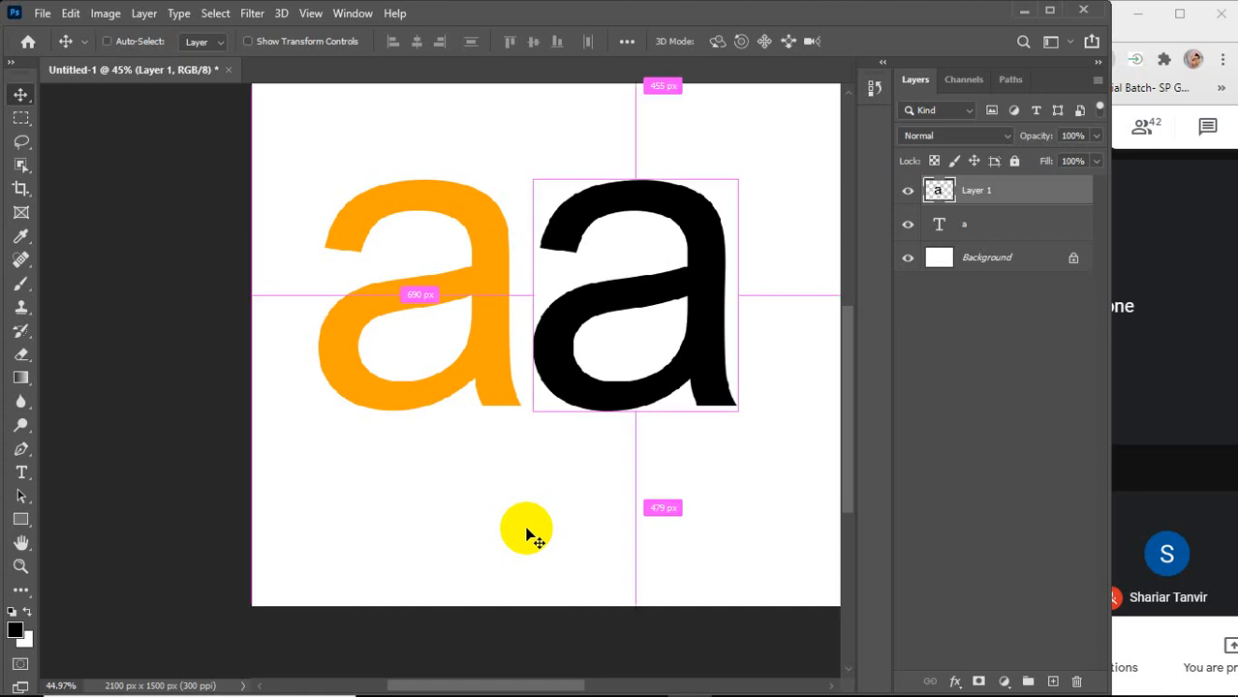
# Undo the deselection, move, fill, new layer and selection to restore the traced paths
pyautogui.hotkey('ctrl', 'z')
pyautogui.hotkey('ctrl', 'z')
pyautogui.hotkey('ctrl', 'z')
pyautogui.hotkey('ctrl', 'z')
pyautogui.hotkey('ctrl', 'z')
pyautogui.hotkey('ctrl', 'z')
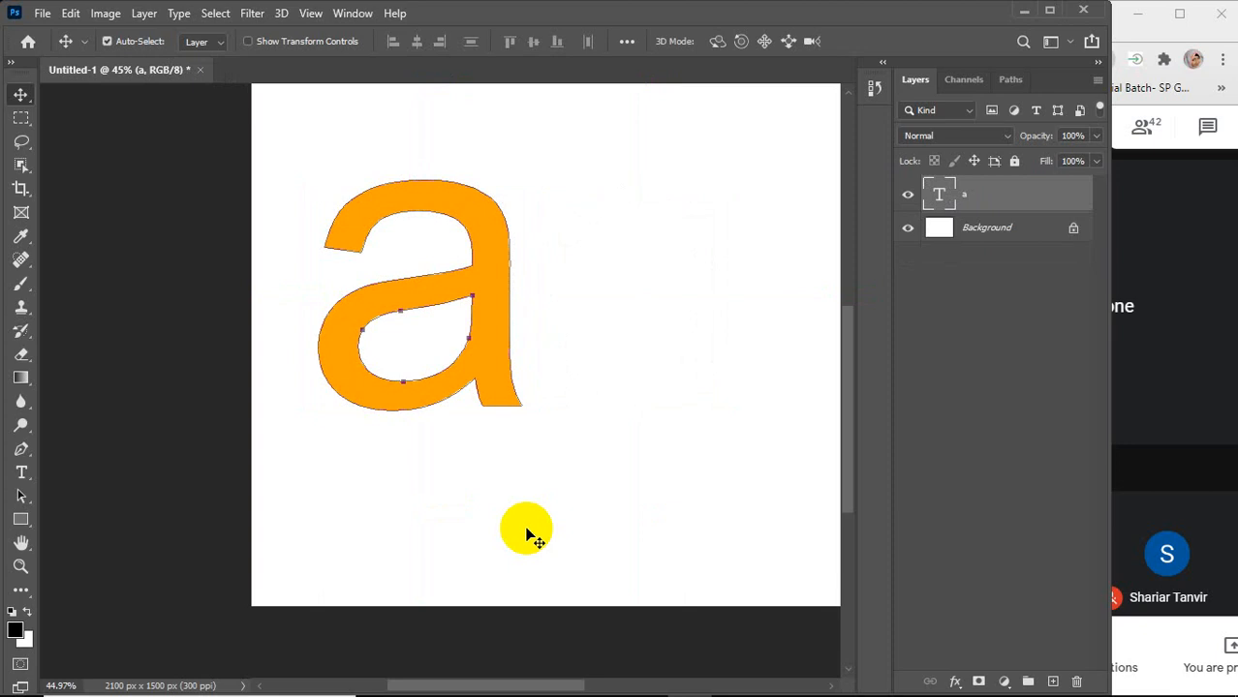
# Switch to the Google Meet call and review its layout and tile options
pyautogui.click(1142, 405)
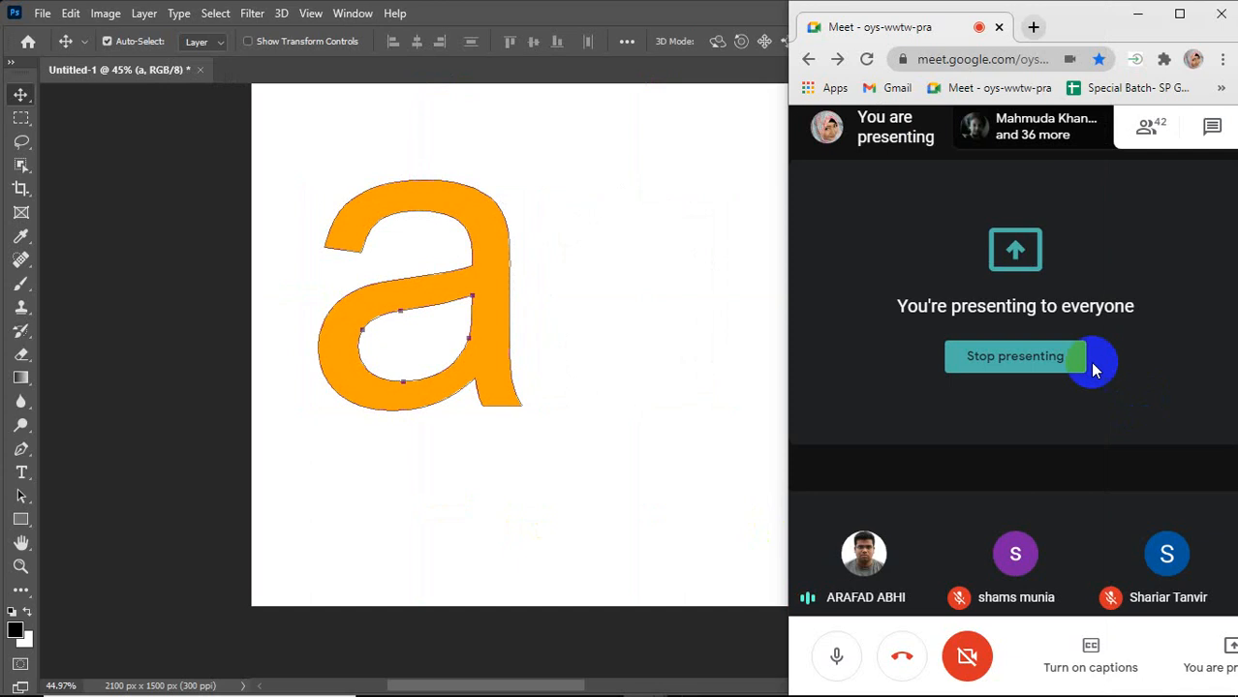
pyautogui.moveTo(1031, 683)
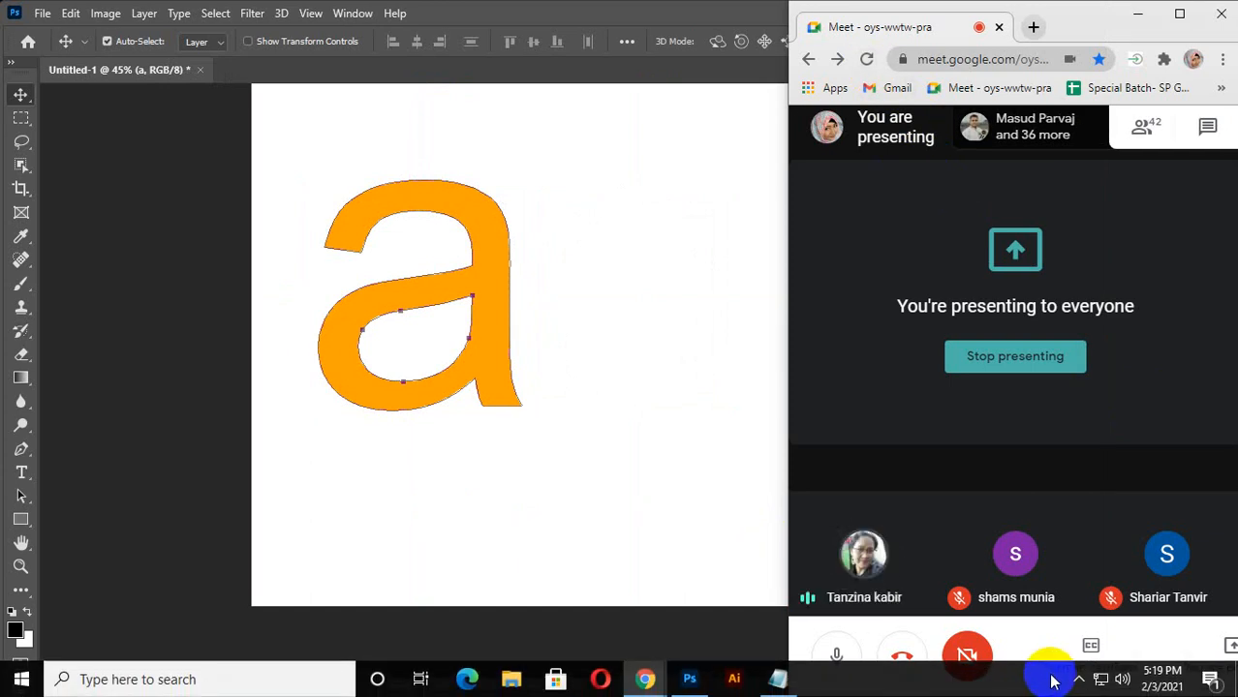
pyautogui.click(1080, 681)
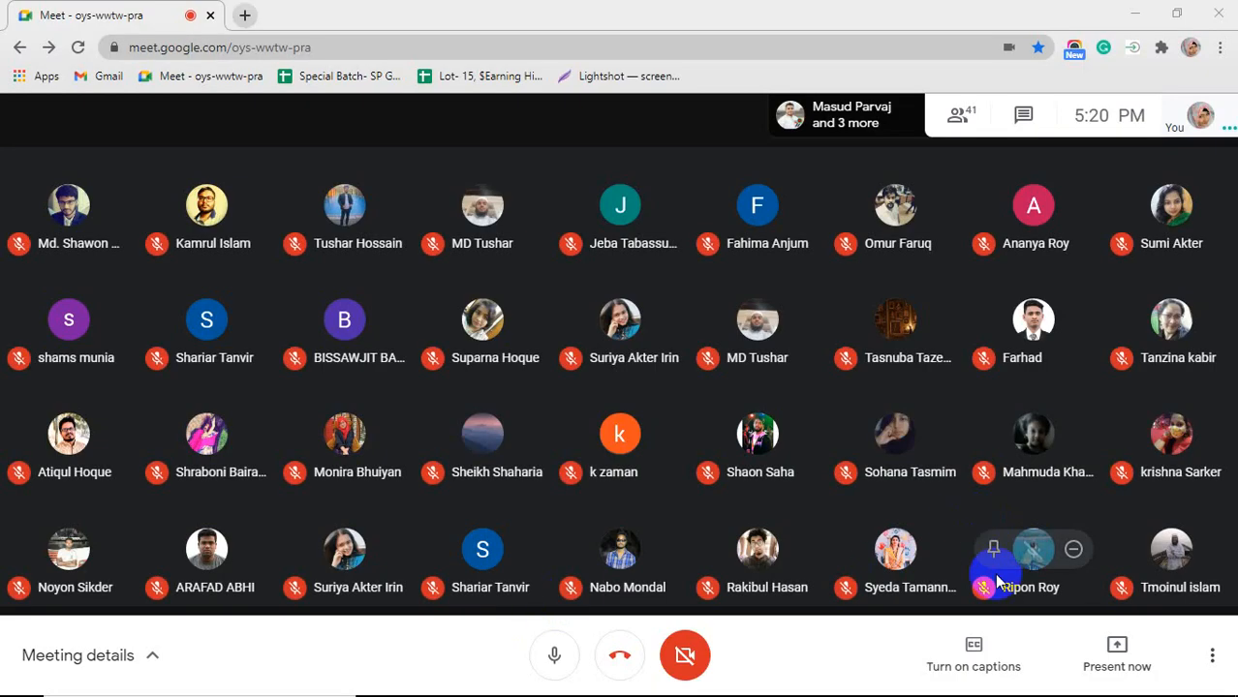
pyautogui.click(1212, 659)
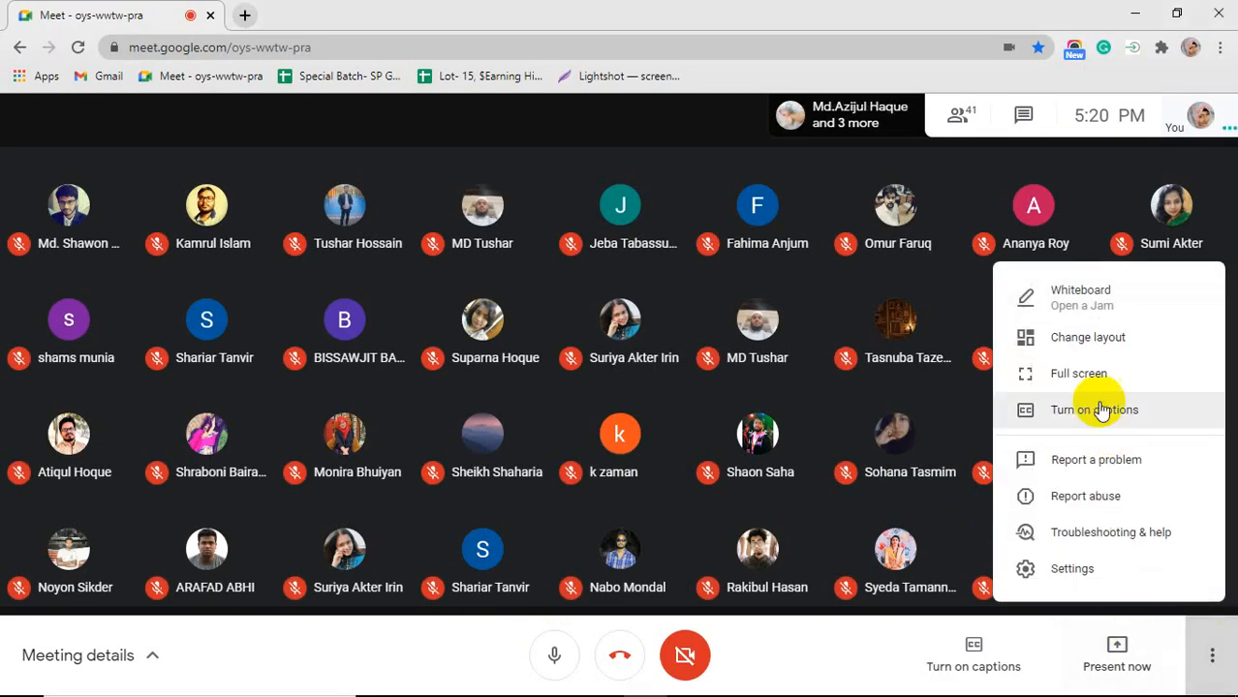
pyautogui.click(1085, 338)
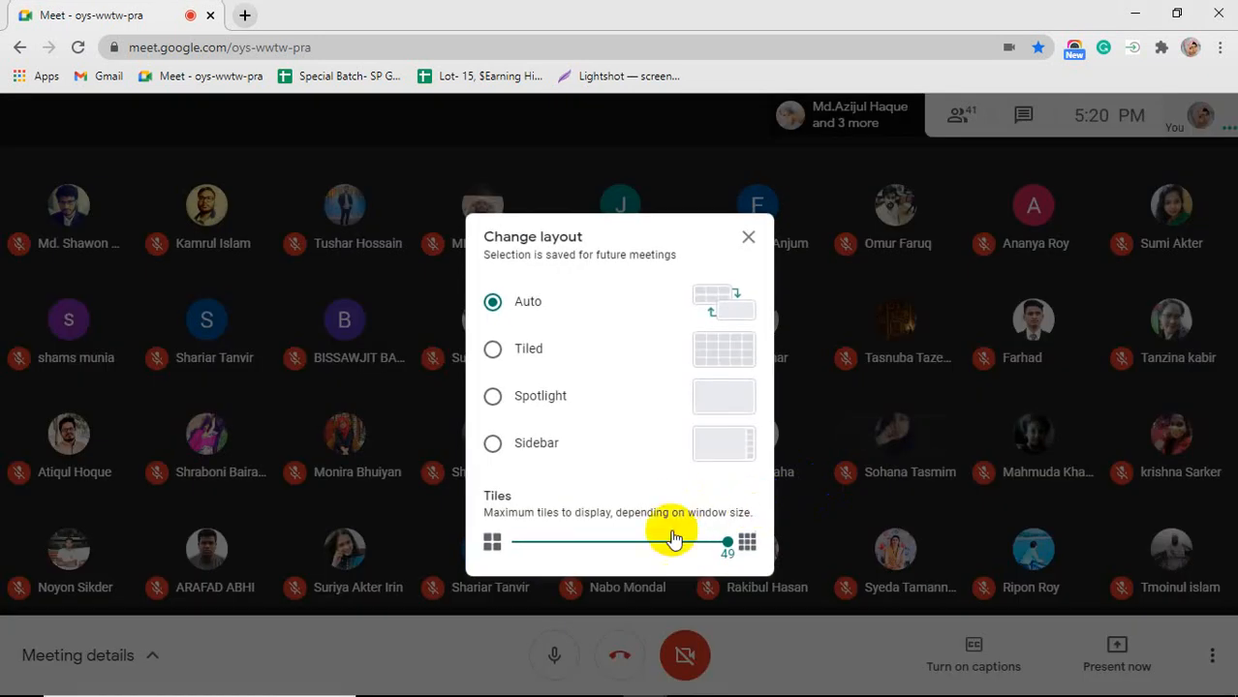
pyautogui.click(753, 232)
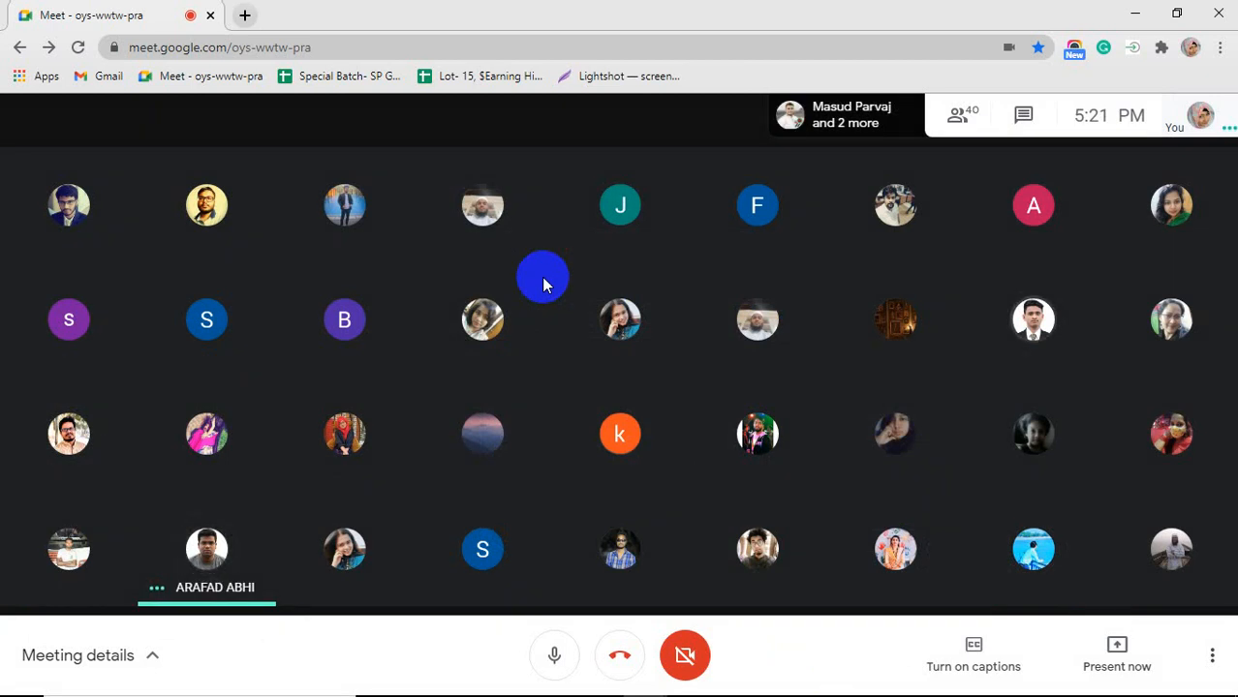
# Restore the meeting window to its smaller size and present the entire screen to the call, hiding the sharing notice
pyautogui.moveTo(483, 339)
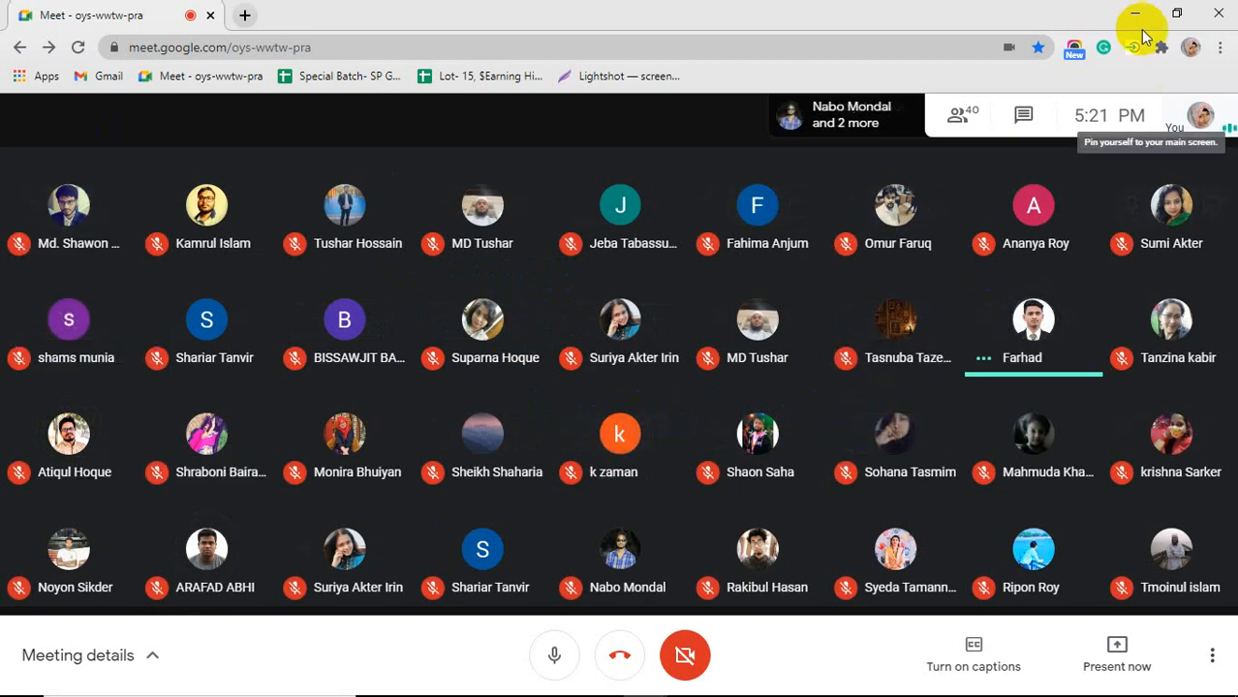
pyautogui.click(1187, 9)
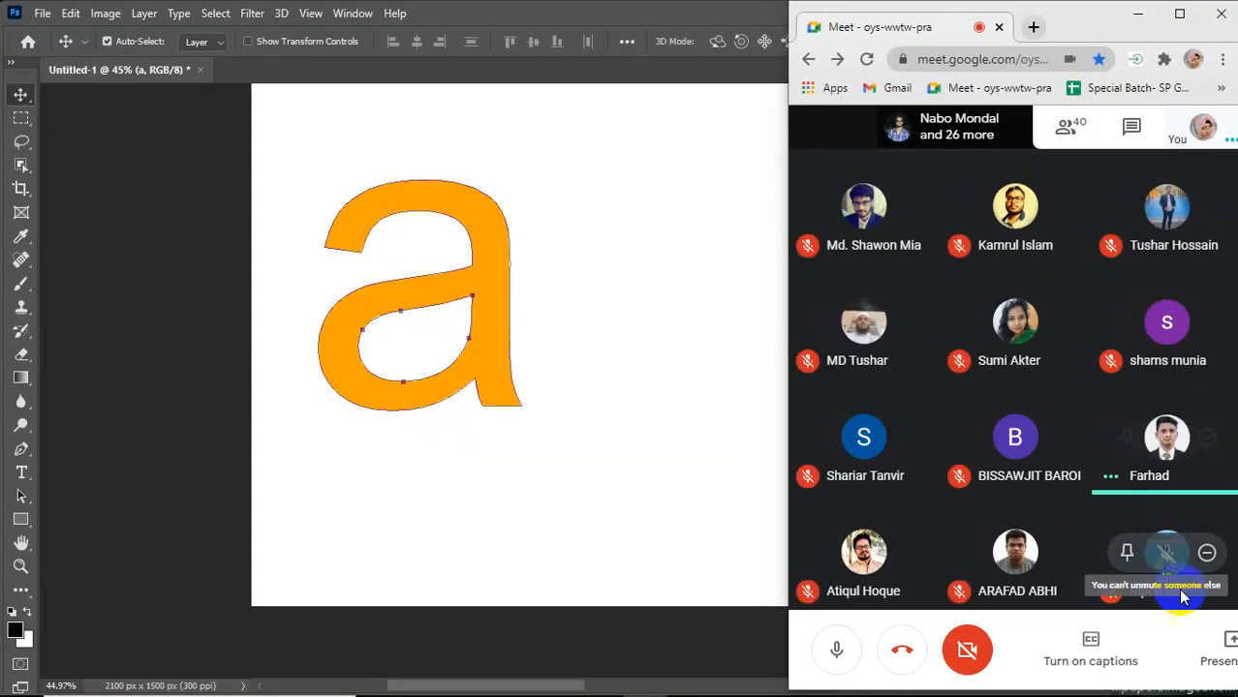
pyautogui.click(1219, 644)
pyautogui.click(1128, 509)
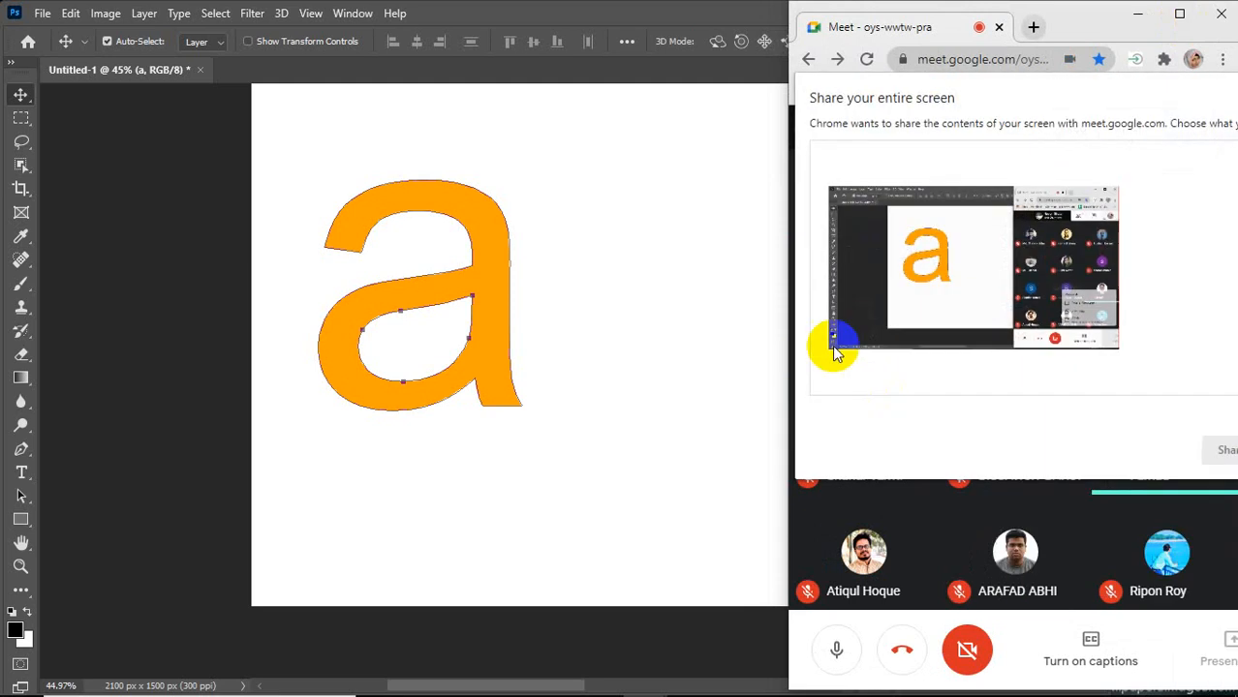
pyautogui.click(1219, 449)
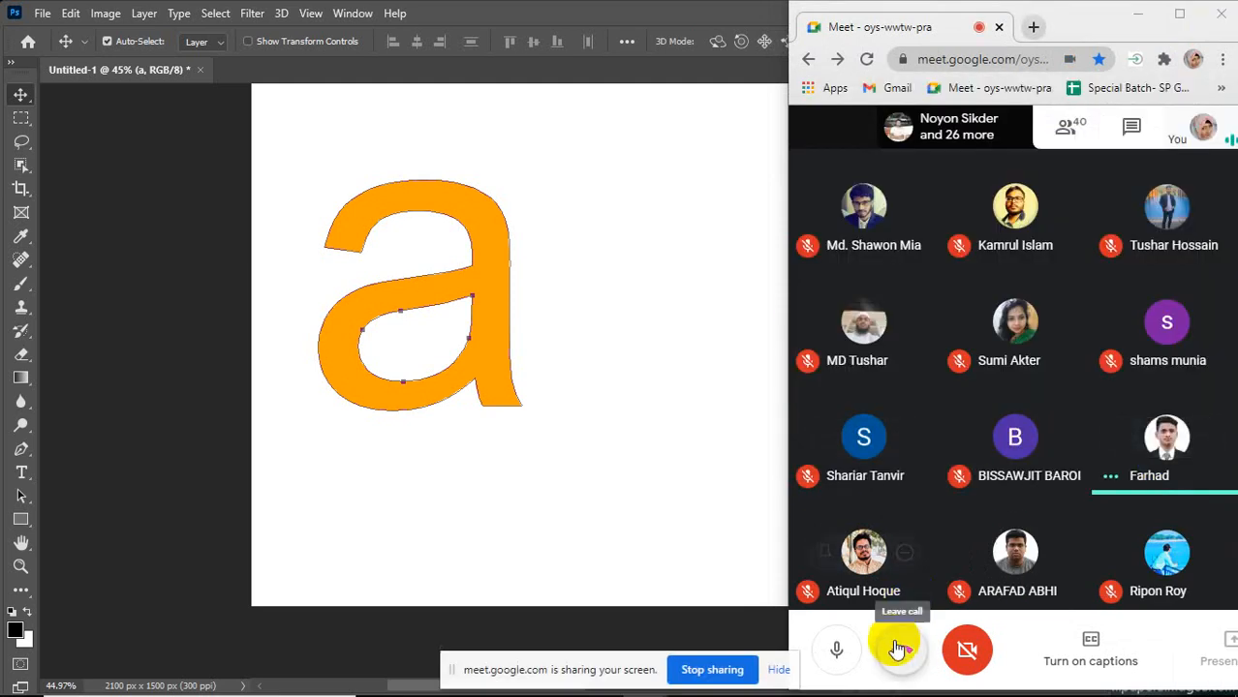
pyautogui.click(780, 671)
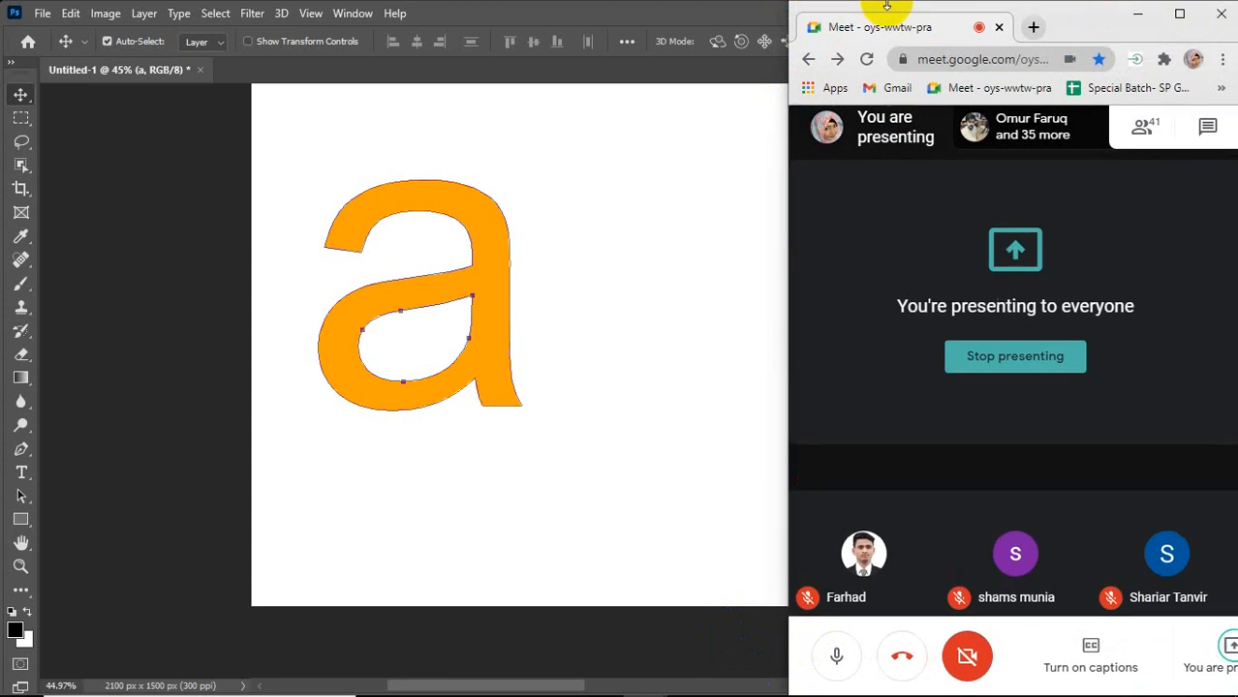
# Switch back to Photoshop and convert the letter's traced outline and counter paths into a selection
pyautogui.click(624, 221)
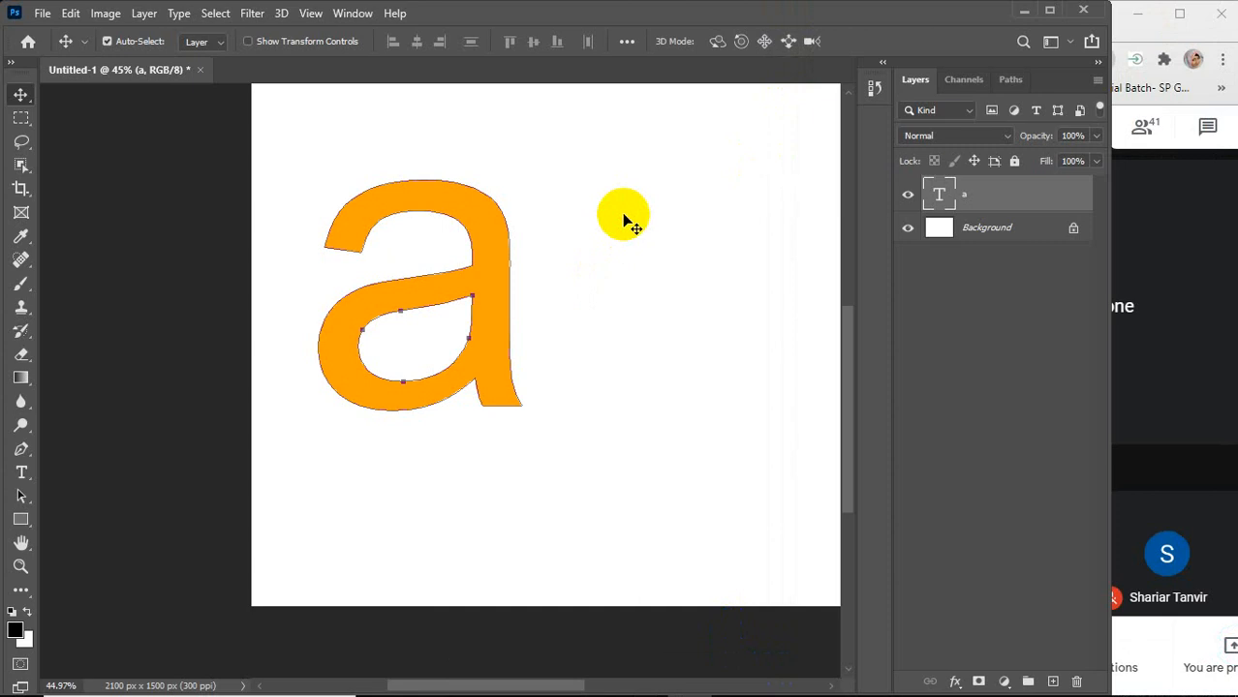
pyautogui.scroll(2, 556, 223)
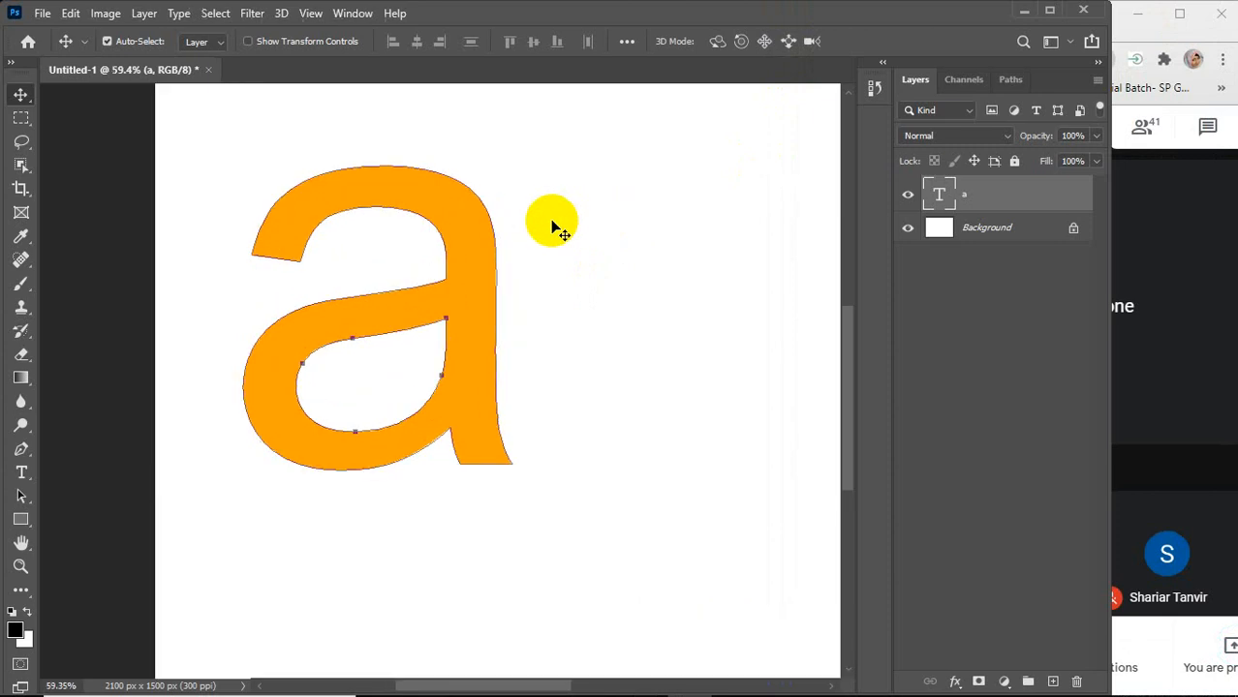
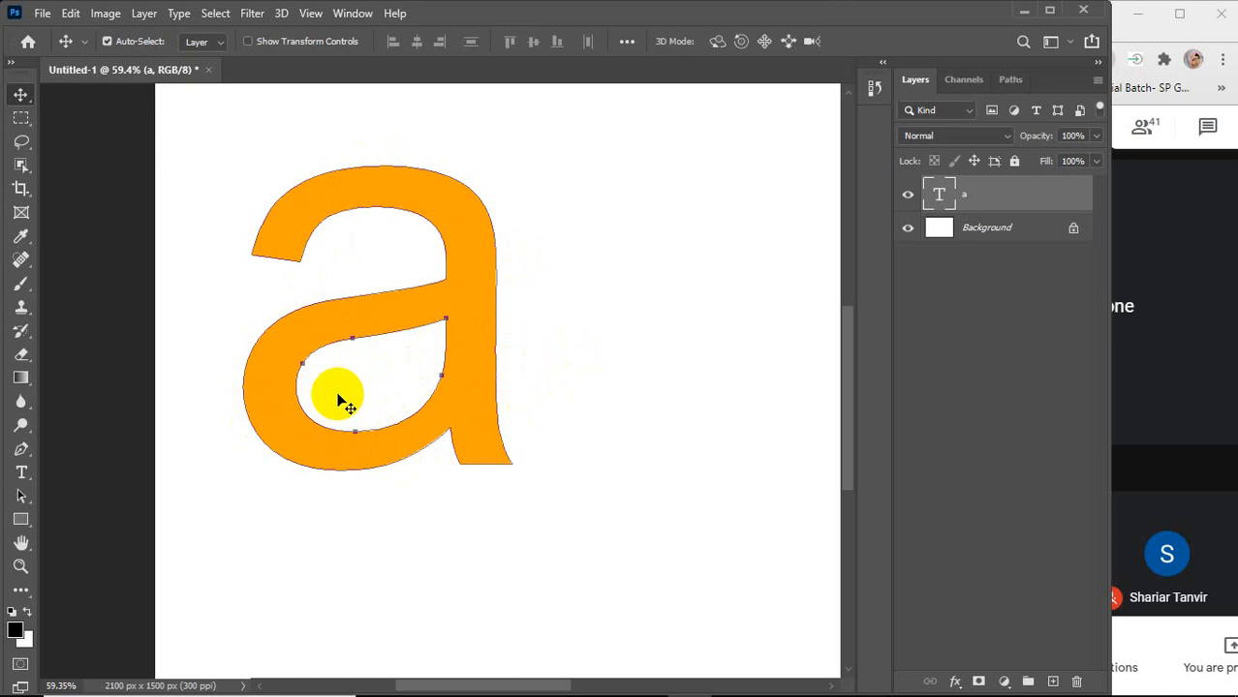
pyautogui.press('ctrl')
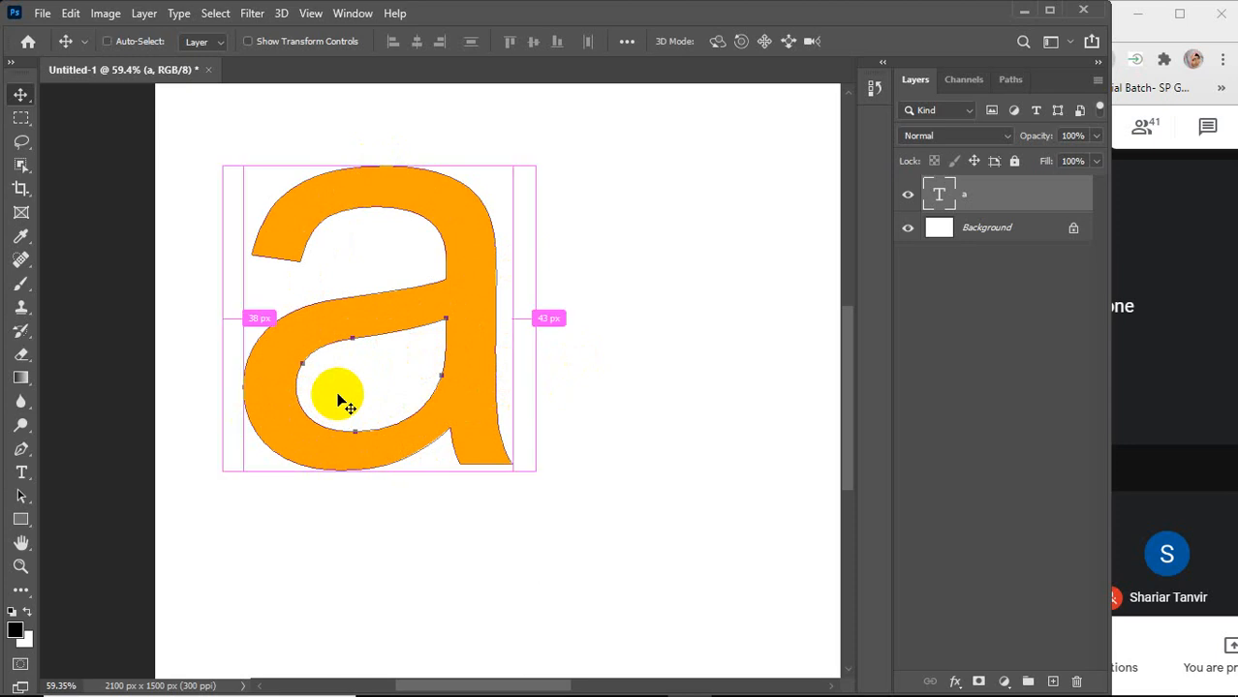
pyautogui.hotkey('ctrl', 'Return')
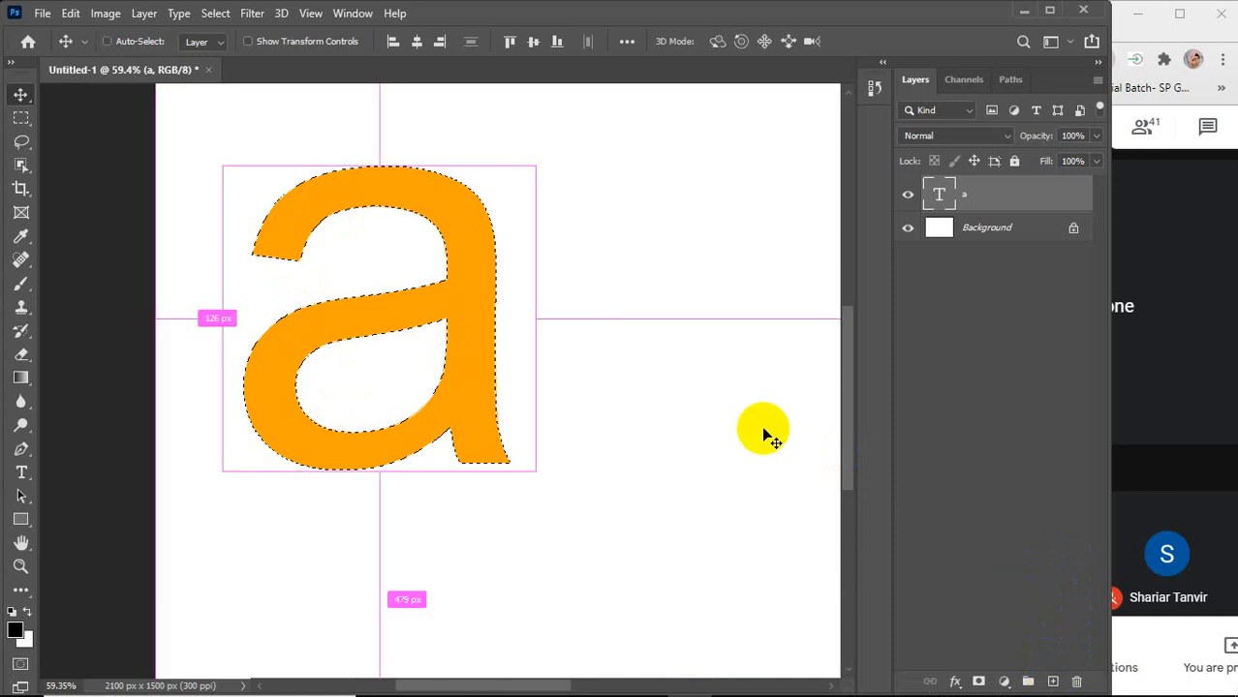
# Try to copy the letter selection onto its own layer, then add an empty layer and fill the selection with black
pyautogui.hotkey('ctrl', 'j')
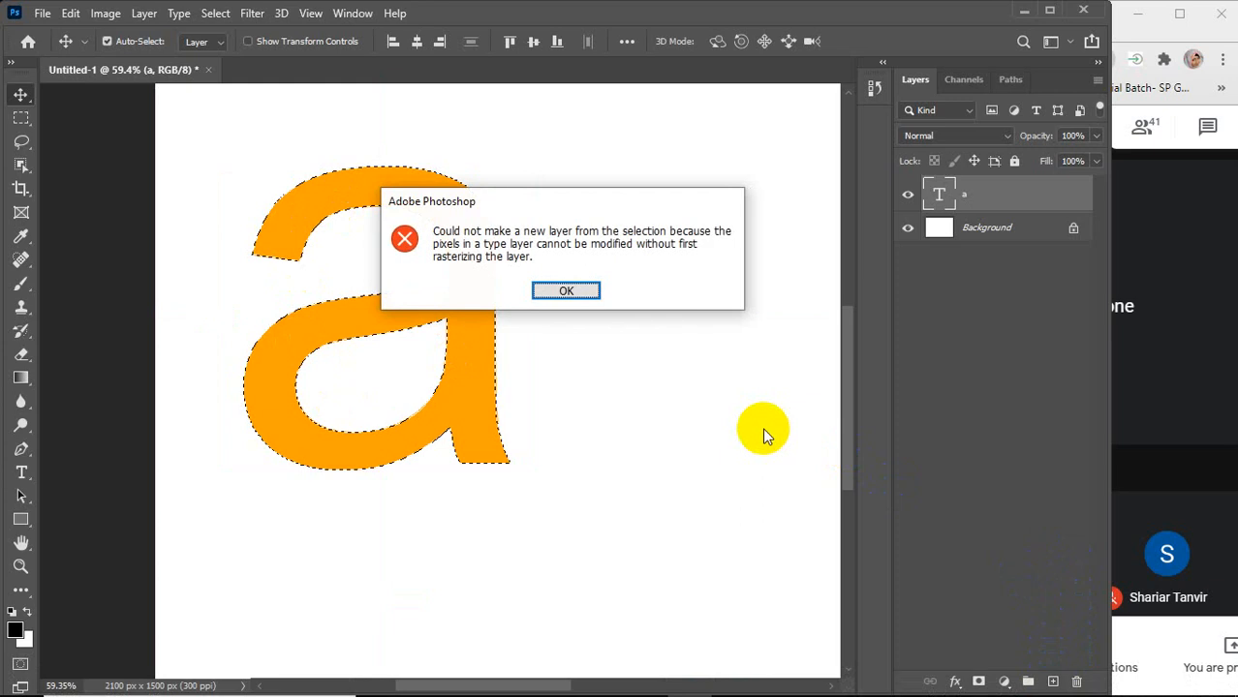
pyautogui.click(566, 292)
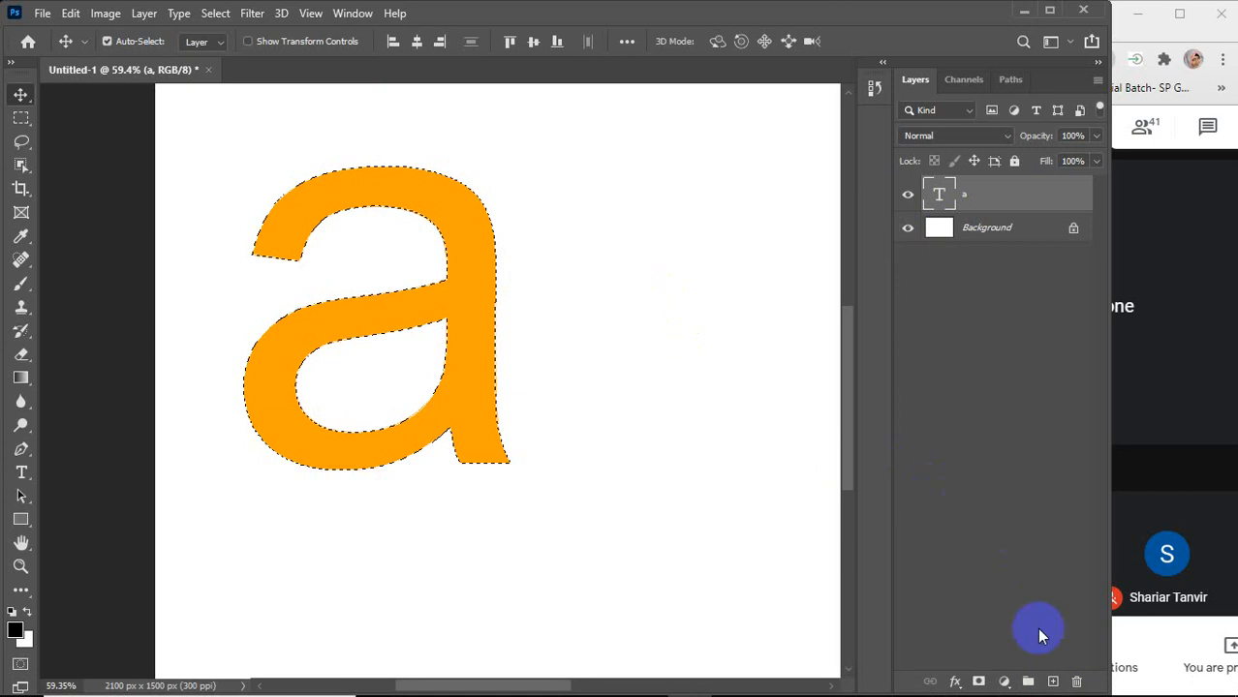
pyautogui.click(1054, 680)
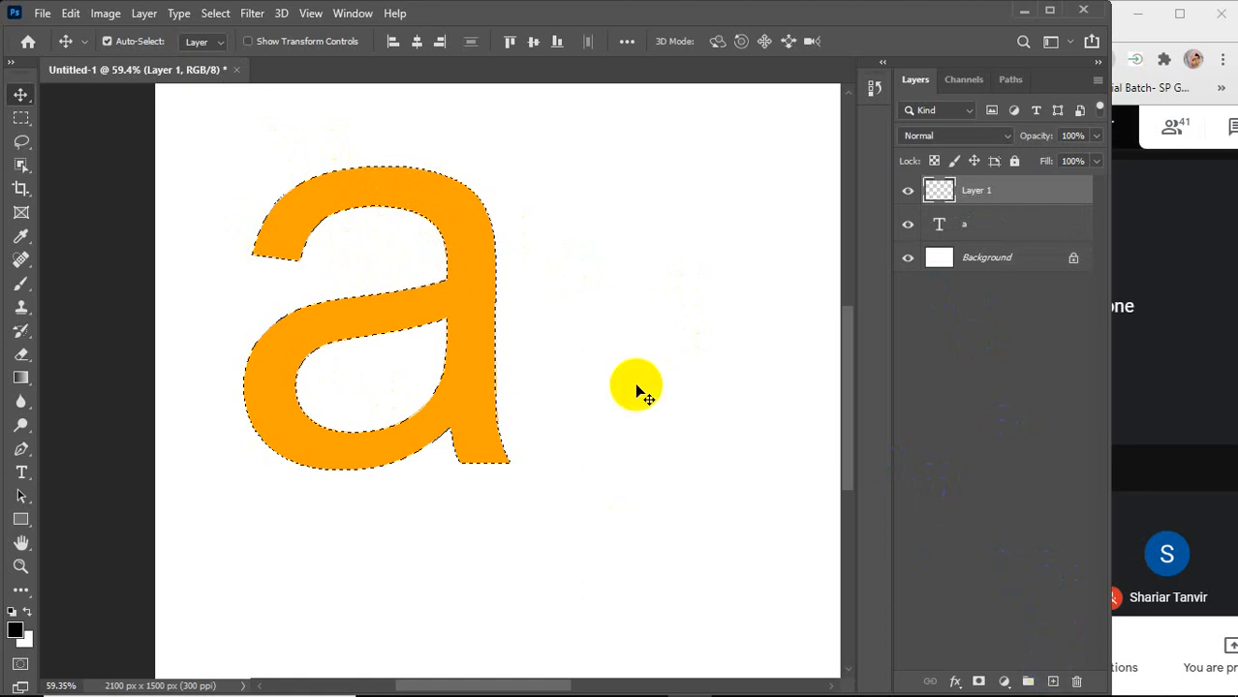
pyautogui.hotkey('alt', 'BackSpace')
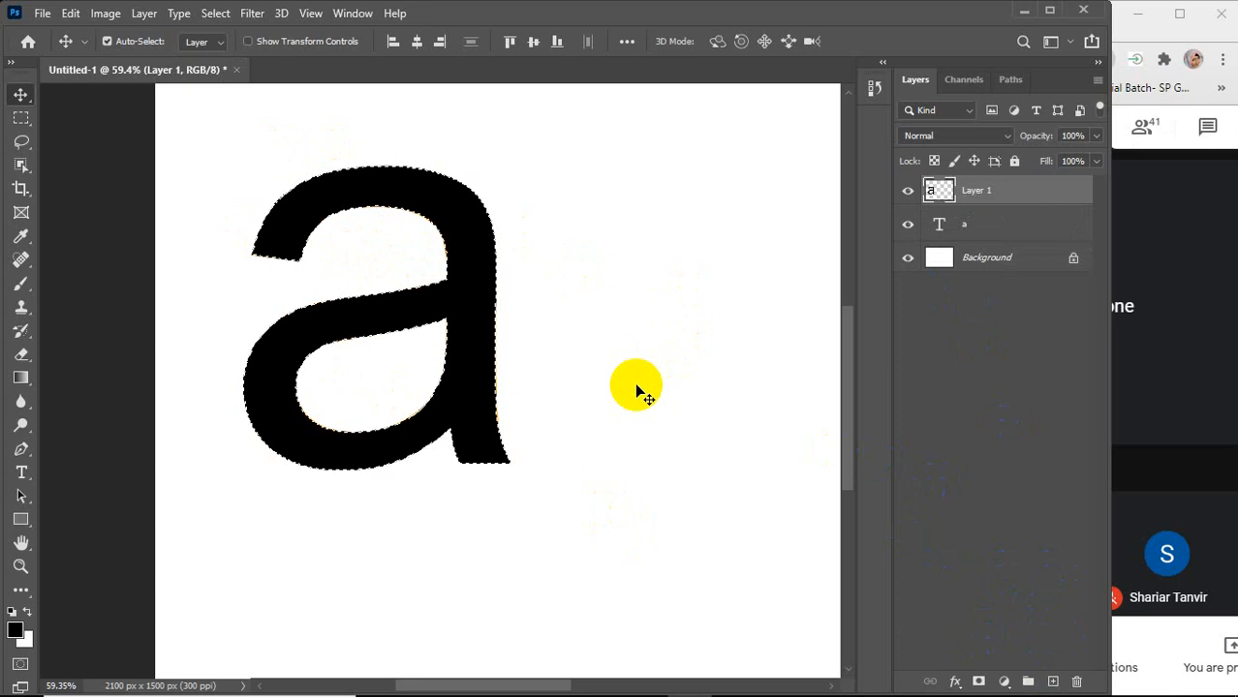
# Move the black letter to the right of the orange one and clear the selection
pyautogui.moveTo(318, 332); pyautogui.dragTo(592, 334)
pyautogui.hotkey('ctrl', 'd')
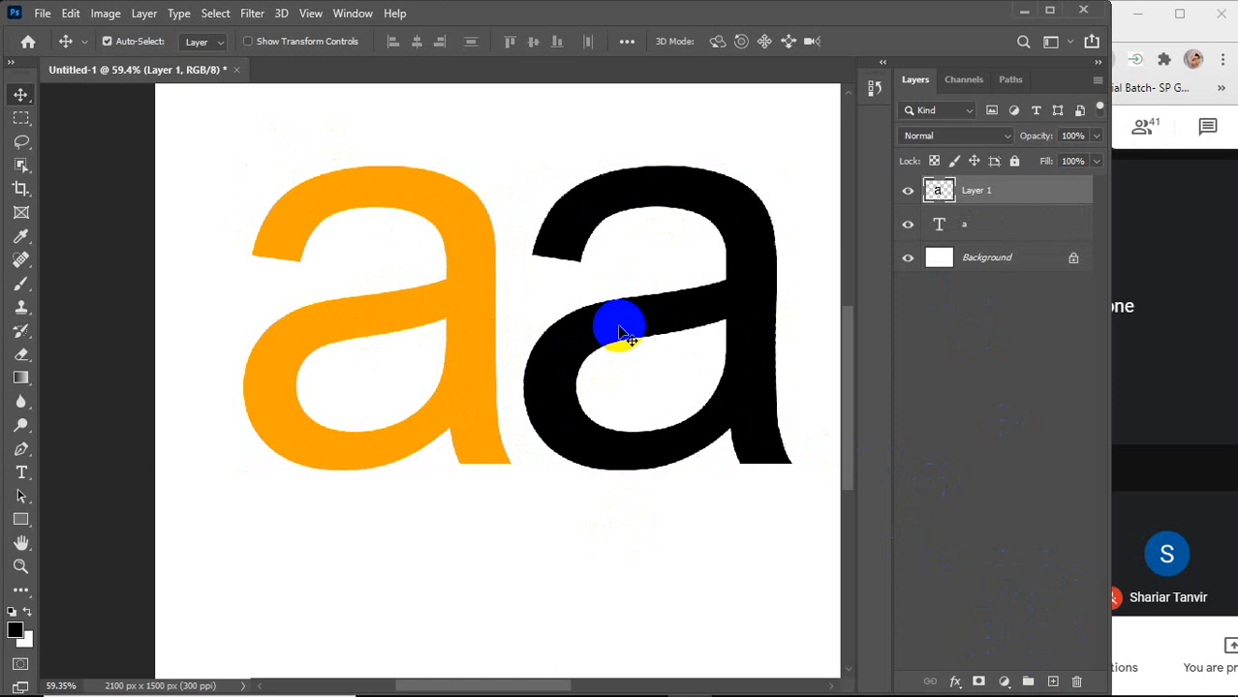
pyautogui.click(649, 558)
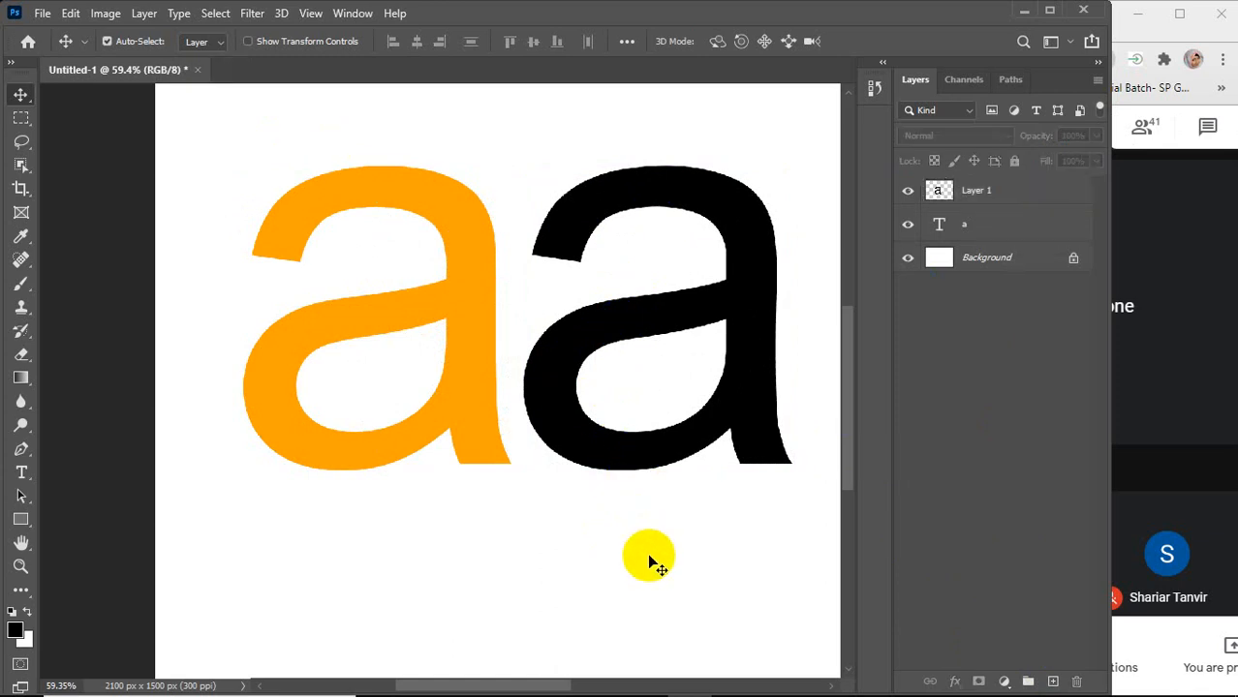
# Scale the orange and black letters together to 33.30% and place them in the canvas's upper-left corner
pyautogui.hotkey('ctrl', '0')
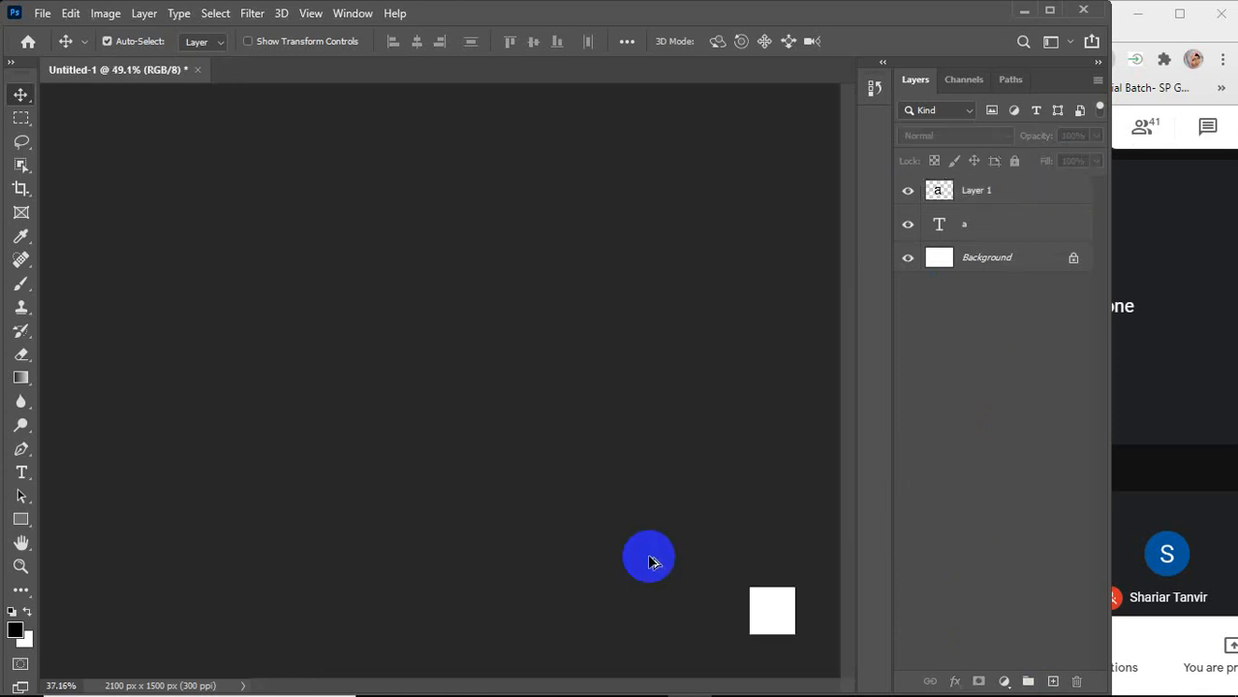
pyautogui.moveTo(565, 478); pyautogui.dragTo(191, 245)
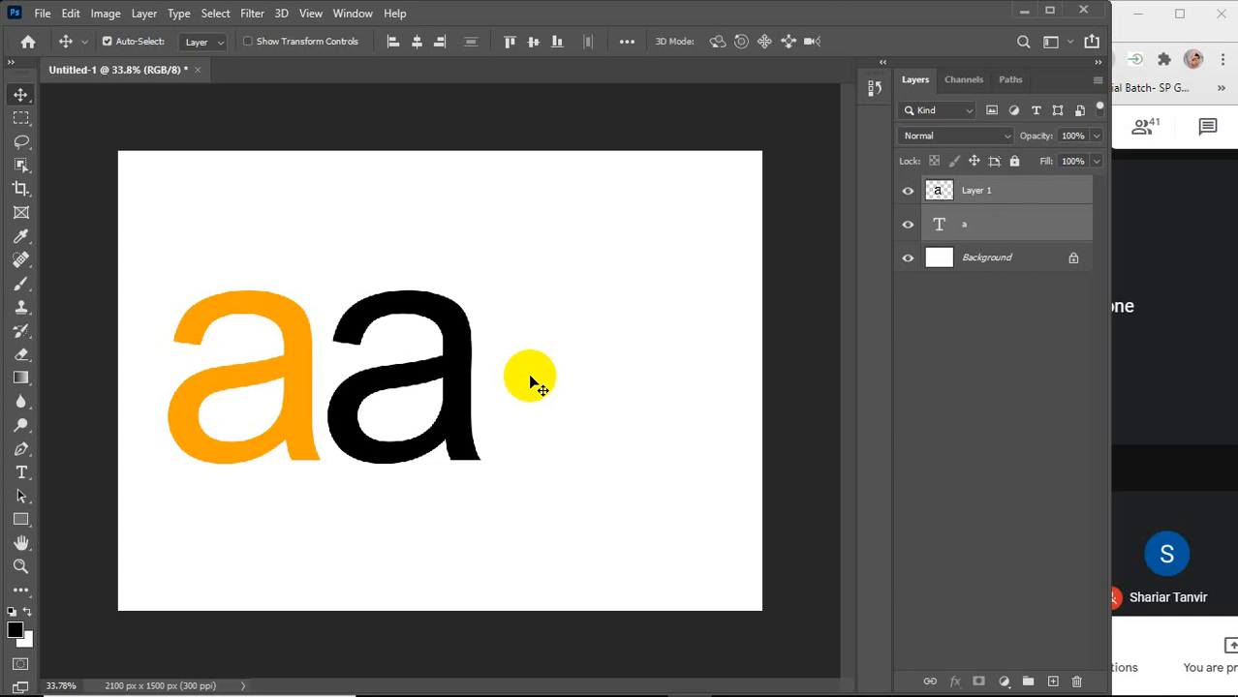
pyautogui.moveTo(546, 499); pyautogui.dragTo(171, 233)
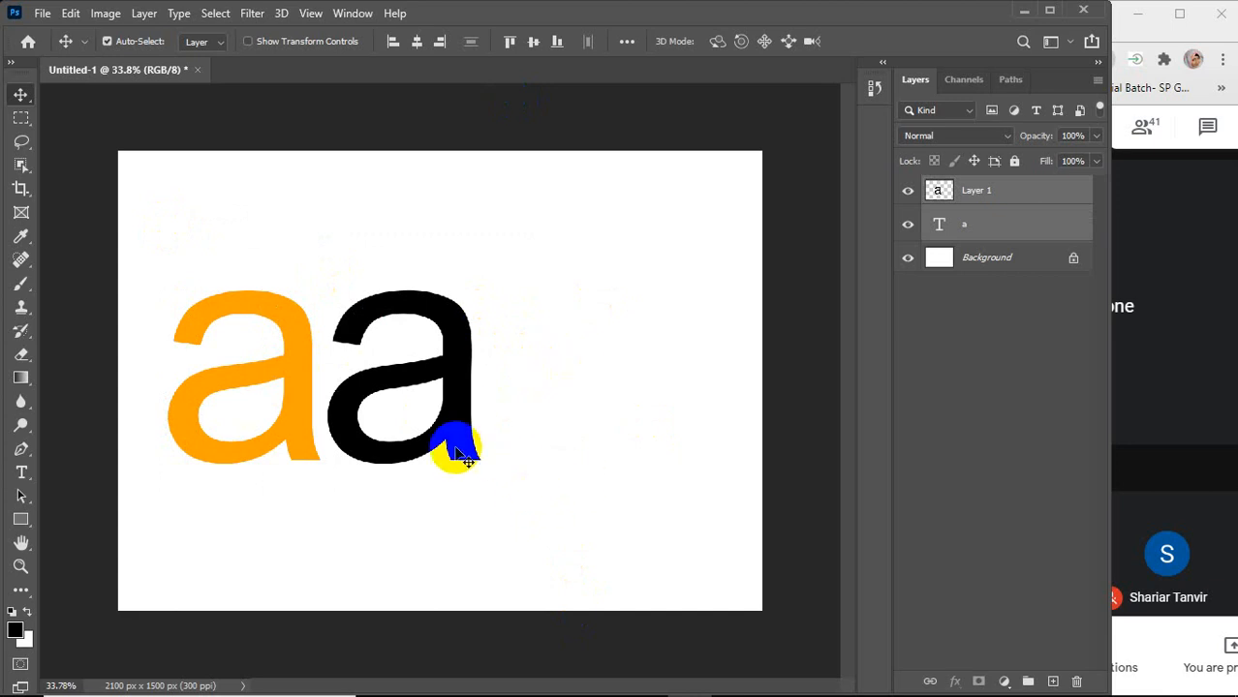
pyautogui.hotkey('ctrl', 't')
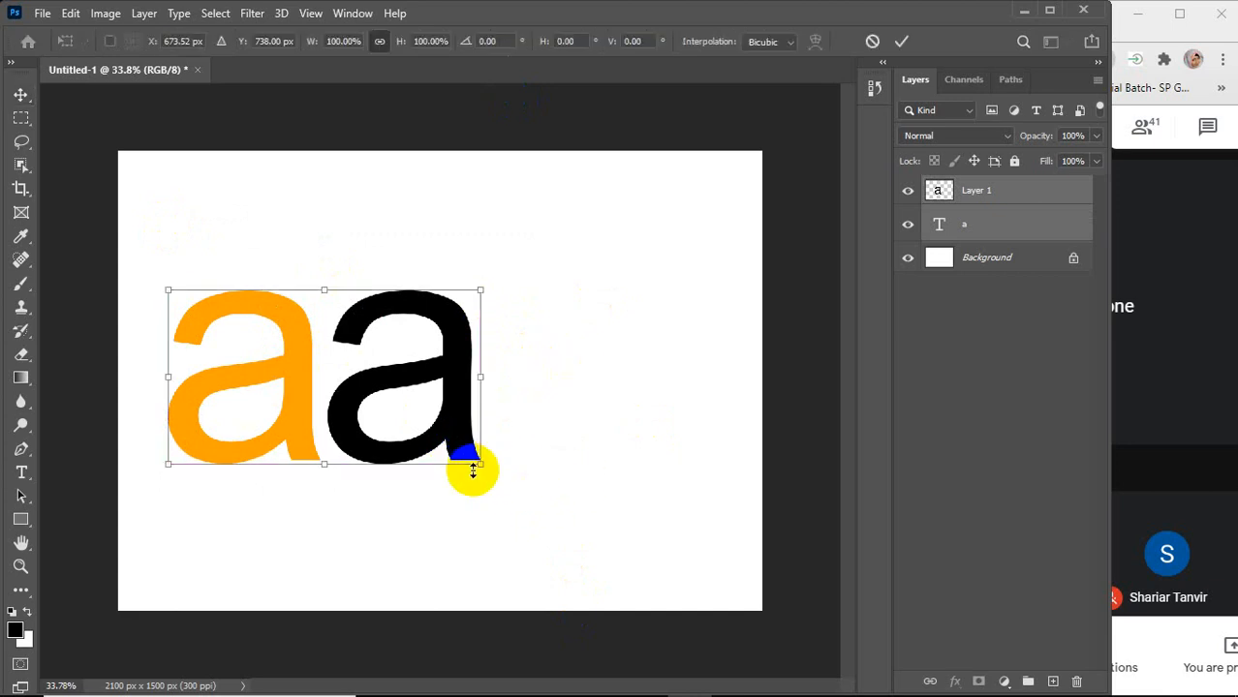
pyautogui.moveTo(475, 469); pyautogui.dragTo(294, 317)
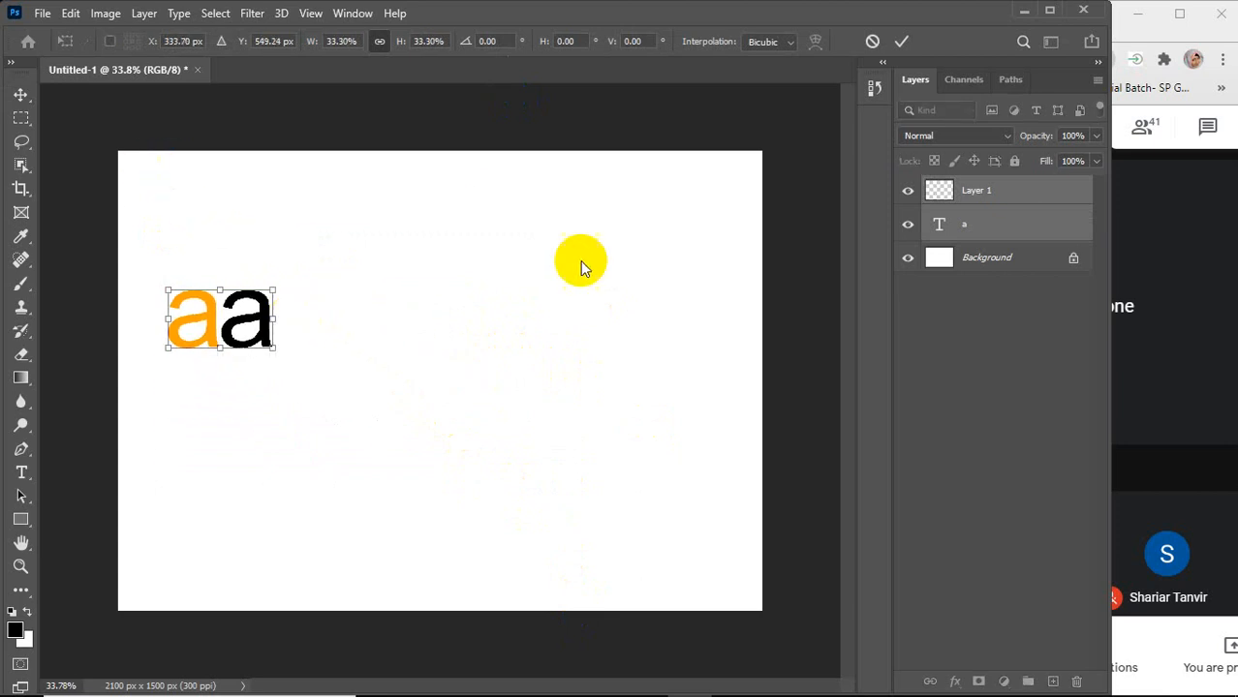
pyautogui.moveTo(212, 331); pyautogui.dragTo(170, 200)
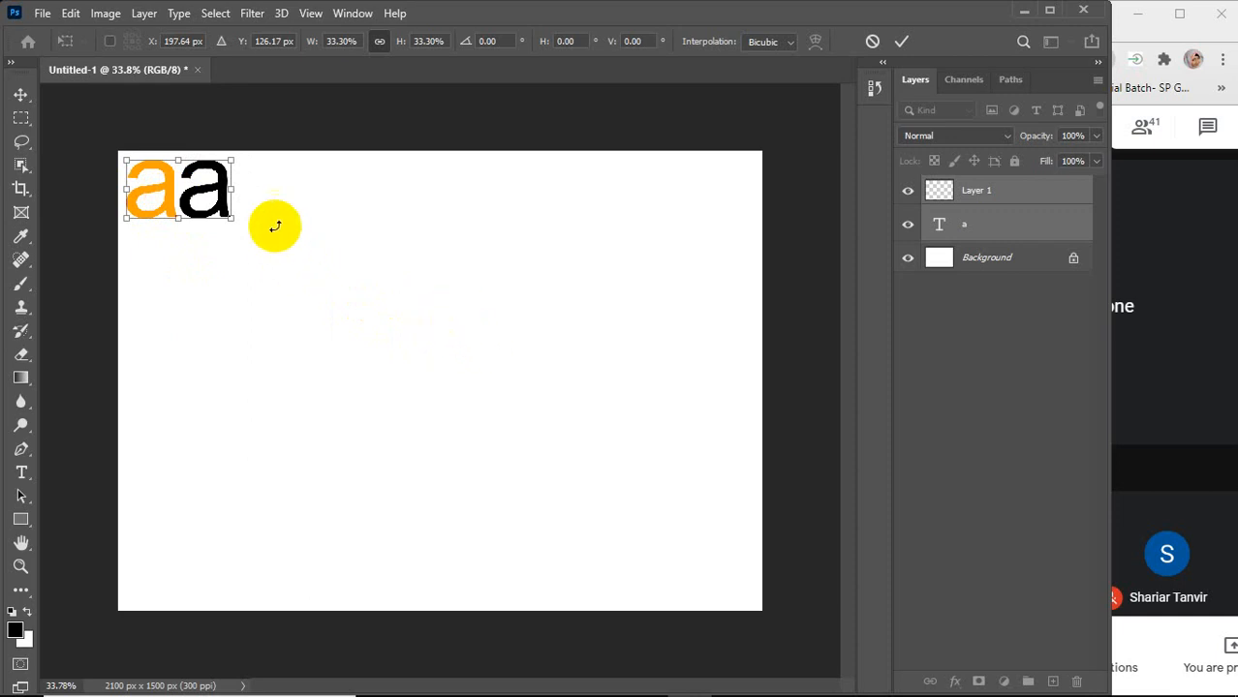
pyautogui.click(901, 41)
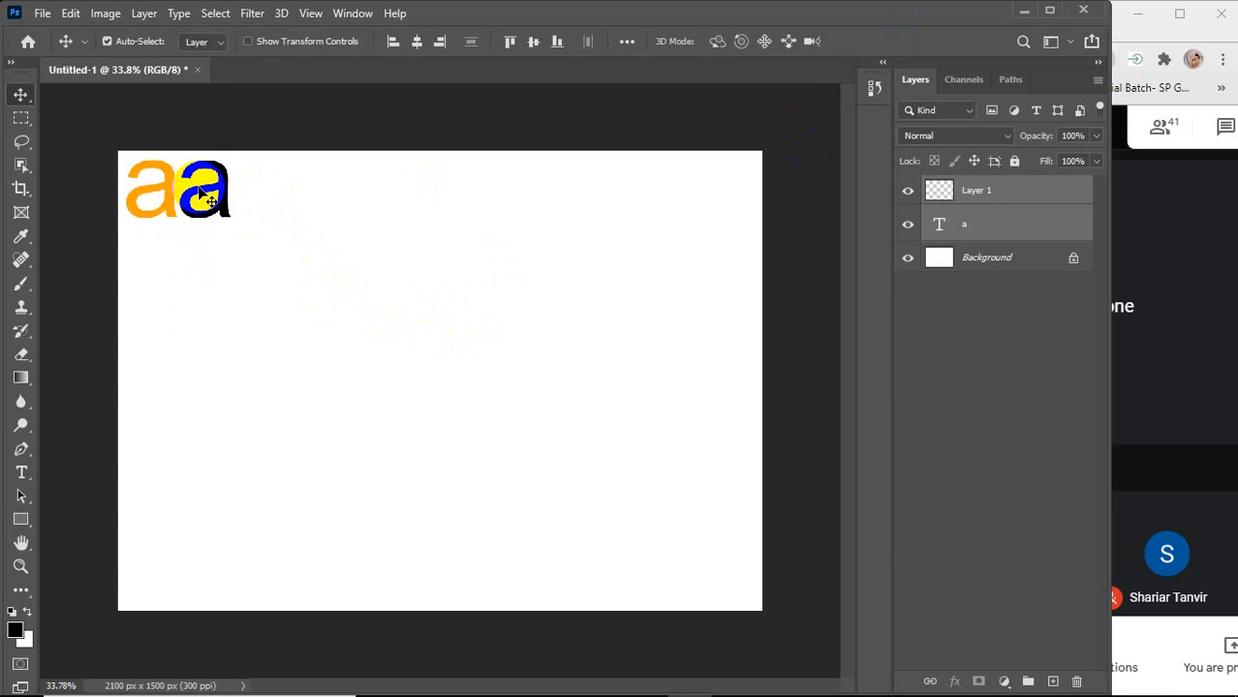
pyautogui.click(991, 204)
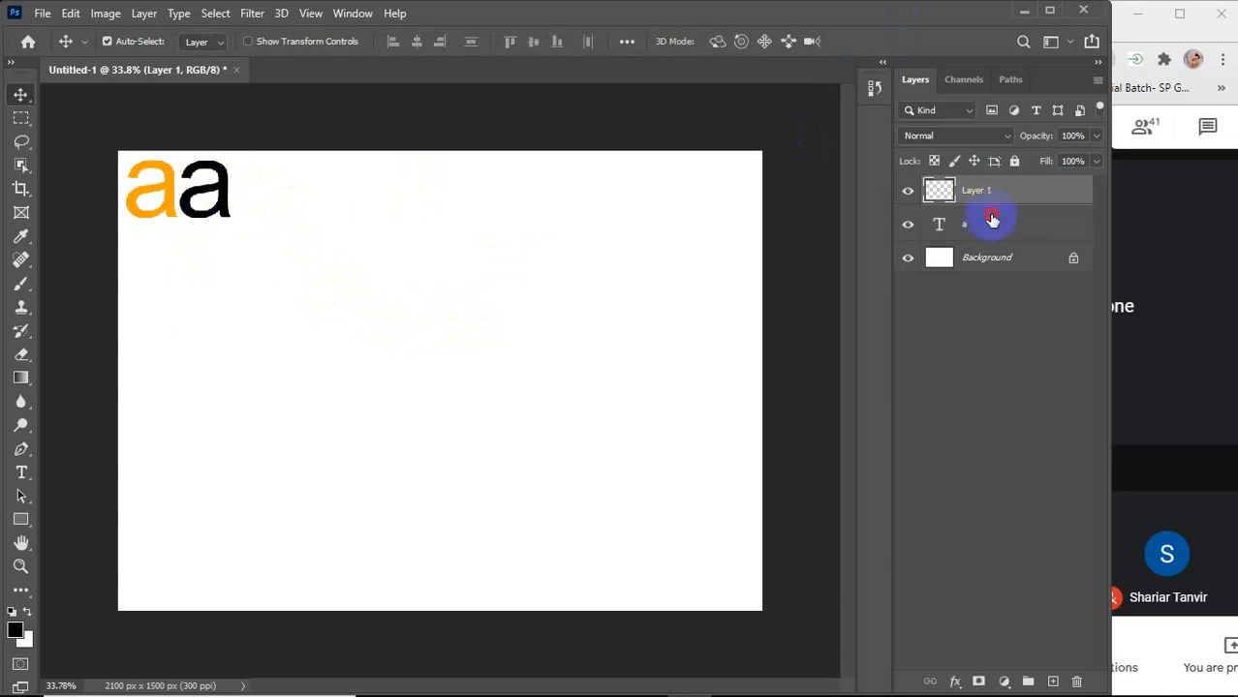
pyautogui.click(998, 221)
pyautogui.click(539, 213)
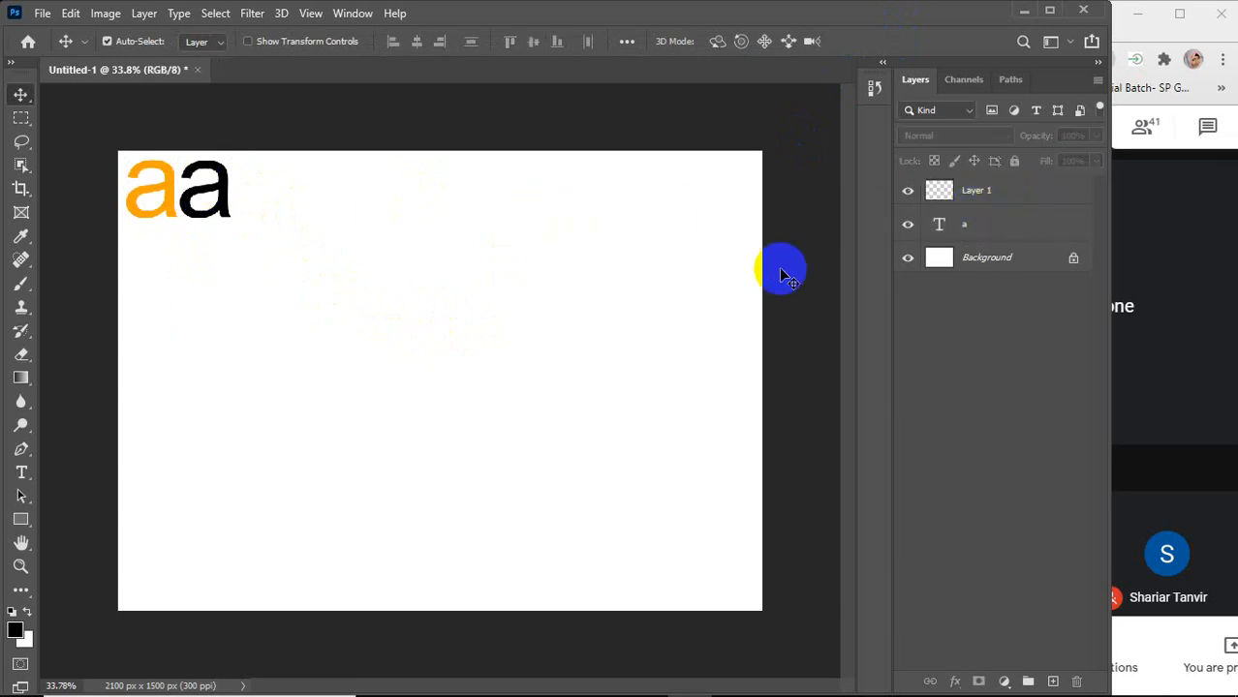
pyautogui.click(352, 13)
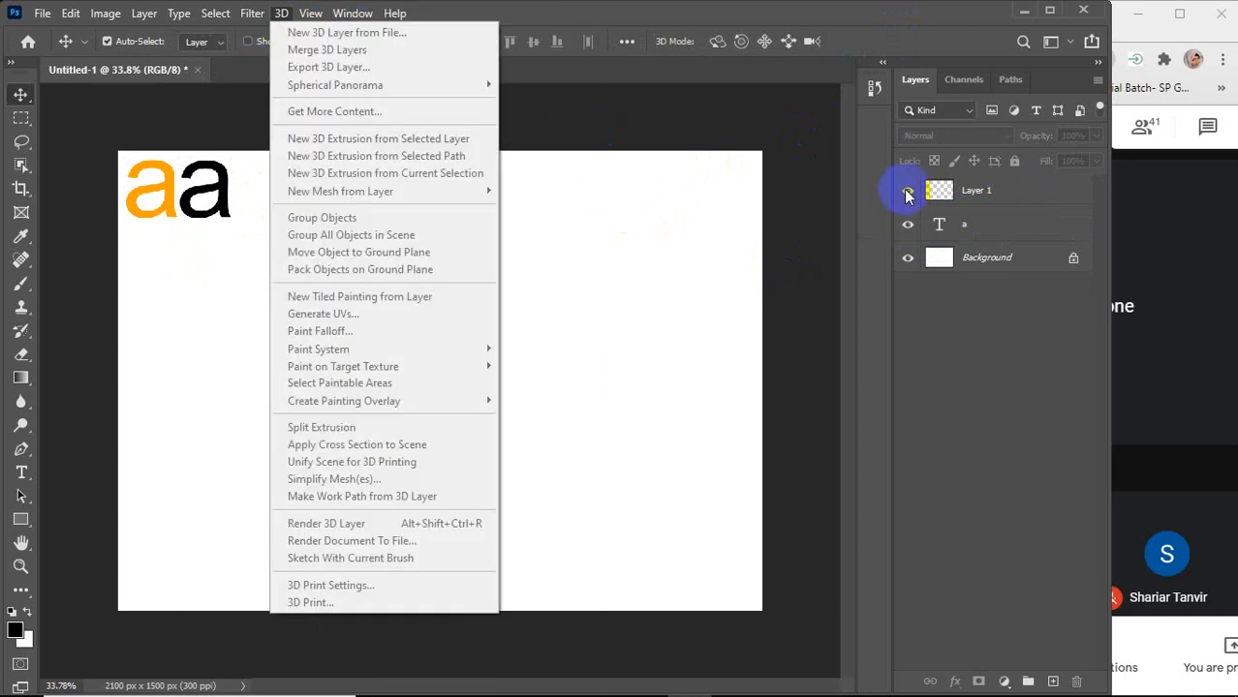
pyautogui.click(986, 192)
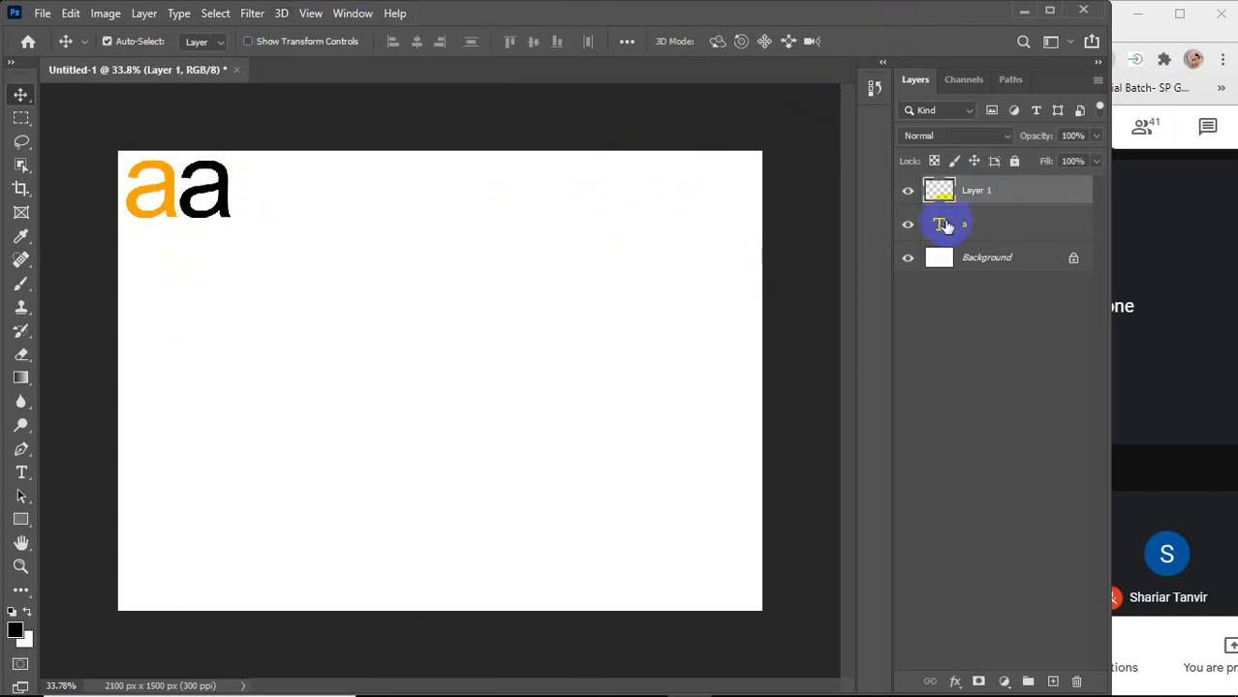
pyautogui.click(358, 301)
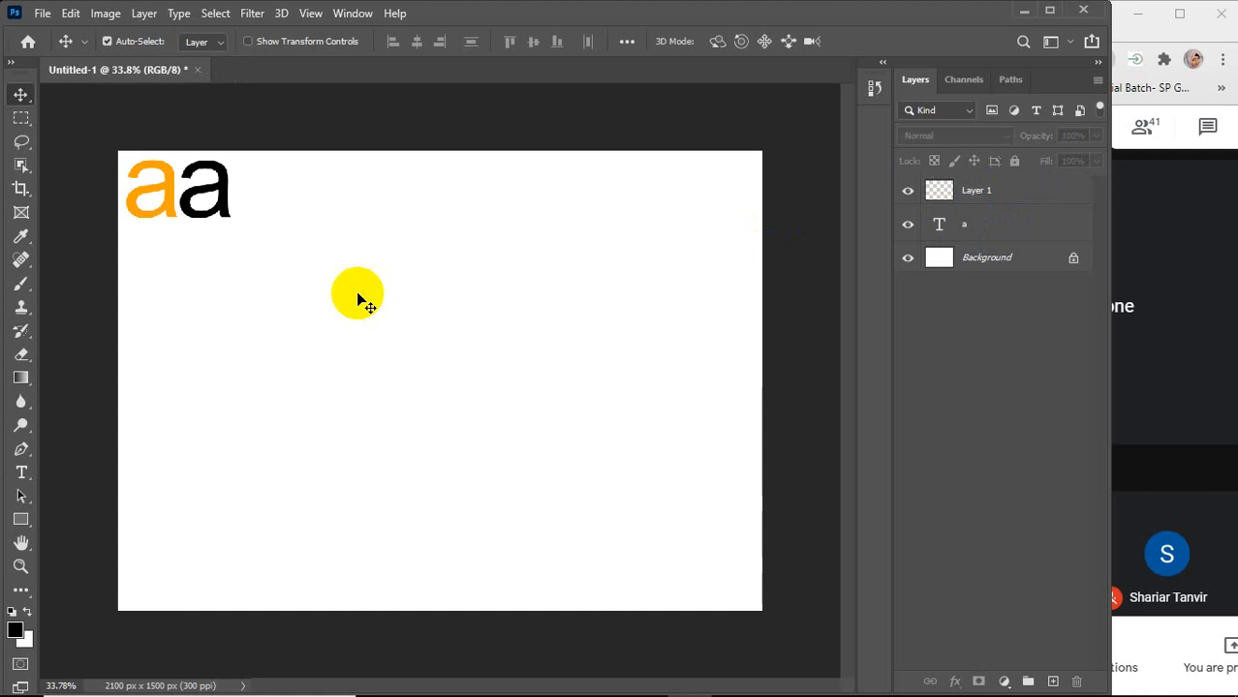
pyautogui.moveTo(102, 151); pyautogui.dragTo(232, 208)
pyautogui.click(357, 271)
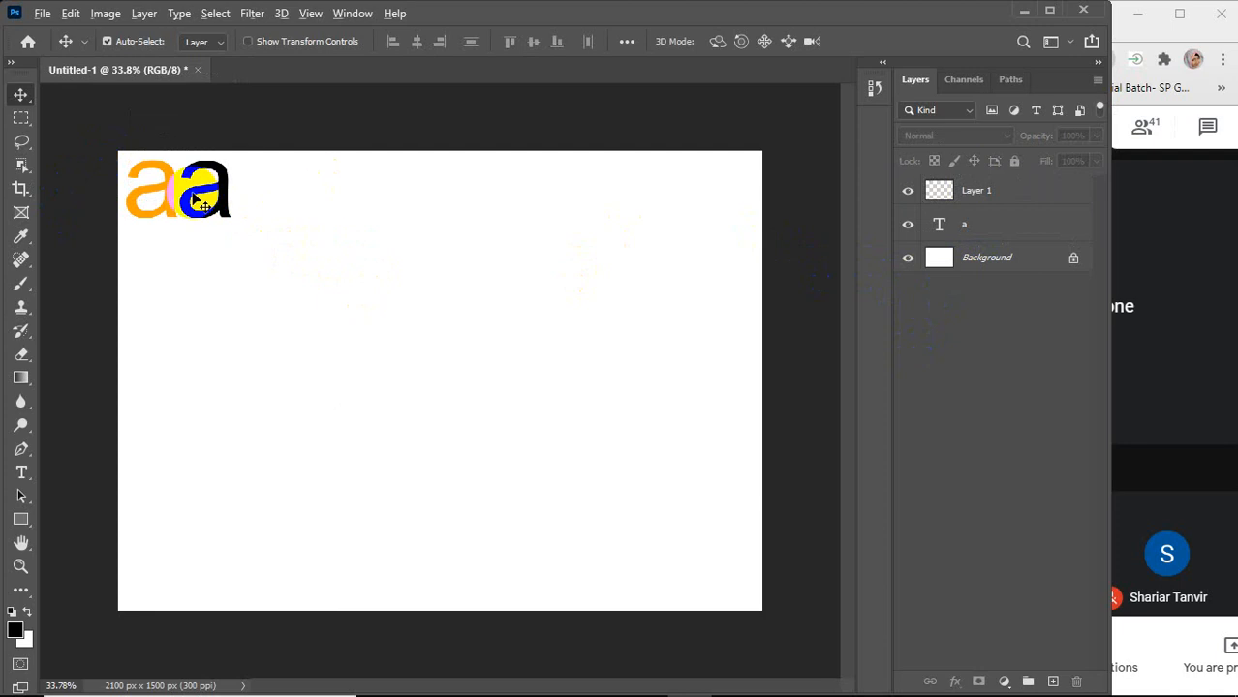
# Examine the scaled orange and black letters side by side at high magnification
pyautogui.scroll(2, 198, 200)
pyautogui.scroll(6, 198, 200)
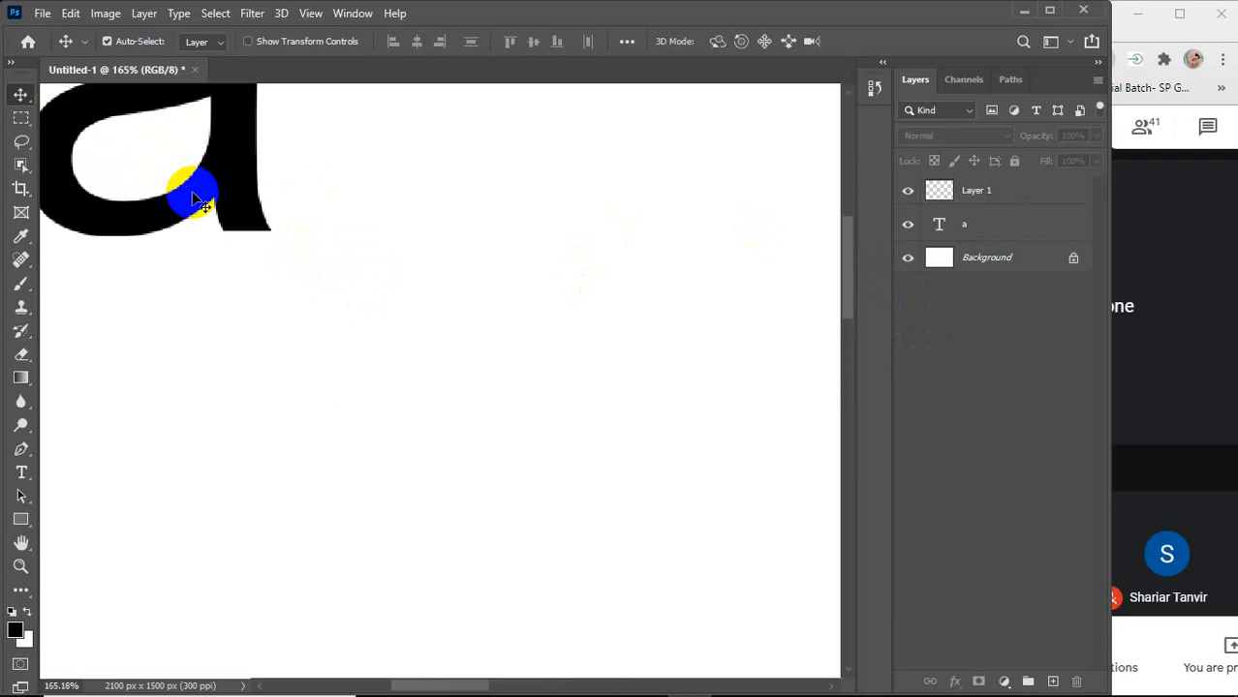
pyautogui.click(392, 328)
pyautogui.click(532, 276)
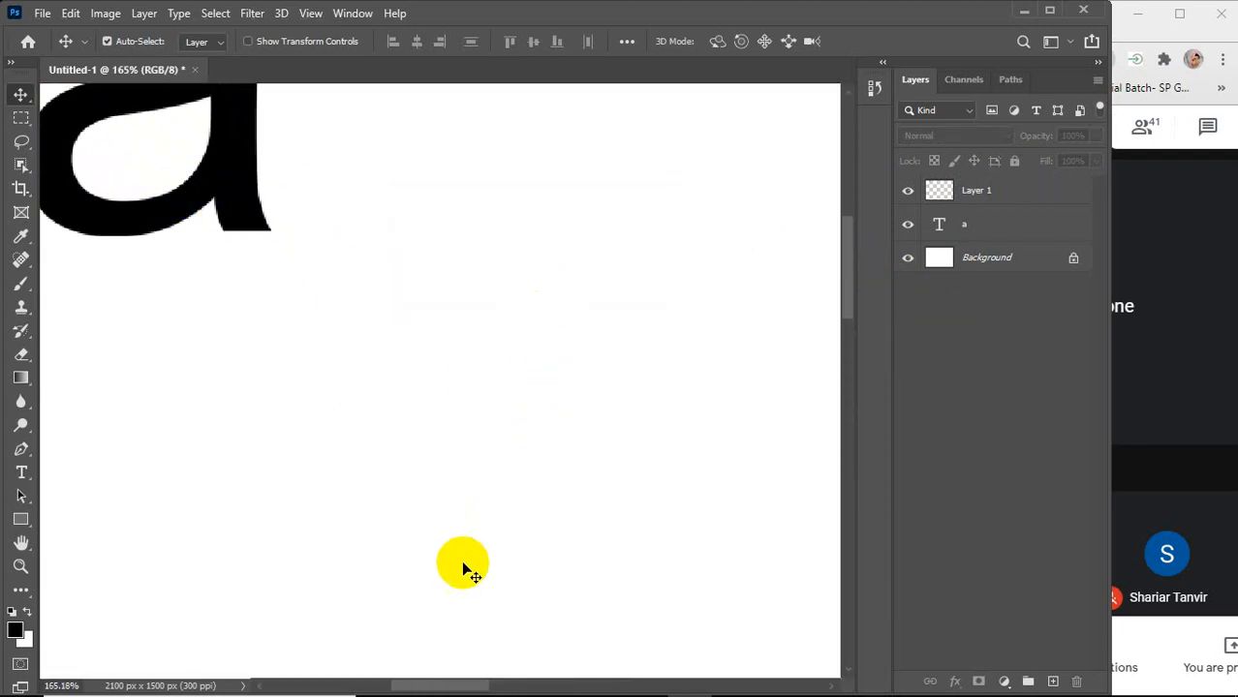
pyautogui.moveTo(434, 684)
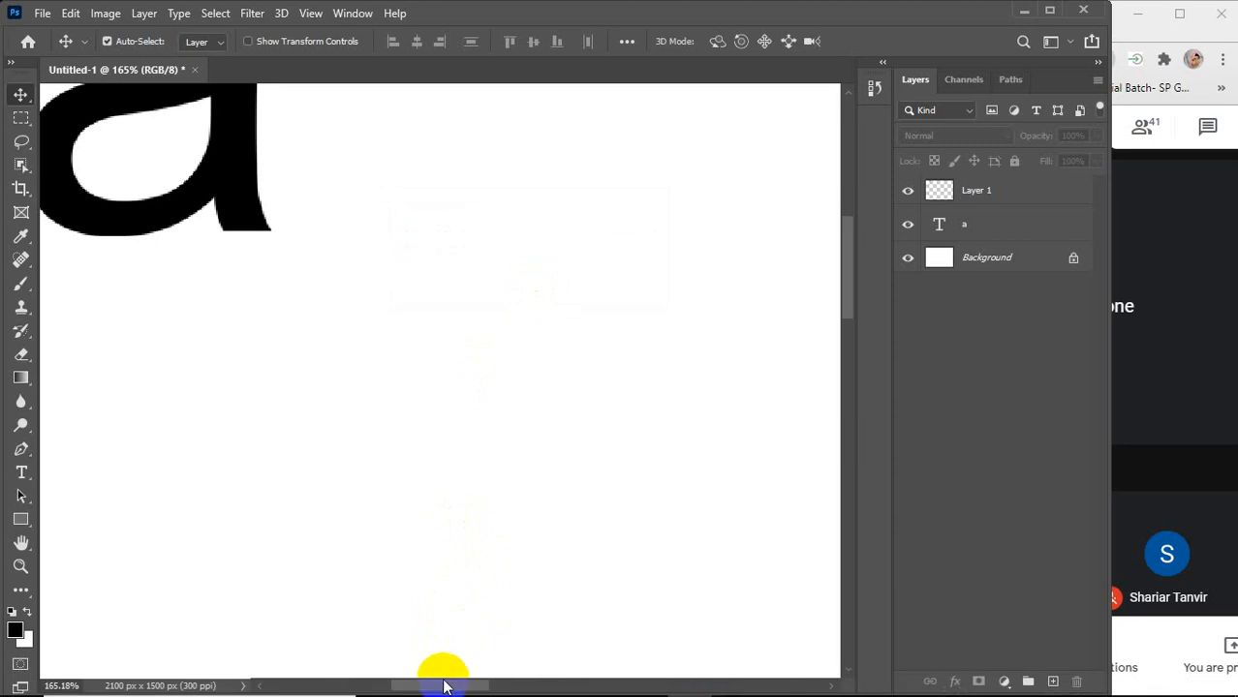
pyautogui.moveTo(436, 684)
pyautogui.mouseDown()
pyautogui.moveTo(369, 686)
pyautogui.moveTo(421, 685)
pyautogui.mouseUp()
pyautogui.scroll(3, 172, 288)
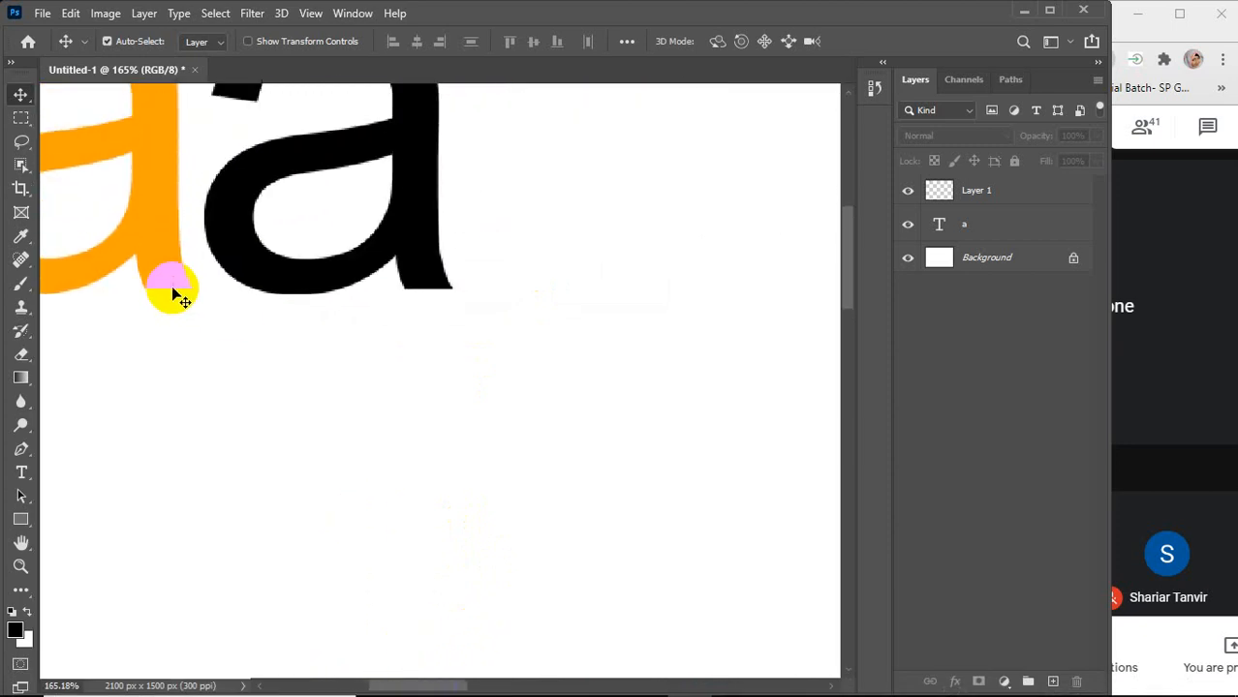
pyautogui.scroll(3, 173, 279)
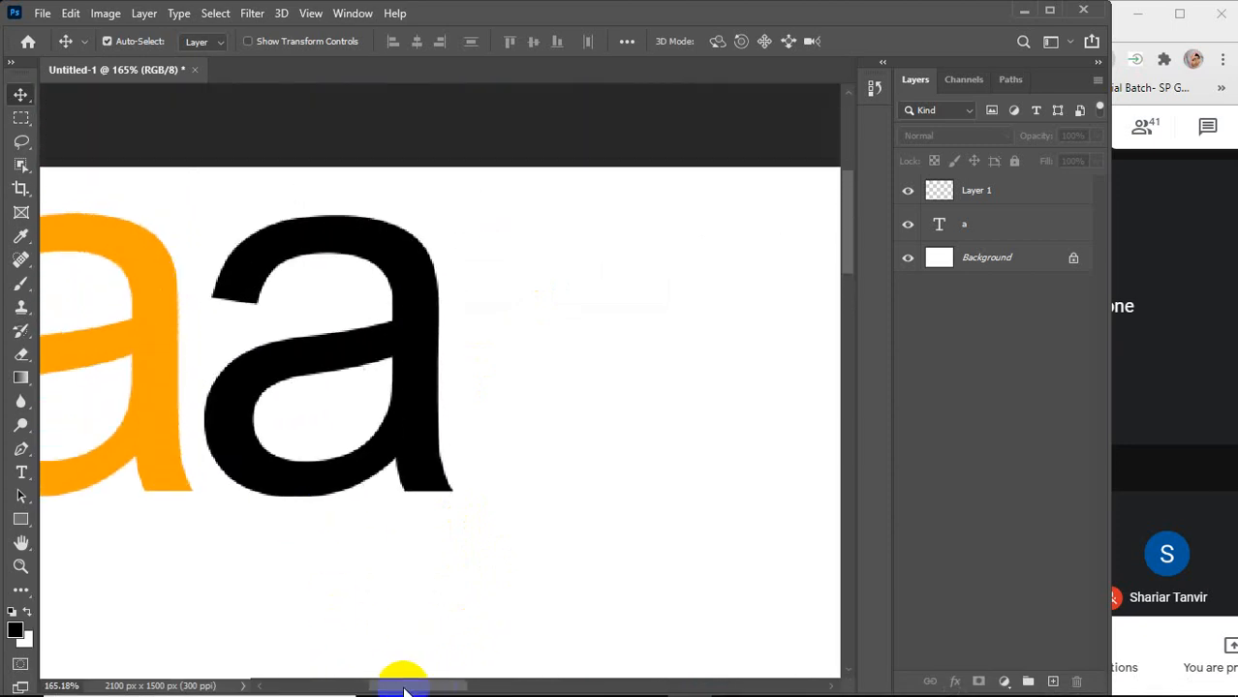
pyautogui.moveTo(401, 684); pyautogui.dragTo(364, 685)
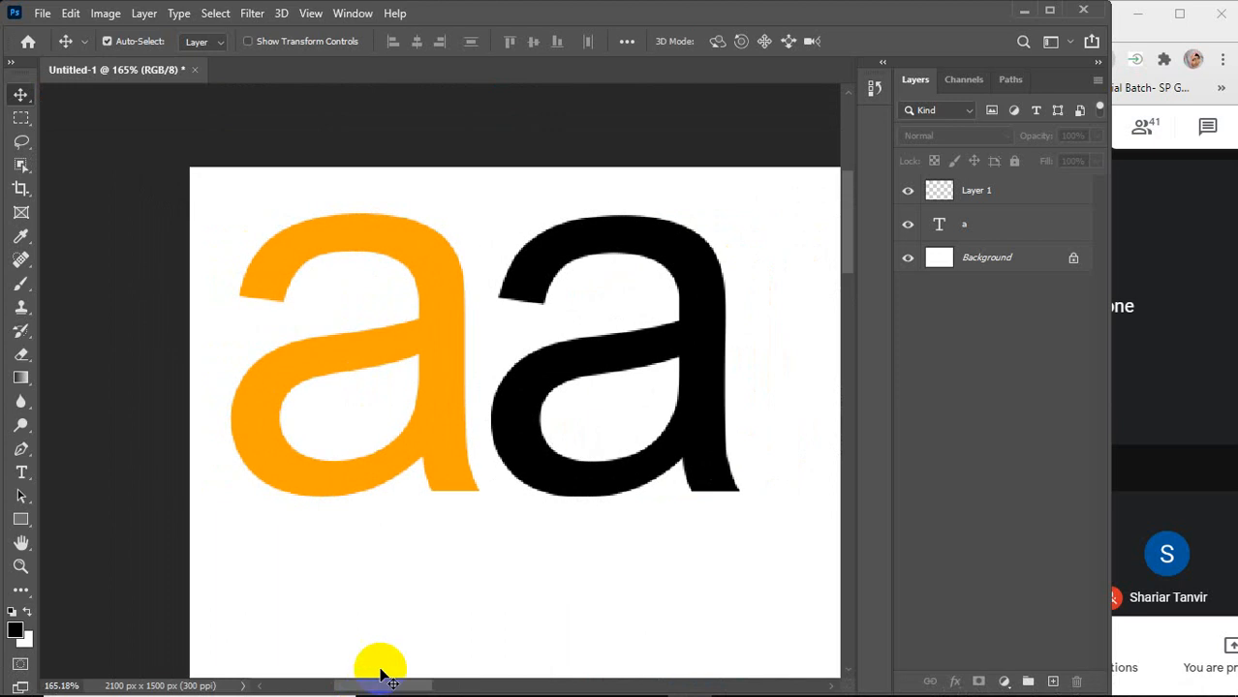
pyautogui.scroll(2, 489, 346)
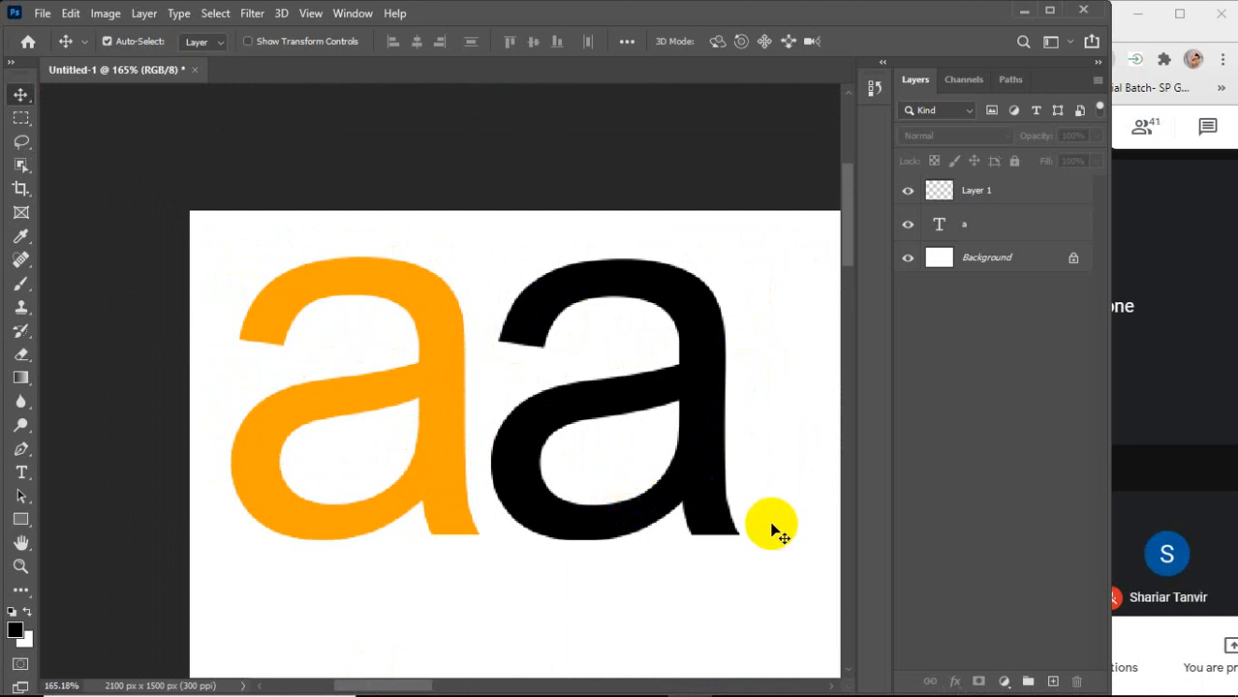
# Undo the scaling, move, black fill, new layer and selection to restore the traced letter paths
pyautogui.press('Delete')
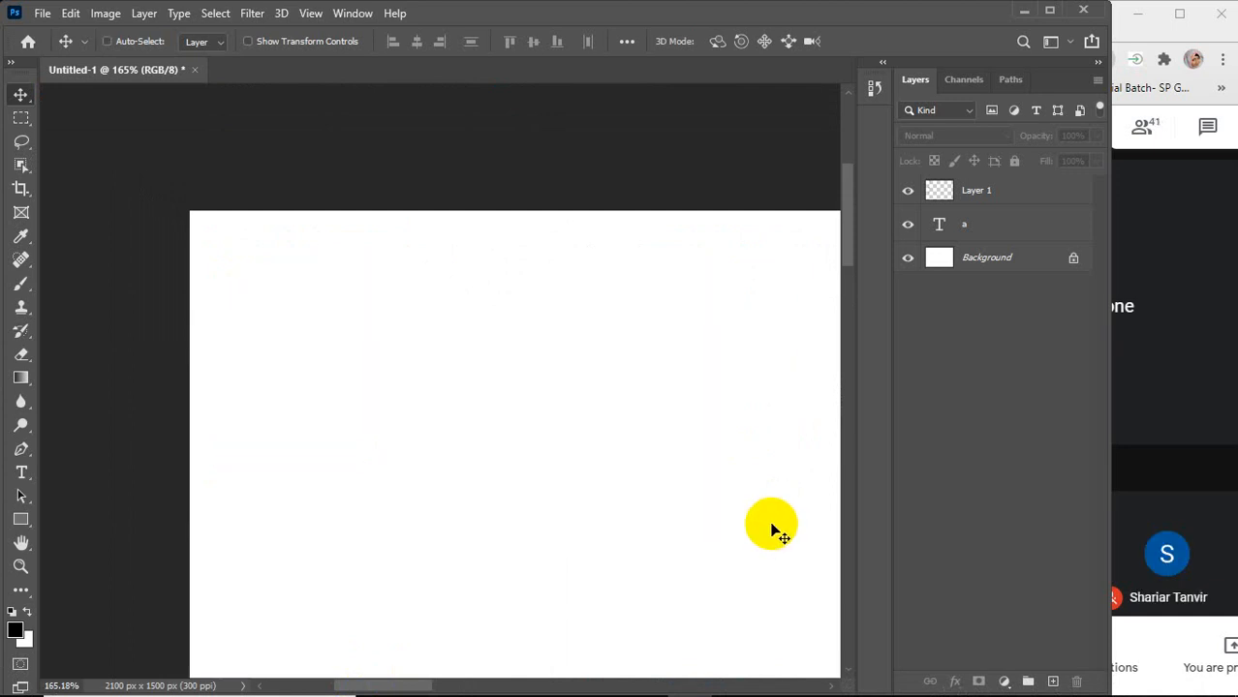
pyautogui.scroll(-6, 772, 531)
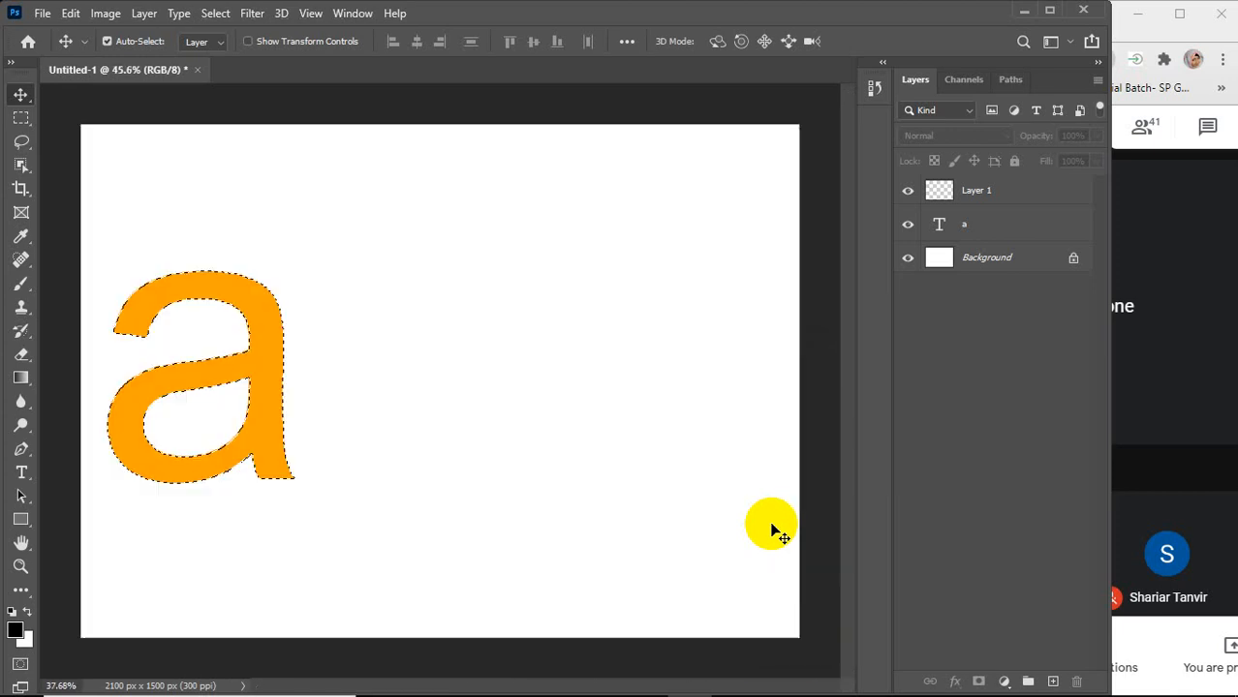
pyautogui.scroll(-1, 474, 431)
pyautogui.scroll(2, 254, 395)
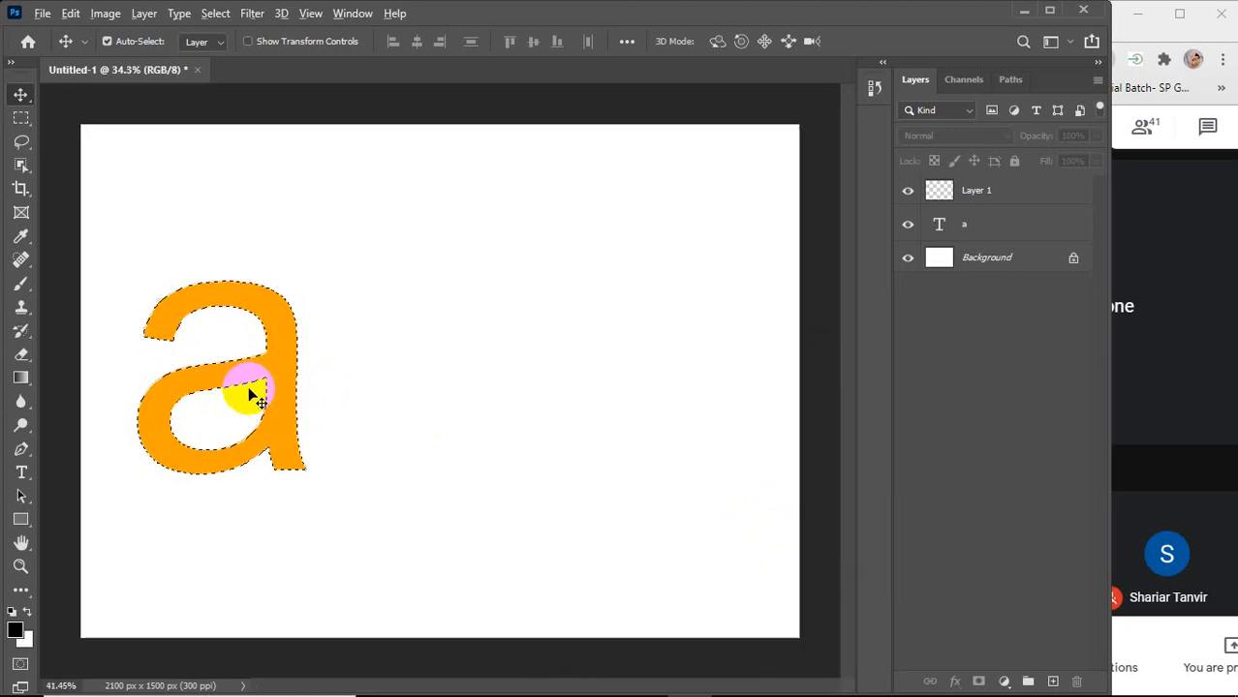
pyautogui.scroll(1, 252, 395)
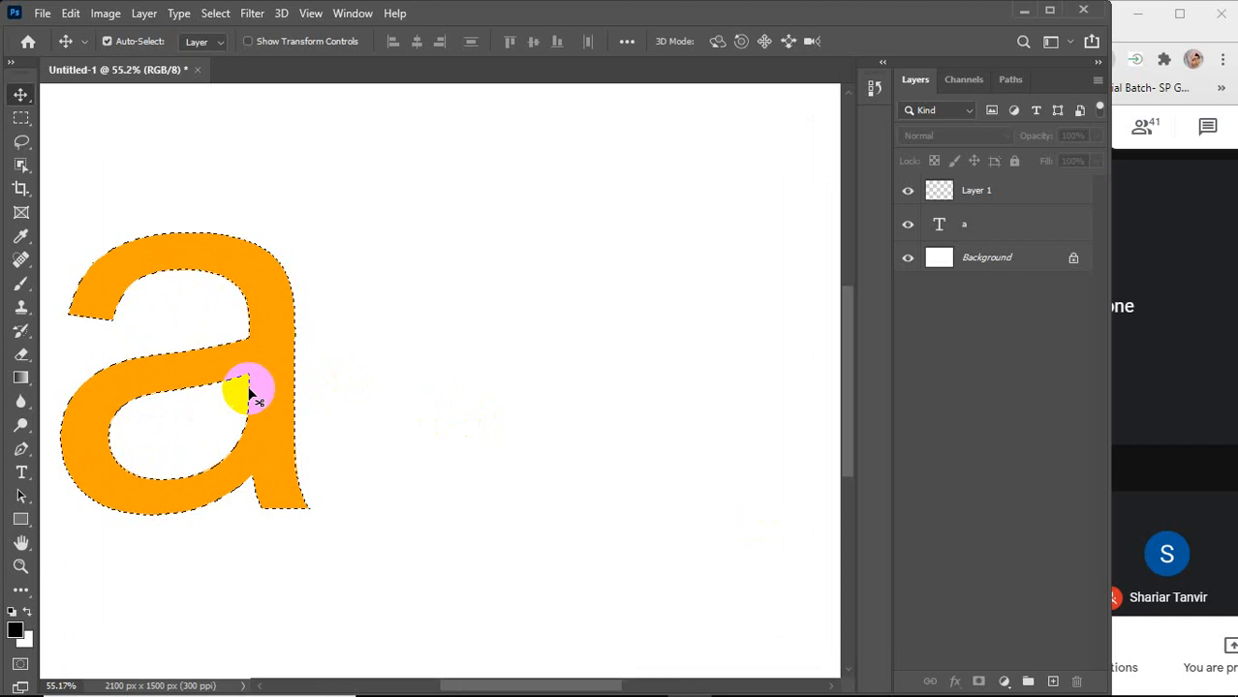
pyautogui.hotkey('ctrl', 'z')
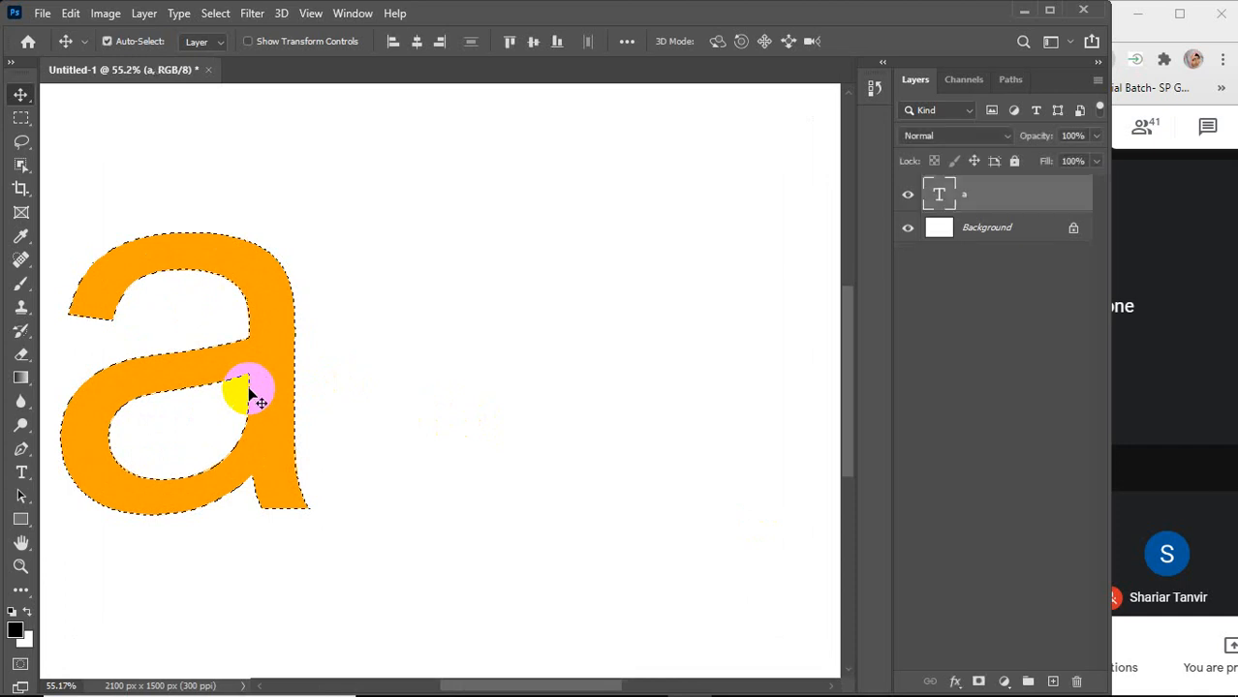
pyautogui.hotkey('ctrl', 'd')
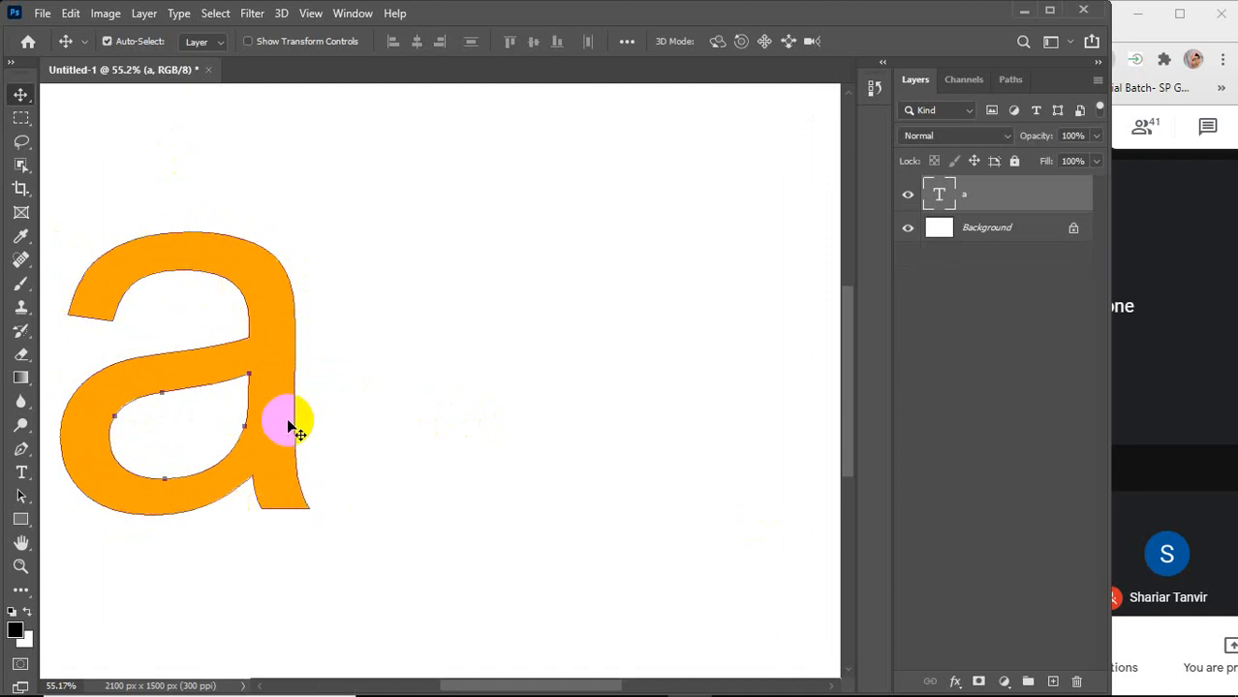
# Convert the traced paths into a selection and fill it with black on a new layer above the text
pyautogui.hotkey('ctrl', 'shift', 'd')
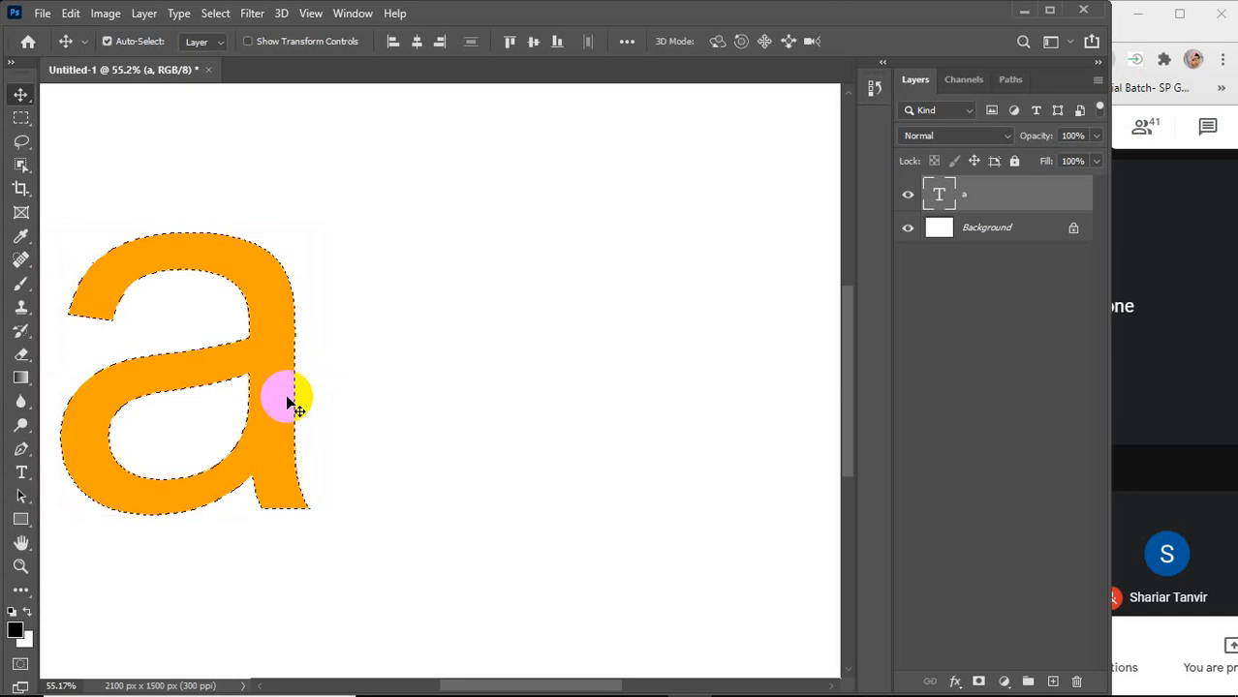
pyautogui.click(1053, 682)
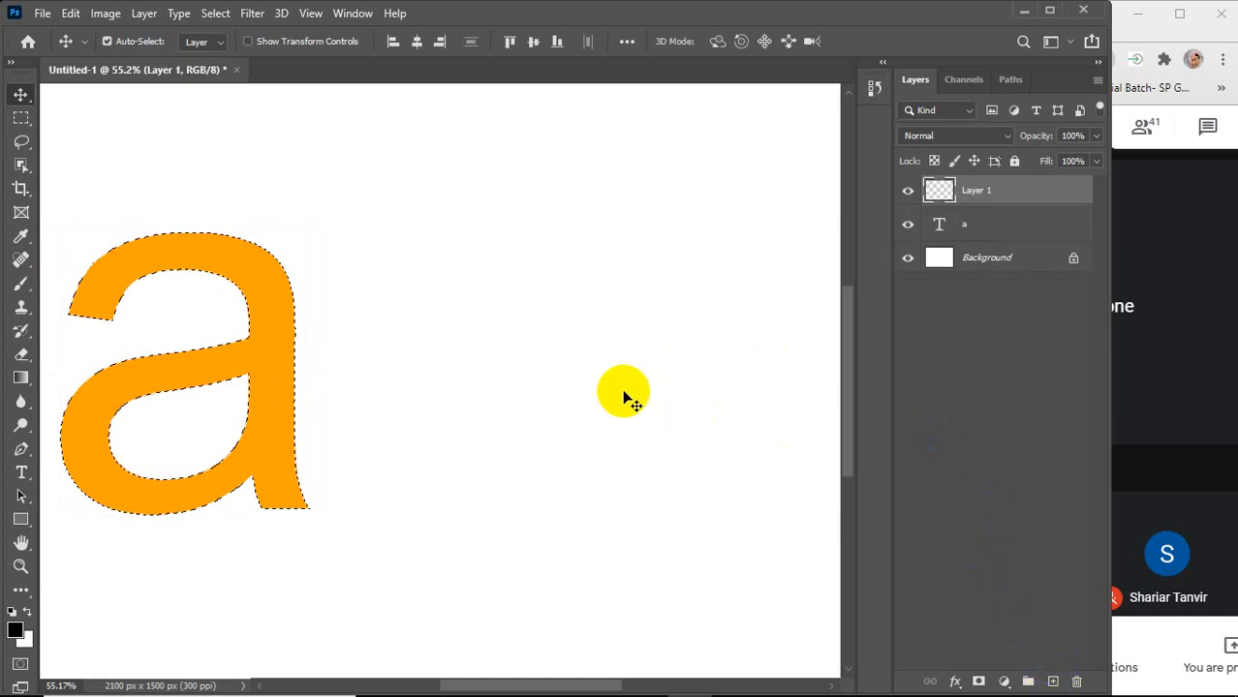
pyautogui.click(16, 634)
pyautogui.hotkey('alt', 'BackSpace')
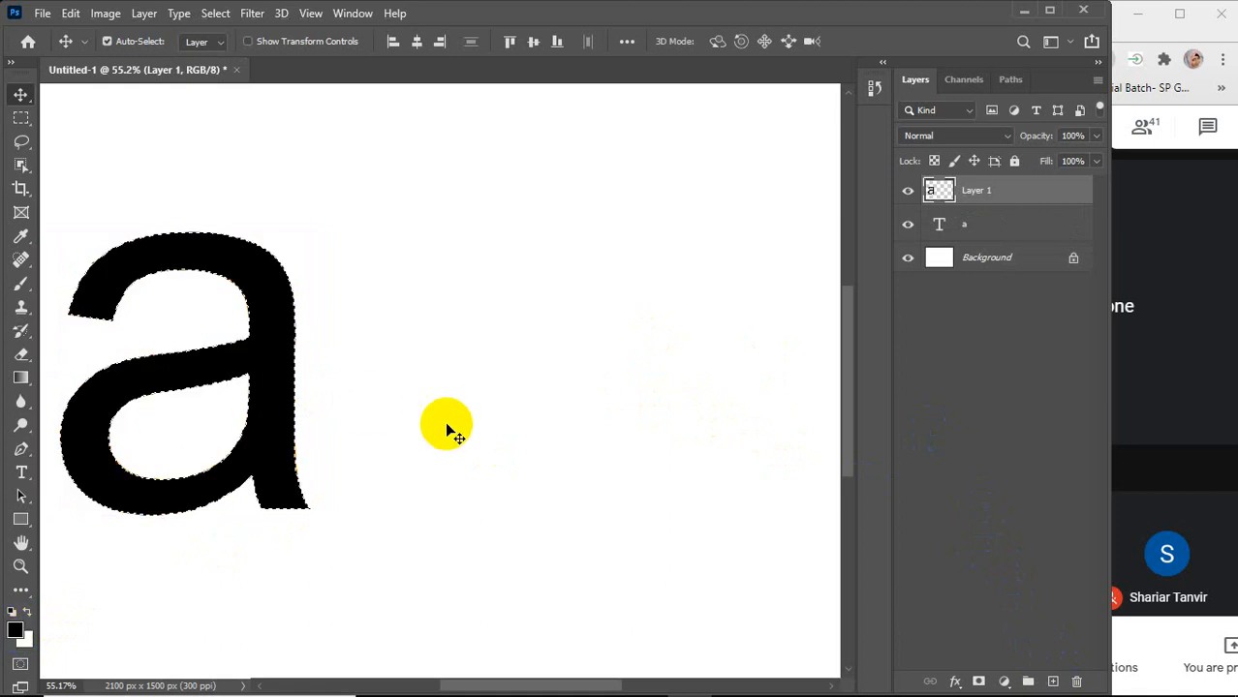
# Move the black filled letter beside the orange letter, on its right, and clear the selection
pyautogui.moveTo(279, 398); pyautogui.dragTo(549, 407)
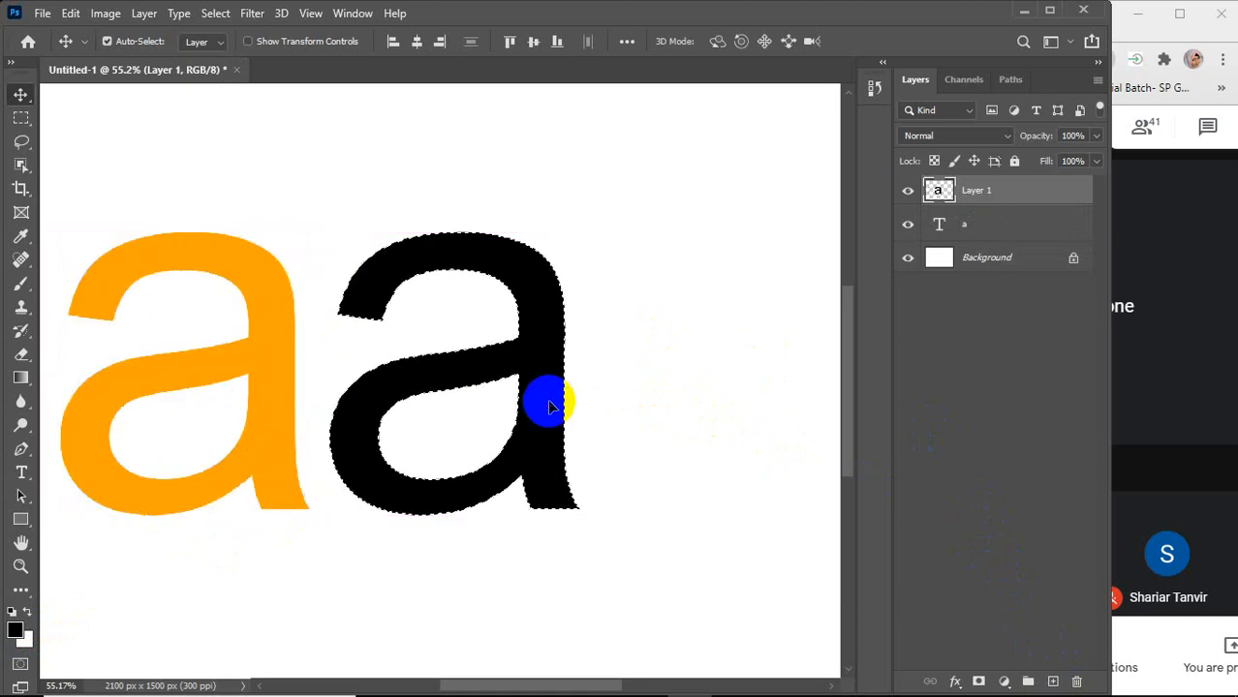
pyautogui.hotkey('ctrl', 'd')
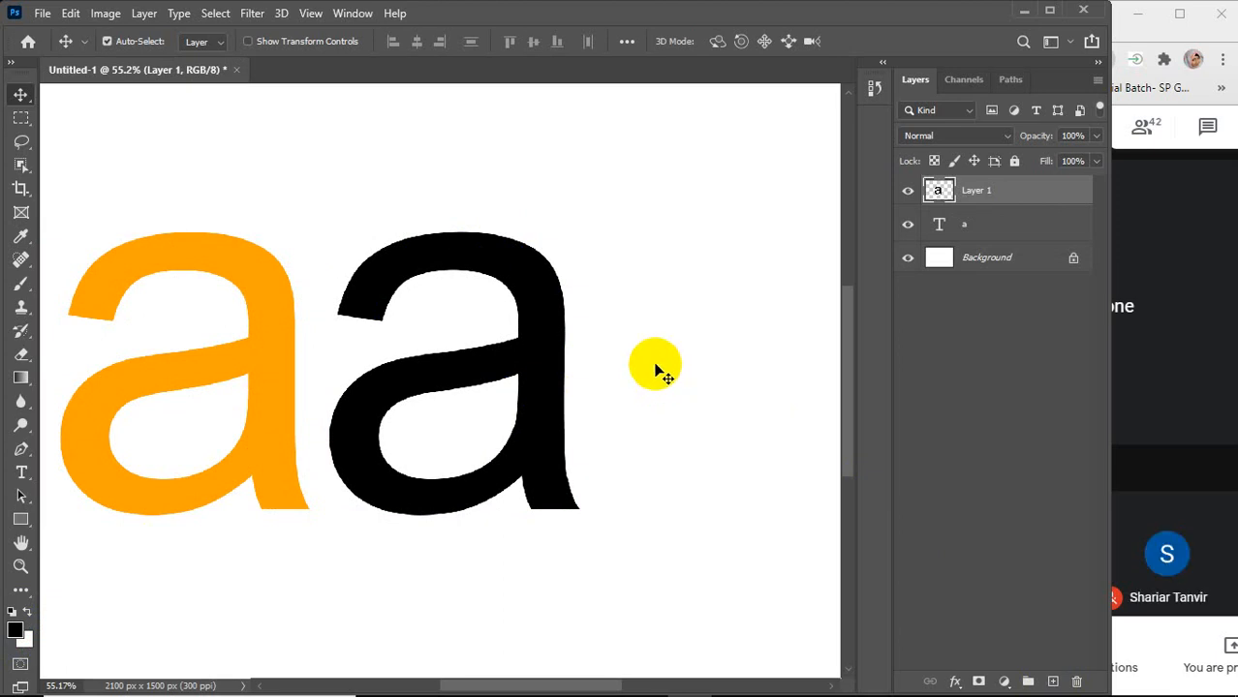
# Delete both the orange text layer and the black traced letter layer, leaving only the background
pyautogui.hotkey('ctrl', '0')
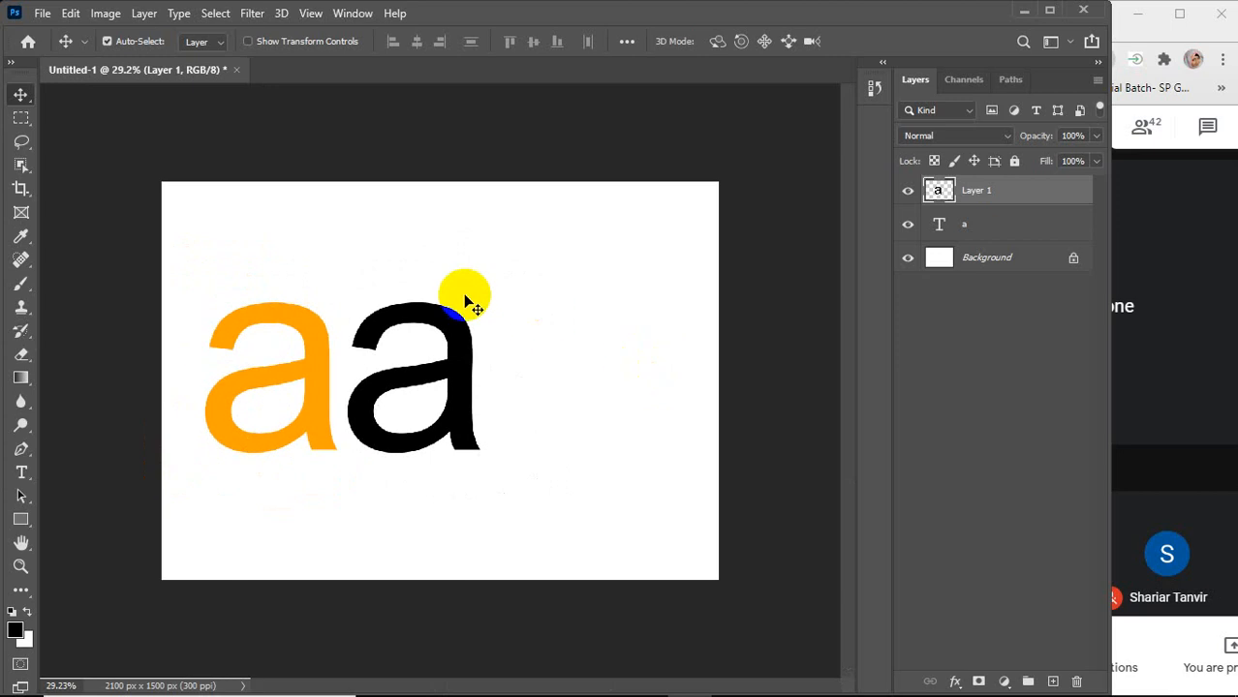
pyautogui.moveTo(160, 215); pyautogui.dragTo(652, 531)
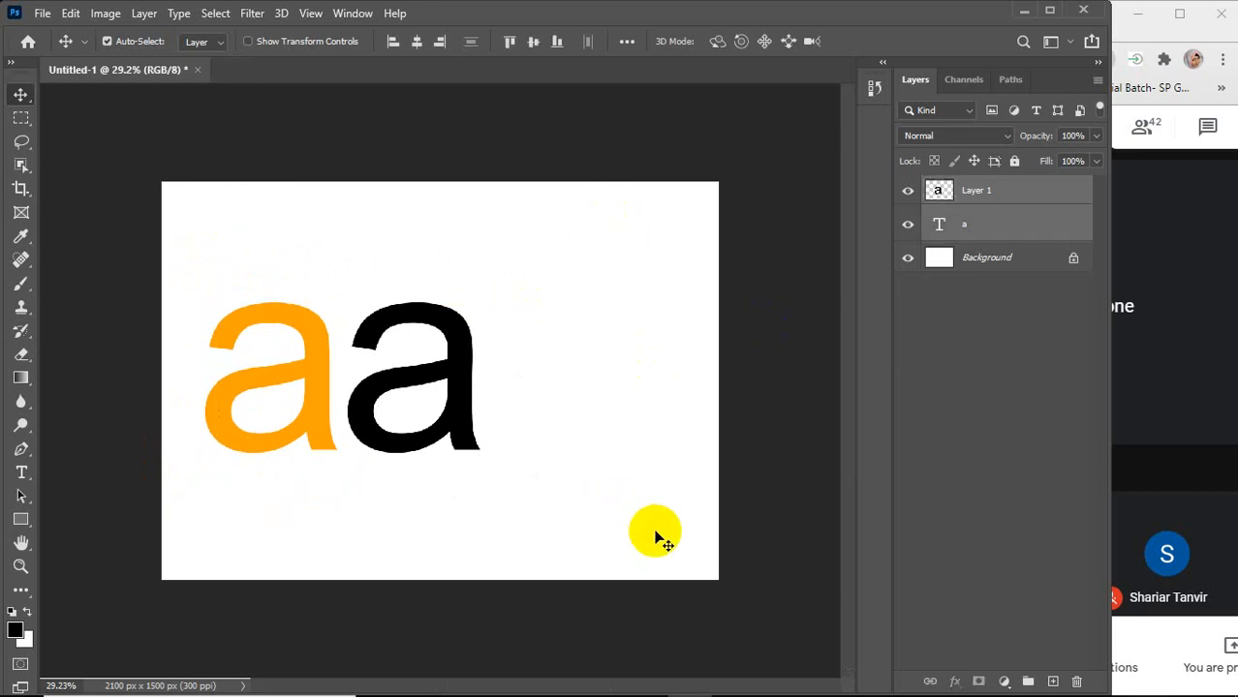
pyautogui.press('Delete')
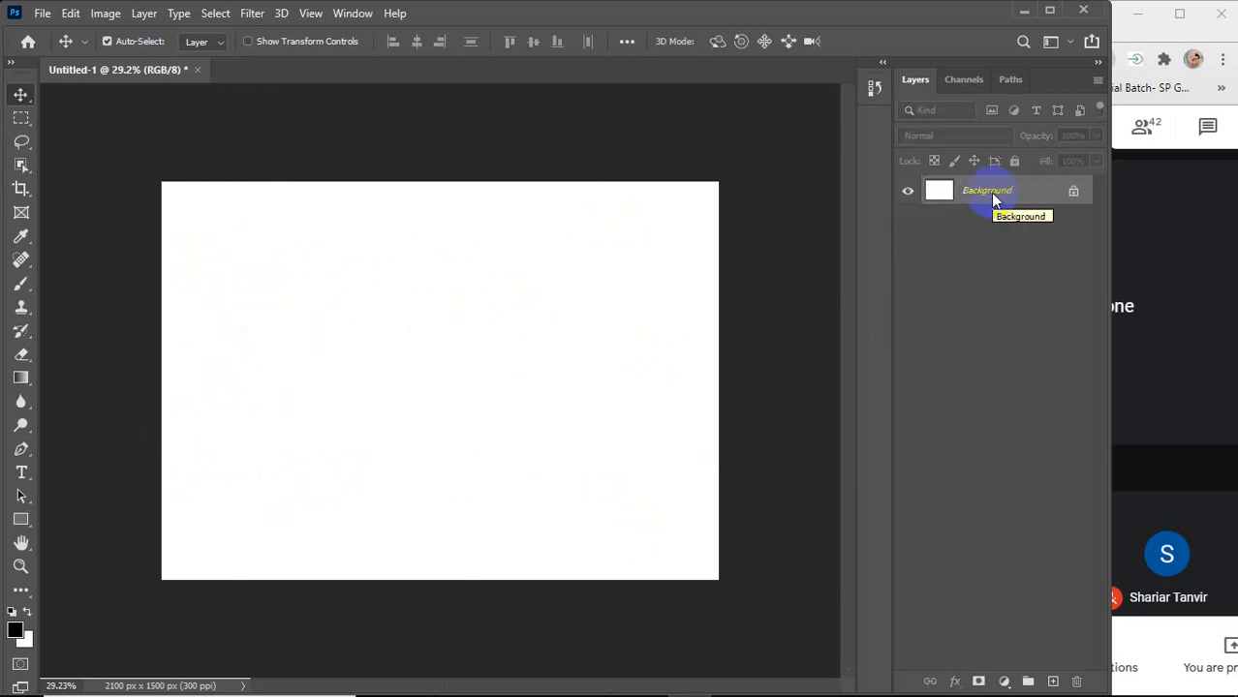
# Switch to the Chrome window holding the Special Batch spreadsheet and open a new browser tab
pyautogui.moveTo(690, 693)
pyautogui.moveTo(644, 679)
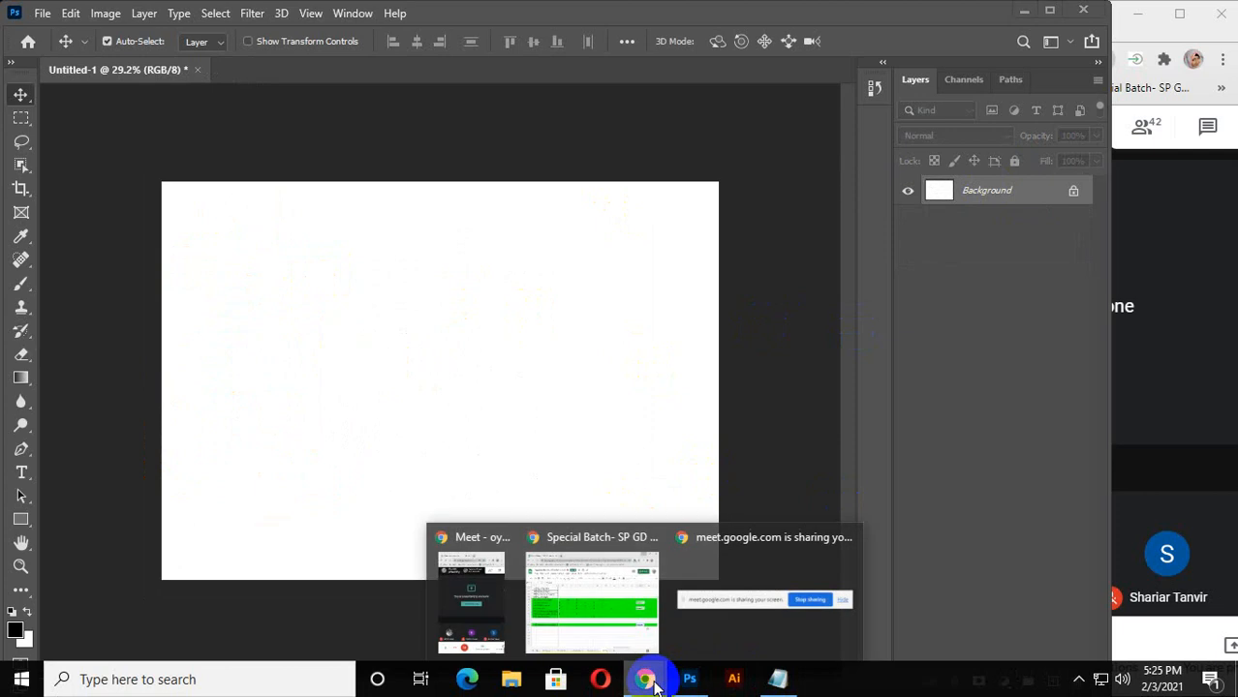
pyautogui.click(578, 613)
pyautogui.click(243, 23)
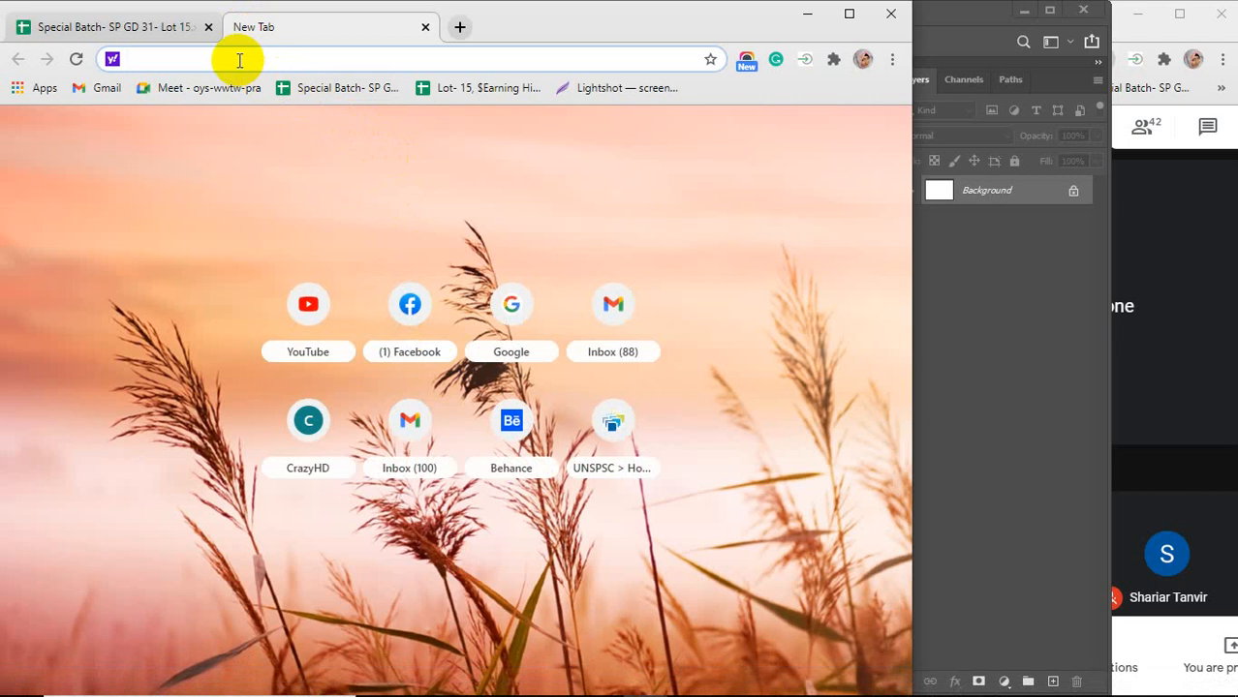
# Search the web for "gdiamond ring"
pyautogui.write('g')
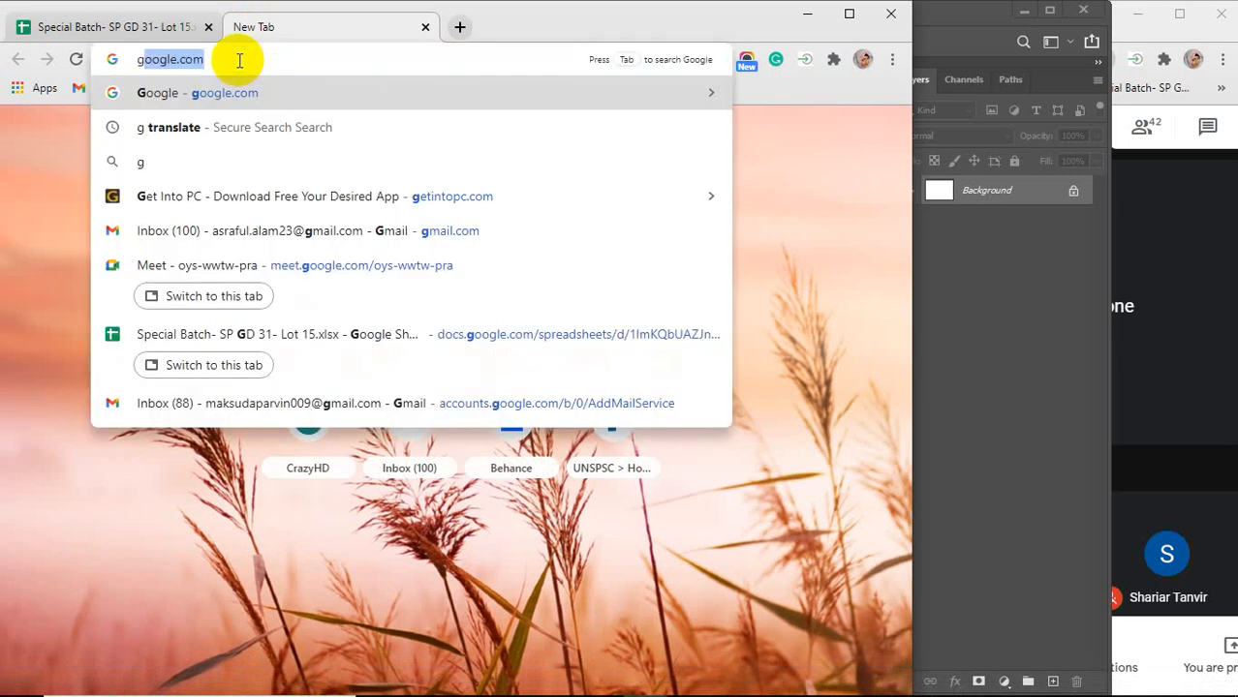
pyautogui.press('BackSpace')
pyautogui.write('di')
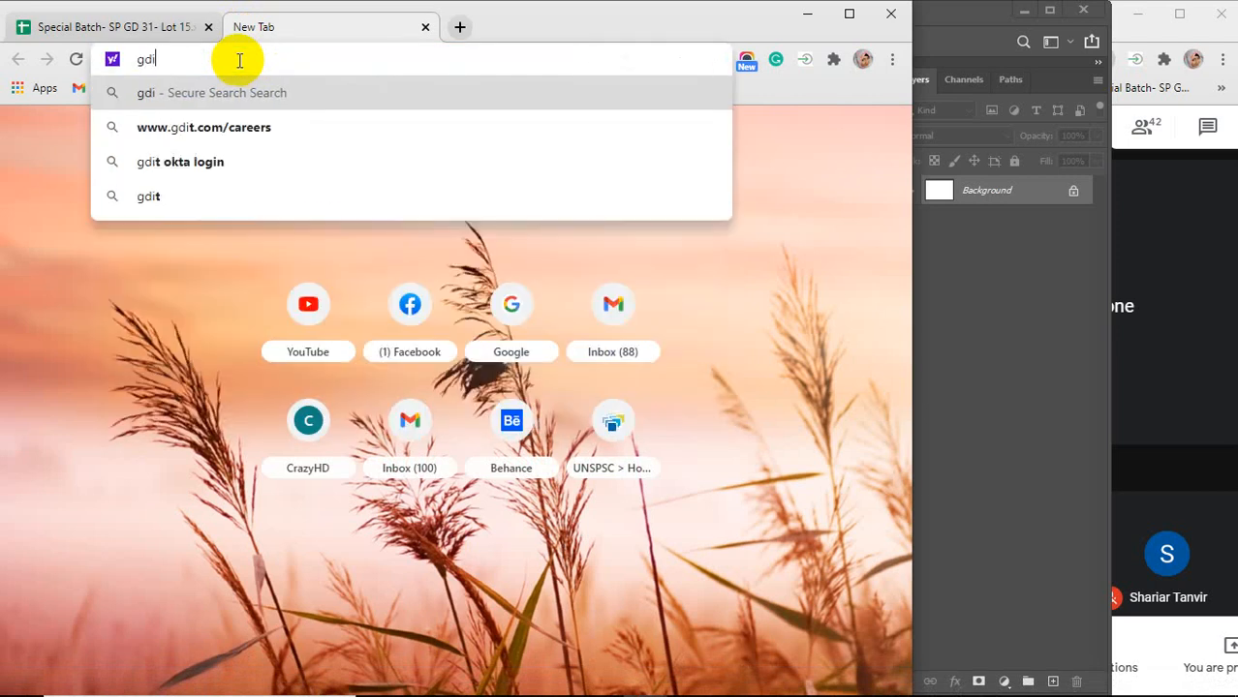
pyautogui.write('amond ')
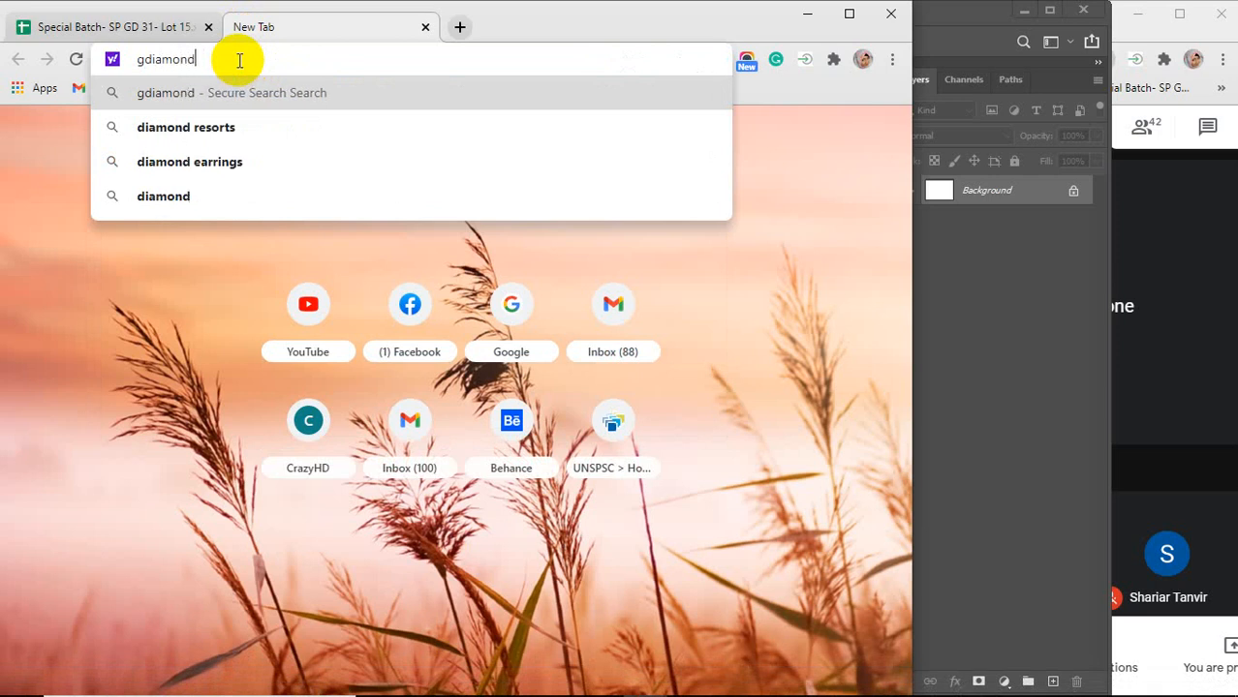
pyautogui.write('o')
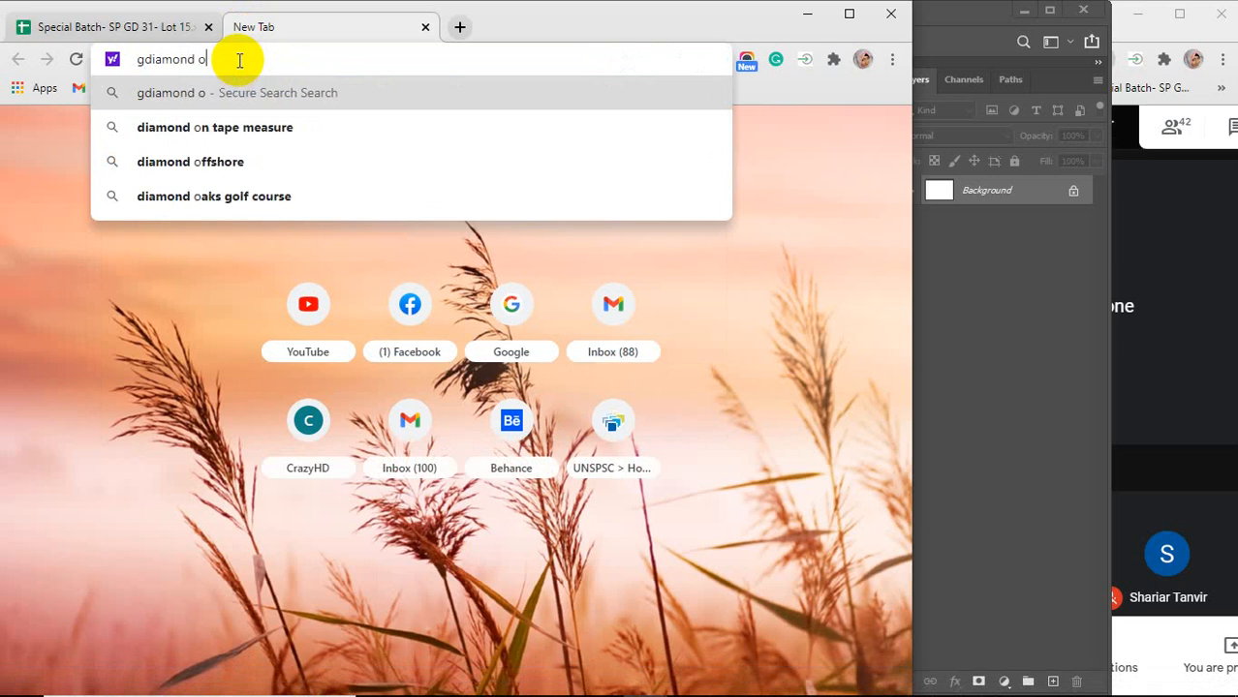
pyautogui.press('BackSpace')
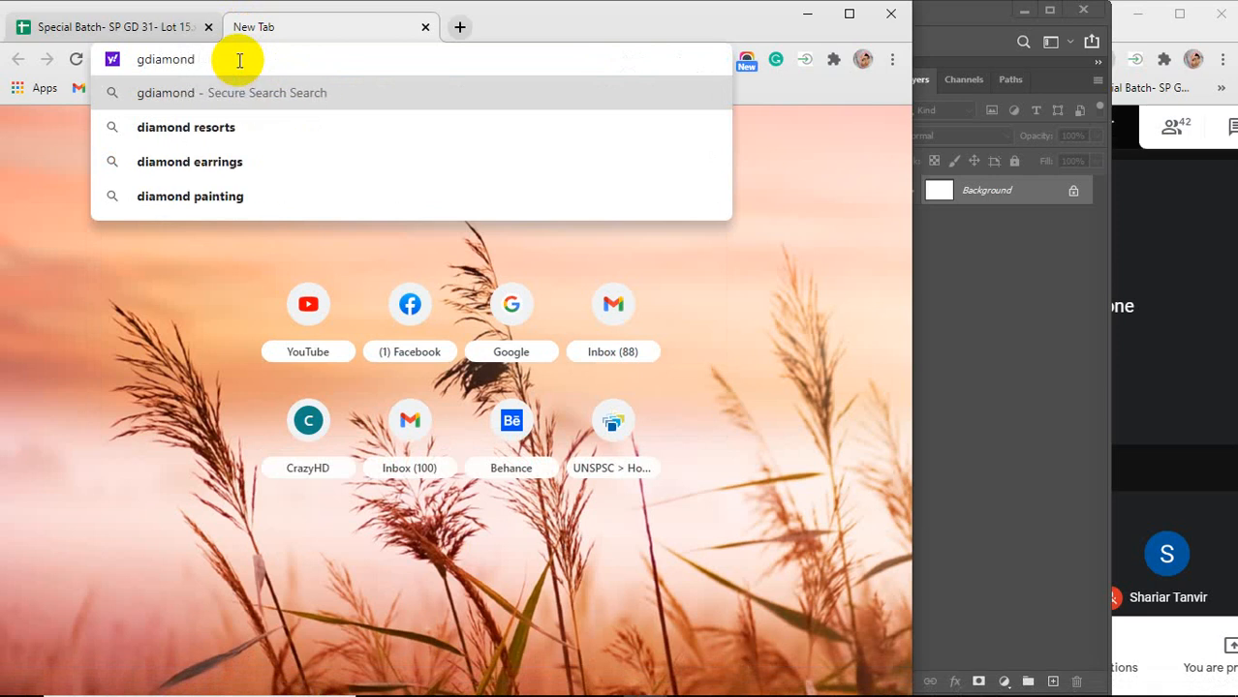
pyautogui.write('ring')
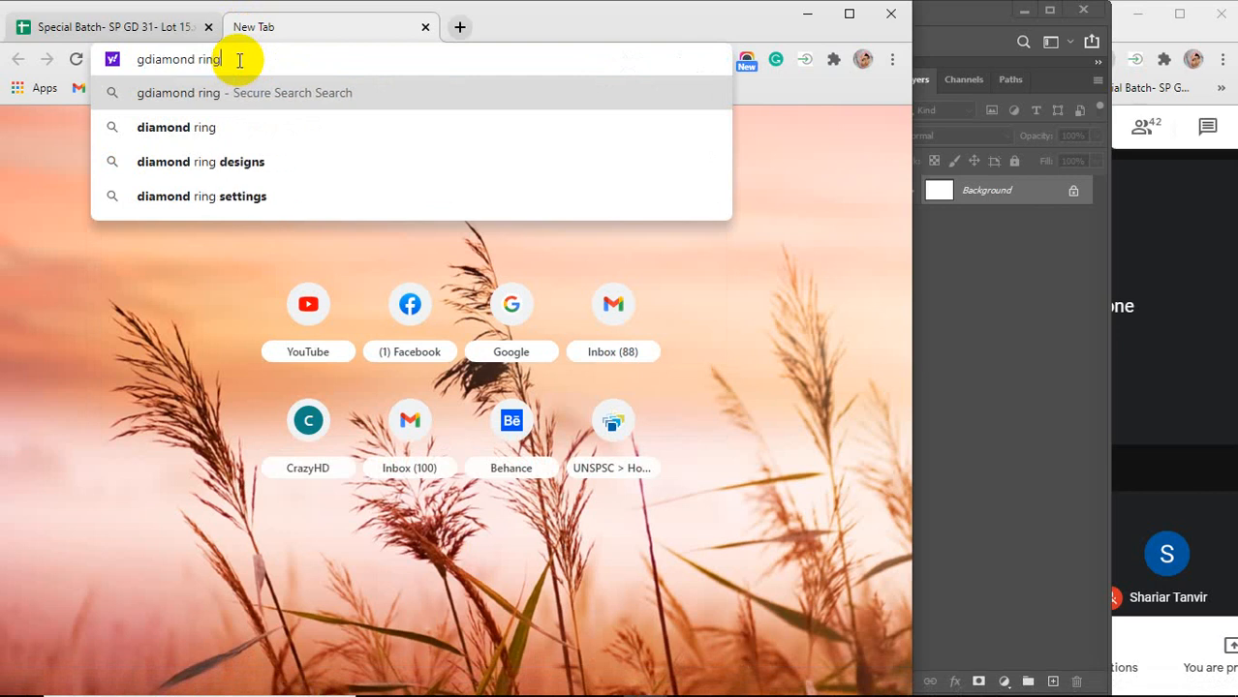
pyautogui.press('Return')
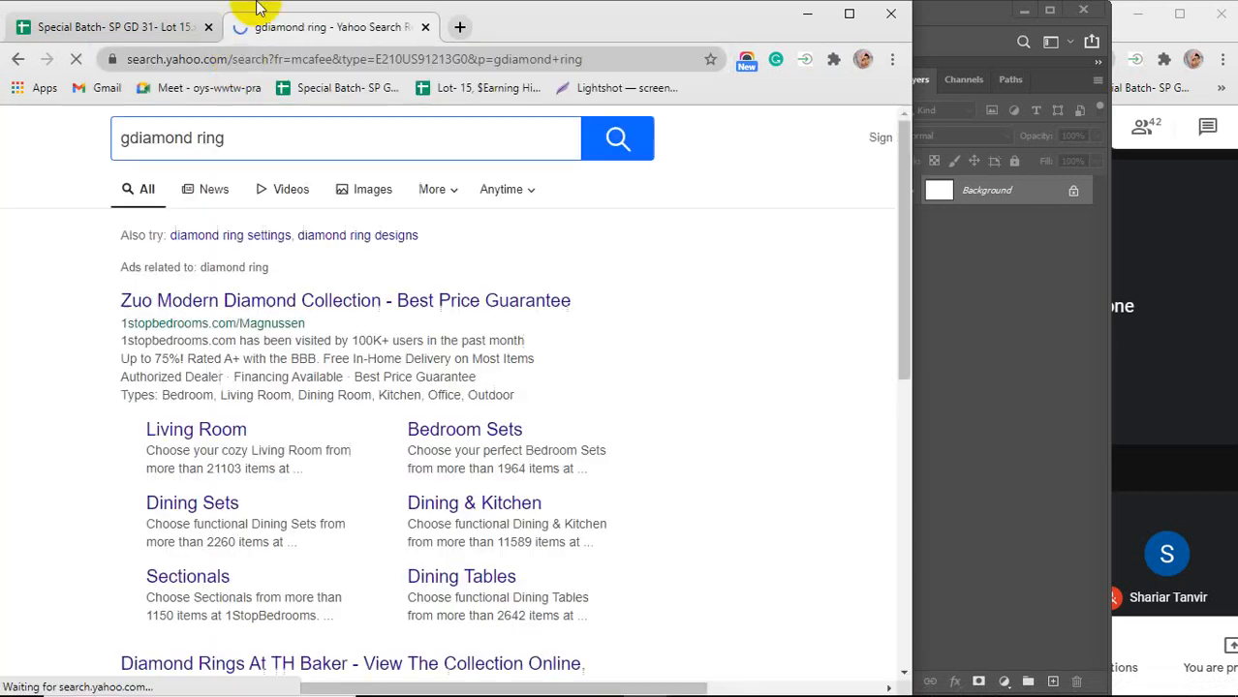
# Correct the search term to "diamond ring" and show the image results
pyautogui.click(209, 189)
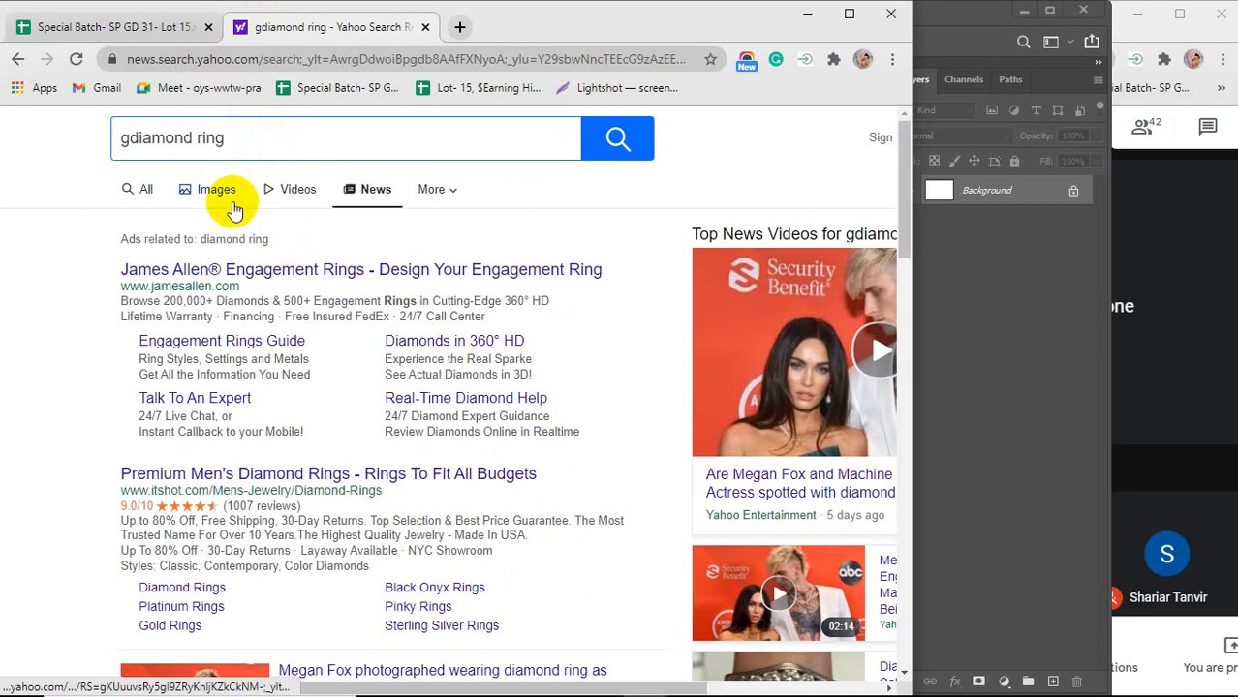
pyautogui.click(132, 138)
pyautogui.press('BackSpace')
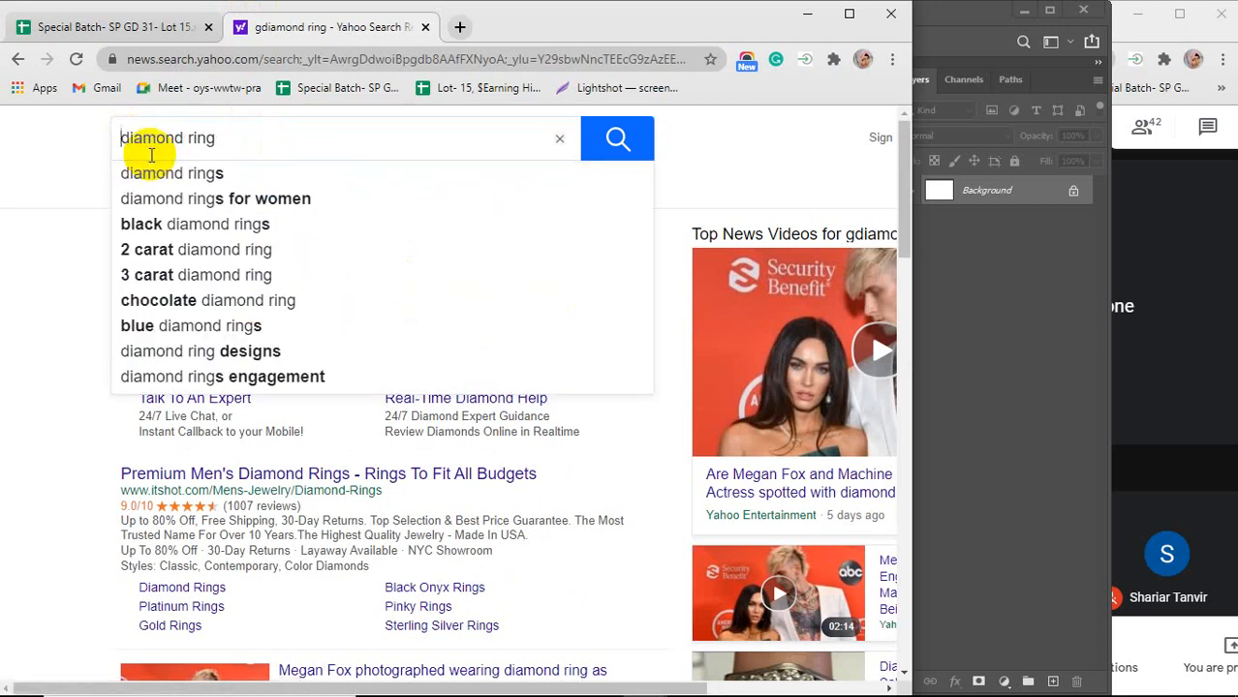
pyautogui.press('Return')
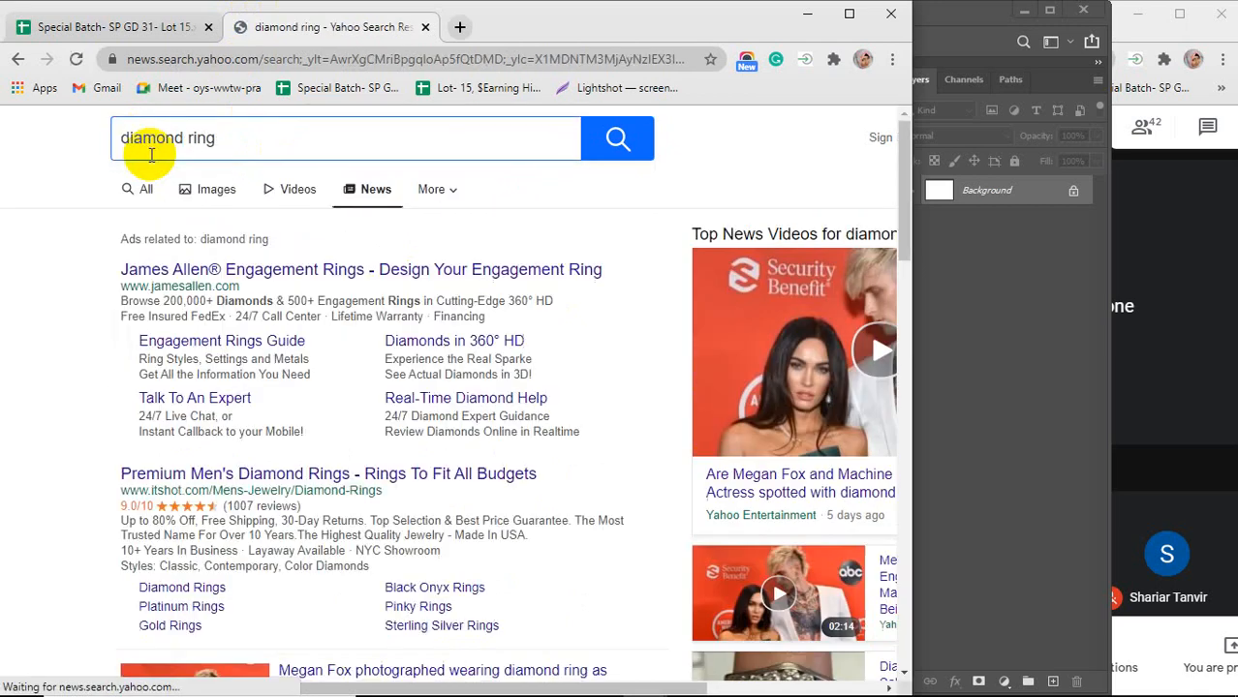
pyautogui.click(206, 191)
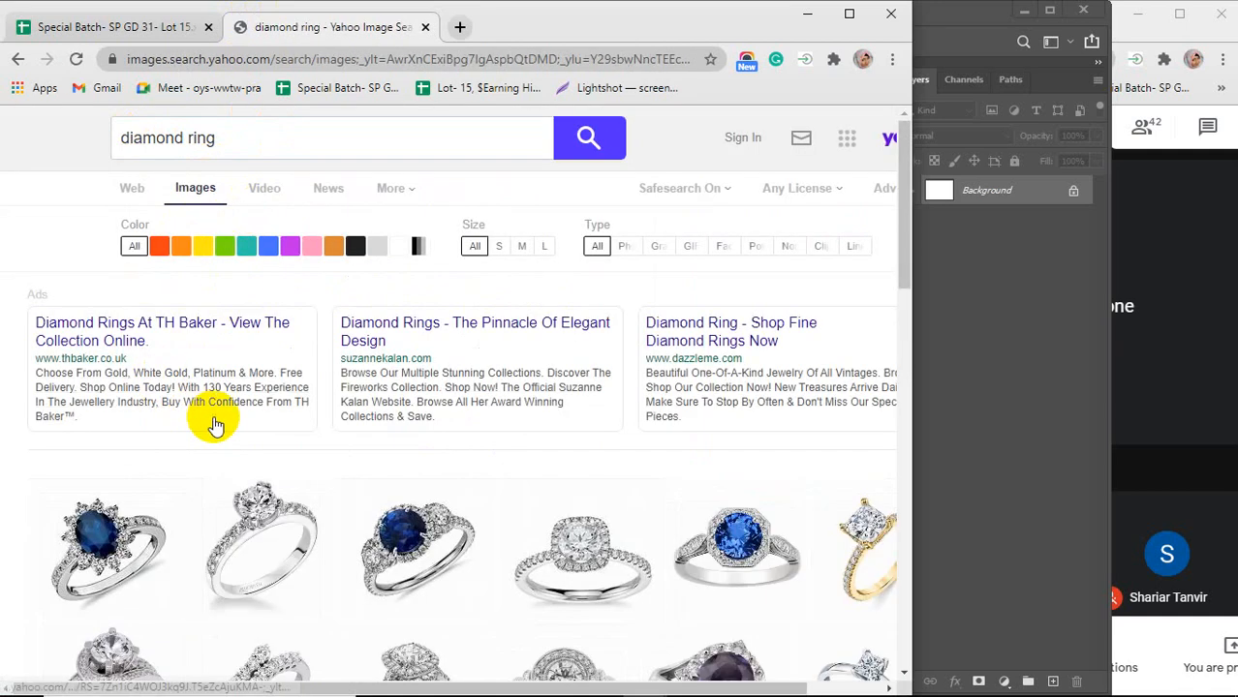
# Browse the diamond ring images and preview the silver ring with a large blue stone and two side diamonds
pyautogui.scroll(-5, 215, 426)
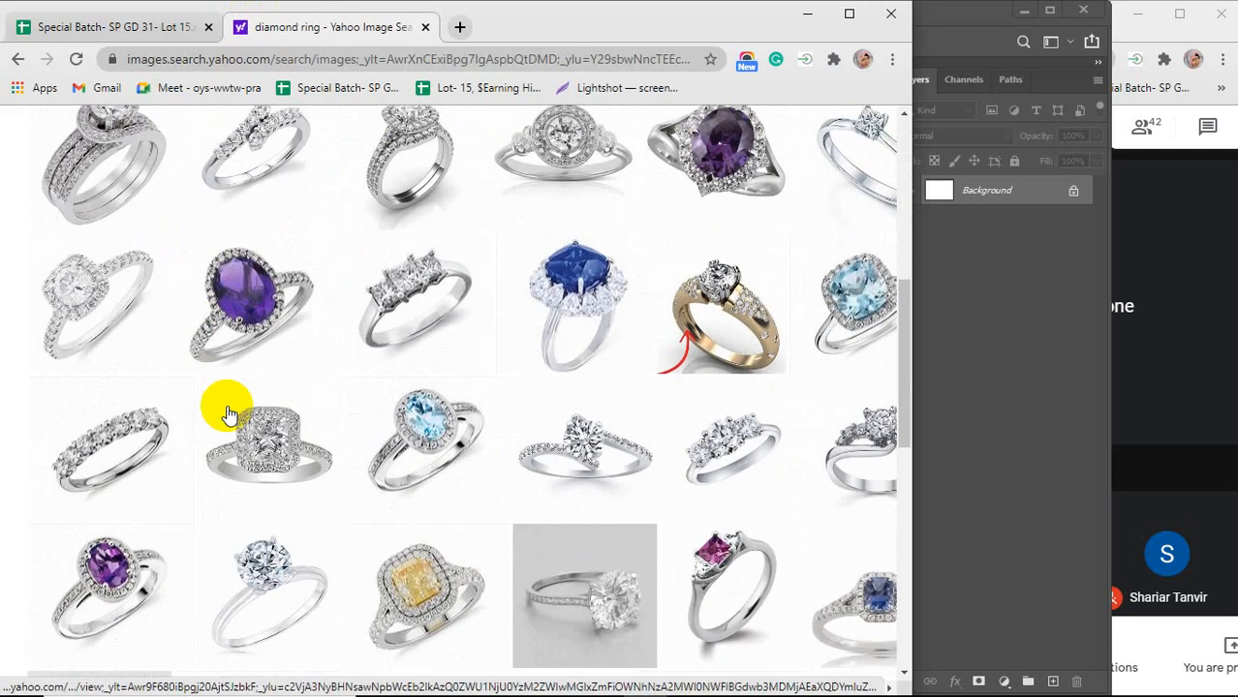
pyautogui.scroll(-4, 227, 414)
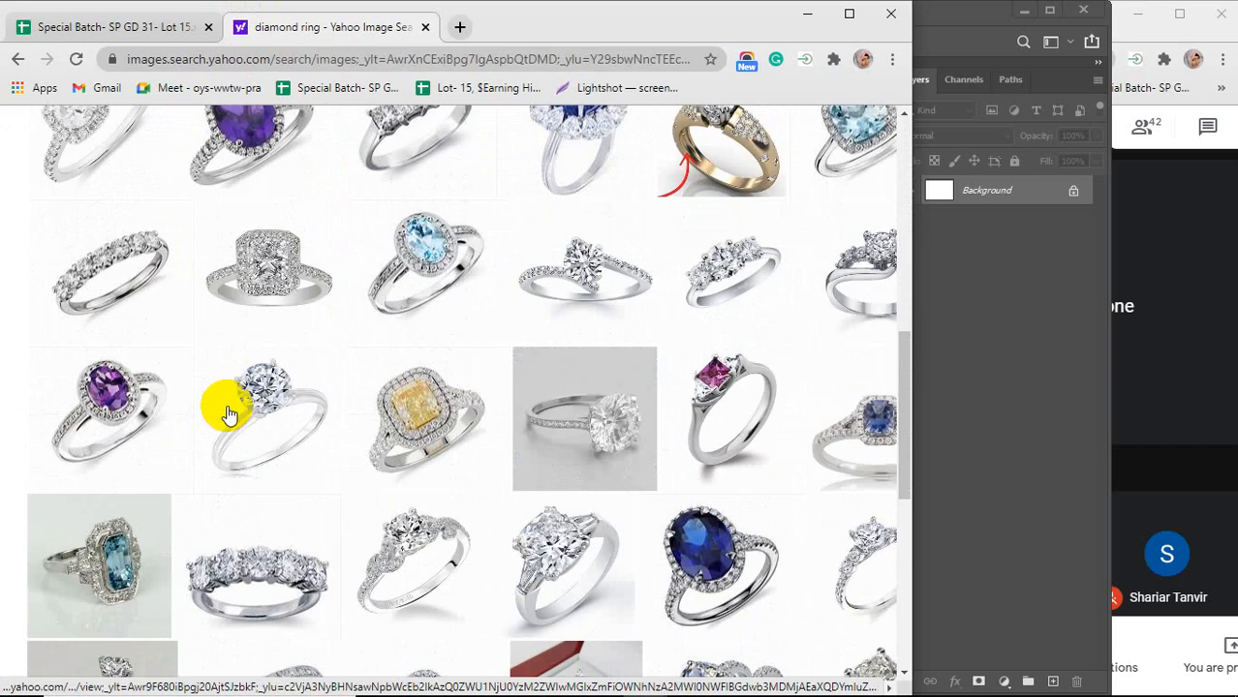
pyautogui.scroll(-2, 227, 415)
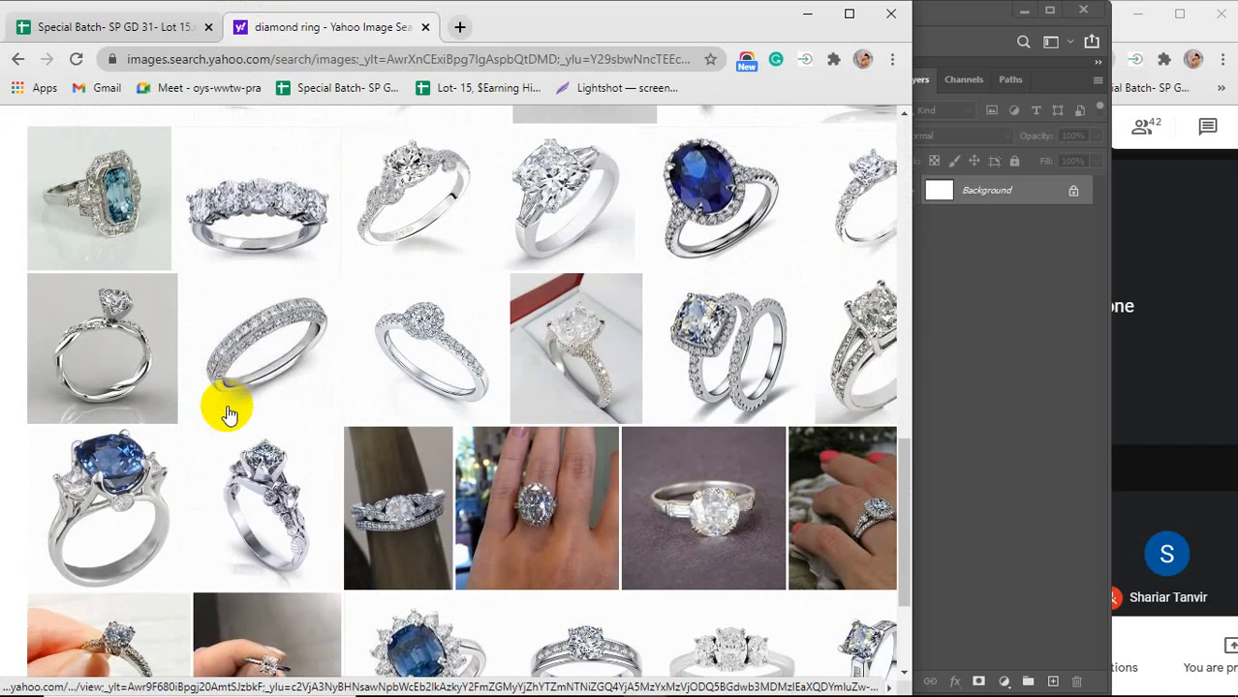
pyautogui.scroll(-1, 227, 415)
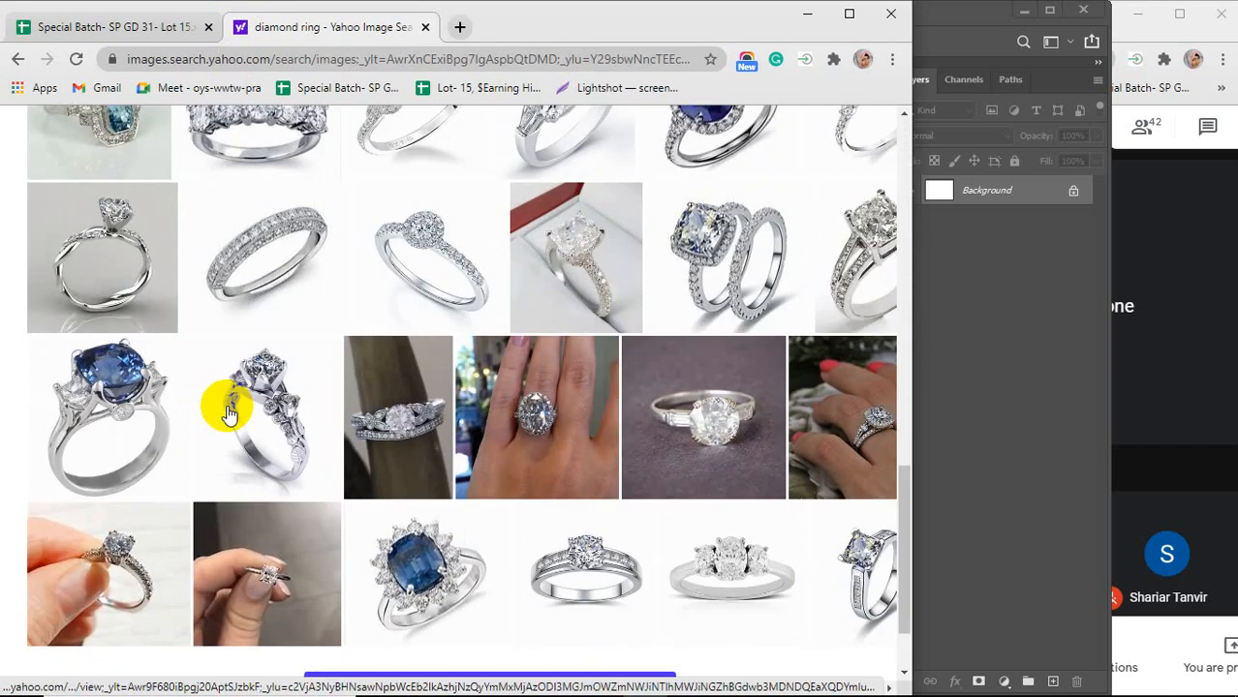
pyautogui.scroll(-1, 227, 415)
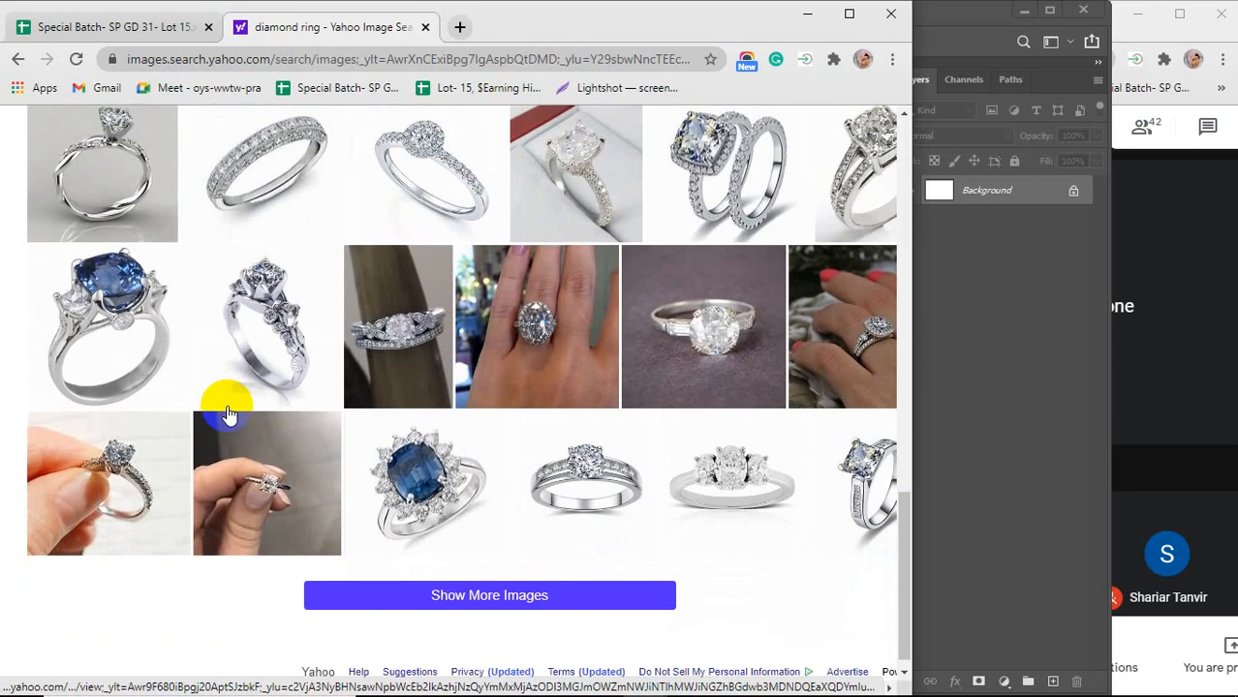
pyautogui.click(105, 335)
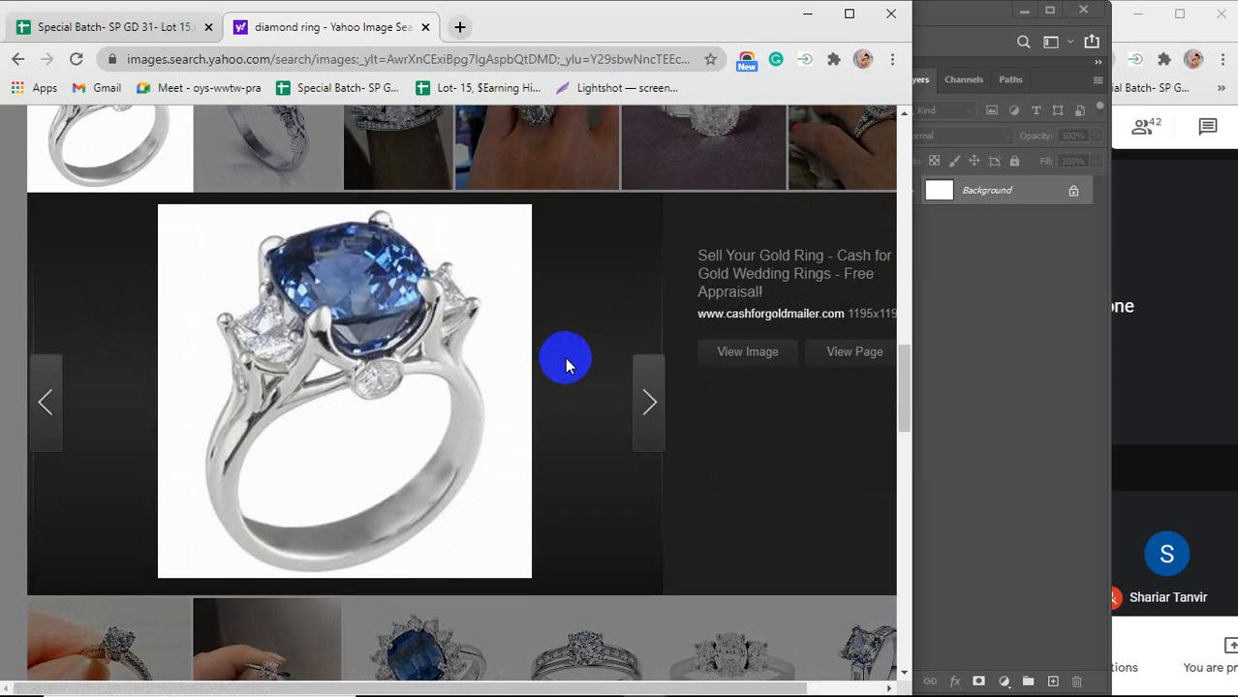
# Look further through the ring images and widen the browser window to fit more of them
pyautogui.scroll(-5, 427, 351)
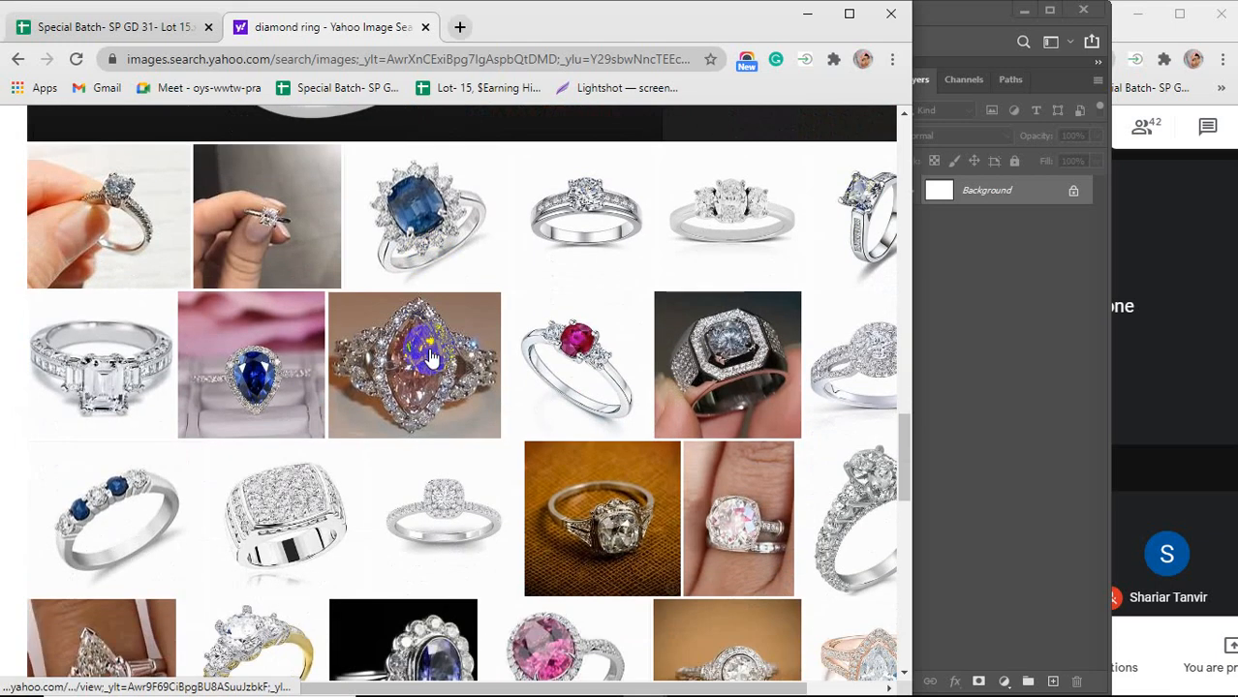
pyautogui.scroll(-1, 431, 357)
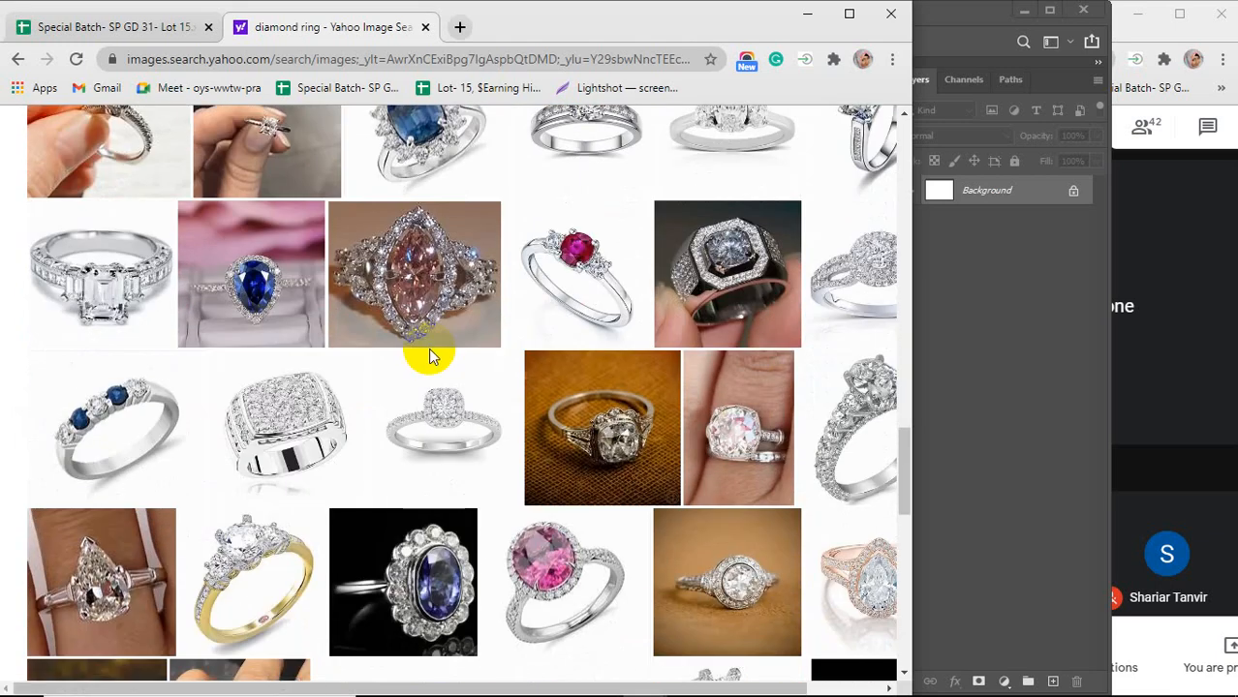
pyautogui.scroll(-1, 431, 357)
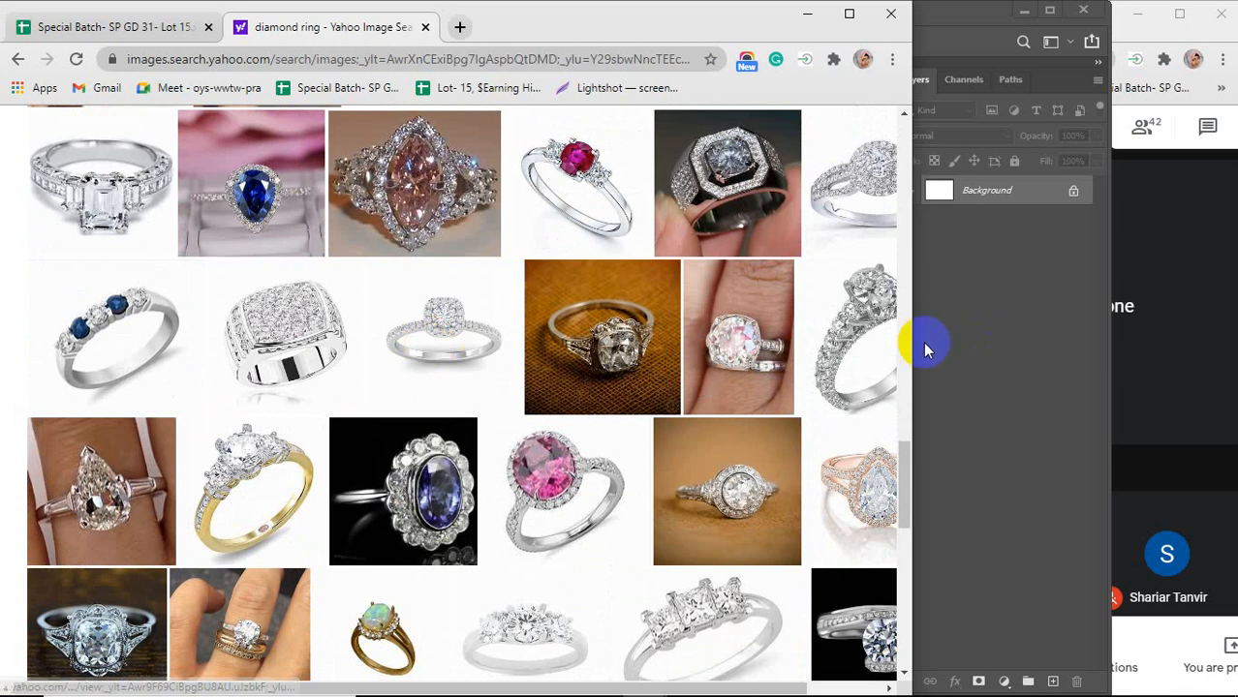
pyautogui.moveTo(911, 352); pyautogui.dragTo(1066, 359)
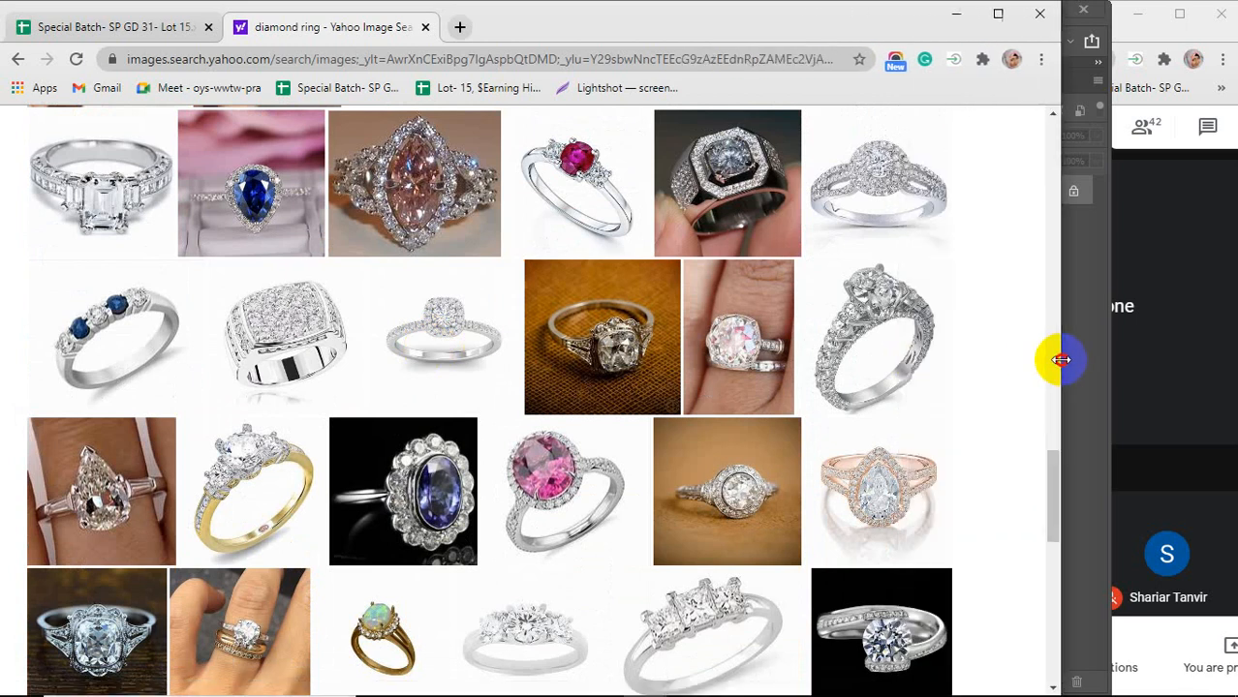
# Load more image results and preview the photo of a diamond ring stacked with gold bands on a hand
pyautogui.click(769, 338)
pyautogui.scroll(-7, 606, 343)
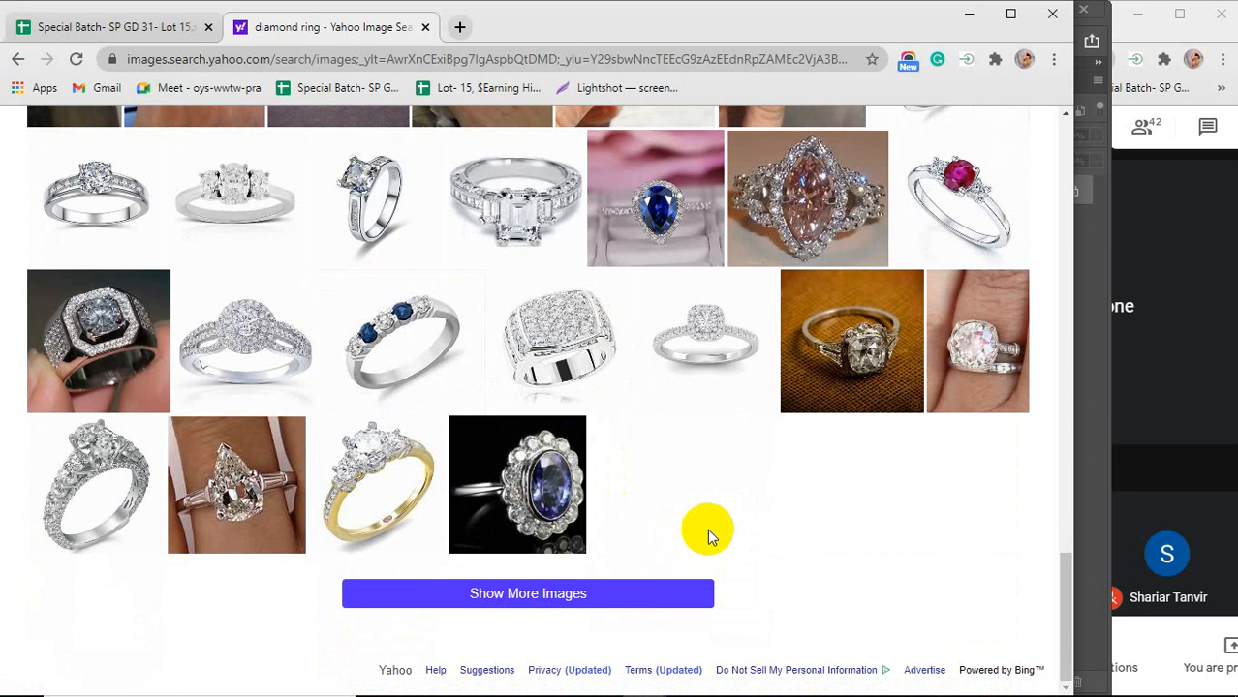
pyautogui.click(613, 594)
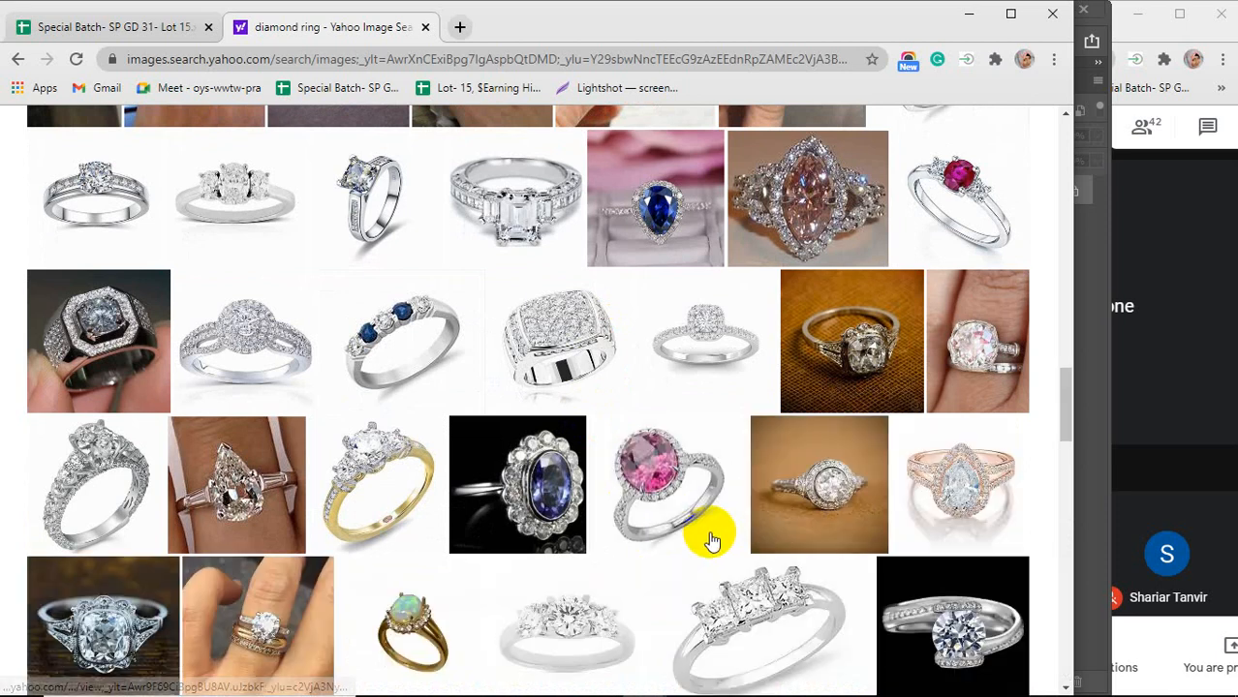
pyautogui.scroll(-2, 713, 540)
pyautogui.scroll(-2, 713, 540)
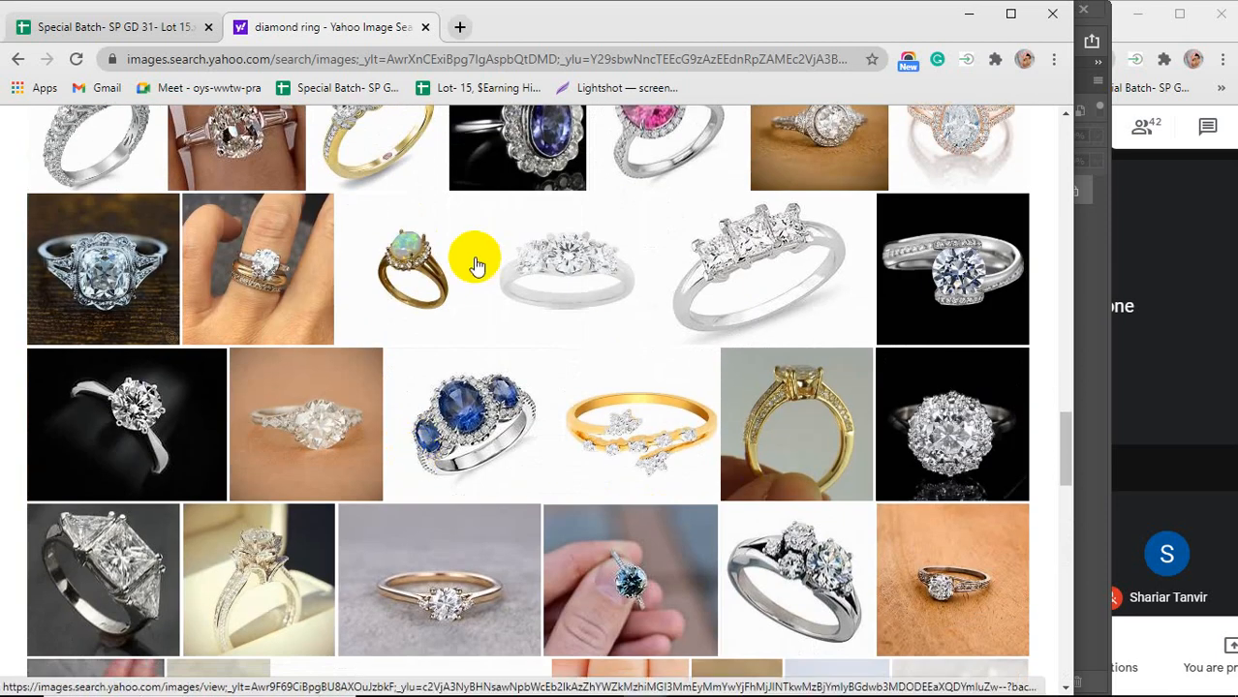
pyautogui.click(269, 261)
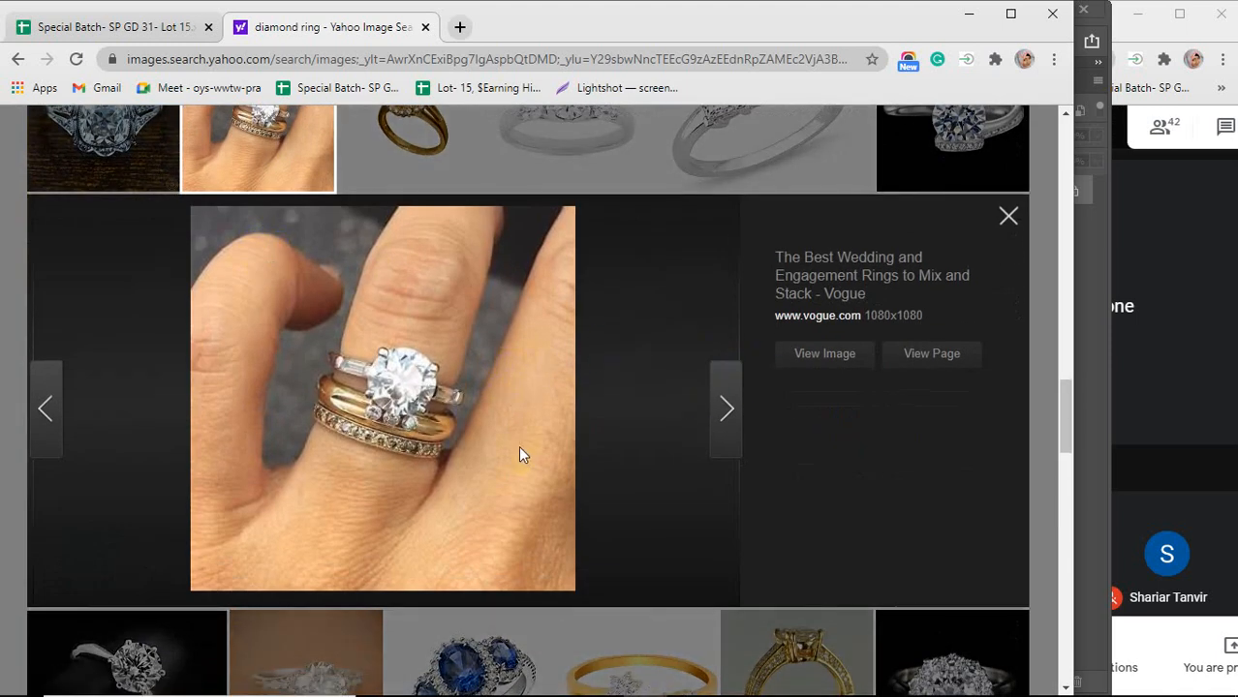
# Look further down the results and preview the oval halo ring lying on wood beside yellow flowers
pyautogui.scroll(-5, 519, 452)
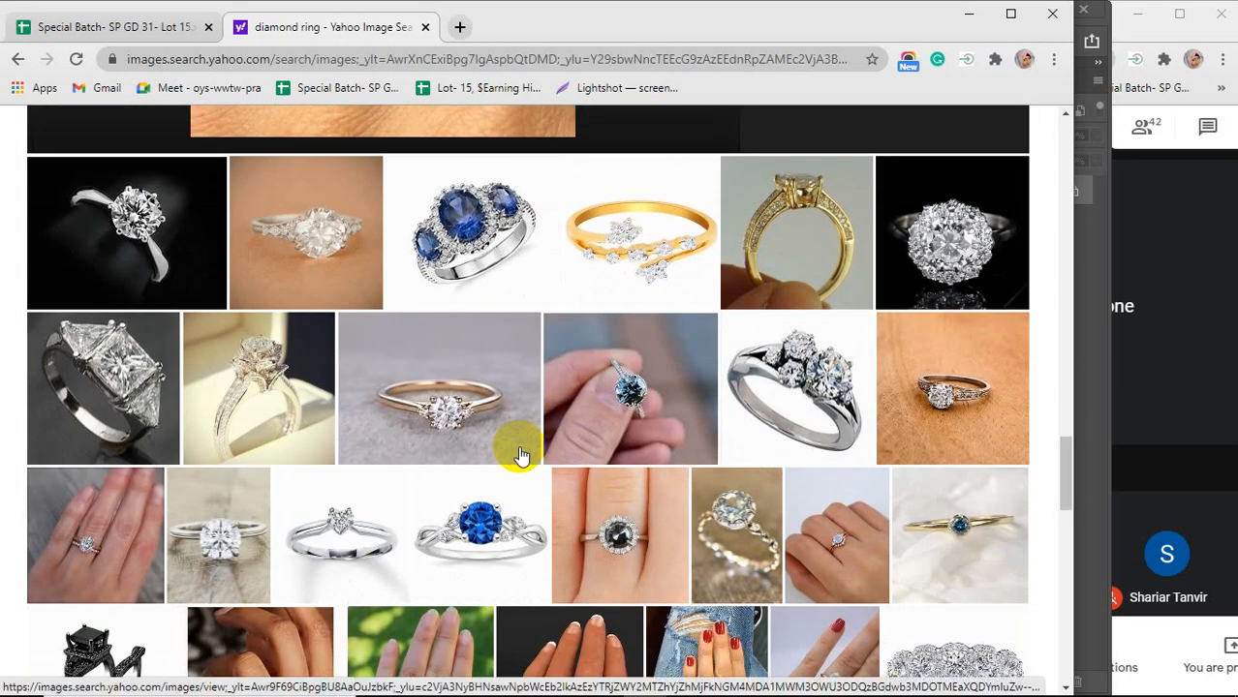
pyautogui.scroll(-6, 520, 455)
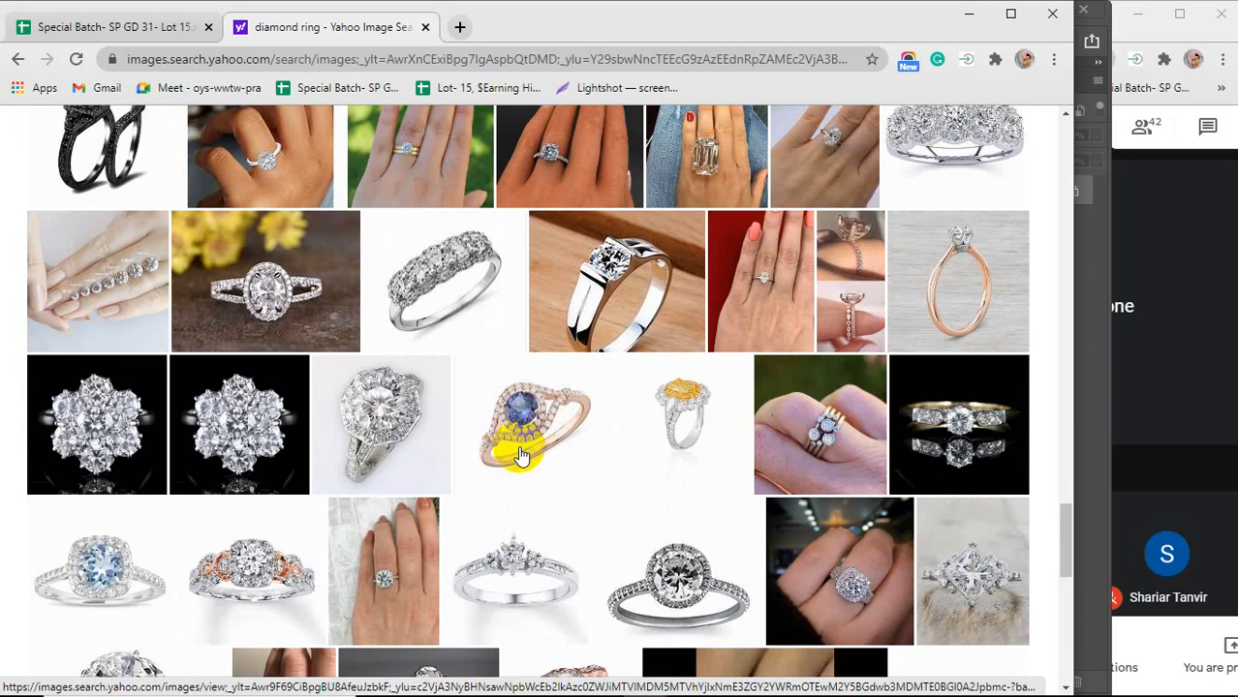
pyautogui.click(282, 308)
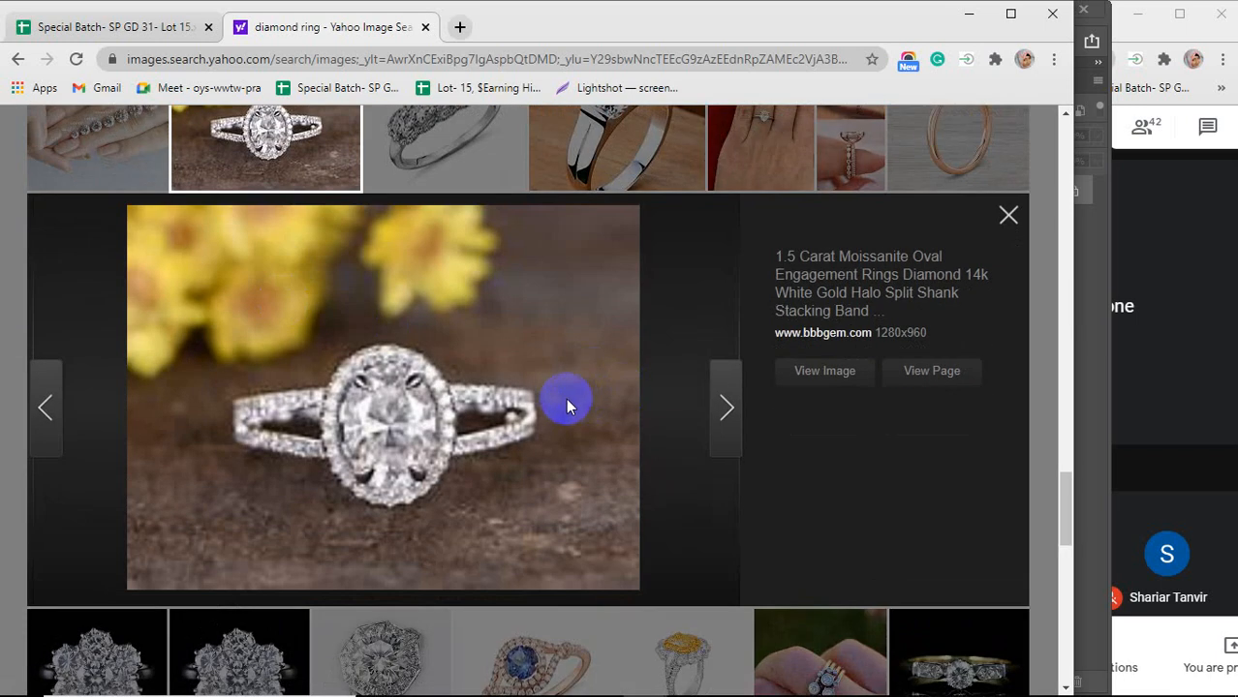
# Look over the remaining ring images and search the images for "diamond ring hd"
pyautogui.scroll(-6, 566, 405)
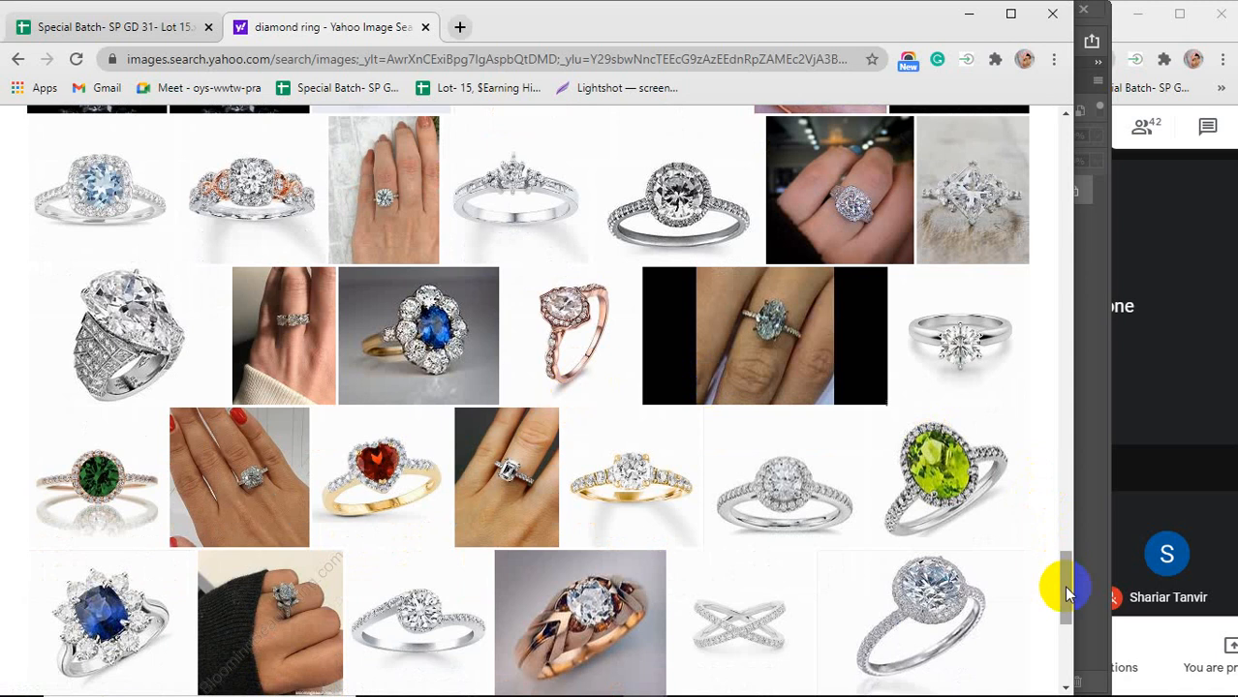
pyautogui.moveTo(1064, 583); pyautogui.dragTo(1058, 144)
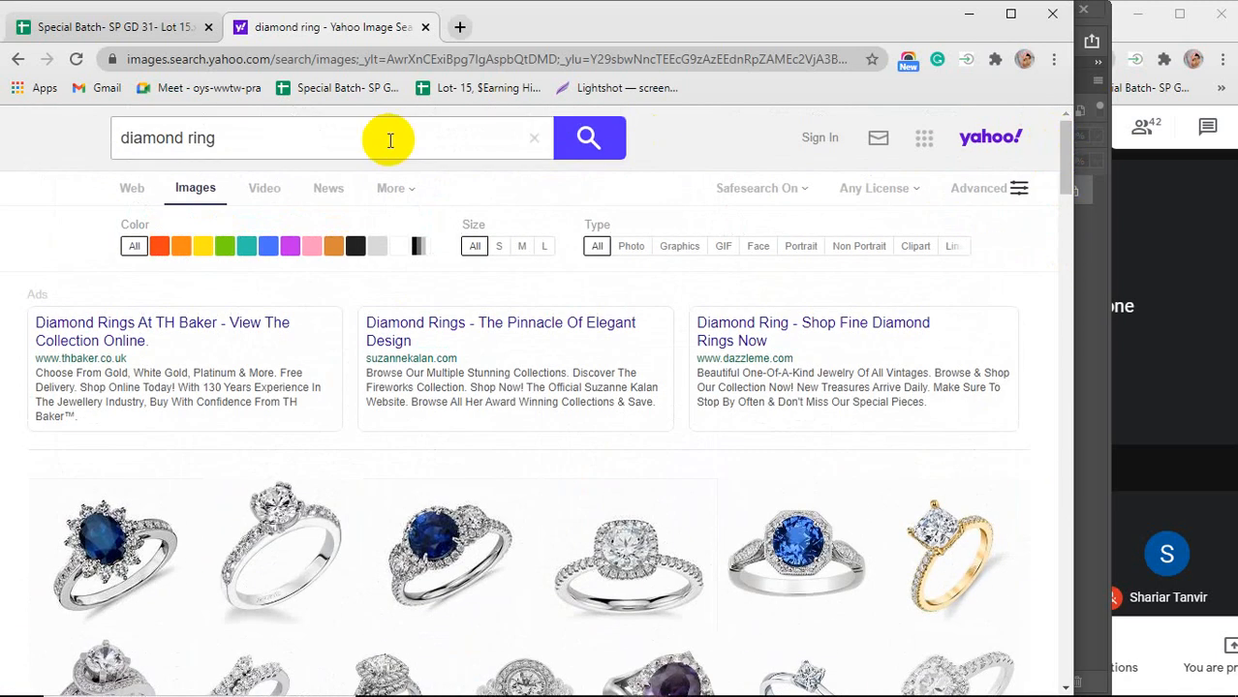
pyautogui.click(270, 136)
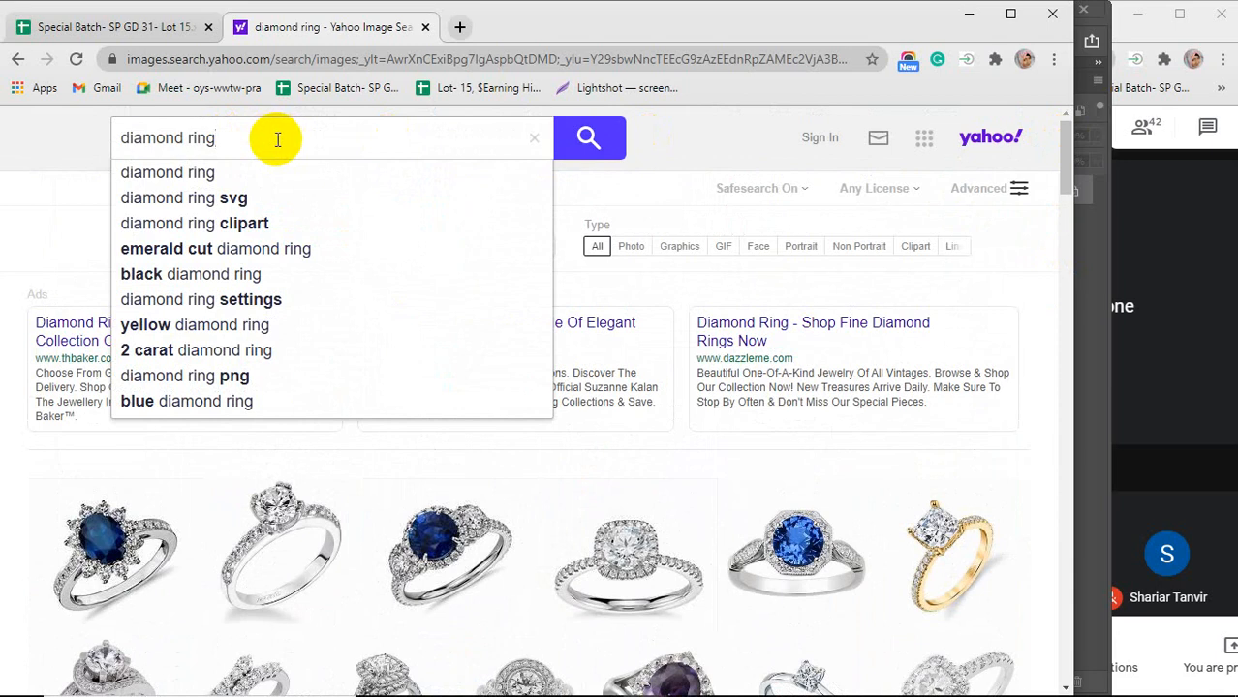
pyautogui.write('hd')
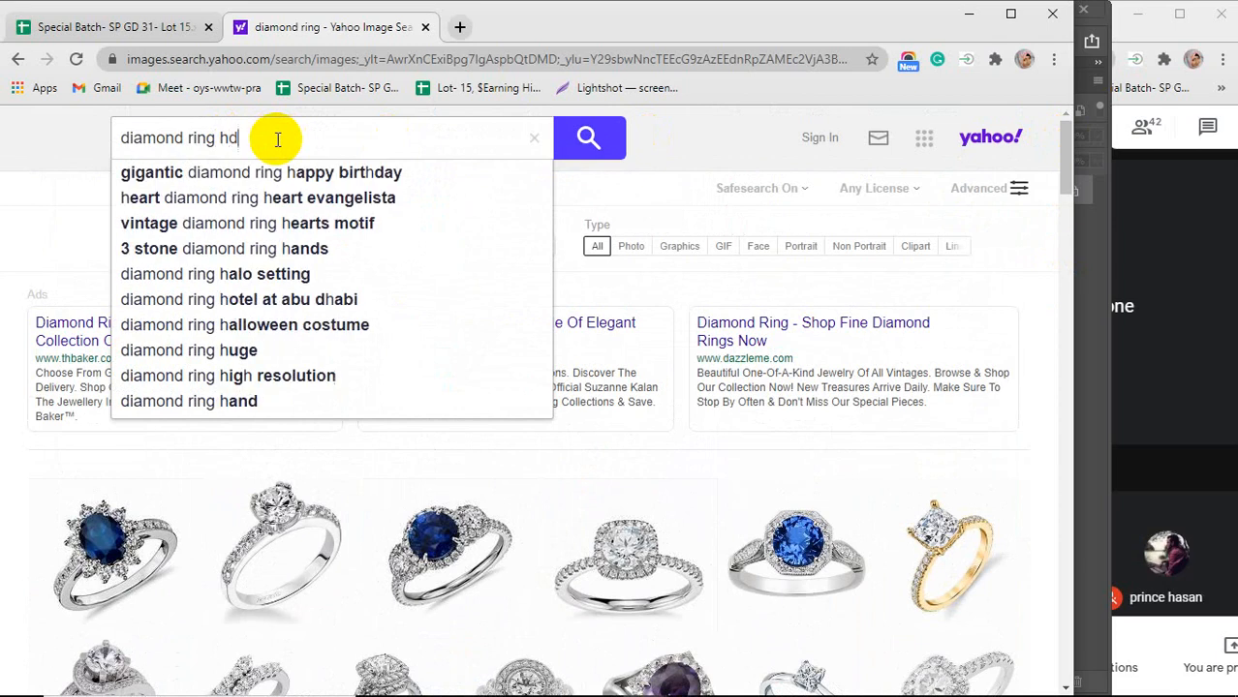
pyautogui.press('Return')
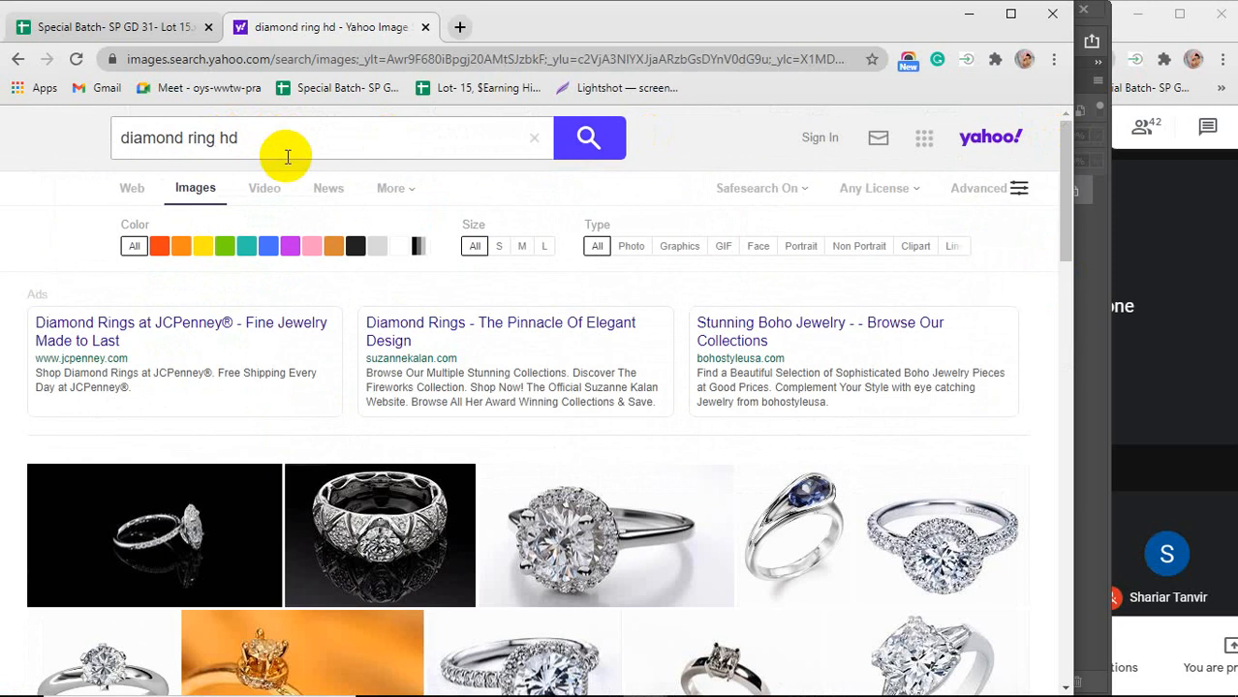
# Browse the HD ring results and preview the silver ring with interlaced hearts on a white background
pyautogui.scroll(-3, 288, 157)
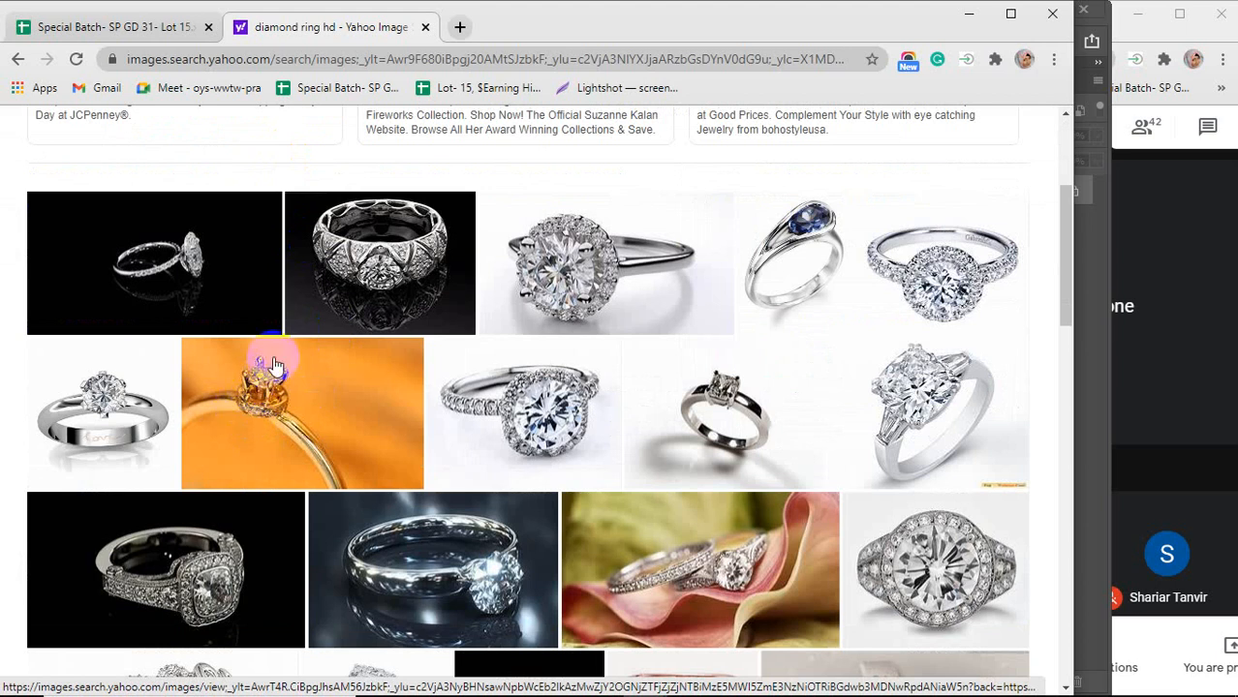
pyautogui.scroll(-1, 275, 365)
pyautogui.scroll(-2, 275, 365)
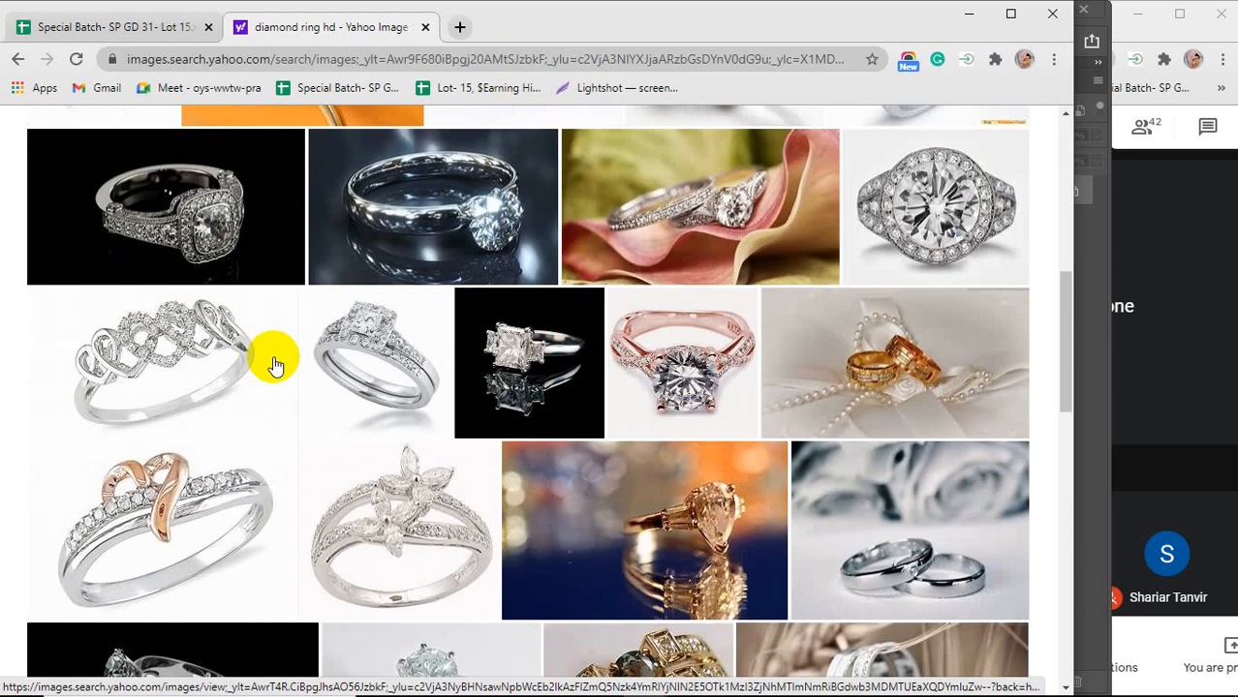
pyautogui.scroll(-1, 275, 365)
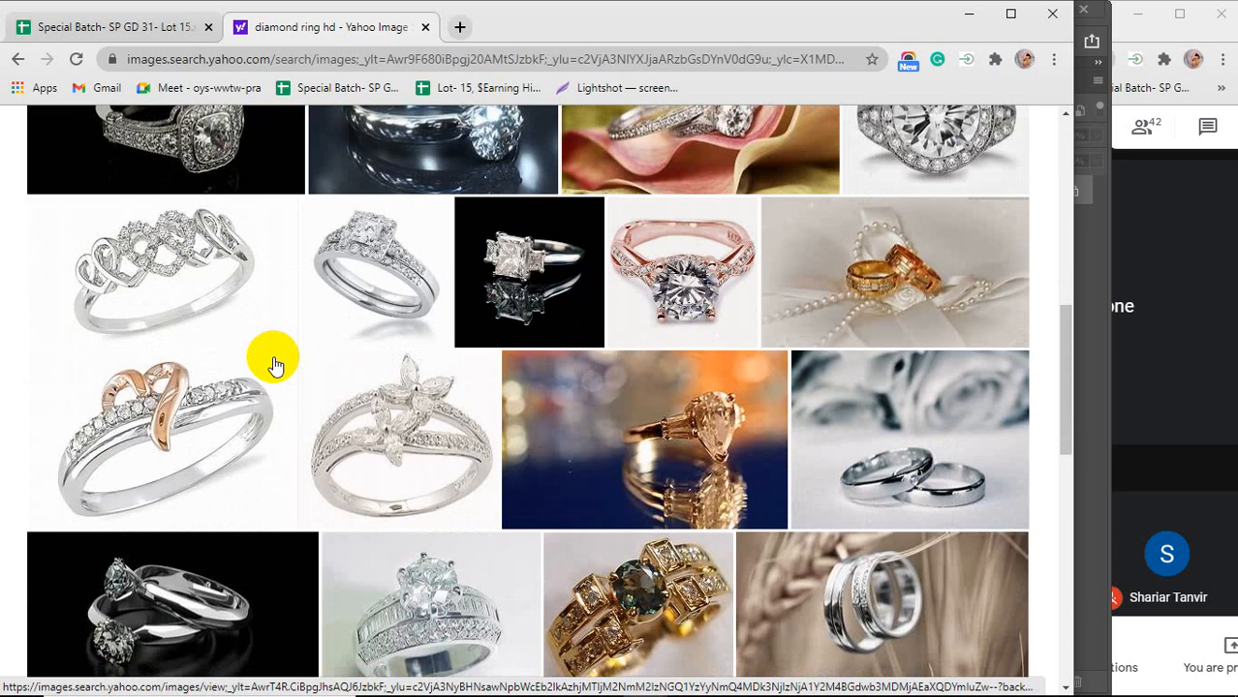
pyautogui.scroll(-1, 275, 365)
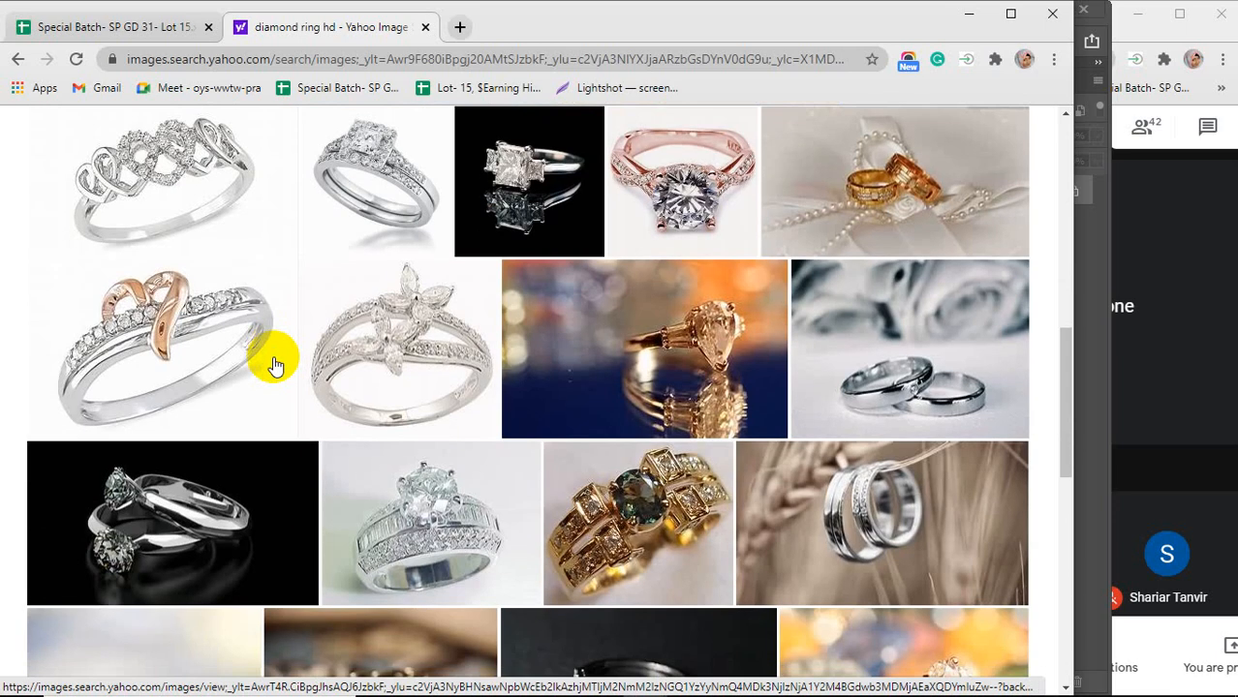
pyautogui.click(173, 186)
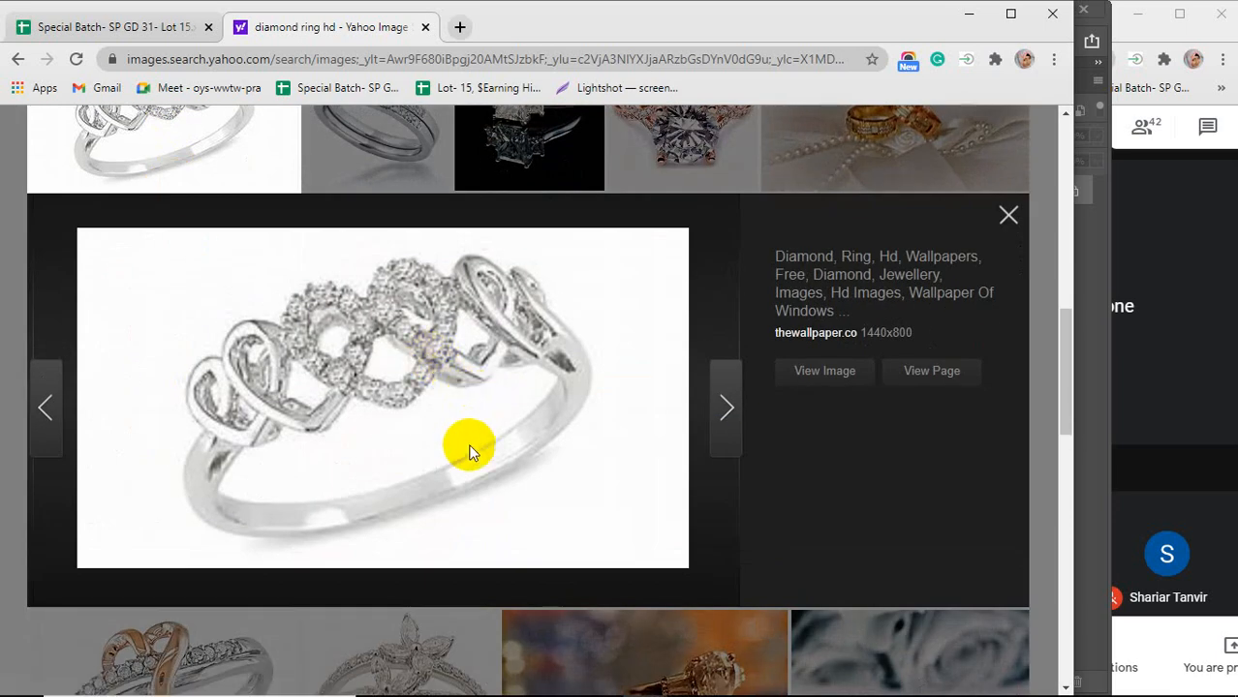
# Look further down the results and preview the image of two crossed silver solitaire rings from pluspng.com
pyautogui.scroll(-4, 457, 432)
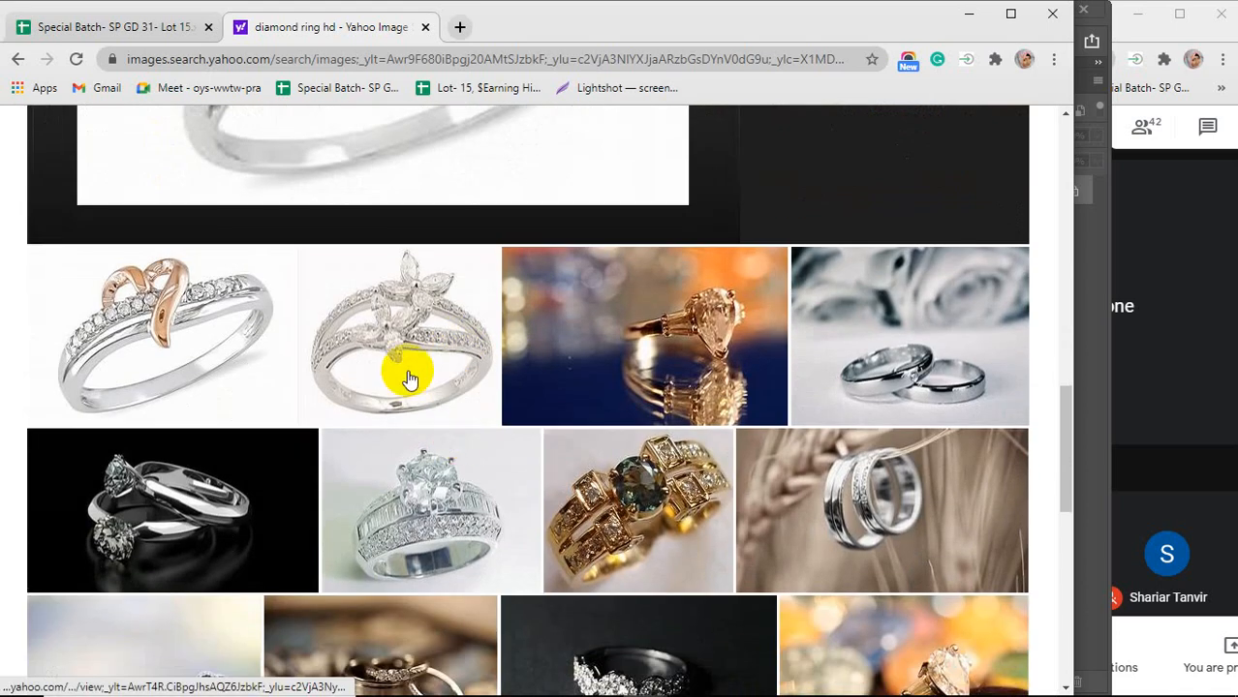
pyautogui.scroll(-1, 408, 382)
pyautogui.scroll(-2, 409, 378)
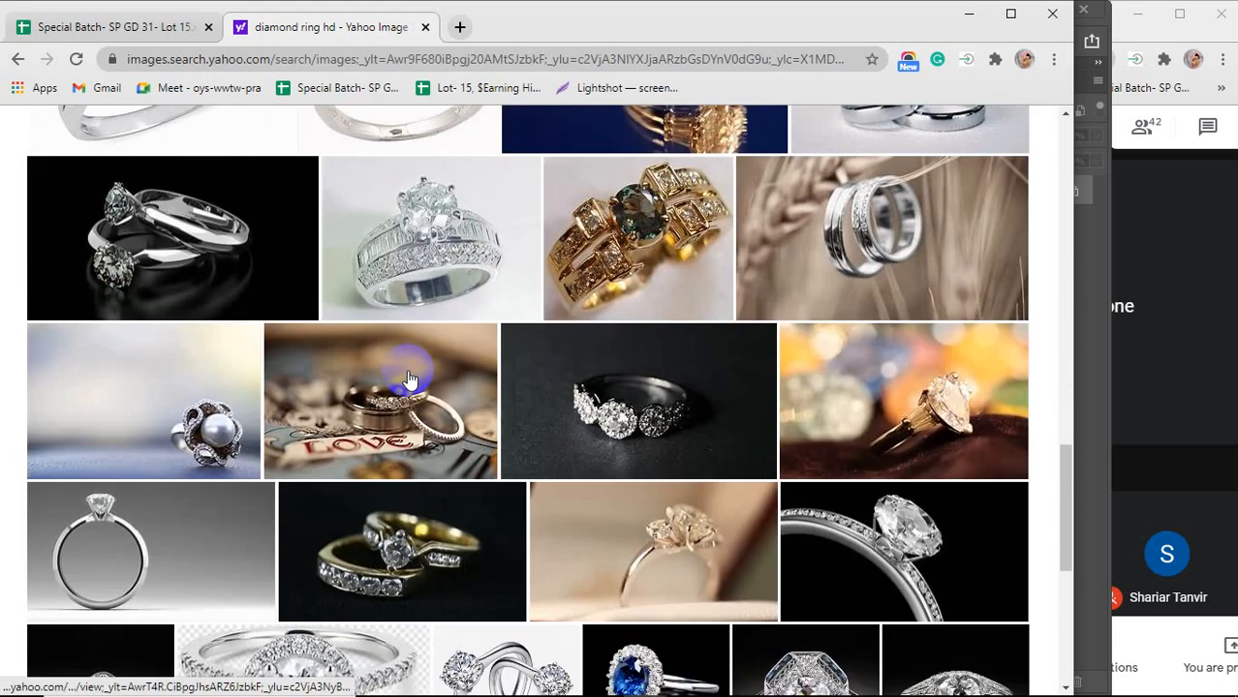
pyautogui.scroll(-1, 409, 380)
pyautogui.scroll(-1, 409, 380)
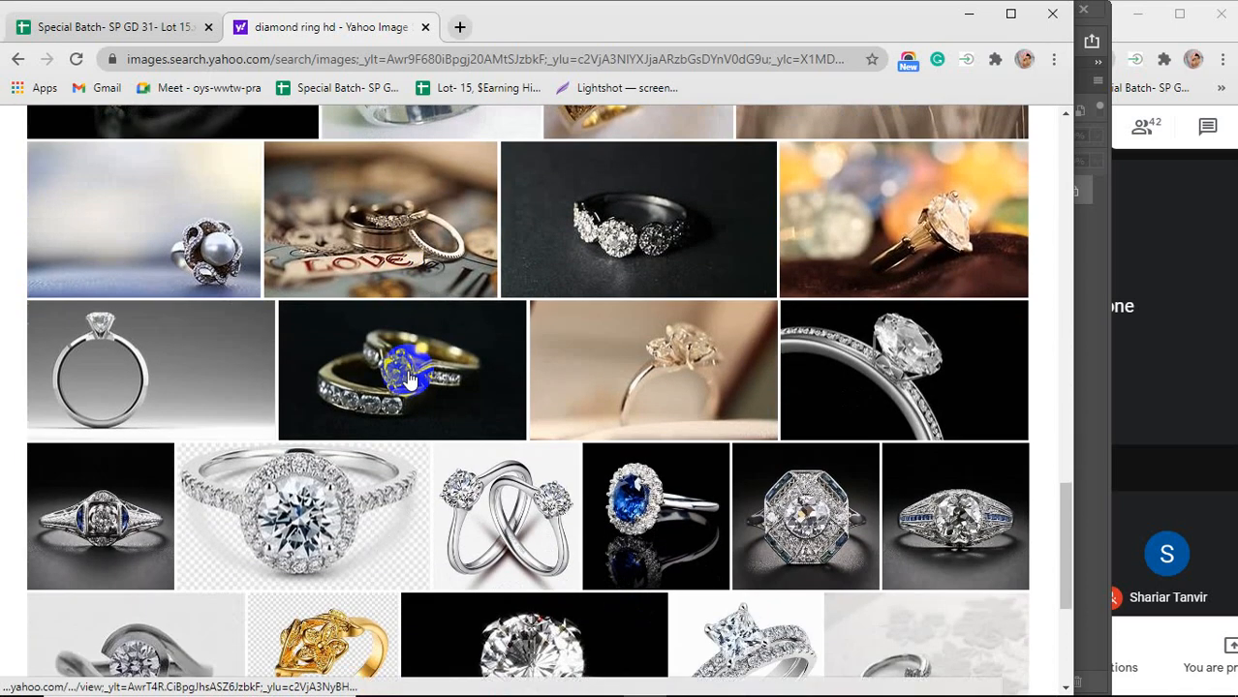
pyautogui.scroll(-1, 409, 385)
pyautogui.click(492, 423)
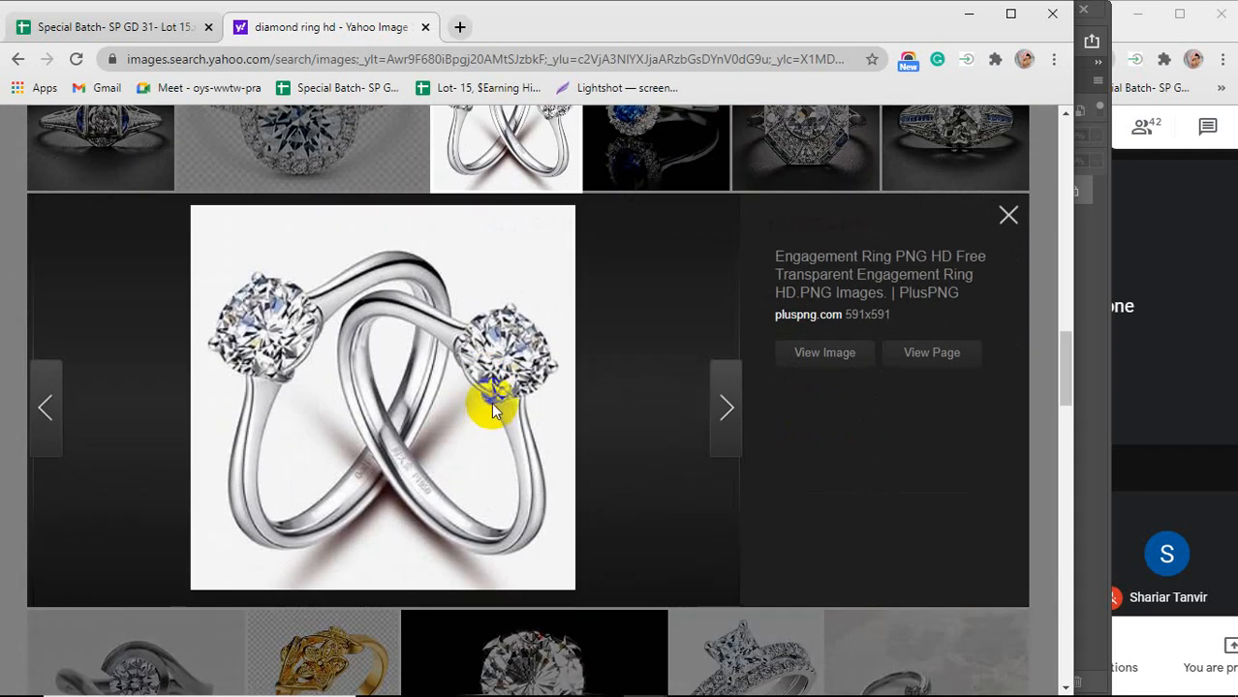
# Copy the crossed-rings image and paste it into the blank Untitled-1 document in Photoshop
pyautogui.rightClick(298, 288)
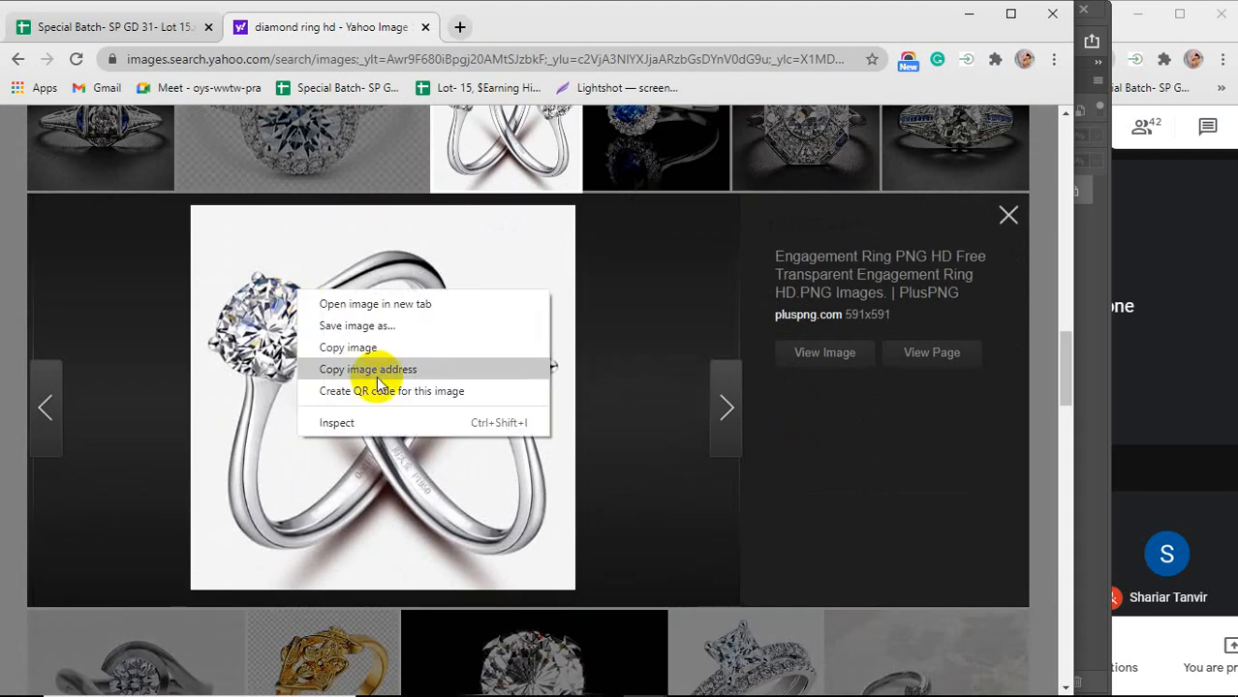
pyautogui.click(359, 347)
pyautogui.click(969, 13)
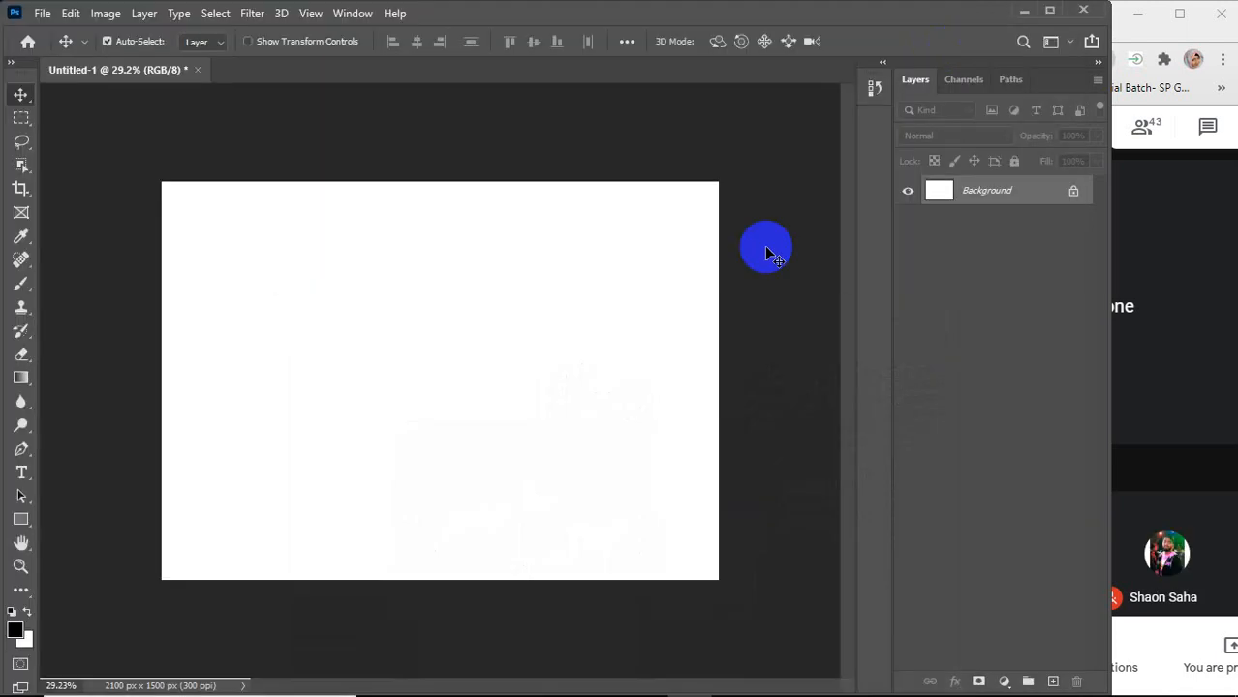
pyautogui.hotkey('ctrl', 'v')
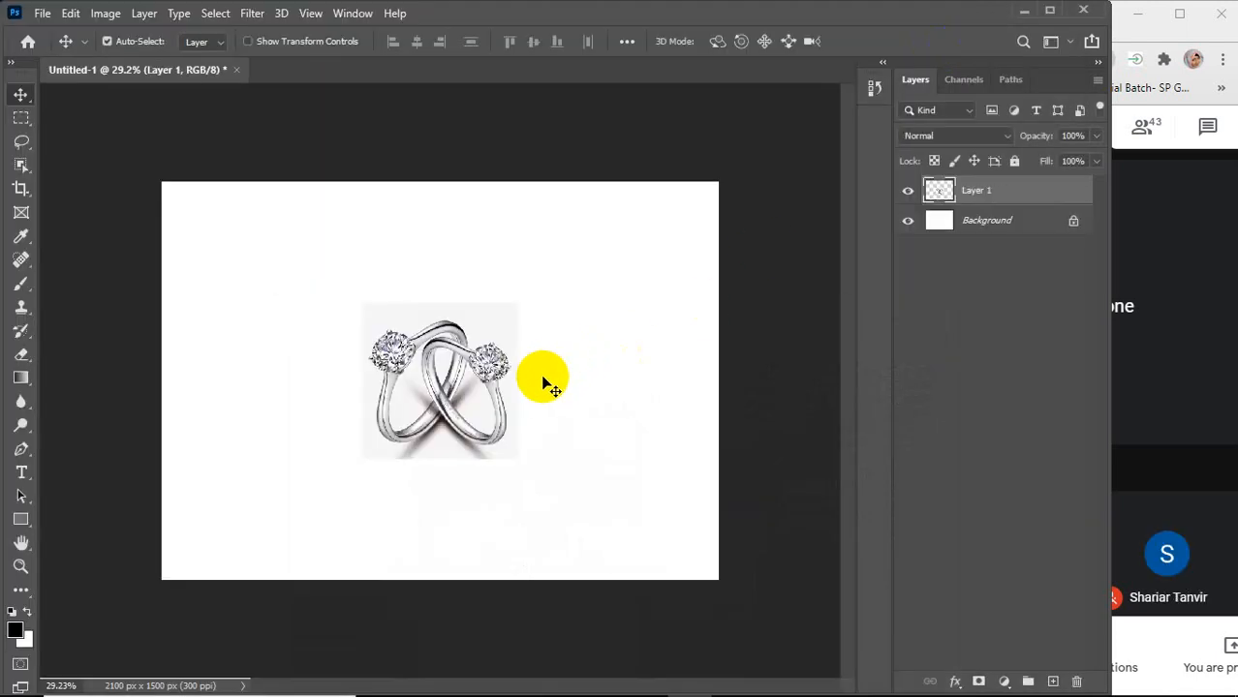
# Enlarge the pasted rings image proportionally to about 243% so it nearly fills the canvas height
pyautogui.hotkey('ctrl', 't')
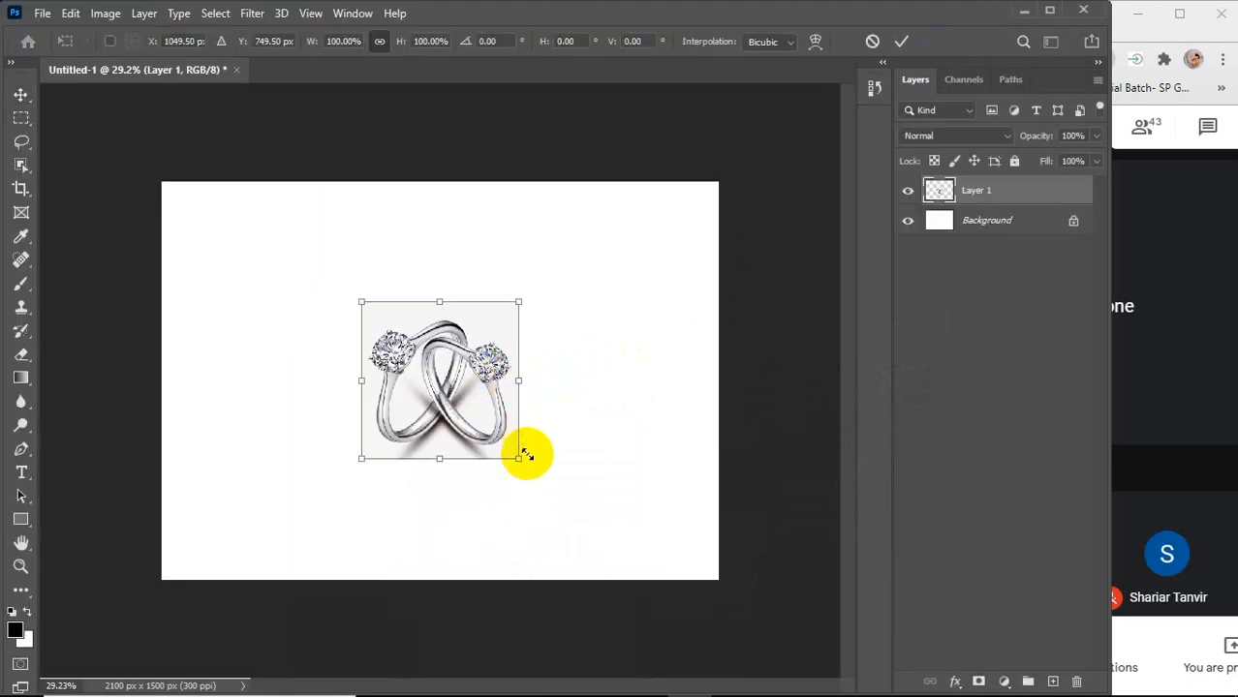
pyautogui.moveTo(520, 457); pyautogui.dragTo(638, 578)
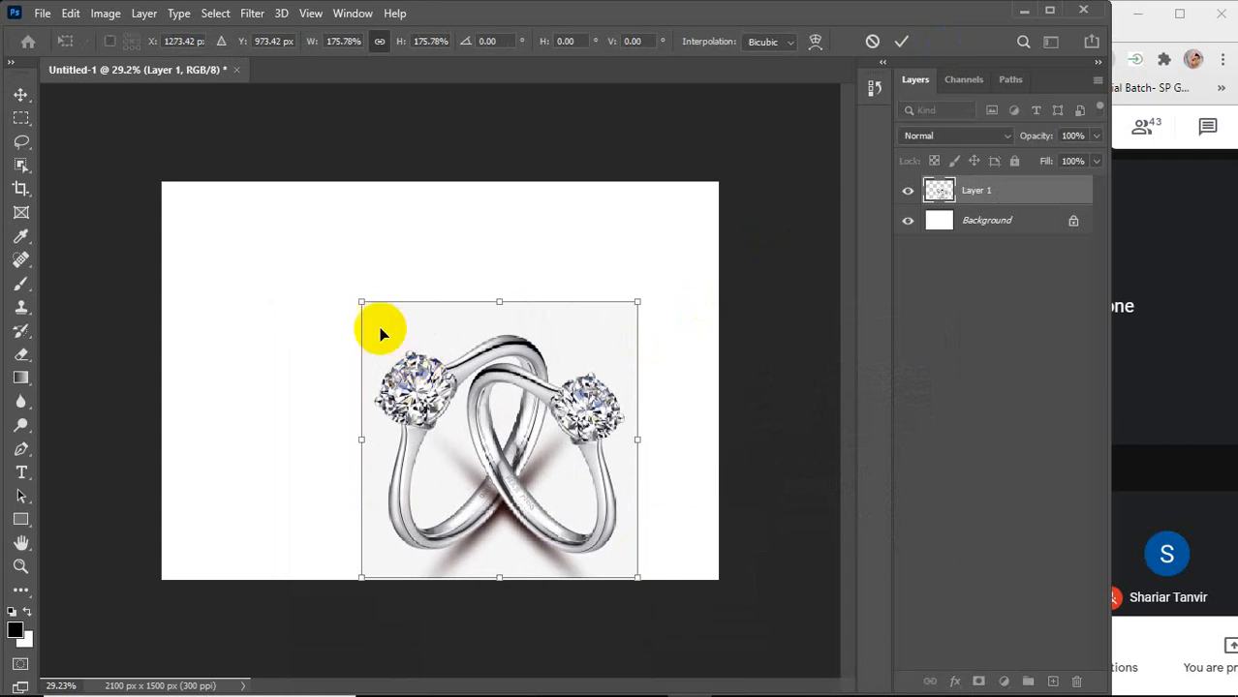
pyautogui.moveTo(362, 303); pyautogui.dragTo(253, 194)
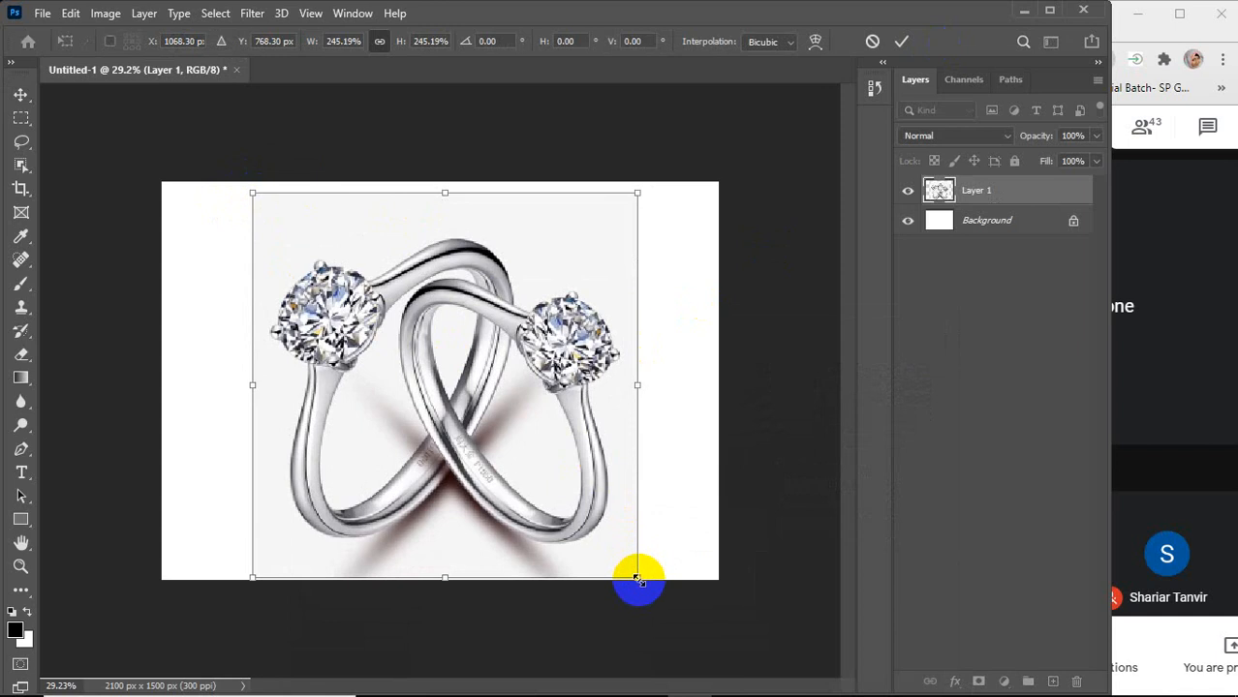
pyautogui.moveTo(637, 579); pyautogui.dragTo(634, 574)
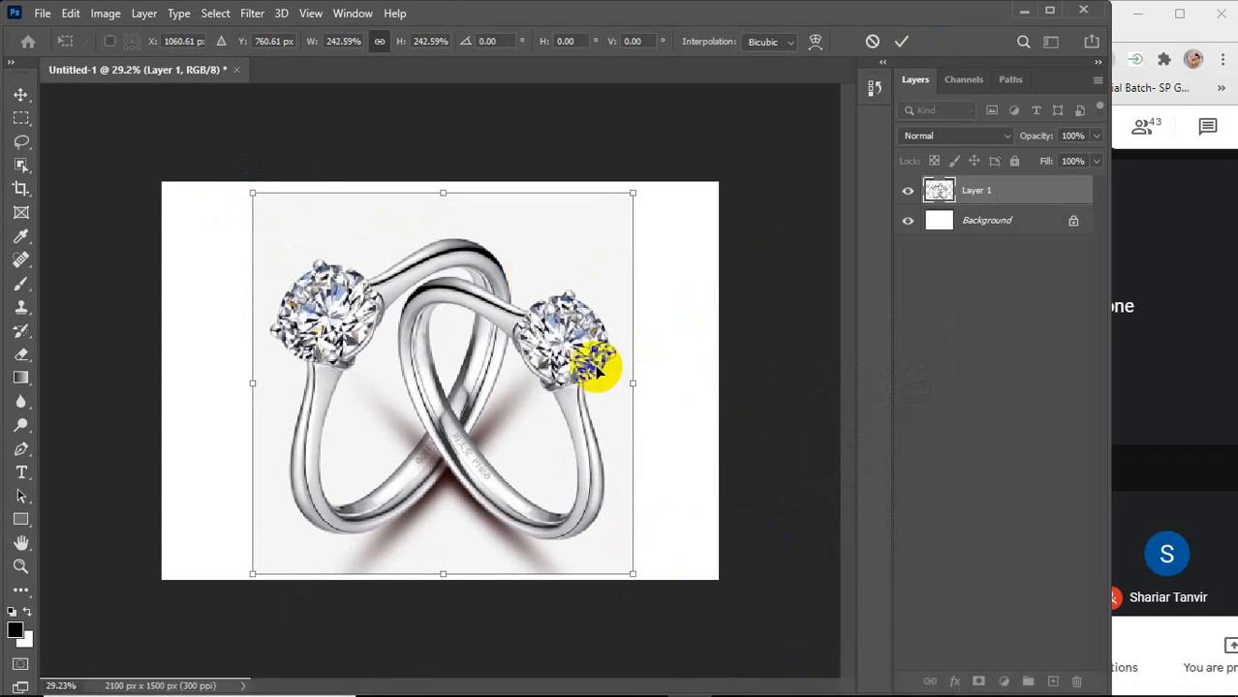
# Nudge the enlarged rings image slightly upward to about Y 747 px and apply the transform
pyautogui.press('Up')
pyautogui.press('Up')
pyautogui.press('Up')
pyautogui.press('Up')
pyautogui.press('Up')
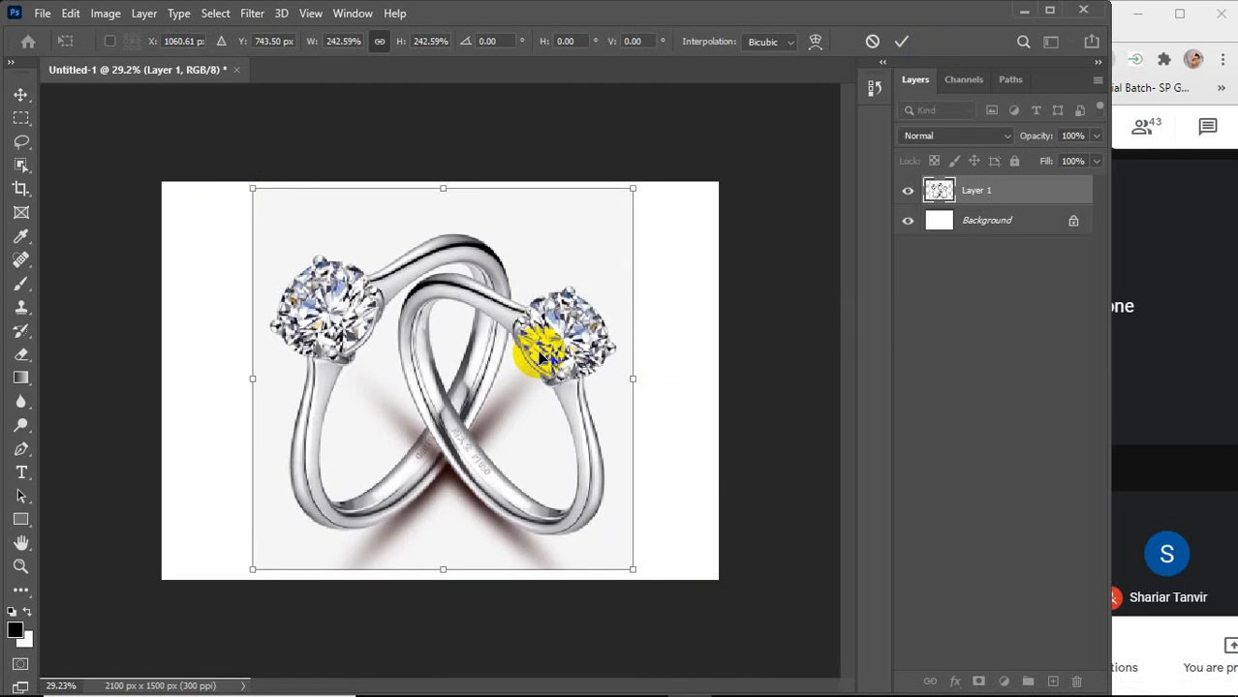
pyautogui.press('Down')
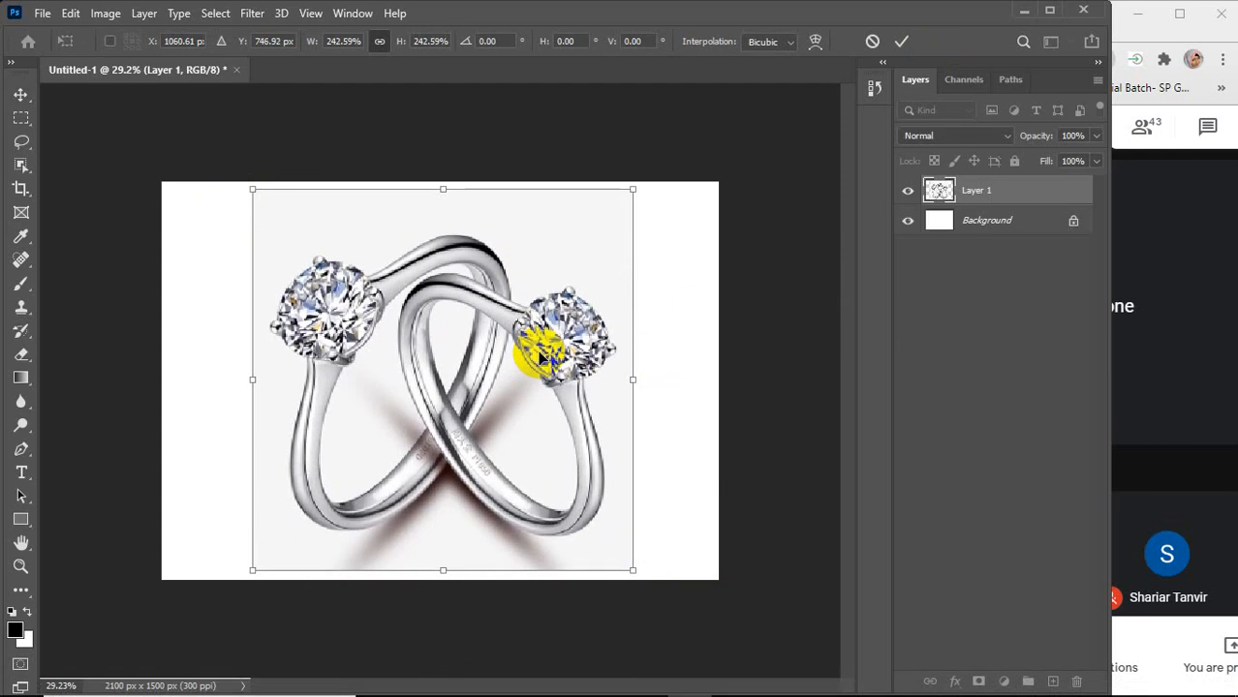
pyautogui.click(901, 41)
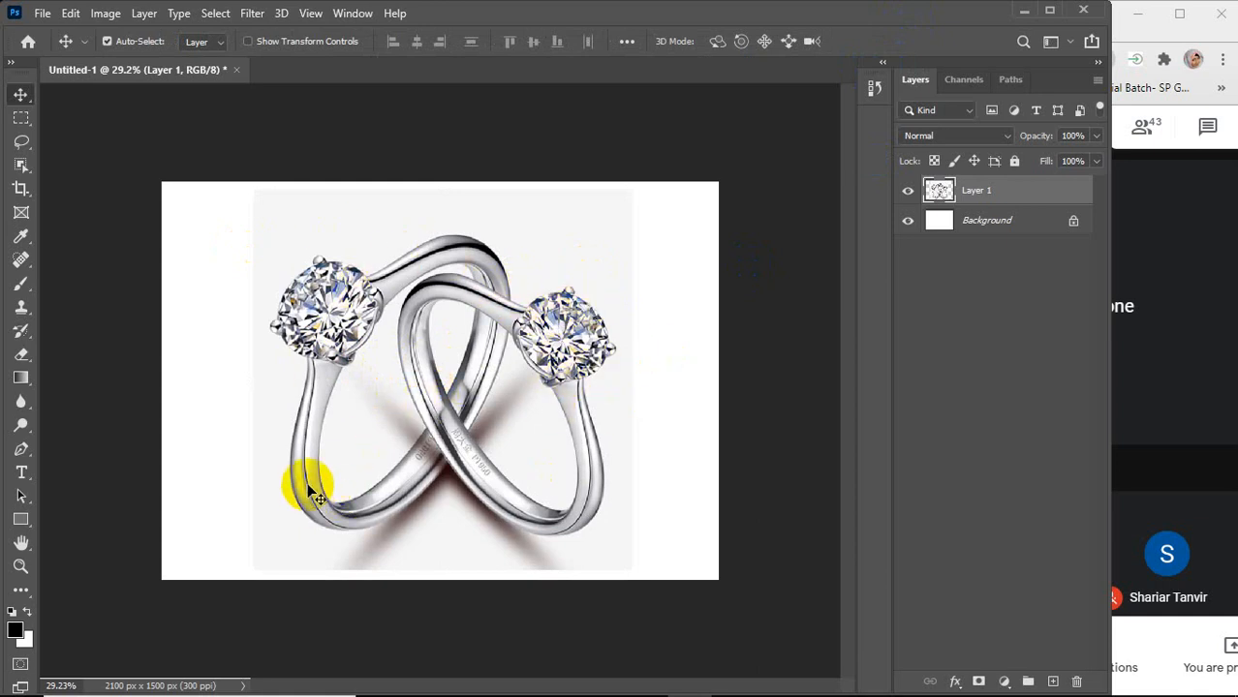
# Hide the Background layer to check the rings image on transparency, and show it again
pyautogui.click(905, 222)
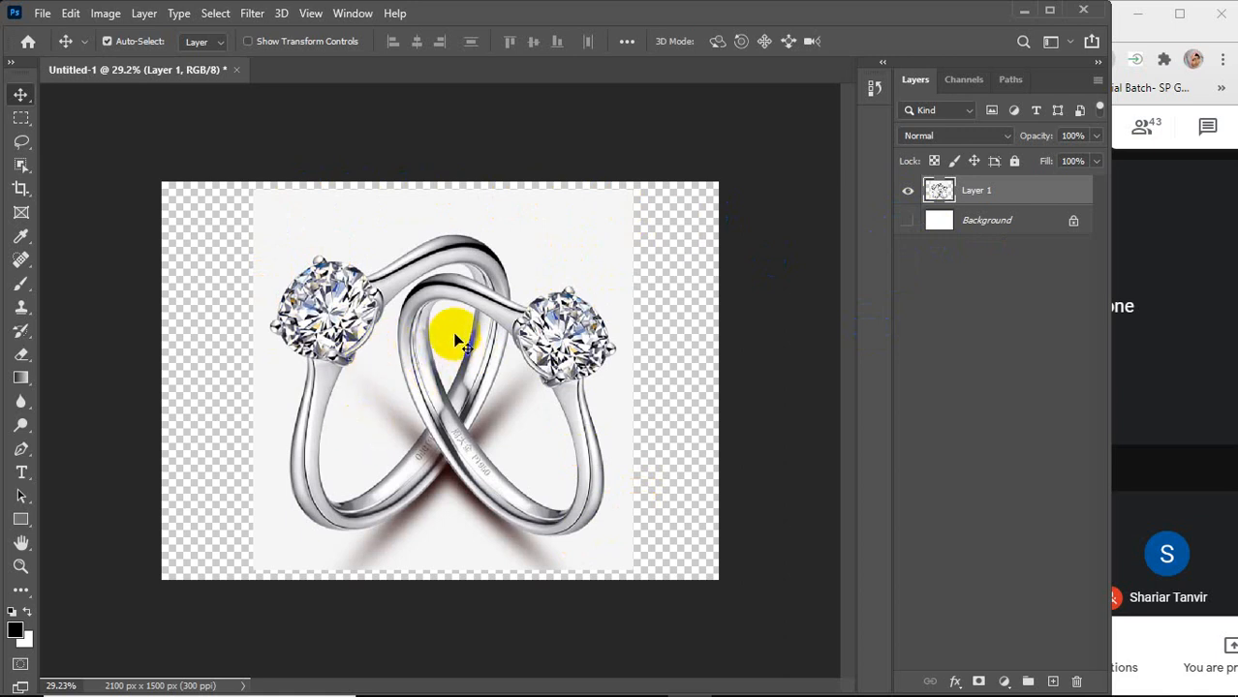
pyautogui.click(907, 221)
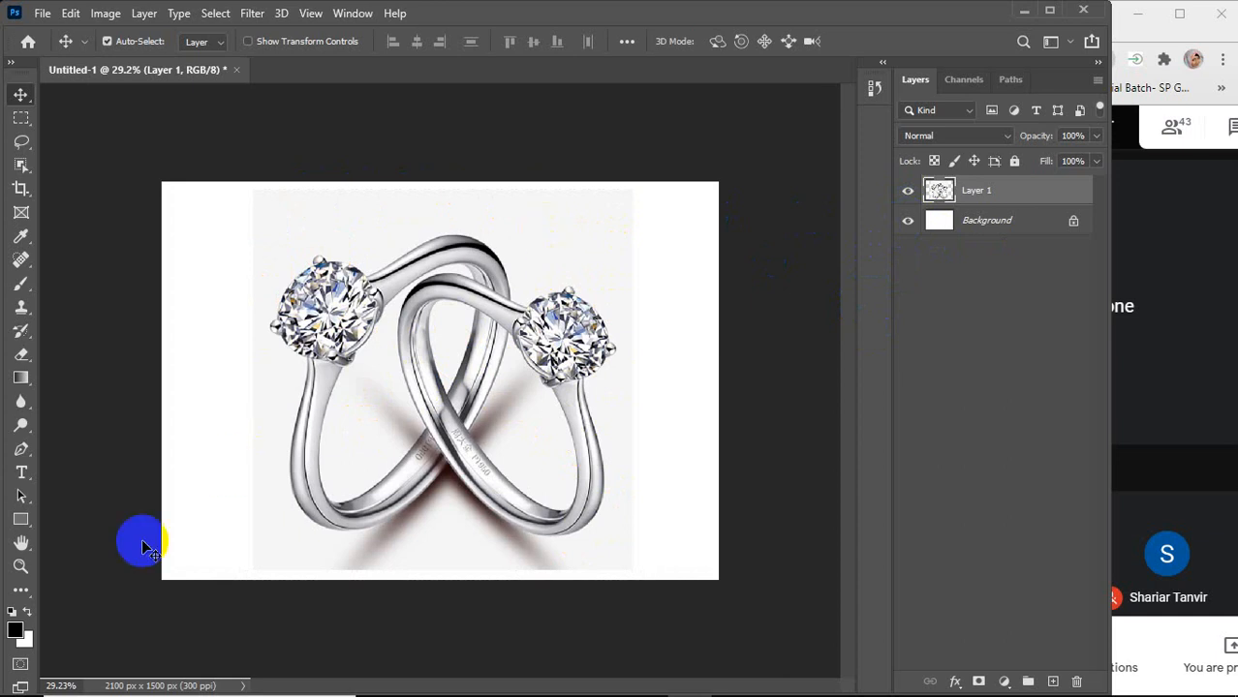
# Start a Pen tool path at the prong on top of the left ring's diamond and trace roughly around it
pyautogui.click(21, 450)
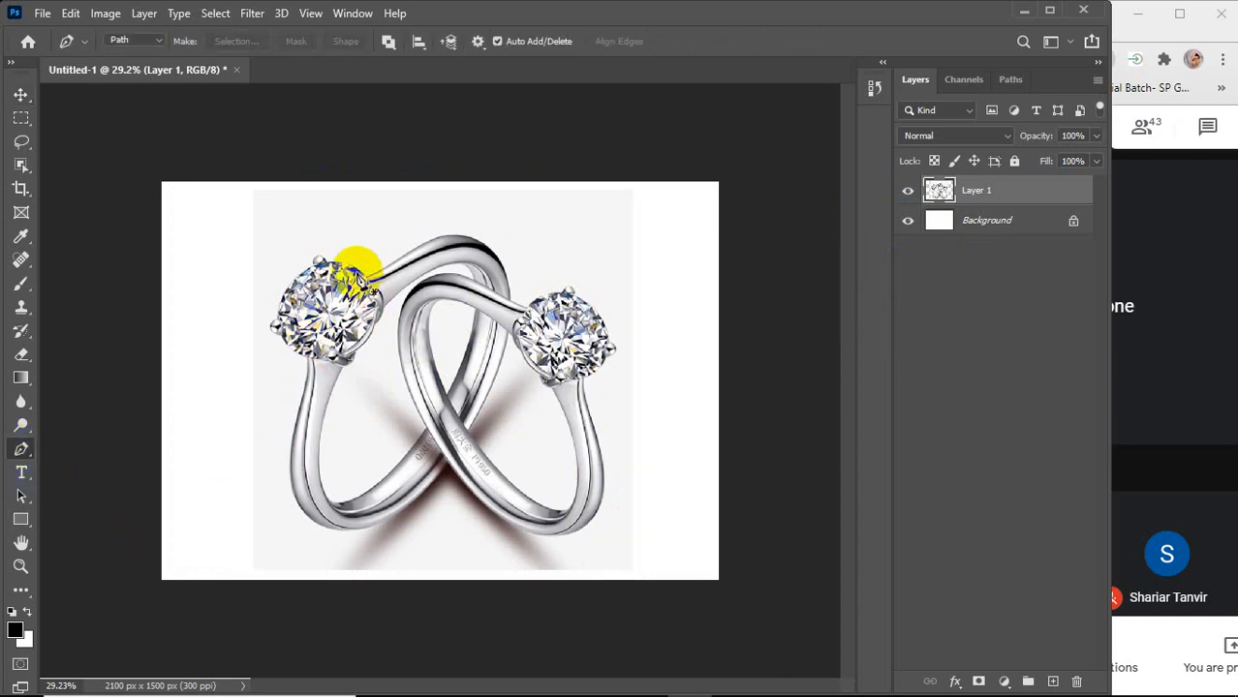
pyautogui.scroll(4, 358, 278)
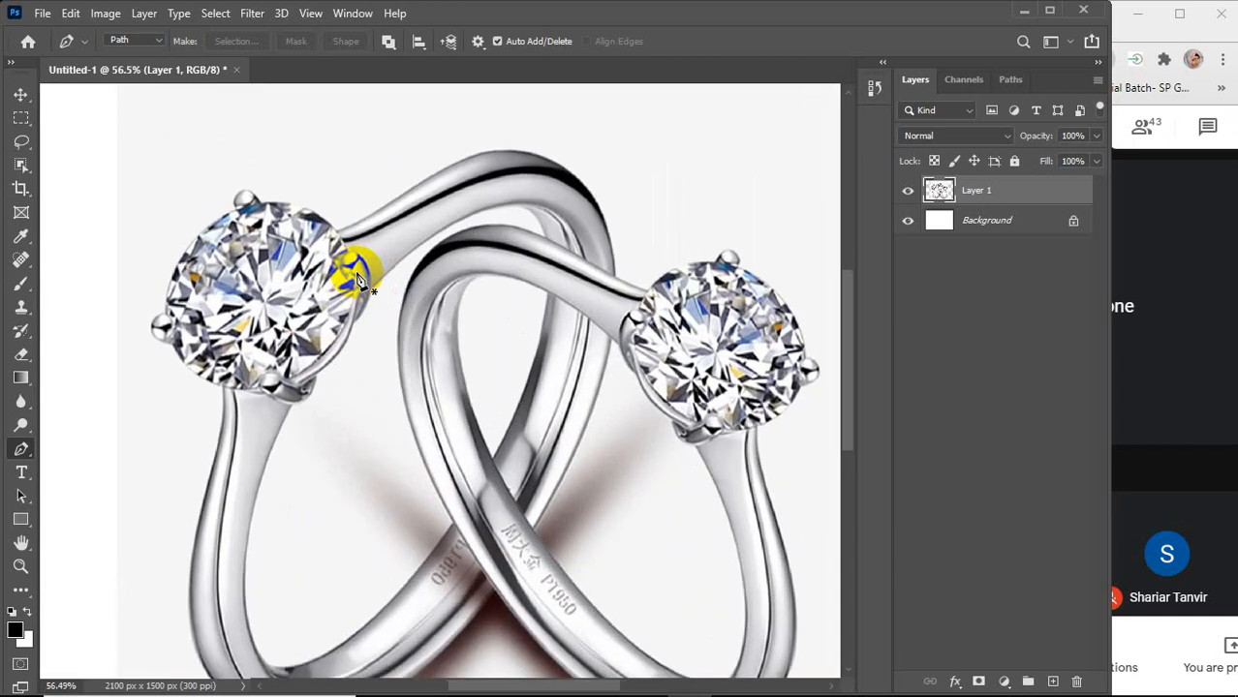
pyautogui.click(231, 191)
pyautogui.moveTo(230, 189); pyautogui.dragTo(247, 191)
pyautogui.click(248, 195)
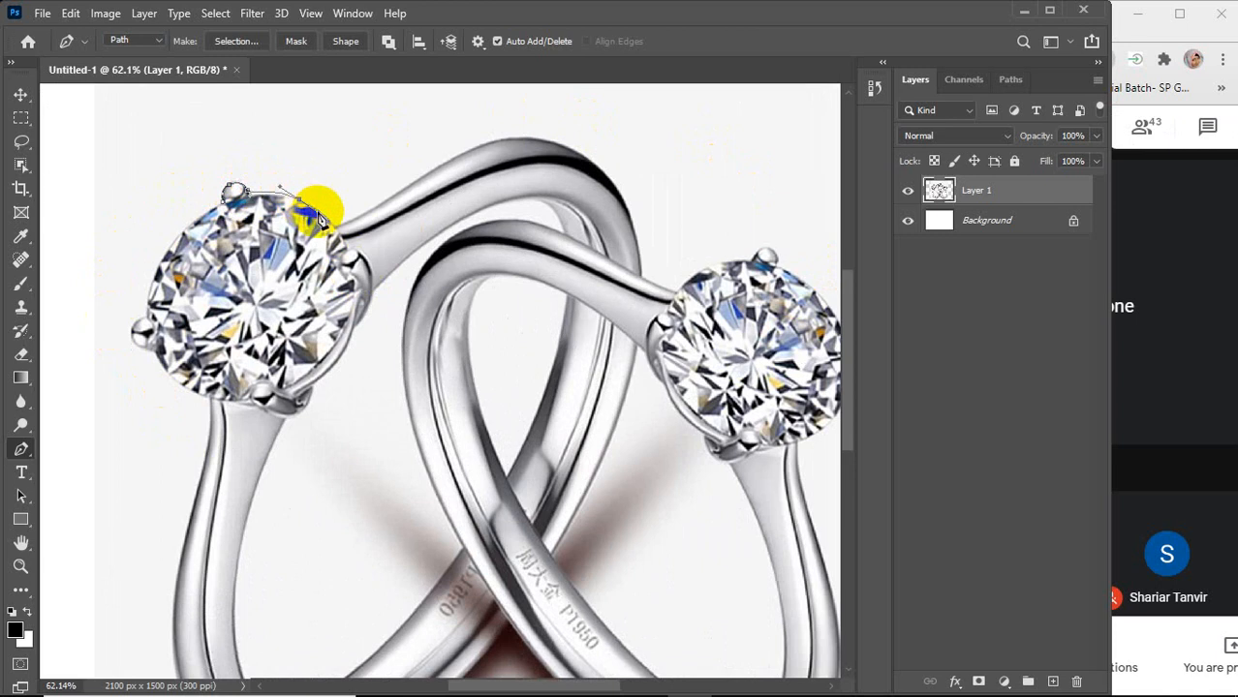
# Trace the rounded top prong of the left diamond closely with short curved path segments
pyautogui.scroll(3, 318, 215)
pyautogui.scroll(3, 319, 218)
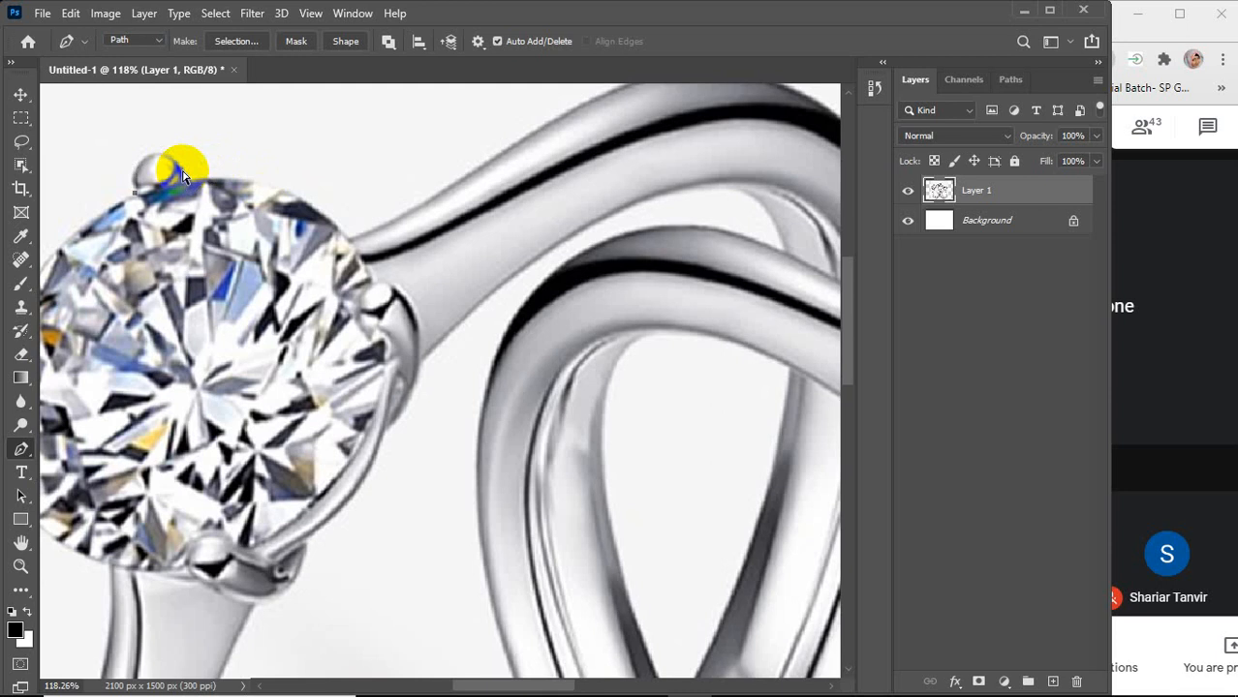
pyautogui.moveTo(140, 158); pyautogui.dragTo(158, 146)
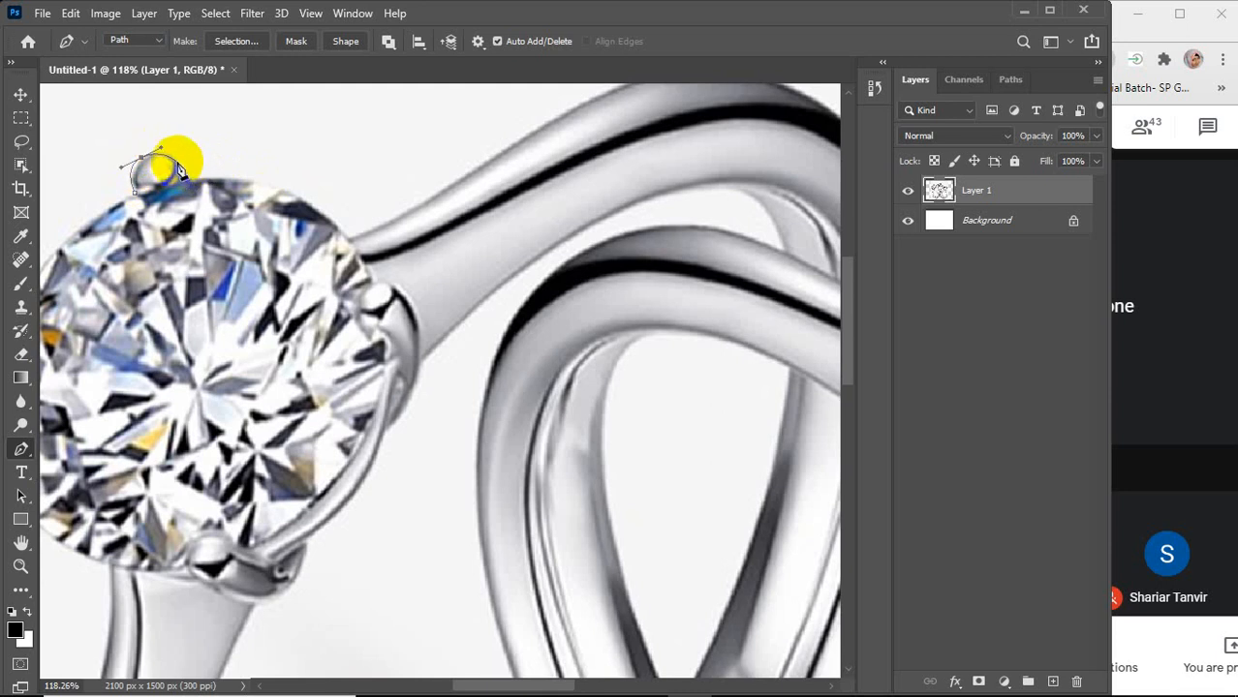
pyautogui.moveTo(185, 169); pyautogui.dragTo(186, 170)
pyautogui.keyDown('alt'); pyautogui.click(177, 162); pyautogui.keyUp('alt')
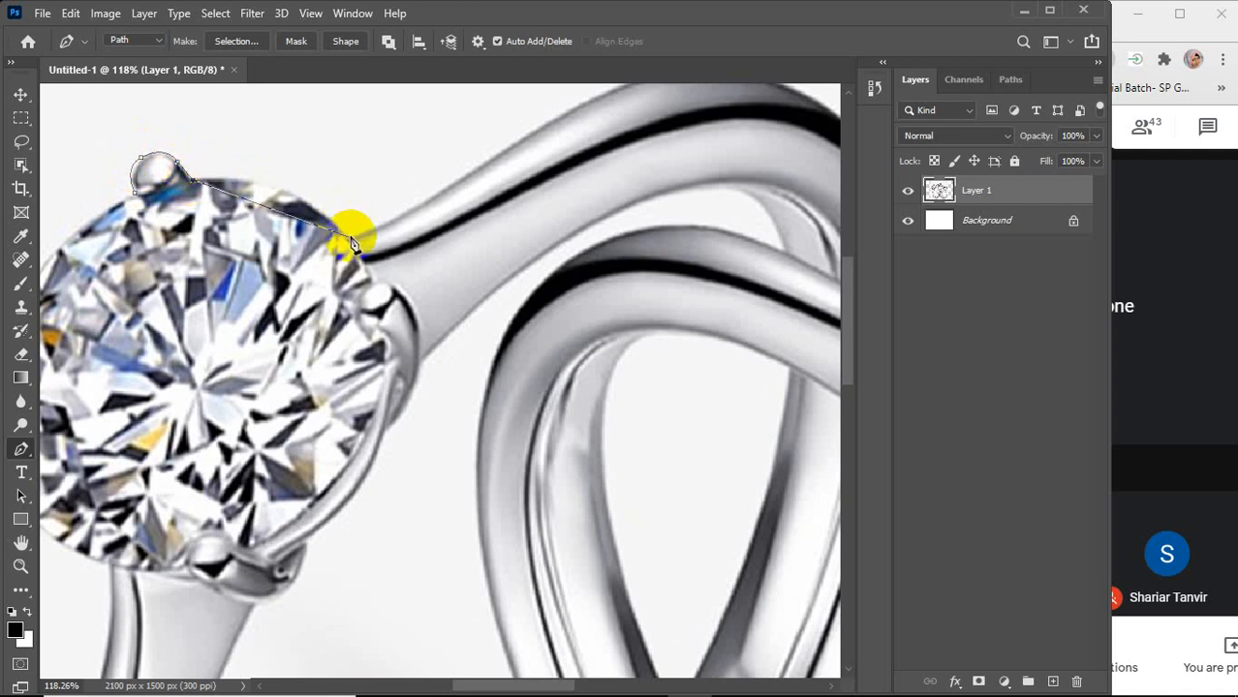
# Extend the path with a curve along the diamond's upper edge to the band, and remove the outgoing handle there
pyautogui.moveTo(350, 236); pyautogui.dragTo(412, 318)
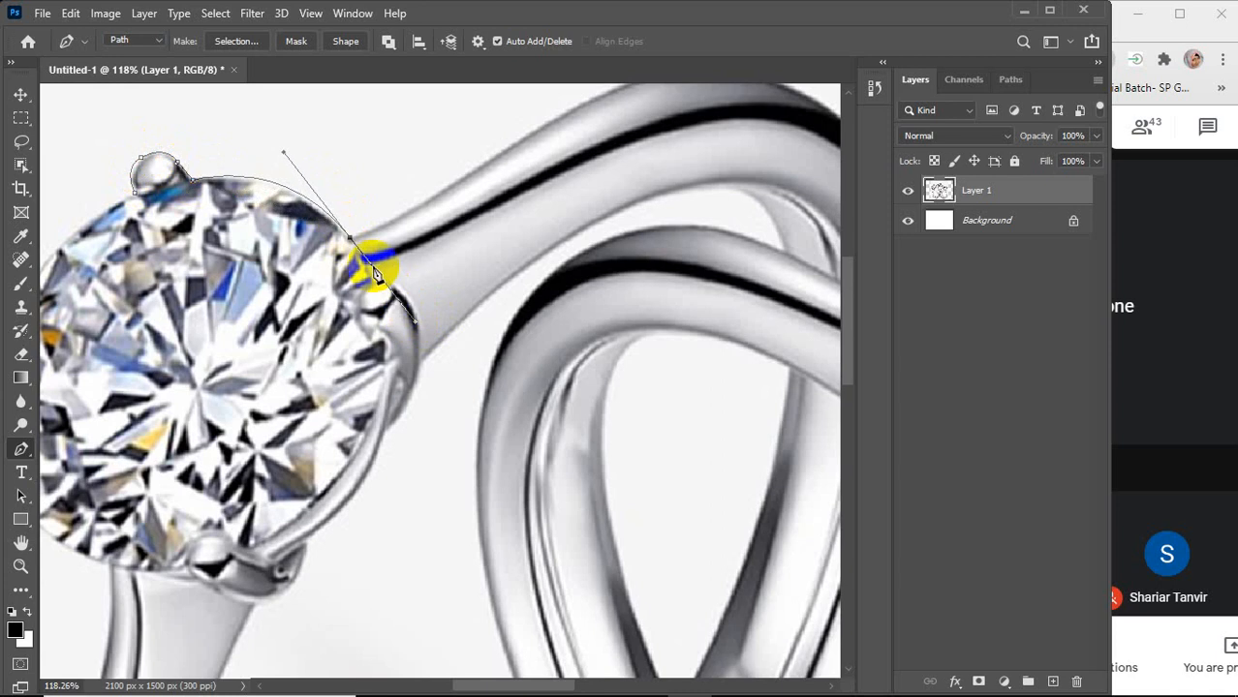
pyautogui.keyDown('alt'); pyautogui.click(351, 240); pyautogui.keyUp('alt')
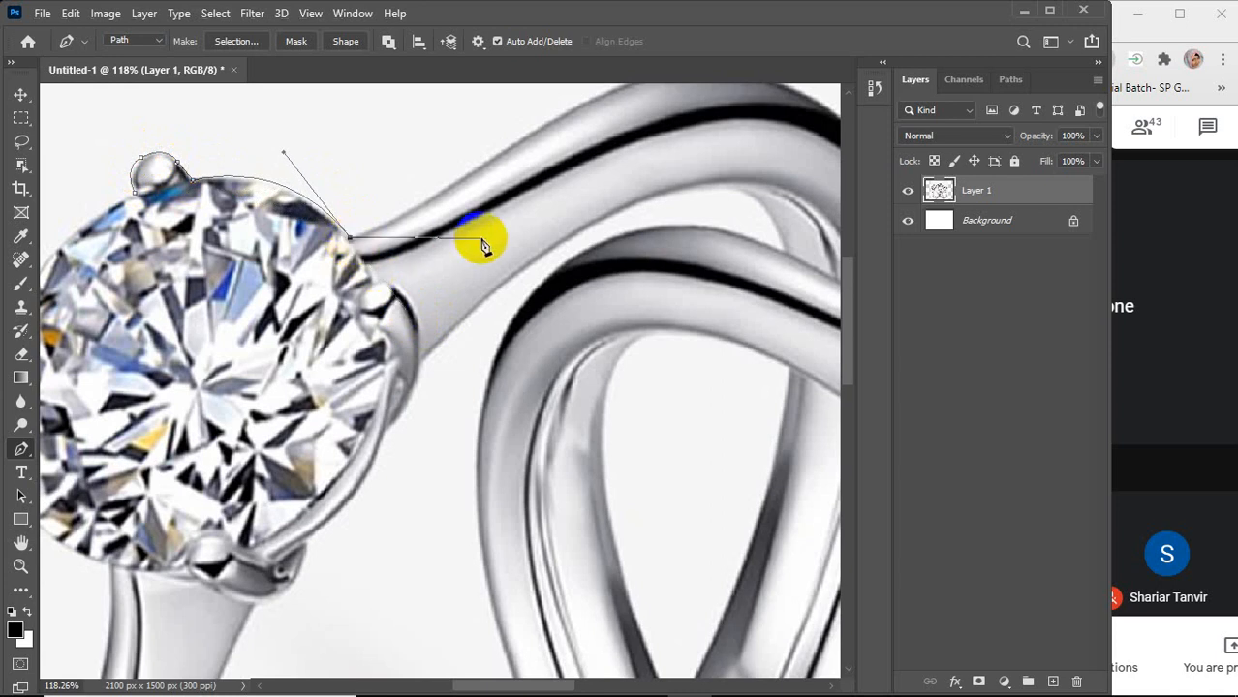
pyautogui.scroll(4, 523, 248)
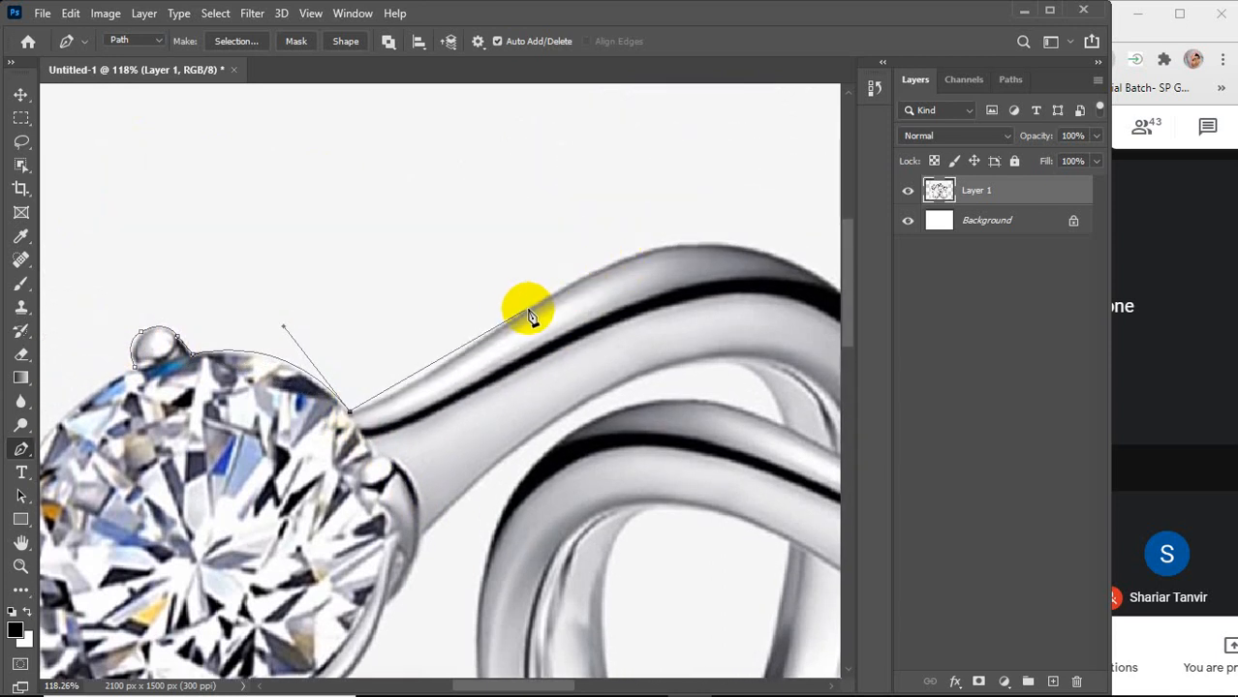
# Trace the outer edge of the left ring's band with curves over its arch to the crossing with the right ring's band, removing the outgoing handle there
pyautogui.moveTo(522, 312); pyautogui.dragTo(655, 215)
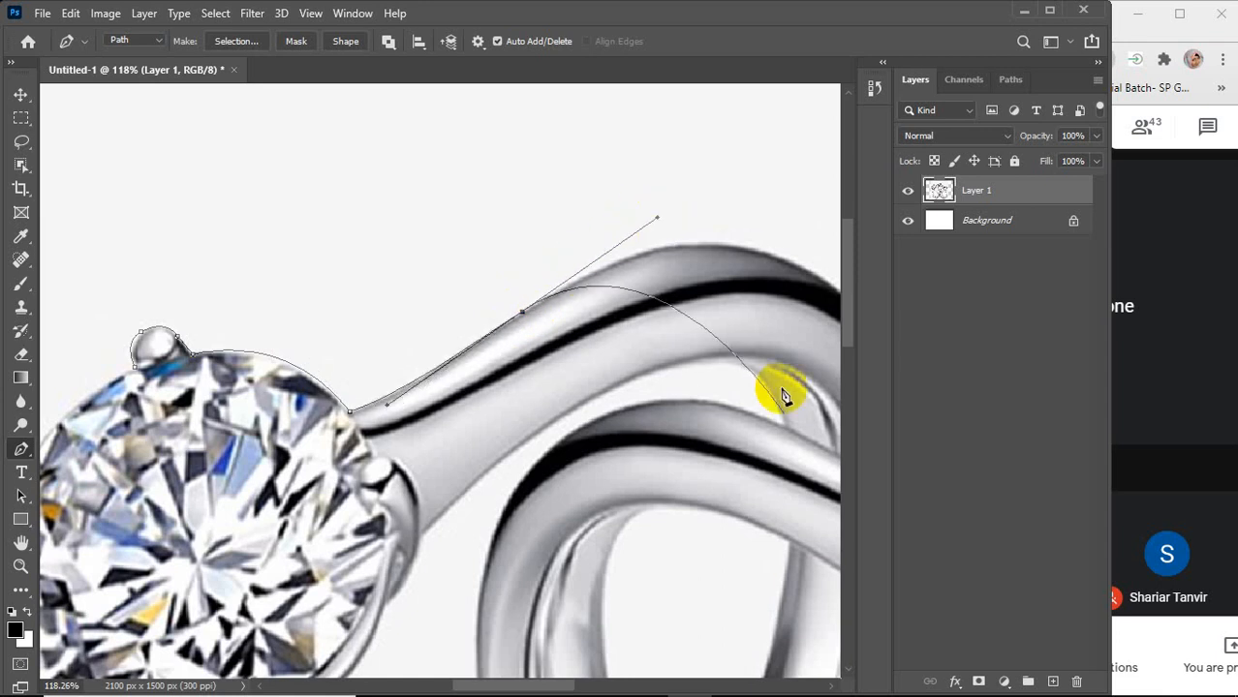
pyautogui.click(830, 686)
pyautogui.moveTo(830, 686); pyautogui.dragTo(830, 685)
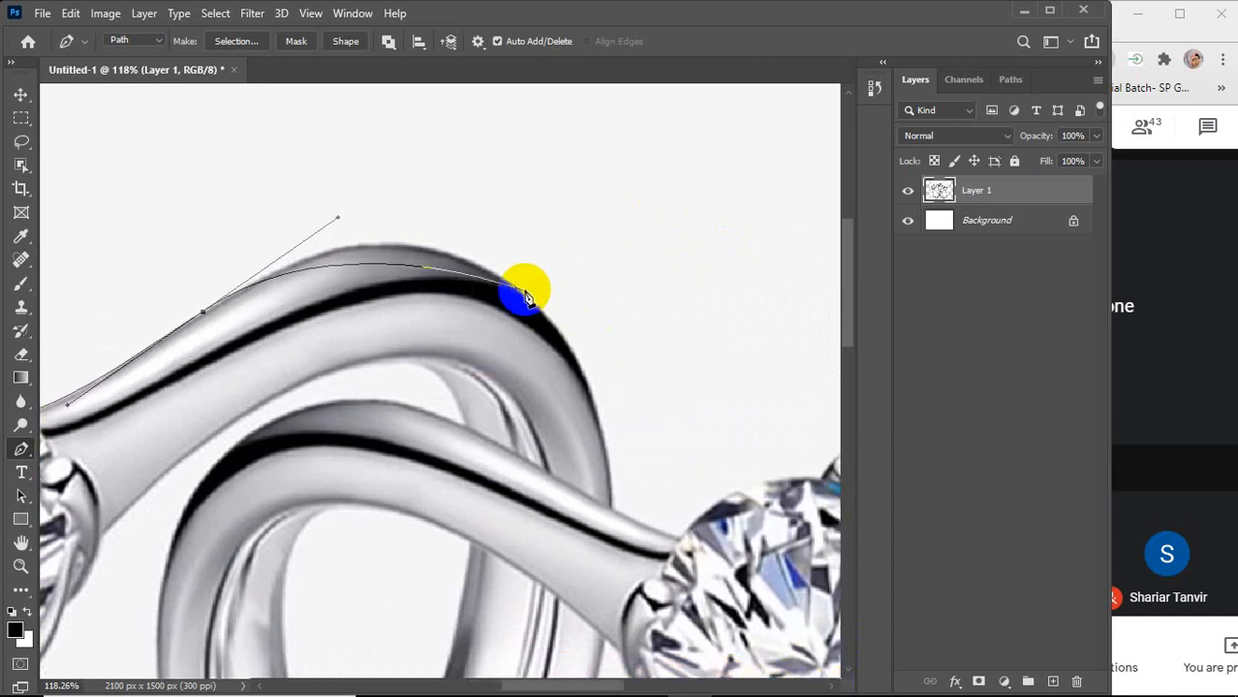
pyautogui.moveTo(522, 293); pyautogui.dragTo(596, 356)
pyautogui.scroll(-3, 635, 443)
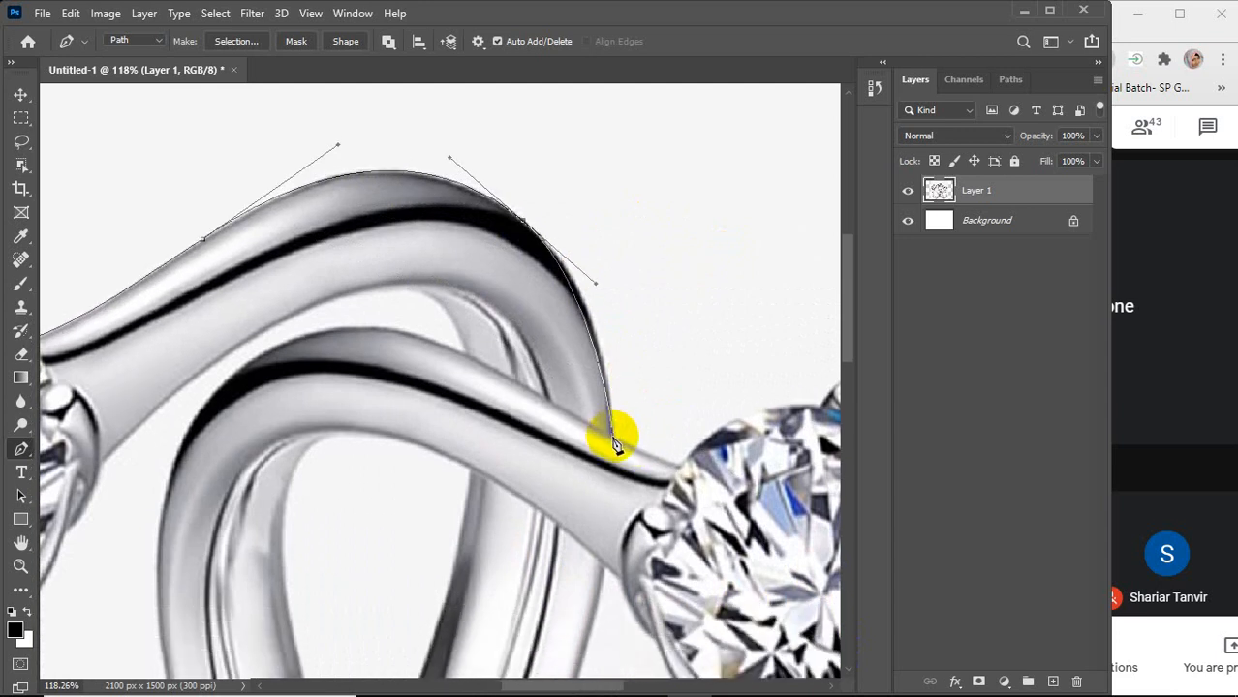
pyautogui.moveTo(611, 433); pyautogui.dragTo(620, 514)
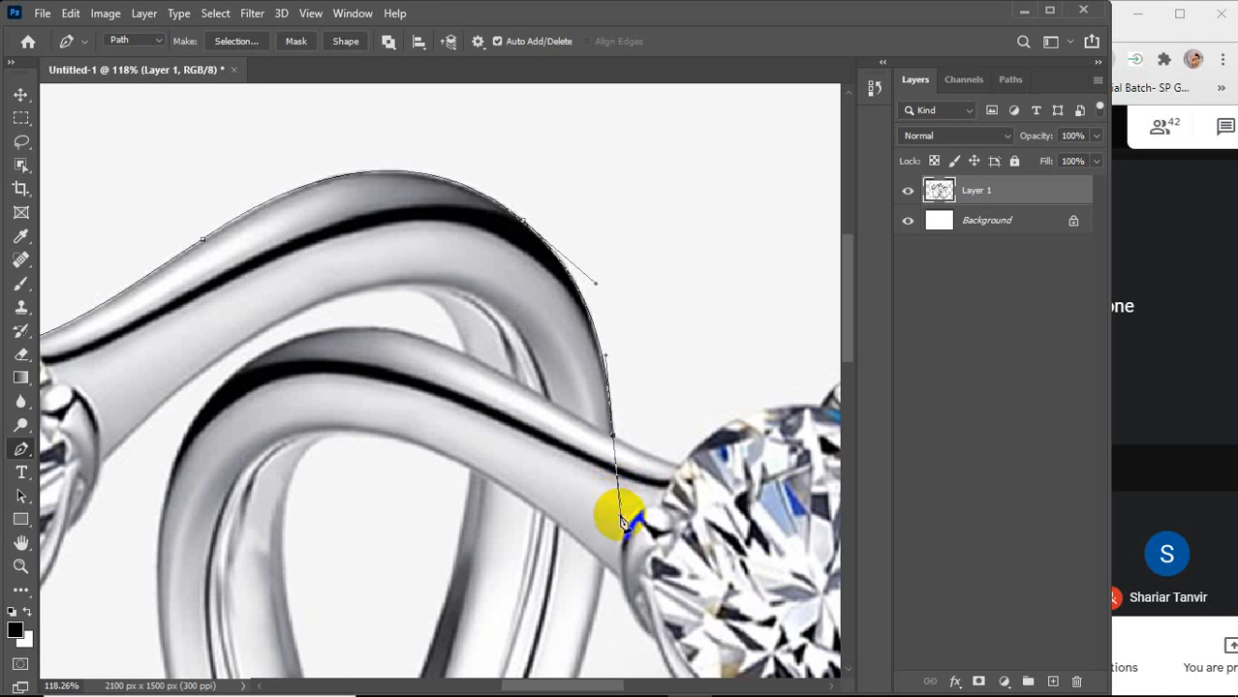
pyautogui.keyDown('alt'); pyautogui.click(613, 435); pyautogui.keyUp('alt')
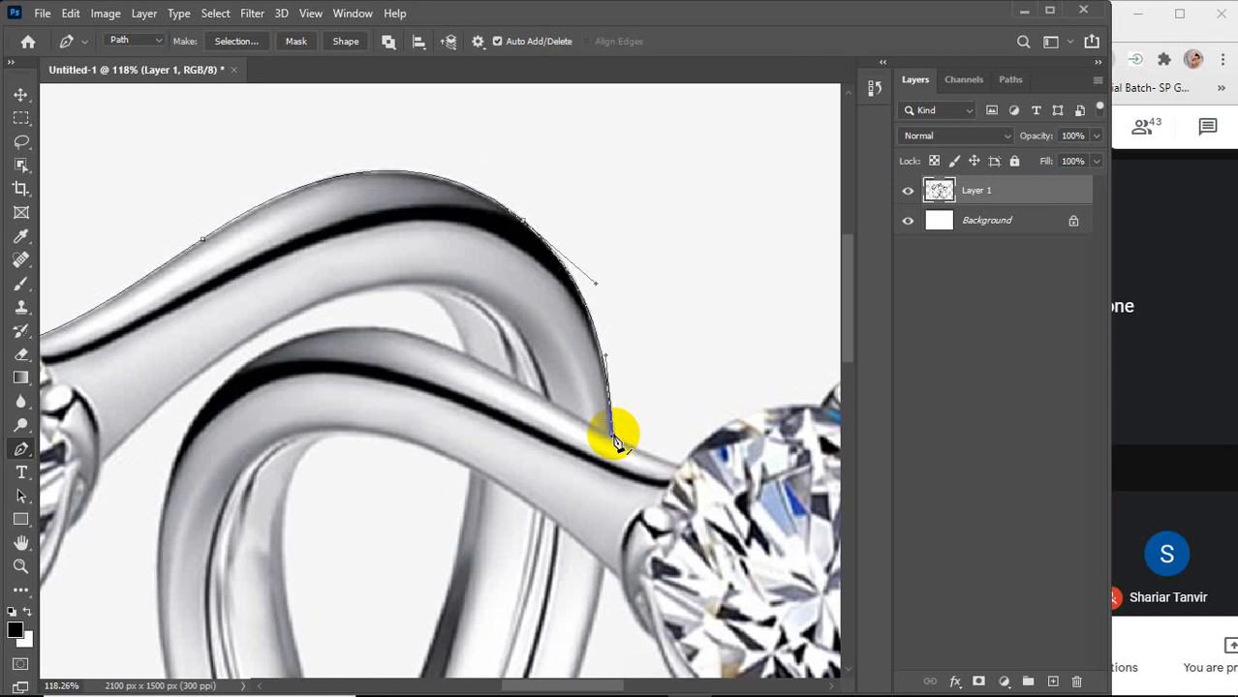
pyautogui.click(613, 437)
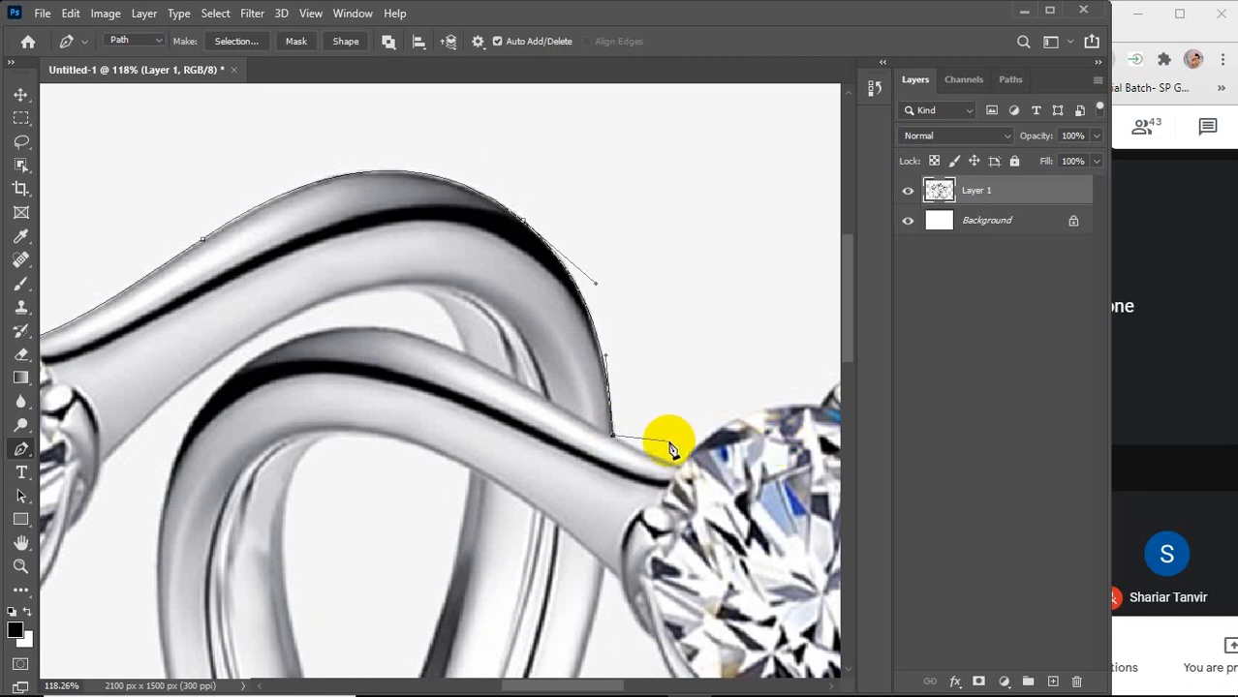
# Extend the path along the upper edge of the right ring's band to the point where it meets the diamond
pyautogui.scroll(-2, 736, 484)
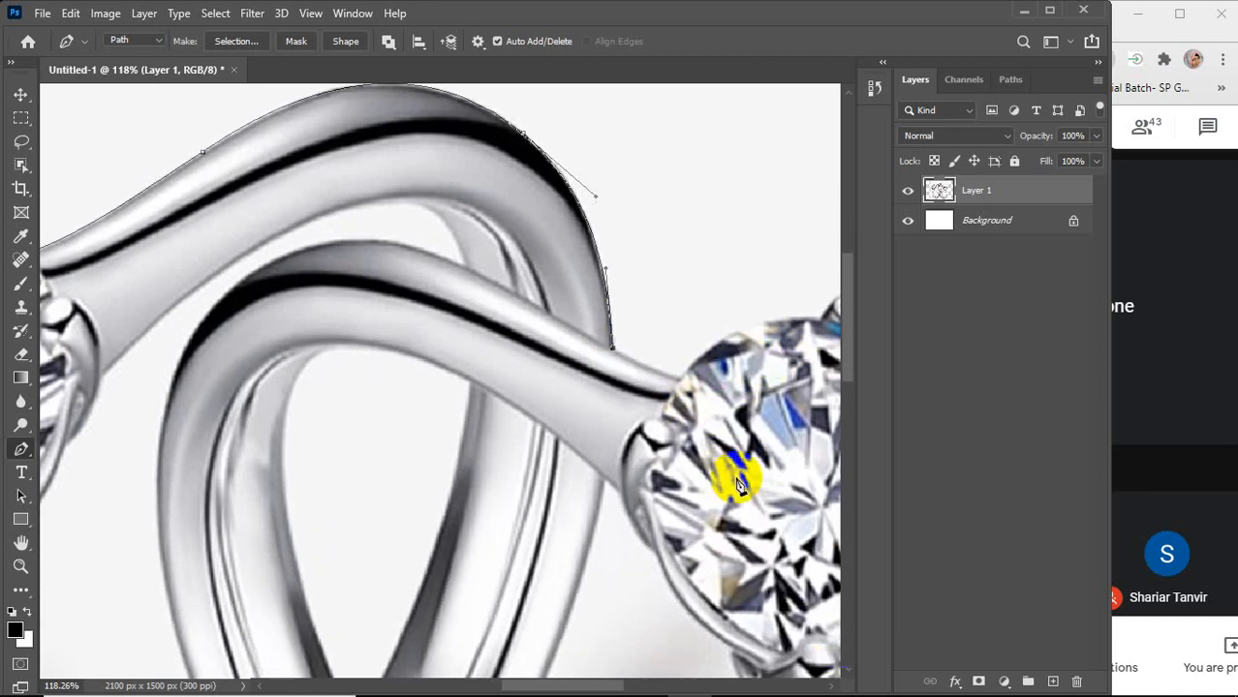
pyautogui.hscroll(2, 828, 688)
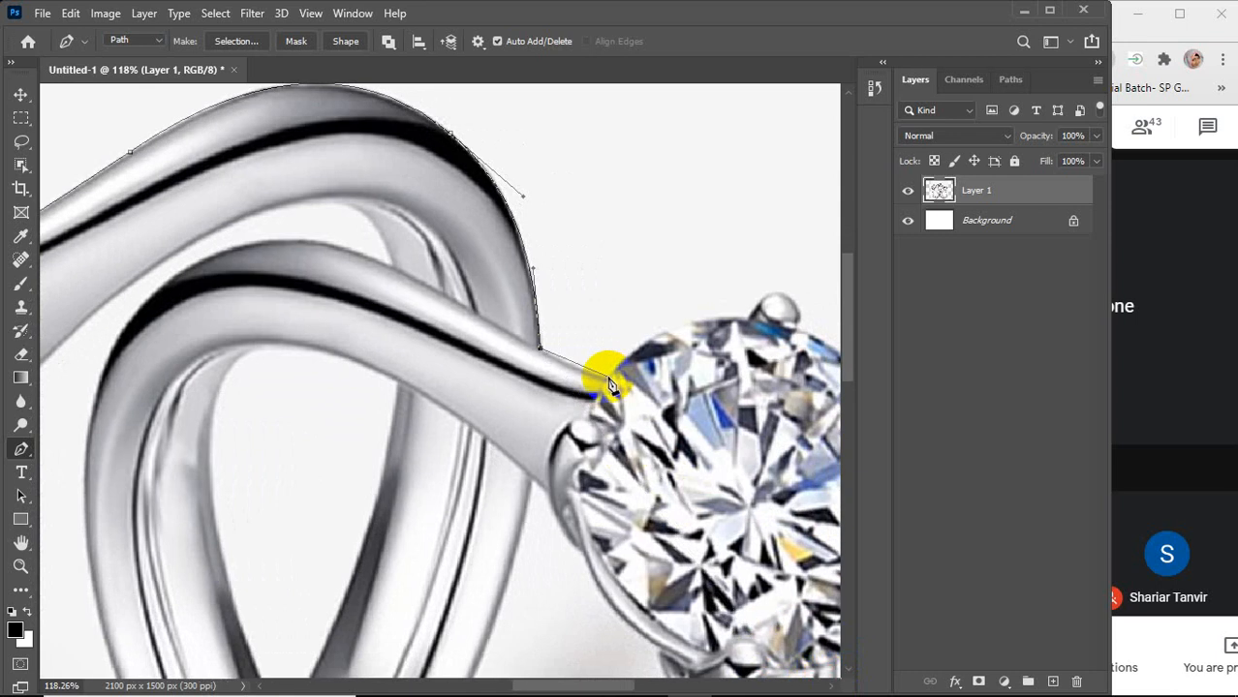
pyautogui.click(606, 384)
pyautogui.click(606, 382)
pyautogui.hotkey('ctrl', 'z')
pyautogui.click(616, 378)
pyautogui.click(830, 686)
pyautogui.click(830, 686)
pyautogui.click(831, 686)
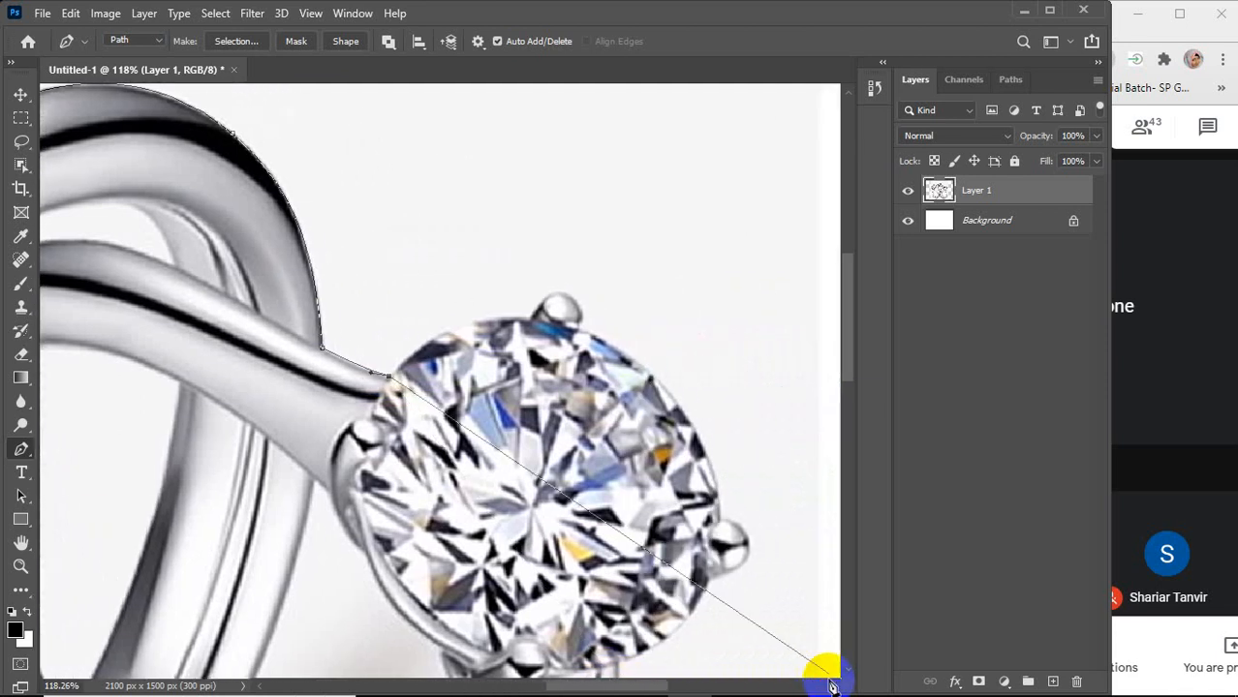
# Curve the path along the right diamond's upper edge to its top prong and trace closely around the rounded prong
pyautogui.click(528, 320)
pyautogui.moveTo(529, 320); pyautogui.dragTo(624, 338)
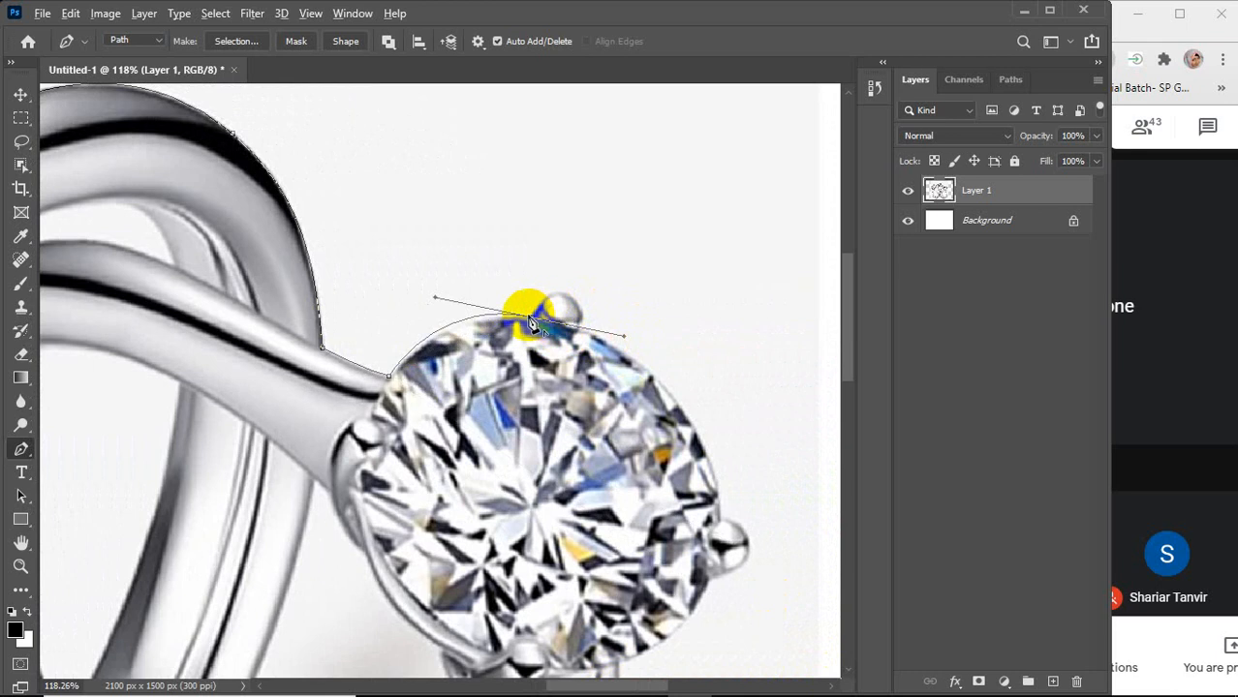
pyautogui.keyDown('alt'); pyautogui.click(530, 321); pyautogui.keyUp('alt')
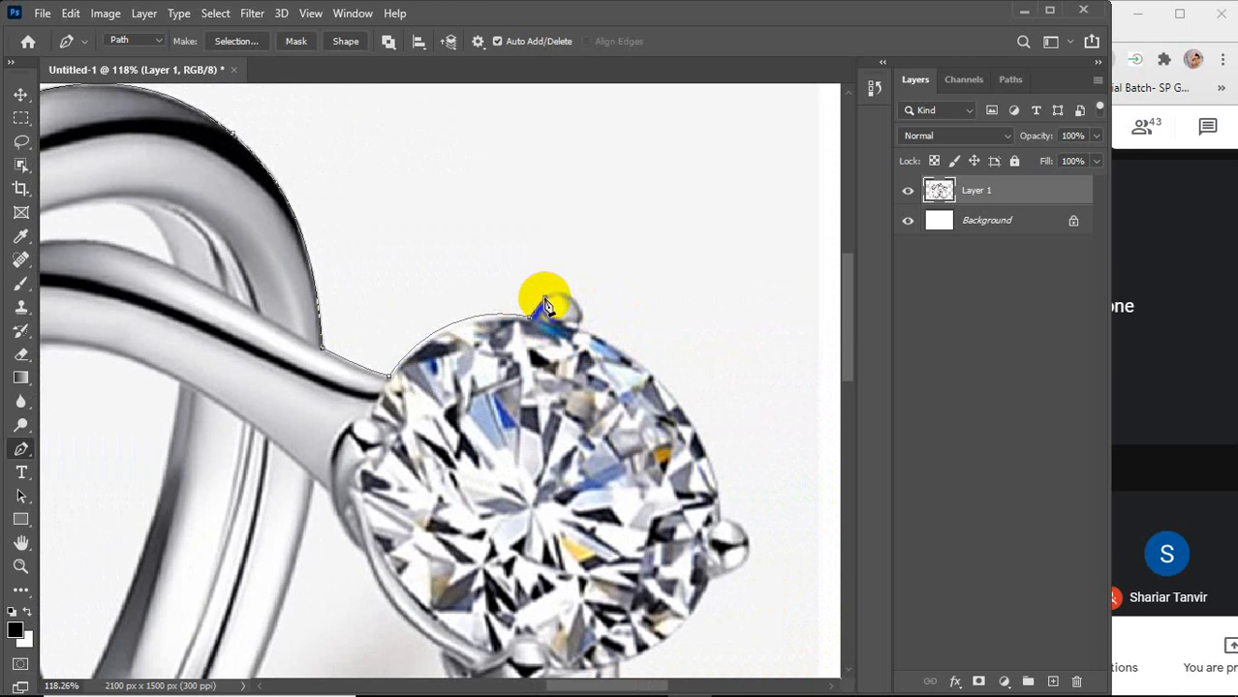
pyautogui.moveTo(581, 314)
pyautogui.mouseDown()
pyautogui.moveTo(595, 348)
pyautogui.moveTo(586, 322)
pyautogui.mouseUp()
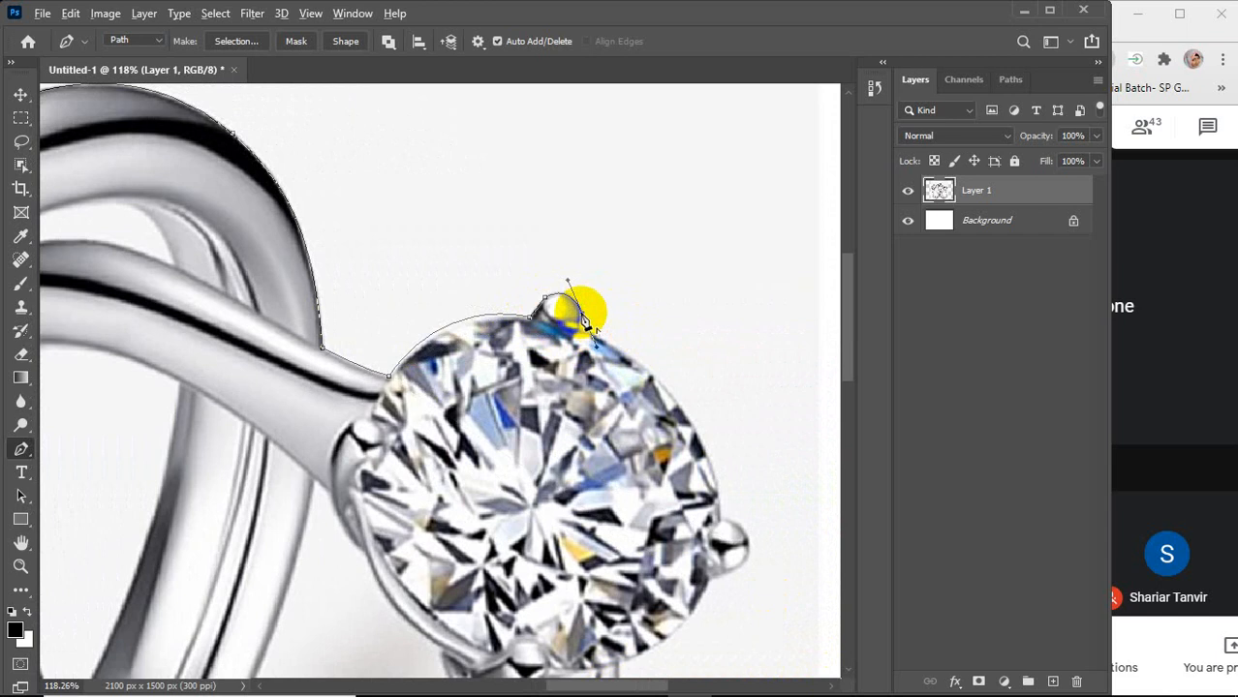
pyautogui.keyDown('alt'); pyautogui.click(581, 314); pyautogui.keyUp('alt')
pyautogui.click(582, 328)
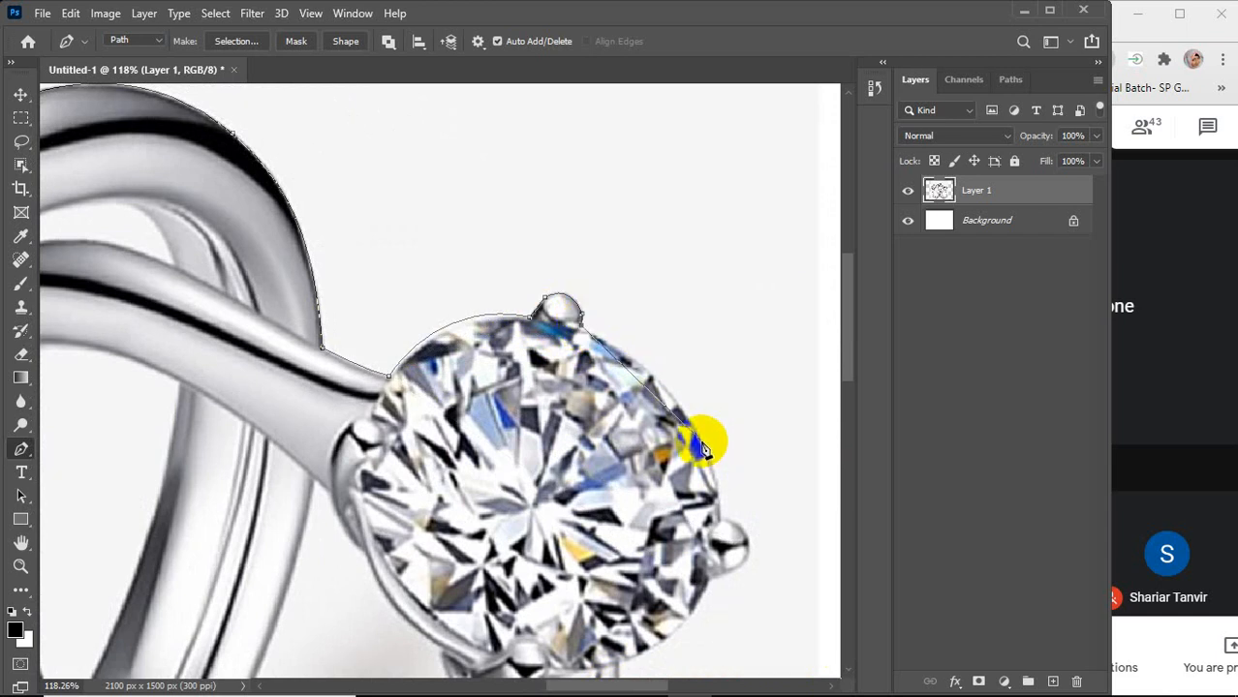
# Trace the right diamond's outer edge with curves from the top prong down to the side prong, removing the outgoing handle at the side prong
pyautogui.moveTo(701, 446); pyautogui.dragTo(737, 531)
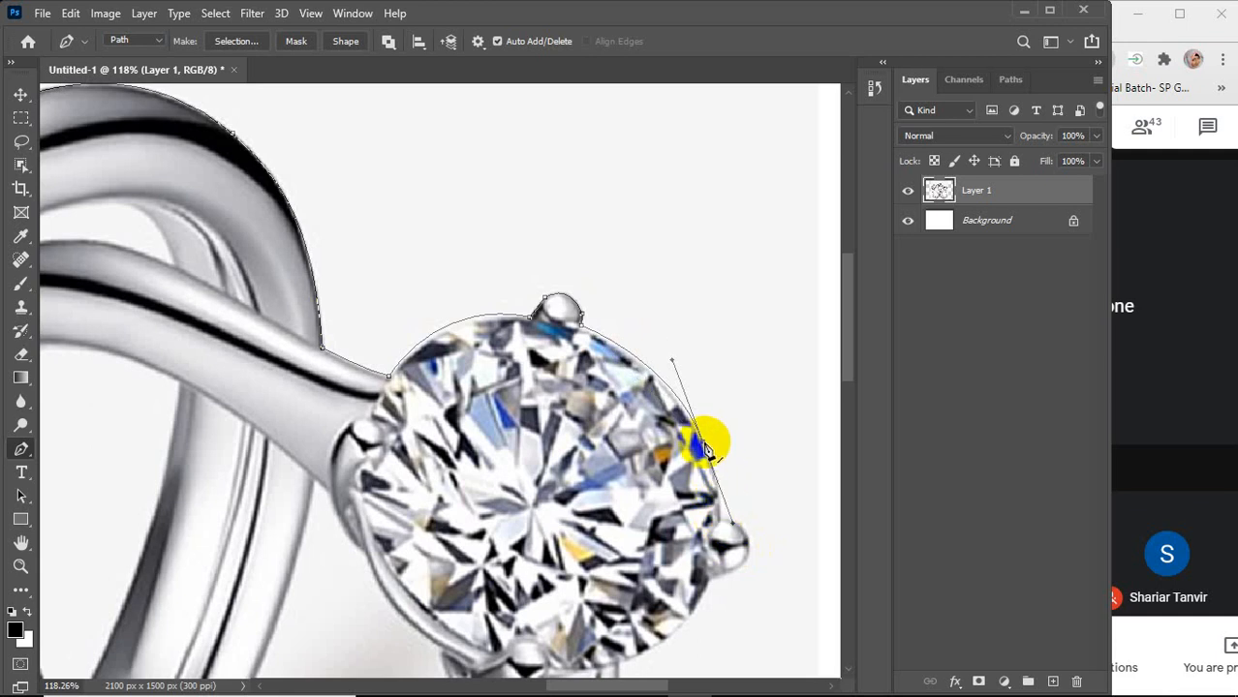
pyautogui.moveTo(705, 447); pyautogui.dragTo(732, 469)
pyautogui.scroll(-3, 734, 471)
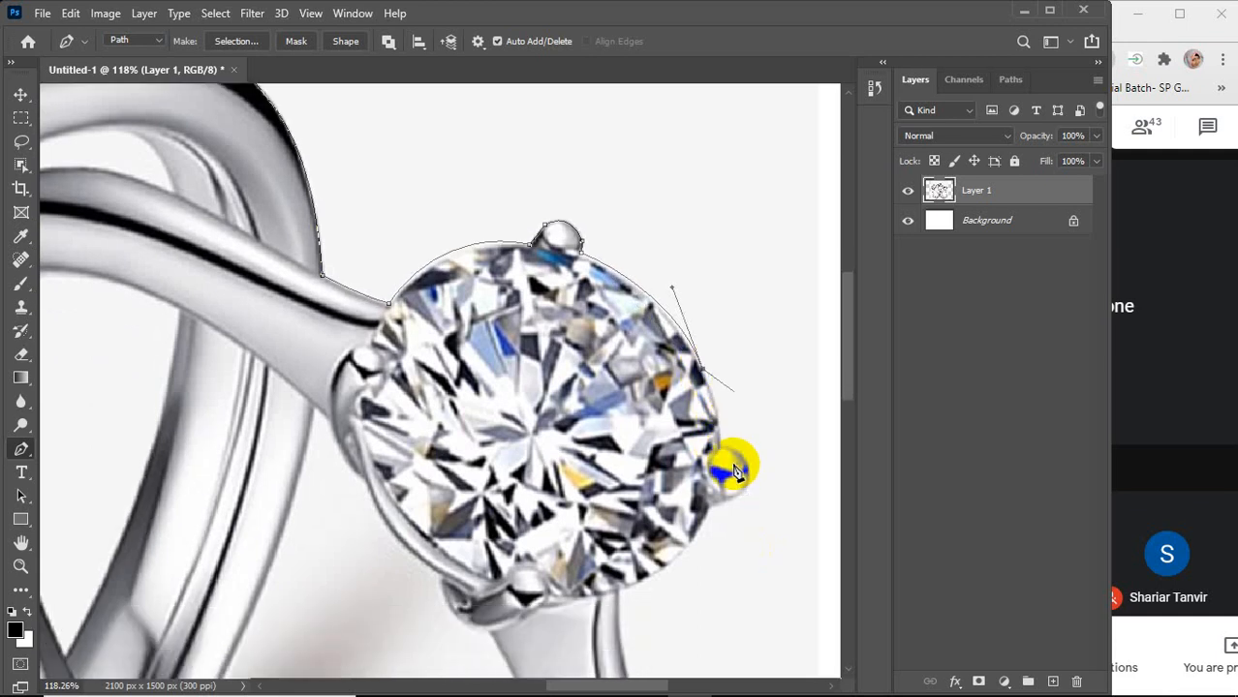
pyautogui.scroll(-1, 735, 467)
pyautogui.moveTo(717, 405); pyautogui.dragTo(725, 473)
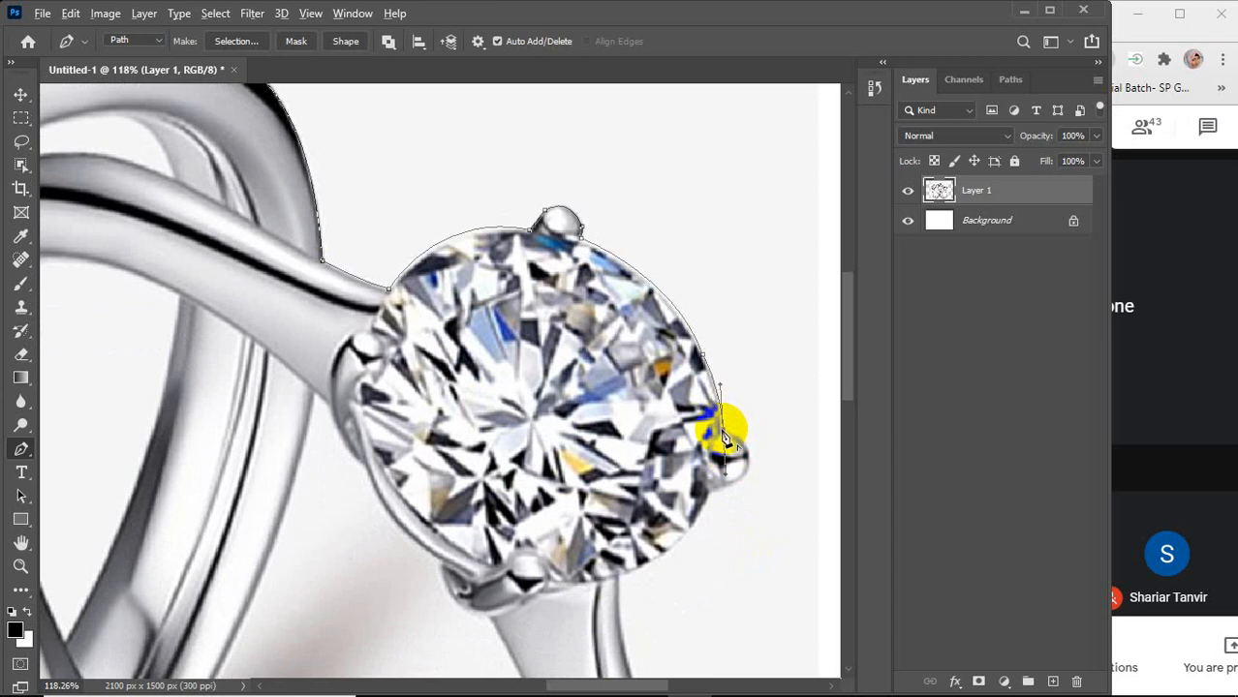
pyautogui.keyDown('alt'); pyautogui.click(725, 431); pyautogui.keyUp('alt')
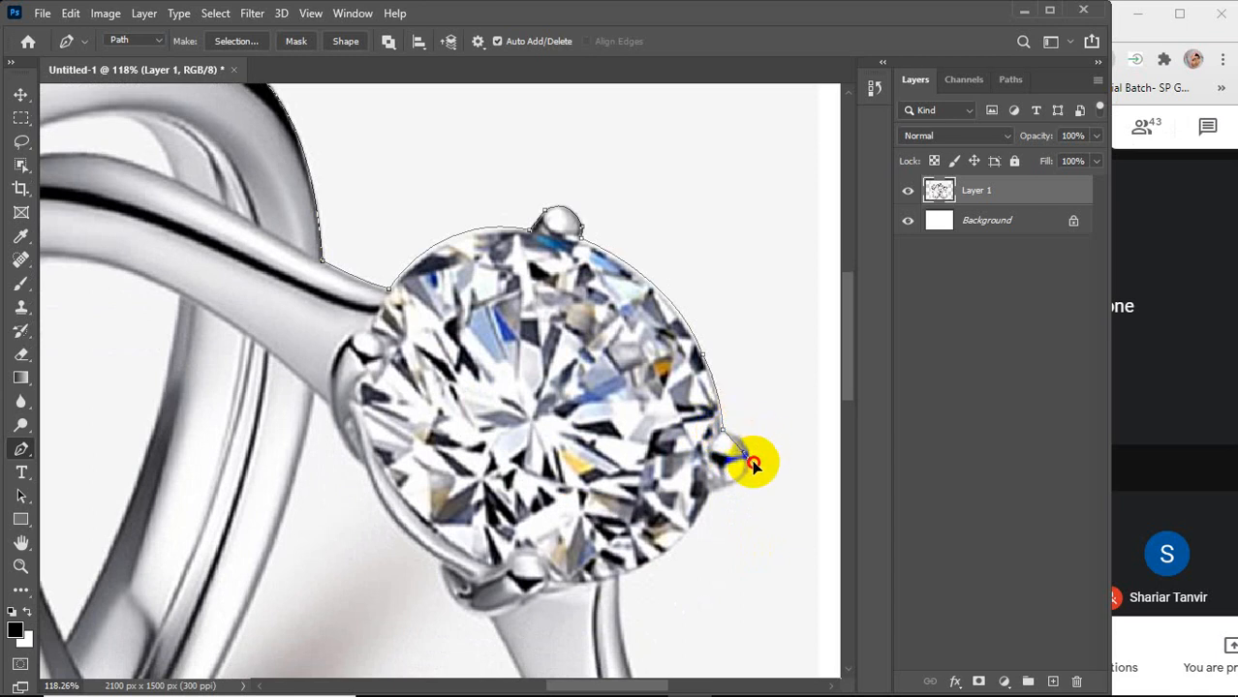
# Continue the Pen path around the right ring's outer prong and along the diamond's lower-right edge to the band
pyautogui.moveTo(748, 457); pyautogui.dragTo(749, 488)
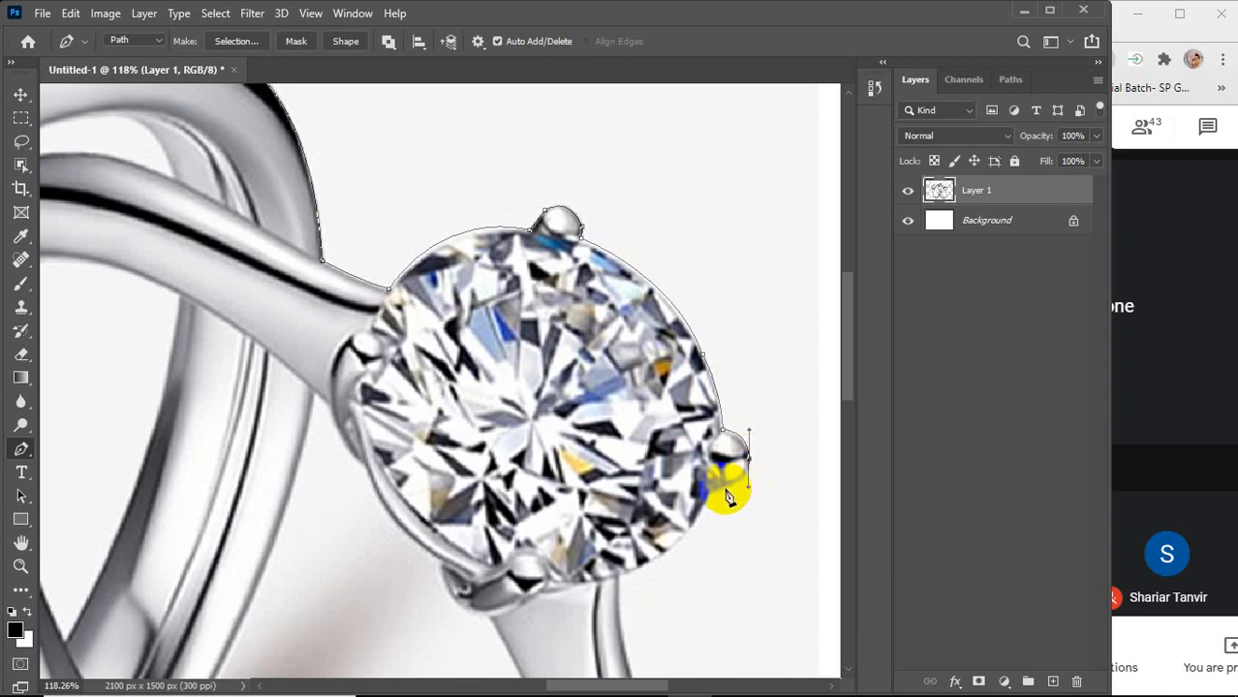
pyautogui.moveTo(710, 493); pyautogui.dragTo(699, 495)
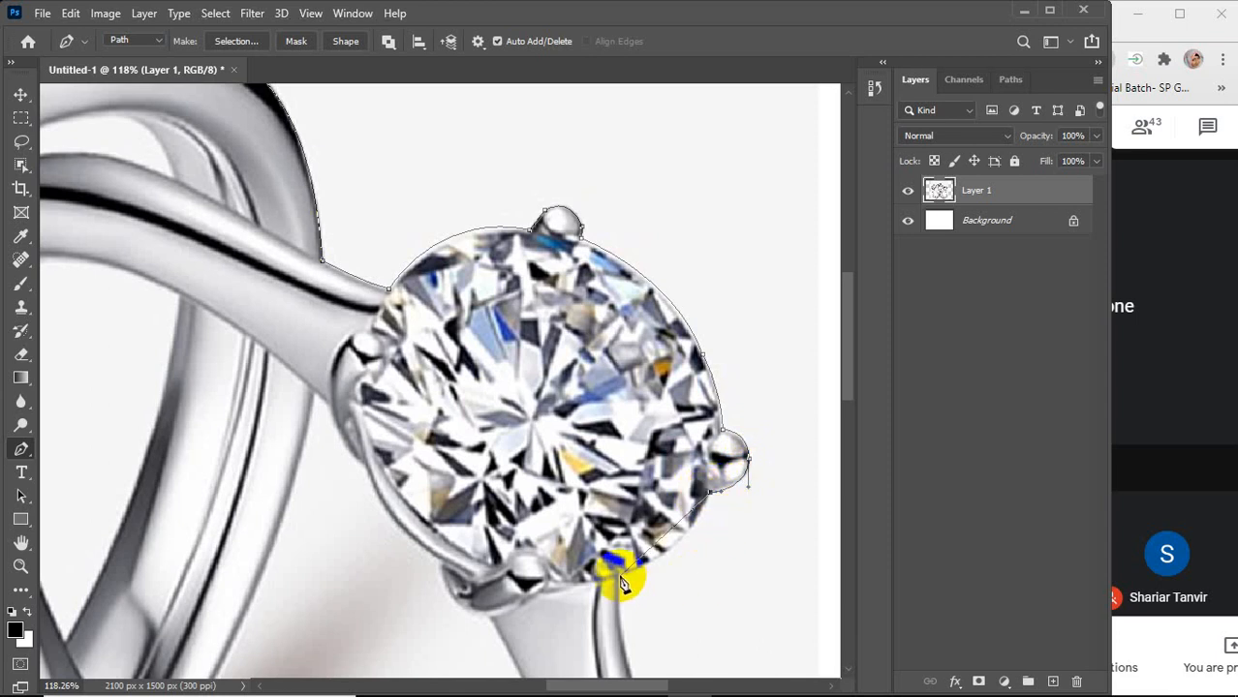
pyautogui.moveTo(619, 576); pyautogui.dragTo(544, 585)
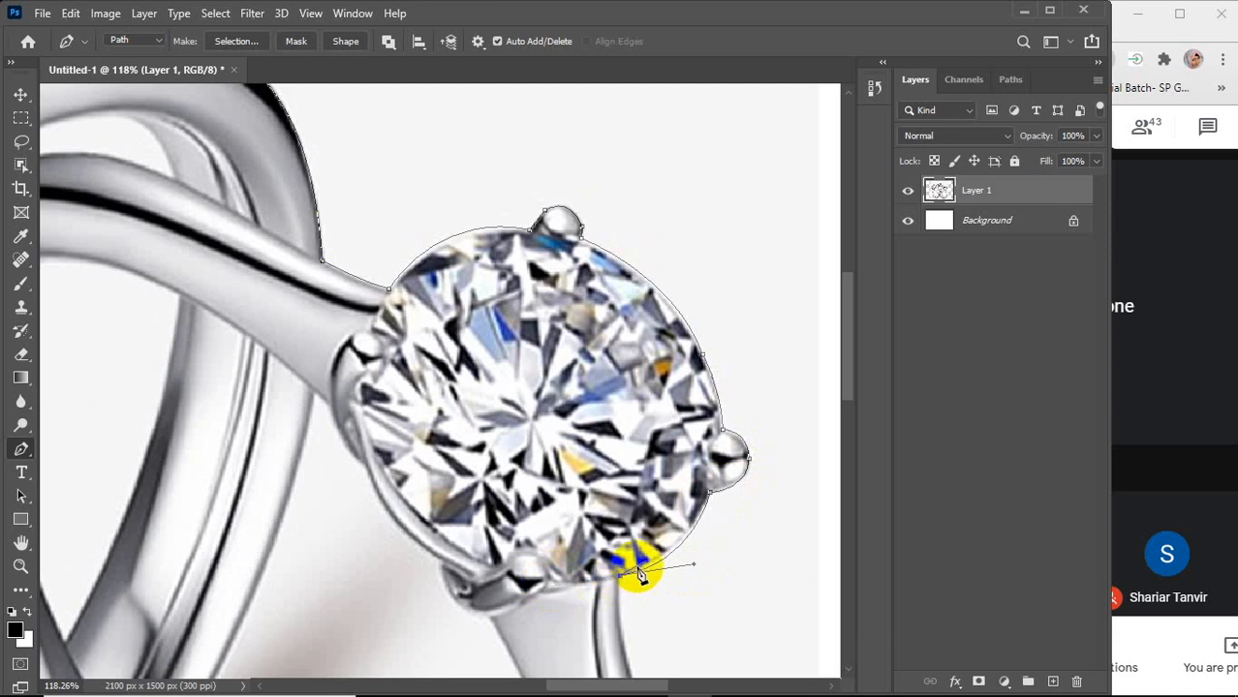
# Trace the right ring's outer band edge with curved anchors from the diamond down around its lowest point
pyautogui.scroll(-4, 642, 573)
pyautogui.scroll(-2, 664, 536)
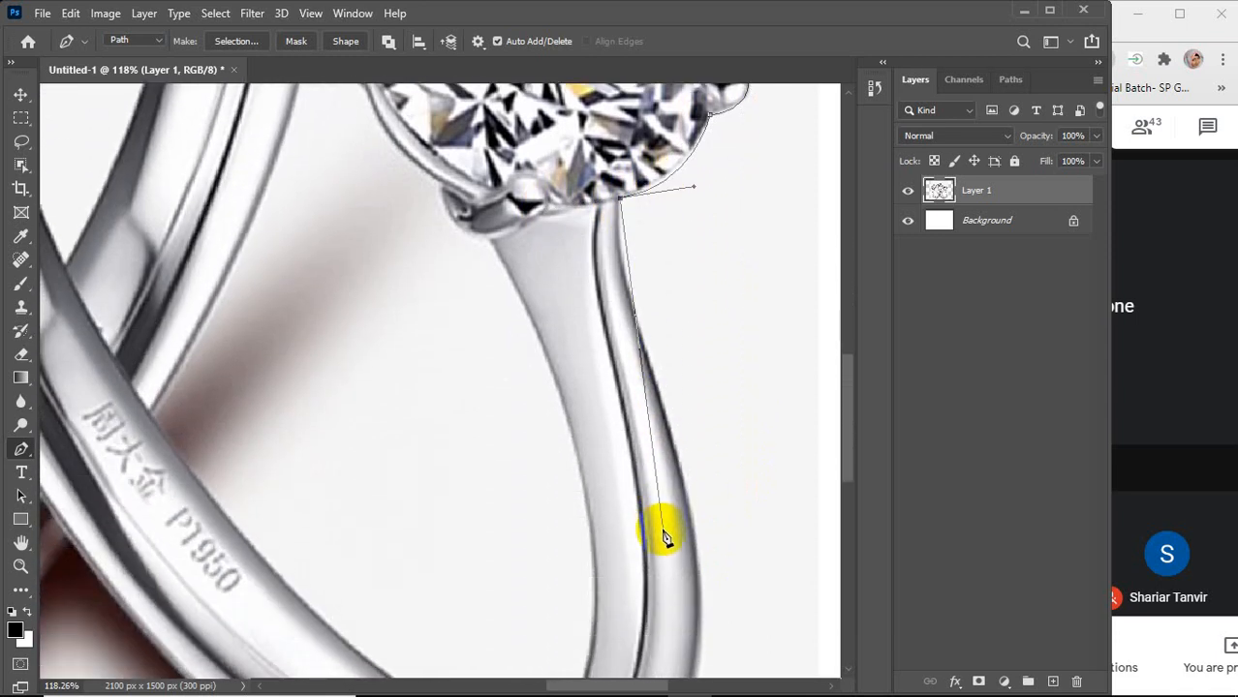
pyautogui.scroll(-2, 663, 530)
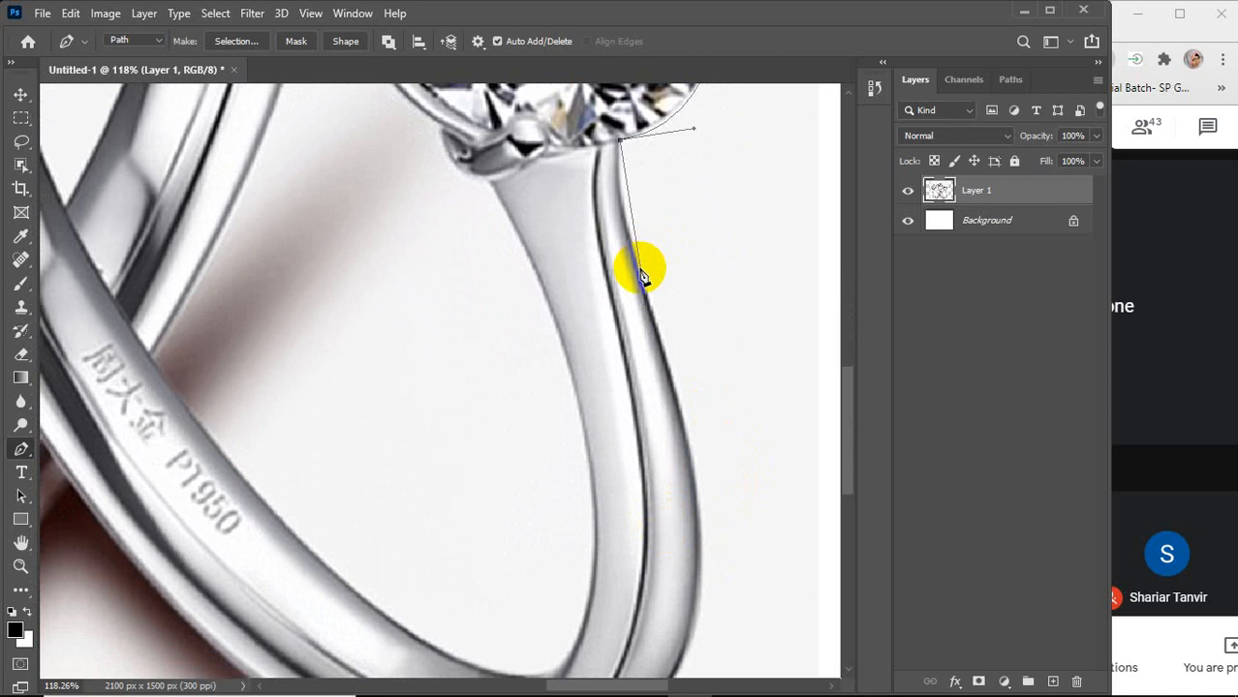
pyautogui.moveTo(641, 268); pyautogui.dragTo(665, 337)
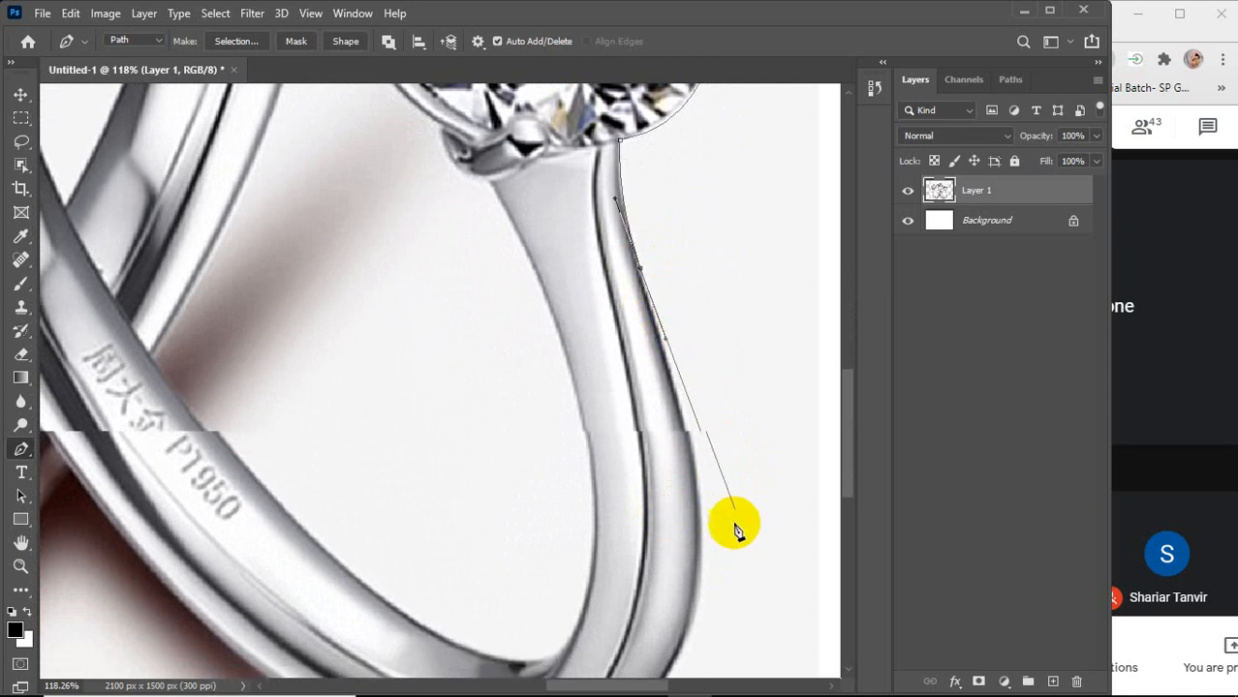
pyautogui.scroll(-2, 732, 520)
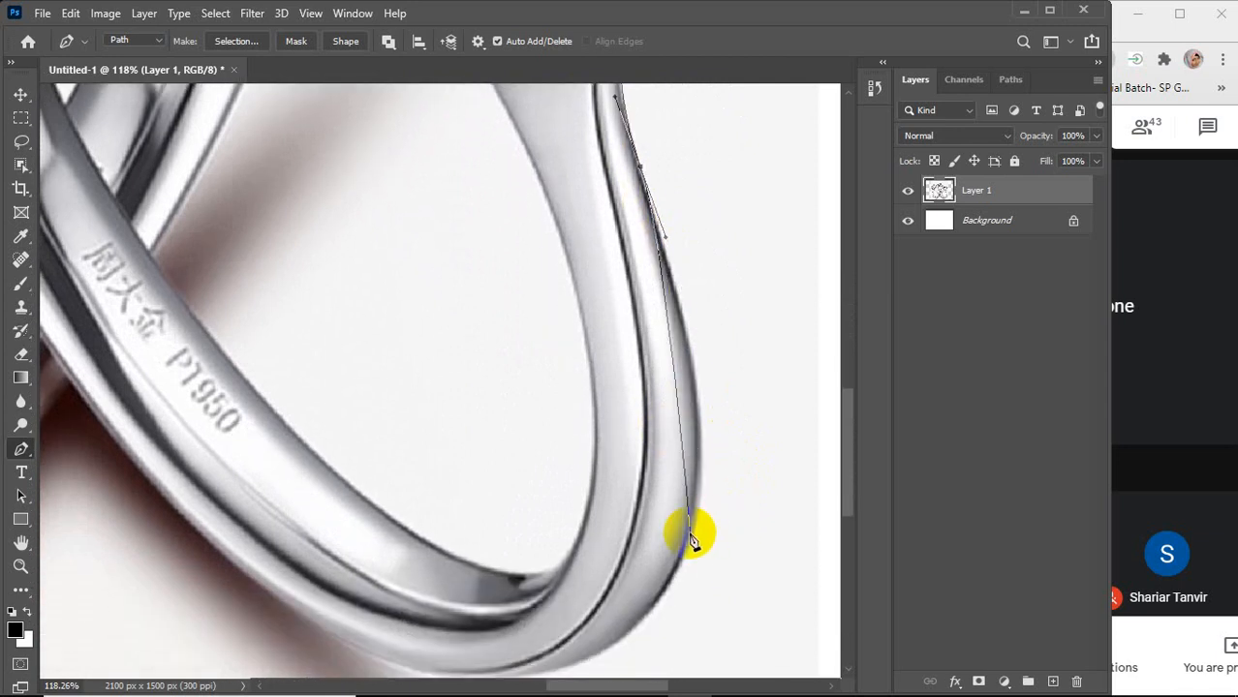
pyautogui.moveTo(691, 534); pyautogui.dragTo(650, 633)
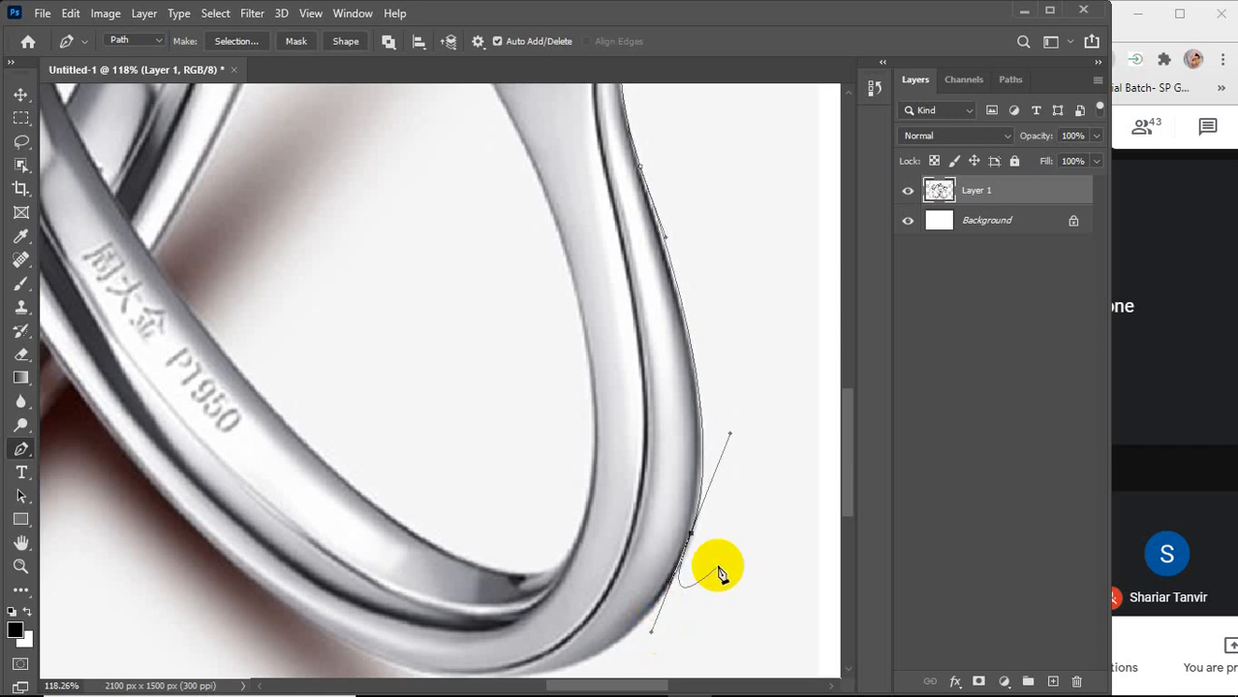
pyautogui.scroll(-3, 718, 572)
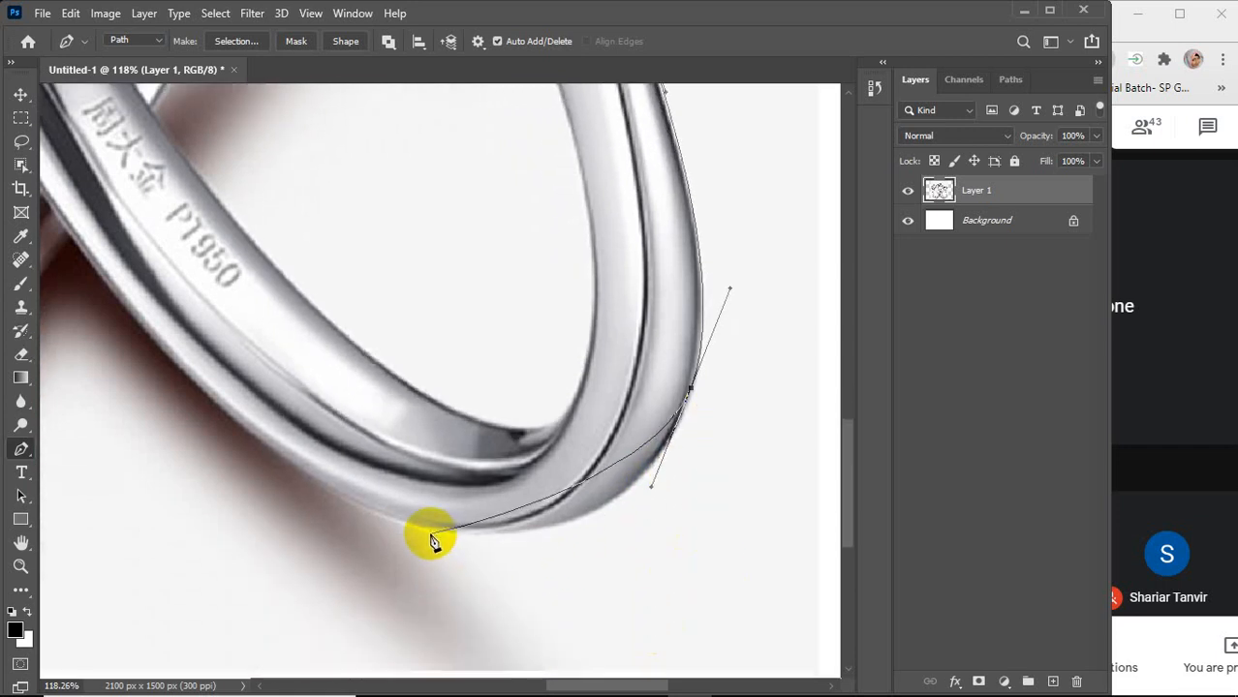
pyautogui.moveTo(429, 533); pyautogui.dragTo(262, 514)
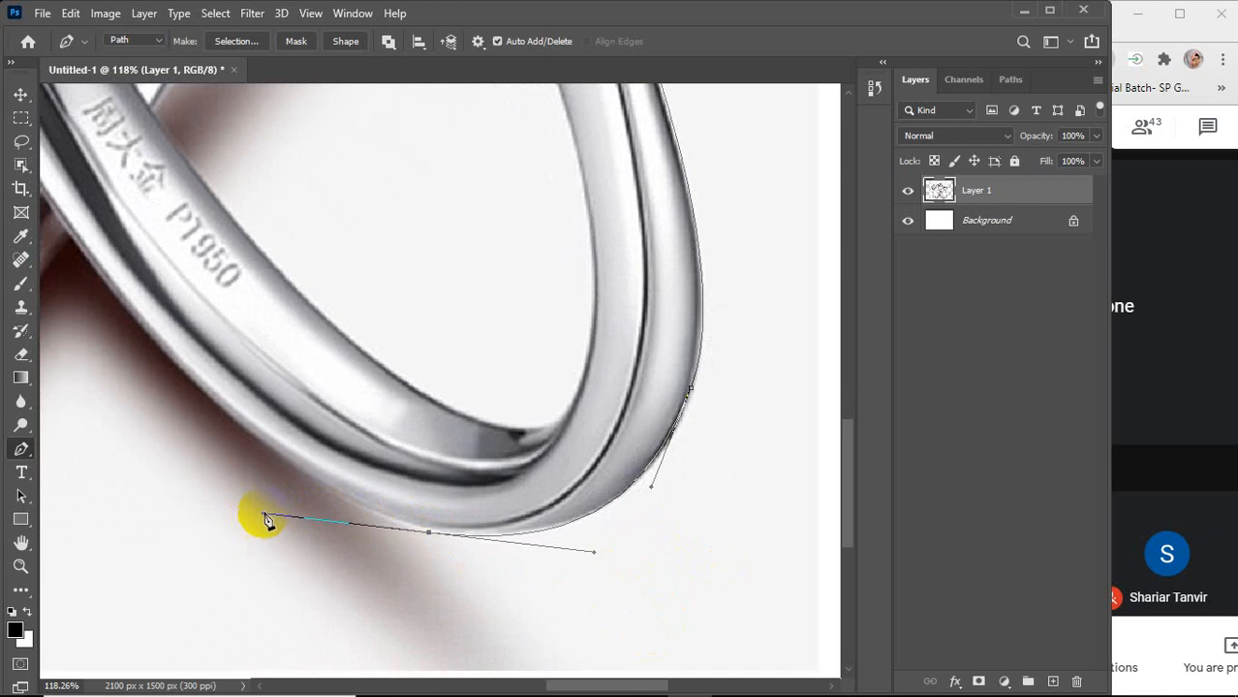
# Extend the path along the right ring's lower edge to where the bands cross, ending in a corner point without an outgoing handle
pyautogui.click(262, 685)
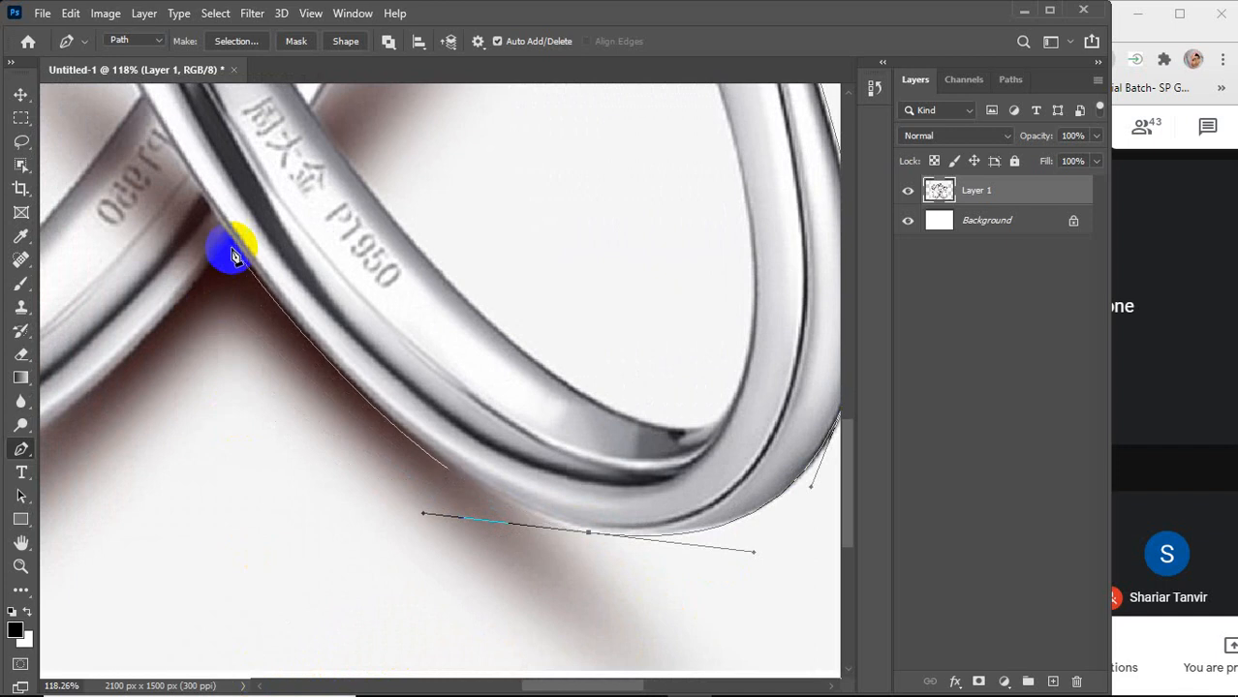
pyautogui.scroll(-2, 294, 351)
pyautogui.scroll(-1, 294, 349)
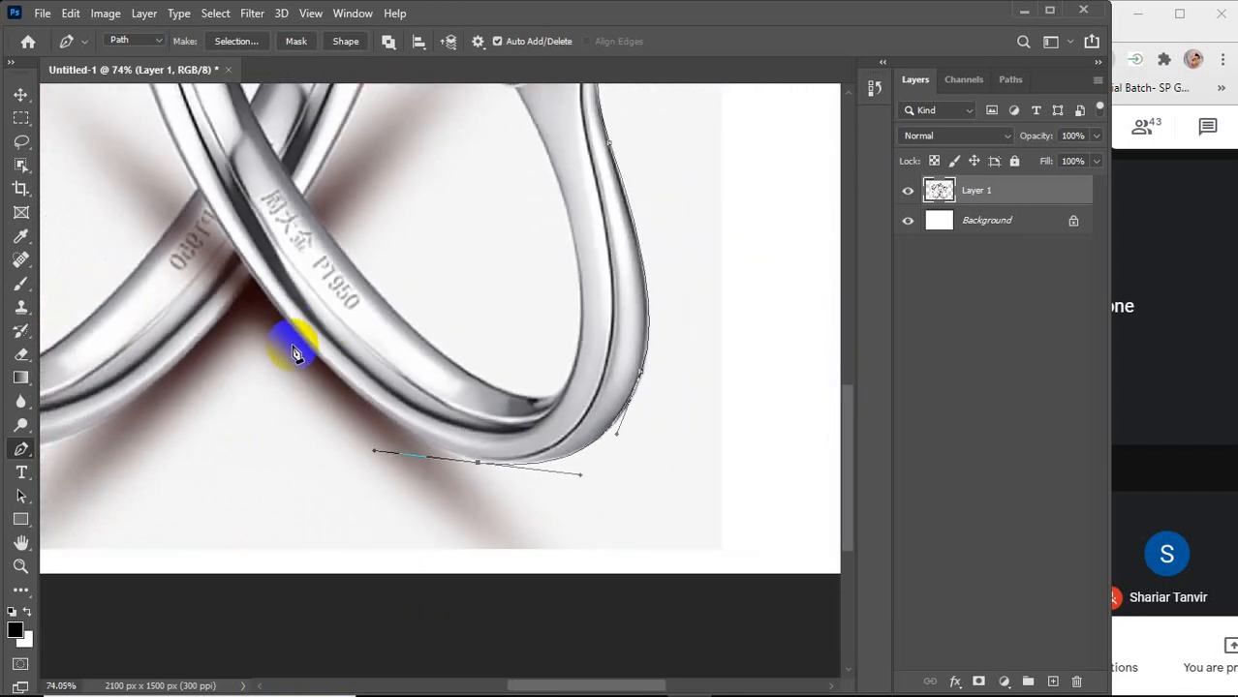
pyautogui.scroll(-1, 285, 318)
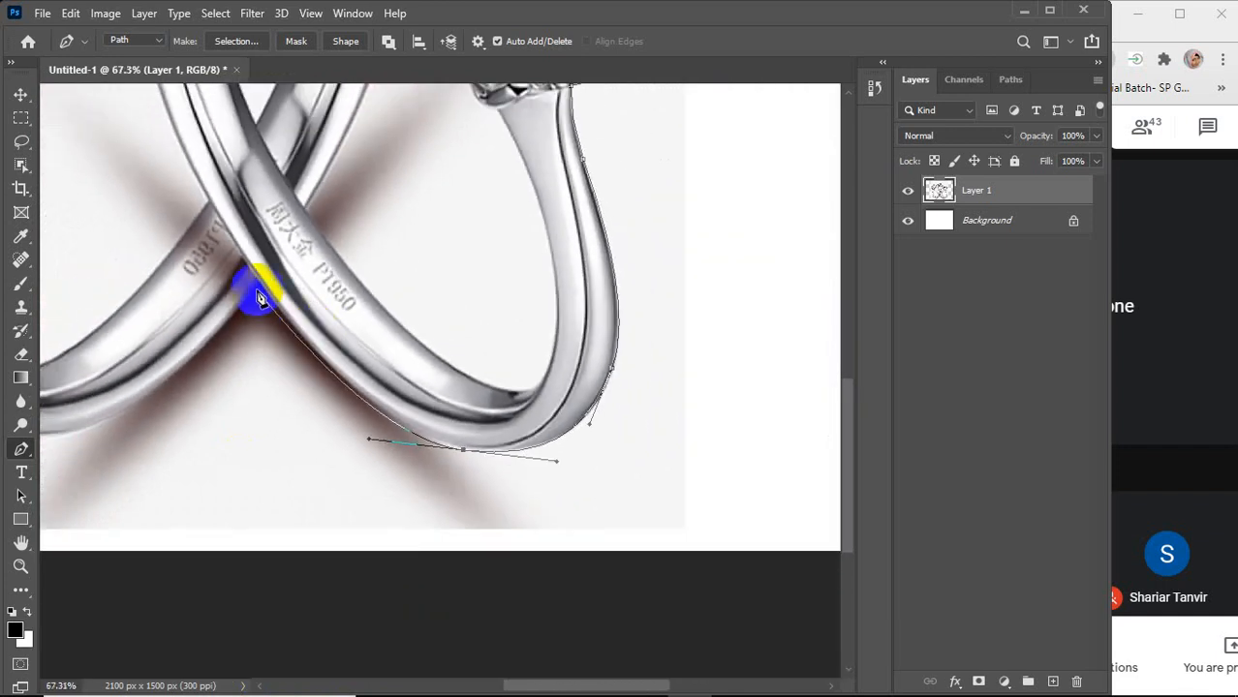
pyautogui.moveTo(259, 286); pyautogui.dragTo(244, 265)
pyautogui.hotkey('ctrl', 'z')
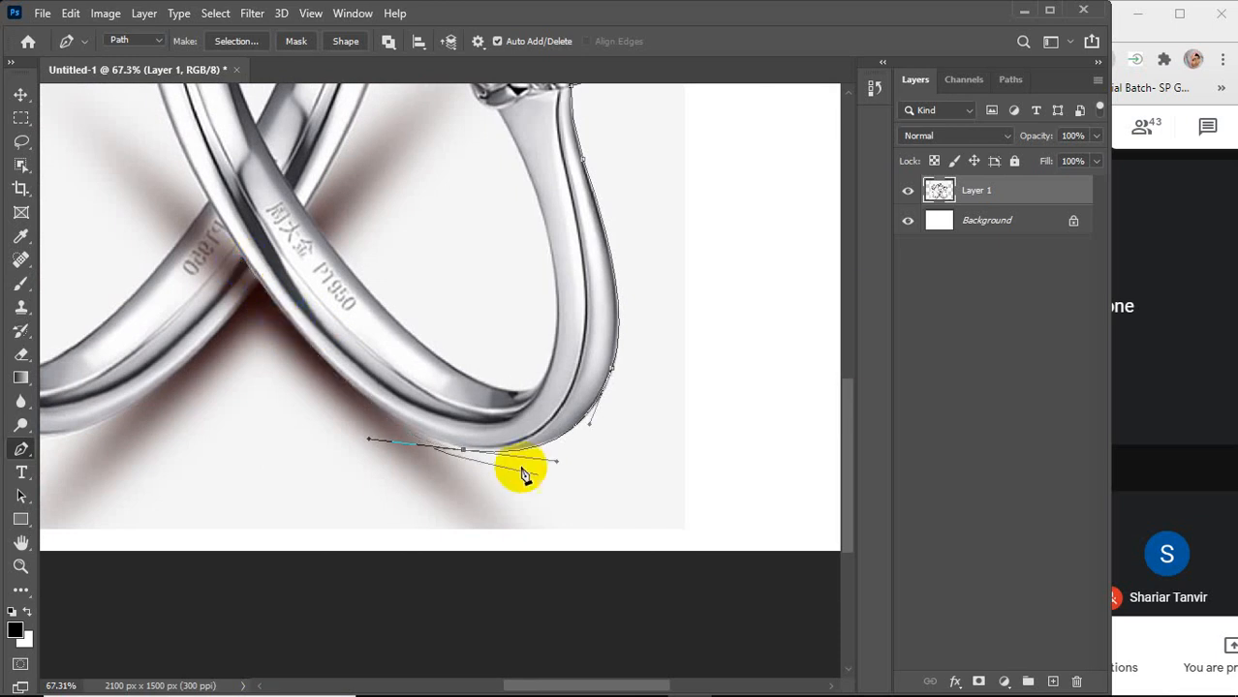
pyautogui.keyDown('alt'); pyautogui.click(464, 451); pyautogui.keyUp('alt')
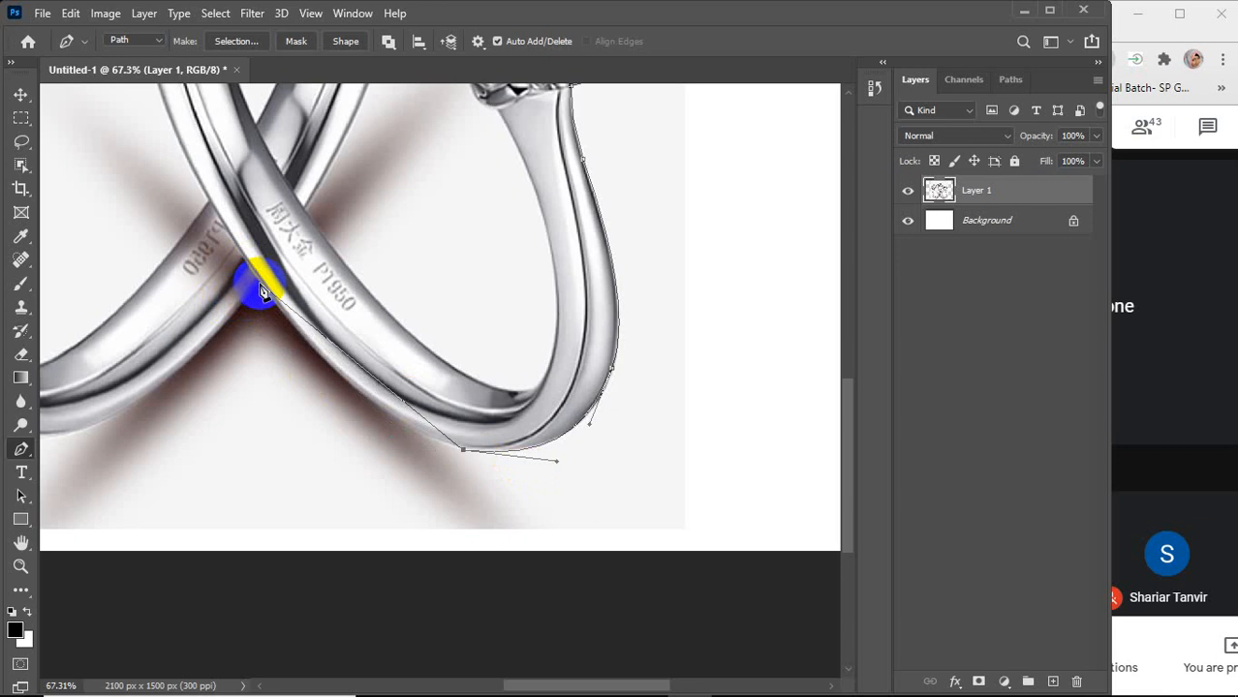
pyautogui.moveTo(260, 287); pyautogui.dragTo(145, 129)
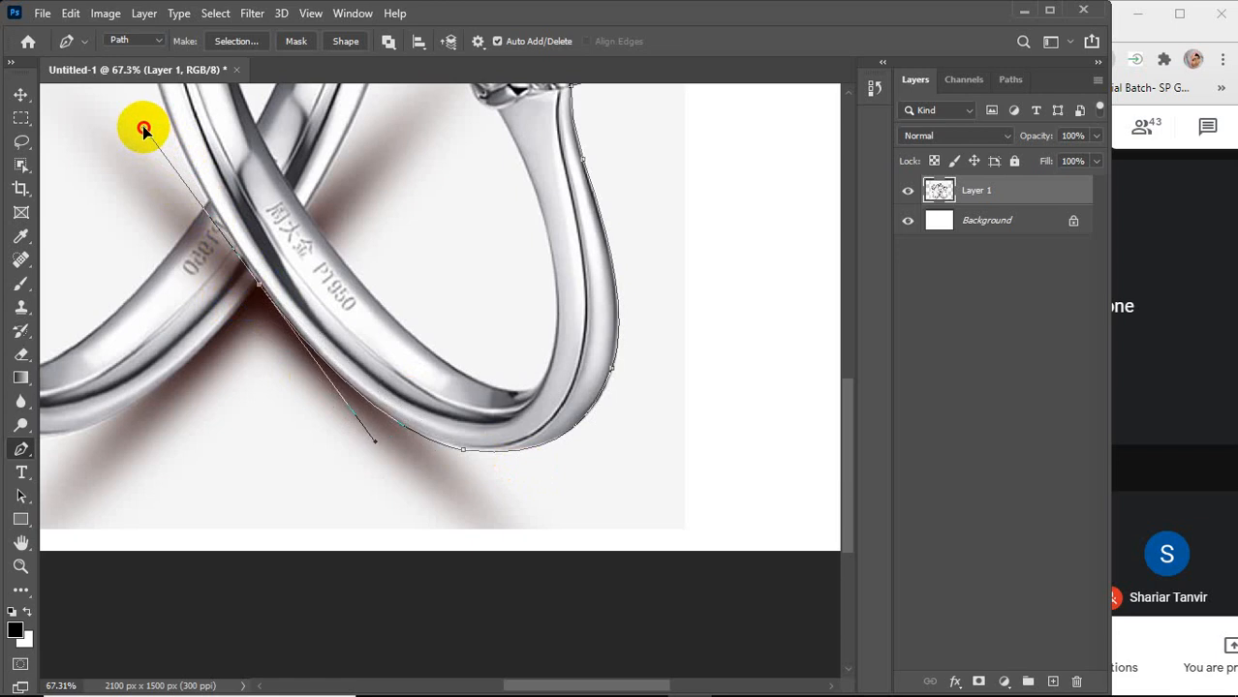
pyautogui.moveTo(142, 125); pyautogui.dragTo(142, 125)
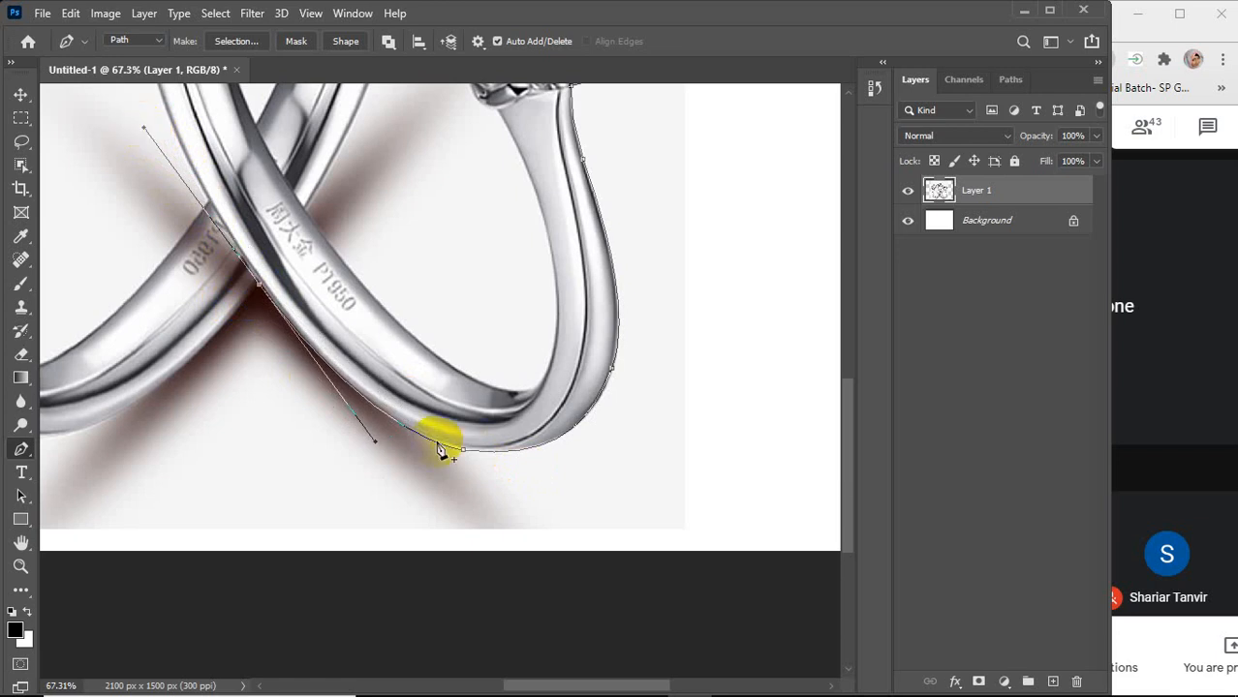
pyautogui.click(264, 292)
pyautogui.moveTo(262, 292); pyautogui.dragTo(366, 651)
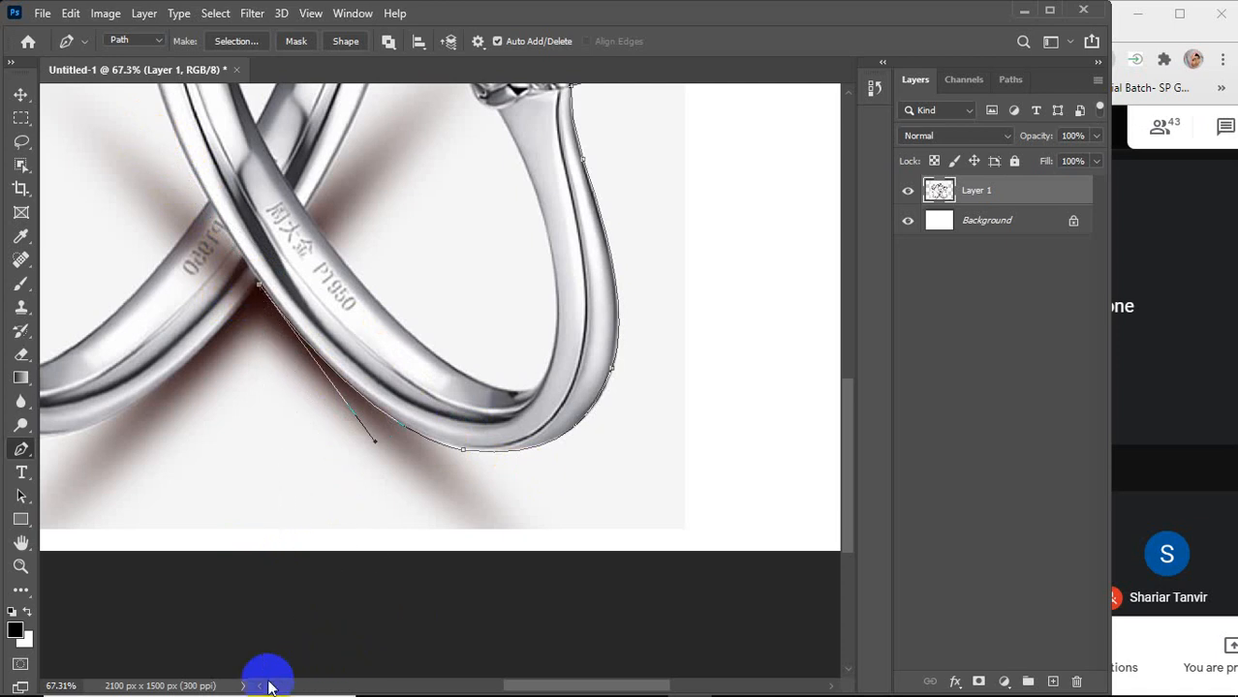
# Trace the left ring's lower edge from the crossing around its outer bend, ending in a corner point on the outer side
pyautogui.moveTo(261, 687); pyautogui.dragTo(261, 687)
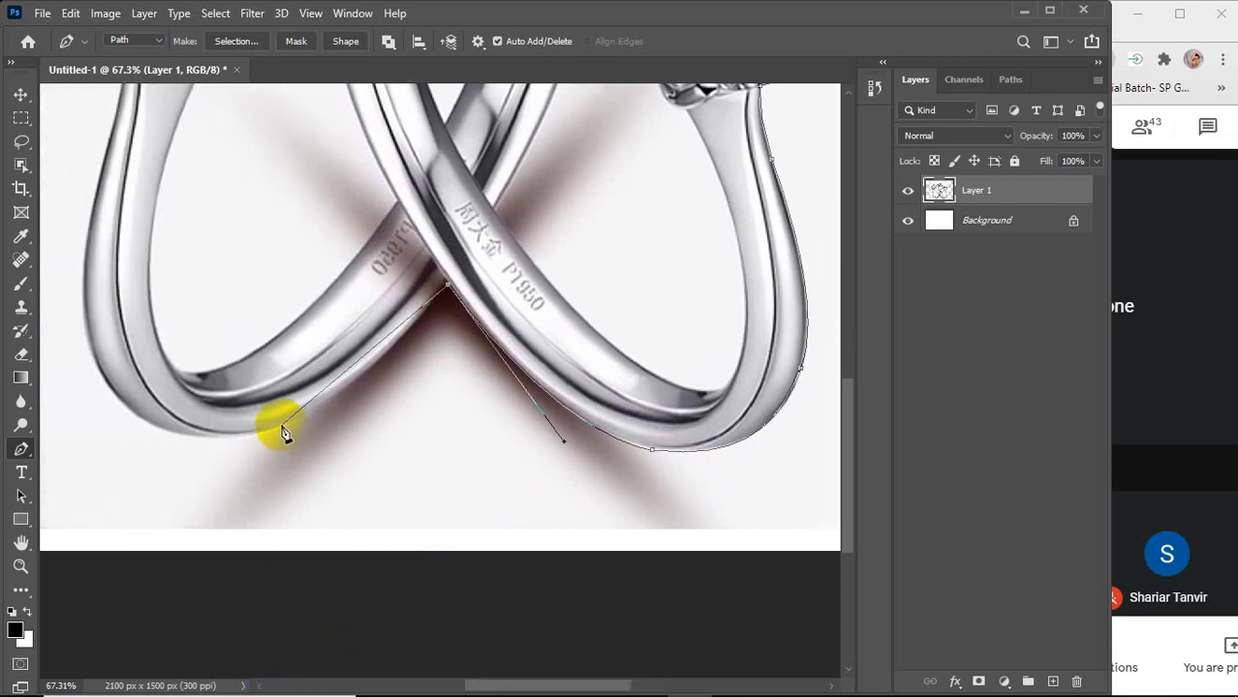
pyautogui.moveTo(279, 429); pyautogui.dragTo(198, 458)
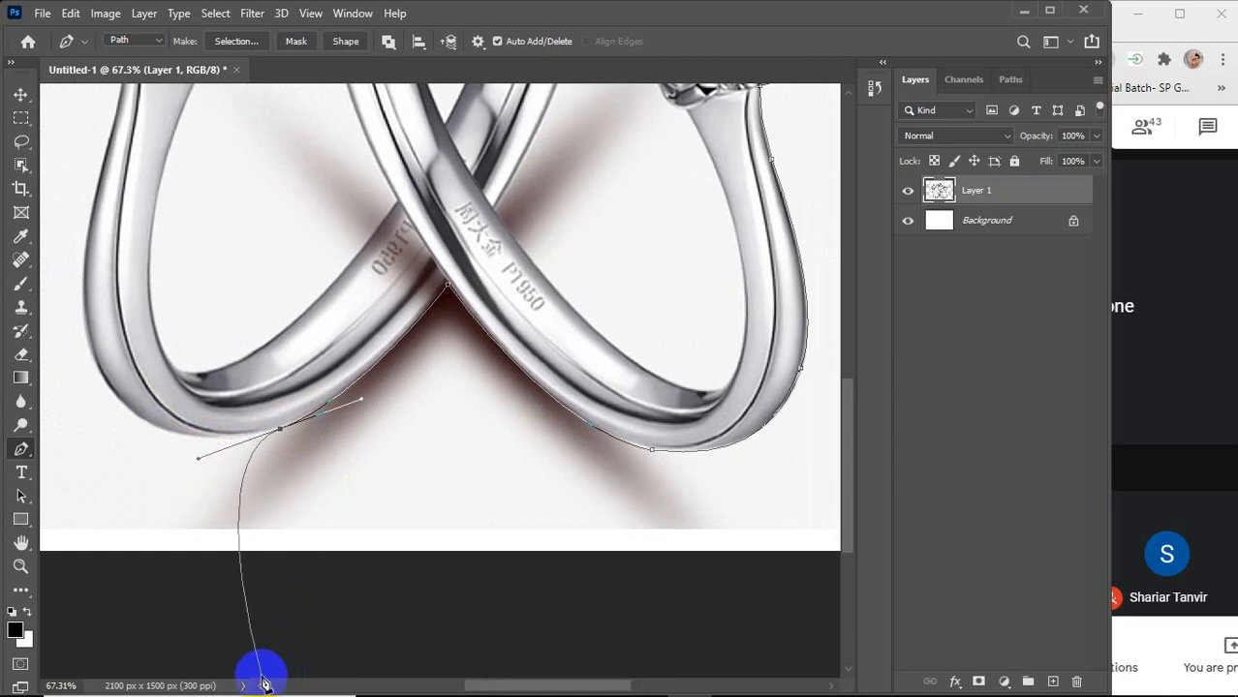
pyautogui.hscroll(-10, 261, 683)
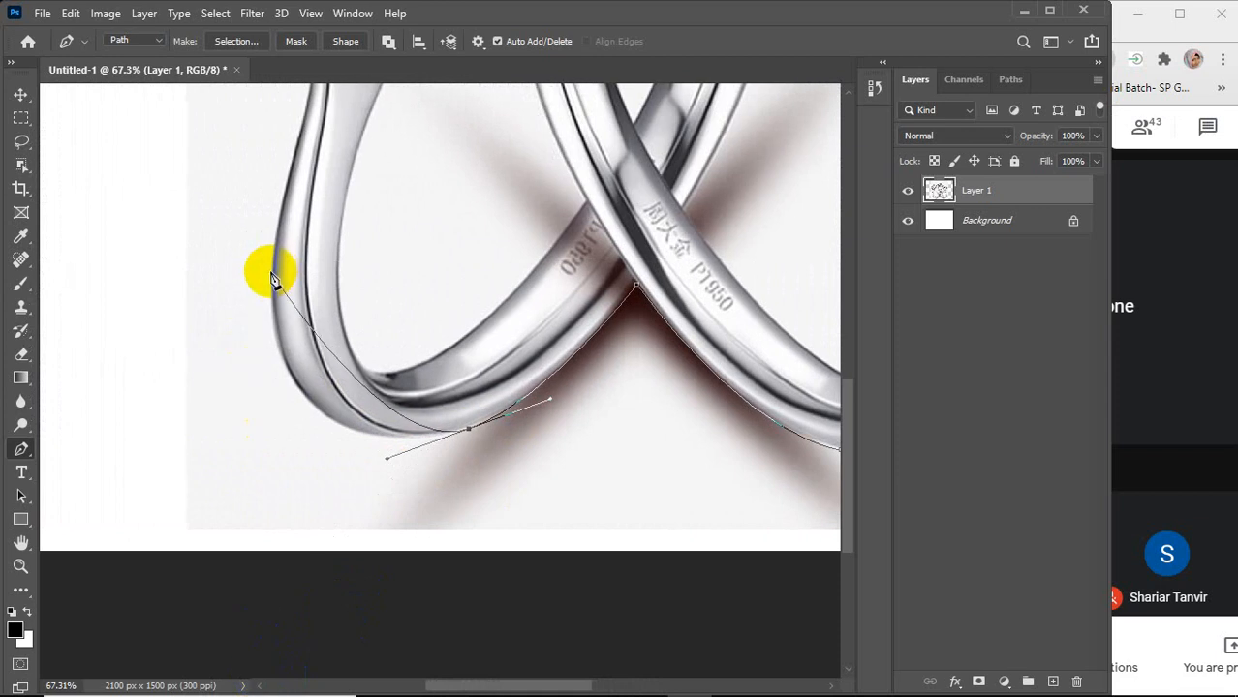
pyautogui.moveTo(273, 275); pyautogui.dragTo(282, 115)
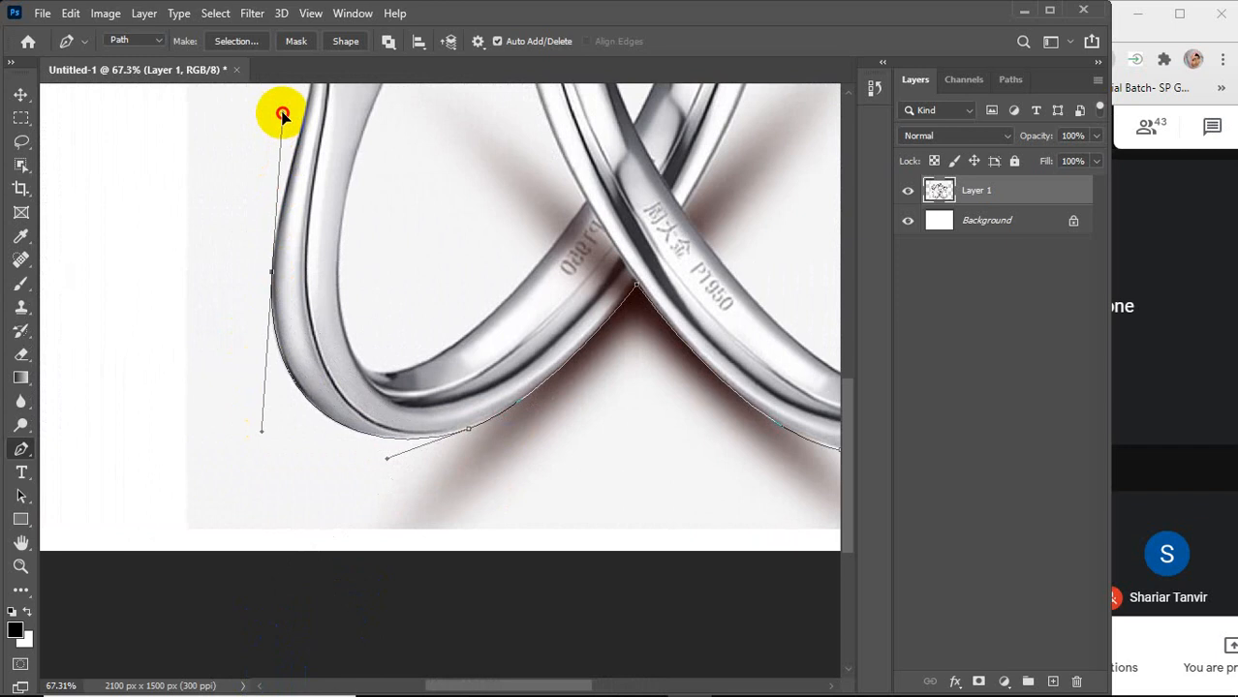
pyautogui.scroll(3, 324, 175)
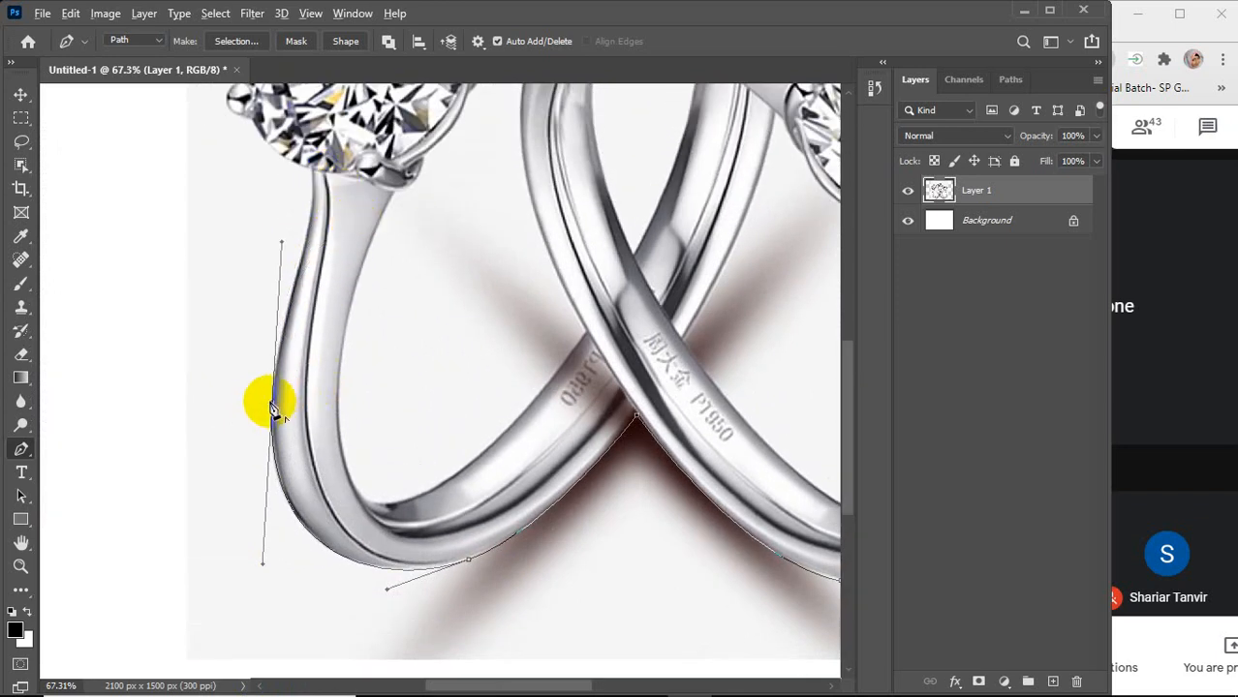
pyautogui.keyDown('alt'); pyautogui.click(272, 403); pyautogui.keyUp('alt')
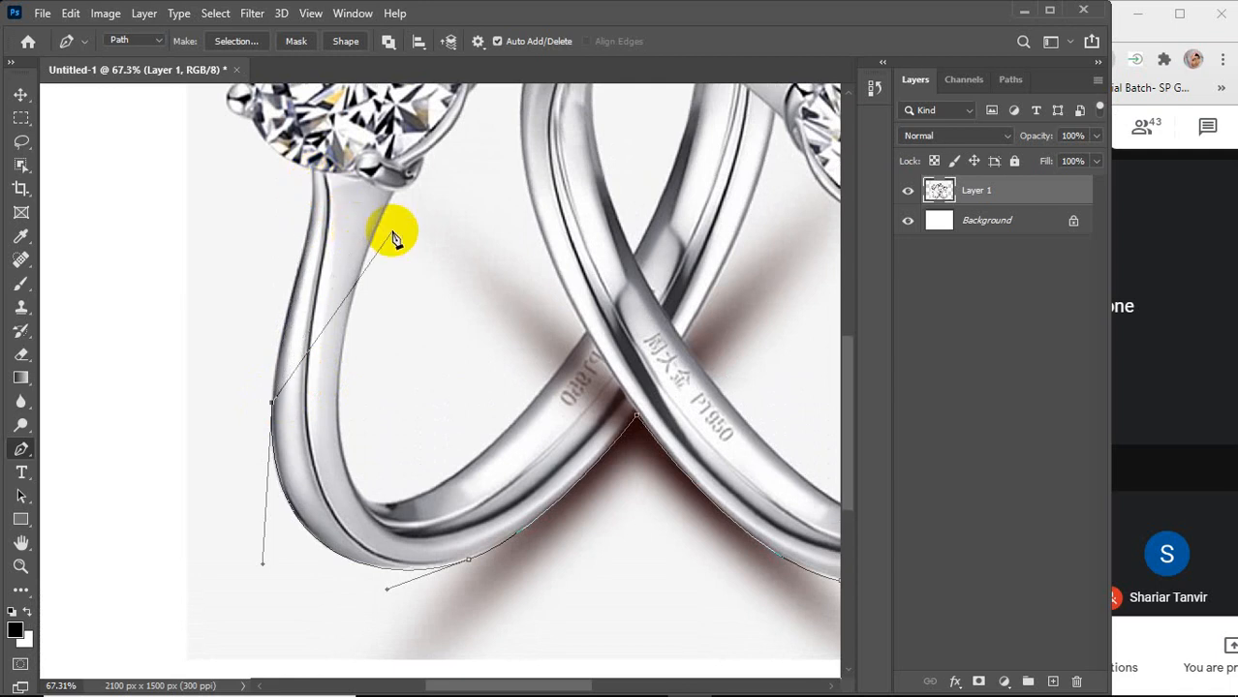
# Trace the left ring's outer band edge upward with curved anchors to the base of its diamond
pyautogui.scroll(3, 395, 262)
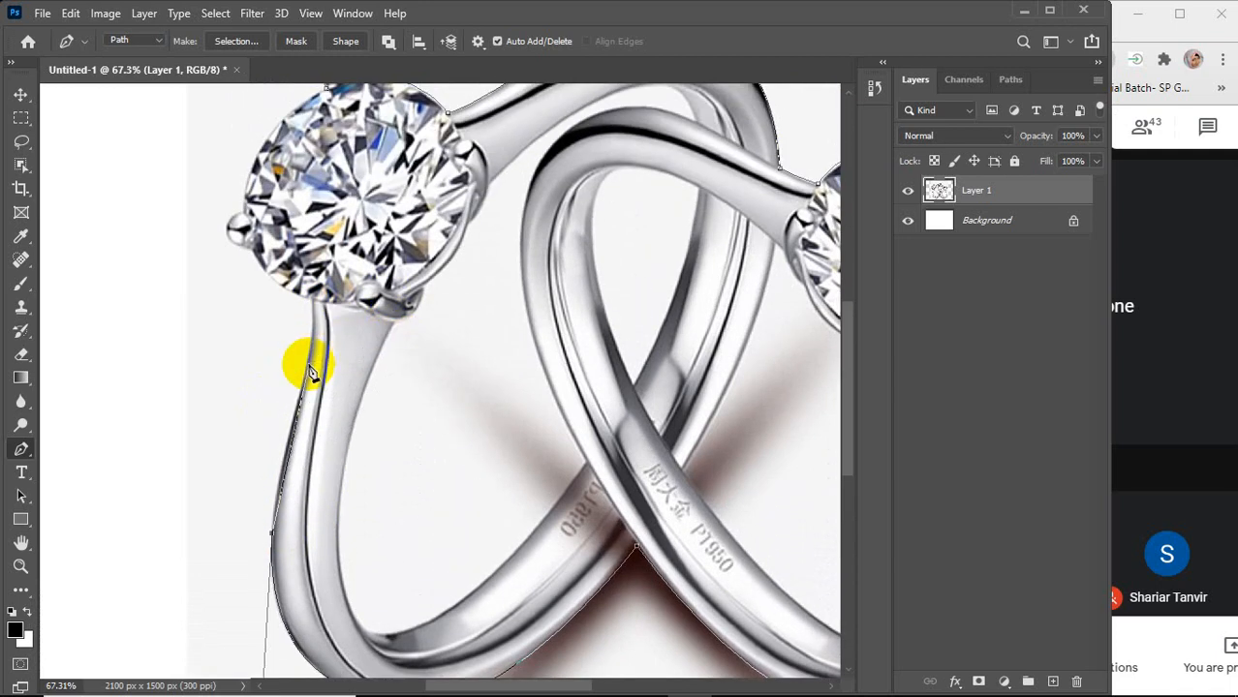
pyautogui.moveTo(308, 366); pyautogui.dragTo(339, 254)
pyautogui.hotkey('ctrl', 'z')
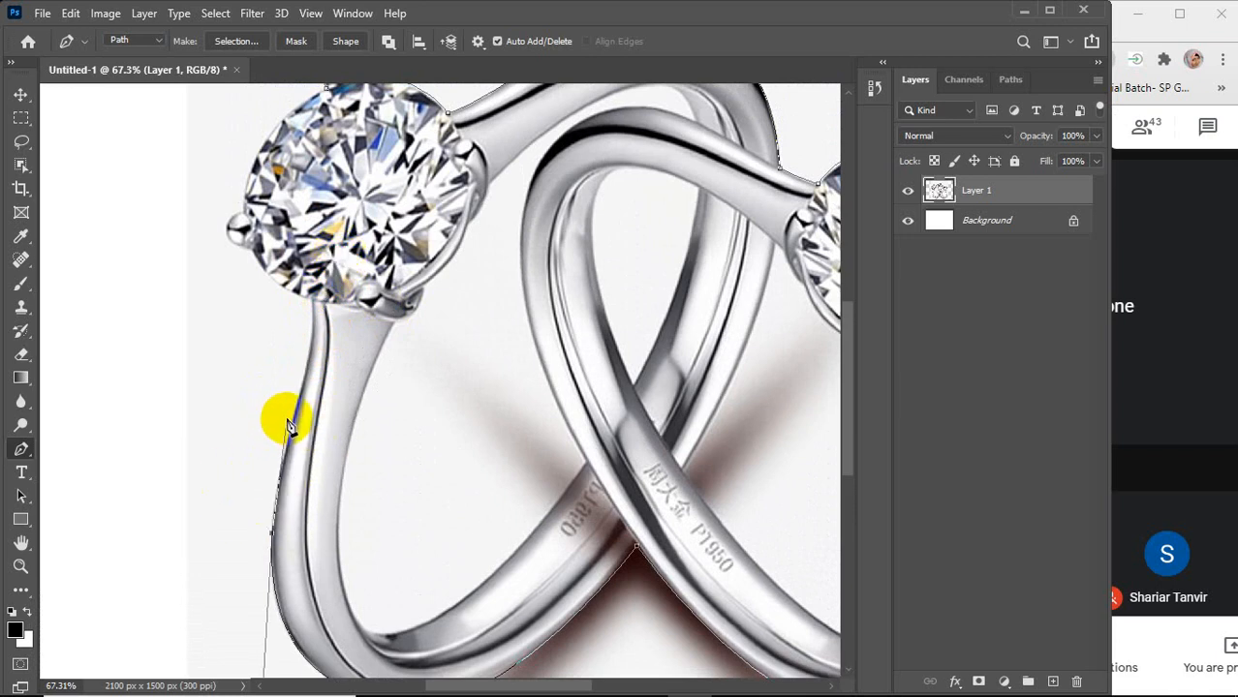
pyautogui.moveTo(293, 421); pyautogui.dragTo(311, 364)
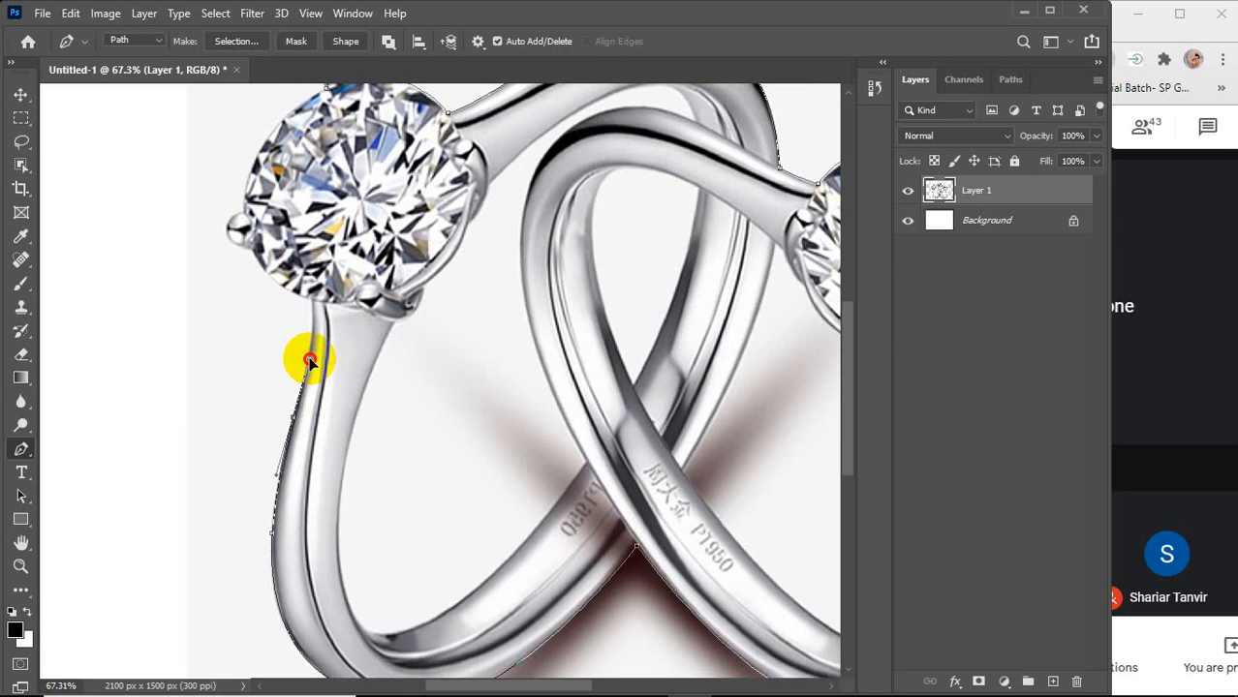
pyautogui.click(301, 278)
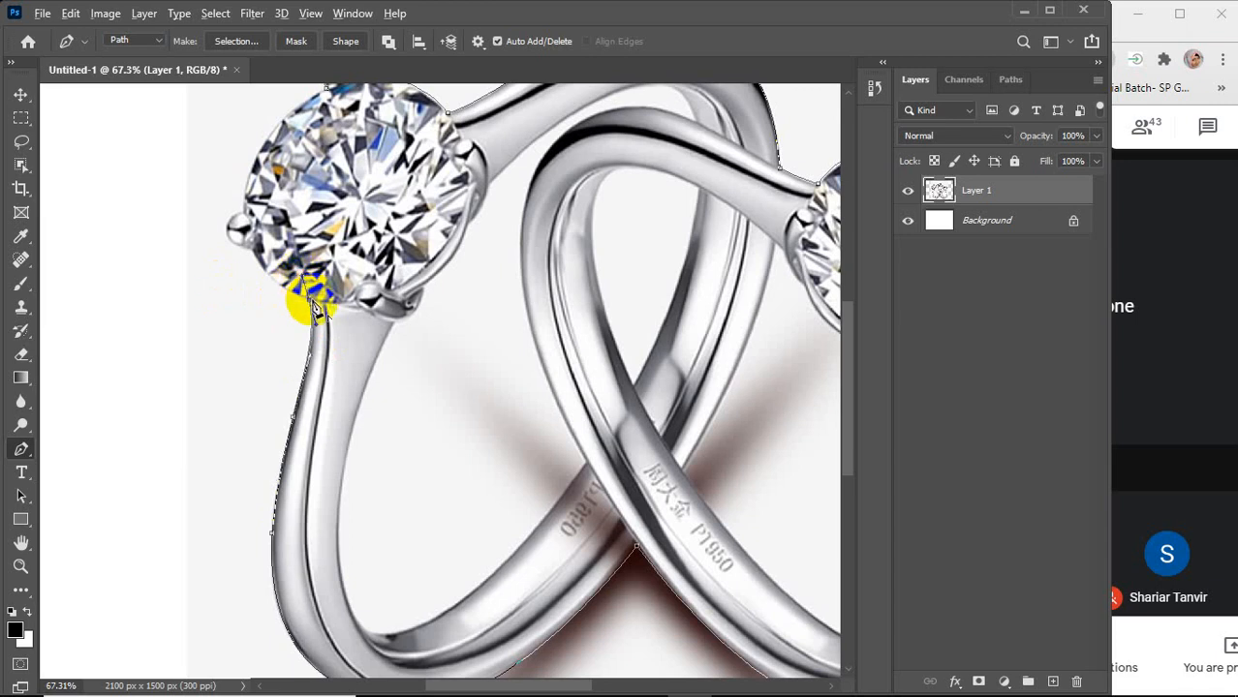
# Continue the path along the left diamond's lower-left edge and around its outer prong
pyautogui.scroll(5, 300, 301)
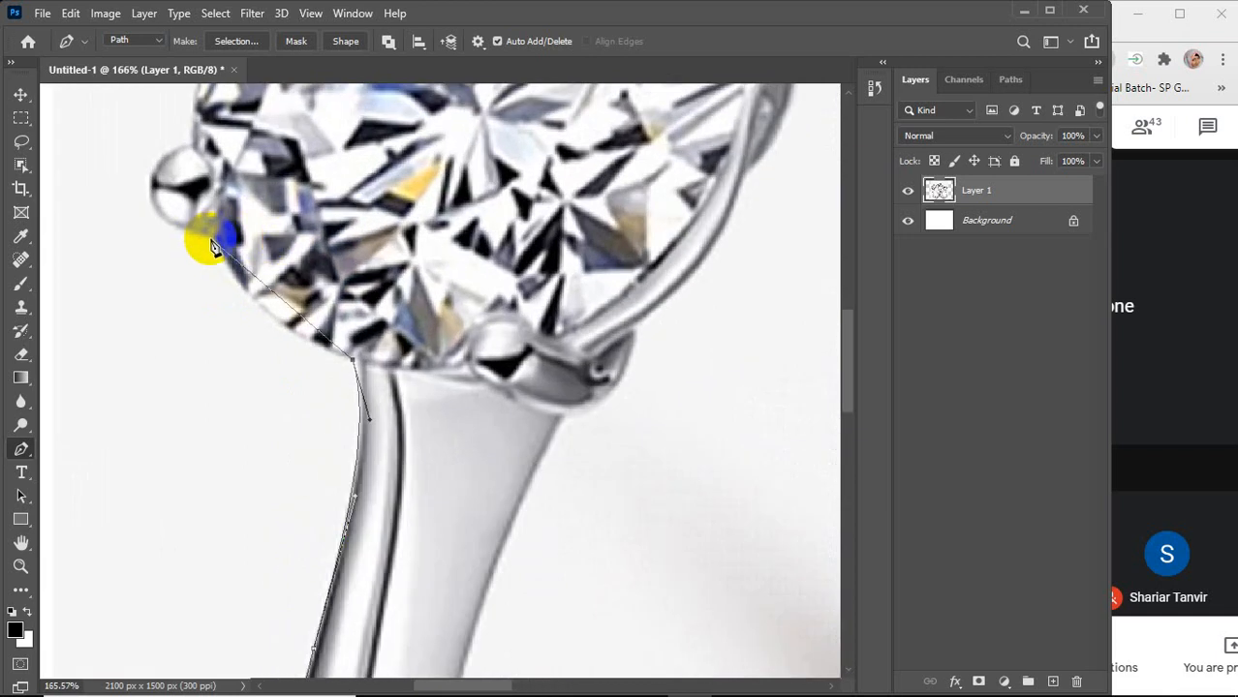
pyautogui.moveTo(212, 240); pyautogui.dragTo(167, 129)
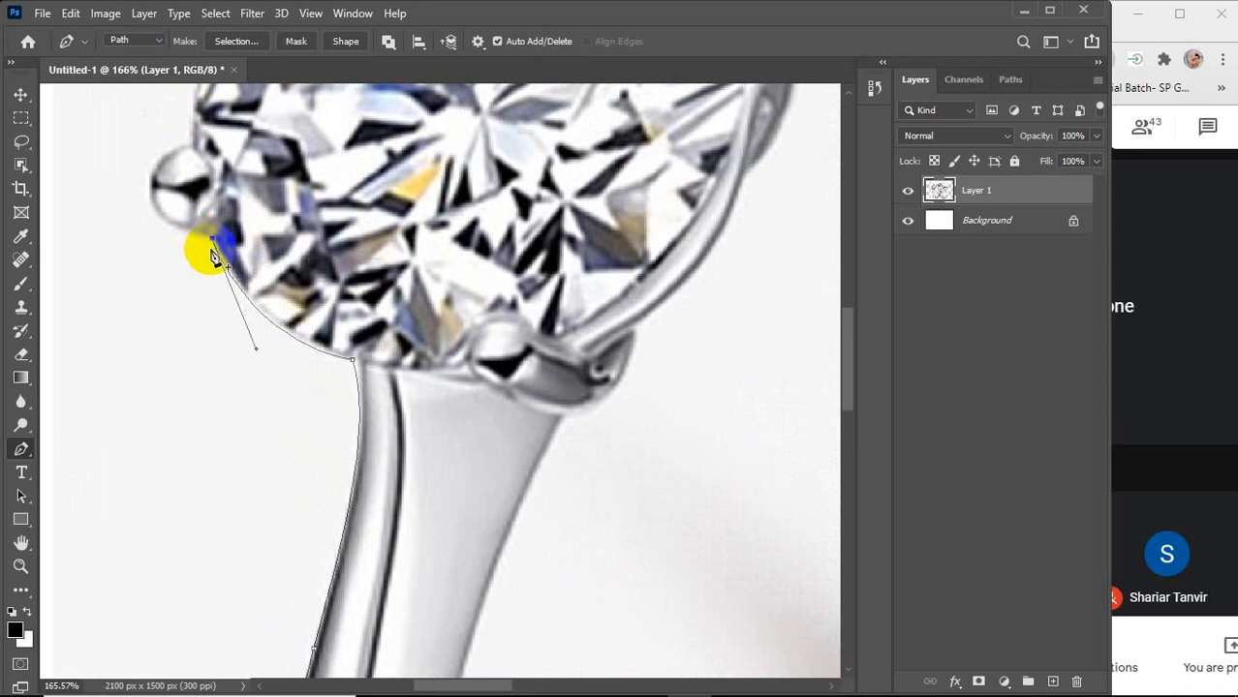
pyautogui.scroll(3, 214, 257)
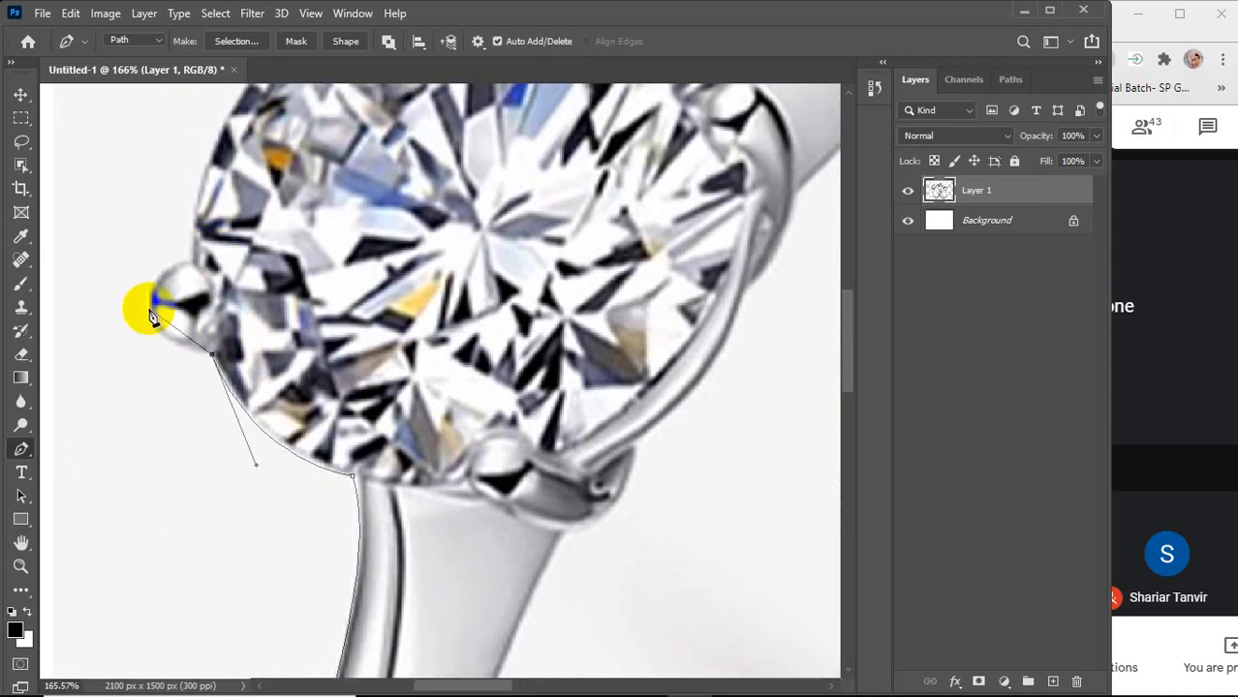
pyautogui.moveTo(150, 310); pyautogui.dragTo(146, 279)
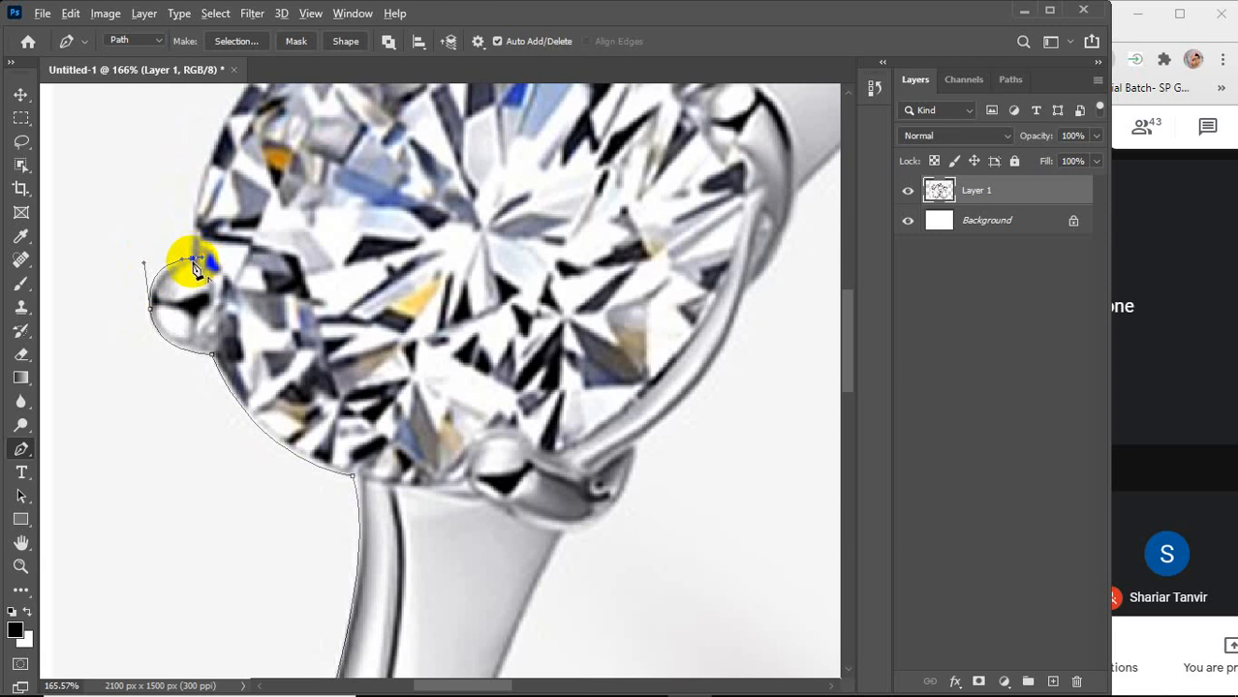
# Curve the path along the left diamond's upper-left edge and close it at the starting anchor beside the upper prong
pyautogui.scroll(5, 221, 262)
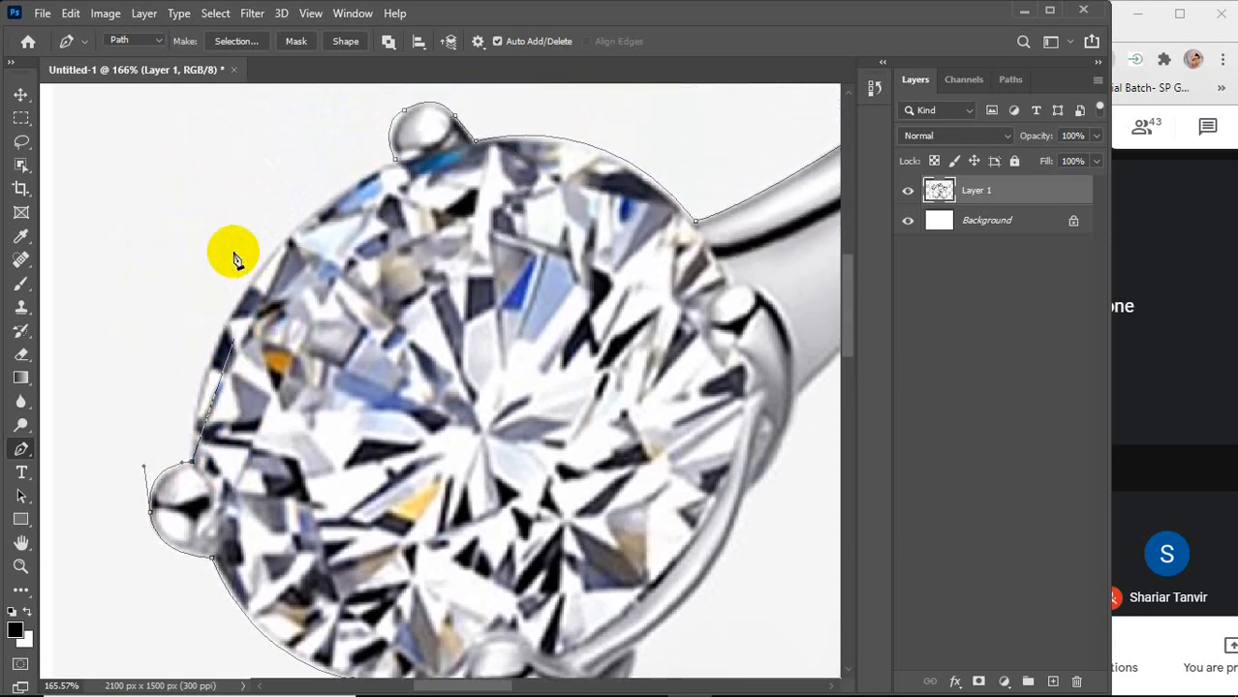
pyautogui.scroll(1, 354, 349)
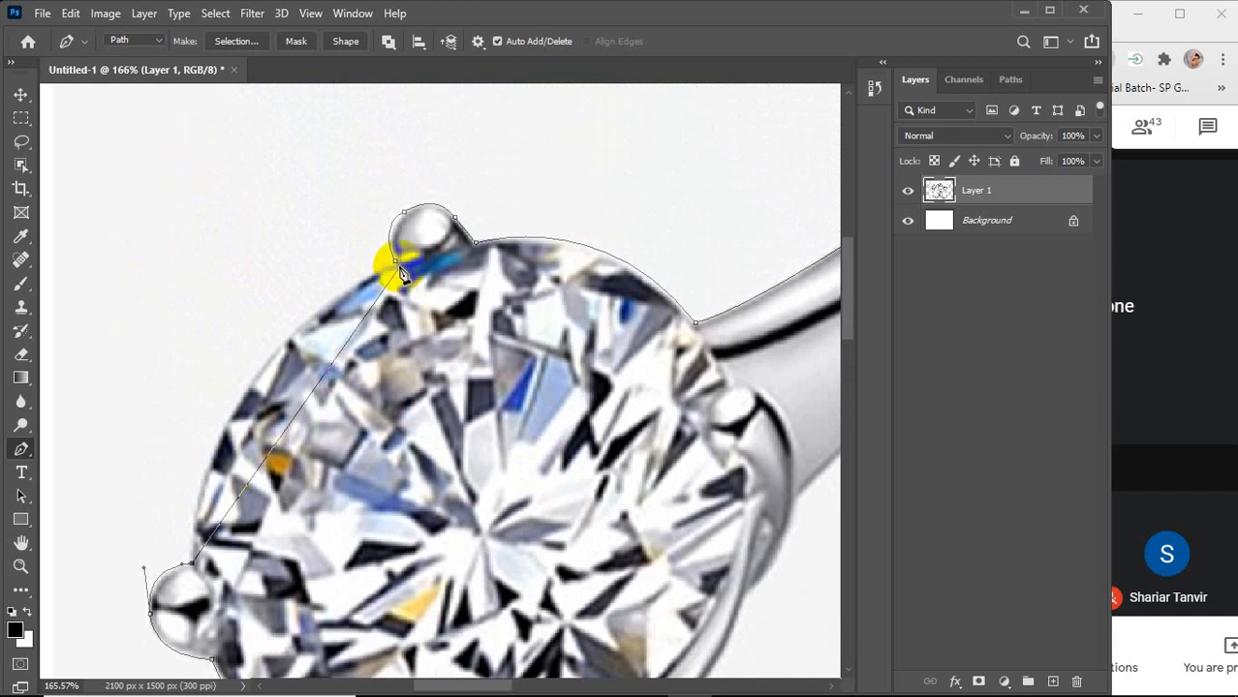
pyautogui.moveTo(396, 262); pyautogui.dragTo(618, 161)
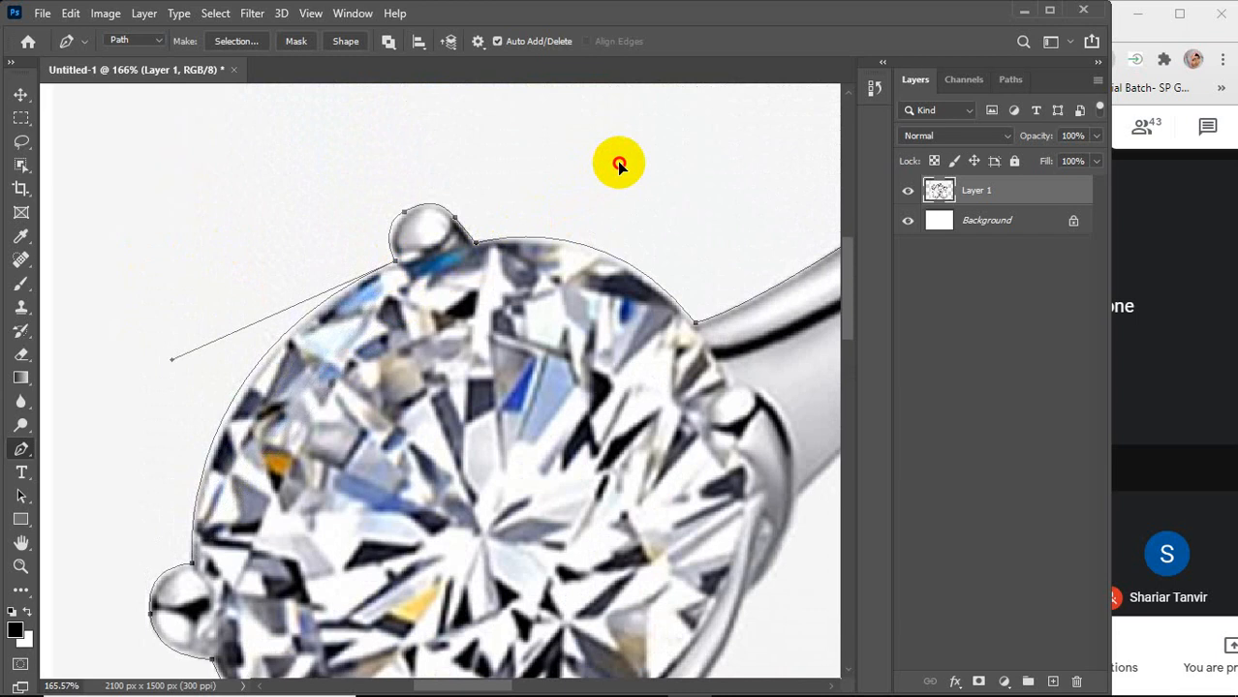
# Start a new Pen path at the inner crossing of the rings and trace the left ring's lower inner edge to a corner point in its bend
pyautogui.scroll(-4, 548, 351)
pyautogui.scroll(-3, 548, 350)
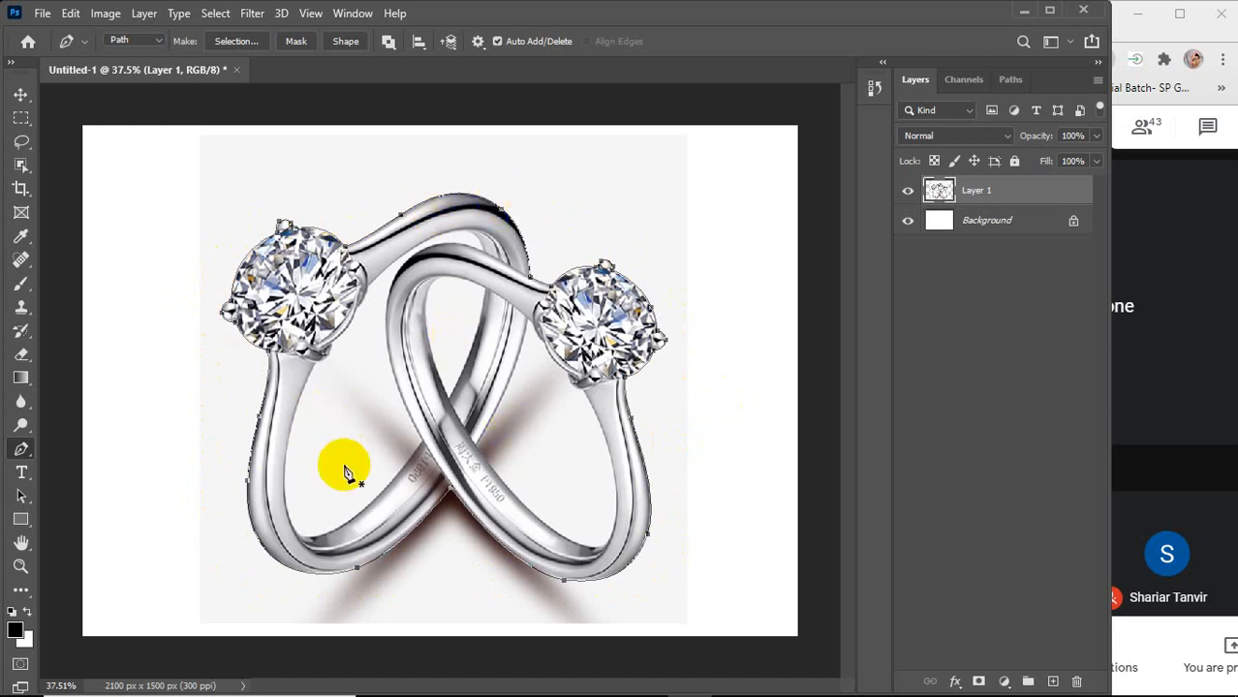
pyautogui.scroll(2, 407, 472)
pyautogui.scroll(2, 398, 473)
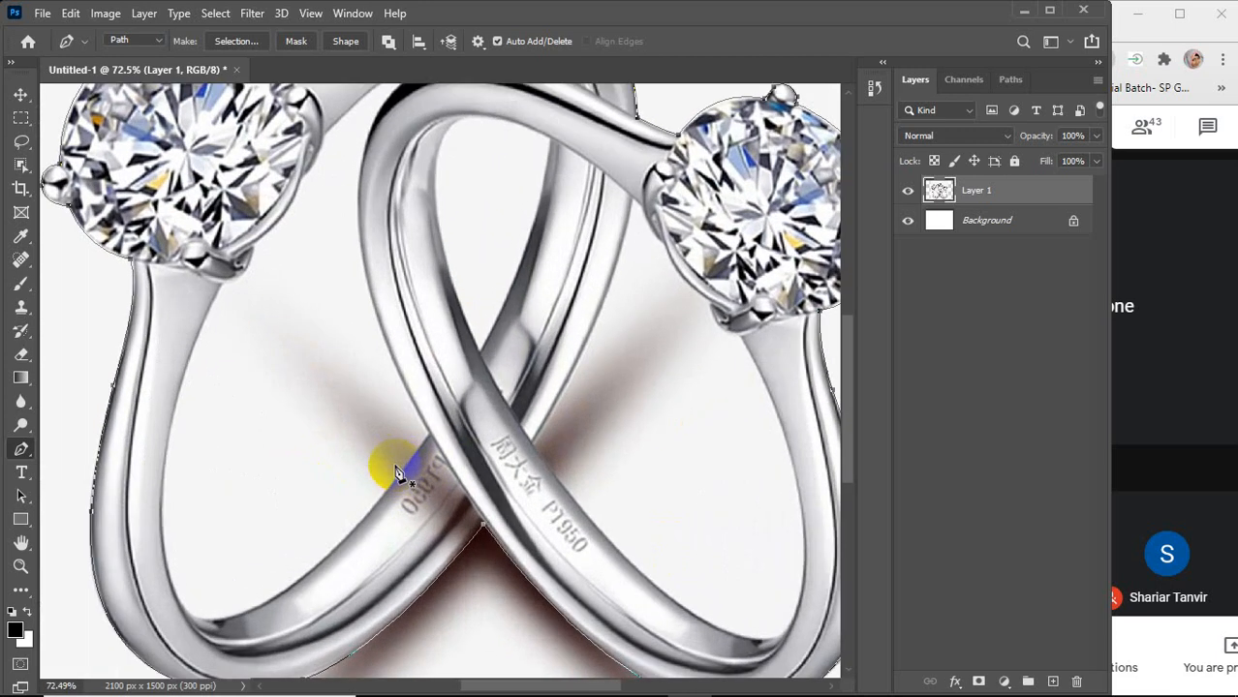
pyautogui.scroll(-2, 397, 470)
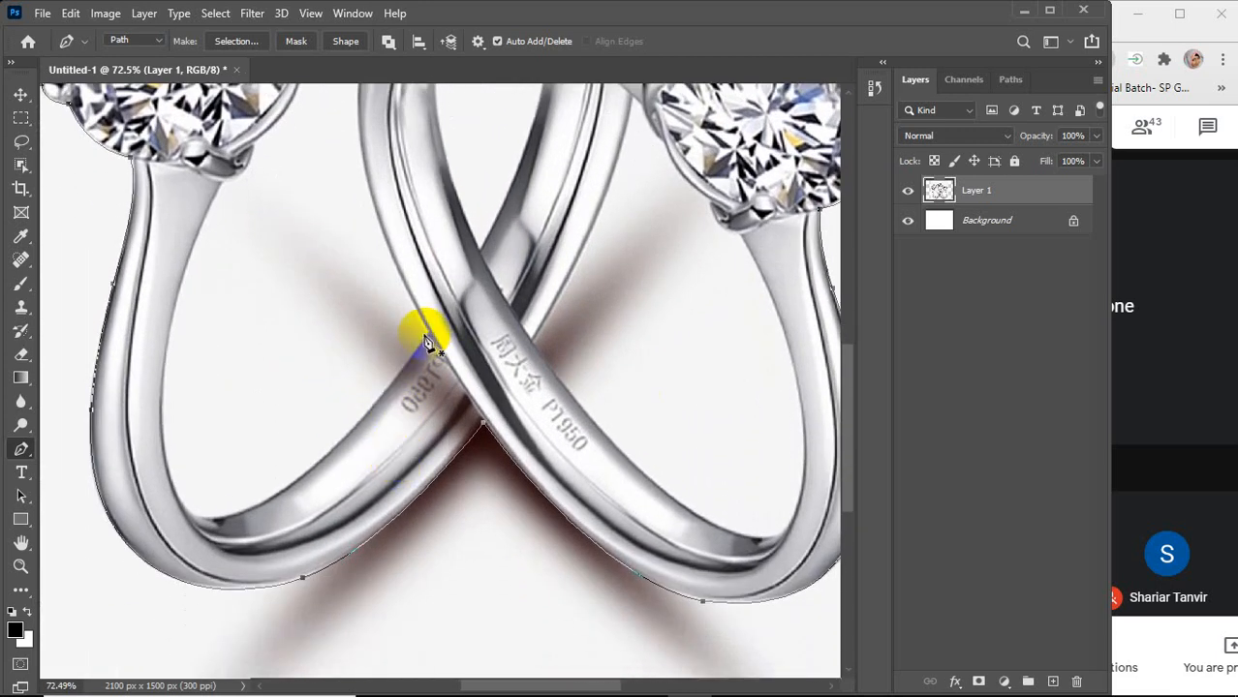
pyautogui.click(425, 336)
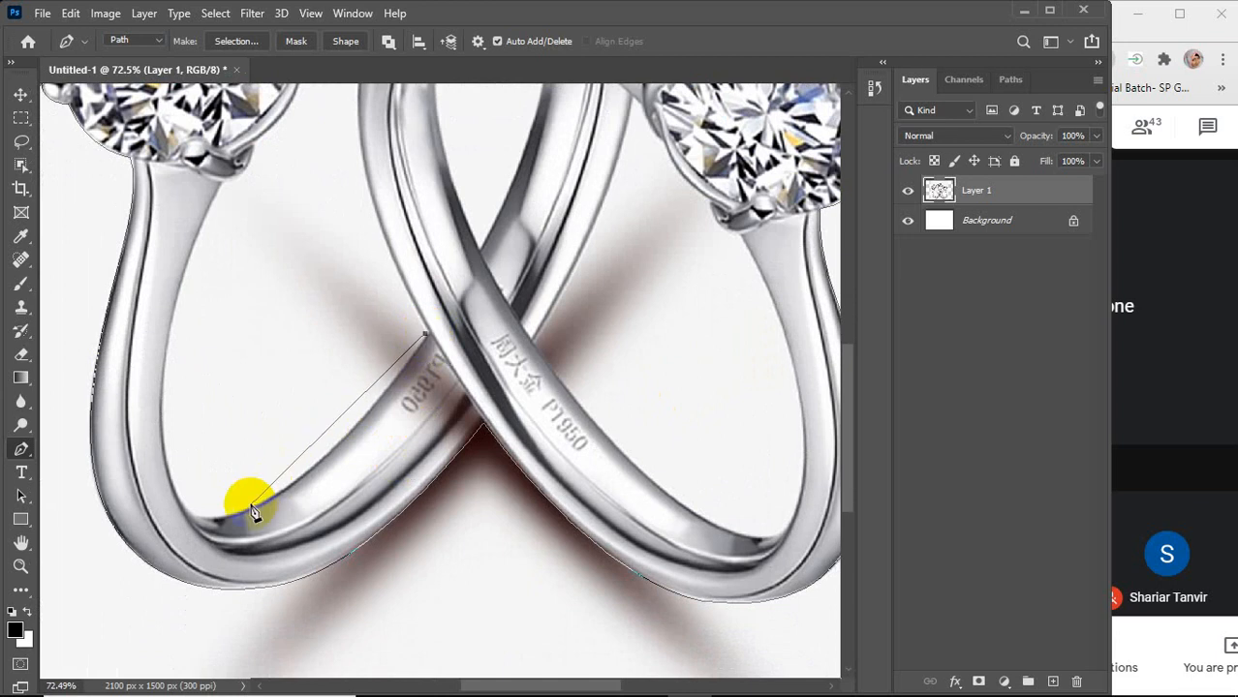
pyautogui.moveTo(242, 511); pyautogui.dragTo(145, 543)
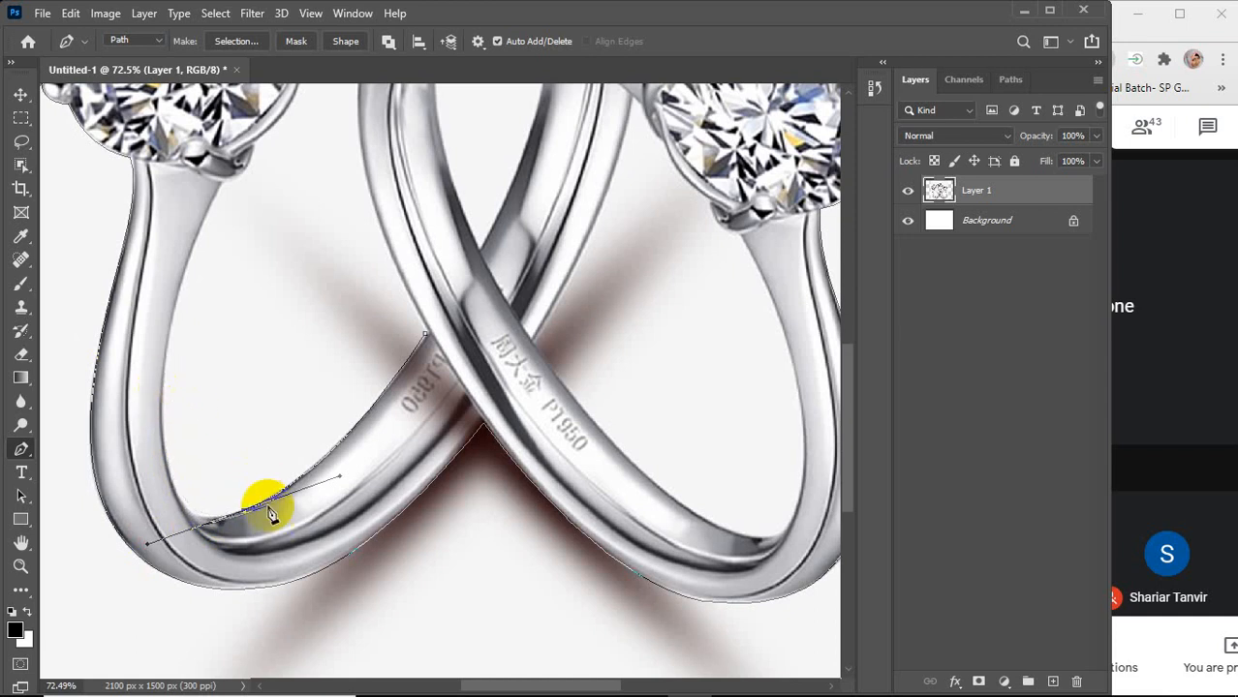
pyautogui.scroll(3, 172, 510)
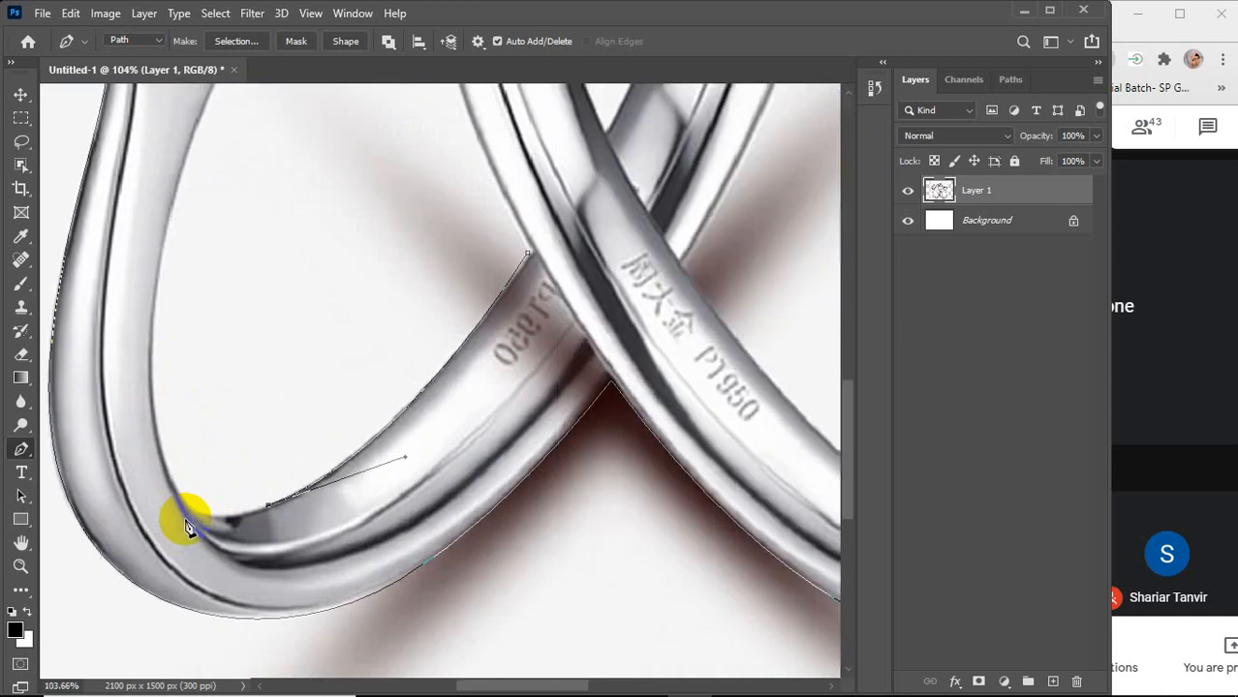
pyautogui.moveTo(181, 496); pyautogui.dragTo(153, 463)
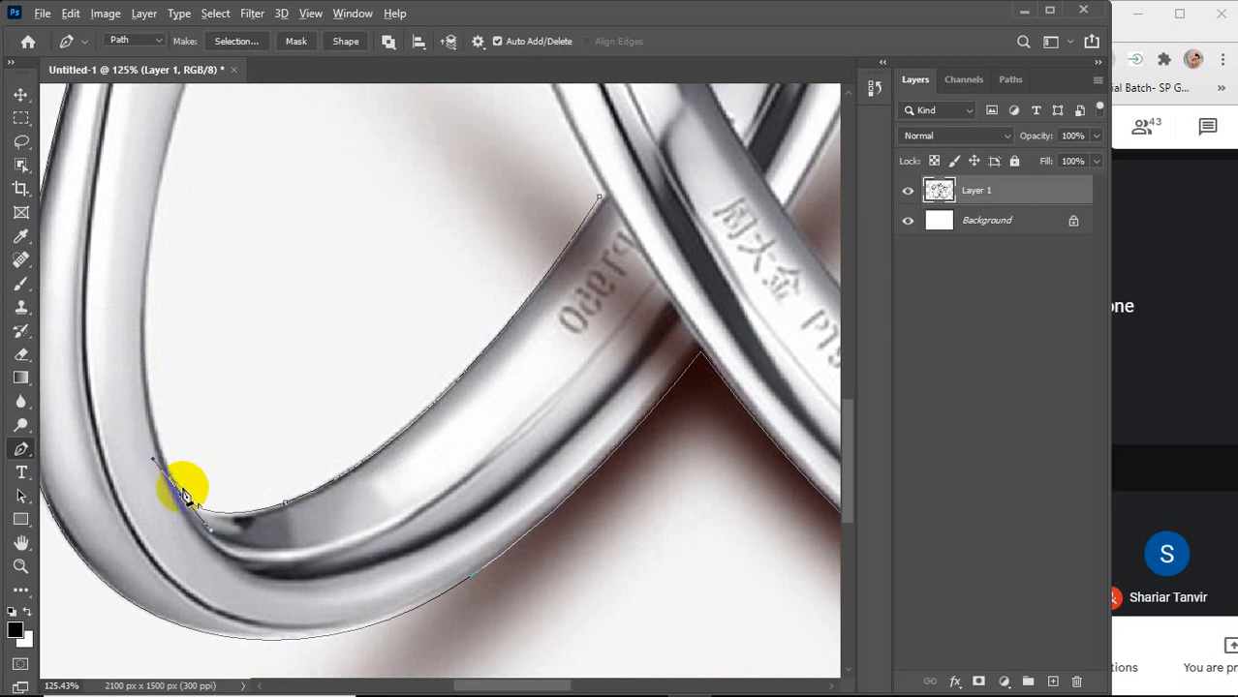
pyautogui.keyDown('alt'); pyautogui.click(182, 496); pyautogui.keyUp('alt')
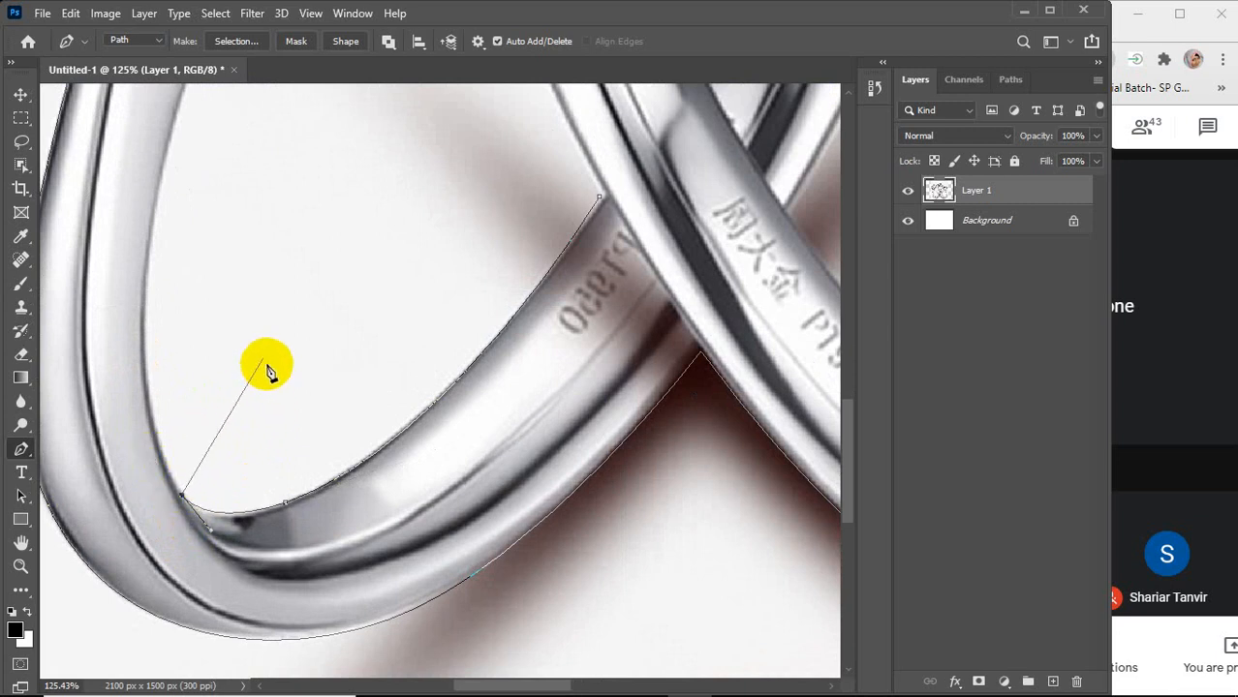
# Trace the left ring's inner band edge upward with curved anchors, ending in a corner point beneath the diamond setting
pyautogui.scroll(5, 225, 369)
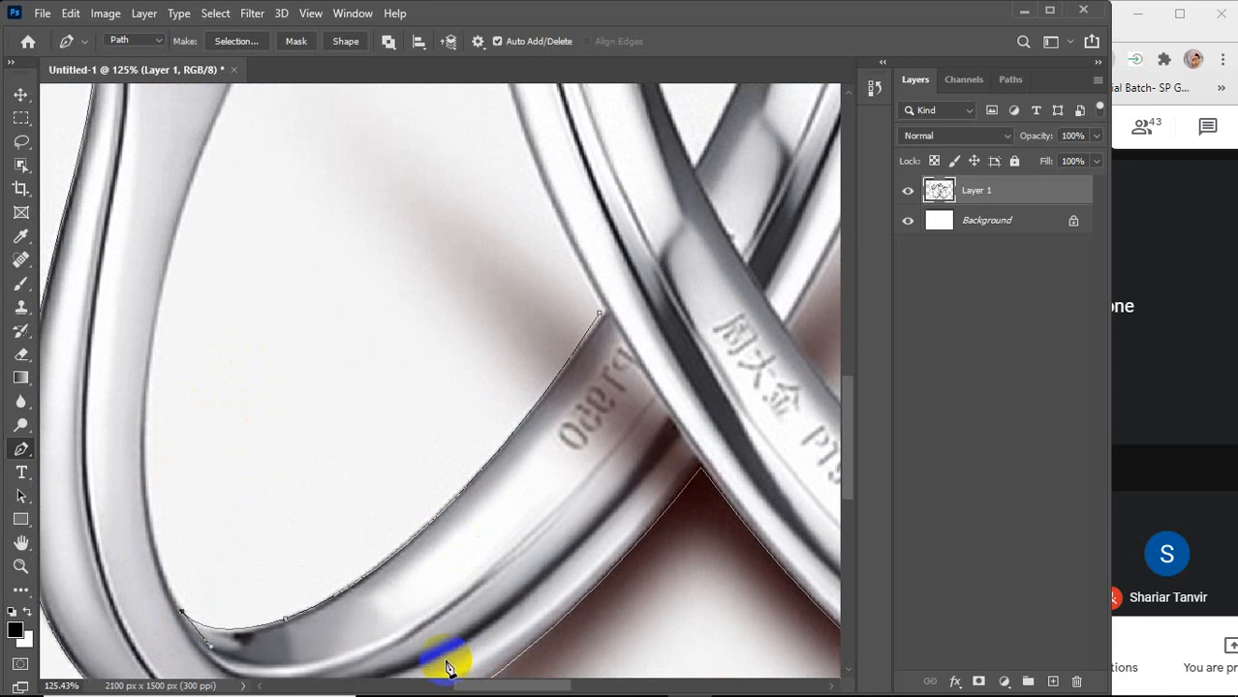
pyautogui.hscroll(-5, 263, 688)
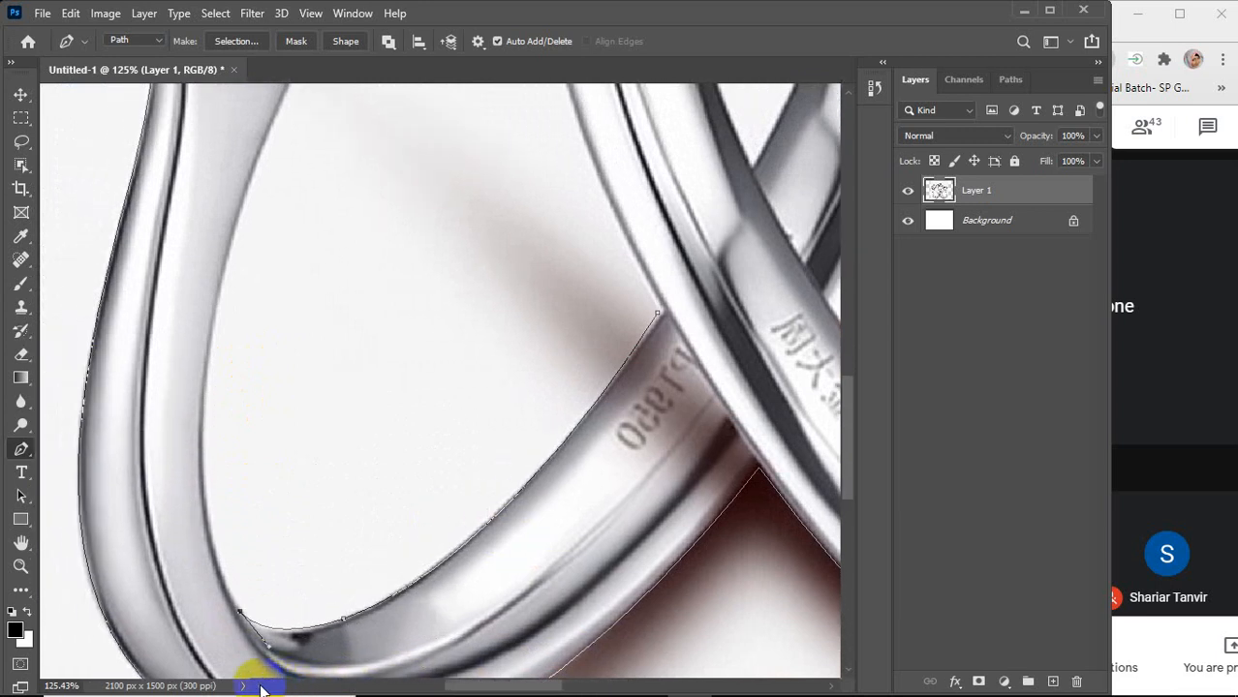
pyautogui.scroll(2, 328, 339)
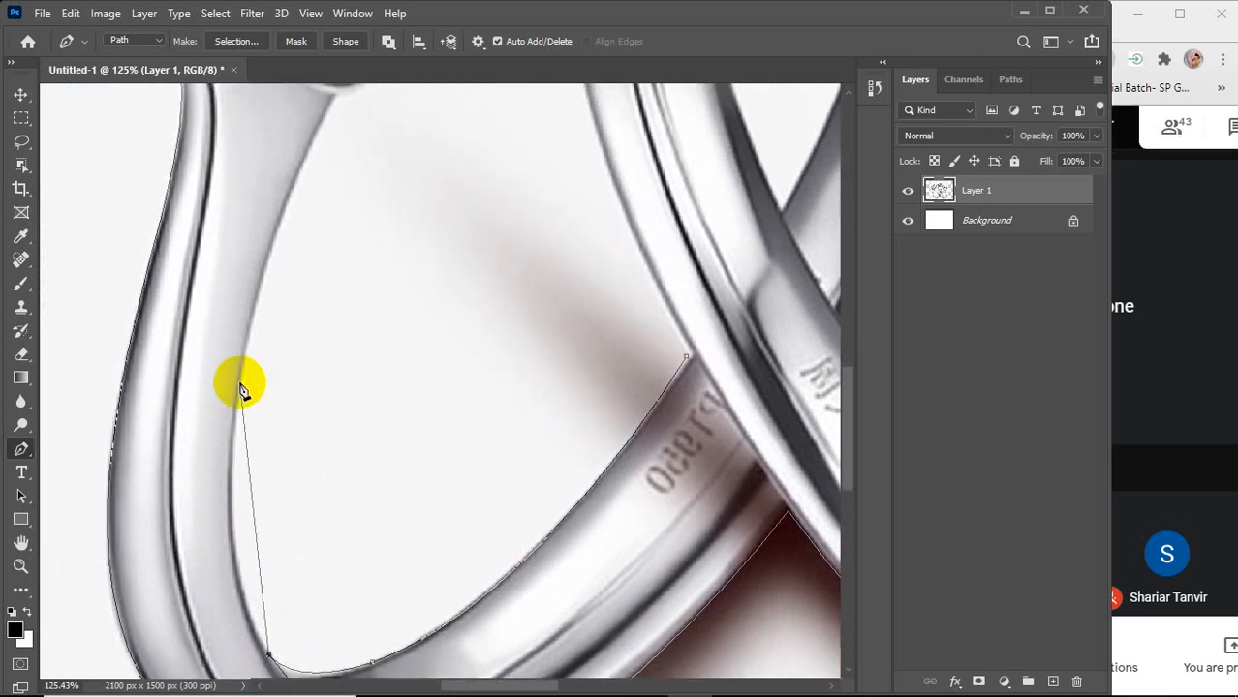
pyautogui.moveTo(238, 383); pyautogui.dragTo(266, 168)
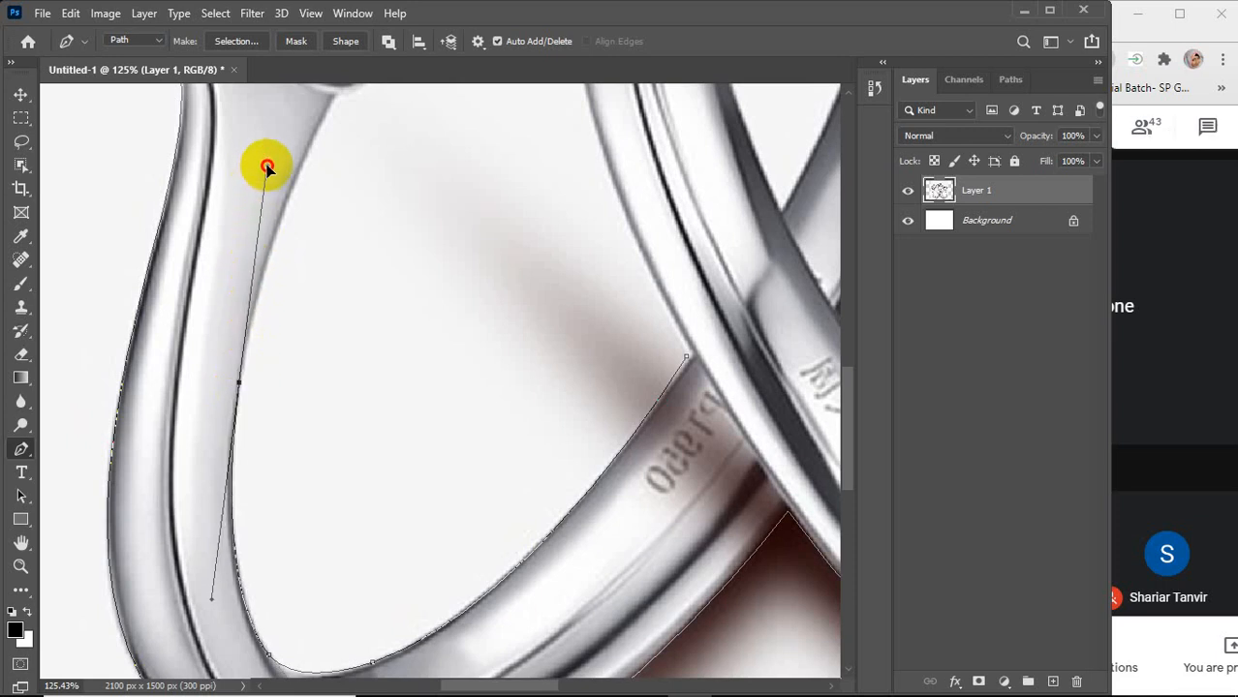
pyautogui.keyDown('alt'); pyautogui.click(241, 381); pyautogui.keyUp('alt')
pyautogui.scroll(4, 357, 373)
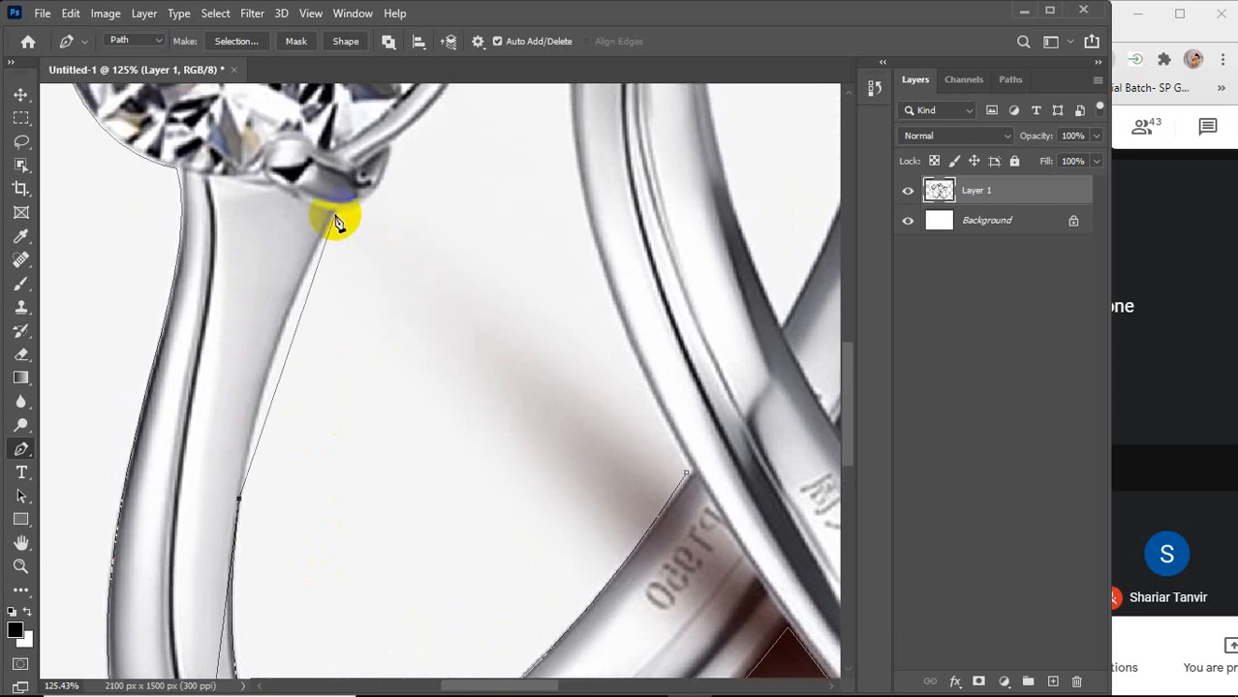
pyautogui.moveTo(334, 213); pyautogui.dragTo(399, 96)
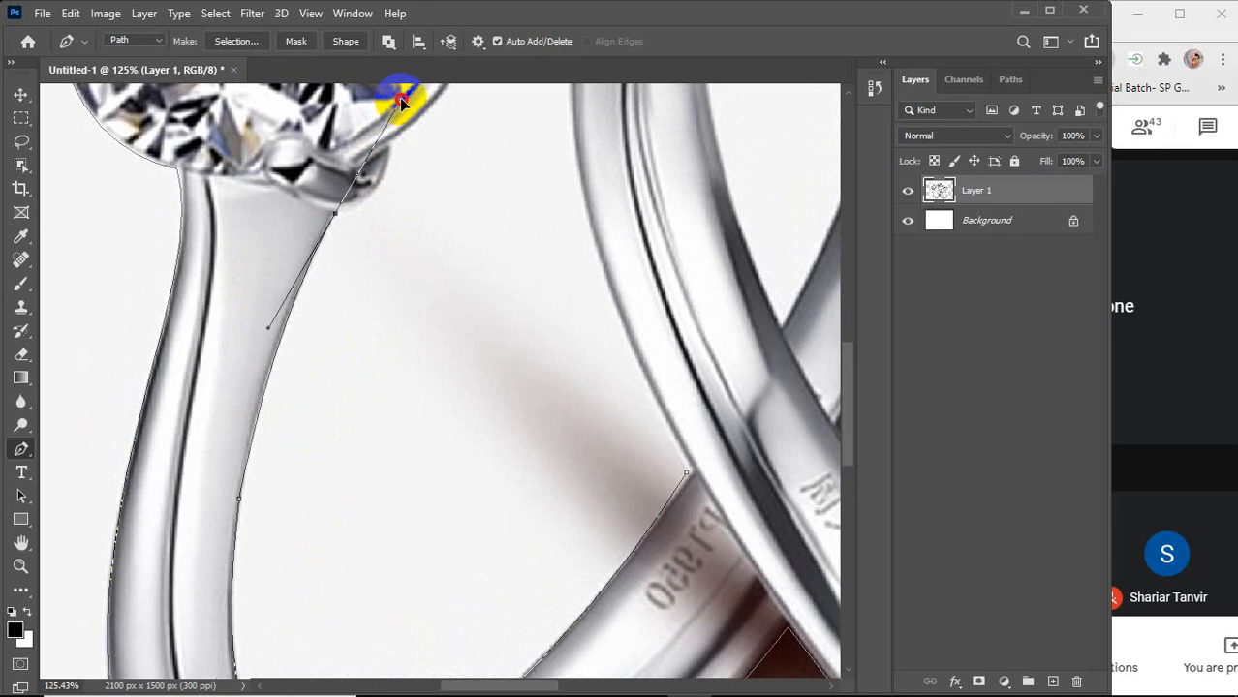
pyautogui.keyDown('alt'); pyautogui.click(336, 215); pyautogui.keyUp('alt')
# Continue the path around the left diamond's bottom prong and along its lower-right setting edge to the start of the upper band
pyautogui.scroll(3, 443, 254)
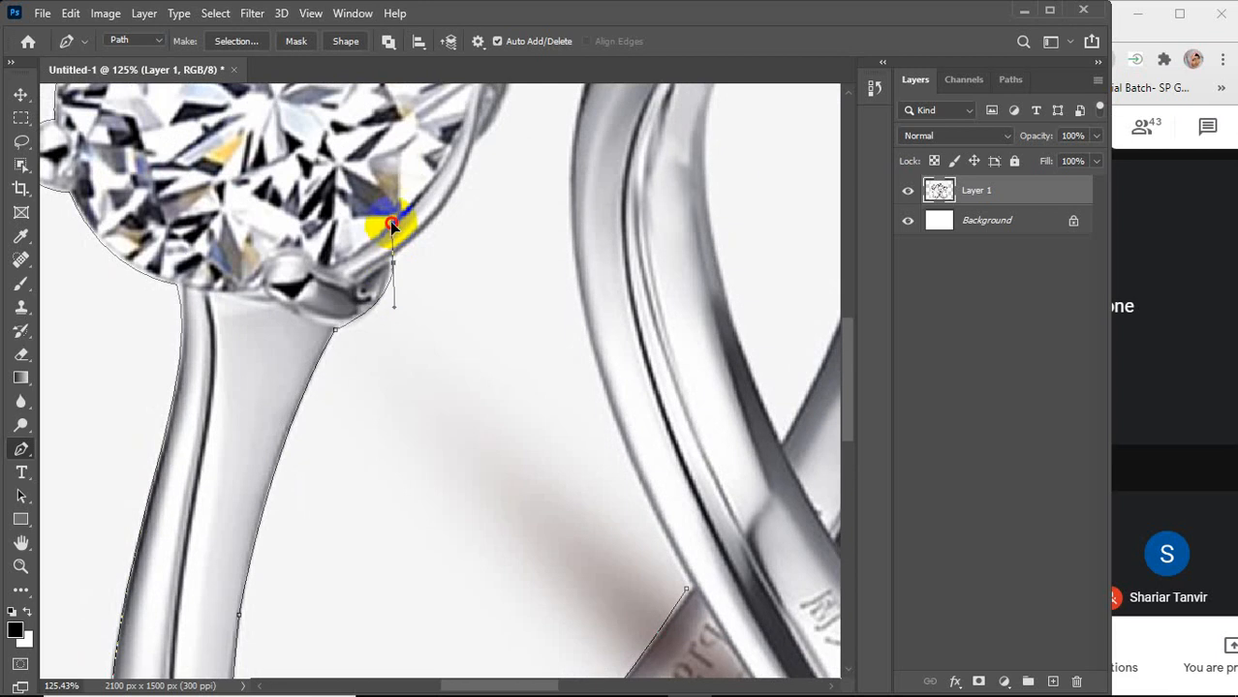
pyautogui.moveTo(391, 225); pyautogui.dragTo(397, 192)
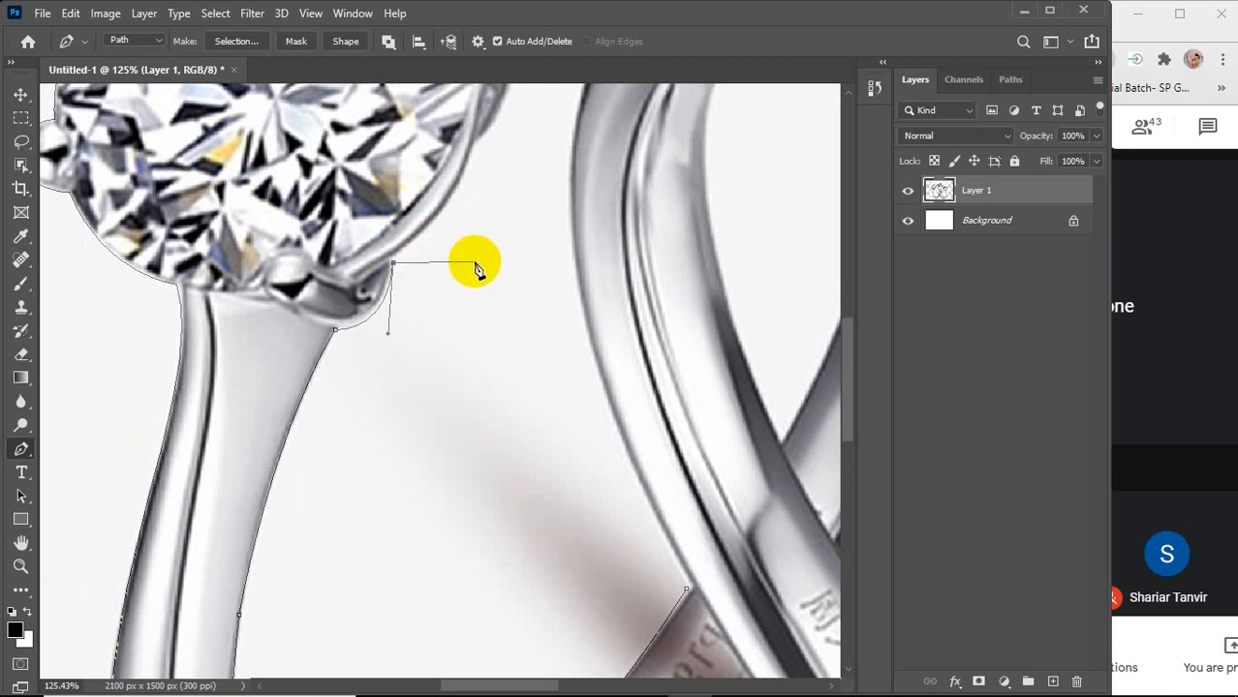
pyautogui.scroll(3, 553, 263)
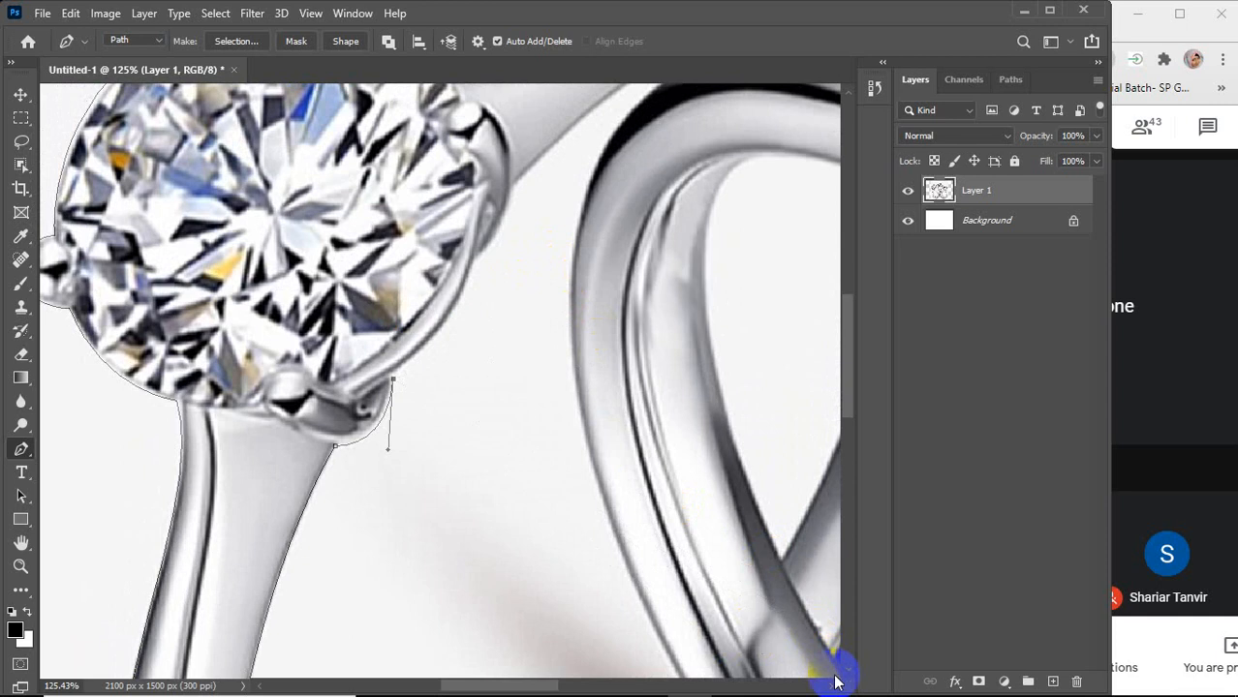
pyautogui.hscroll(3, 831, 688)
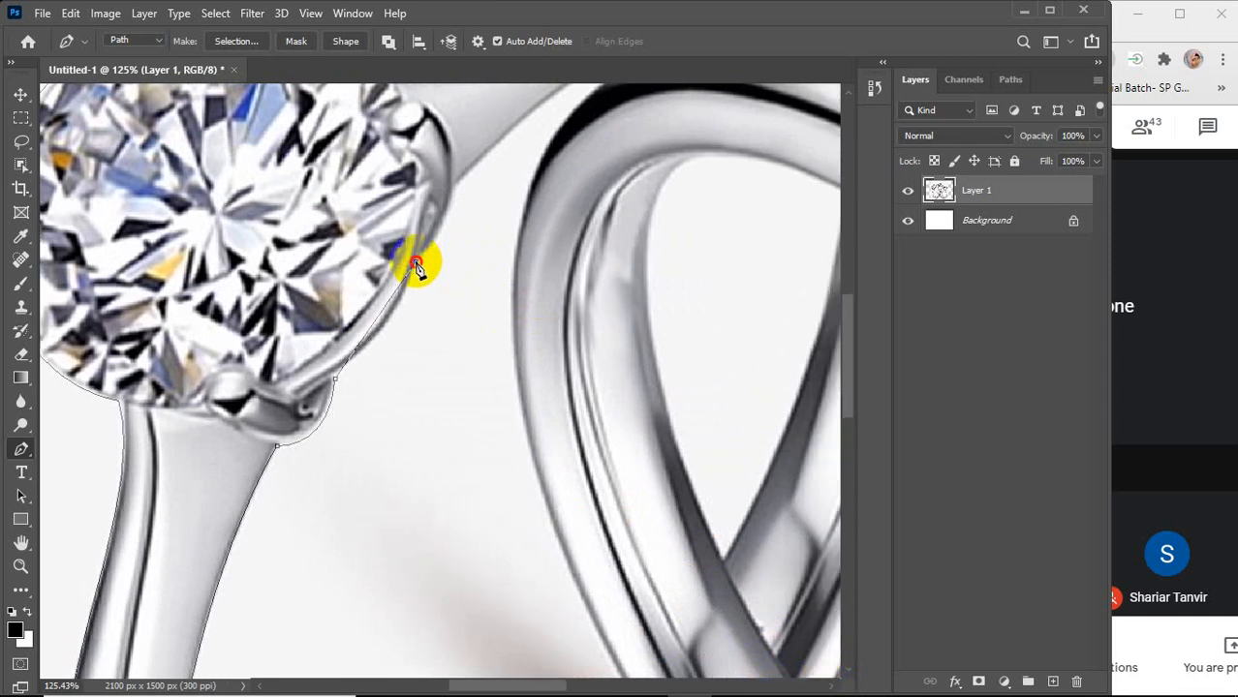
pyautogui.moveTo(416, 262); pyautogui.dragTo(428, 187)
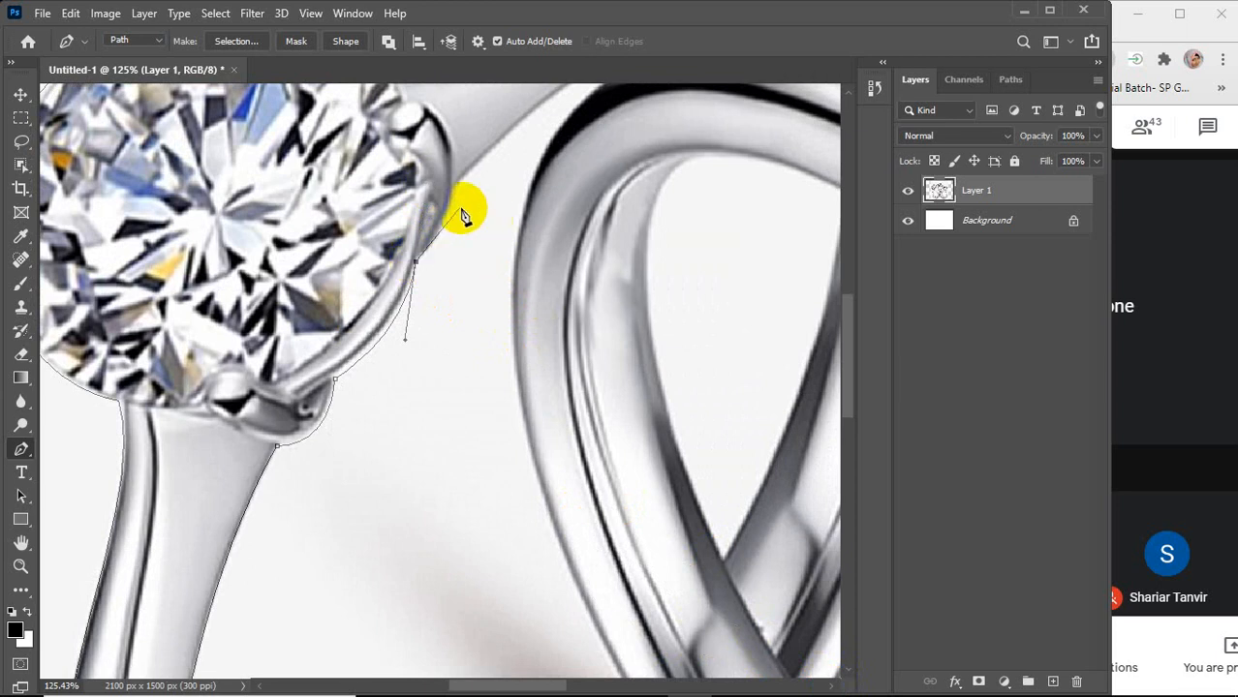
pyautogui.moveTo(453, 195); pyautogui.dragTo(455, 153)
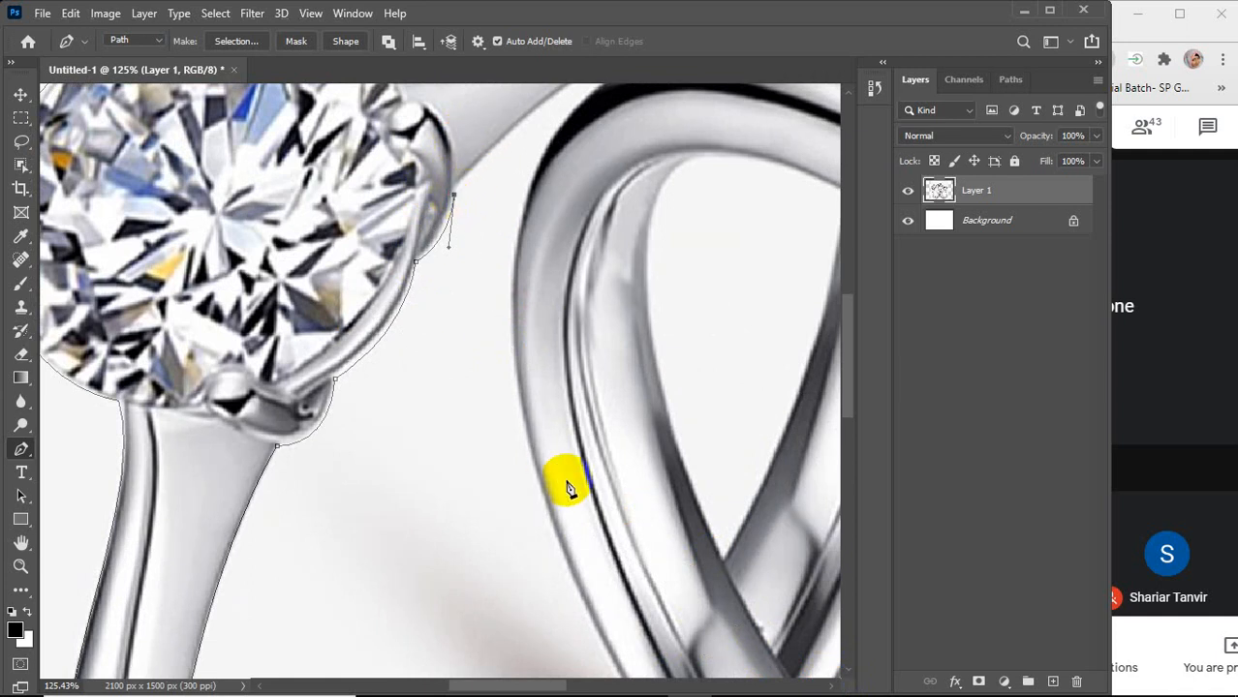
# Curve the path along the underside of the left ring's upper band and end it in a corner where it meets the right ring
pyautogui.click(829, 686)
pyautogui.click(830, 686)
pyautogui.click(829, 687)
pyautogui.click(829, 687)
pyautogui.click(830, 687)
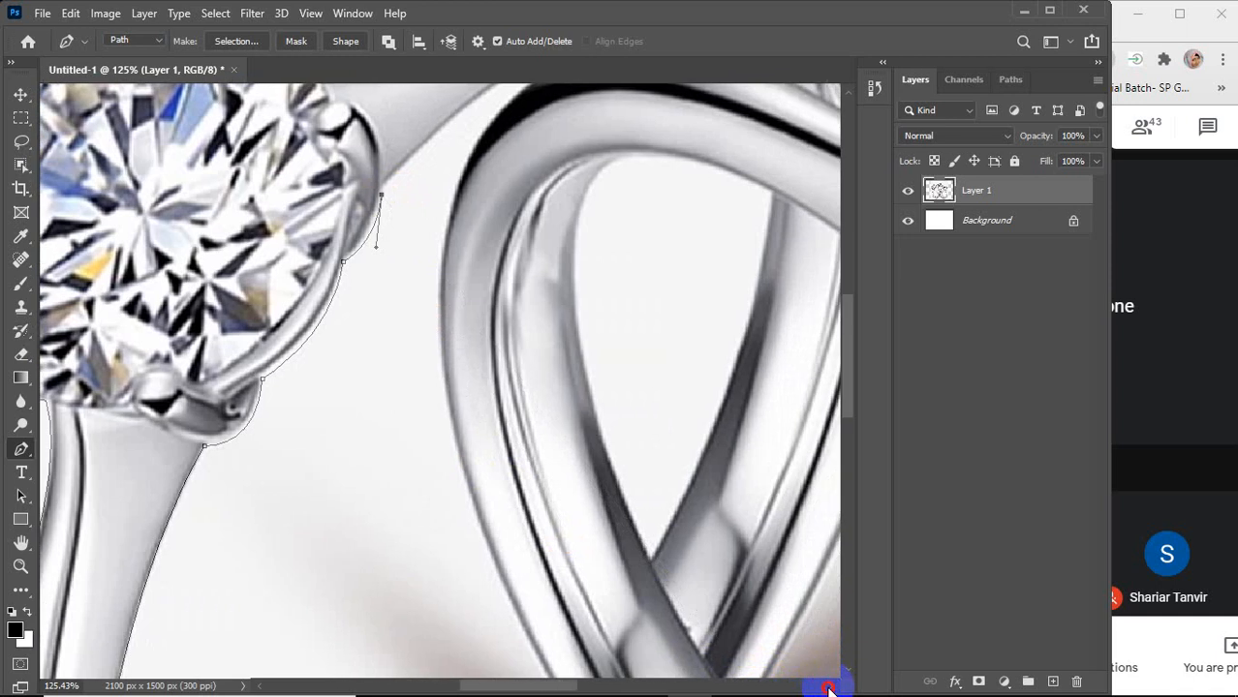
pyautogui.scroll(1, 571, 432)
pyautogui.scroll(3, 572, 432)
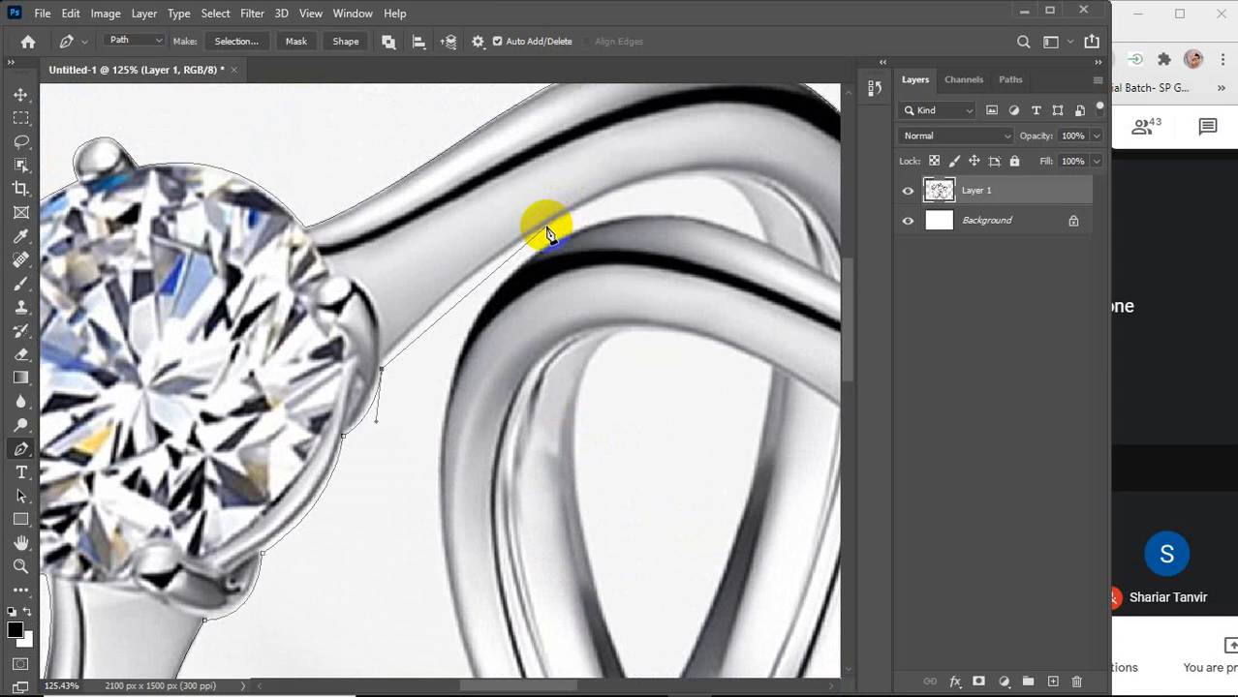
pyautogui.moveTo(546, 228); pyautogui.dragTo(680, 144)
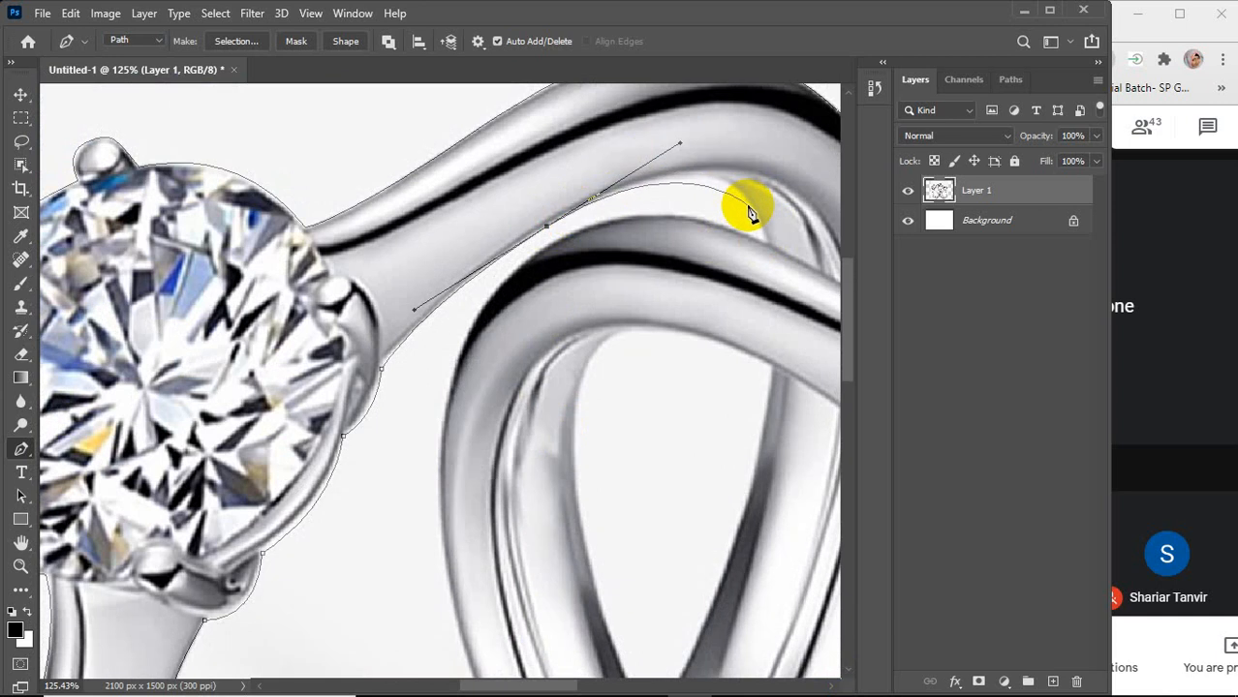
pyautogui.moveTo(751, 206); pyautogui.dragTo(763, 230)
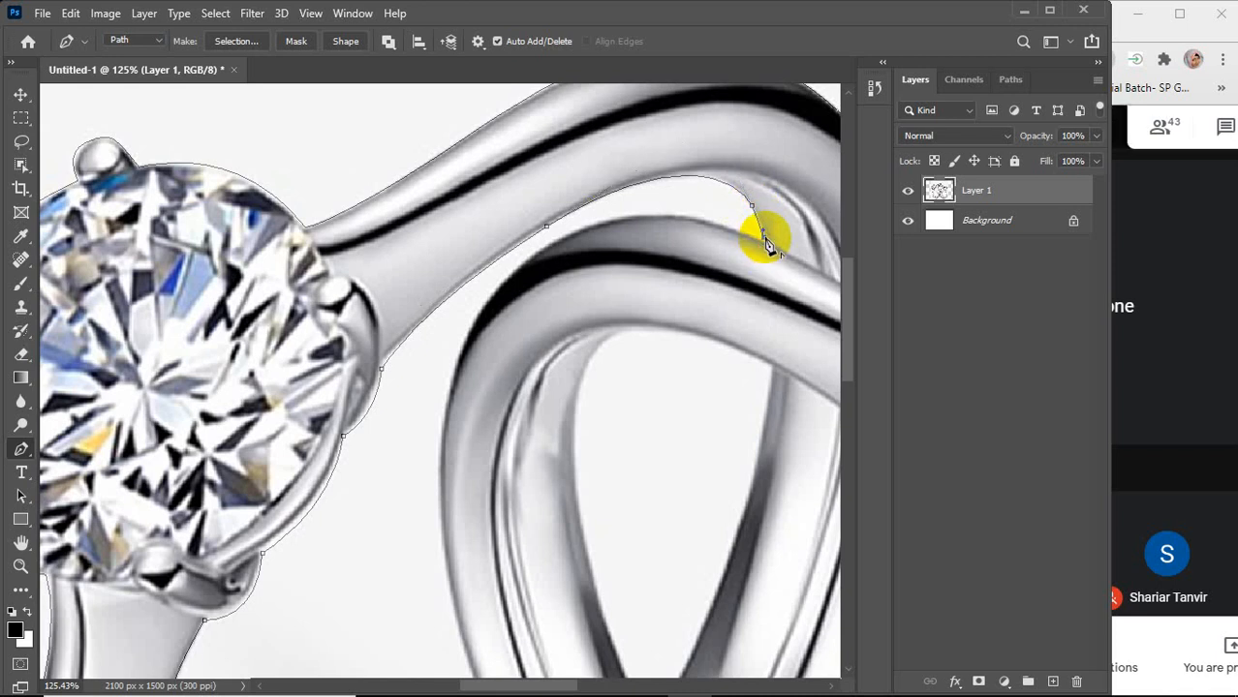
pyautogui.click(764, 245)
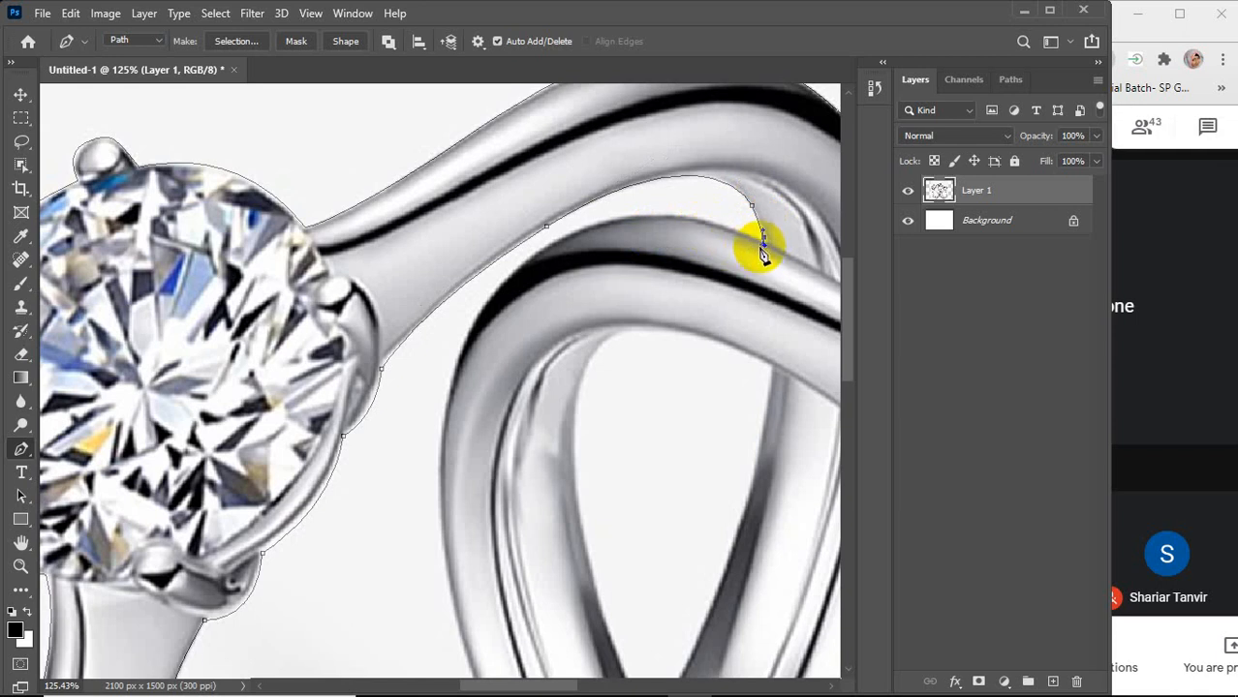
pyautogui.hotkey('ctrl', 'z')
pyautogui.scroll(4, 768, 245)
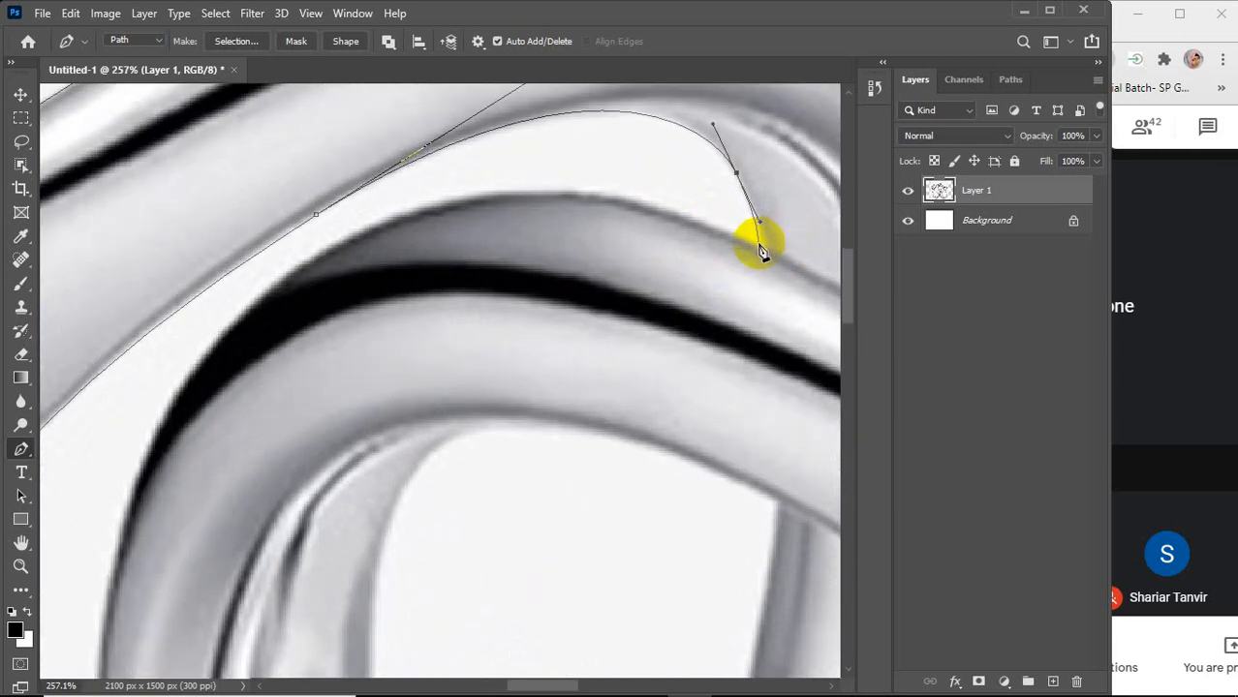
pyautogui.click(761, 245)
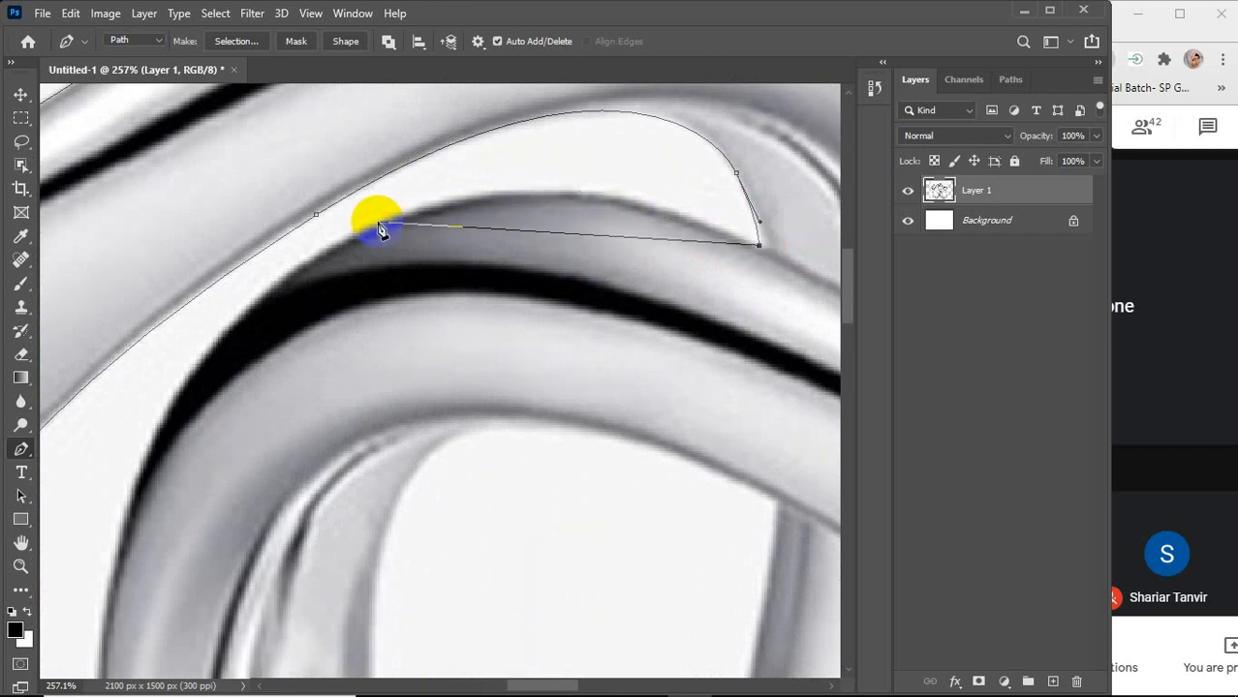
# Curve the path back over the top of the right ring's band and down to an anchor on its left outer edge
pyautogui.moveTo(377, 223); pyautogui.dragTo(197, 308)
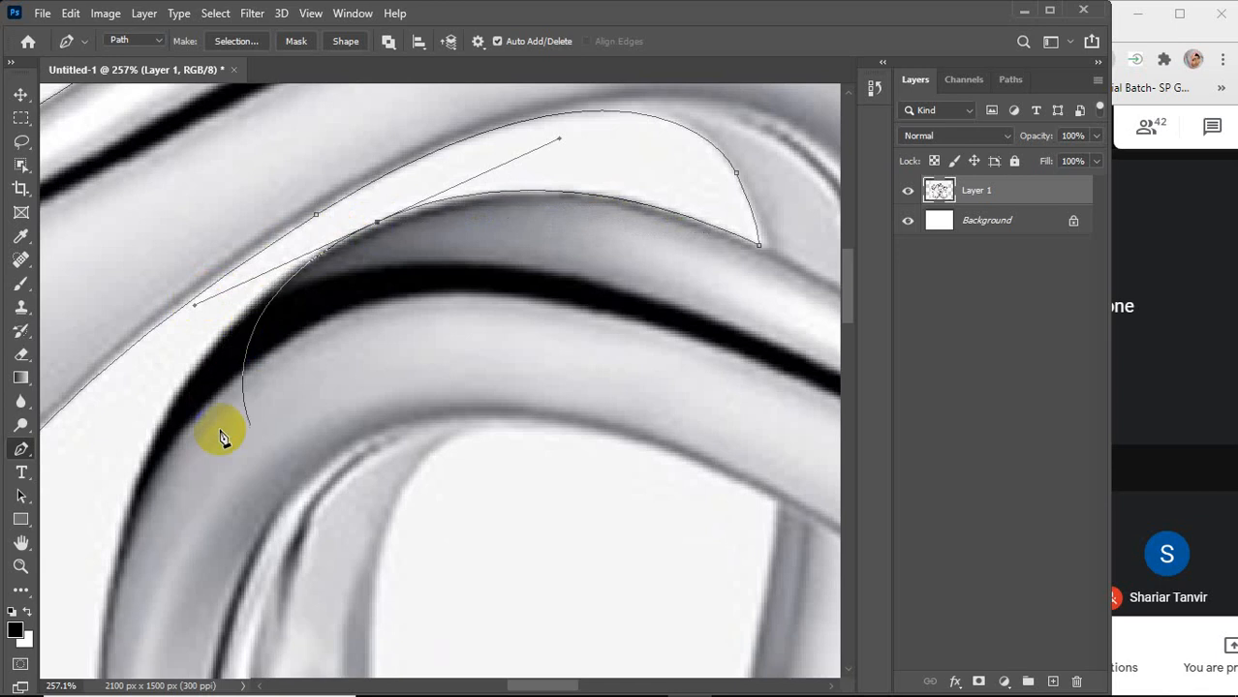
pyautogui.scroll(-3, 263, 432)
pyautogui.scroll(-6, 267, 437)
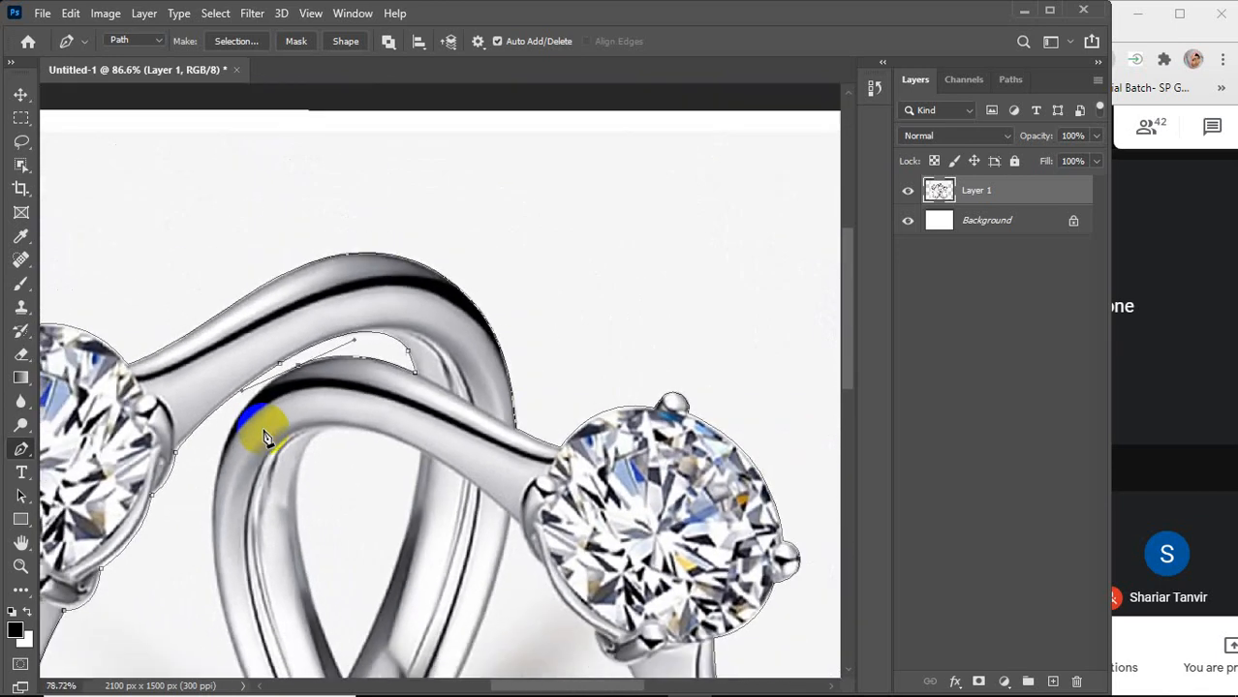
pyautogui.scroll(-2, 267, 438)
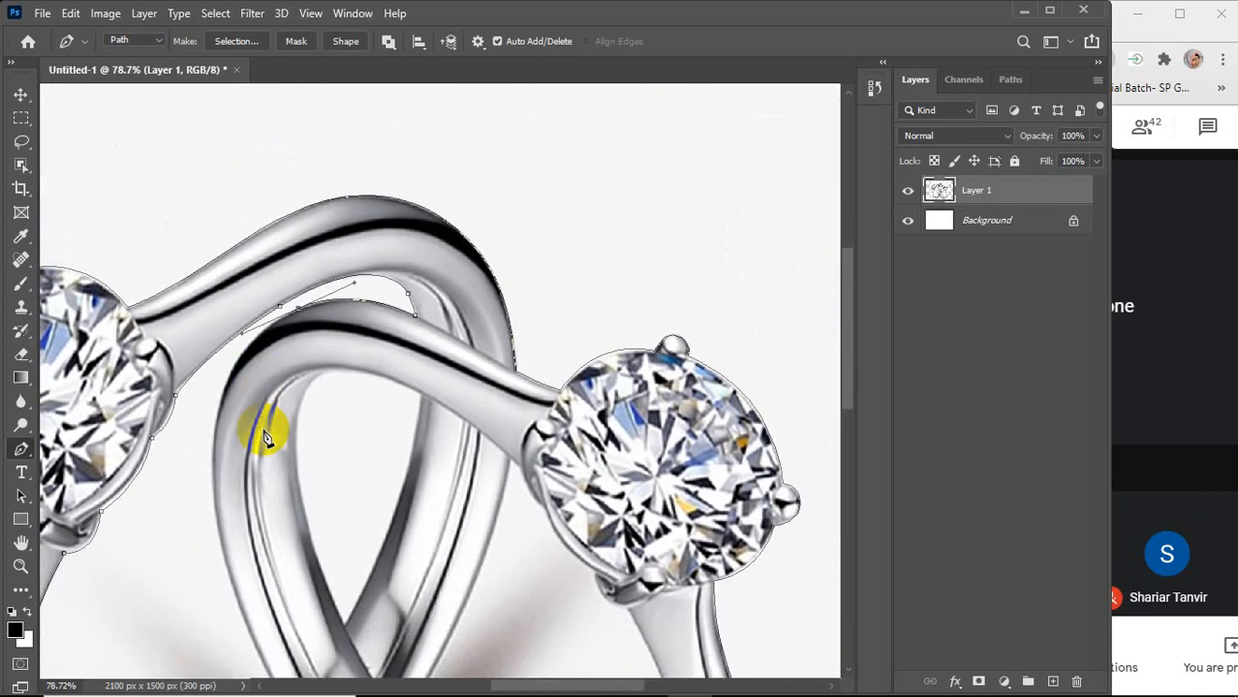
pyautogui.scroll(-6, 266, 436)
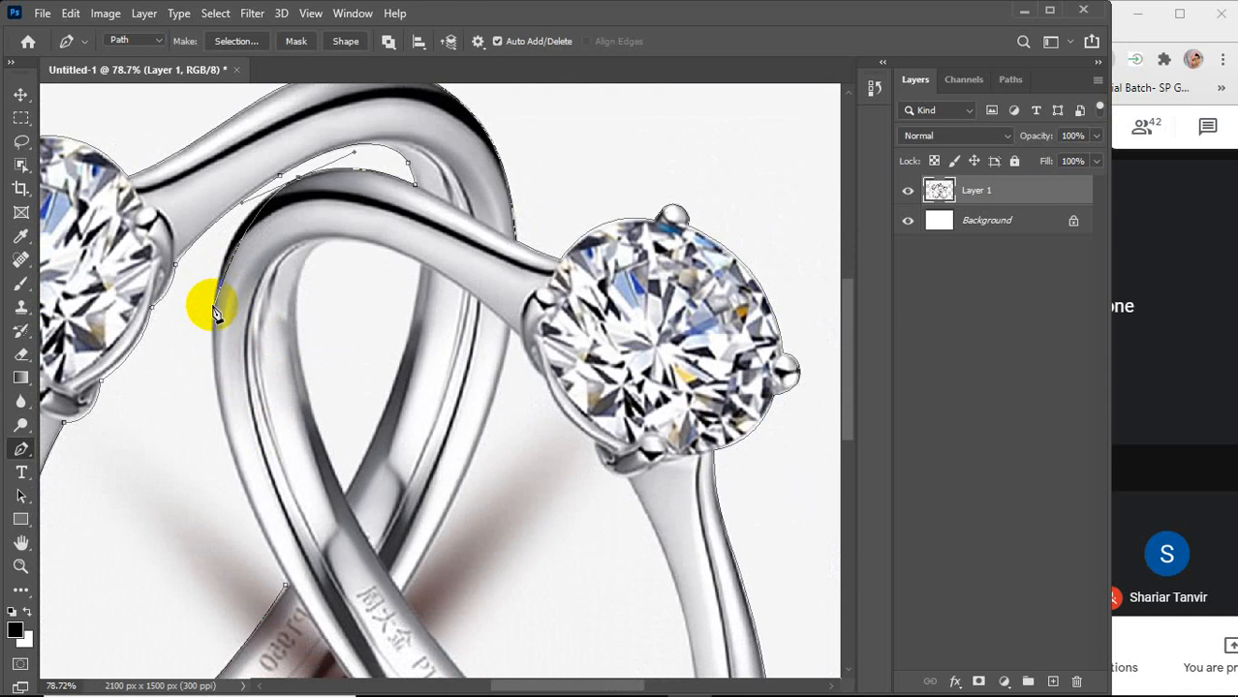
pyautogui.moveTo(215, 306); pyautogui.dragTo(212, 360)
pyautogui.scroll(-6, 281, 415)
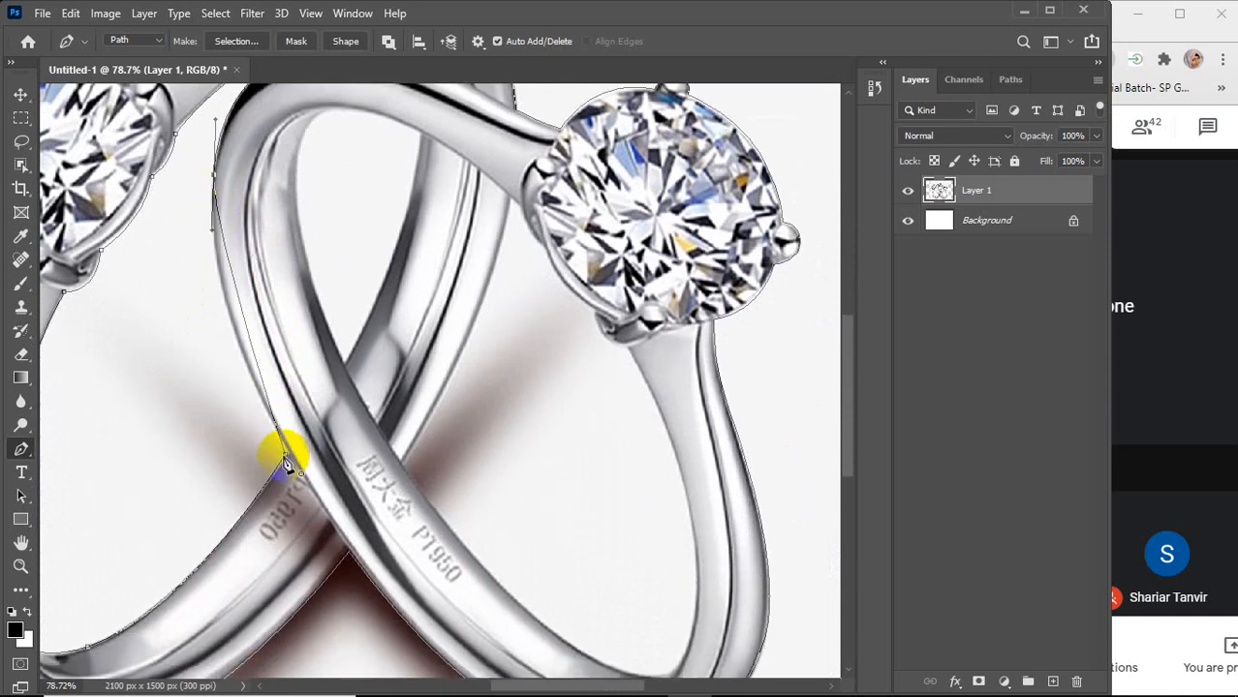
pyautogui.moveTo(285, 453); pyautogui.dragTo(355, 560)
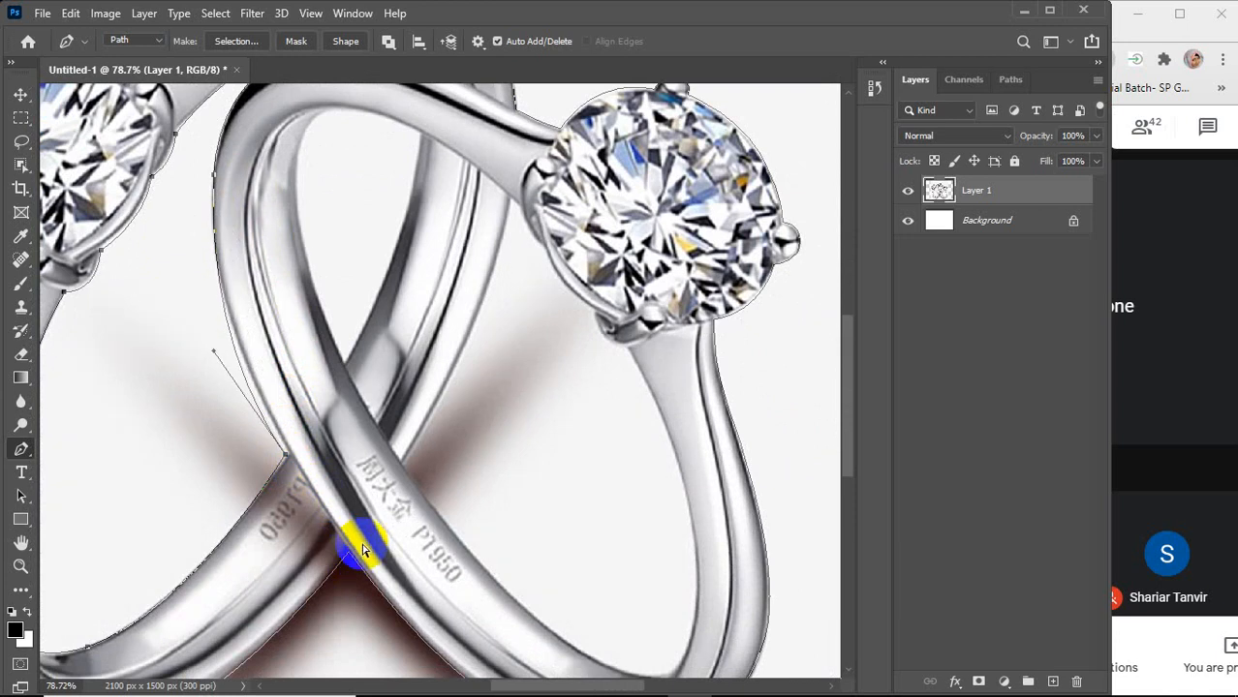
pyautogui.hotkey('ctrl', 'z')
pyautogui.scroll(4, 221, 135)
pyautogui.scroll(4, 223, 140)
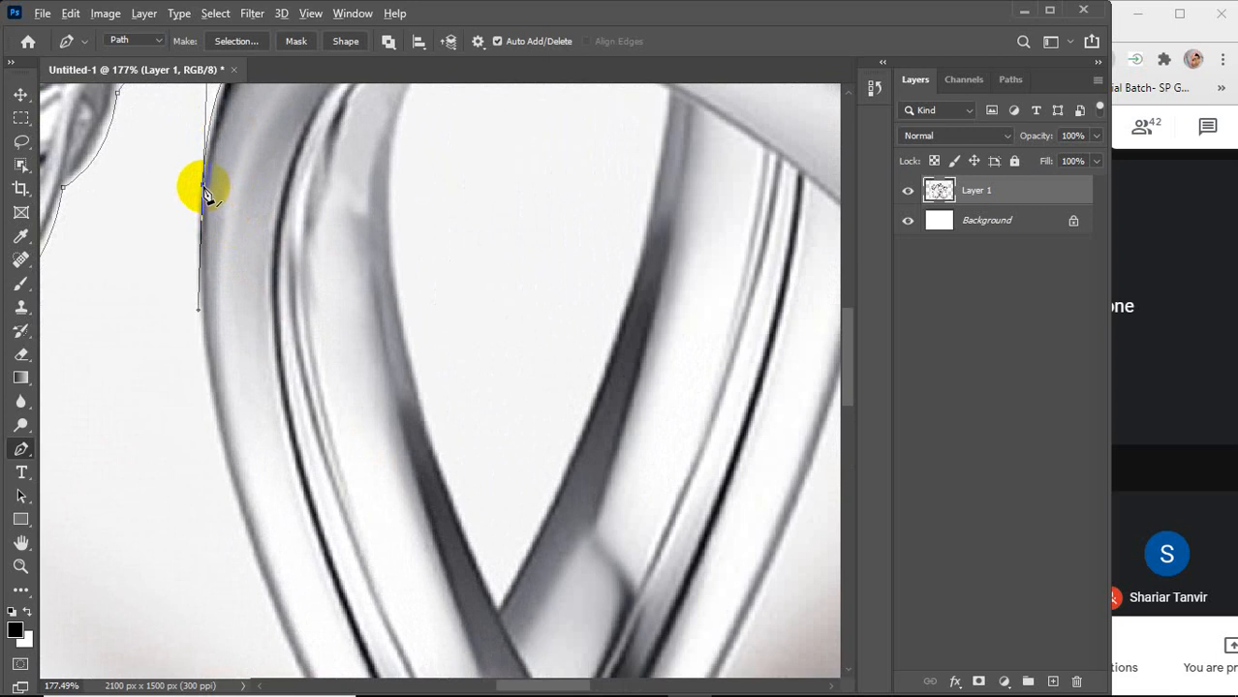
pyautogui.moveTo(204, 186); pyautogui.dragTo(224, 254)
pyautogui.scroll(-2, 223, 260)
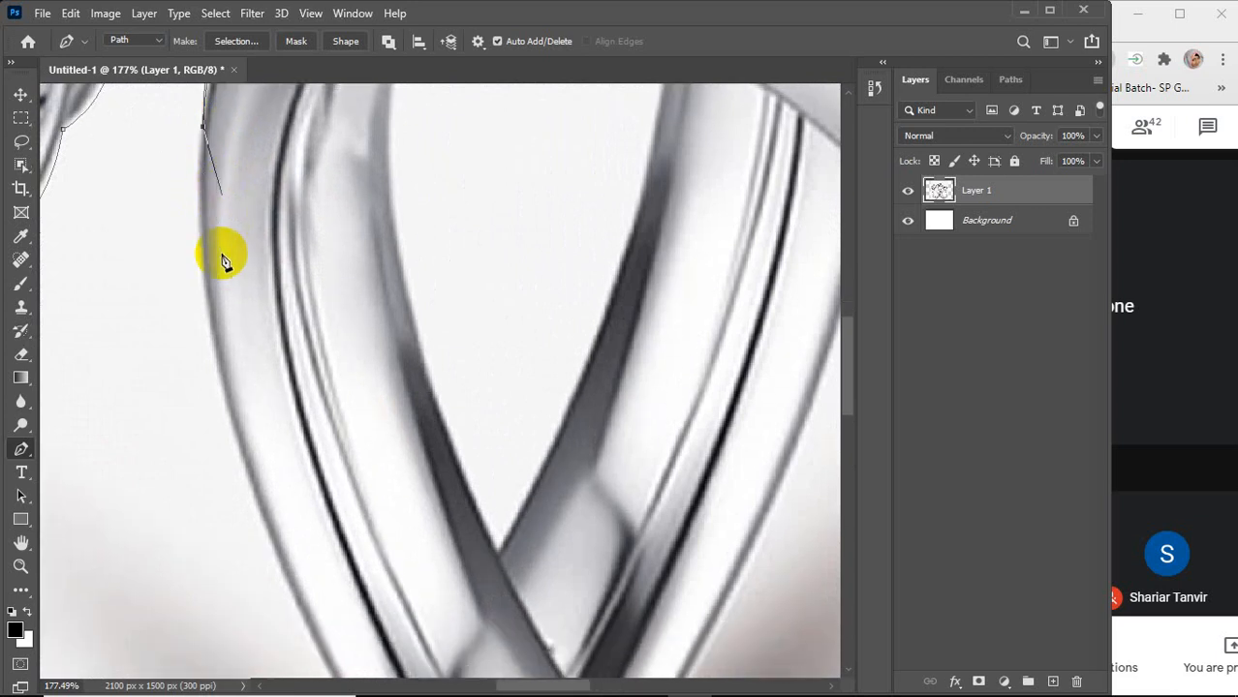
pyautogui.hotkey('ctrl', 'z')
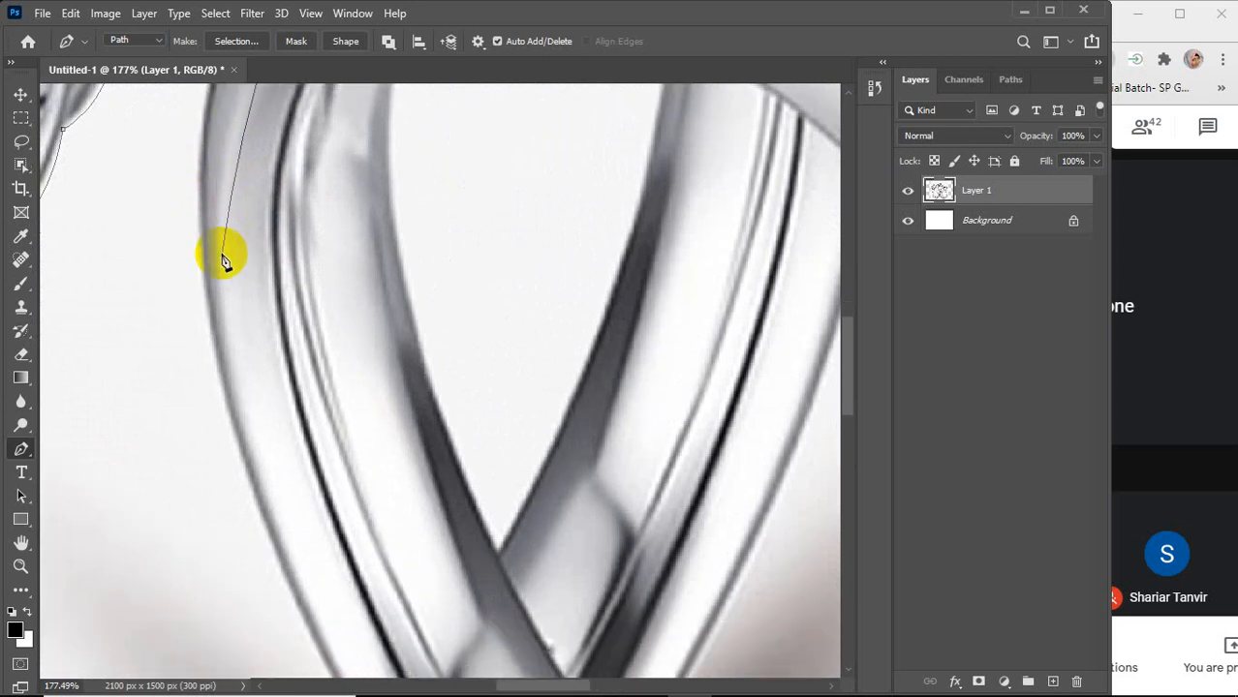
pyautogui.scroll(-2, 224, 262)
pyautogui.scroll(3, 224, 262)
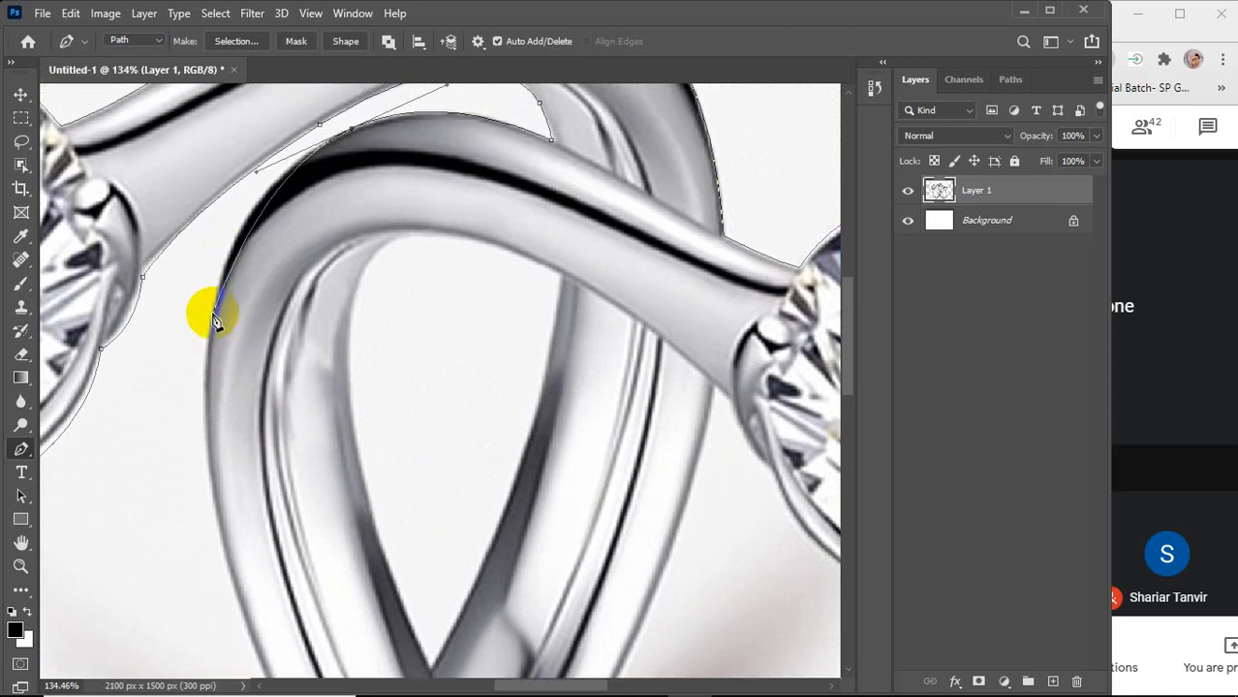
pyautogui.moveTo(209, 317); pyautogui.dragTo(200, 391)
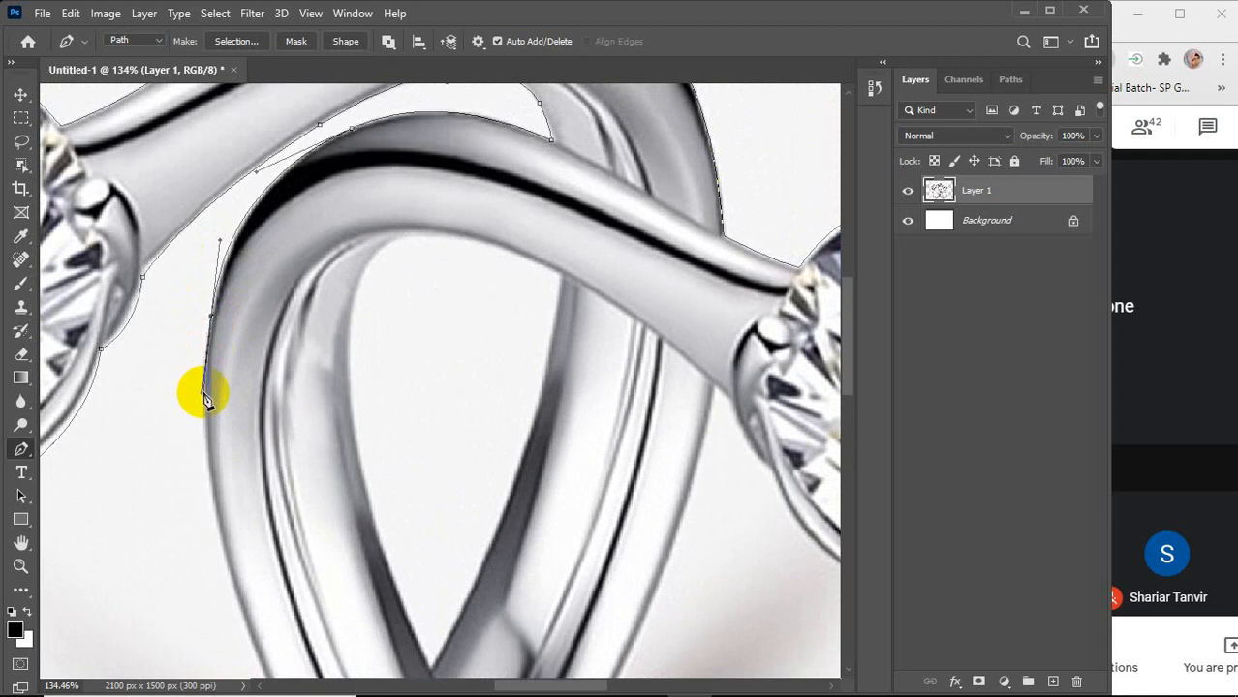
pyautogui.hotkey('ctrl', 'z')
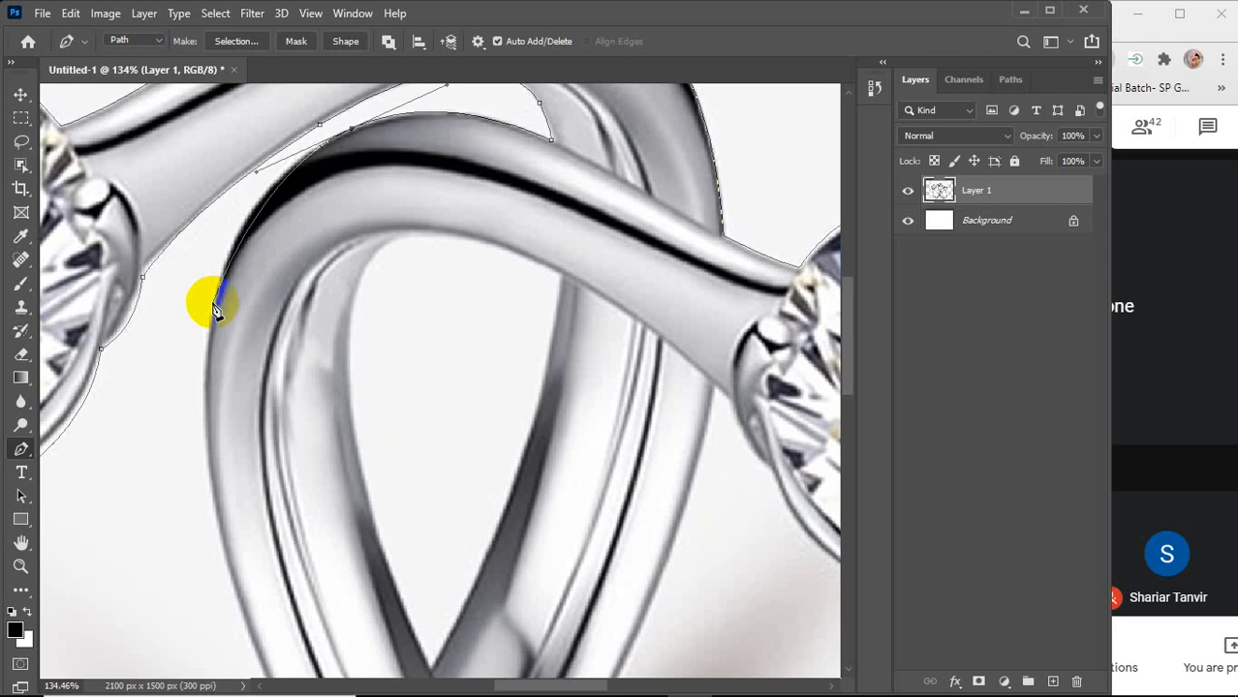
# Curve the path down the right ring's left outer edge and close it at the starting anchor where the two bands cross
pyautogui.moveTo(215, 303); pyautogui.dragTo(200, 366)
pyautogui.scroll(-2, 296, 411)
pyautogui.scroll(-2, 297, 411)
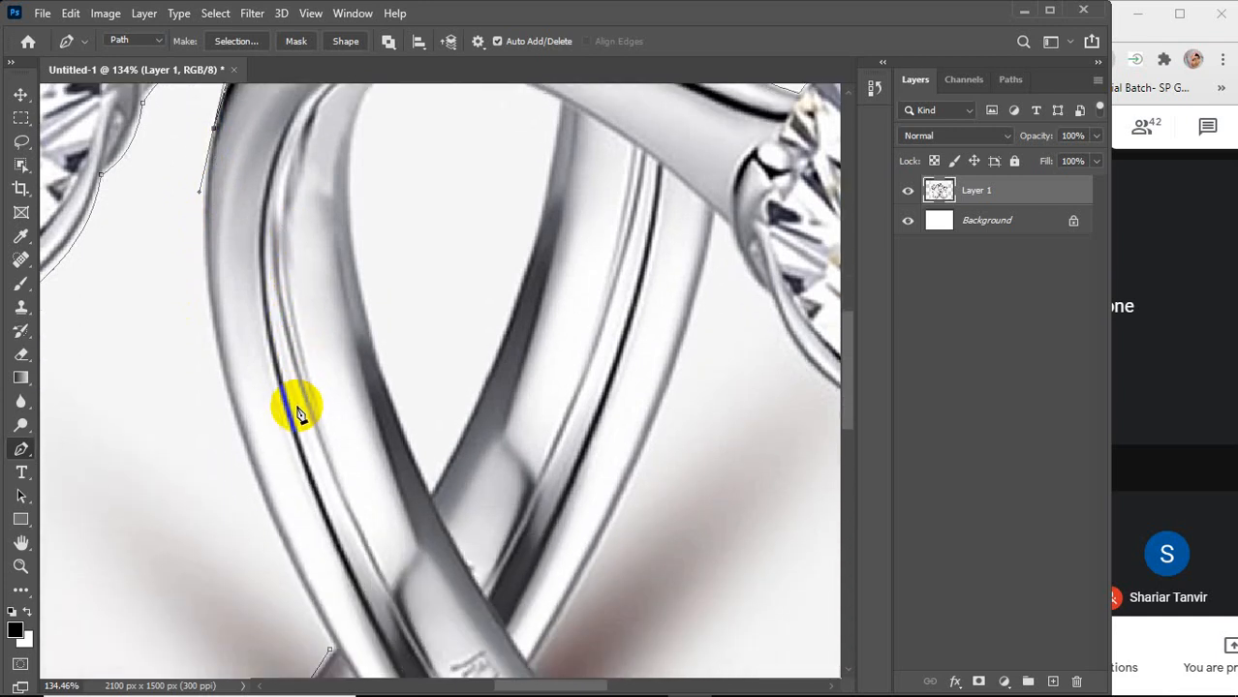
pyautogui.moveTo(250, 469); pyautogui.dragTo(311, 603)
pyautogui.scroll(-2, 311, 603)
pyautogui.scroll(-2, 311, 601)
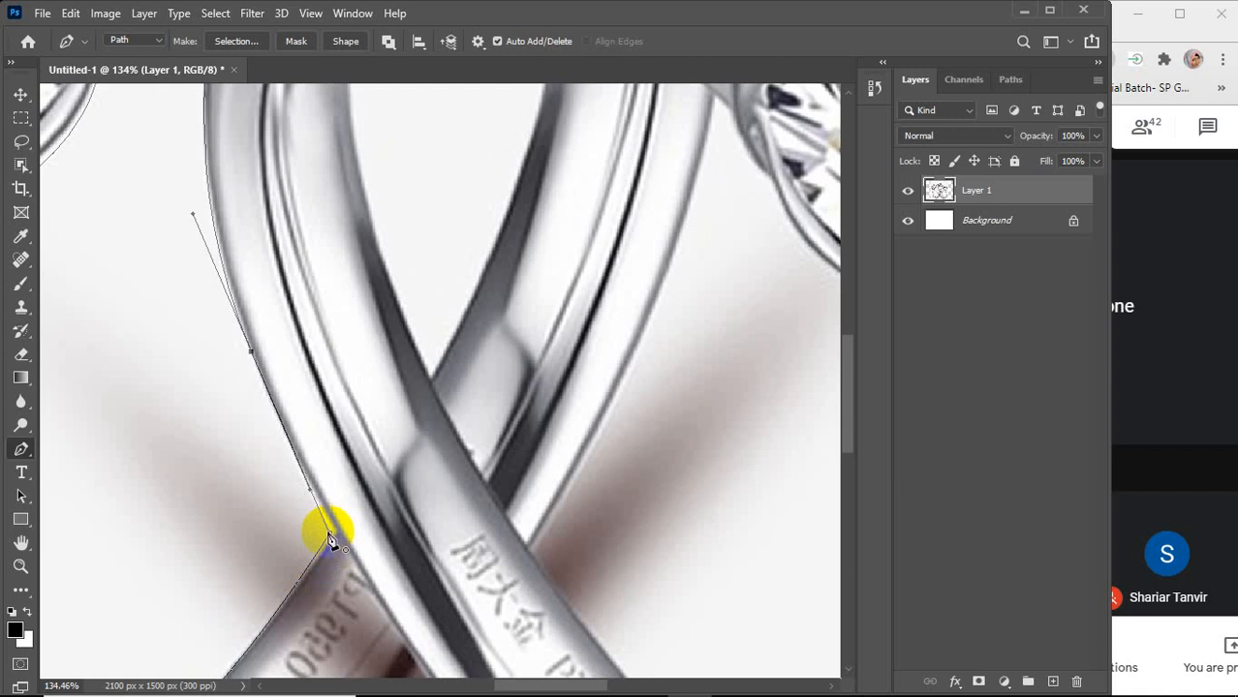
pyautogui.click(331, 534)
# Start a path at the lower tip of the central opening and curve it up the left edge and across the top to the upper-right corner
pyautogui.scroll(-4, 368, 492)
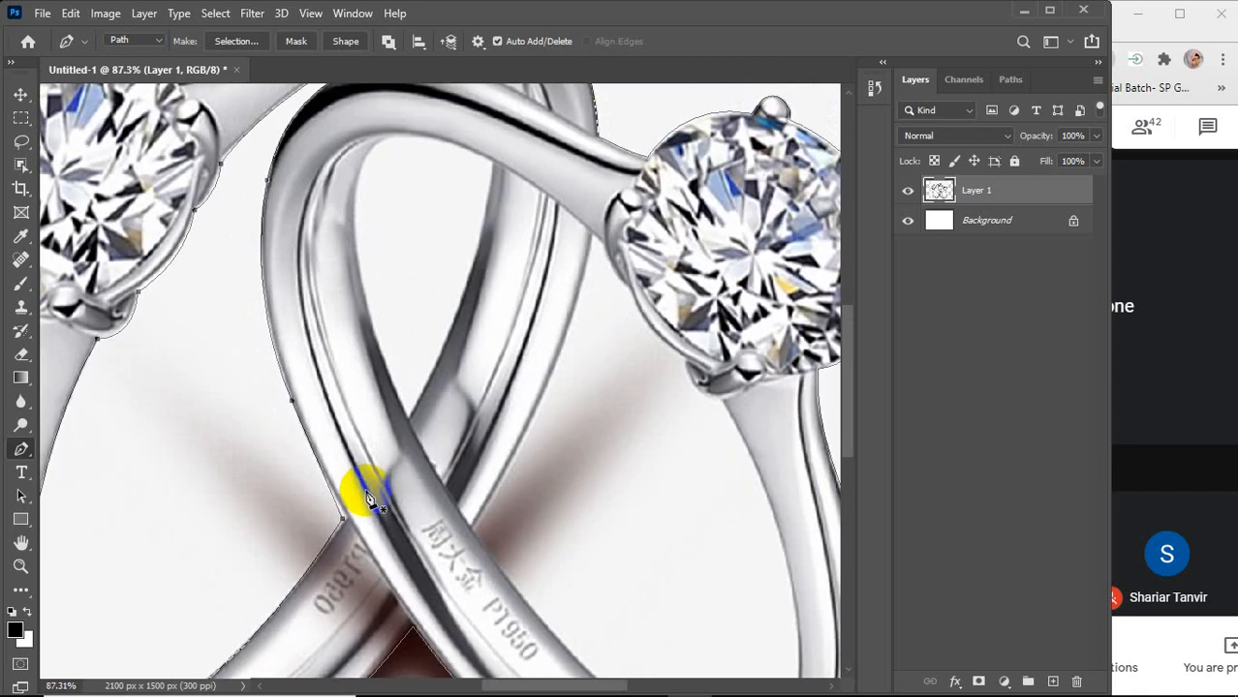
pyautogui.scroll(-1, 368, 499)
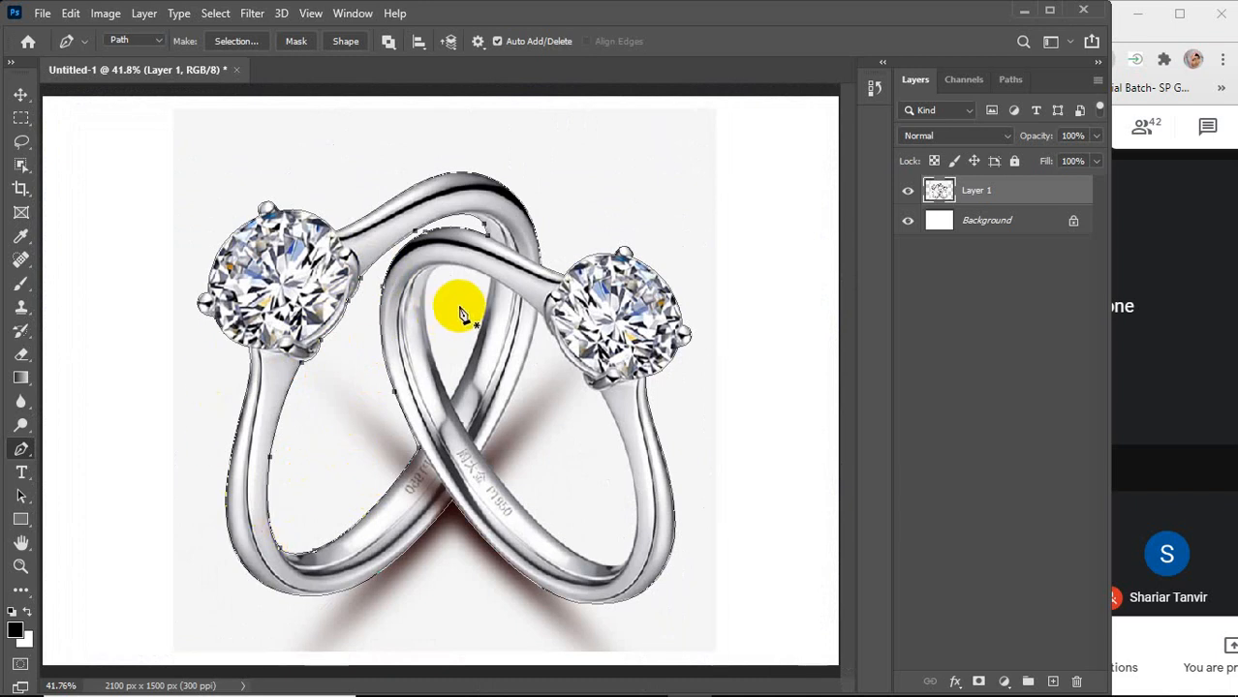
pyautogui.scroll(5, 468, 323)
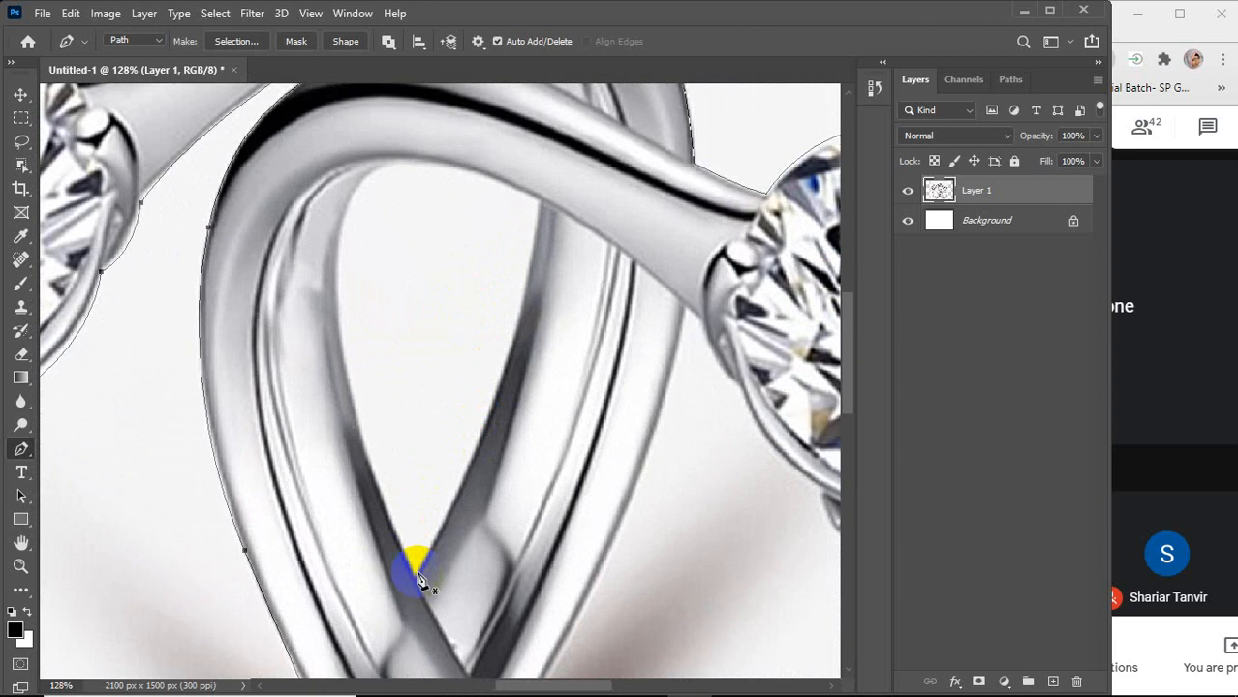
pyautogui.click(416, 578)
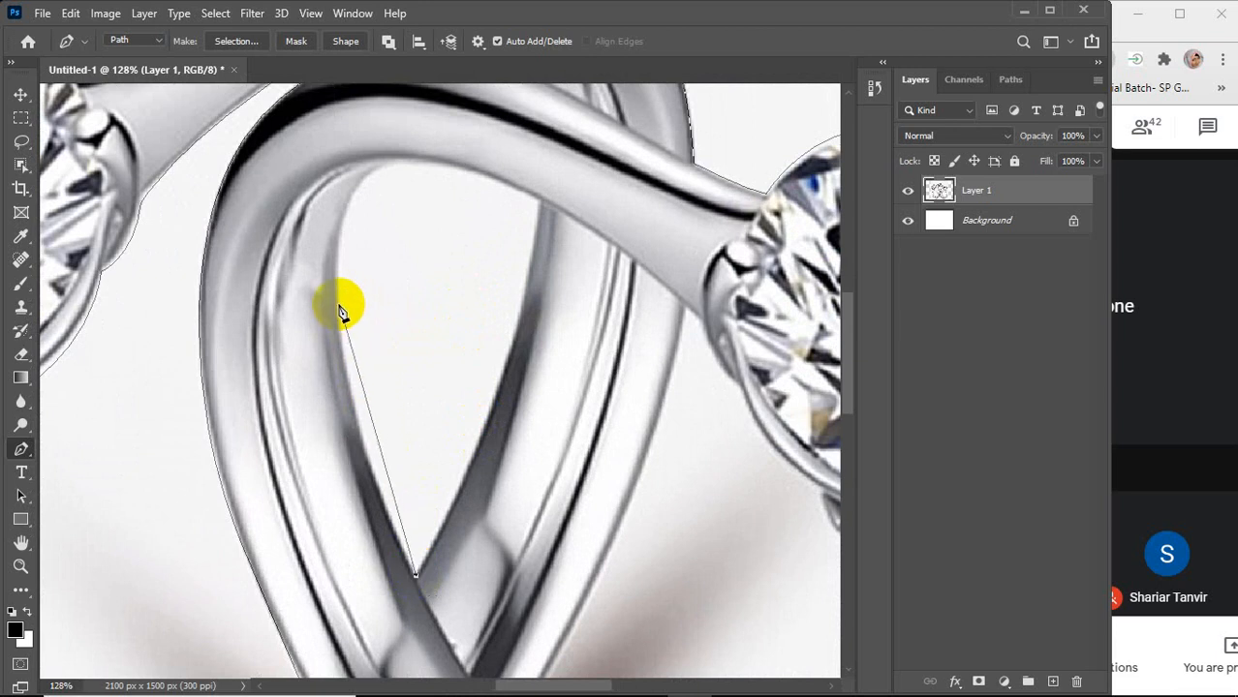
pyautogui.moveTo(340, 305); pyautogui.dragTo(334, 167)
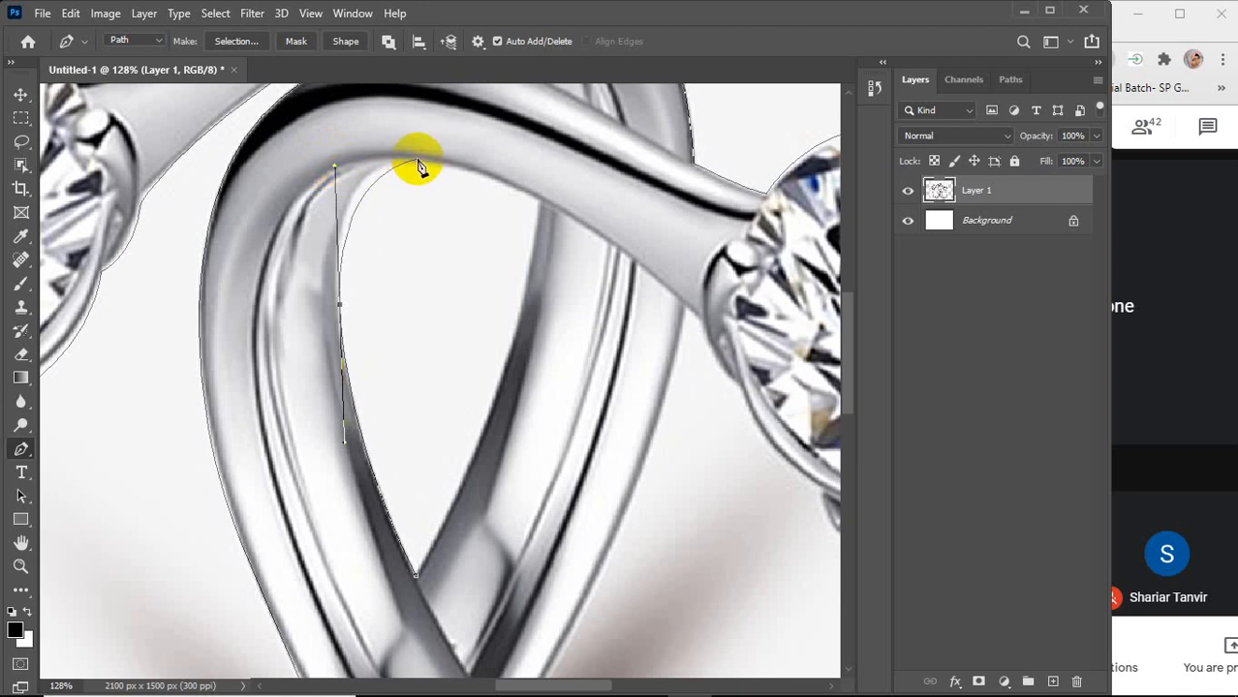
pyautogui.moveTo(415, 167); pyautogui.dragTo(446, 171)
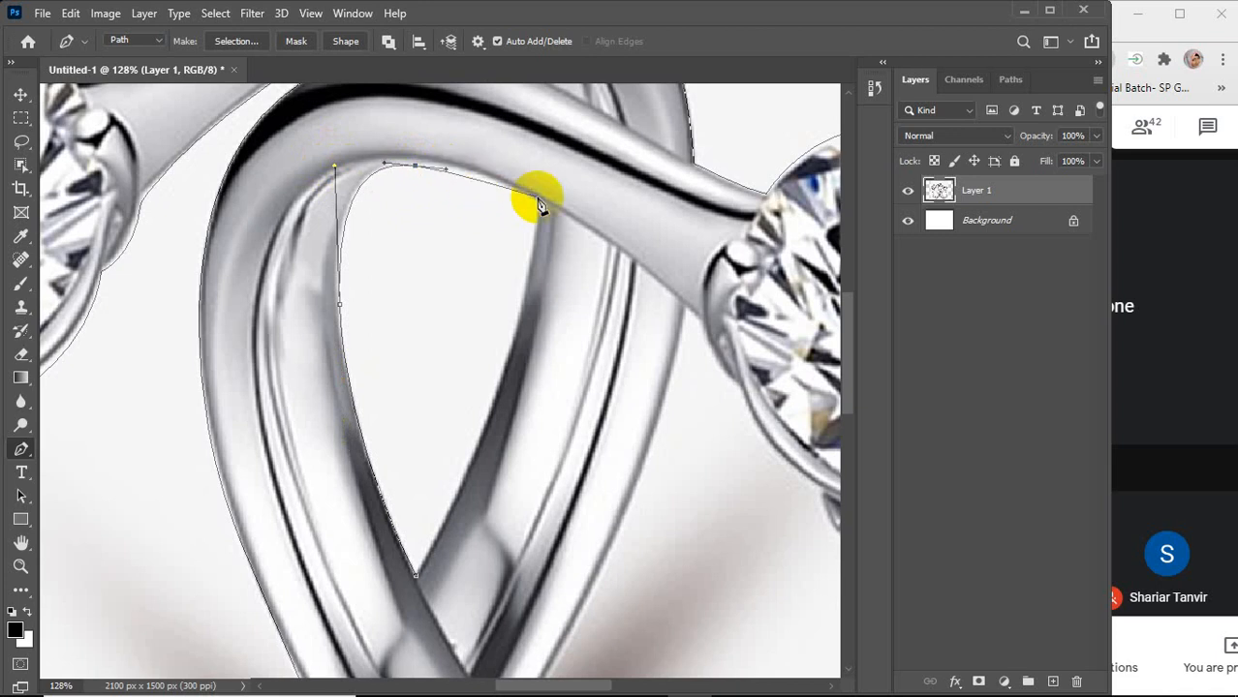
pyautogui.click(414, 169)
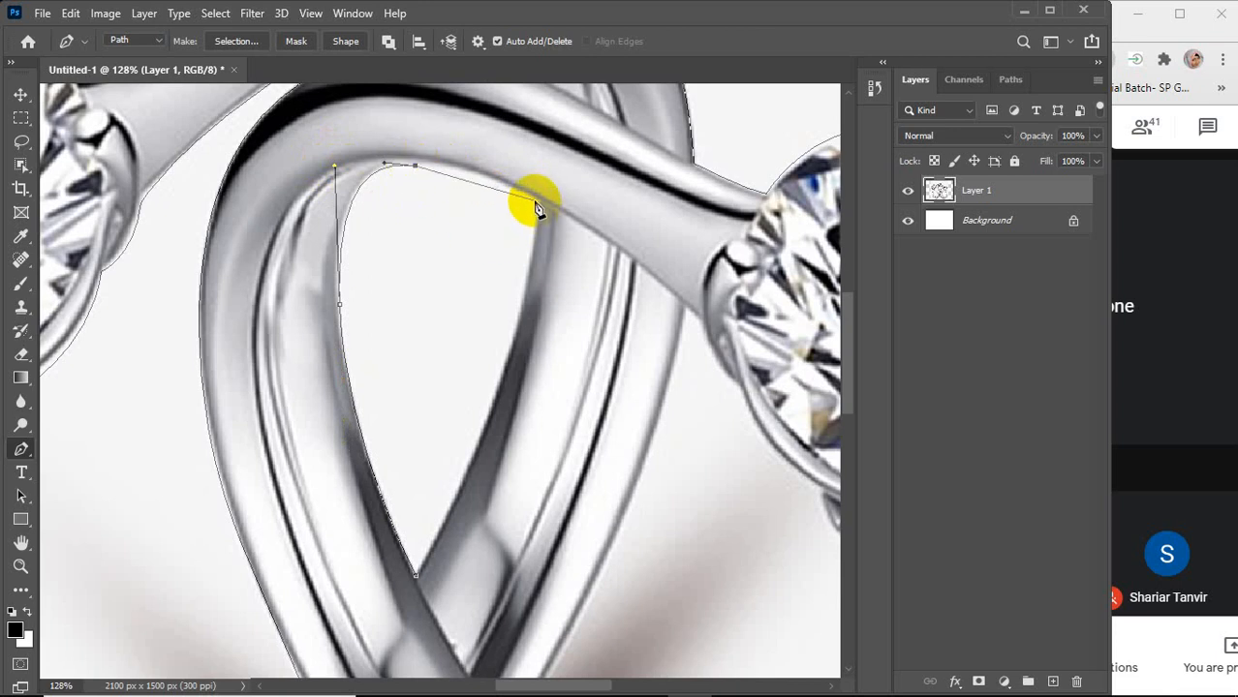
pyautogui.moveTo(534, 203); pyautogui.dragTo(587, 237)
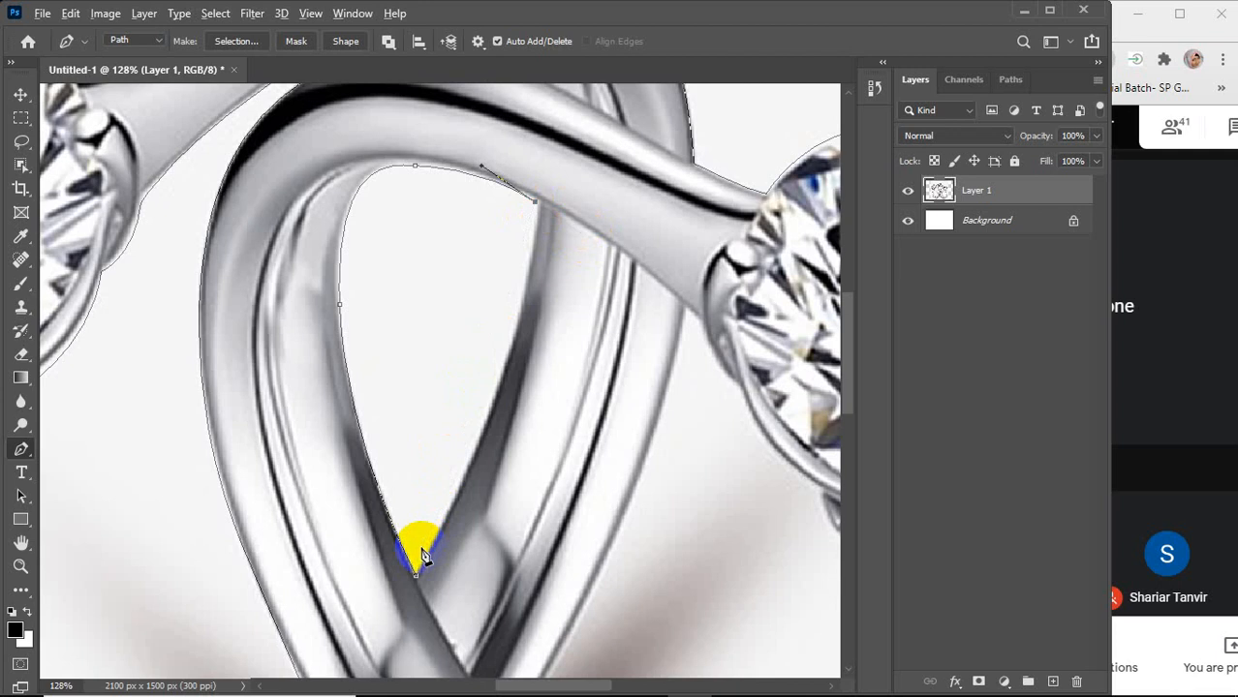
# Close the central opening's path at its lower tip and fit the closing segment to the curved right edge
pyautogui.scroll(-3, 421, 554)
pyautogui.scroll(-5, 421, 554)
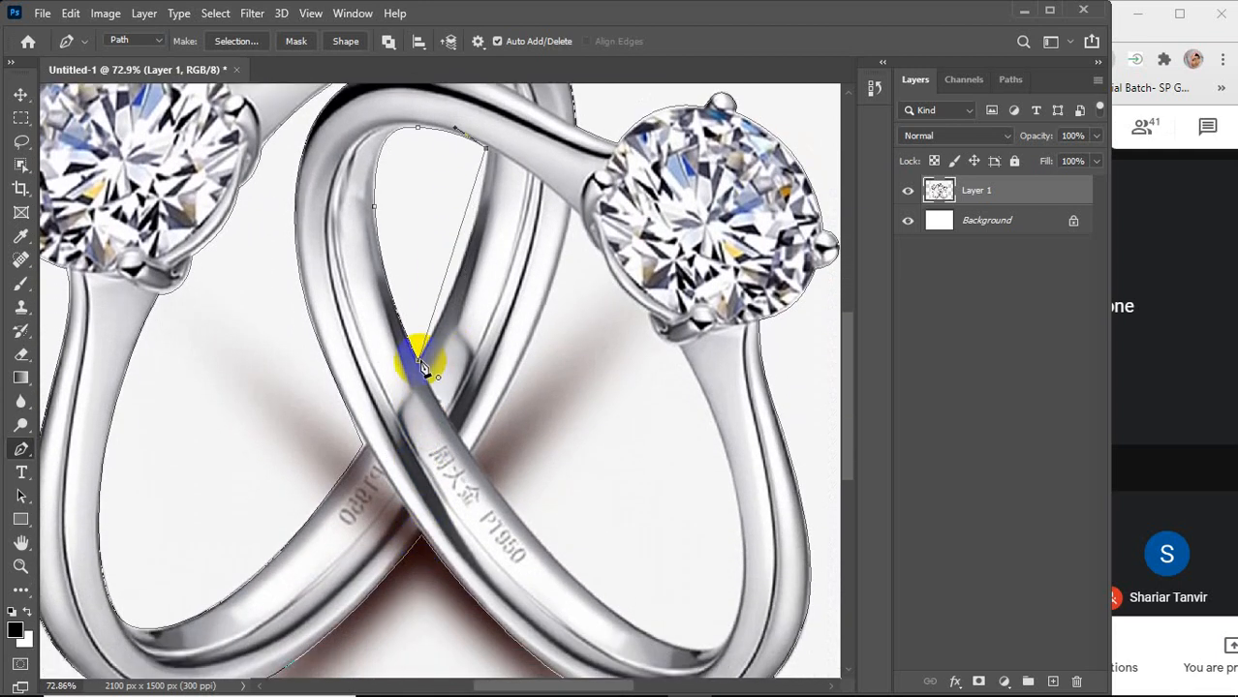
pyautogui.click(420, 363)
pyautogui.click(420, 363)
pyautogui.moveTo(418, 366); pyautogui.dragTo(455, 294)
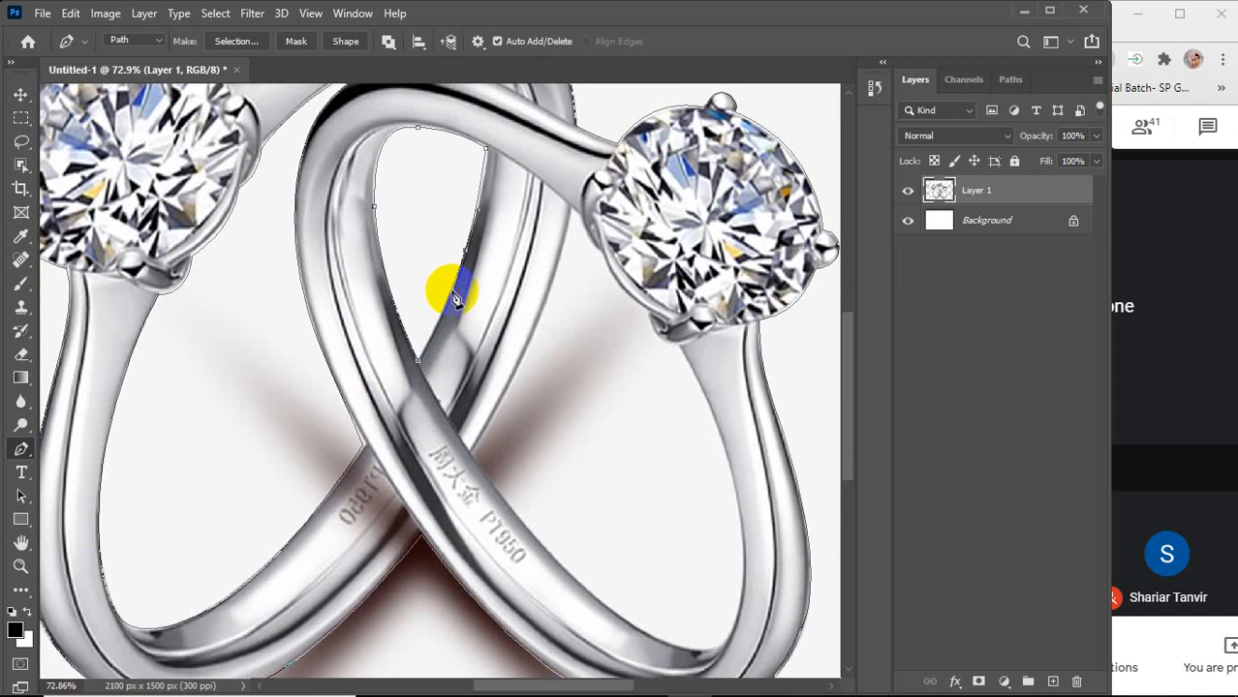
pyautogui.click(418, 366)
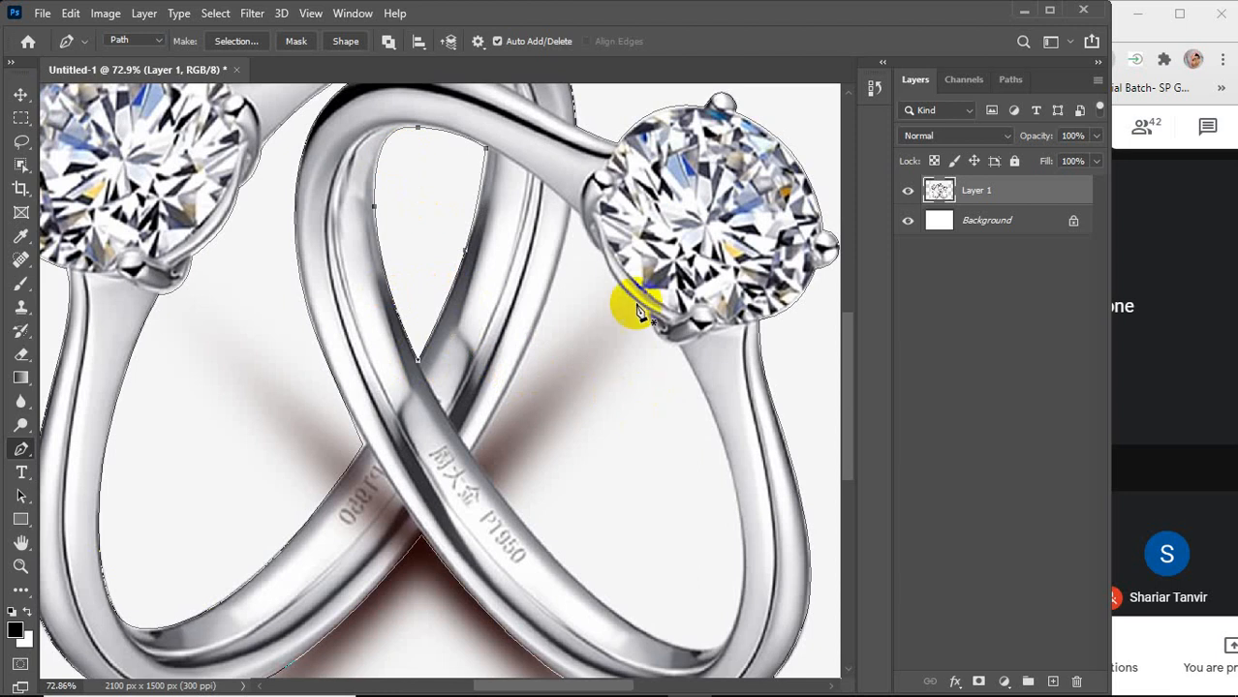
# Start a path for the right ring's opening where the left ring's outer edge meets the engraved band
pyautogui.click(474, 454)
pyautogui.scroll(5, 551, 378)
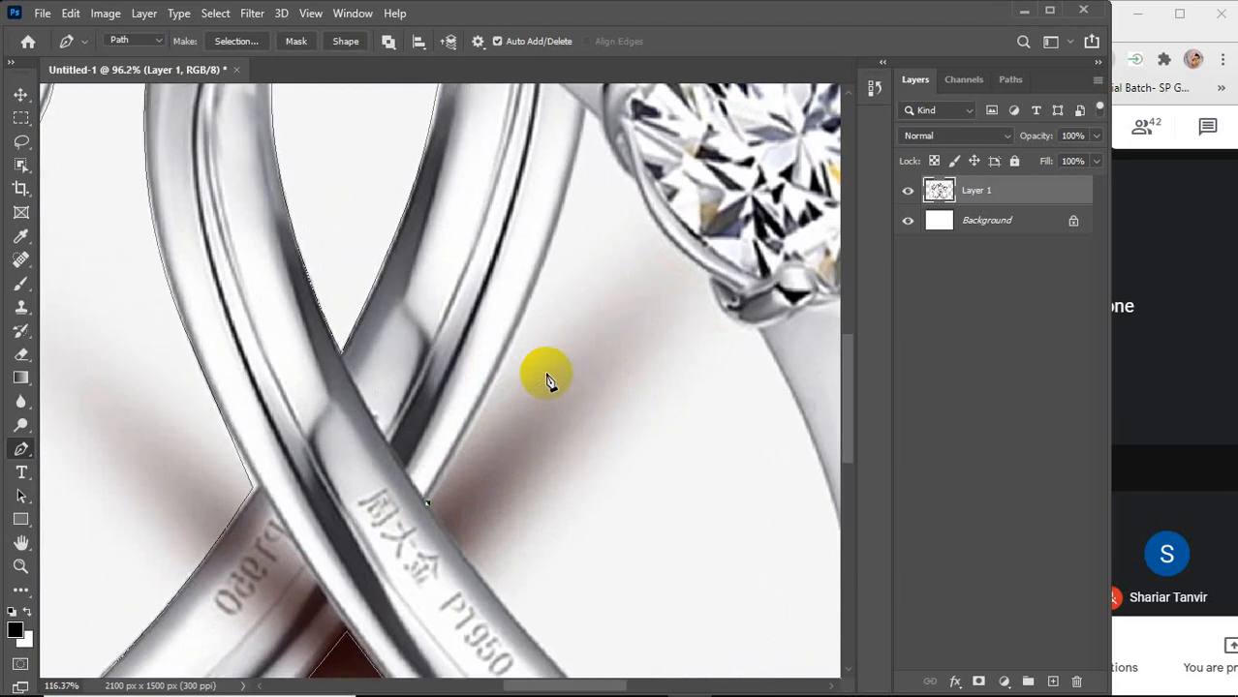
pyautogui.scroll(3, 547, 381)
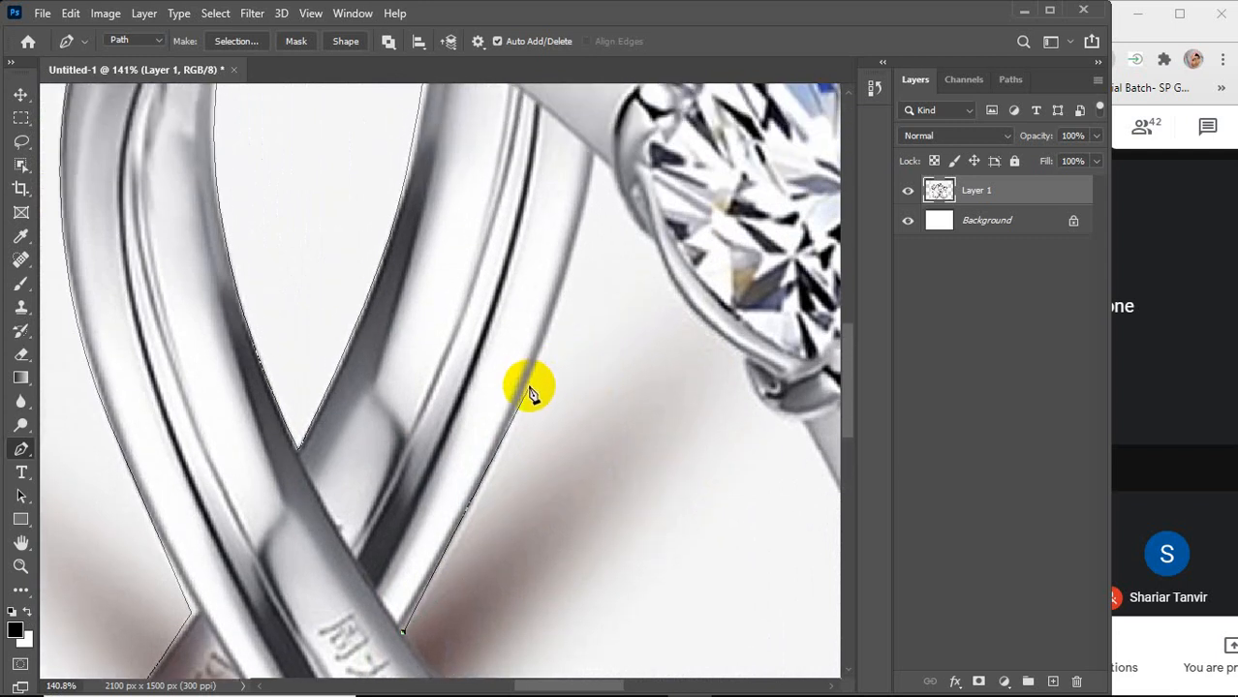
pyautogui.moveTo(527, 388); pyautogui.dragTo(548, 325)
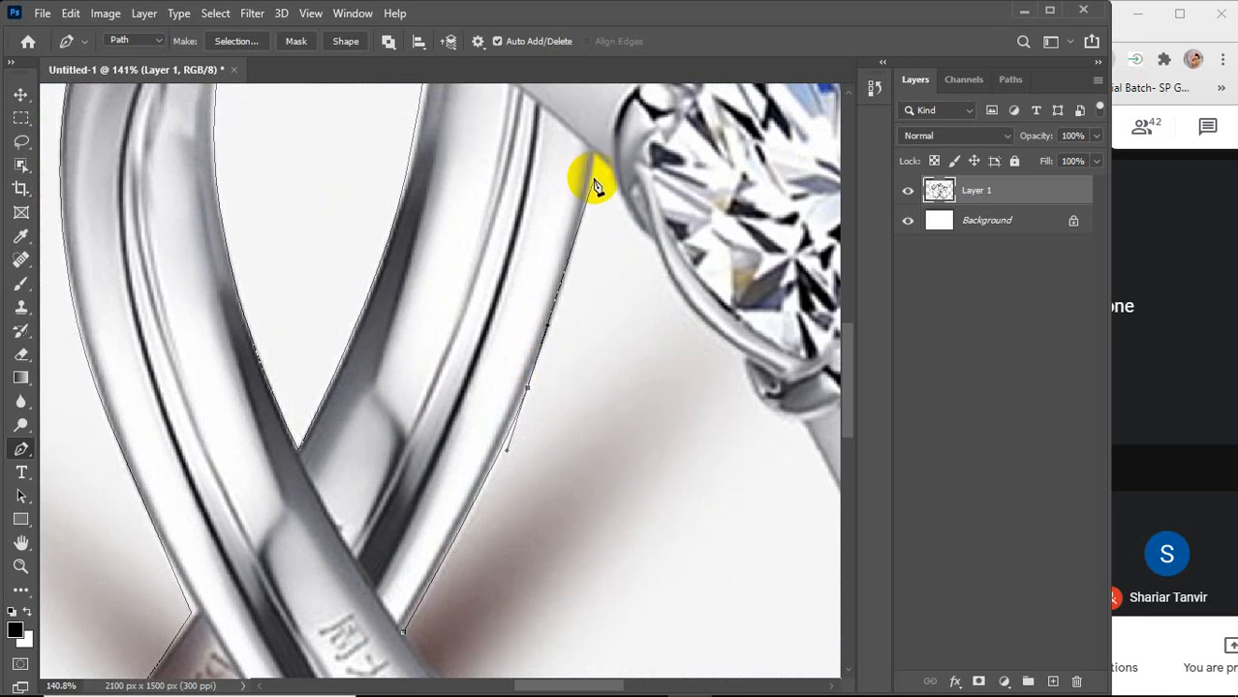
pyautogui.hotkey('ctrl', 'z')
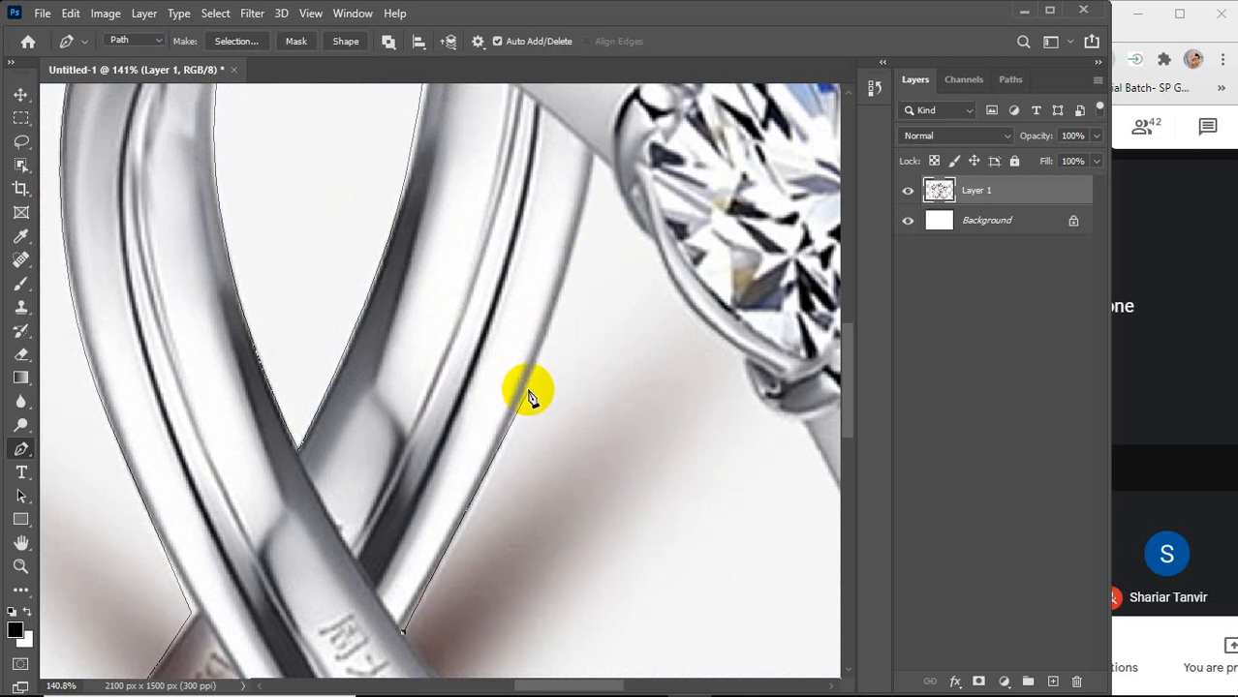
pyautogui.moveTo(526, 388); pyautogui.dragTo(562, 297)
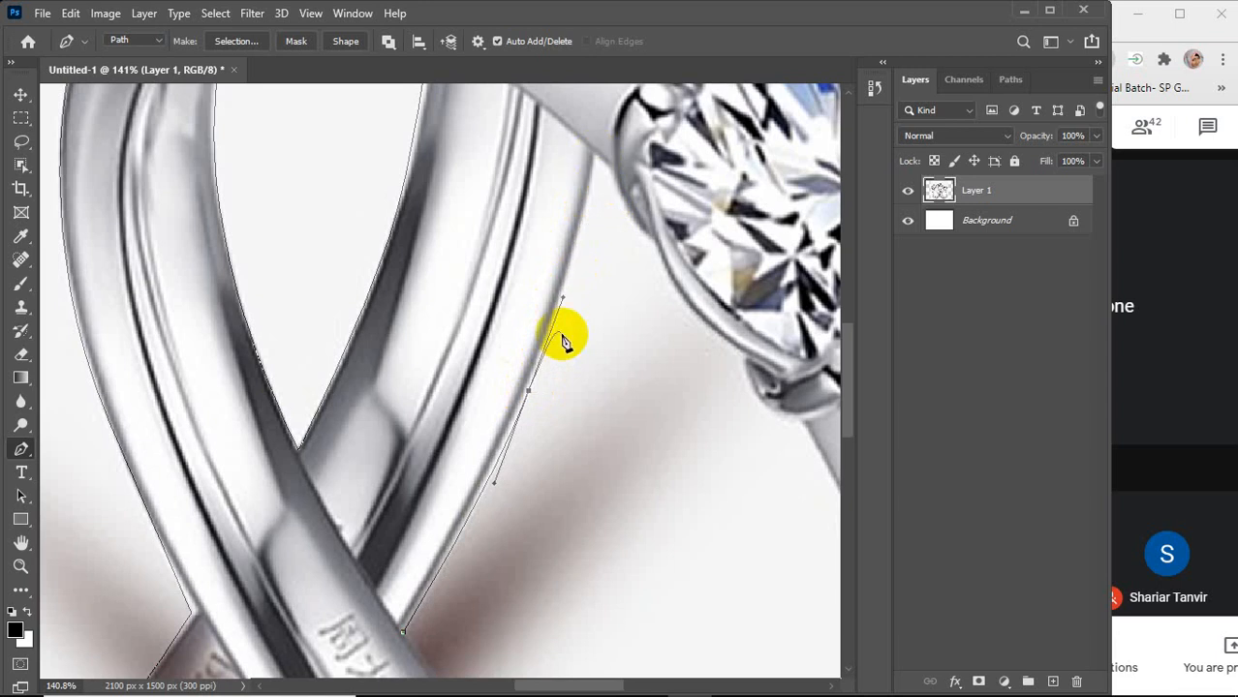
pyautogui.keyDown('alt'); pyautogui.click(528, 390); pyautogui.keyUp('alt')
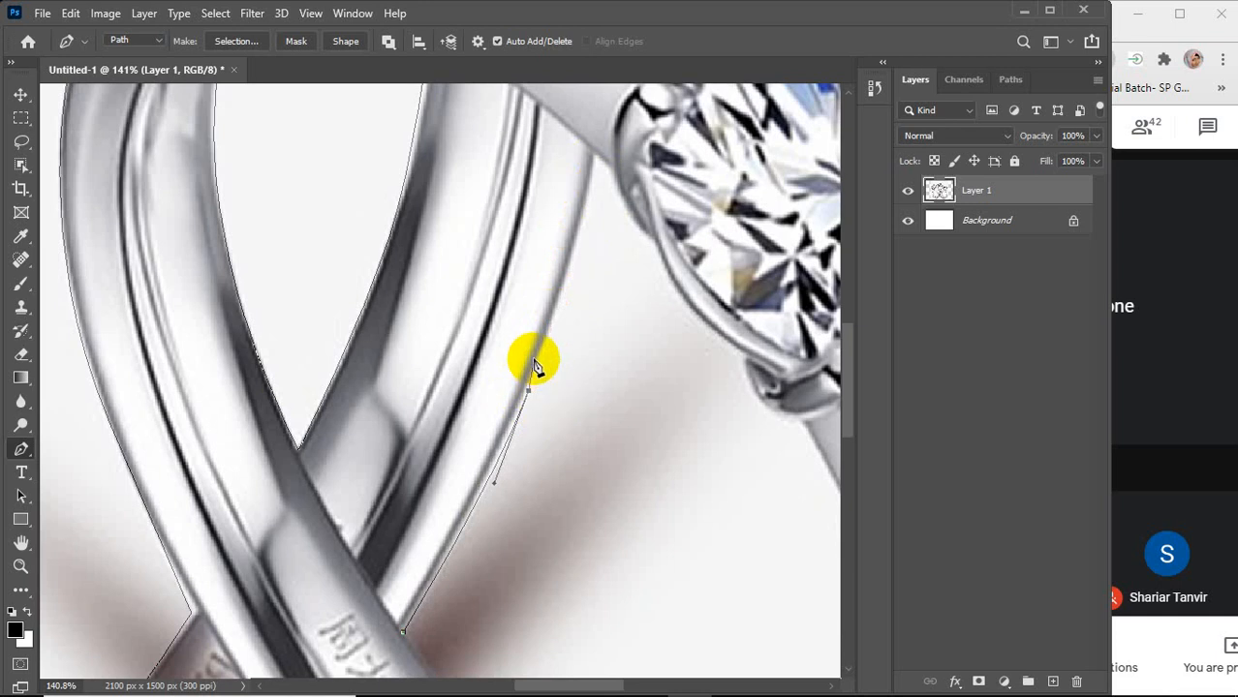
pyautogui.scroll(2, 589, 369)
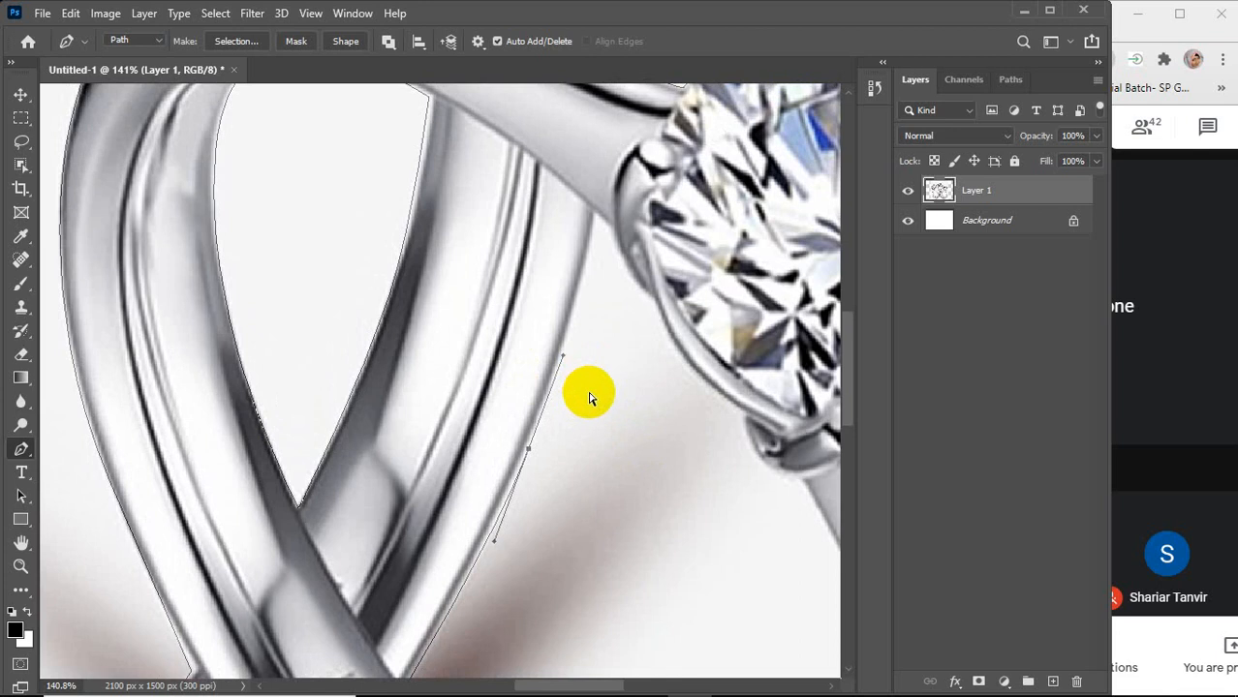
pyautogui.hotkey('ctrl', 'z')
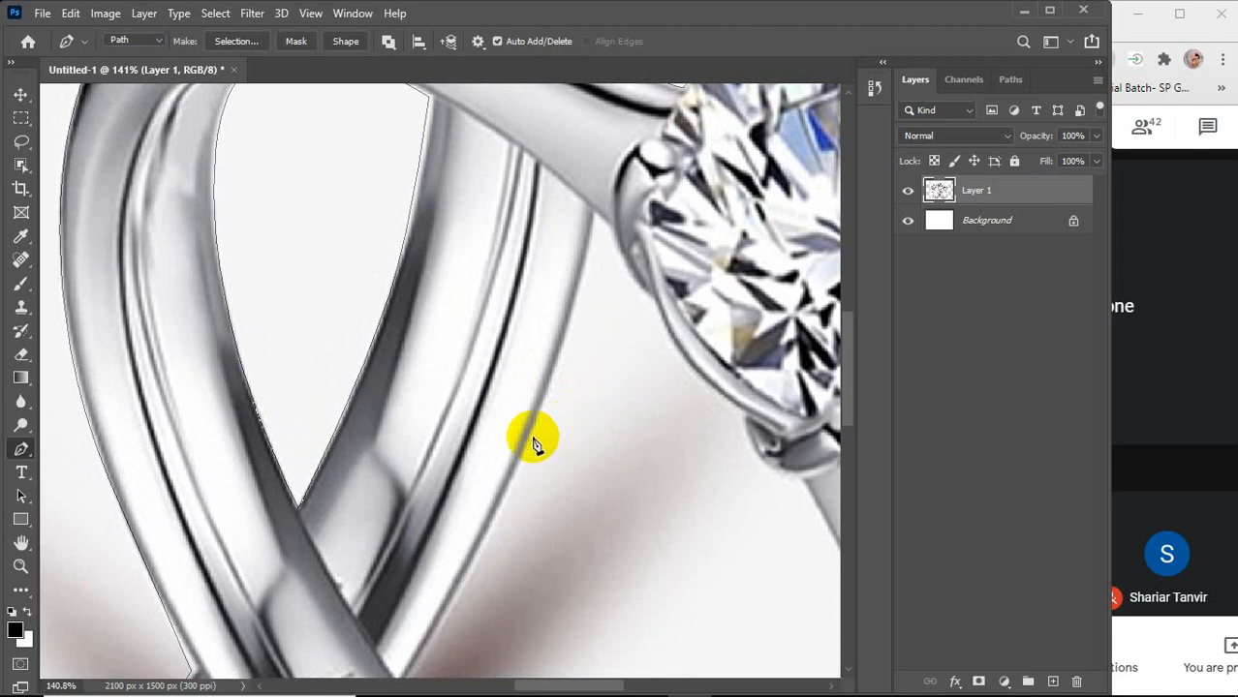
# Curve the path up the left ring's outer edge to a corner under the right ring's upper band, then on to the diamond setting
pyautogui.moveTo(534, 438); pyautogui.dragTo(577, 320)
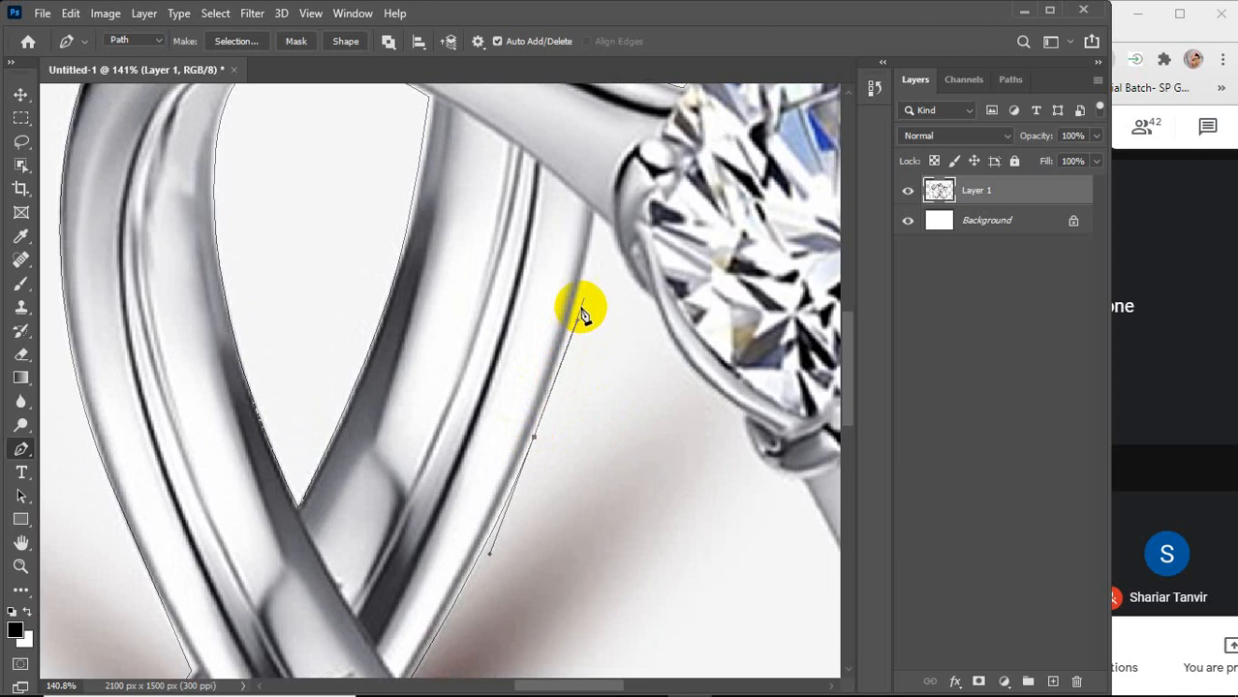
pyautogui.click(595, 205)
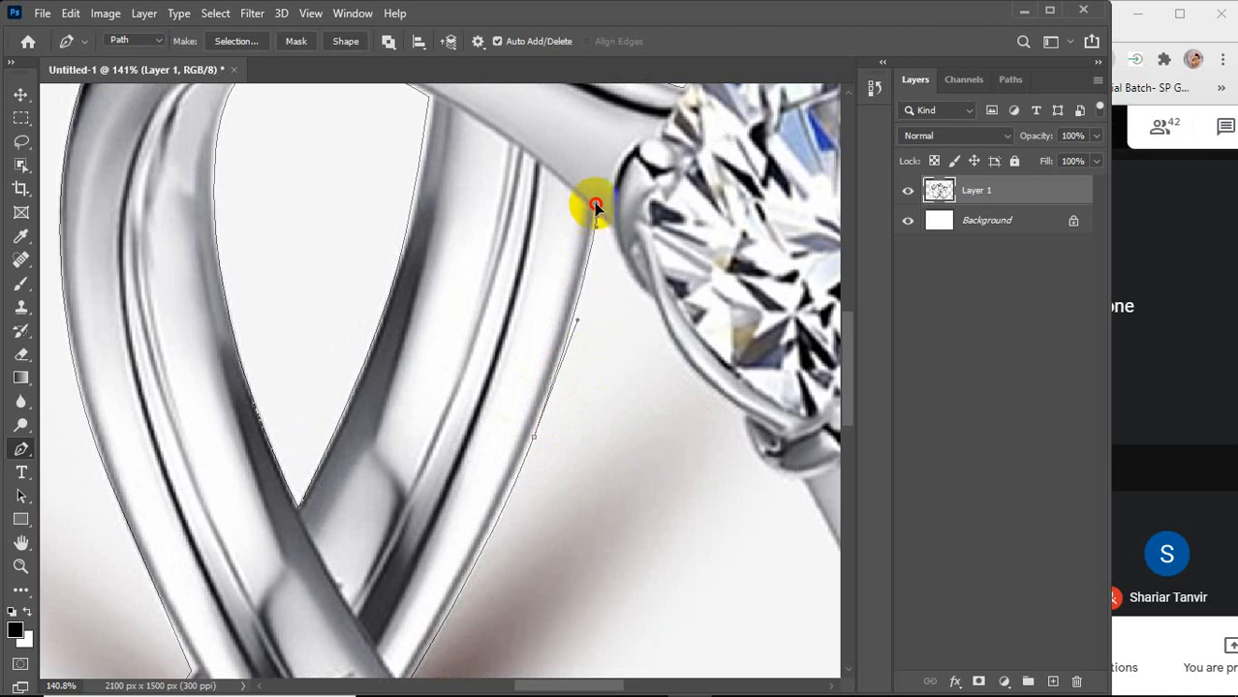
pyautogui.moveTo(596, 198); pyautogui.dragTo(600, 200)
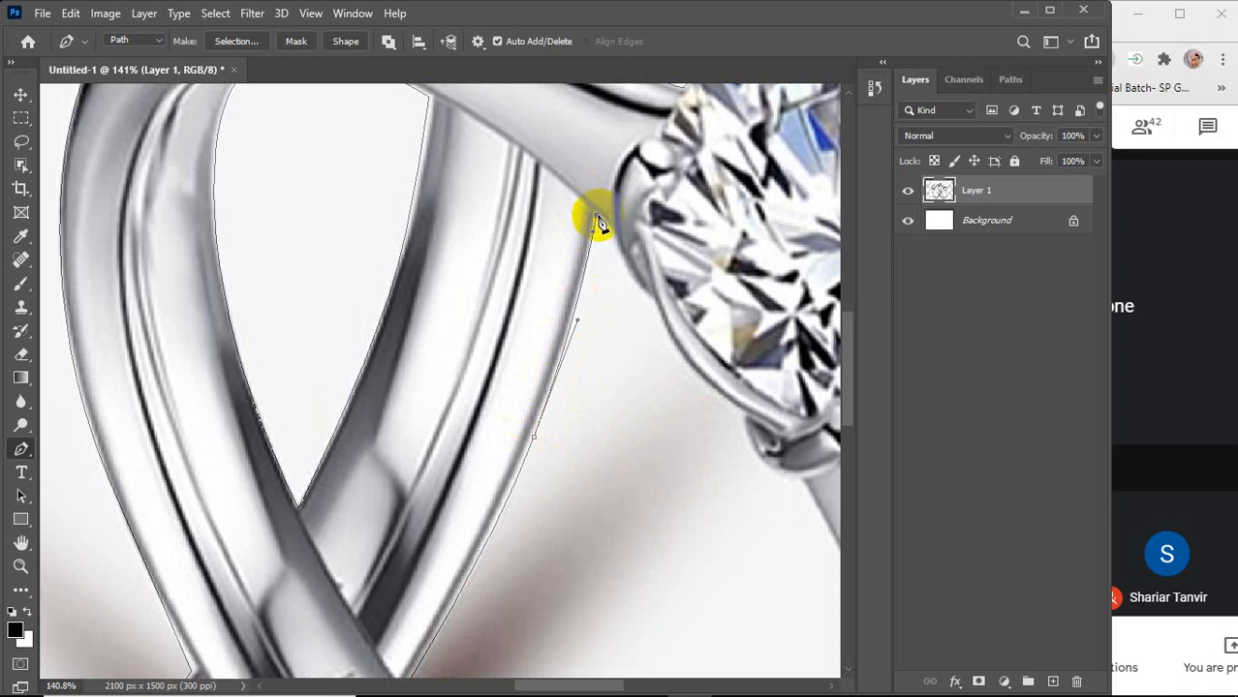
pyautogui.click(611, 230)
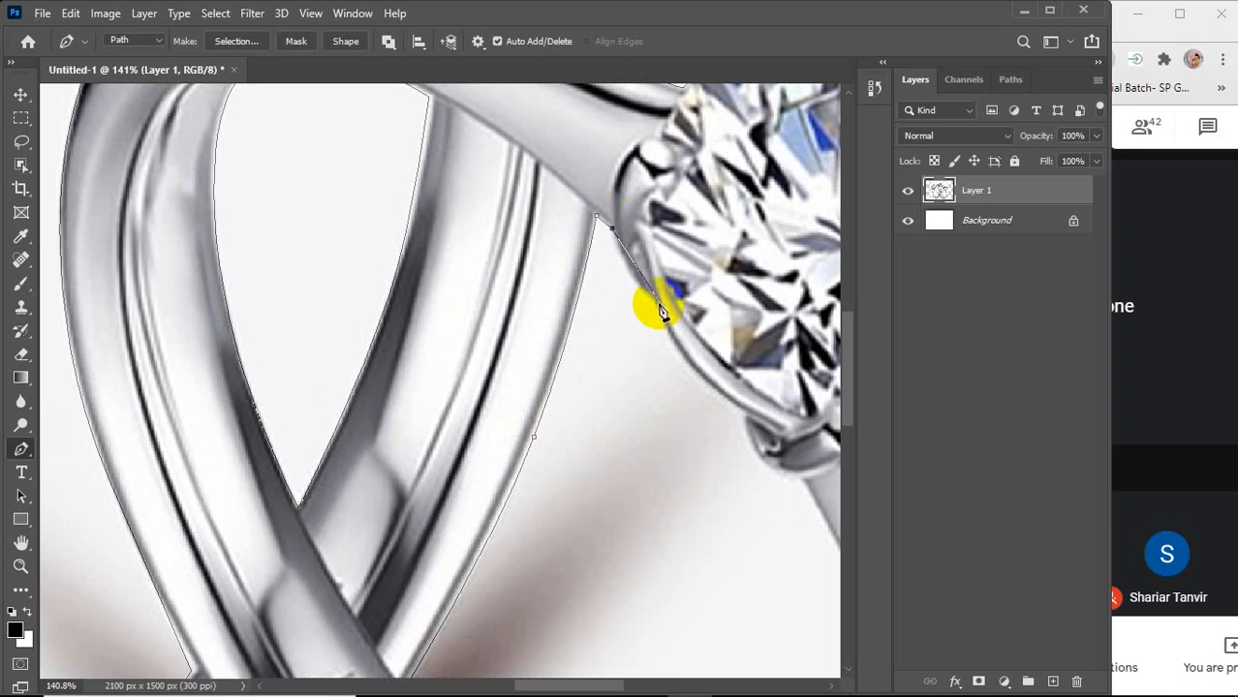
# Continue the path with curved anchors down the lower-left edge of the right diamond's setting to its bottom prong
pyautogui.moveTo(654, 302)
pyautogui.mouseDown()
pyautogui.moveTo(686, 325)
pyautogui.moveTo(649, 304)
pyautogui.mouseUp()
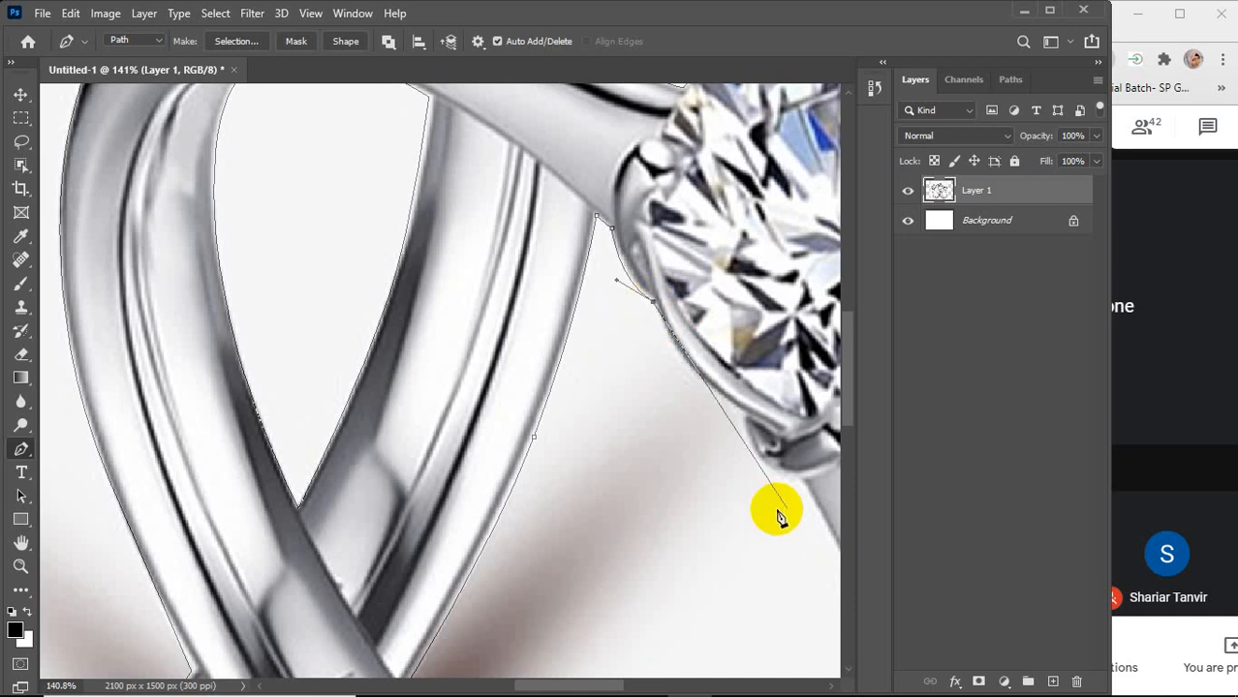
pyautogui.click(830, 686)
pyautogui.moveTo(830, 685); pyautogui.dragTo(830, 686)
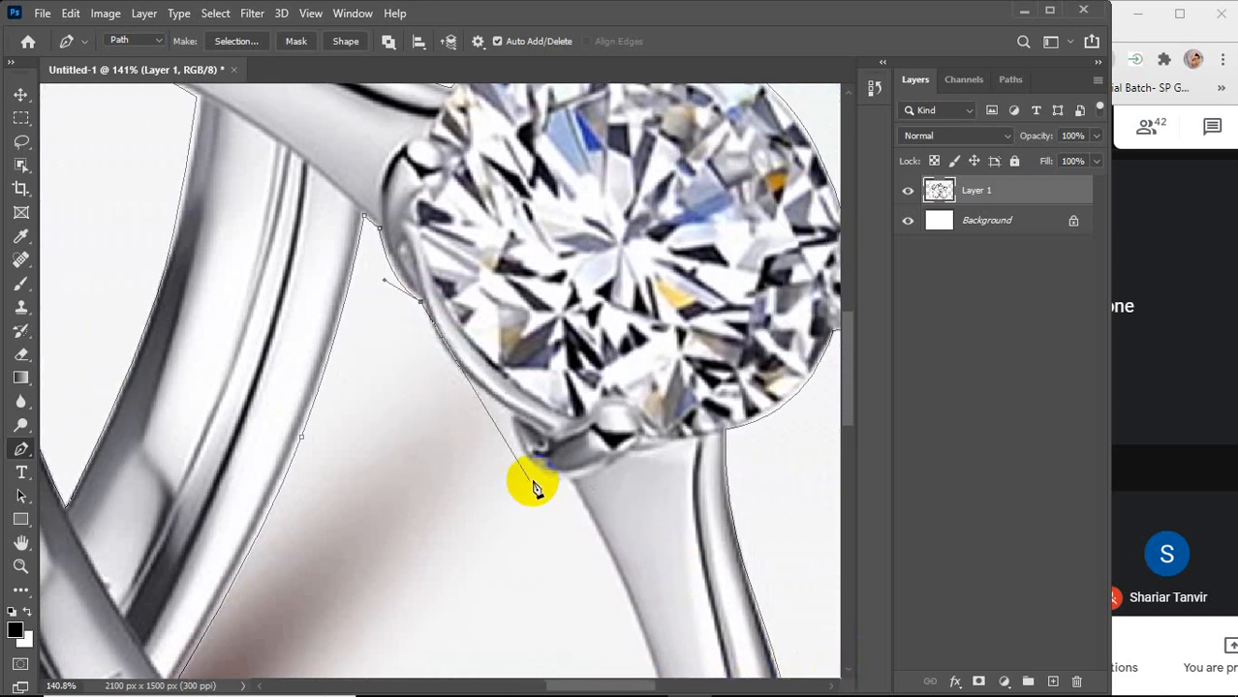
pyautogui.click(510, 418)
pyautogui.moveTo(511, 423); pyautogui.dragTo(596, 465)
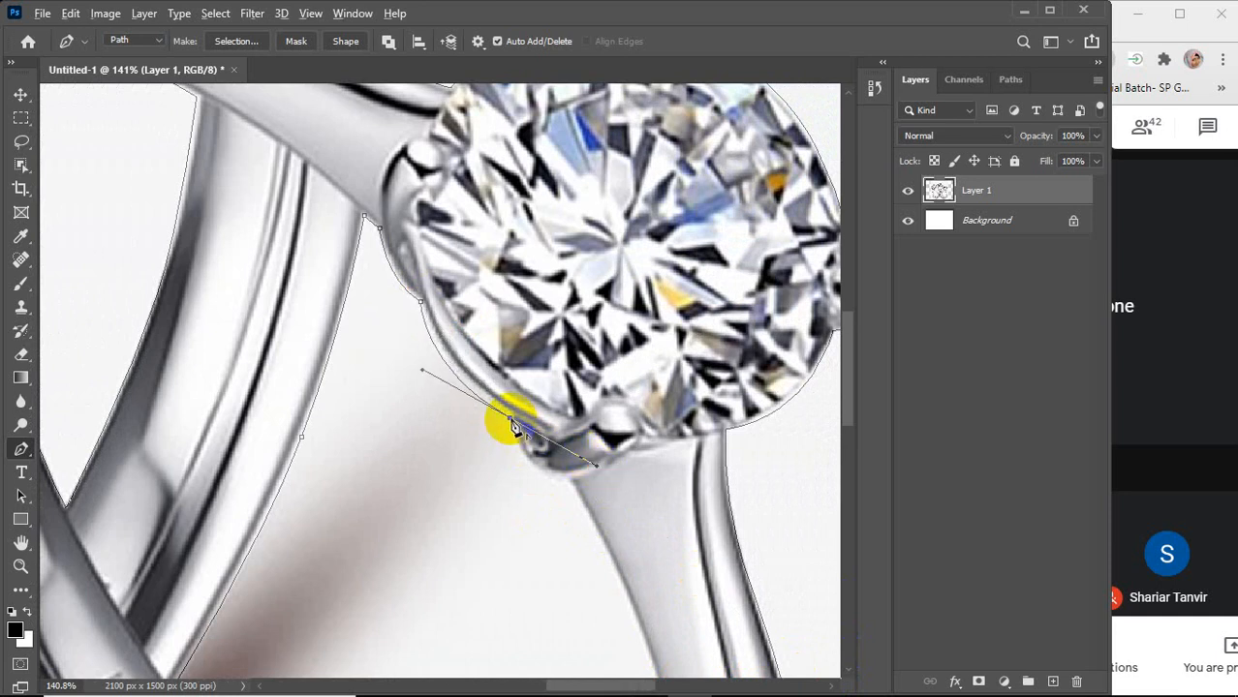
# Curve the path around the bottom prong of the right diamond's setting to a corner where the shank begins
pyautogui.keyDown('alt'); pyautogui.click(511, 419); pyautogui.keyUp('alt')
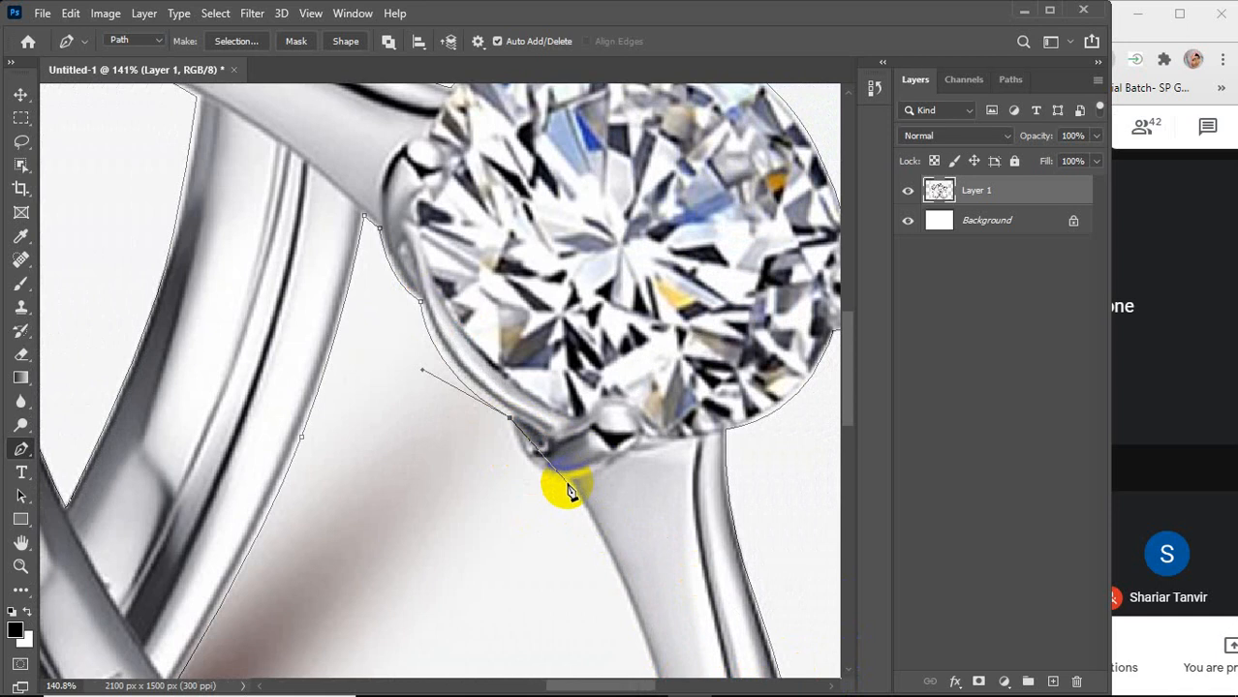
pyautogui.moveTo(567, 484); pyautogui.dragTo(626, 491)
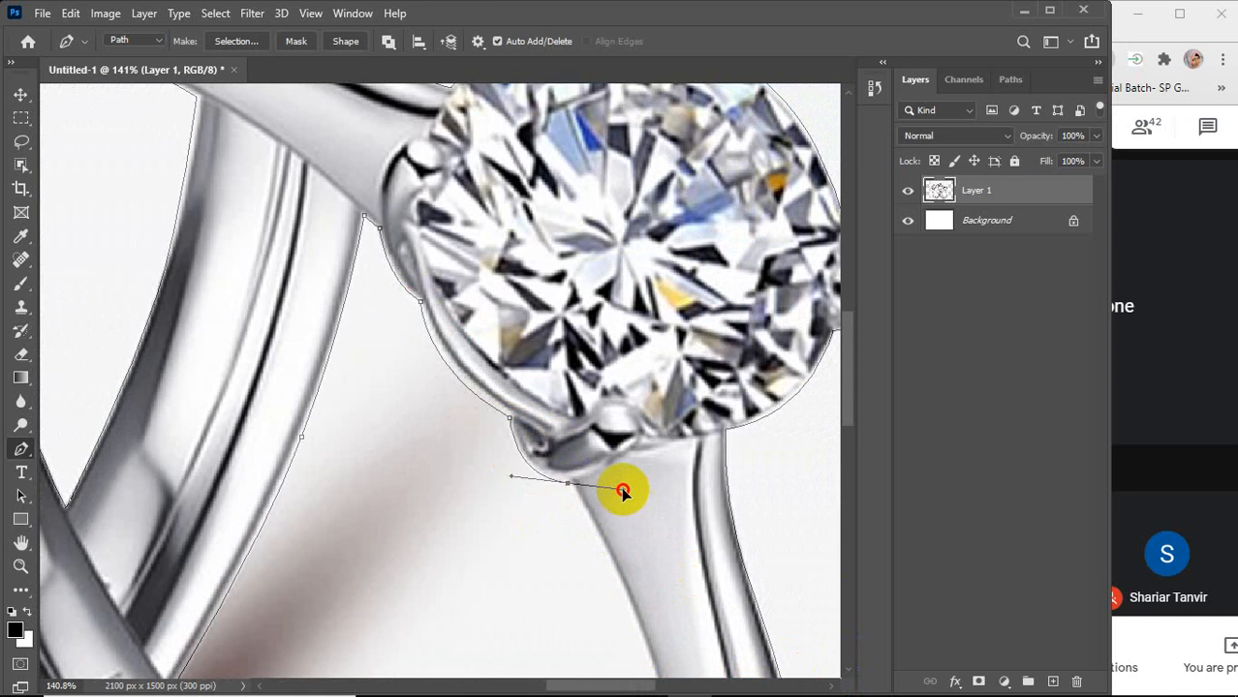
pyautogui.keyDown('alt'); pyautogui.click(568, 484); pyautogui.keyUp('alt')
# Continue the path down the inner edge of the right ring's shank and around its lower bend, ending in a corner anchor
pyautogui.scroll(-3, 590, 496)
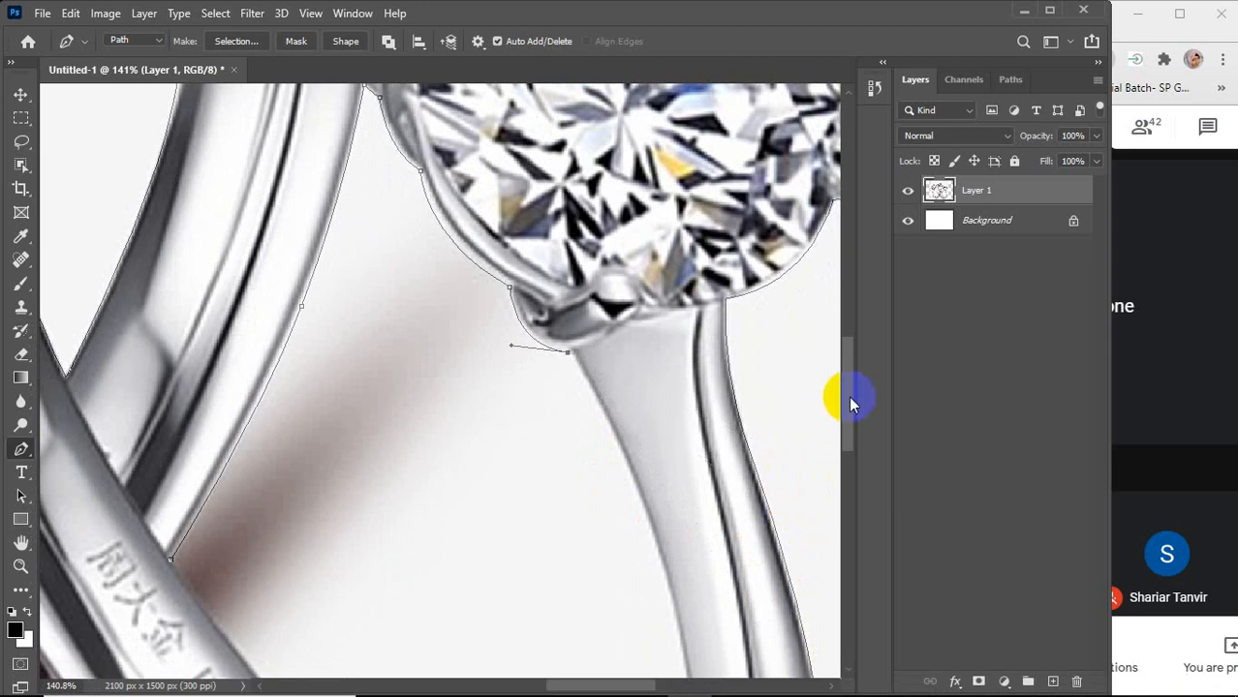
pyautogui.moveTo(851, 403); pyautogui.dragTo(850, 433)
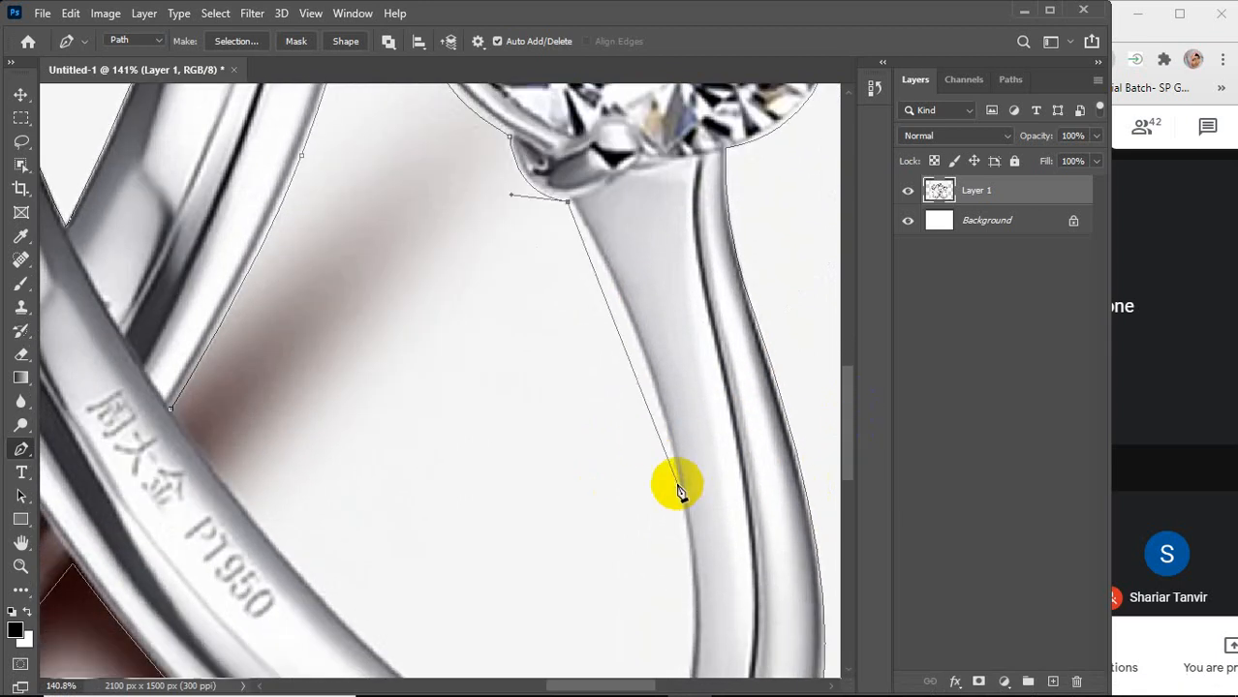
pyautogui.moveTo(679, 490); pyautogui.dragTo(705, 646)
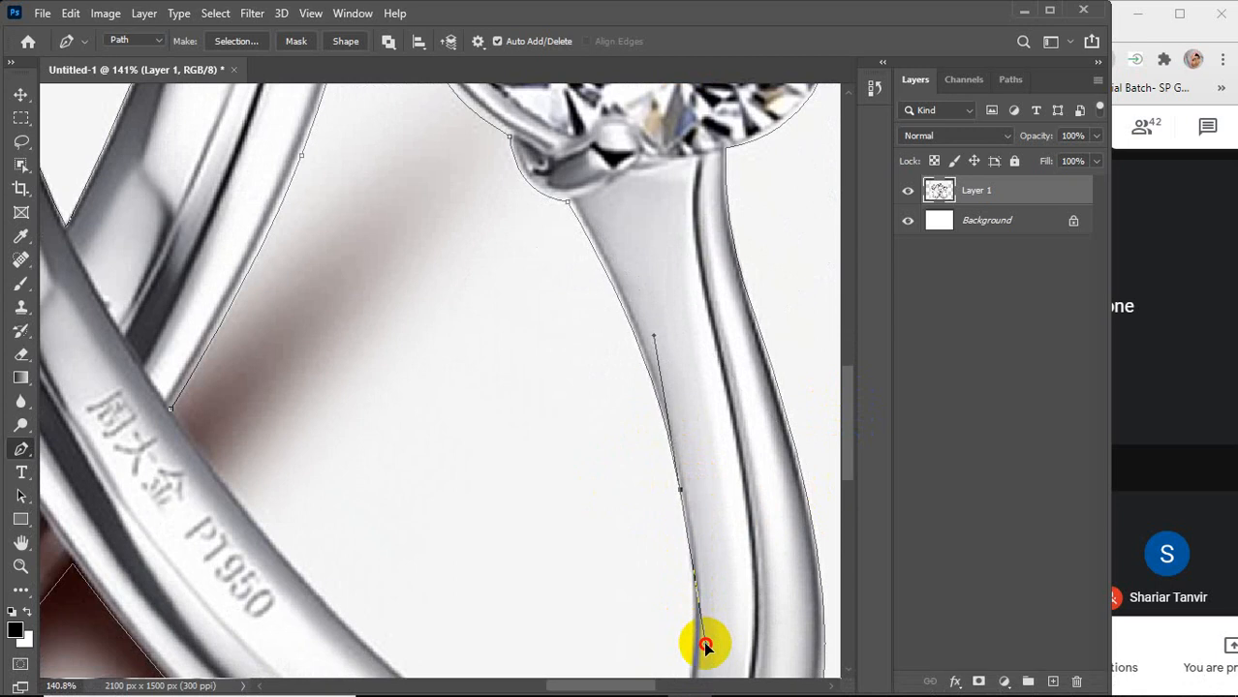
pyautogui.scroll(-10, 704, 625)
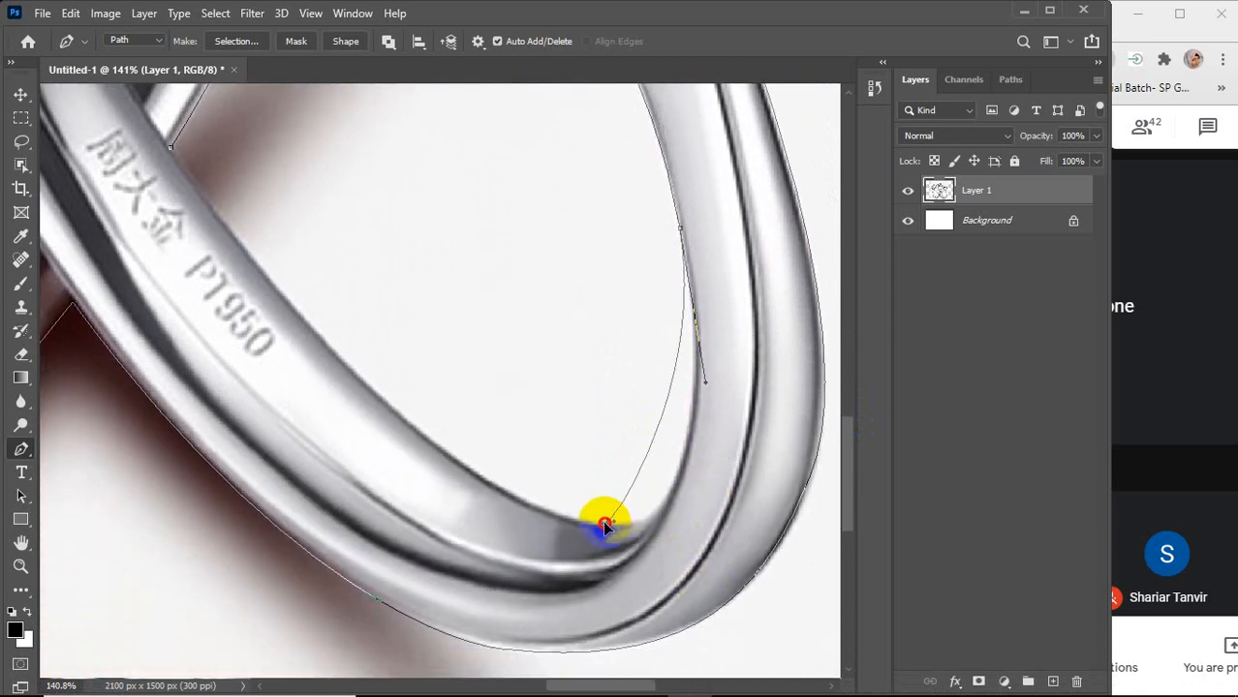
pyautogui.moveTo(603, 522); pyautogui.dragTo(520, 514)
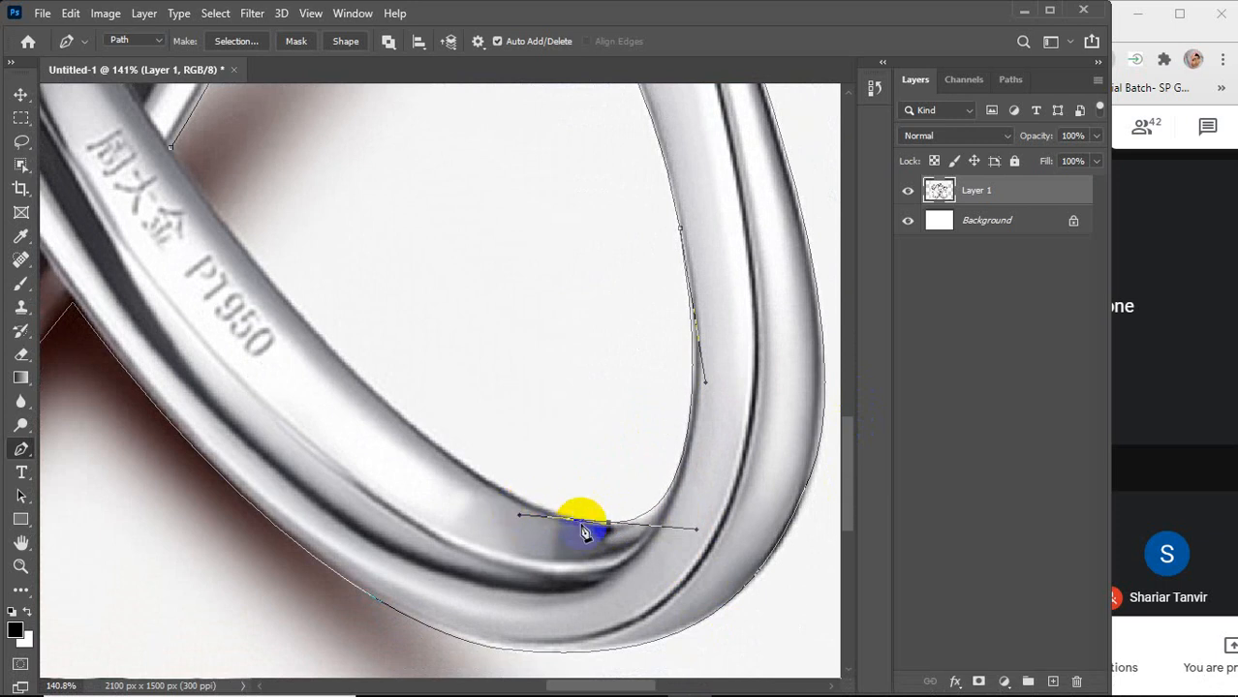
pyautogui.keyDown('alt'); pyautogui.click(608, 524); pyautogui.keyUp('alt')
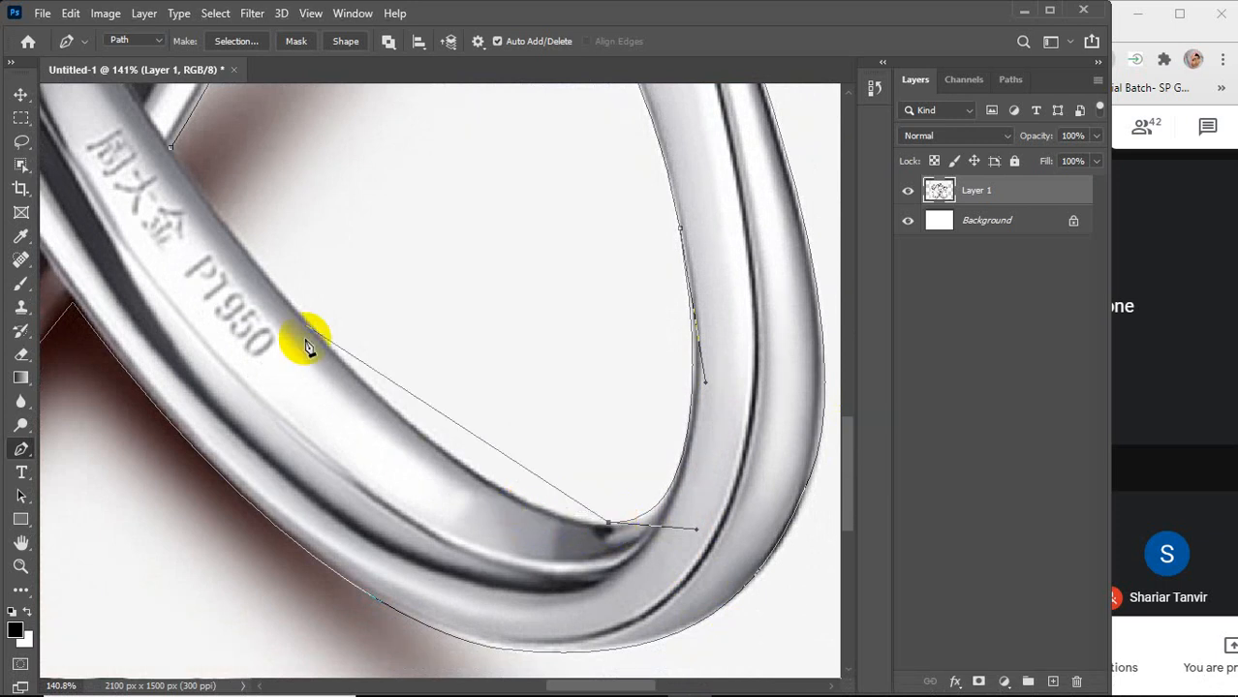
# Curve the path up along the engraved band's inner edge and close it at its starting anchor beside the left ring
pyautogui.scroll(3, 324, 302)
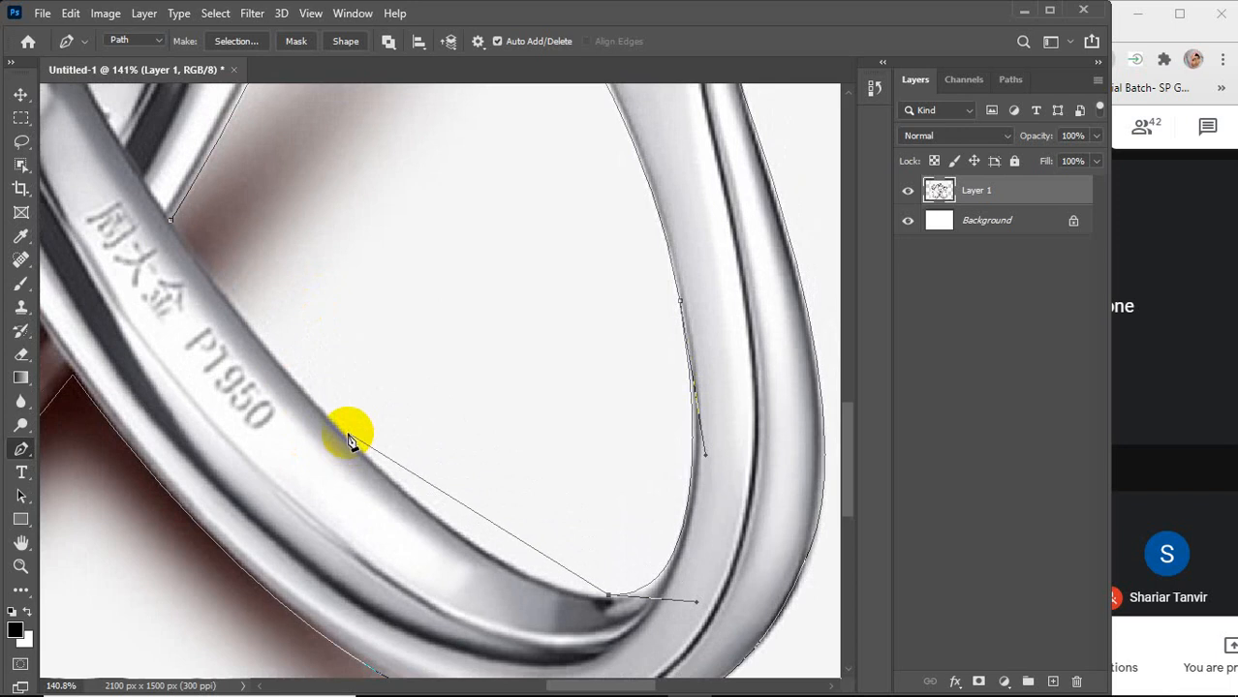
pyautogui.moveTo(345, 435); pyautogui.dragTo(174, 264)
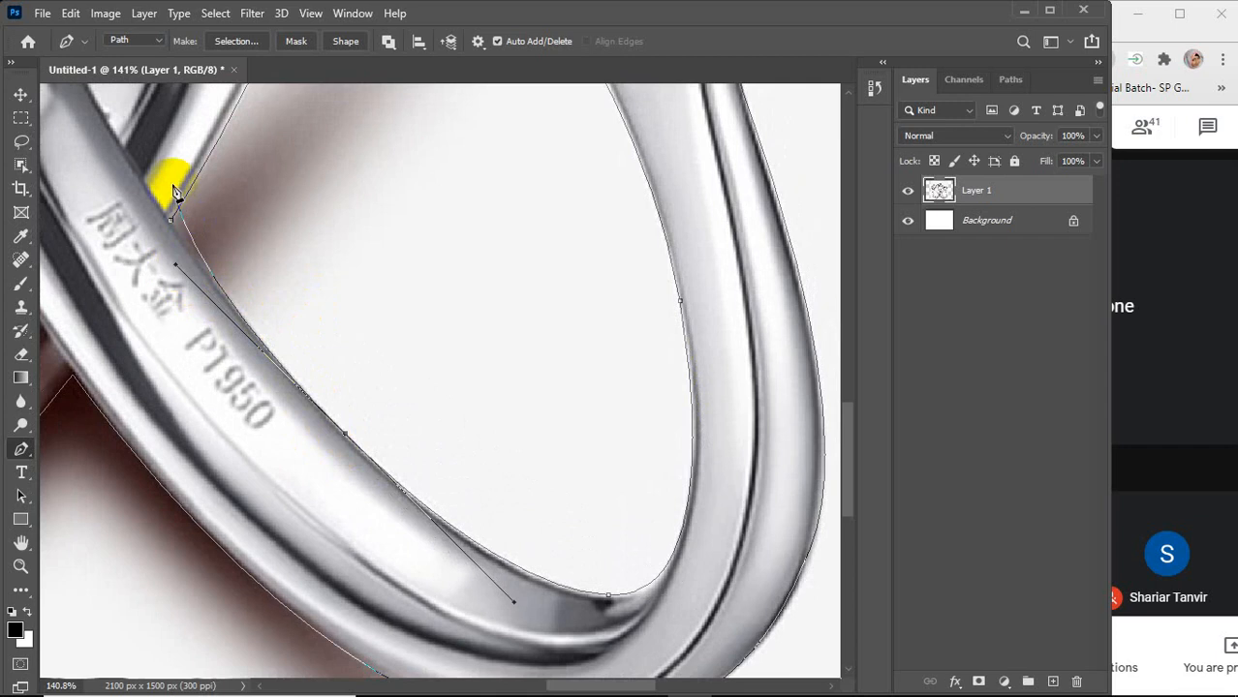
pyautogui.keyDown('alt'); pyautogui.click(346, 433); pyautogui.keyUp('alt')
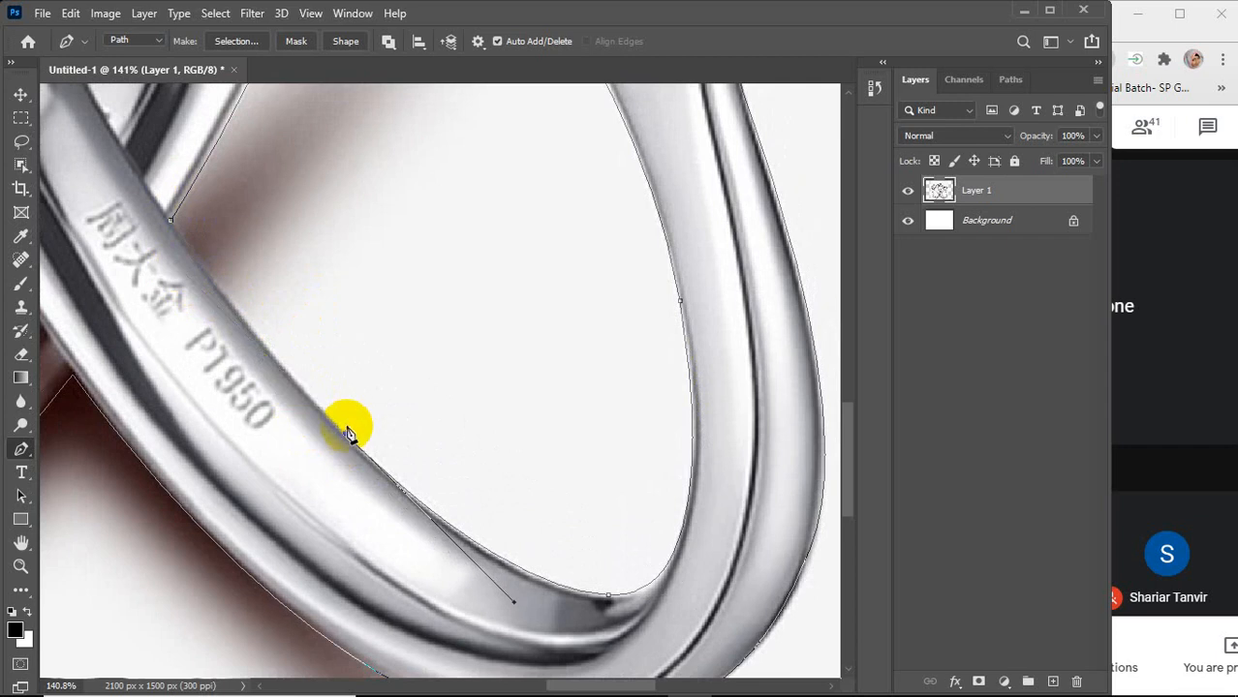
pyautogui.scroll(3, 198, 249)
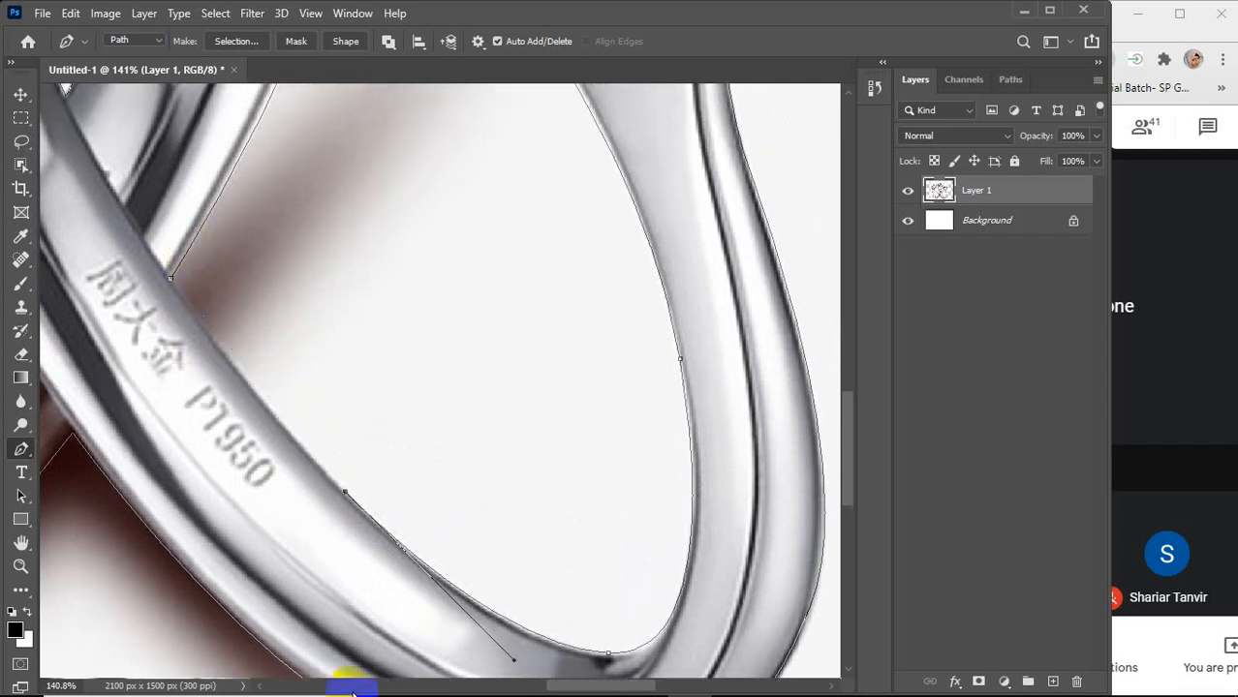
pyautogui.click(260, 687)
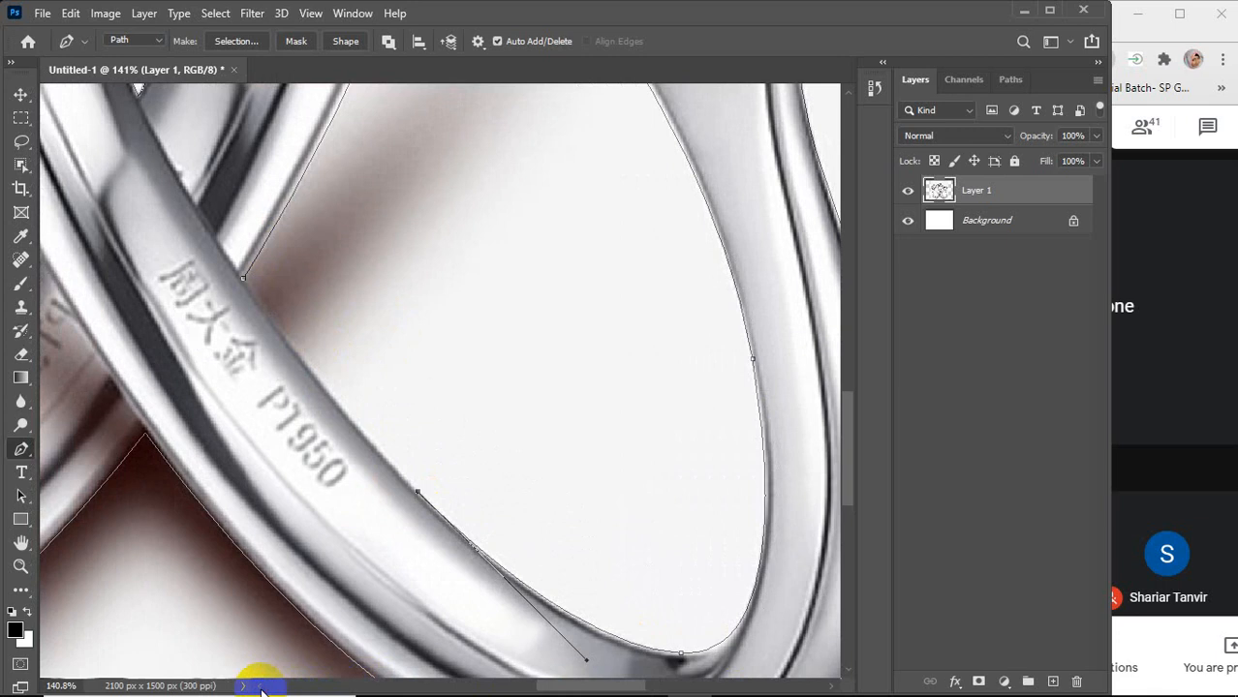
pyautogui.scroll(5, 233, 421)
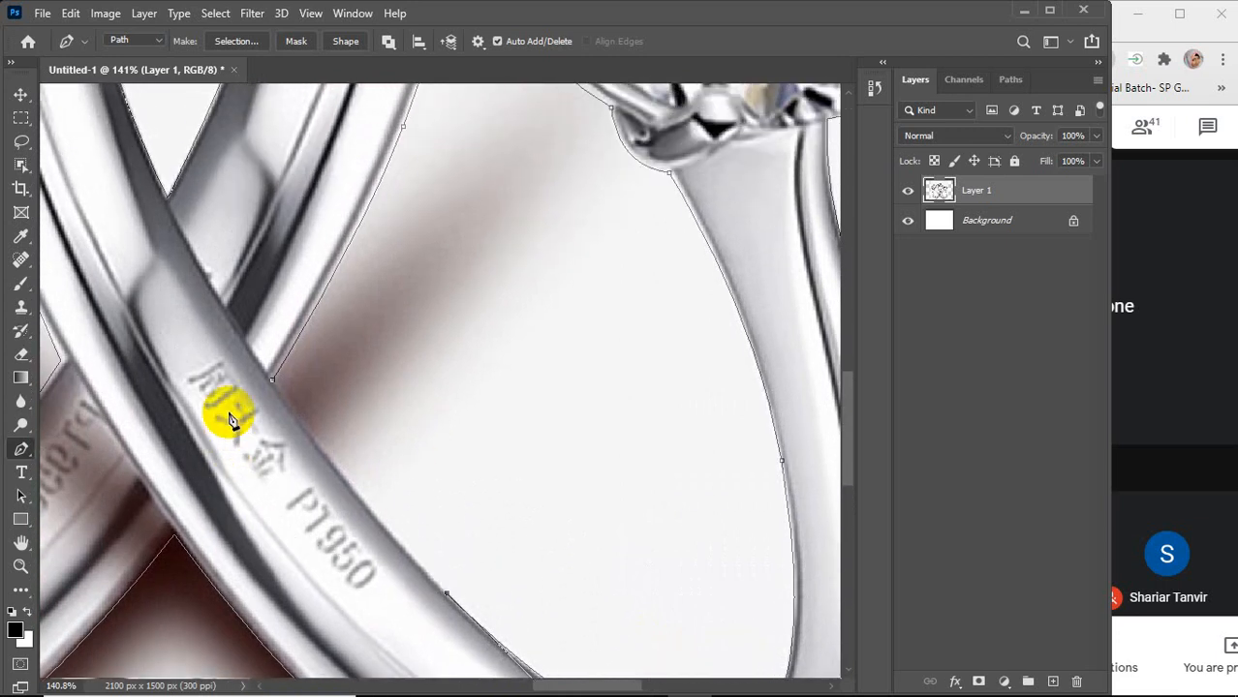
pyautogui.scroll(2, 231, 416)
pyautogui.moveTo(295, 449)
pyautogui.mouseDown()
pyautogui.moveTo(271, 425)
pyautogui.moveTo(268, 389)
pyautogui.moveTo(244, 371)
pyautogui.mouseUp()
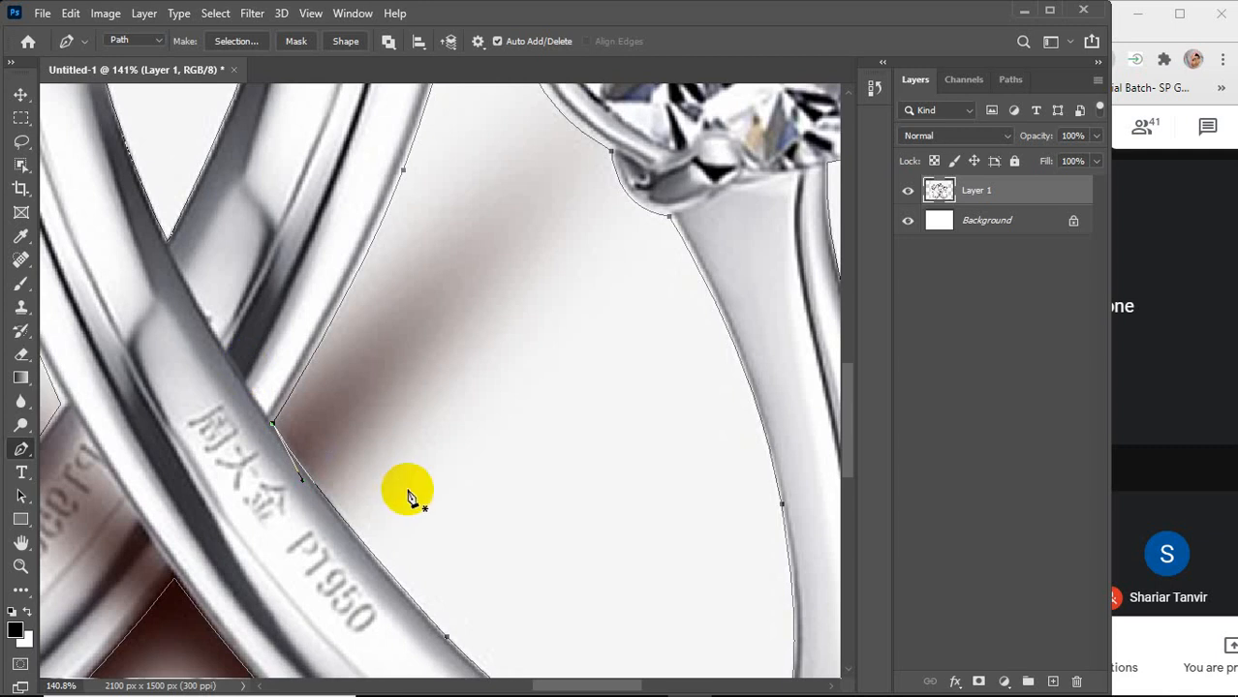
pyautogui.scroll(-8, 408, 497)
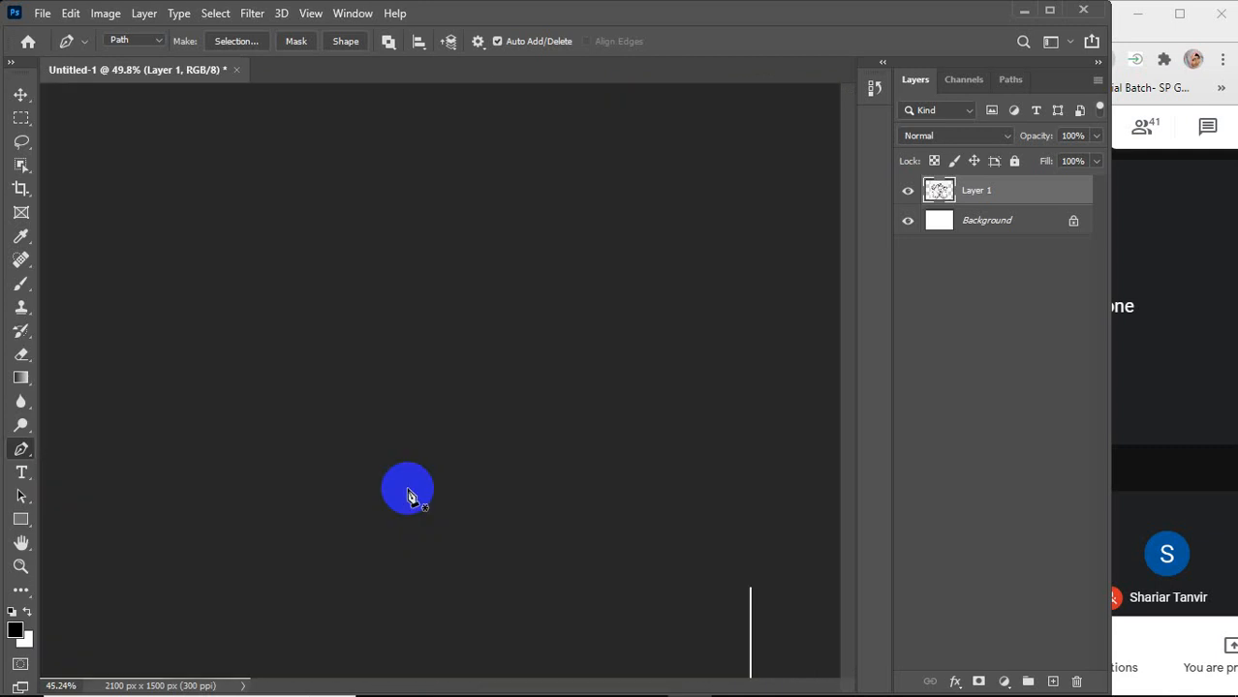
pyautogui.scroll(-2, 408, 497)
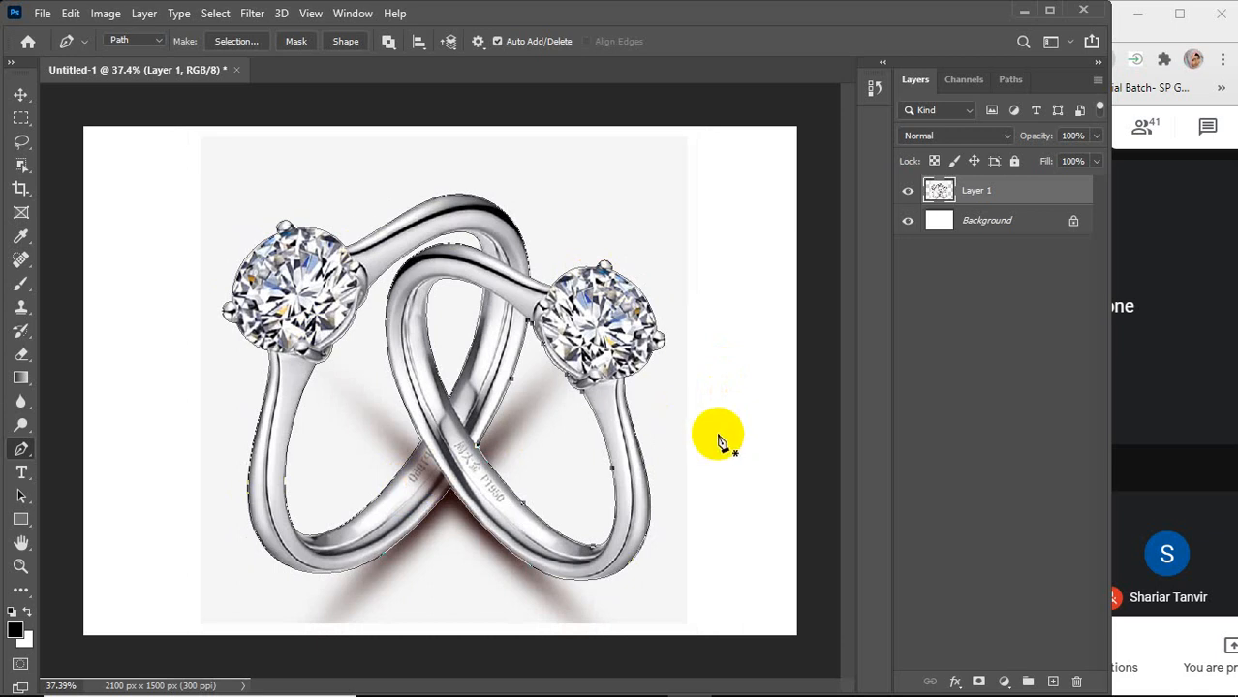
# Duplicate Layer 1, briefly view the copy with the layers beneath it hidden, and keep the copy active
pyautogui.hotkey('ctrl', 'j')
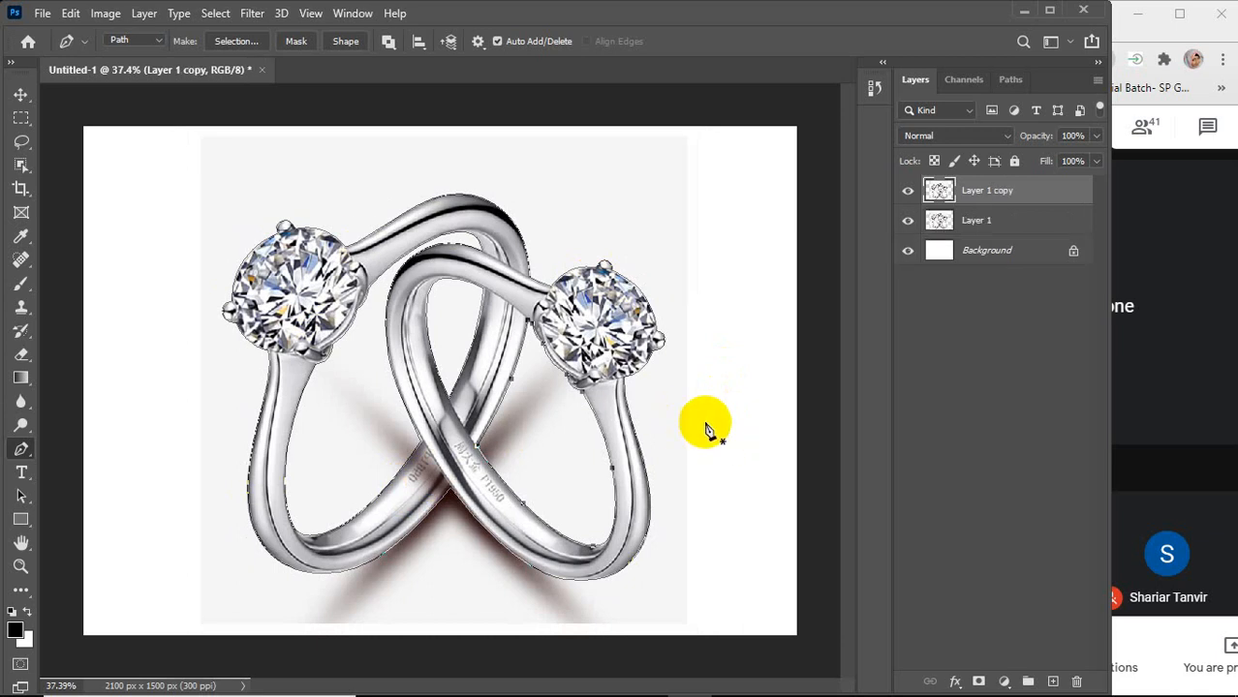
pyautogui.click(909, 231)
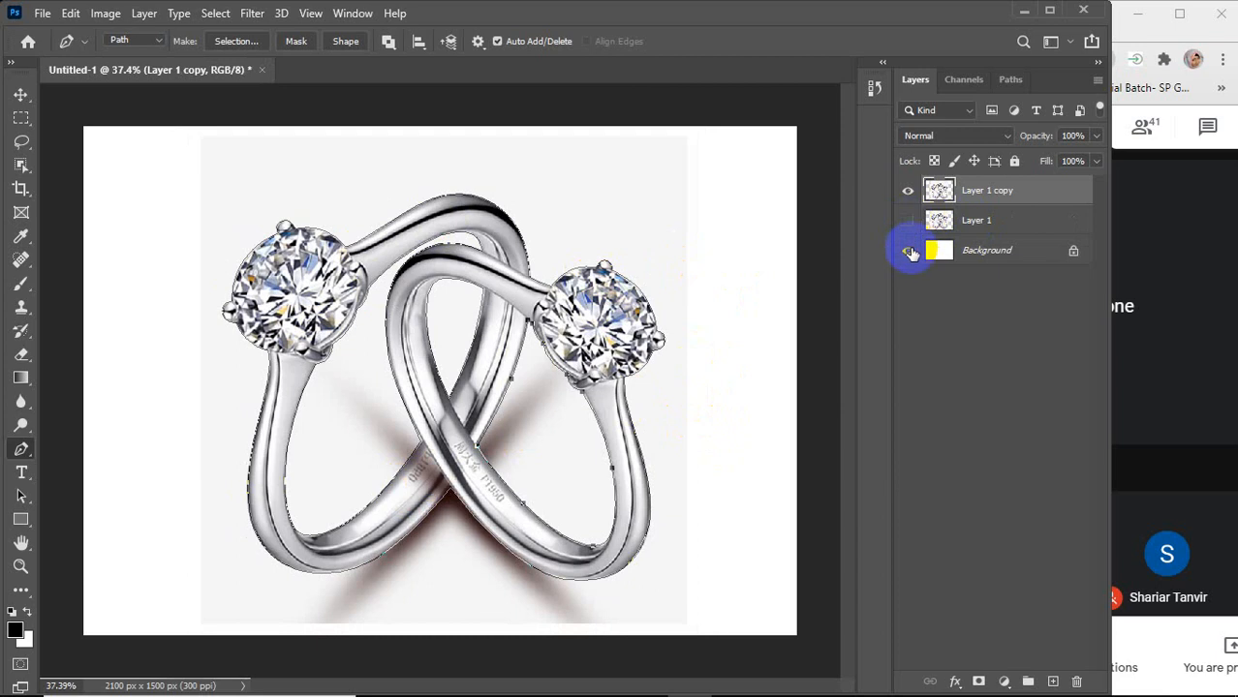
pyautogui.click(910, 252)
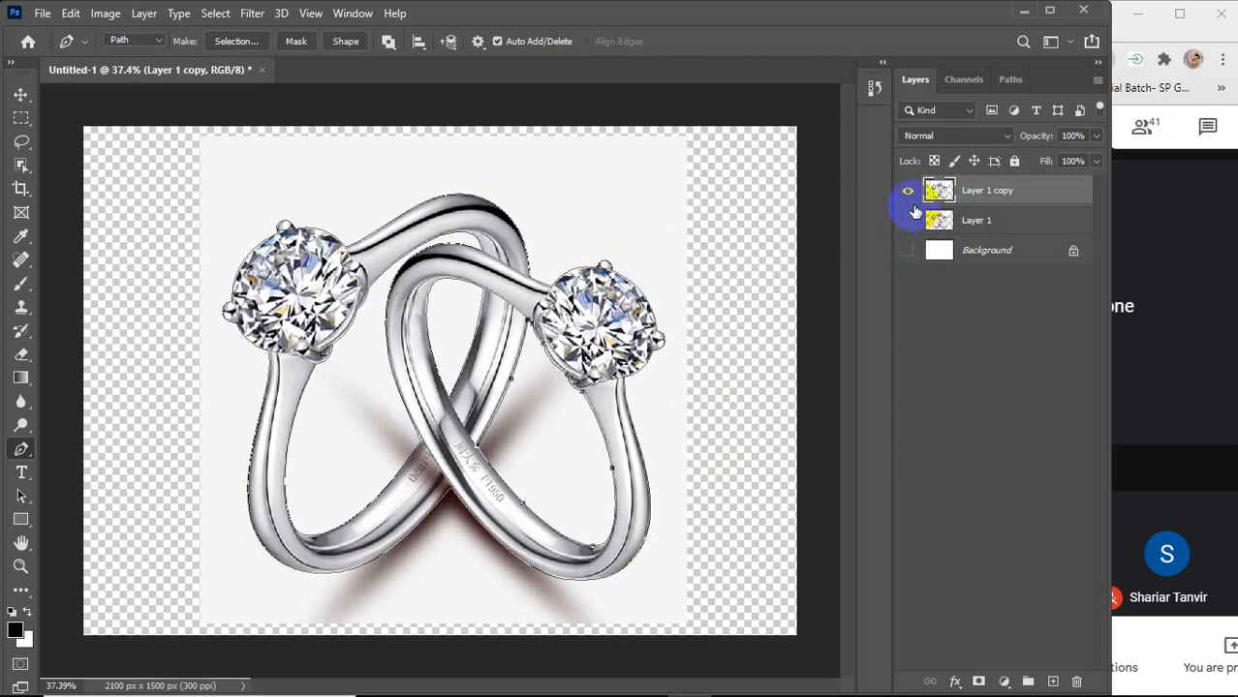
pyautogui.click(908, 222)
pyautogui.click(907, 248)
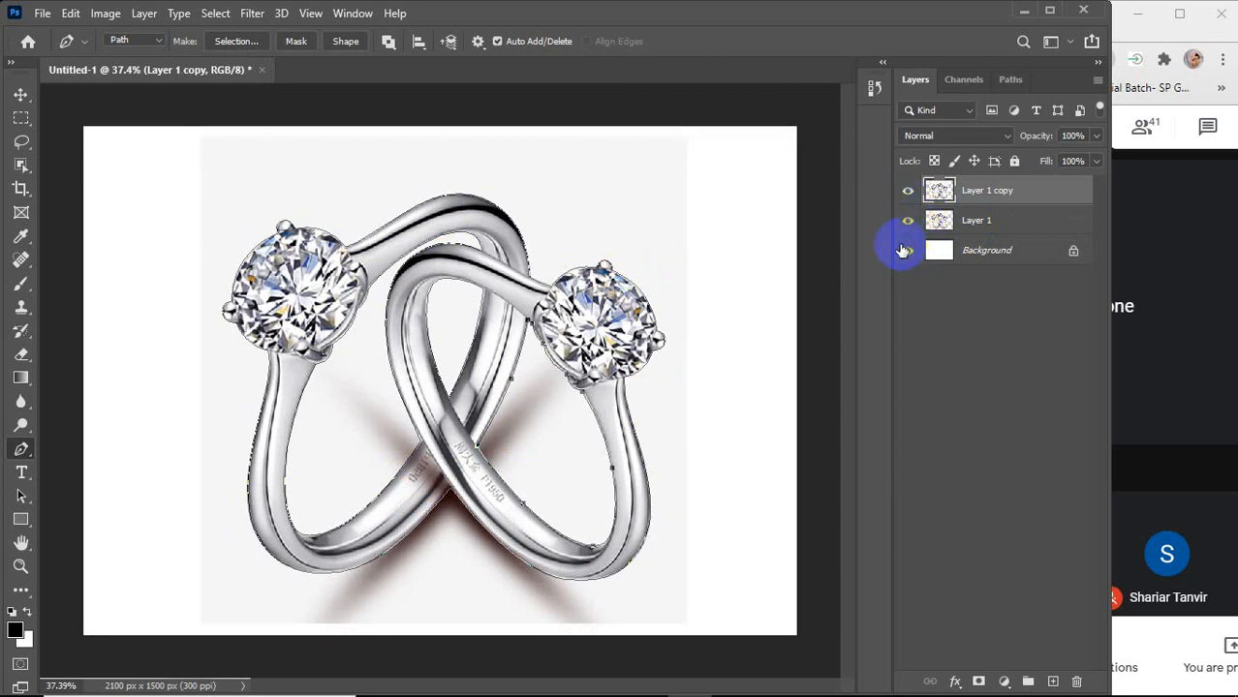
pyautogui.click(1010, 191)
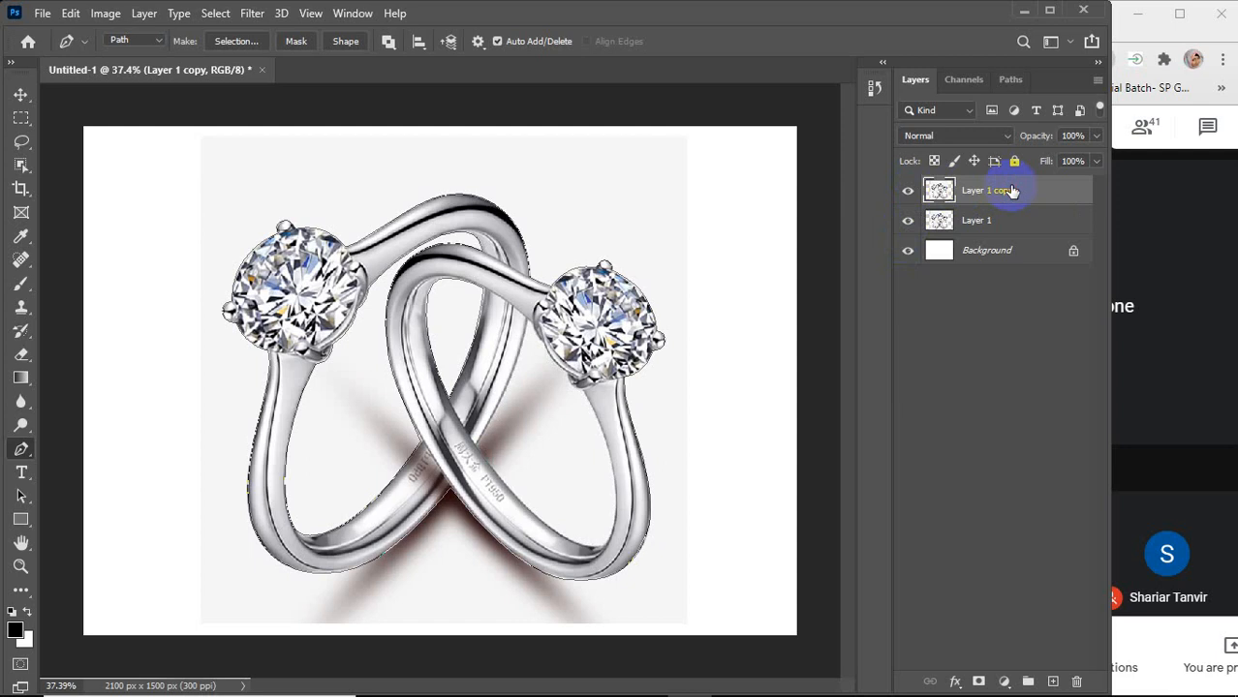
# Convert the closed ring paths into a selection and copy the selected rings to a new layer
pyautogui.hotkey('ctrl', 'Return')
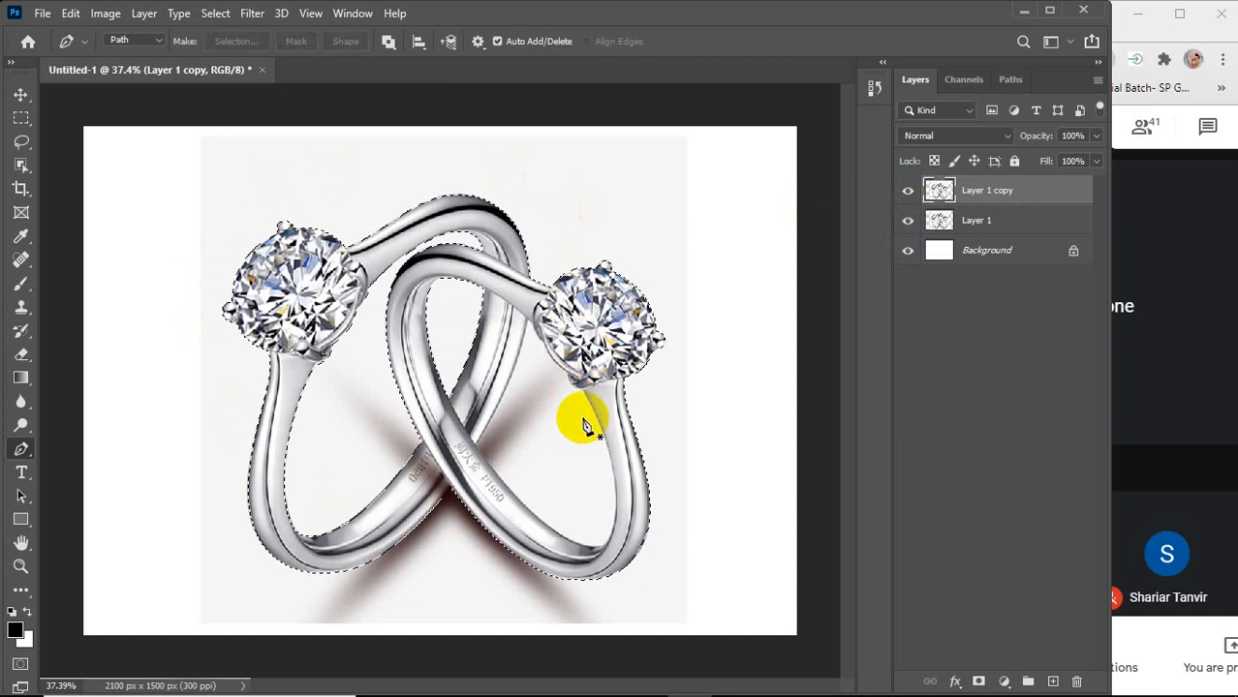
pyautogui.hotkey('ctrl', 'd')
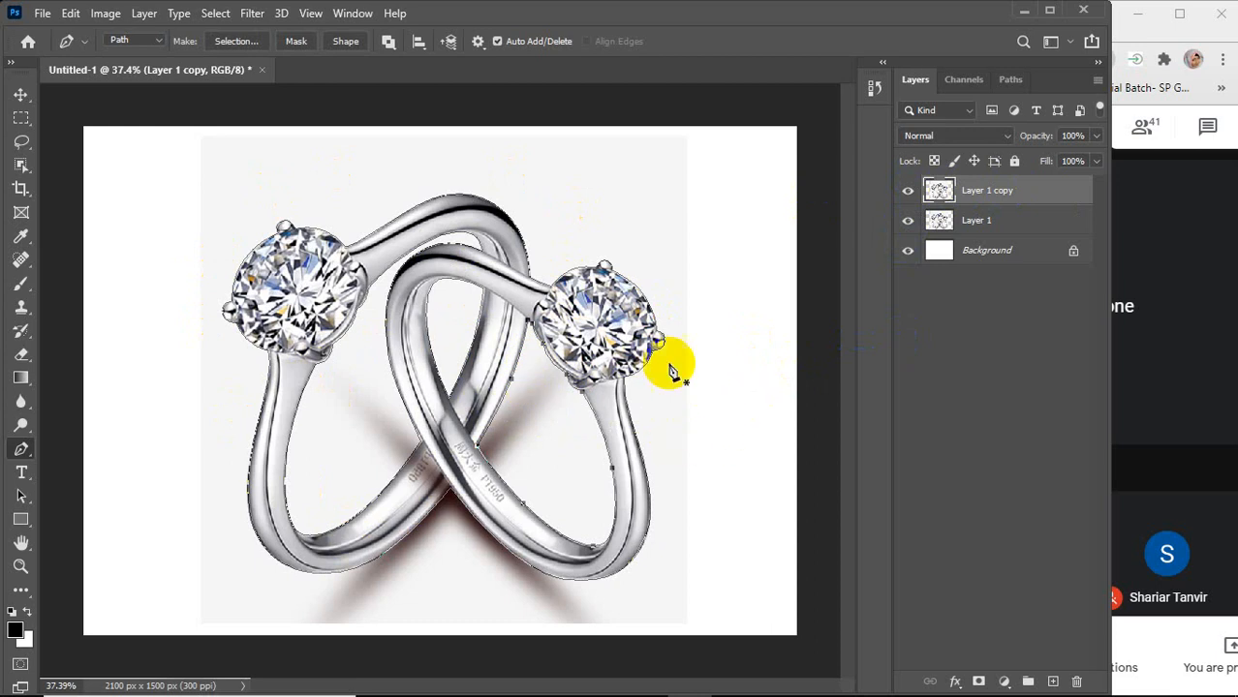
pyautogui.hotkey('ctrl', 'Return')
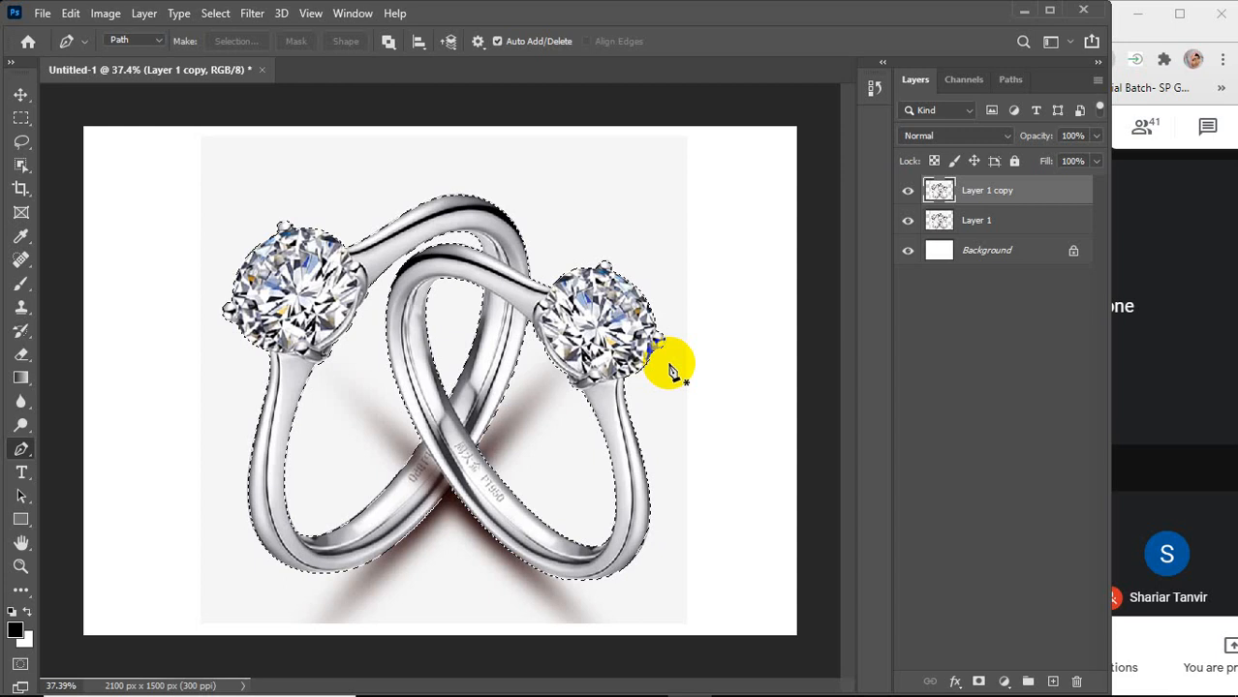
pyautogui.hotkey('ctrl', 'j')
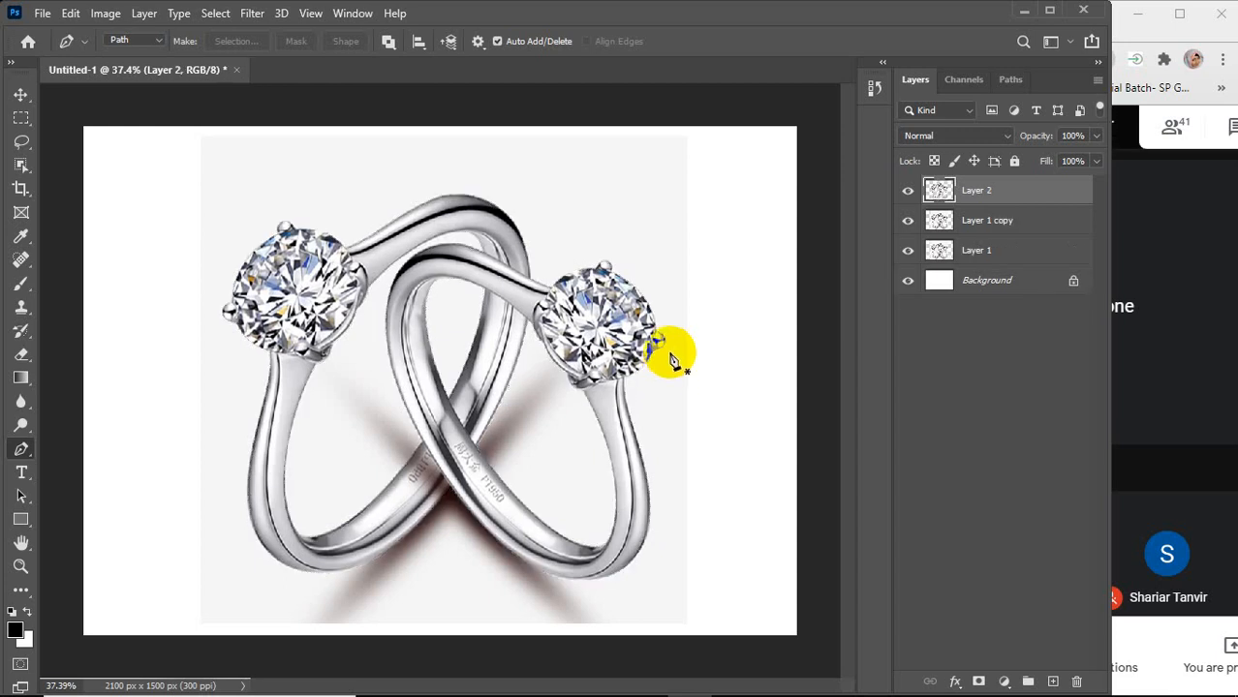
# Delete the original Layer 1 and hide Layer 1 copy so only the cut-out rings show over the white Background
pyautogui.click(986, 254)
pyautogui.press('Delete')
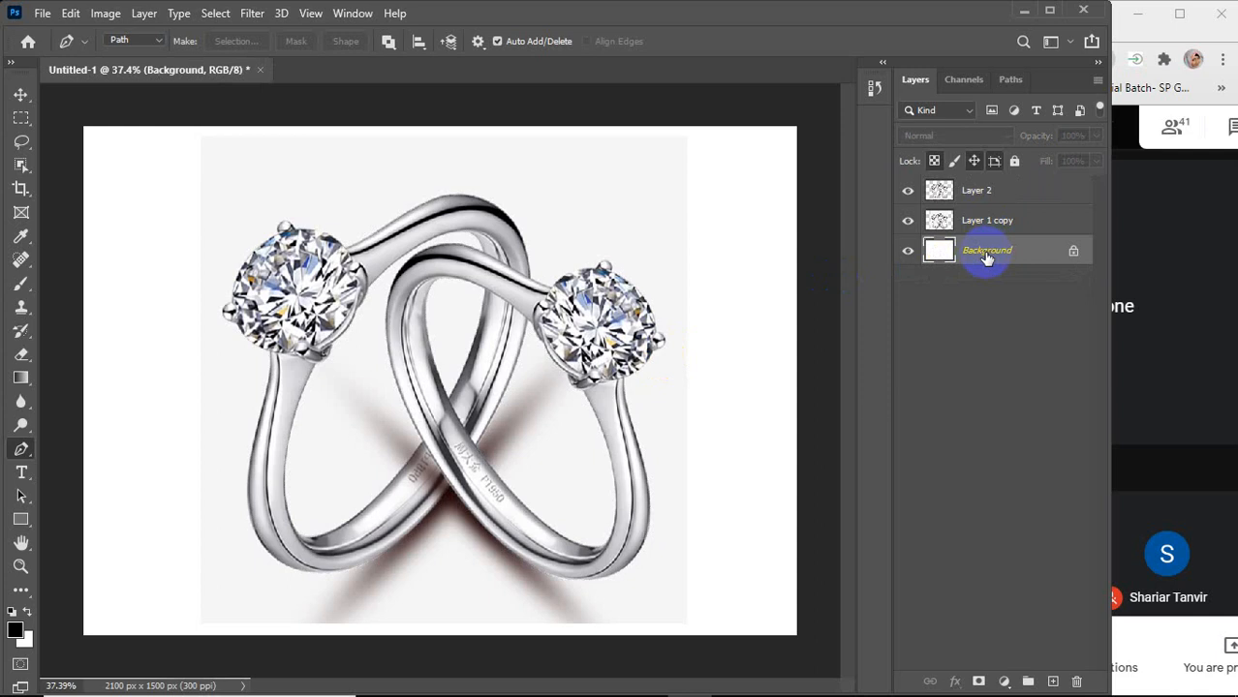
pyautogui.click(908, 221)
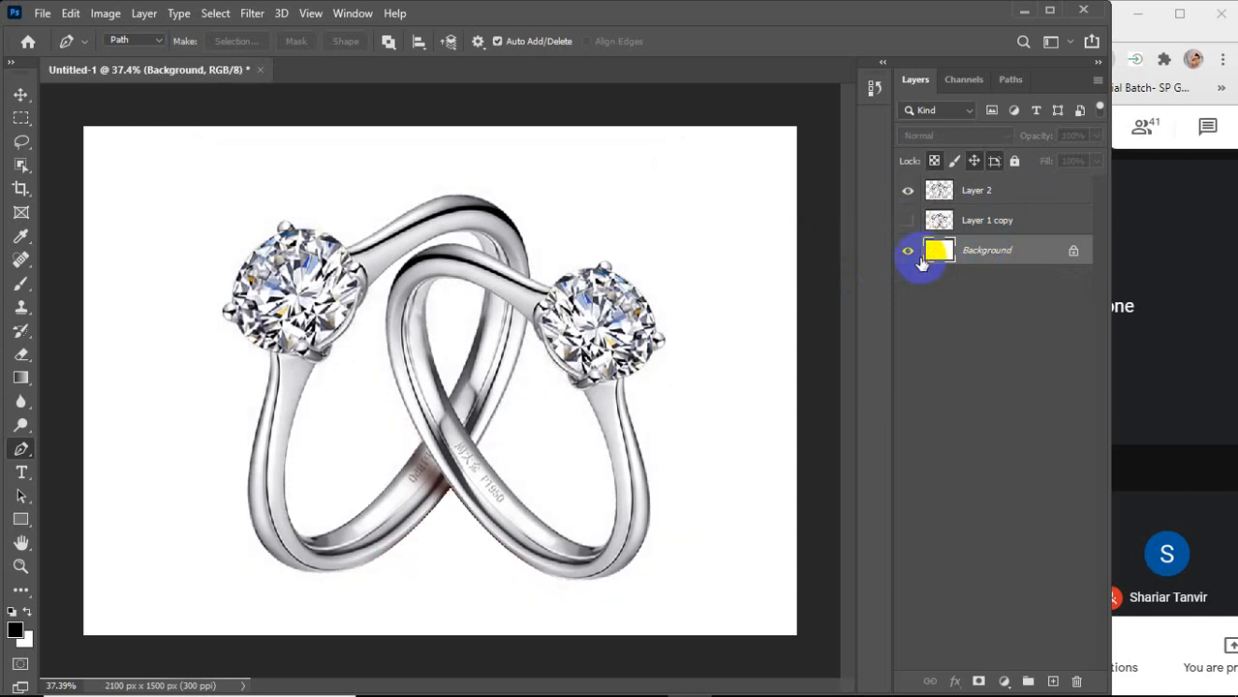
# Check the cut-out rings against transparency, then convert the locked Background into a regular, visible layer
pyautogui.click(908, 252)
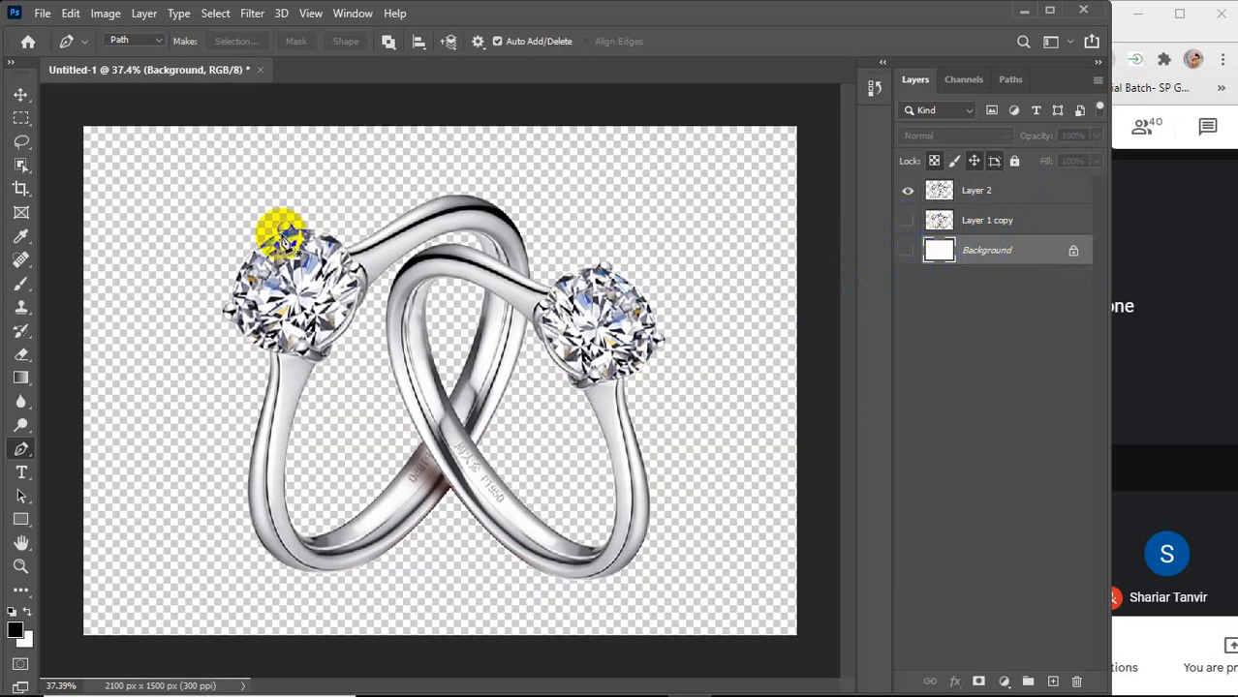
pyautogui.click(20, 94)
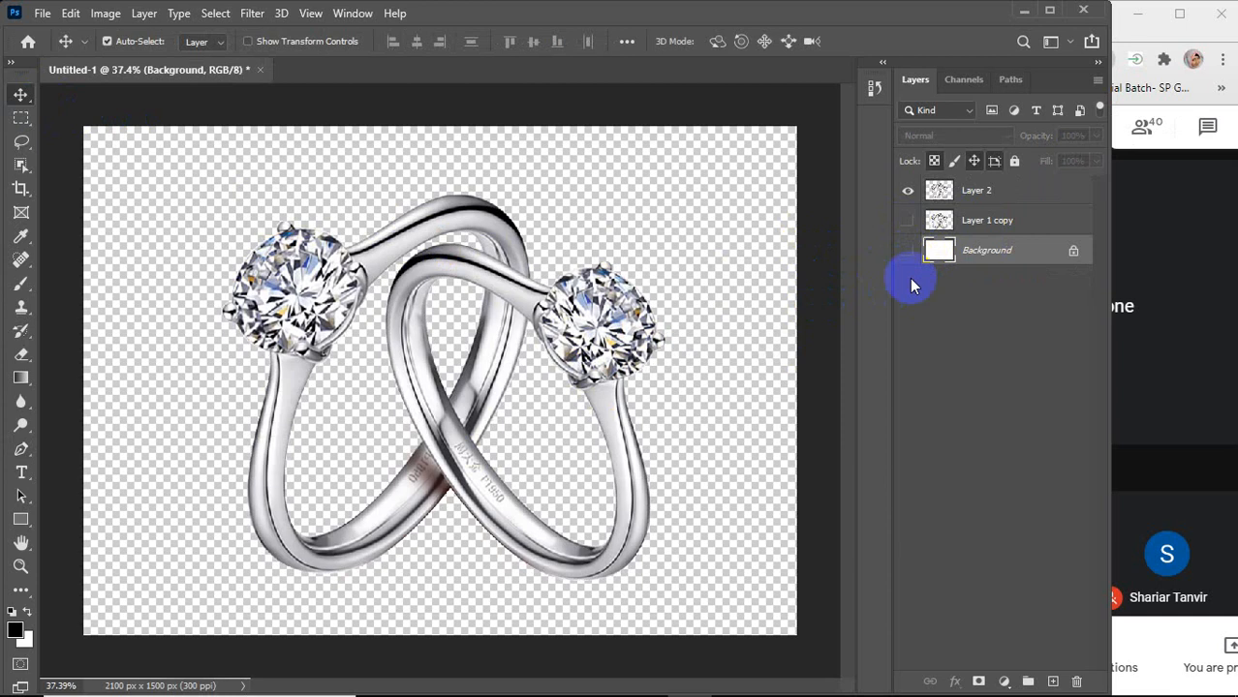
pyautogui.click(1073, 253)
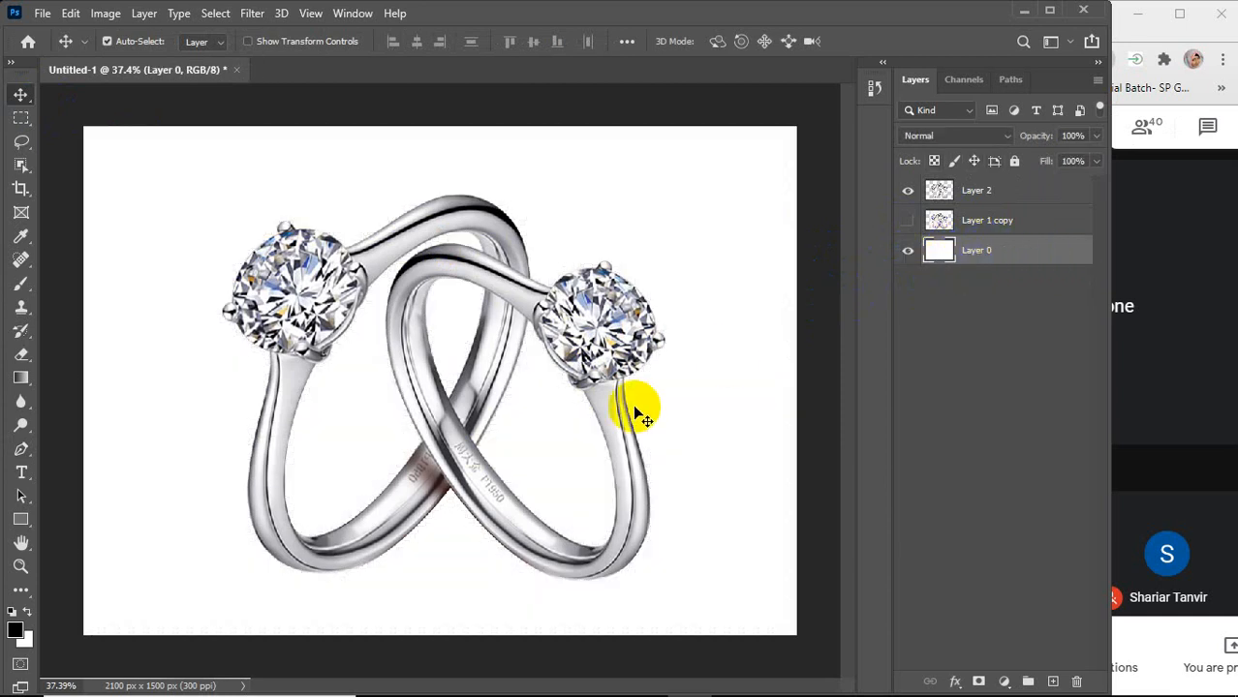
# Set the foreground colour to a bright, fully saturated orange and return to the Move tool
pyautogui.click(15, 629)
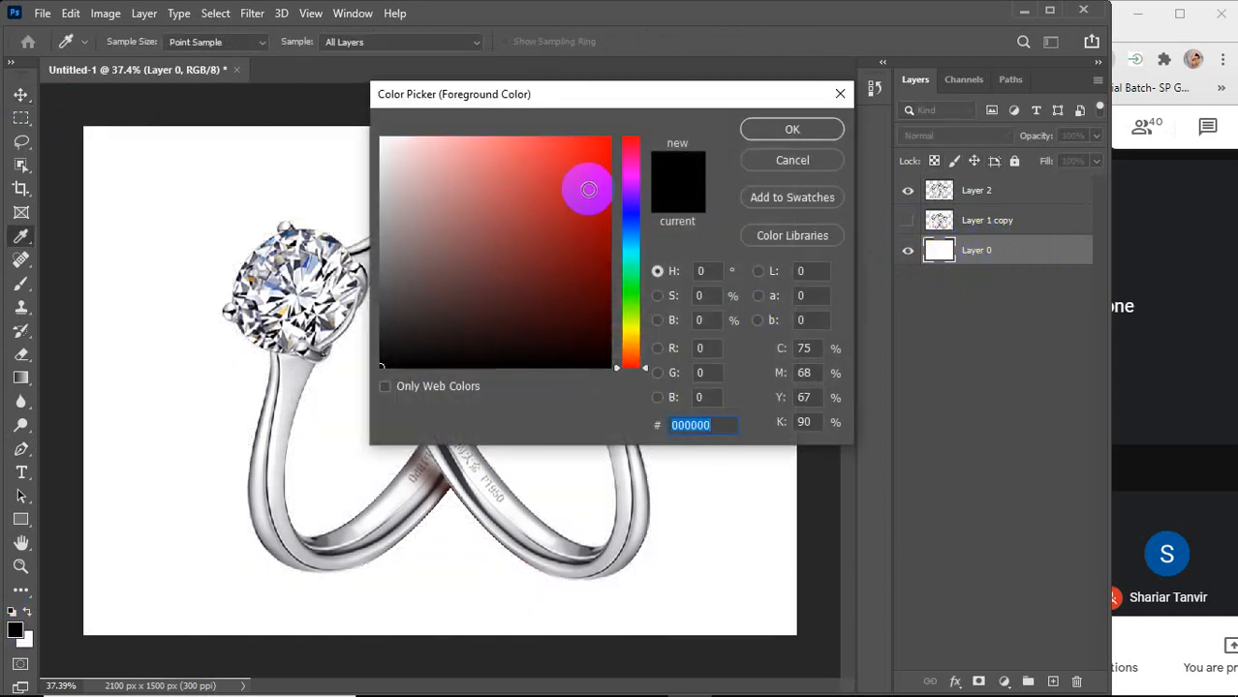
pyautogui.moveTo(586, 188); pyautogui.dragTo(580, 94)
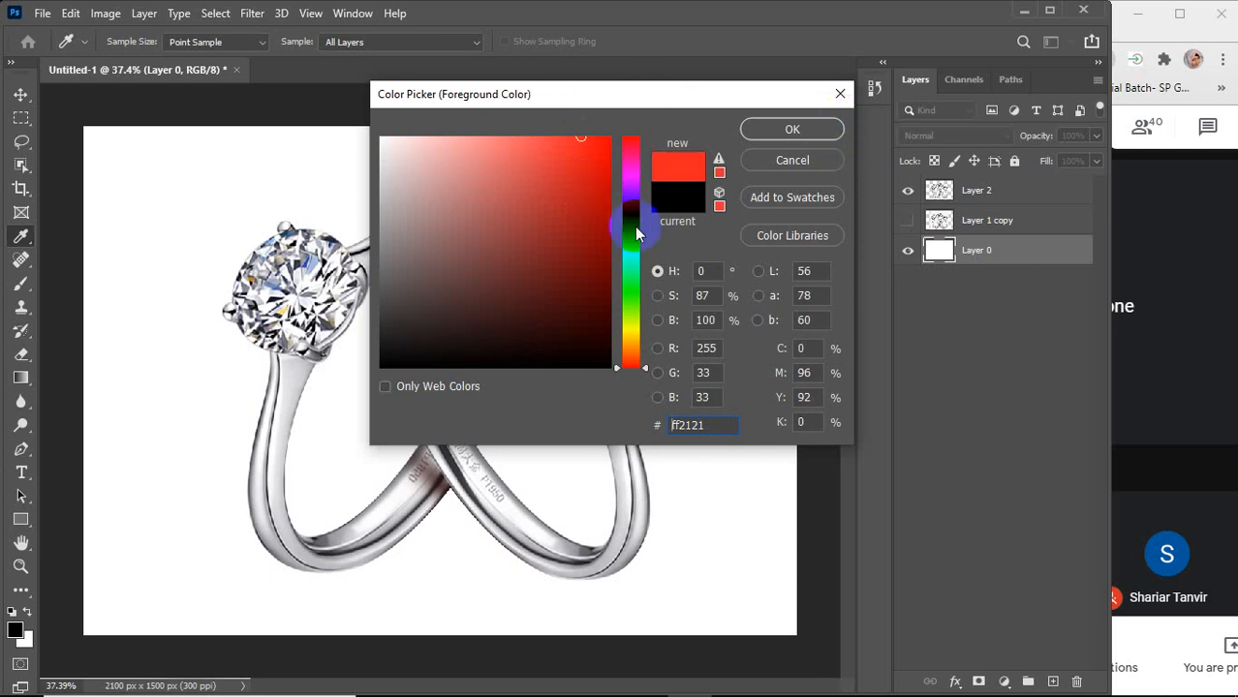
pyautogui.click(631, 330)
pyautogui.click(628, 341)
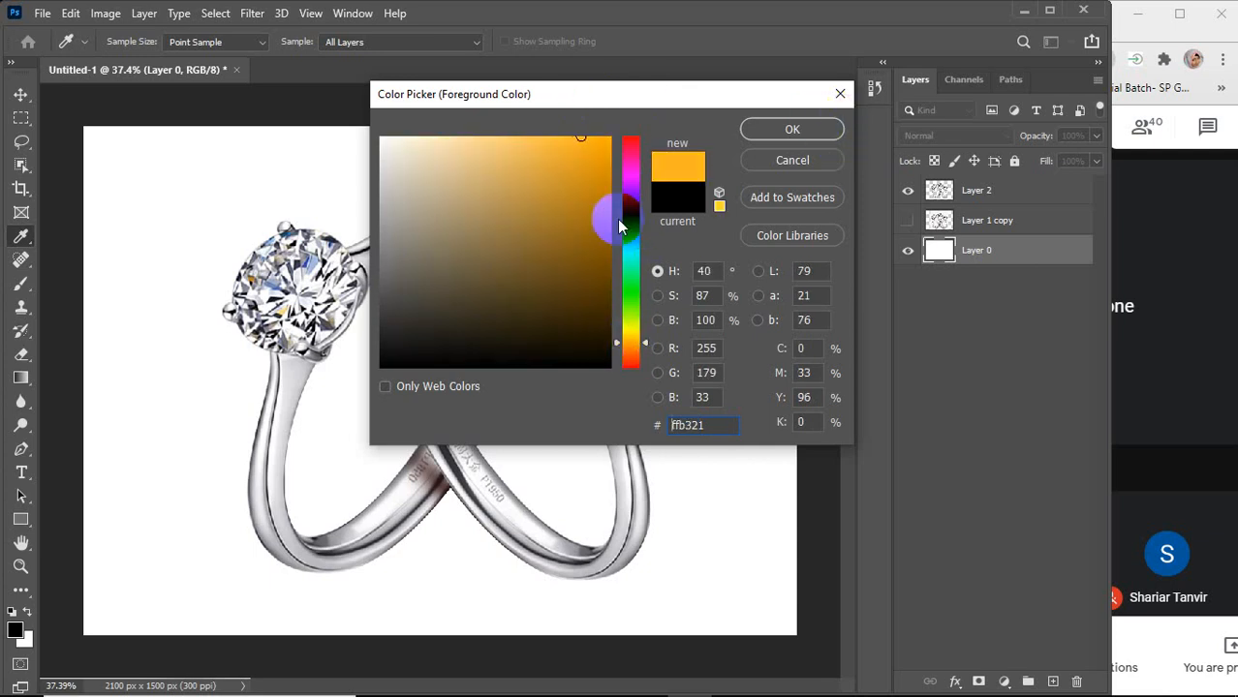
pyautogui.click(609, 138)
pyautogui.click(792, 130)
pyautogui.press('v')
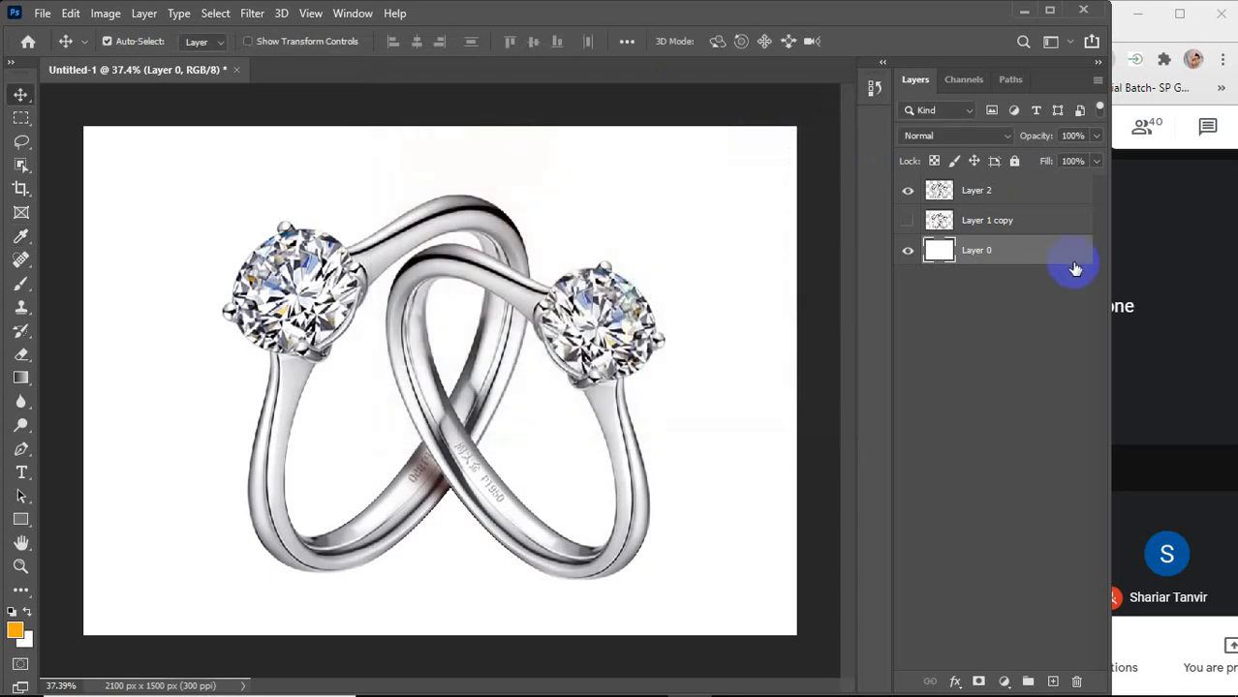
# Fill Layer 0 behind the cut-out rings with the orange foreground colour
pyautogui.hotkey('alt', 'BackSpace')
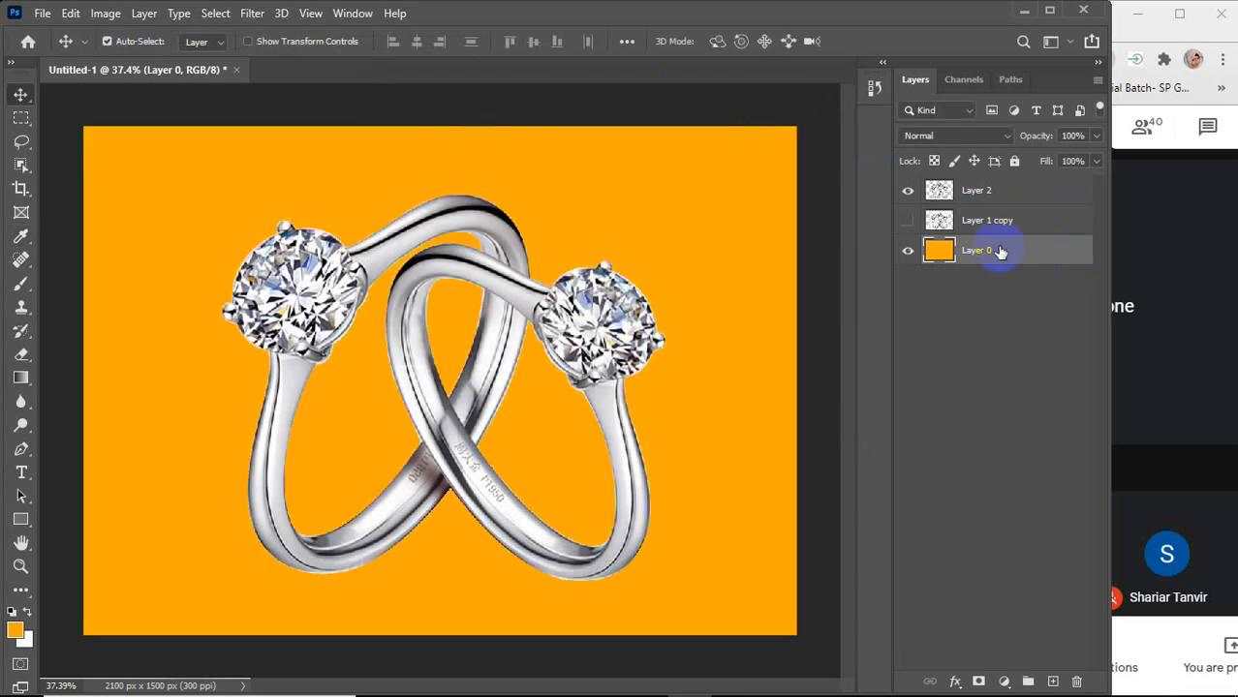
pyautogui.click(1032, 367)
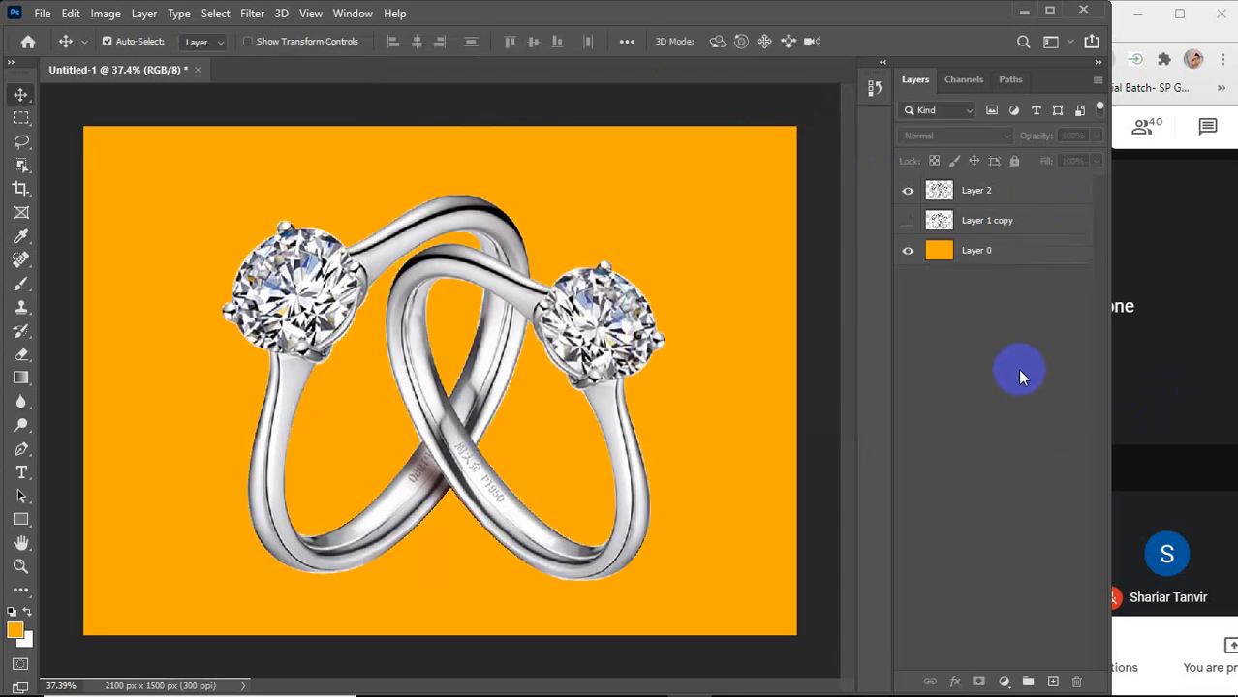
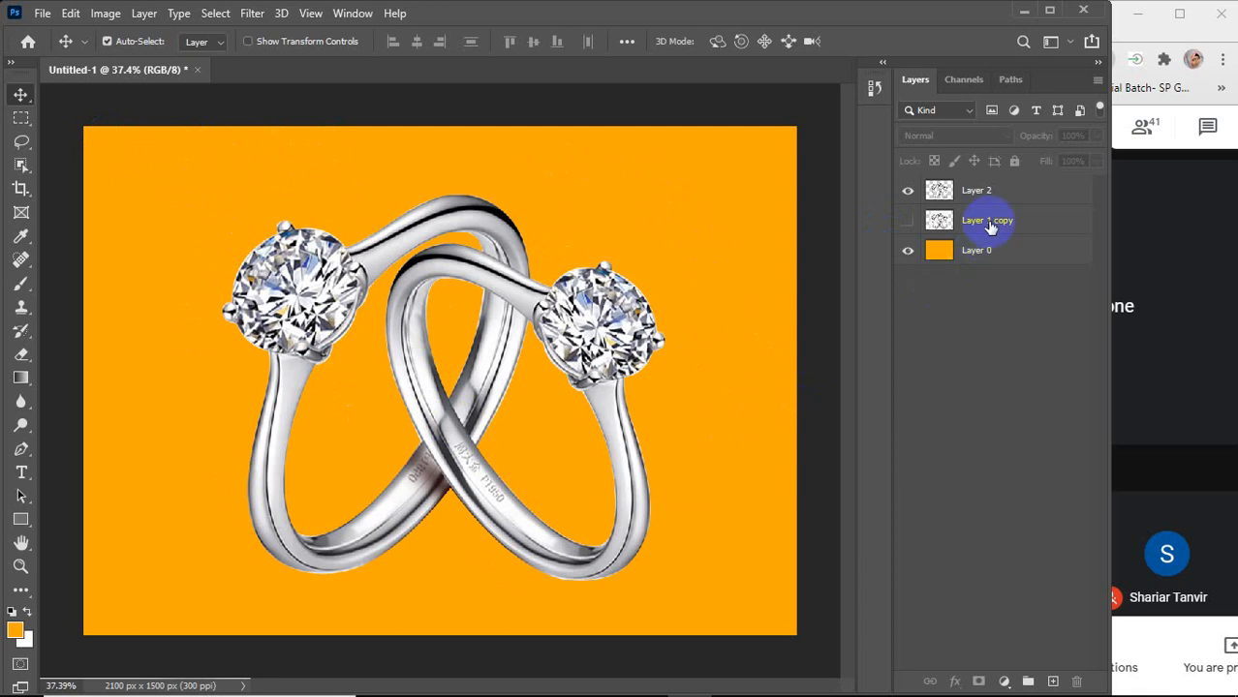
# Undo the Layer 0 fills and layer conversion, restoring the visible, locked white Background
pyautogui.click(1014, 258)
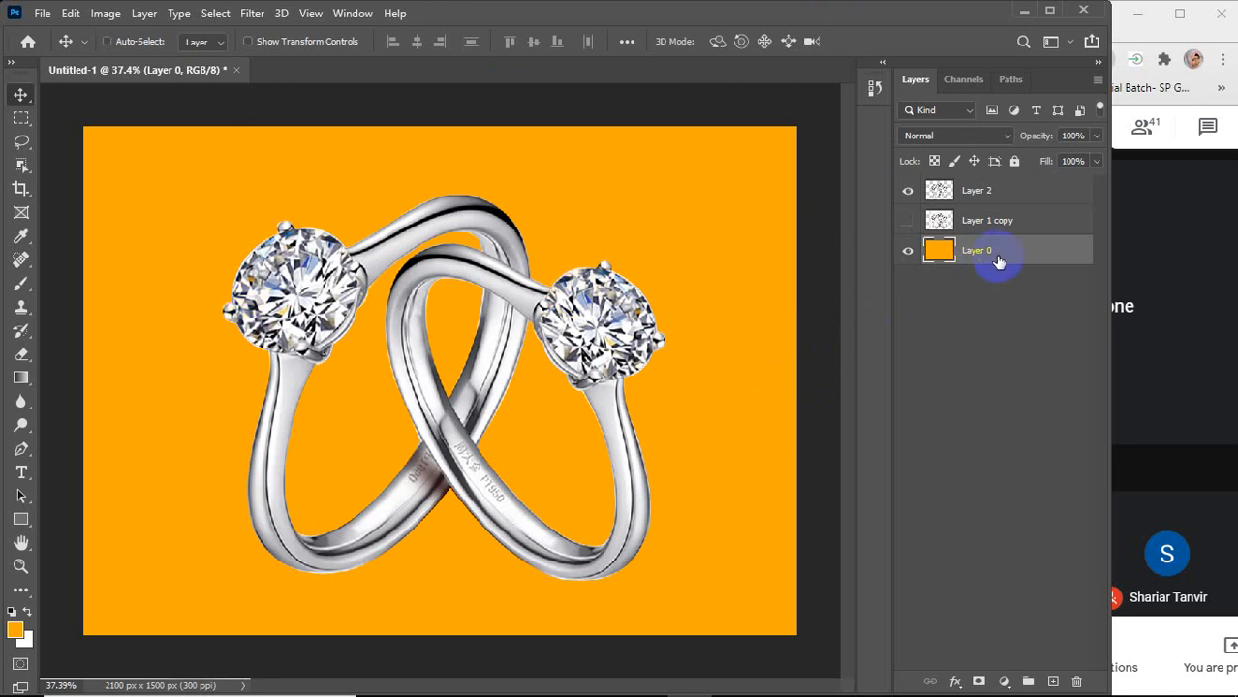
pyautogui.hotkey('ctrl', 'BackSpace')
pyautogui.hotkey('ctrl', 'z')
pyautogui.hotkey('ctrl', 'z')
pyautogui.hotkey('ctrl', 'z')
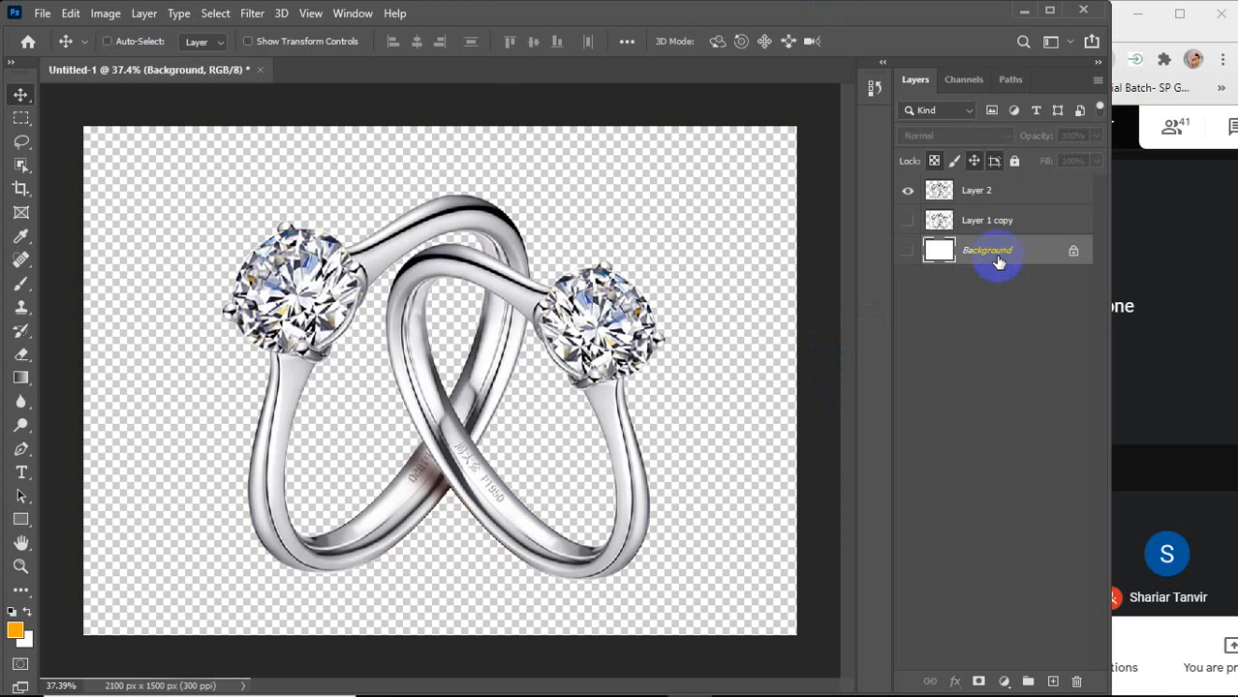
pyautogui.hotkey('ctrl', 'z')
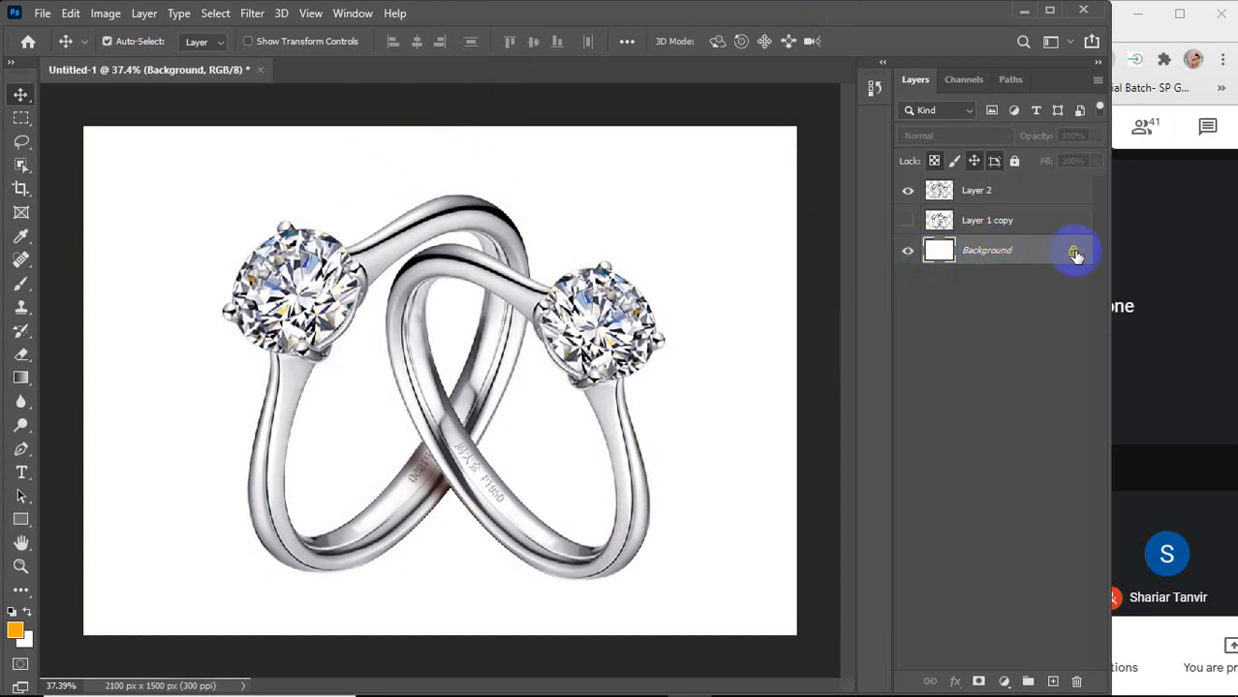
pyautogui.click(1155, 216)
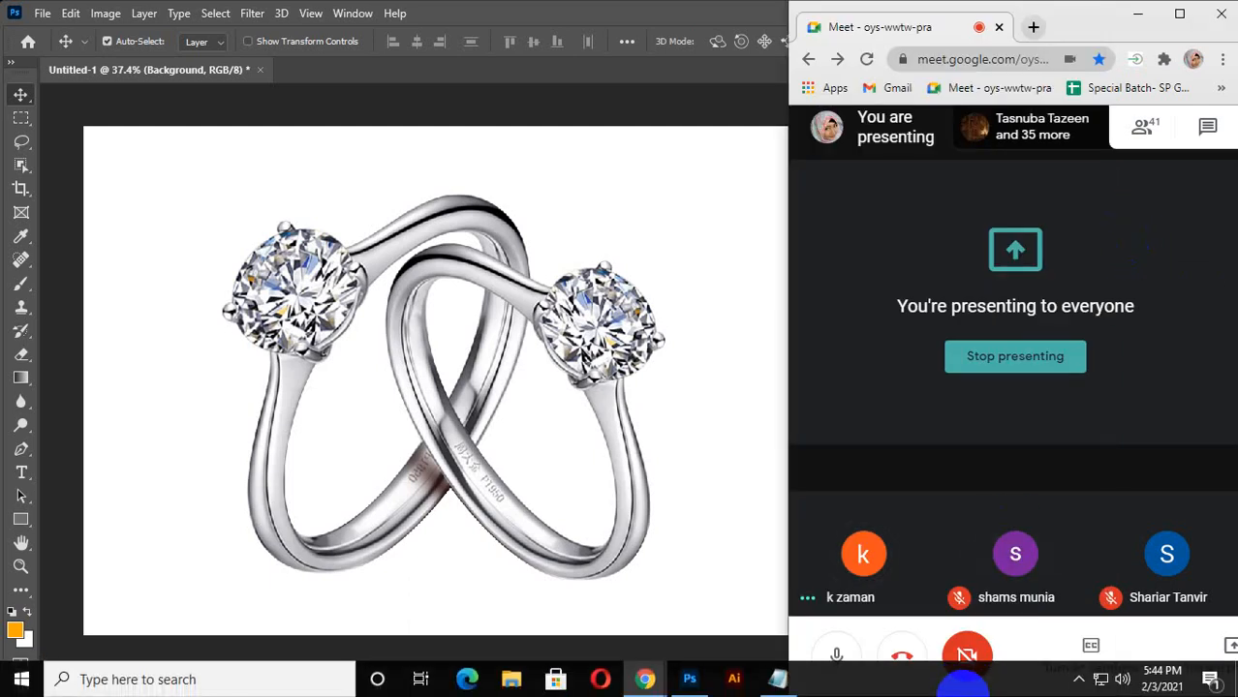
pyautogui.click(969, 657)
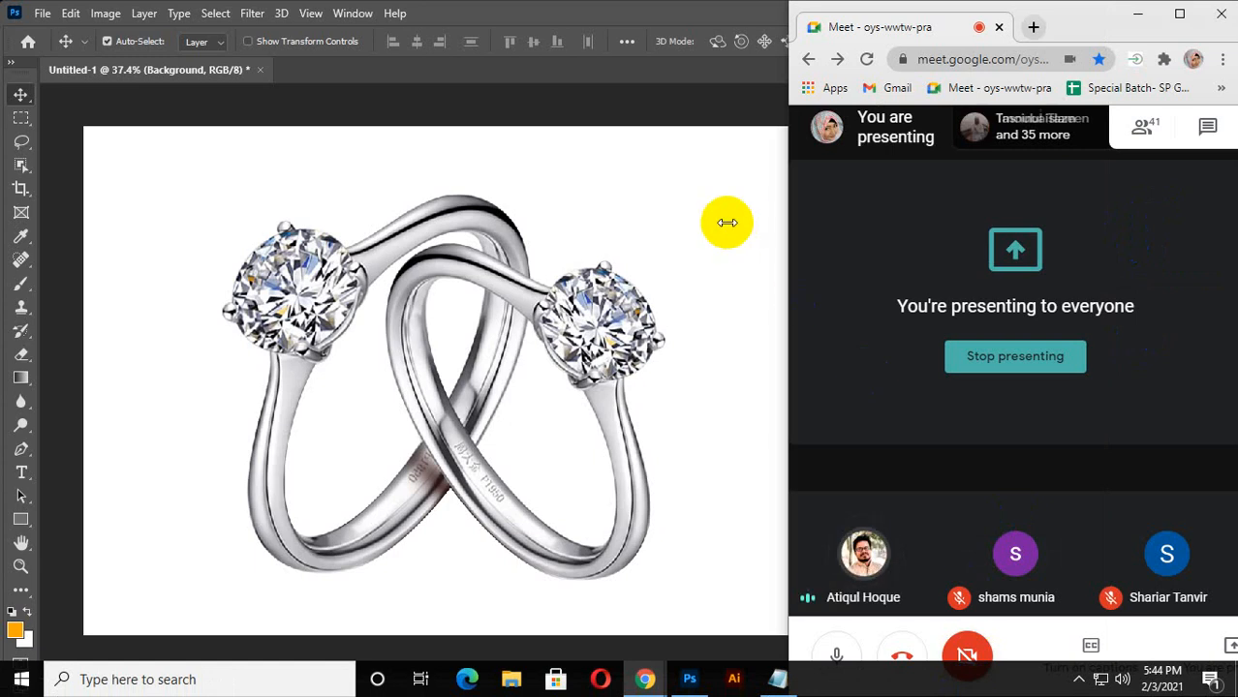
pyautogui.click(678, 213)
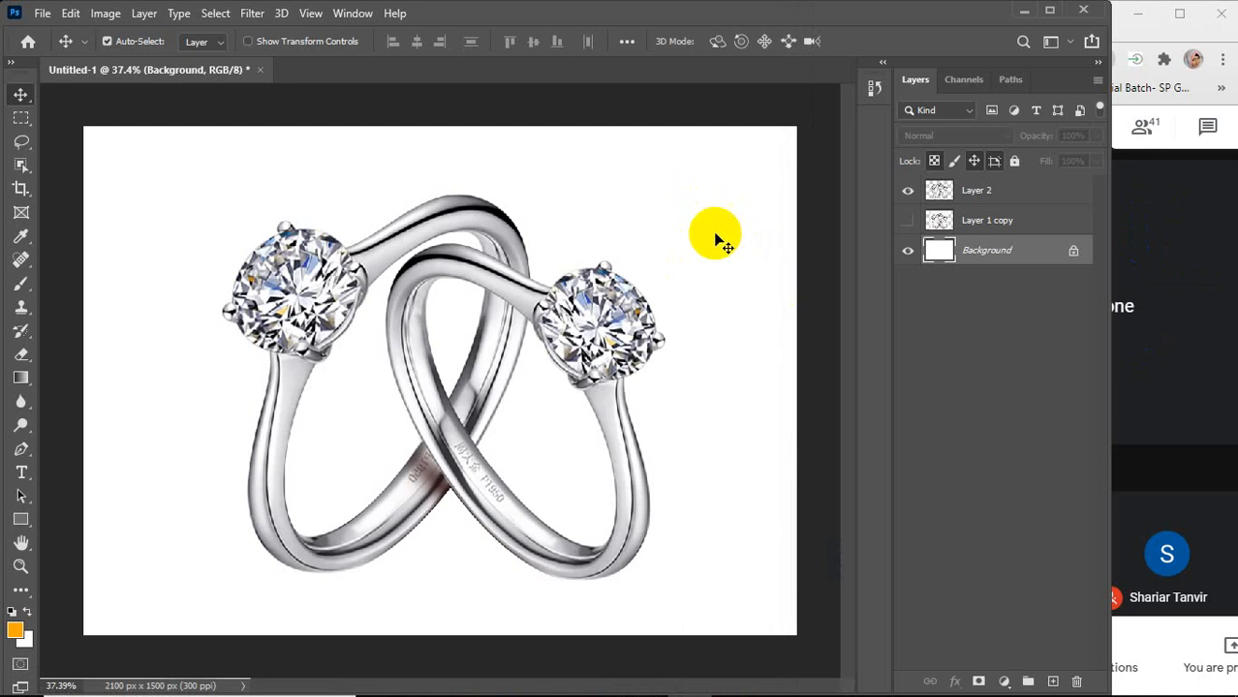
# Convert the locked Background into a regular layer filled with the orange foreground colour and hide Layer 2
pyautogui.click(1073, 253)
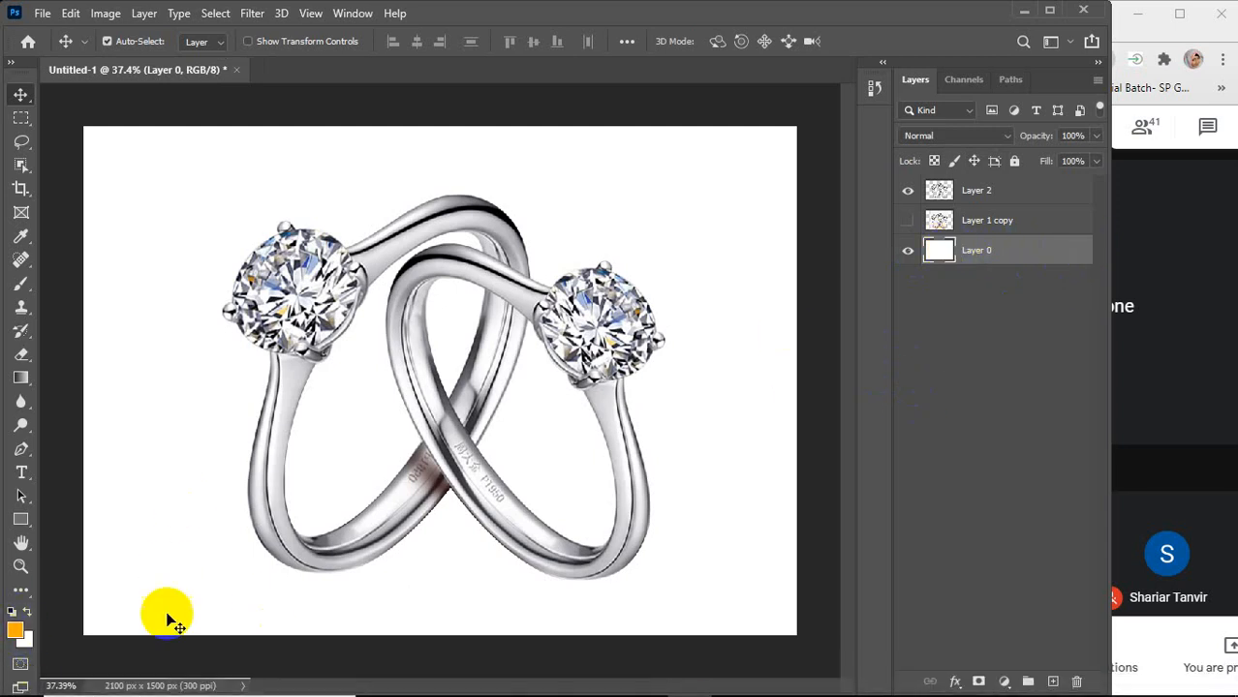
pyautogui.hotkey('alt', 'BackSpace')
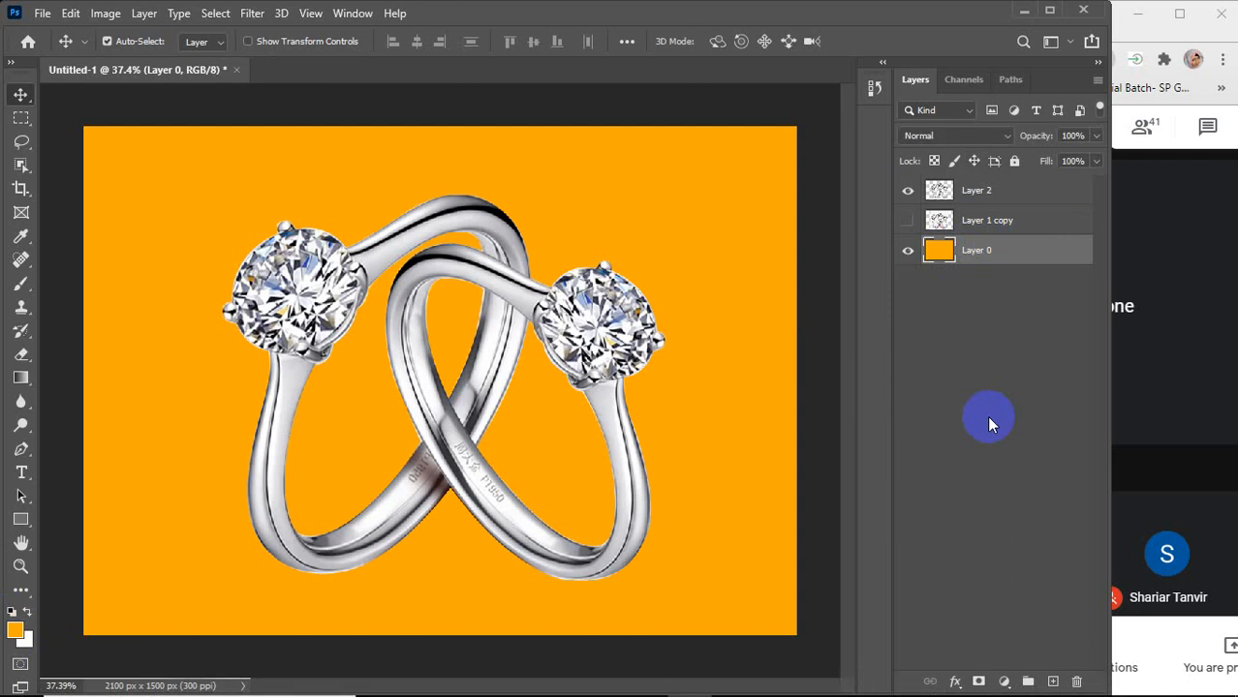
pyautogui.click(908, 191)
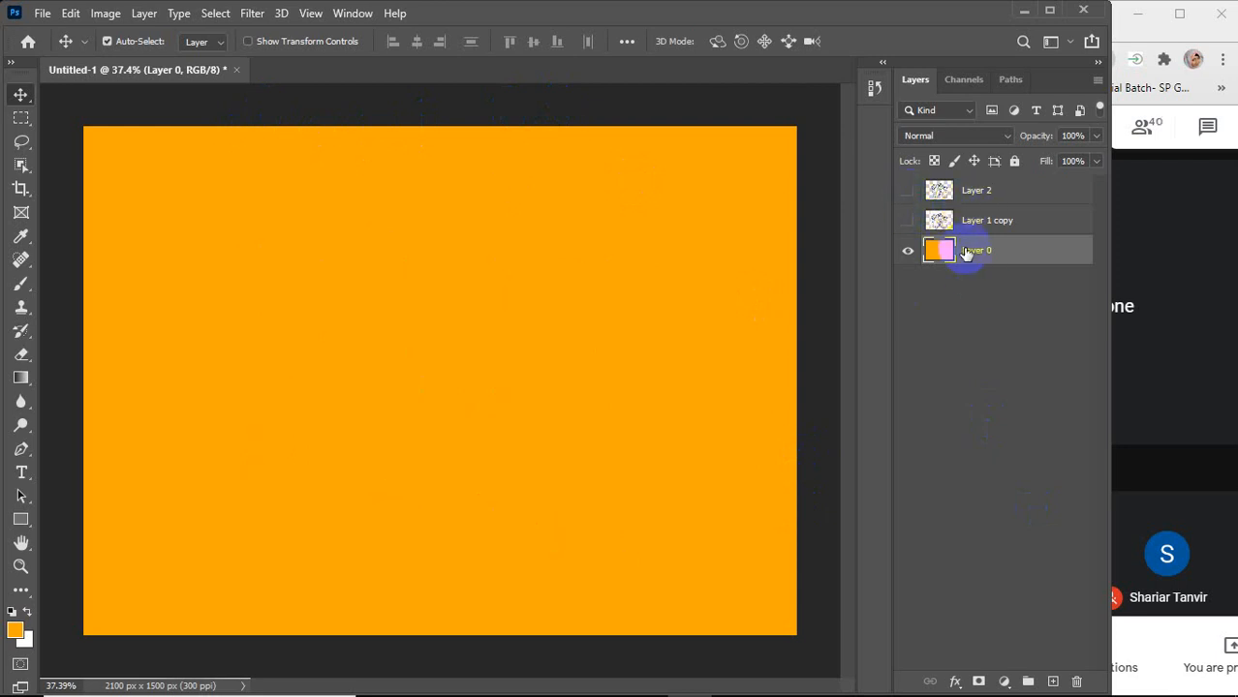
# Undo hiding the rings, the orange fill and the conversion of the Background
pyautogui.hotkey('ctrl', 'z')
pyautogui.hotkey('ctrl', 'z')
pyautogui.hotkey('ctrl', 'z')
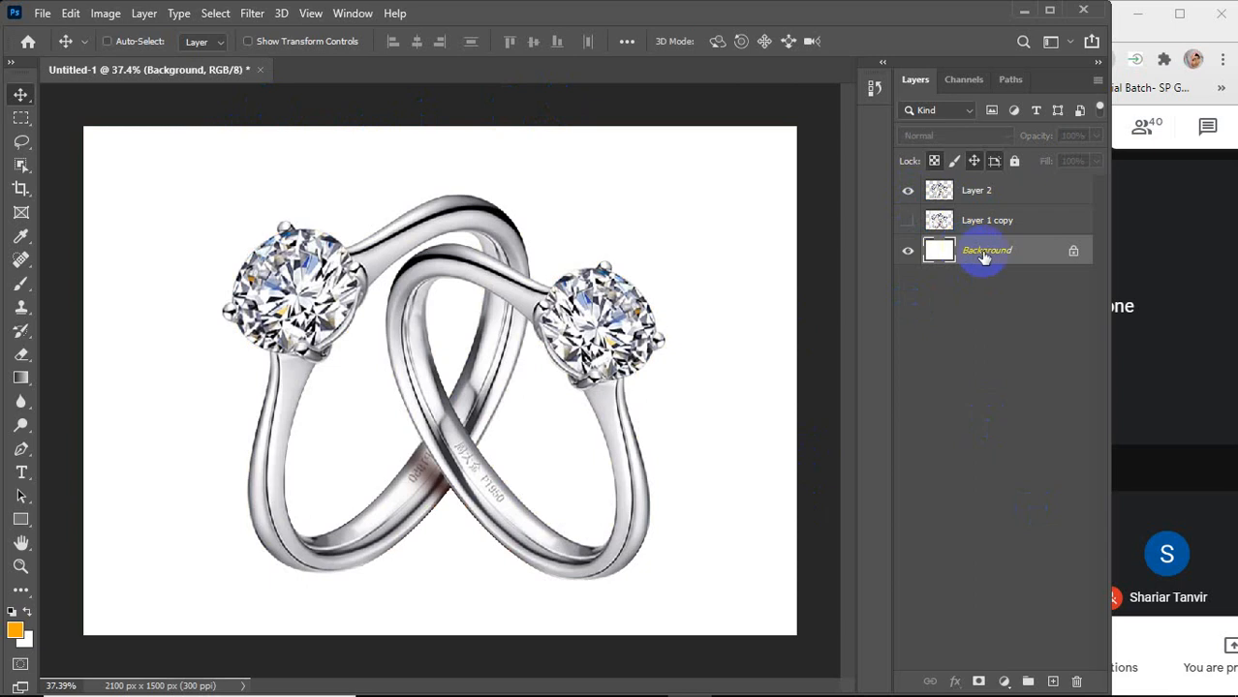
# Hide Layer 2 to leave a blank white canvas and set the Pen tool to Shape mode
pyautogui.click(908, 191)
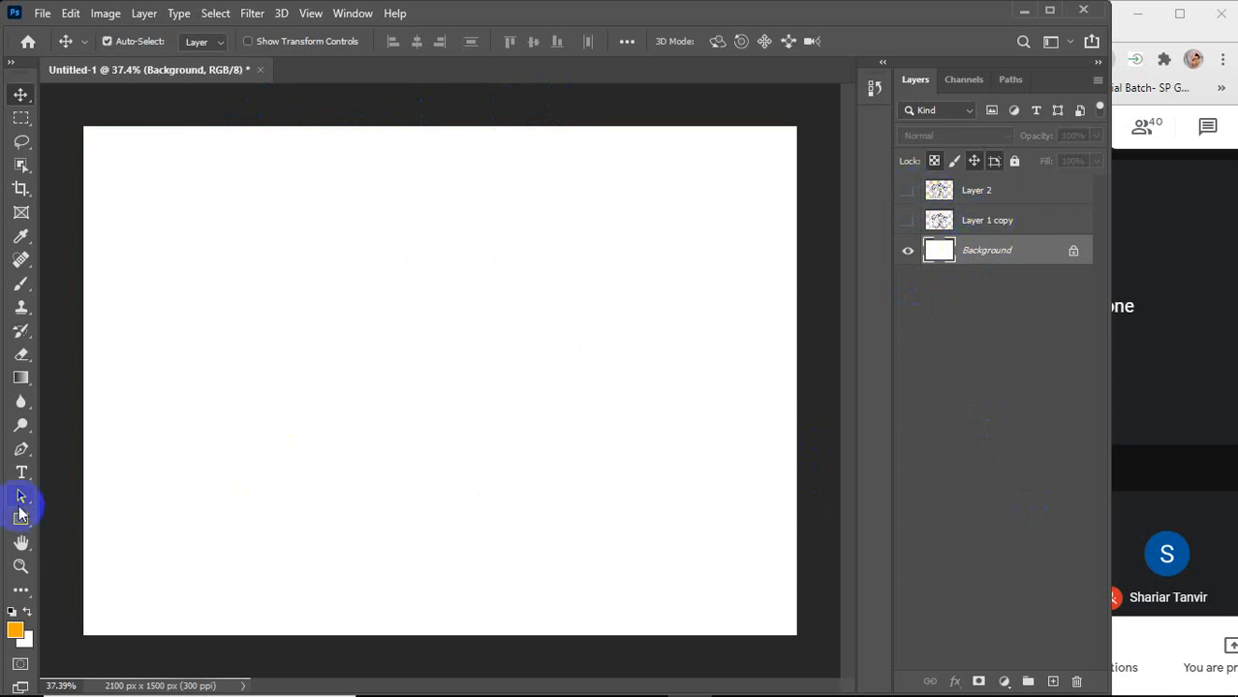
pyautogui.click(22, 453)
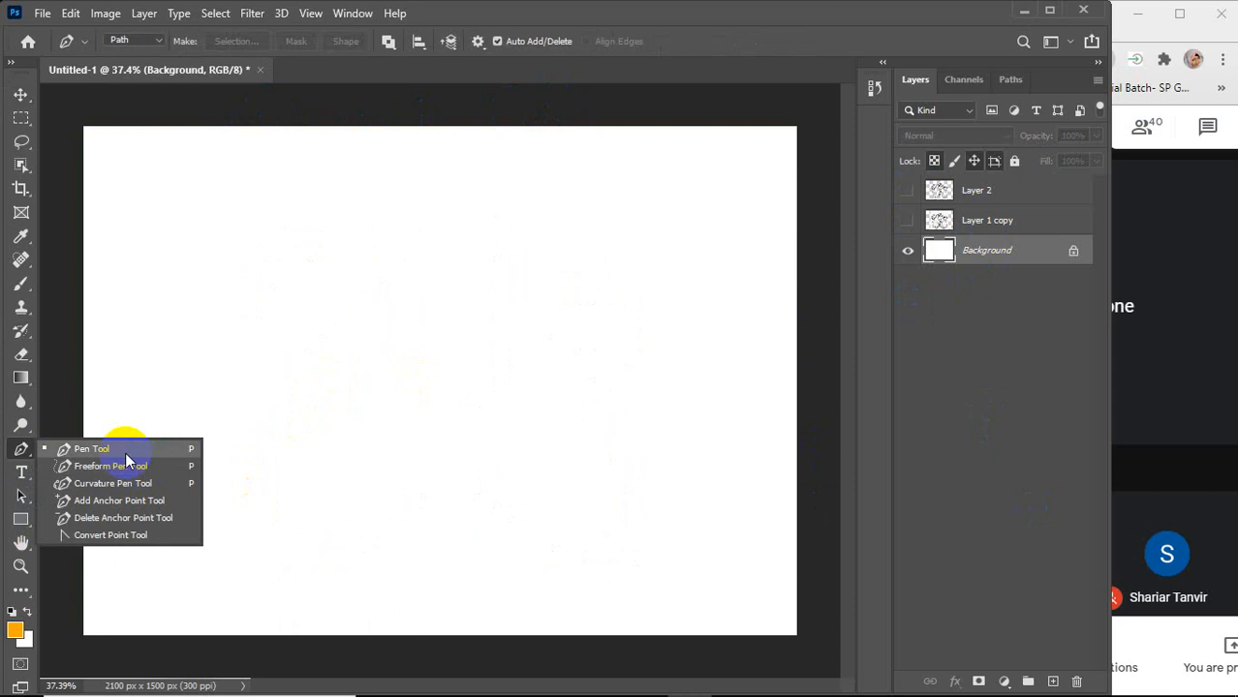
pyautogui.click(105, 450)
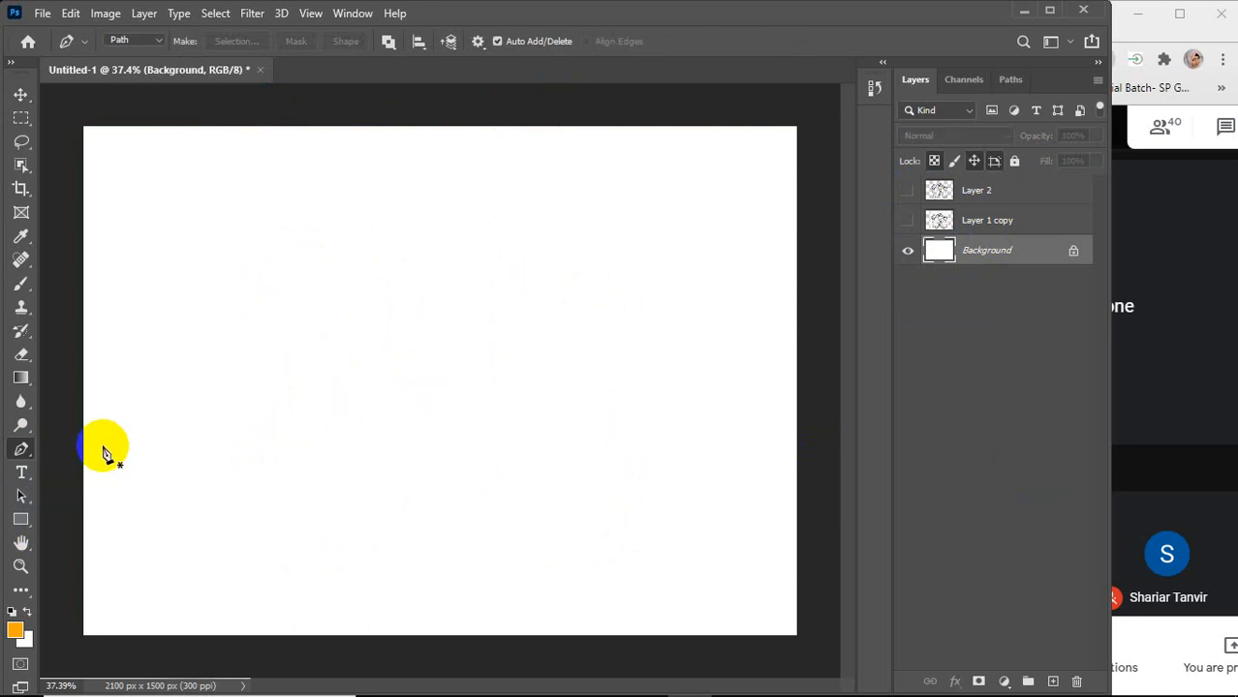
pyautogui.click(141, 43)
pyautogui.click(132, 55)
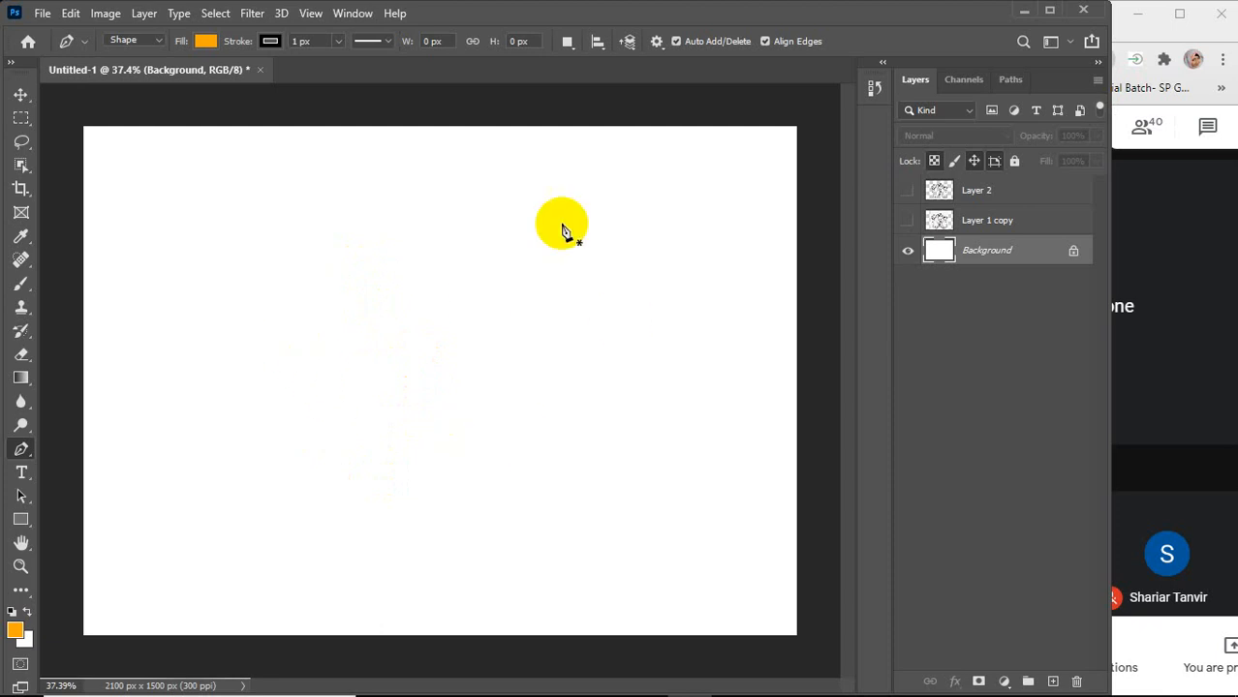
# Start an orange Pen shape with a quarter-circle arc about 366 px wide and 366 px high near the canvas centre
pyautogui.click(491, 221)
pyautogui.moveTo(278, 291); pyautogui.dragTo(247, 447)
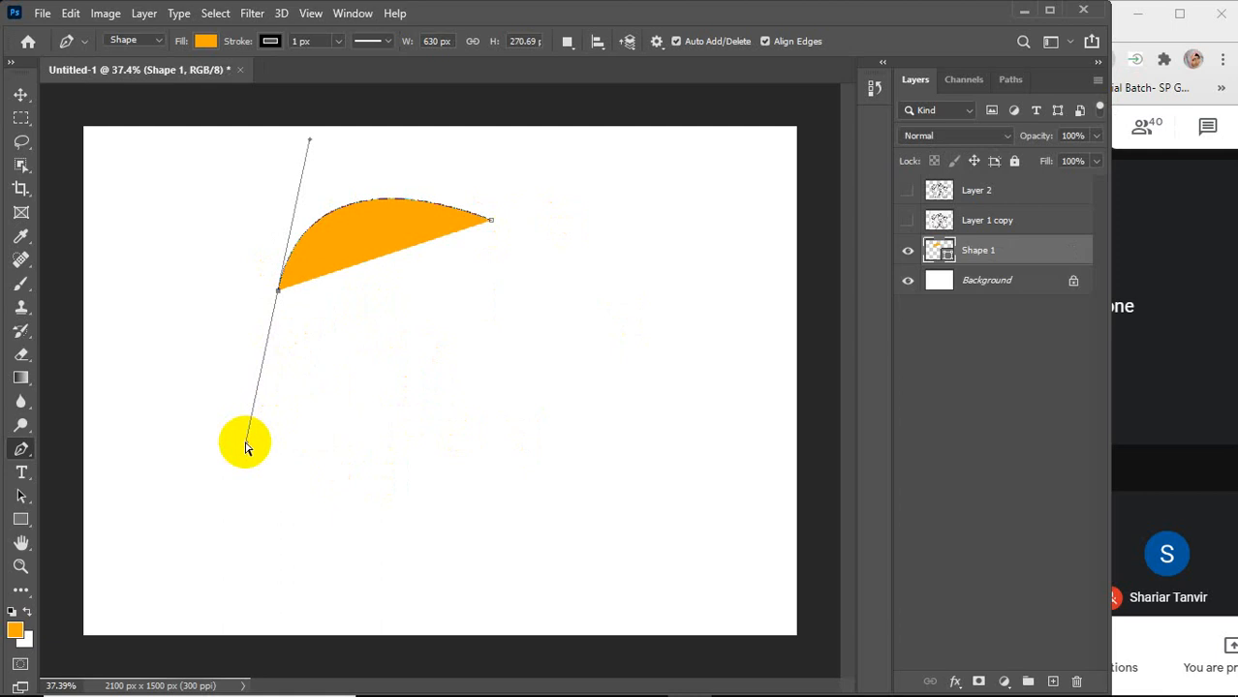
pyautogui.hotkey('ctrl', 'z')
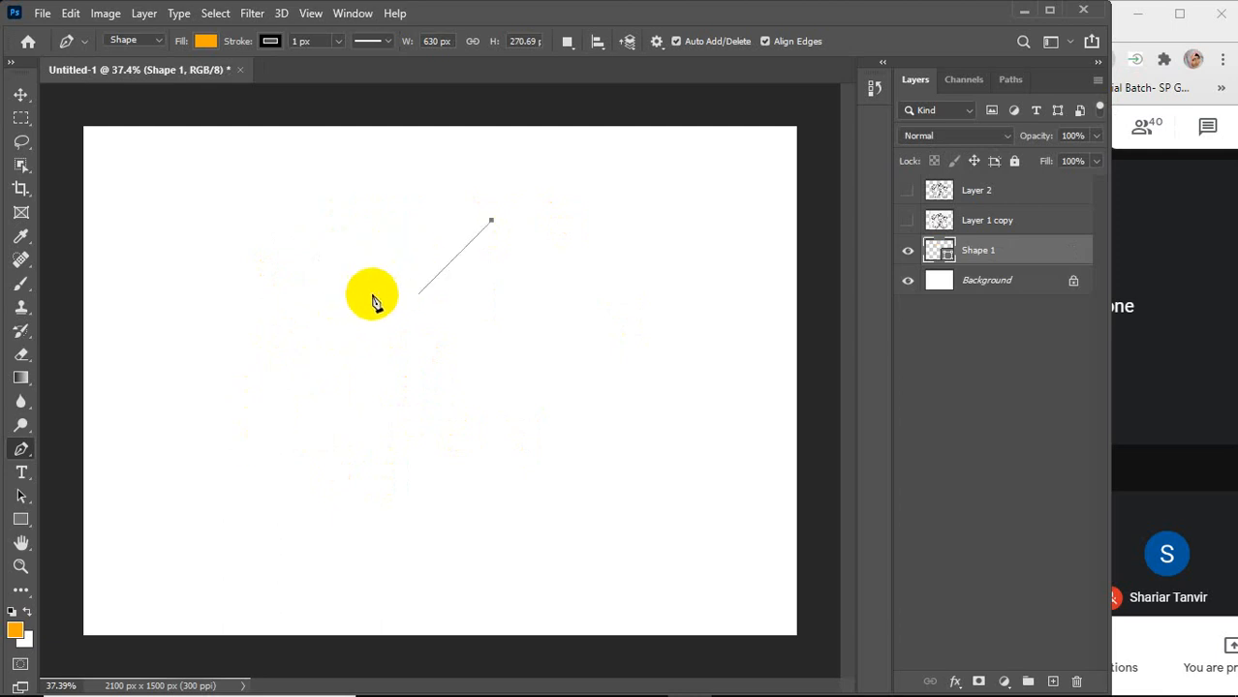
pyautogui.moveTo(367, 345); pyautogui.dragTo(368, 475)
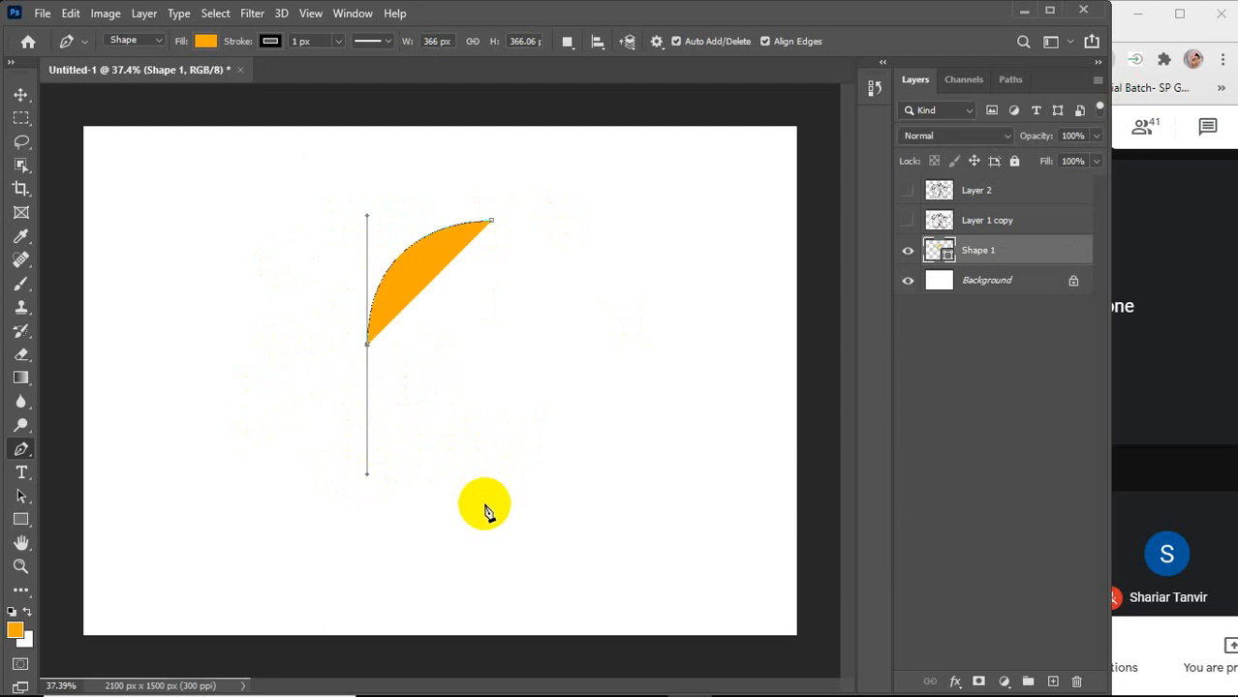
# Check the display settings for whether Smart Guides are enabled
pyautogui.click(311, 13)
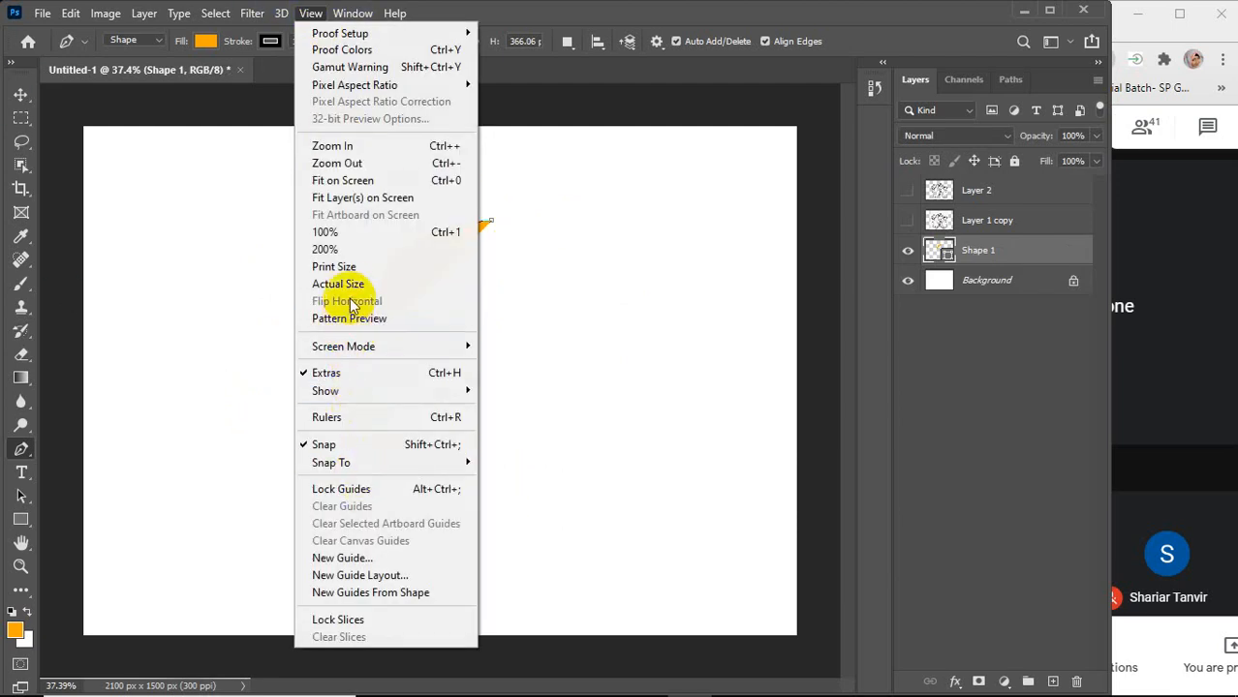
pyautogui.moveTo(361, 395)
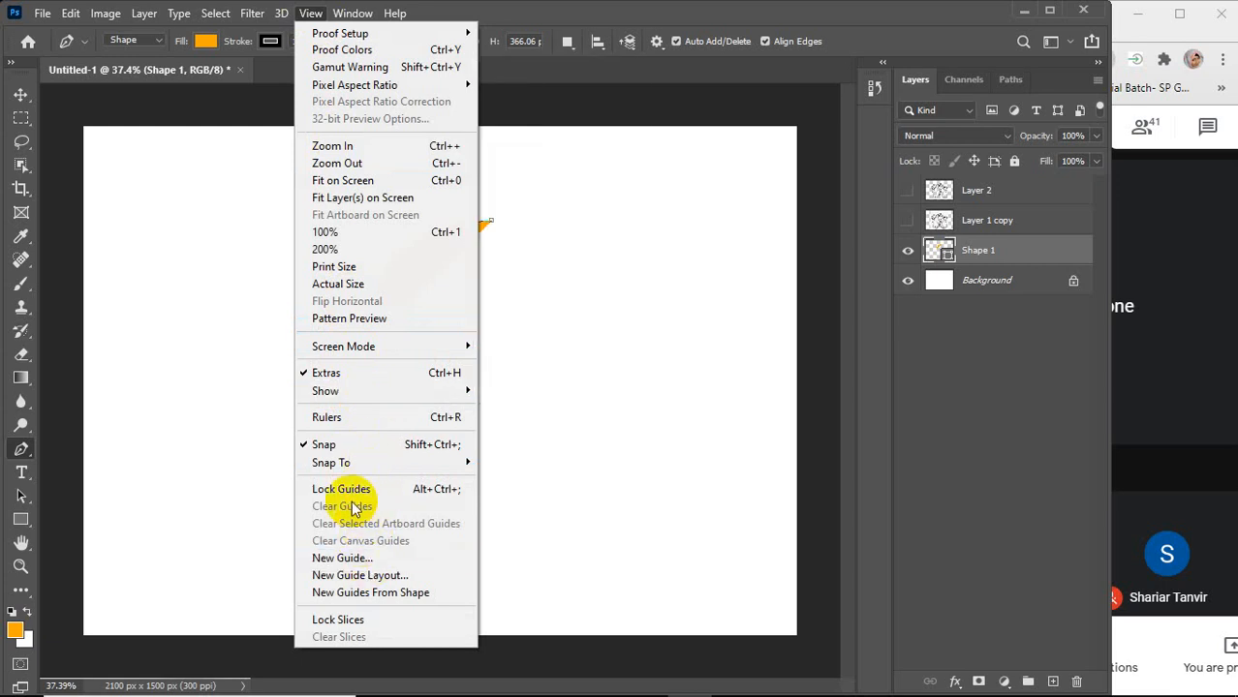
pyautogui.moveTo(379, 467)
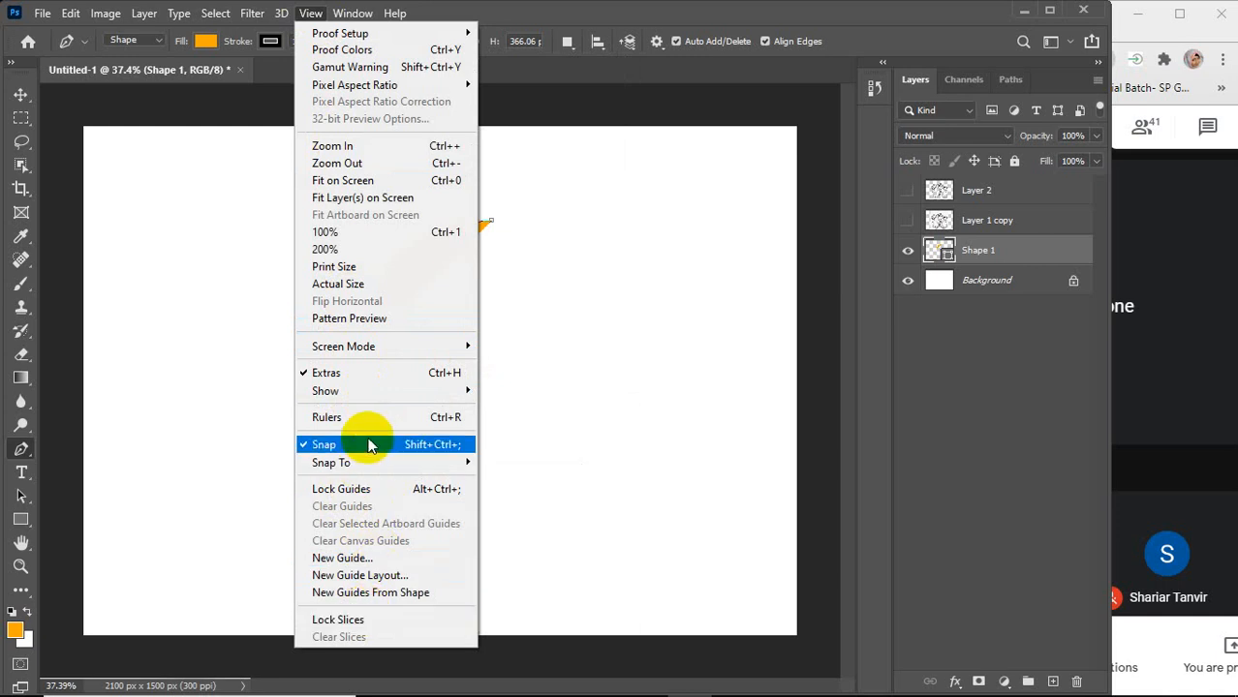
pyautogui.moveTo(334, 390)
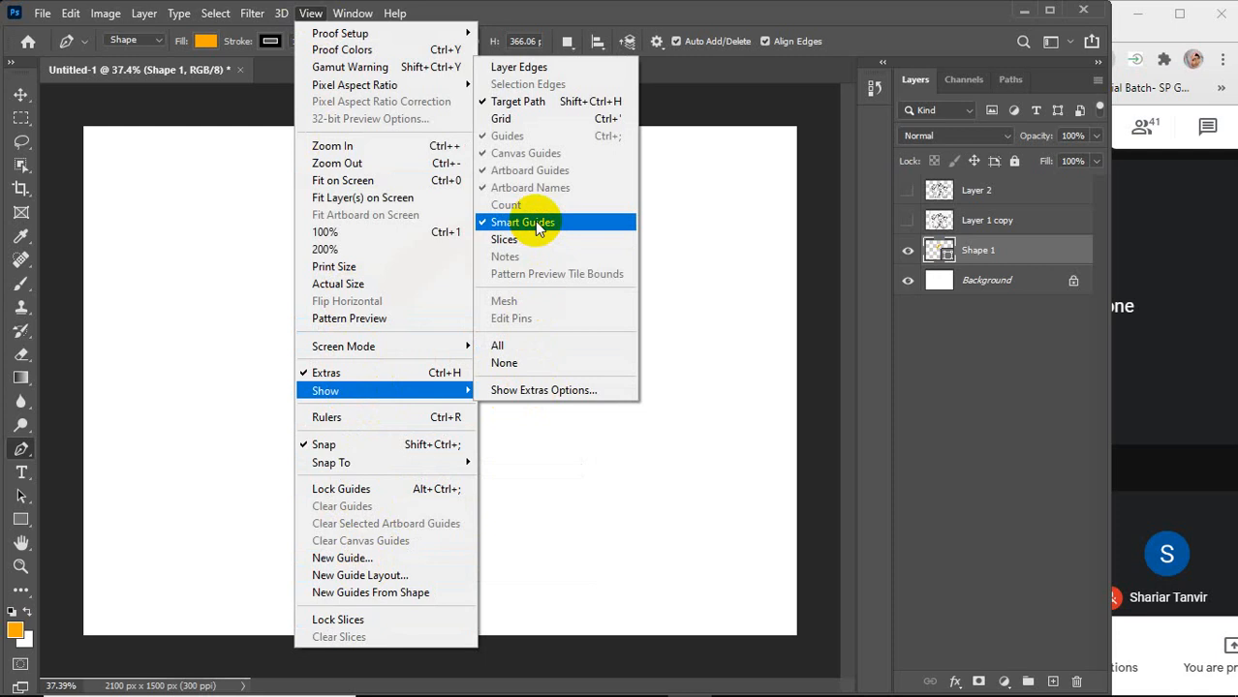
pyautogui.click(133, 257)
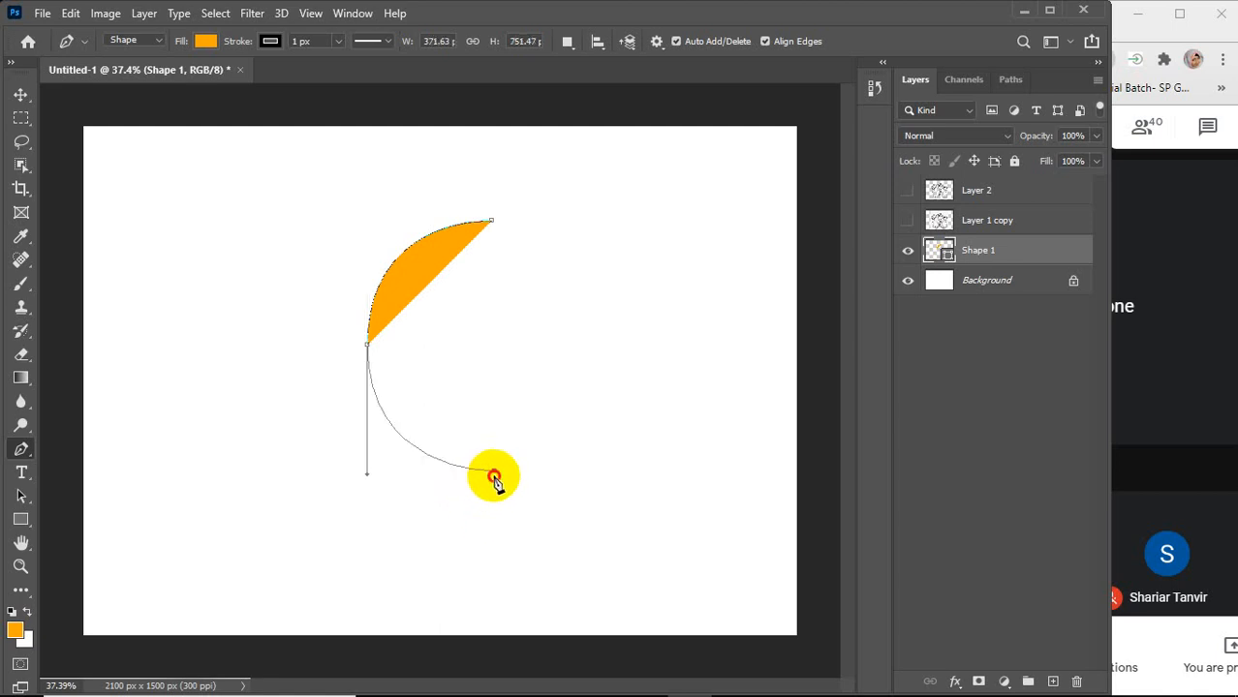
# Complete the orange Pen shape with curved segments as a closed circle-like form about 679 px wide and 738 px high
pyautogui.click(494, 472)
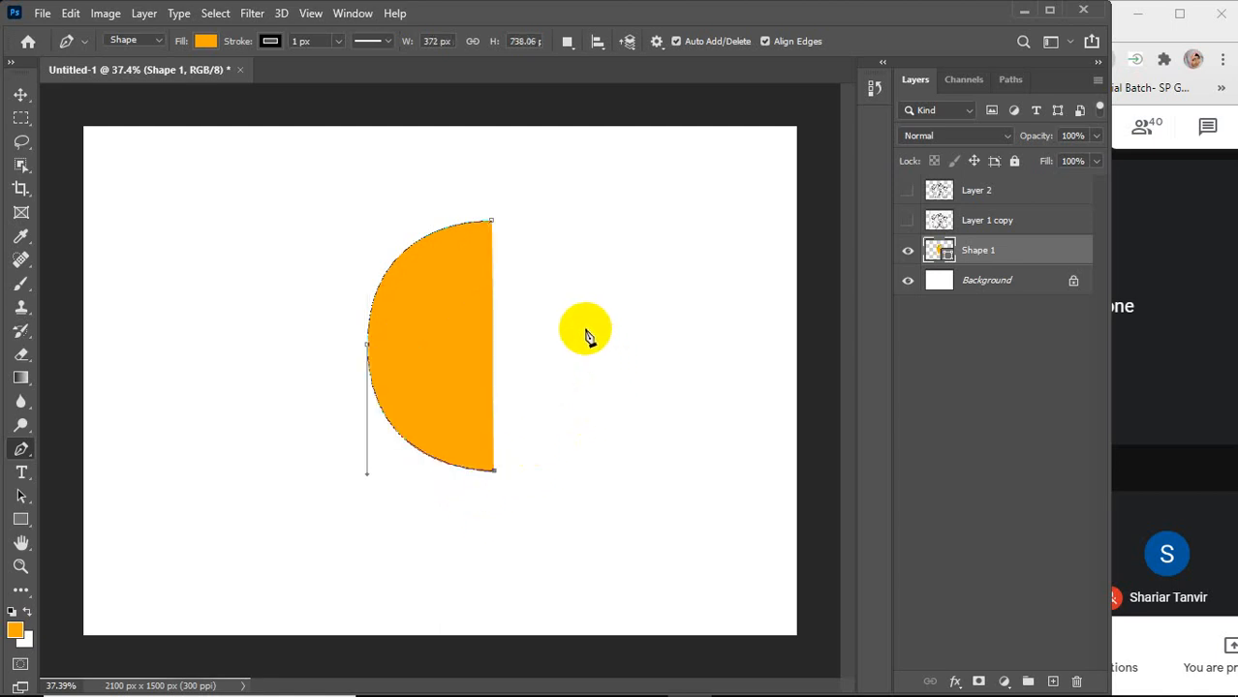
pyautogui.moveTo(584, 379); pyautogui.dragTo(584, 326)
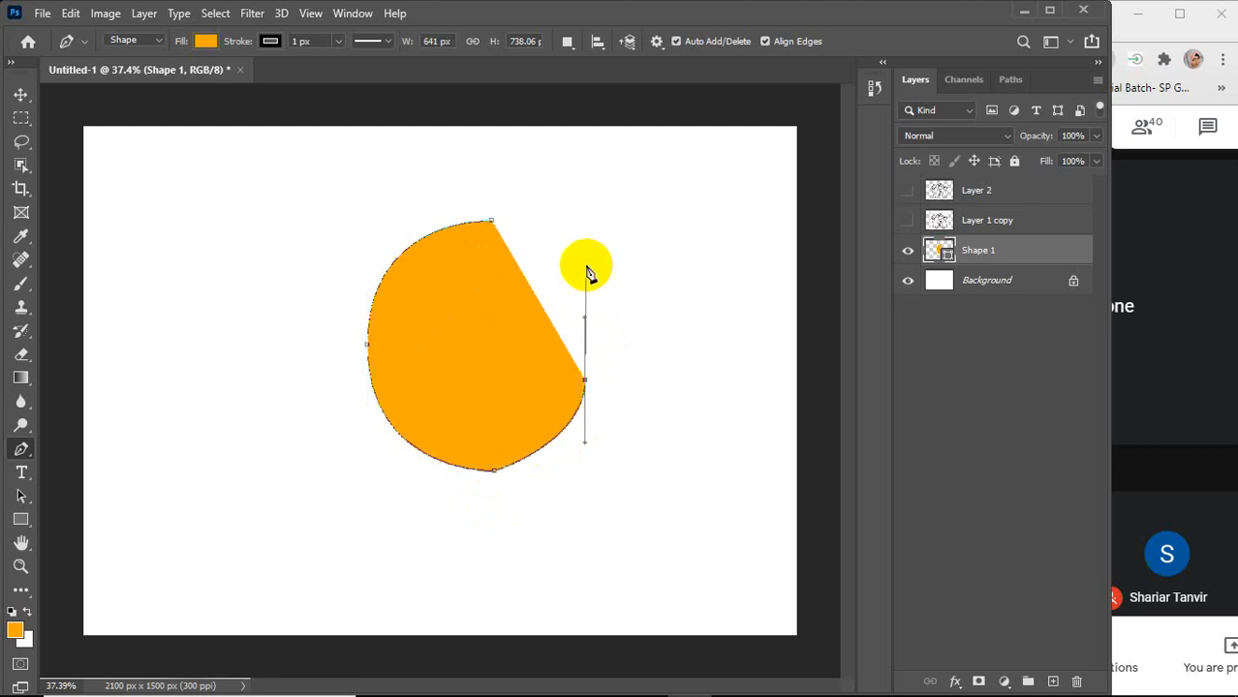
pyautogui.hotkey('ctrl', 'z')
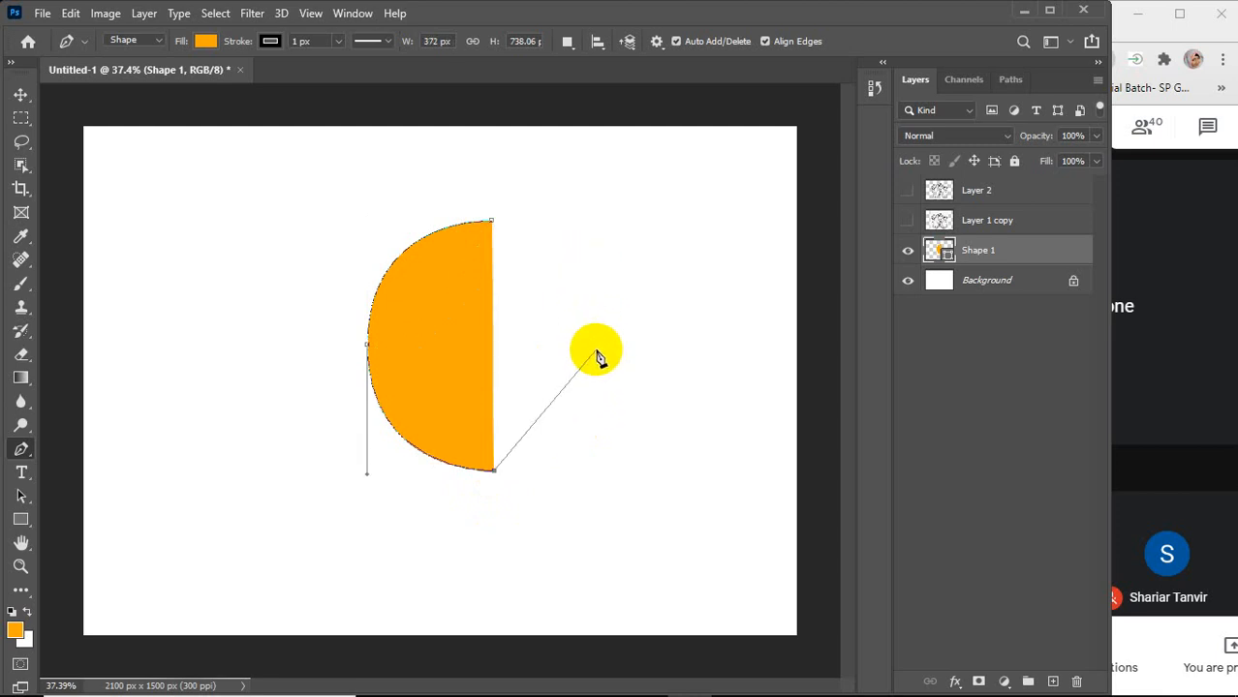
pyautogui.click(600, 335)
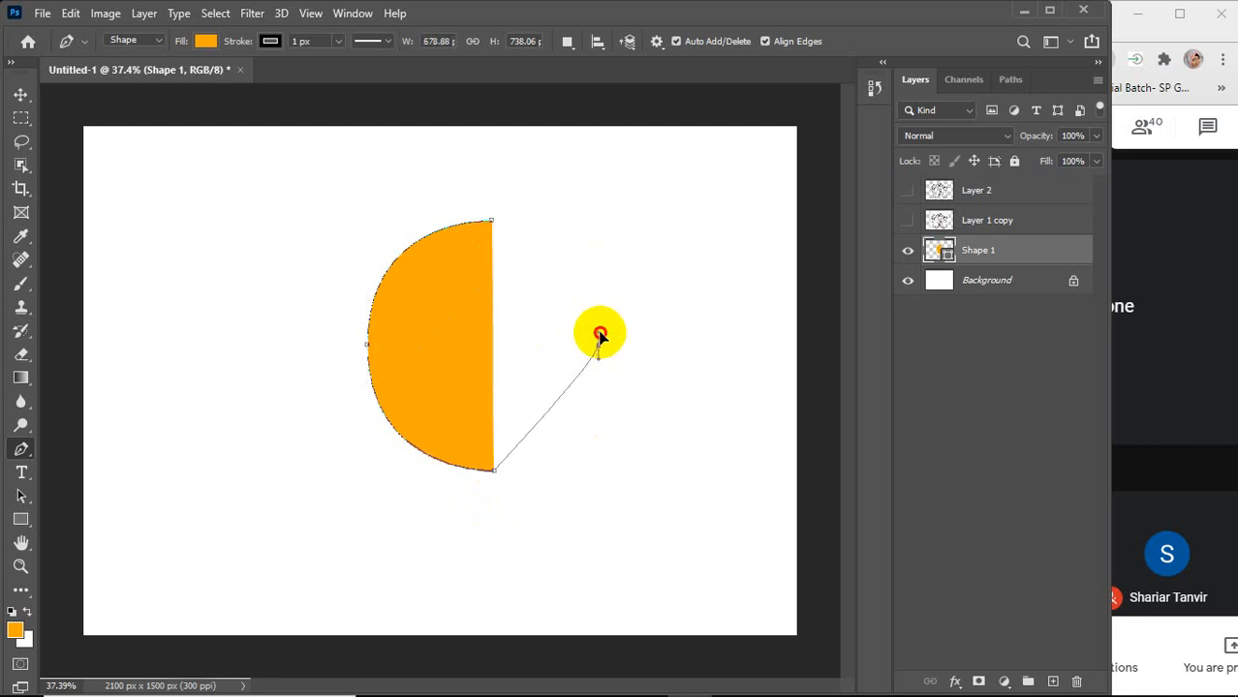
pyautogui.moveTo(600, 335); pyautogui.dragTo(597, 235)
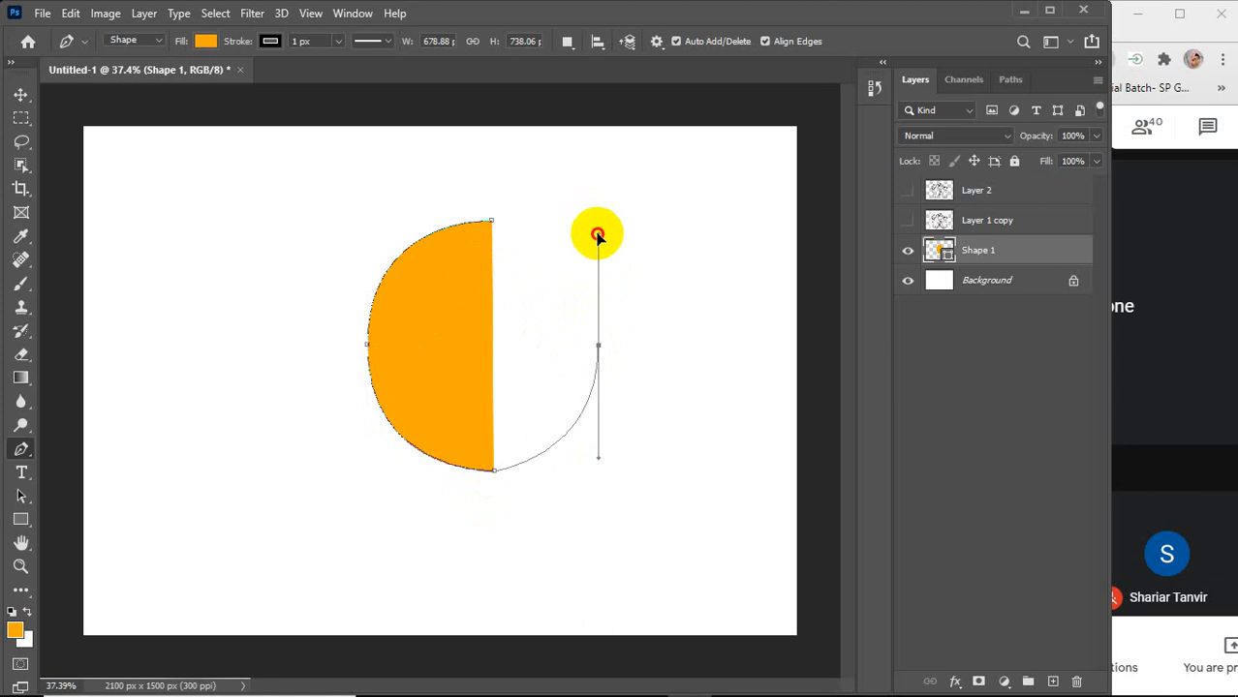
pyautogui.click(494, 225)
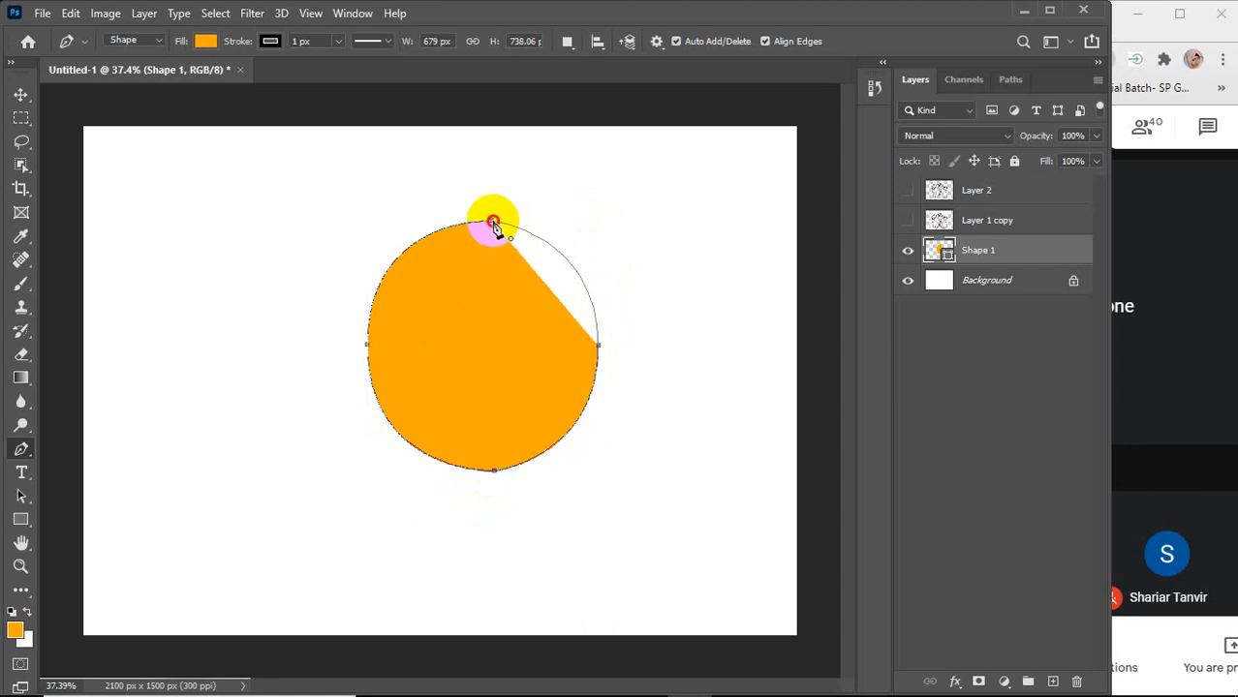
pyautogui.moveTo(494, 225); pyautogui.dragTo(408, 246)
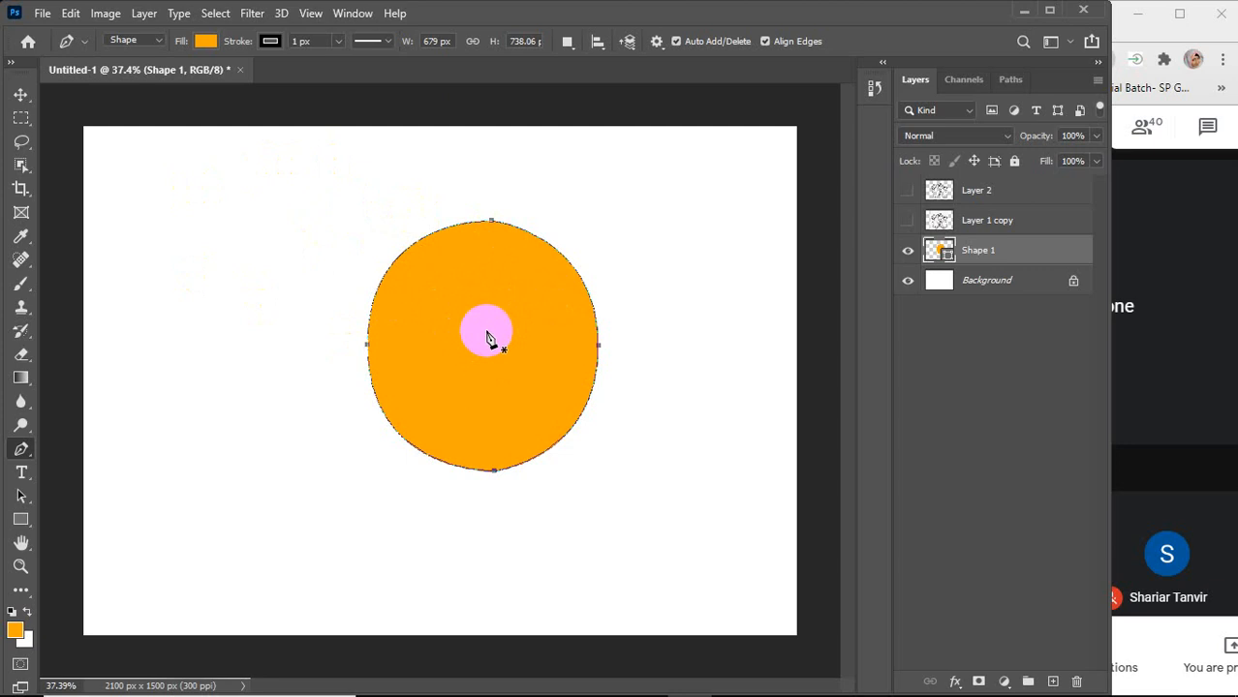
# Turn off the display of Smart Guides
pyautogui.click(311, 14)
pyautogui.moveTo(332, 391)
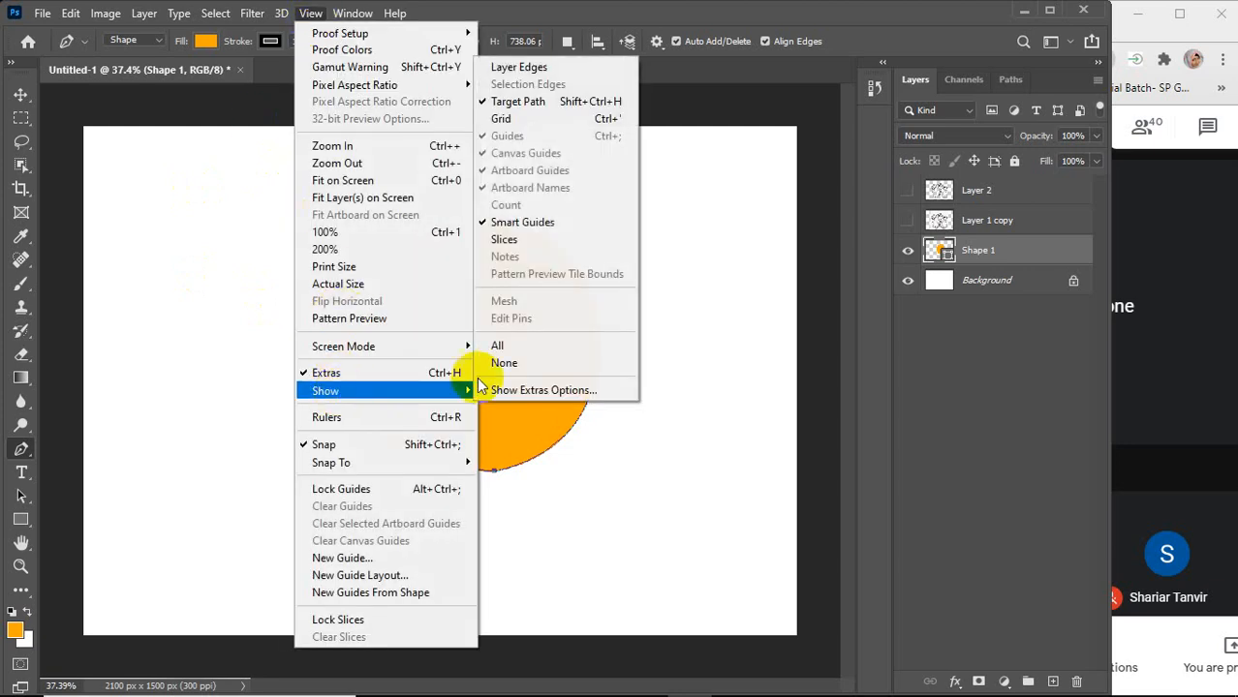
pyautogui.click(515, 222)
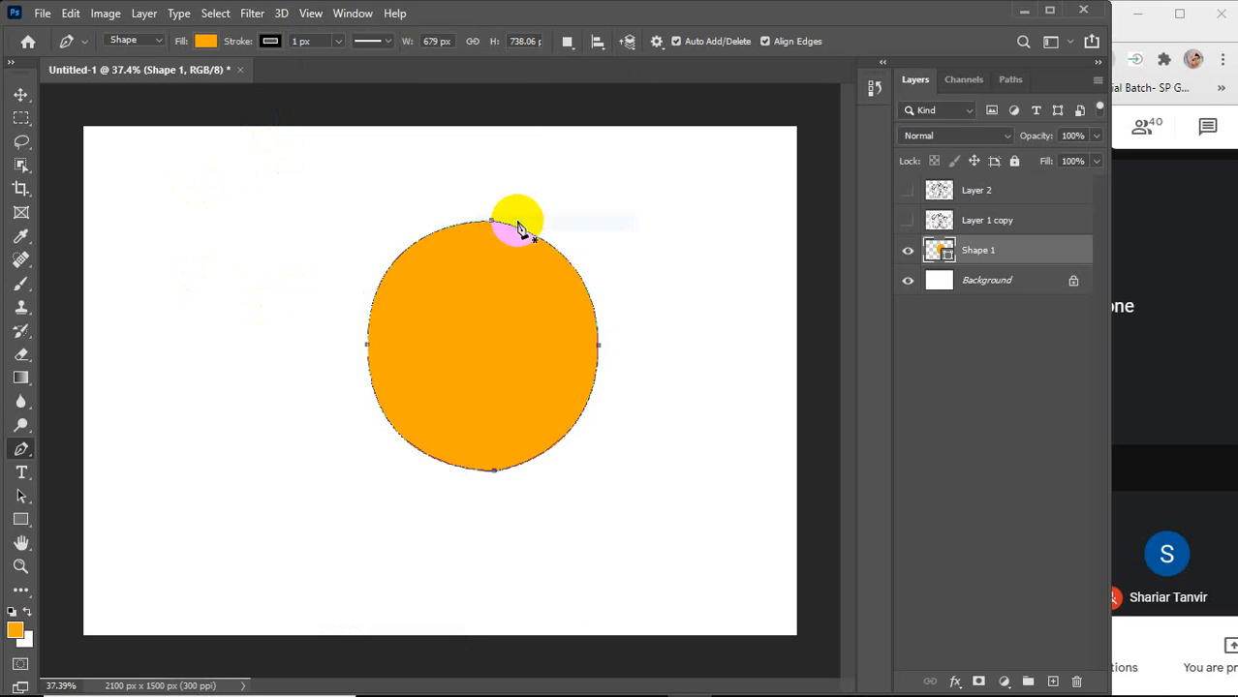
pyautogui.click(176, 278)
pyautogui.moveTo(275, 219); pyautogui.dragTo(335, 235)
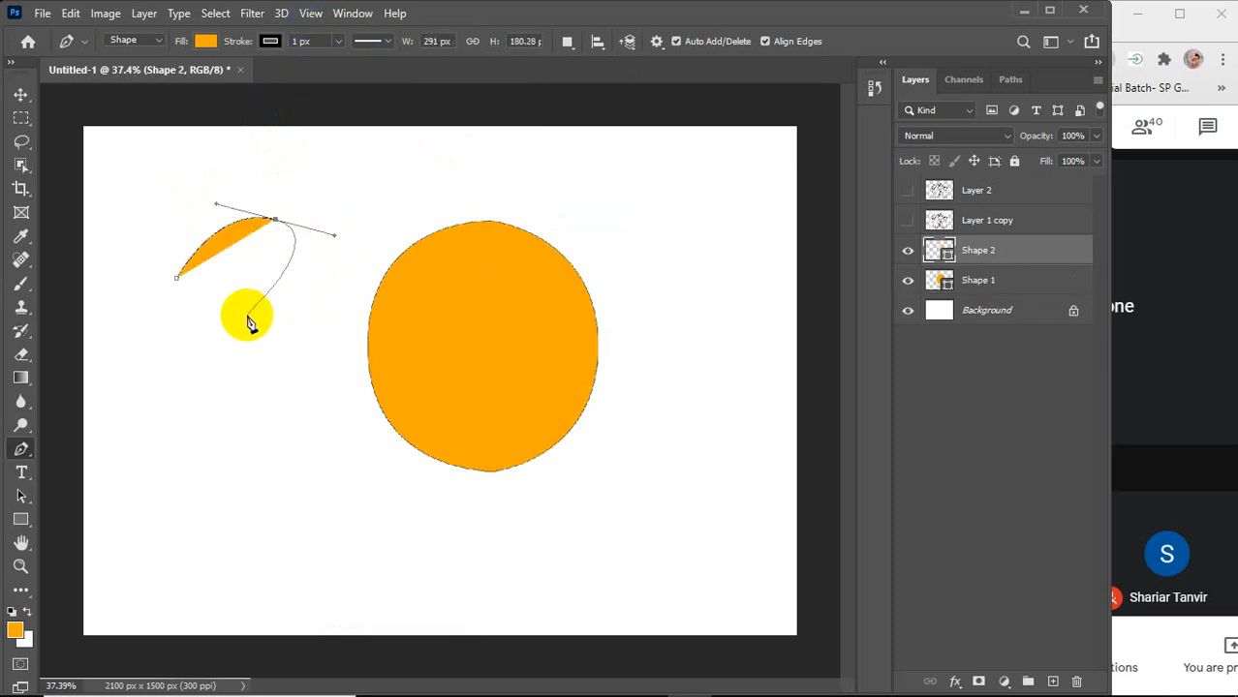
pyautogui.hotkey('ctrl', 'z')
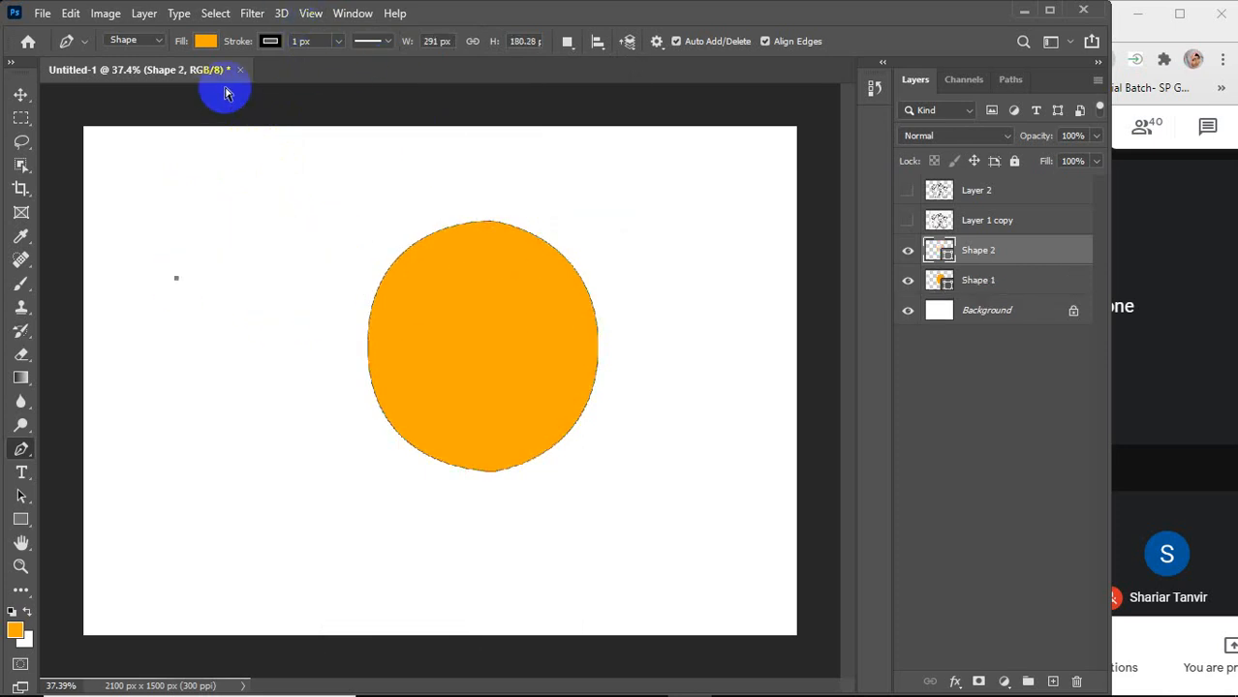
pyautogui.hotkey('ctrl', 'z')
# Turn on the display of Smart Guides
pyautogui.click(310, 12)
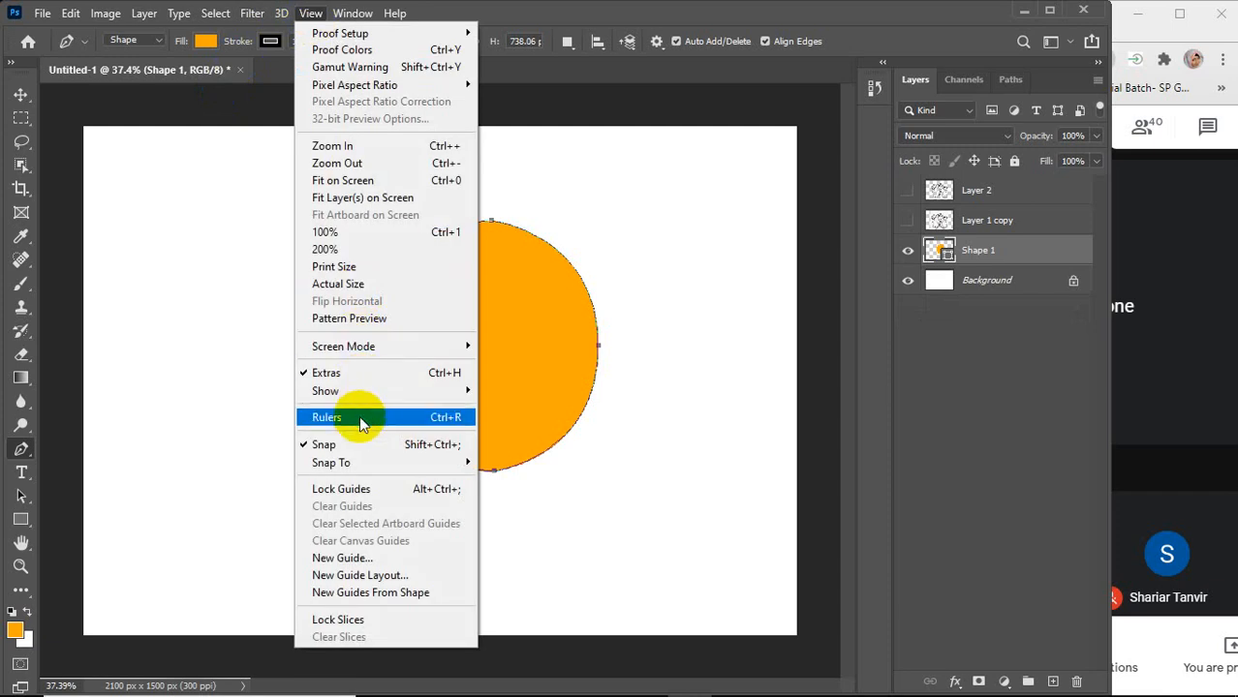
pyautogui.moveTo(343, 390)
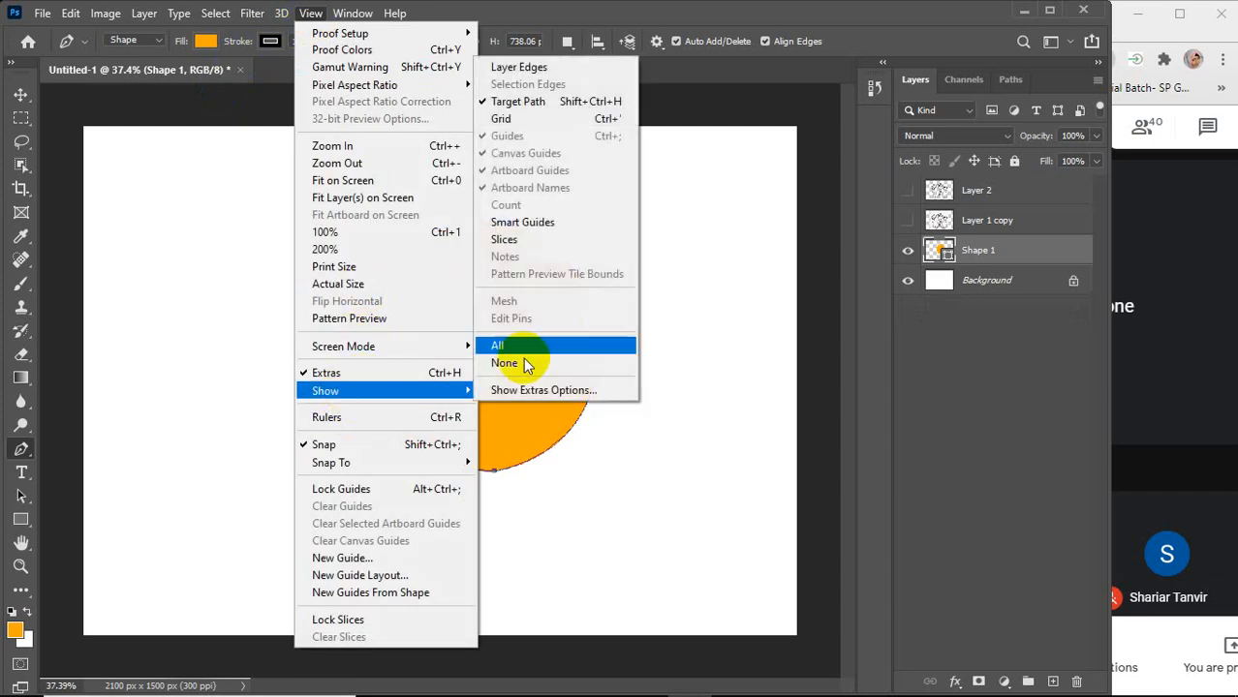
pyautogui.click(513, 224)
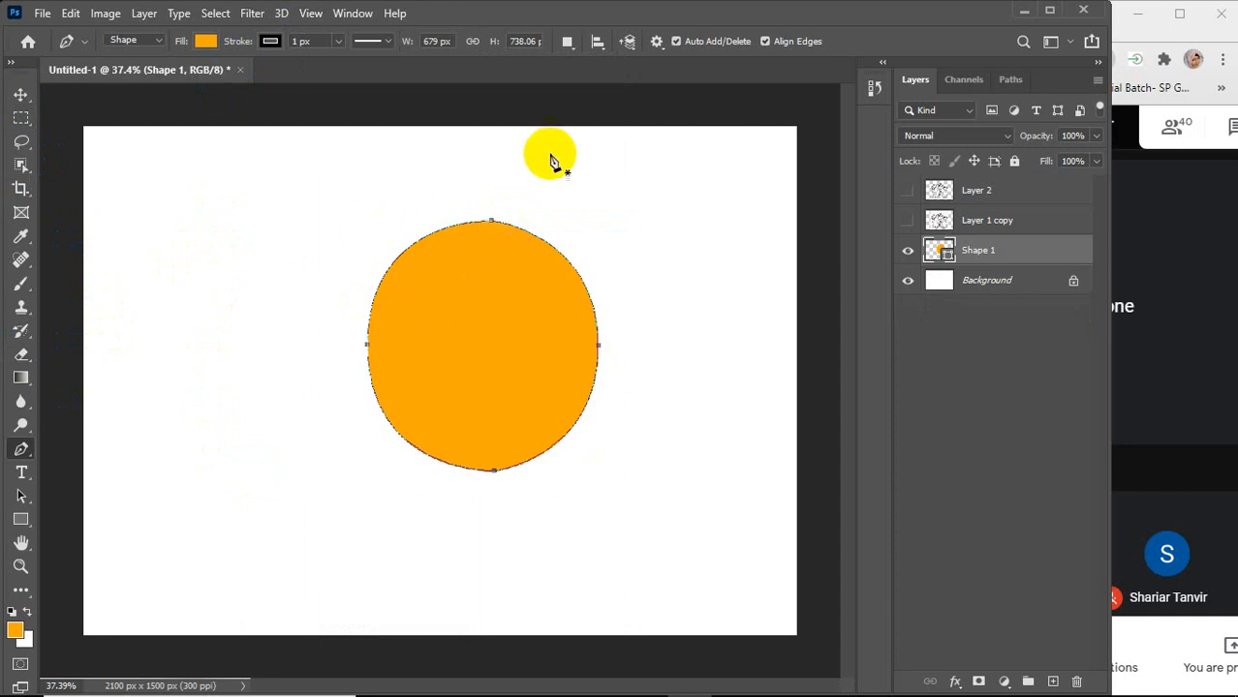
# Review the Pen tool's path operation options and check whether Smart Guides are enabled in the display settings
pyautogui.click(566, 41)
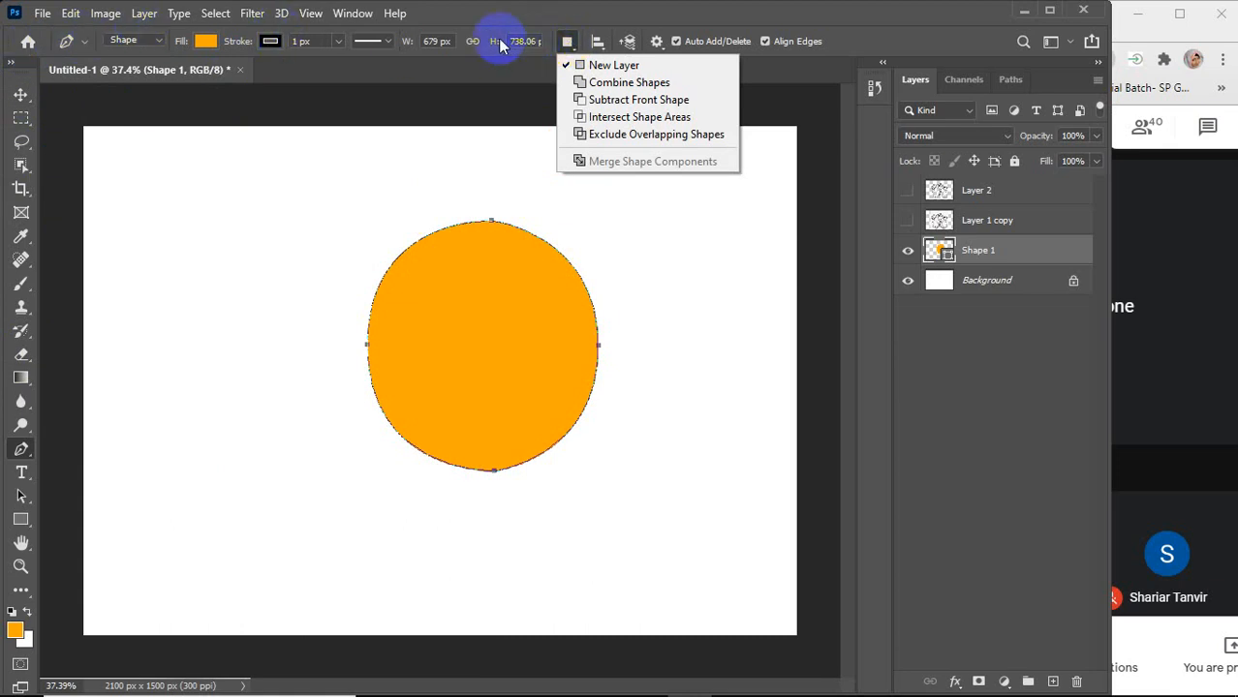
pyautogui.click(567, 43)
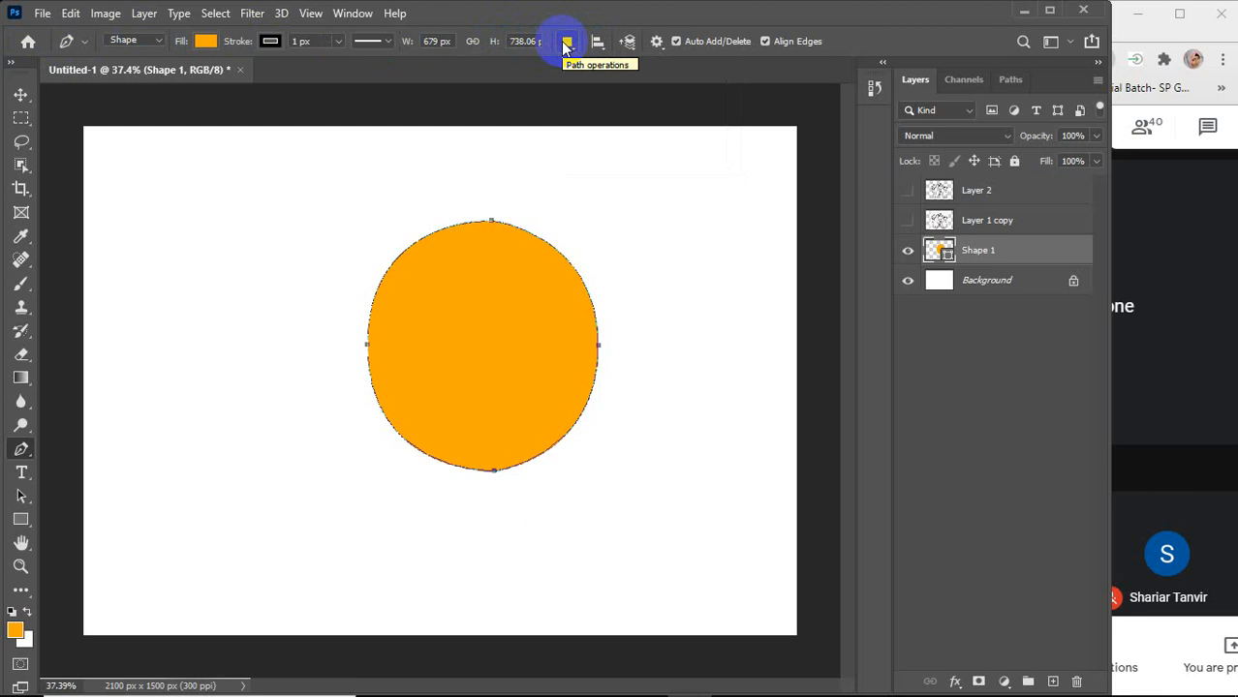
pyautogui.click(310, 14)
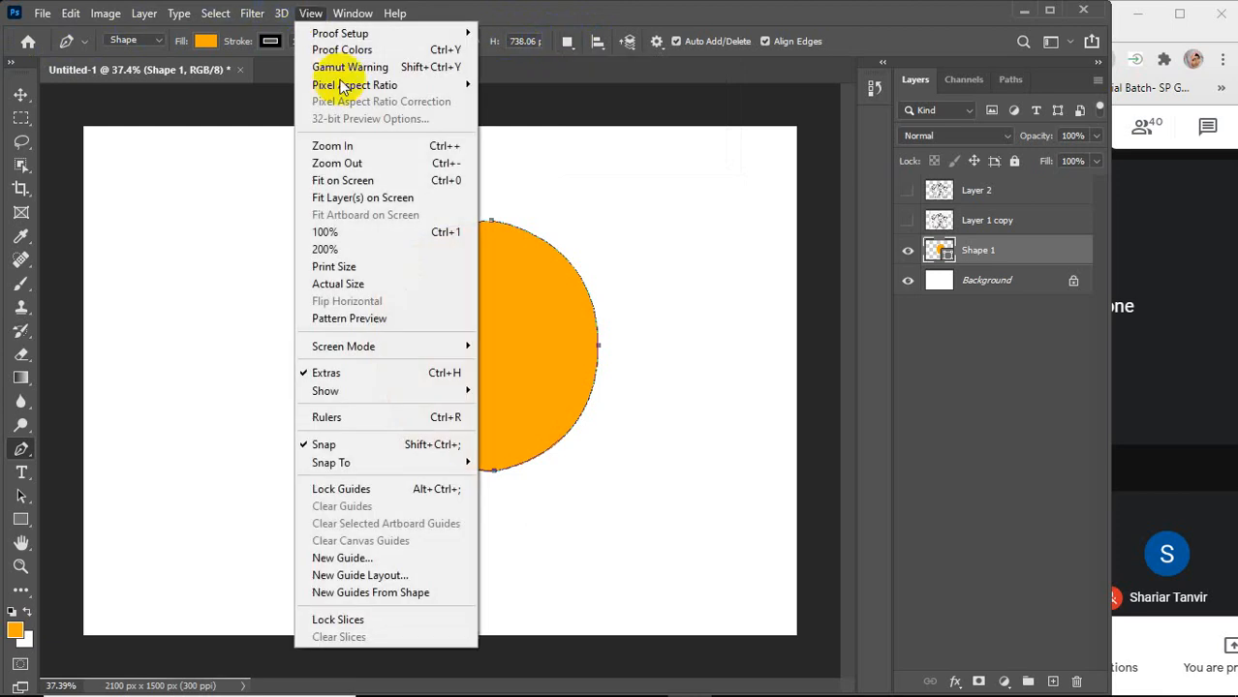
pyautogui.moveTo(373, 388)
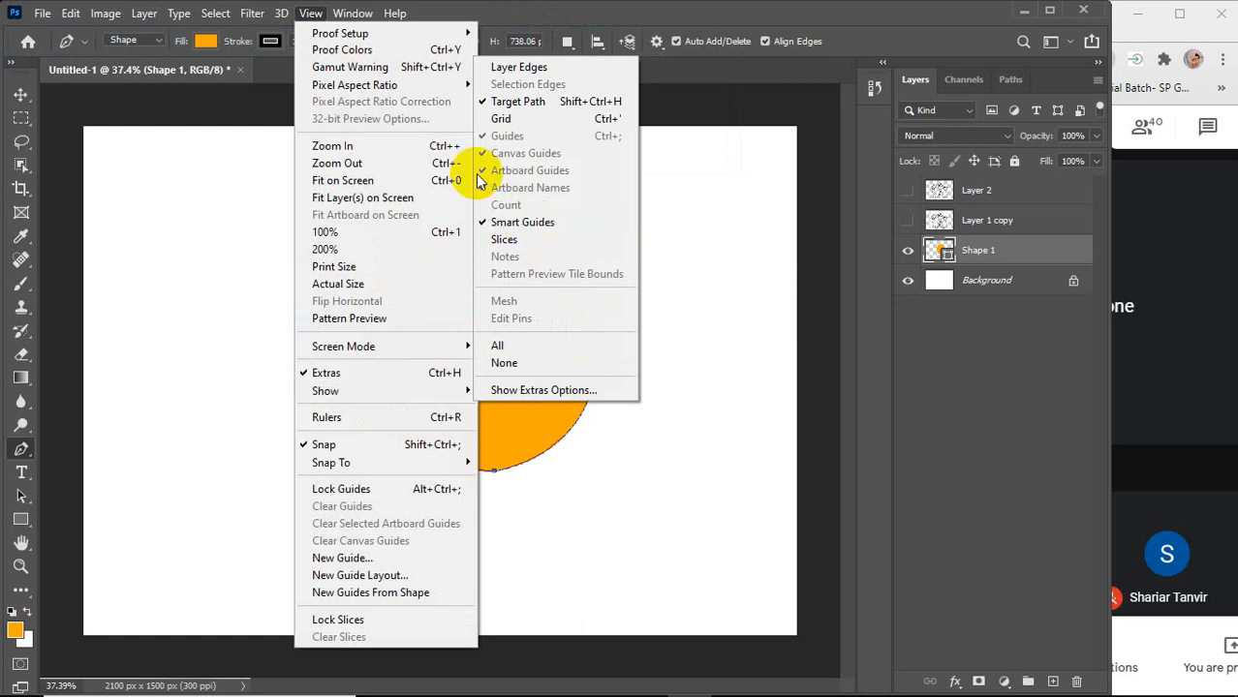
pyautogui.click(565, 41)
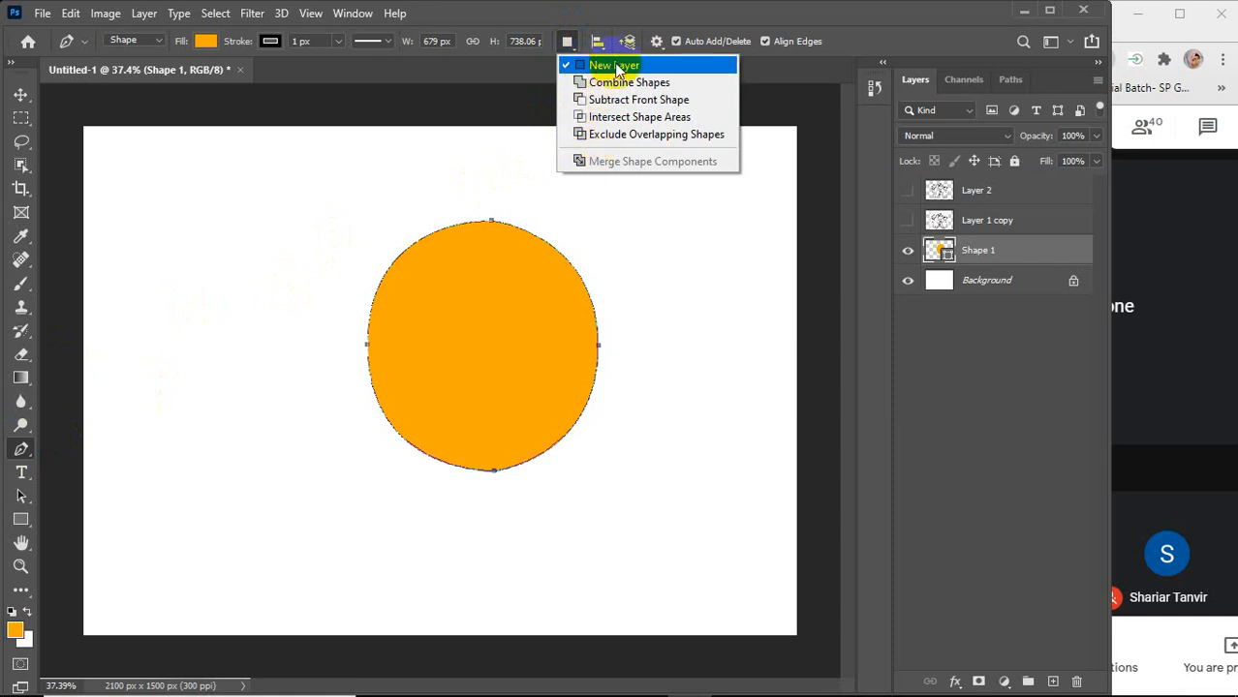
pyautogui.click(517, 130)
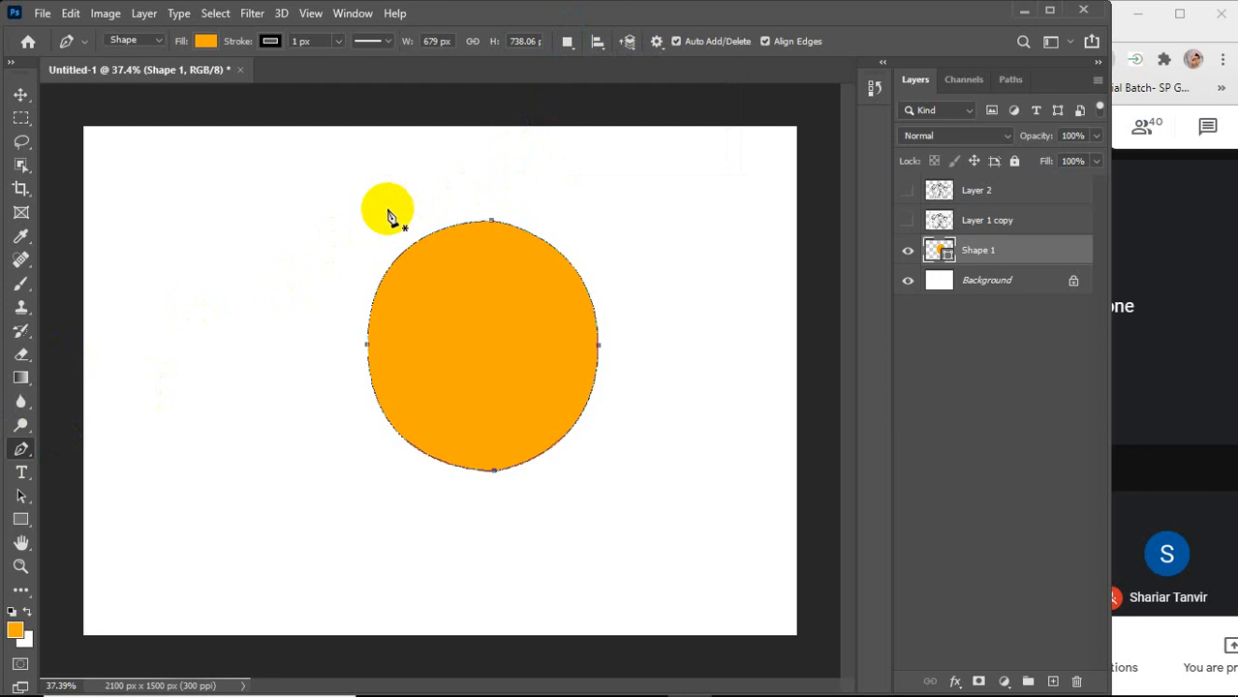
# Delete the orange circle-like shape and set the Pen tool's path operation to Combine Shapes
pyautogui.click(20, 94)
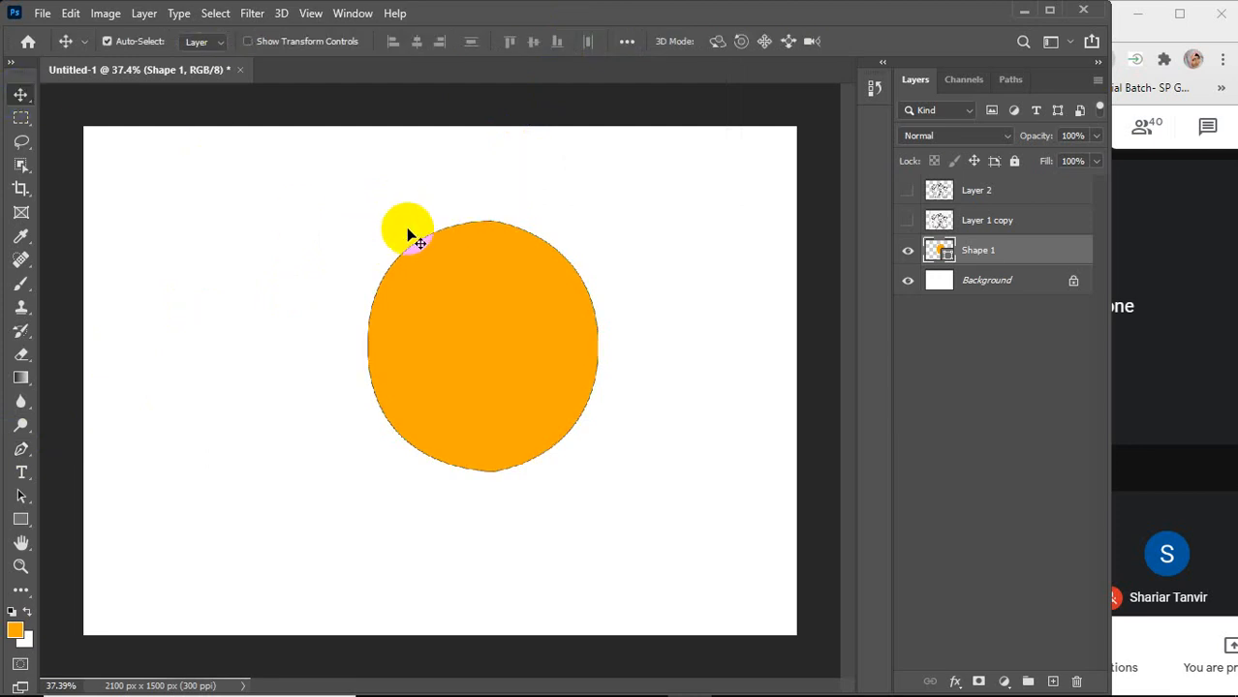
pyautogui.press('Delete')
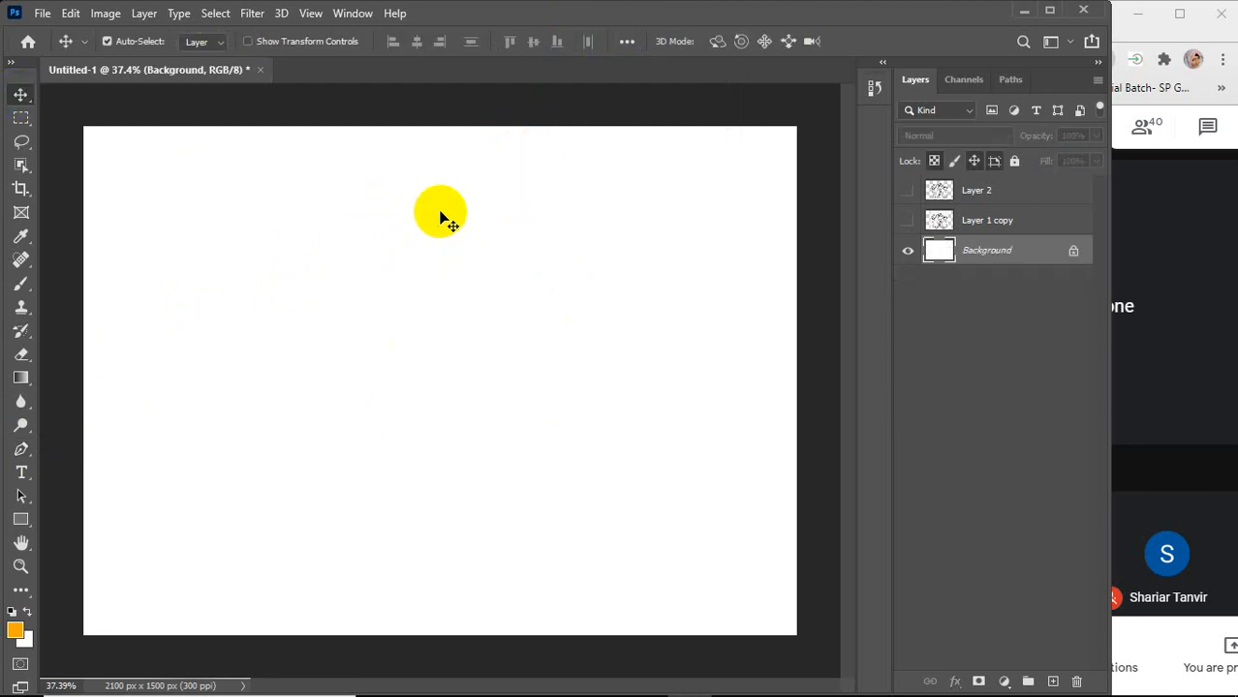
pyautogui.click(21, 449)
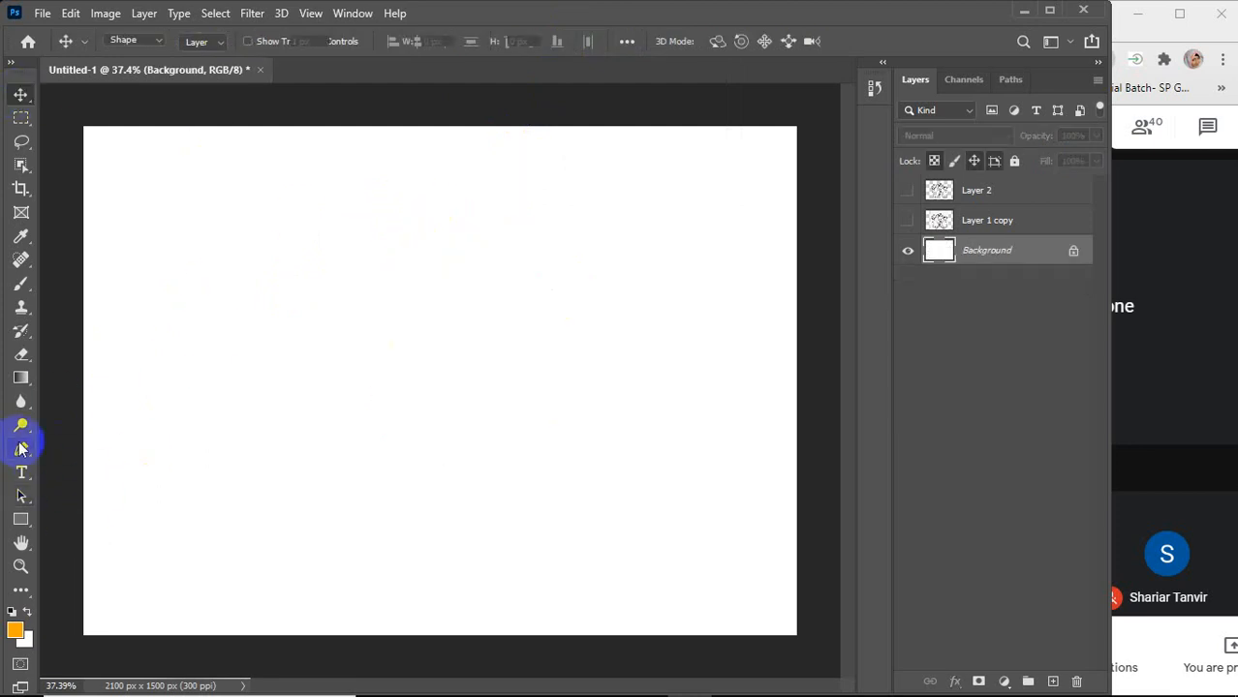
pyautogui.click(567, 43)
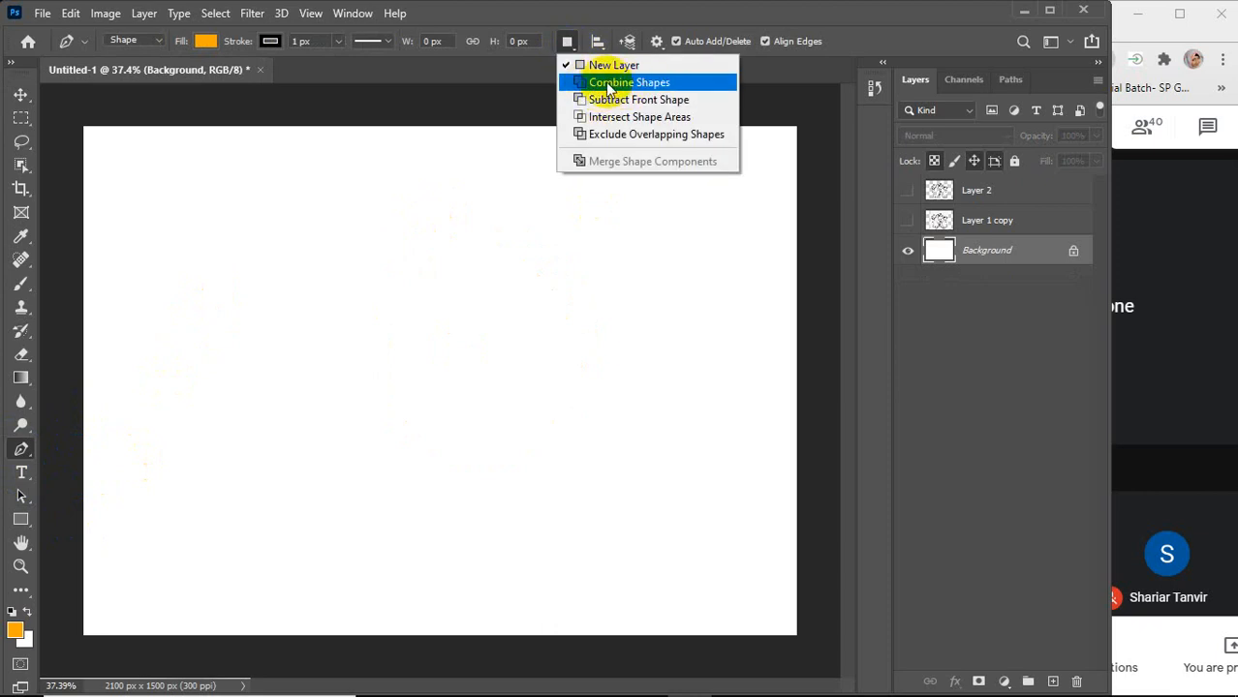
pyautogui.click(609, 83)
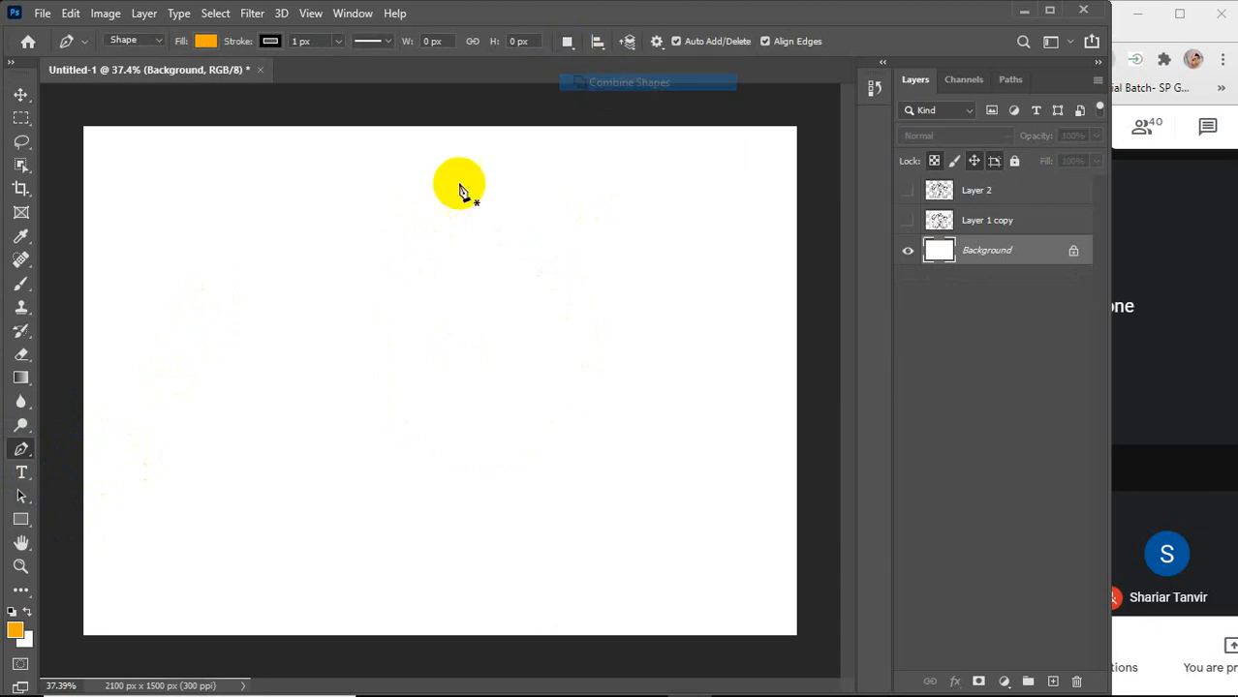
# Draw a closed, rounded orange Pen shape about 576 px wide and 668 px high in the canvas's left half
pyautogui.click(311, 249)
pyautogui.moveTo(205, 382); pyautogui.dragTo(257, 492)
pyautogui.moveTo(373, 424); pyautogui.dragTo(395, 343)
pyautogui.moveTo(311, 252); pyautogui.dragTo(202, 227)
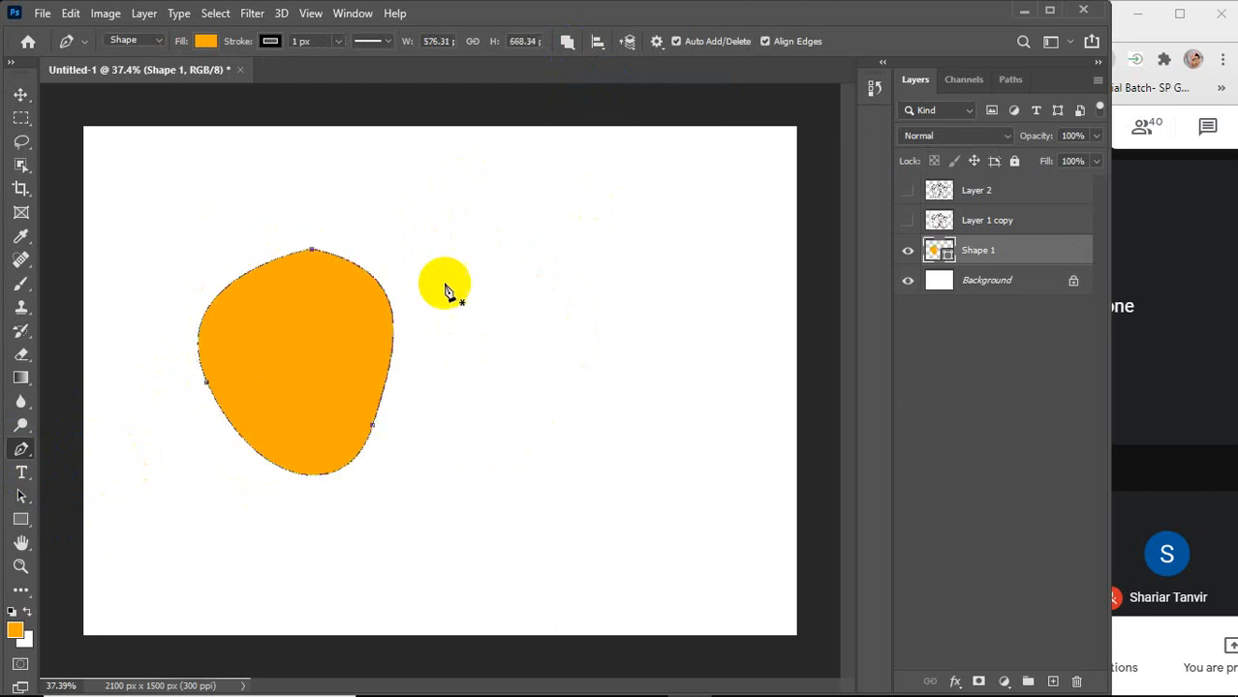
# Add a second curved shape overlapping the first one's upper right, extending the combined shape to about 971 px wide and 811 px high
pyautogui.click(521, 220)
pyautogui.moveTo(345, 265); pyautogui.dragTo(480, 375)
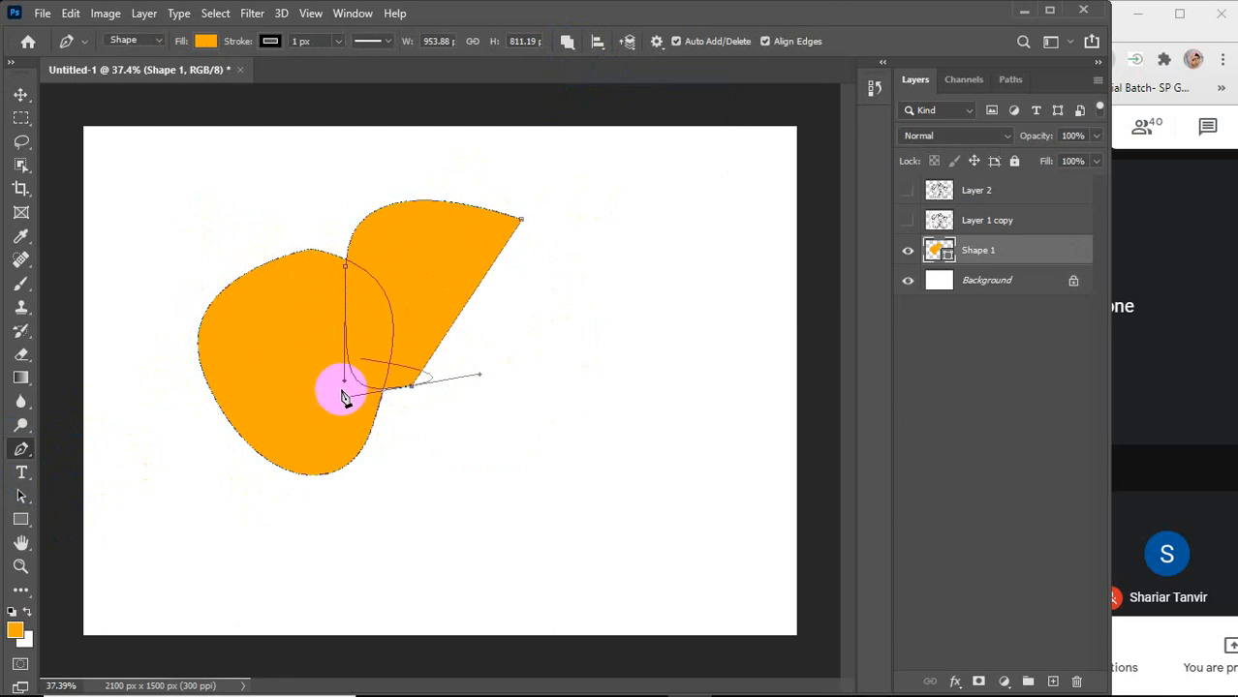
pyautogui.click(521, 221)
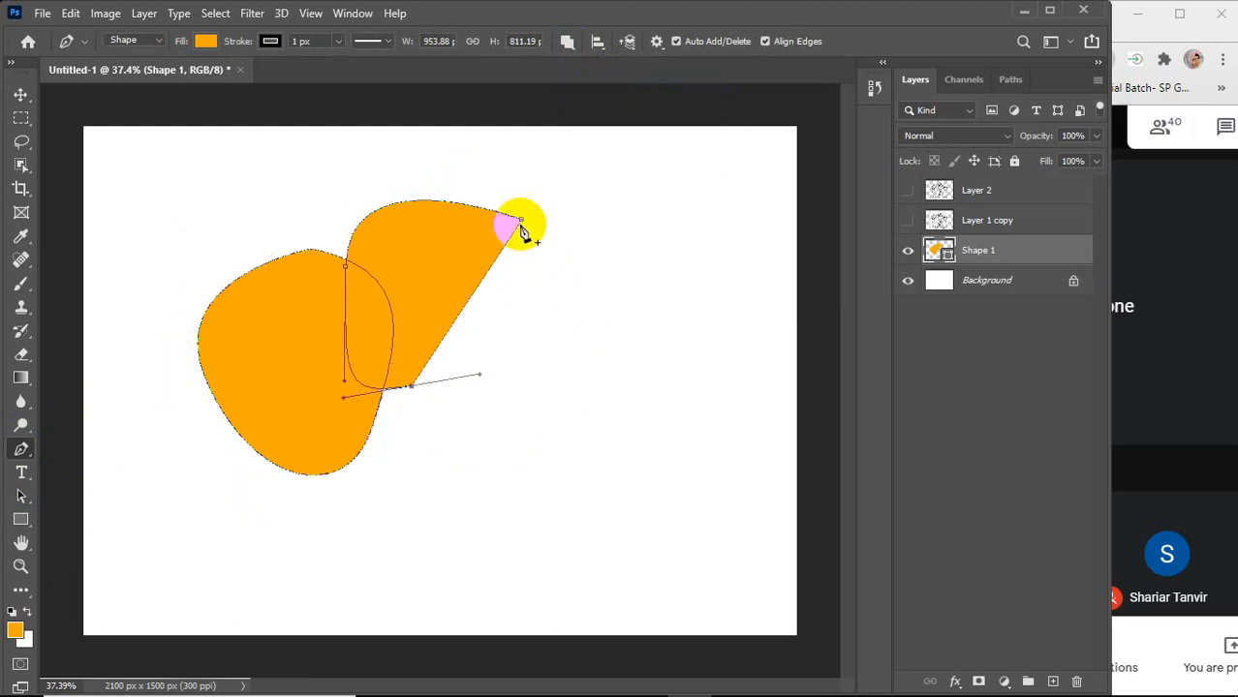
pyautogui.moveTo(522, 225); pyautogui.dragTo(495, 138)
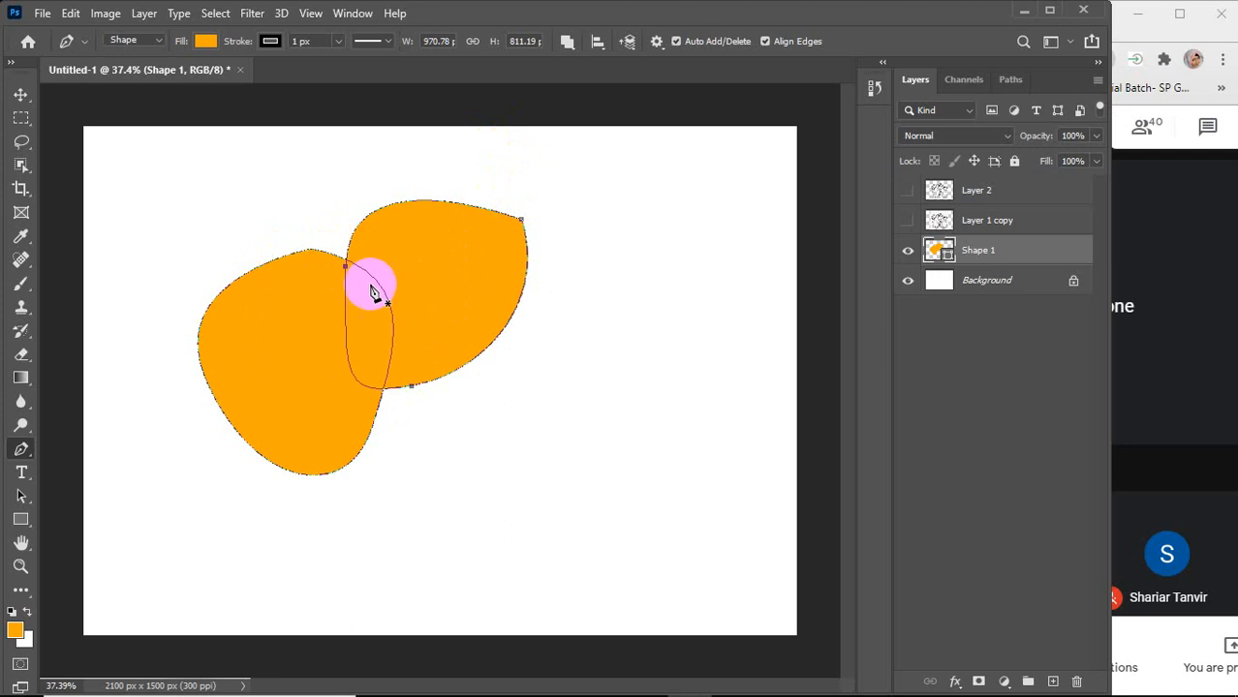
# Add a third closed, curved shape overlapping both existing orange shapes and extending below them
pyautogui.click(550, 387)
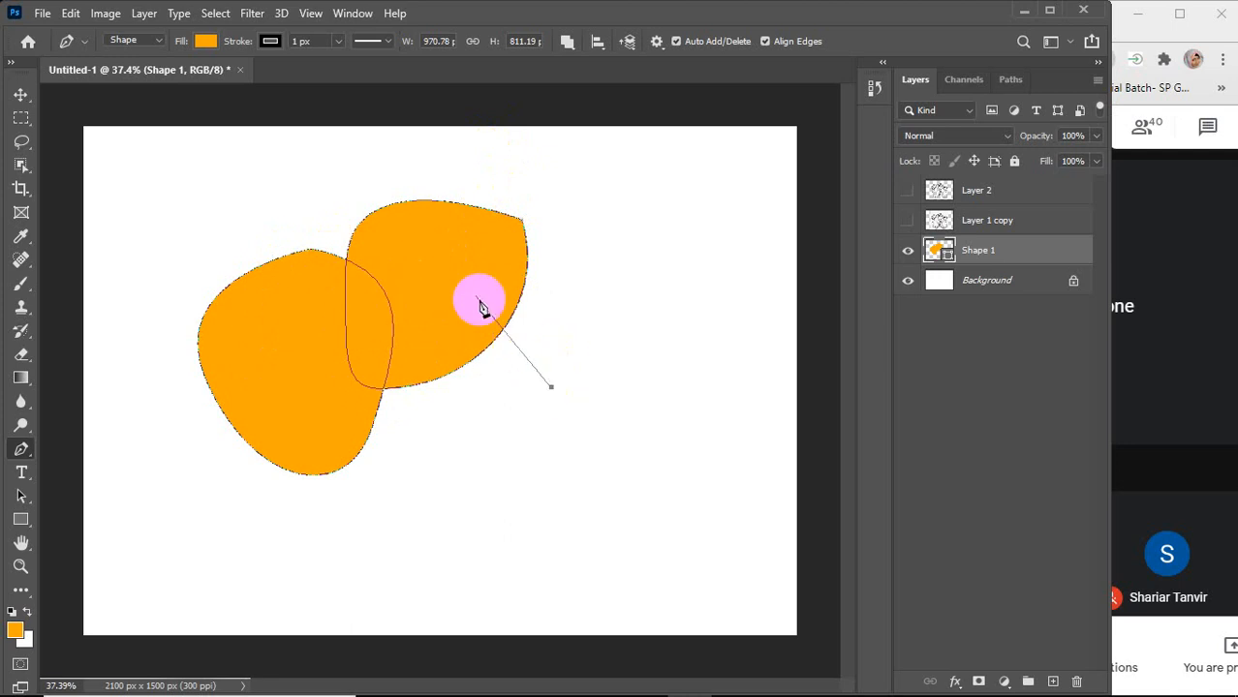
pyautogui.moveTo(471, 291); pyautogui.dragTo(346, 293)
pyautogui.moveTo(294, 364); pyautogui.dragTo(343, 451)
pyautogui.moveTo(418, 535); pyautogui.dragTo(532, 501)
pyautogui.click(545, 389)
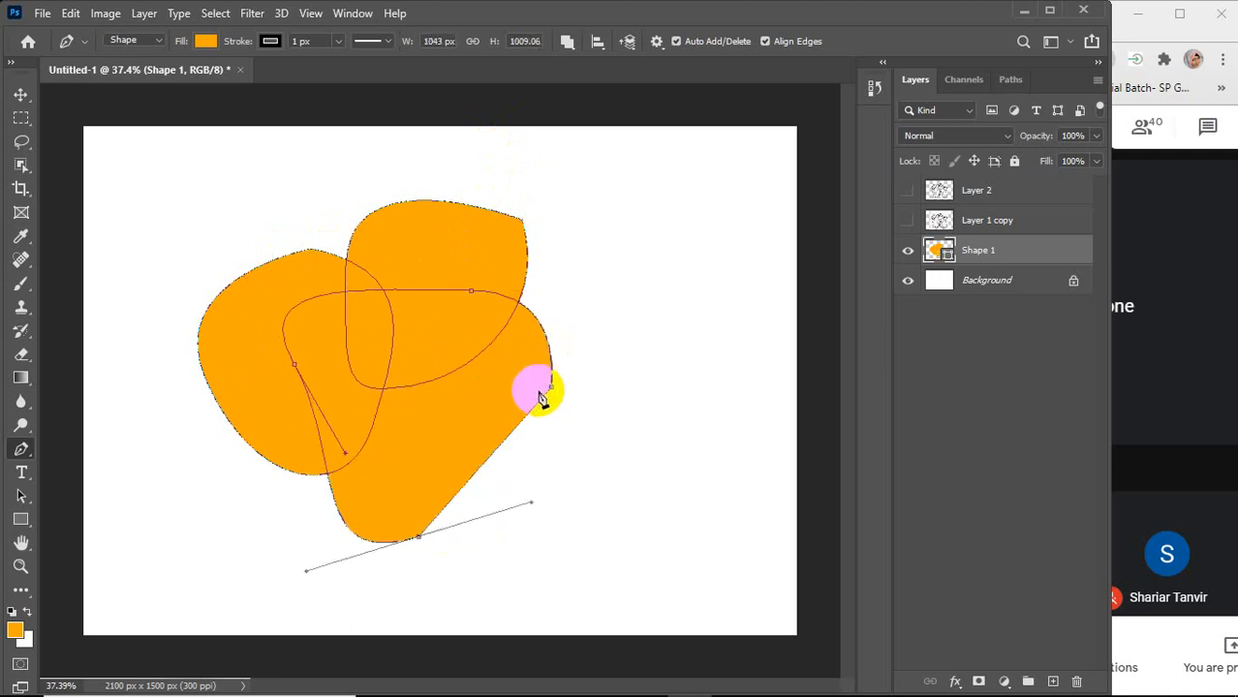
pyautogui.moveTo(542, 397); pyautogui.dragTo(506, 323)
# Move the combined orange shape slightly up and to the right as one object
pyautogui.press('v')
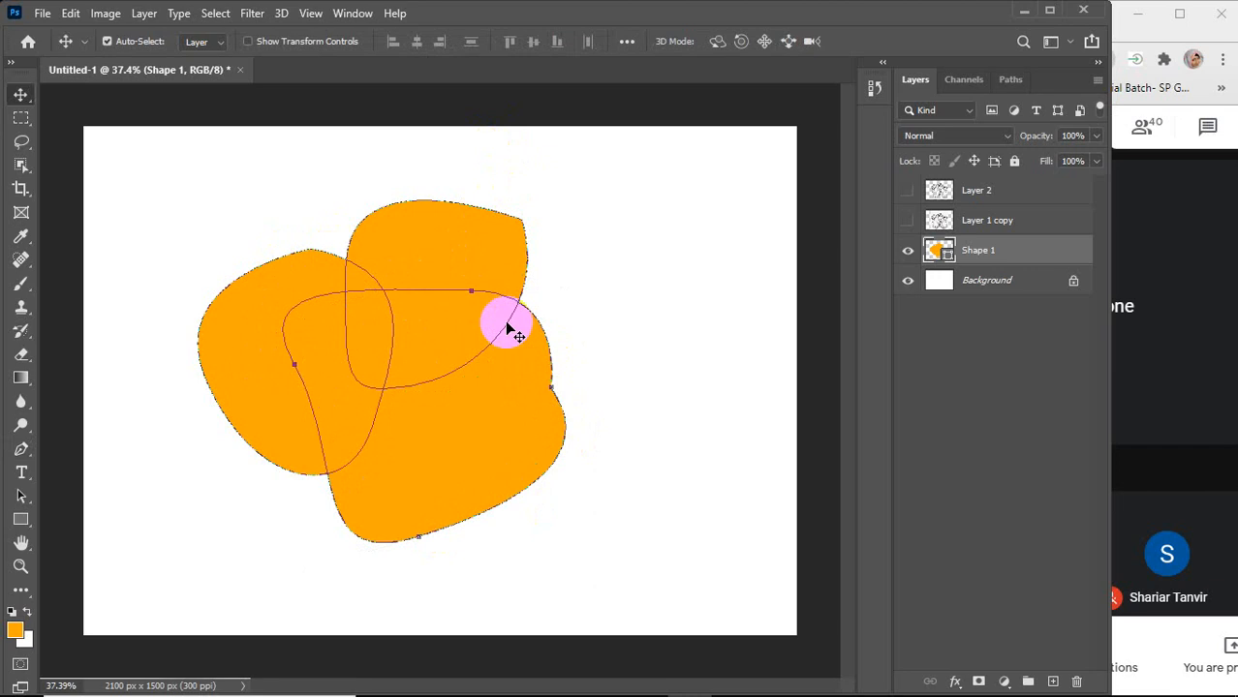
pyautogui.click(506, 329)
pyautogui.moveTo(392, 379); pyautogui.dragTo(482, 366)
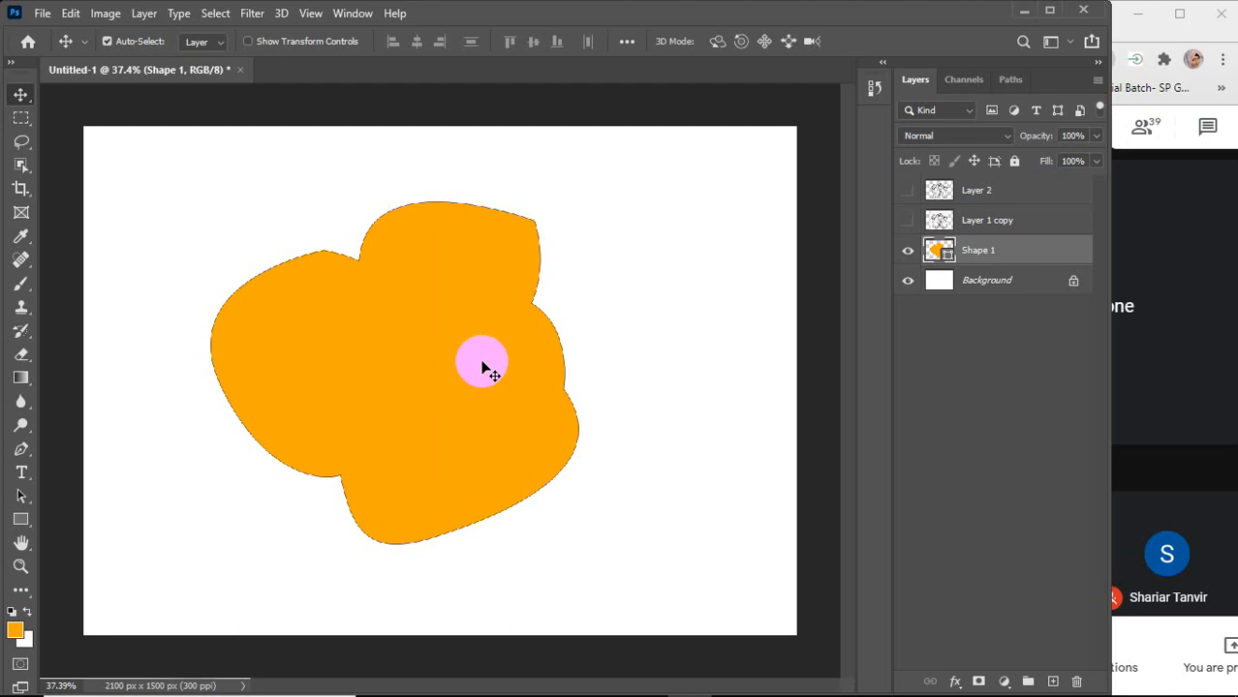
pyautogui.moveTo(486, 359)
pyautogui.mouseDown()
pyautogui.moveTo(415, 345)
pyautogui.moveTo(467, 350)
pyautogui.mouseUp()
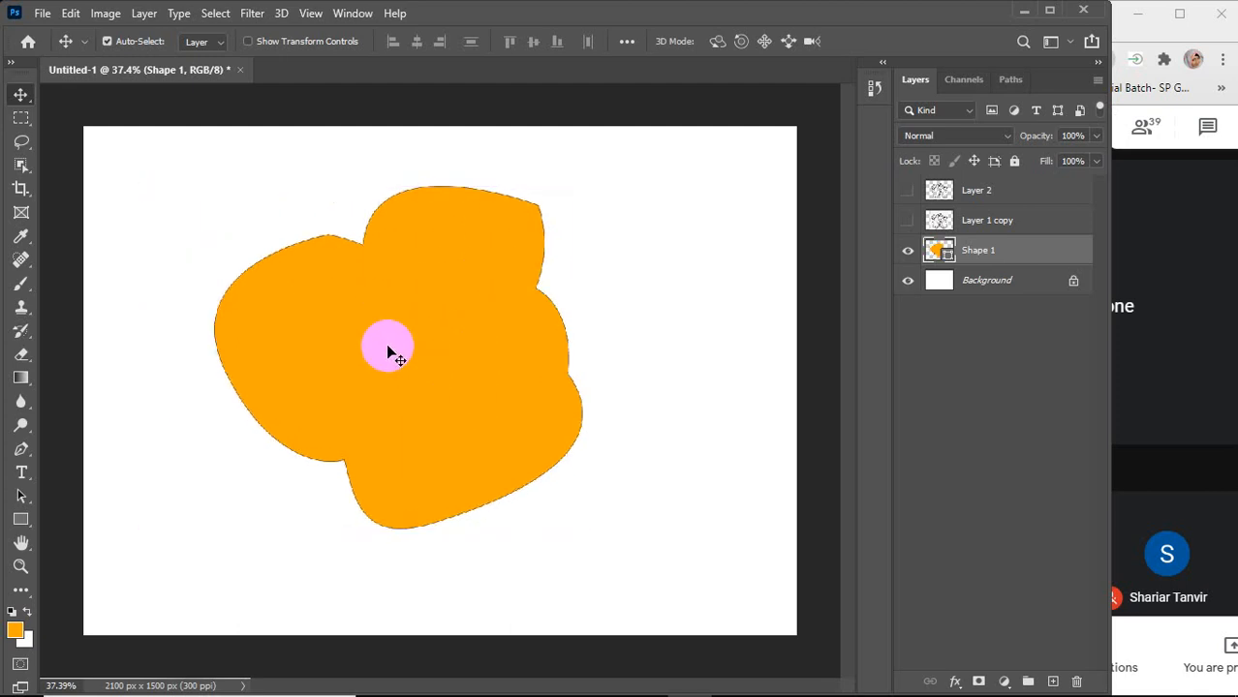
# Delete the combined orange shape and start a new Pen shape with the path operation set to Subtract Front Shape
pyautogui.press('Delete')
pyautogui.click(22, 448)
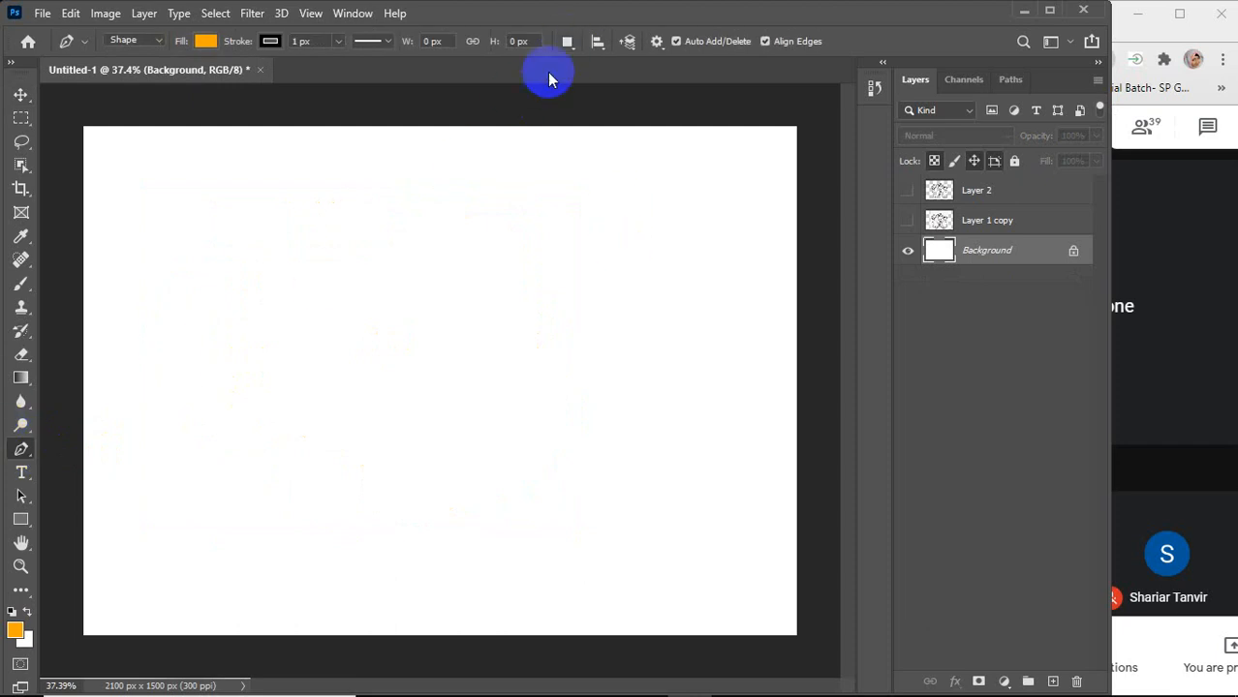
pyautogui.click(567, 41)
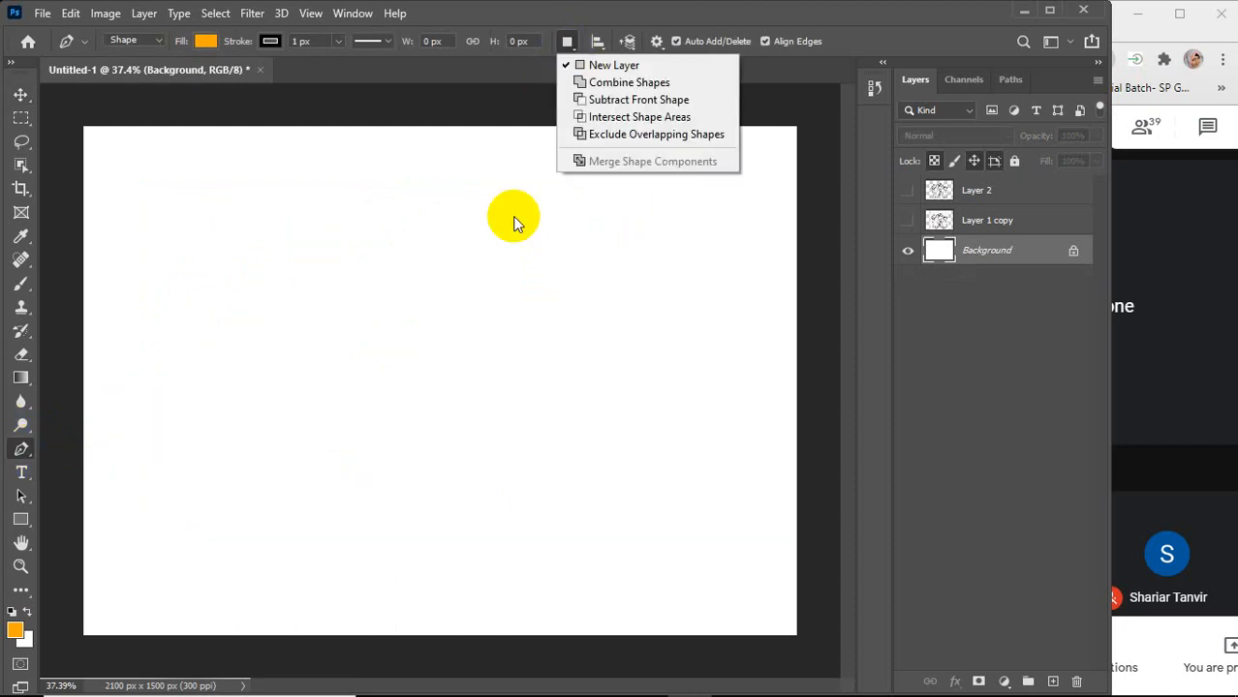
pyautogui.click(595, 101)
pyautogui.click(339, 270)
pyautogui.moveTo(255, 453); pyautogui.dragTo(345, 540)
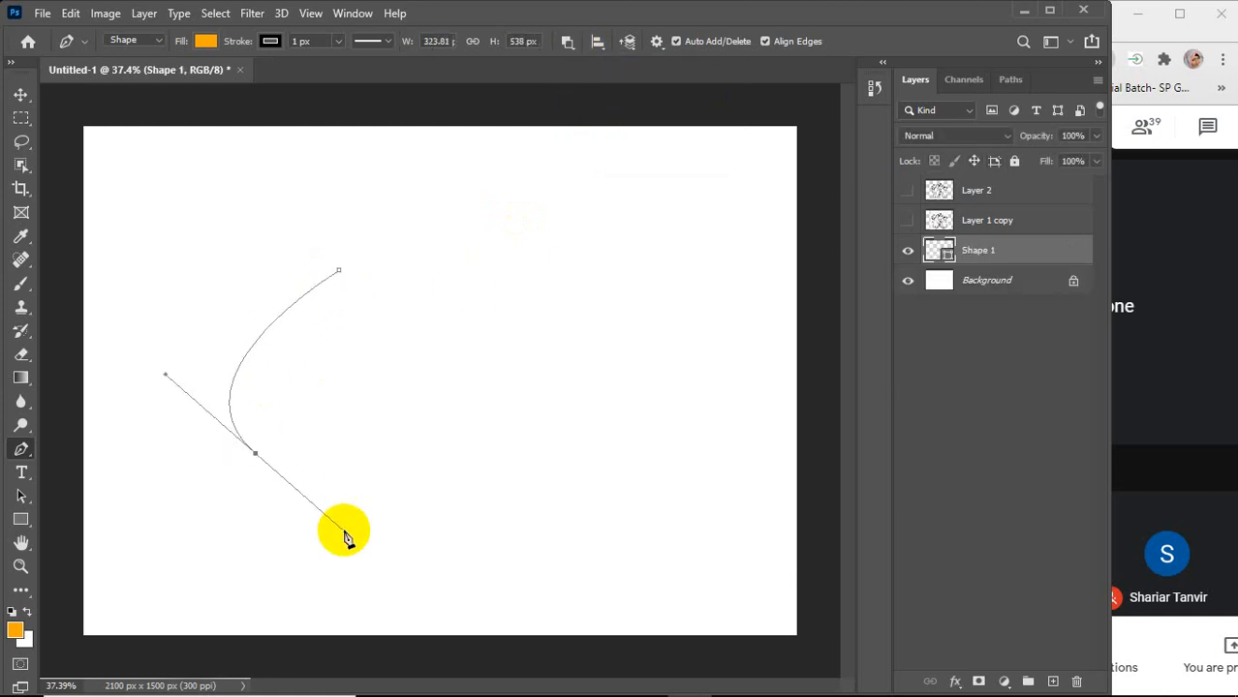
pyautogui.moveTo(463, 531); pyautogui.dragTo(513, 445)
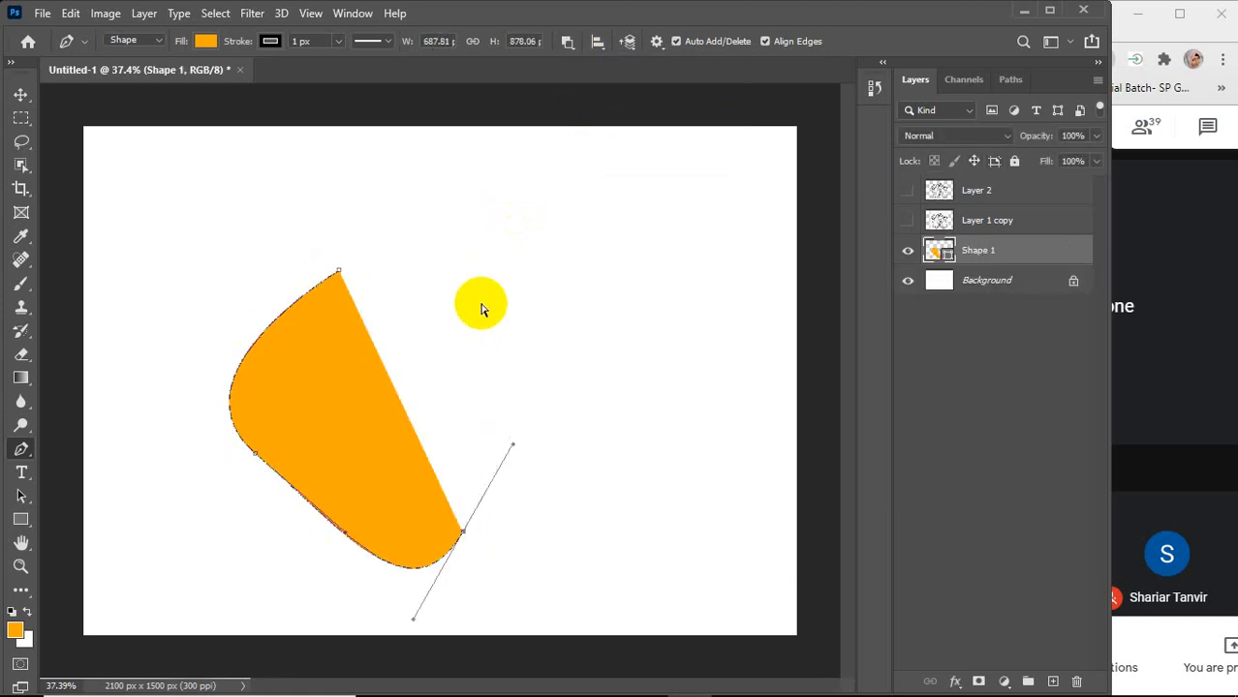
pyautogui.hotkey('ctrl', 'z')
pyautogui.hotkey('ctrl', 'z')
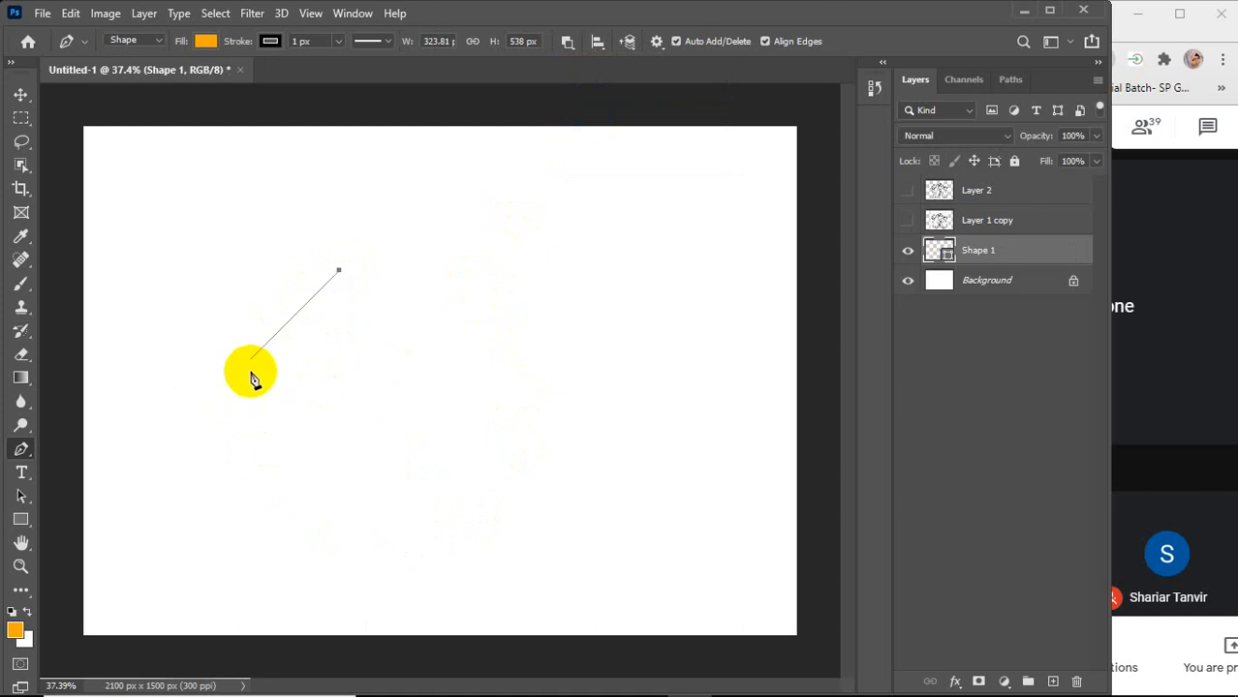
# Draw the new Pen shape as a closed, circle-like orange form about 473 px wide and 517 px high
pyautogui.moveTo(250, 359); pyautogui.dragTo(251, 441)
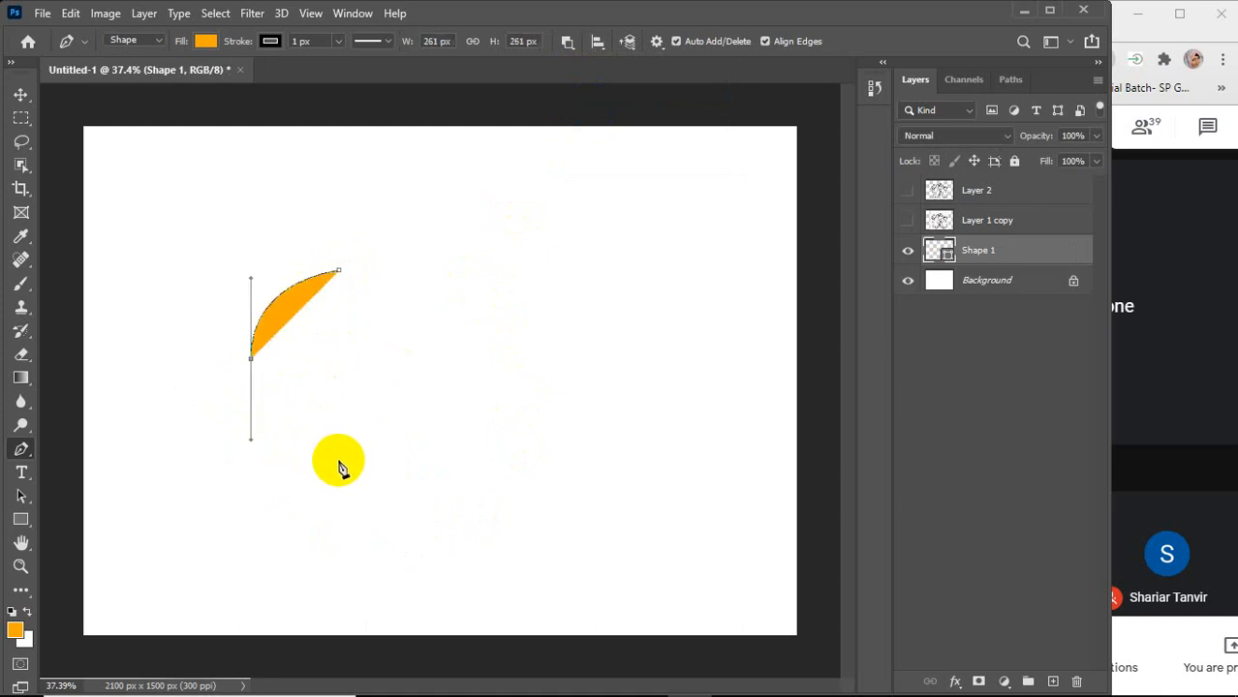
pyautogui.click(337, 449)
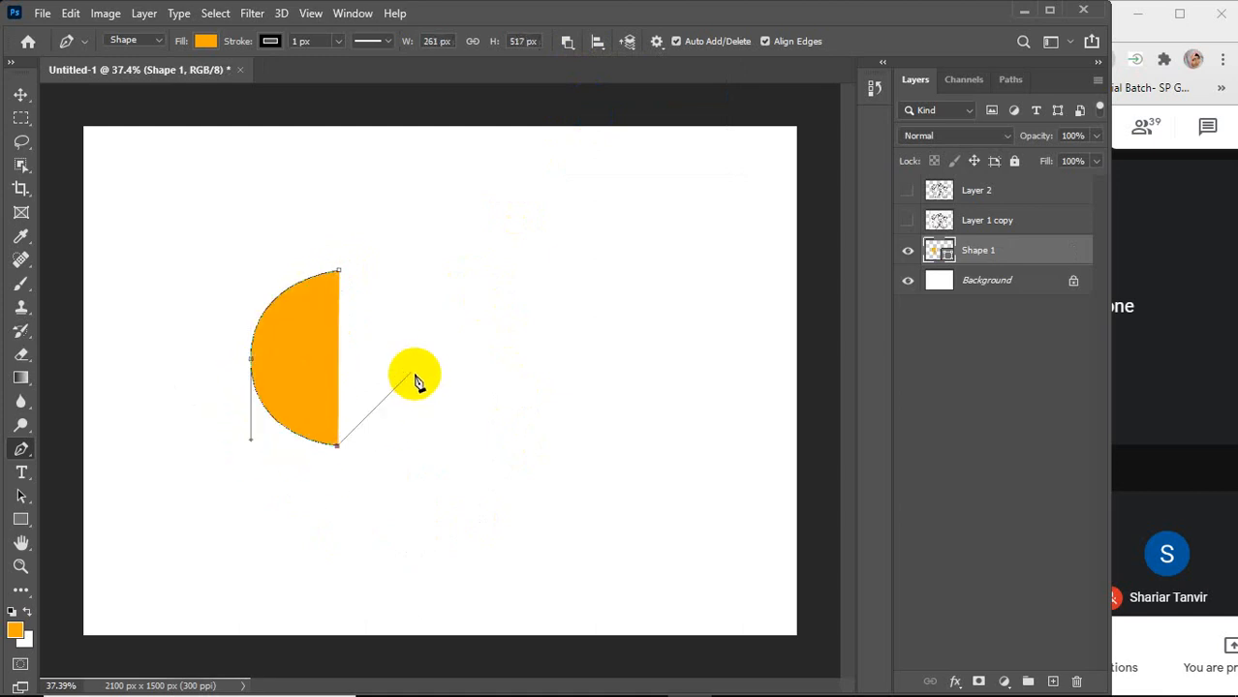
pyautogui.moveTo(411, 355); pyautogui.dragTo(271, 250)
pyautogui.click(341, 274)
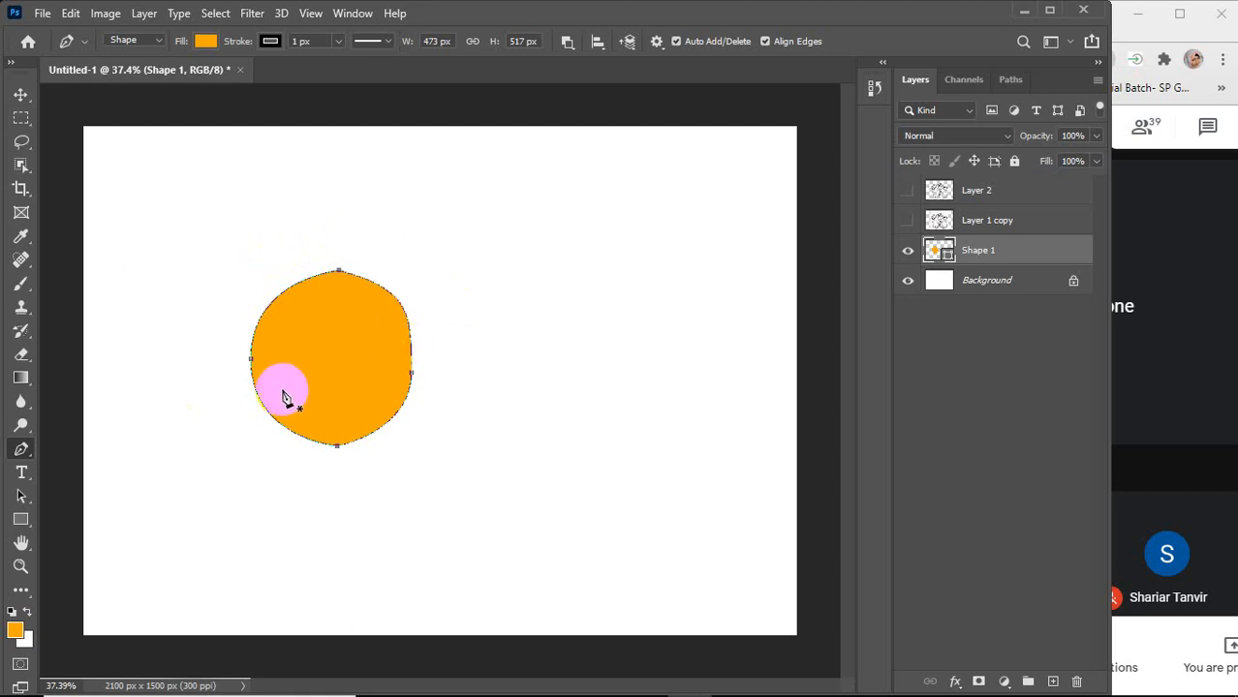
# Subtract a closed curved shape from the orange circle's right side to leave a crescent, and deselect the layer
pyautogui.click(471, 267)
pyautogui.moveTo(338, 339); pyautogui.dragTo(314, 414)
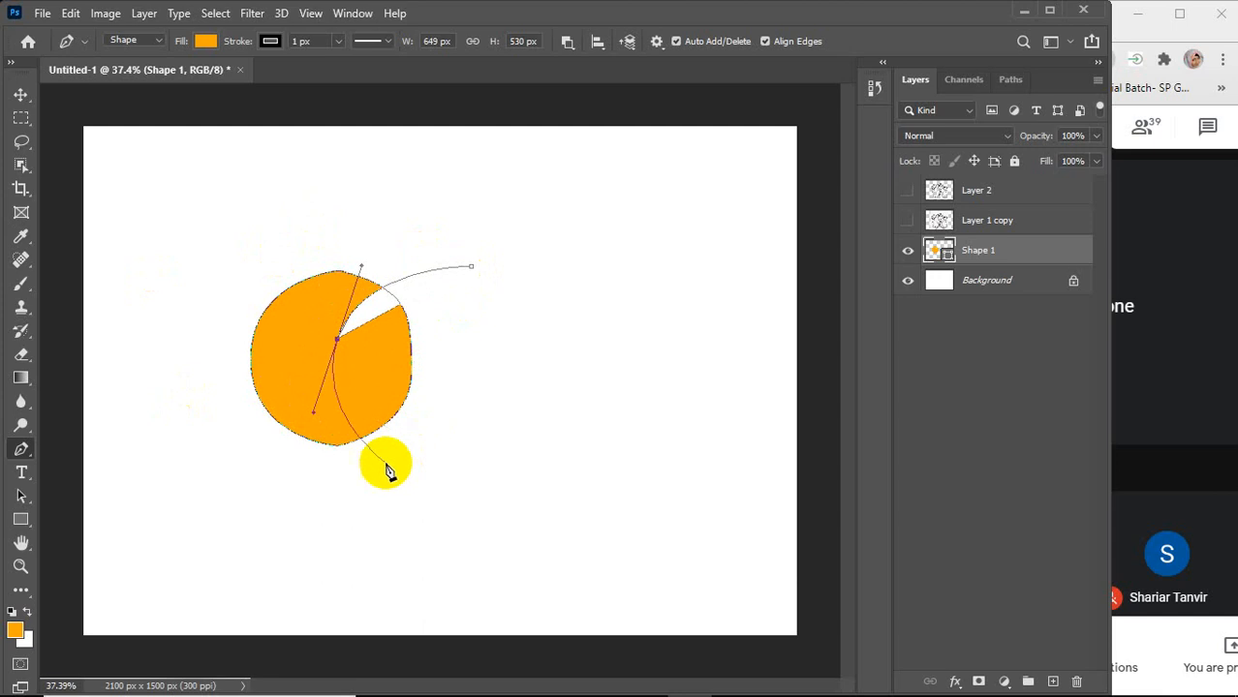
pyautogui.moveTo(443, 470); pyautogui.dragTo(491, 463)
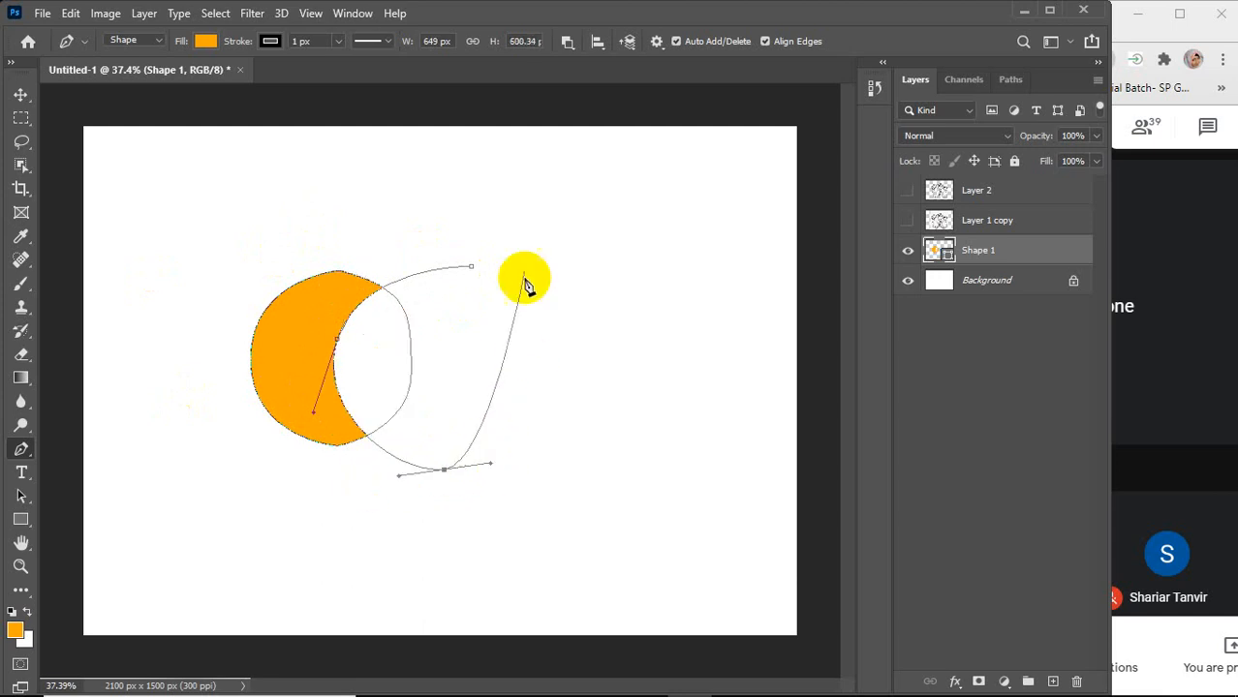
pyautogui.moveTo(475, 268); pyautogui.dragTo(374, 215)
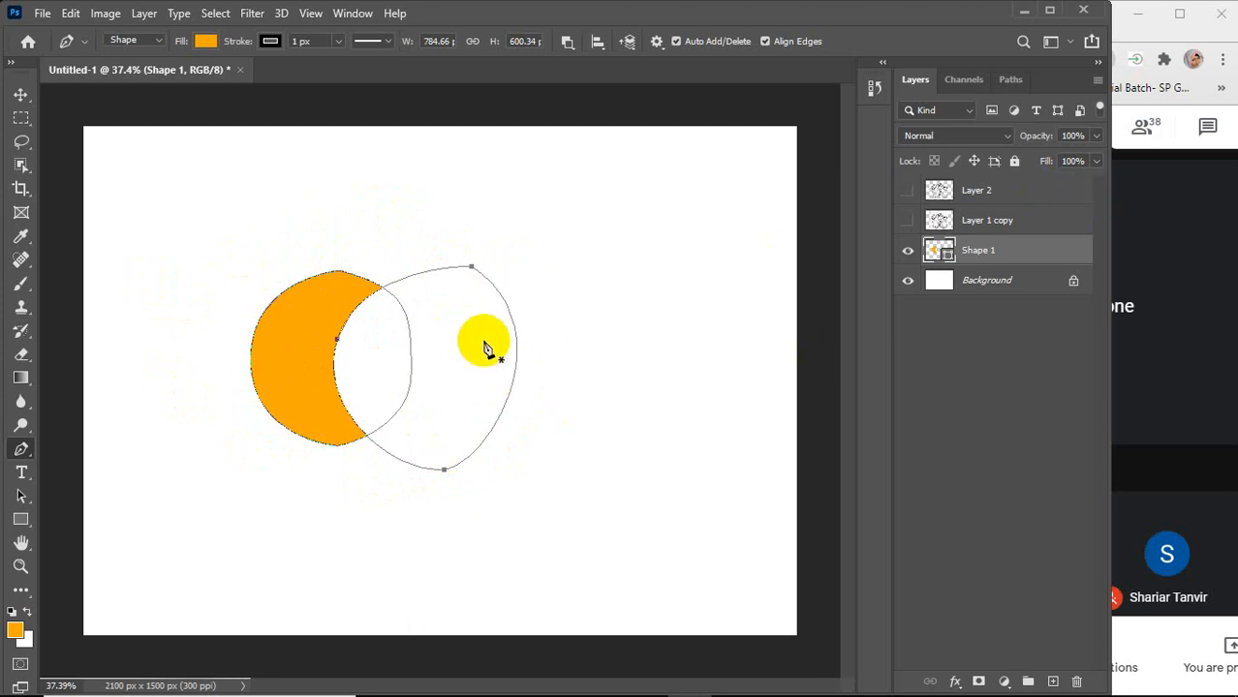
pyautogui.press('v')
pyautogui.click(658, 277)
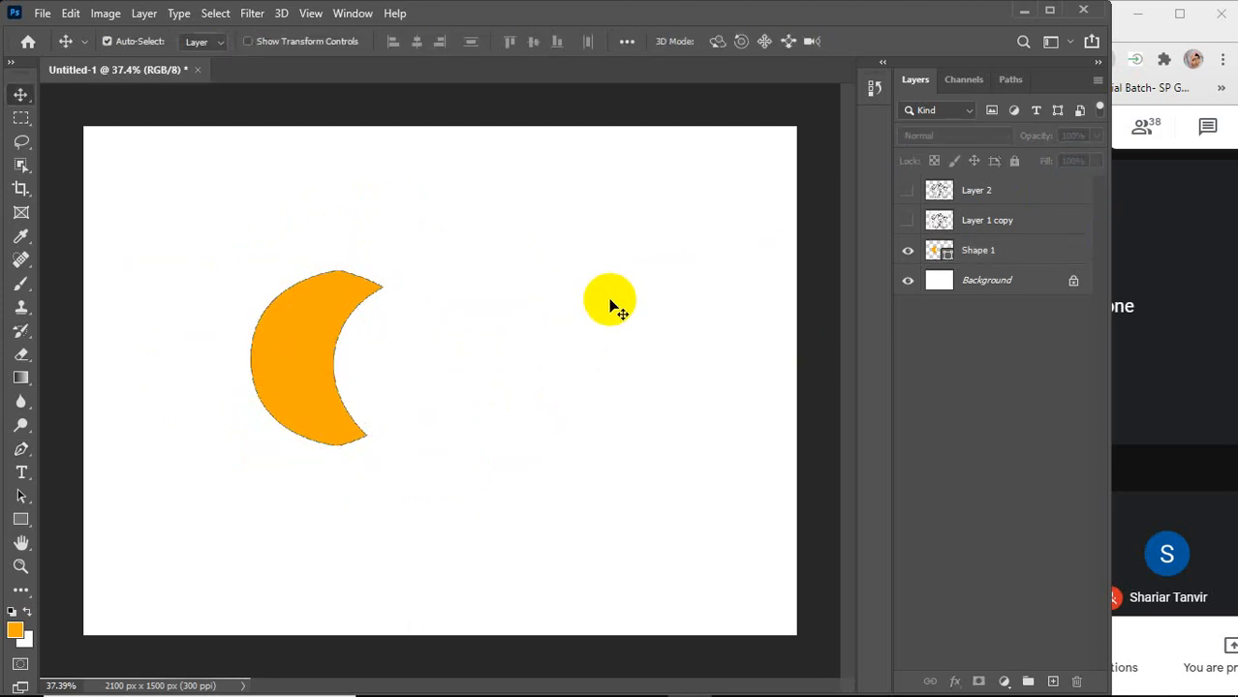
# Delete the hidden Layer 2 and Layer 1 copy layers
pyautogui.click(989, 199)
pyautogui.press('Delete')
pyautogui.press('Delete')
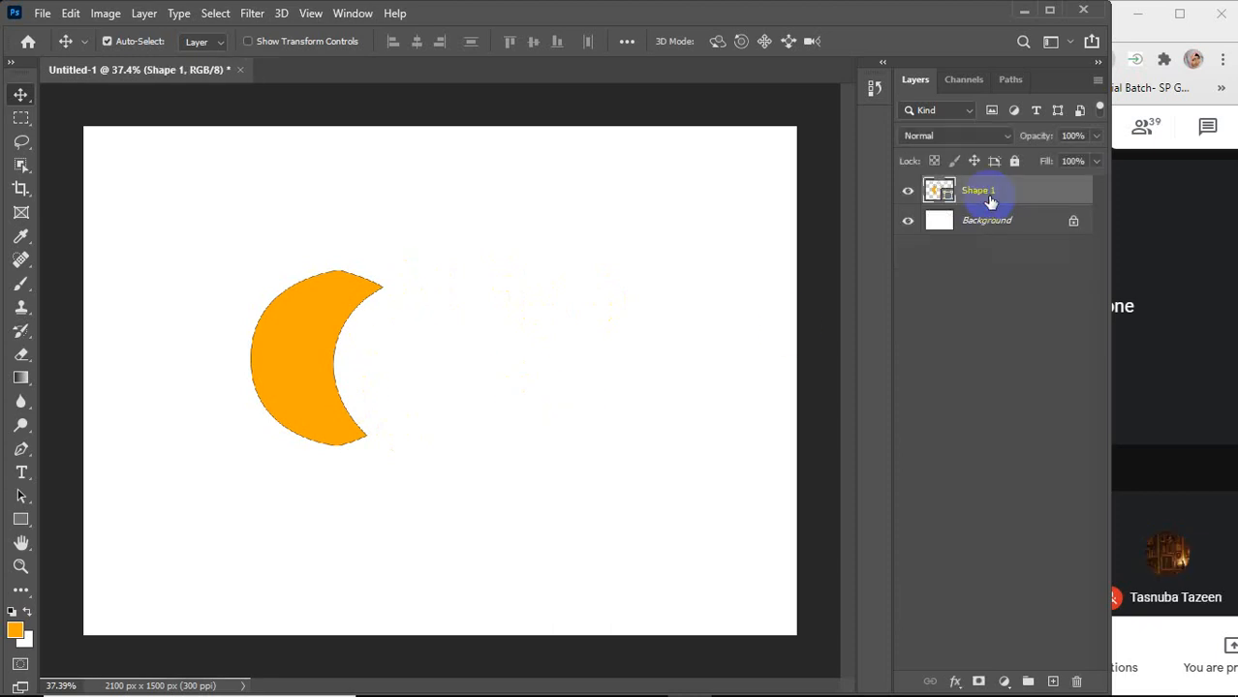
# Move the crescent slightly to the right and delete it
pyautogui.moveTo(343, 296); pyautogui.dragTo(378, 297)
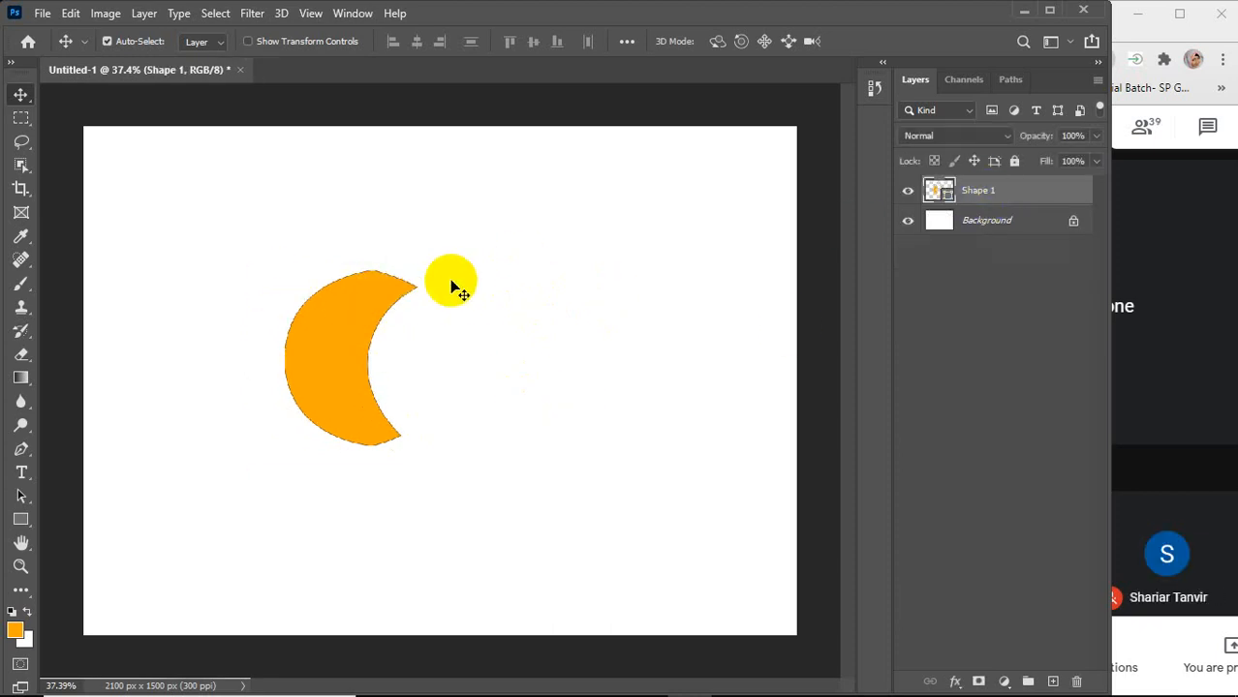
pyautogui.press('Delete')
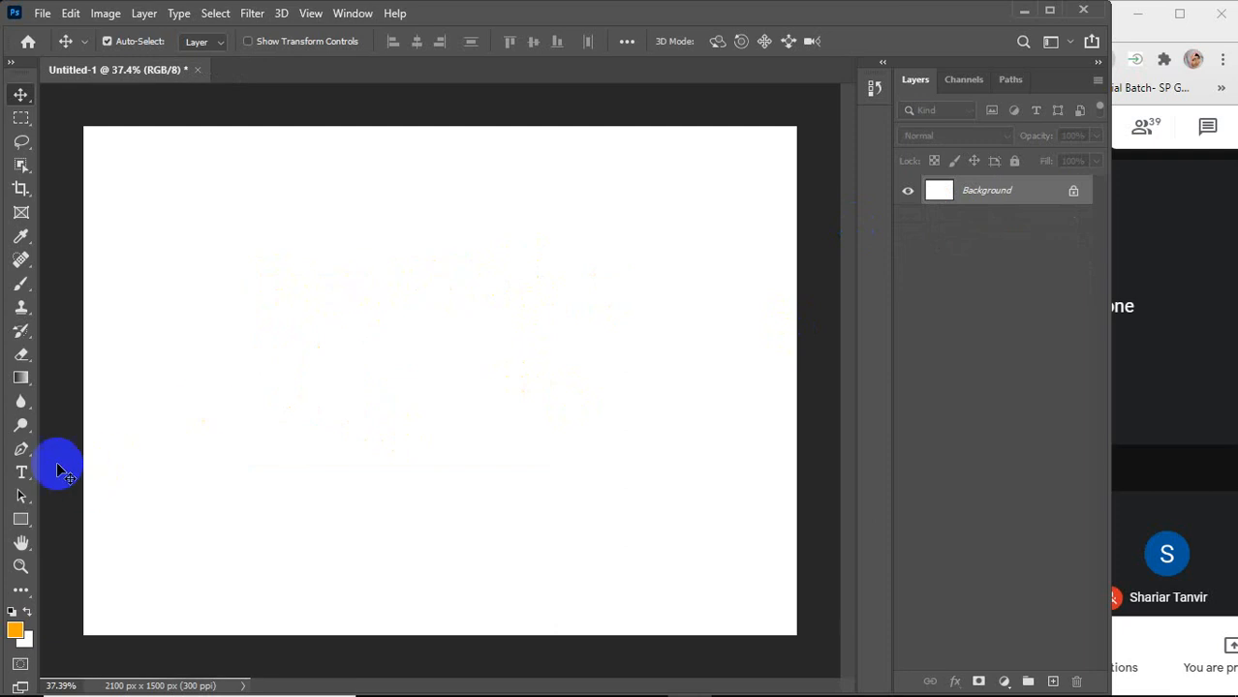
# Draw a closed, curved orange Pen shape in the upper-left area of the empty canvas
pyautogui.click(23, 454)
pyautogui.click(221, 225)
pyautogui.moveTo(165, 362); pyautogui.dragTo(277, 355)
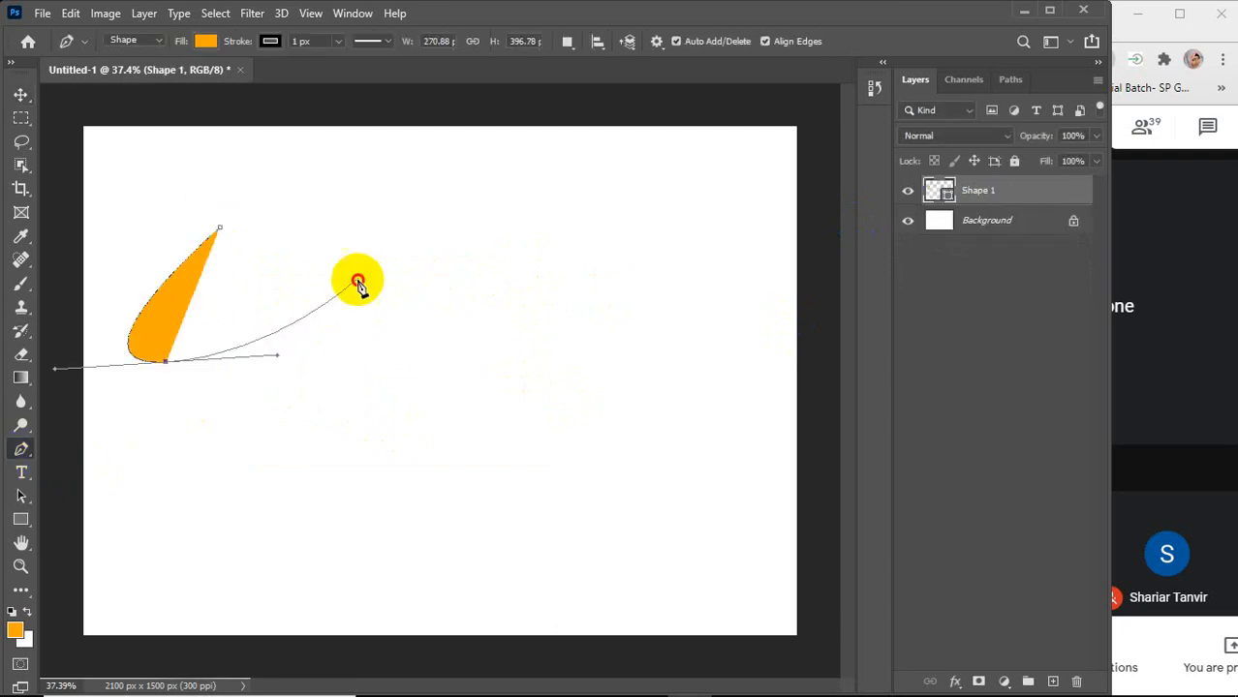
pyautogui.moveTo(359, 279); pyautogui.dragTo(348, 215)
pyautogui.click(221, 228)
# Draw a second closed orange shape about 761 px wide and 629 px high in the canvas's upper right, on its own layer
pyautogui.click(591, 204)
pyautogui.moveTo(535, 332); pyautogui.dragTo(625, 382)
pyautogui.moveTo(709, 378); pyautogui.dragTo(745, 292)
pyautogui.moveTo(748, 222); pyautogui.dragTo(707, 202)
pyautogui.click(591, 204)
# Draw a third closed orange shape about 604 px wide and 457 px high, below and between the first two shapes
pyautogui.click(355, 450)
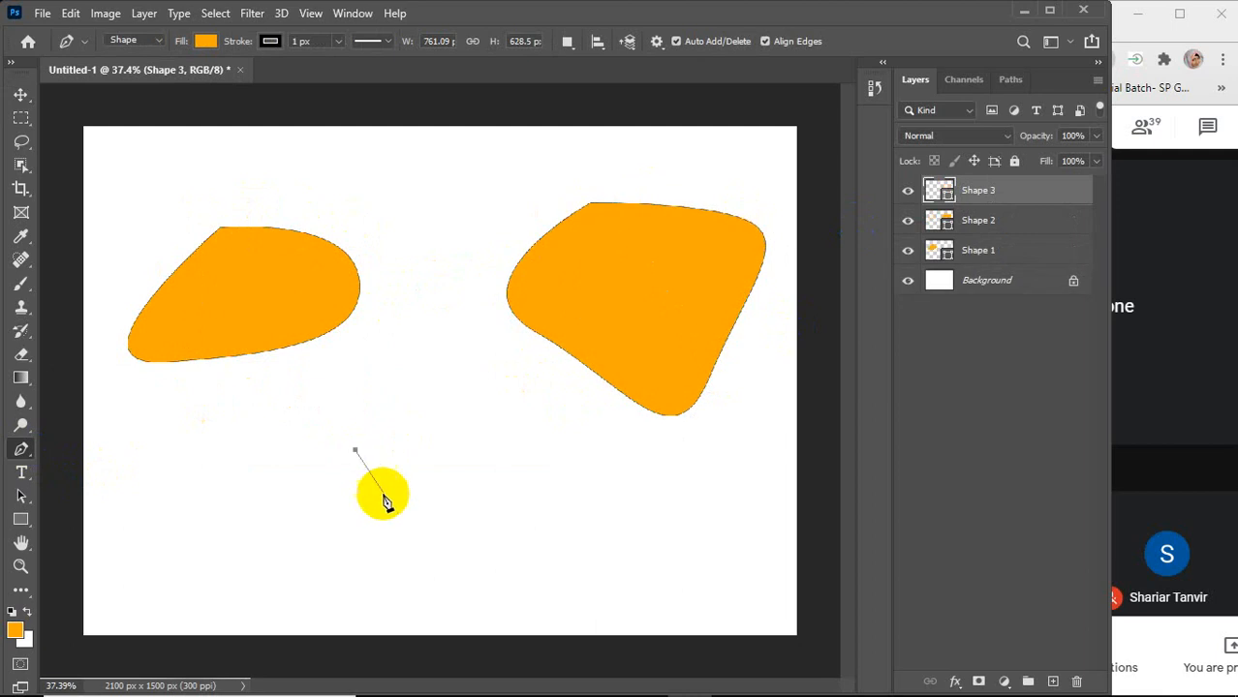
pyautogui.moveTo(388, 494); pyautogui.dragTo(422, 481)
pyautogui.moveTo(542, 430); pyautogui.dragTo(540, 415)
pyautogui.moveTo(458, 342); pyautogui.dragTo(431, 356)
pyautogui.moveTo(336, 436); pyautogui.dragTo(337, 442)
pyautogui.click(354, 450)
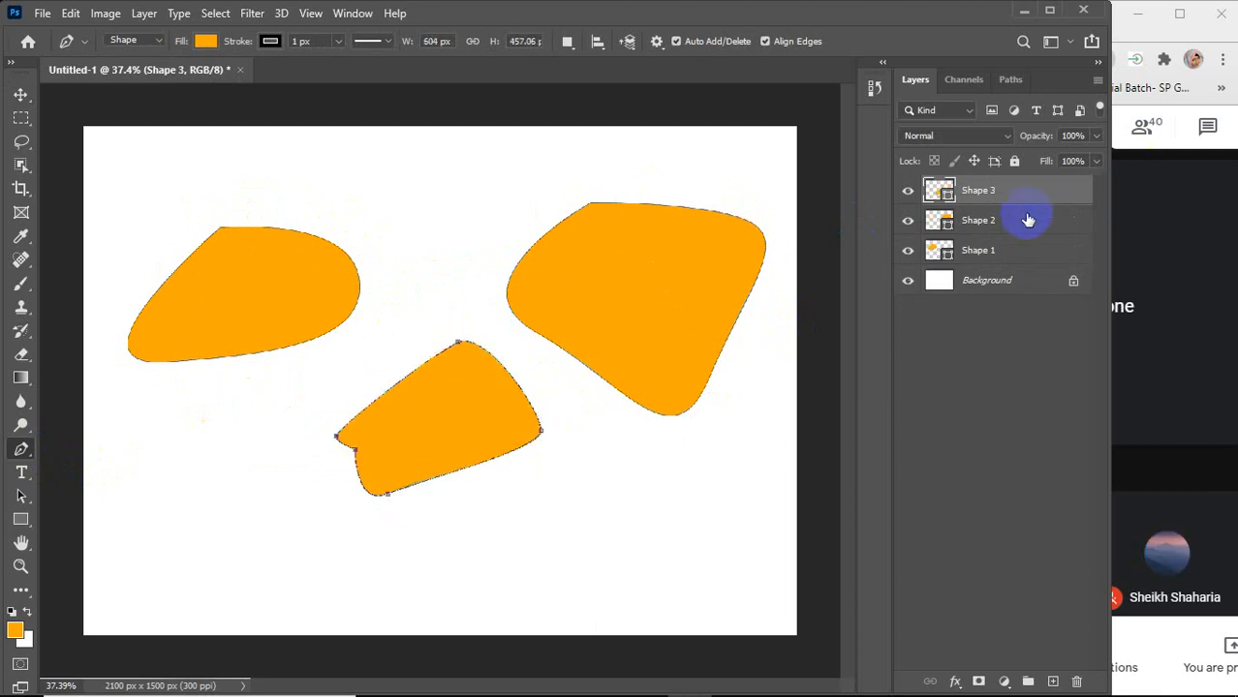
# Draw a small closed orange shape in the lower-left area of the canvas, on its own layer
pyautogui.click(213, 464)
pyautogui.moveTo(254, 518); pyautogui.dragTo(272, 476)
pyautogui.moveTo(284, 419); pyautogui.dragTo(260, 401)
pyautogui.moveTo(229, 417); pyautogui.dragTo(220, 441)
pyautogui.click(213, 464)
# Draw a closed orange shape about 460 px wide and 367 px high against the central shape's lower-right edge
pyautogui.click(467, 508)
pyautogui.moveTo(599, 513); pyautogui.dragTo(620, 434)
pyautogui.click(563, 413)
pyautogui.click(467, 507)
# Draw a closed orange shape about 471 px wide and 334 px high between the two upper shapes, overlapping the large one
pyautogui.click(419, 309)
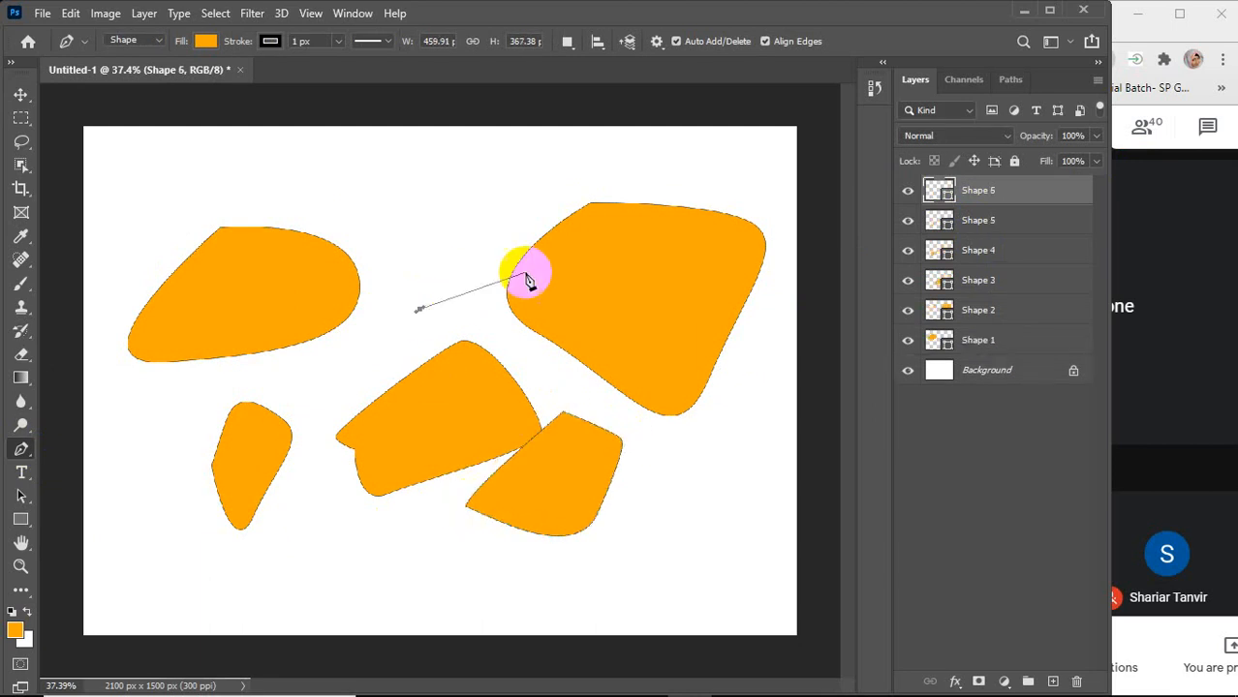
pyautogui.moveTo(525, 272); pyautogui.dragTo(537, 255)
pyautogui.moveTo(531, 211); pyautogui.dragTo(521, 205)
pyautogui.moveTo(420, 208); pyautogui.dragTo(404, 236)
pyautogui.moveTo(385, 277); pyautogui.dragTo(404, 295)
pyautogui.click(421, 310)
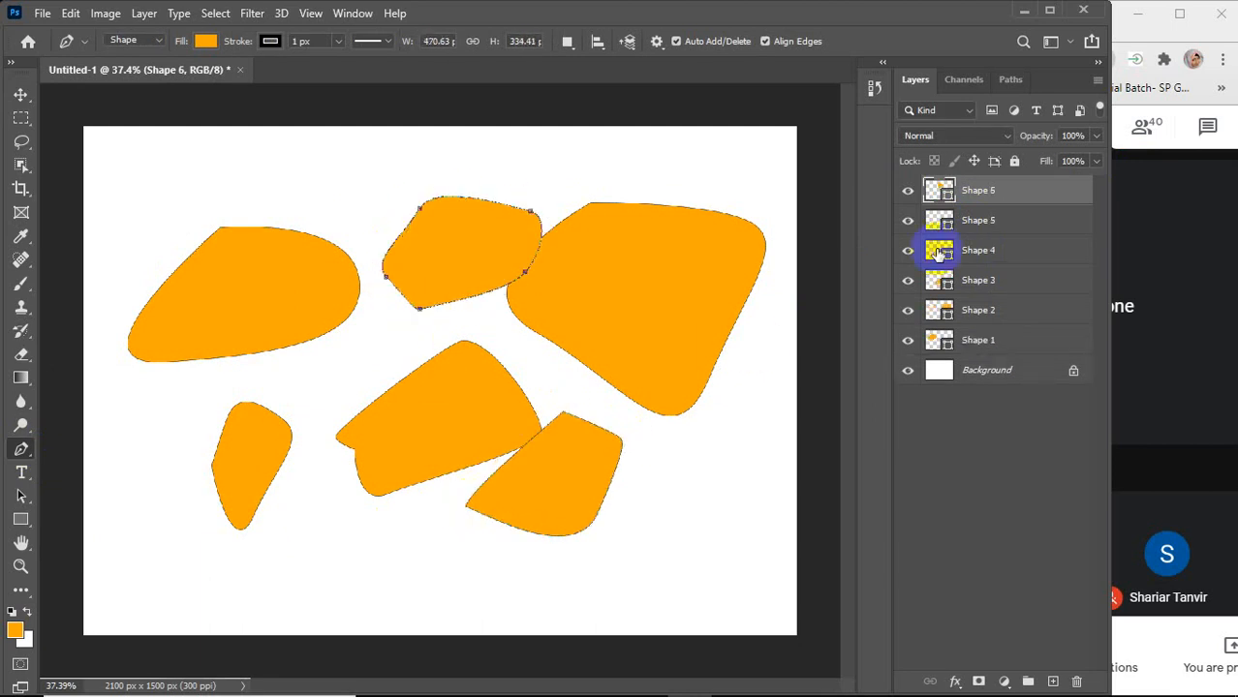
# Delete all six shape layers, leaving only the Background layer
pyautogui.press('v')
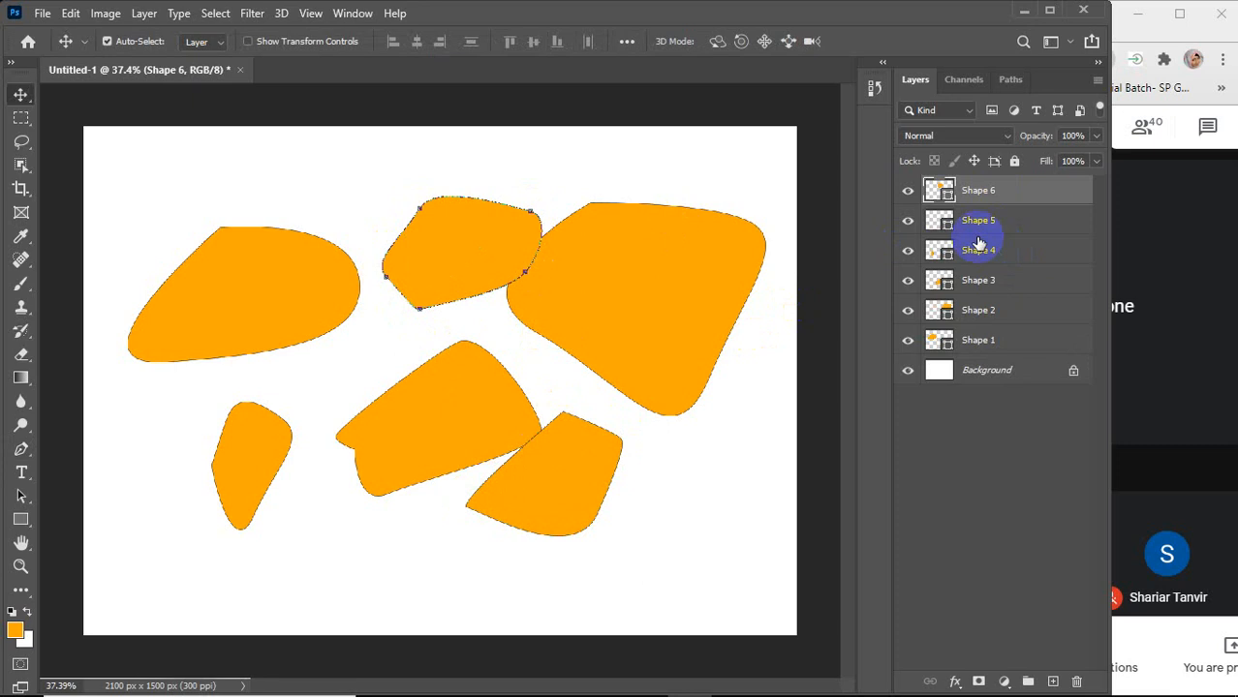
pyautogui.press('Delete')
pyautogui.press('Delete')
pyautogui.press('Delete')
pyautogui.press('Delete')
pyautogui.press('Delete')
pyautogui.press('Delete')
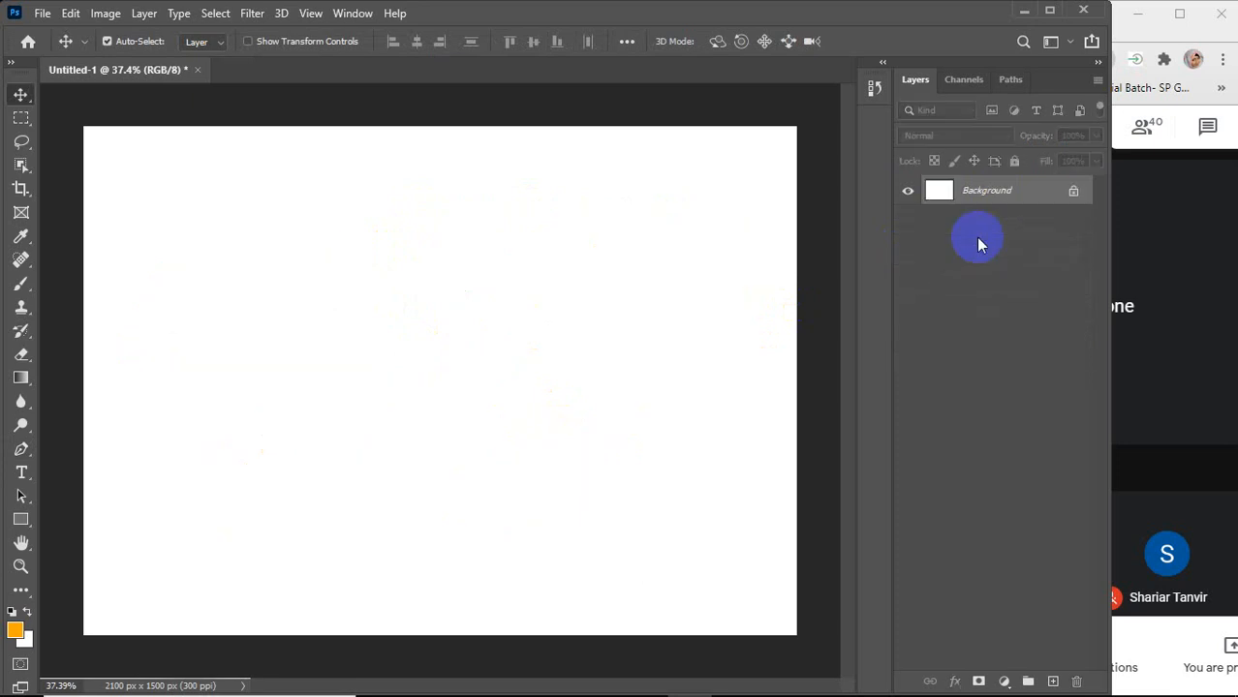
# Set the Pen path operation to Combine Shapes and draw a closed orange shape in the upper middle-left of the canvas
pyautogui.click(22, 449)
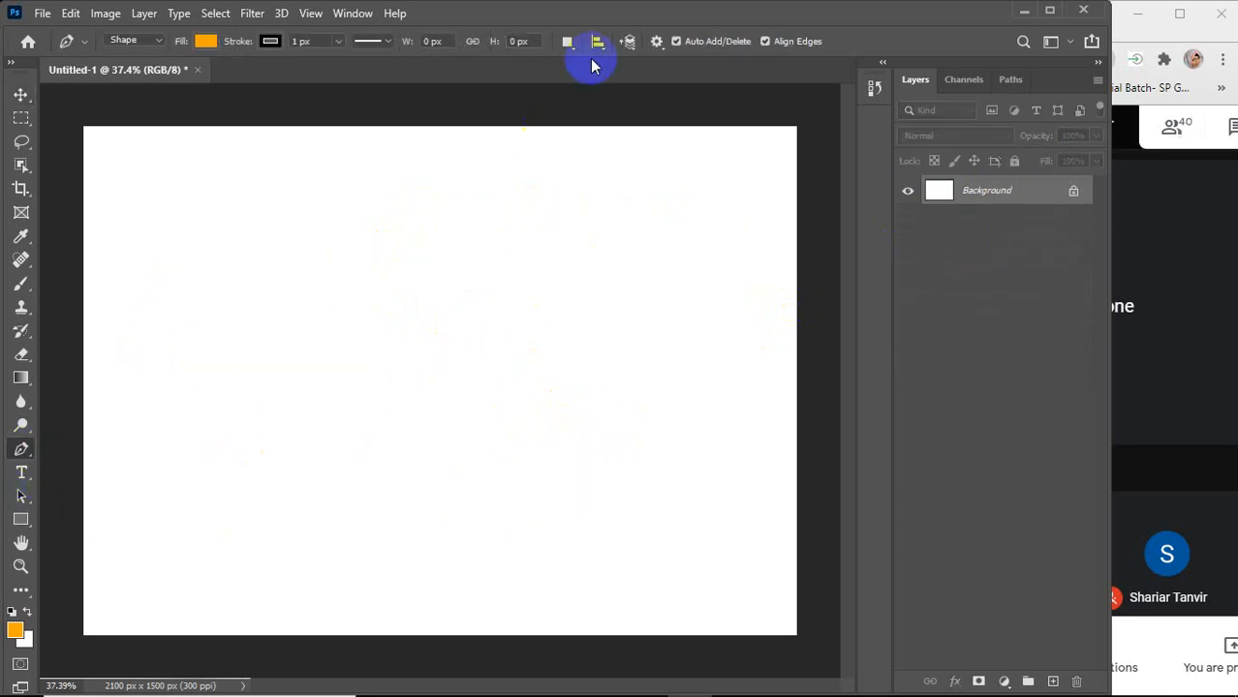
pyautogui.click(570, 42)
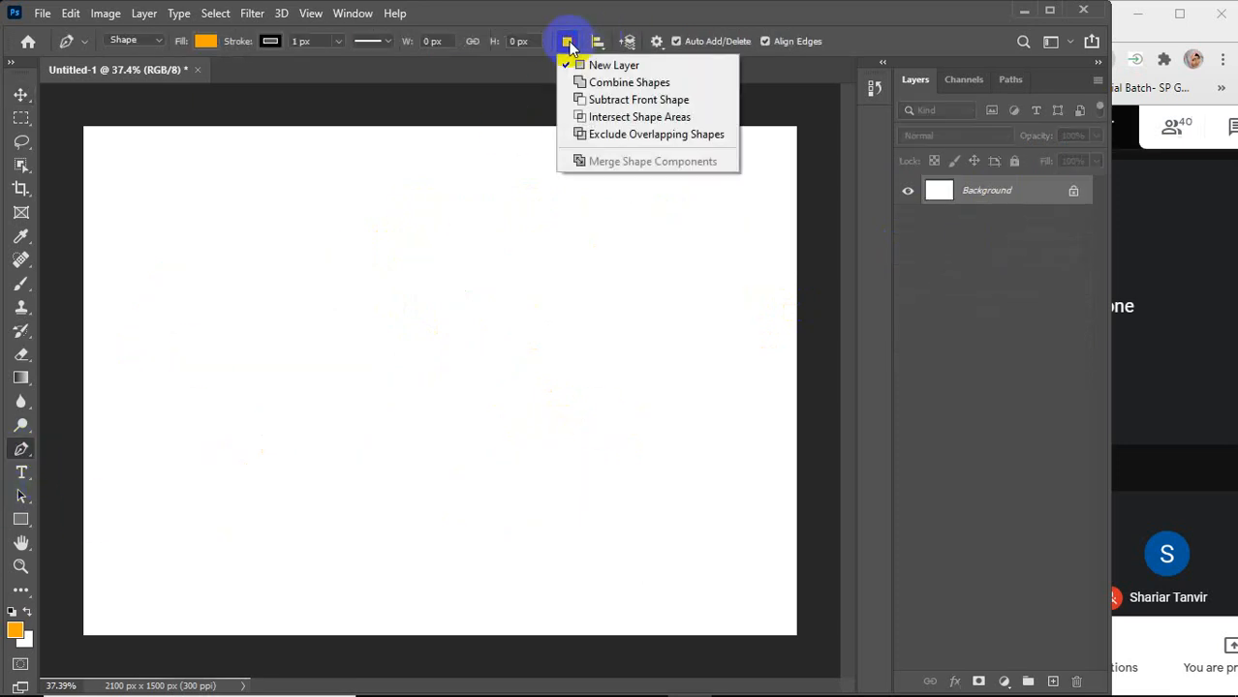
pyautogui.click(602, 86)
pyautogui.click(420, 211)
pyautogui.moveTo(308, 254); pyautogui.dragTo(304, 331)
pyautogui.moveTo(381, 363)
pyautogui.mouseDown()
pyautogui.moveTo(464, 329)
pyautogui.moveTo(468, 372)
pyautogui.mouseUp()
pyautogui.click(419, 211)
# Add a second closed shape overlapping the right edge of the first orange shape
pyautogui.click(535, 220)
pyautogui.moveTo(447, 265); pyautogui.dragTo(464, 325)
pyautogui.moveTo(492, 342); pyautogui.dragTo(573, 309)
pyautogui.moveTo(587, 293); pyautogui.dragTo(587, 280)
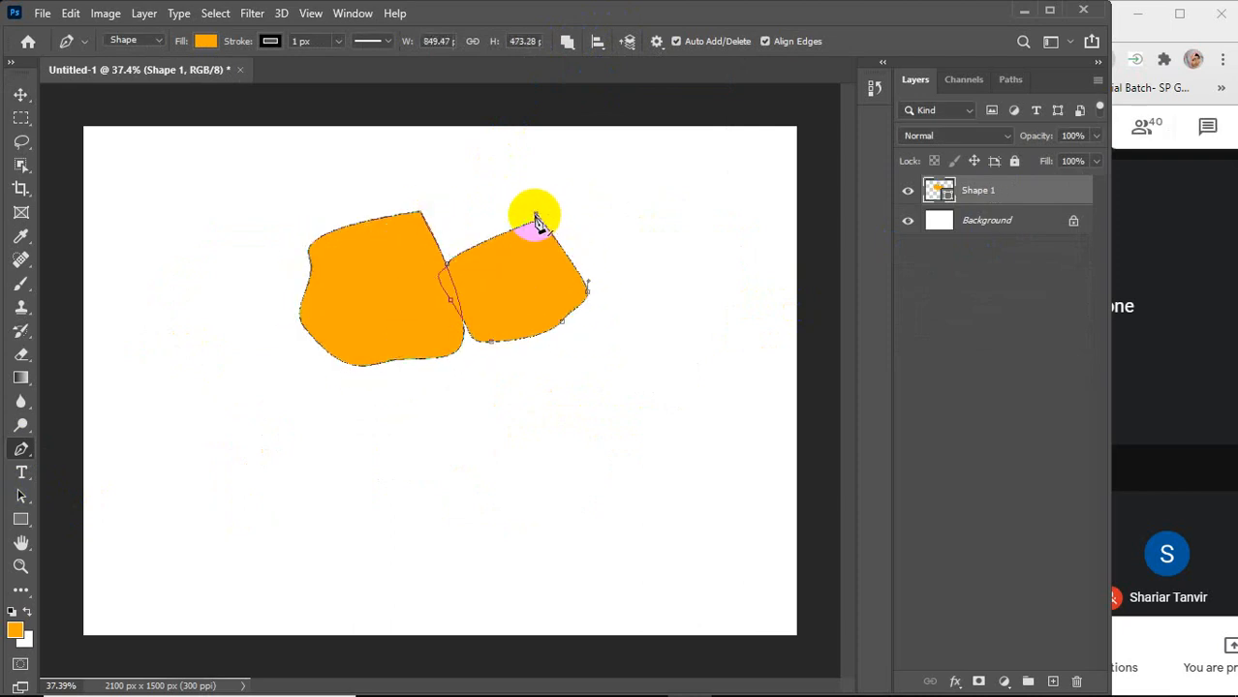
pyautogui.moveTo(535, 221)
pyautogui.mouseDown()
pyautogui.moveTo(640, 243)
pyautogui.moveTo(537, 230)
pyautogui.mouseUp()
# Add a third orange shape overlapping the second shape's right edge and extending below it
pyautogui.click(664, 245)
pyautogui.moveTo(555, 295); pyautogui.dragTo(554, 310)
pyautogui.moveTo(554, 404); pyautogui.dragTo(571, 412)
pyautogui.moveTo(613, 413); pyautogui.dragTo(659, 380)
pyautogui.moveTo(685, 322); pyautogui.dragTo(685, 296)
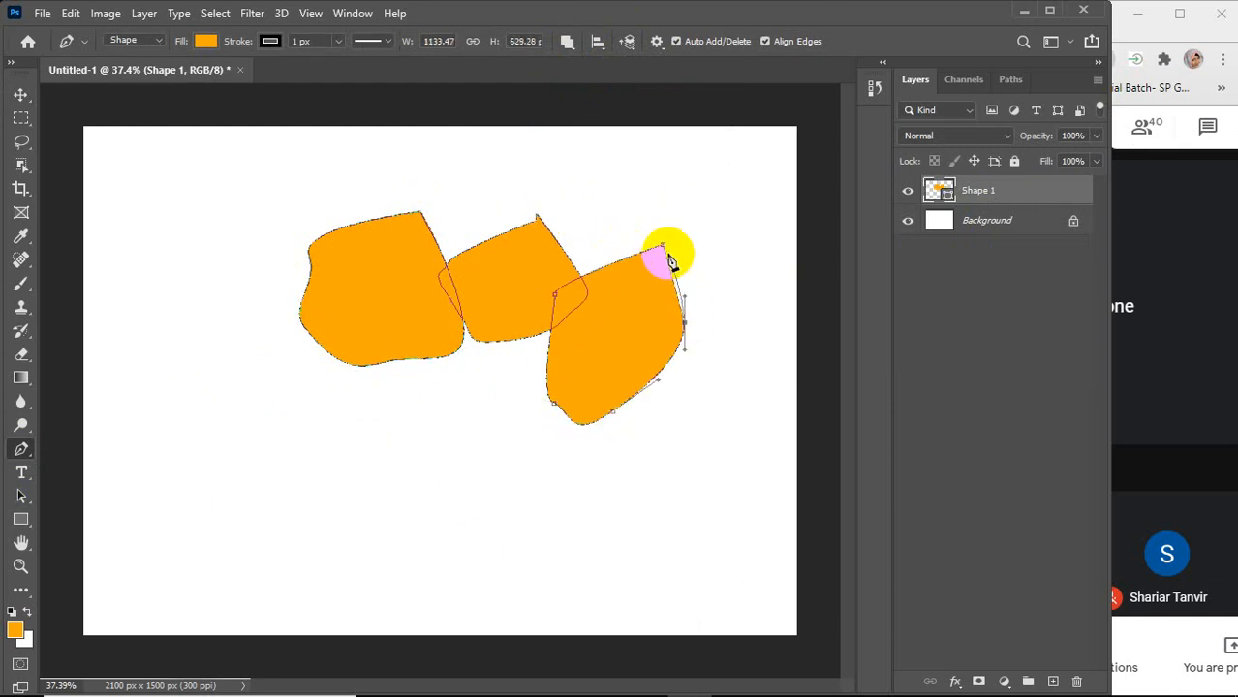
# Add a fourth closed shape overlapping the second and third shapes and extending toward the bottom of the canvas
pyautogui.click(540, 521)
pyautogui.moveTo(612, 455); pyautogui.dragTo(615, 368)
pyautogui.moveTo(607, 350); pyautogui.dragTo(586, 329)
pyautogui.moveTo(536, 311); pyautogui.dragTo(504, 317)
pyautogui.moveTo(487, 337); pyautogui.dragTo(486, 354)
pyautogui.moveTo(475, 429); pyautogui.dragTo(512, 500)
pyautogui.click(539, 523)
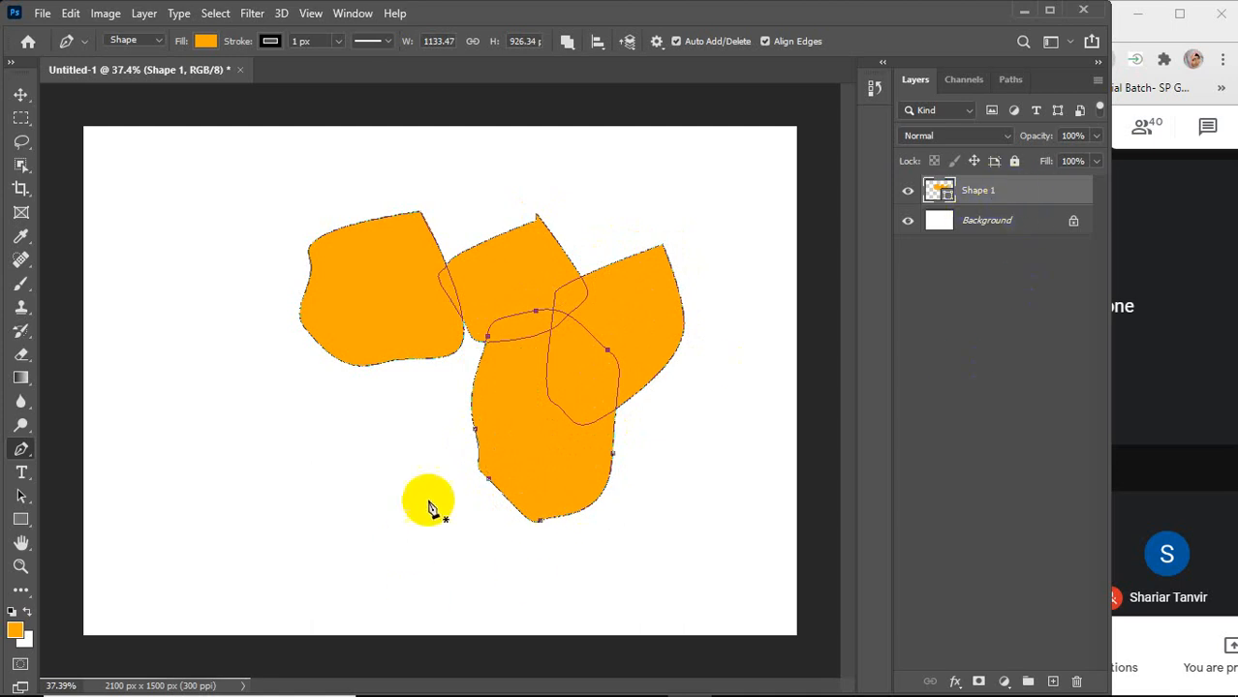
# Add a large fifth shape covering the area below the first shape and overlapping the fourth
pyautogui.click(393, 513)
pyautogui.click(596, 448)
pyautogui.click(552, 345)
pyautogui.click(389, 283)
pyautogui.moveTo(387, 283); pyautogui.dragTo(364, 280)
pyautogui.moveTo(314, 313); pyautogui.dragTo(307, 356)
pyautogui.moveTo(257, 460); pyautogui.dragTo(285, 502)
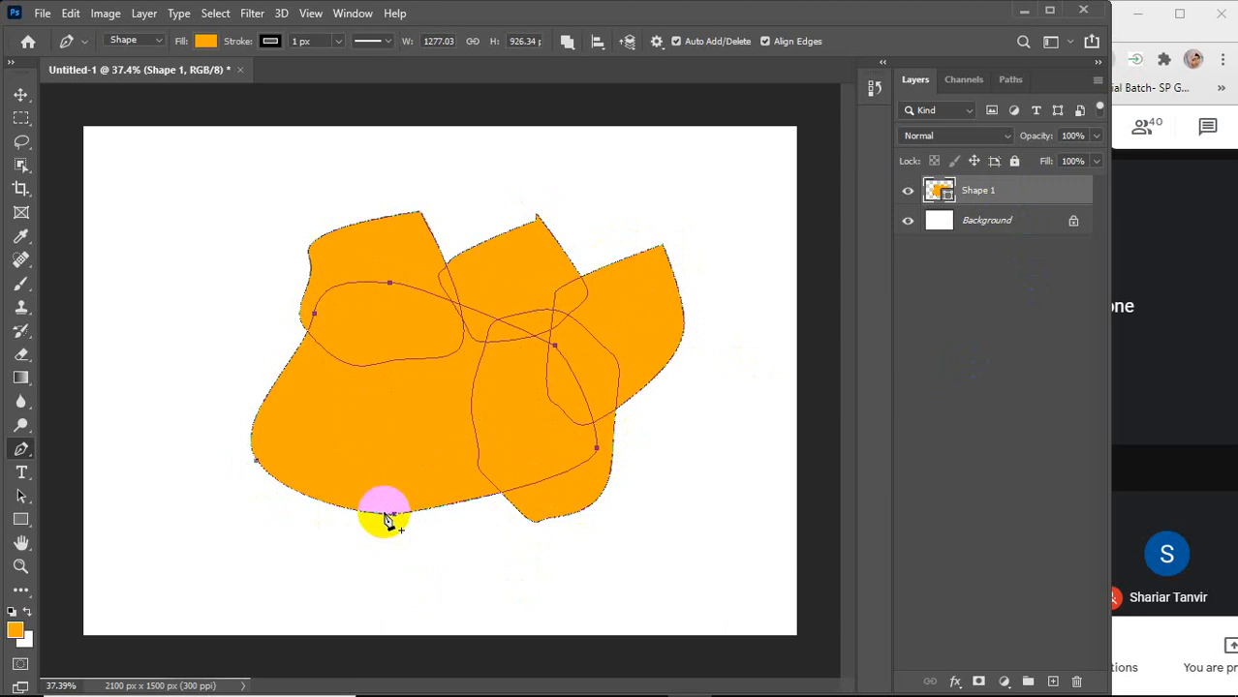
# Deselect the combined orange shape to view its merged outline, and delete it
pyautogui.press('v')
pyautogui.click(603, 230)
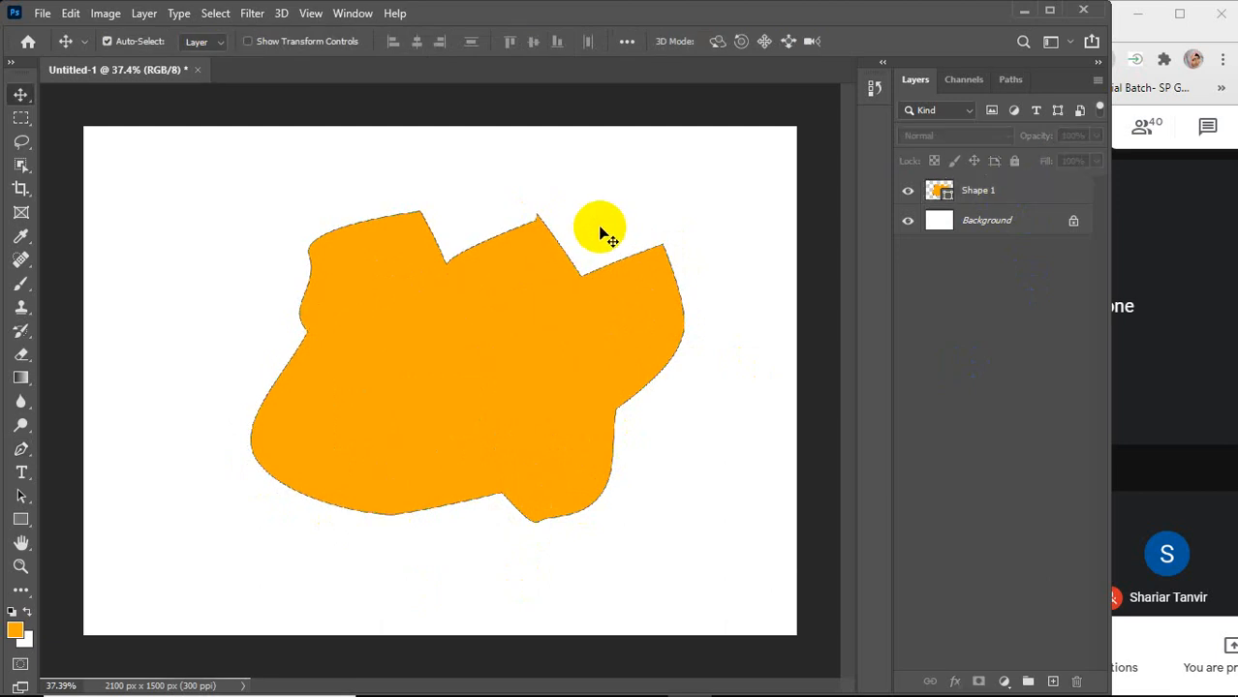
pyautogui.click(511, 323)
pyautogui.press('Delete')
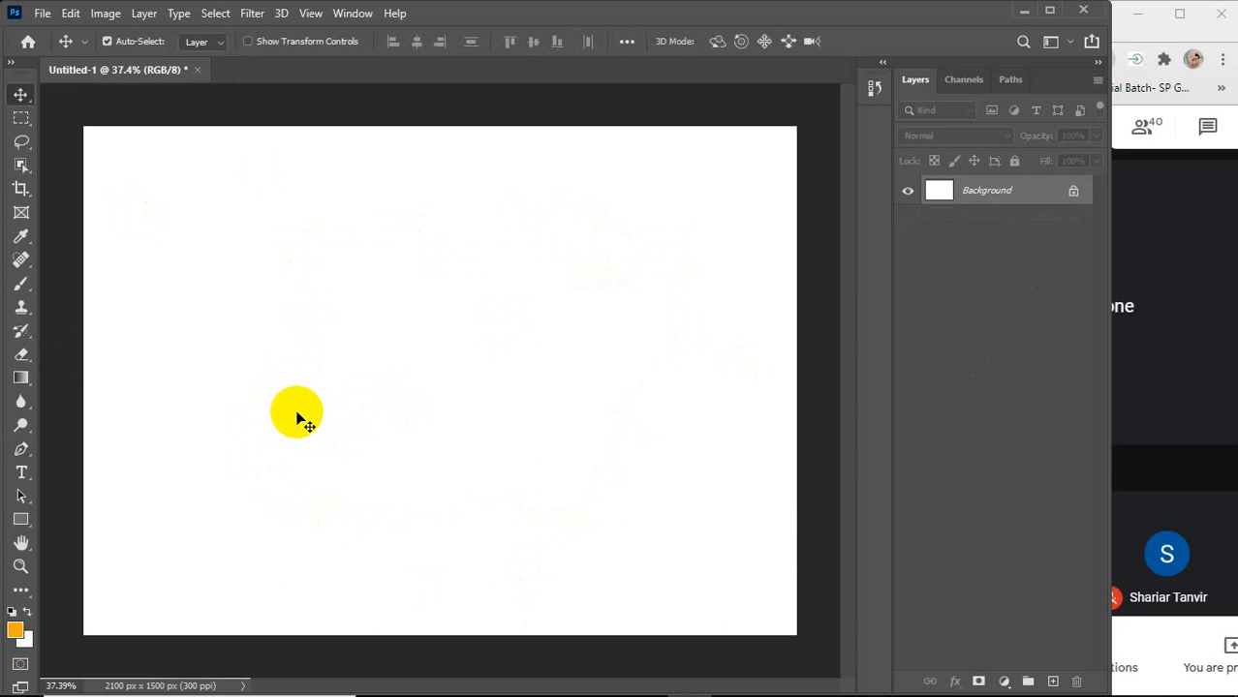
# Set the Pen path operation to Subtract Front Shape and draw a closed orange shape about 1139 px wide and 955 px high
pyautogui.moveTo(1102, 690)
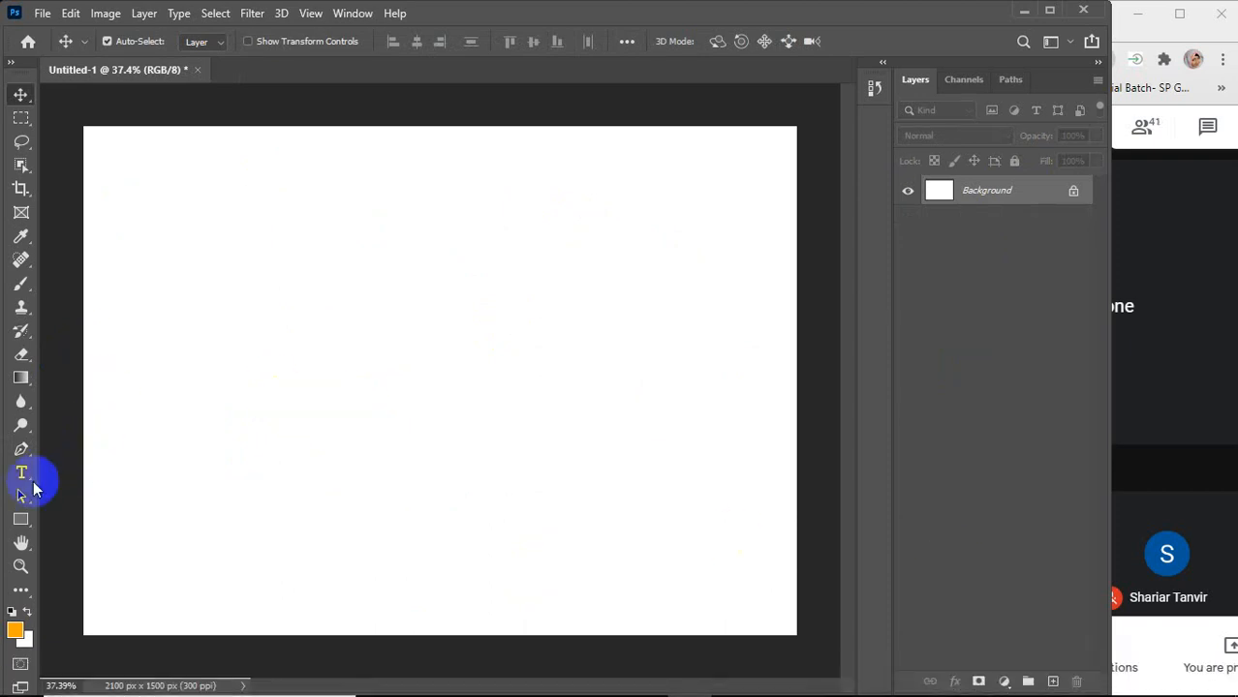
pyautogui.click(21, 453)
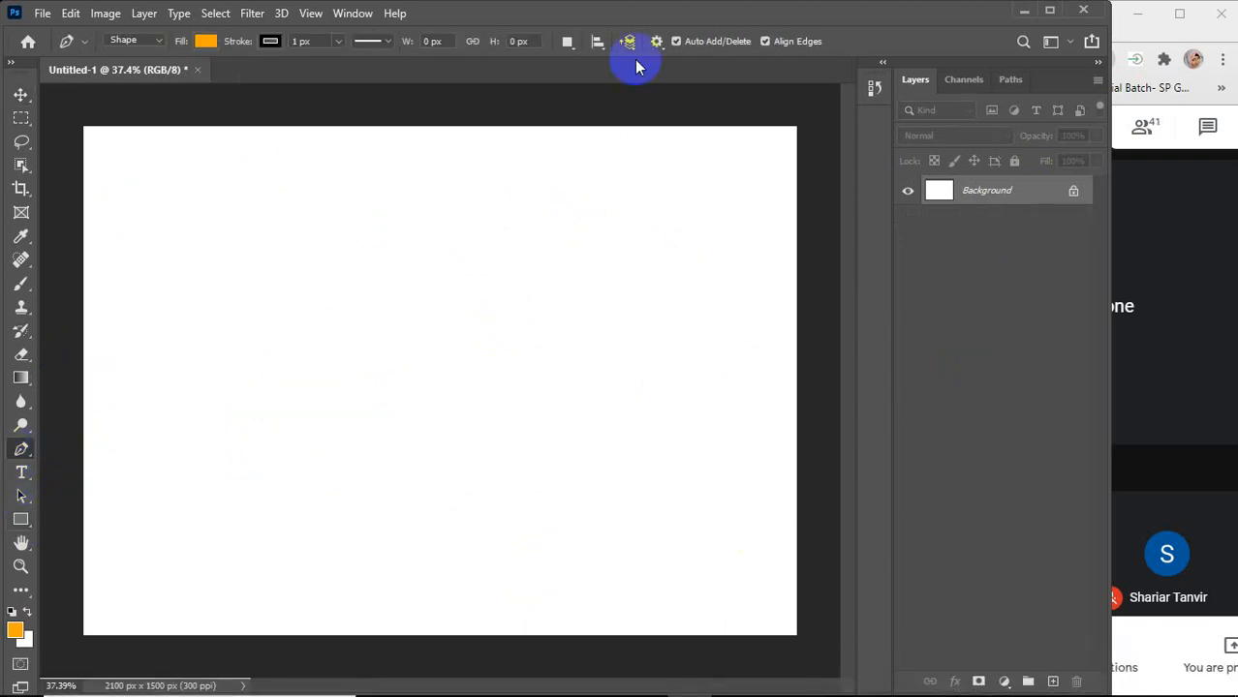
pyautogui.click(570, 43)
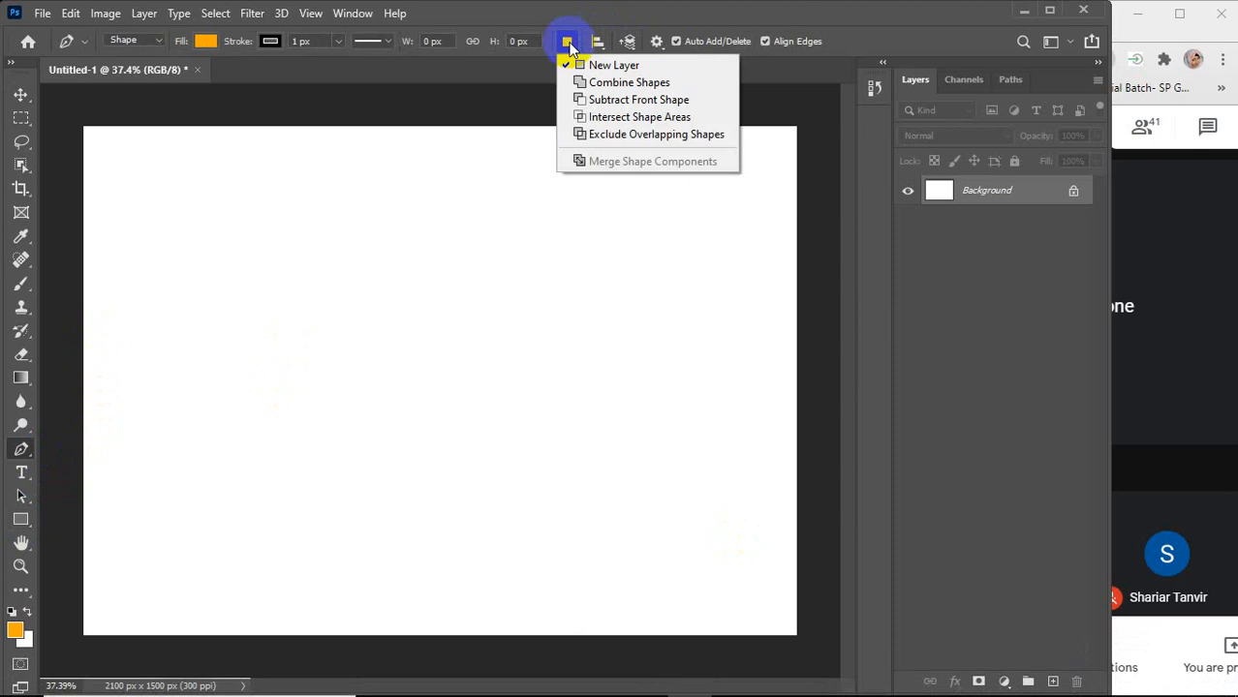
pyautogui.click(623, 101)
pyautogui.click(378, 240)
pyautogui.moveTo(197, 344); pyautogui.dragTo(222, 411)
pyautogui.moveTo(259, 489); pyautogui.dragTo(269, 496)
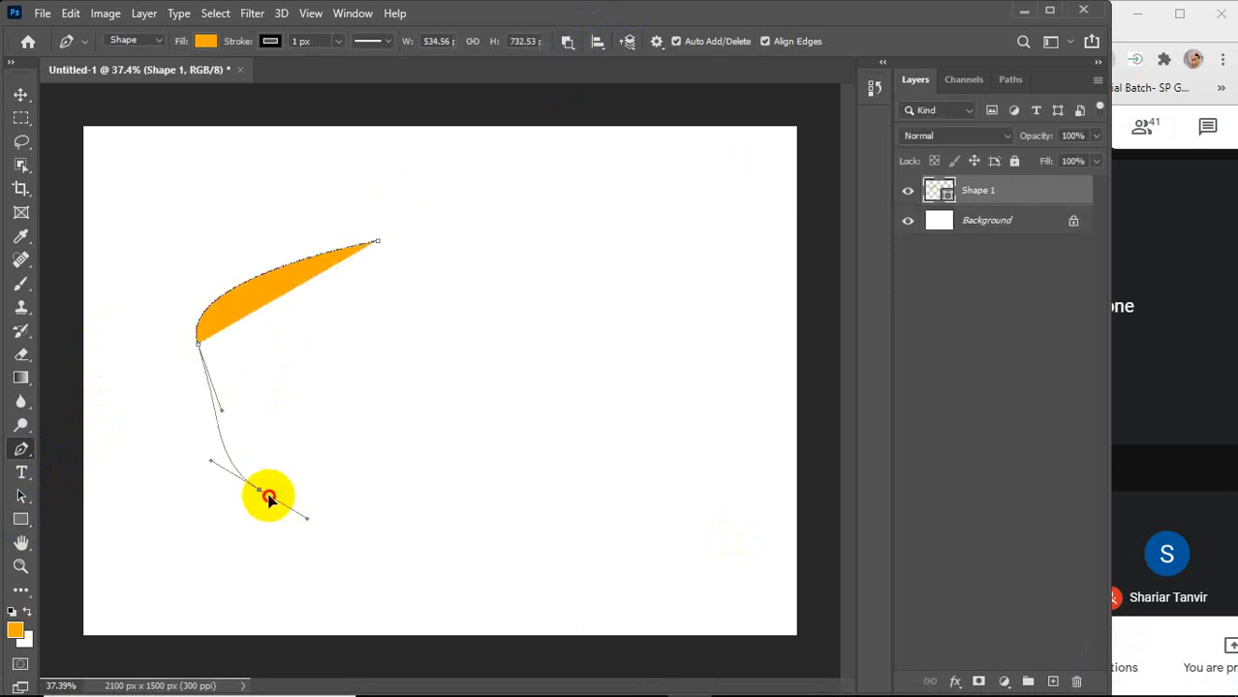
pyautogui.moveTo(463, 543); pyautogui.dragTo(535, 481)
pyautogui.moveTo(566, 414); pyautogui.dragTo(540, 343)
pyautogui.click(378, 242)
# Subtract a second large closed shape overlapping the orange shape's right side, and deselect the layer to view the cutout
pyautogui.click(604, 210)
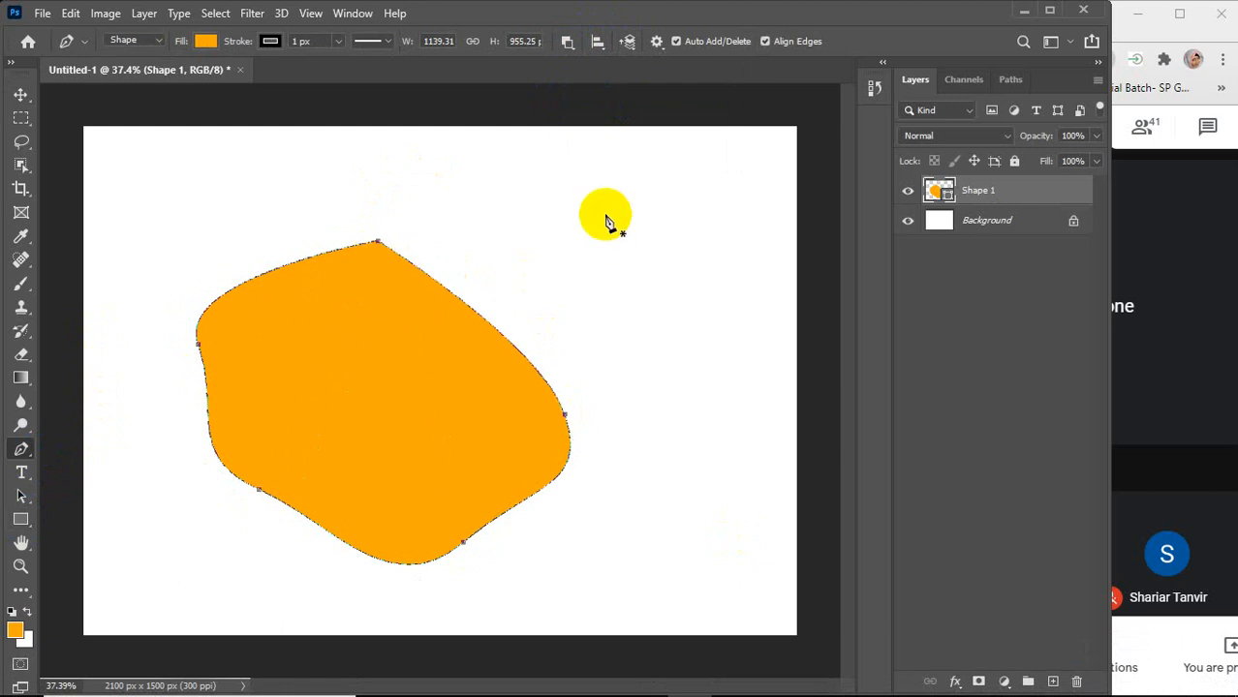
pyautogui.click(506, 269)
pyautogui.moveTo(414, 330); pyautogui.dragTo(422, 351)
pyautogui.moveTo(457, 454); pyautogui.dragTo(533, 531)
pyautogui.click(534, 531)
pyautogui.moveTo(675, 524); pyautogui.dragTo(698, 482)
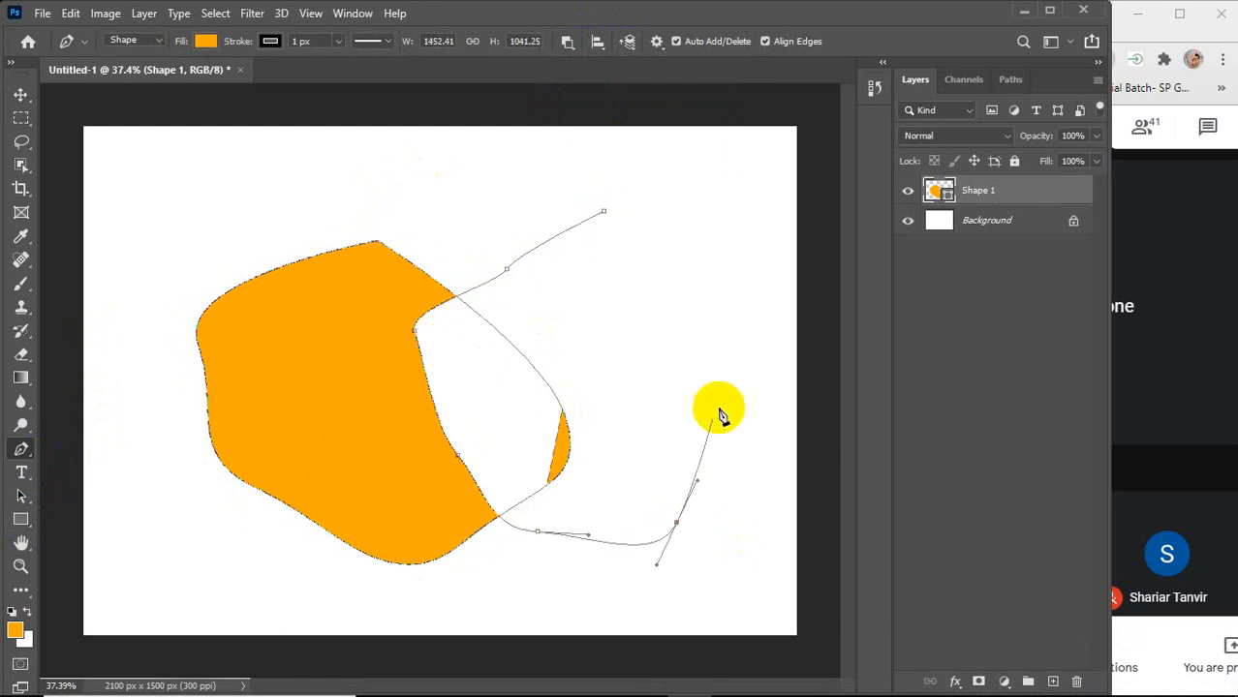
pyautogui.moveTo(728, 381); pyautogui.dragTo(740, 313)
pyautogui.click(604, 211)
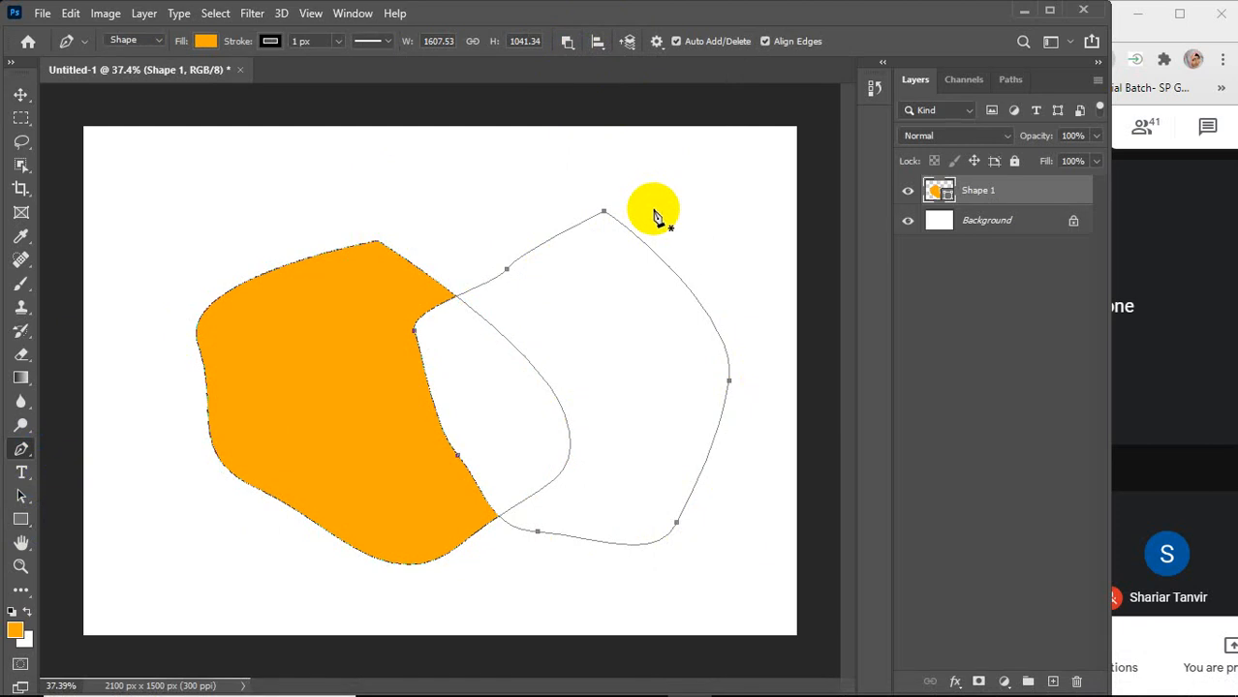
pyautogui.press('v')
pyautogui.click(654, 215)
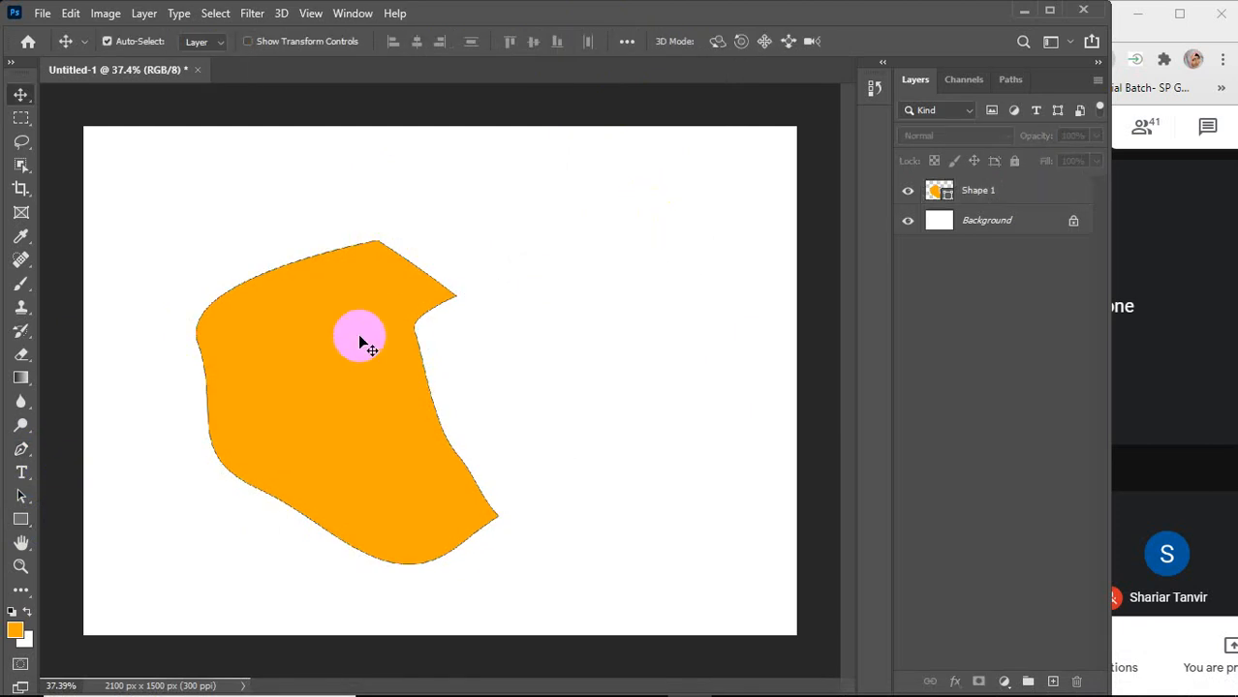
# Try to draw another closed Pen shape across the top of the cut orange shape
pyautogui.click(291, 409)
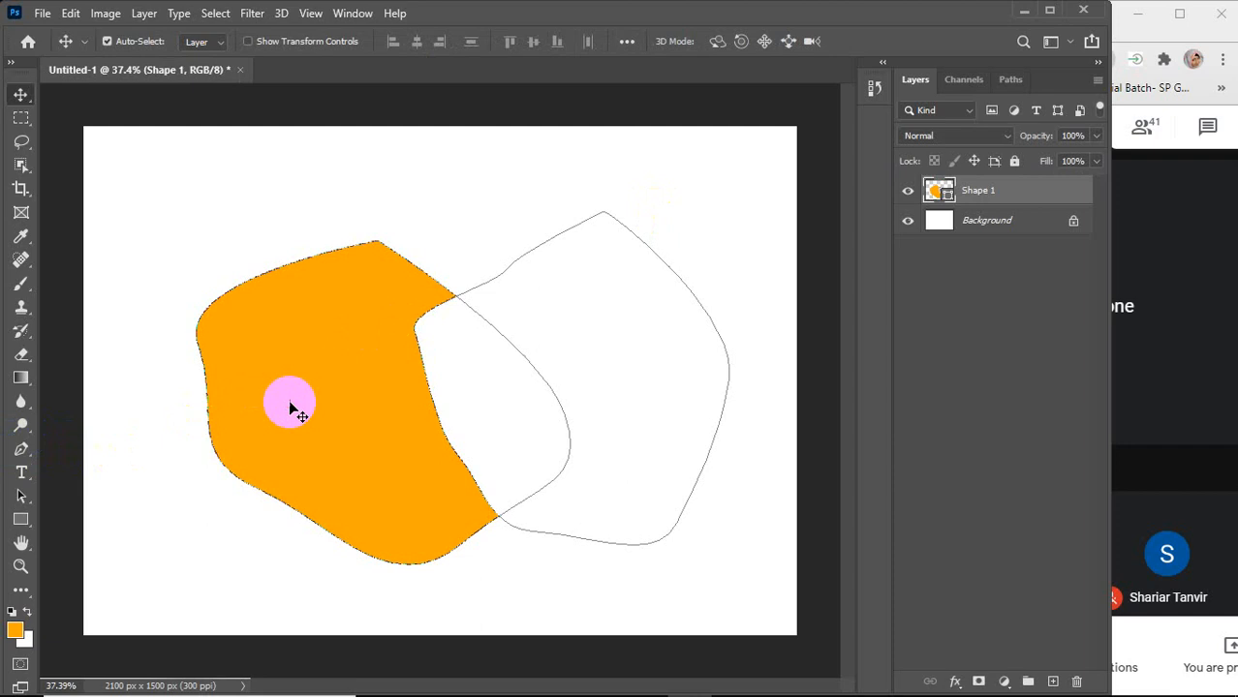
pyautogui.click(21, 449)
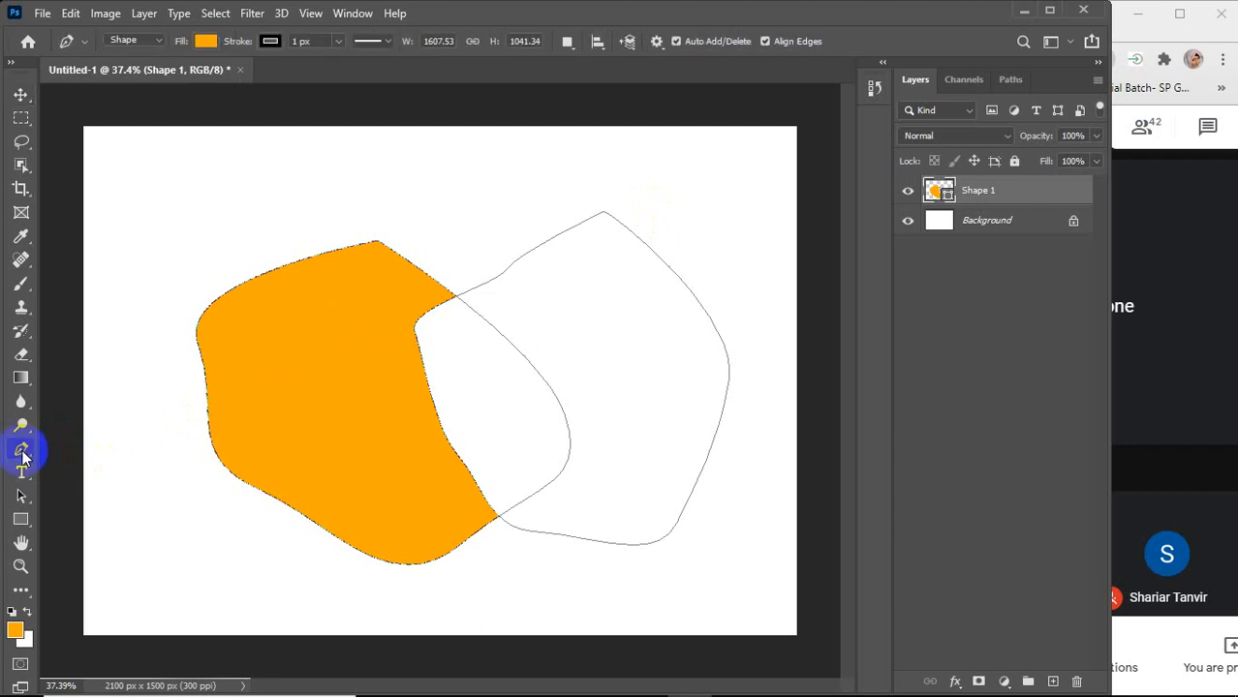
pyautogui.click(276, 188)
pyautogui.moveTo(320, 285); pyautogui.dragTo(381, 325)
pyautogui.moveTo(464, 333)
pyautogui.mouseDown()
pyautogui.moveTo(523, 327)
pyautogui.moveTo(562, 277)
pyautogui.mouseUp()
pyautogui.moveTo(561, 239); pyautogui.dragTo(553, 222)
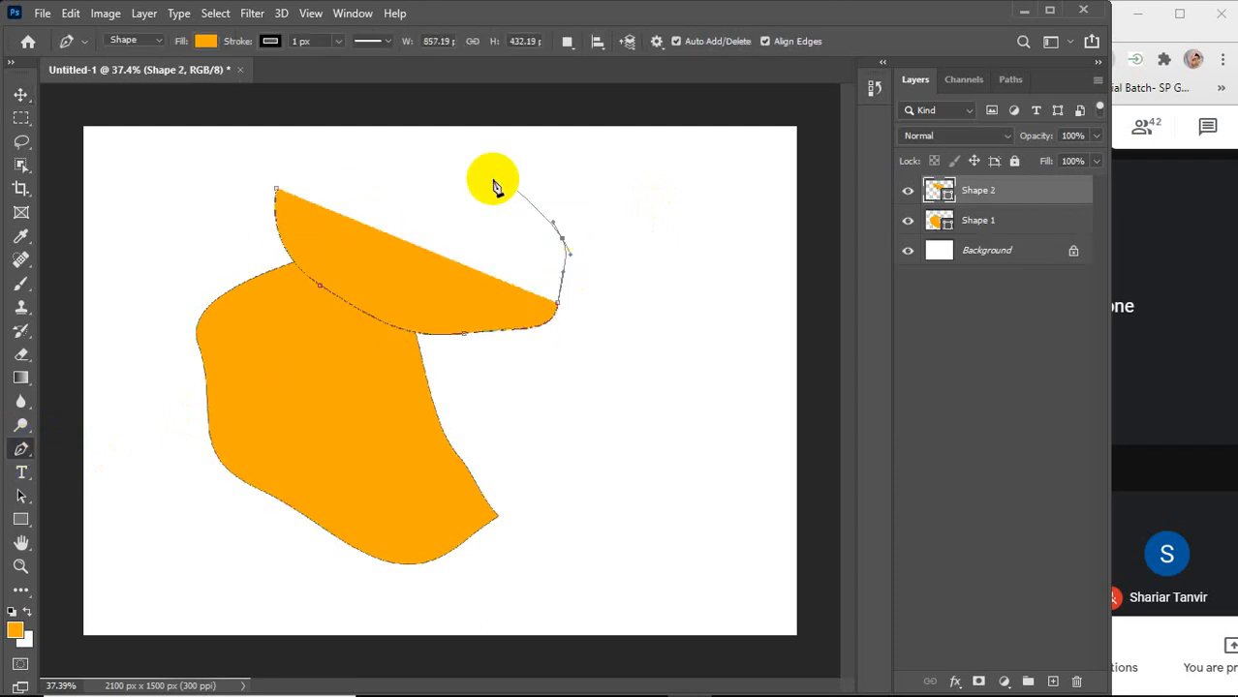
pyautogui.click(451, 170)
pyautogui.click(277, 188)
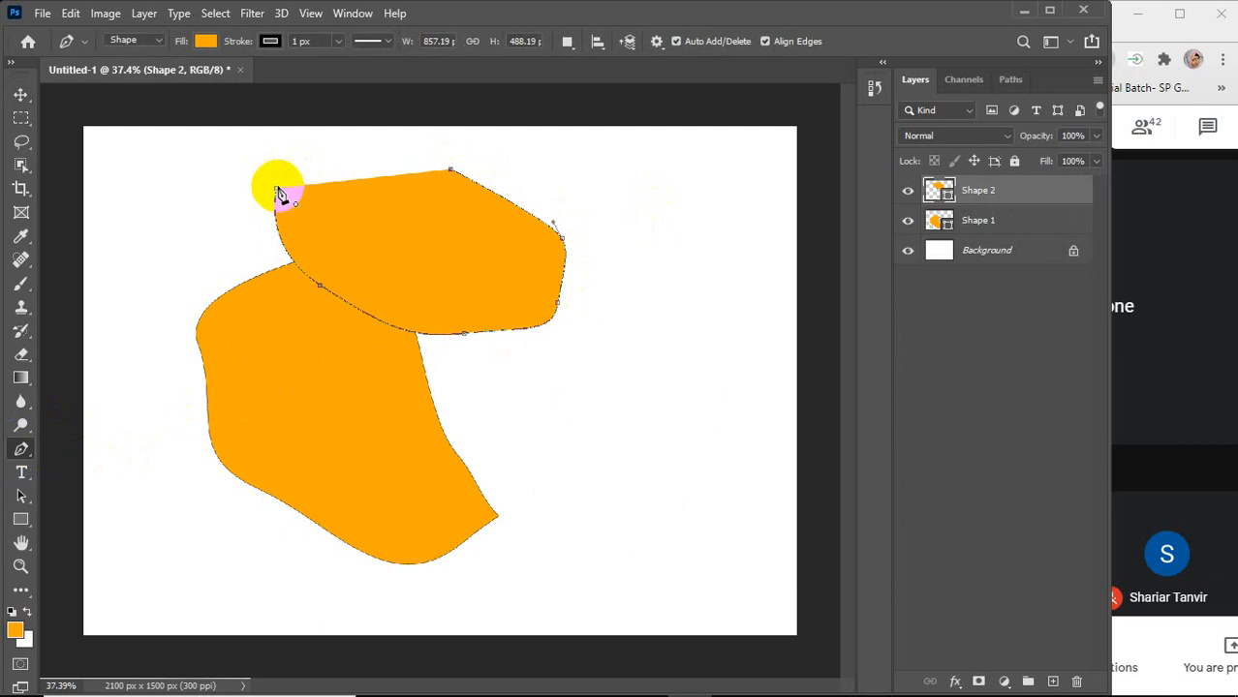
# Undo the drawing of the additional shape over the top of the cut orange shape
pyautogui.hotkey('ctrl', 'z')
pyautogui.hotkey('ctrl', 'z')
pyautogui.hotkey('ctrl', 'z')
pyautogui.hotkey('ctrl', 'z')
pyautogui.hotkey('ctrl', 'z')
pyautogui.hotkey('ctrl', 'z')
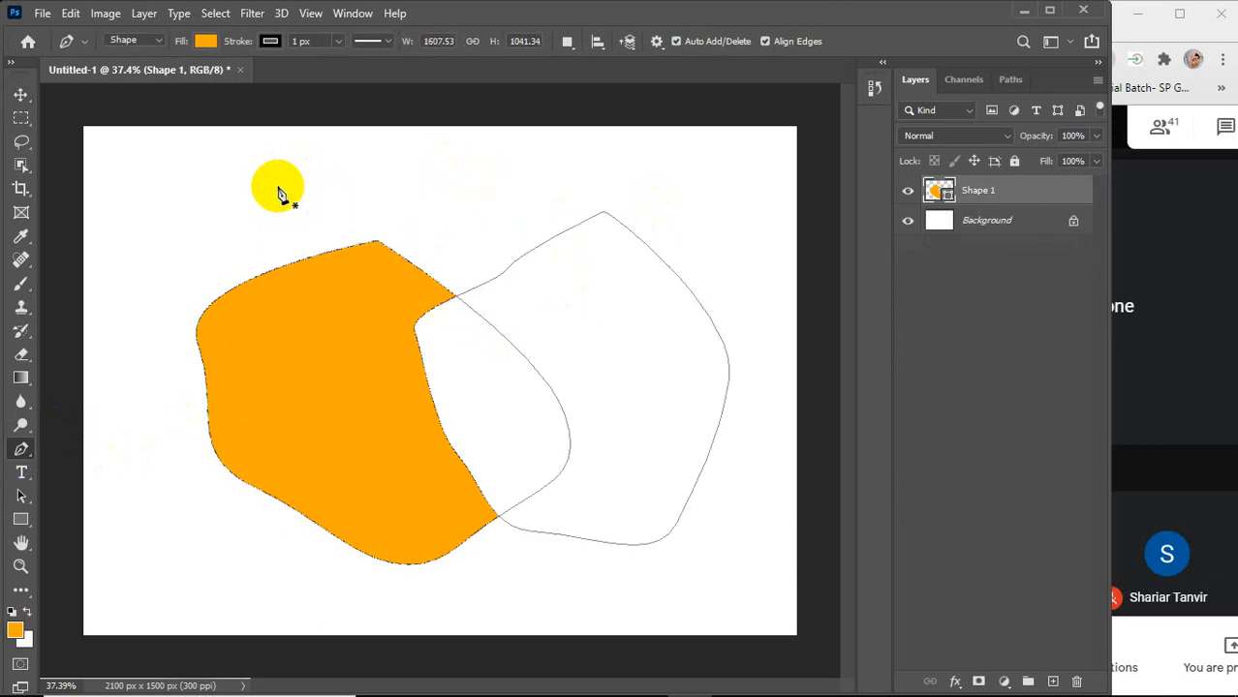
# Set the Pen path operation to Subtract Front Shape, cut a closed shape across the orange shape's upper part, and deselect the layer
pyautogui.click(568, 40)
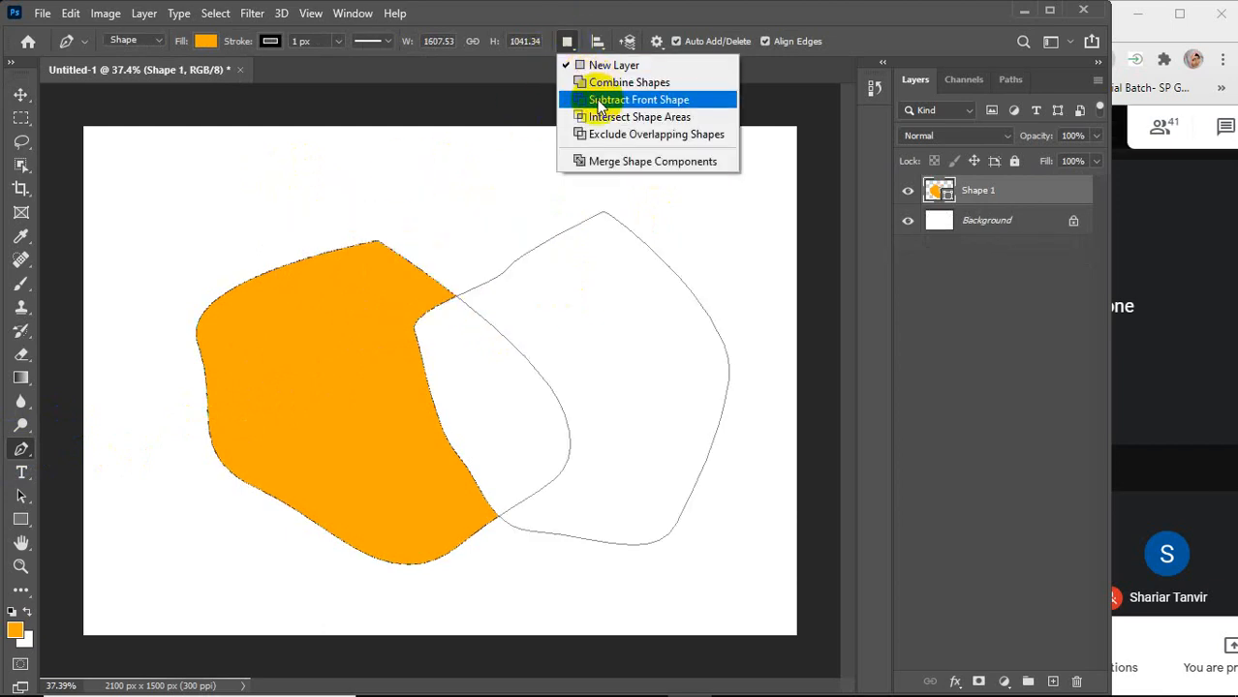
pyautogui.click(613, 101)
pyautogui.click(326, 172)
pyautogui.moveTo(265, 336); pyautogui.dragTo(285, 343)
pyautogui.moveTo(452, 397)
pyautogui.mouseDown()
pyautogui.moveTo(518, 390)
pyautogui.moveTo(551, 305)
pyautogui.mouseUp()
pyautogui.moveTo(522, 233); pyautogui.dragTo(522, 237)
pyautogui.click(475, 196)
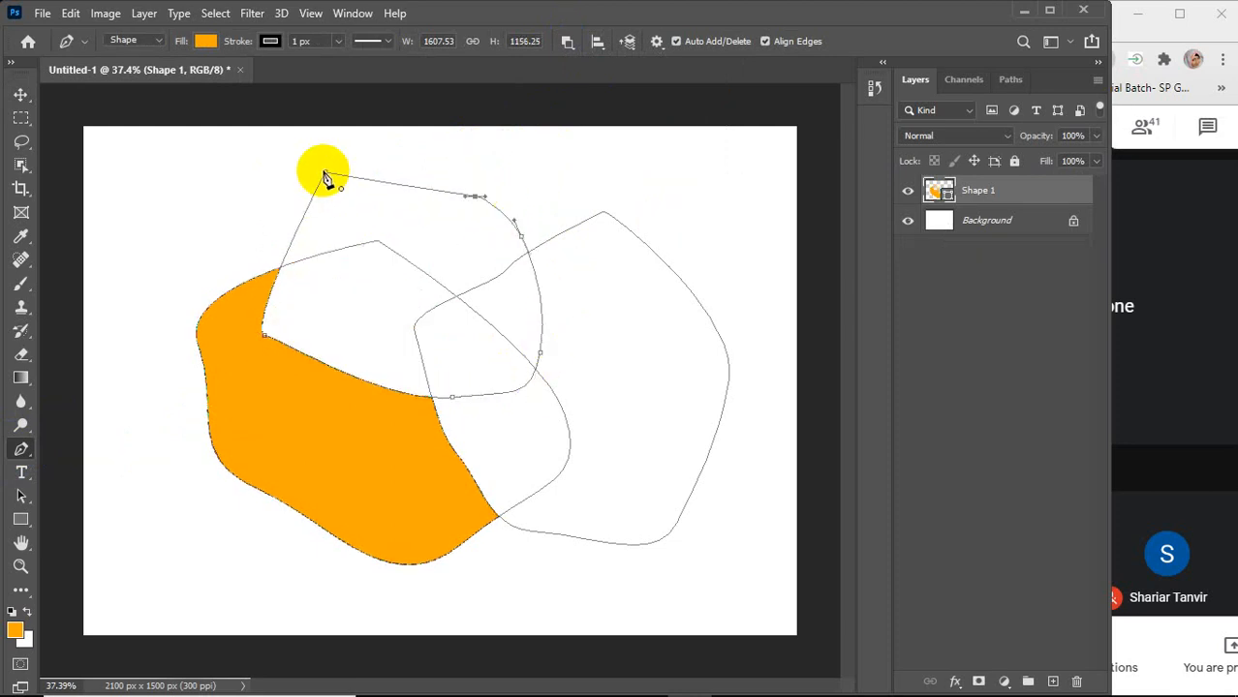
pyautogui.click(326, 173)
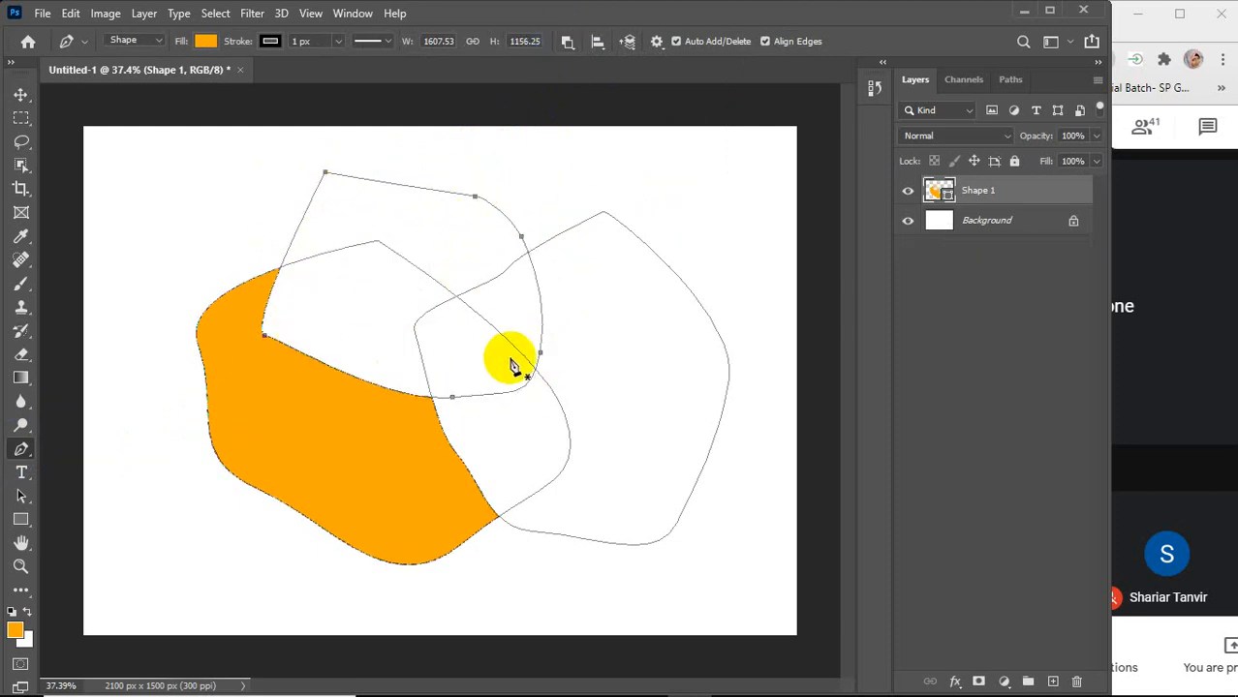
pyautogui.press('v')
pyautogui.click(671, 198)
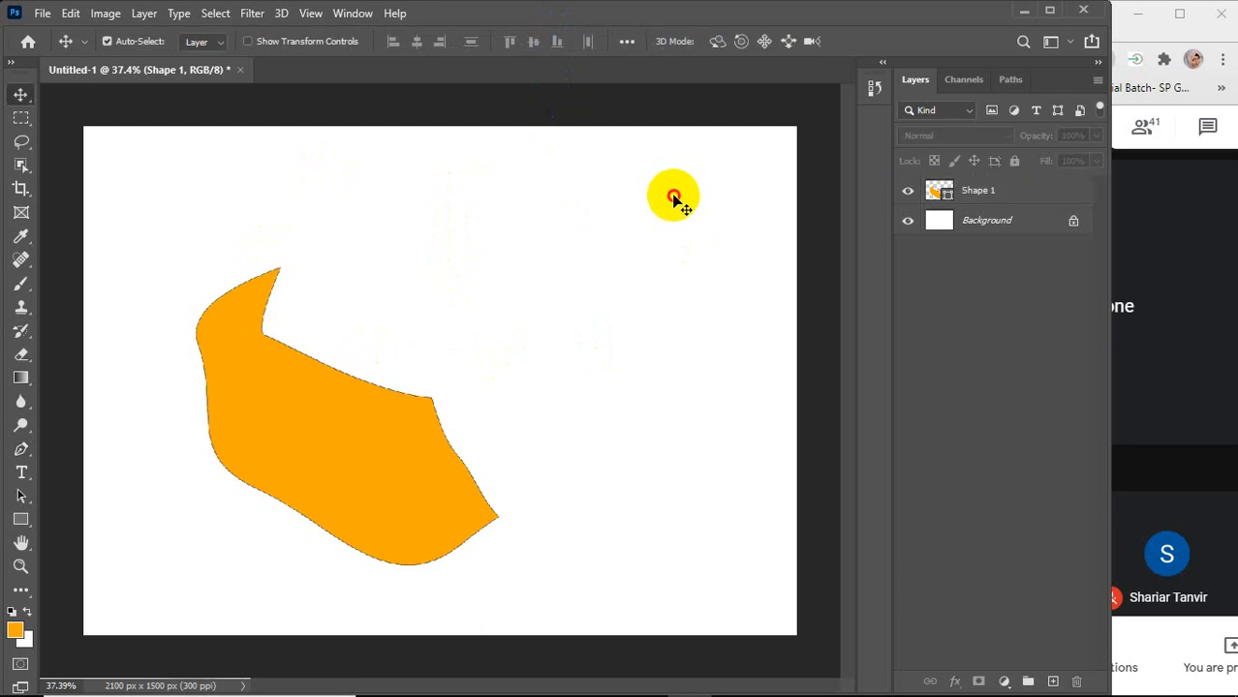
# Delete the cut orange shape and set the Pen path operation to Intersect Shape Areas
pyautogui.click(340, 431)
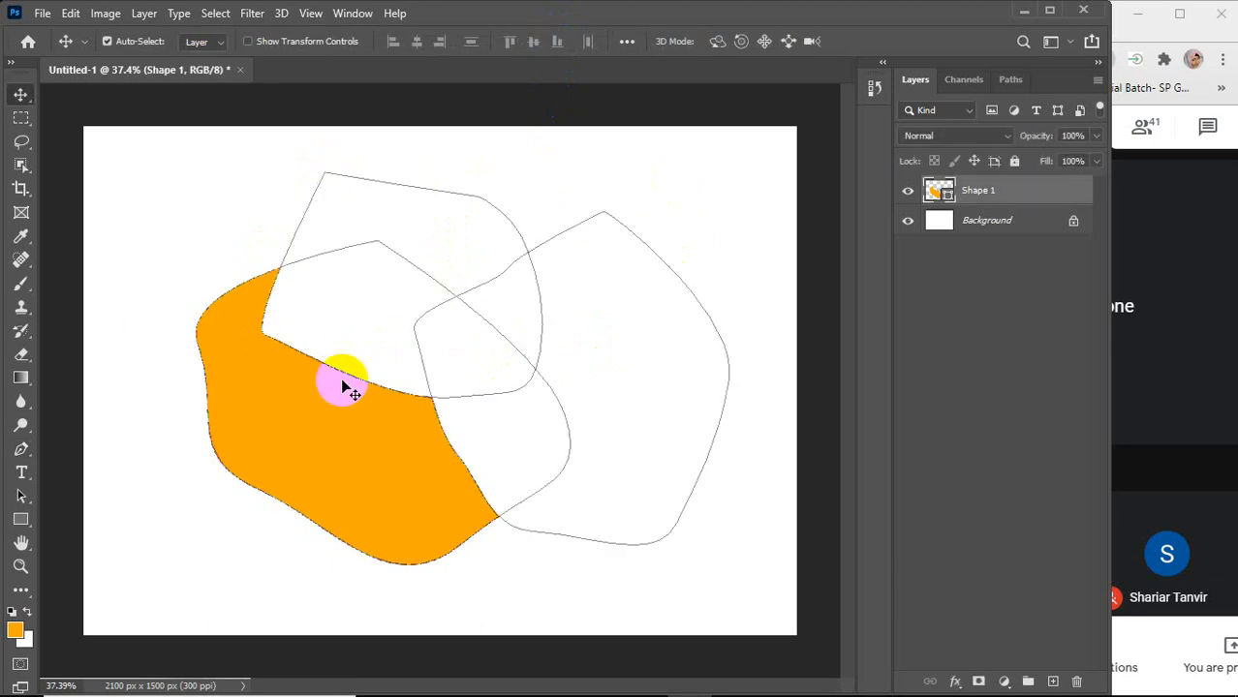
pyautogui.press('Delete')
pyautogui.click(22, 449)
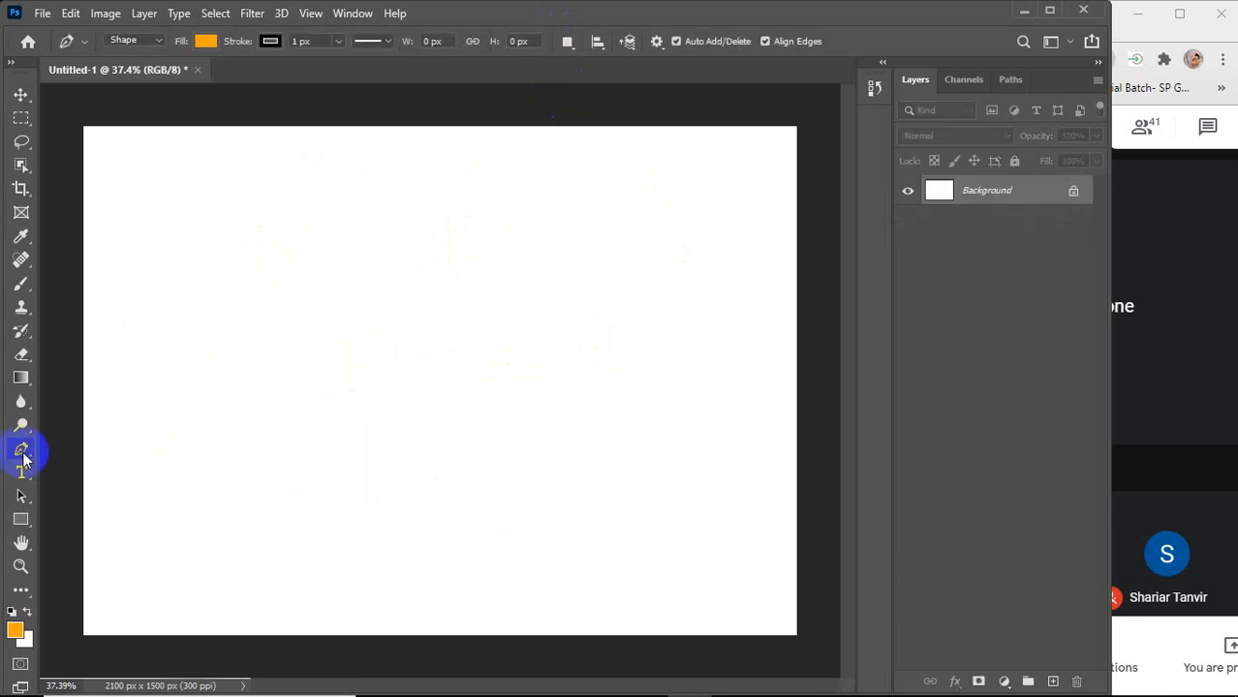
pyautogui.click(566, 42)
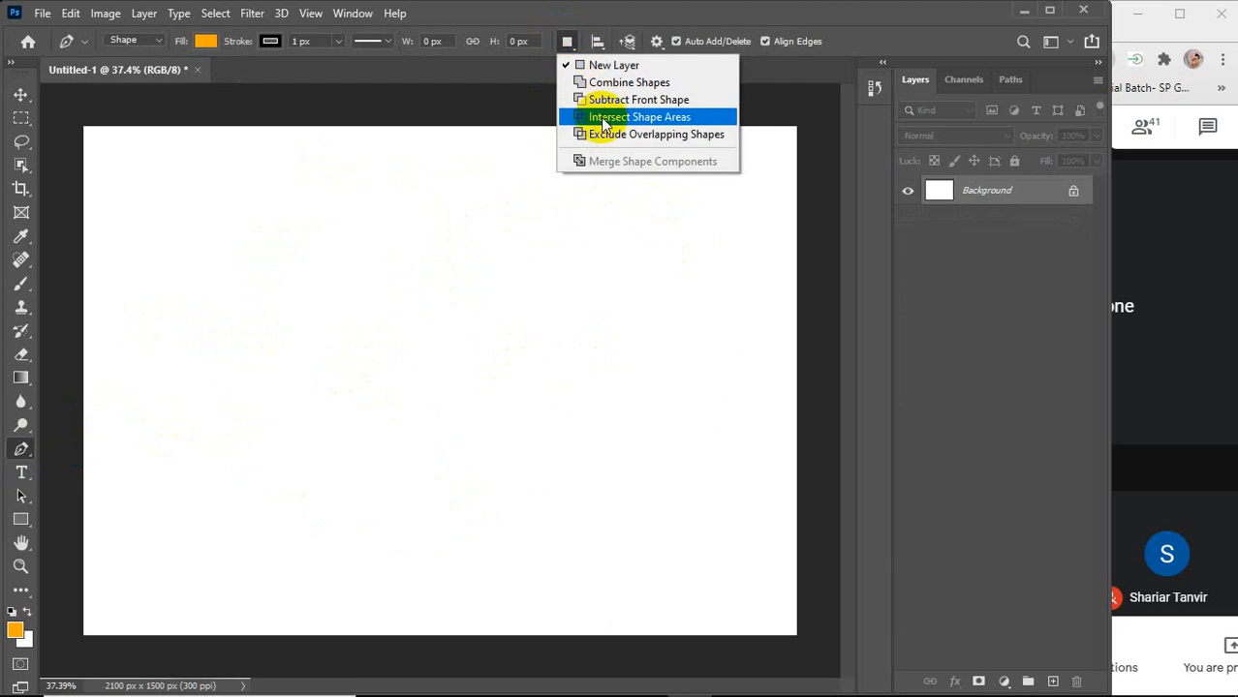
pyautogui.click(637, 118)
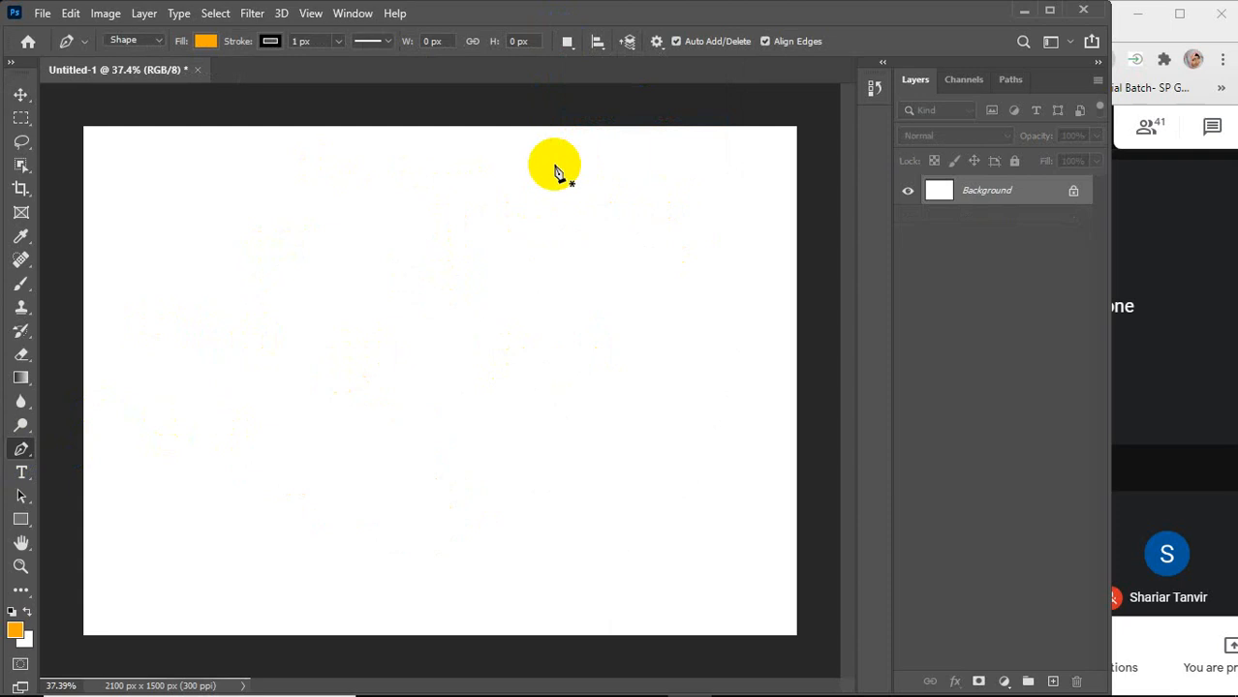
# Draw a closed curved shape about 1001 px wide and 834 px high on the canvas's left-centre area
pyautogui.click(268, 274)
pyautogui.moveTo(236, 470); pyautogui.dragTo(268, 489)
pyautogui.moveTo(429, 543); pyautogui.dragTo(458, 545)
pyautogui.moveTo(523, 523); pyautogui.dragTo(578, 471)
pyautogui.moveTo(559, 408); pyautogui.dragTo(537, 373)
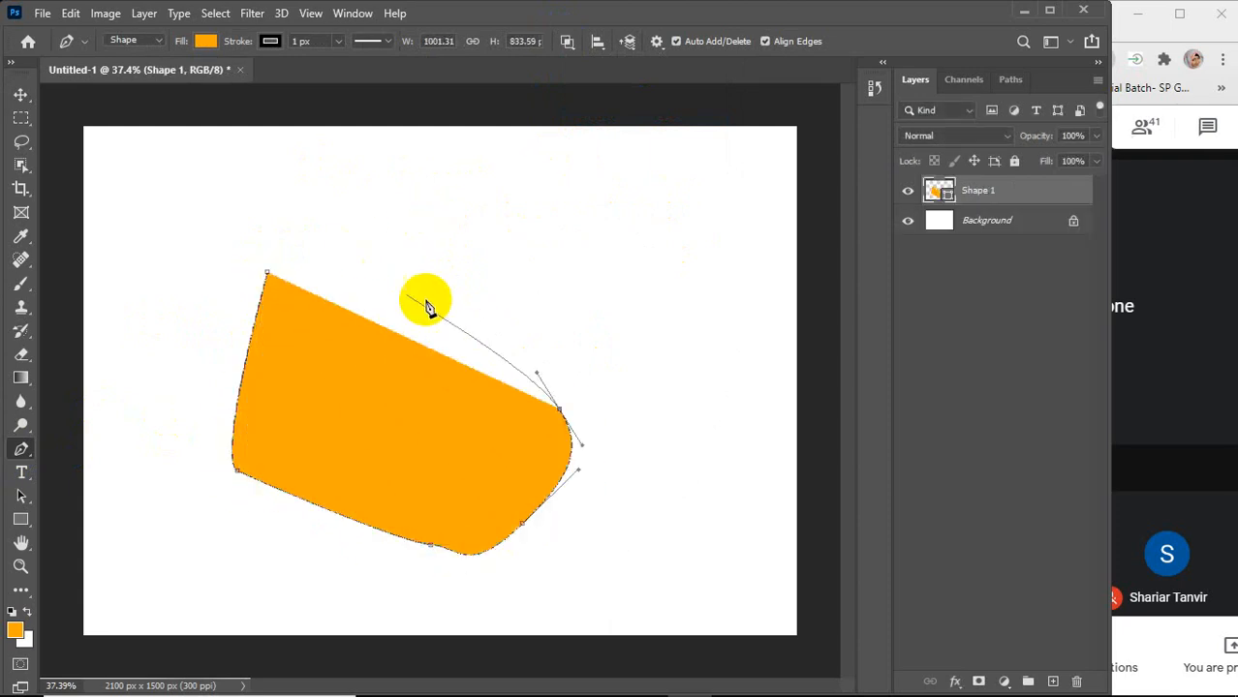
pyautogui.click(269, 277)
# Draw a second closed shape overlapping the first shape's right end, and deselect the layer to view the intersection
pyautogui.click(647, 266)
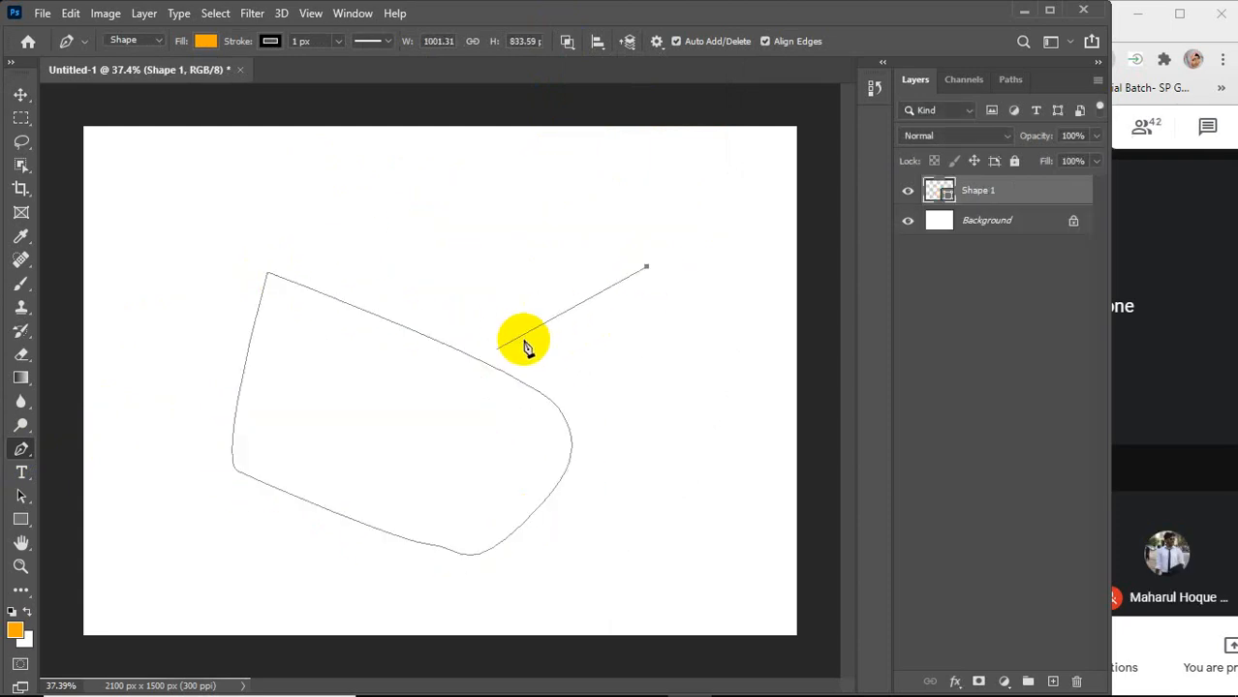
pyautogui.click(456, 380)
pyautogui.moveTo(457, 563); pyautogui.dragTo(466, 574)
pyautogui.moveTo(597, 581); pyautogui.dragTo(638, 582)
pyautogui.moveTo(698, 570); pyautogui.dragTo(722, 503)
pyautogui.moveTo(737, 394); pyautogui.dragTo(741, 363)
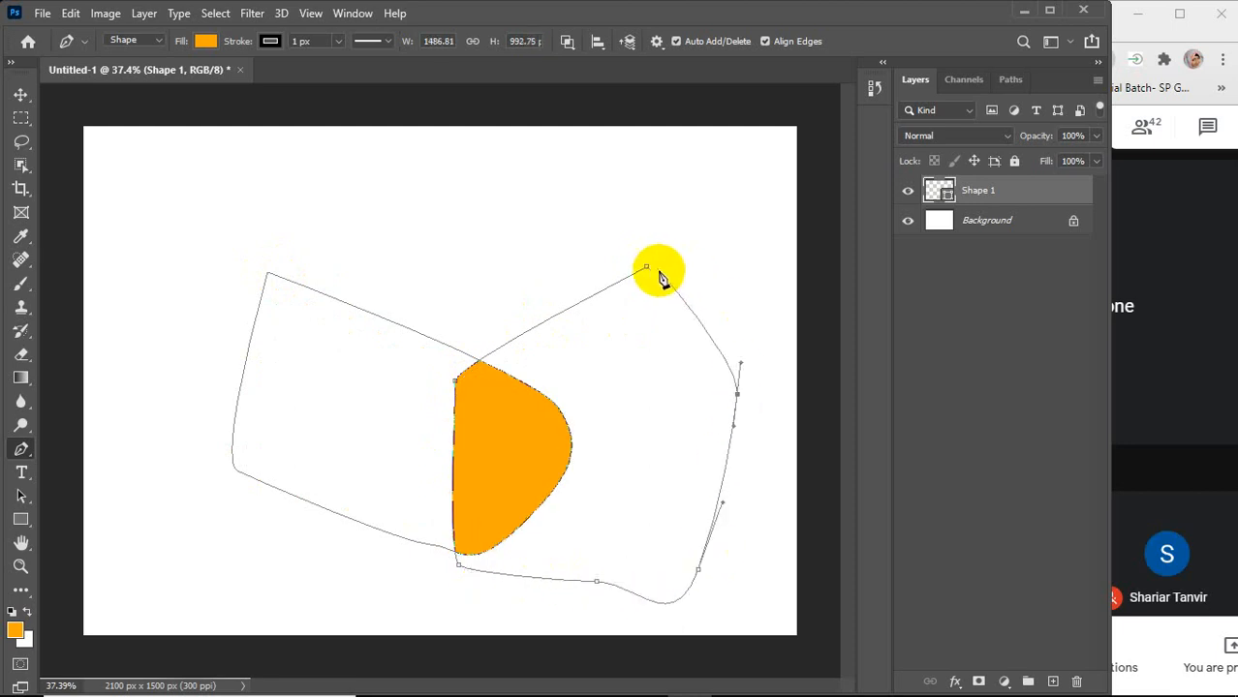
pyautogui.click(648, 268)
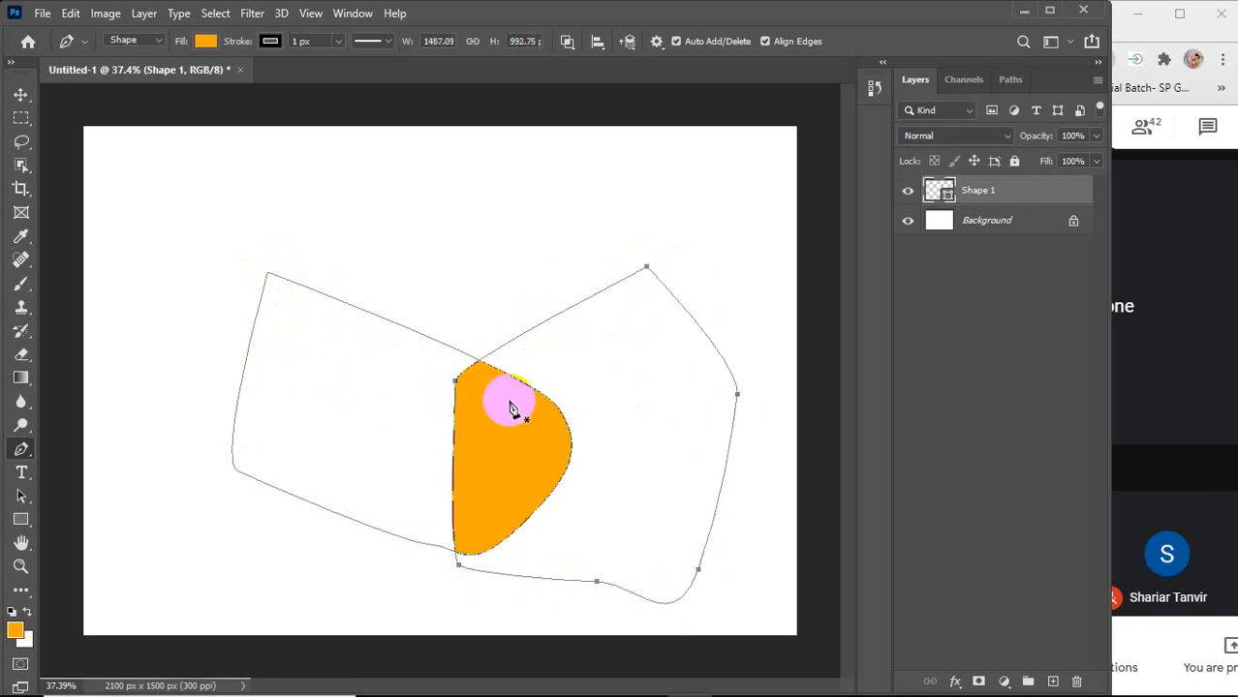
pyautogui.press('v')
pyautogui.click(476, 277)
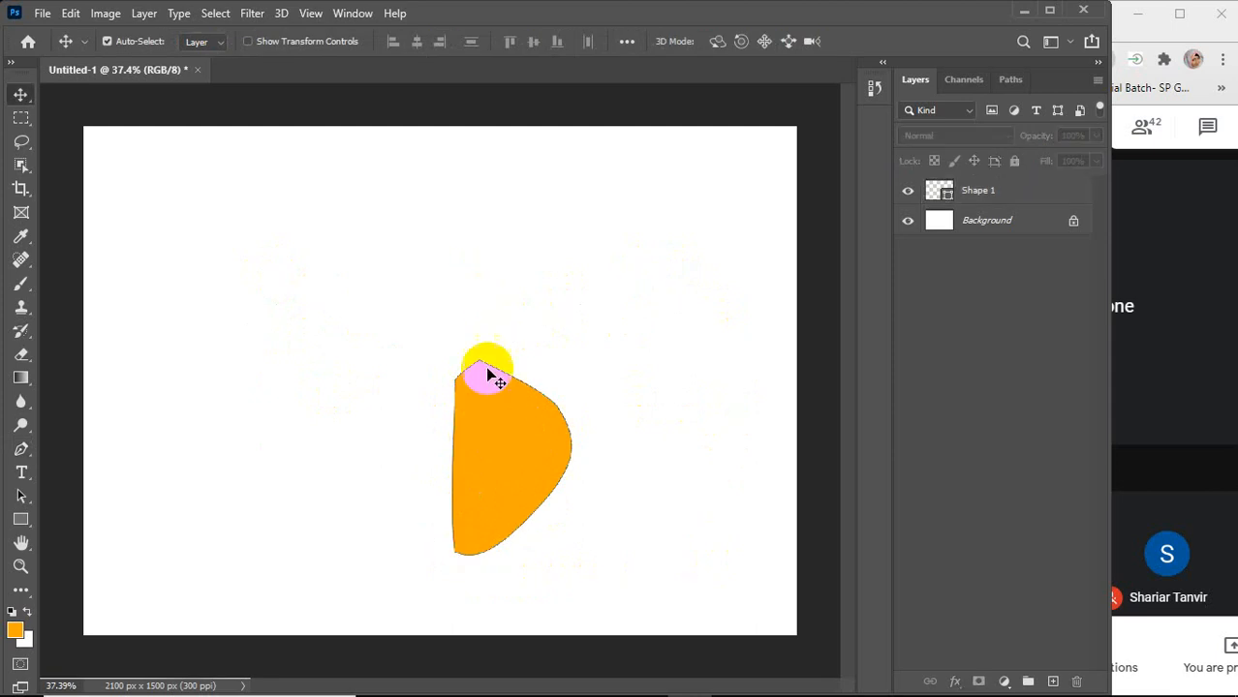
# Delete the intersected orange shape and set the Pen path operation to Exclude Overlapping Shapes
pyautogui.click(525, 472)
pyautogui.press('Delete')
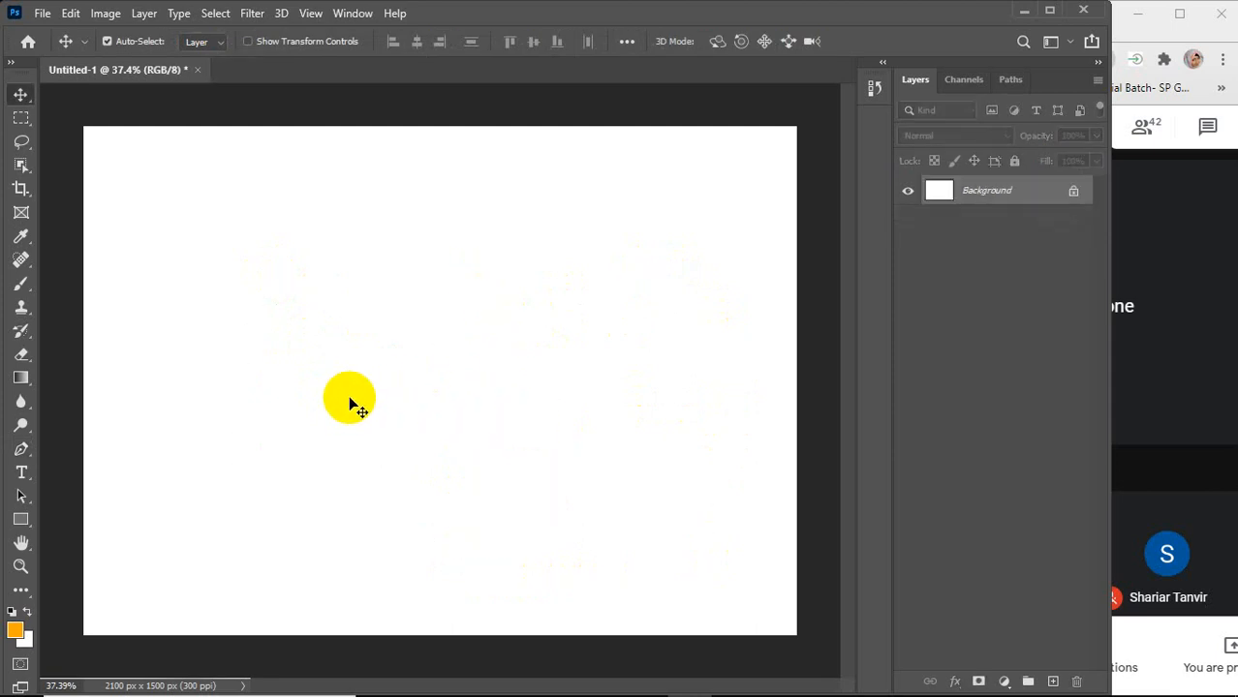
pyautogui.click(22, 450)
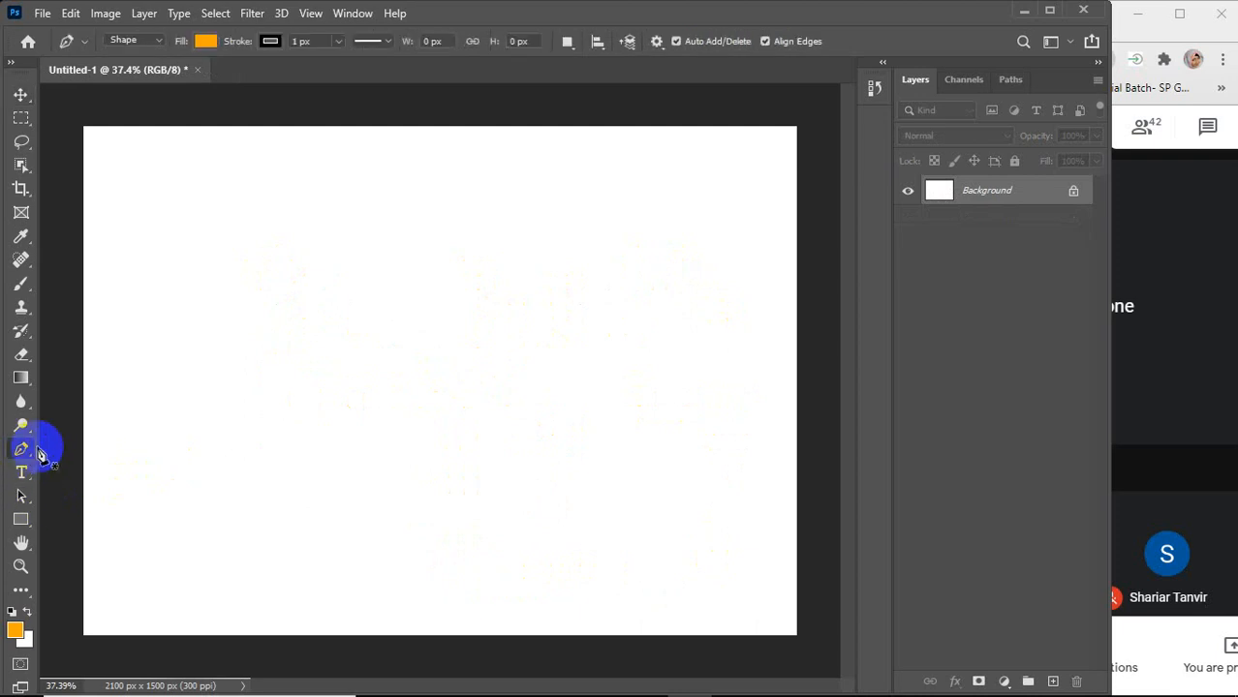
pyautogui.click(567, 40)
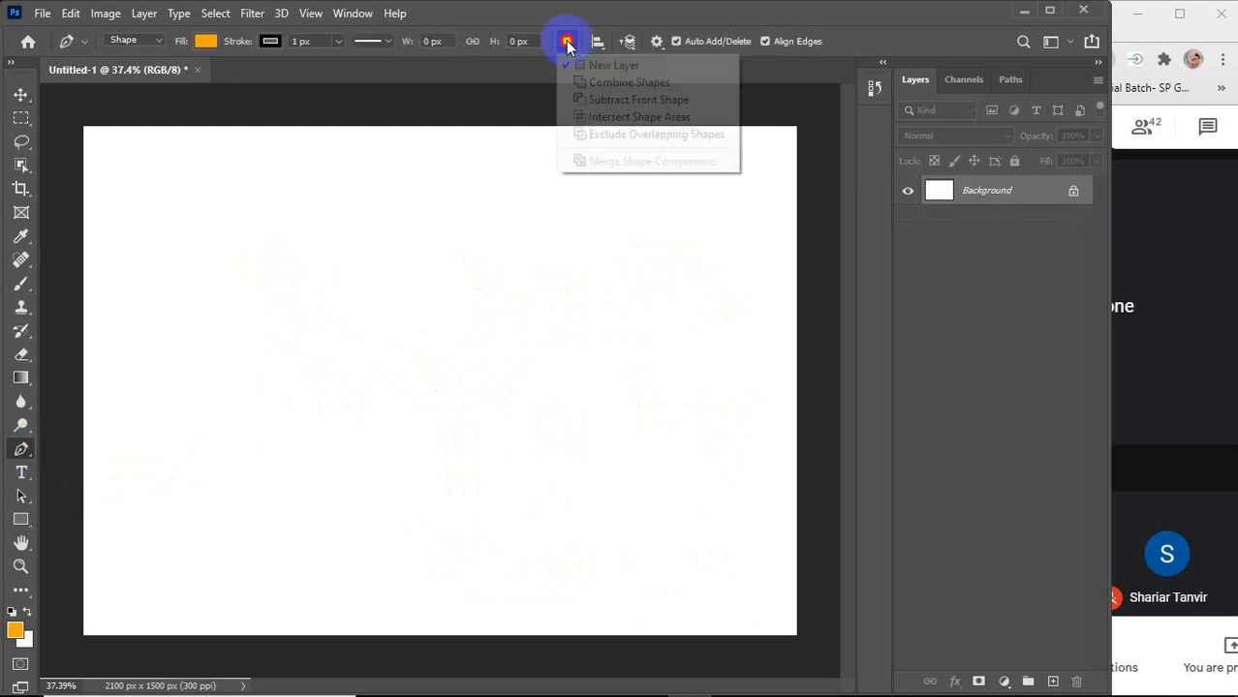
pyautogui.click(631, 137)
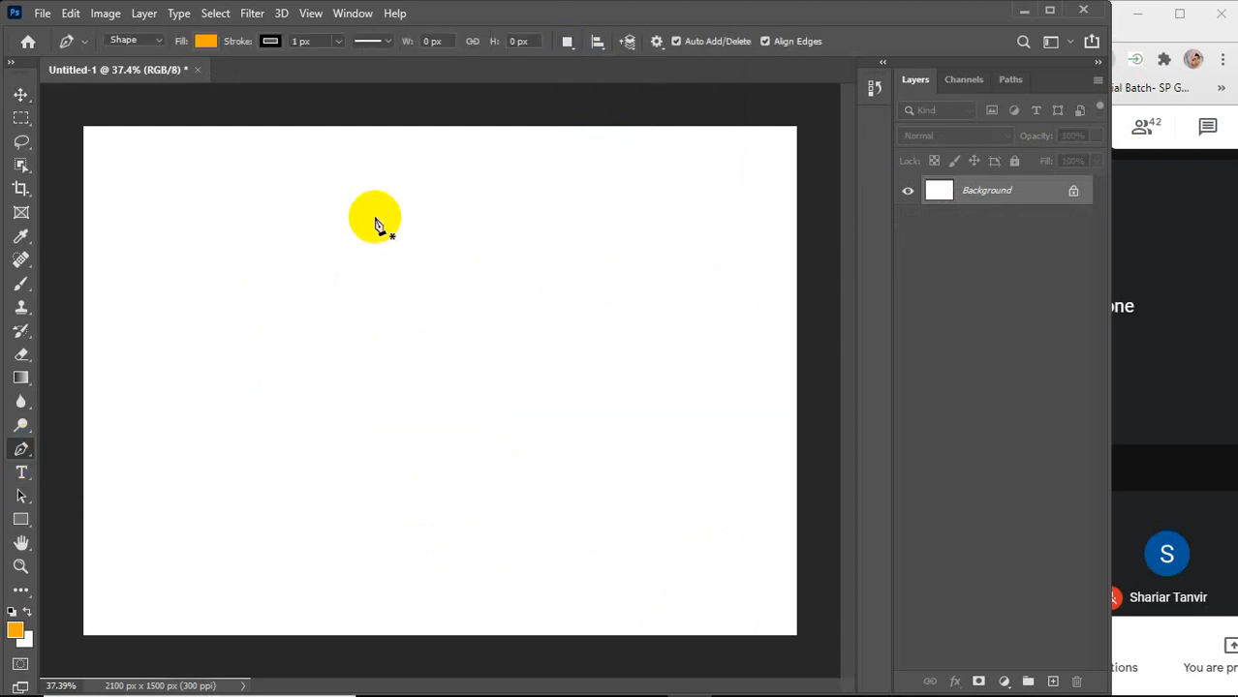
# Draw a closed leaf-like orange shape about 709 px wide and 1113 px high on the left half of the canvas
pyautogui.click(329, 187)
pyautogui.moveTo(200, 409); pyautogui.dragTo(261, 495)
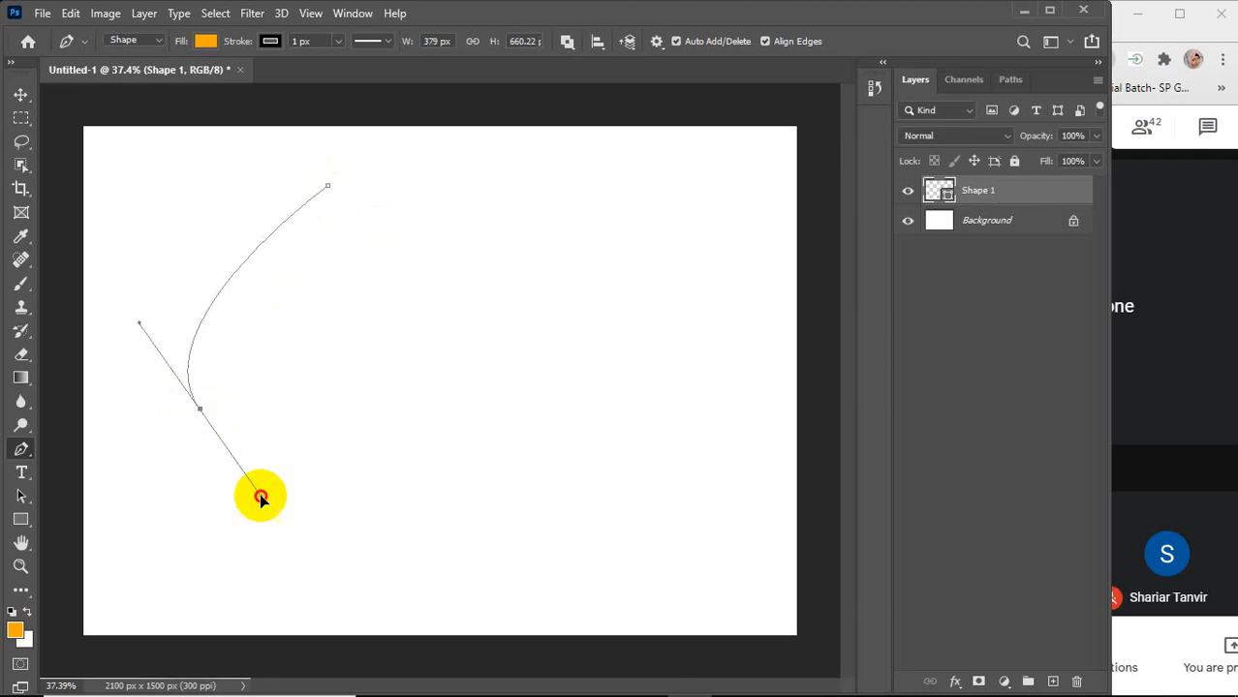
pyautogui.moveTo(322, 559); pyautogui.dragTo(365, 549)
pyautogui.moveTo(427, 423); pyautogui.dragTo(435, 341)
pyautogui.click(329, 188)
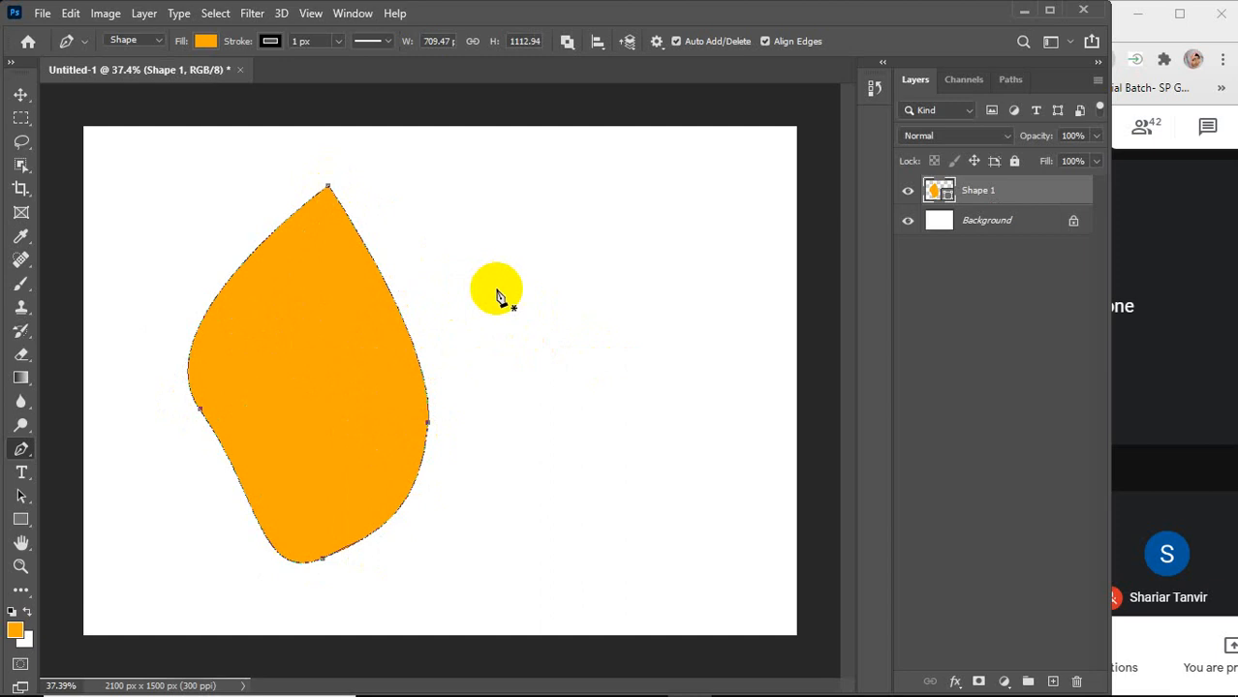
# Draw a second closed shape extending toward the canvas's upper right and overlapping the leaf-like shape's right side
pyautogui.click(582, 183)
pyautogui.moveTo(338, 276); pyautogui.dragTo(362, 333)
pyautogui.moveTo(411, 412); pyautogui.dragTo(480, 417)
pyautogui.moveTo(549, 372); pyautogui.dragTo(578, 318)
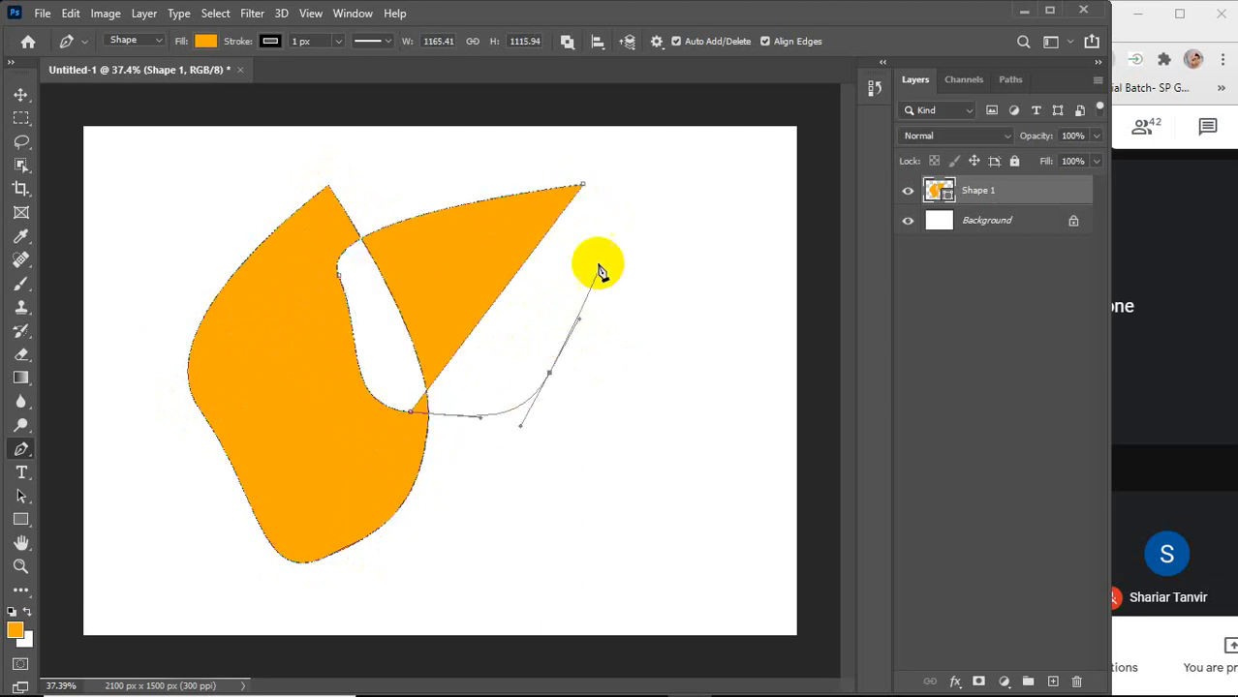
pyautogui.moveTo(583, 184); pyautogui.dragTo(490, 134)
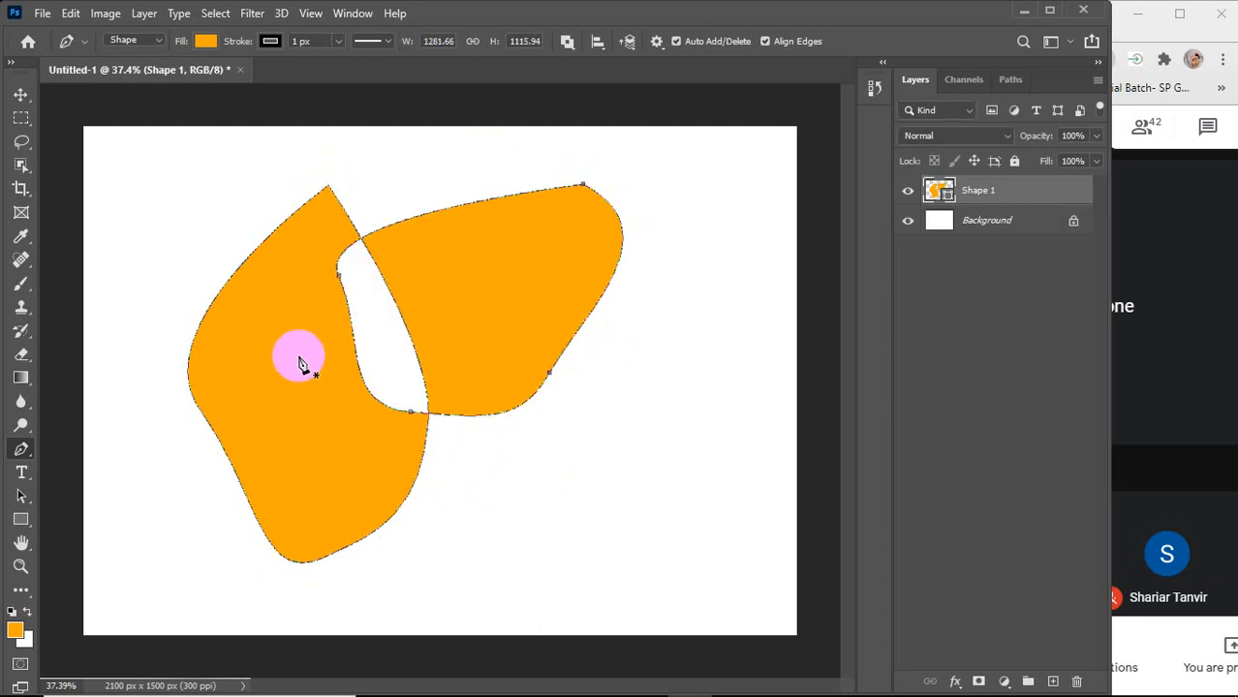
# Draw a third closed shape below the second one, overlapping its lower right edge, and switch to the Move tool
pyautogui.moveTo(629, 501); pyautogui.dragTo(628, 479)
pyautogui.moveTo(531, 328); pyautogui.dragTo(495, 351)
pyautogui.moveTo(472, 419); pyautogui.dragTo(486, 459)
pyautogui.moveTo(516, 543); pyautogui.dragTo(623, 560)
pyautogui.moveTo(628, 502); pyautogui.dragTo(630, 515)
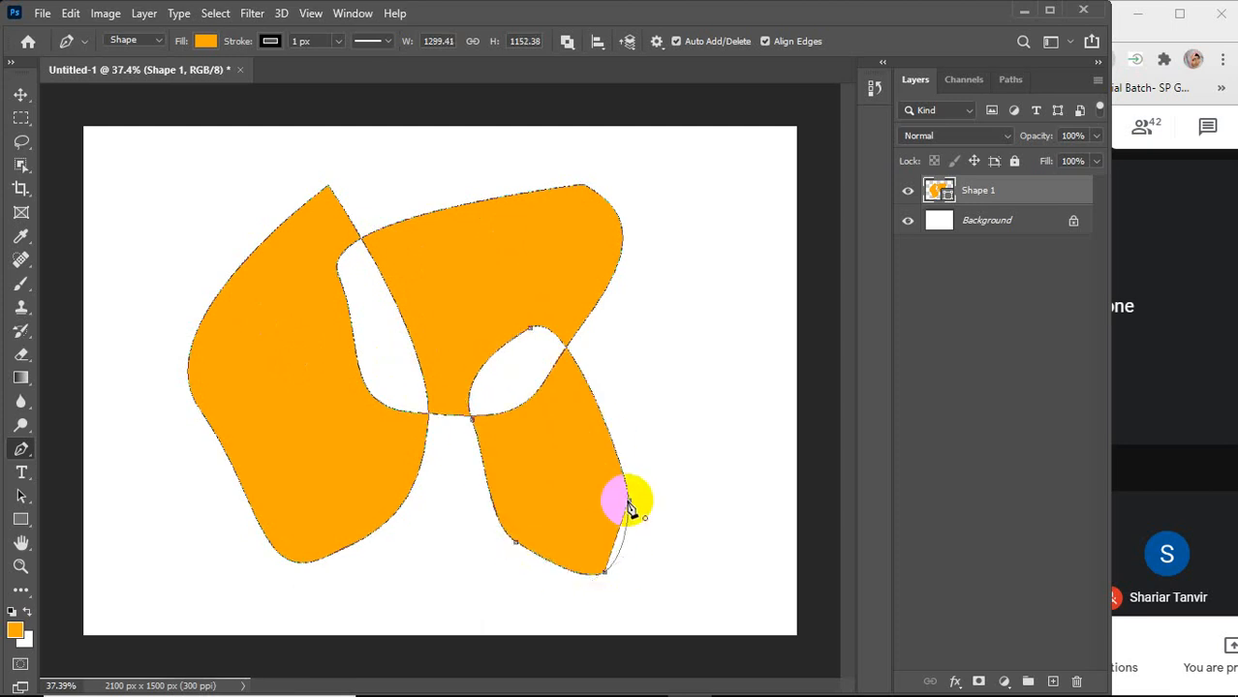
pyautogui.press('v')
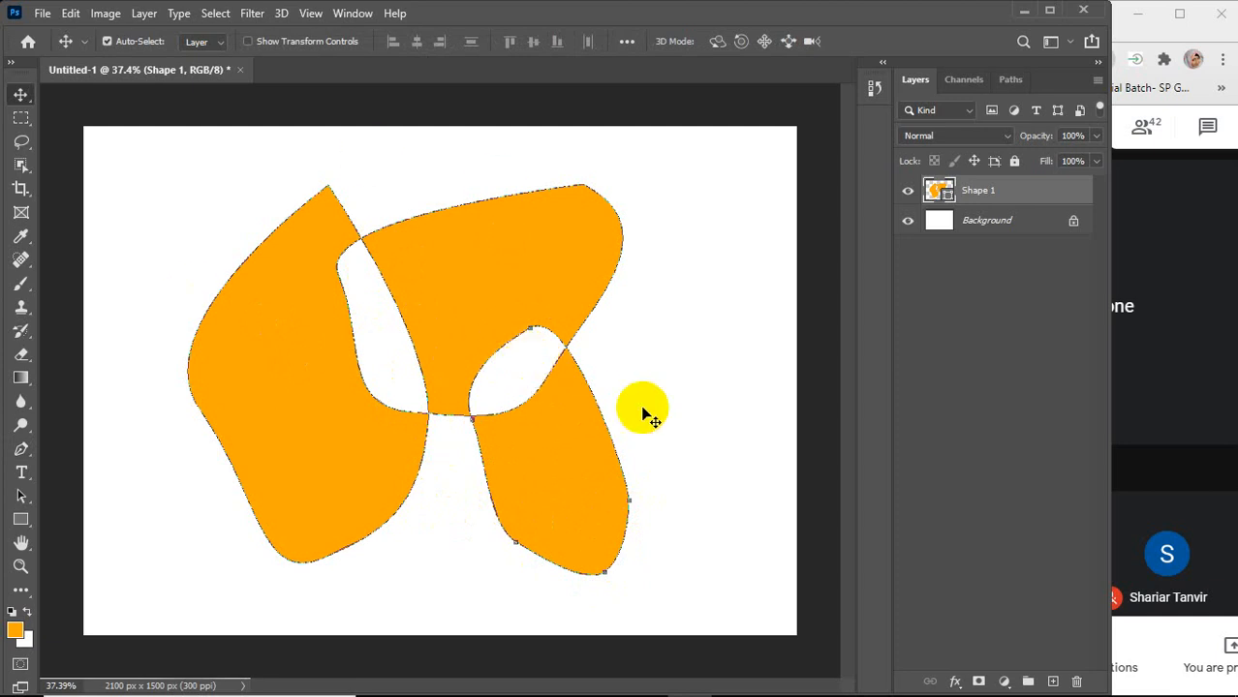
# Review the Pen path operations and undo the drawn shapes until only the blank background remains
pyautogui.click(21, 449)
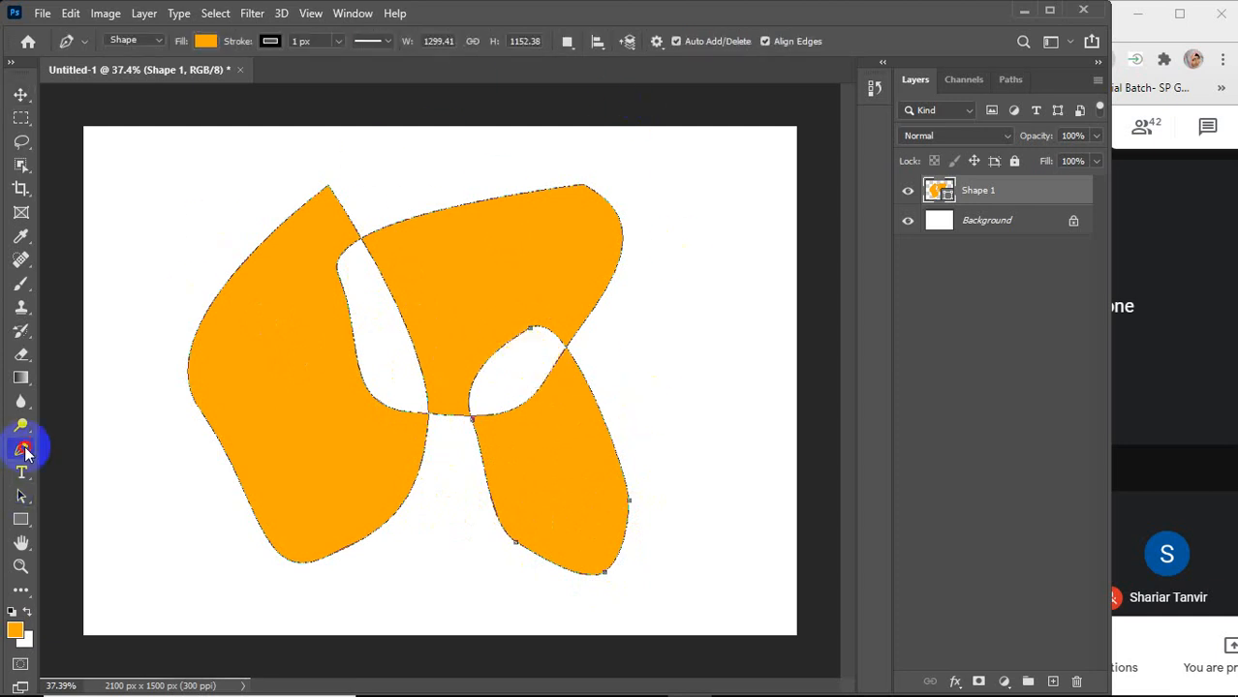
pyautogui.click(567, 41)
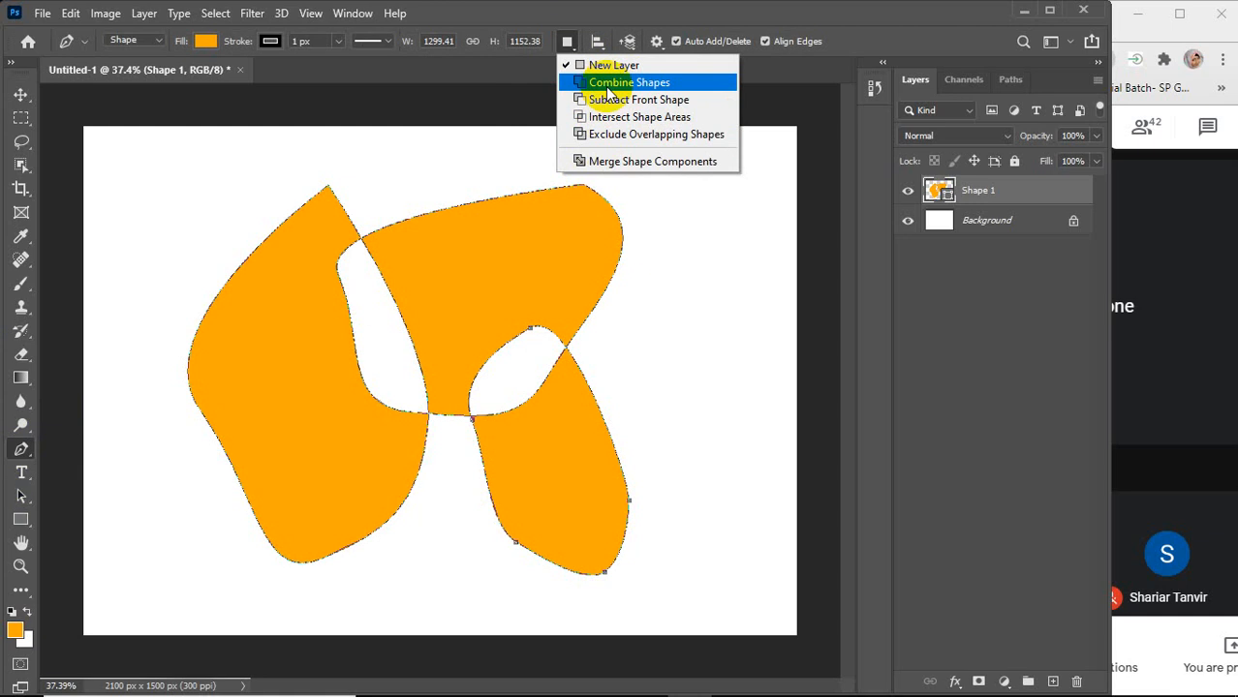
pyautogui.click(678, 391)
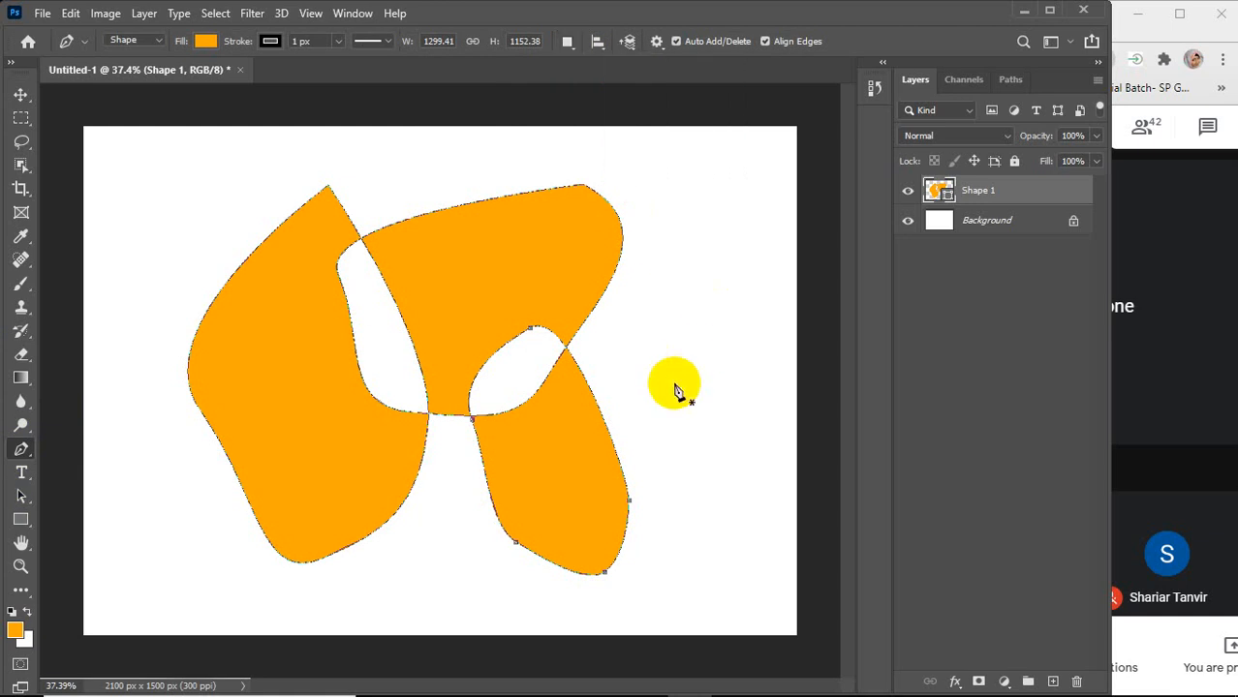
pyautogui.hotkey('ctrl', 'z')
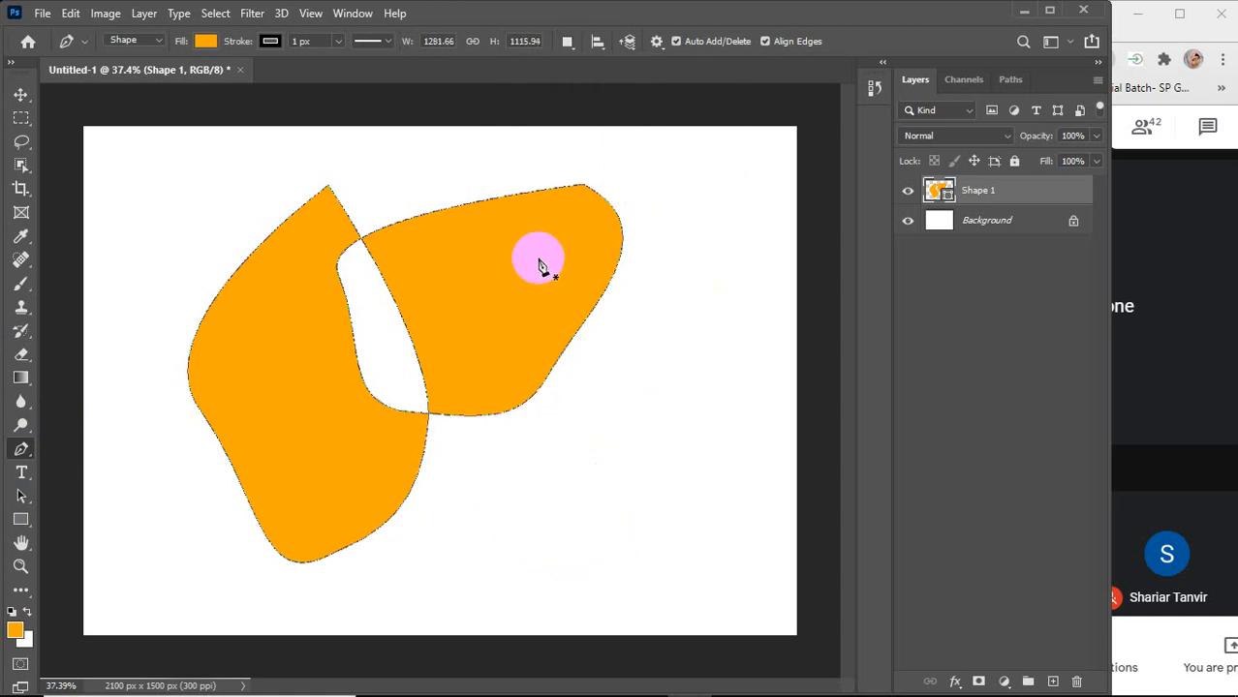
pyautogui.hotkey('ctrl', 'z')
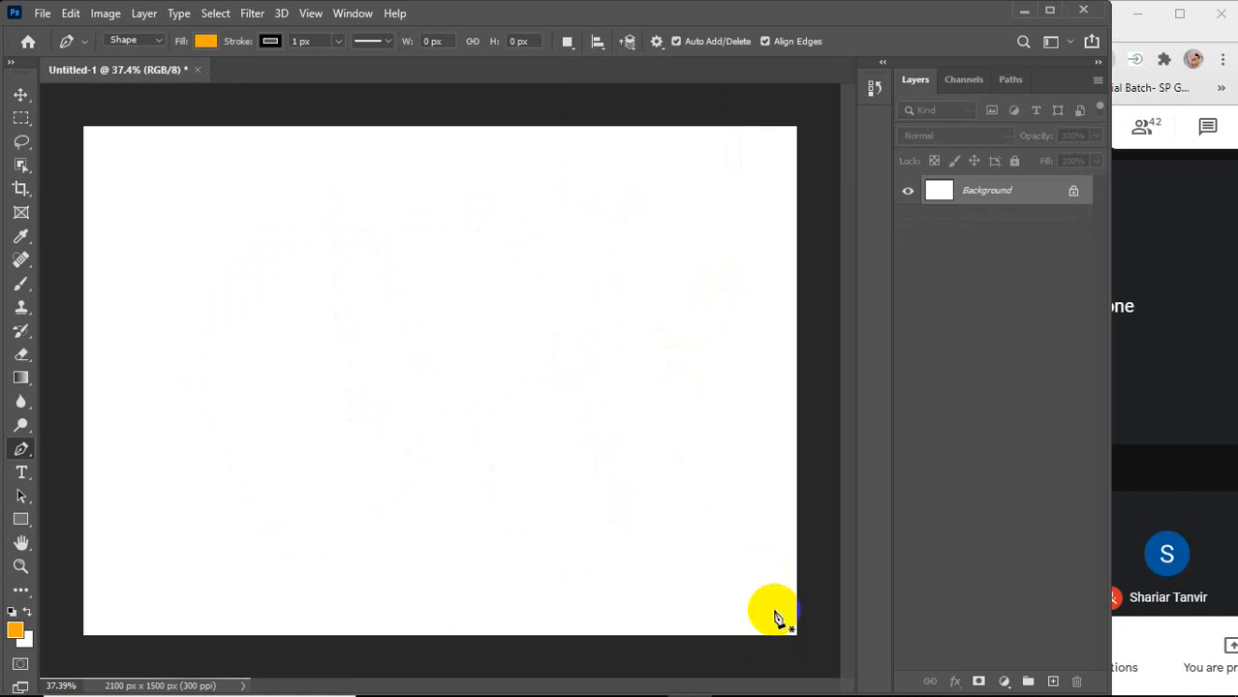
# Switch to Notepad, replace the prayer name in the break notice with "Magrib", and select the number 10
pyautogui.click(777, 678)
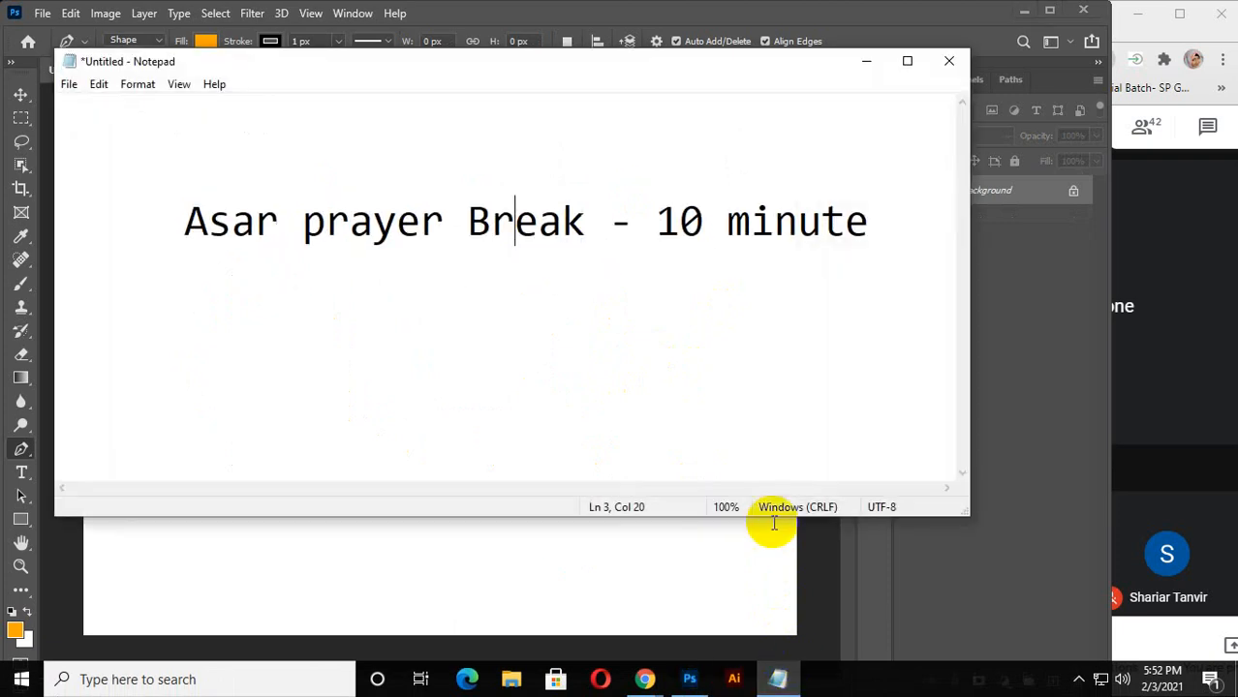
pyautogui.moveTo(279, 223); pyautogui.dragTo(151, 226)
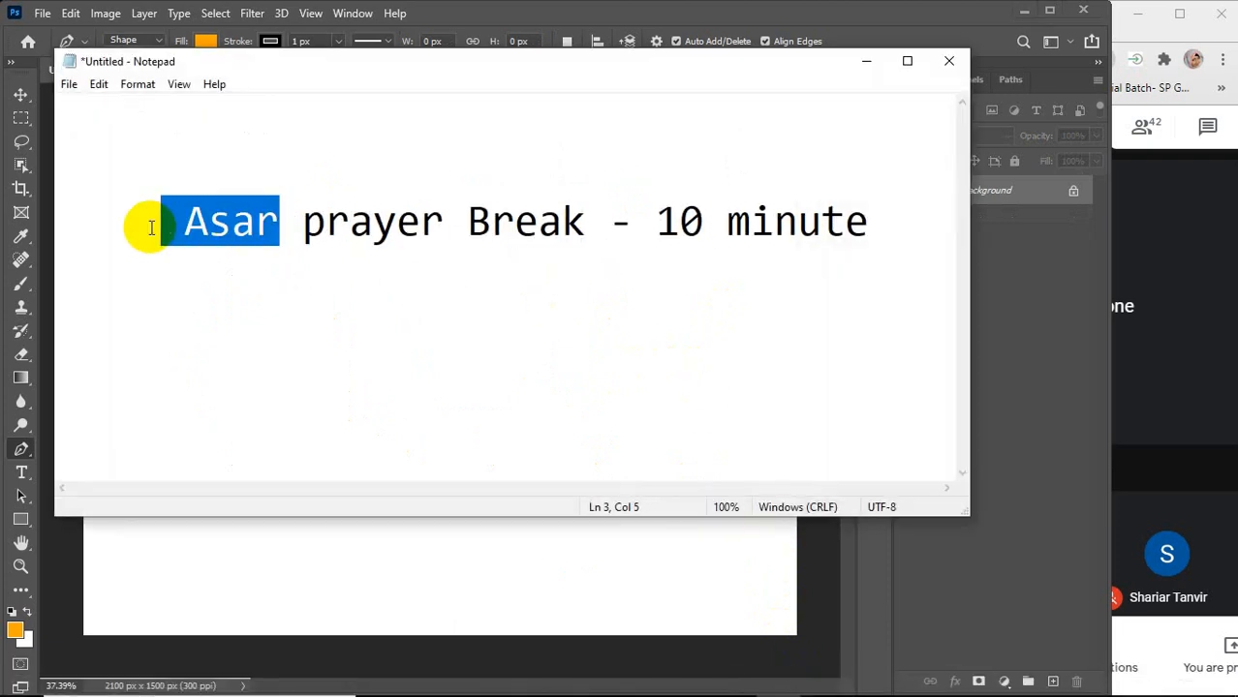
pyautogui.write('Mag')
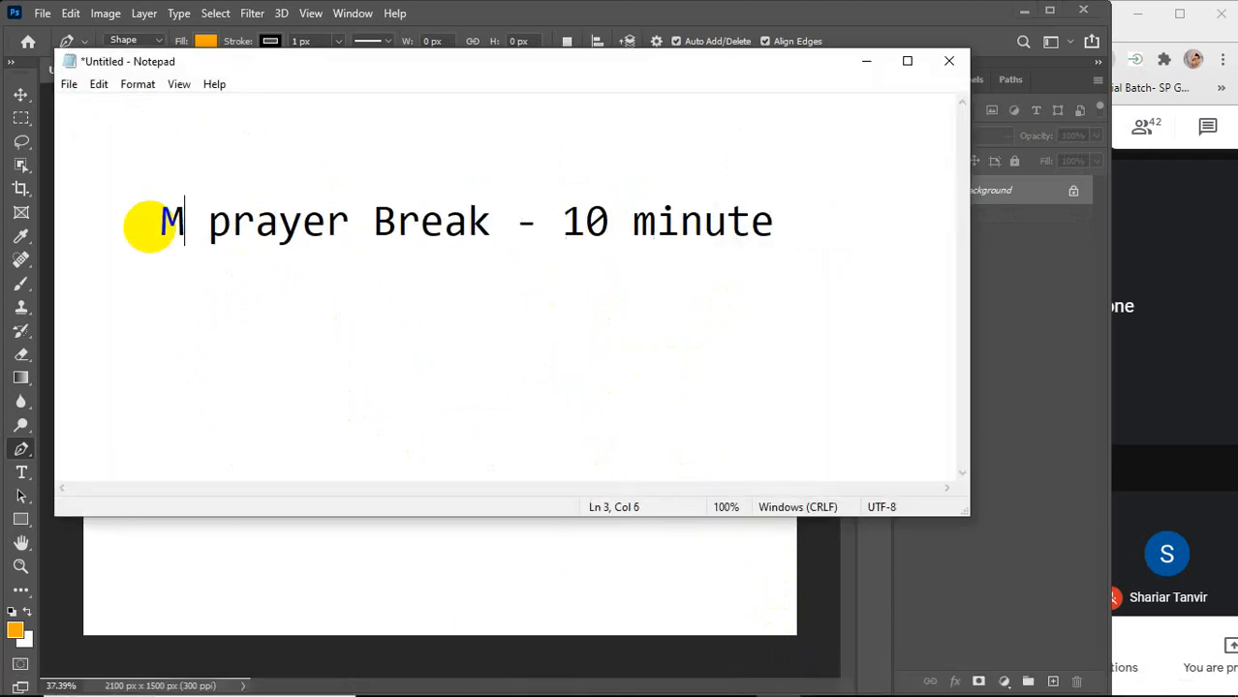
pyautogui.write('rib')
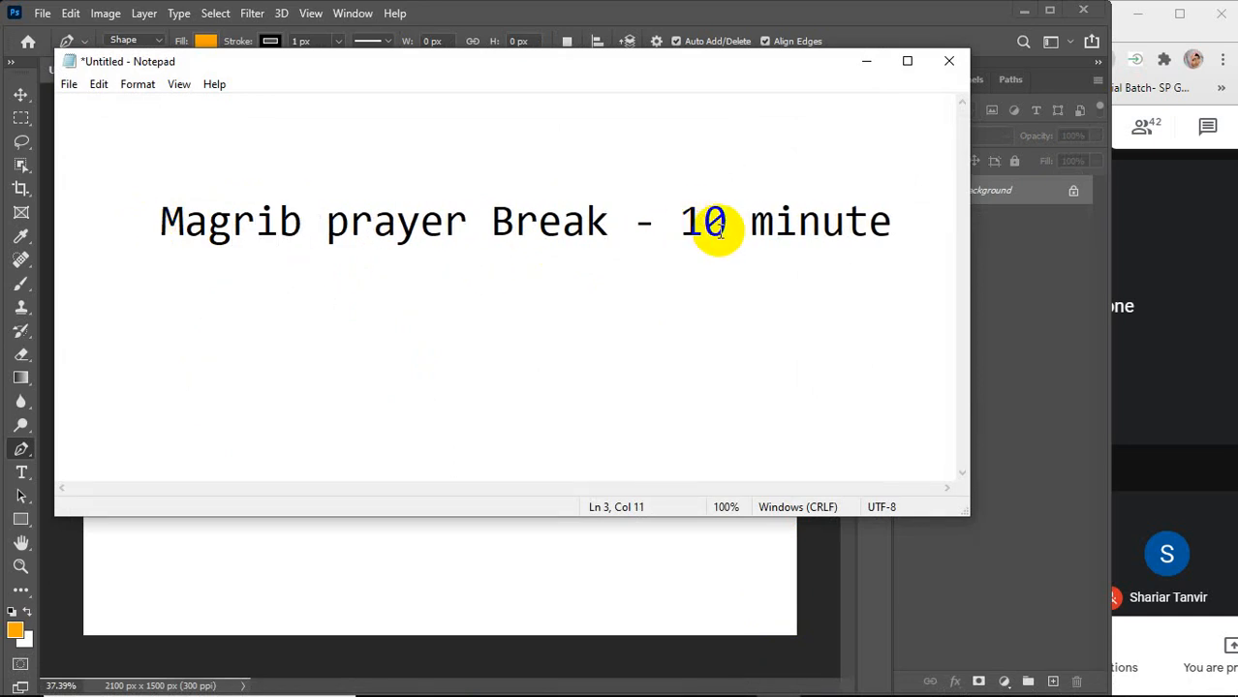
pyautogui.moveTo(724, 223); pyautogui.dragTo(684, 226)
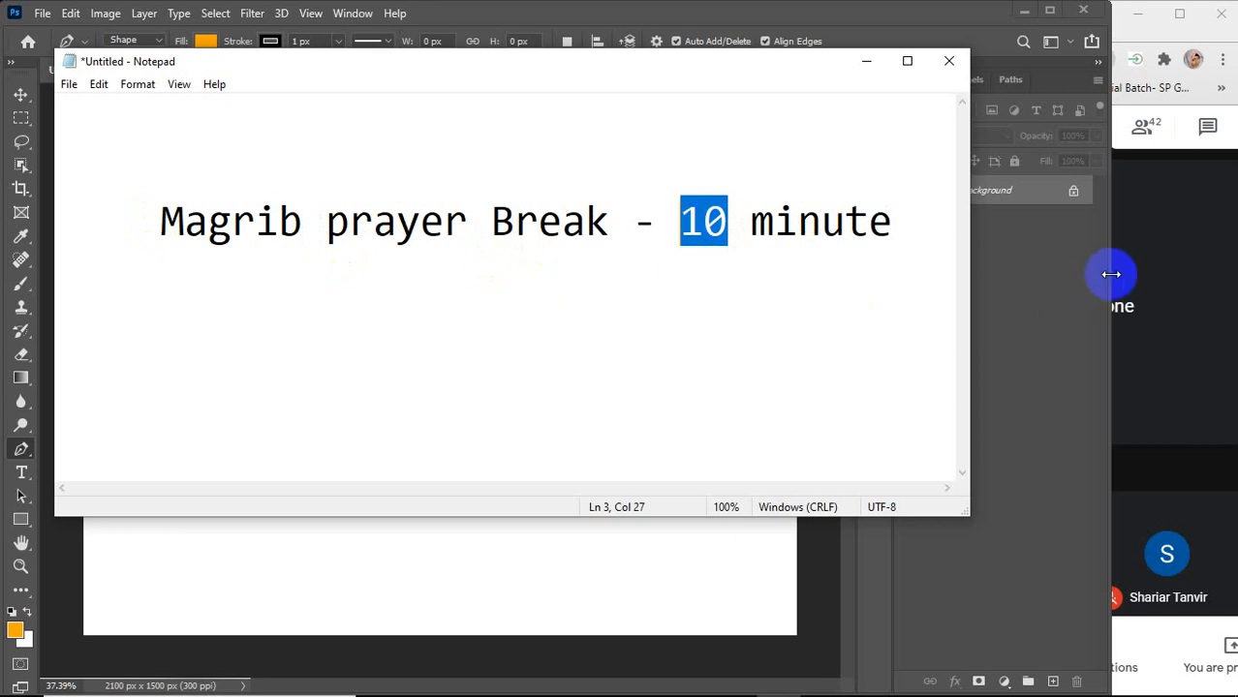
# Narrow the Photoshop window and switch to the Google Meet window to open the meeting chat
pyautogui.moveTo(1112, 274); pyautogui.dragTo(1053, 279)
pyautogui.click(1211, 134)
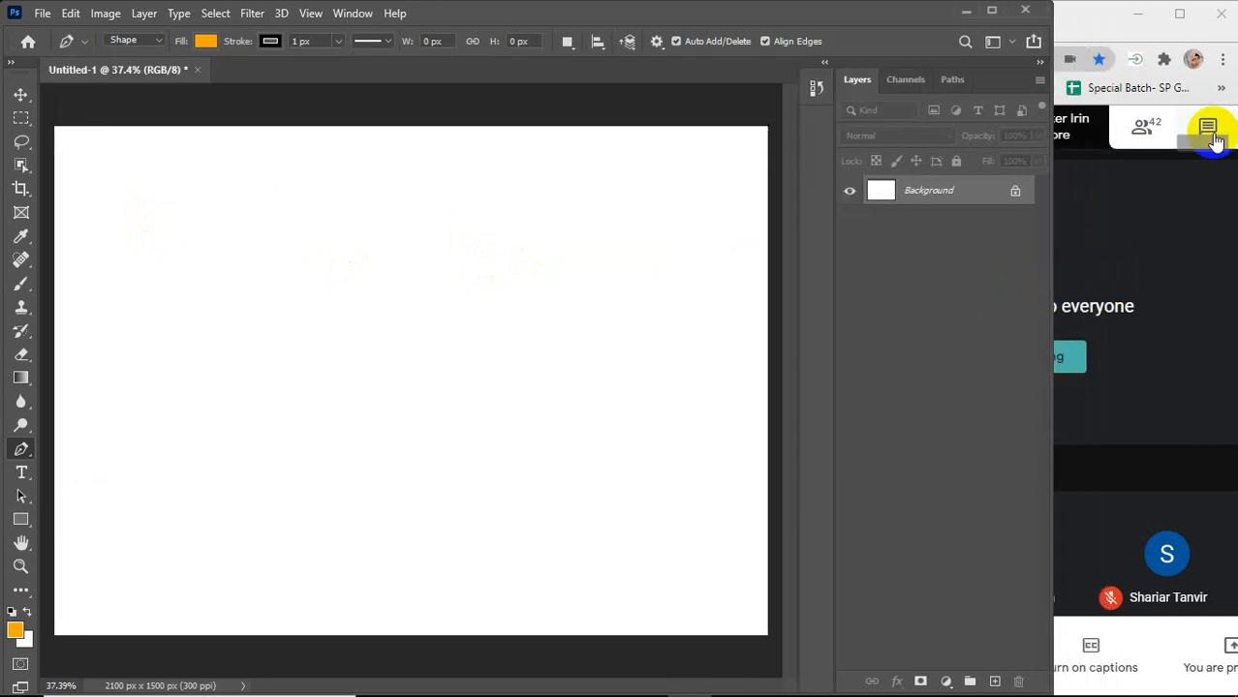
pyautogui.click(1211, 134)
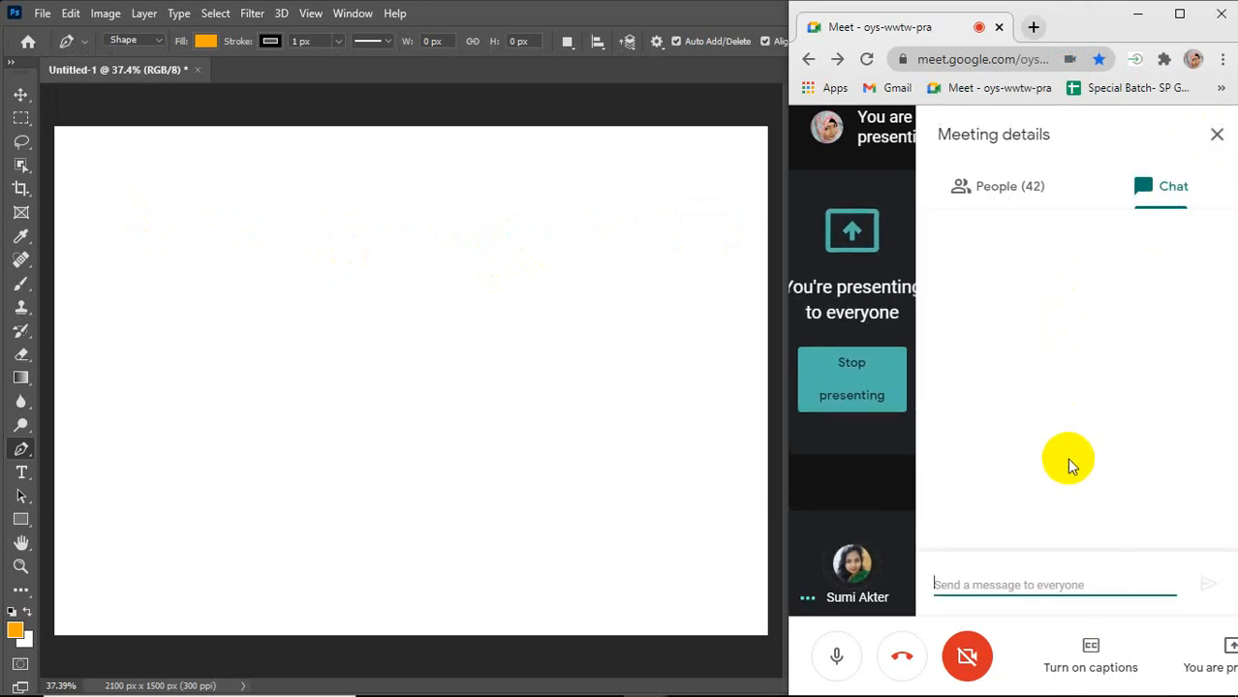
# Switch to Notepad and set the break duration in the notice to "7 minutes"
pyautogui.moveTo(615, 695)
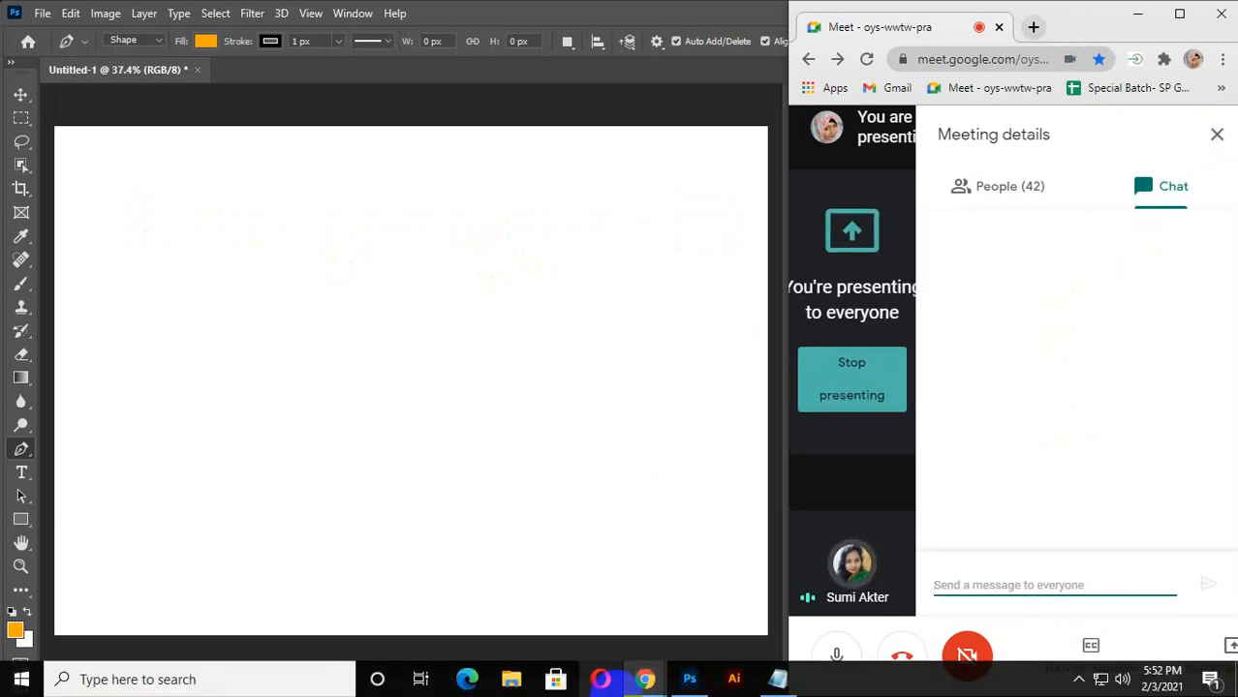
pyautogui.click(773, 678)
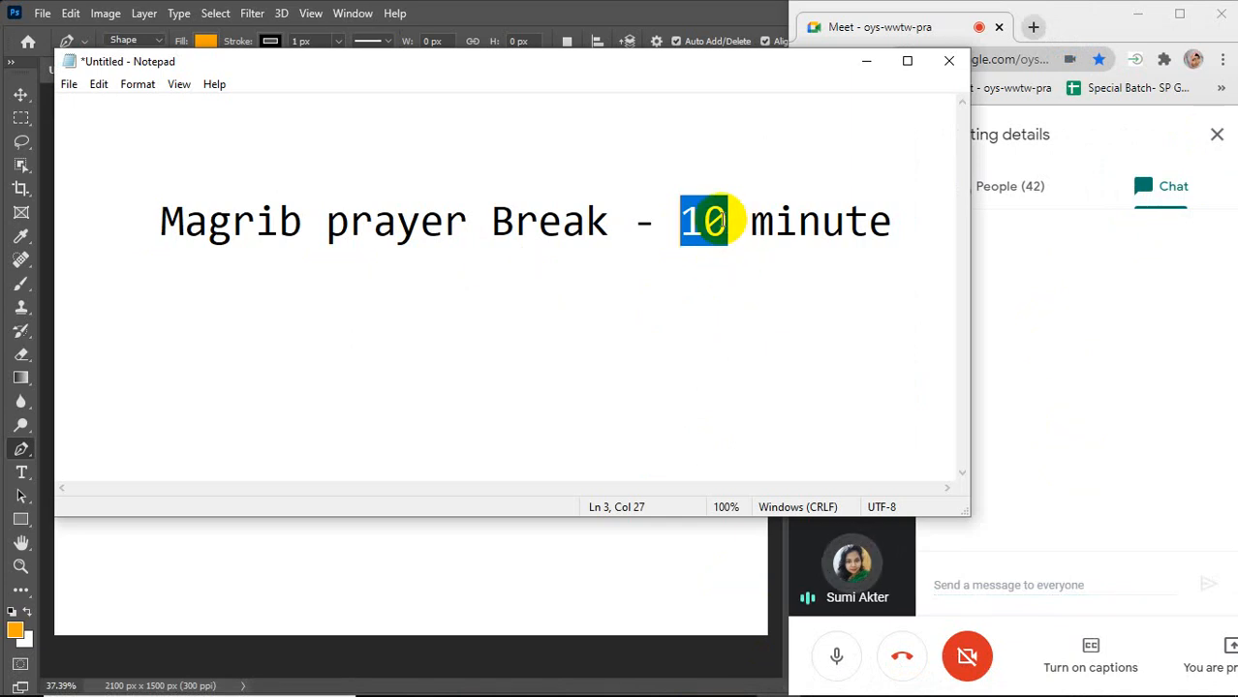
pyautogui.write('7')
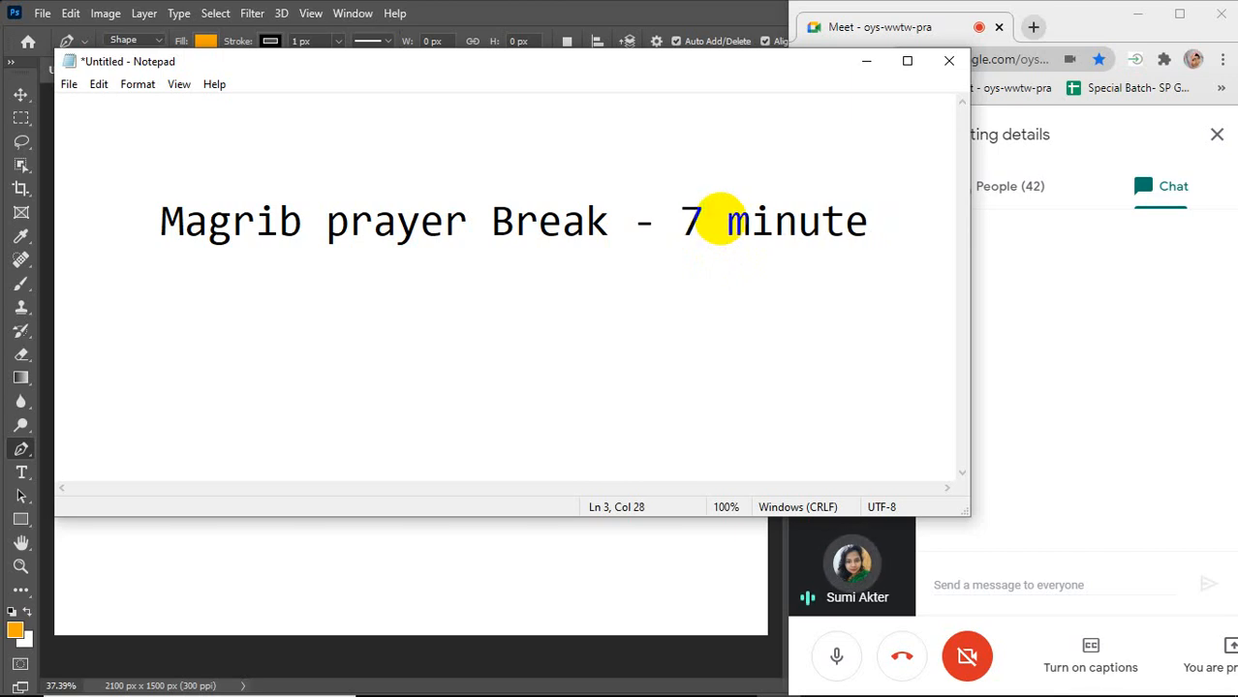
pyautogui.click(861, 225)
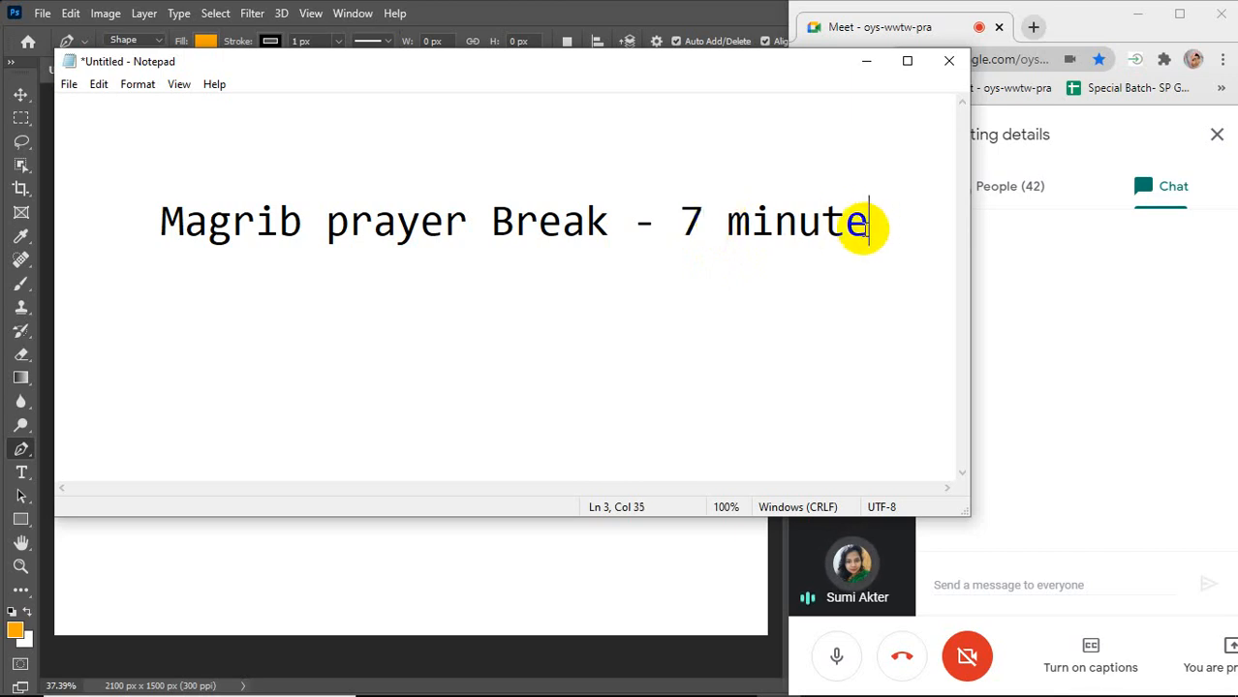
# Add the time range "5.55pm - 6.05pm" on a new line under the break notice and indent it towards the centre
pyautogui.press('Return')
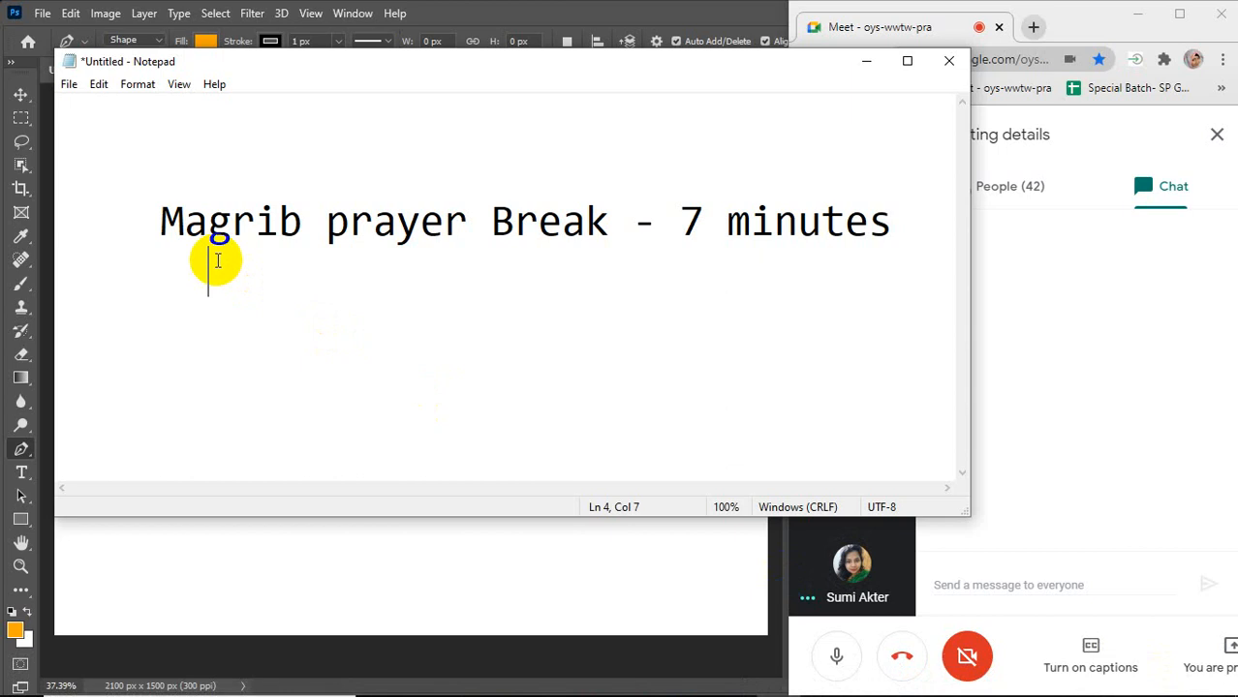
pyautogui.write('5.55pm ')
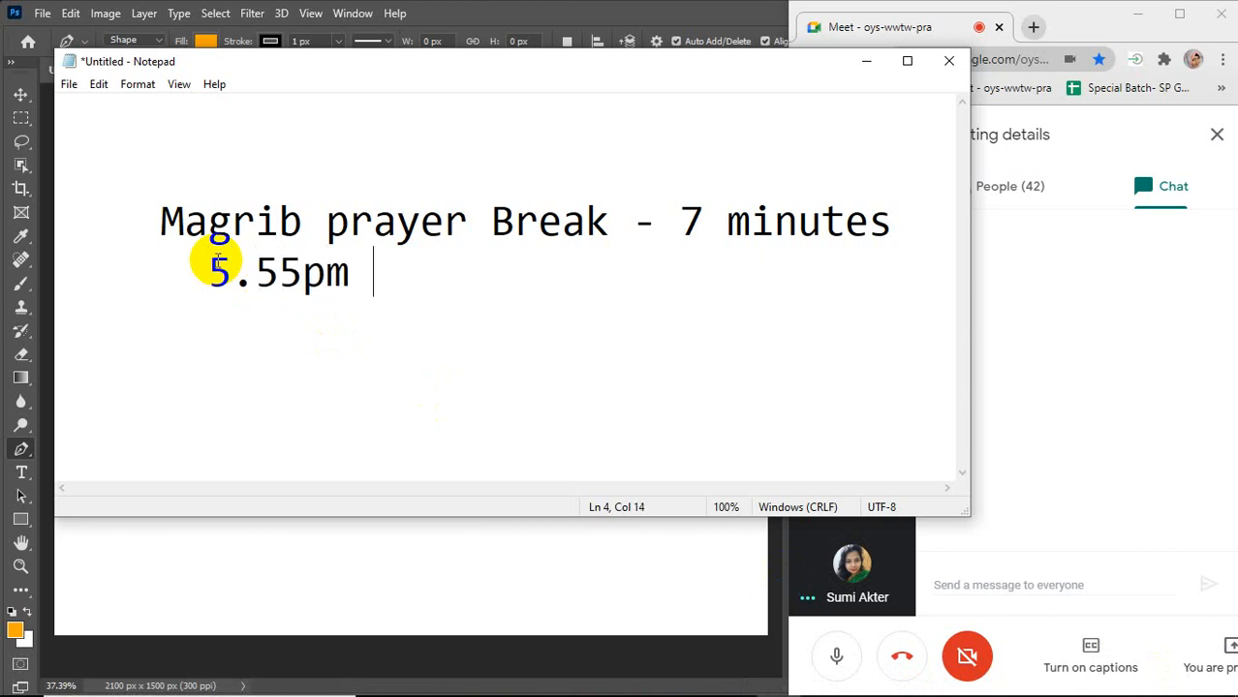
pyautogui.write('6.05')
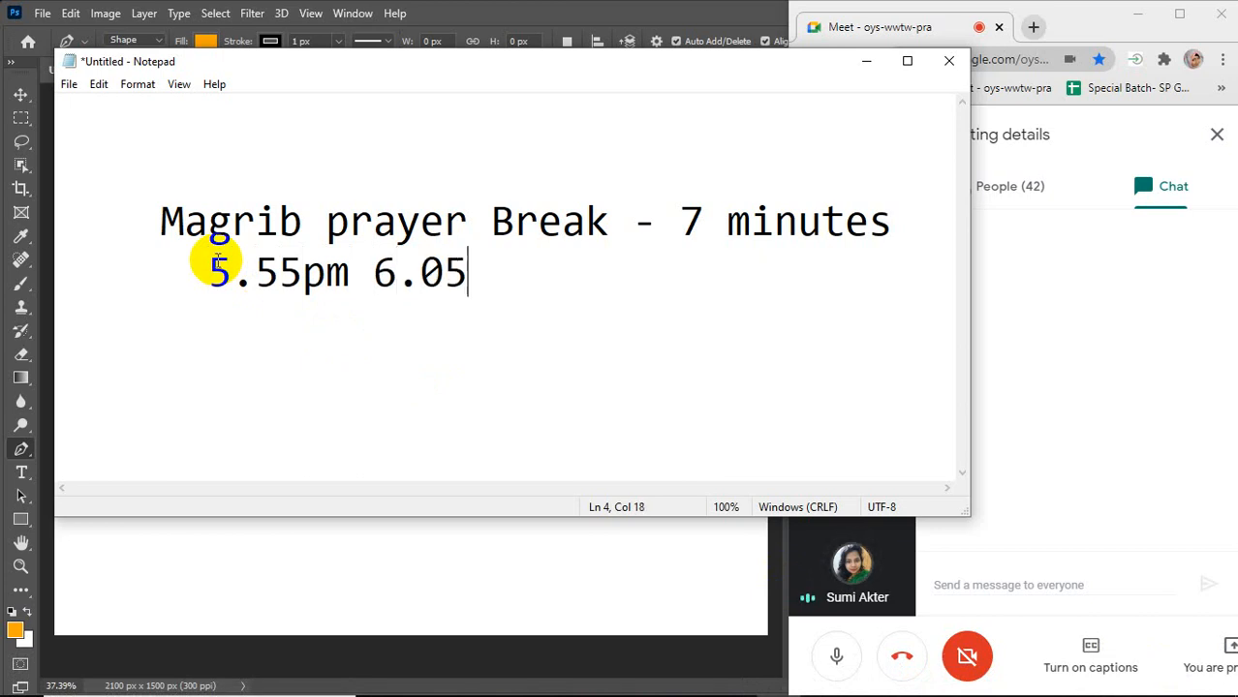
pyautogui.write('pm')
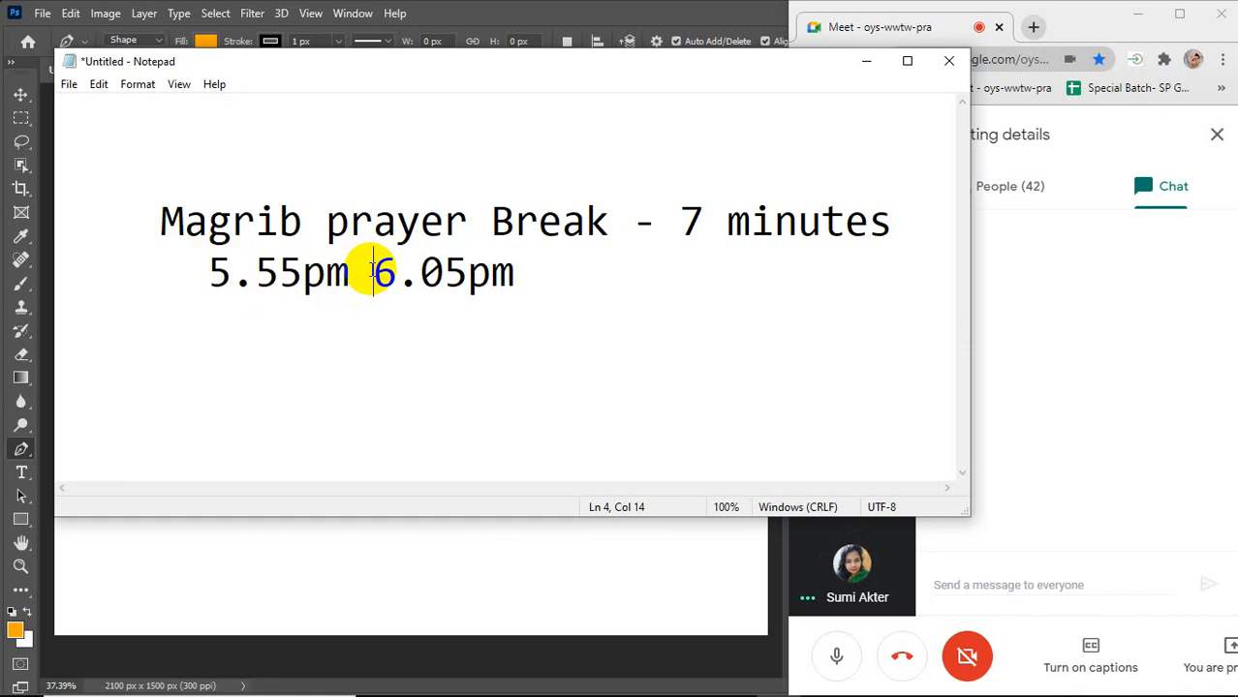
pyautogui.write('-')
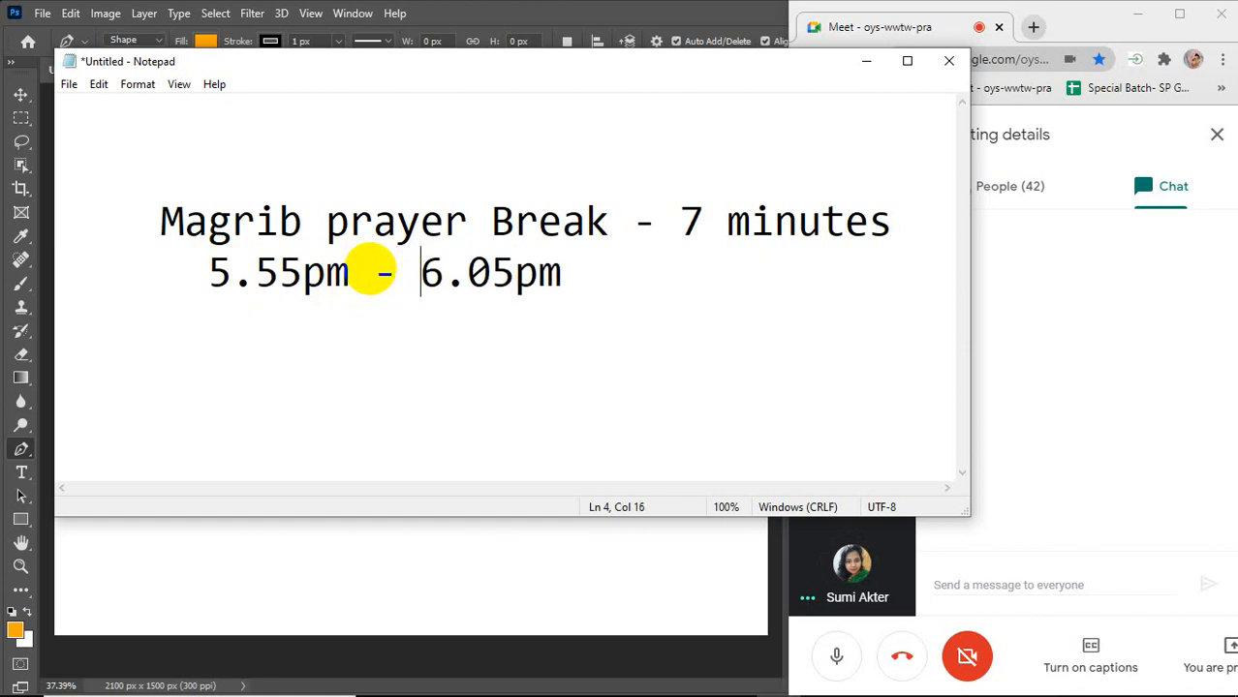
pyautogui.click(193, 273)
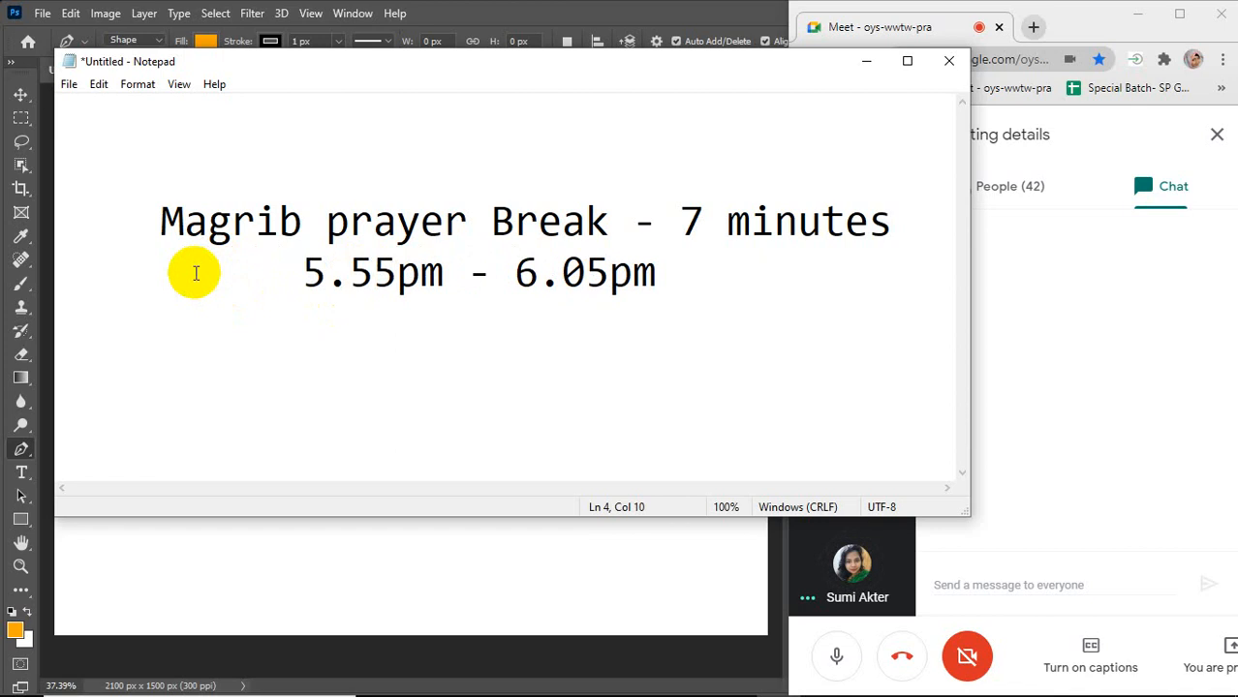
# Change the break duration in the notice to 10 minutes
pyautogui.doubleClick(702, 215)
pyautogui.press('BackSpace')
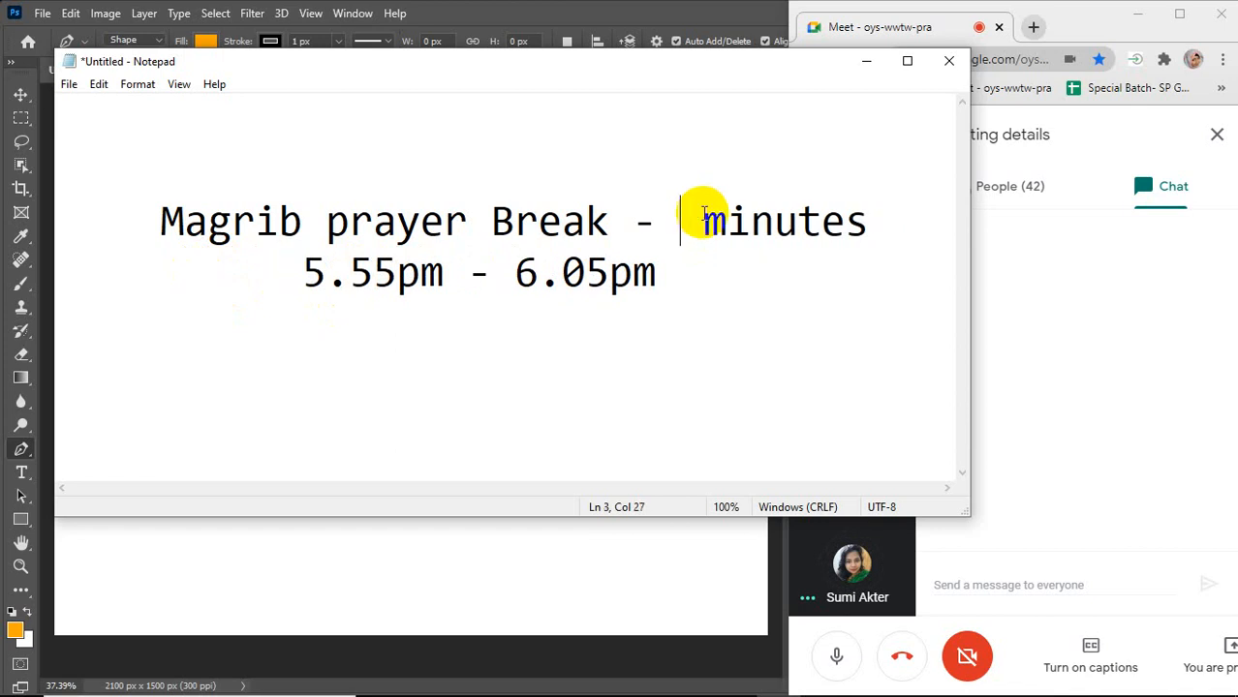
pyautogui.write('10')
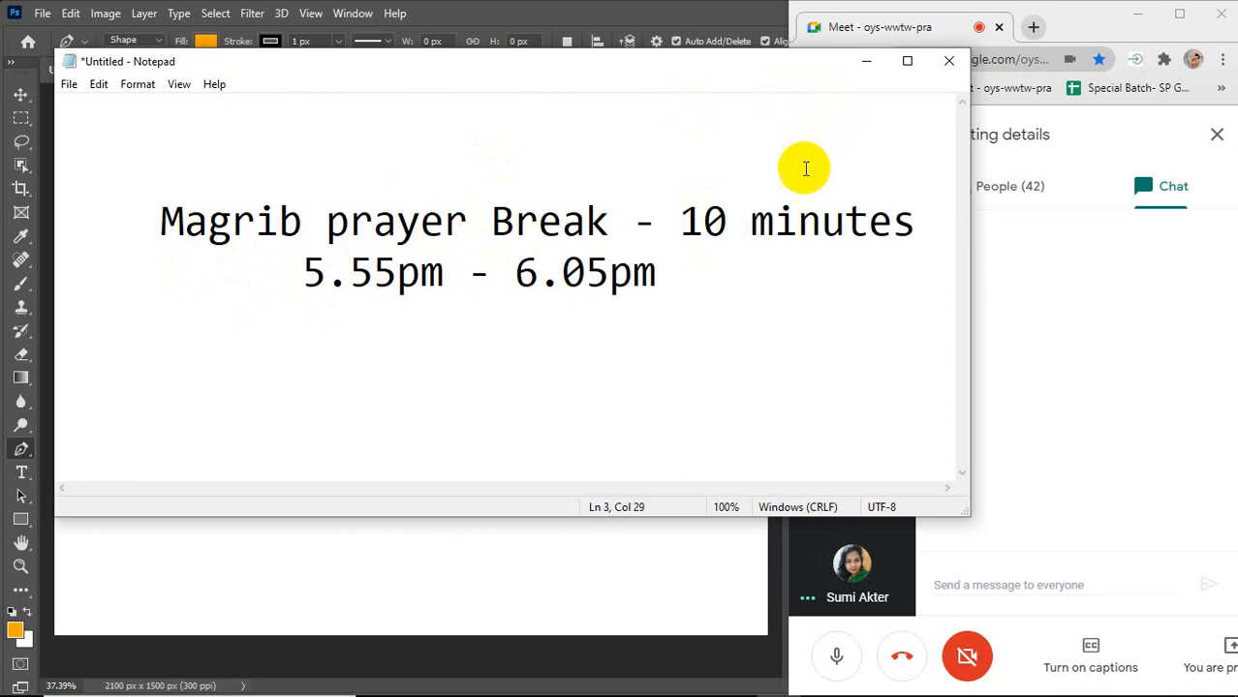
# Close the meeting details in Google Meet and bring the Notepad break notice back to the front
pyautogui.click(1217, 137)
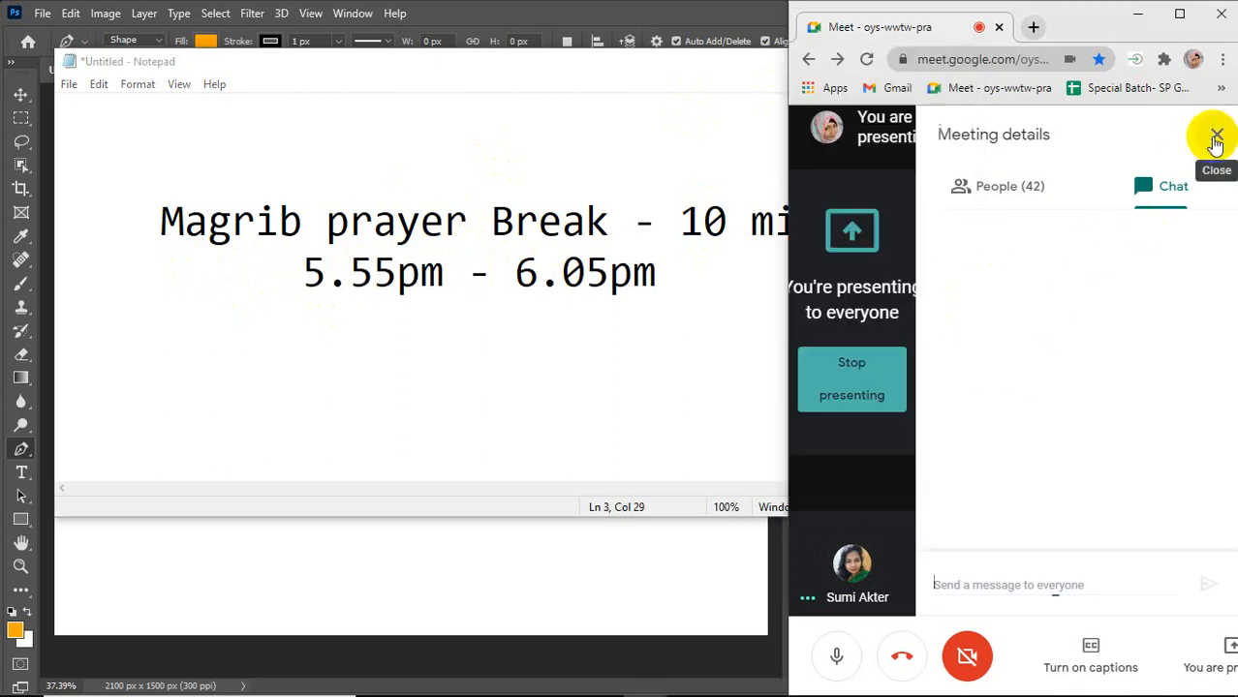
pyautogui.click(1217, 138)
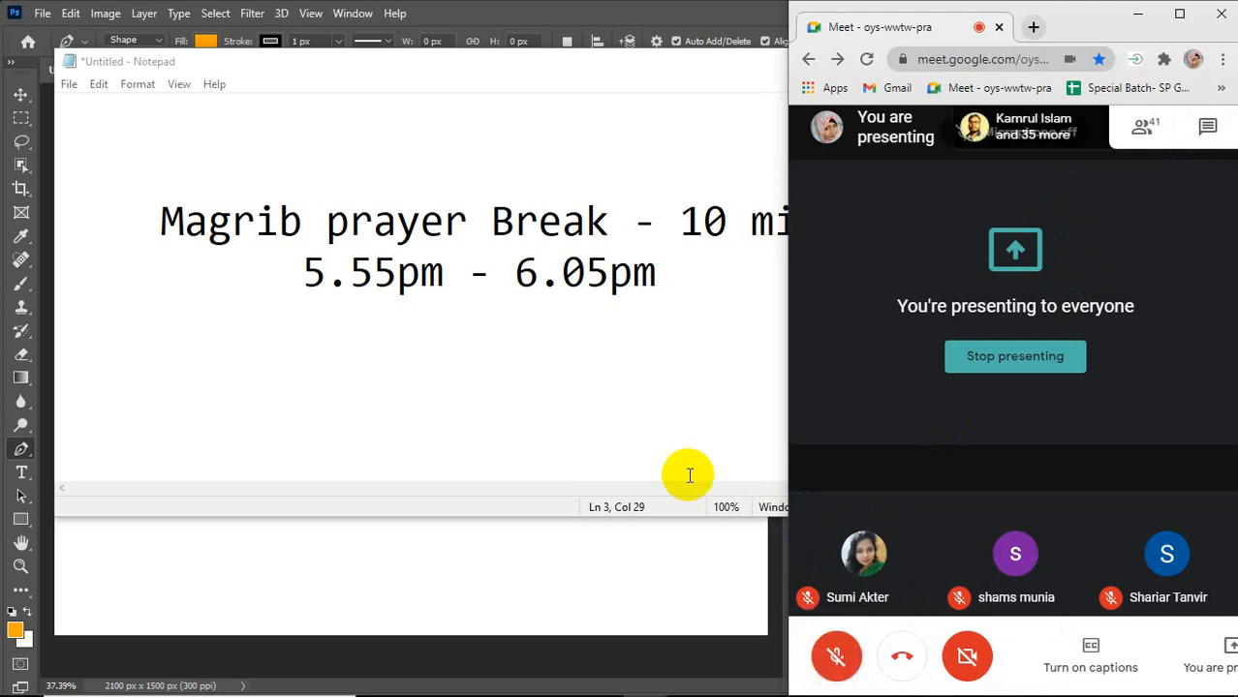
pyautogui.click(678, 268)
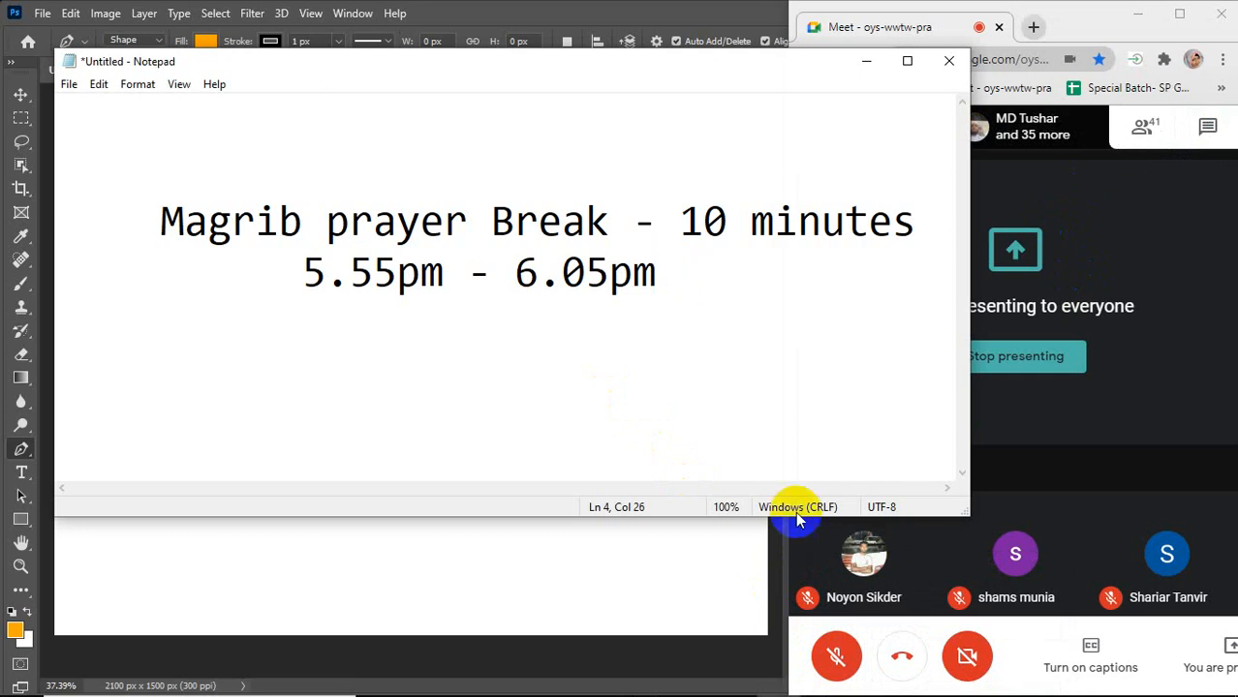
pyautogui.moveTo(760, 688)
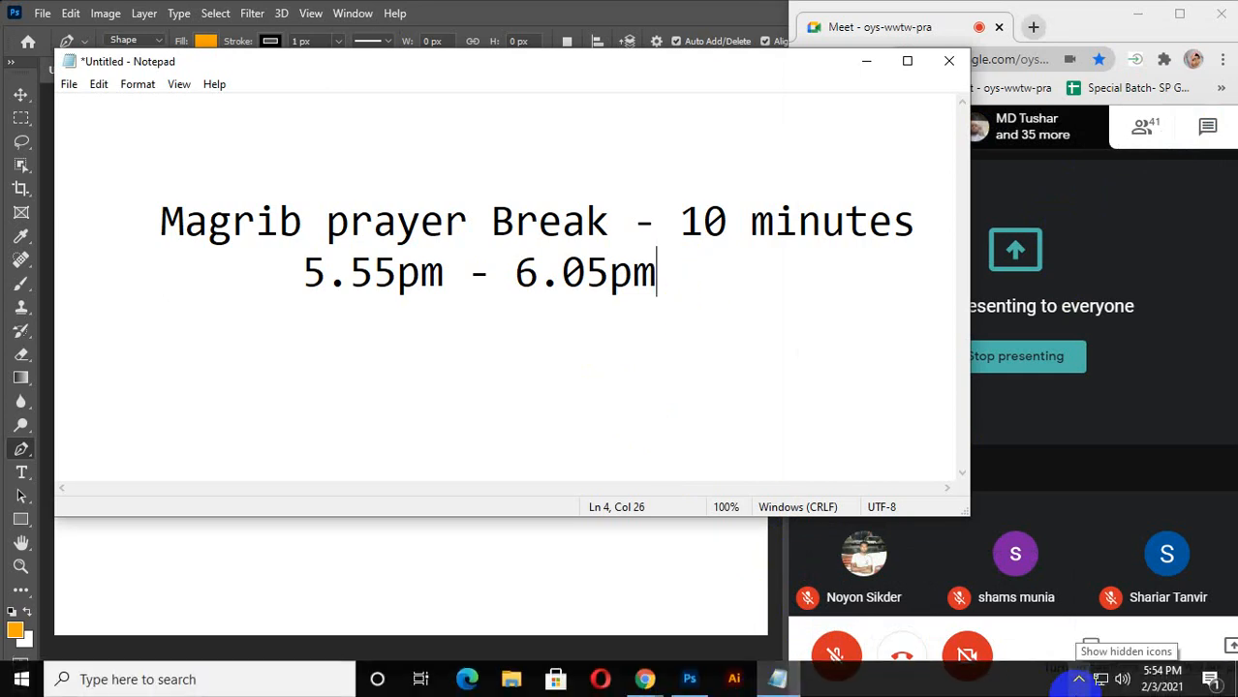
pyautogui.click(1078, 681)
pyautogui.click(1078, 628)
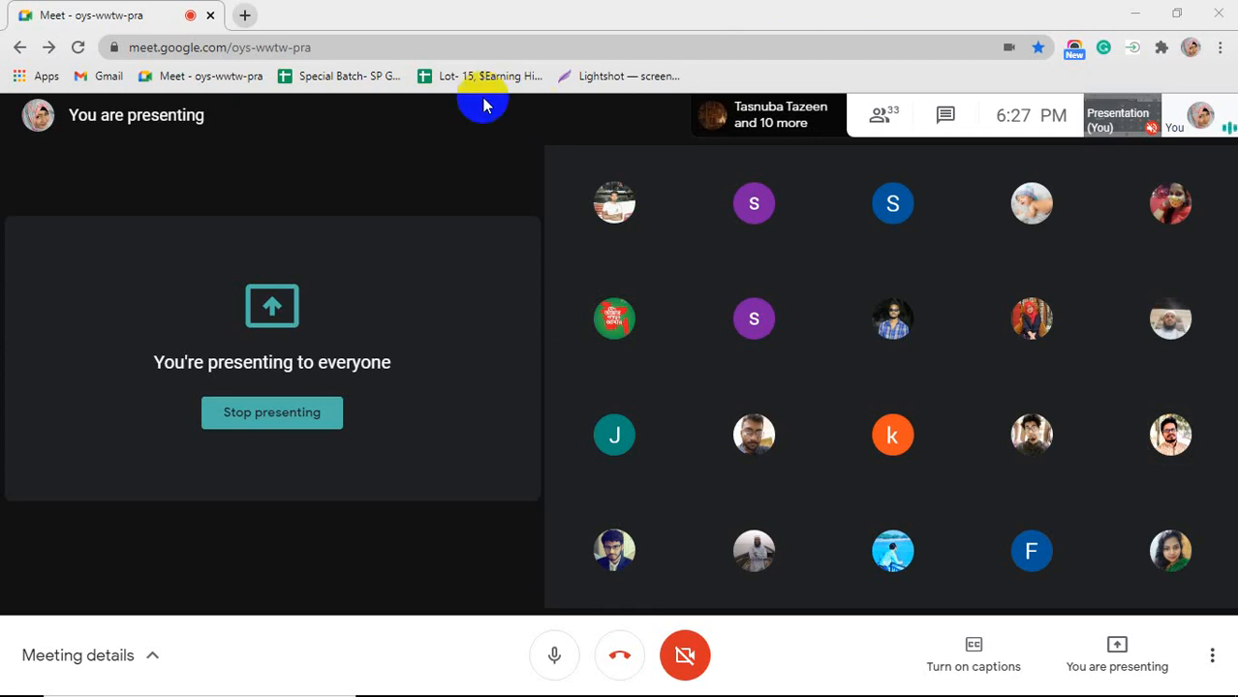
# Stop presenting in Google Meet and pin the participant's shared screen to enlarge it
pyautogui.click(269, 415)
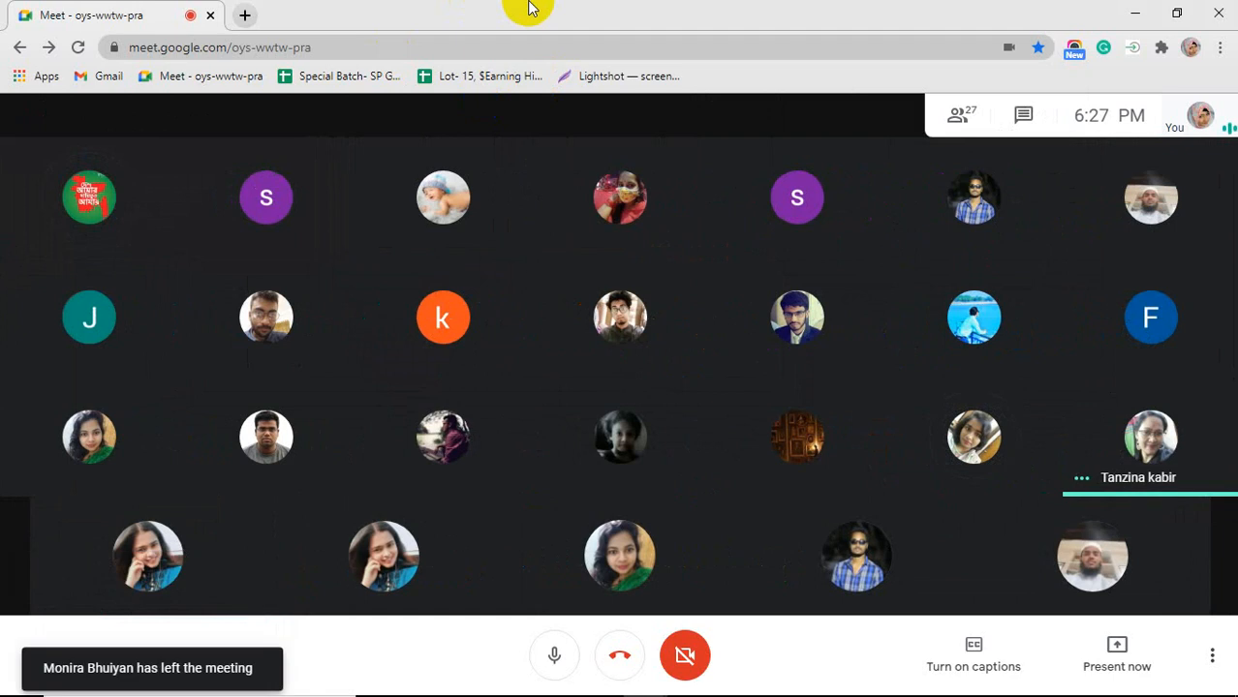
pyautogui.moveTo(1034, 695)
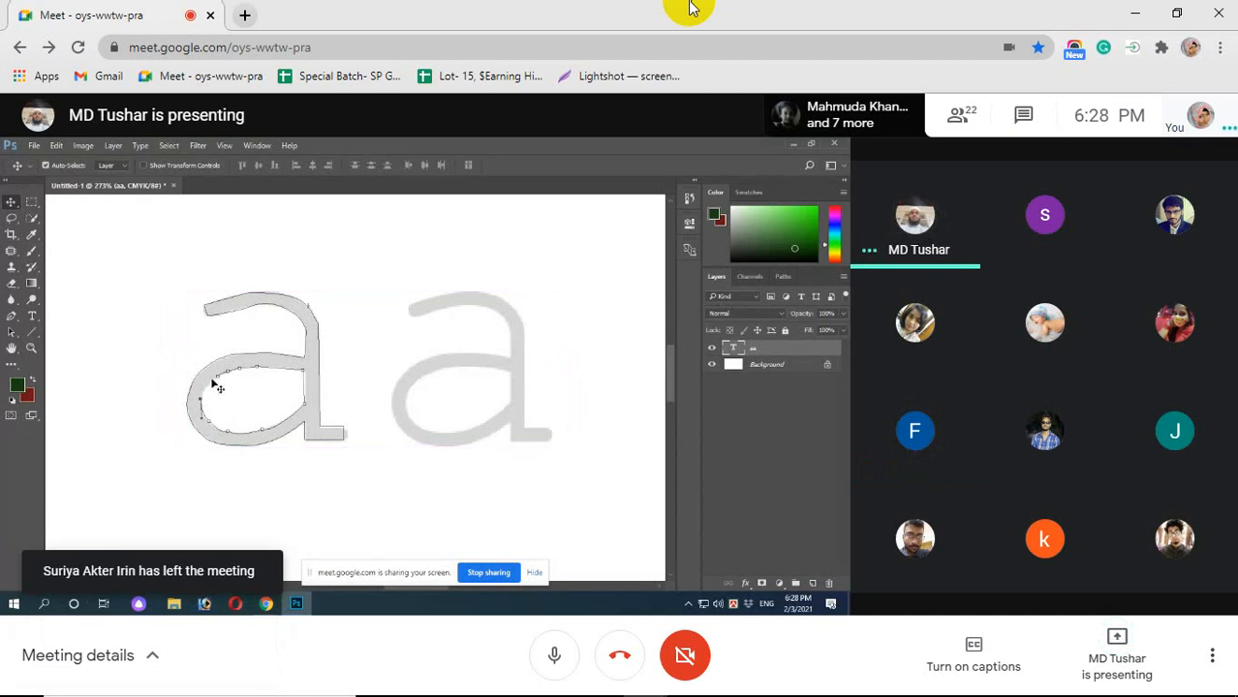
pyautogui.moveTo(318, 359)
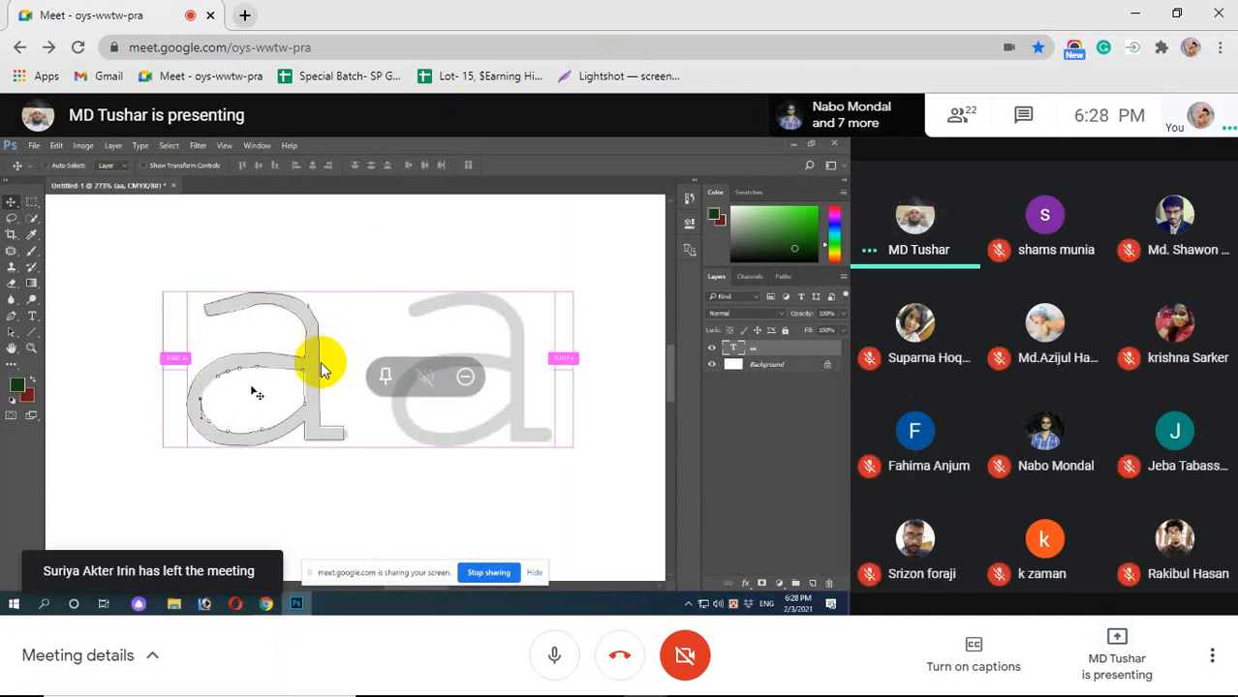
pyautogui.click(383, 378)
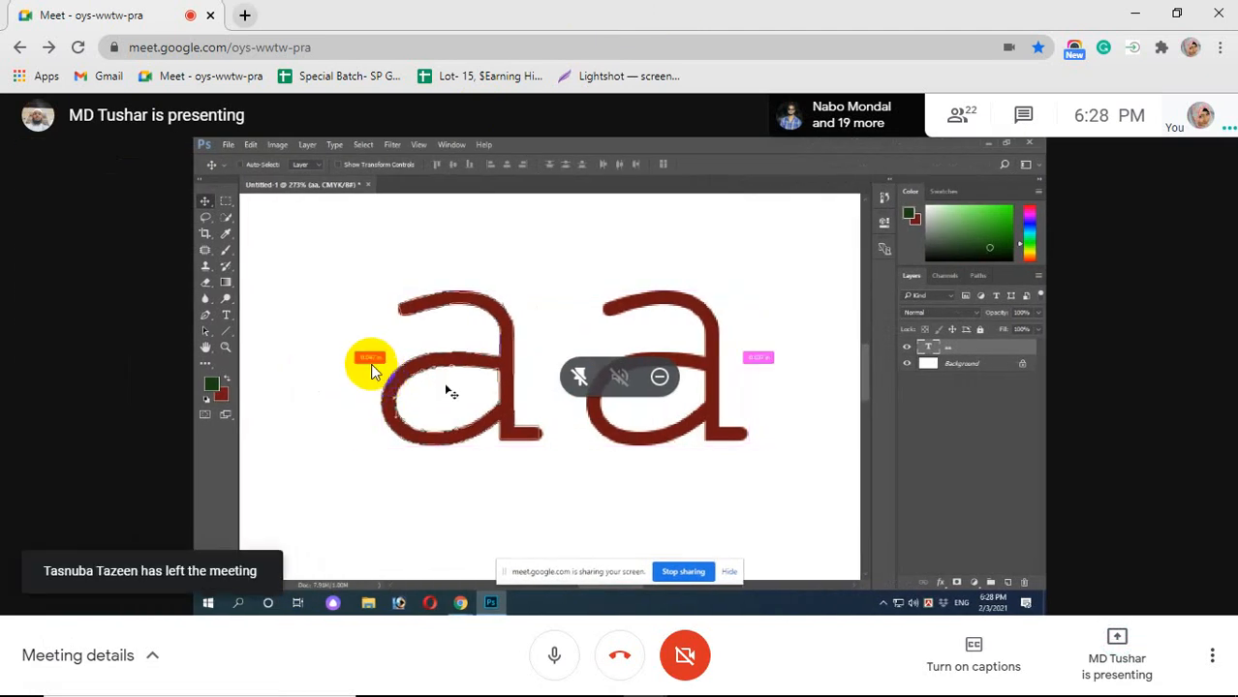